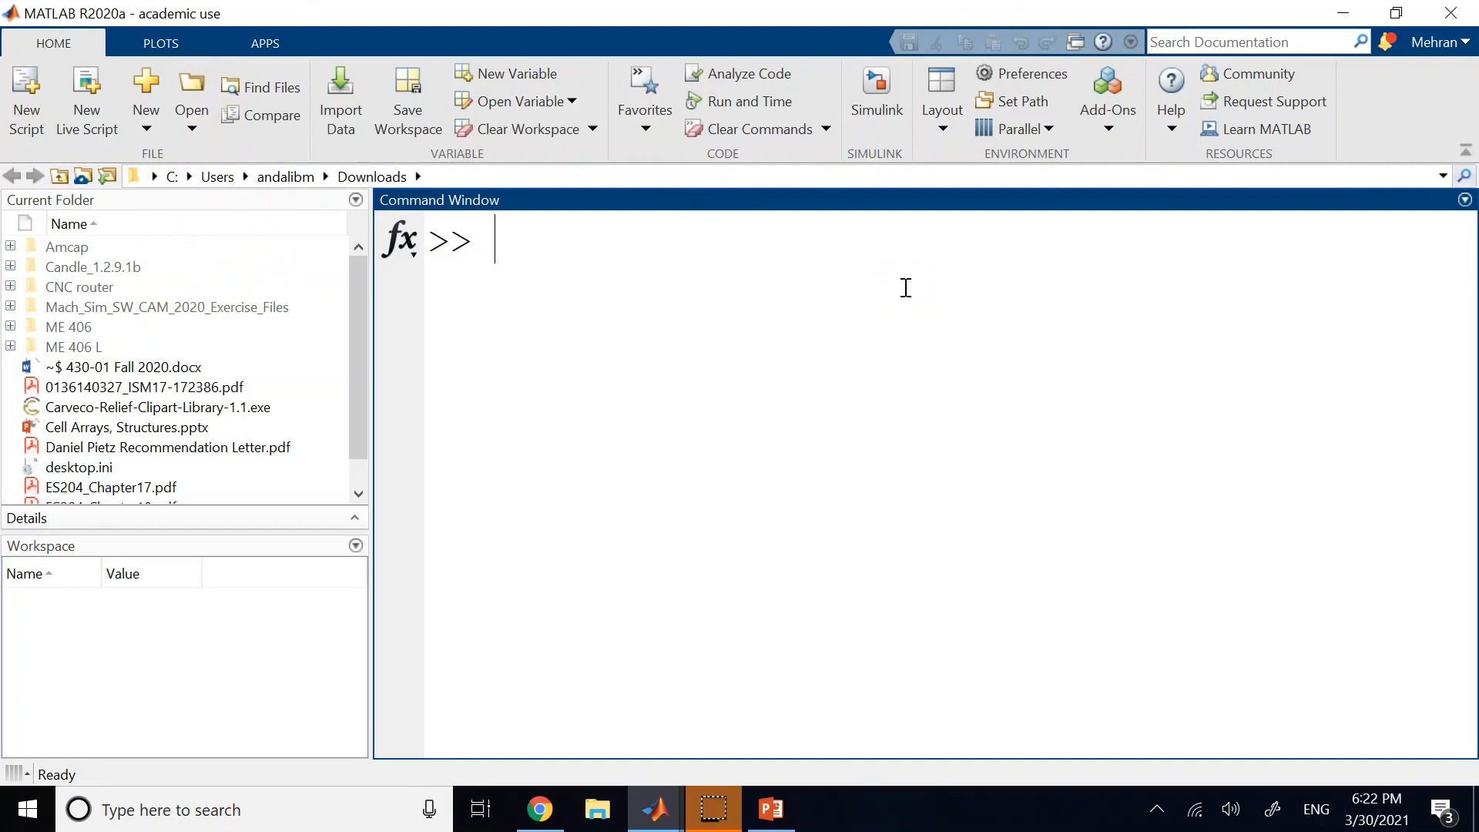
Step: Launch Simulink and create a new blank model in a maximized window
left_click(883, 90)
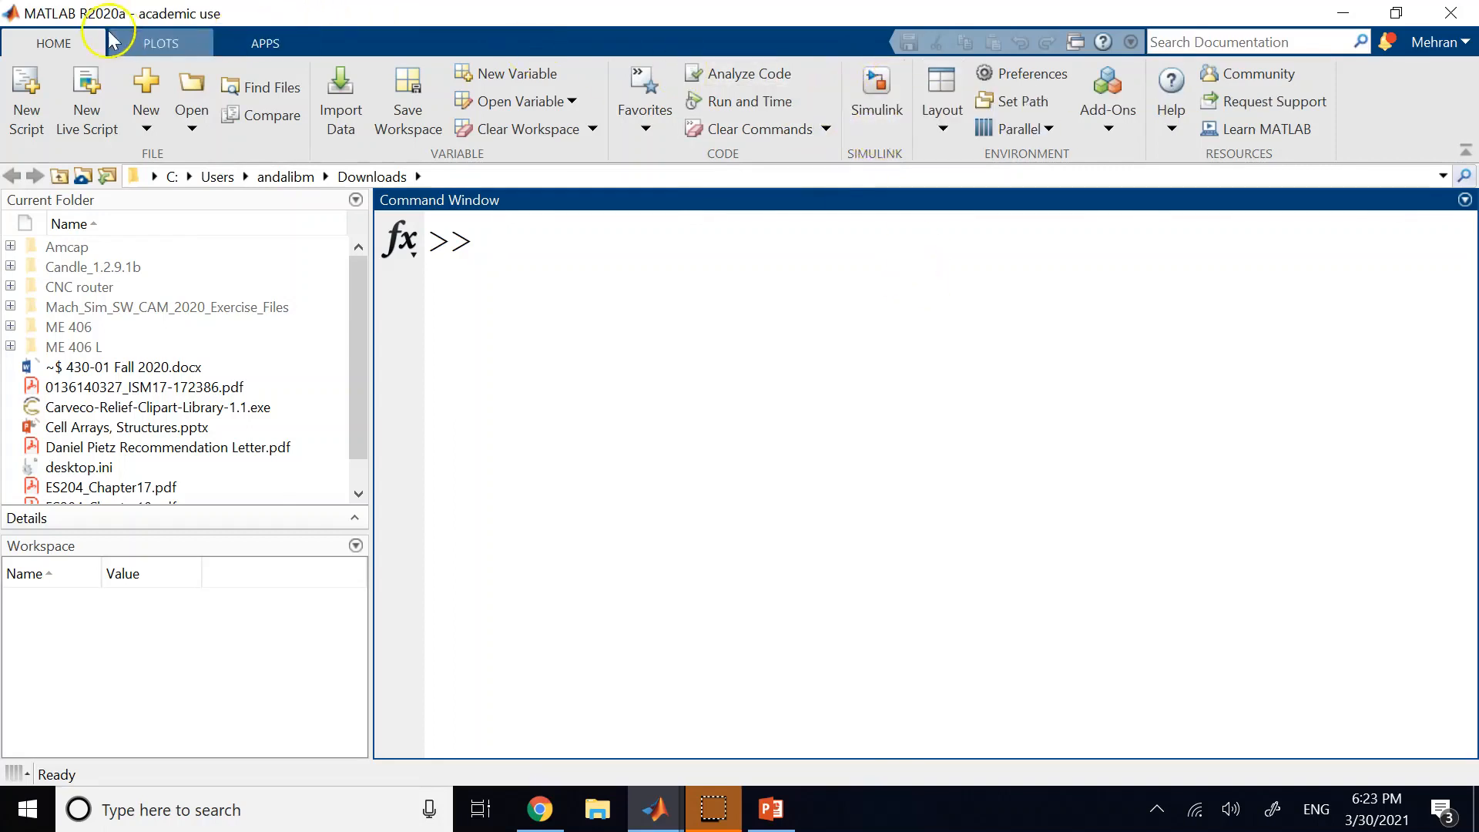
left_click(896, 96)
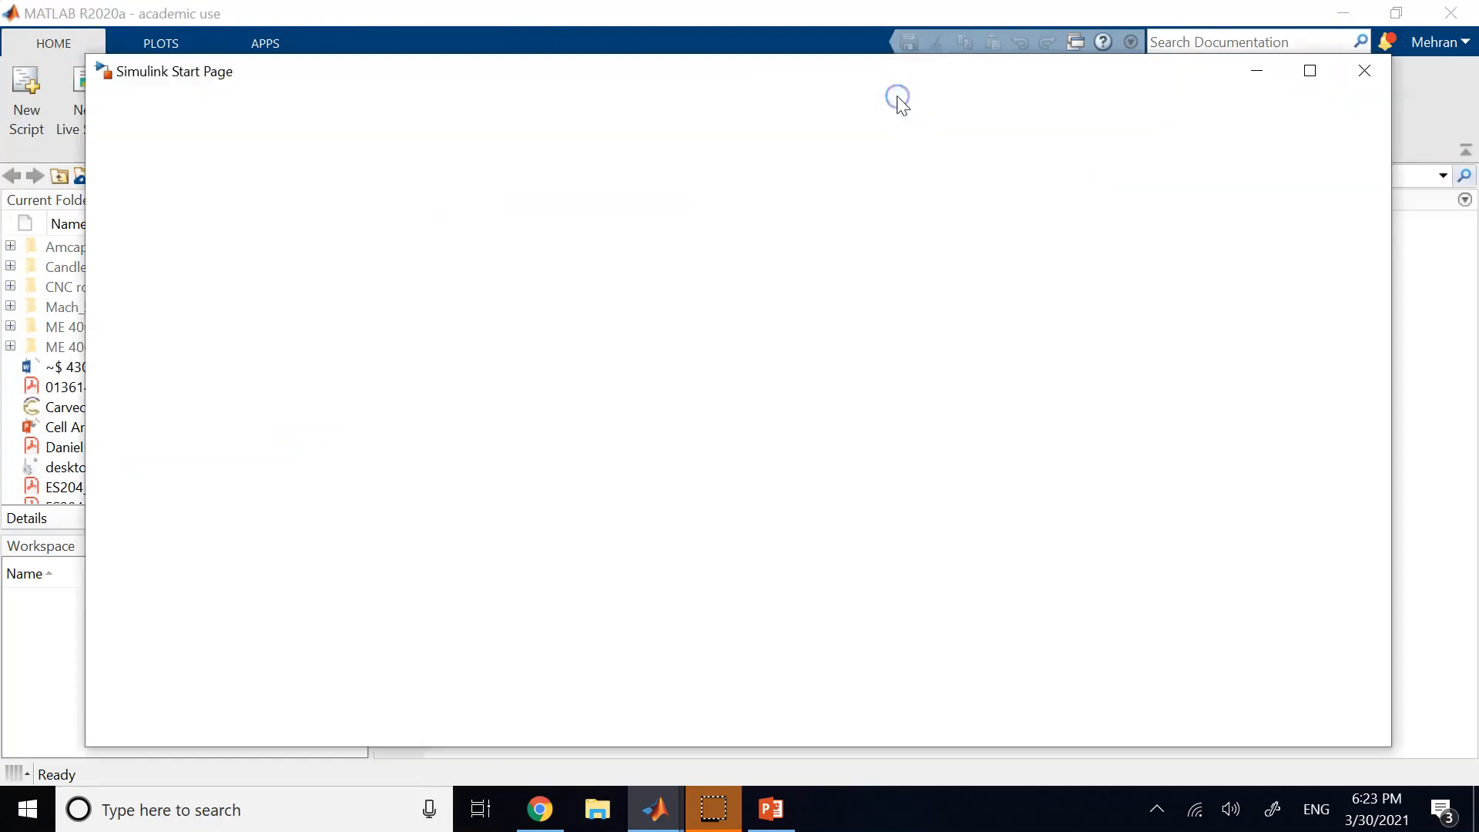
left_click(1300, 77)
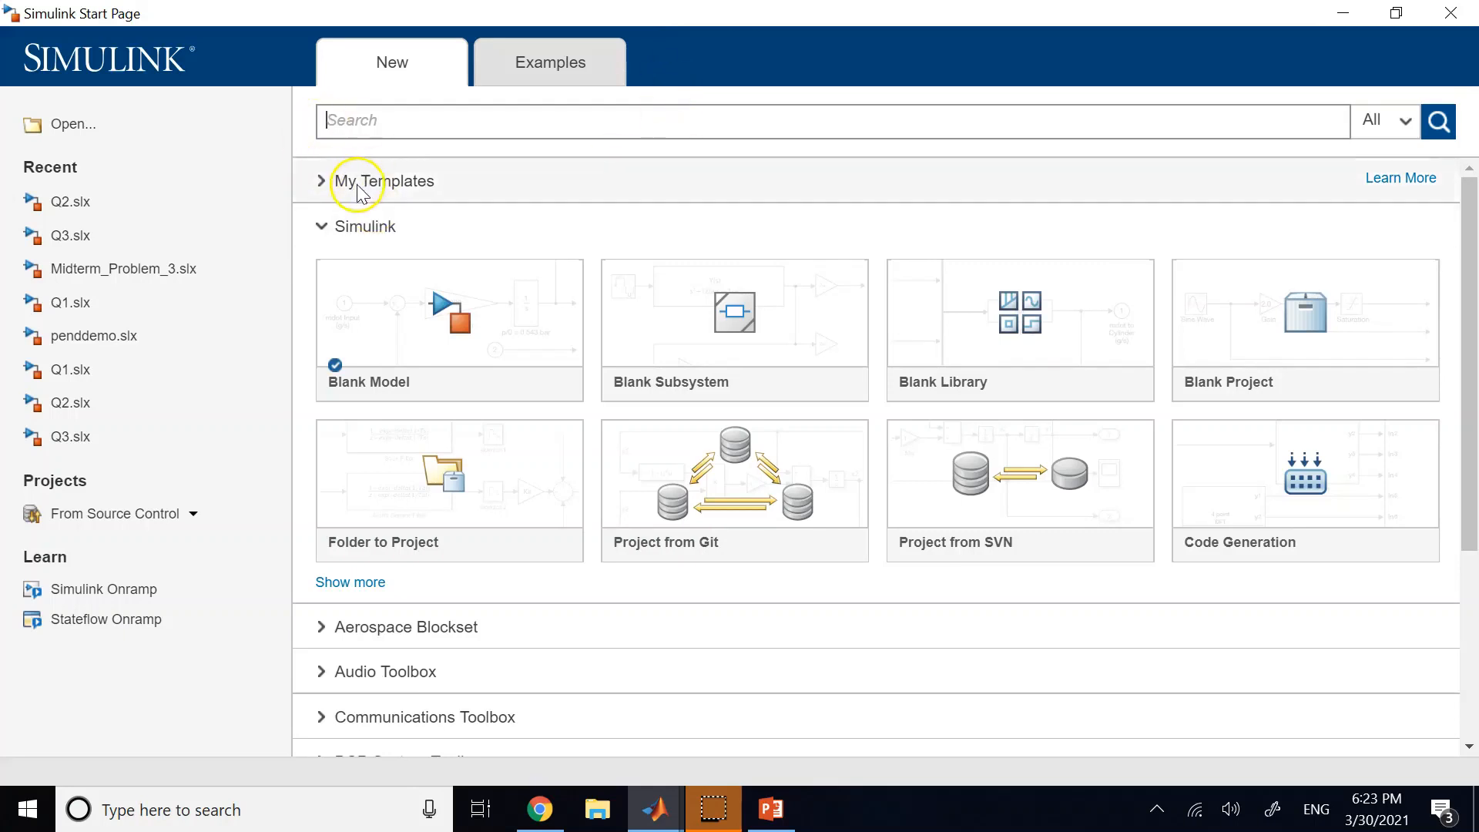
left_click(556, 308)
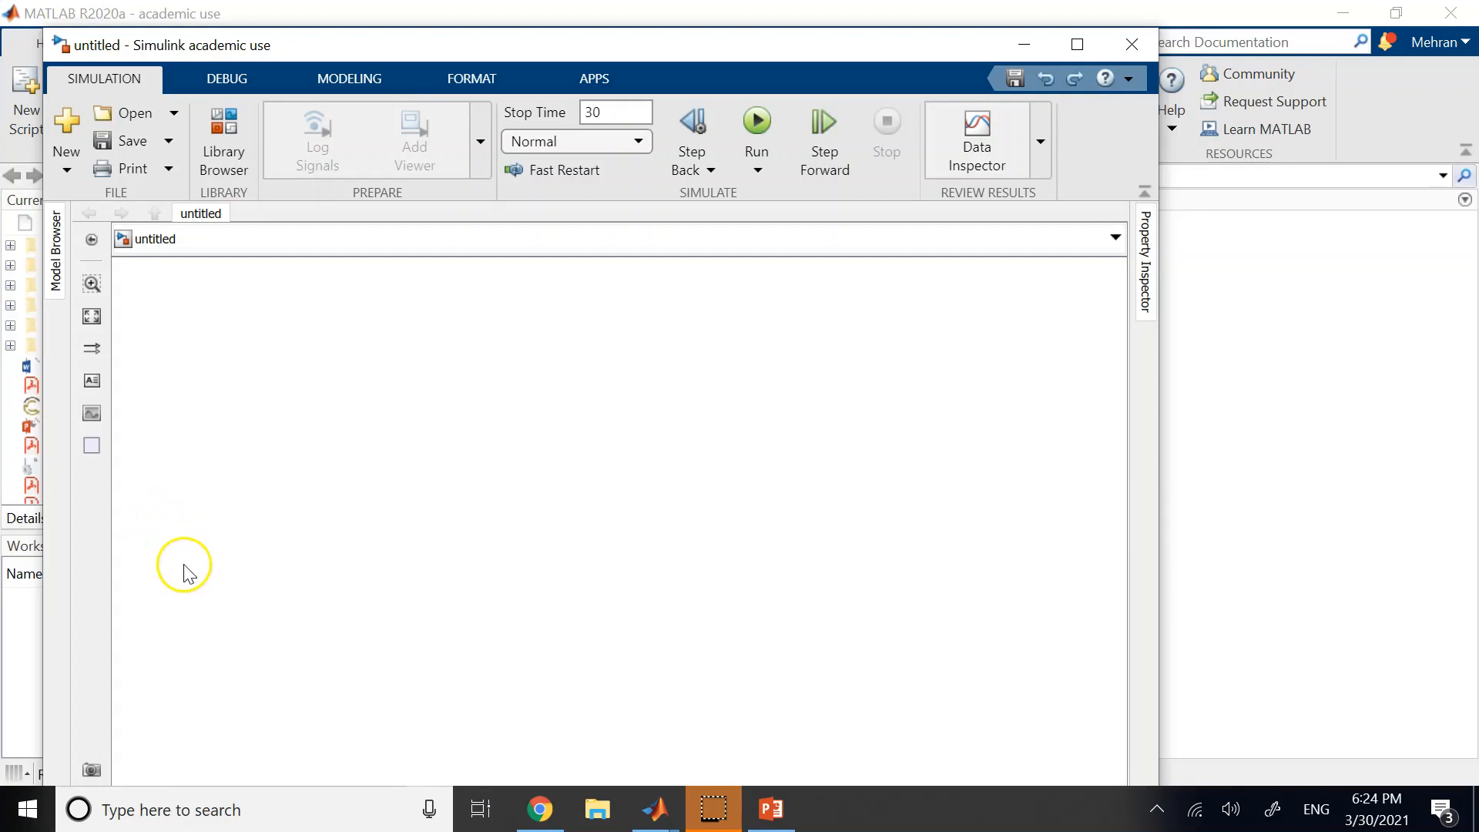
left_click(1077, 44)
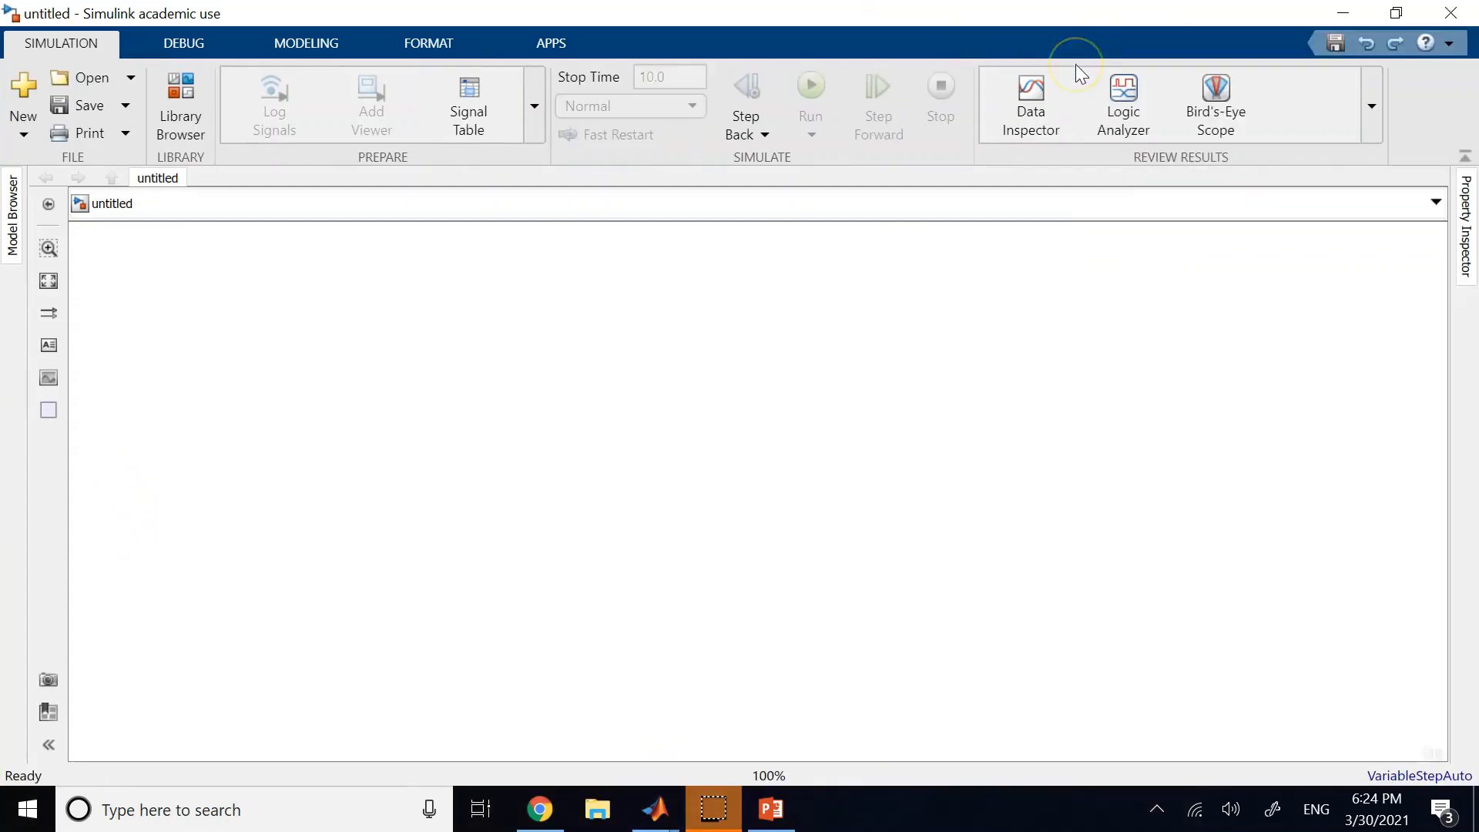
left_click(897, 405)
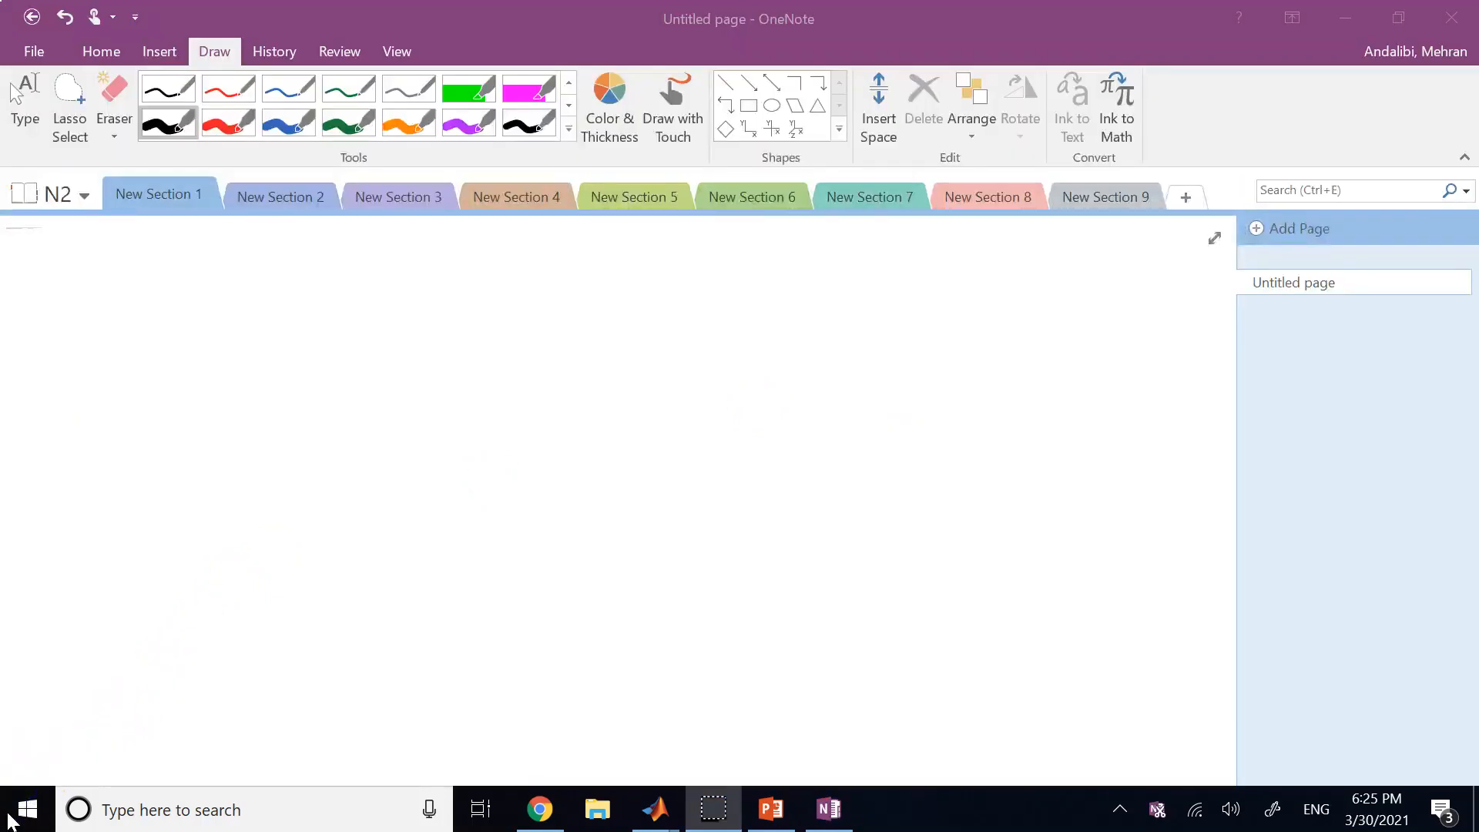
Step: Switch to OneNote and sketch a pendulum with rod L and mass m hanging from a hatched support with a pivot point
mouse_move(377, 332)
left_mouse_down()
mouse_move(413, 390)
mouse_move(441, 339)
mouse_move(480, 326)
mouse_move(469, 452)
mouse_move(522, 566)
mouse_move(579, 594)
left_mouse_up()
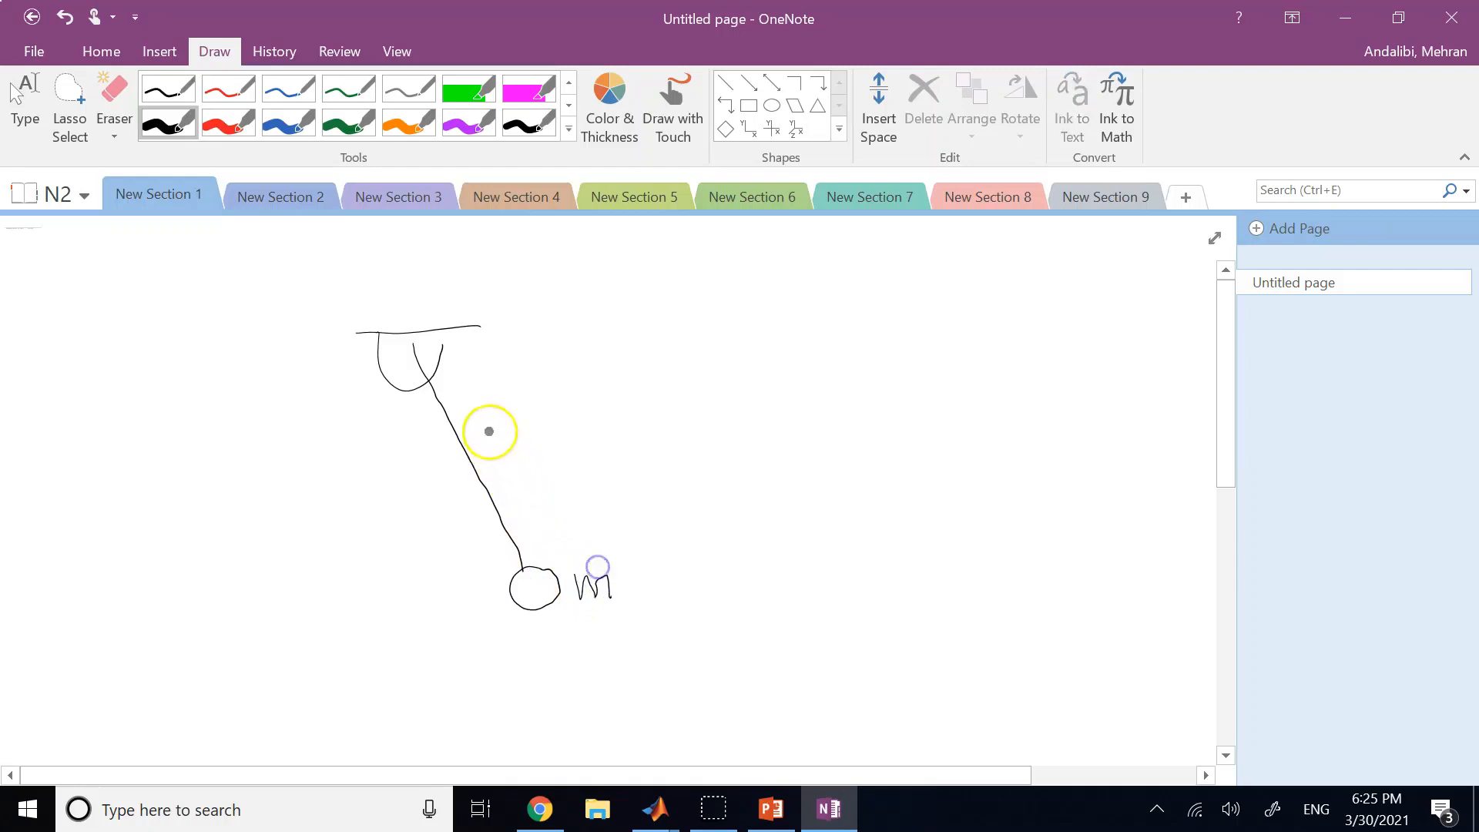
mouse_move(488, 426)
left_mouse_down()
mouse_move(511, 483)
mouse_move(545, 482)
left_mouse_up()
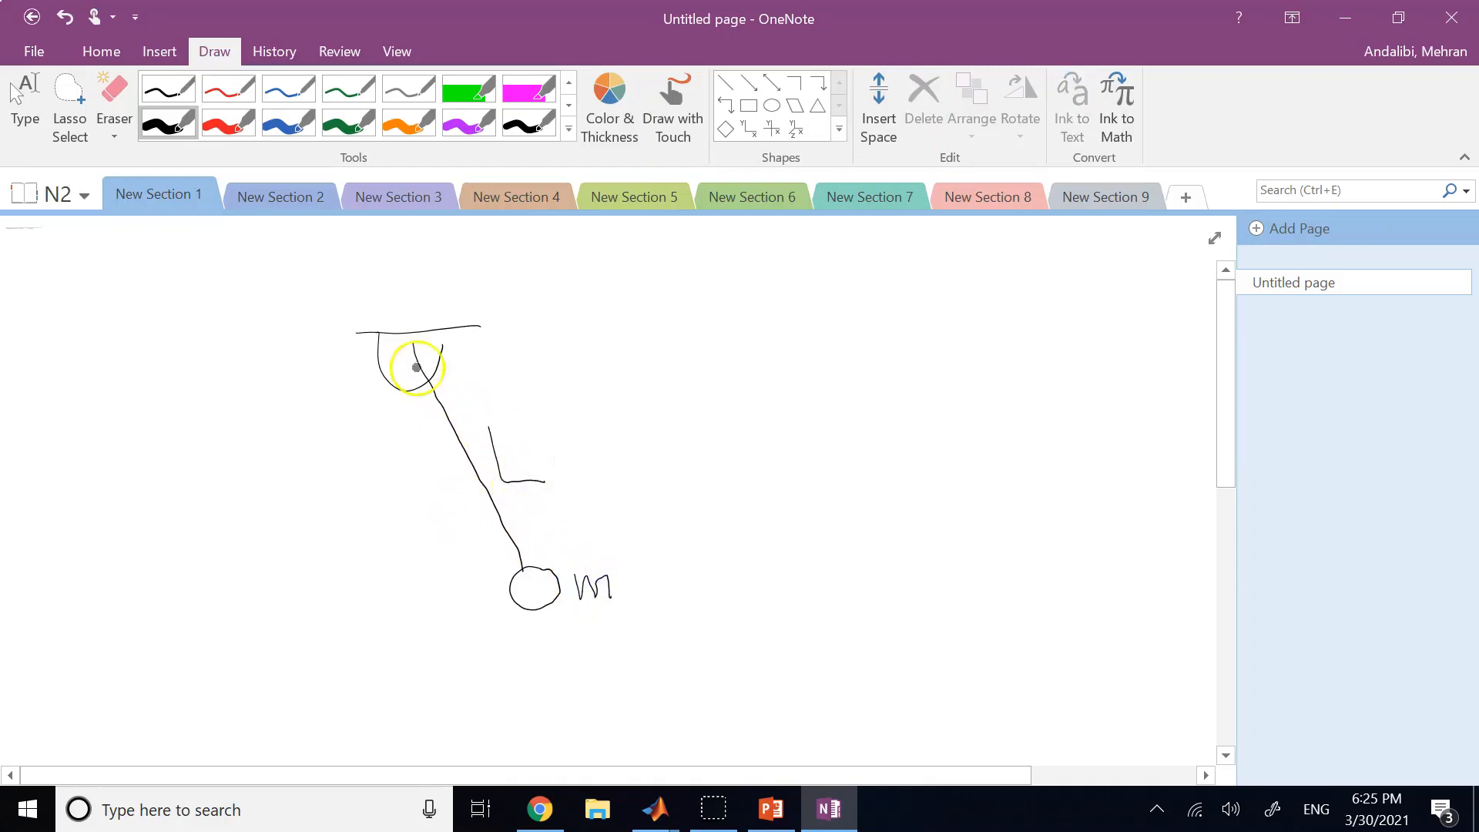
left_click_drag(367, 333, 419, 301)
mouse_move(429, 326)
left_mouse_down()
mouse_move(442, 303)
mouse_move(479, 303)
left_mouse_up()
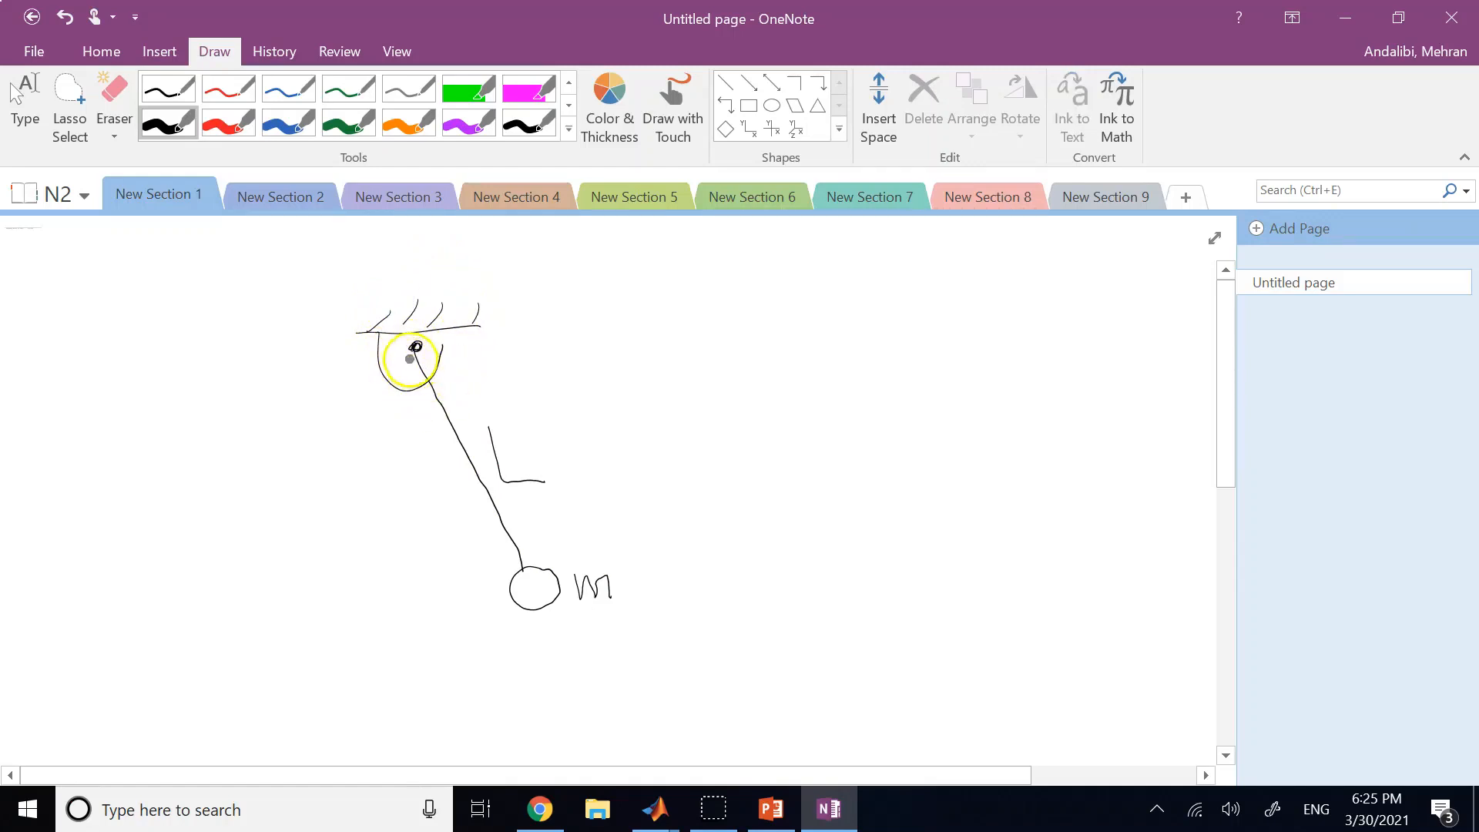
left_click_drag(411, 371, 416, 403)
left_click_drag(416, 416, 414, 469)
left_click_drag(418, 487, 419, 493)
left_click_drag(421, 509, 419, 543)
left_click_drag(414, 559, 412, 576)
left_click_drag(414, 586, 412, 622)
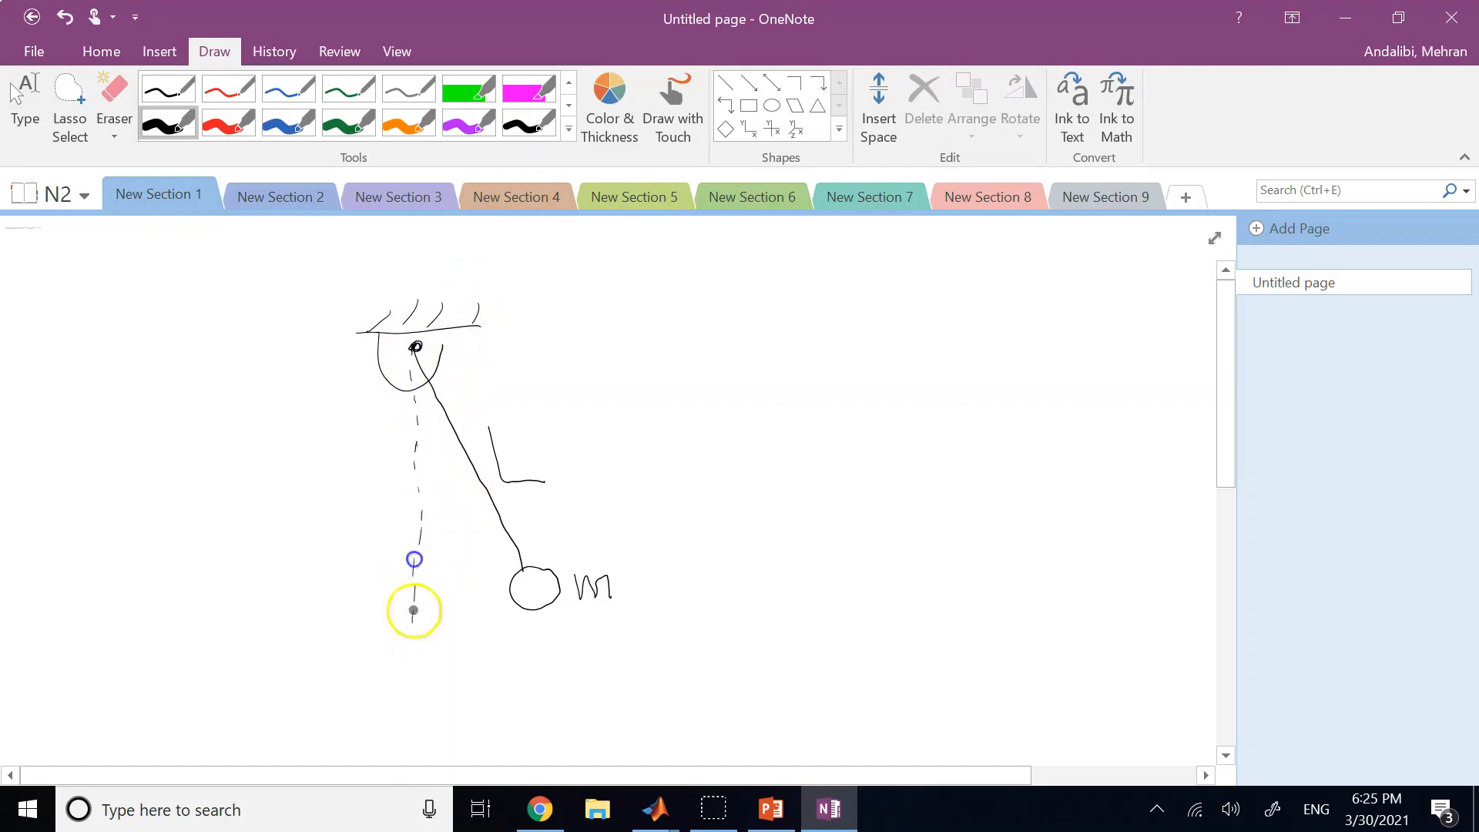
key("ctrl+z")
key("ctrl+z")
key("ctrl+z")
key("ctrl+z")
key("ctrl+z")
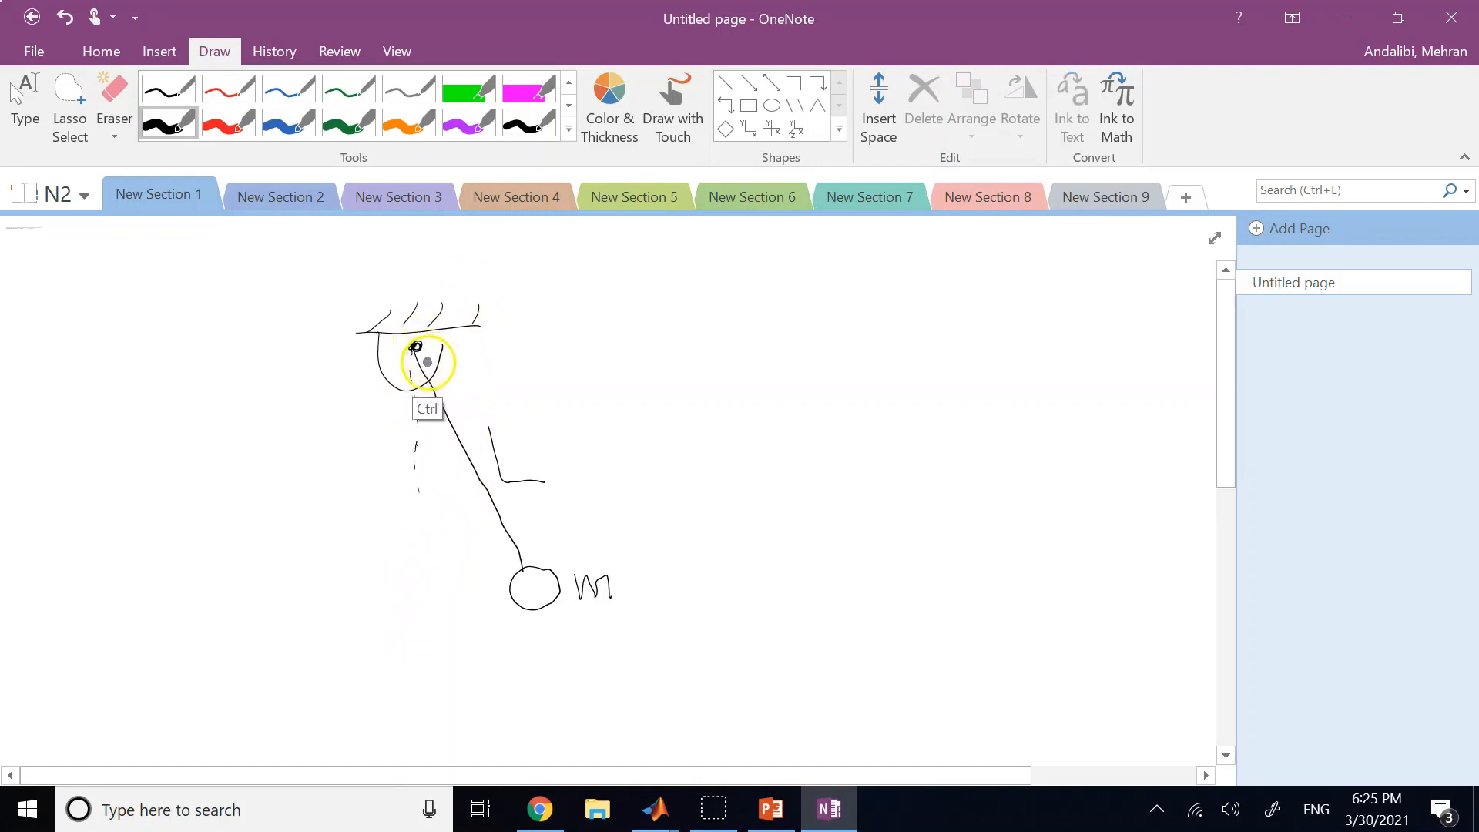
key("ctrl+z")
key("ctrl+z")
key("ctrl+z")
key("ctrl+z")
key("ctrl+z")
key("ctrl+z")
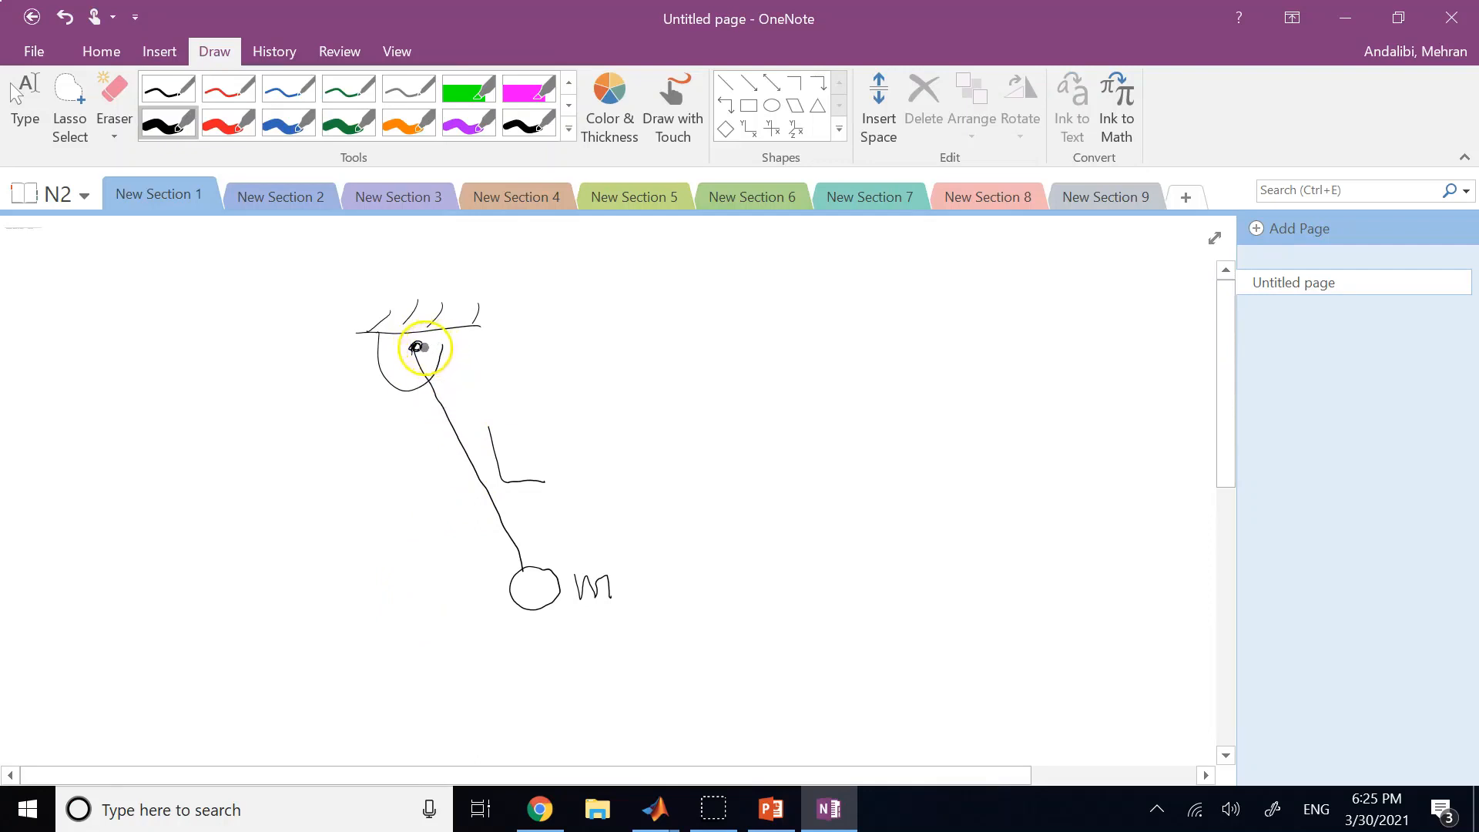
Step: Draw a dashed vertical line down from the pivot, mark the angle θ from it to the rod with an arrow, and darken the pivot
left_click_drag(411, 350, 408, 440)
left_click_drag(407, 454, 408, 488)
left_click_drag(407, 517, 399, 581)
left_click_drag(400, 597, 401, 614)
mouse_move(414, 523)
left_mouse_down()
mouse_move(478, 487)
mouse_move(439, 568)
mouse_move(457, 555)
left_mouse_up()
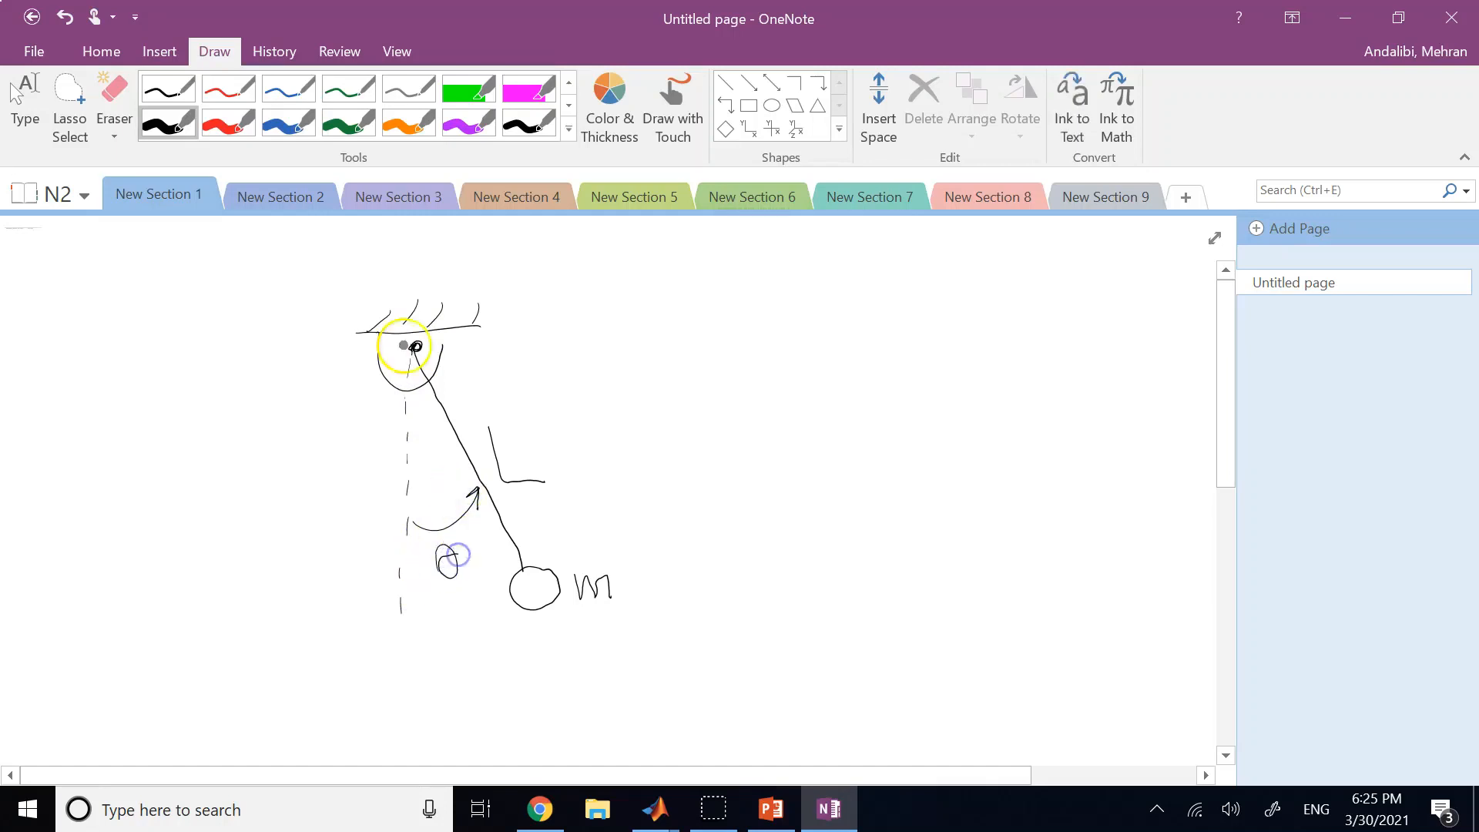
left_click_drag(413, 348, 420, 352)
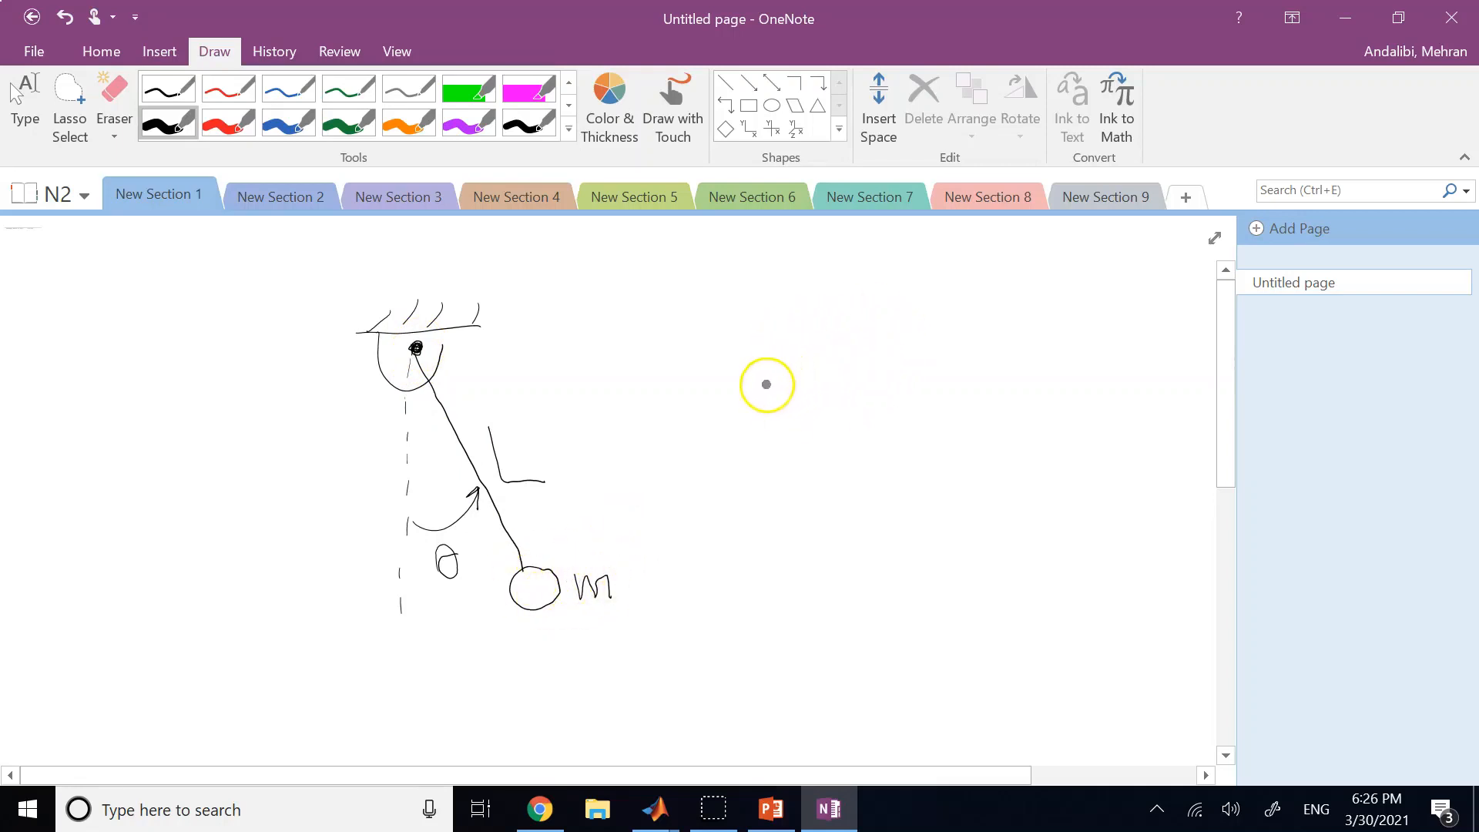
Step: Write the pendulum's equation of motion beside the sketch: θ̈ = −g/L sin θ
mouse_move(779, 361)
left_mouse_down()
mouse_move(777, 401)
mouse_move(804, 394)
left_mouse_up()
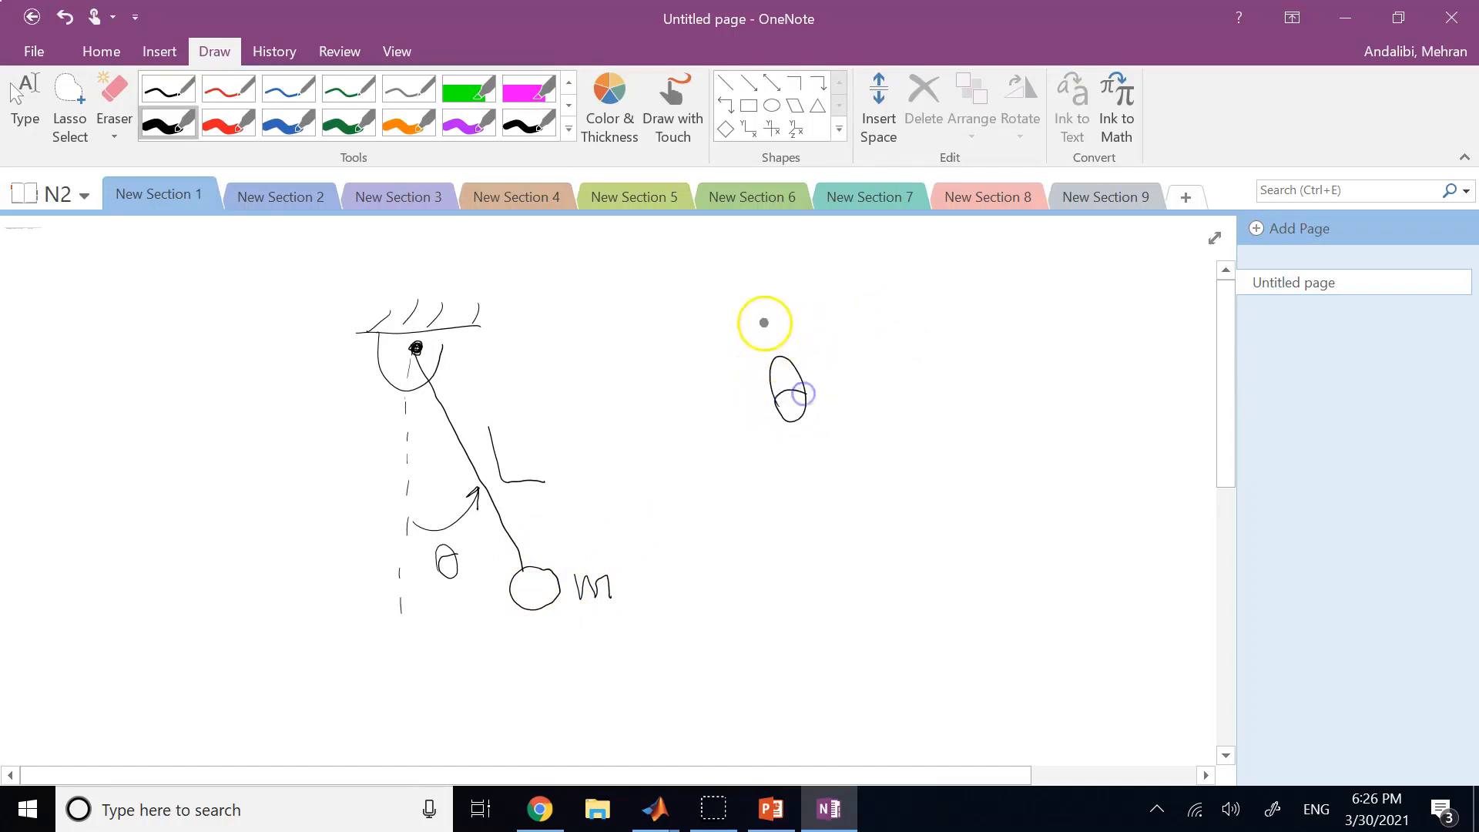
left_click_drag(763, 333, 787, 332)
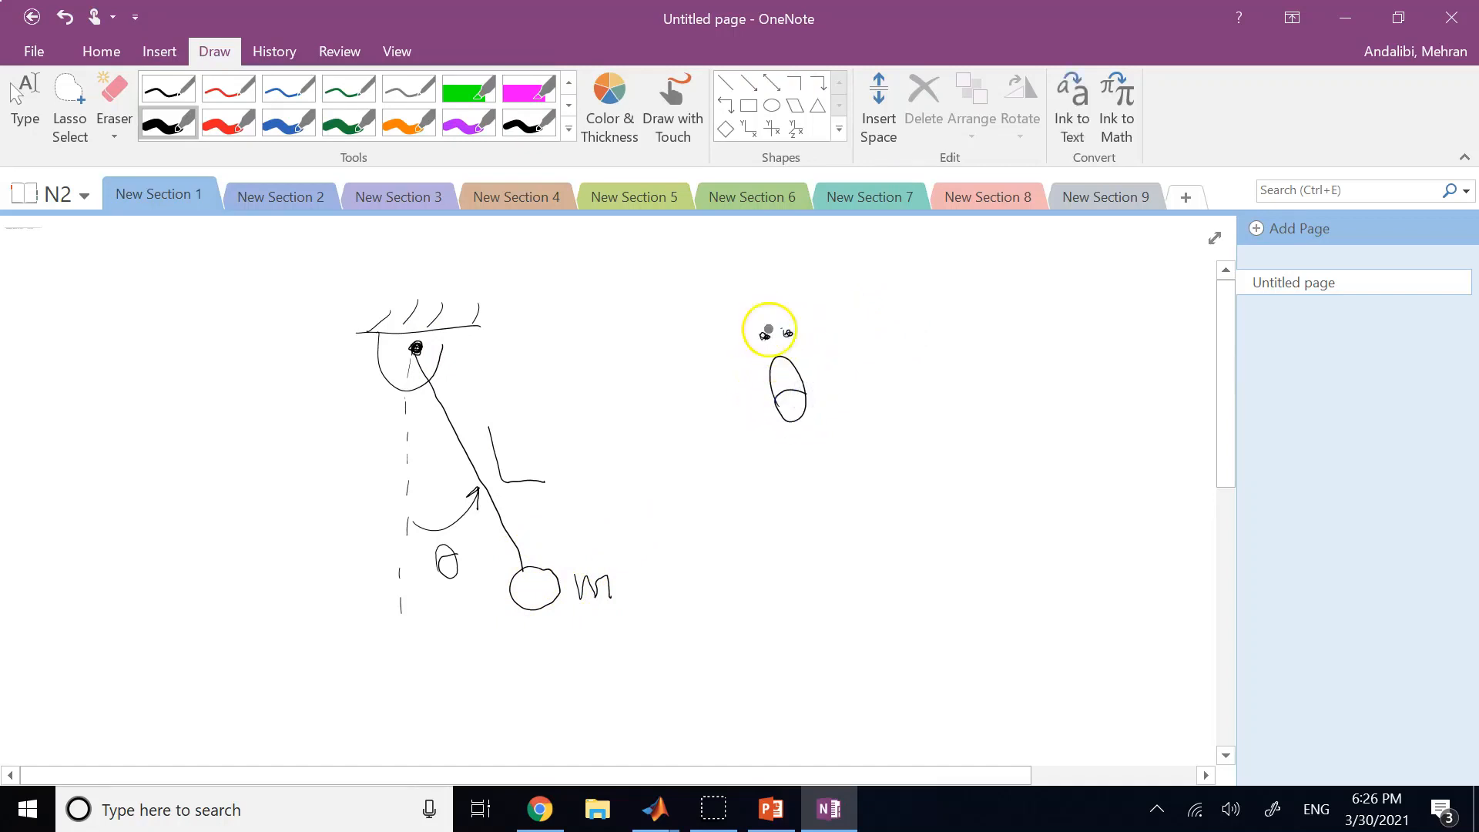
mouse_move(832, 380)
left_mouse_down()
mouse_move(855, 395)
mouse_move(918, 353)
left_mouse_up()
mouse_move(953, 333)
left_mouse_down()
mouse_move(941, 379)
mouse_move(969, 401)
mouse_move(934, 475)
mouse_move(977, 476)
left_mouse_up()
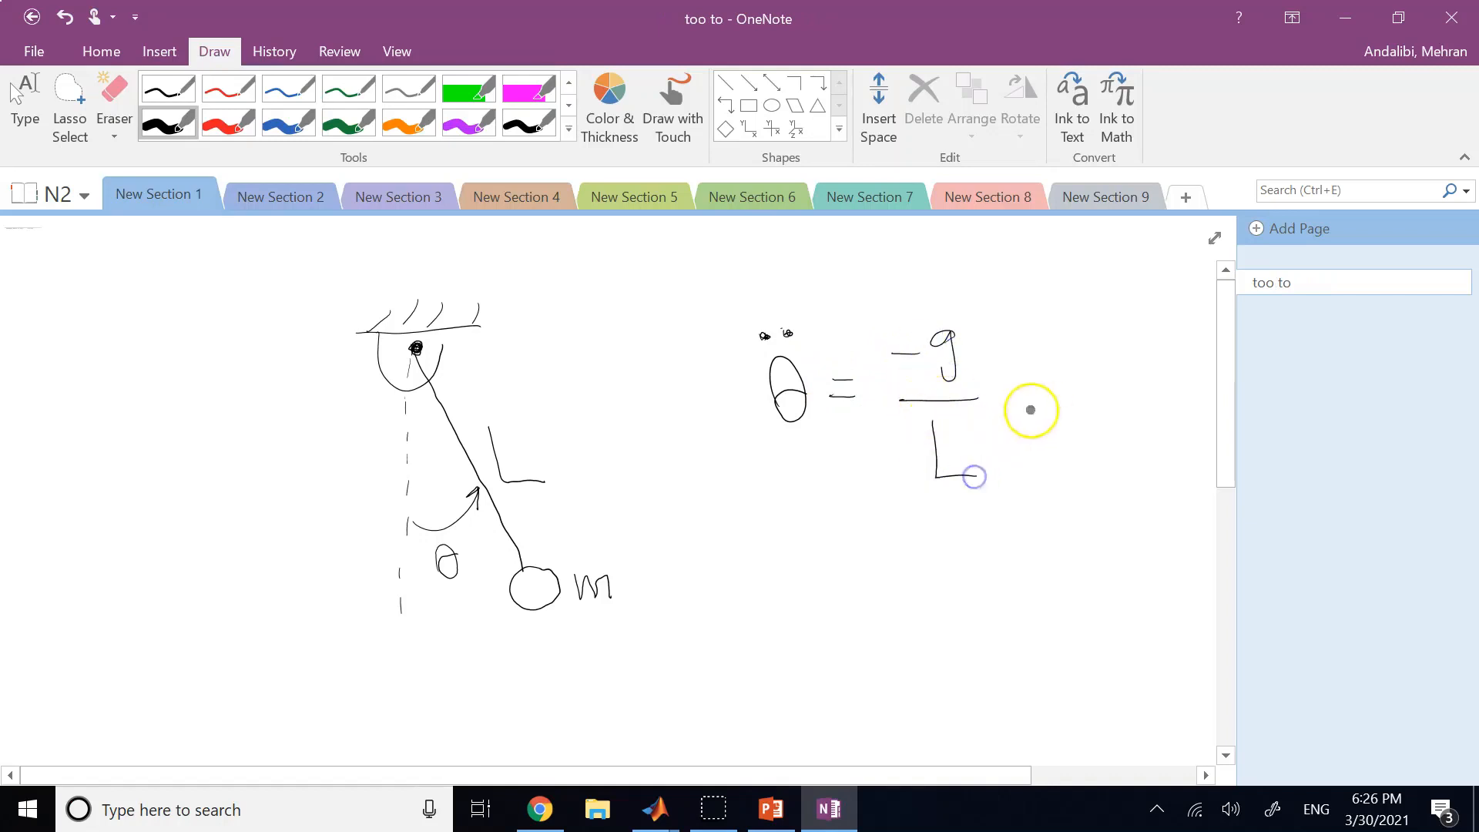
mouse_move(1020, 380)
left_mouse_down()
mouse_move(1015, 406)
mouse_move(1042, 393)
mouse_move(1043, 406)
mouse_move(1086, 406)
mouse_move(1119, 343)
mouse_move(1139, 382)
left_mouse_up()
left_click(1046, 369)
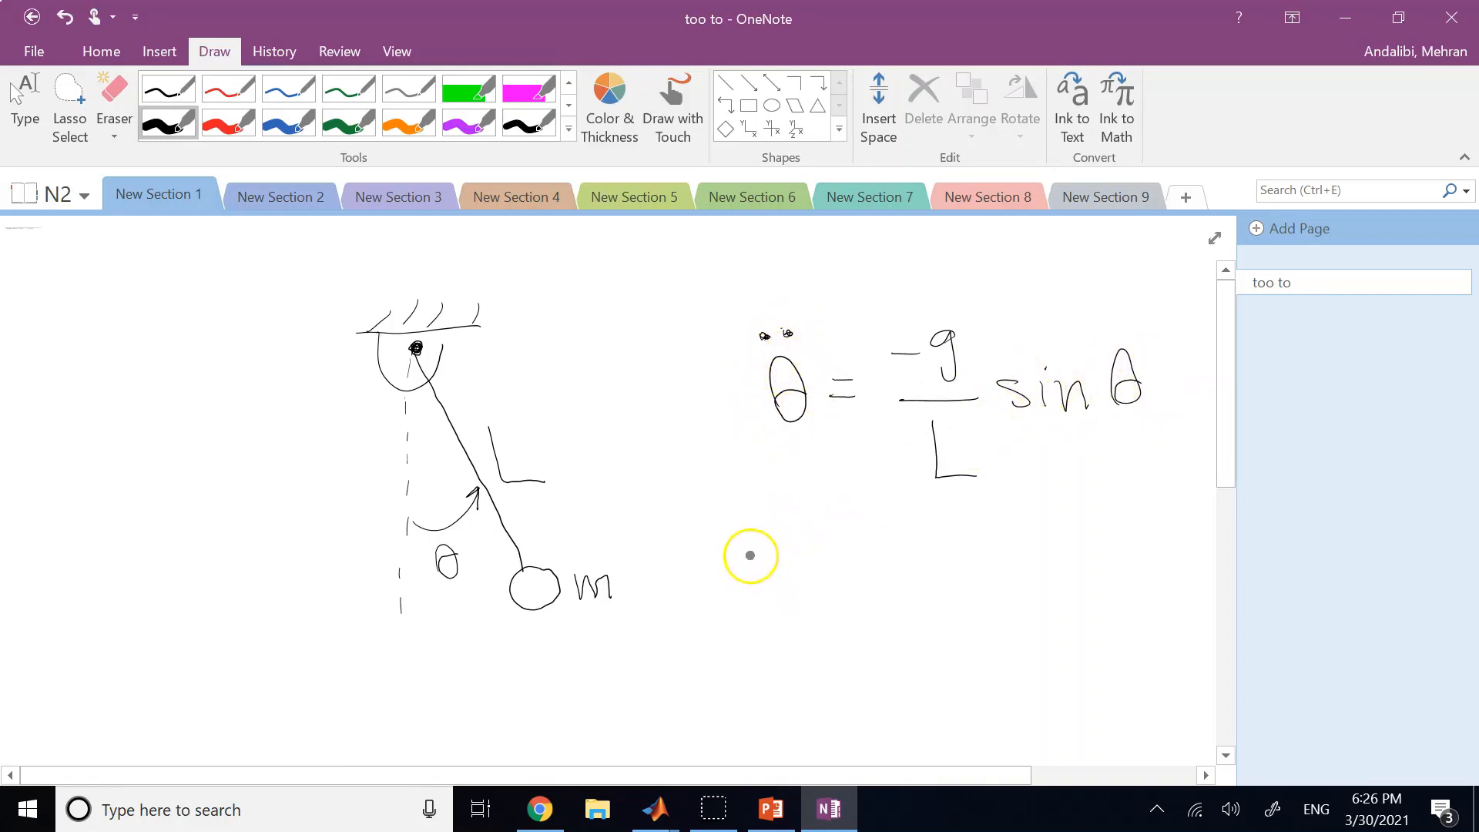
Step: Below the equation, write "s.t" with an opening brace and start the first initial condition as θ(0) =
mouse_move(753, 550)
left_mouse_down()
mouse_move(737, 580)
mouse_move(787, 561)
mouse_move(799, 583)
left_mouse_up()
left_click(748, 576)
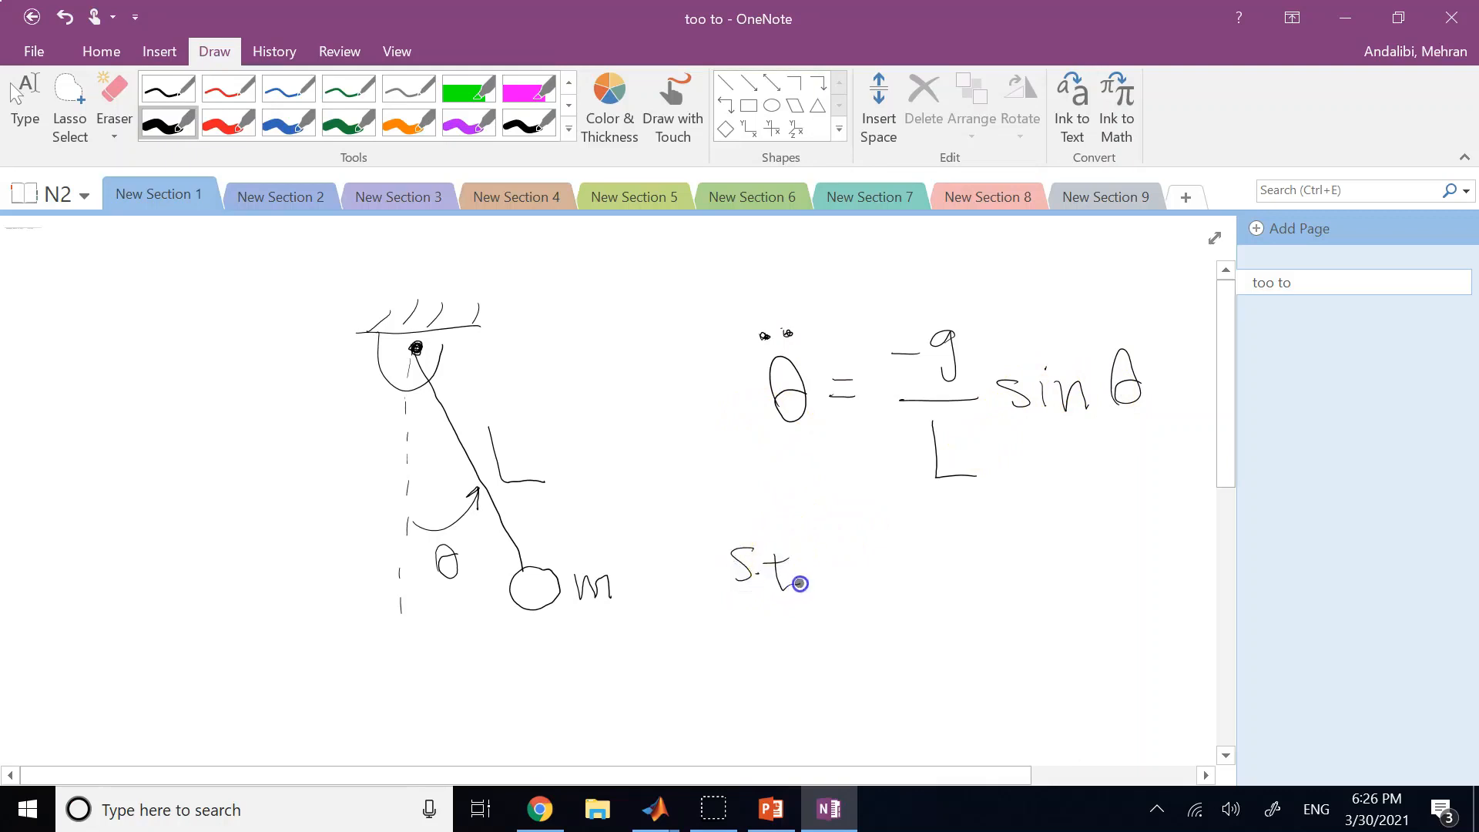
left_click_drag(856, 533, 881, 653)
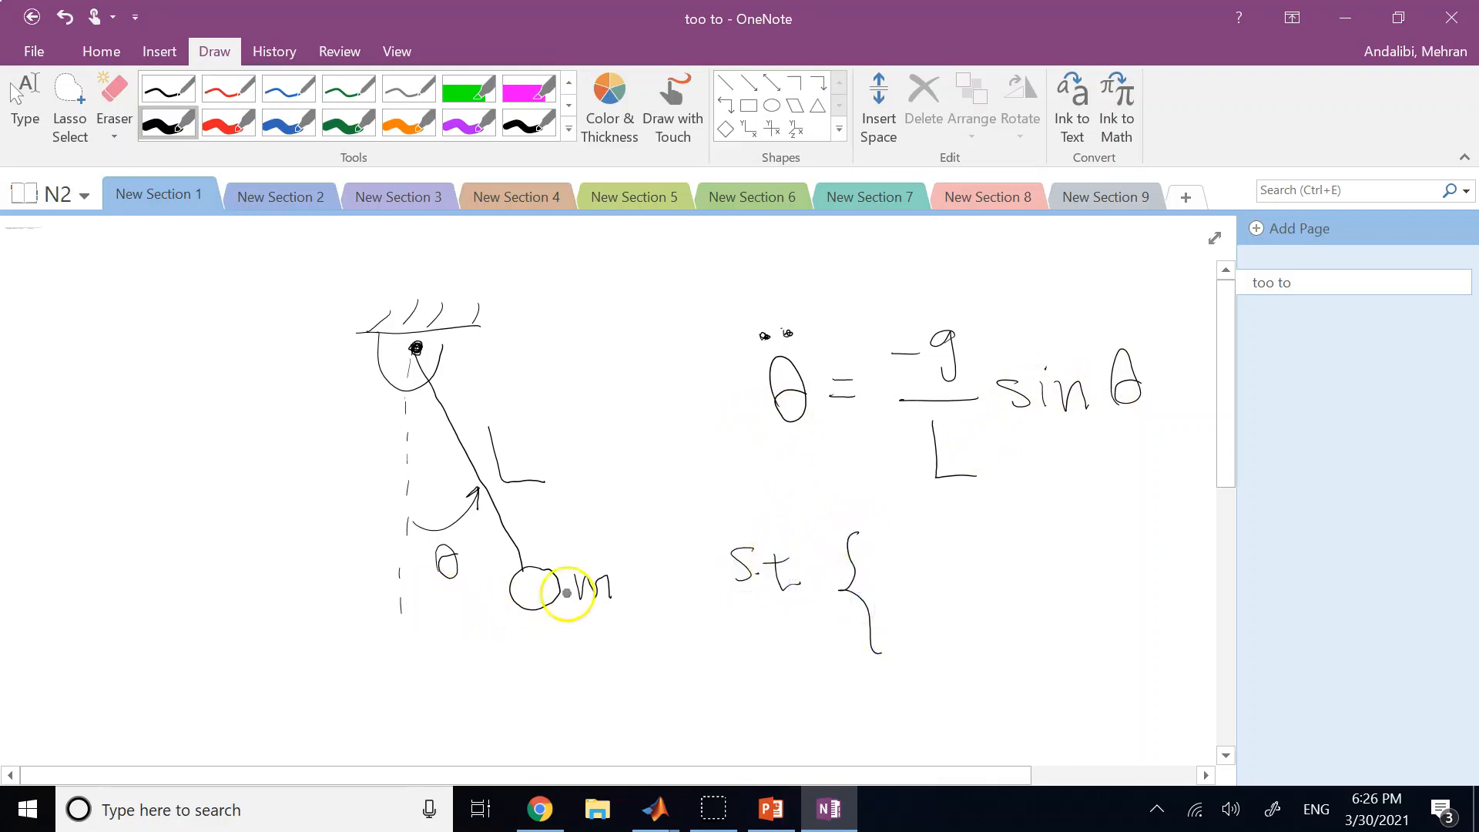
mouse_move(914, 532)
left_mouse_down()
mouse_move(901, 558)
mouse_move(925, 545)
mouse_move(959, 566)
mouse_move(973, 546)
mouse_move(998, 578)
left_mouse_up()
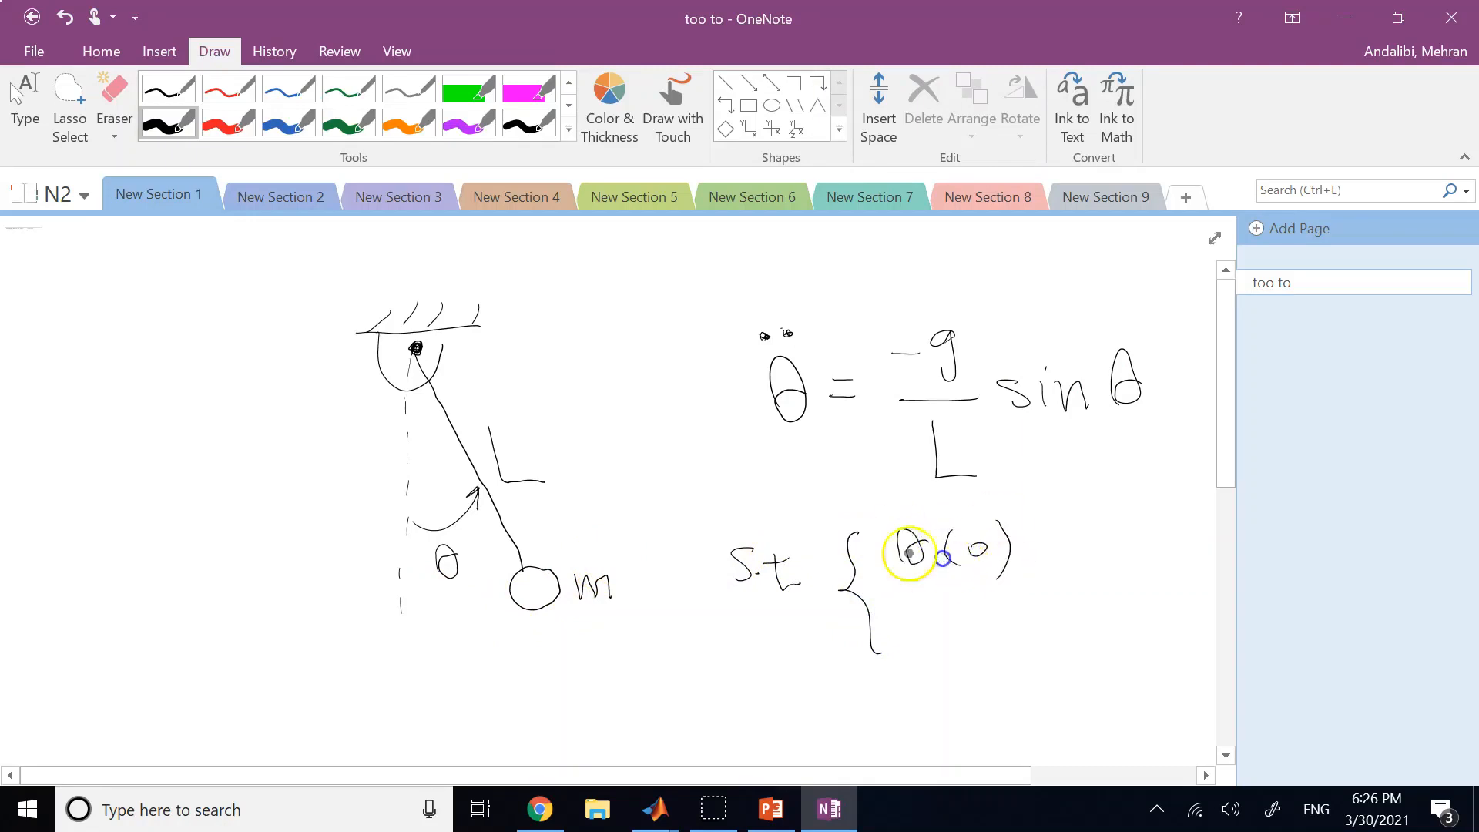
mouse_move(912, 563)
left_mouse_down()
mouse_move(901, 526)
mouse_move(923, 561)
left_mouse_up()
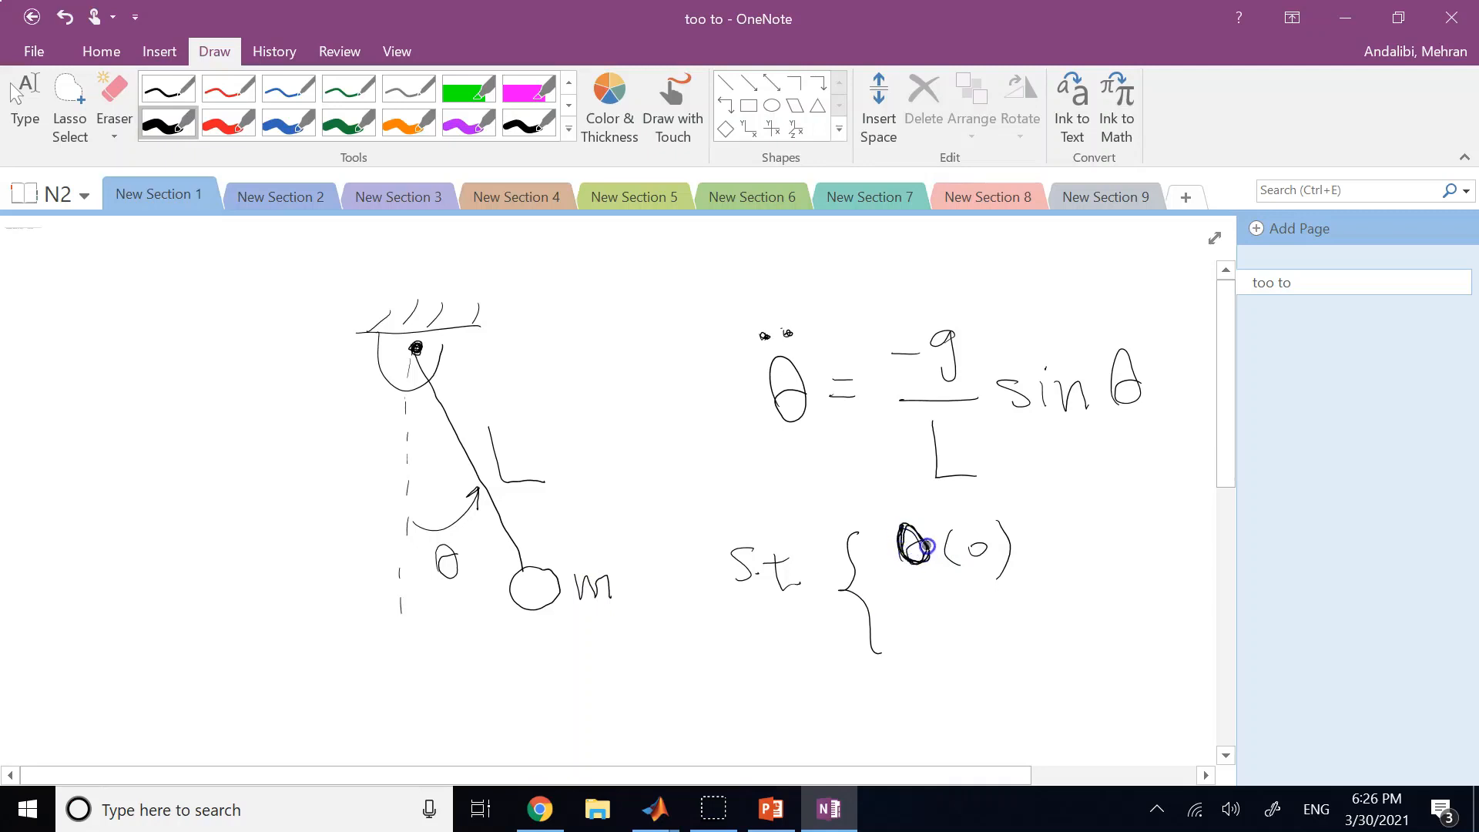
left_click_drag(900, 531, 922, 561)
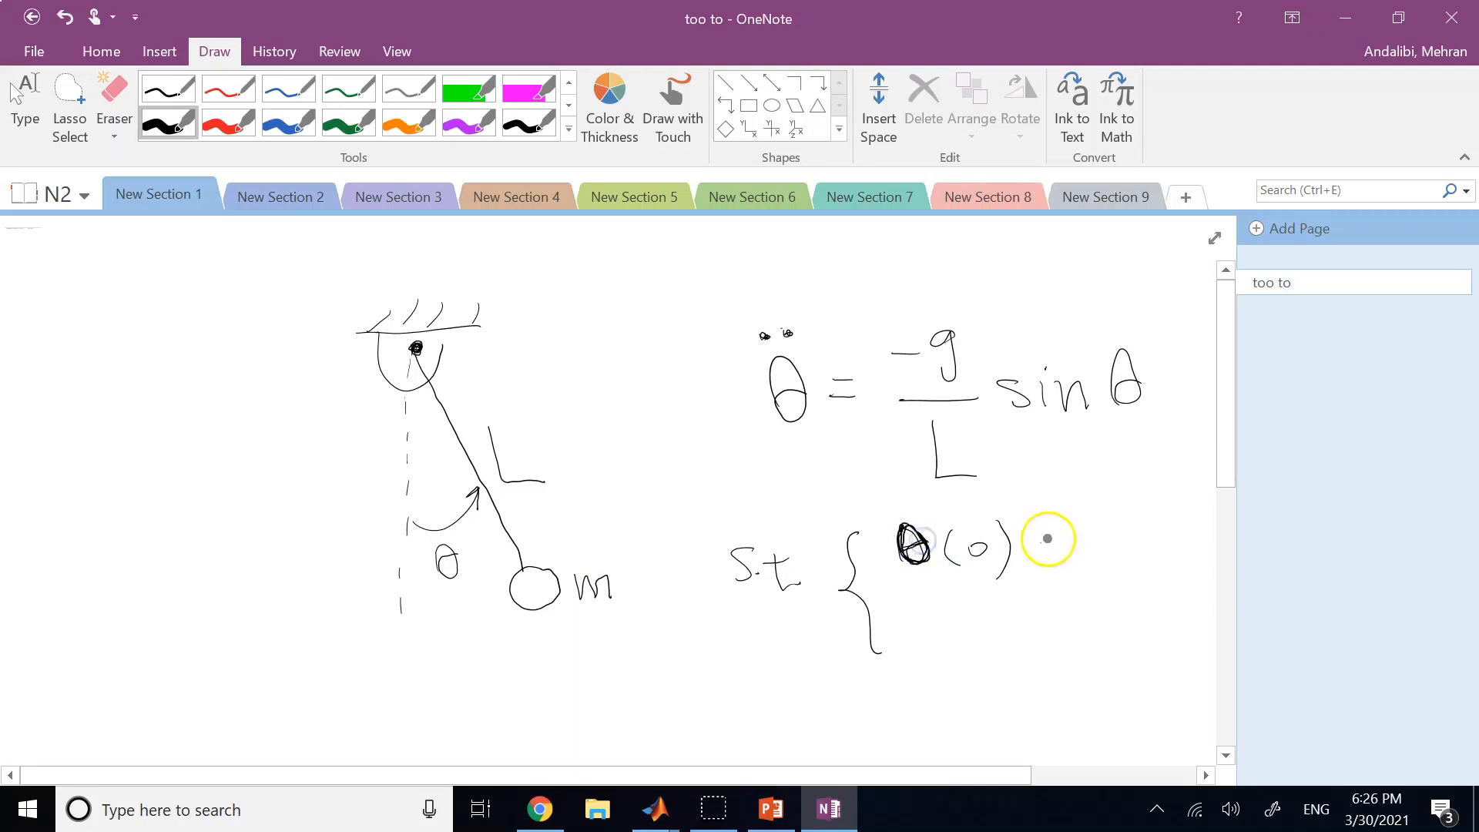
left_click_drag(1035, 543, 1063, 543)
mouse_move(1032, 553)
left_mouse_down()
mouse_move(1069, 553)
mouse_move(1090, 529)
mouse_move(1123, 541)
left_mouse_up()
mouse_move(1107, 530)
left_mouse_down()
mouse_move(1102, 566)
mouse_move(1138, 528)
mouse_move(1133, 571)
left_mouse_up()
key("ctrl+z")
key("ctrl+z")
key("ctrl+z")
key("ctrl+z")
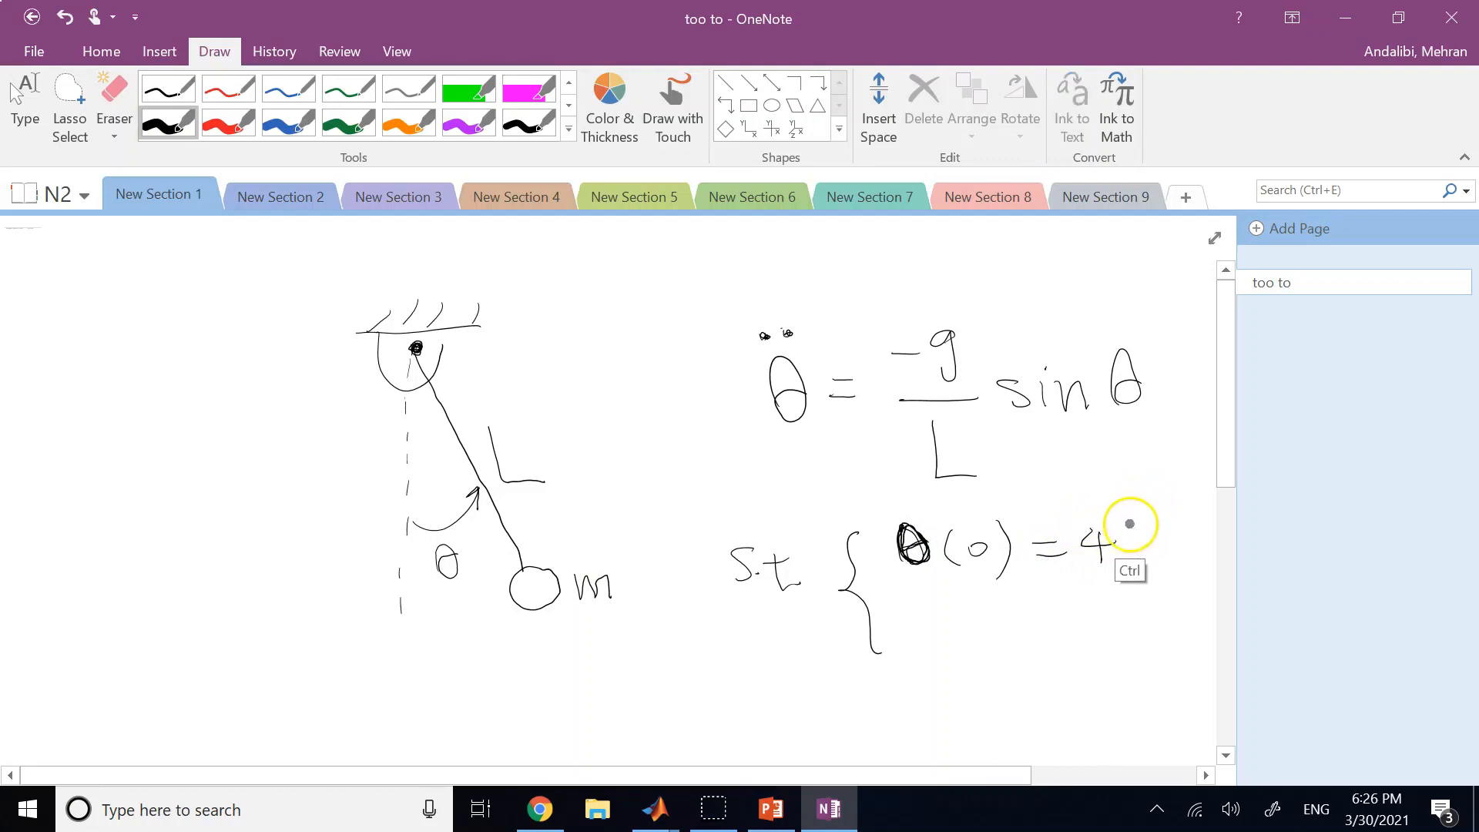
Step: Write π/4 as the value of θ(0) and add the second initial condition θ̇(0) = 0 below it
mouse_move(1088, 509)
left_mouse_down()
mouse_move(1126, 504)
mouse_move(1103, 531)
mouse_move(1132, 541)
left_mouse_up()
left_click_drag(1106, 552, 1133, 569)
left_click_drag(1119, 561, 1120, 600)
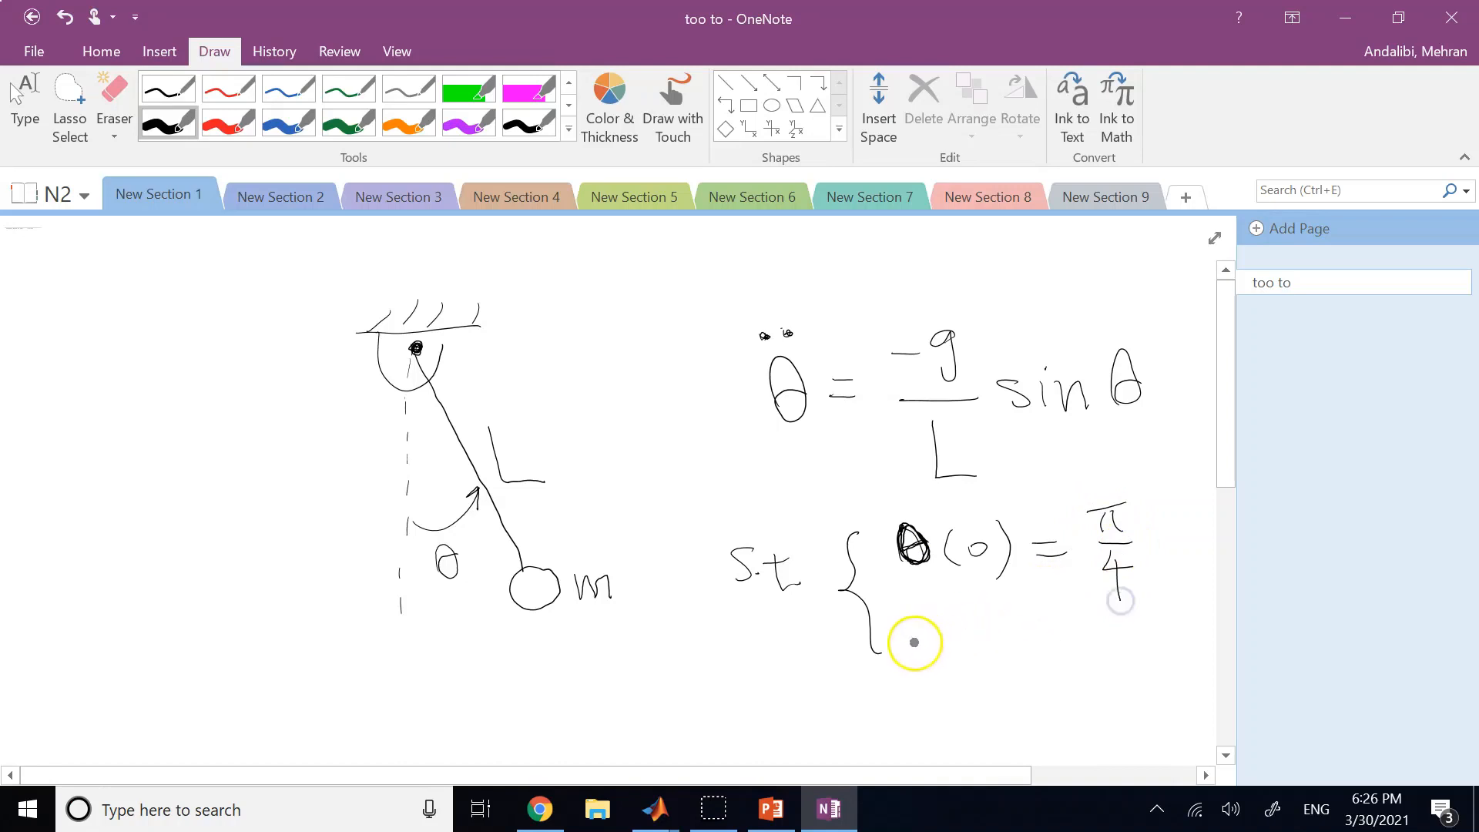
mouse_move(911, 651)
left_mouse_down()
mouse_move(929, 650)
mouse_move(921, 617)
mouse_move(964, 660)
mouse_move(972, 645)
mouse_move(1024, 667)
mouse_move(1084, 660)
mouse_move(1112, 640)
left_mouse_up()
left_click(912, 593)
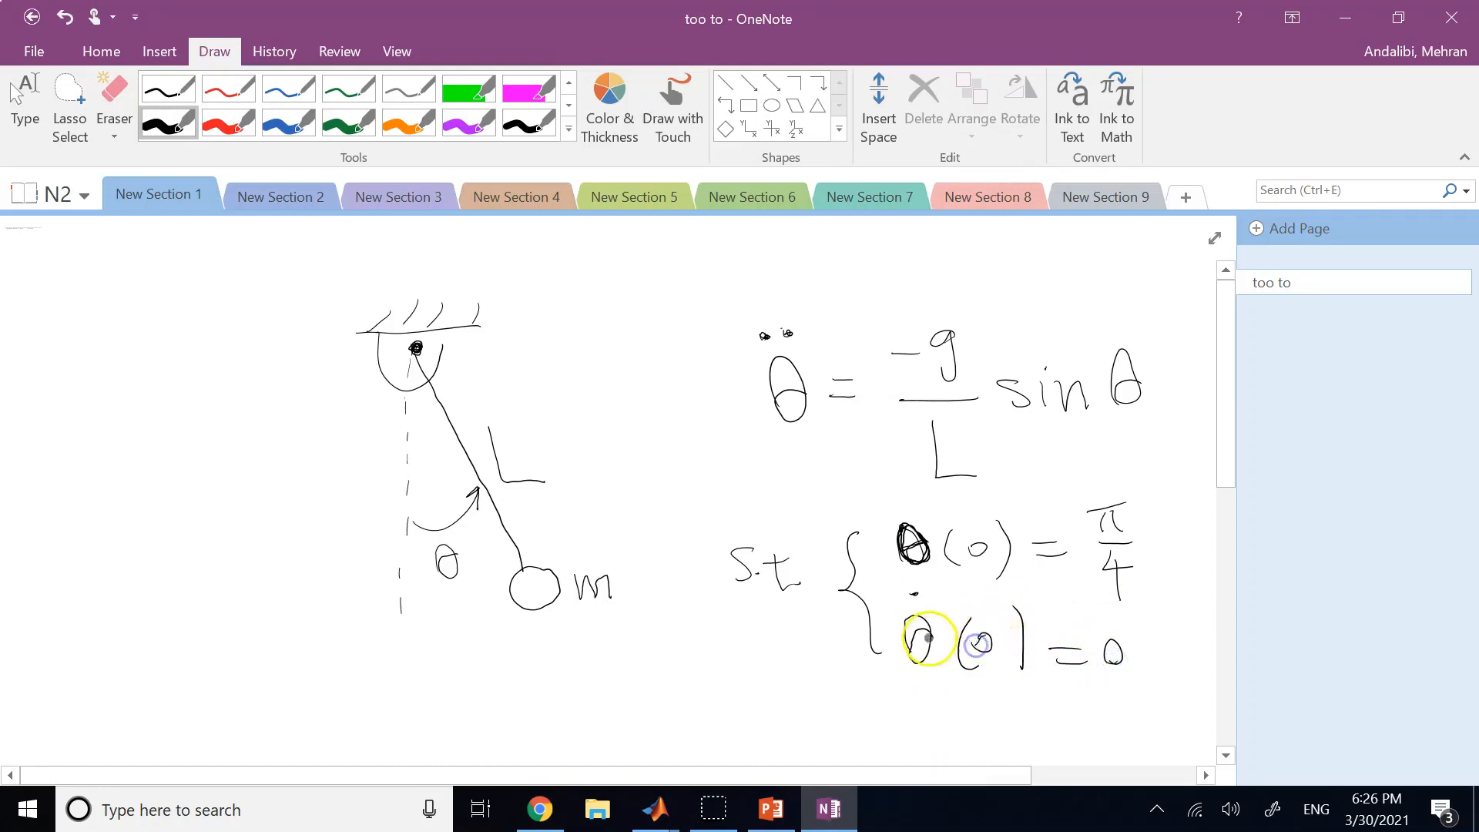
left_click_drag(929, 638, 916, 665)
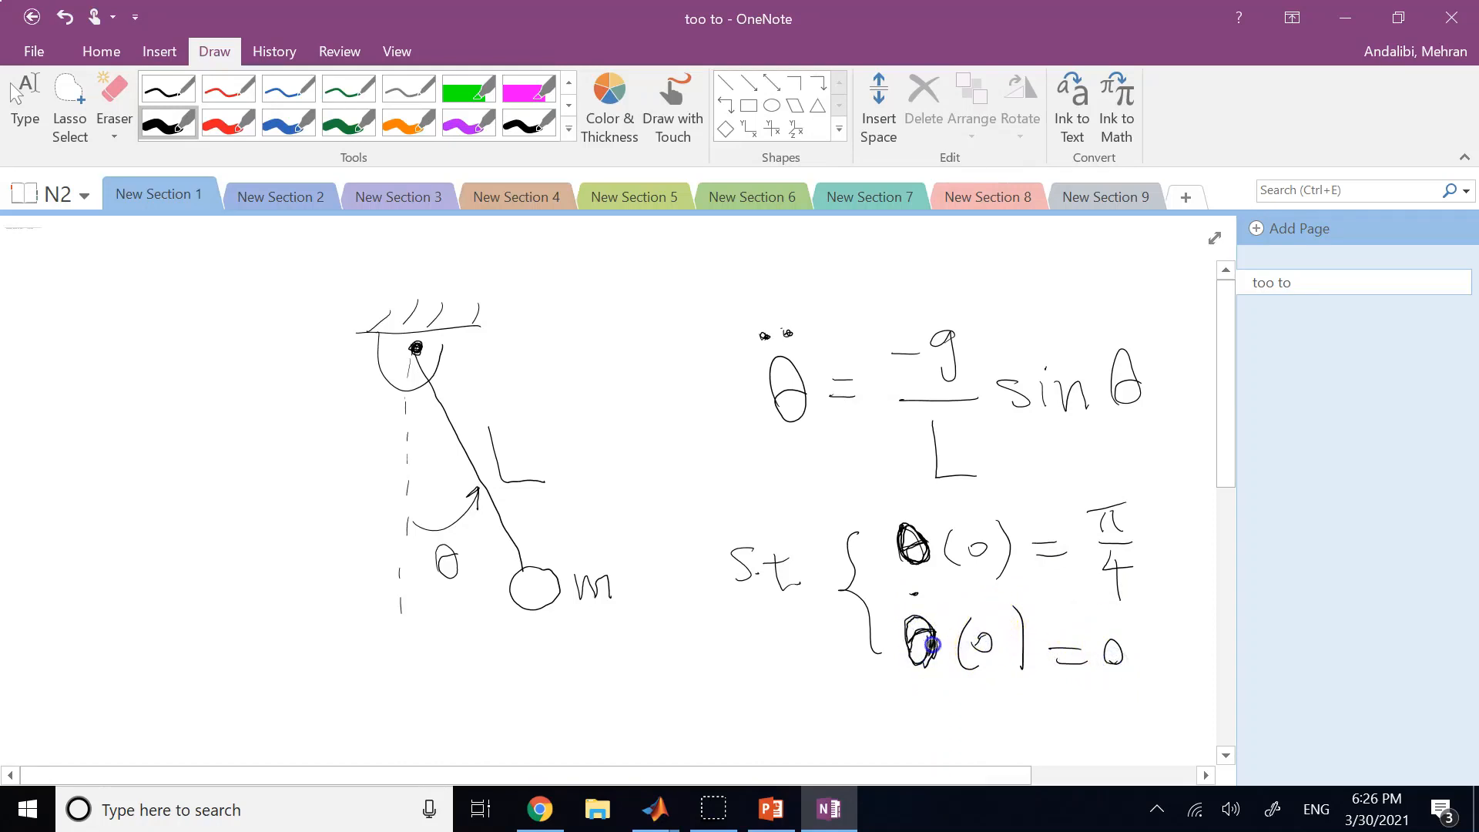
Step: Add the units rad/s to the initial velocity condition and rad to the initial angle condition
left_click_drag(227, 636, 193, 632)
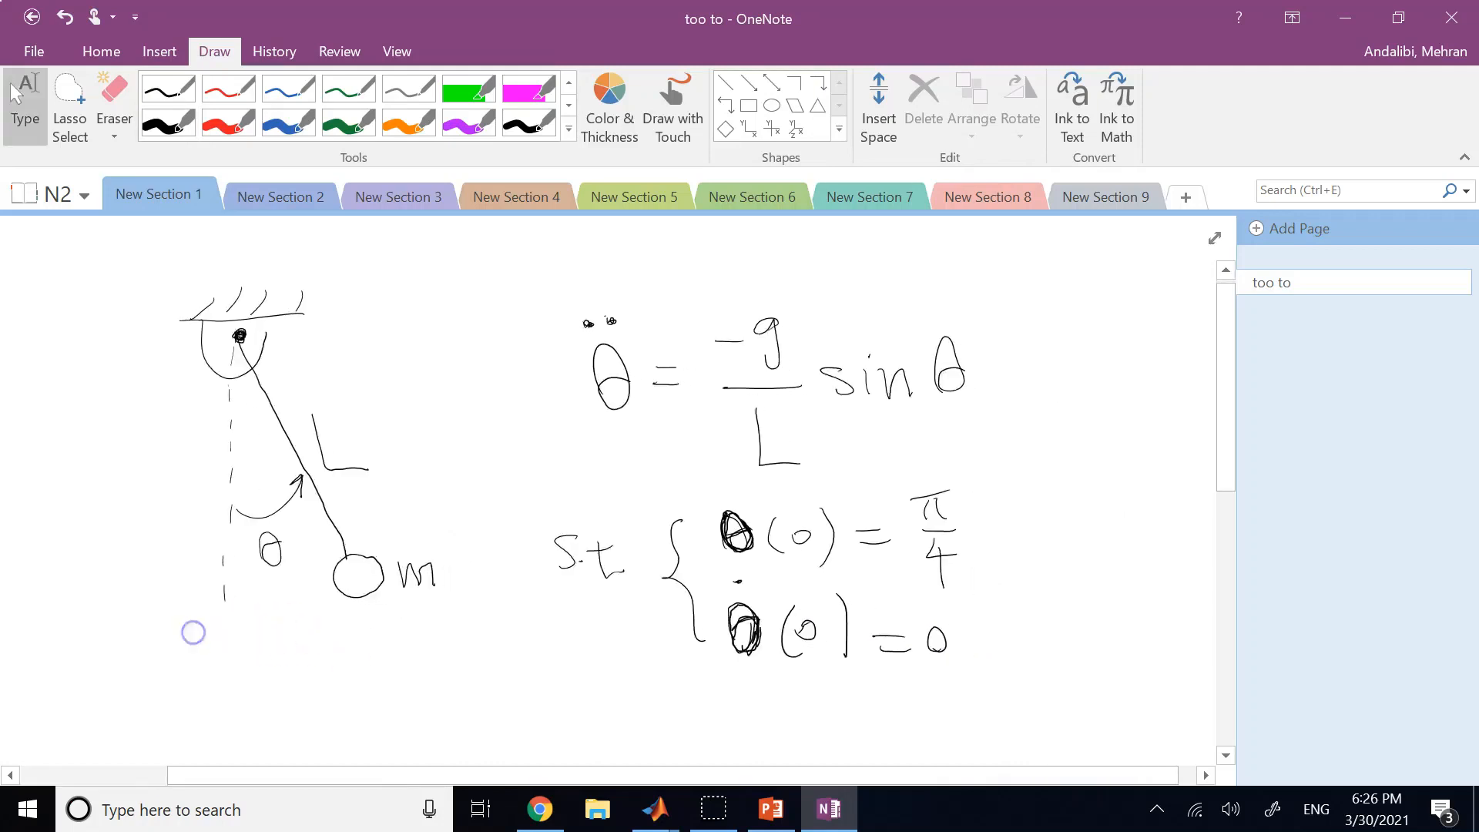
mouse_move(1009, 633)
left_mouse_down()
mouse_move(1026, 610)
mouse_move(1032, 628)
mouse_move(1049, 618)
left_mouse_up()
mouse_move(1064, 616)
left_mouse_down()
mouse_move(1067, 595)
mouse_move(1065, 628)
left_mouse_up()
mouse_move(1084, 628)
left_mouse_down()
mouse_move(1005, 657)
mouse_move(1060, 673)
mouse_move(1035, 683)
left_mouse_up()
left_click_drag(1003, 521, 1047, 547)
mouse_move(1076, 527)
left_mouse_down()
mouse_move(1067, 543)
mouse_move(1075, 532)
left_mouse_up()
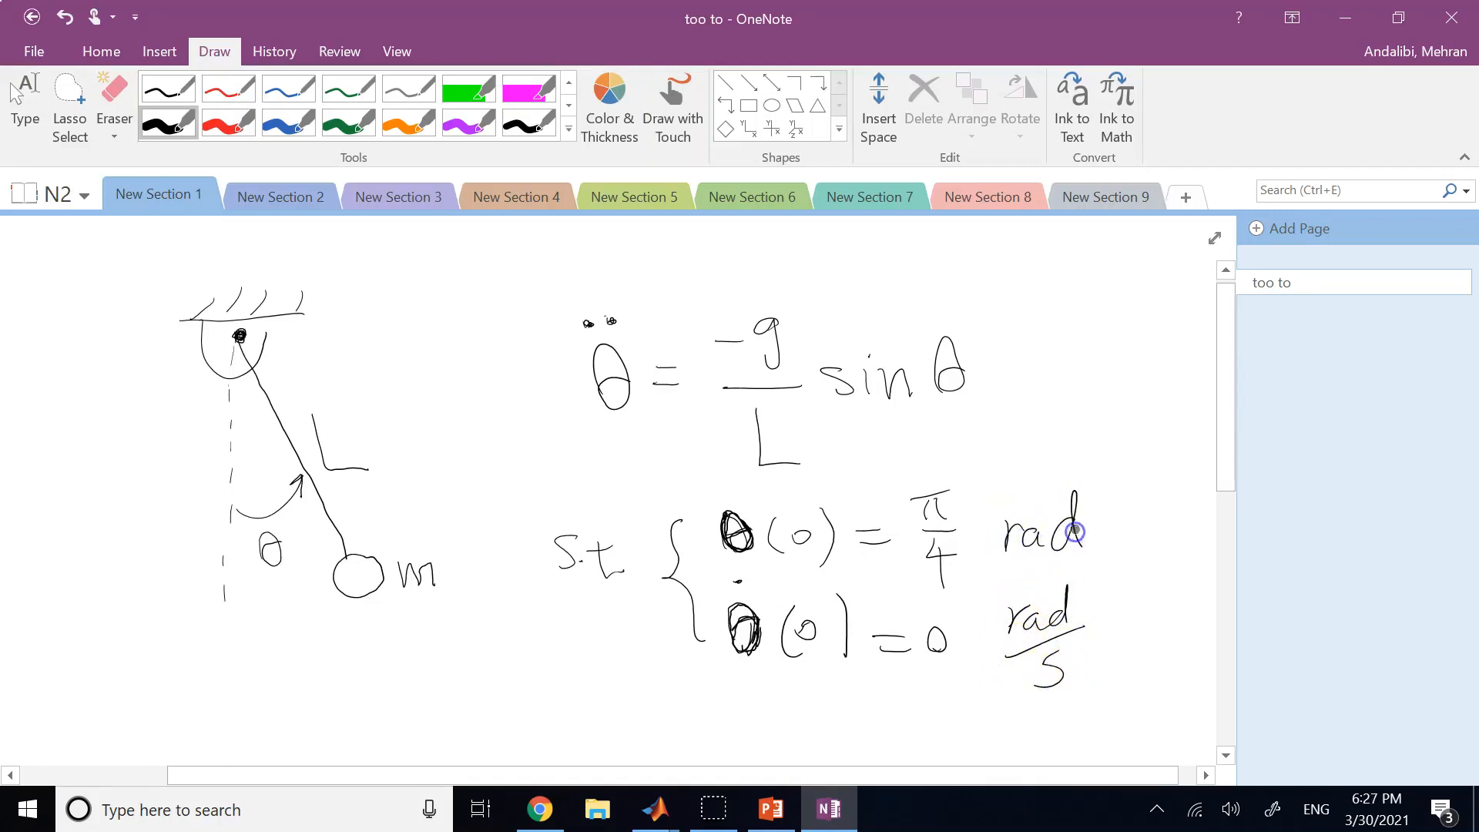
Step: Write "⇒ θ(t) = ?" after the equation of motion as the unknown to solve for, and retrace the θ in θ̇(0)
left_click_drag(187, 718, 100, 729)
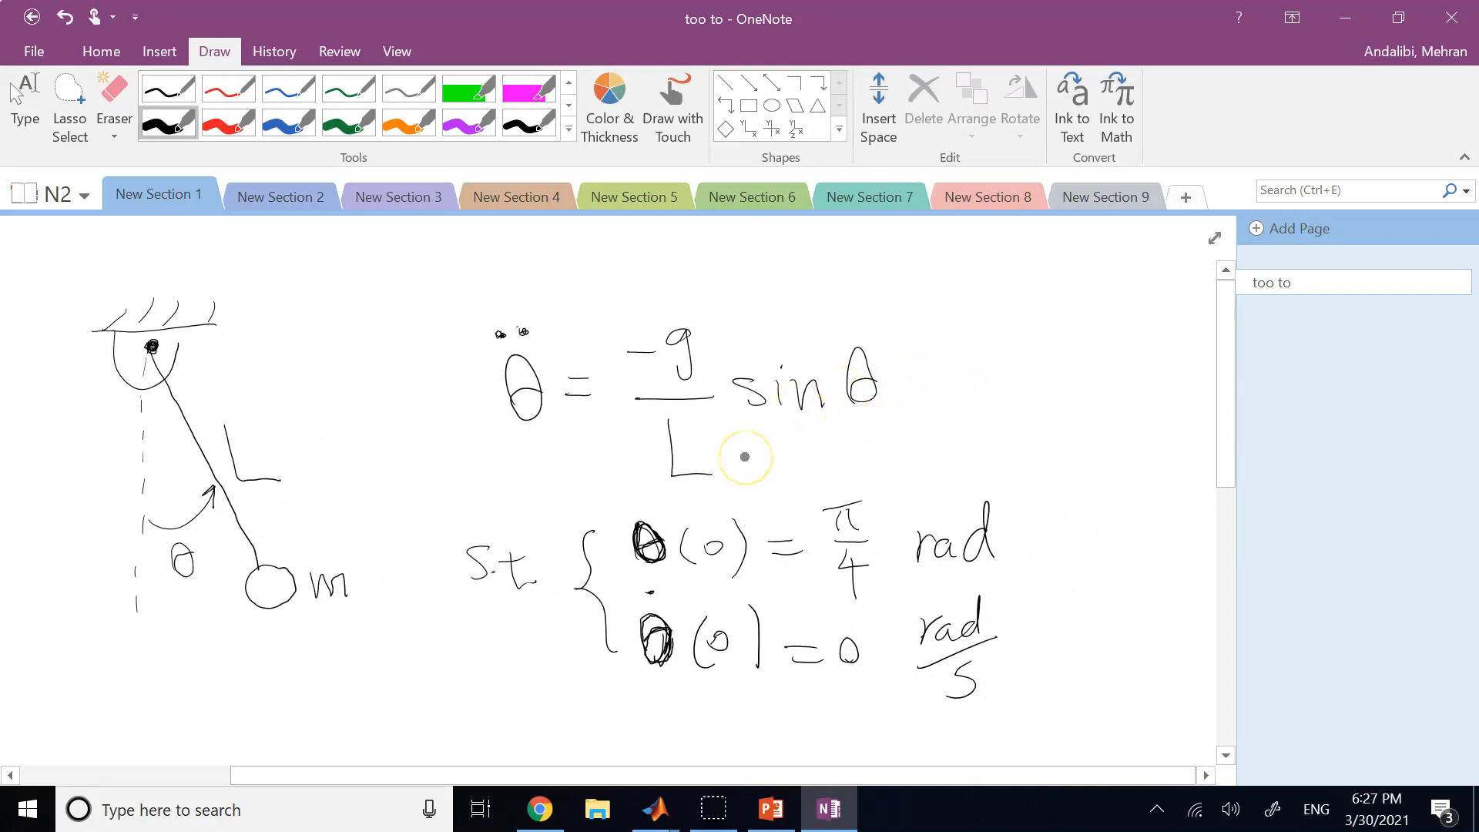
mouse_move(925, 383)
left_mouse_down()
mouse_move(1033, 386)
mouse_move(1059, 421)
left_mouse_up()
mouse_move(1086, 360)
left_mouse_down()
mouse_move(1088, 421)
mouse_move(1107, 422)
mouse_move(1025, 364)
left_mouse_up()
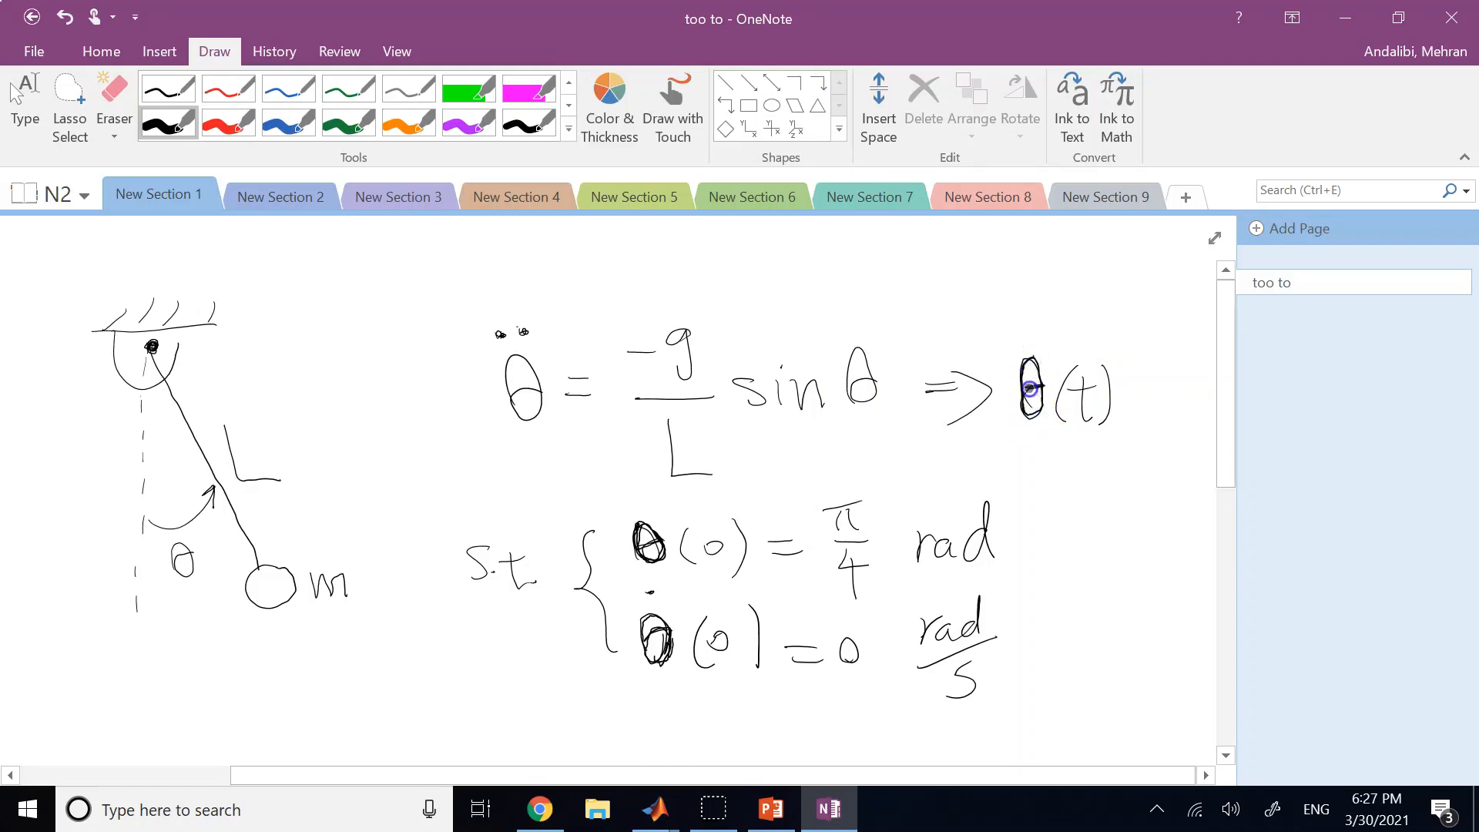
mouse_move(1119, 390)
left_mouse_down()
mouse_move(1170, 371)
mouse_move(1162, 409)
left_mouse_up()
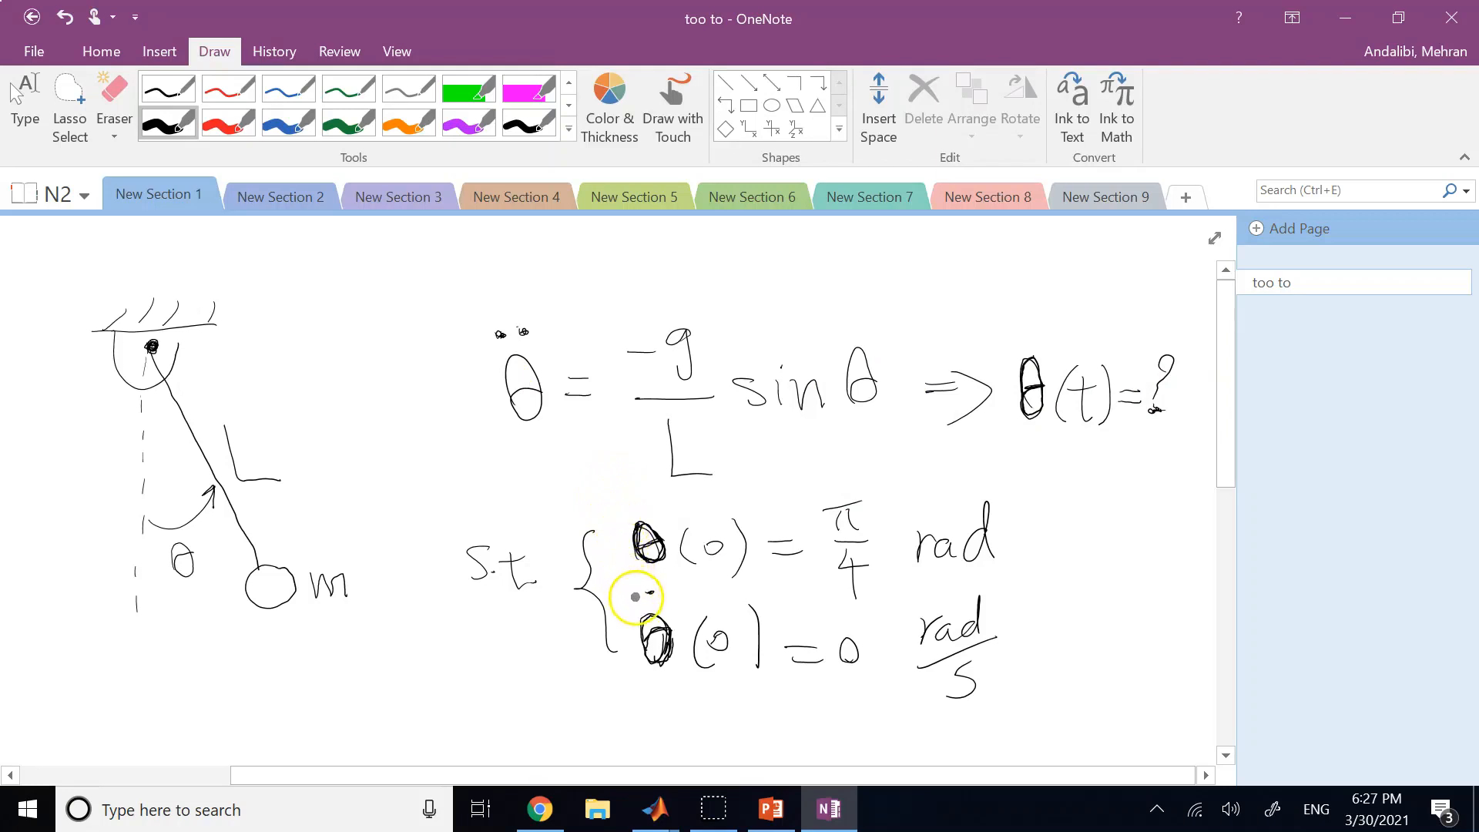
left_click_drag(644, 645, 649, 652)
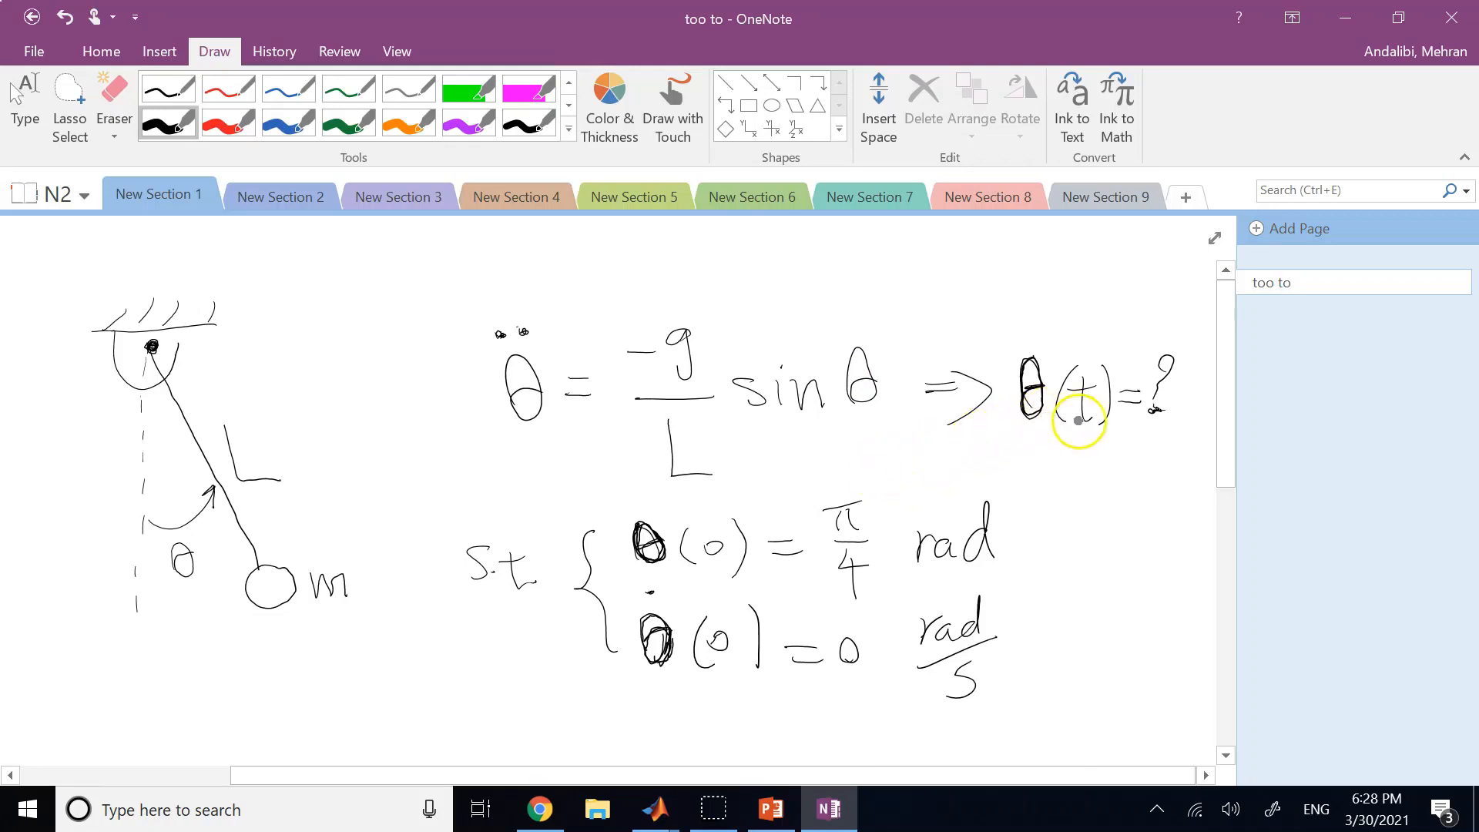
Step: In the blank space beside the problem, draw a pair of arrowed axes labelled θ vertically and t horizontally
left_click_drag(462, 653, 78, 608)
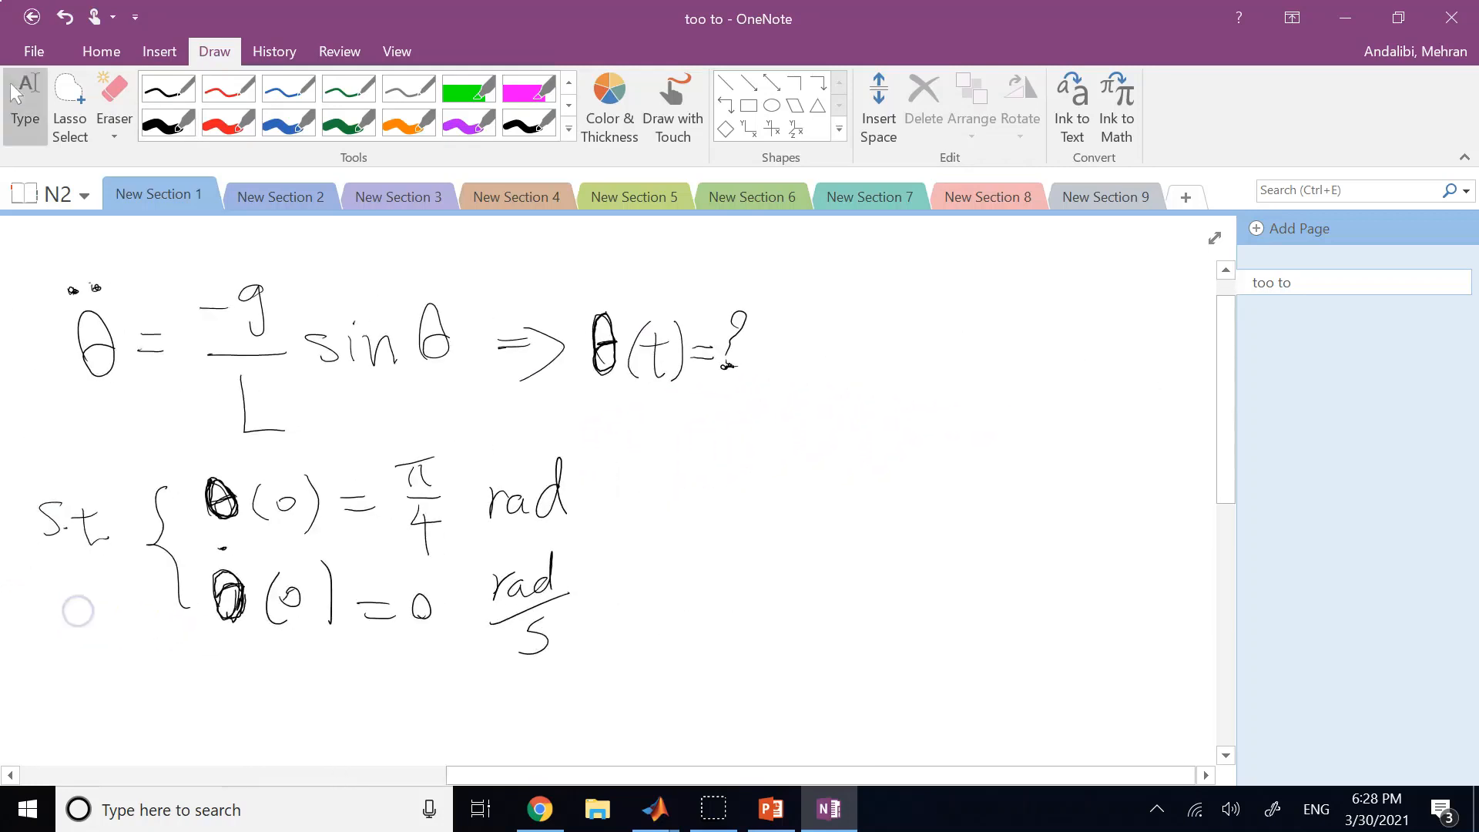
mouse_move(870, 376)
left_mouse_down()
mouse_move(847, 418)
mouse_move(894, 419)
mouse_move(868, 577)
mouse_move(873, 666)
left_mouse_up()
mouse_move(785, 601)
left_mouse_down()
mouse_move(1181, 590)
mouse_move(1134, 628)
left_mouse_up()
left_click_drag(817, 387, 830, 416)
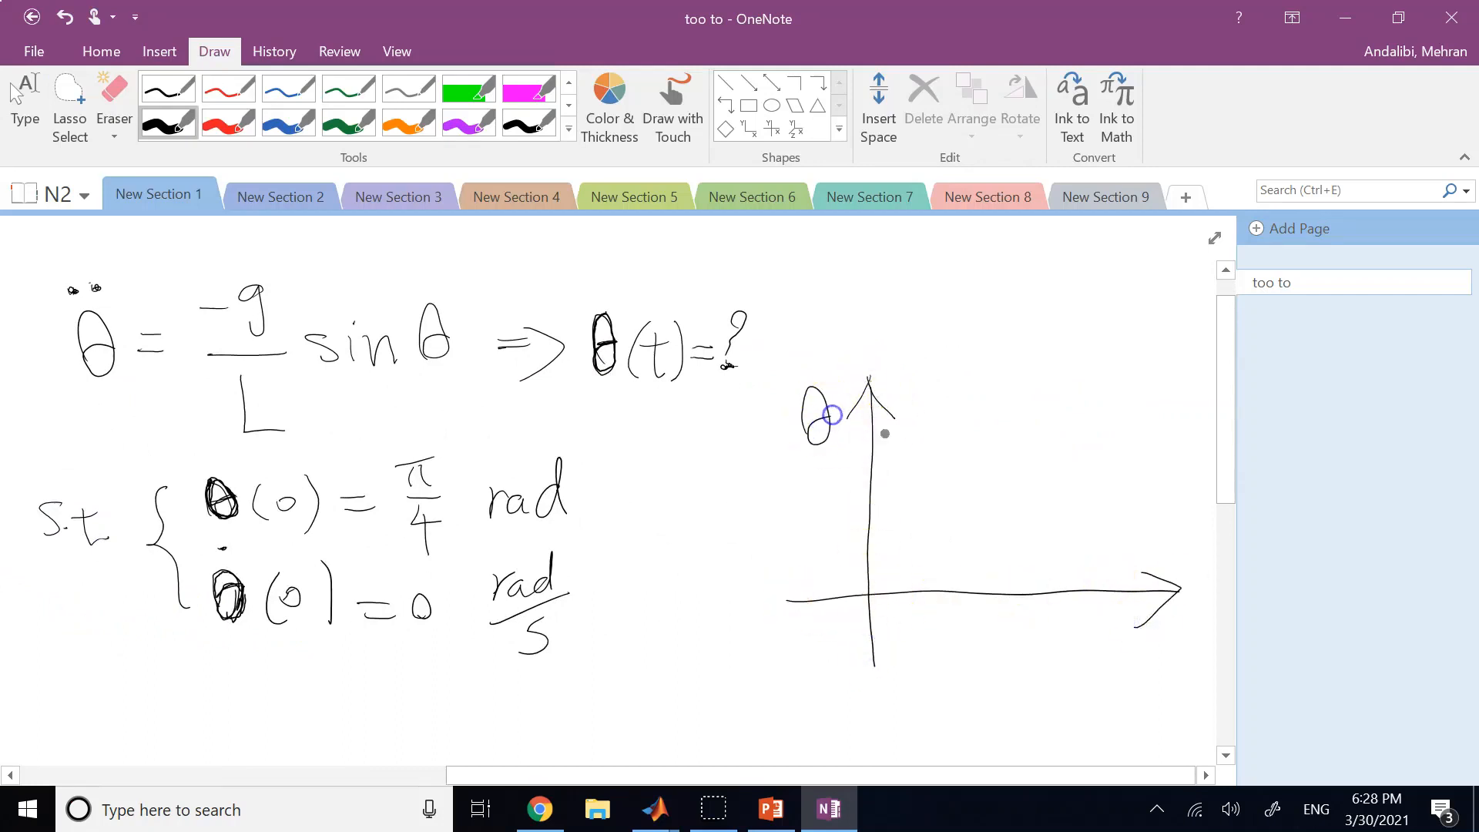
mouse_move(1151, 638)
left_mouse_down()
mouse_move(1181, 633)
mouse_move(1180, 659)
left_mouse_up()
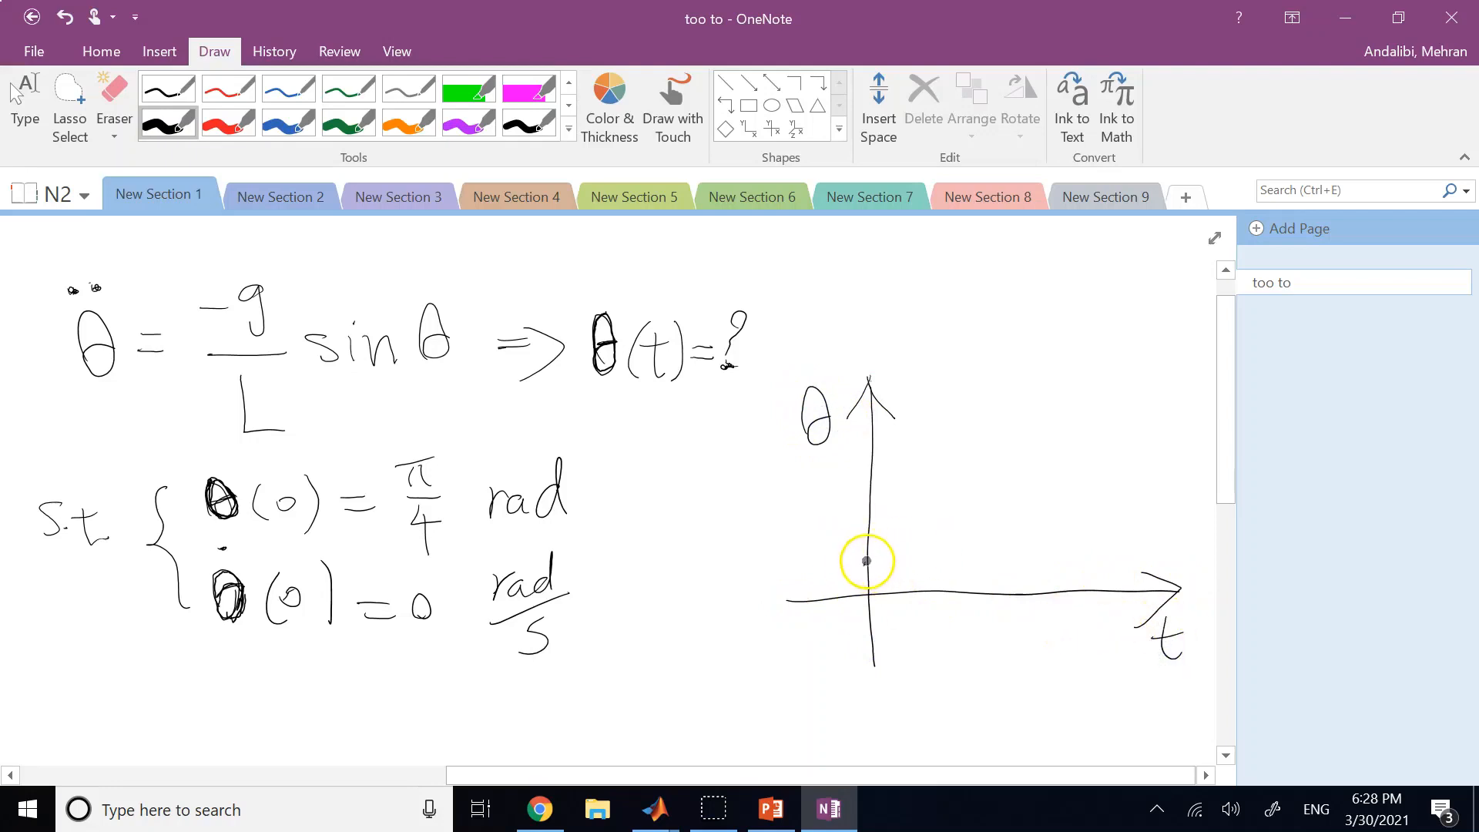
Step: Mark discrete solution points as dots that start on the θ axis and oscillate above and below the t axis
left_click_drag(865, 563, 869, 558)
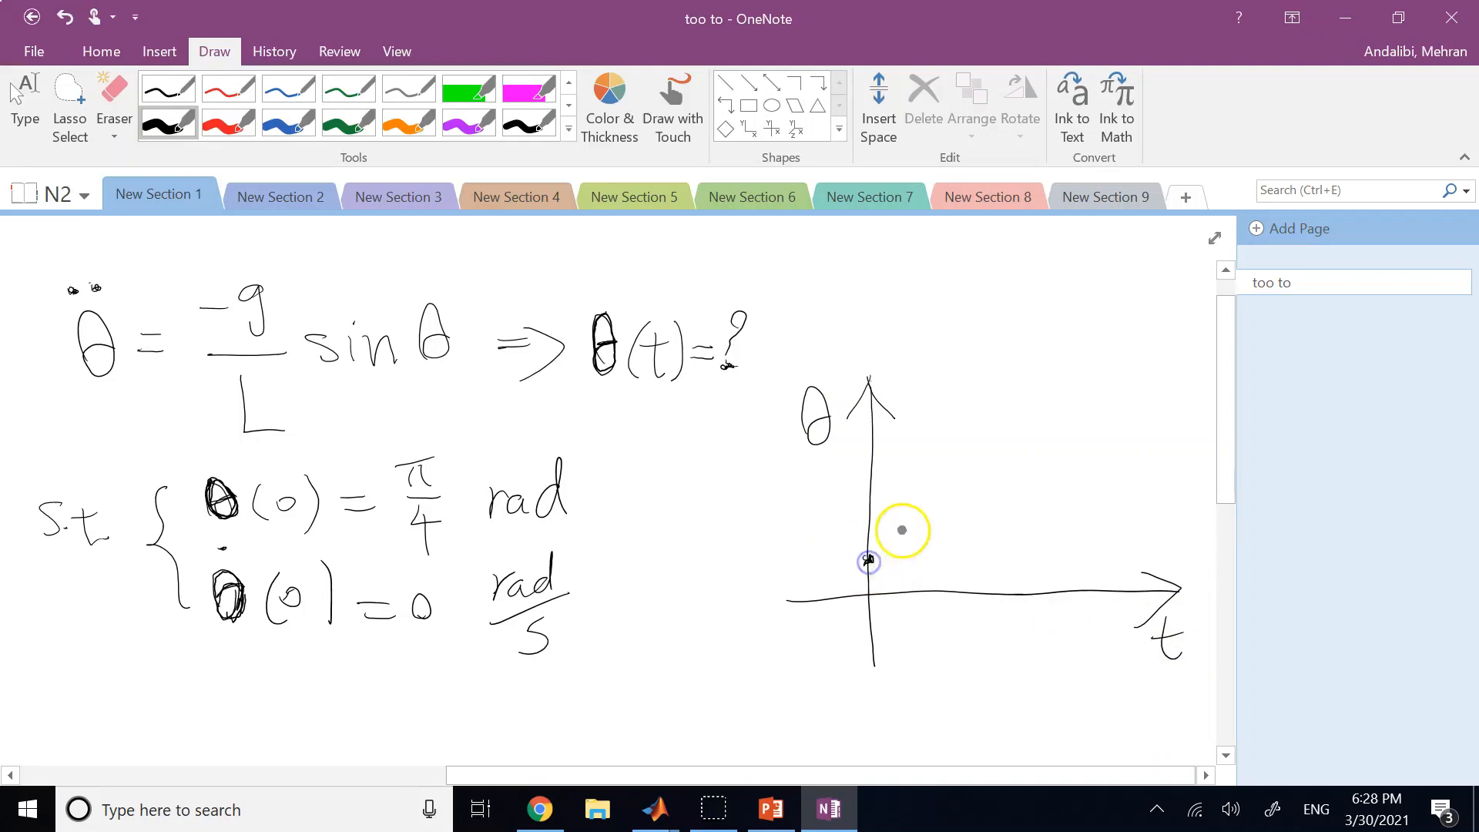
left_click(928, 559)
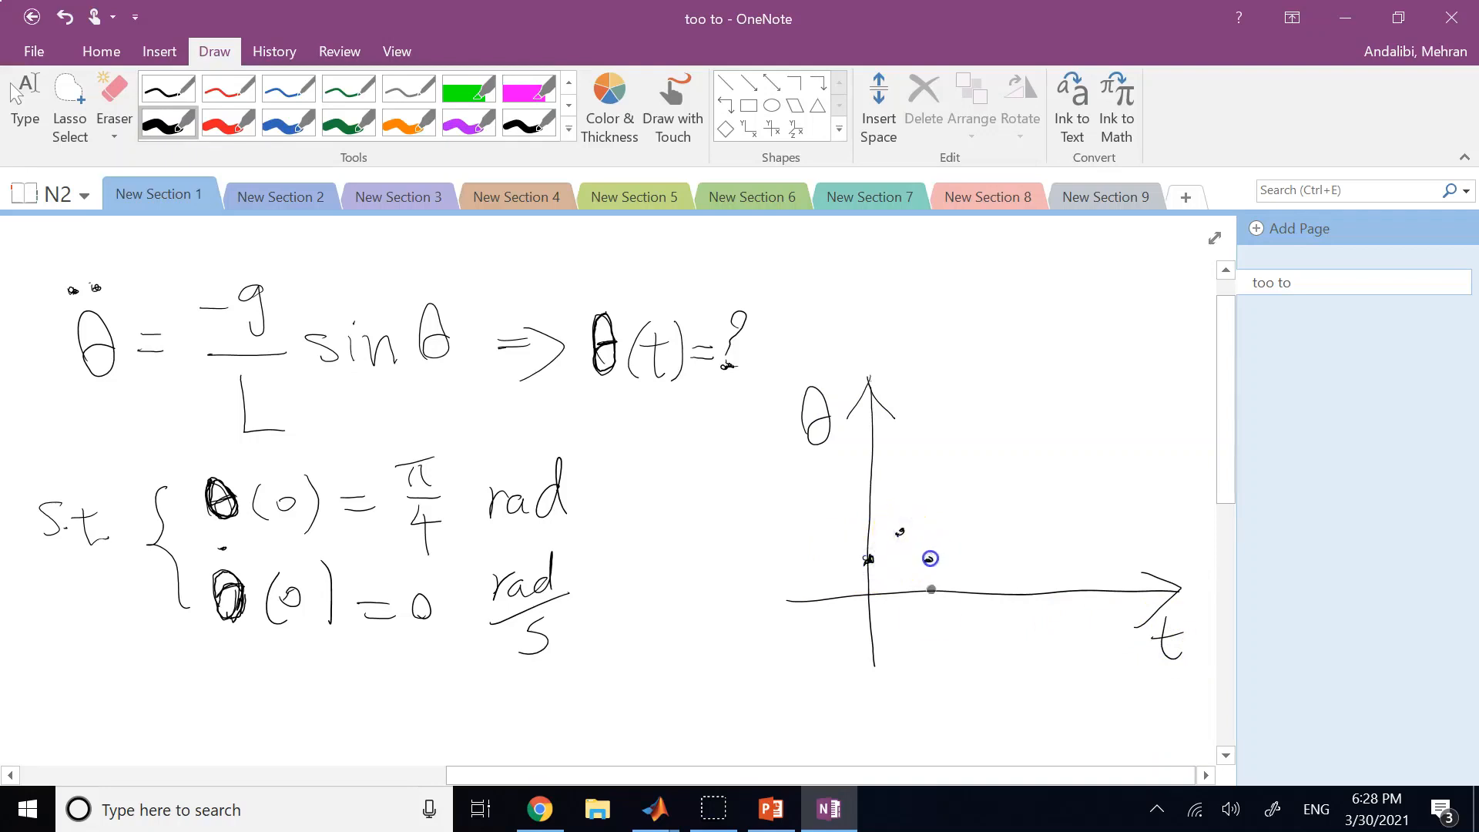
left_click(937, 611)
left_click(1002, 651)
left_click(1033, 619)
left_click(1040, 569)
left_click(1056, 527)
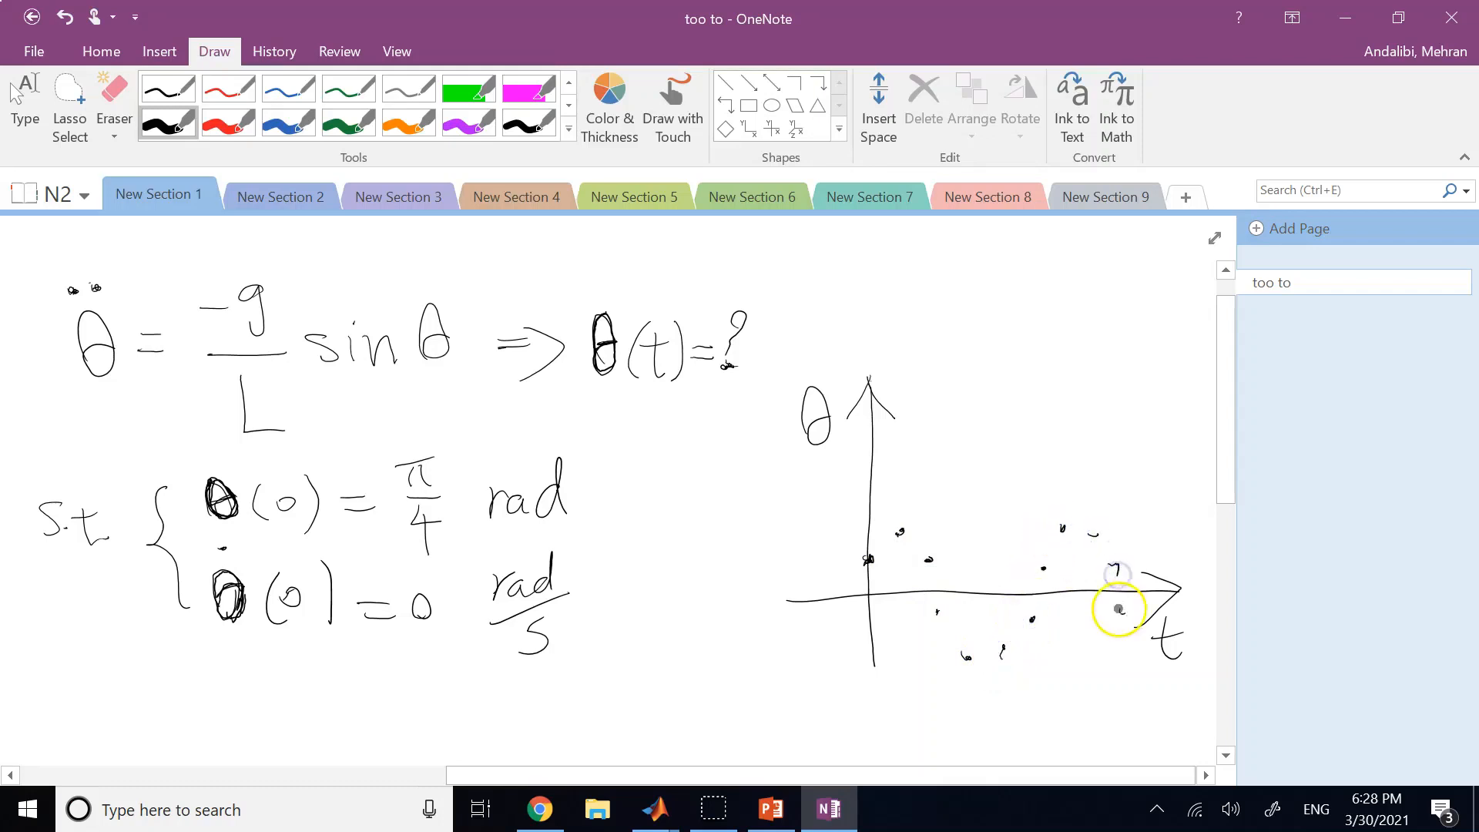
left_click(1127, 642)
left_click(1114, 569)
left_click(1093, 534)
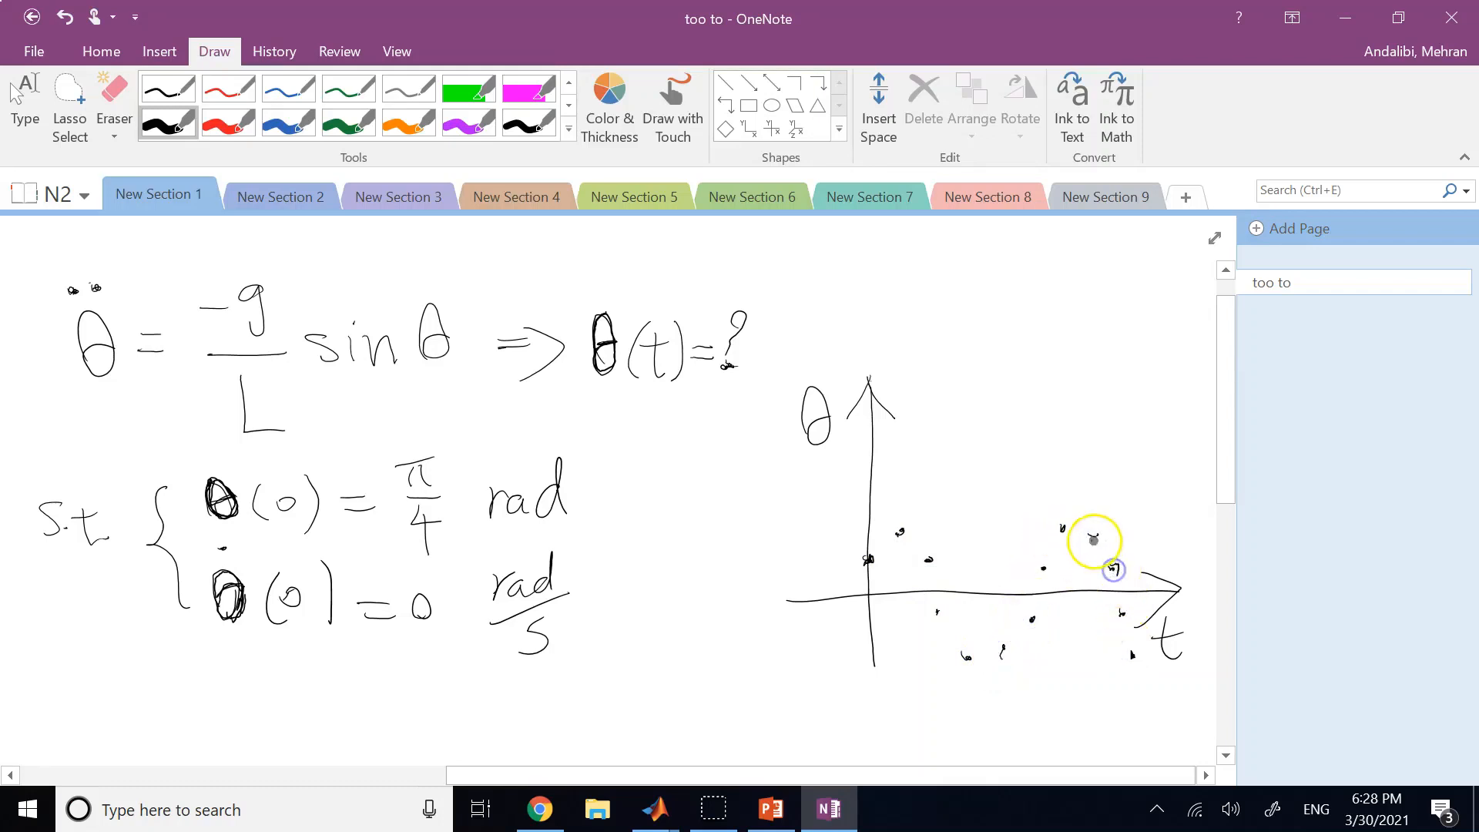
left_click(1045, 568)
left_click(1014, 639)
left_click(1001, 649)
left_click(937, 612)
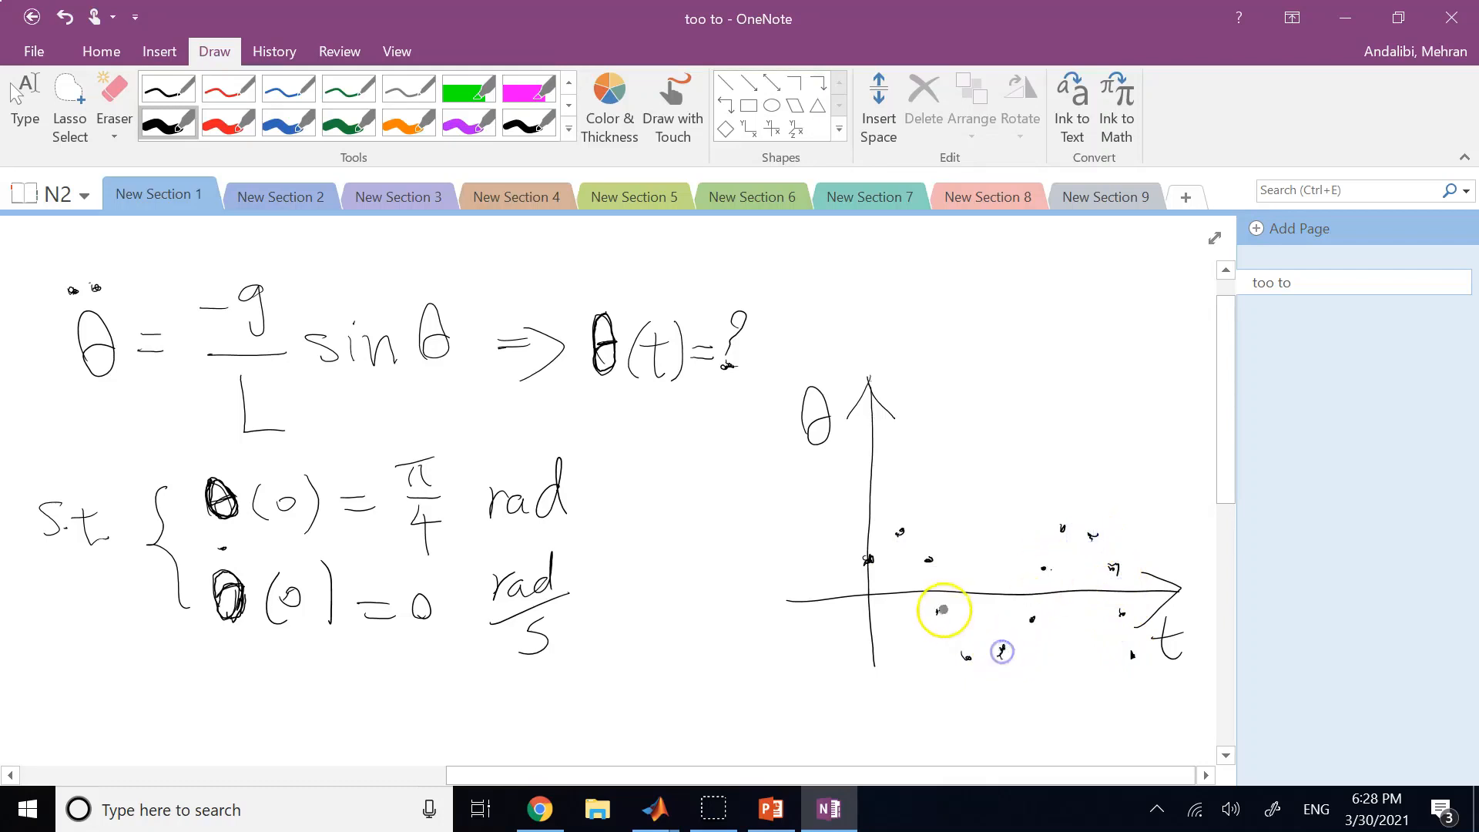
left_click(1113, 568)
Step: With a blue pen, draw a smooth wave through the dots on the θ–t graph and add a check mark above it
left_click(288, 122)
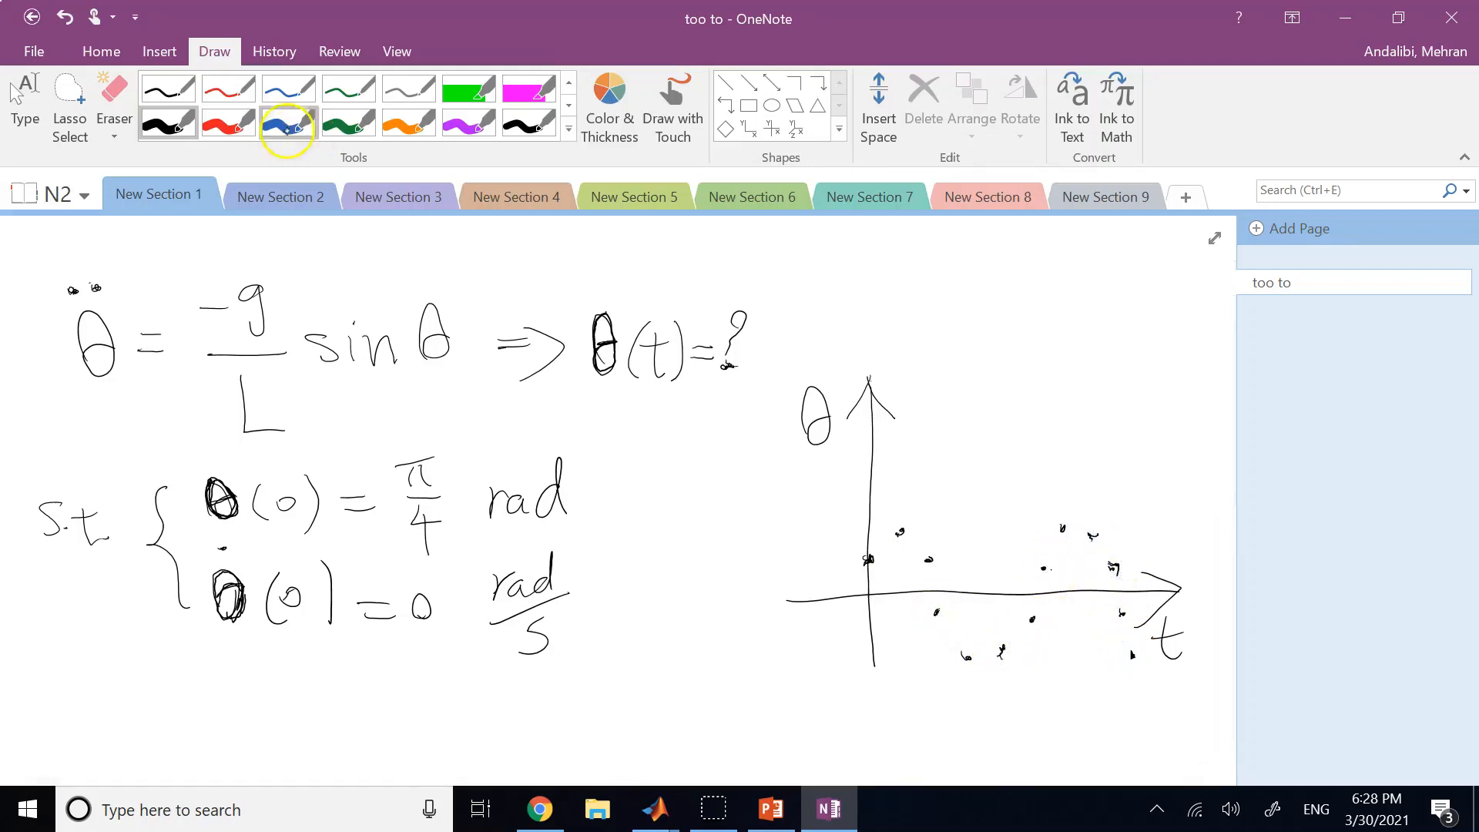
left_click(871, 558)
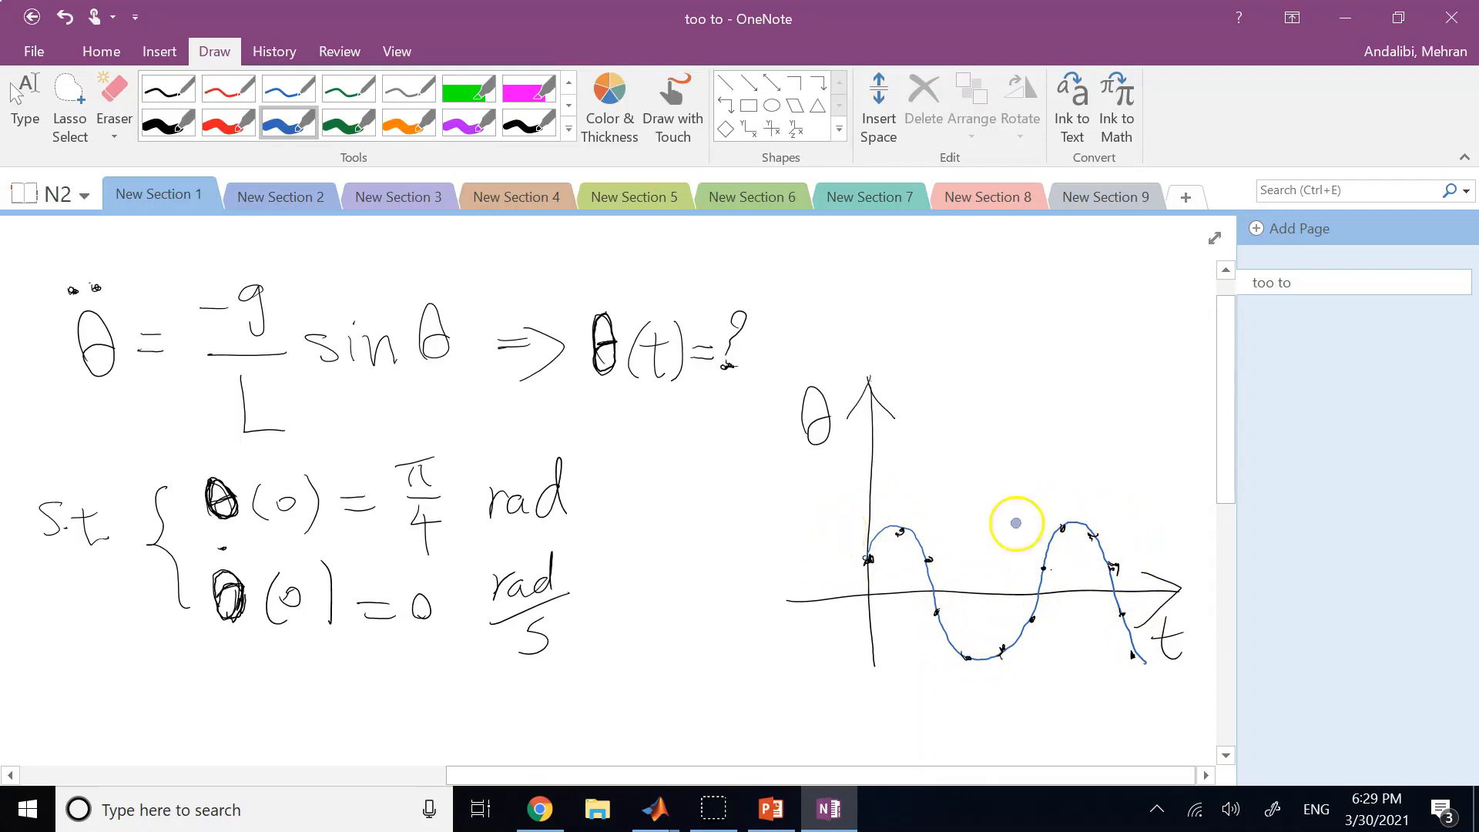
left_click_drag(969, 499, 1021, 446)
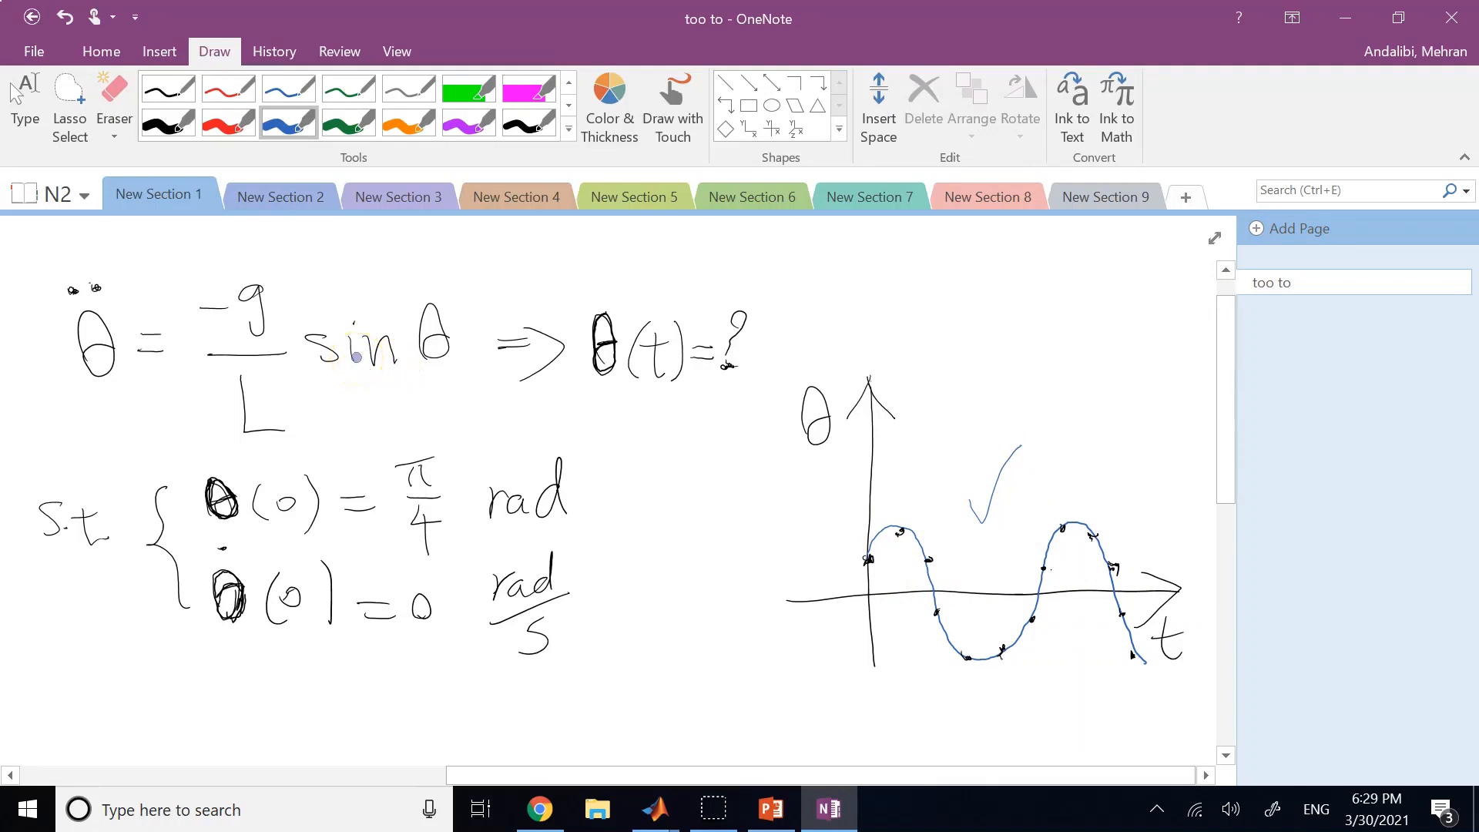
Step: Write "Euler's method" in blue above the θ–t graph
left_click_drag(966, 280, 922, 337)
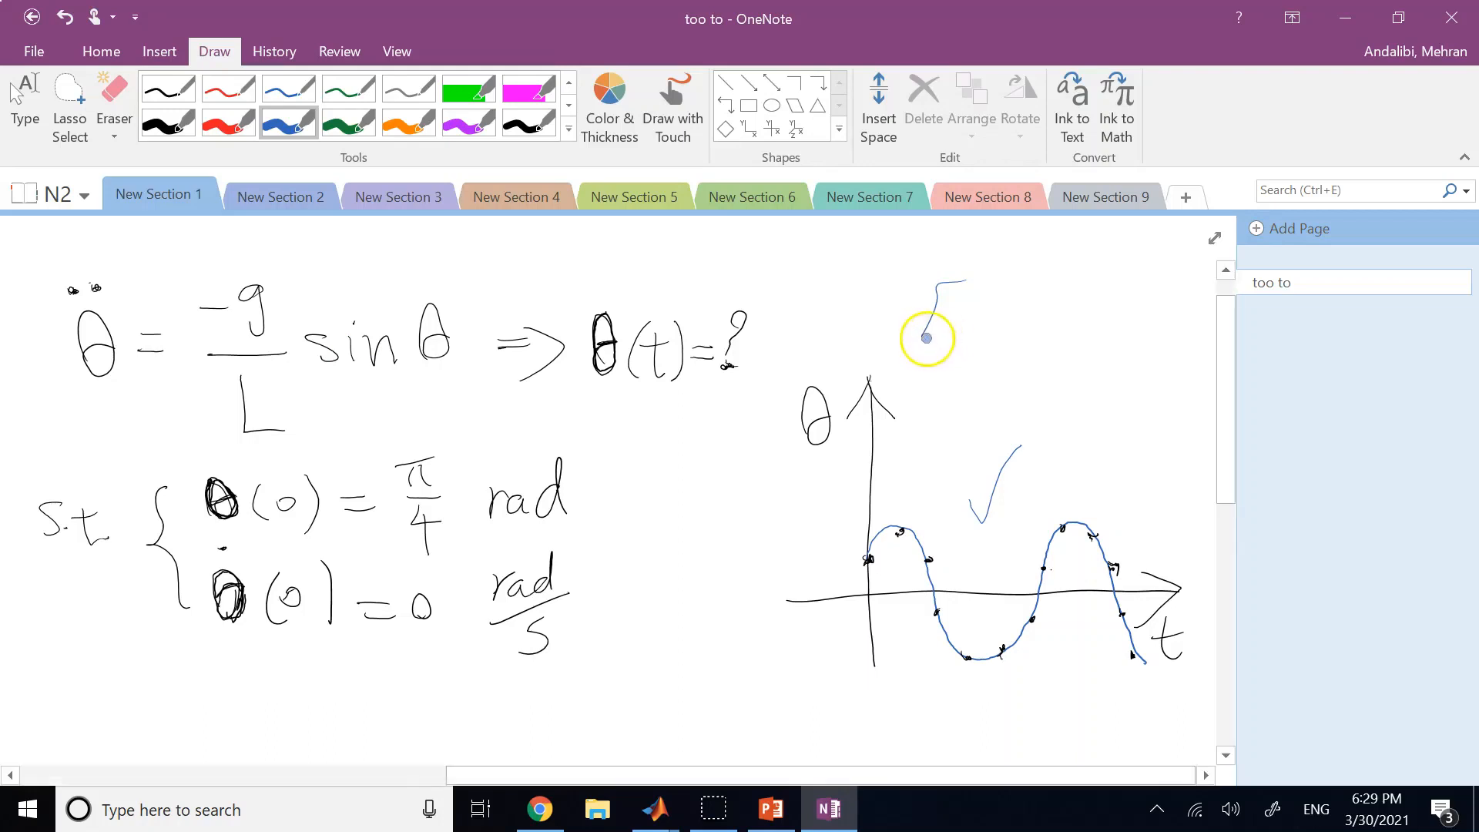
left_click_drag(926, 337, 997, 345)
mouse_move(1022, 288)
left_mouse_down()
mouse_move(1015, 342)
mouse_move(1079, 330)
left_mouse_up()
left_click_drag(245, 464, 62, 460)
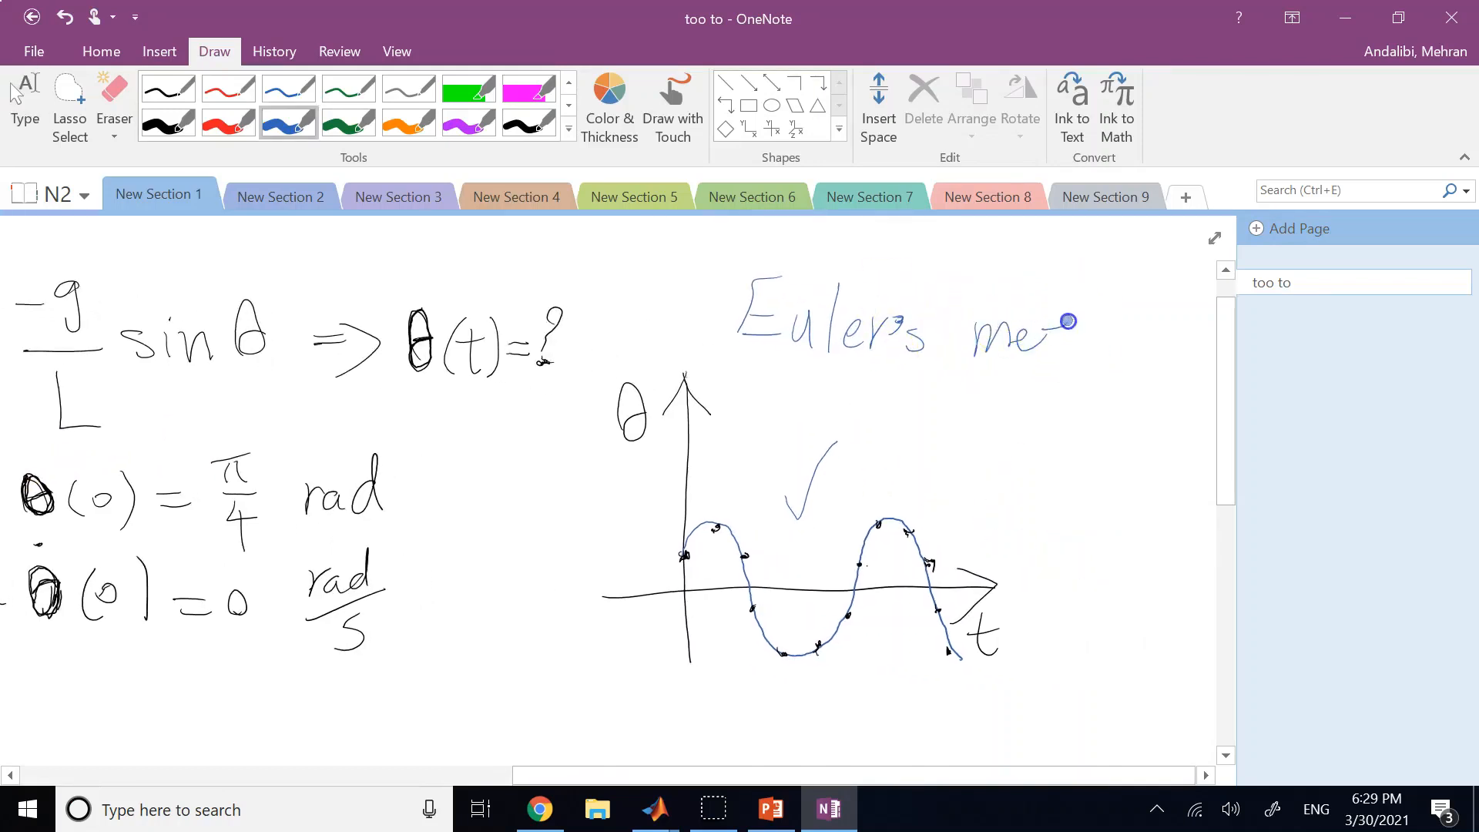
mouse_move(1068, 321)
left_mouse_down()
mouse_move(1069, 355)
mouse_move(1109, 339)
mouse_move(1130, 350)
left_mouse_up()
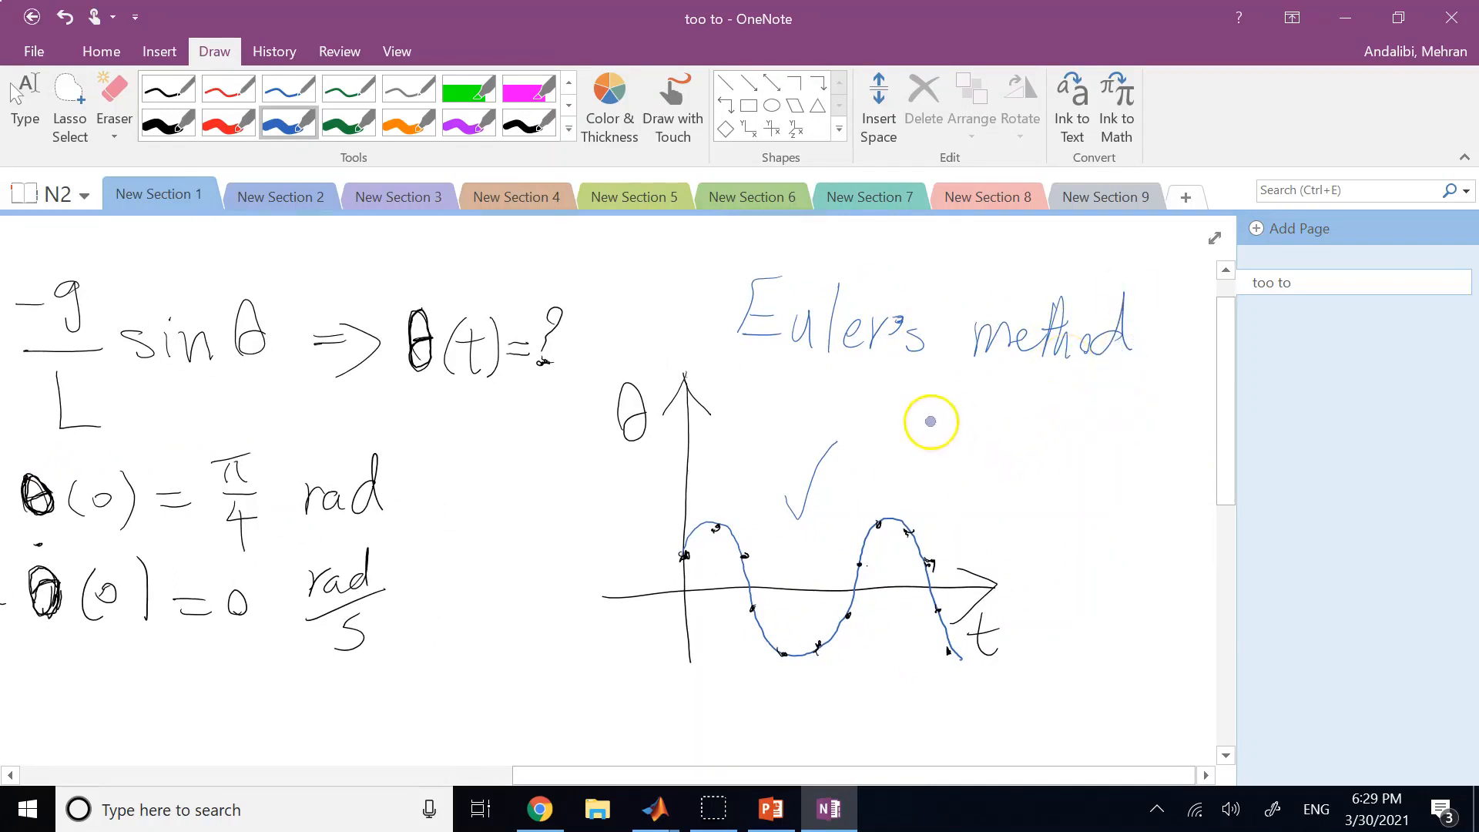
Step: Write "Runge-Kutta 4th-order" in blue below "Euler's method" and draw a box around it
left_click_drag(879, 420, 873, 462)
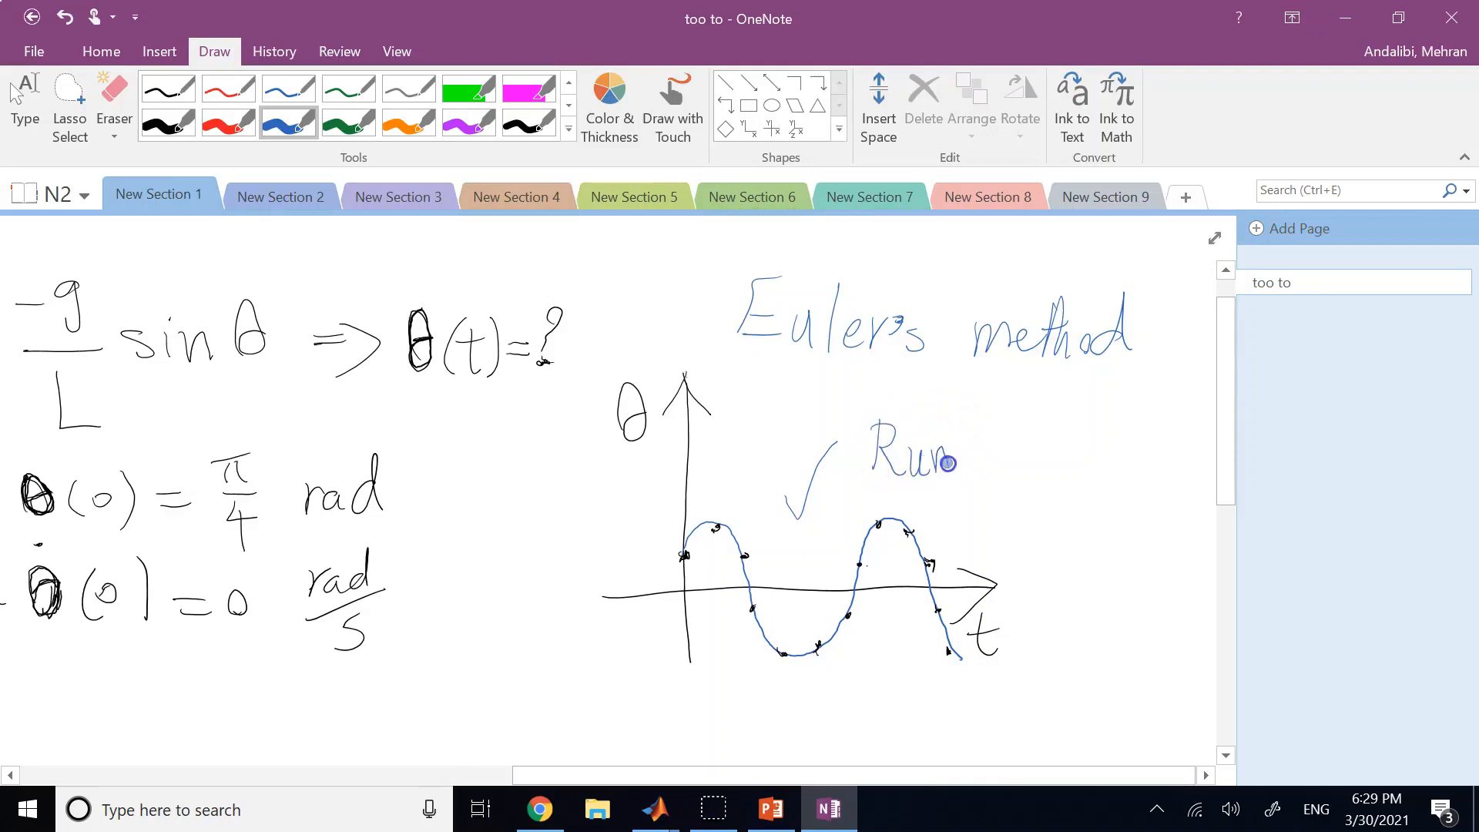
left_click_drag(979, 464, 995, 471)
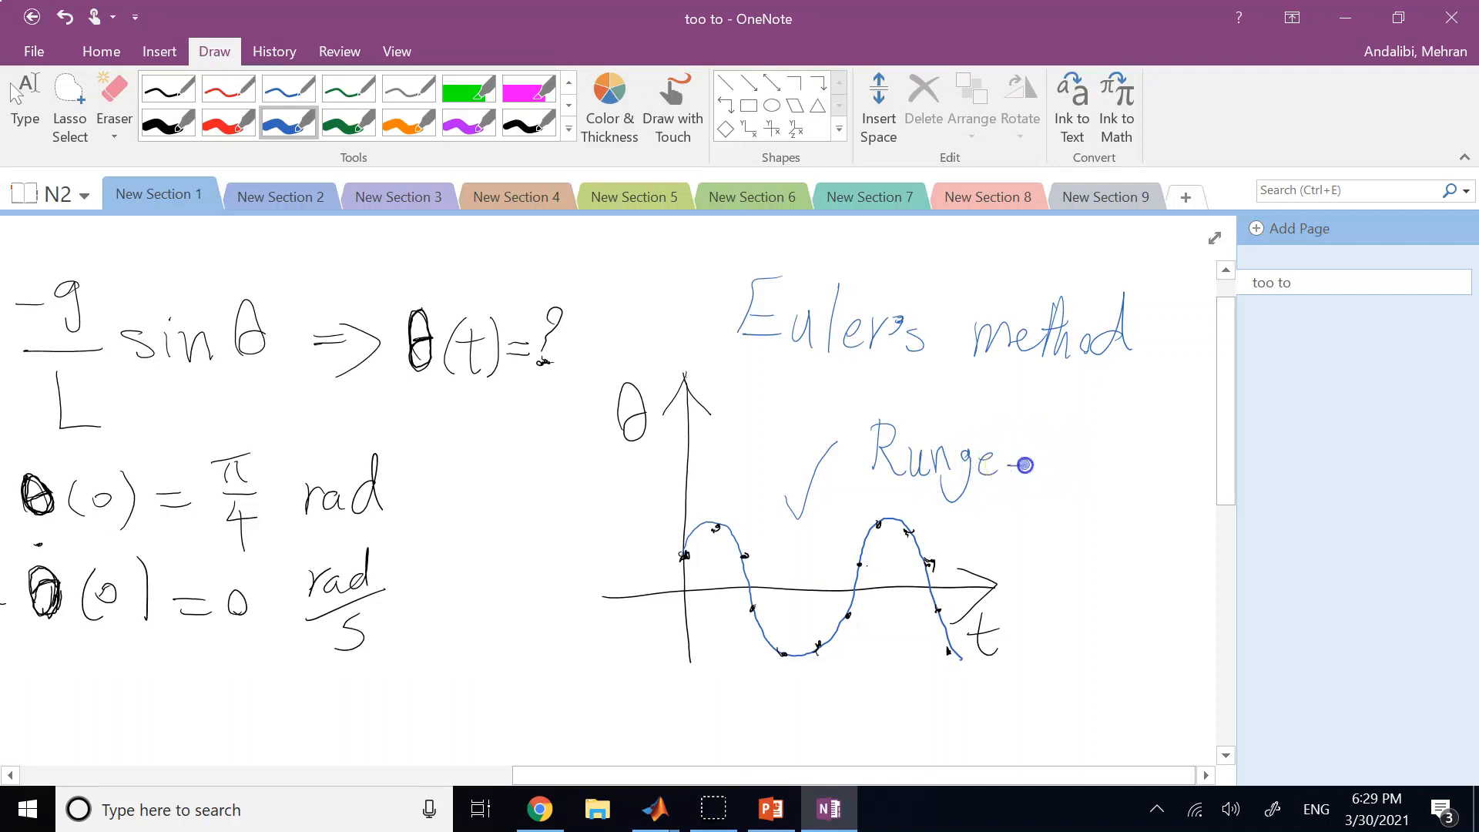
left_click_drag(274, 477, 76, 466)
left_click_drag(851, 397, 848, 478)
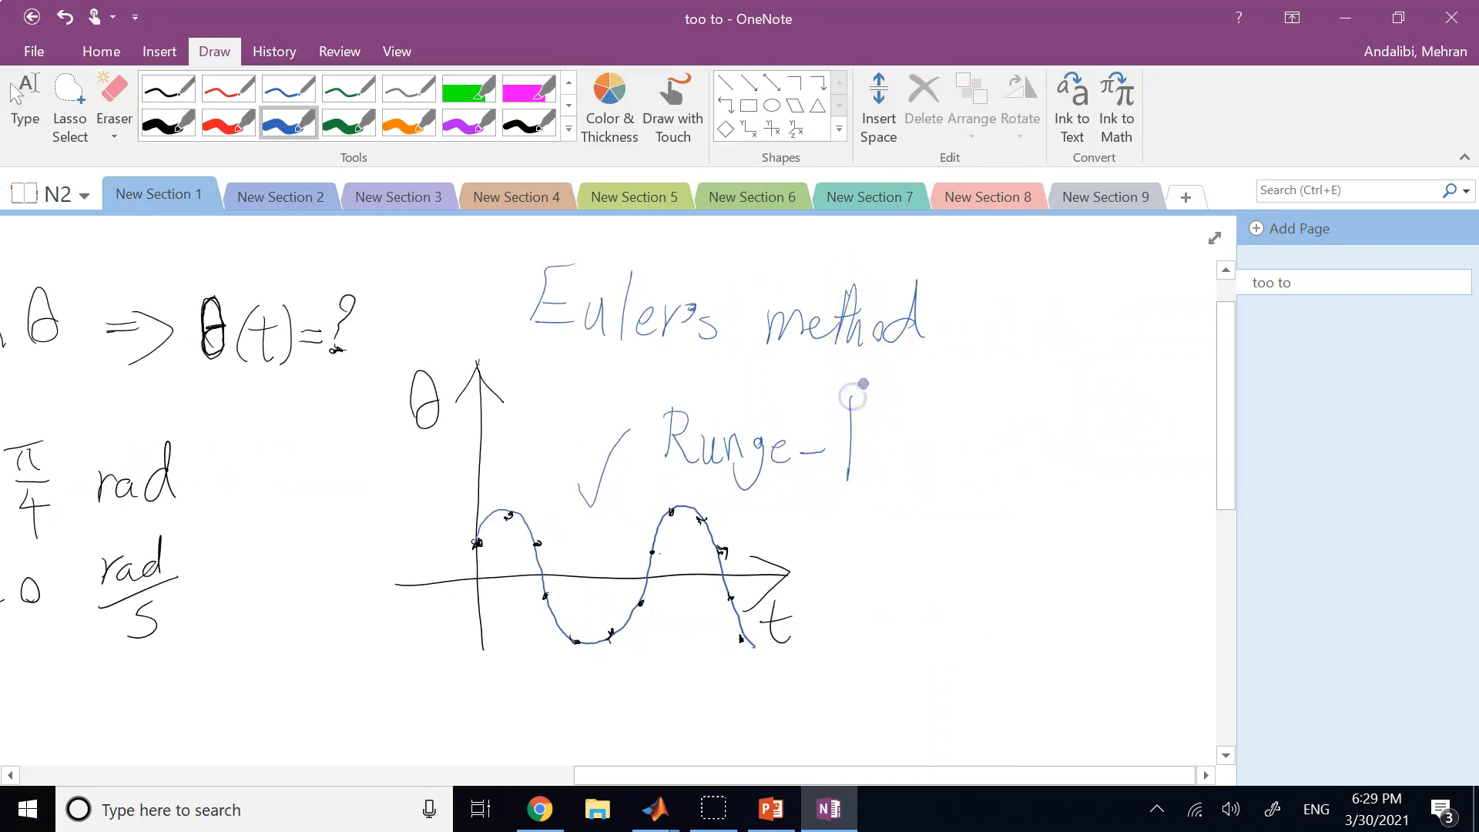
mouse_move(884, 414)
left_mouse_down()
mouse_move(879, 460)
mouse_move(1001, 476)
left_mouse_up()
mouse_move(1053, 411)
left_mouse_down()
mouse_move(1063, 437)
mouse_move(1094, 371)
mouse_move(1110, 416)
left_mouse_up()
mouse_move(1109, 370)
left_mouse_down()
mouse_move(1121, 420)
mouse_move(1100, 463)
mouse_move(1196, 437)
left_mouse_up()
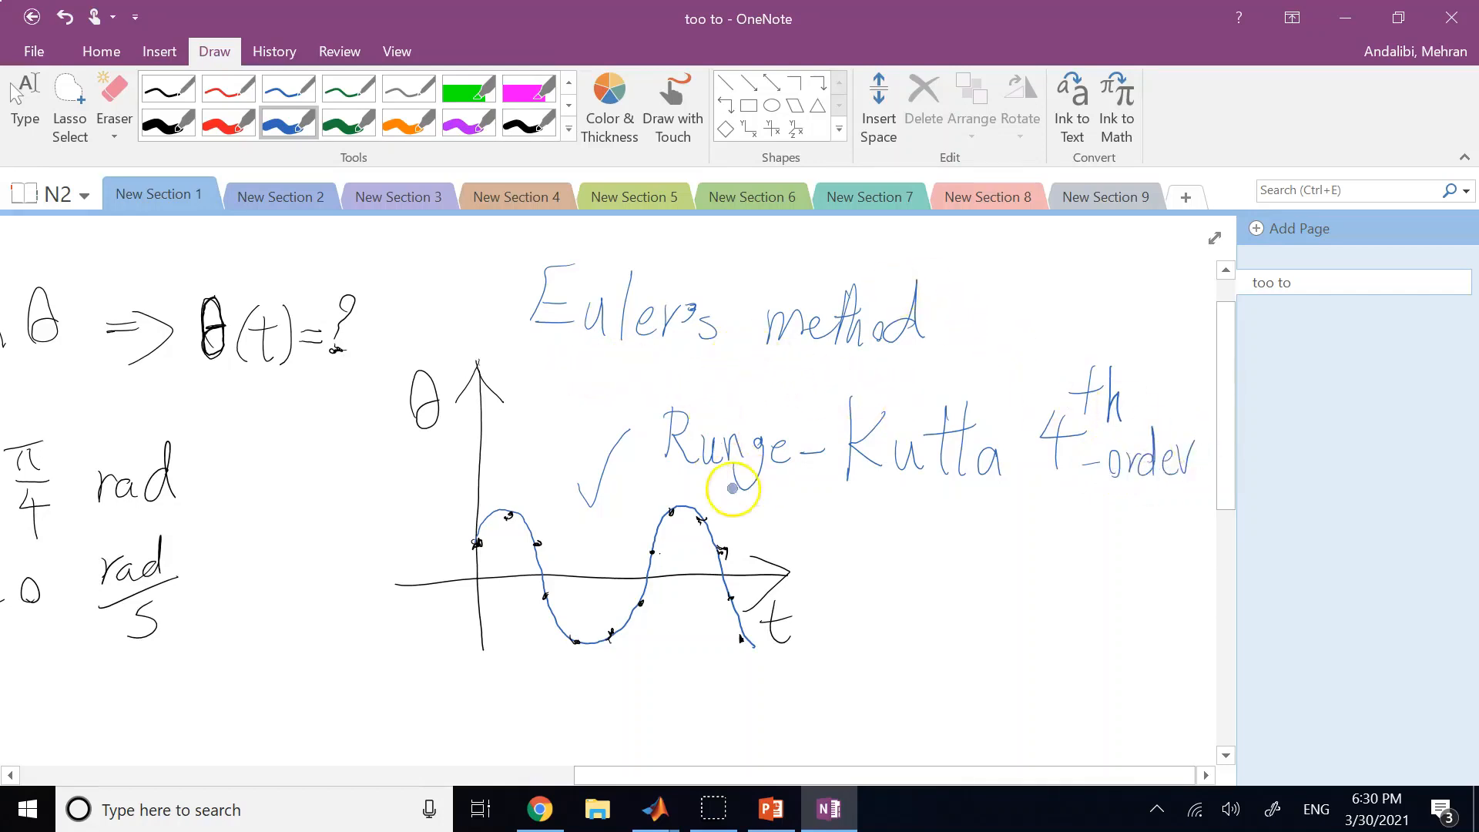
mouse_move(649, 485)
left_mouse_down()
mouse_move(779, 373)
mouse_move(1144, 351)
left_mouse_up()
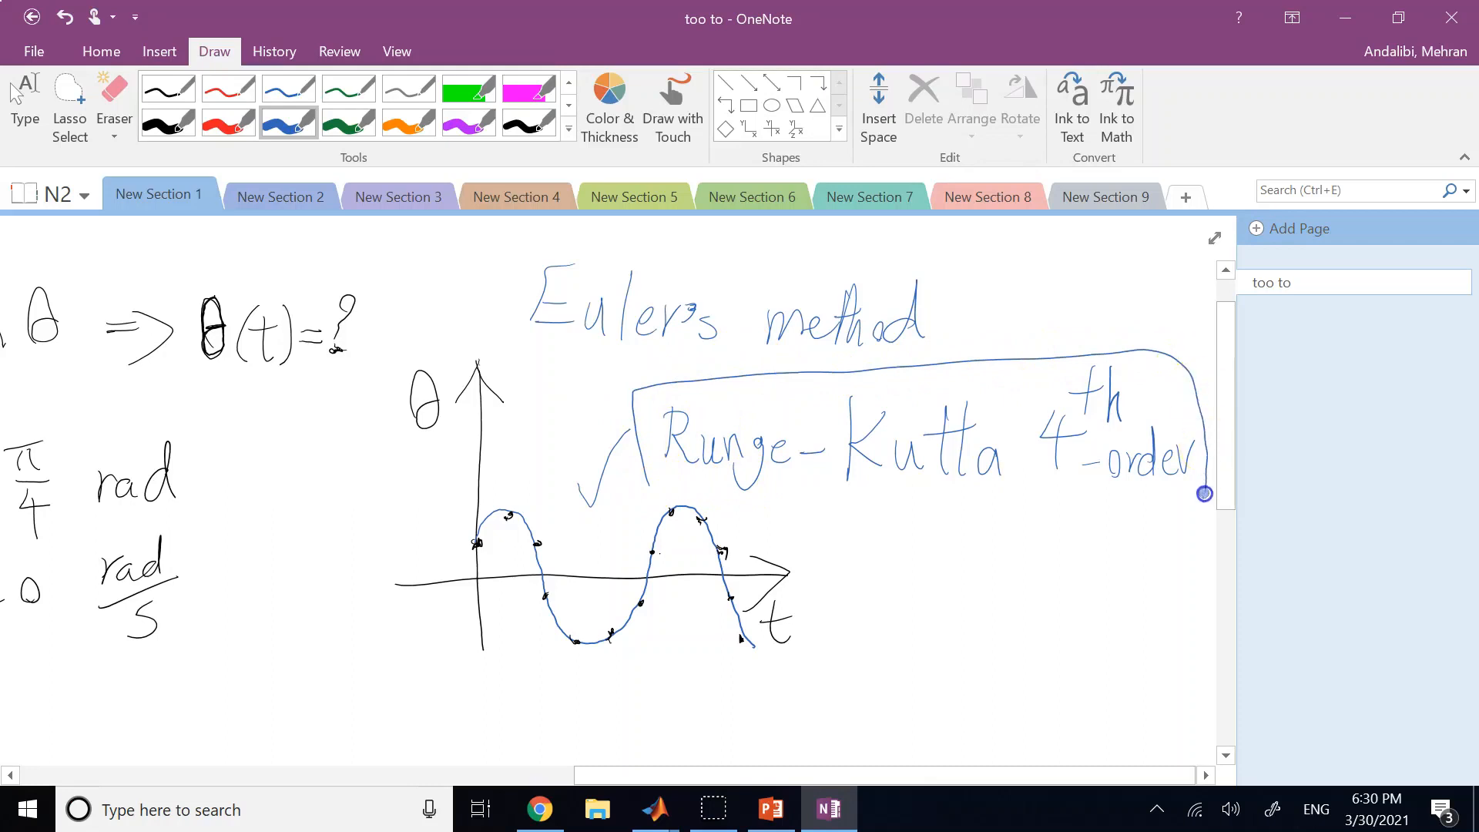
mouse_move(1203, 494)
left_mouse_down()
mouse_move(898, 501)
mouse_move(670, 492)
mouse_move(651, 476)
left_mouse_up()
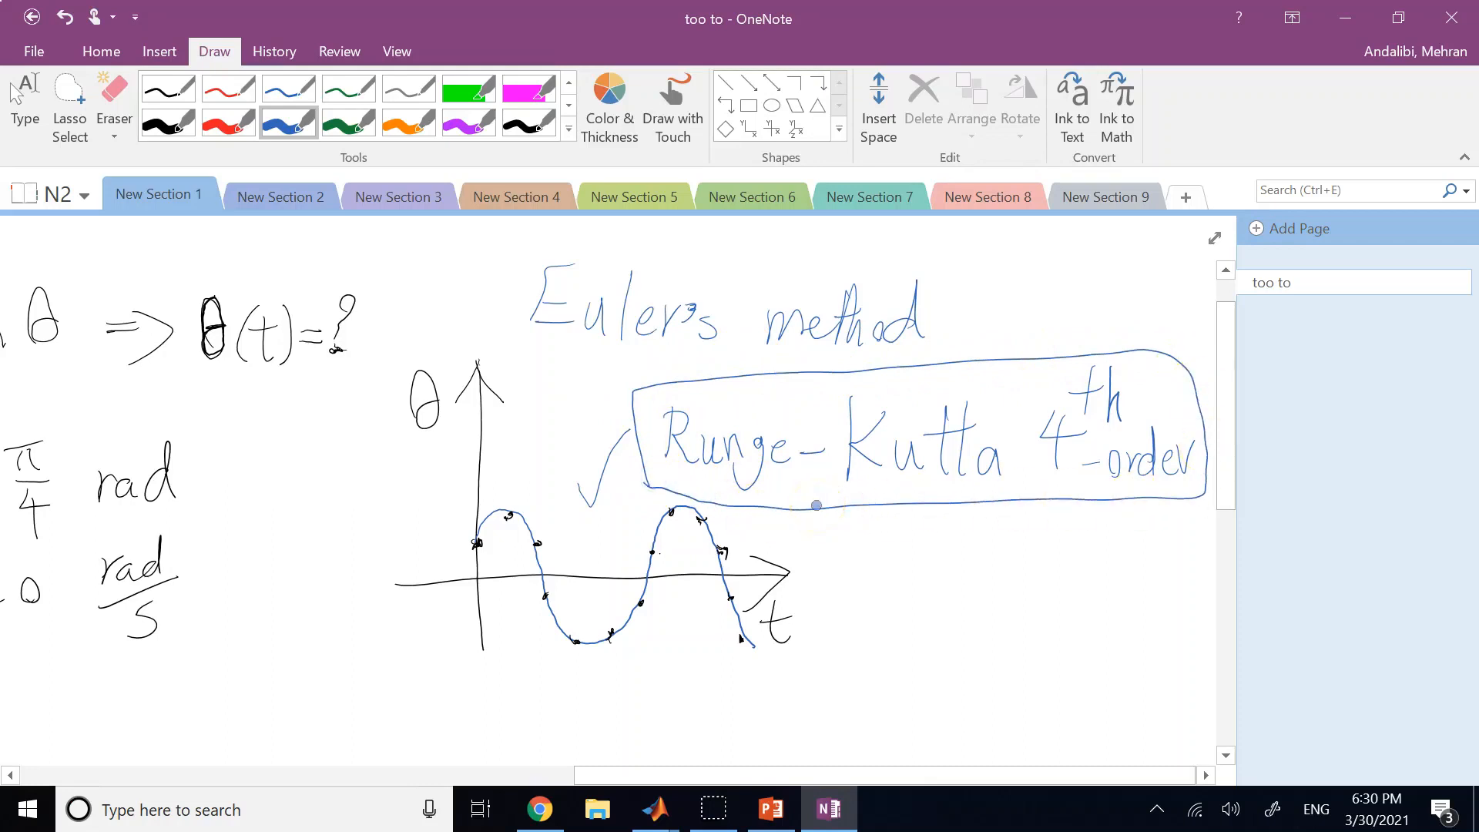
Step: Leave pen mode and review the problem by selecting the equation of motion, the initial conditions and the θ–t graph in turn
left_click(25, 97)
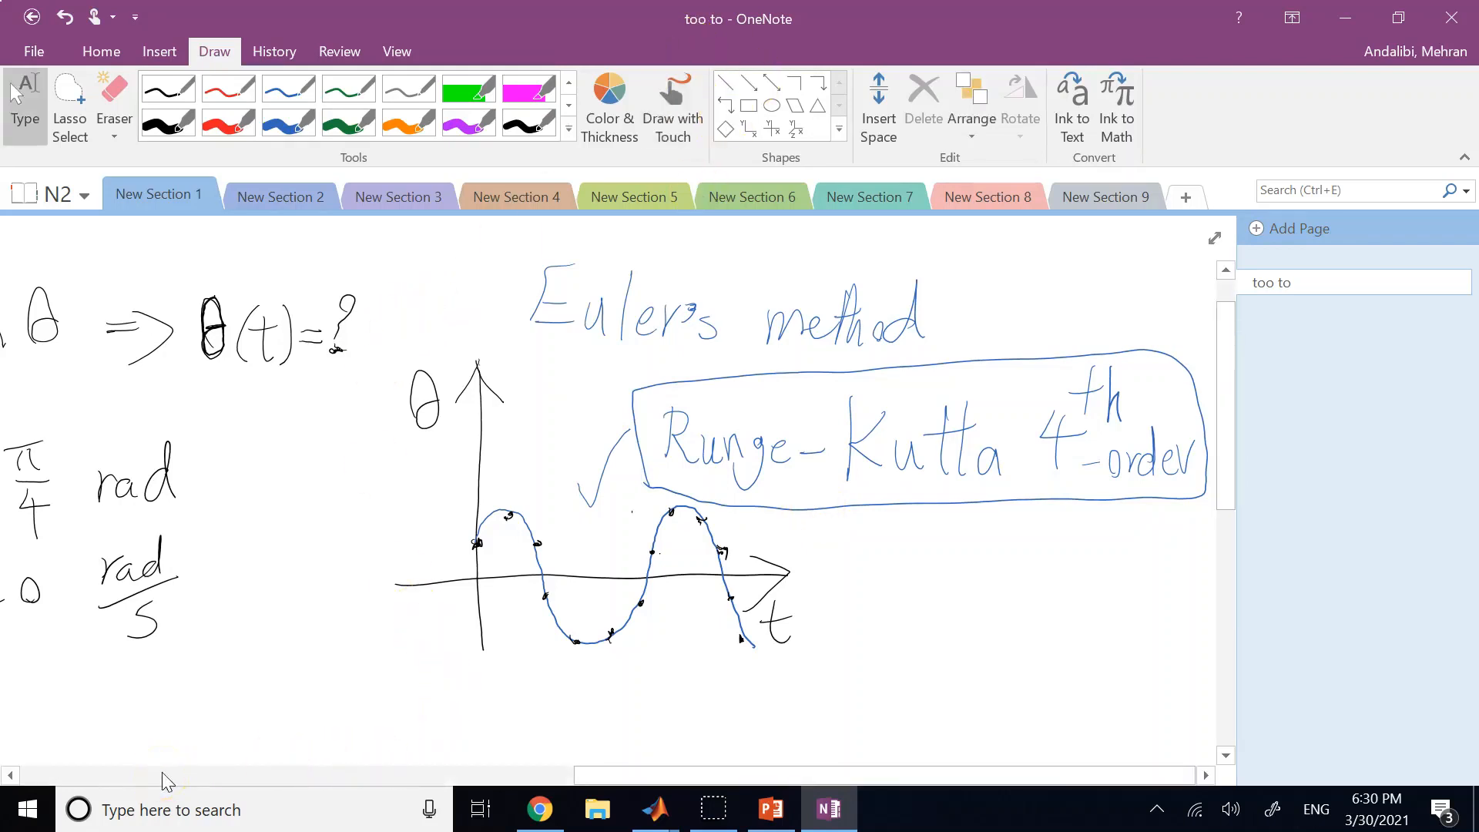
left_click(510, 776)
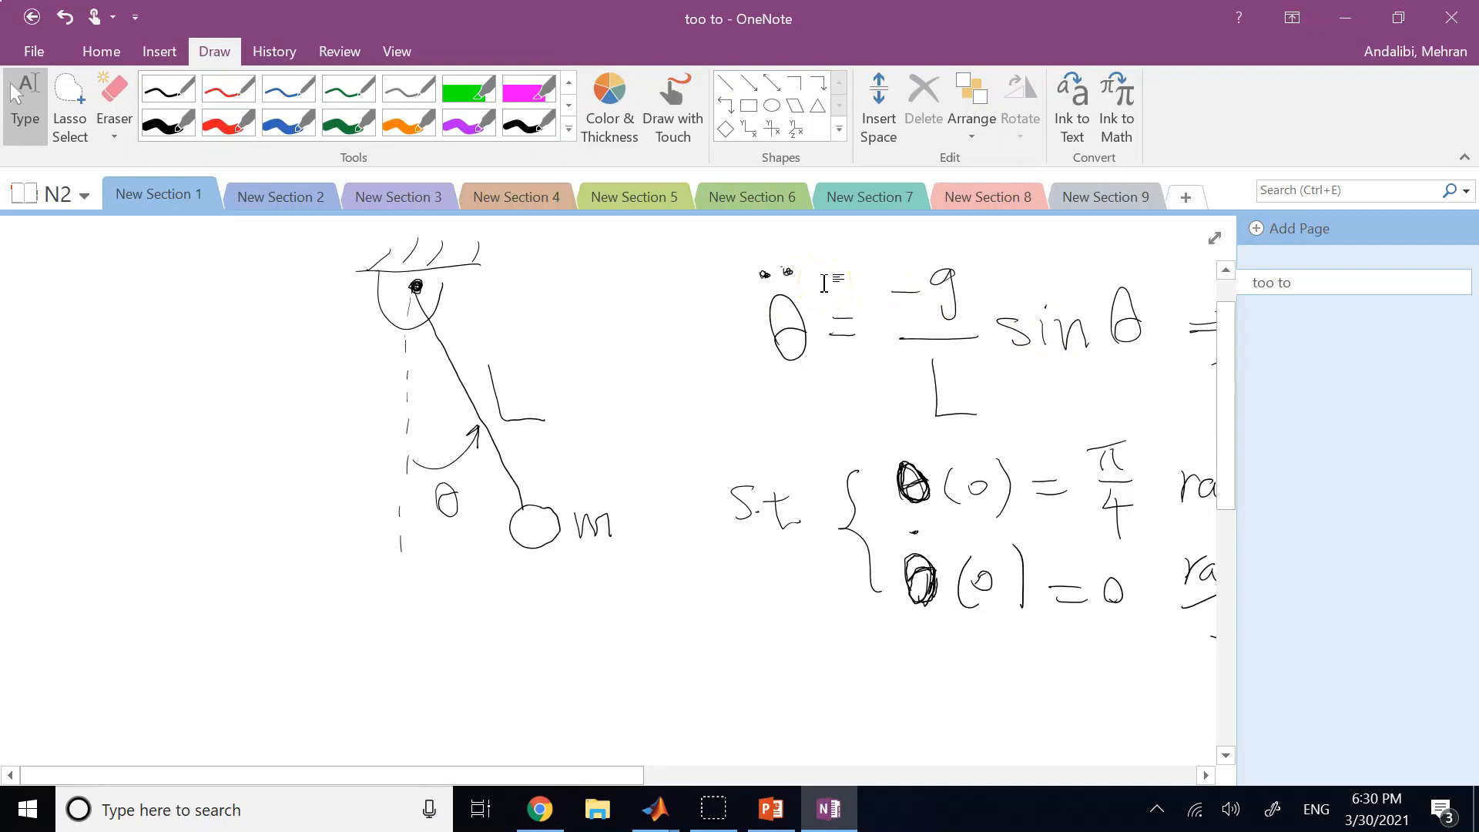
left_click(797, 279)
mouse_move(699, 245)
left_mouse_down()
mouse_move(1056, 413)
mouse_move(1161, 433)
left_mouse_up()
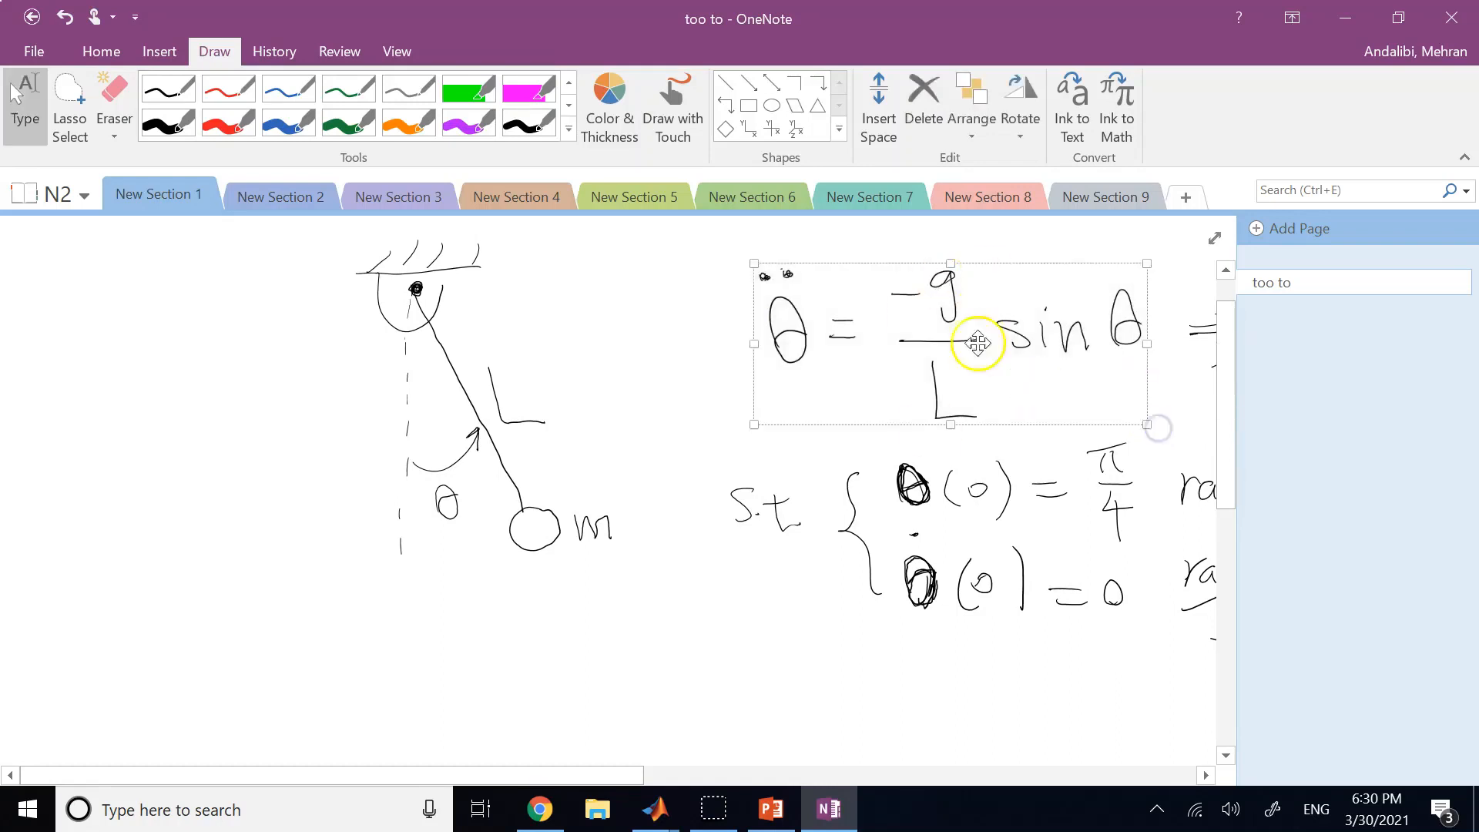
left_click(891, 700)
left_click(881, 504)
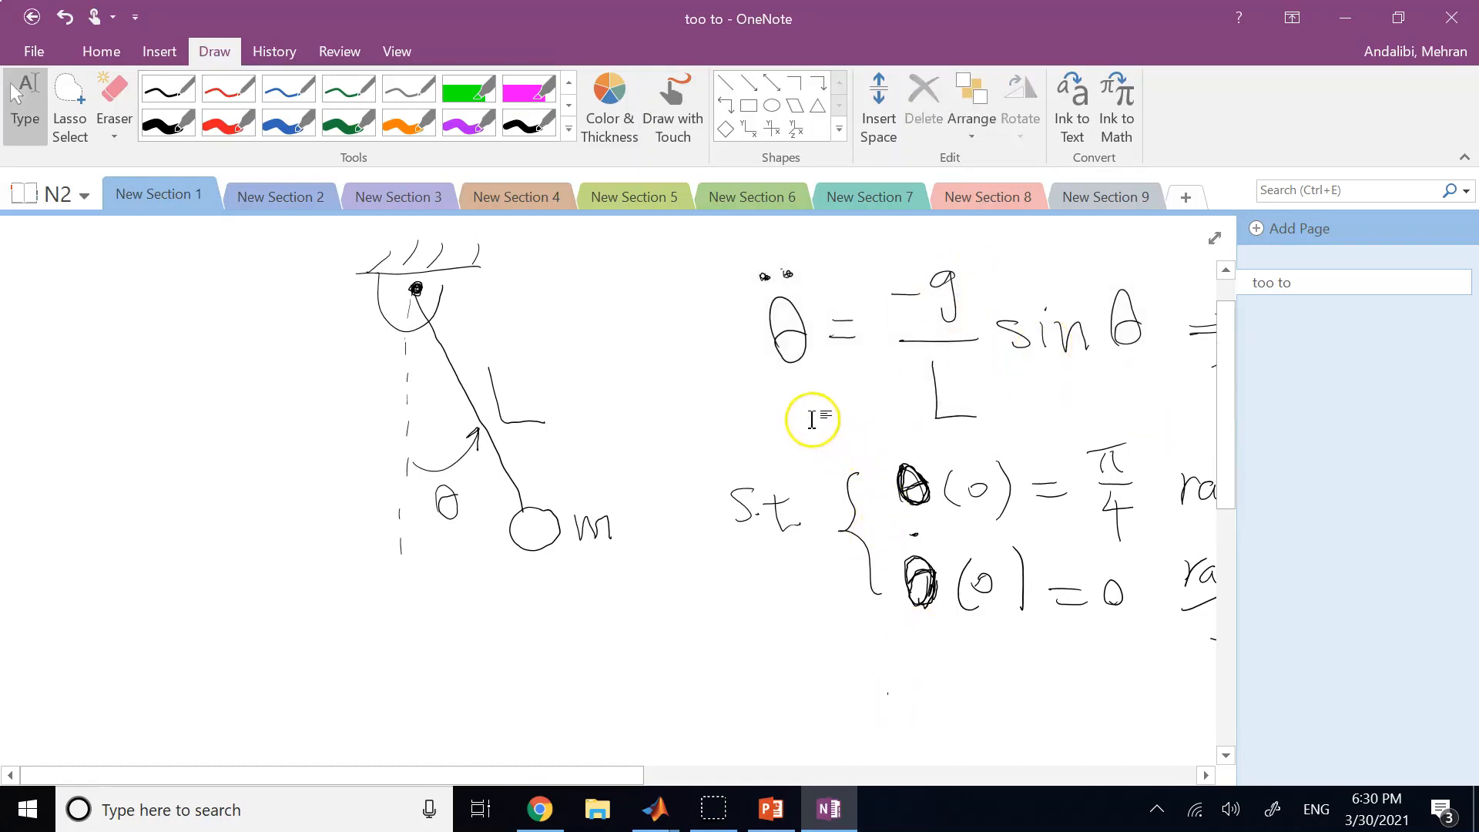
mouse_move(809, 420)
left_mouse_down()
mouse_move(1106, 566)
mouse_move(1153, 630)
left_mouse_up()
left_click(650, 599)
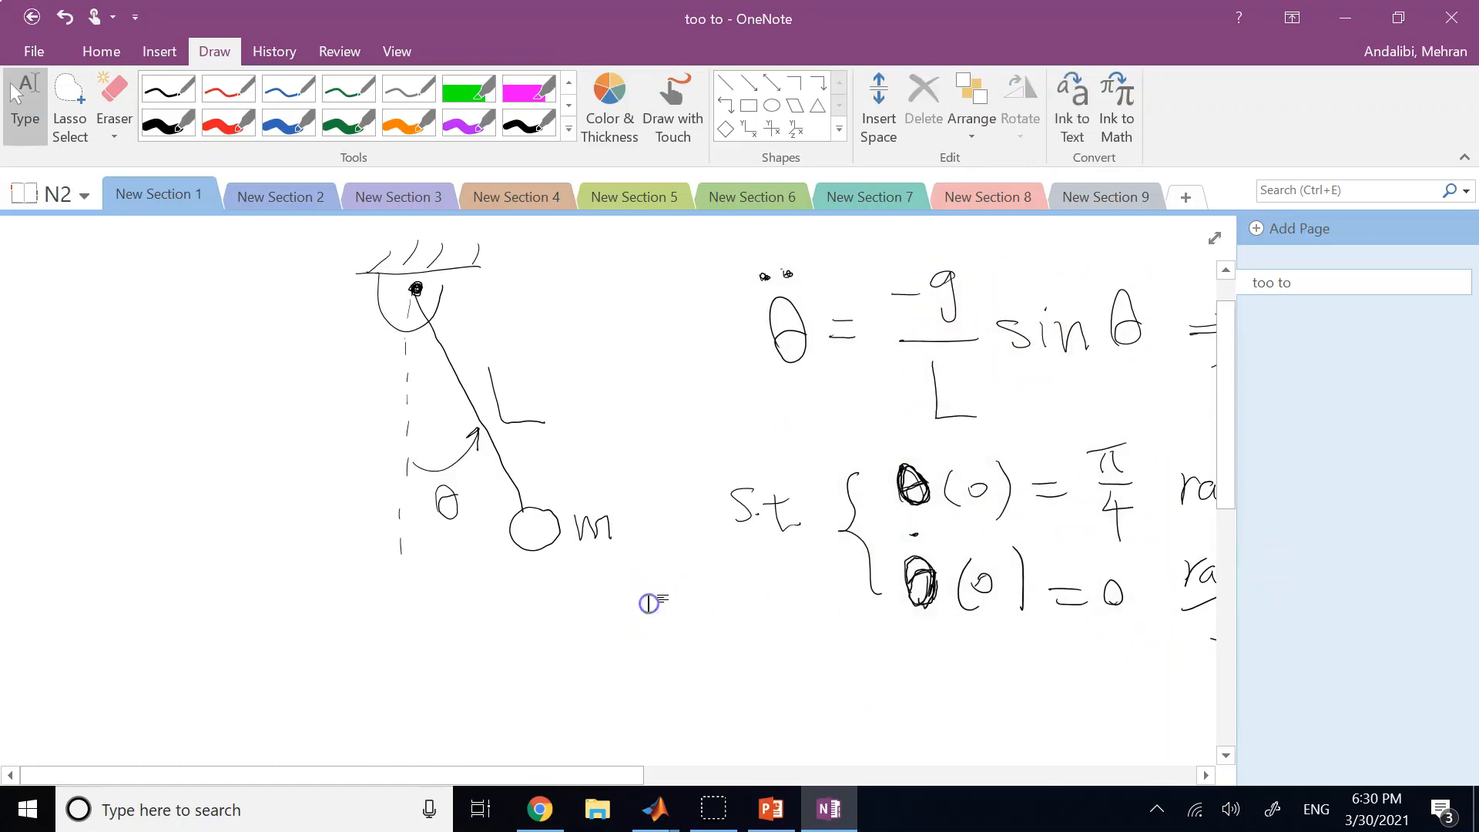
mouse_move(641, 774)
left_mouse_down()
mouse_move(995, 782)
mouse_move(495, 709)
mouse_move(1001, 718)
left_mouse_up()
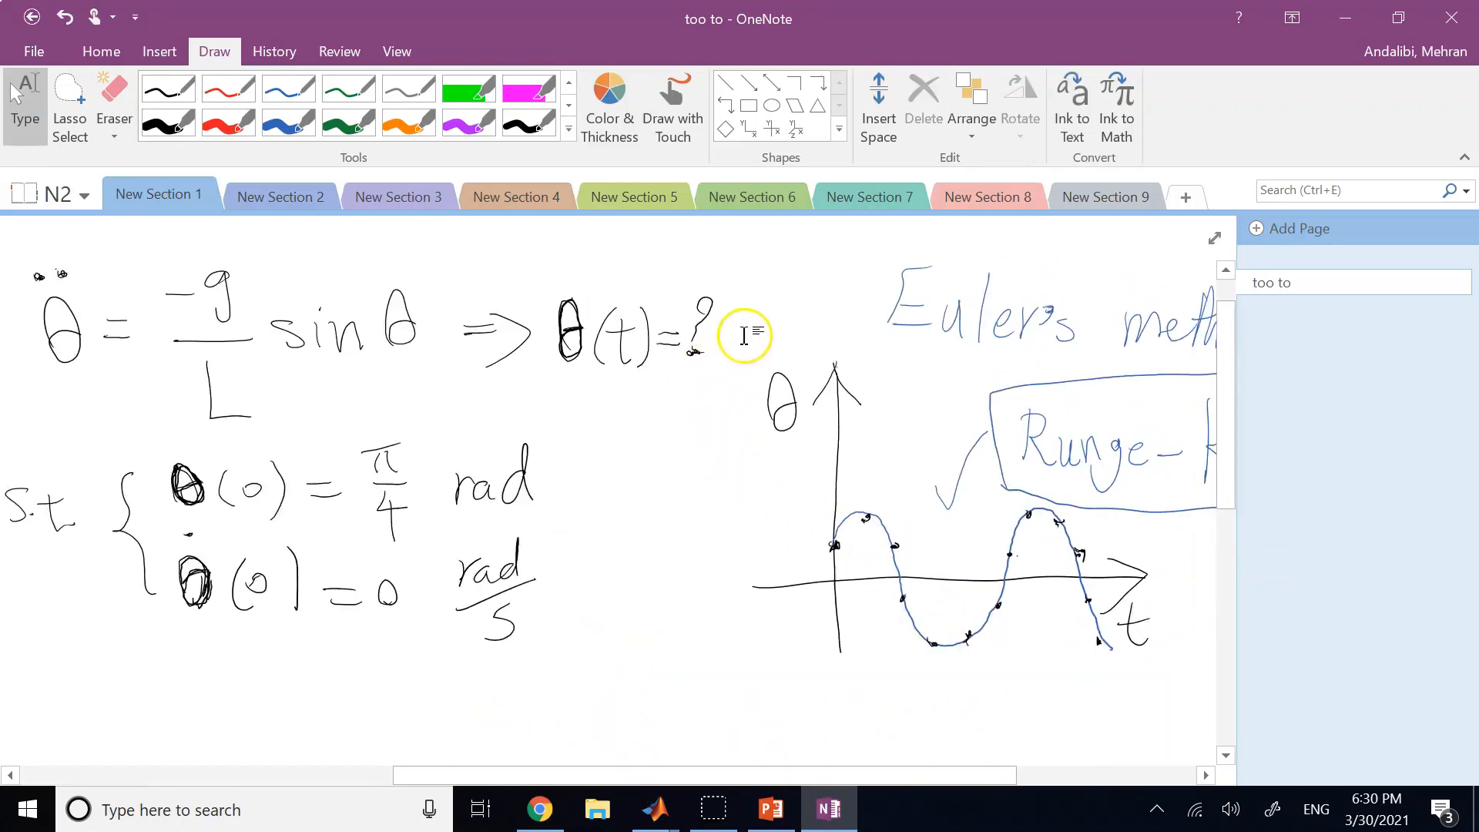
mouse_move(744, 335)
left_mouse_down()
mouse_move(1073, 645)
mouse_move(1156, 688)
left_mouse_up()
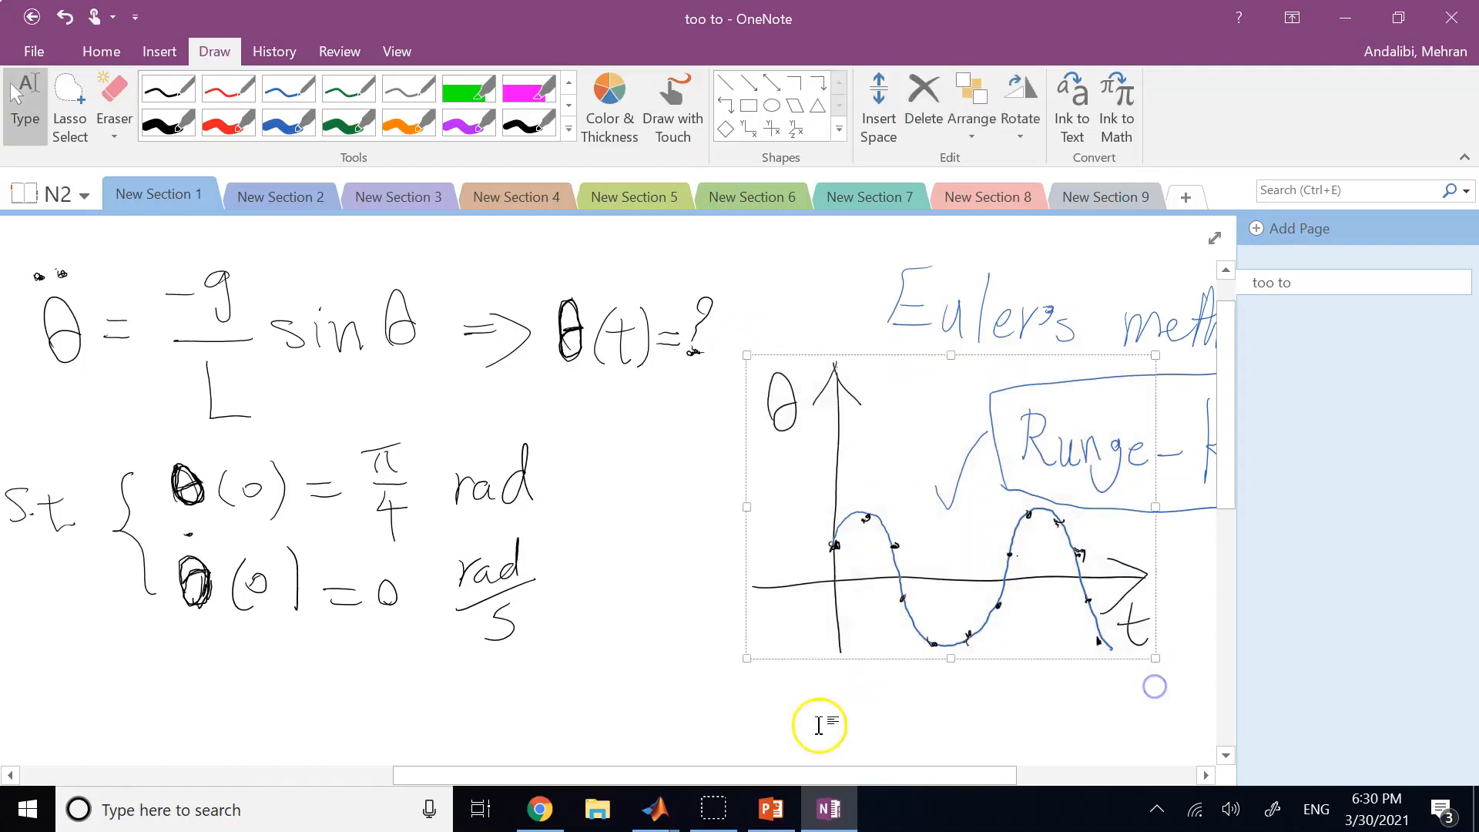
Step: Switch to the untitled Simulink model and open the Library Browser
mouse_move(654, 809)
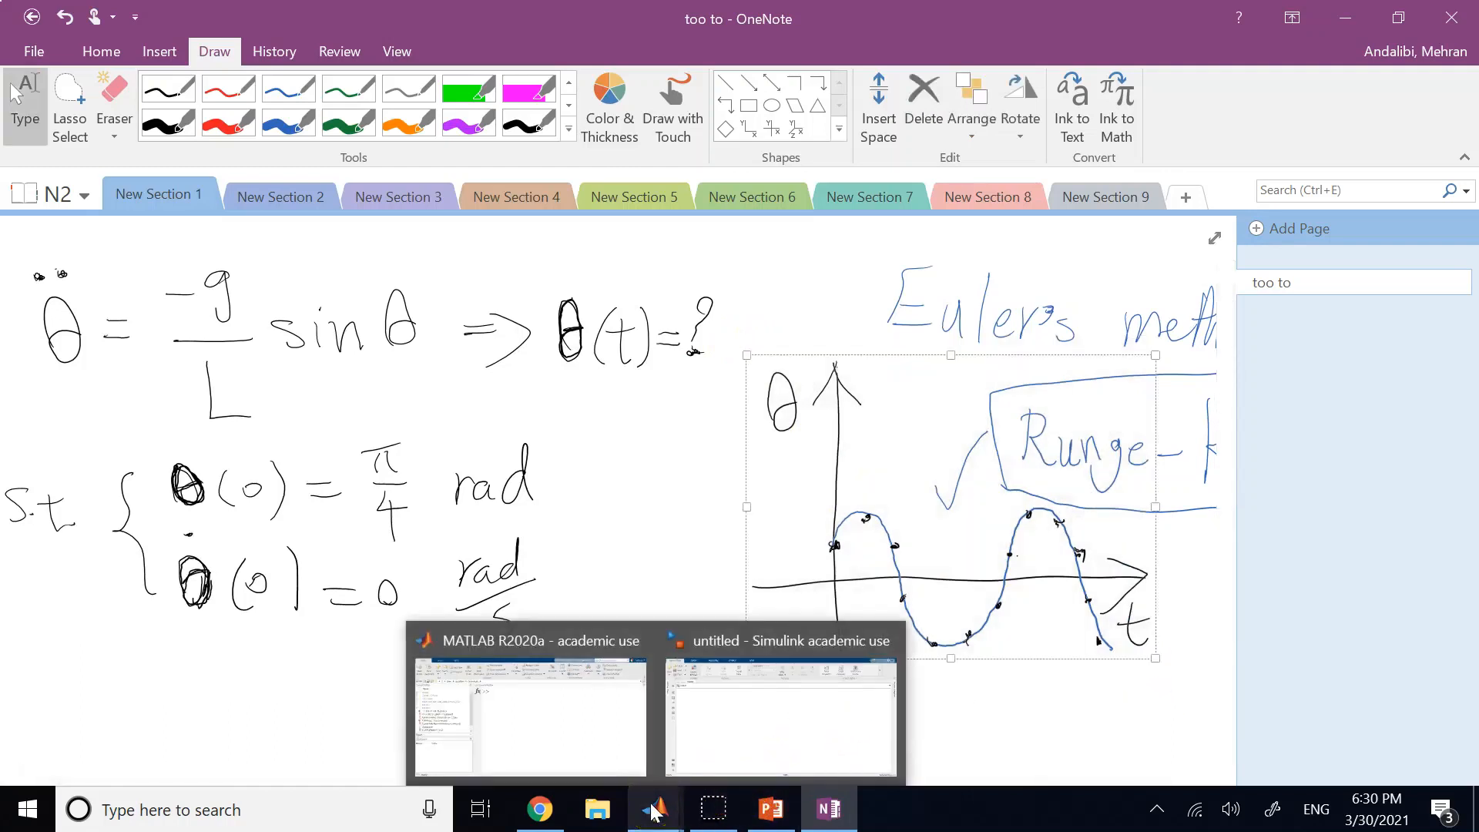
left_click(759, 703)
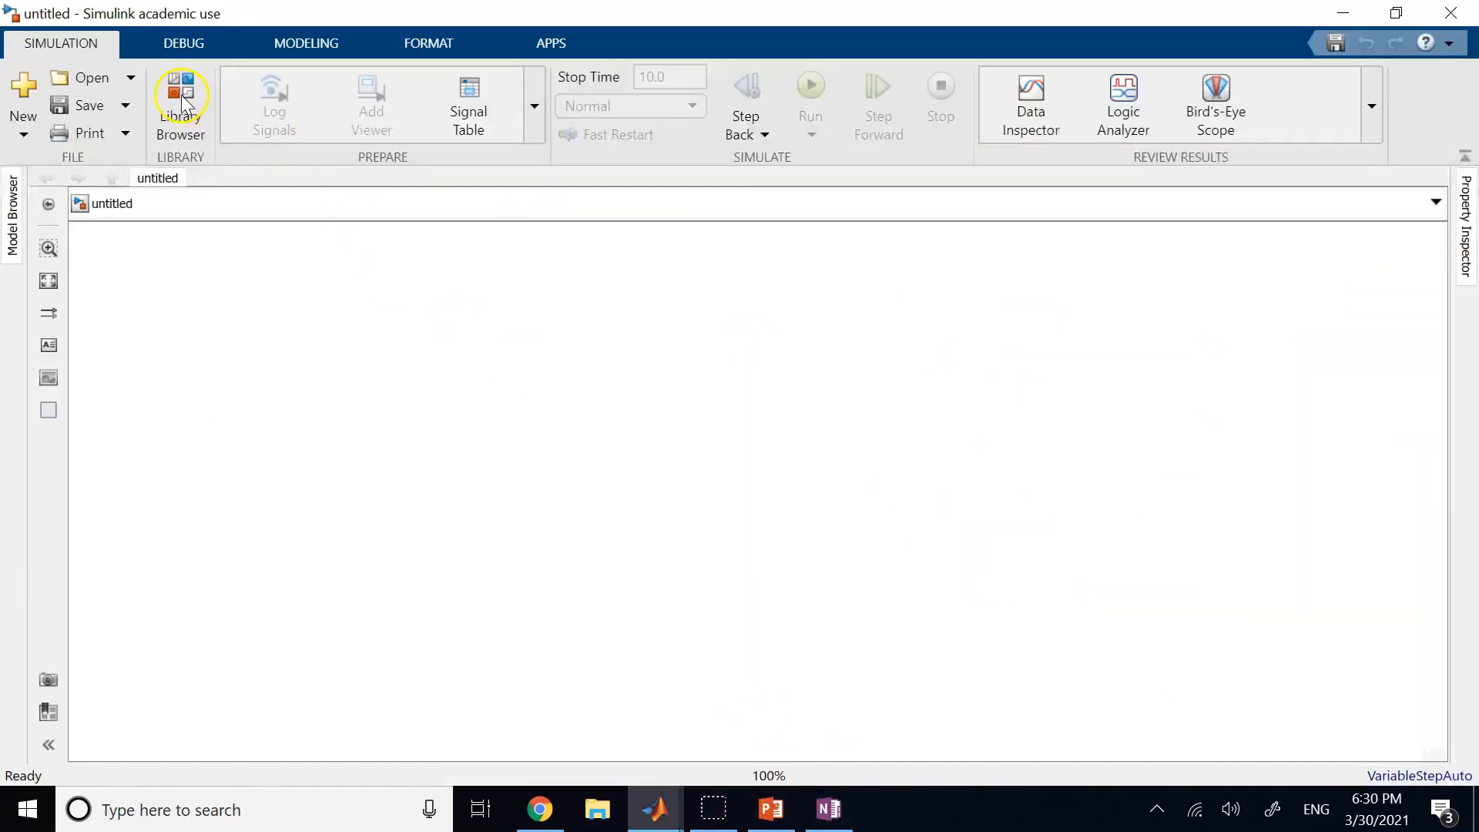
left_click(183, 100)
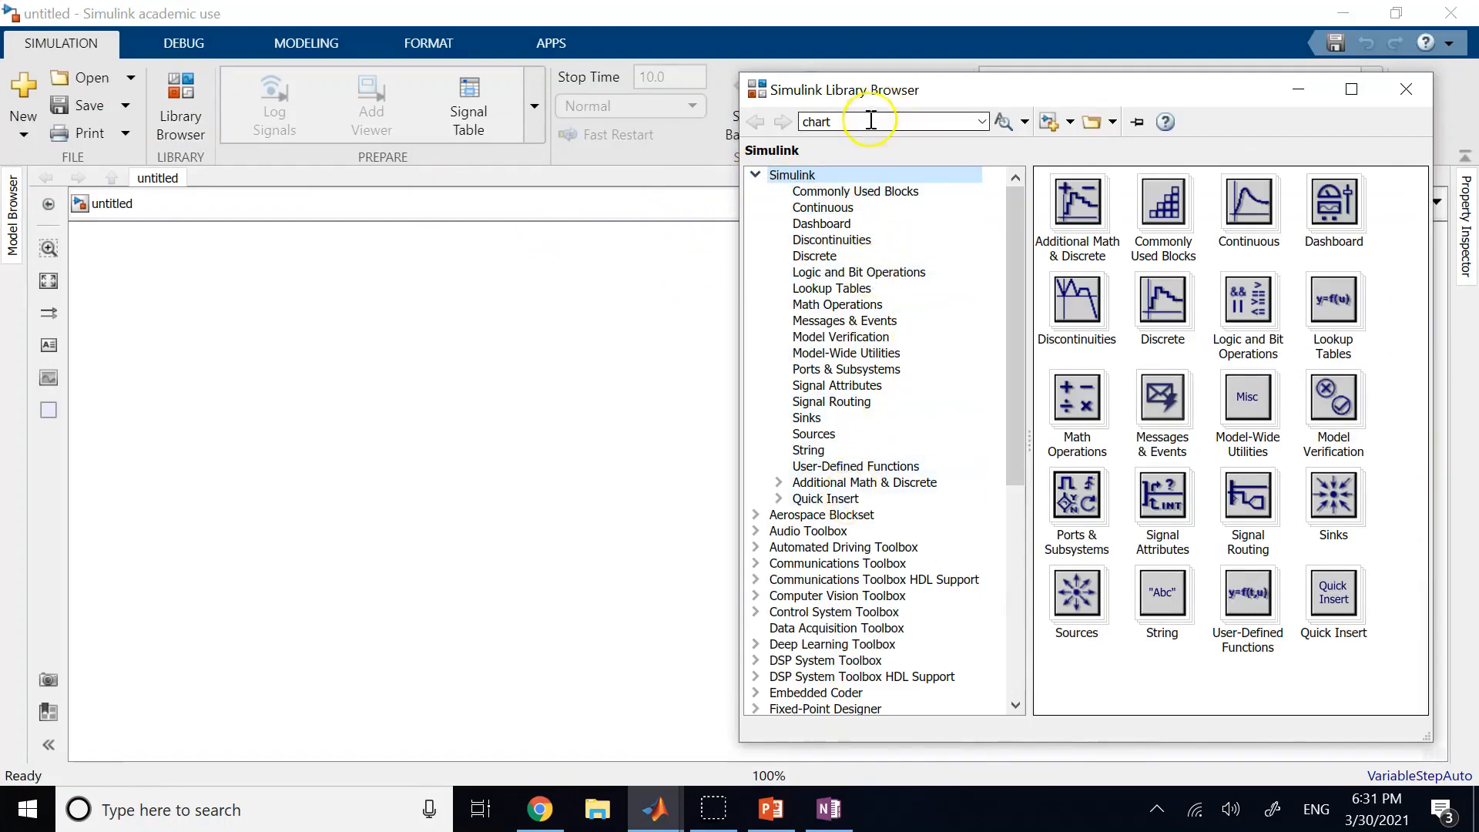
Step: Examine the Continuous blocks in the Simulink library, collapse the Simulink group and look through the other toolboxes in the library list
left_click(823, 206)
left_click(848, 224)
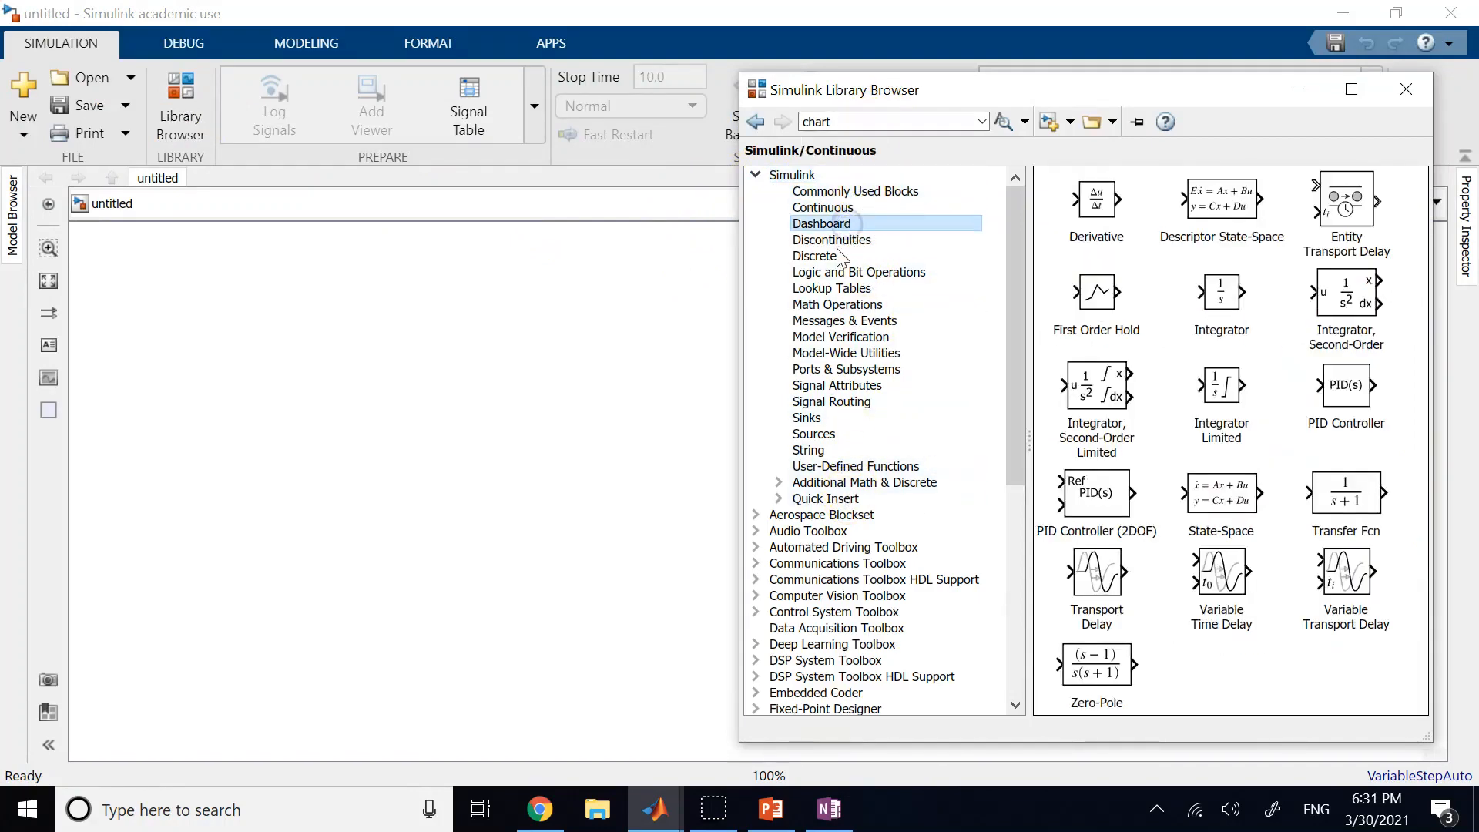
left_click(842, 256)
left_click(847, 210)
left_click(1083, 297)
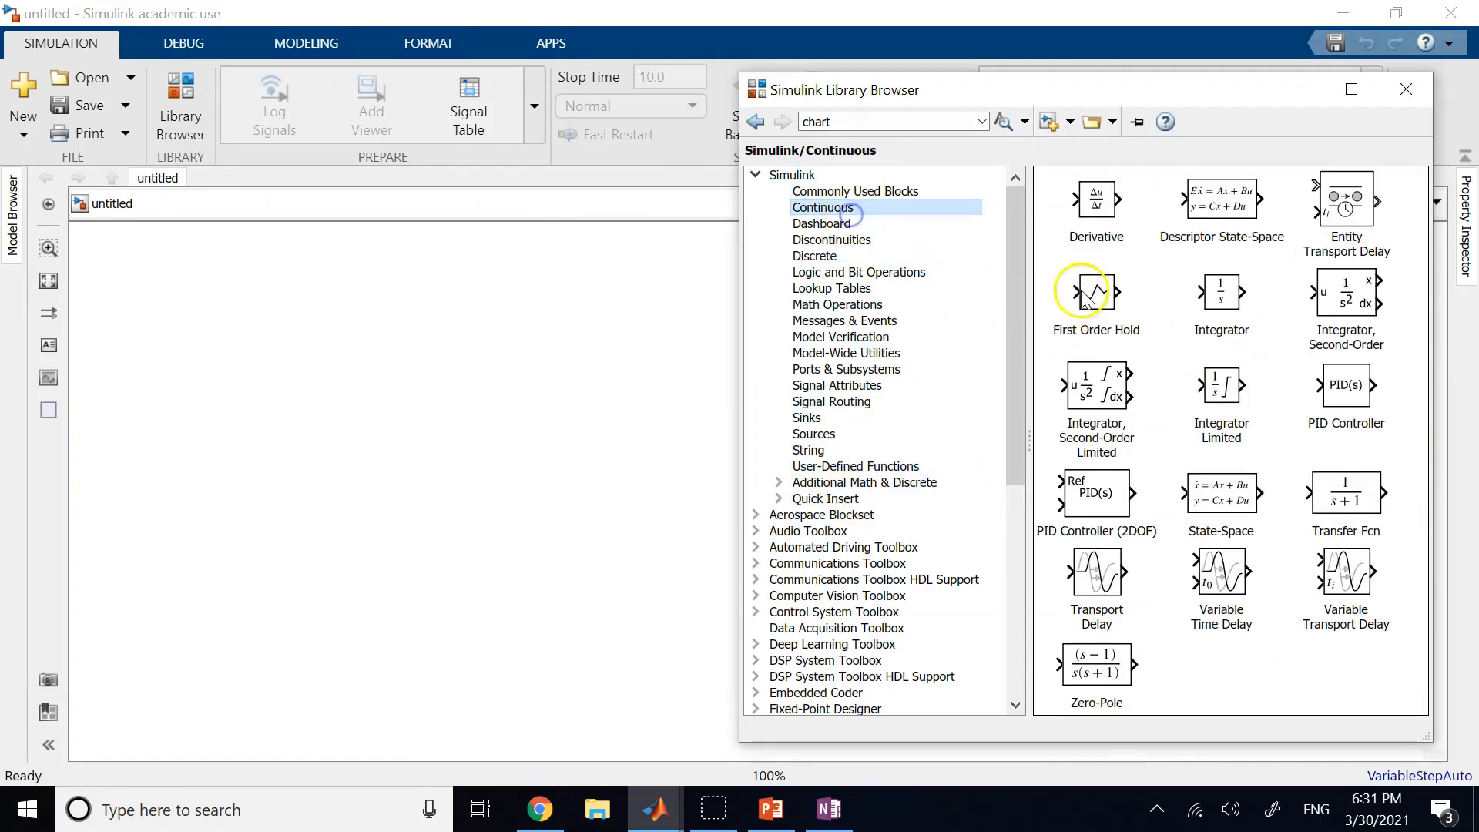
mouse_move(1176, 578)
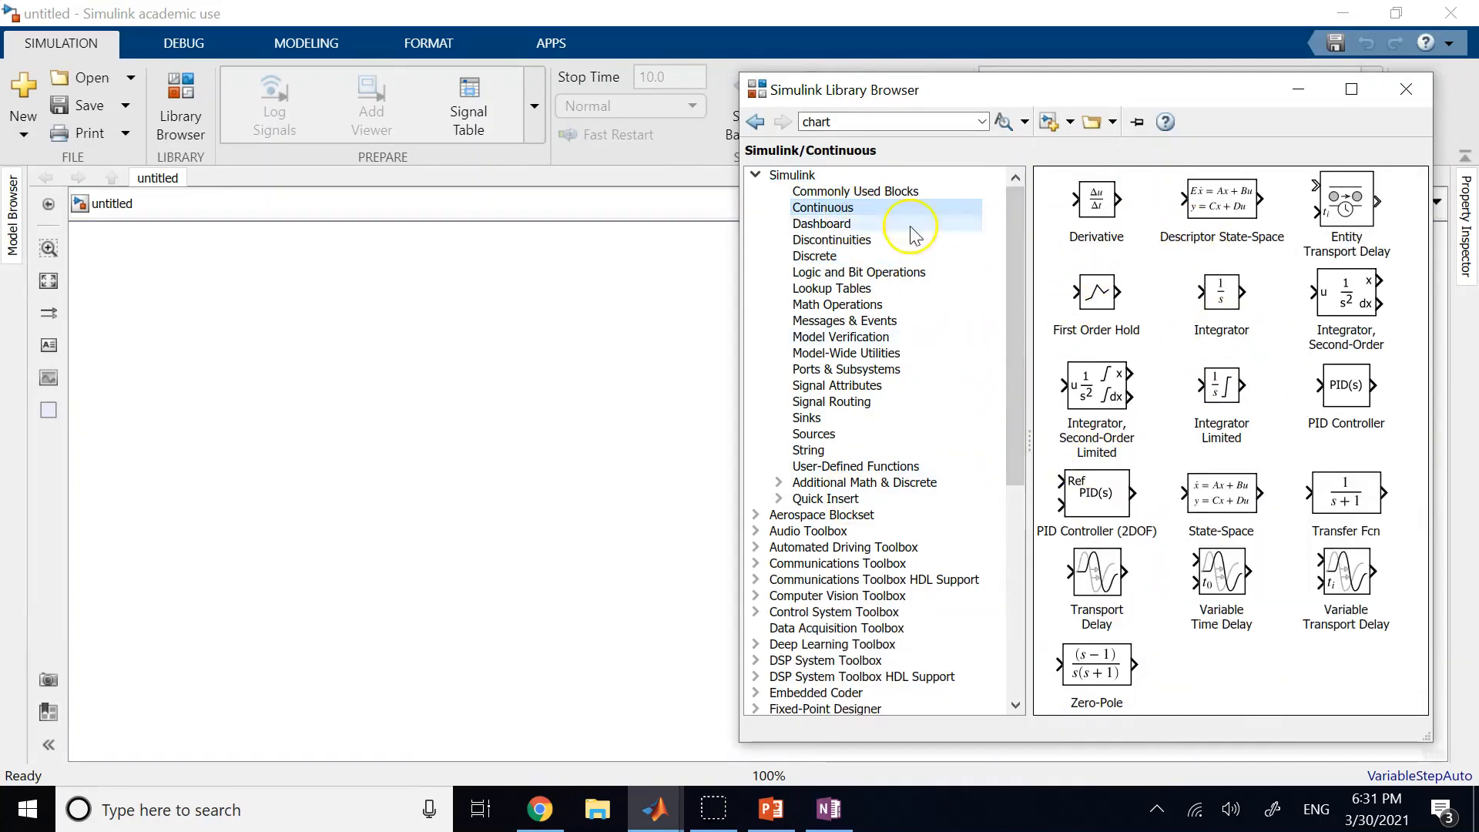
left_click(757, 176)
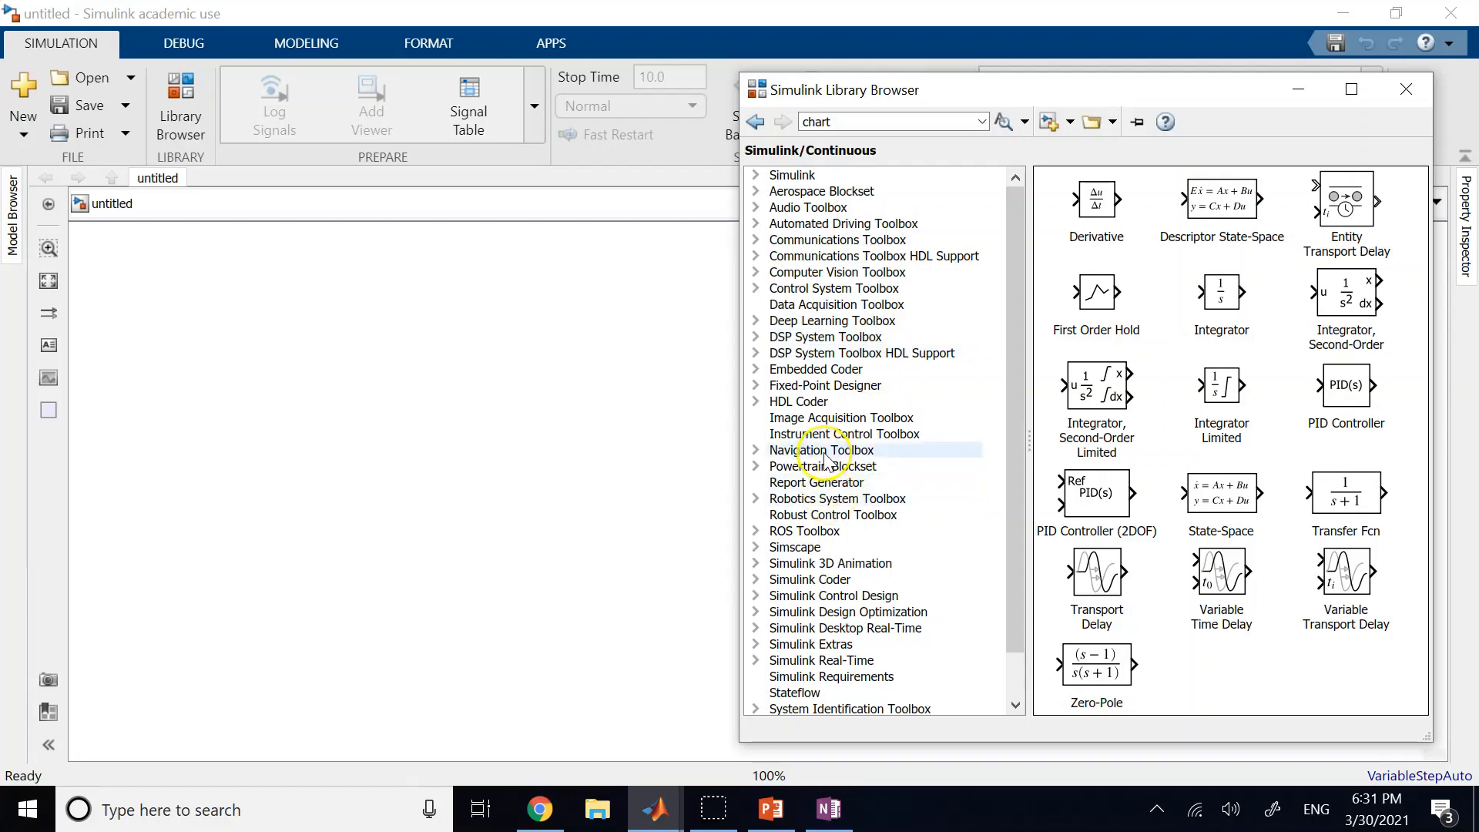
scroll(827, 460, "down", 1)
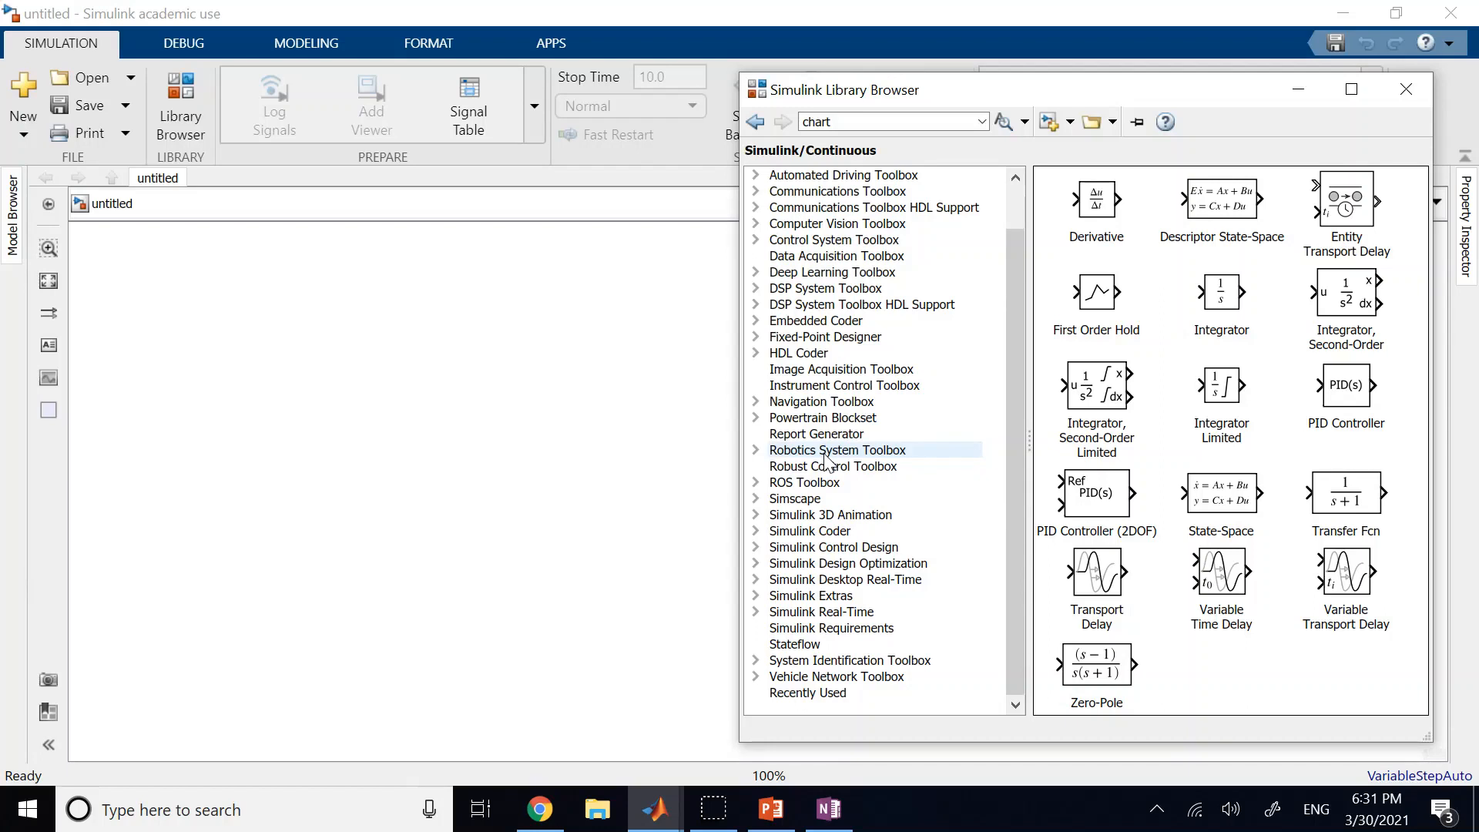
Step: Look through the toolbox list in the library, expand the Simulink group and show its Commonly Used Blocks
left_click(803, 503)
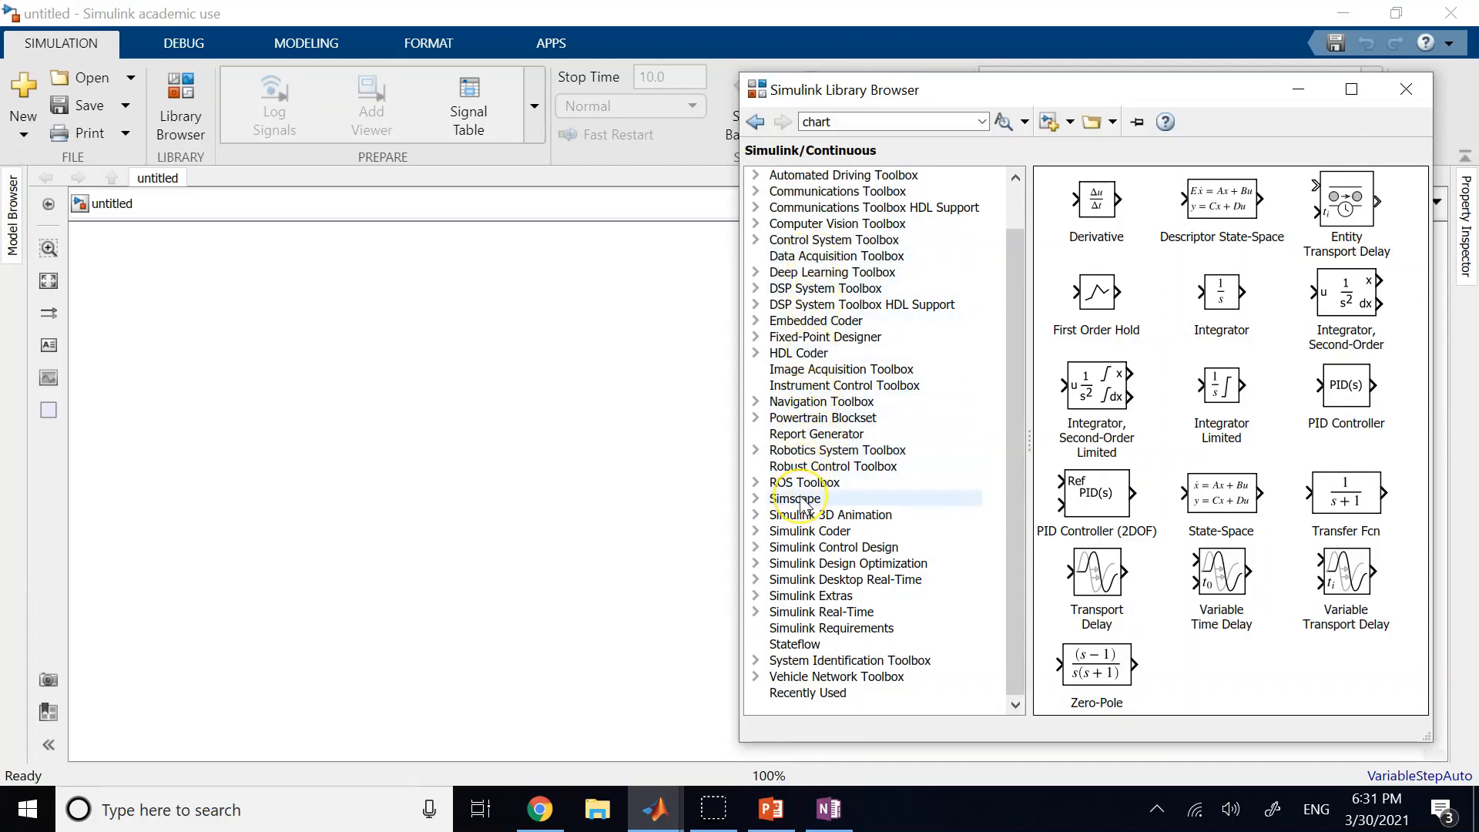
left_click(825, 372)
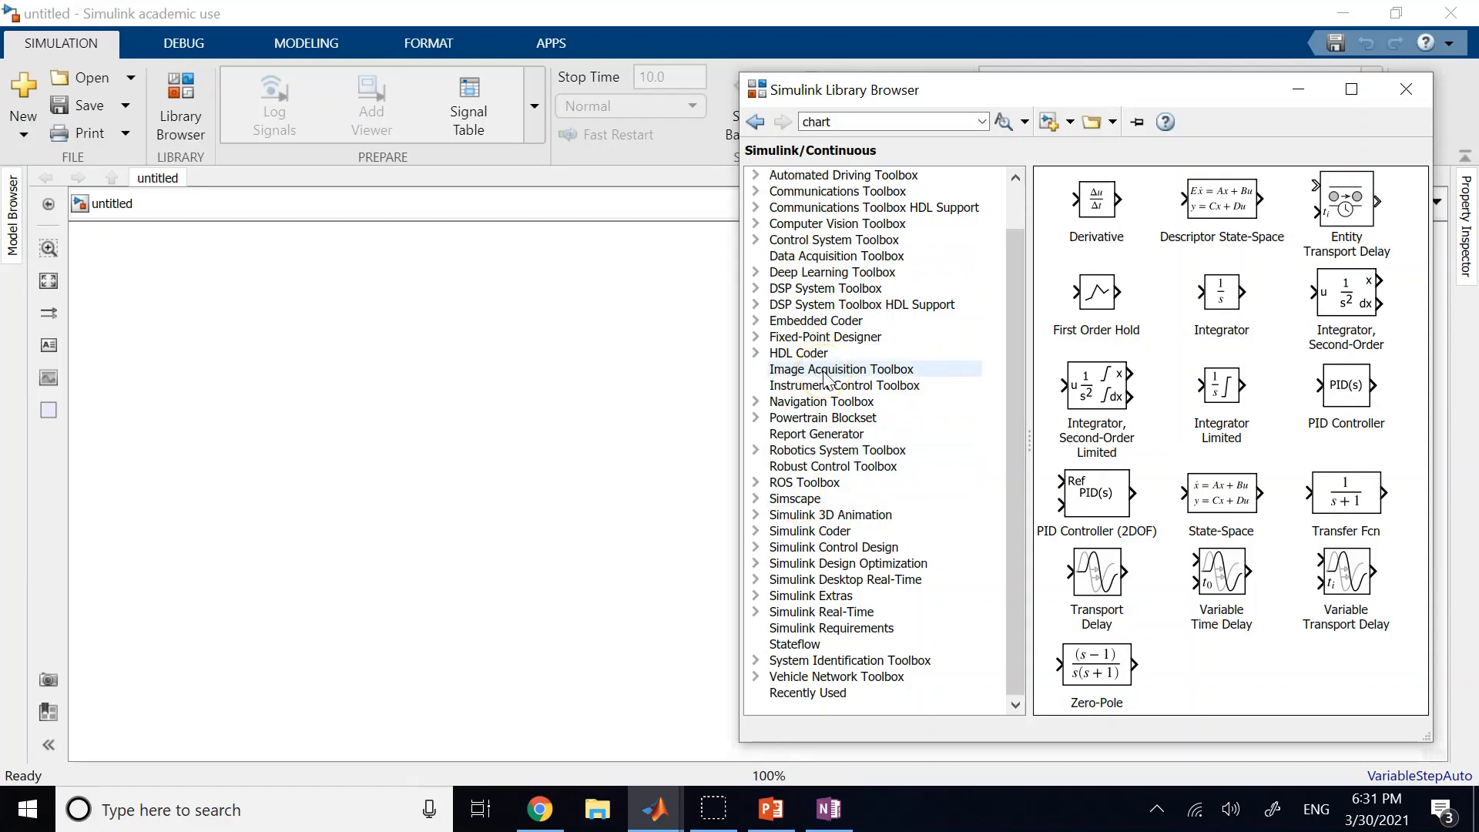
scroll(825, 377, "up", 1)
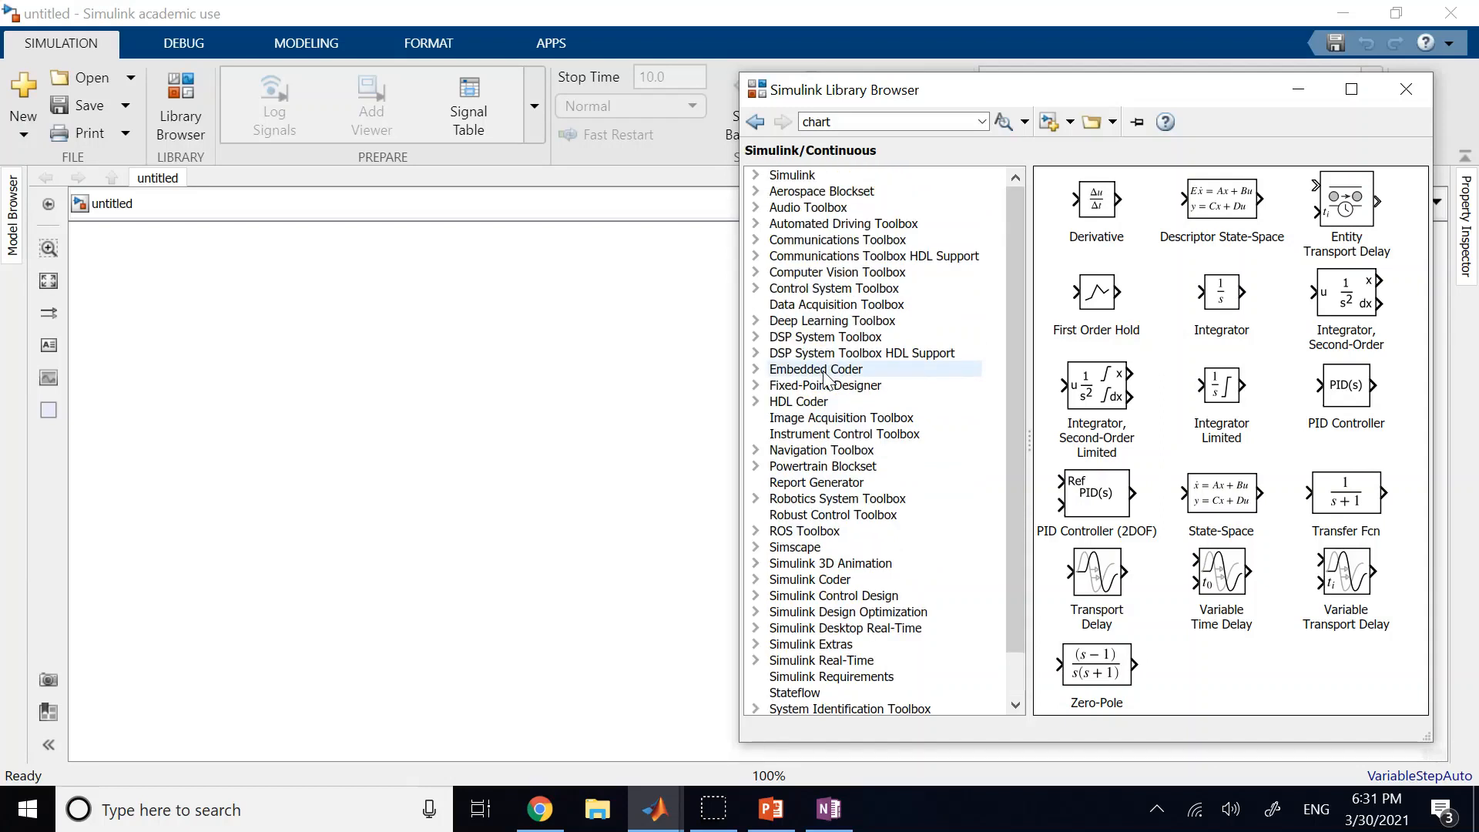
left_click(813, 192)
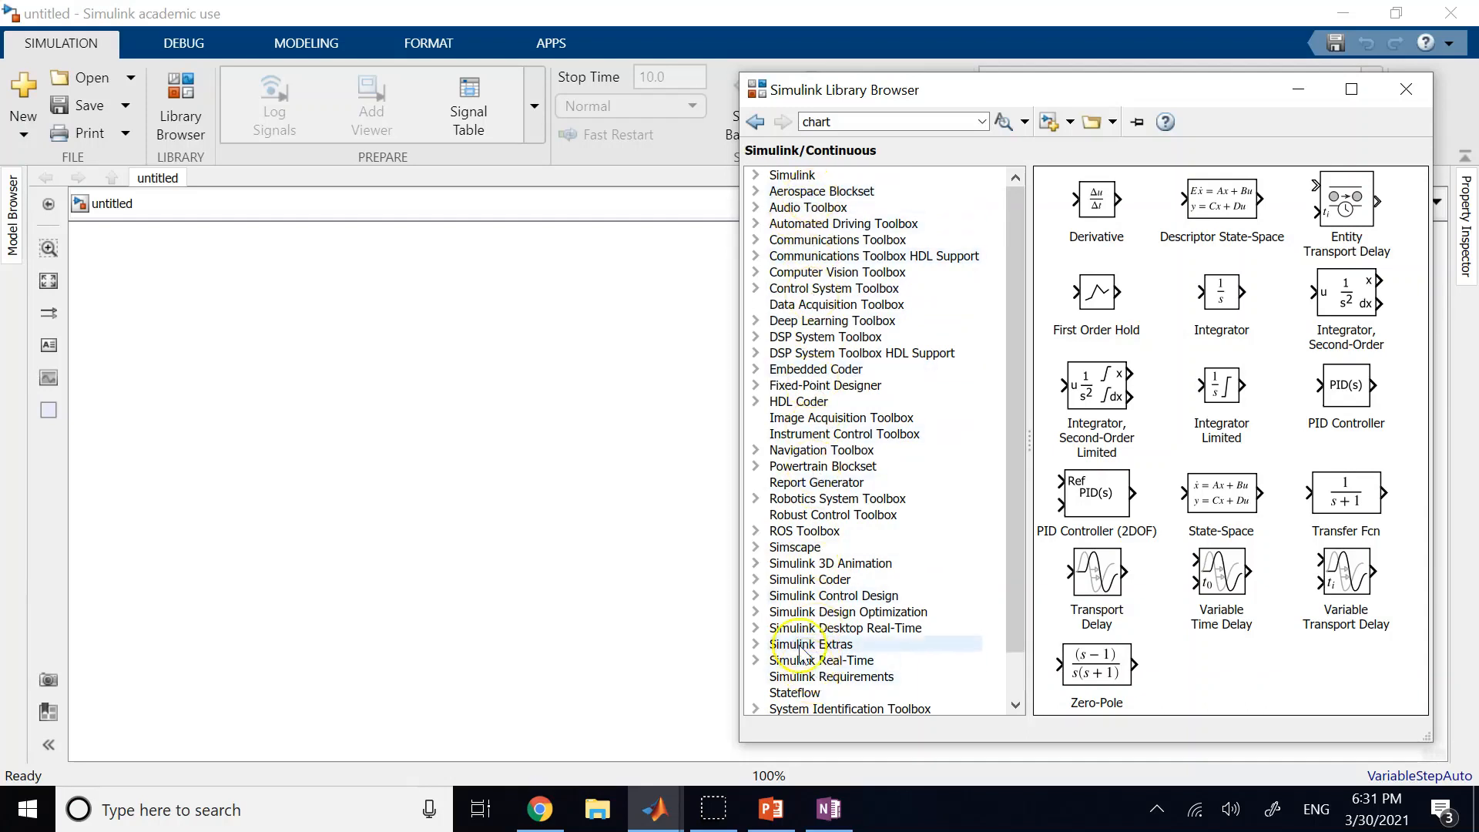
left_click(756, 176)
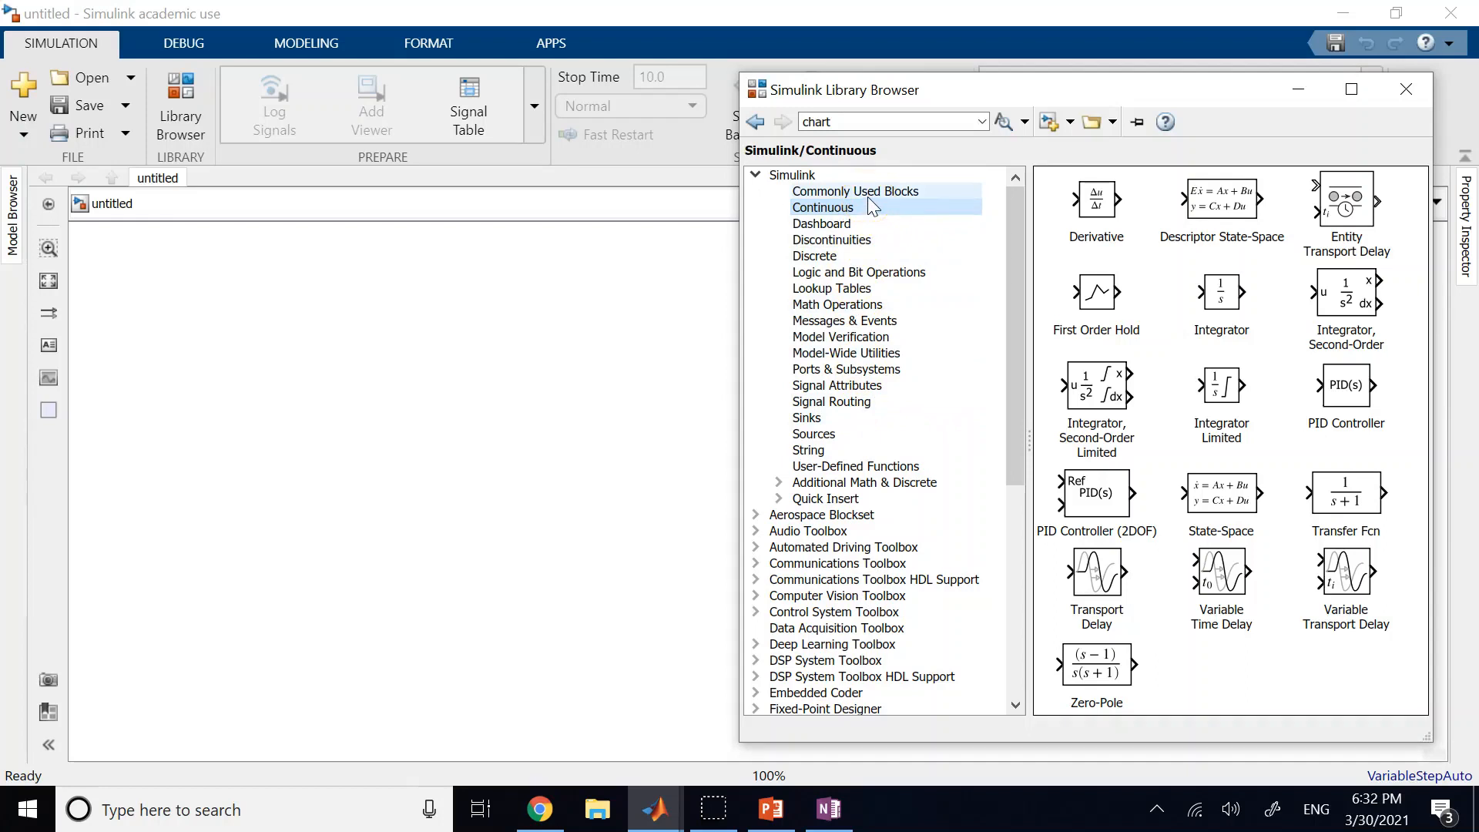
left_click(817, 193)
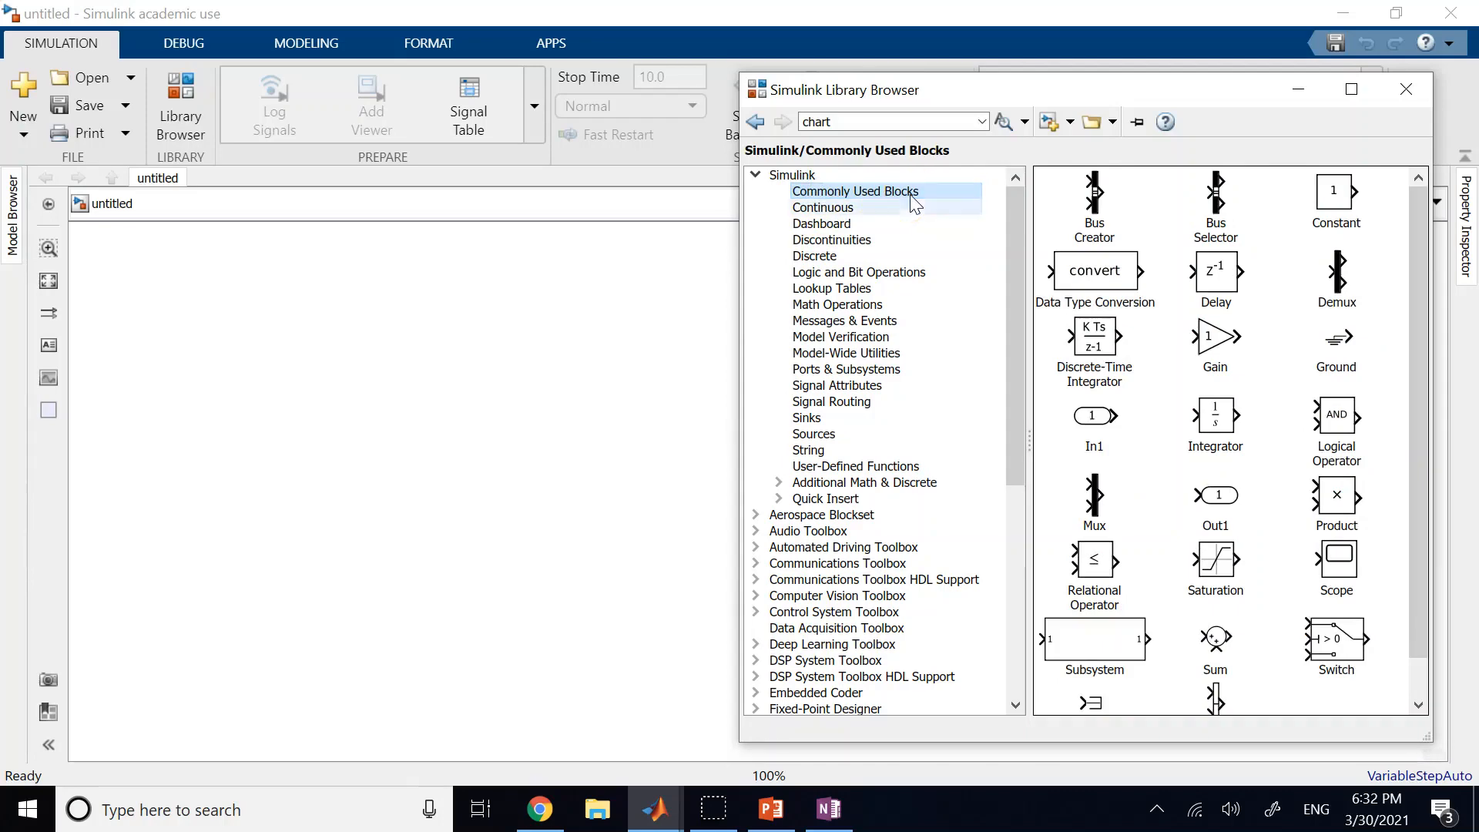
Step: Switch to OneNote and review the pendulum equation, selecting the θ inside the sine term
left_click(765, 810)
left_click(815, 814)
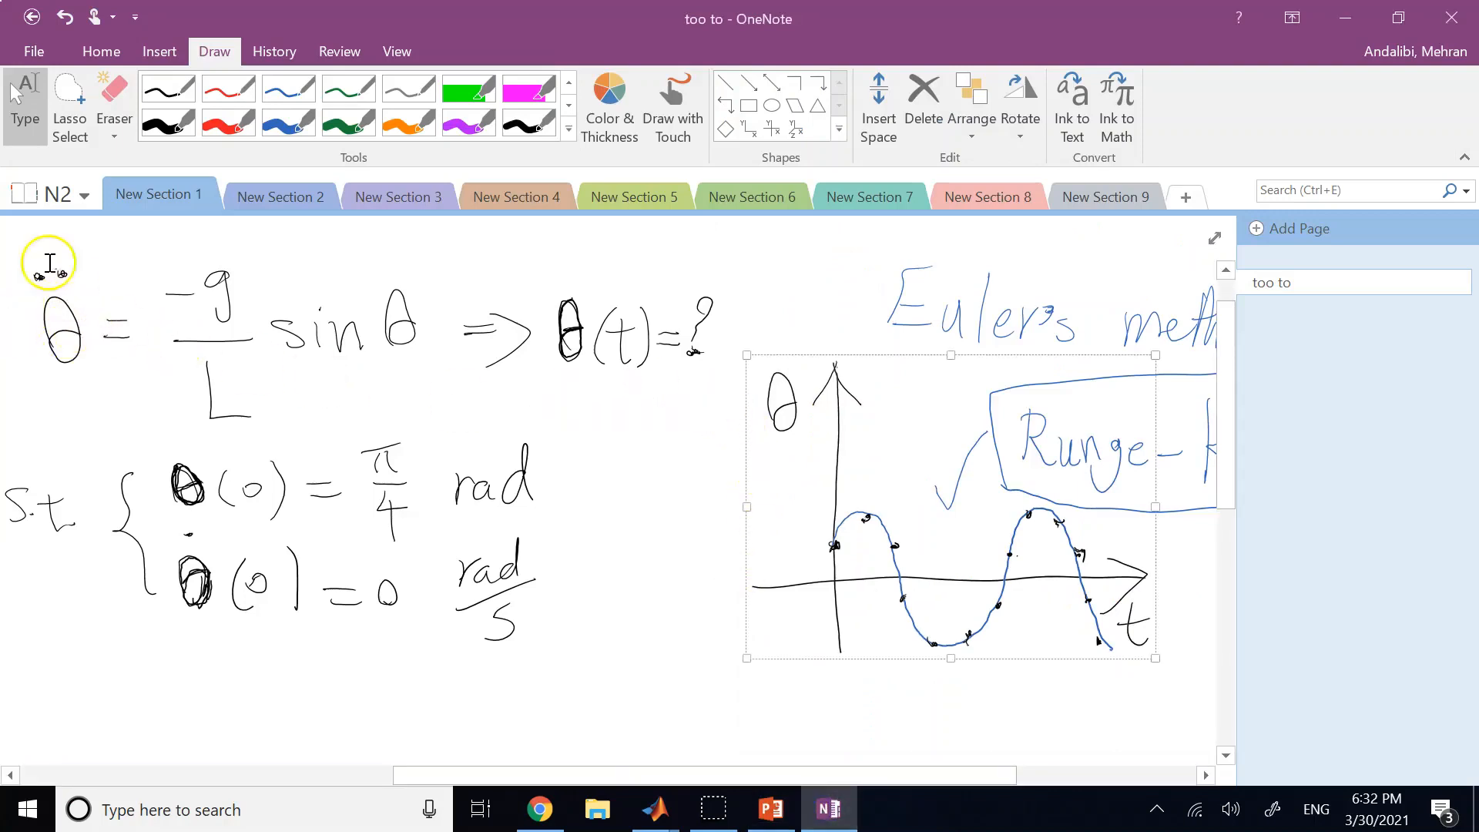
left_click(40, 267)
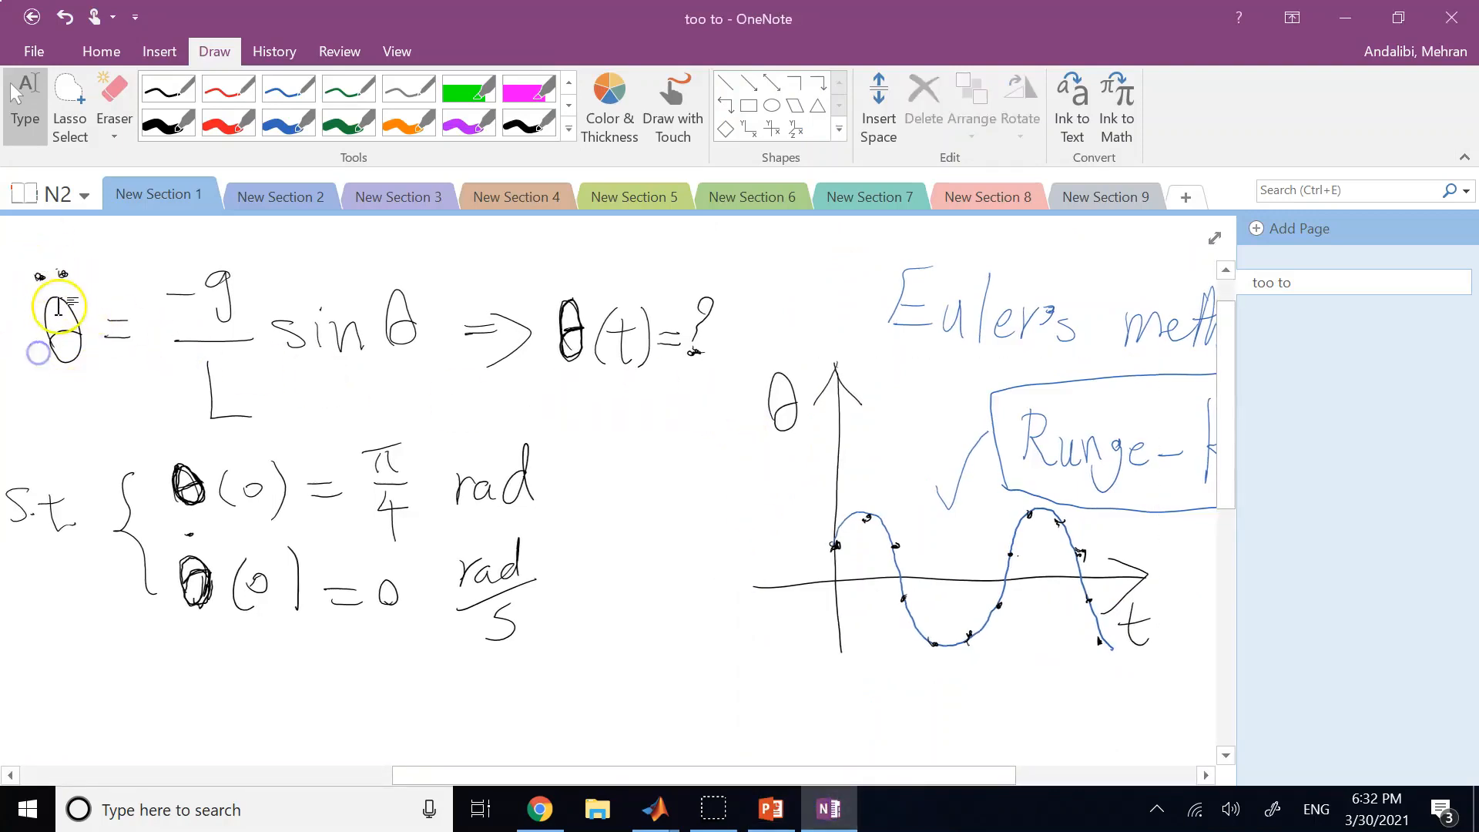
left_click_drag(362, 277, 443, 360)
key("Escape")
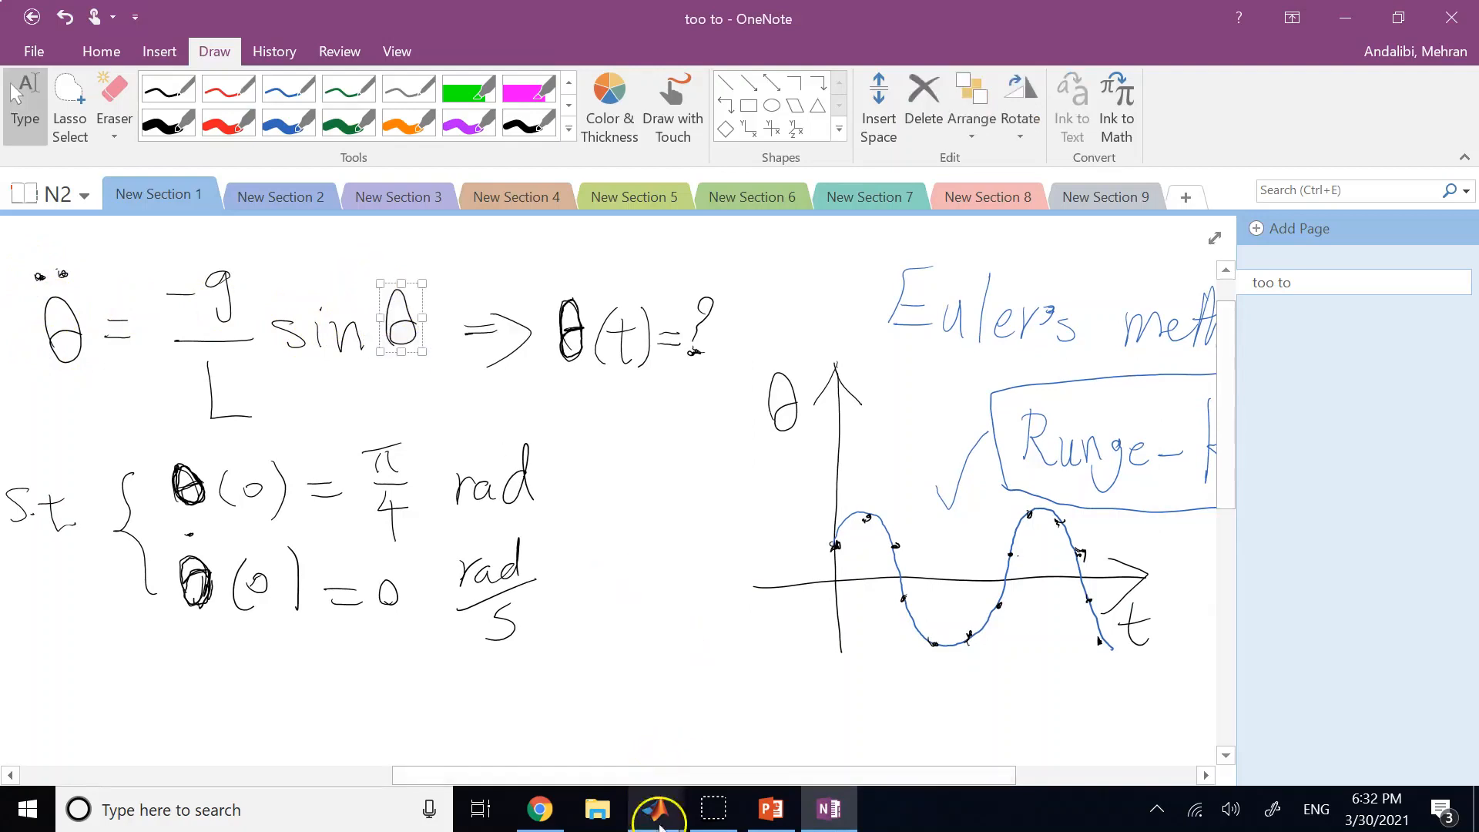
Step: Switch back to the Simulink Library Browser and select the Integrator block among the Commonly Used Blocks
mouse_move(655, 809)
left_click(902, 767)
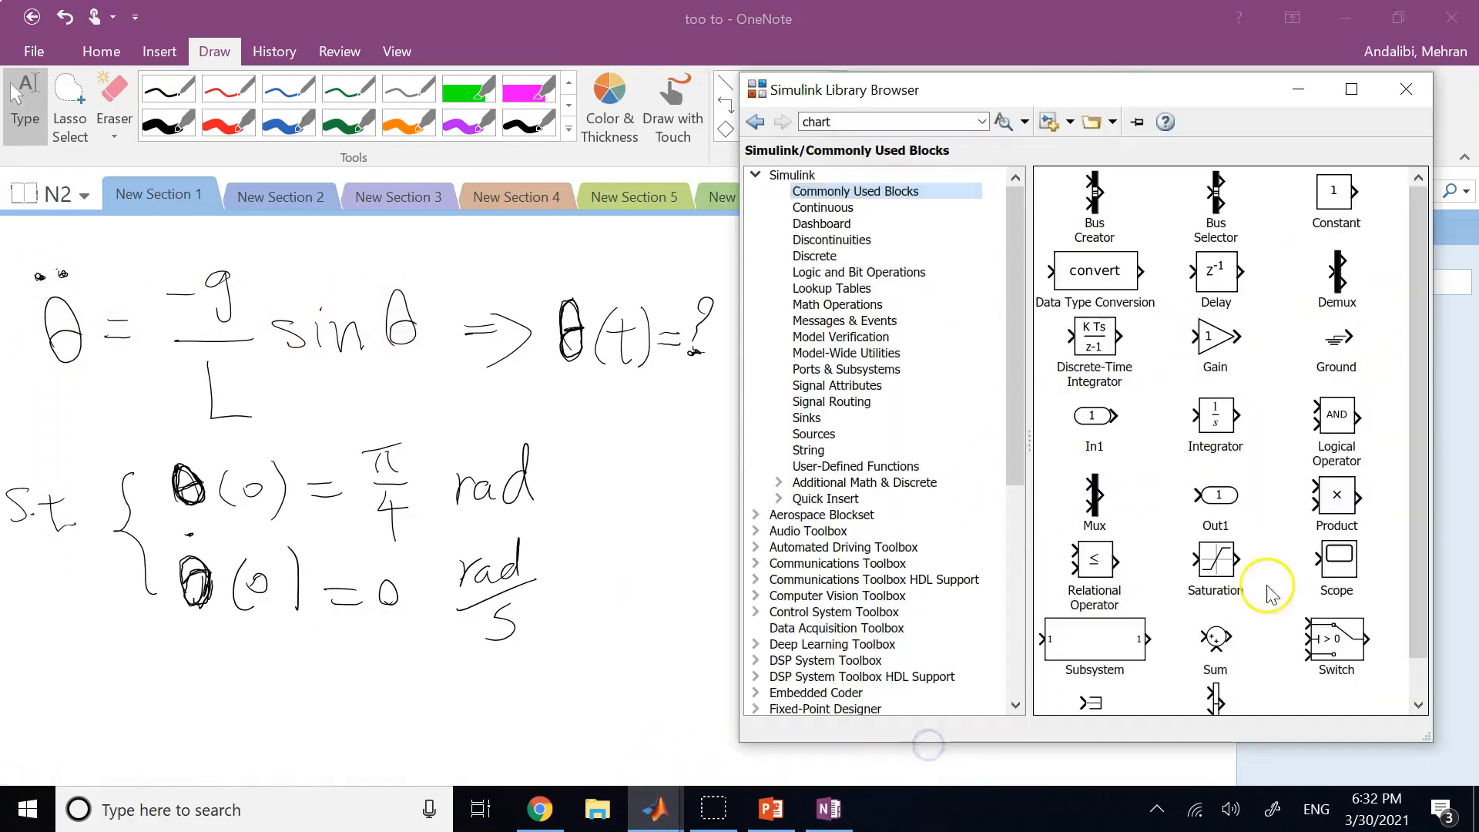
left_click(1214, 417)
right_click(1216, 417)
left_click(1244, 422)
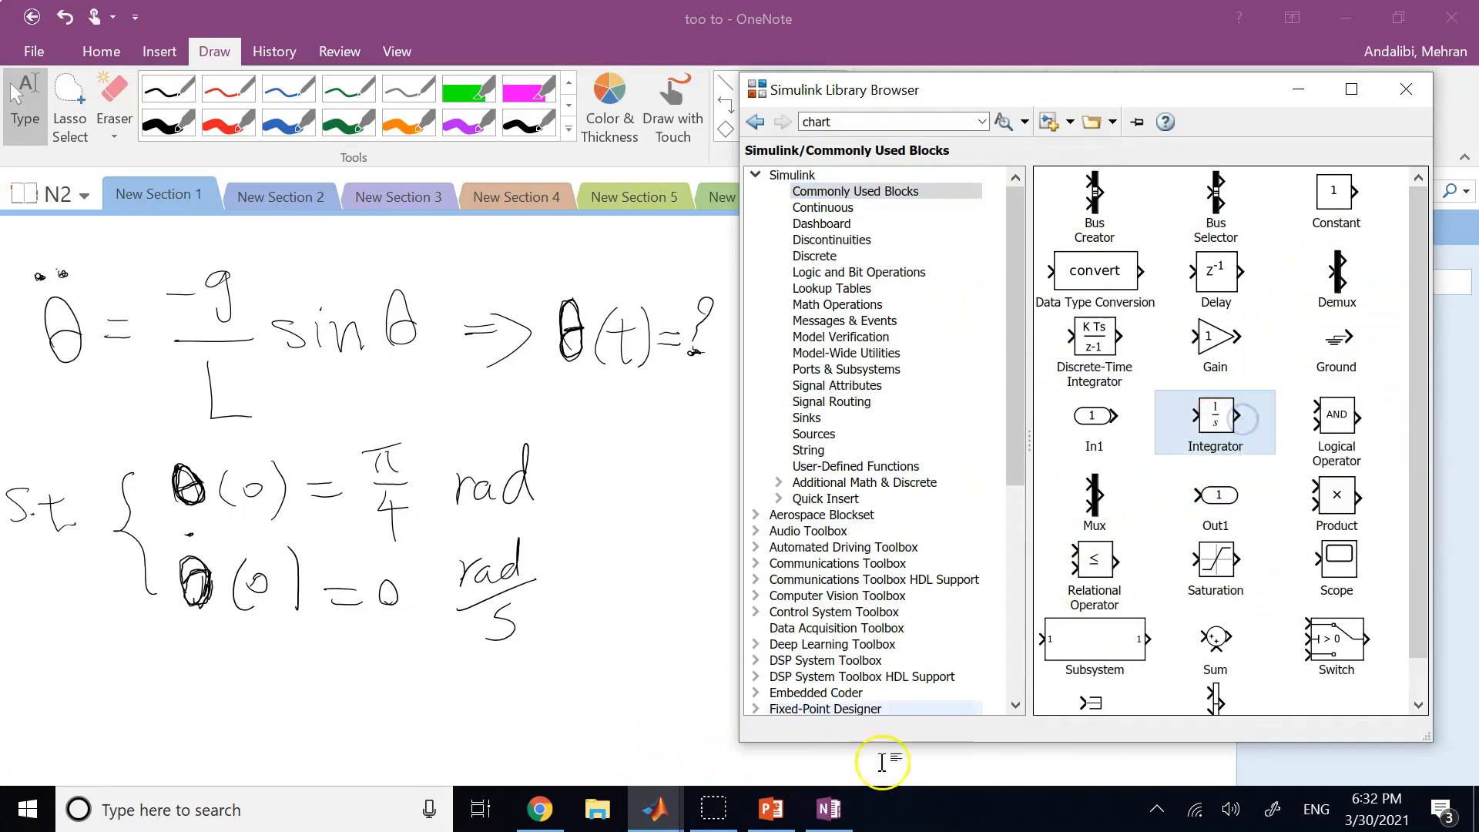
Step: Bring the untitled model window forward and show the Library Browser over it
left_click(655, 809)
left_click(759, 728)
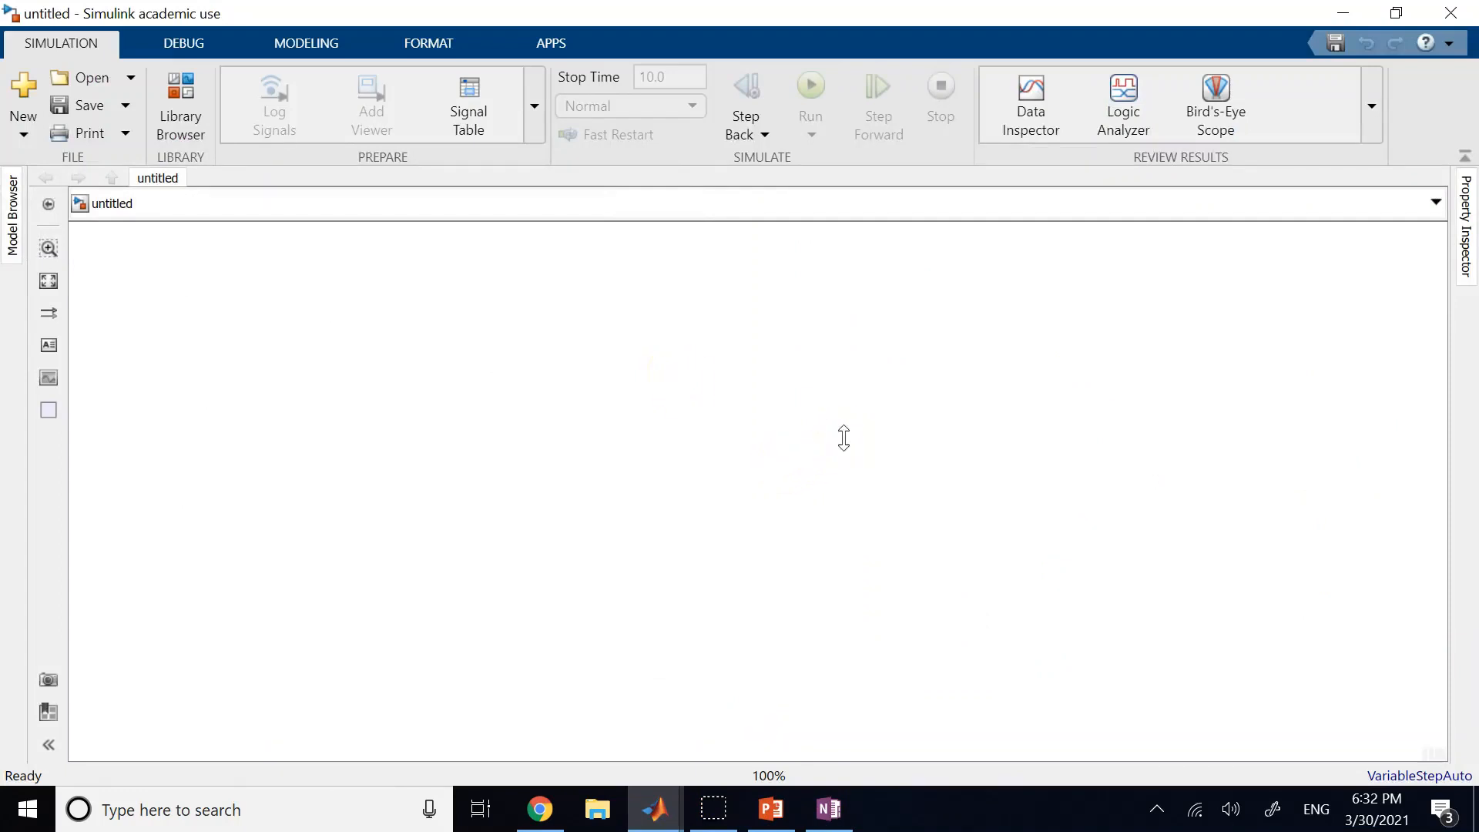
left_click(654, 809)
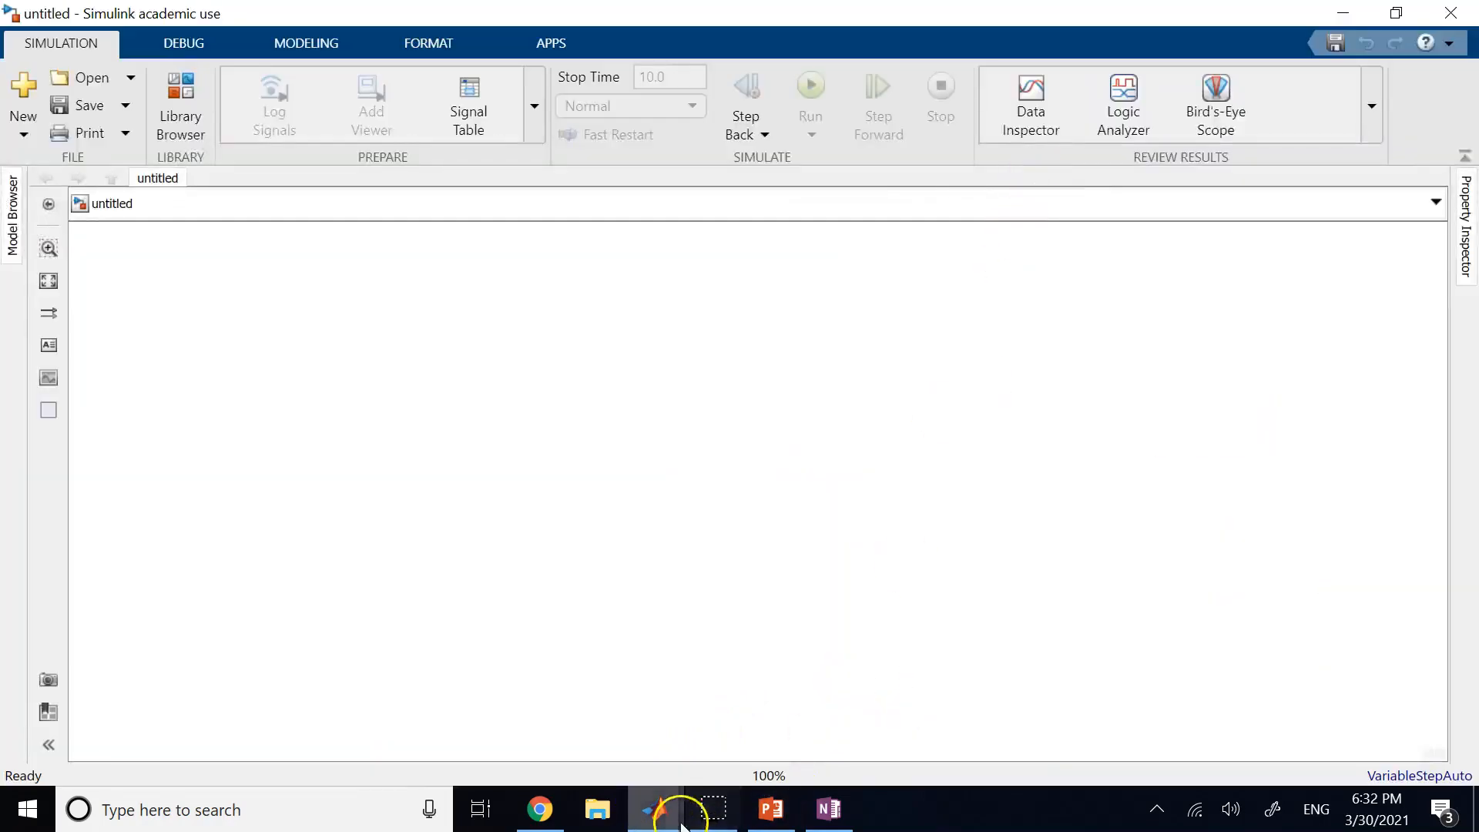
mouse_move(647, 811)
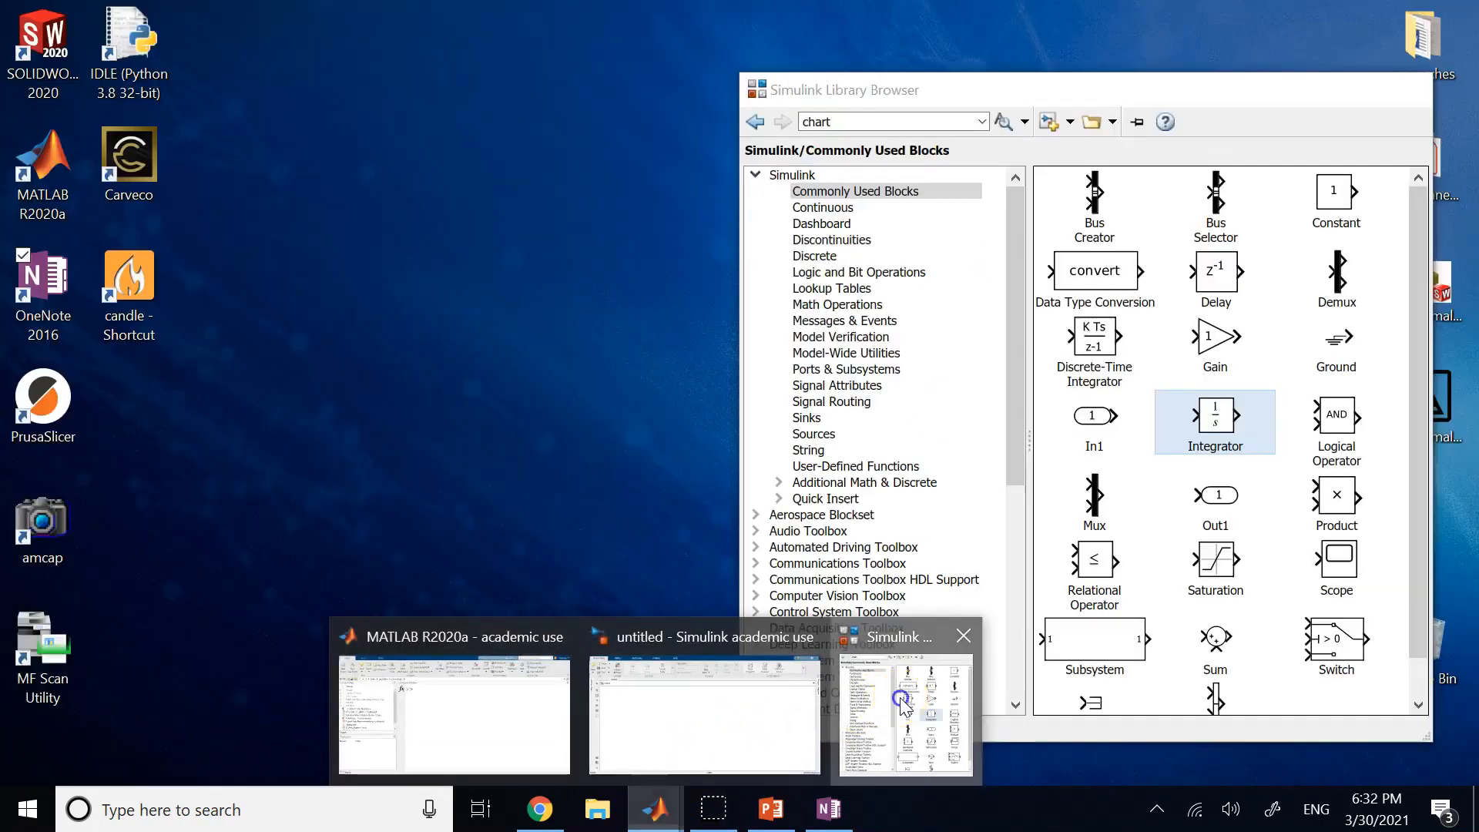
left_click(900, 698)
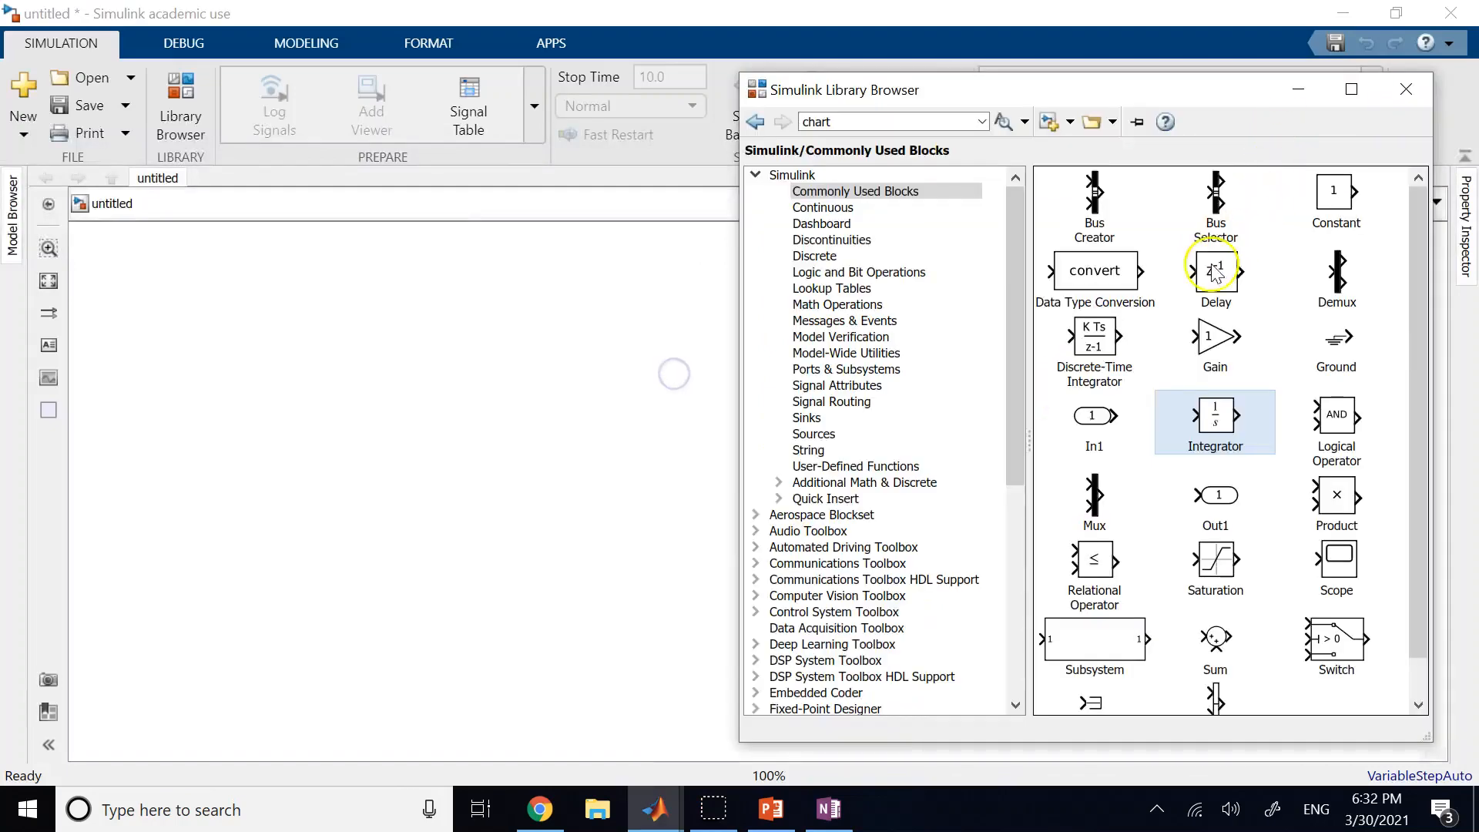
Step: Add the Integrator block to the untitled model and move it to the upper middle of the canvas
right_click(435, 383)
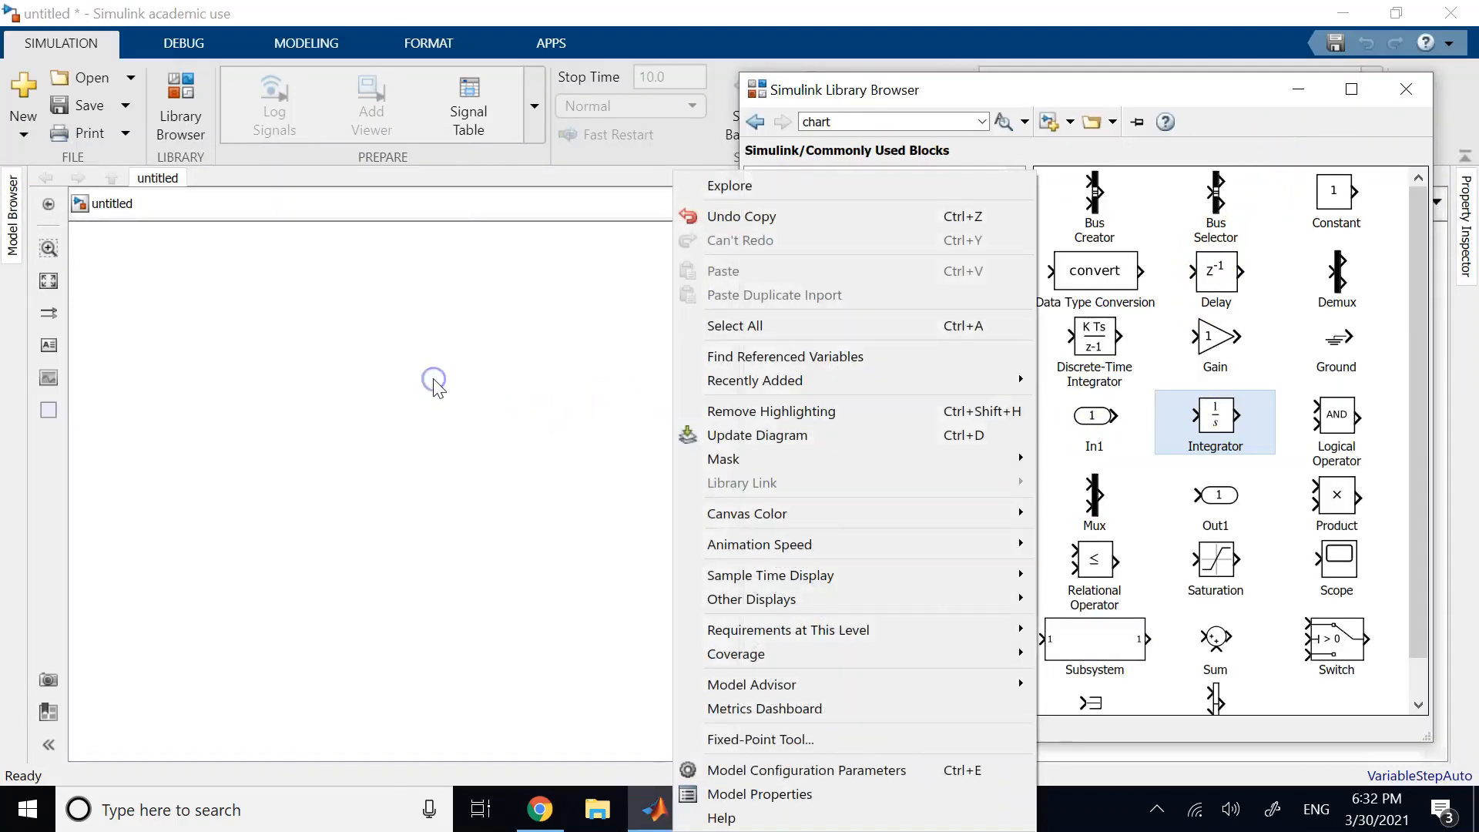
left_click(471, 368)
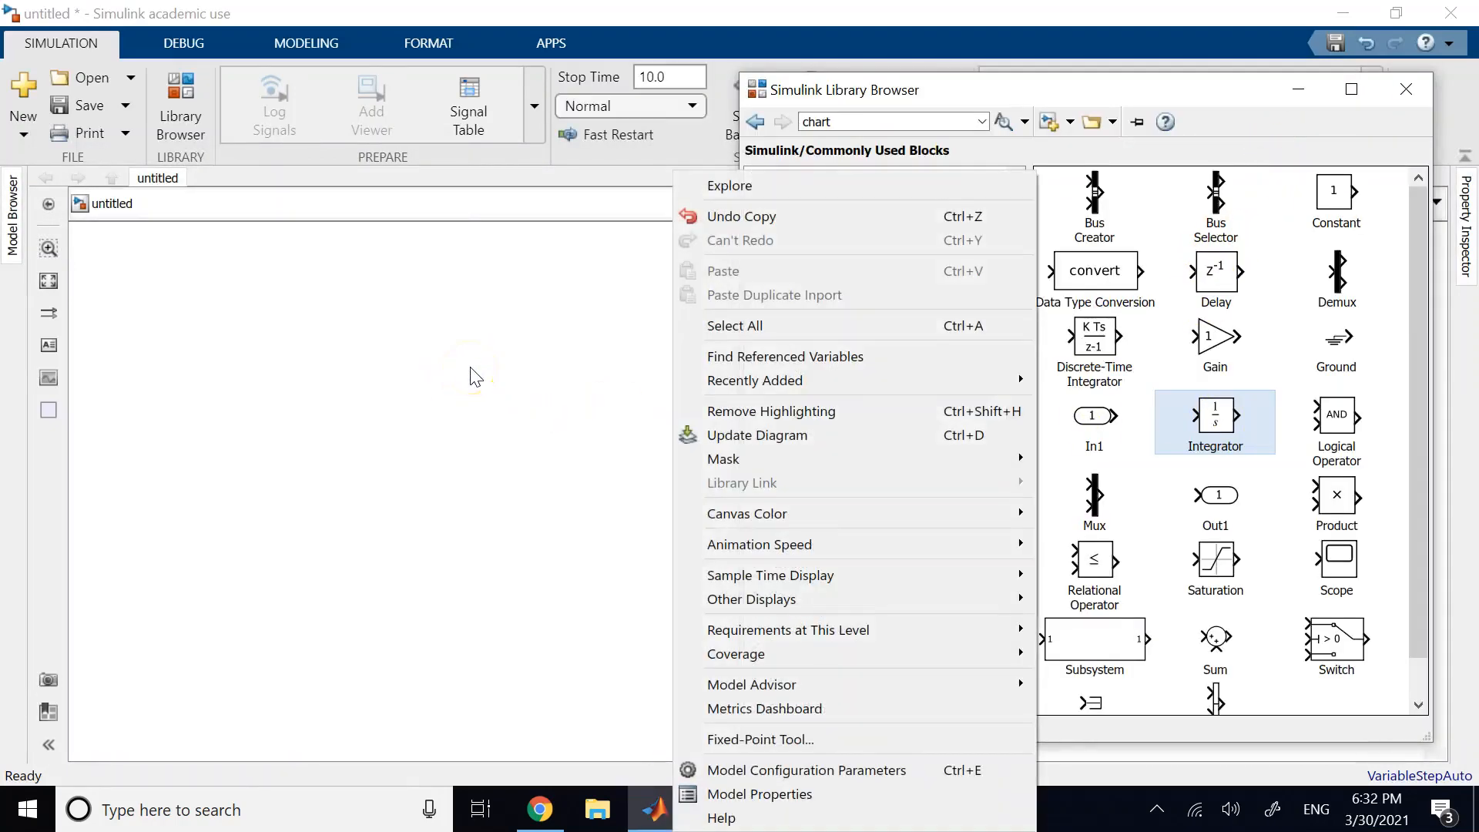
right_click(471, 367)
left_click(890, 401)
left_click(541, 432)
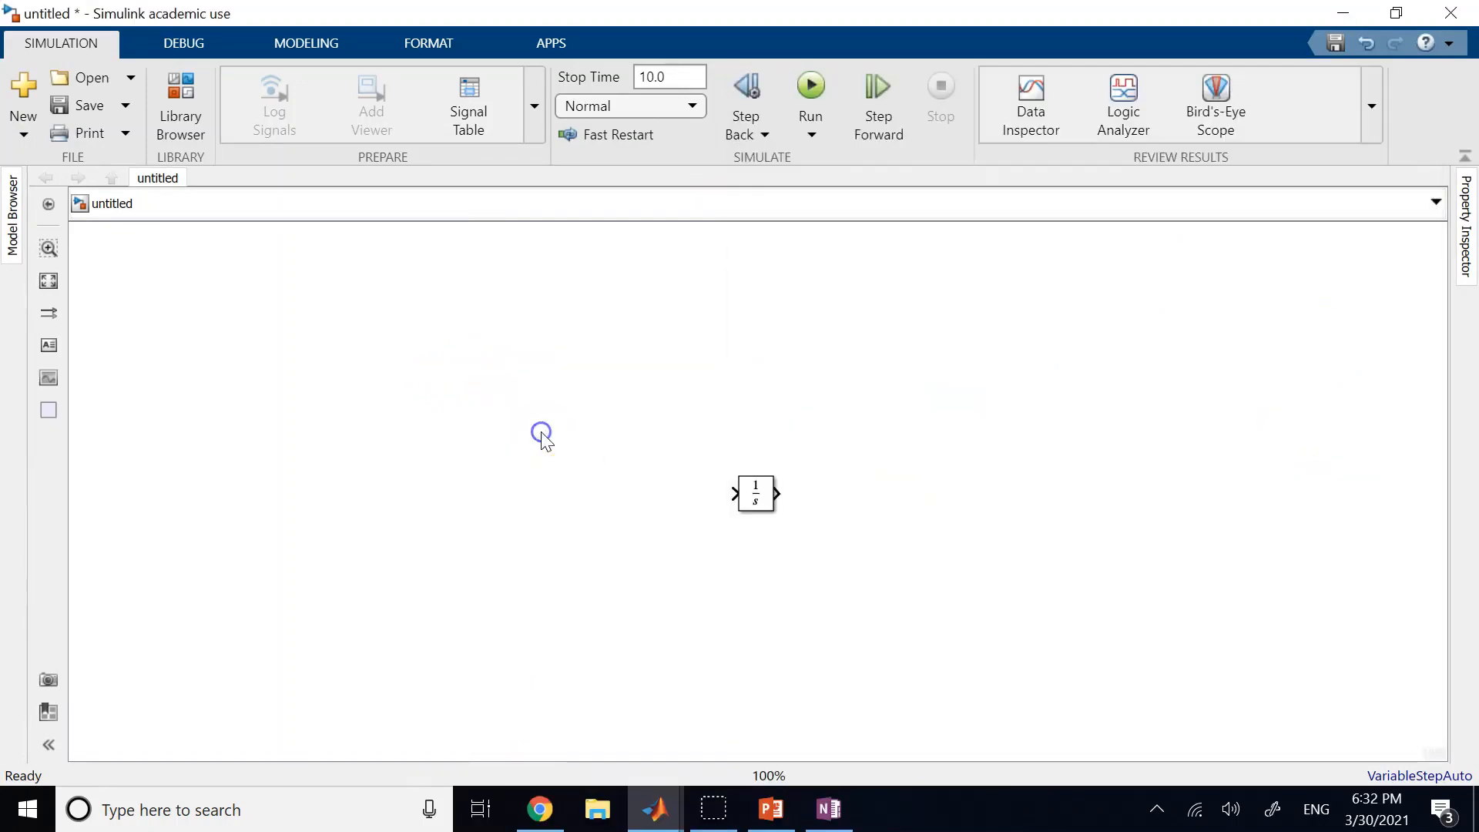
left_click(754, 495)
left_click(546, 378)
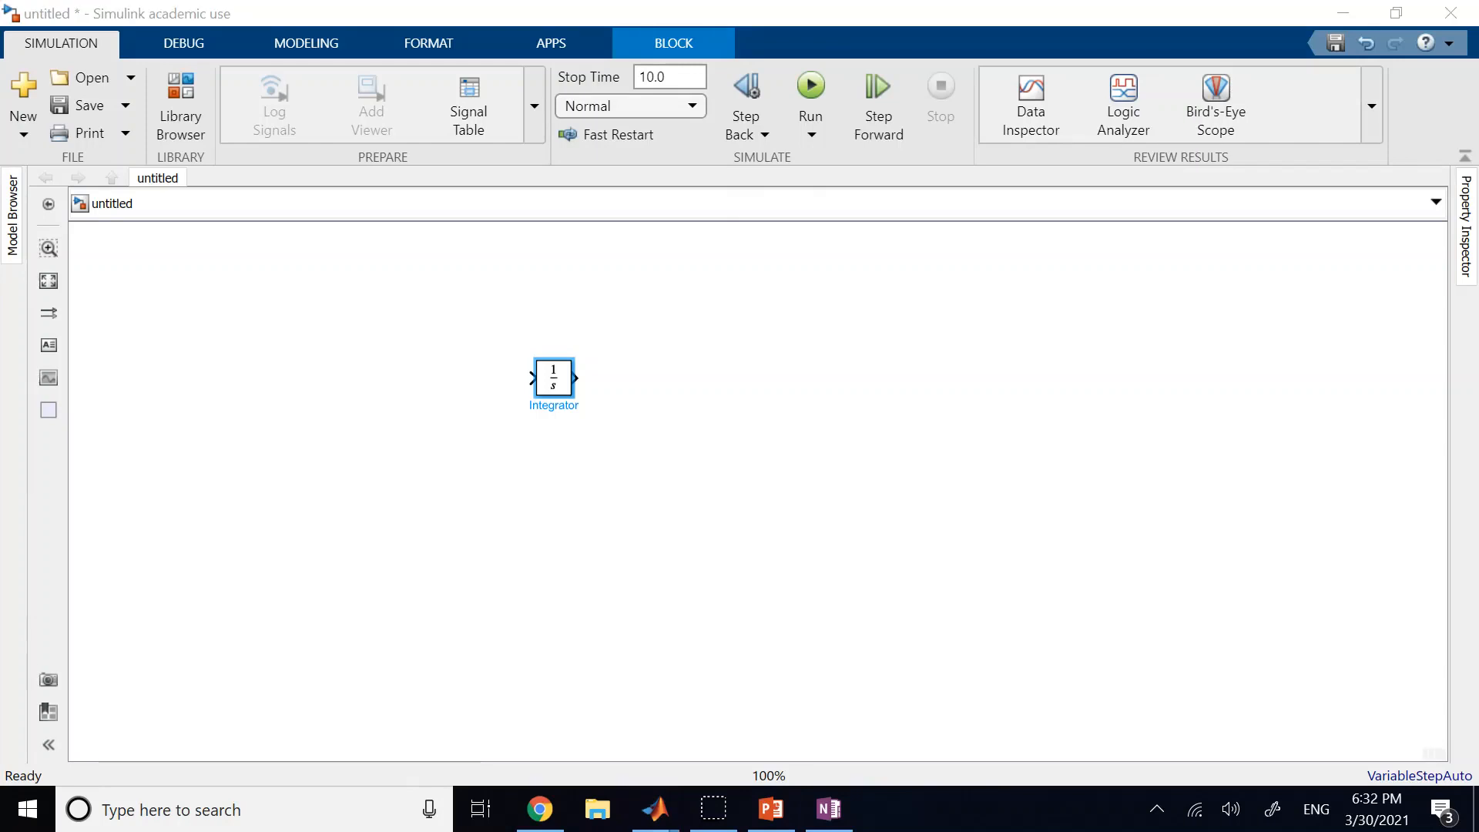
Step: Paste a second Integrator block to the right of the first one on the same row
left_click(611, 751)
left_click(556, 297)
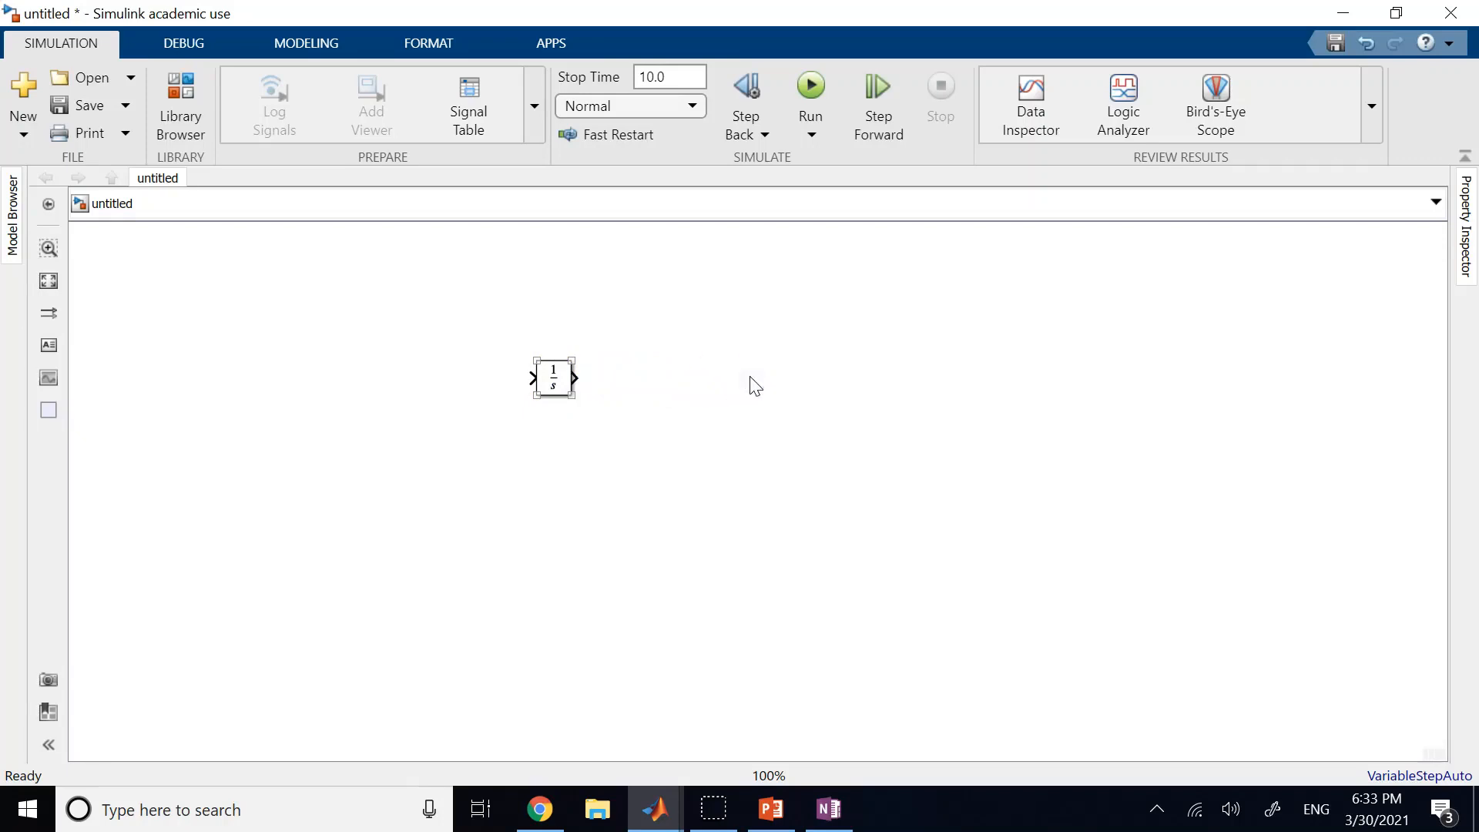
right_click(752, 377)
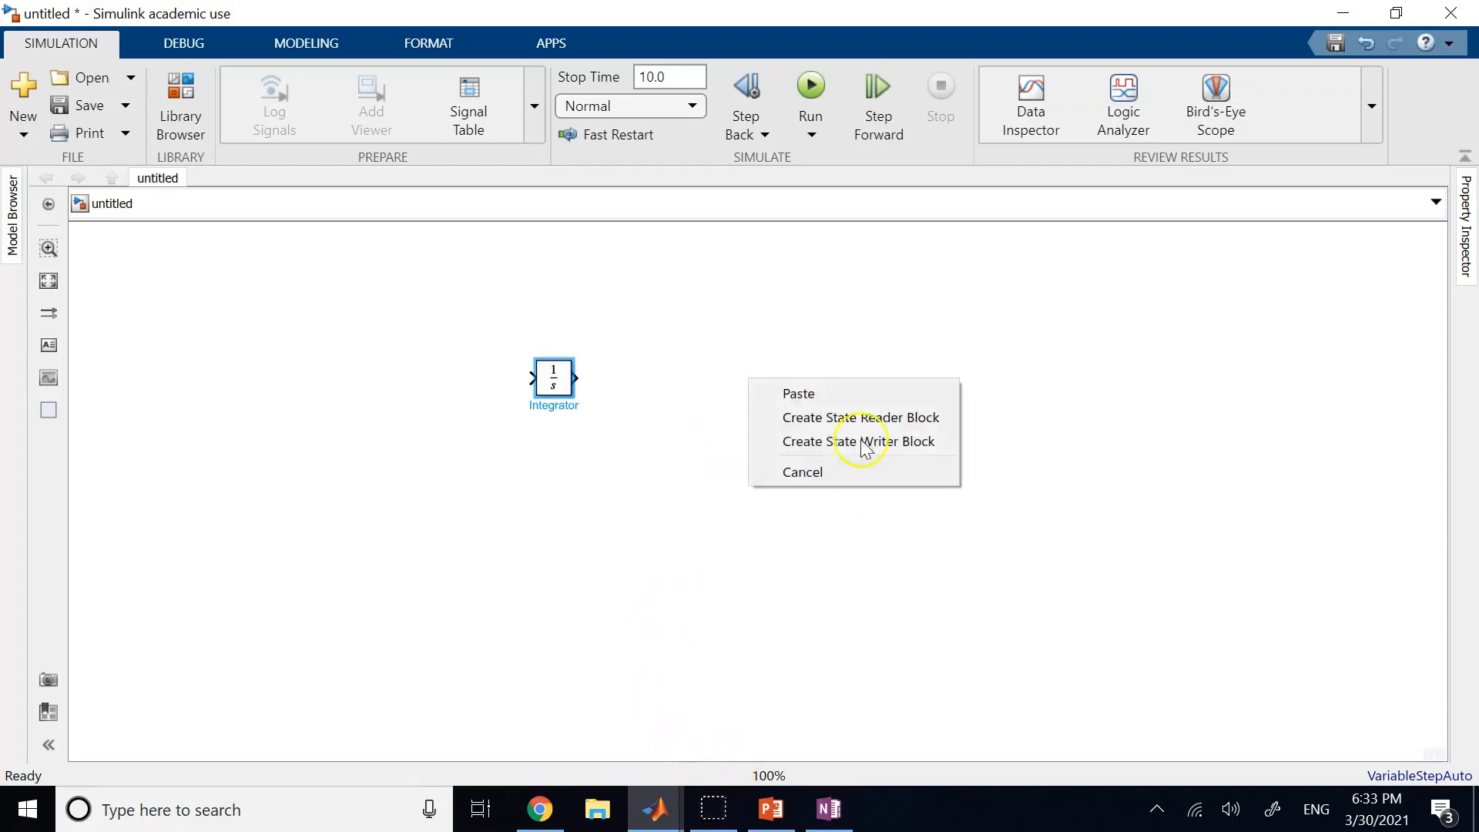
left_click(845, 395)
left_click(795, 501)
left_click(711, 808)
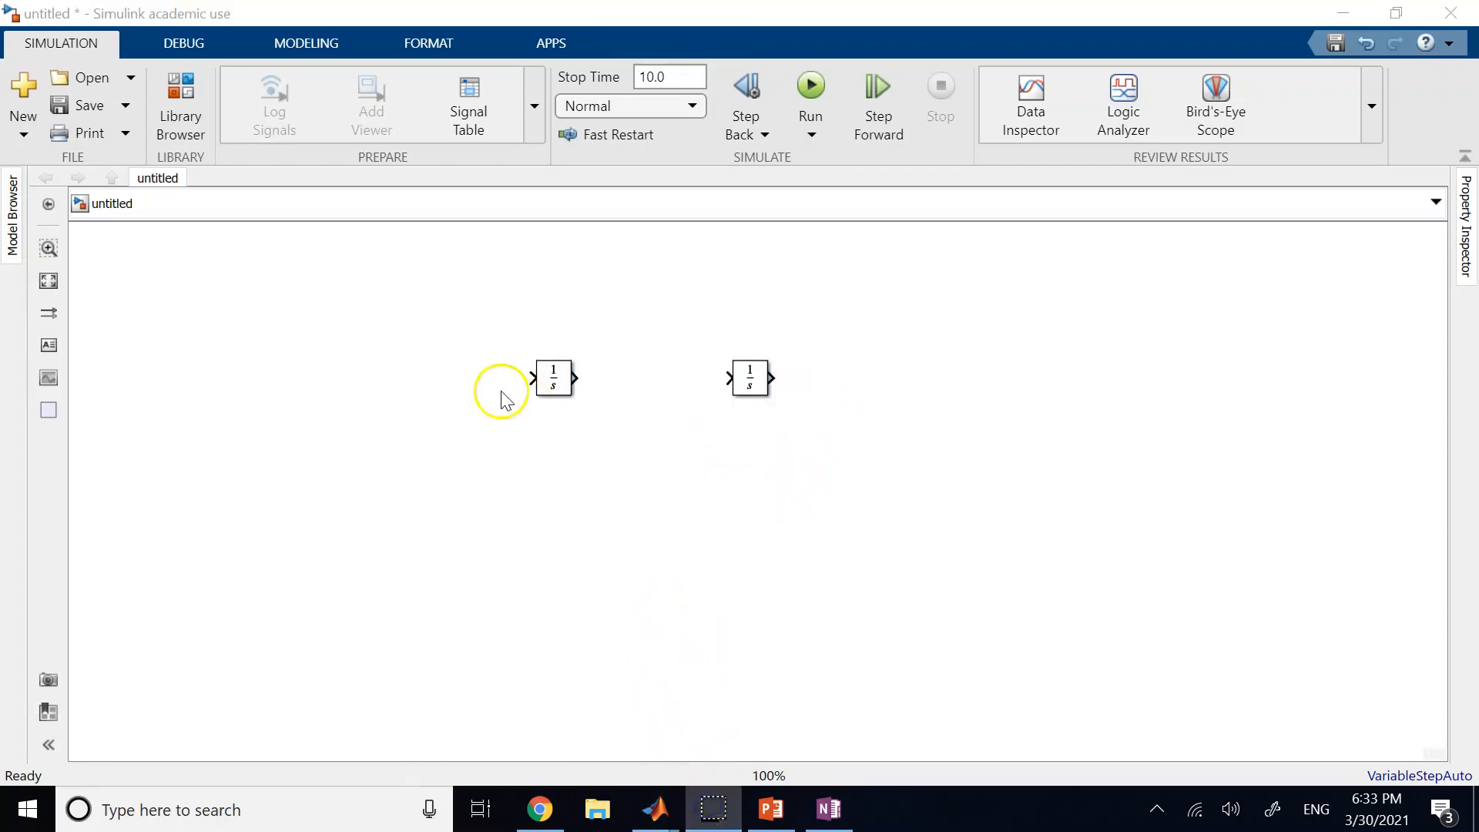
Step: Paste a third copy of the Integrator block below the first one and delete it
left_click(554, 383)
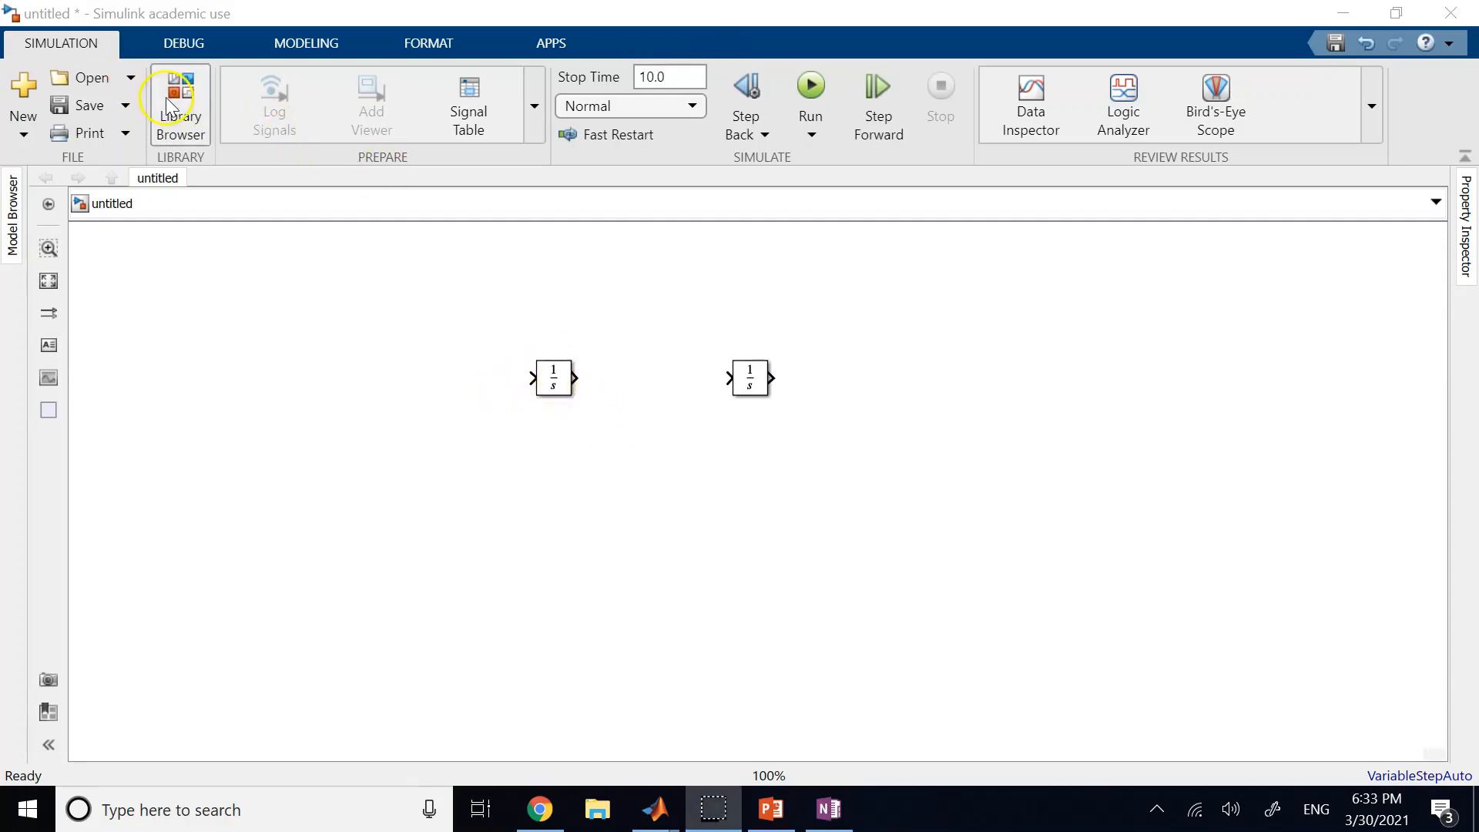
left_click(559, 385)
left_click_drag(560, 386, 529, 473)
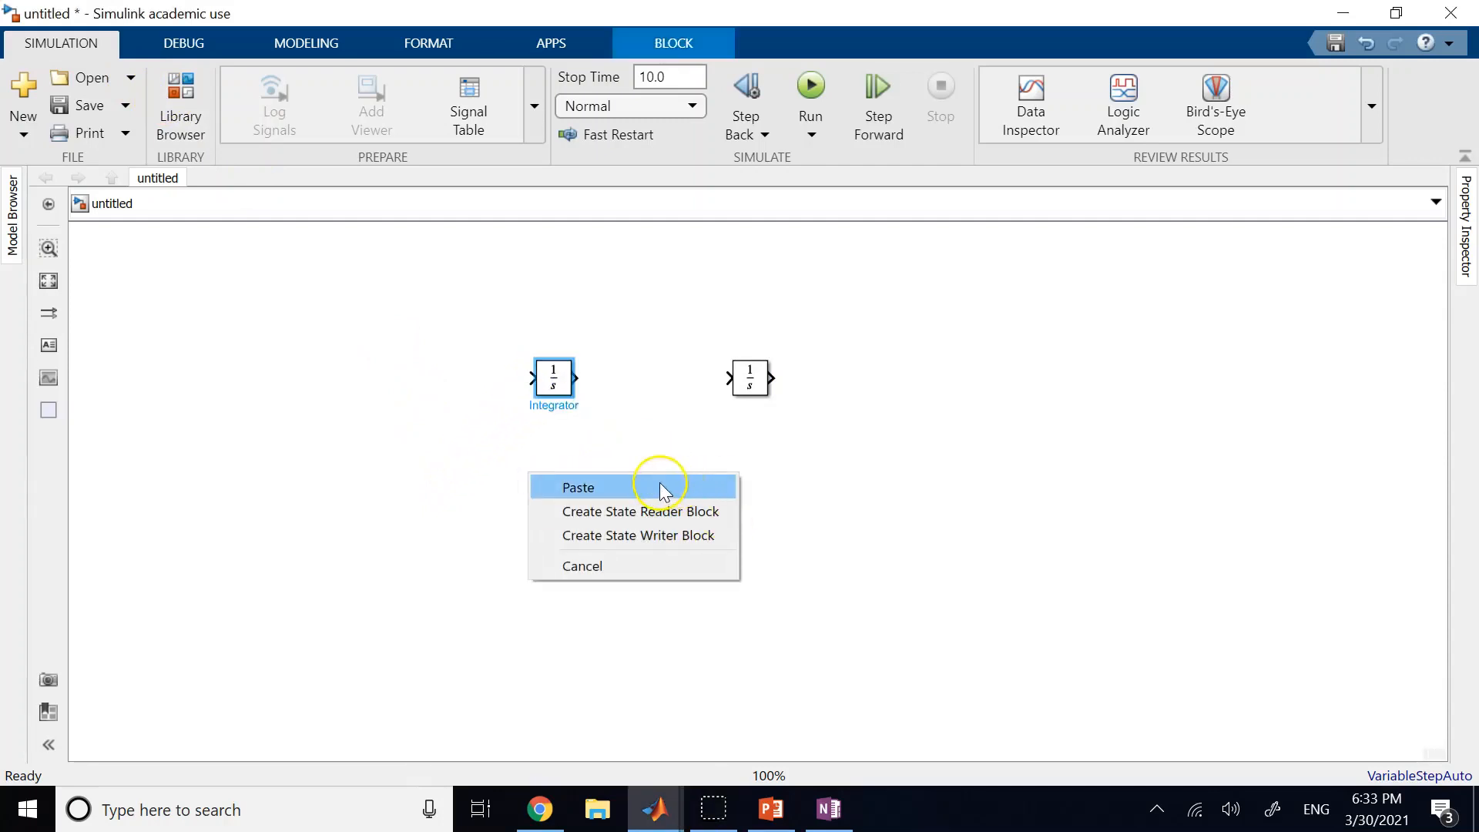
left_click(663, 487)
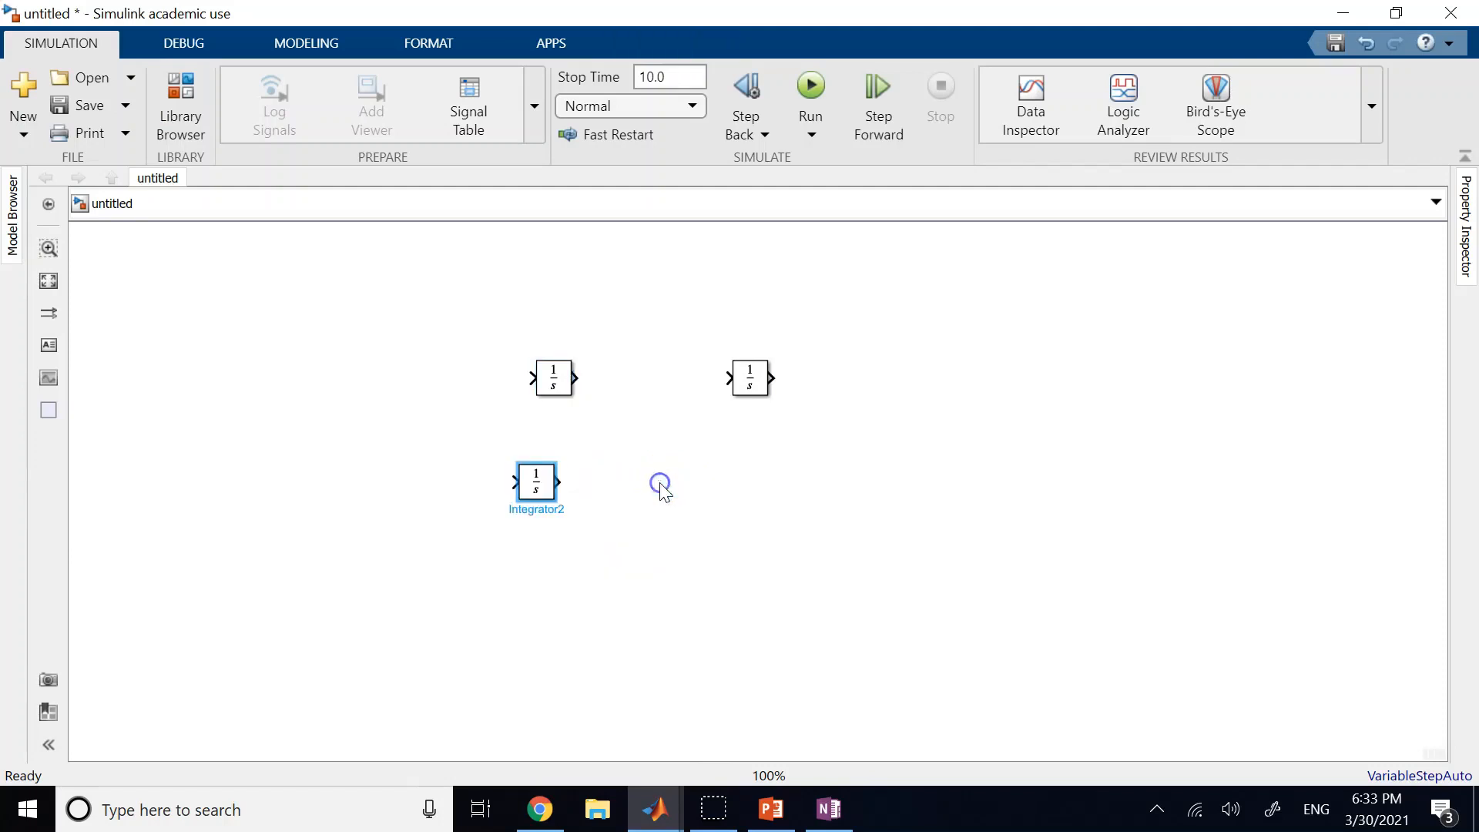
key("Delete")
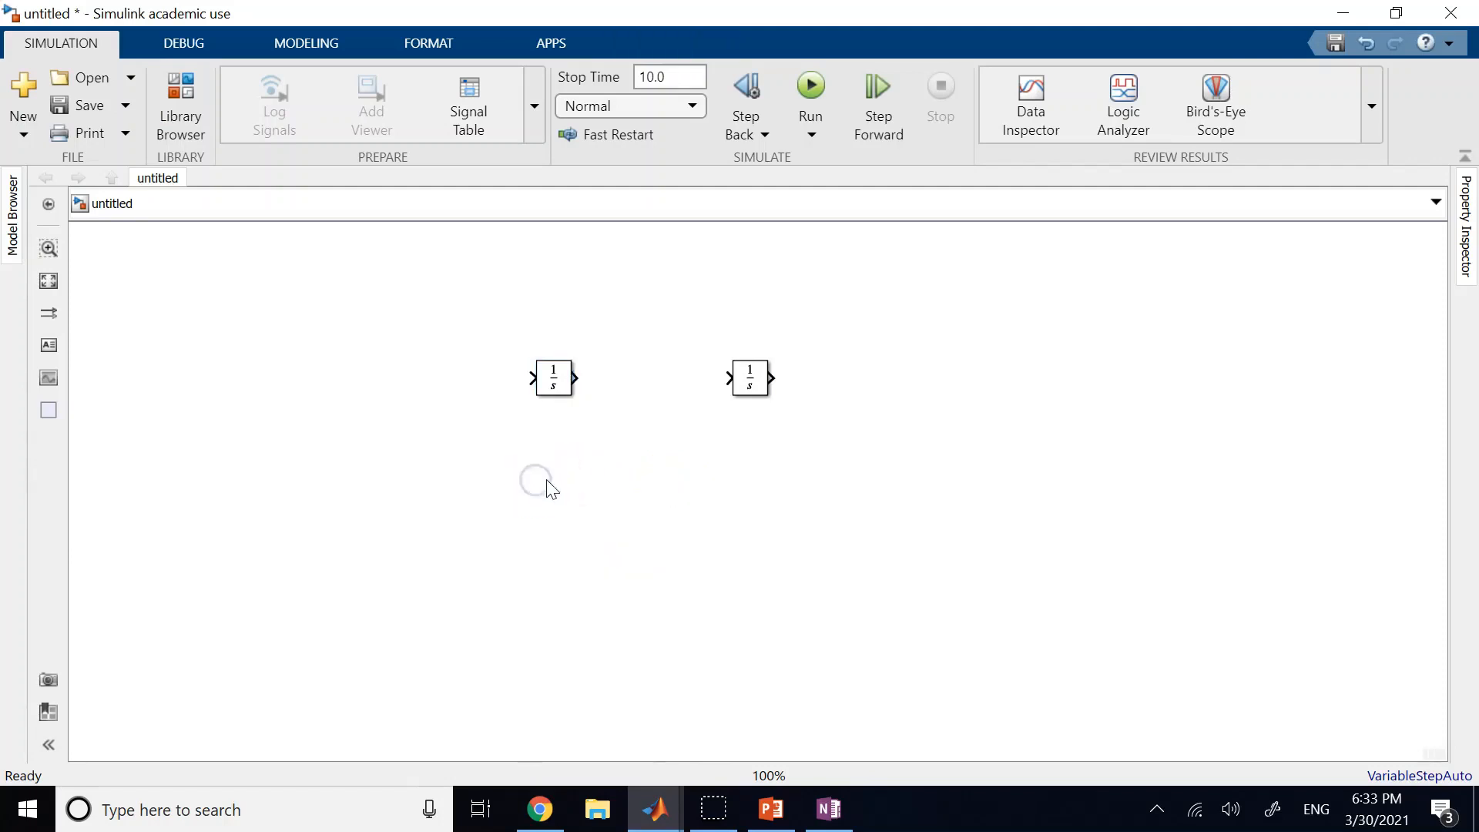
Step: Move the first Integrator slightly left in line with the second and extend an open signal line leftward from its input
mouse_move(548, 375)
left_mouse_down()
mouse_move(524, 411)
mouse_move(525, 390)
left_mouse_up()
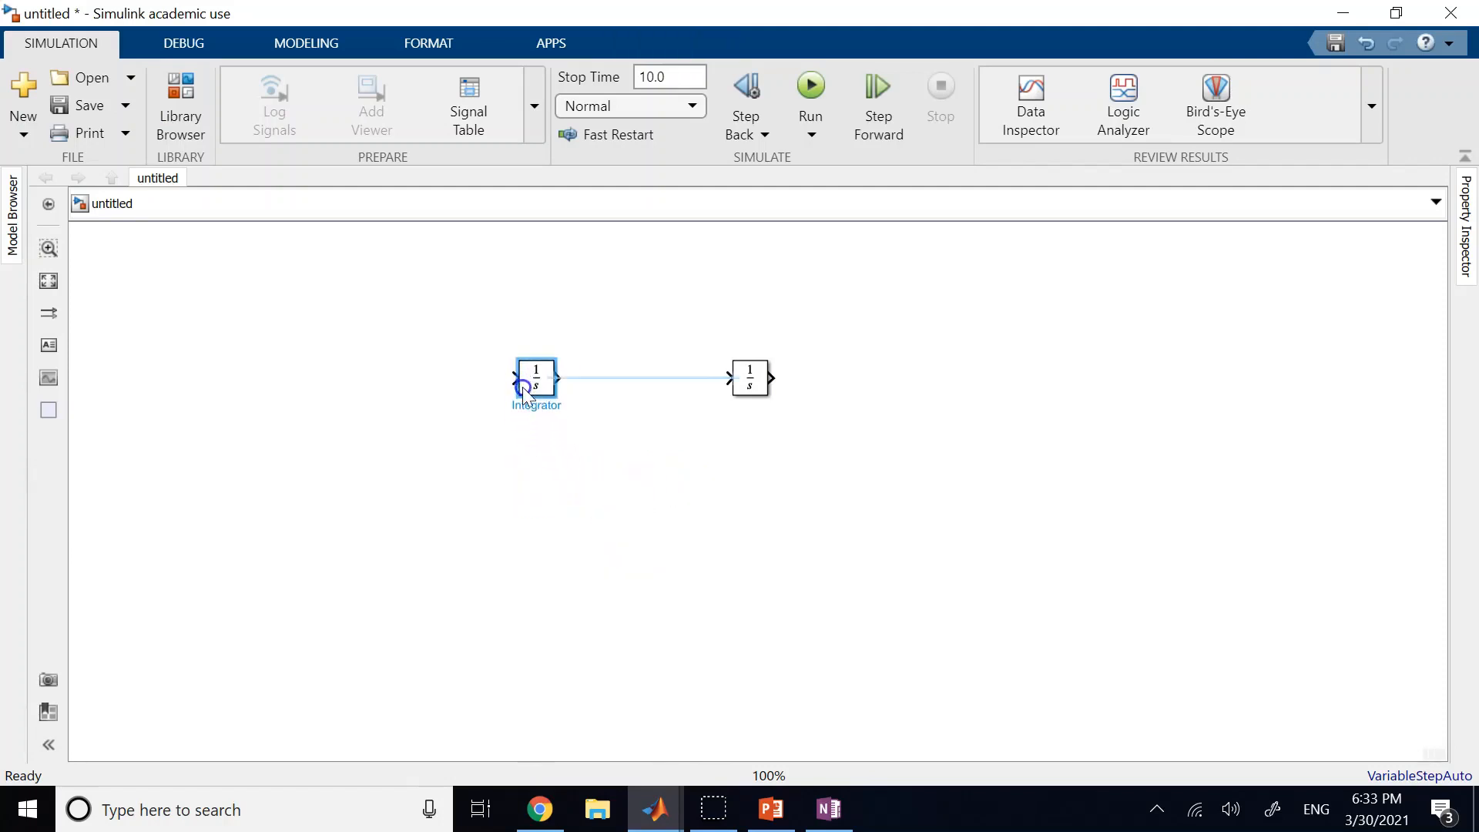
left_click(511, 381)
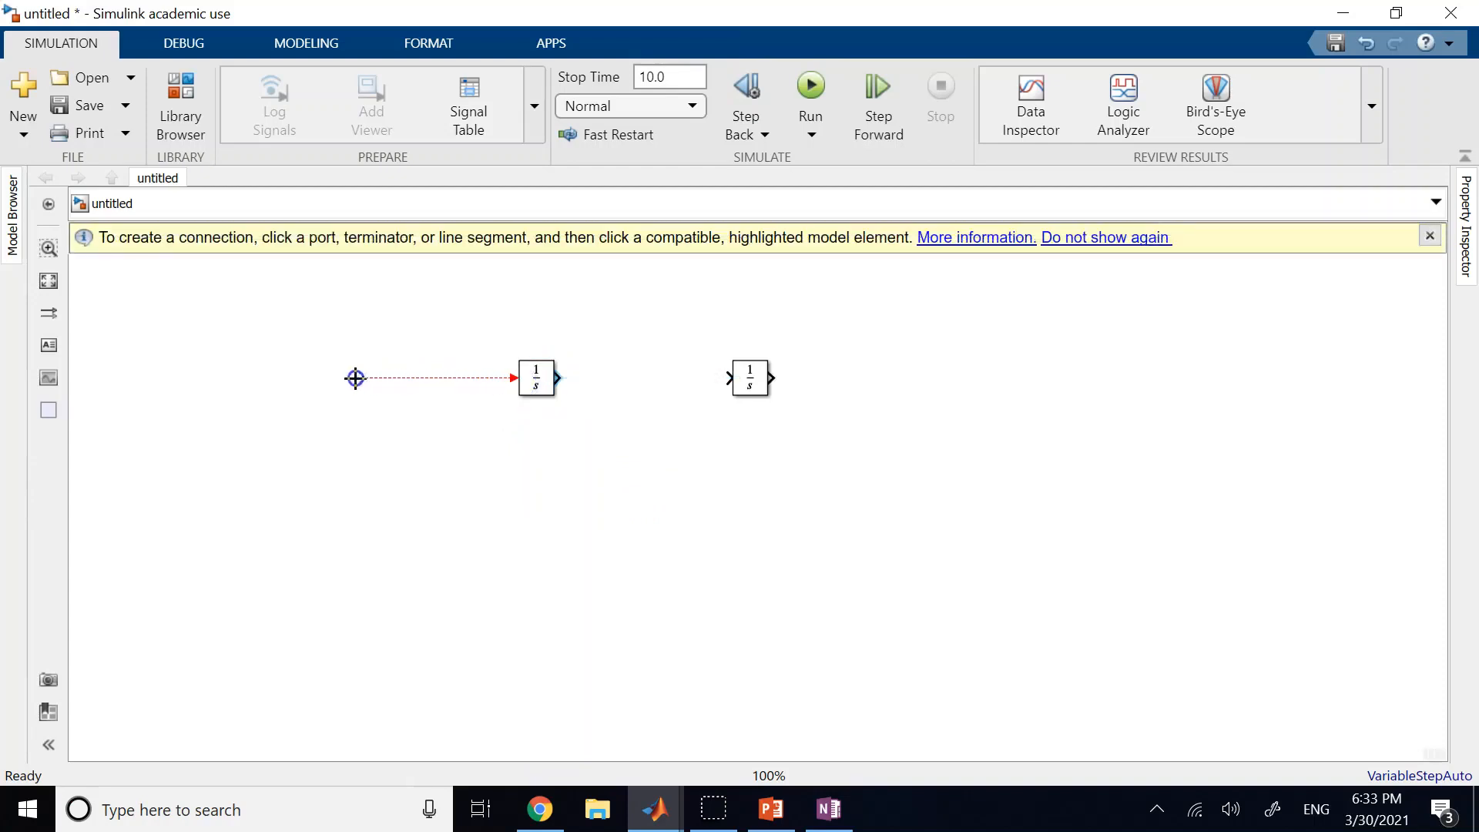
left_click(401, 380)
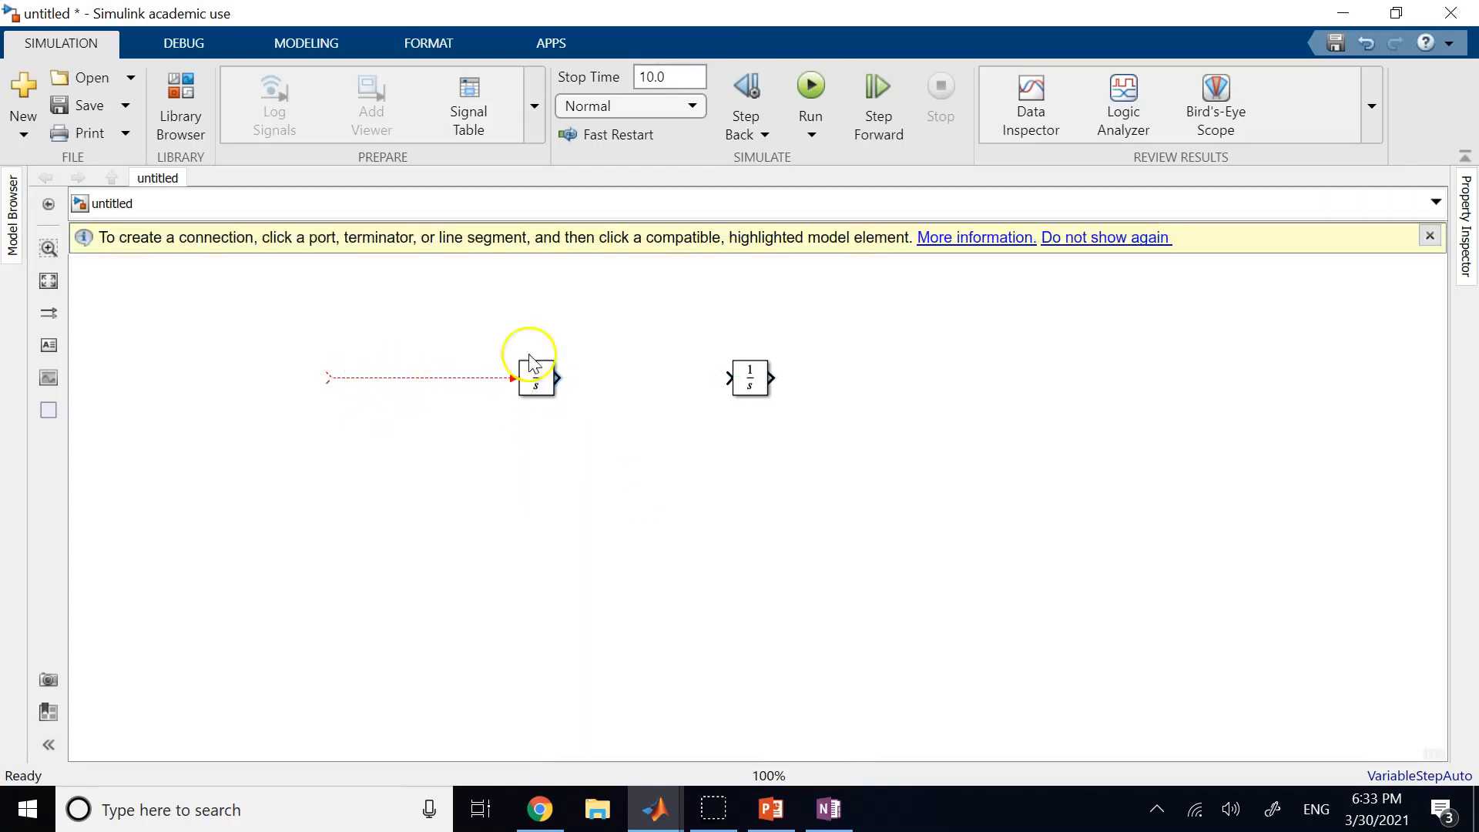
Step: Connect the first Integrator's output to the second's input and extend an open signal line rightward from the second's output
left_click(558, 377)
left_click(615, 476)
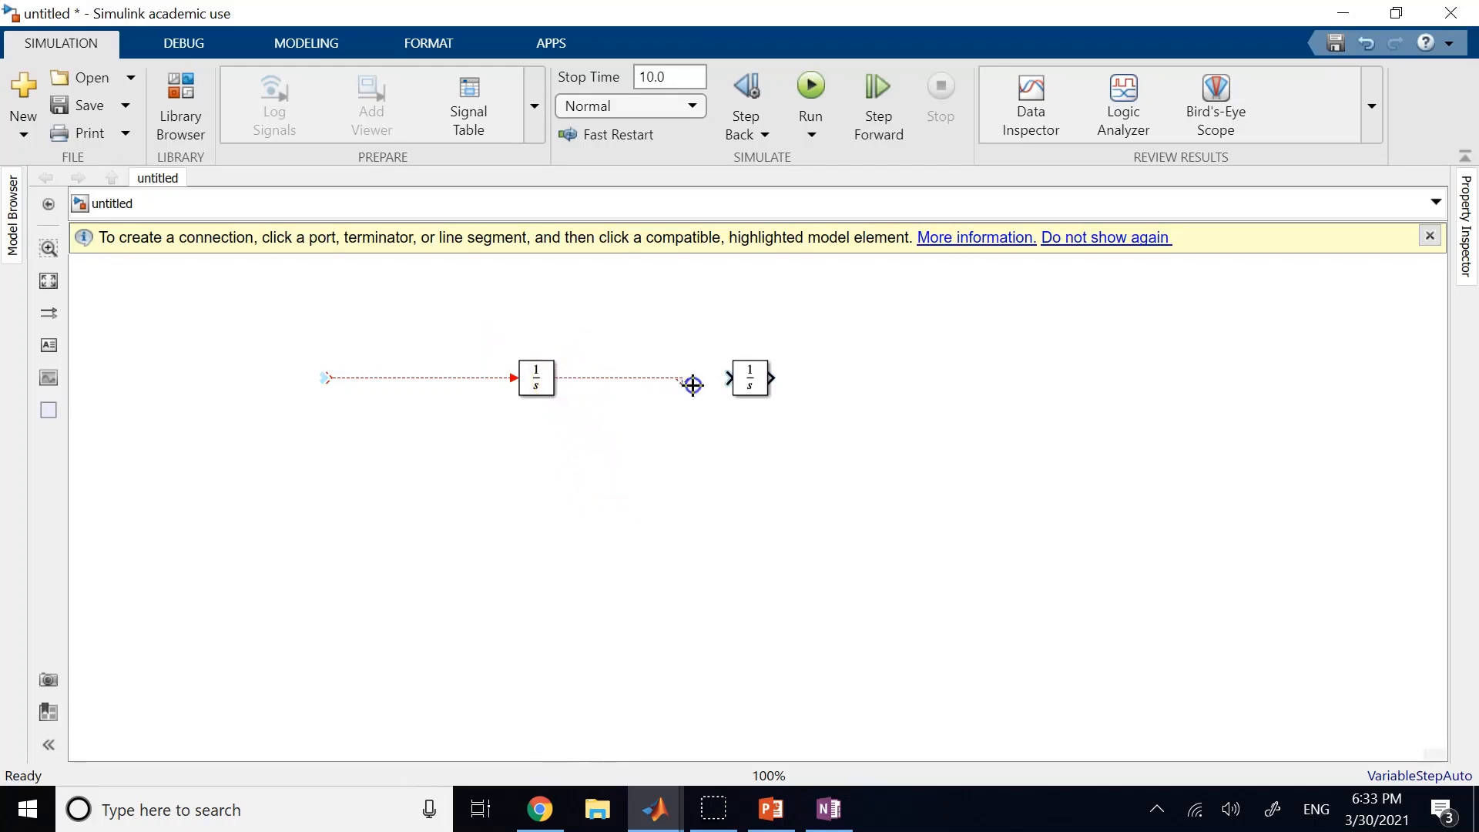
left_click(770, 376)
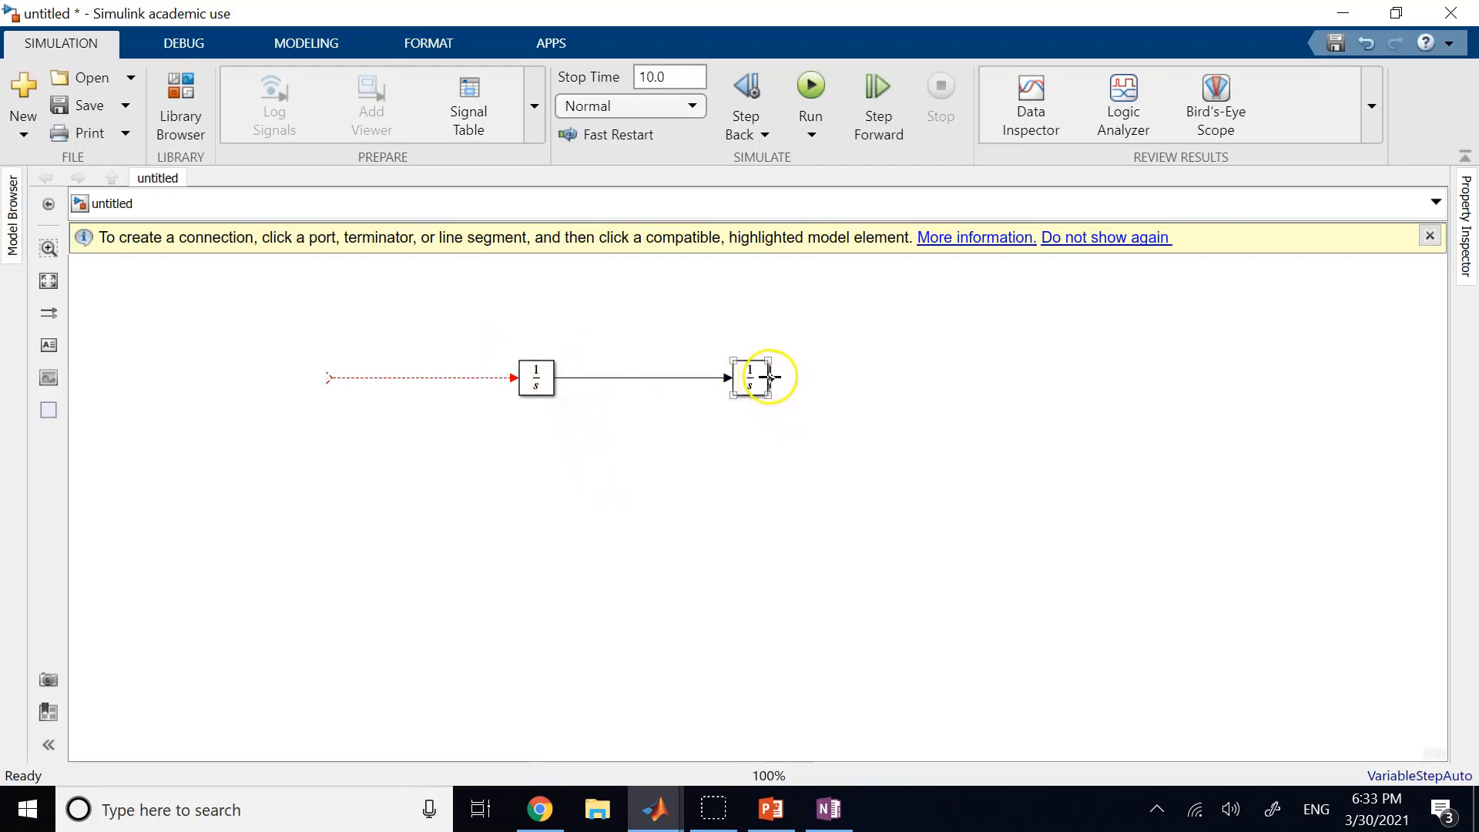
left_click_drag(770, 377, 949, 380)
left_click(885, 477)
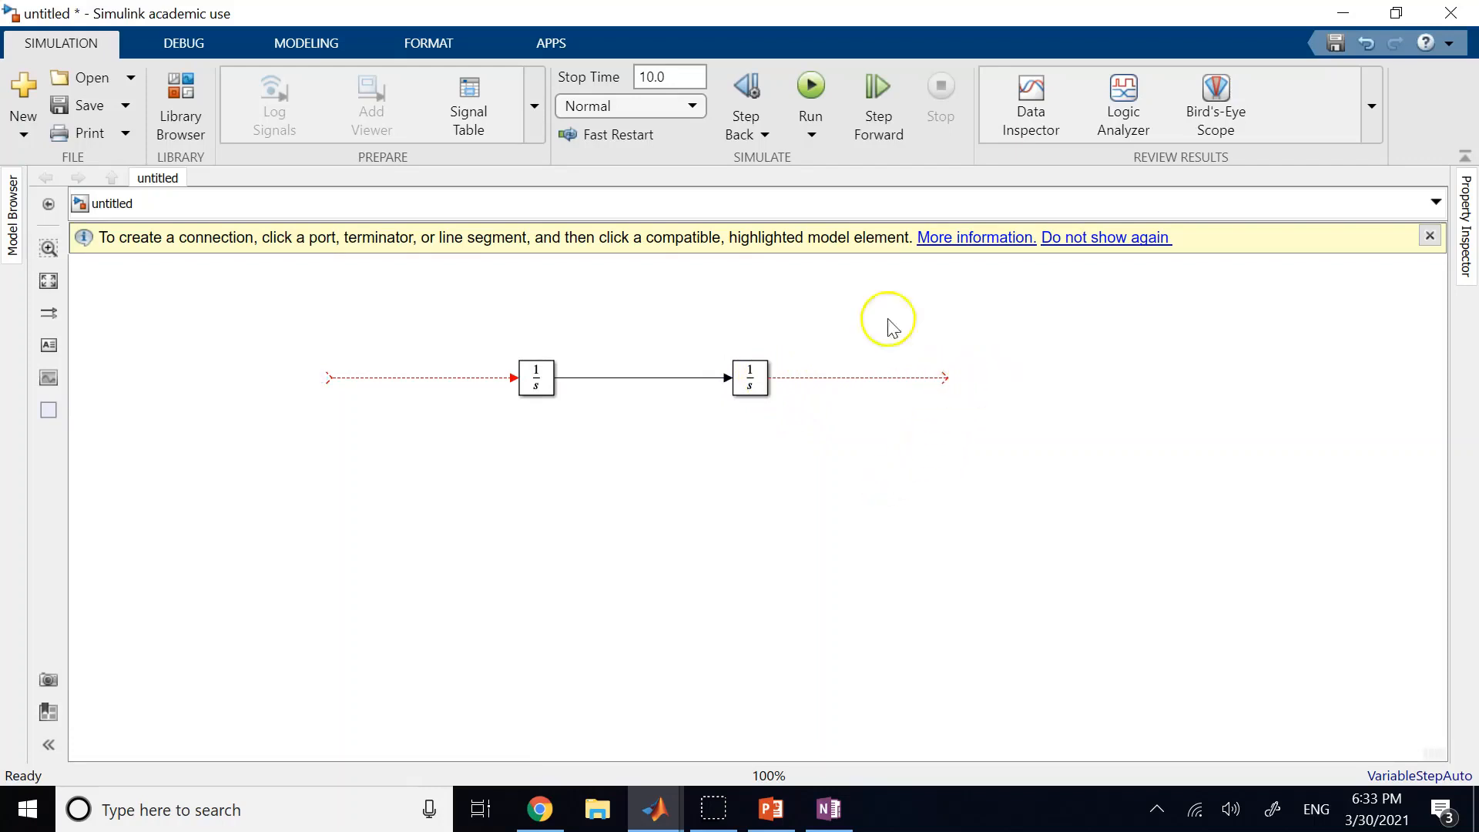
Step: Add a Scope block from the Sinks library at the end of the second Integrator's output line
left_click(164, 99)
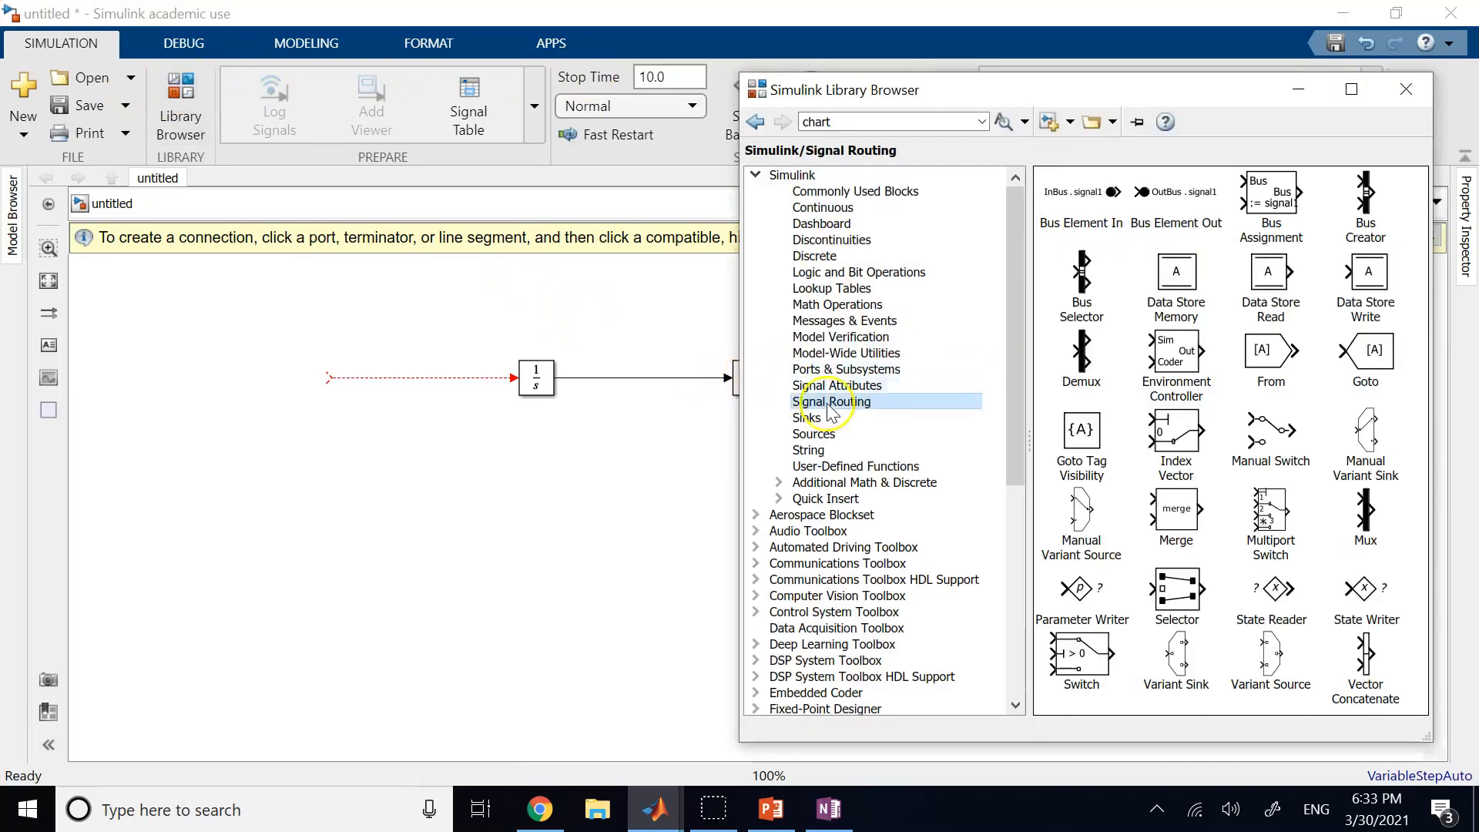
left_click(807, 417)
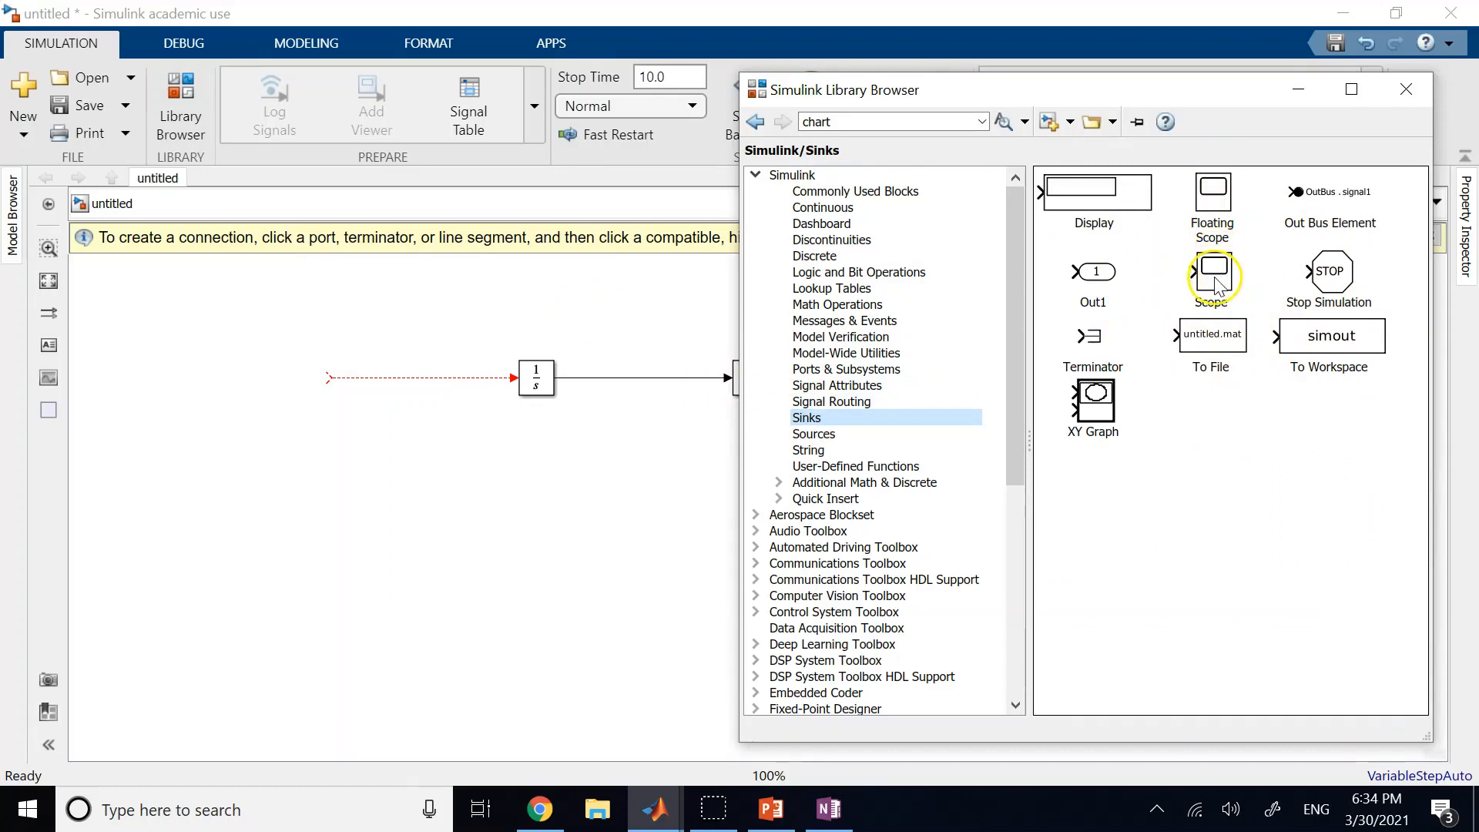
left_click_drag(1214, 285, 973, 389)
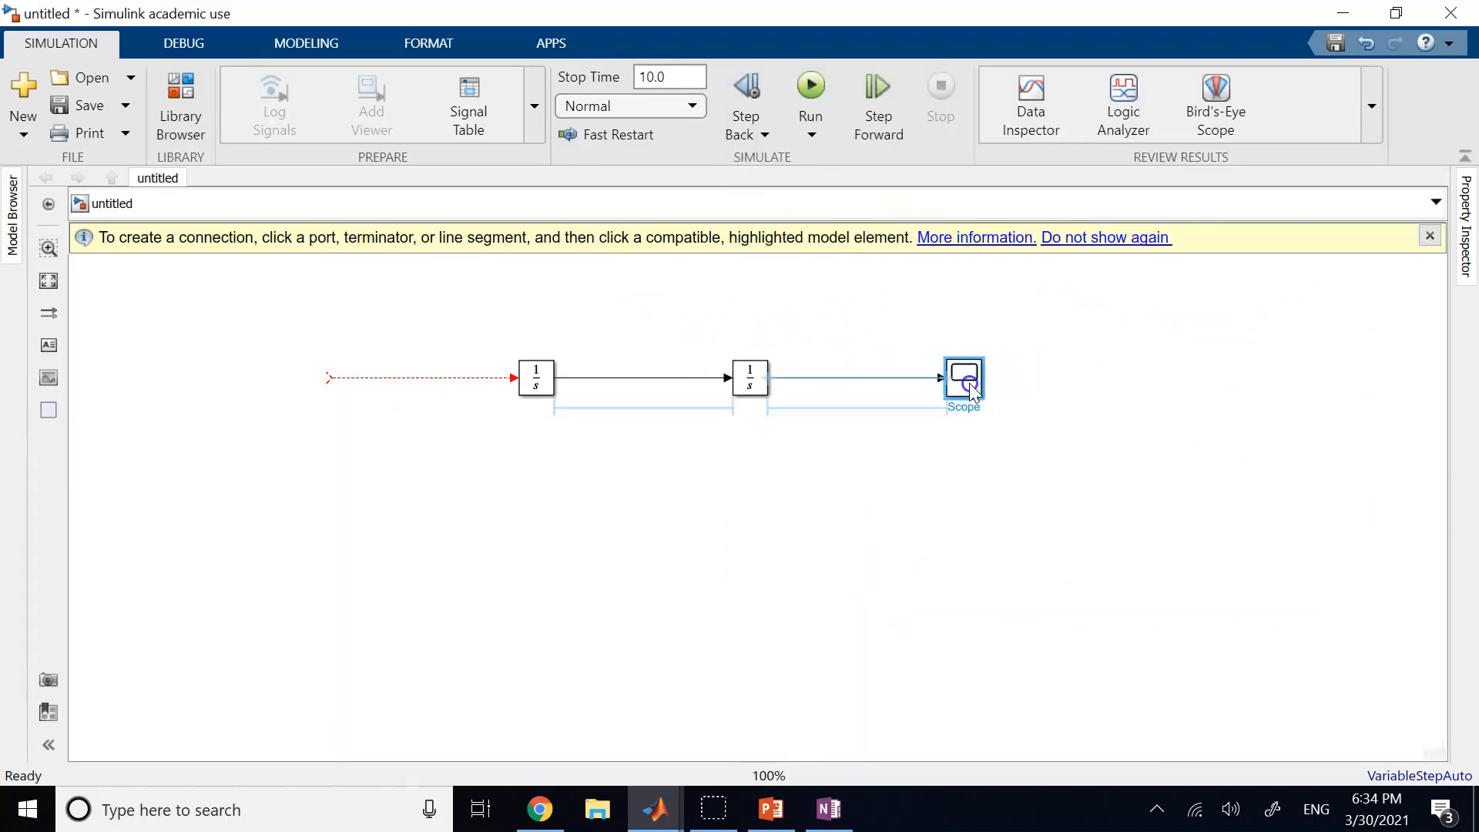
Step: Label the line from the second Integrator to the Scope theta and the line between the two Integrators thetadot
left_click(898, 505)
left_click(850, 379)
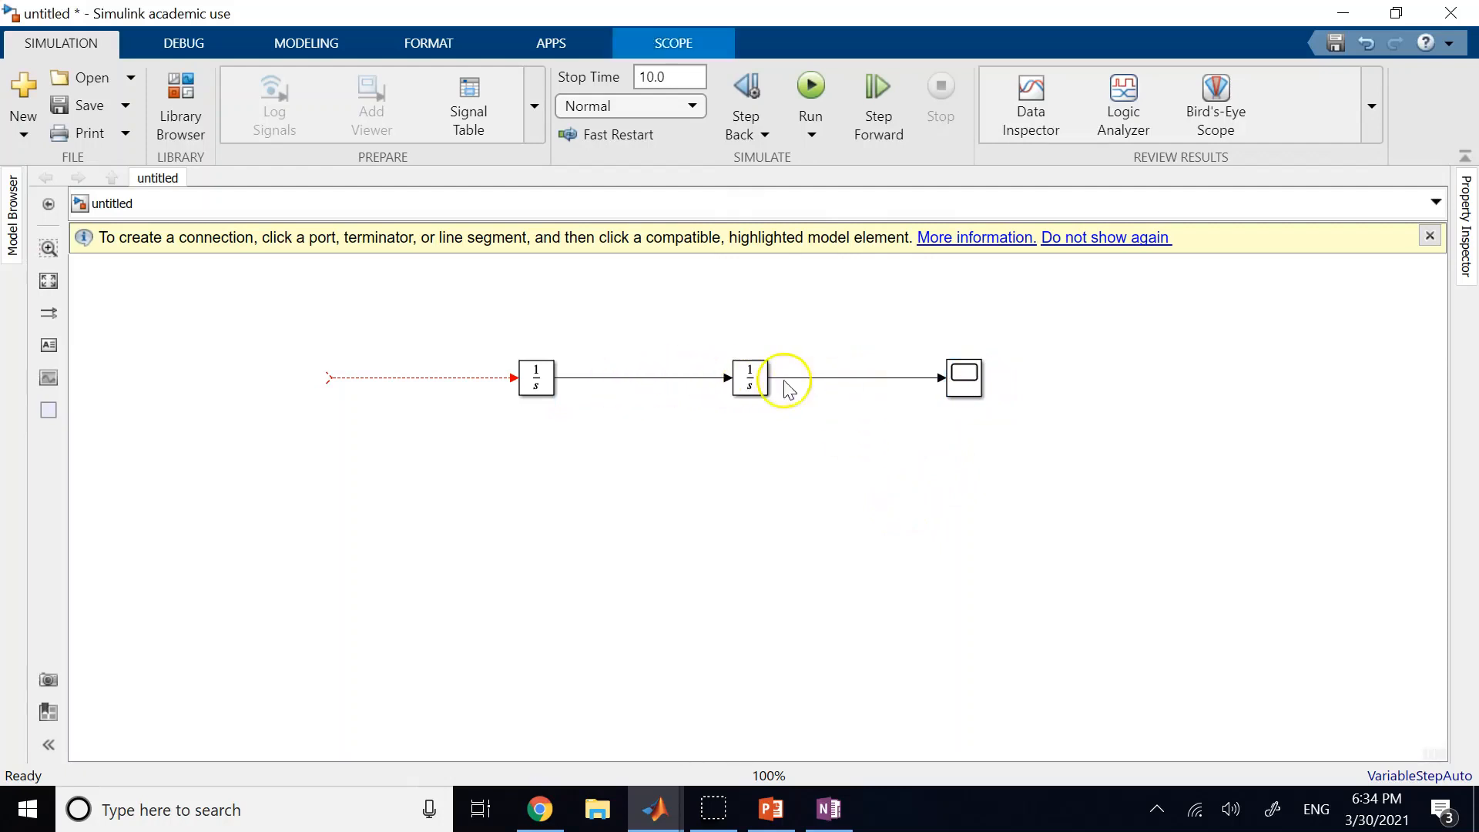
left_click(840, 378)
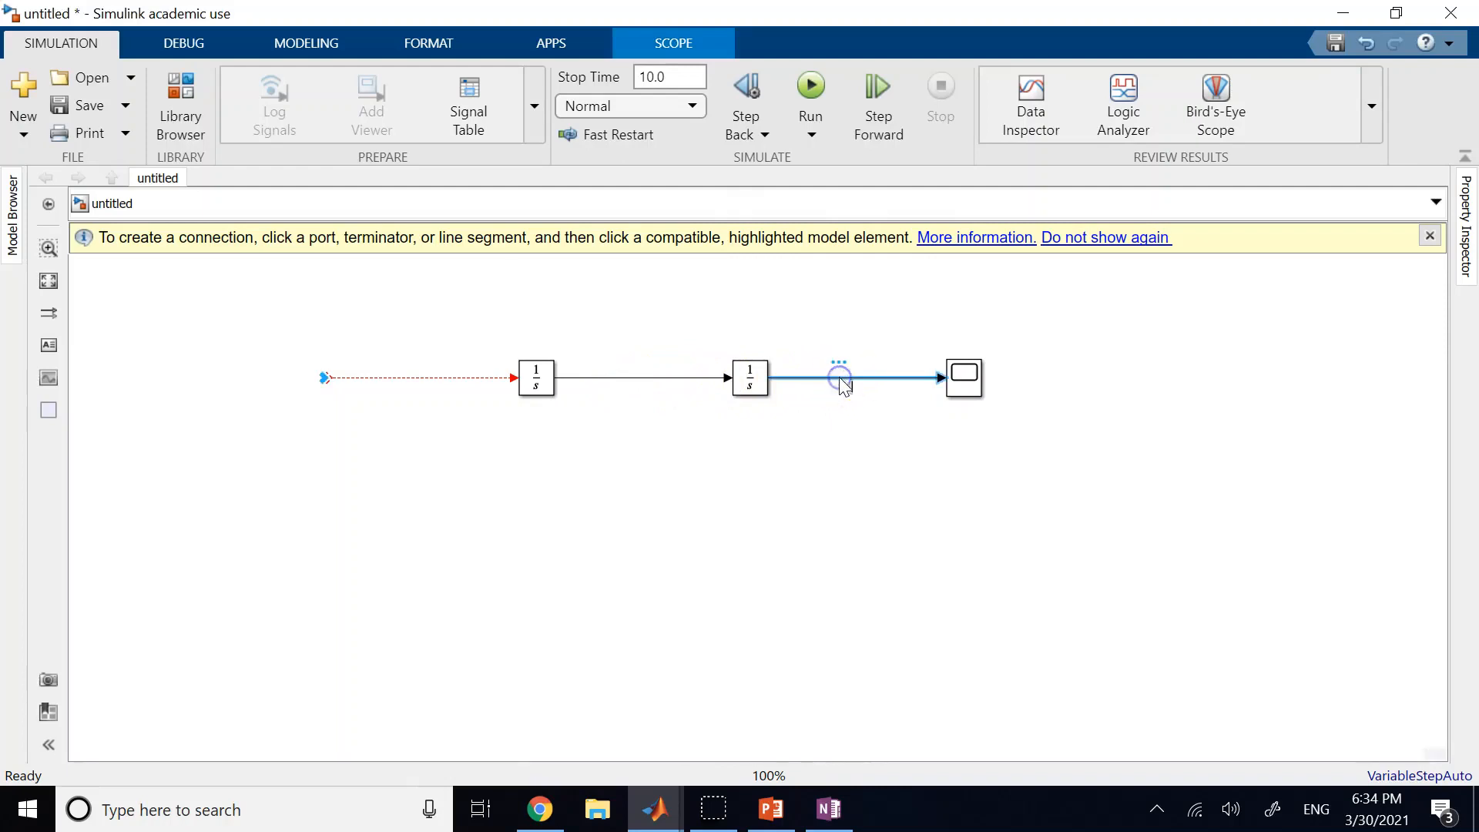
left_click(793, 521)
left_click(633, 379)
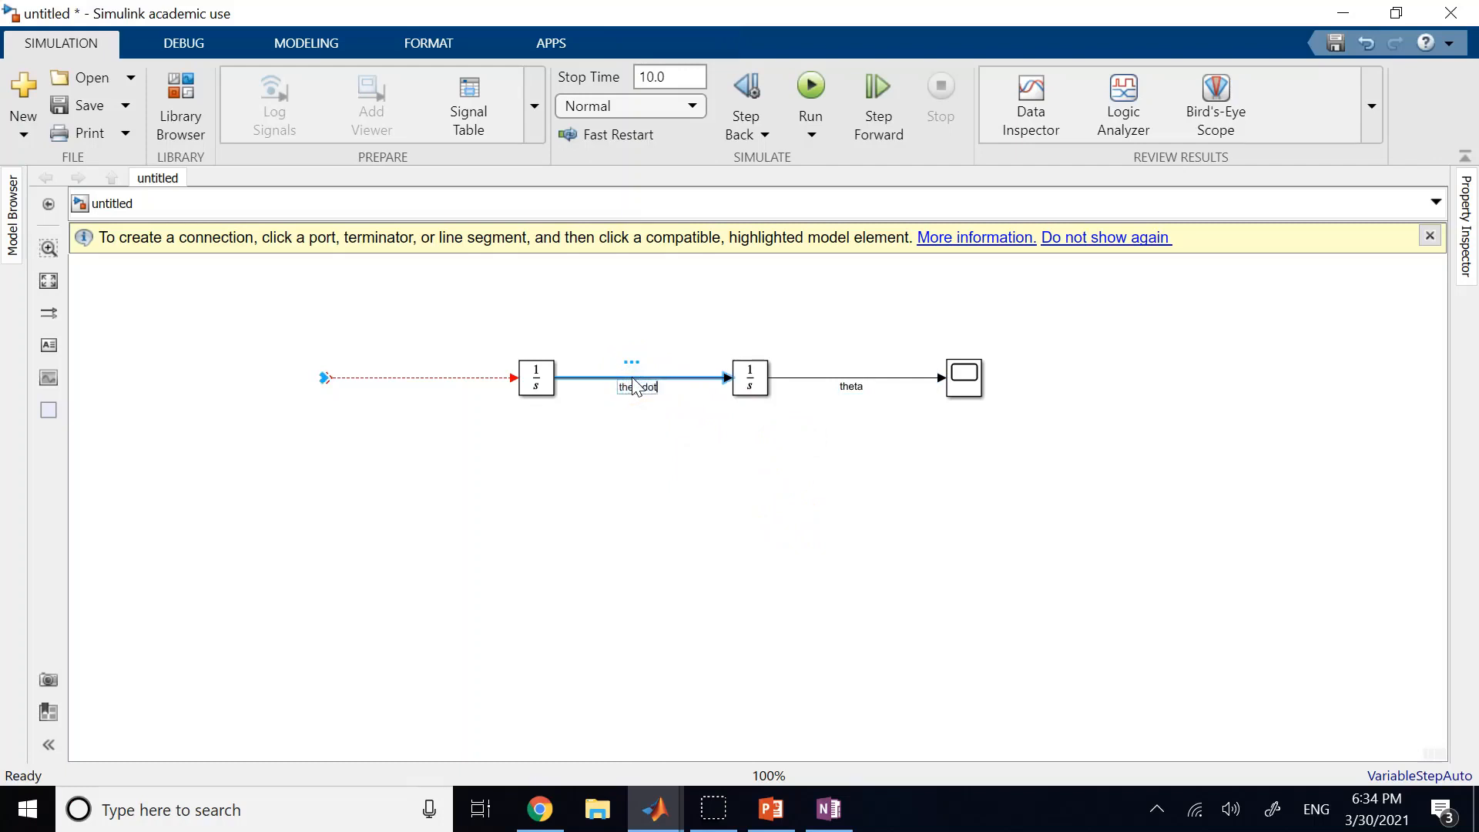
left_click(574, 510)
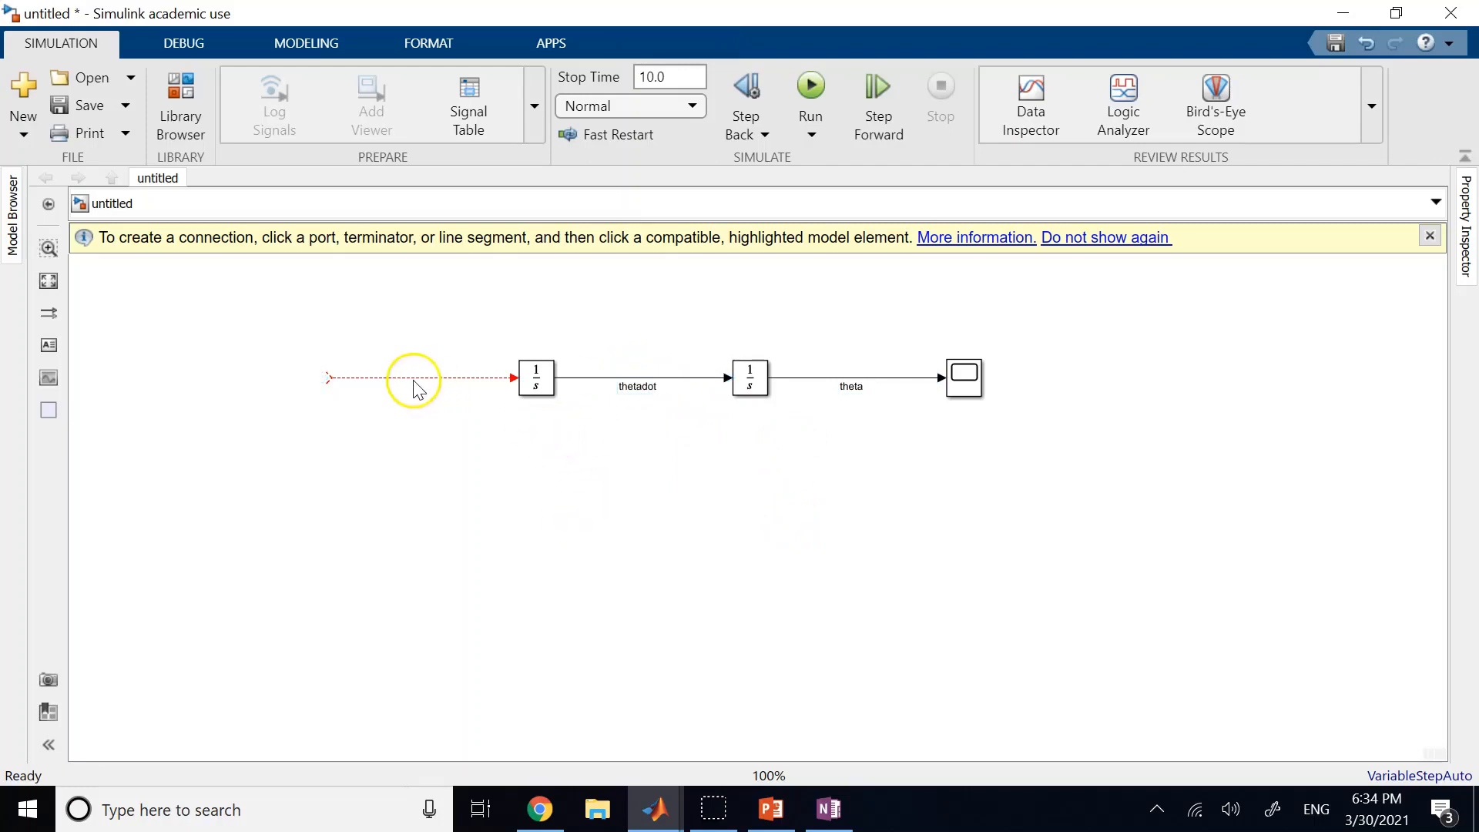
Step: Label the open signal line entering the first Integrator theta2dot
left_click(413, 379)
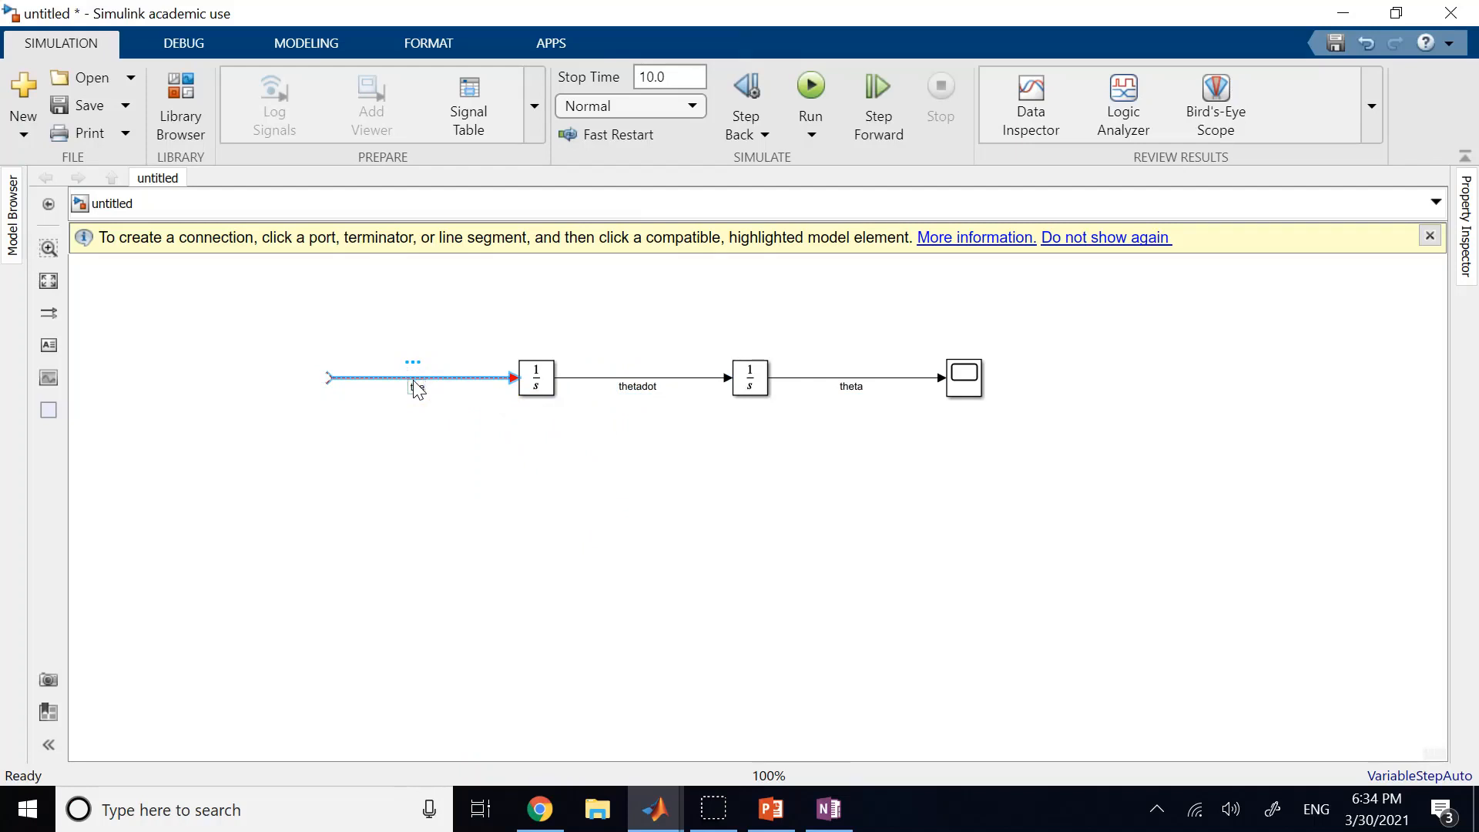
left_click(523, 653)
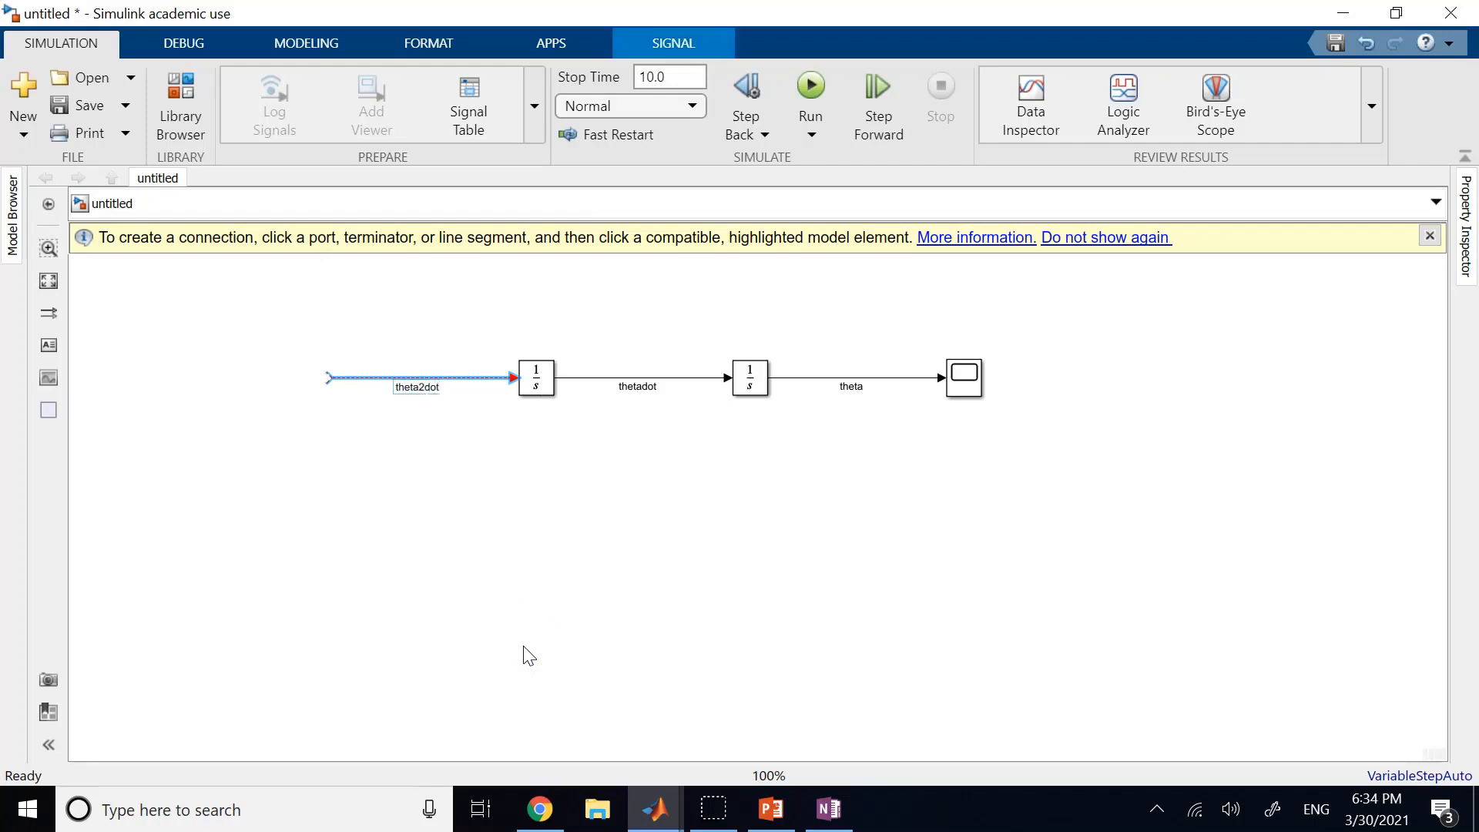
left_click(530, 638)
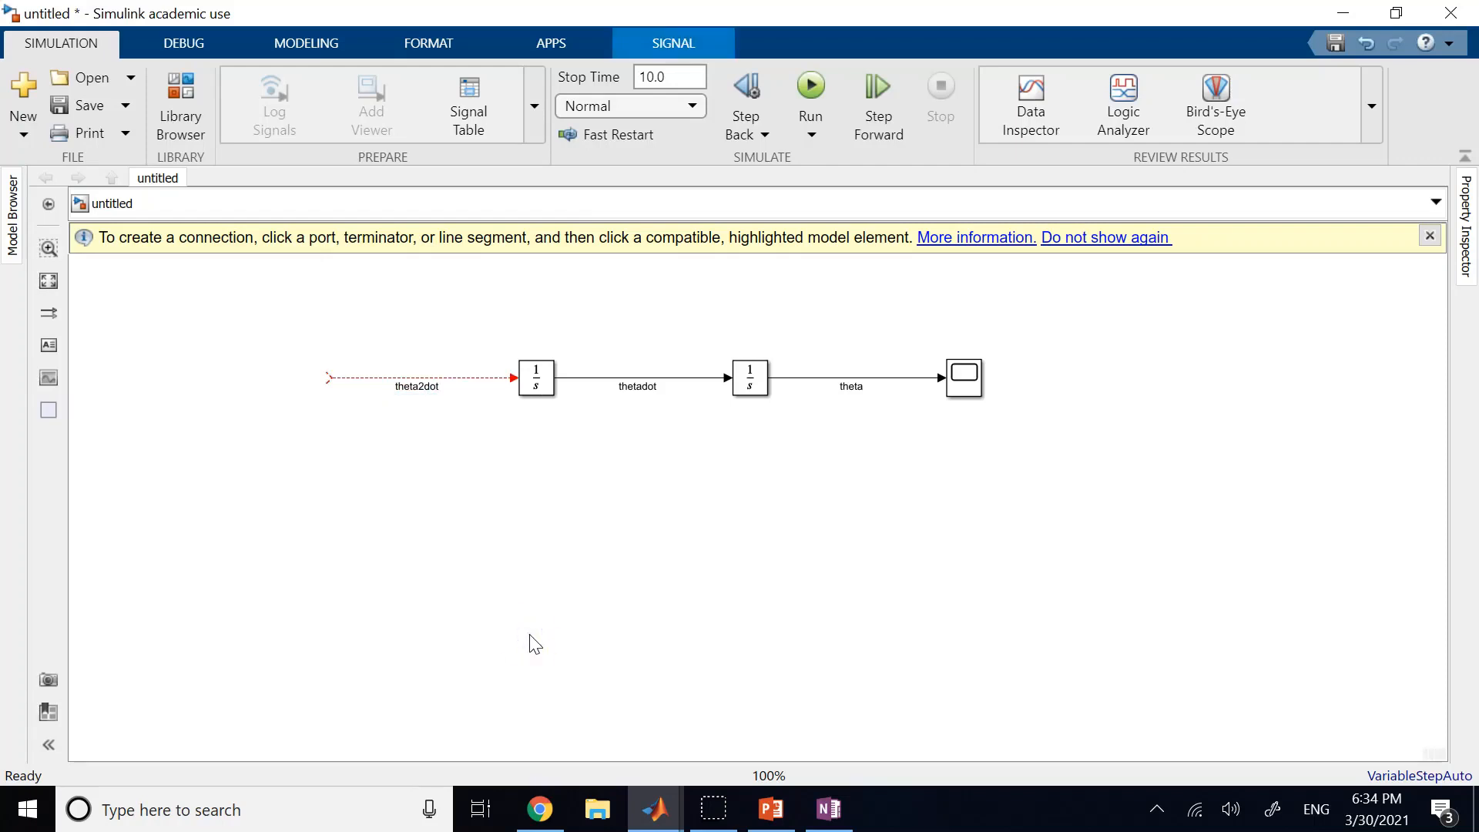
left_click(330, 375)
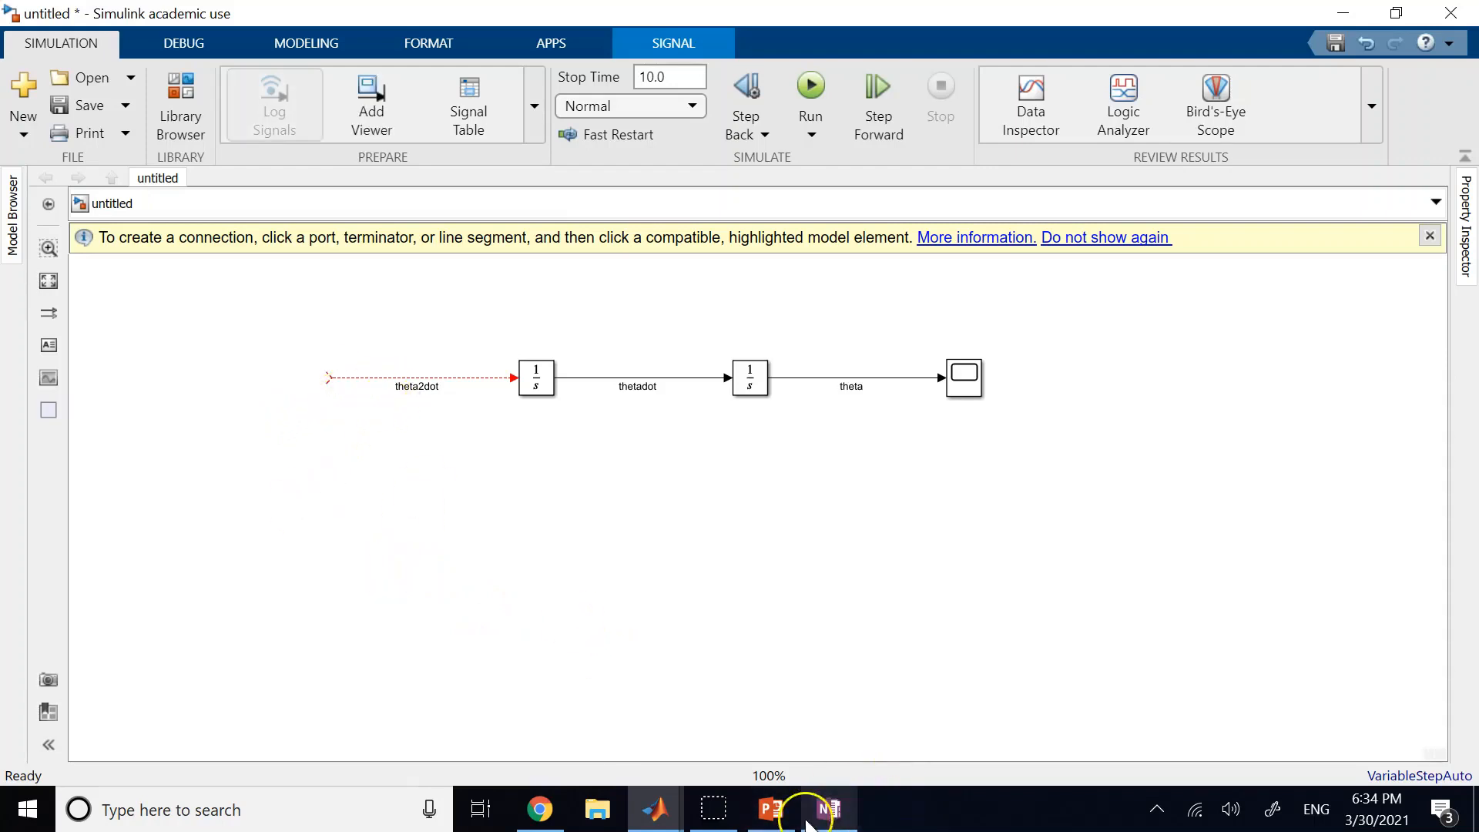
Step: Switch to OneNote to examine the -g/L and sin θ terms of the pendulum equation, and return to the Simulink model
left_click(829, 809)
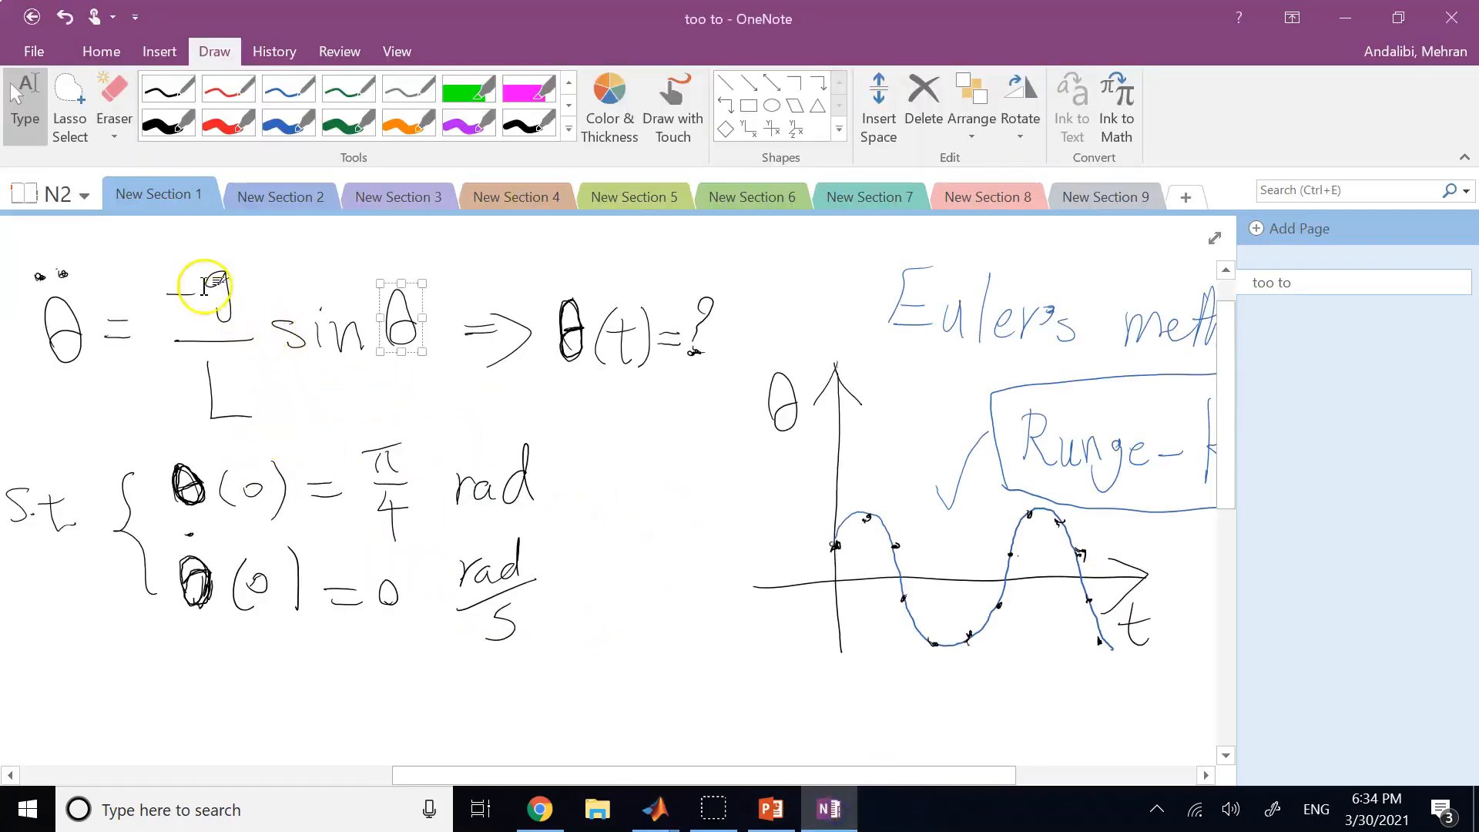
left_click_drag(162, 266, 274, 423)
left_click(380, 778)
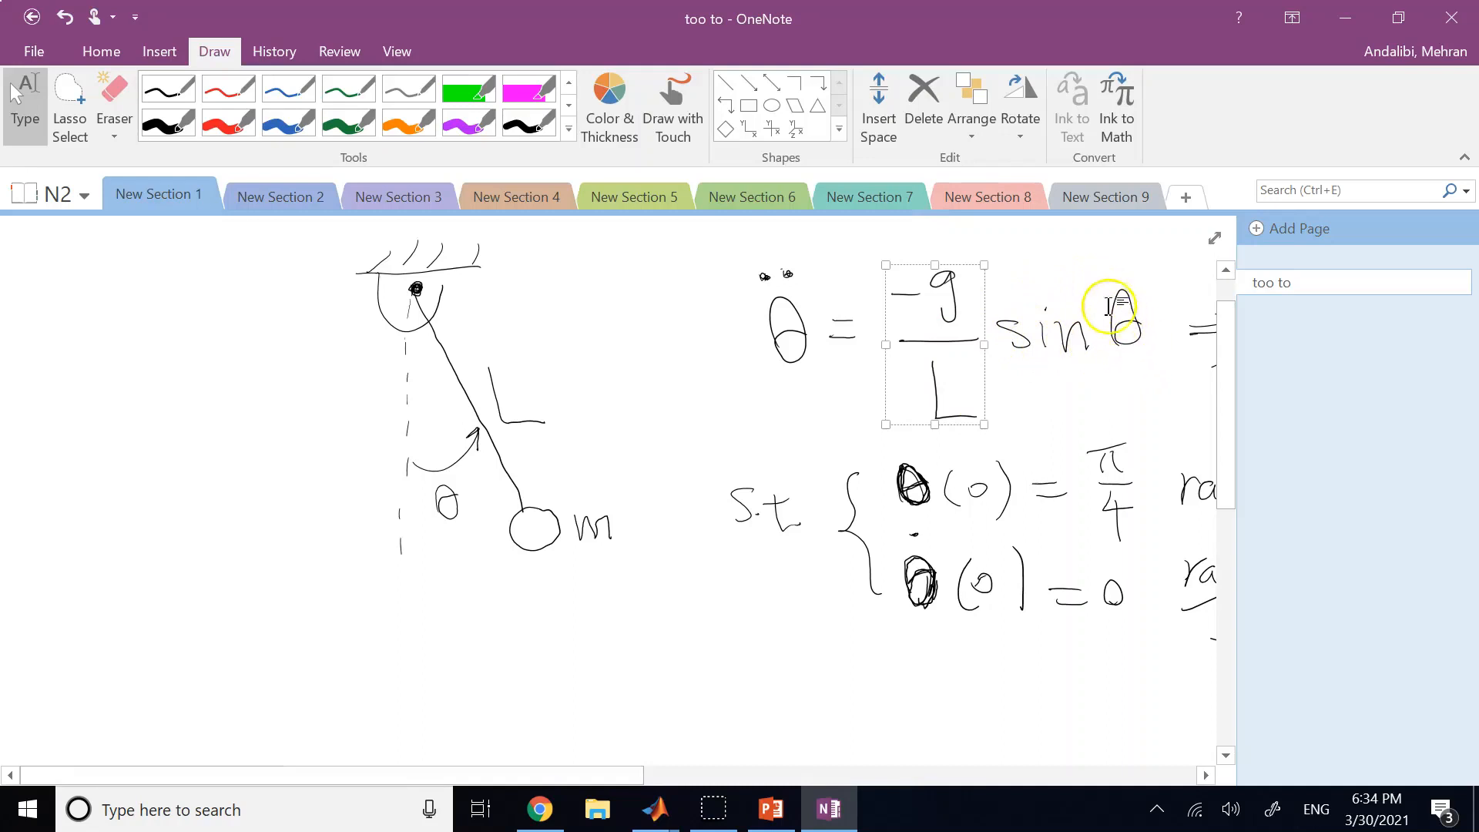
left_click(1158, 363)
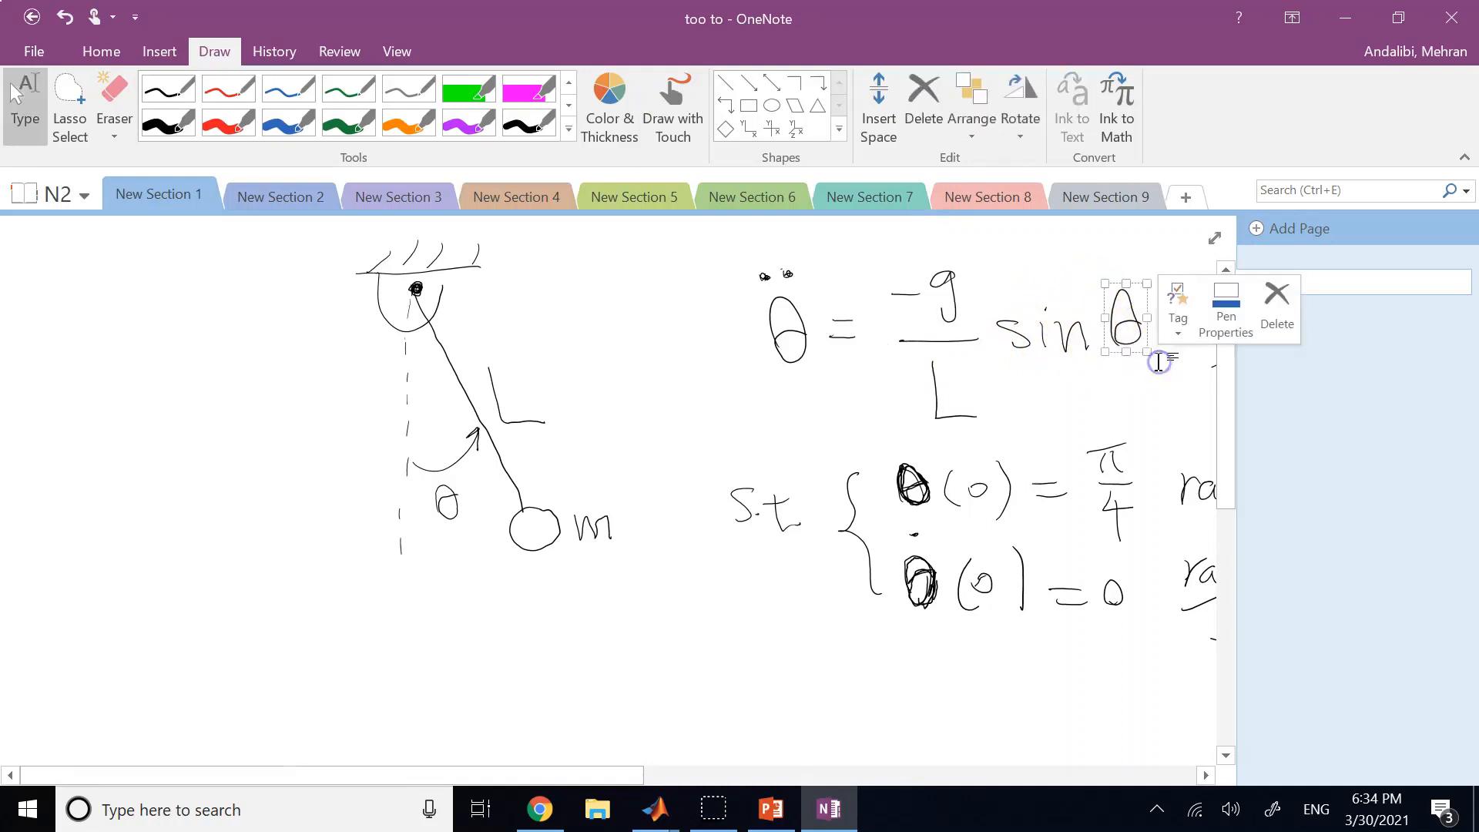
left_click(1142, 390)
left_click_drag(999, 300, 1096, 373)
left_click(877, 341)
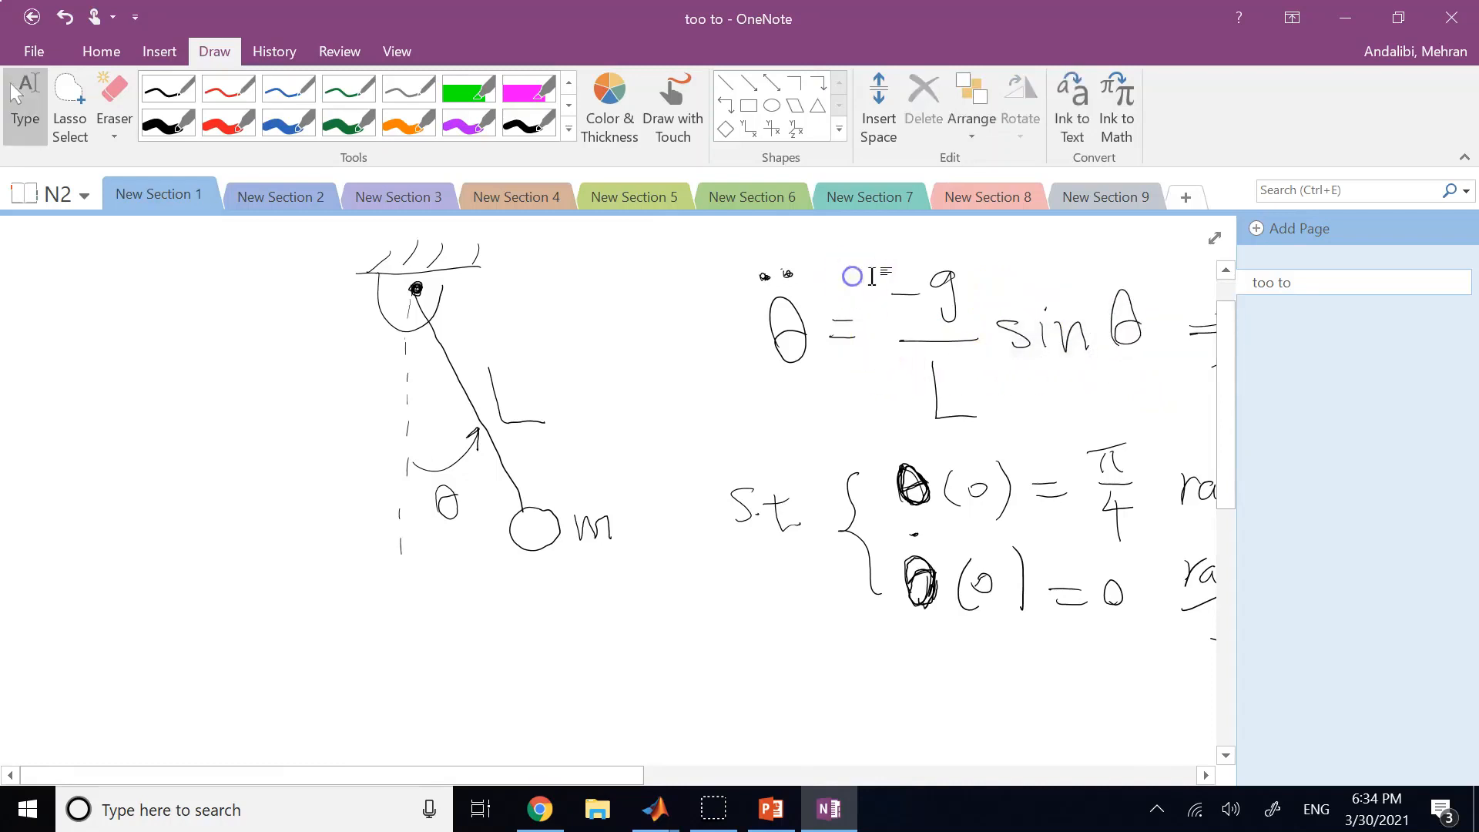
left_click_drag(863, 260, 985, 427)
left_click(659, 809)
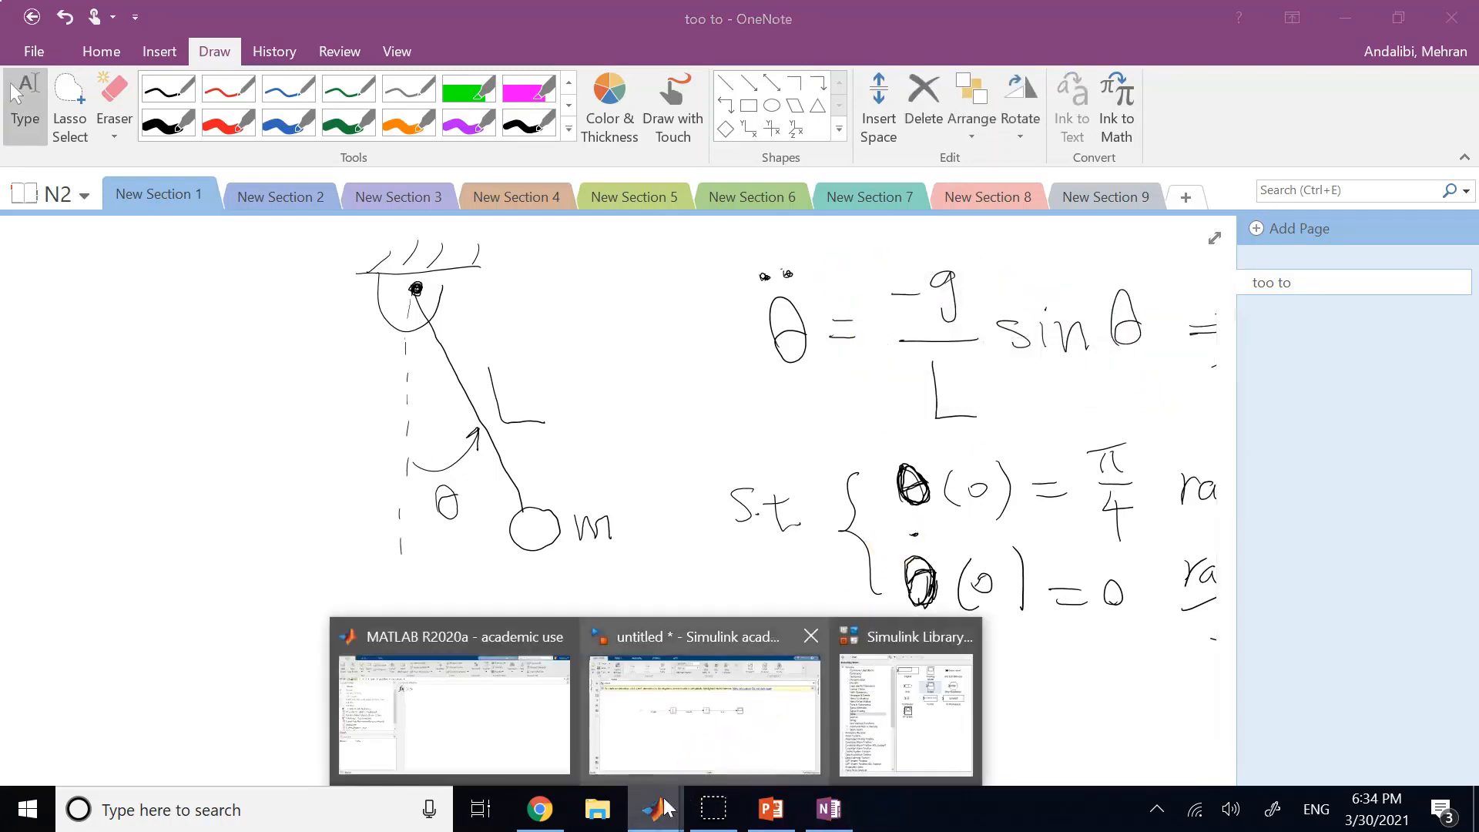
left_click(728, 736)
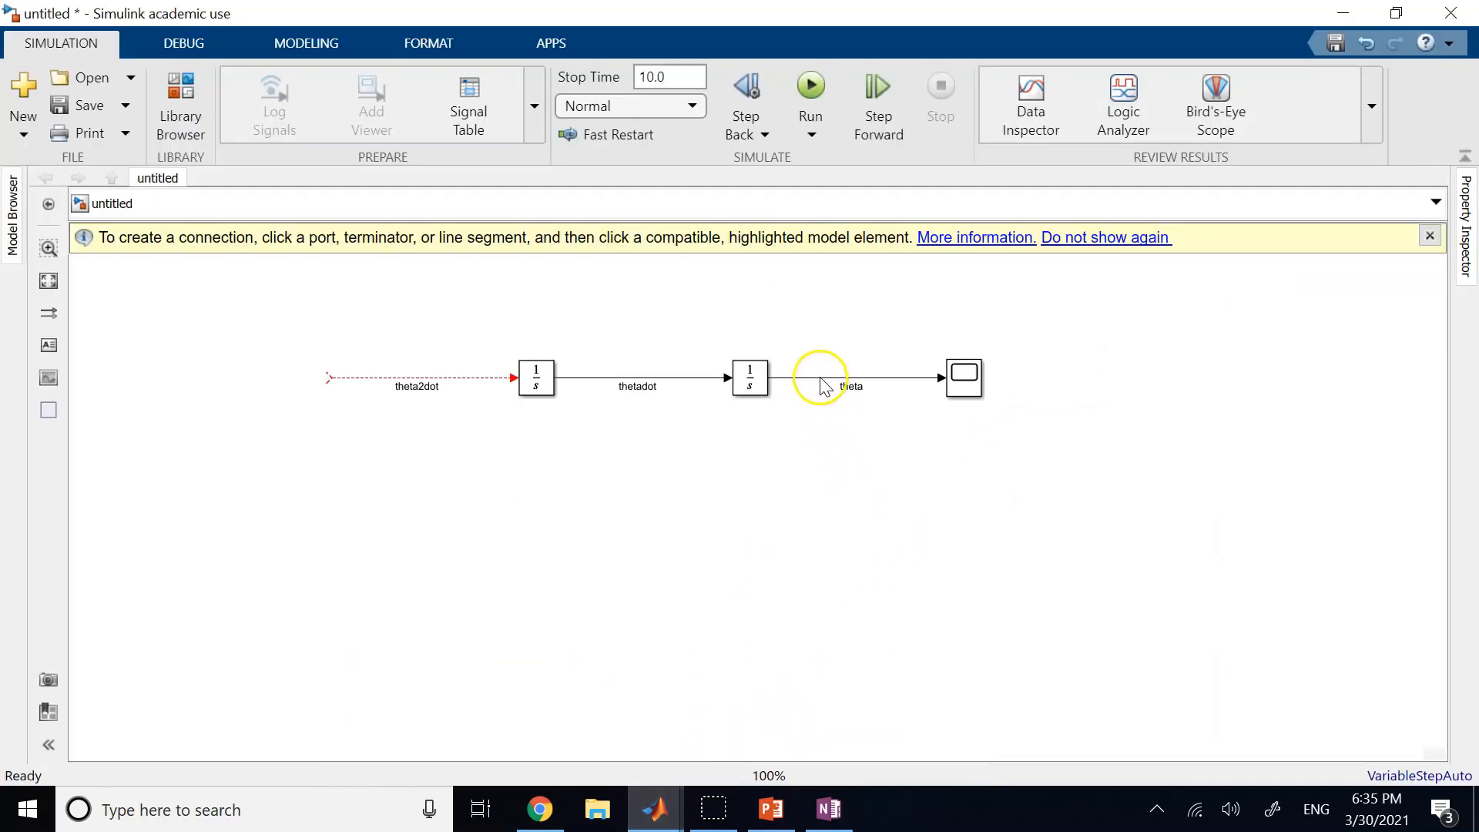
Step: Dismiss the connection hint and add a Trigonometric Function block from the Math Operations library below the second Integrator
left_click(1430, 236)
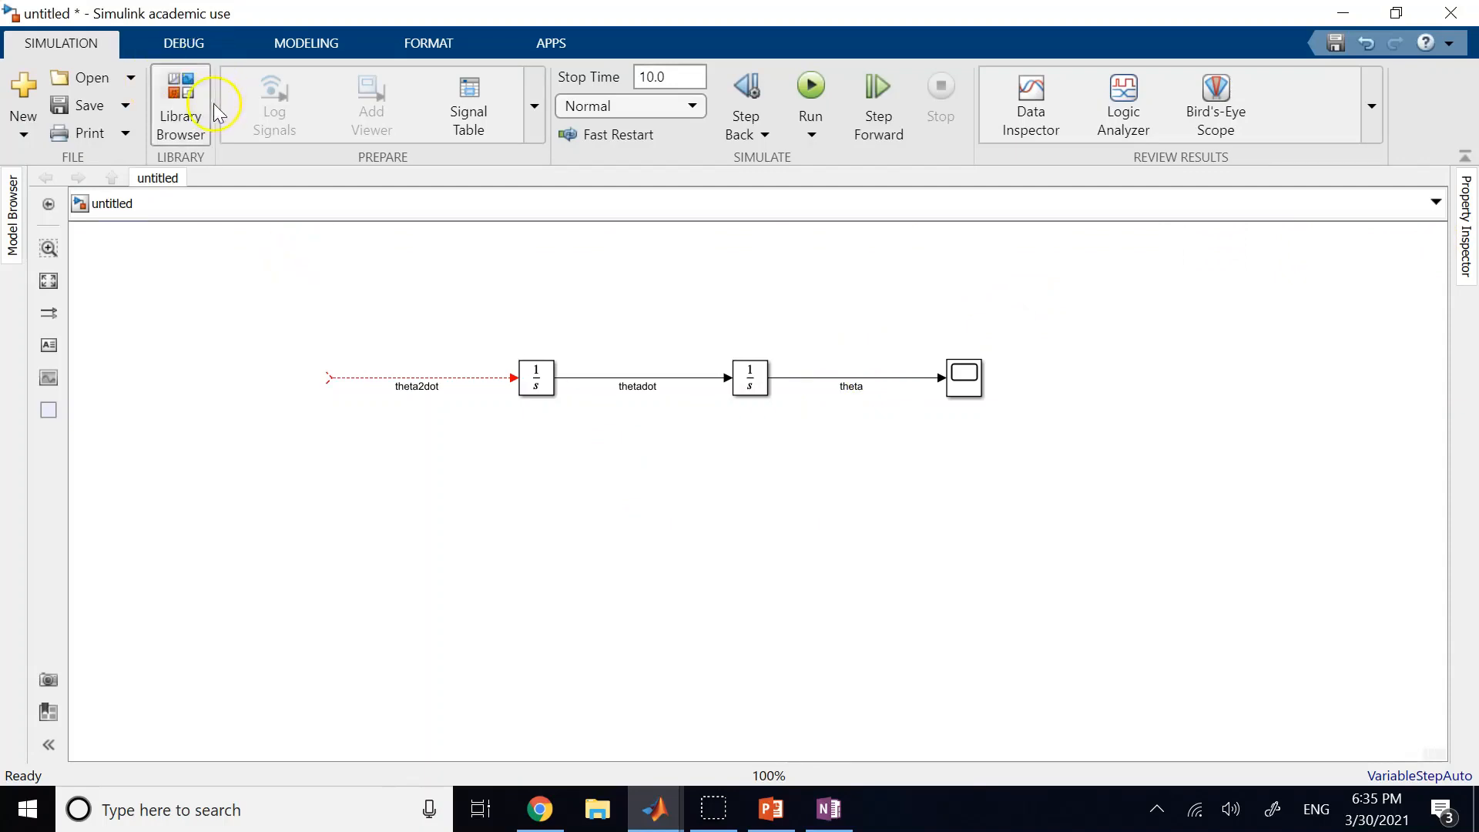
left_click(182, 104)
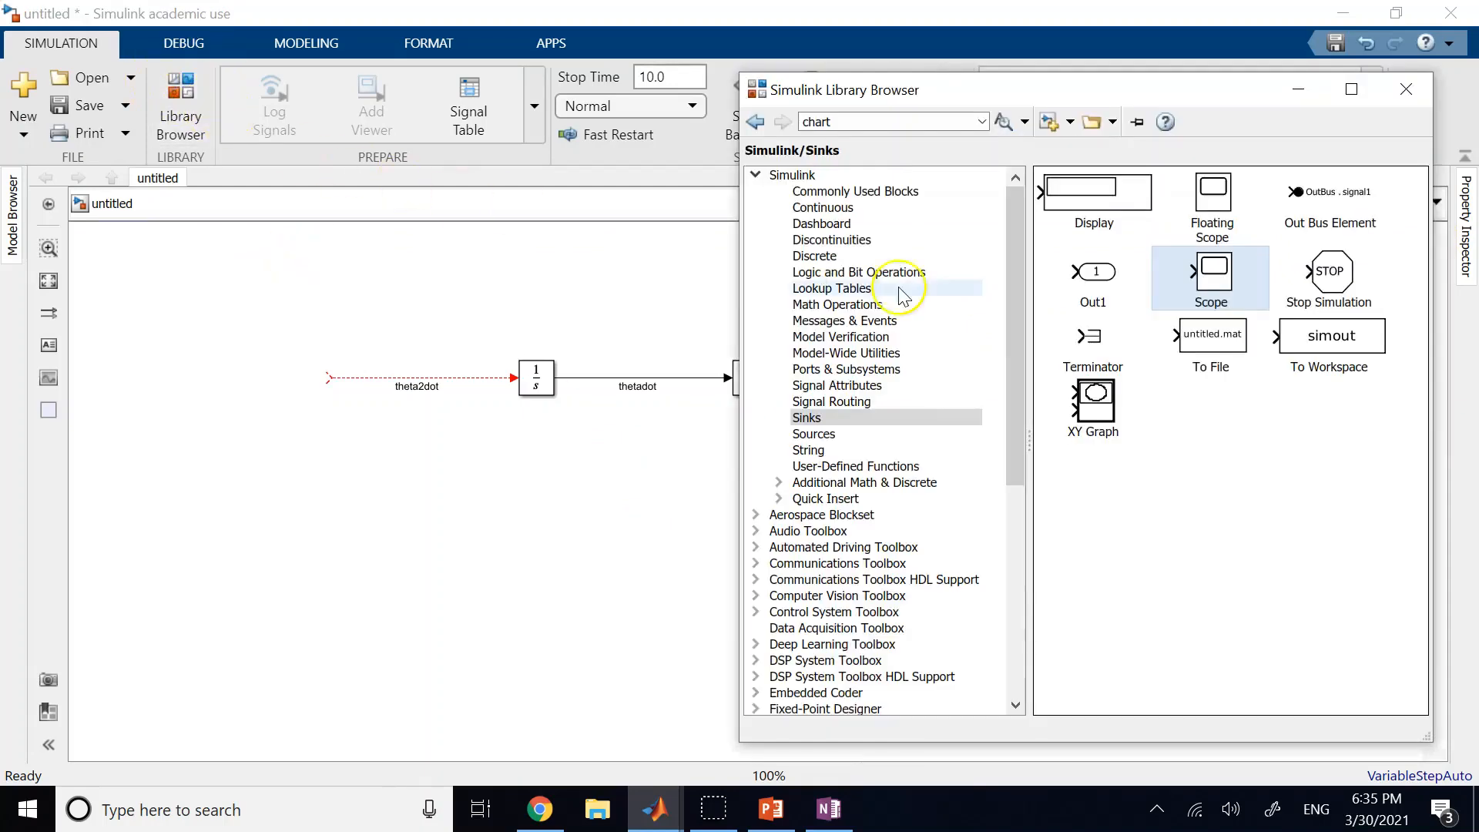
left_click(852, 306)
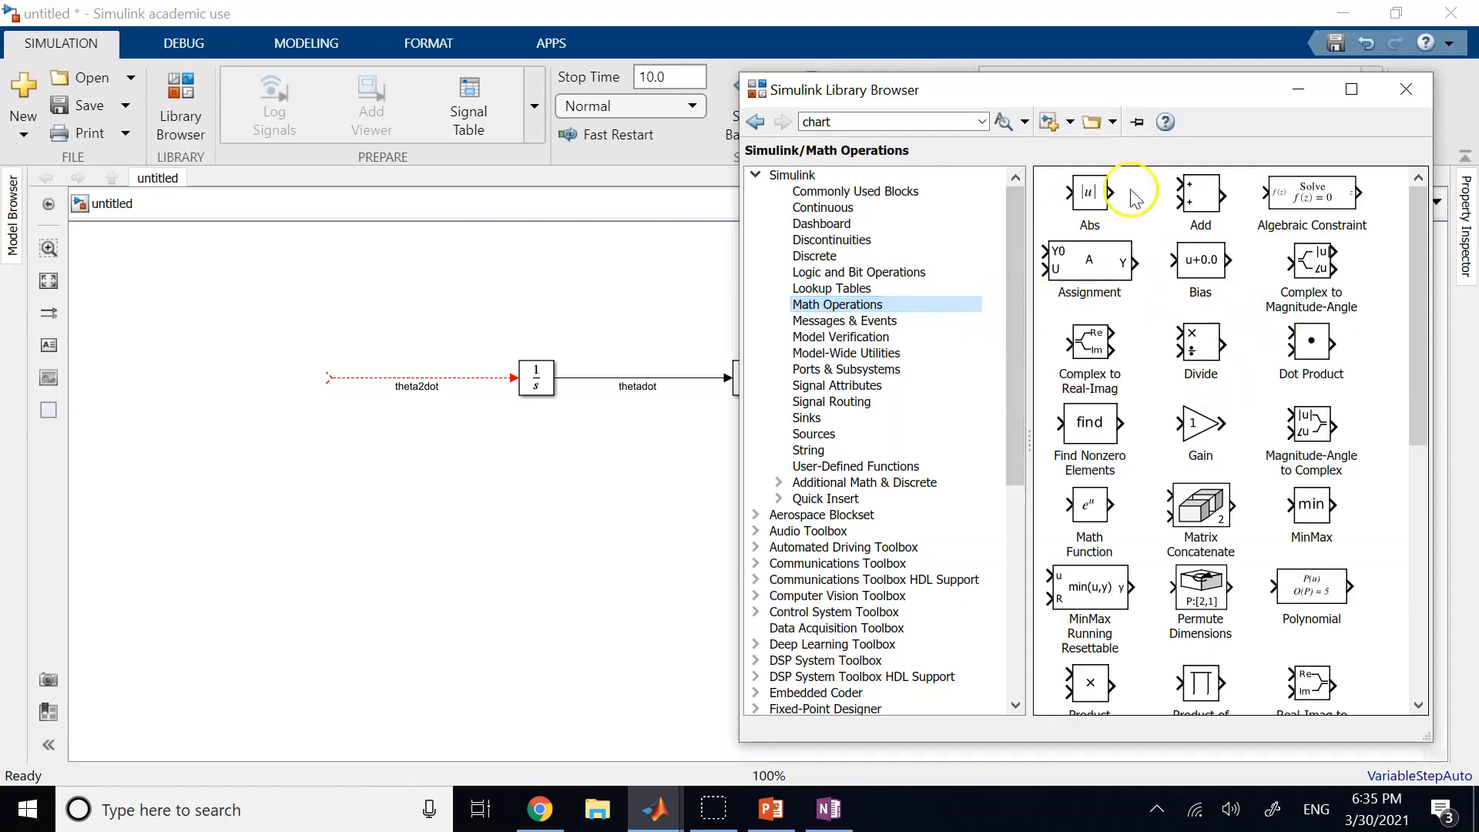
mouse_move(1199, 487)
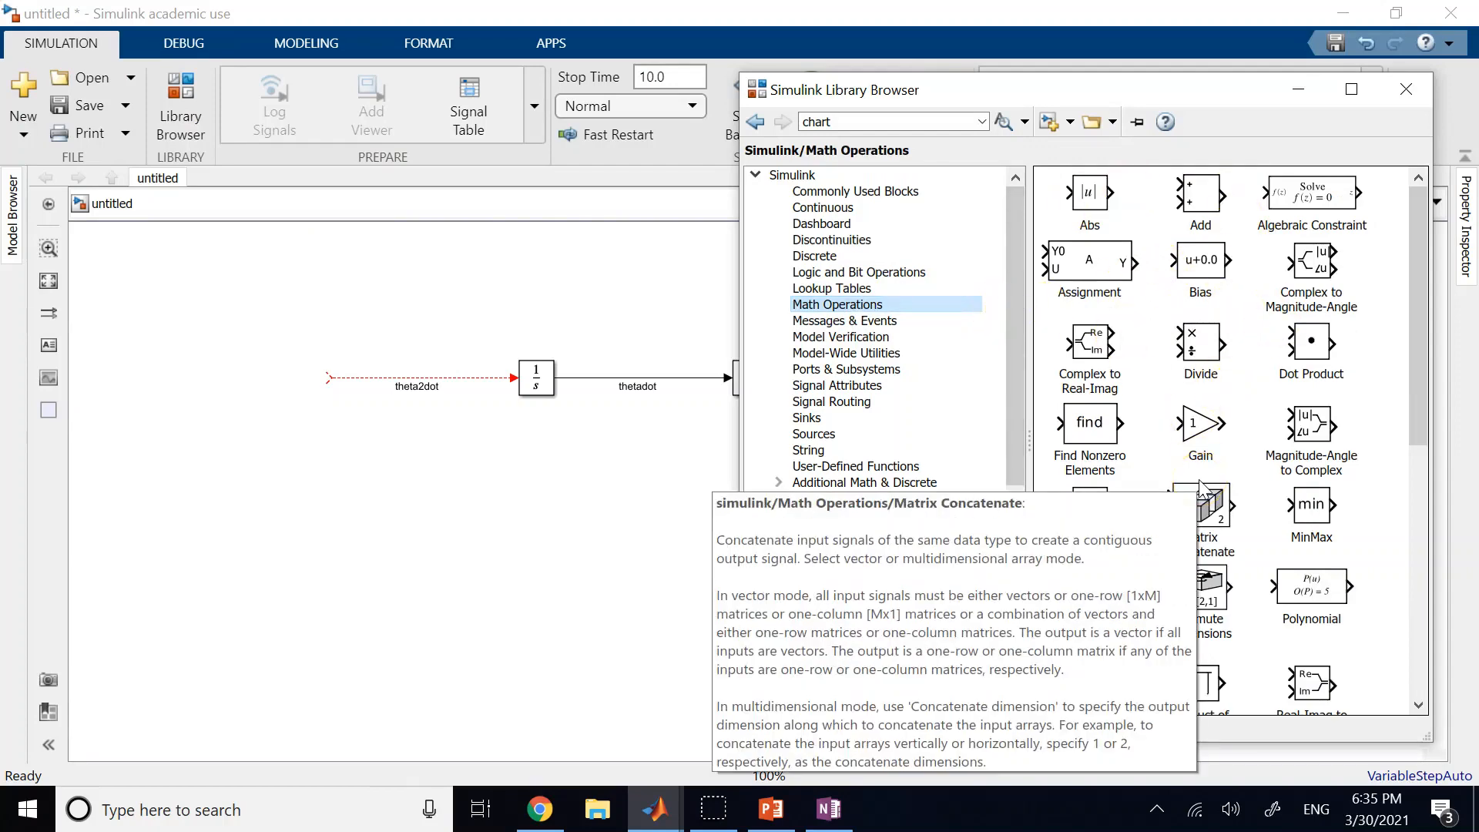
left_click_drag(1419, 374, 1421, 620)
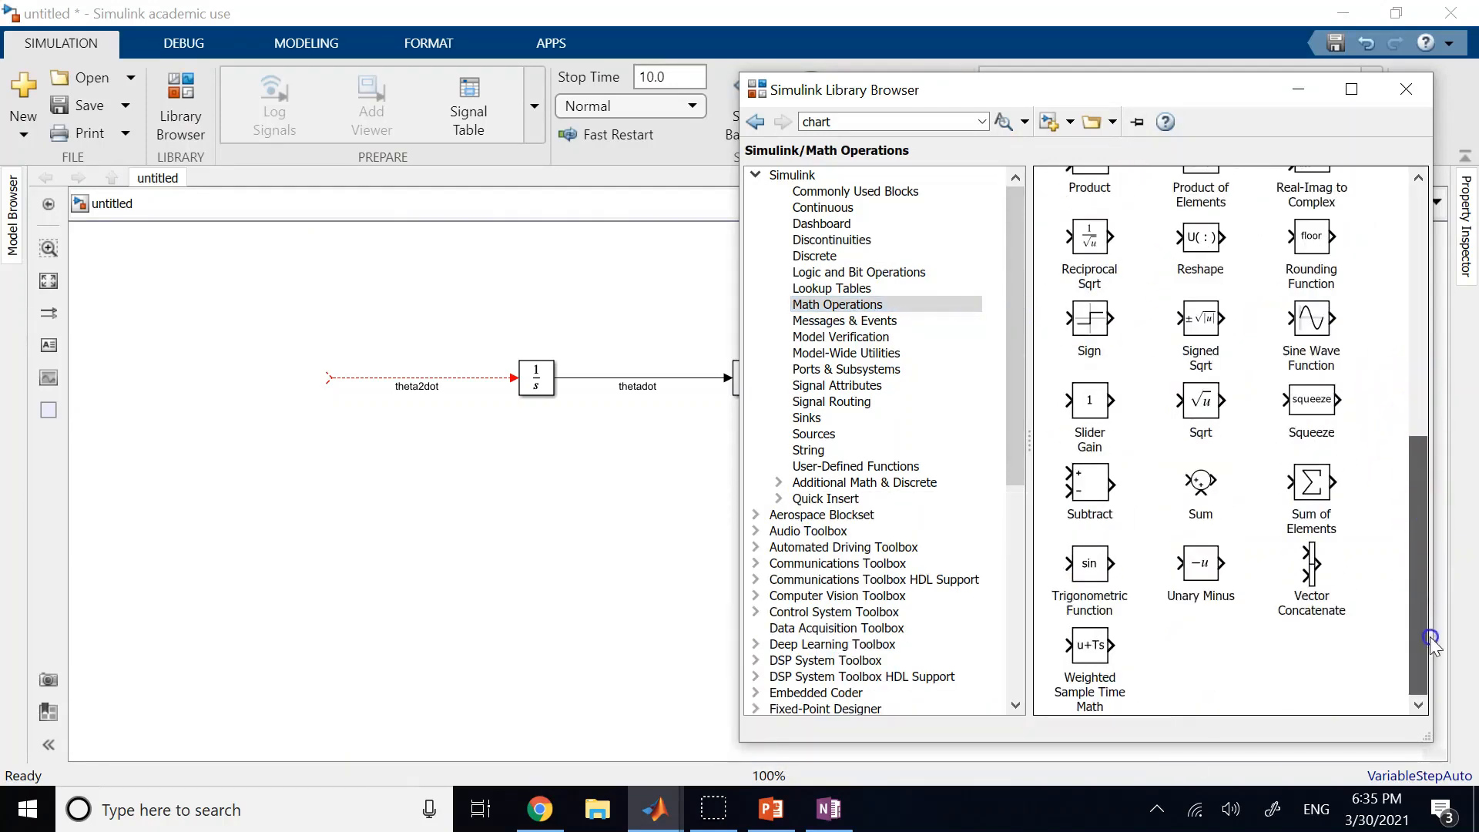
mouse_move(1089, 571)
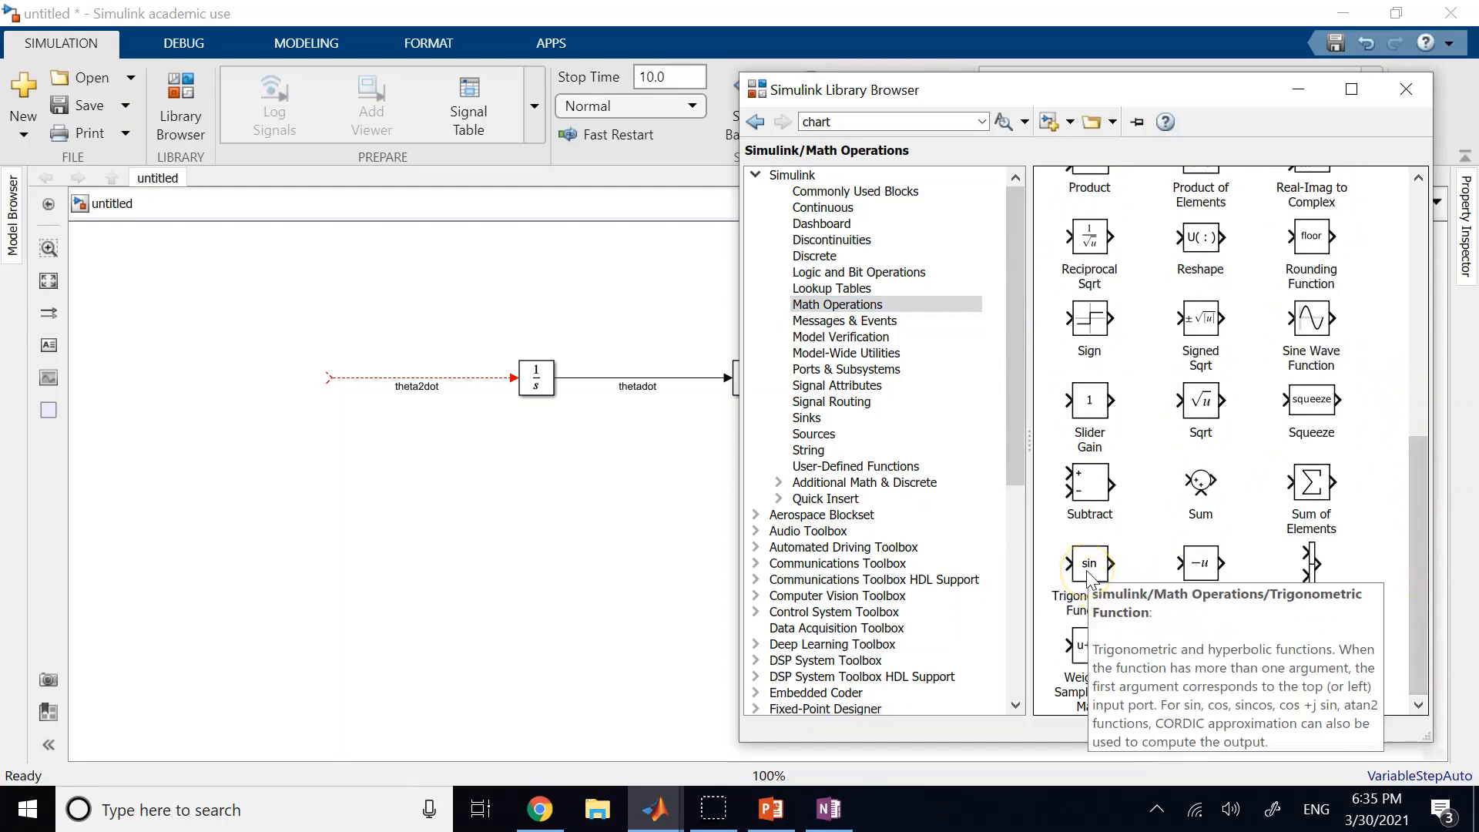
left_click_drag(1089, 572, 762, 521)
left_click(751, 503)
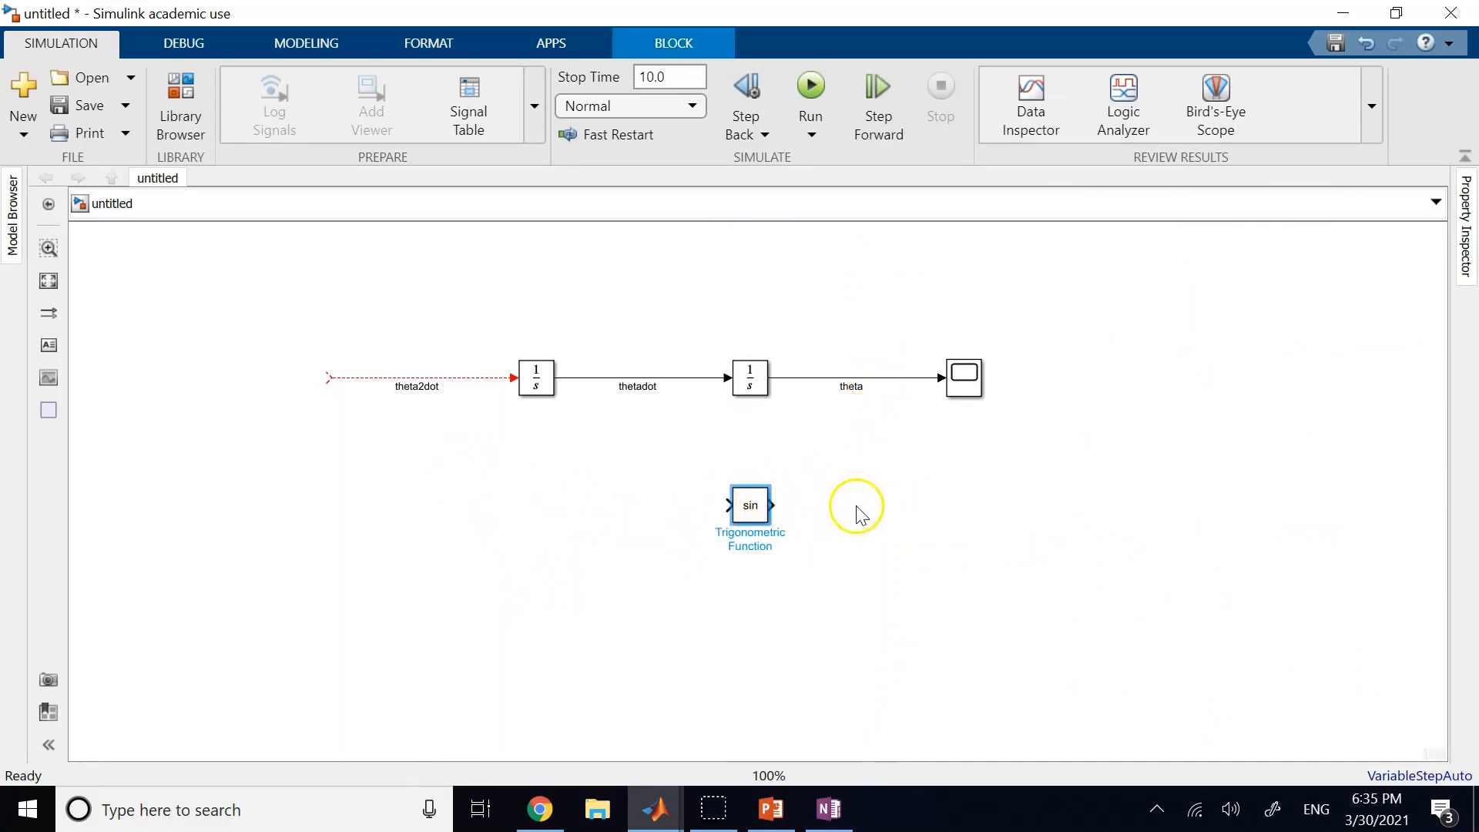
Step: Try to branch the theta line into the unflipped sin block and route its output back leftward, and undo the connections
left_click_drag(719, 509, 801, 497)
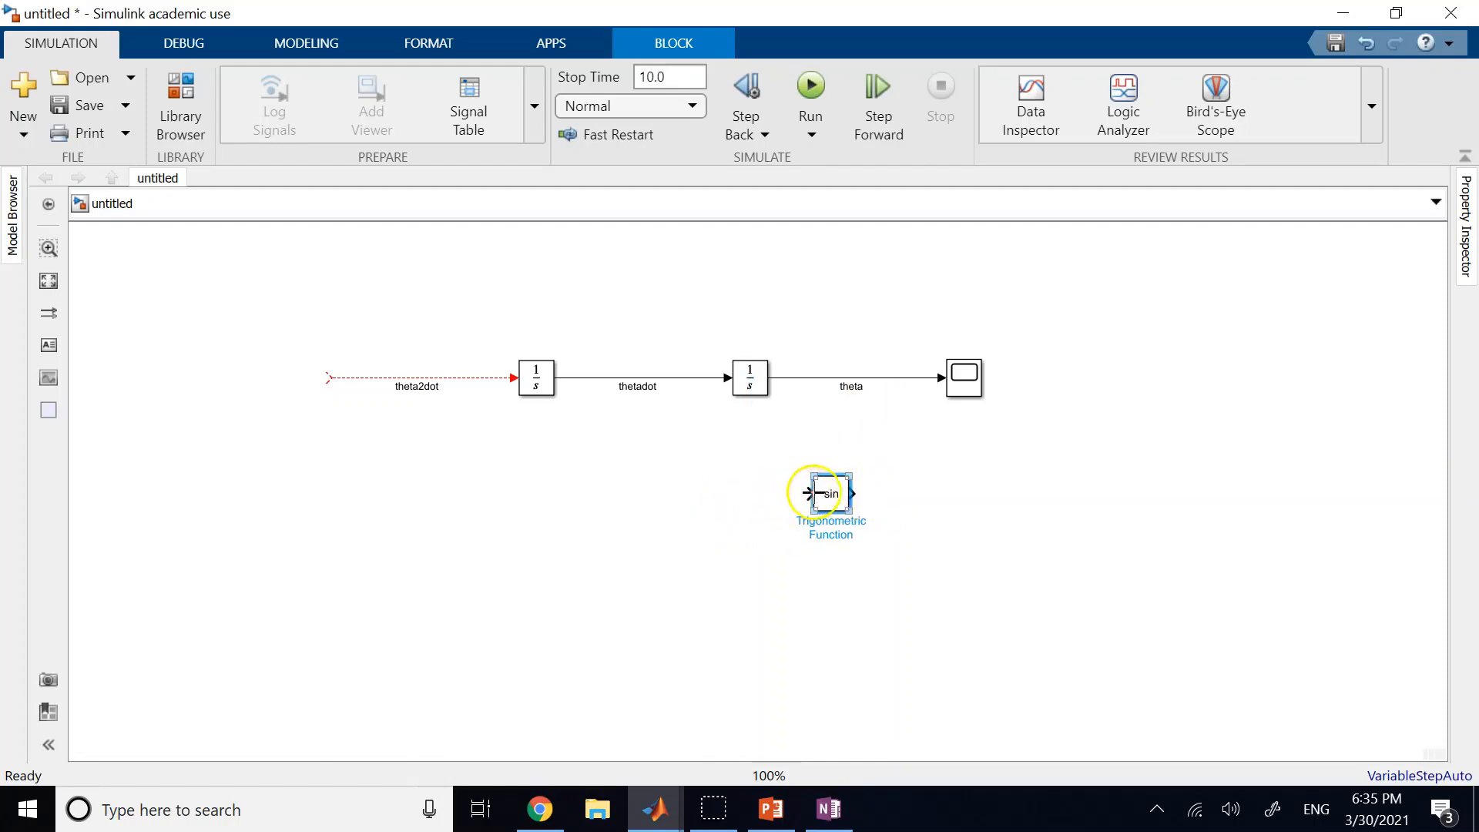
mouse_move(832, 495)
left_mouse_down()
mouse_move(877, 497)
mouse_move(806, 441)
left_mouse_up()
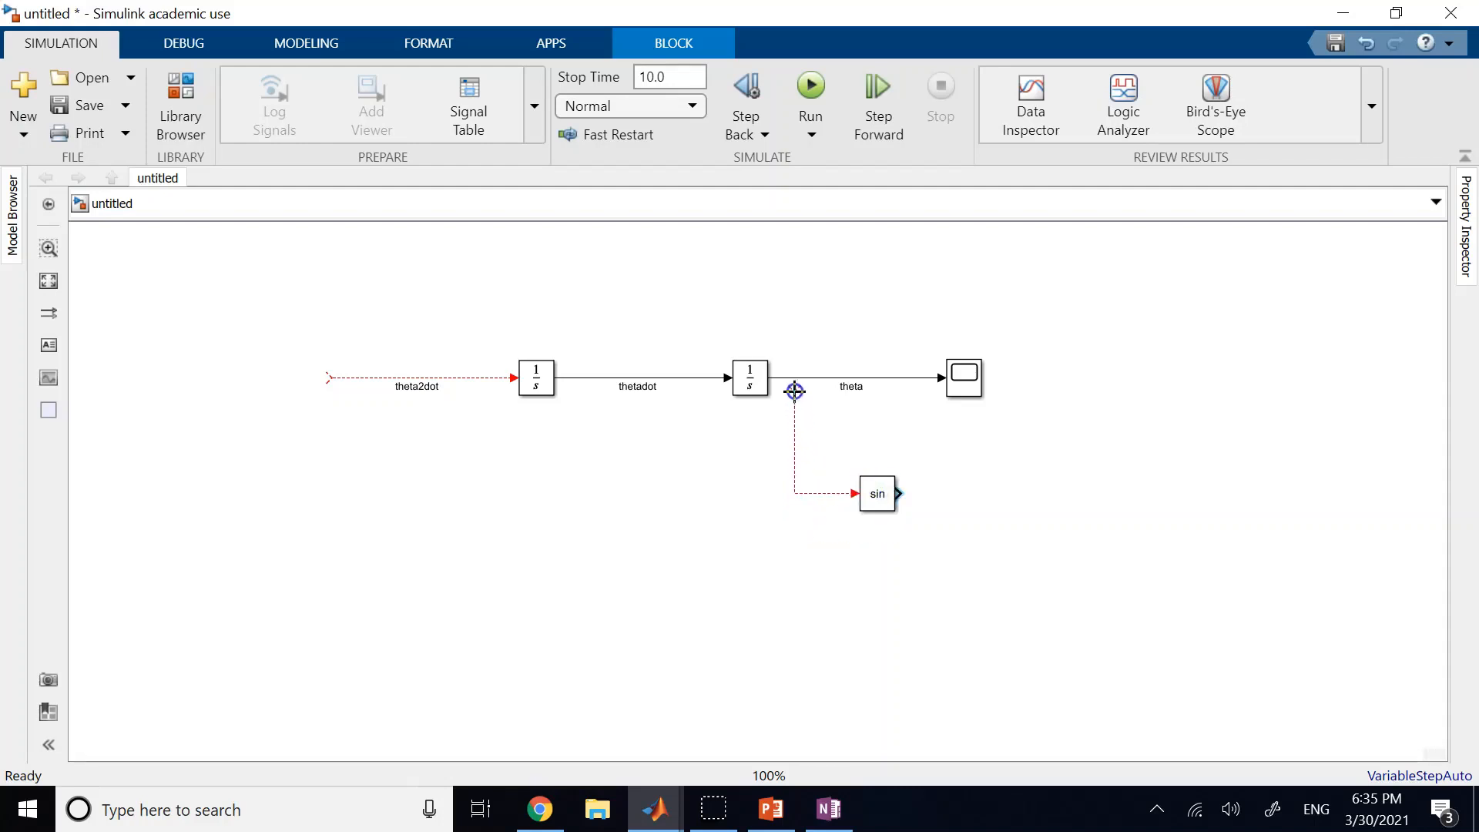
left_click_drag(795, 391, 793, 378)
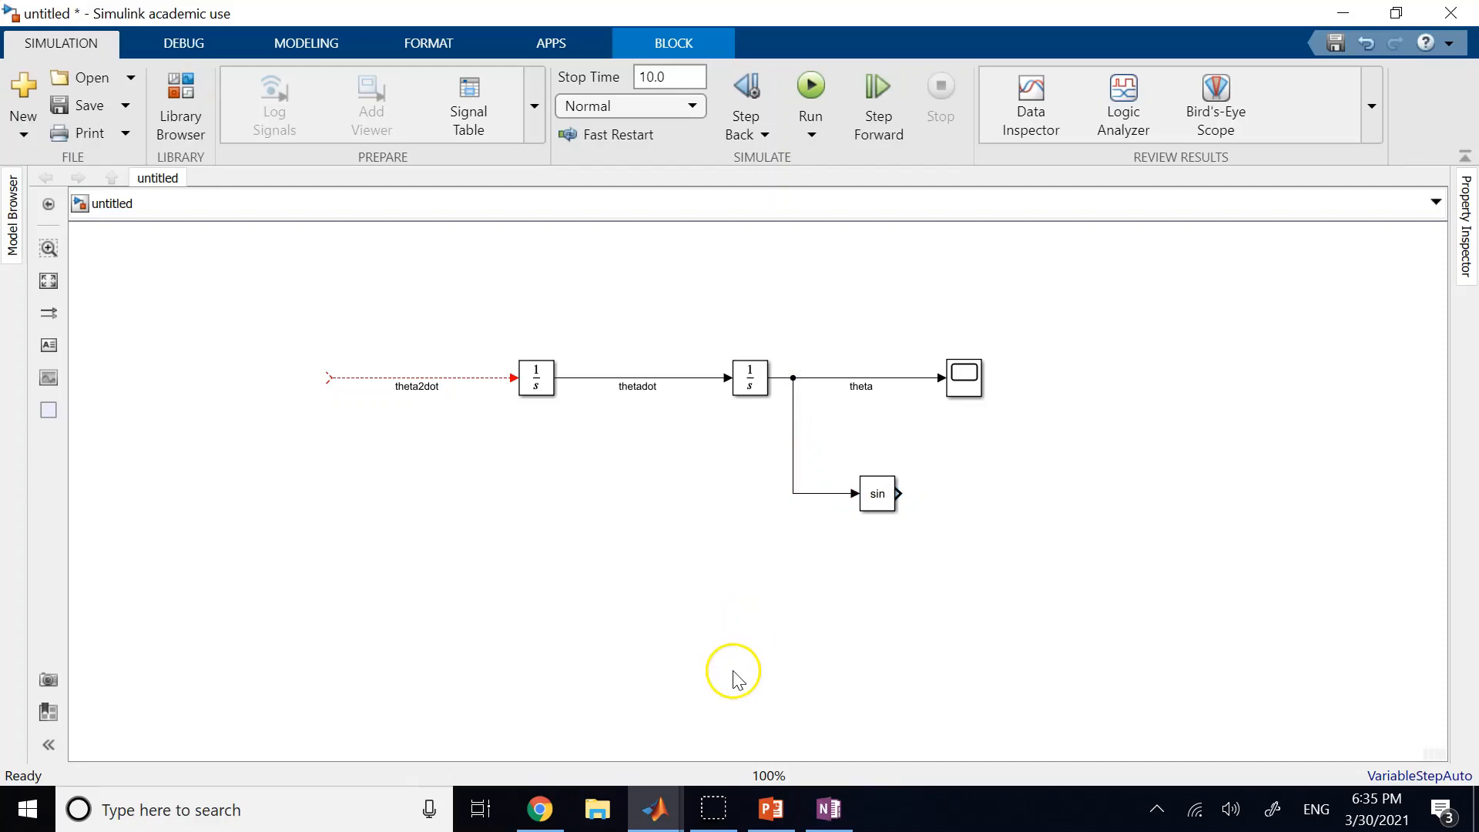
mouse_move(900, 493)
left_mouse_down()
mouse_move(927, 554)
mouse_move(127, 551)
mouse_move(334, 406)
mouse_move(370, 511)
mouse_move(340, 386)
mouse_move(413, 475)
mouse_move(619, 571)
left_mouse_up()
key("ctrl+z")
key("ctrl+z")
Step: Place the sin block just below the theta line and turn it around so its input faces right and its output left
left_click_drag(876, 501, 813, 466)
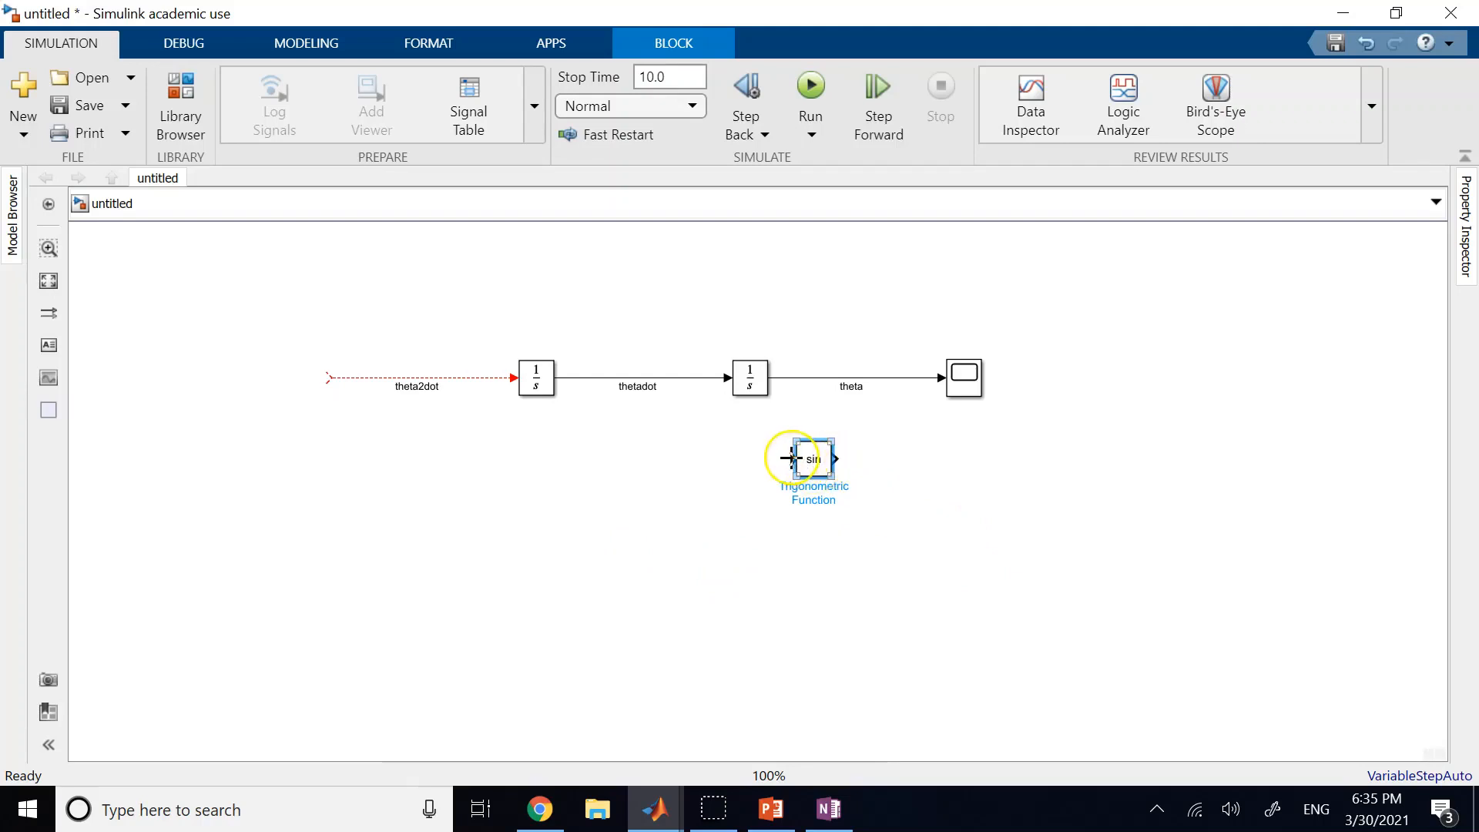
left_click_drag(835, 464, 836, 464)
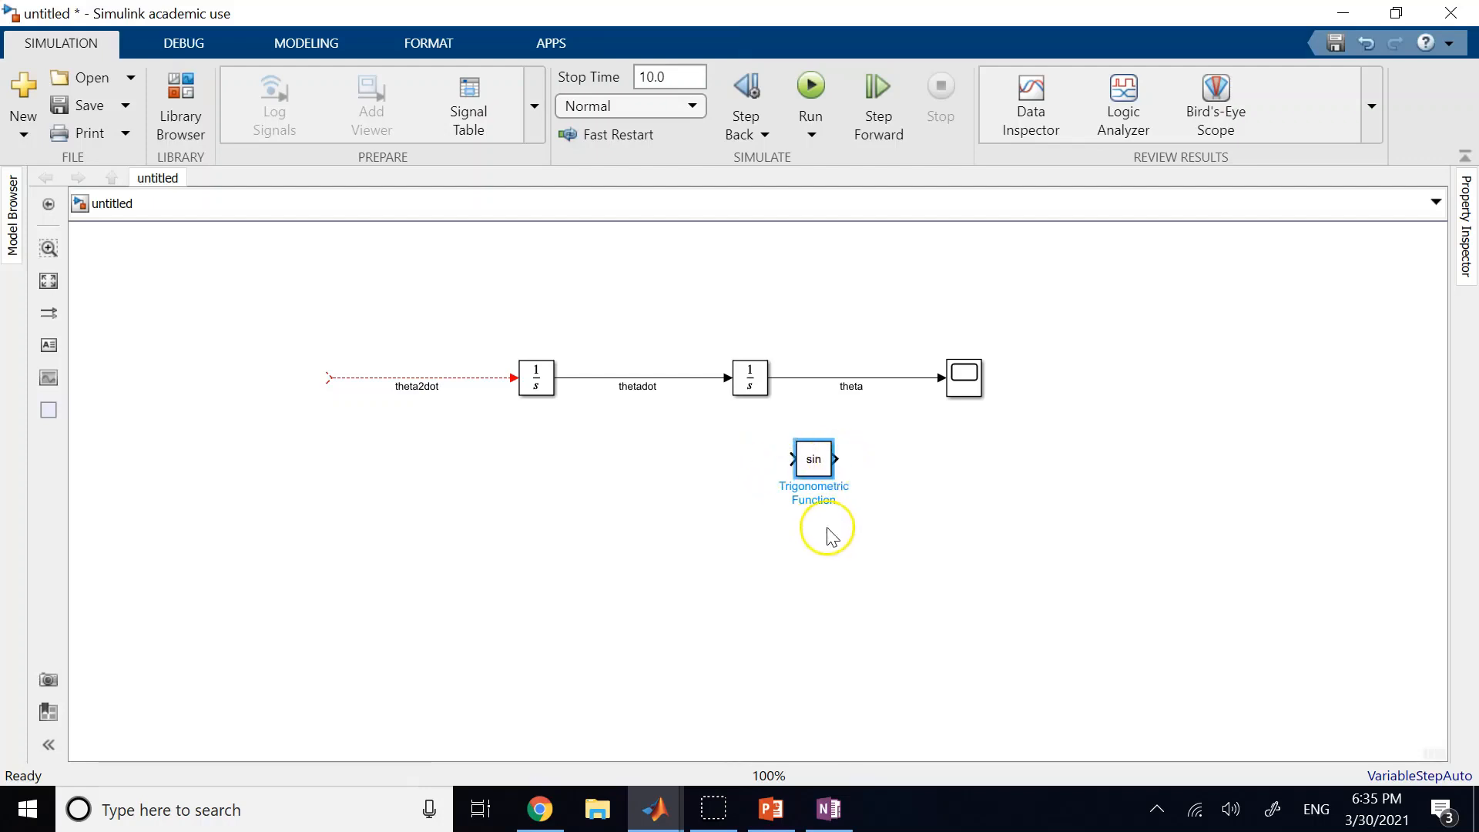
left_click(824, 461)
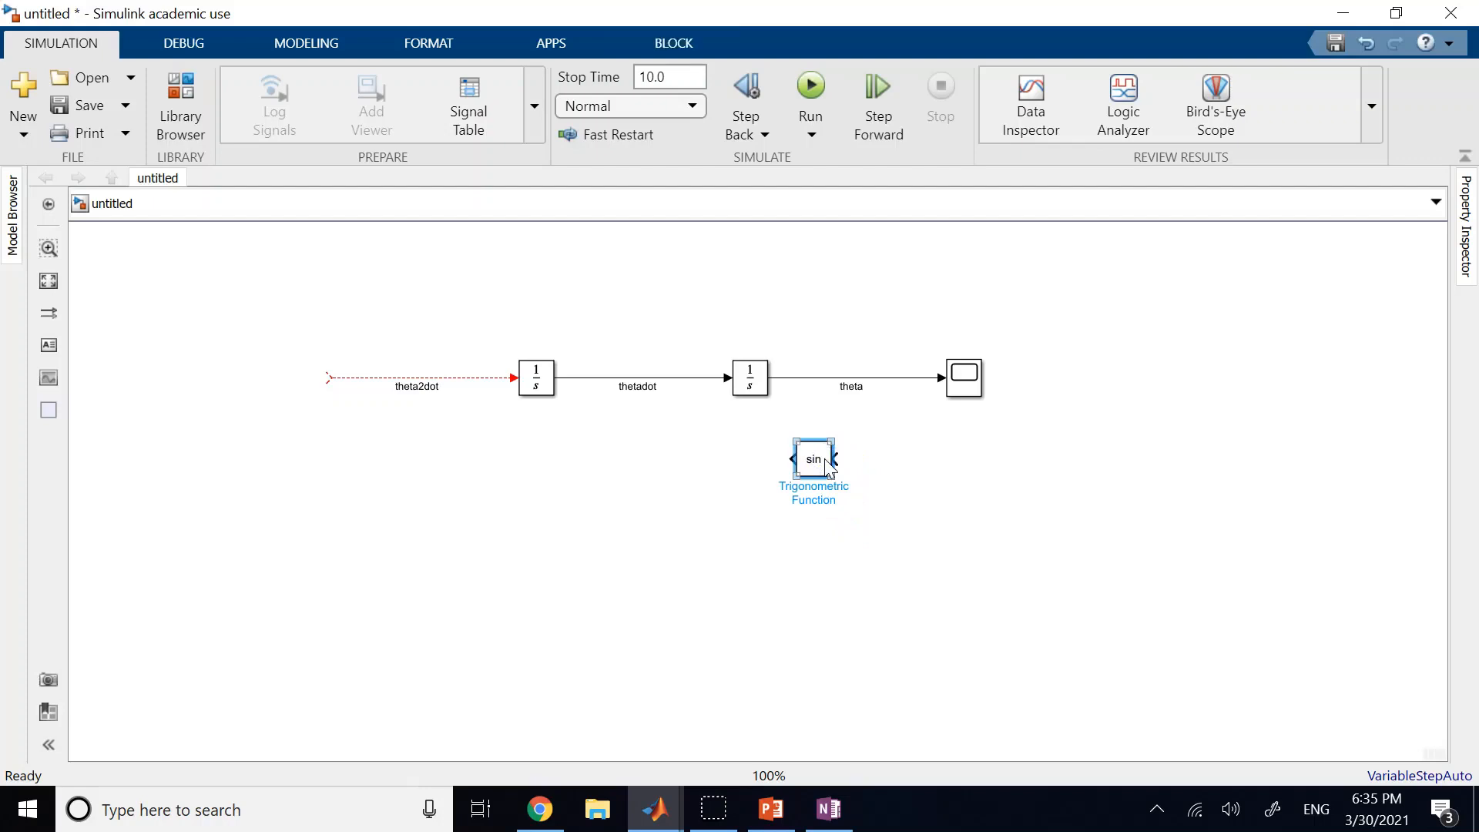
left_click(1145, 630)
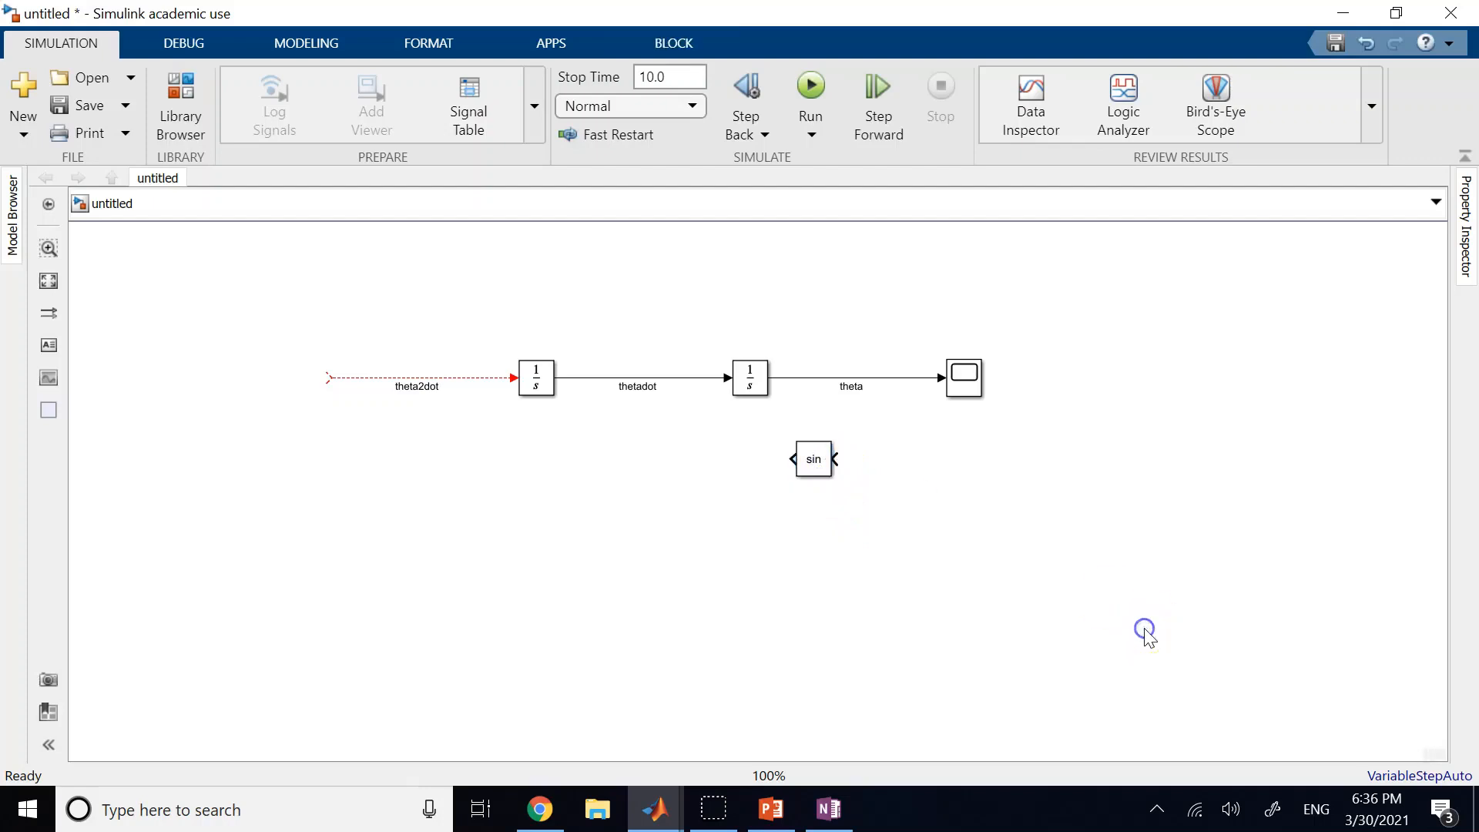
Step: Rotate the sin block through one full turn in 90-degree increments, ending with its input facing right
left_click(817, 466)
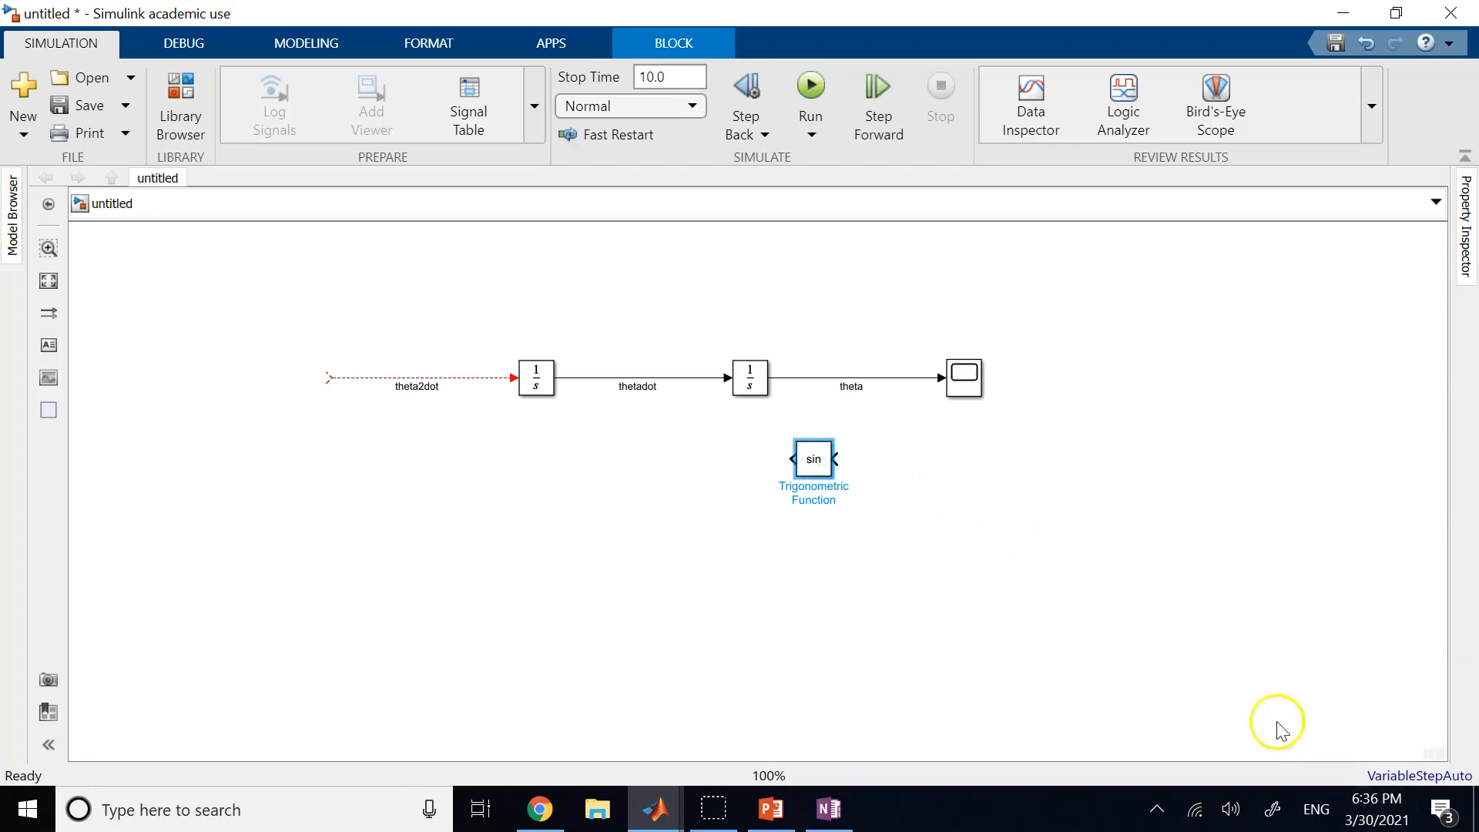
left_click(1251, 685)
left_click(817, 473)
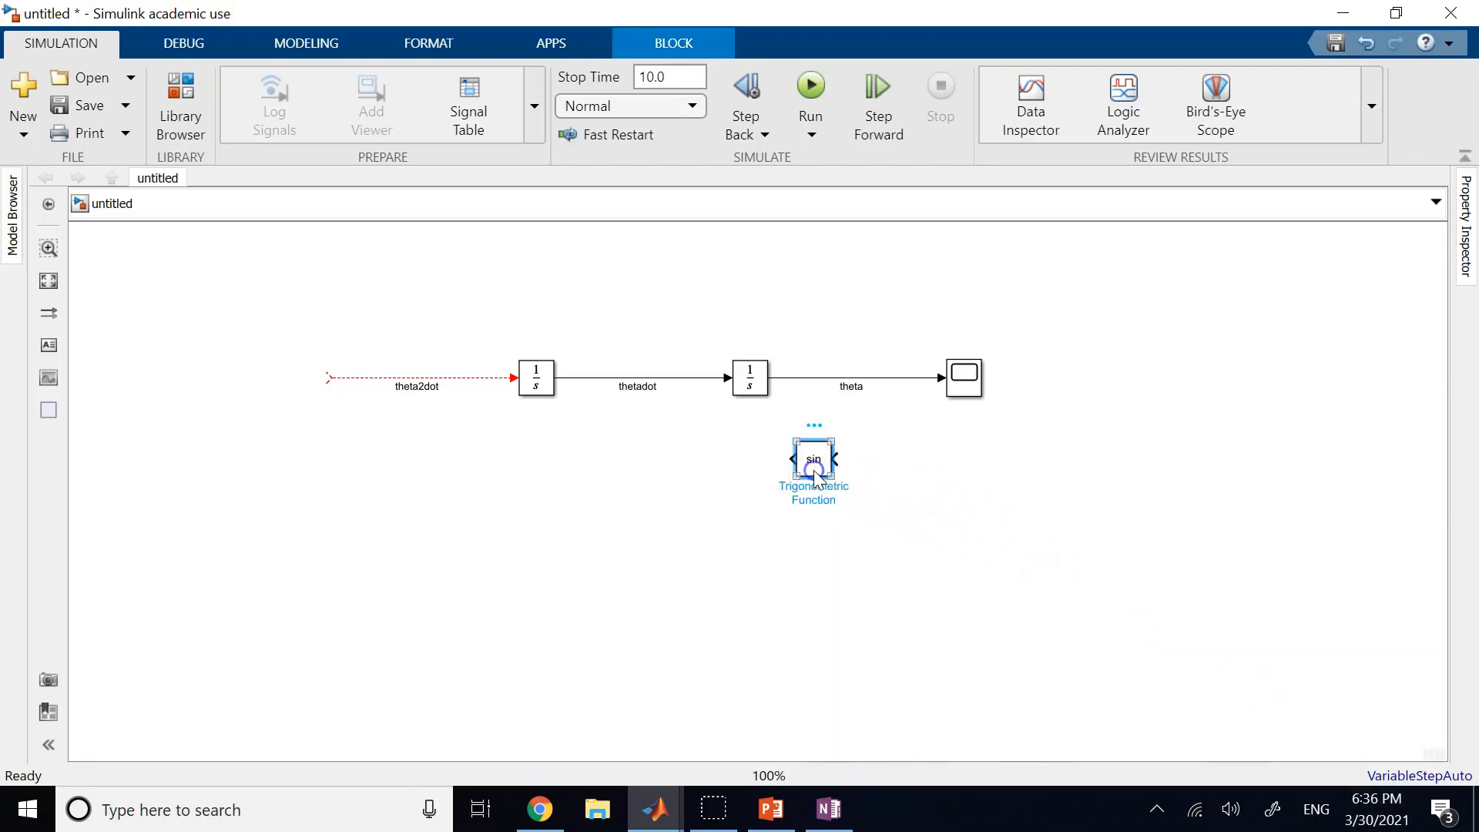
key("ctrl+r")
key("ctrl+r")
key("ctrl+r")
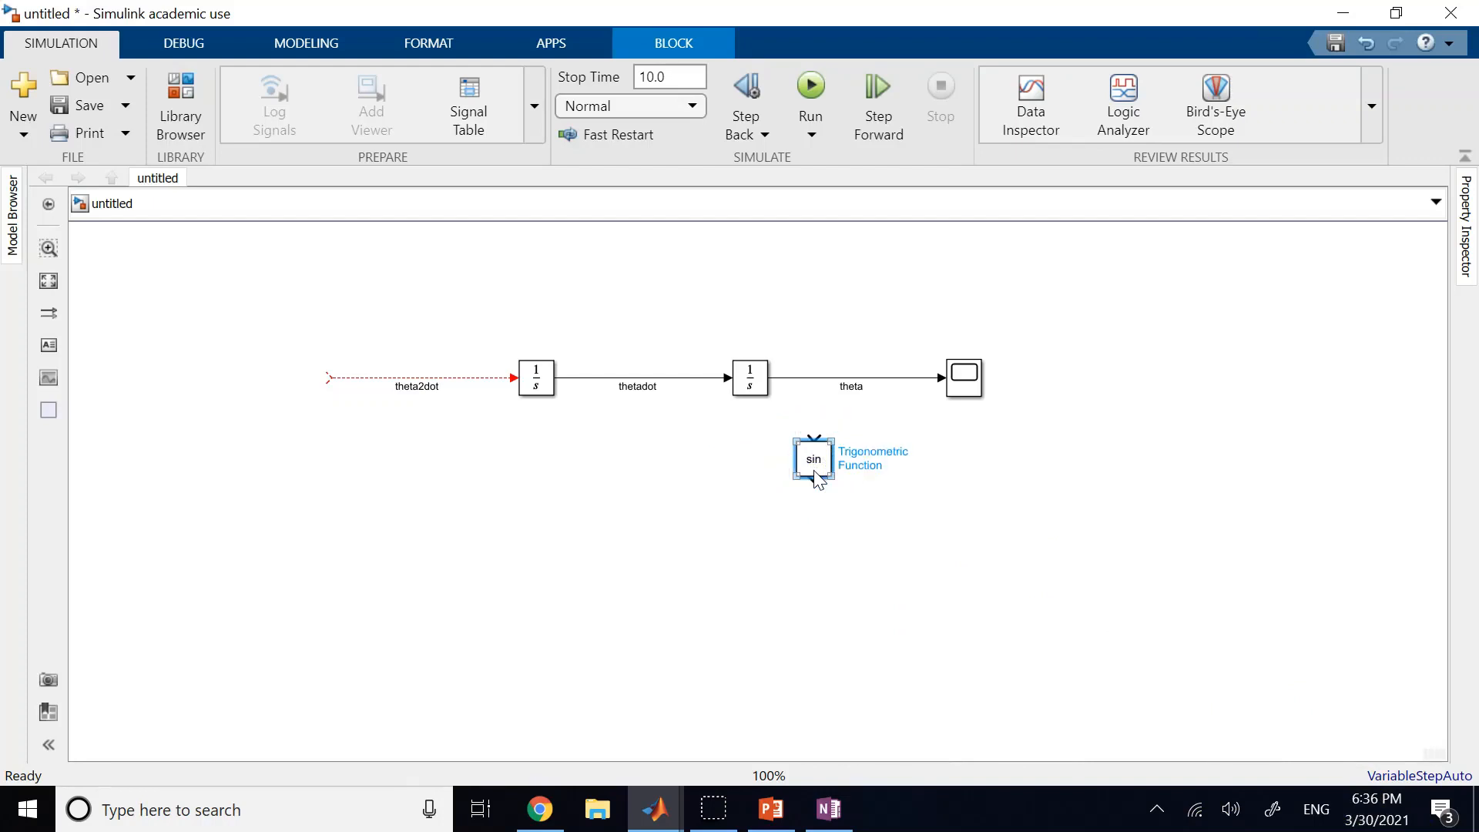
key("ctrl+r")
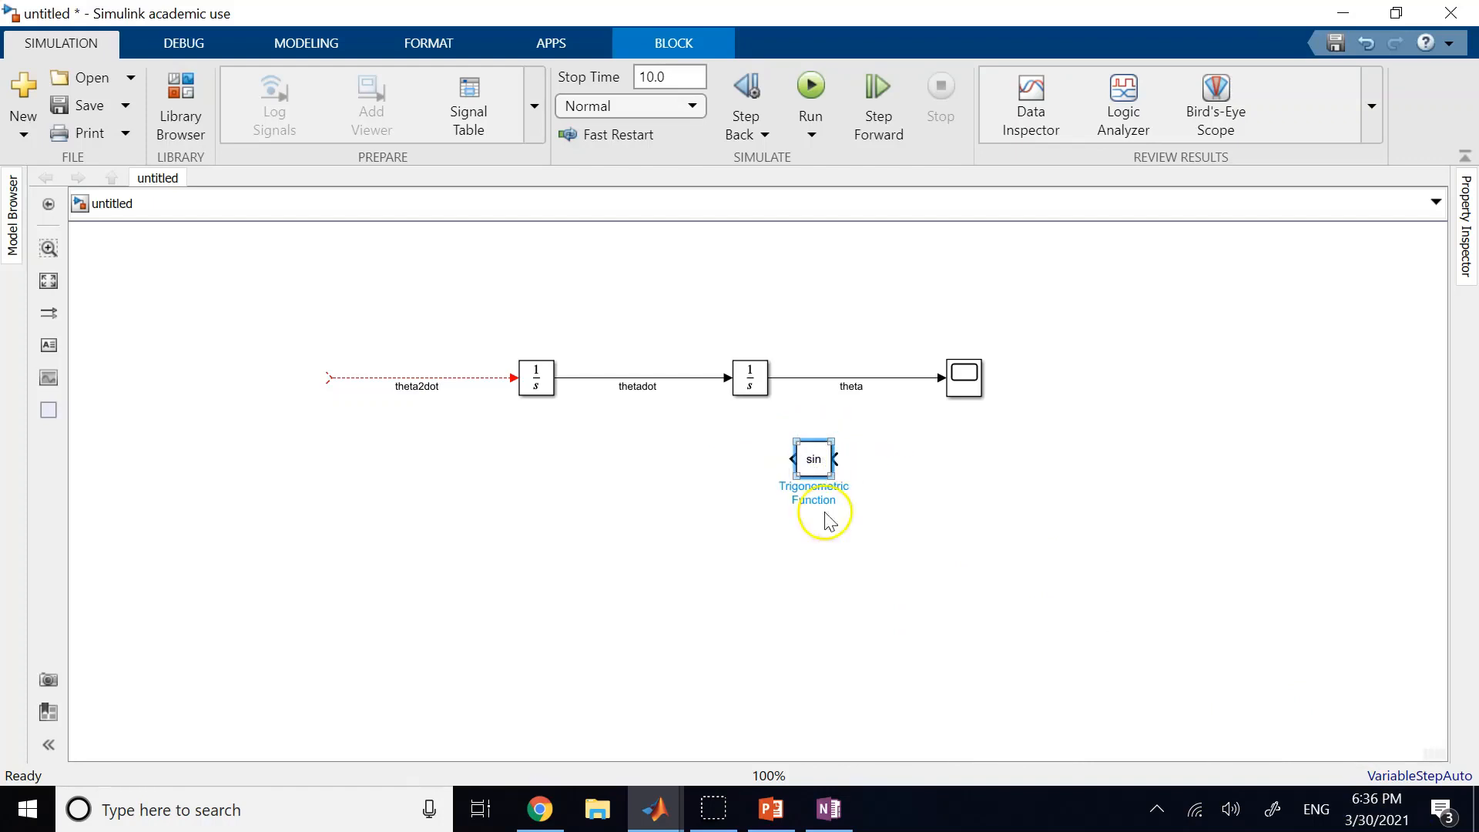
Step: Branch the theta line into the sin block's input, shift the block slightly down and left, and extend an open line leftward from its output
left_click_drag(837, 459, 890, 377)
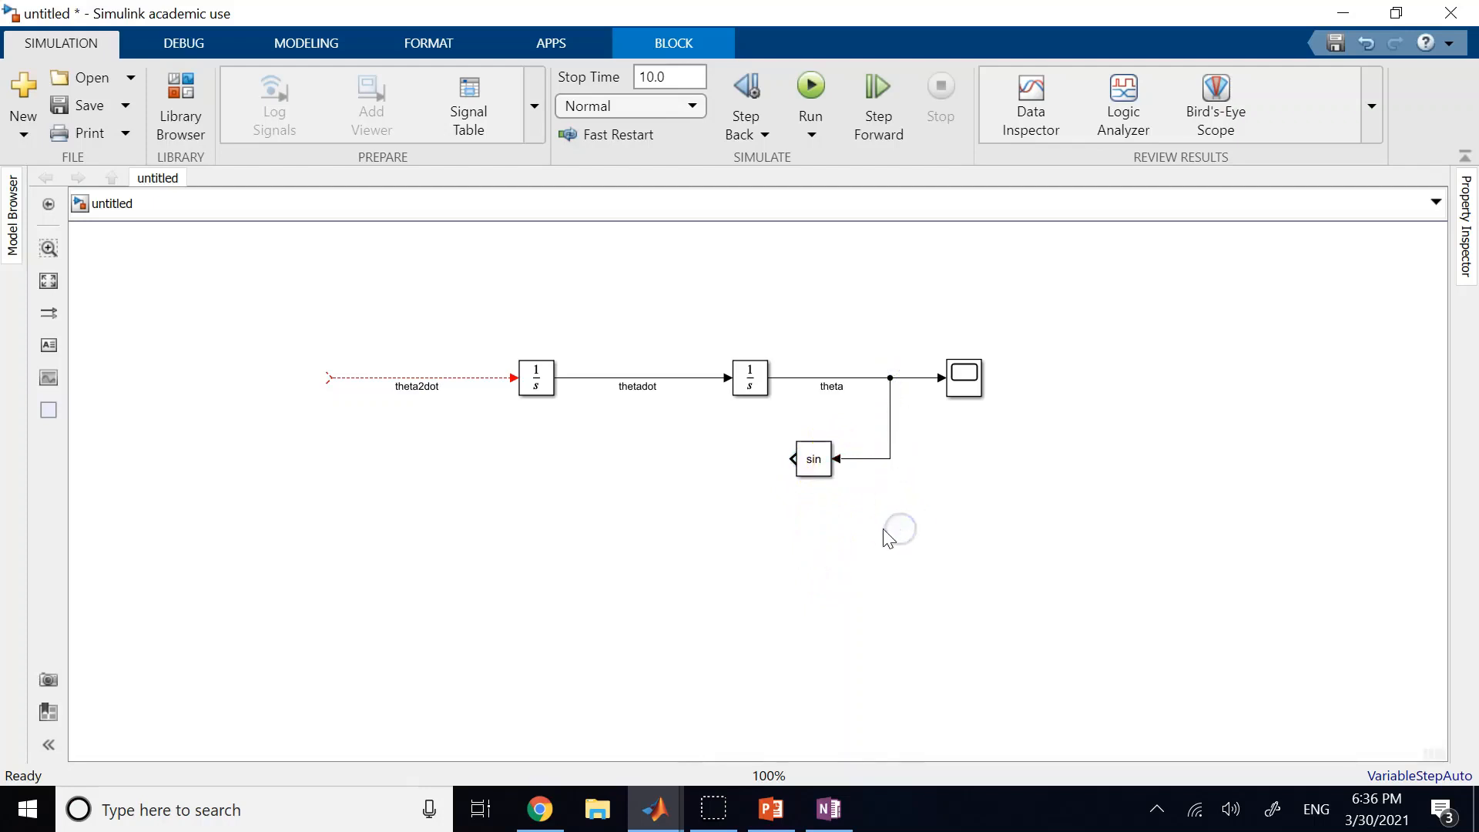
left_click_drag(809, 469, 611, 485)
Step: Label the sin block's open output line sin(theta)
double_click(612, 486)
type("sin(theta")
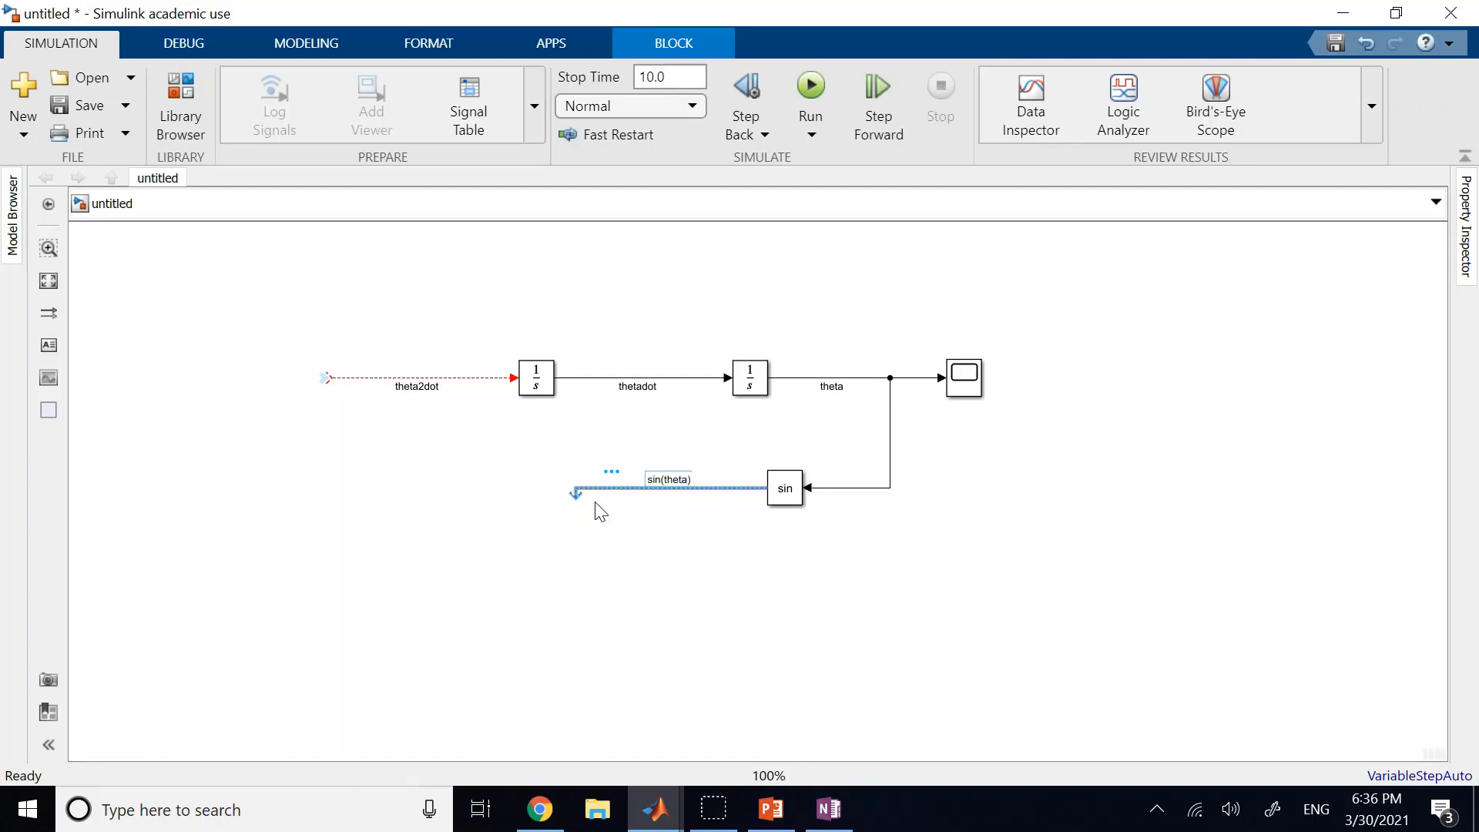
left_click(608, 570)
left_click(573, 493)
left_click(589, 577)
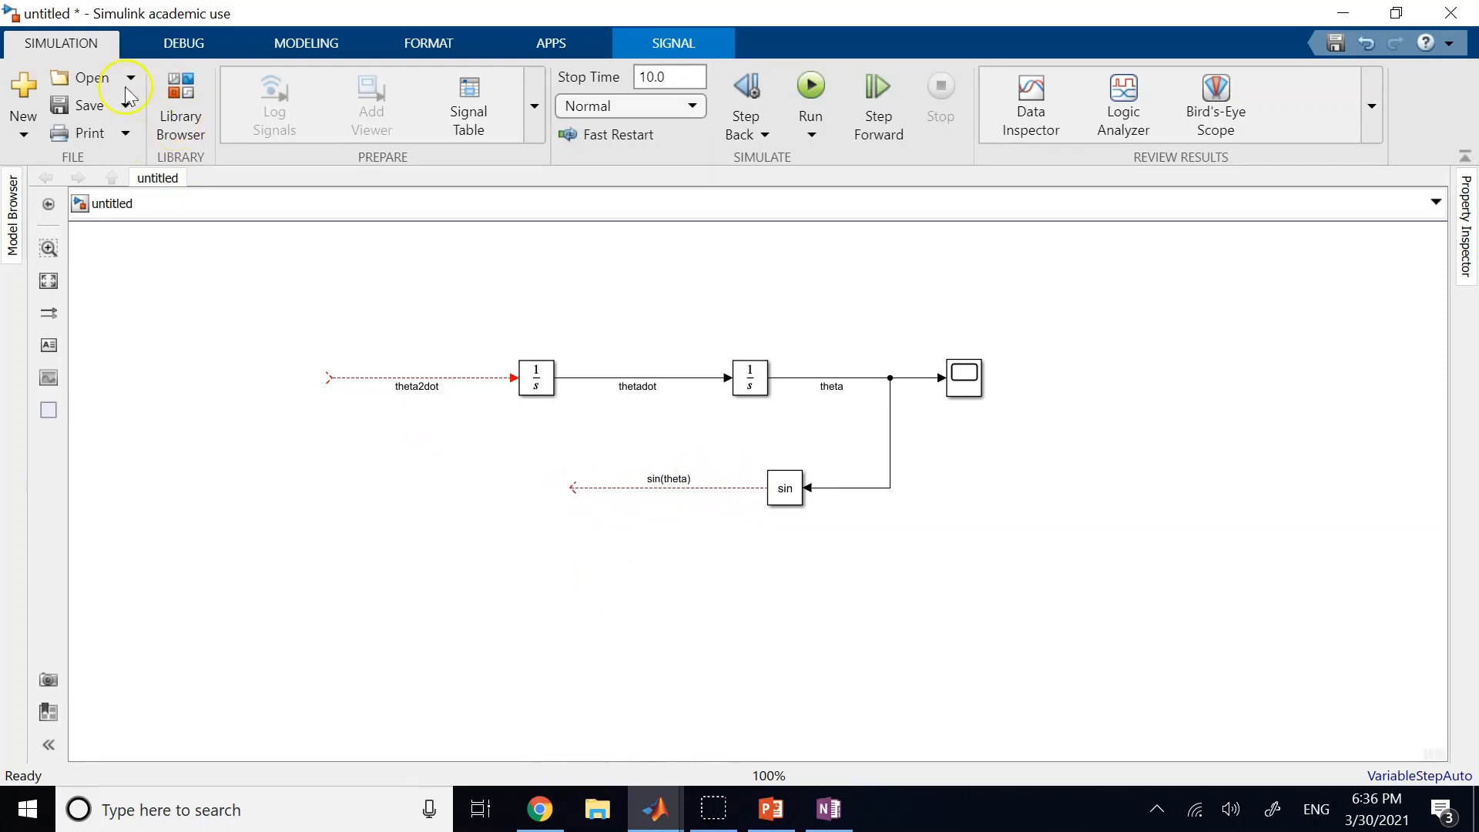
Step: Add a Gain block from the Commonly Used Blocks library beside the open sin(theta) line and flip it so its output faces left
left_click(192, 104)
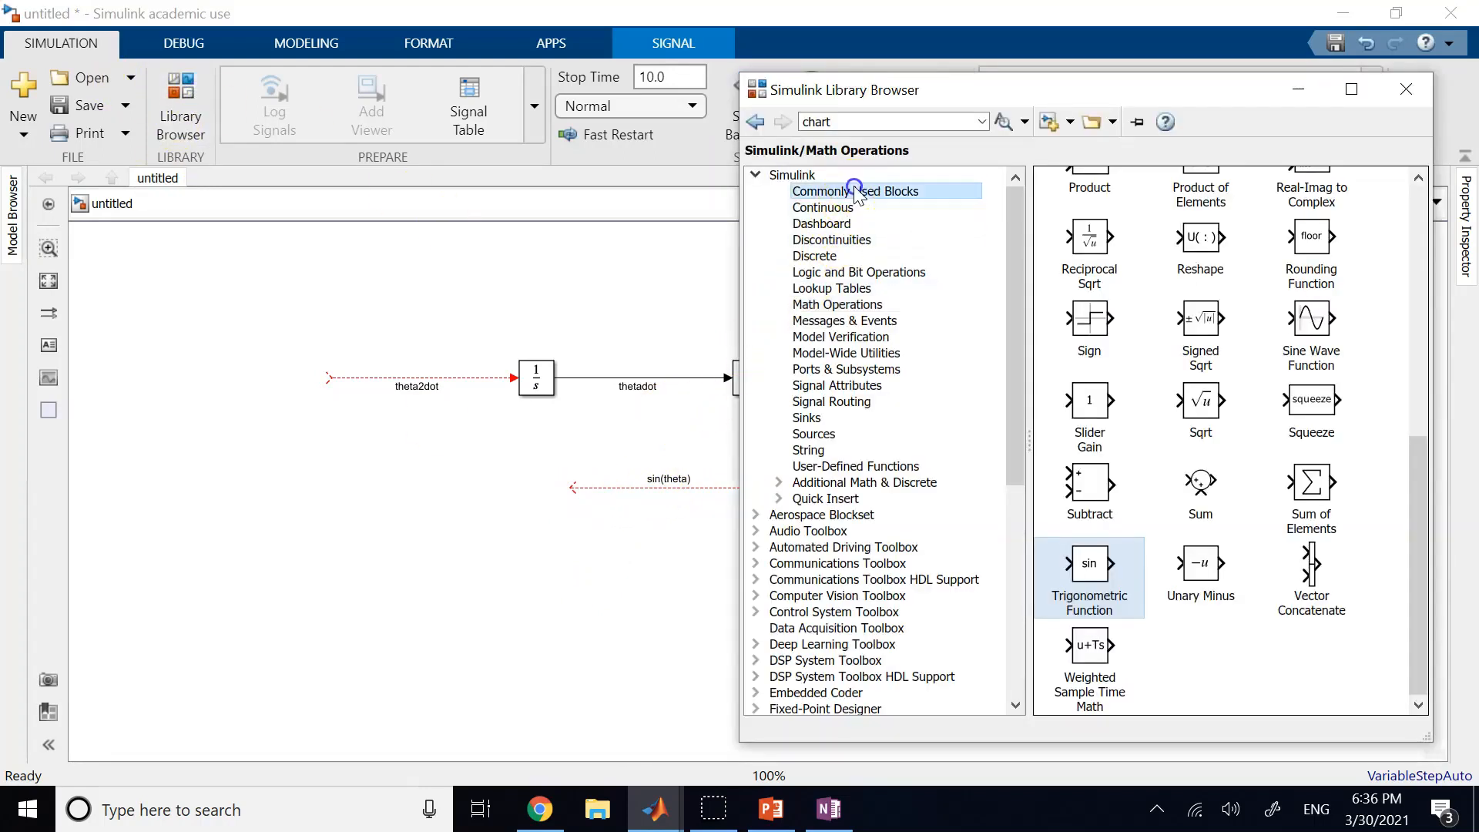
left_click(816, 192)
left_click_drag(1214, 342, 504, 497)
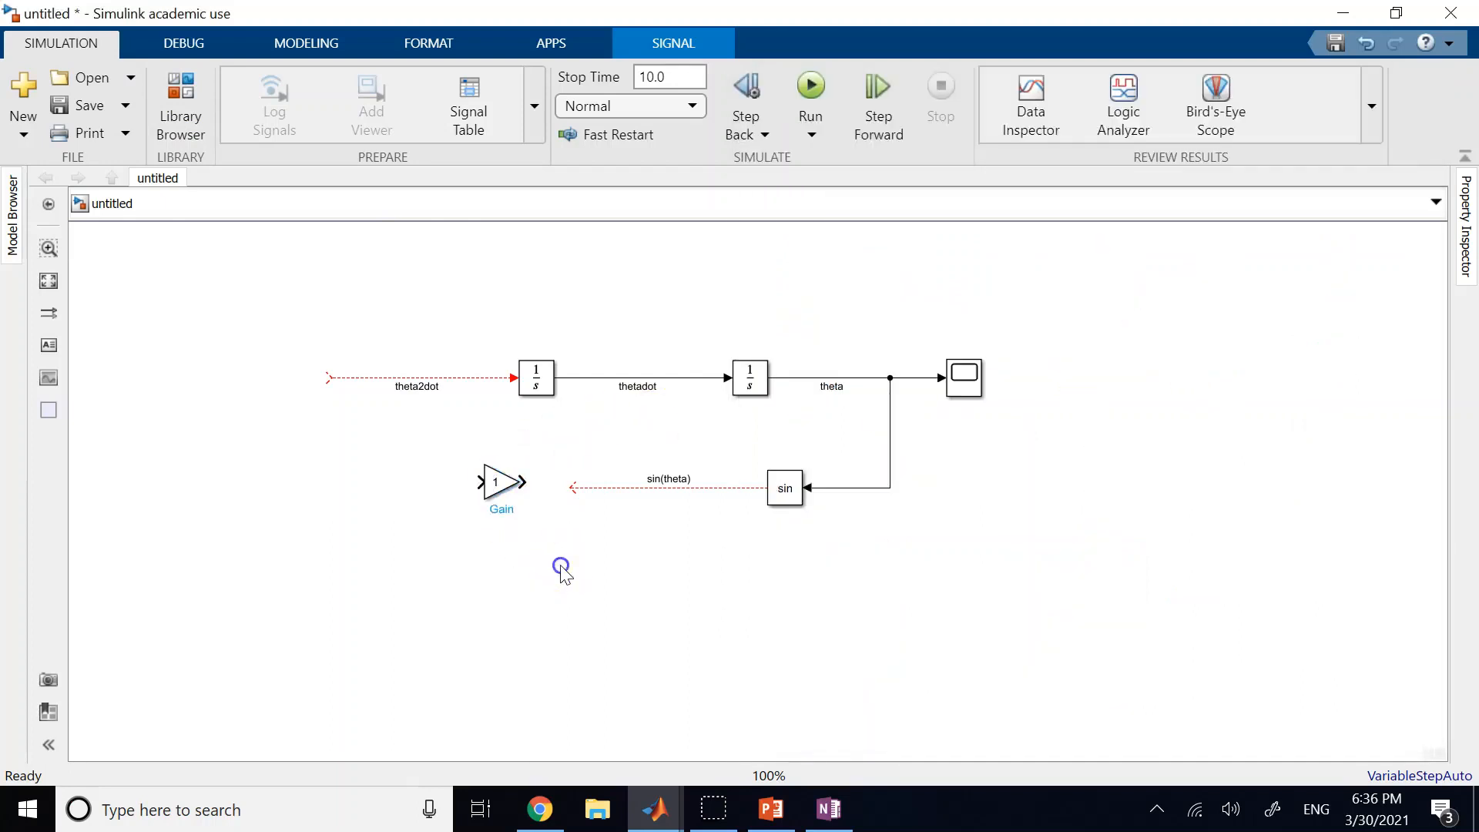
left_click(496, 481)
key("ctrl+i")
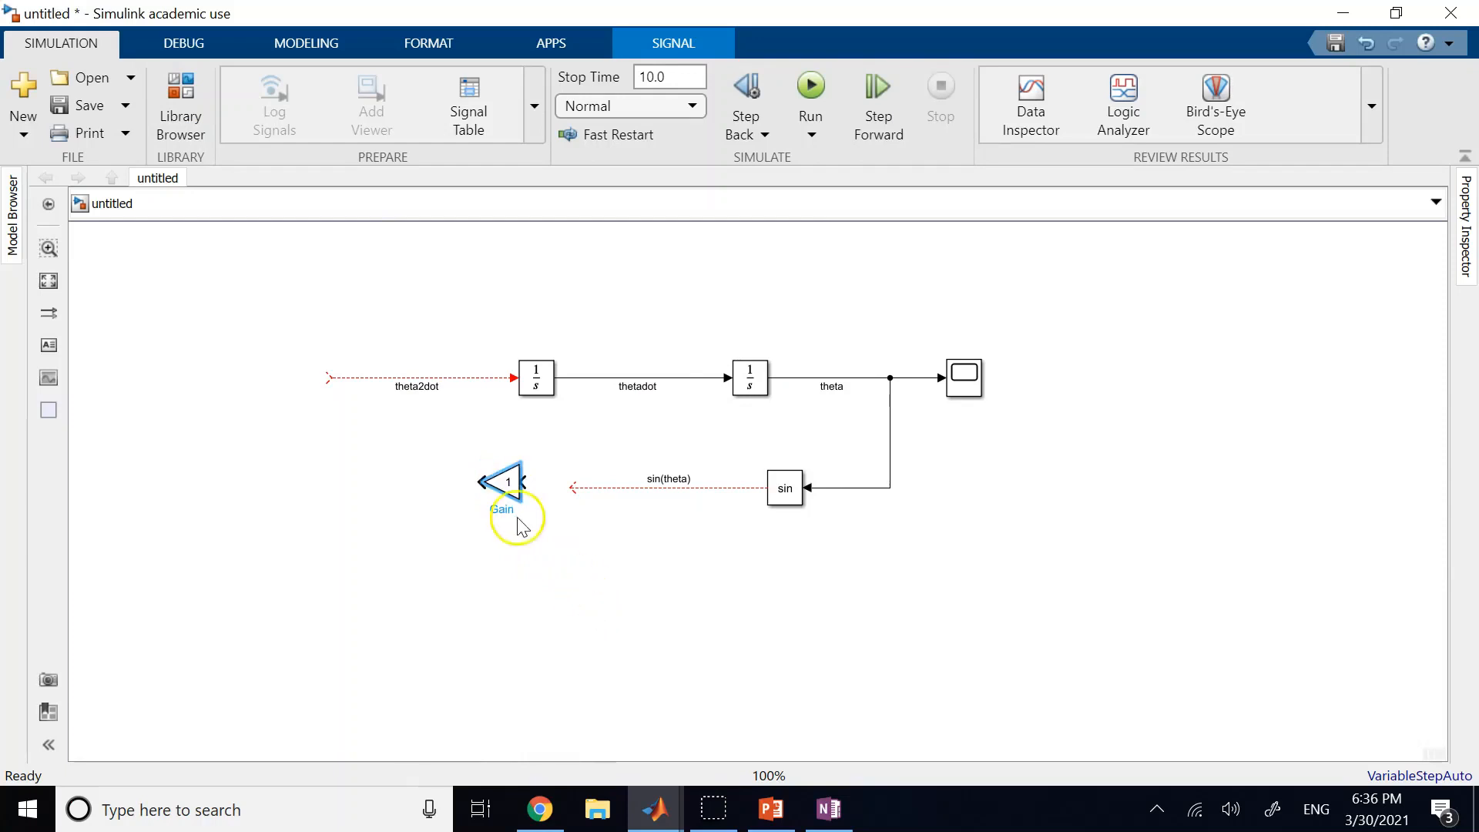
Step: Connect the gain between the sin(theta) and theta2dot lines, and shift the loop's vertical segment further left
mouse_move(523, 482)
left_mouse_down()
mouse_move(574, 491)
mouse_move(504, 509)
mouse_move(505, 493)
mouse_move(443, 489)
left_mouse_up()
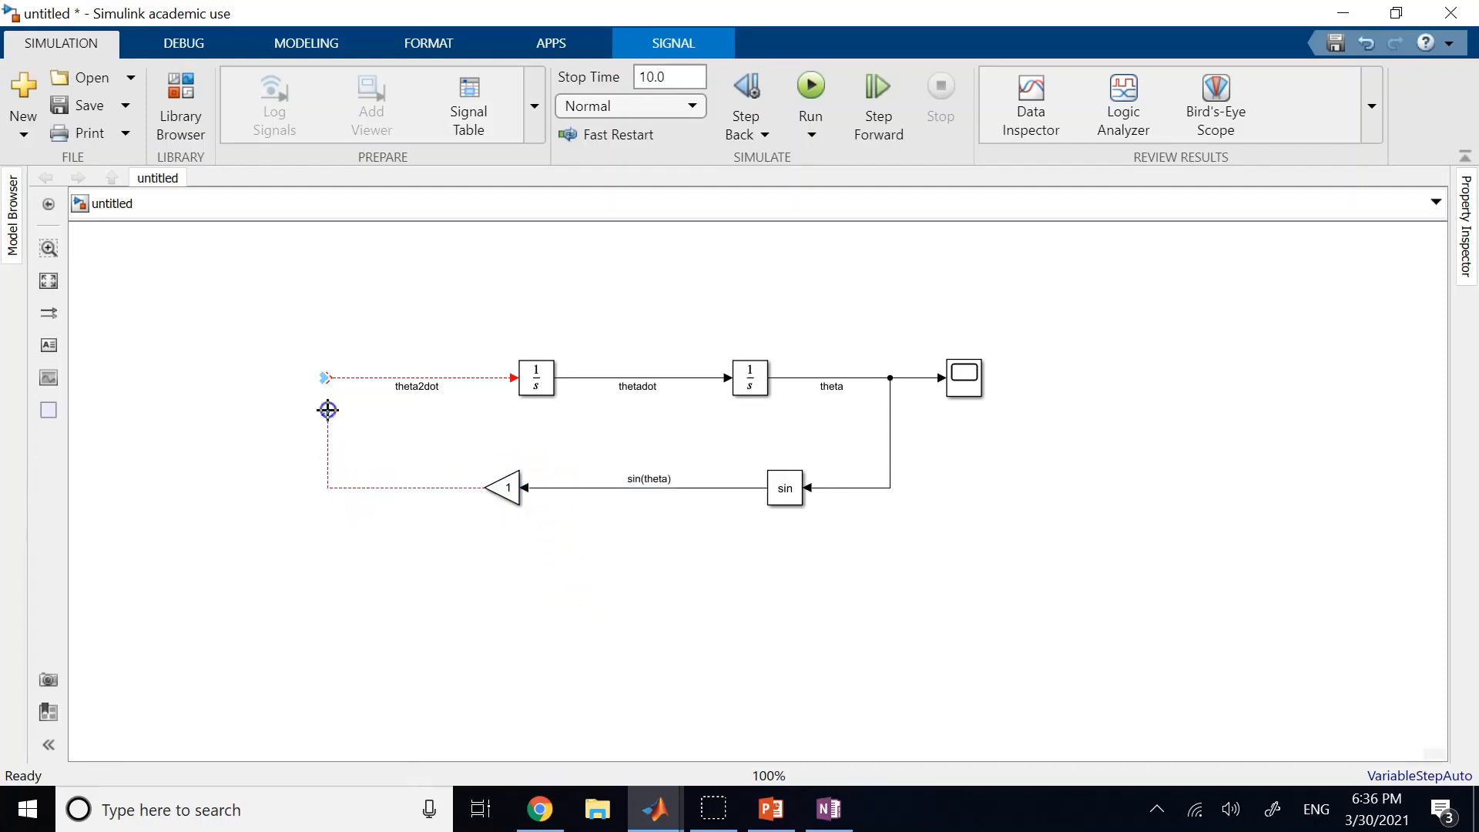
left_click_drag(330, 373, 329, 379)
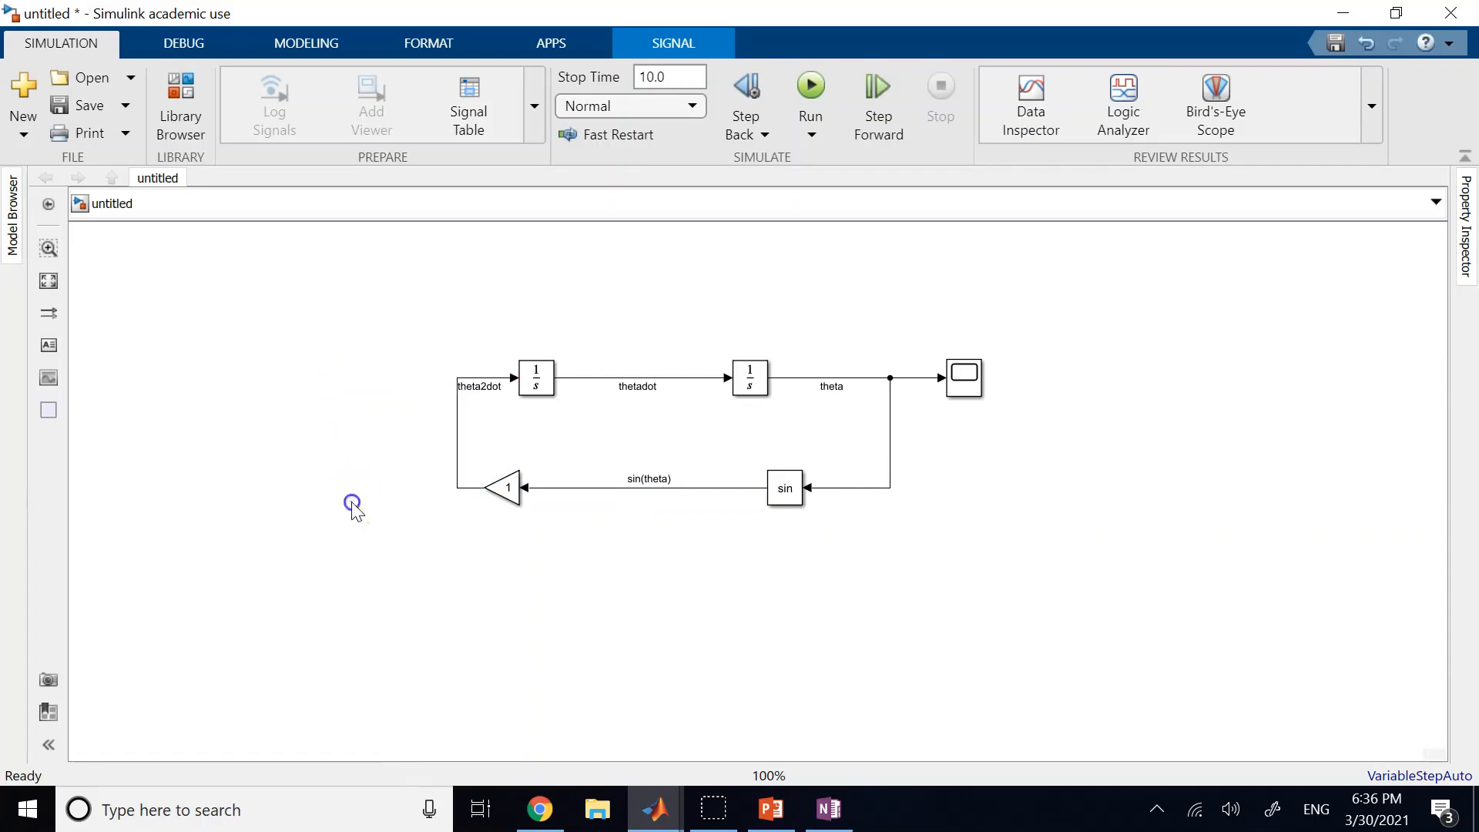
left_click_drag(458, 450, 354, 455)
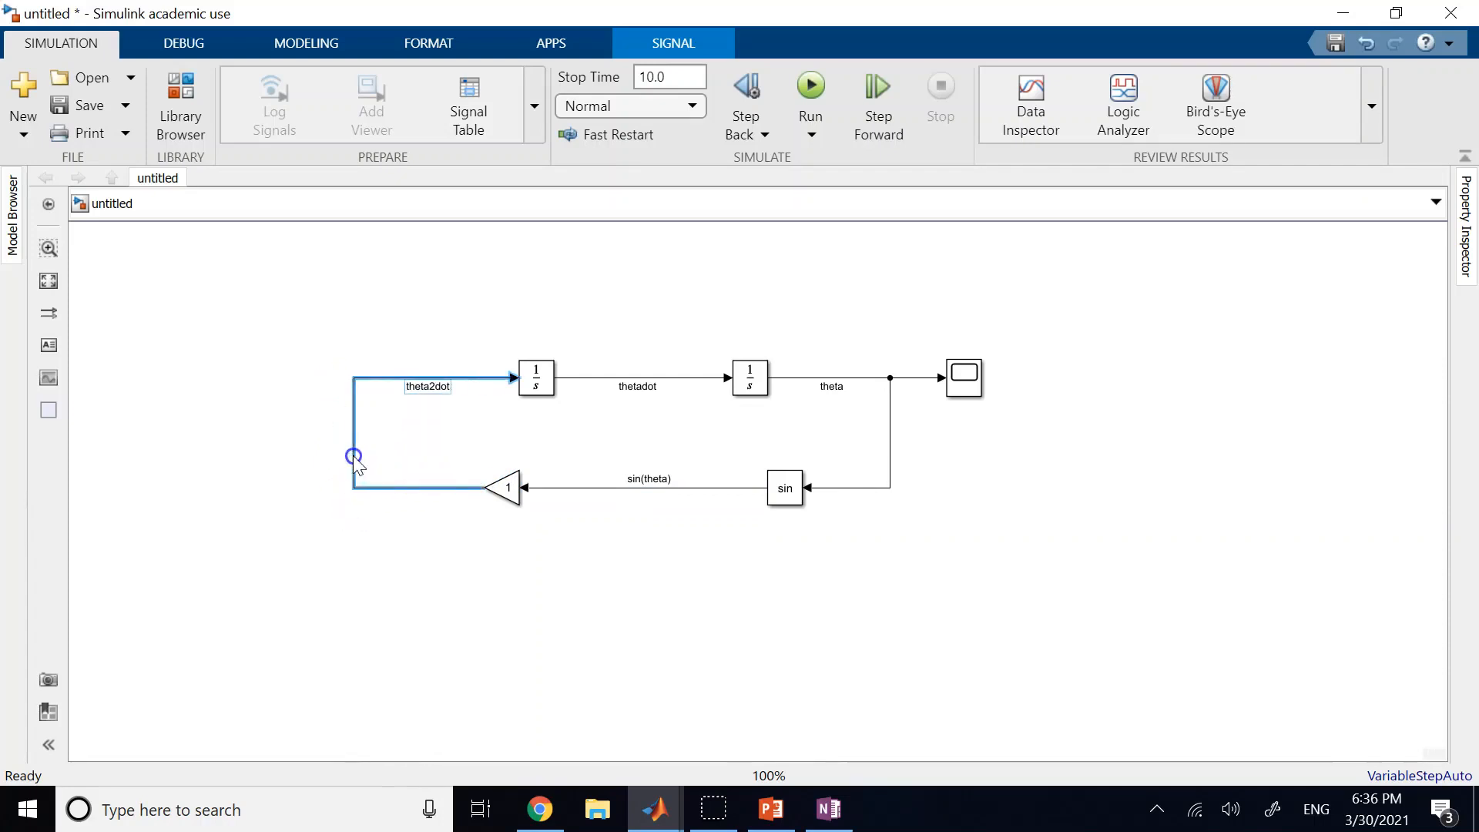
Step: Name the gain block -g/L and set its gain to -9.81/0.5
left_click(517, 497)
left_click(506, 520)
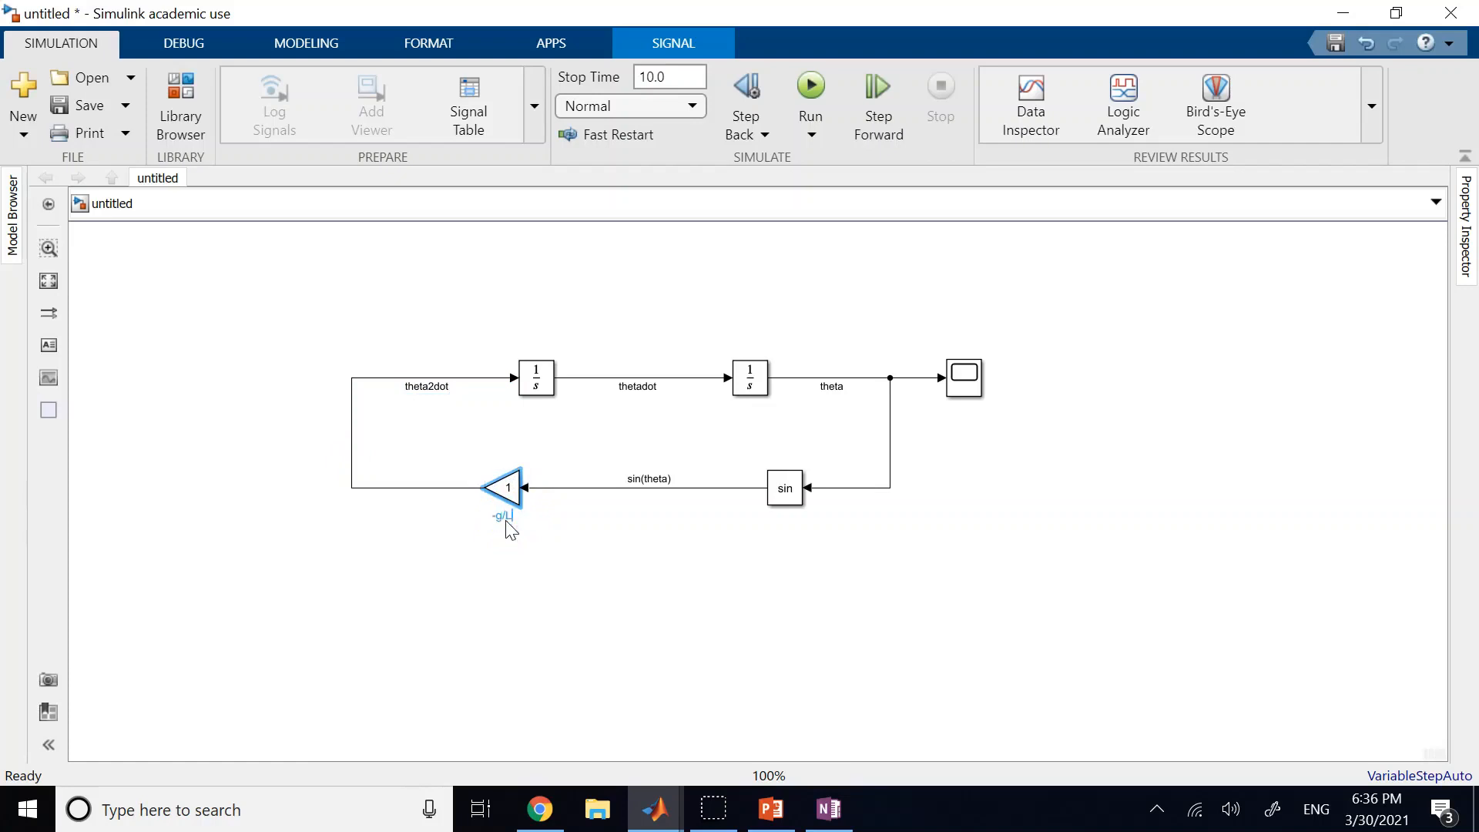
left_click(554, 581)
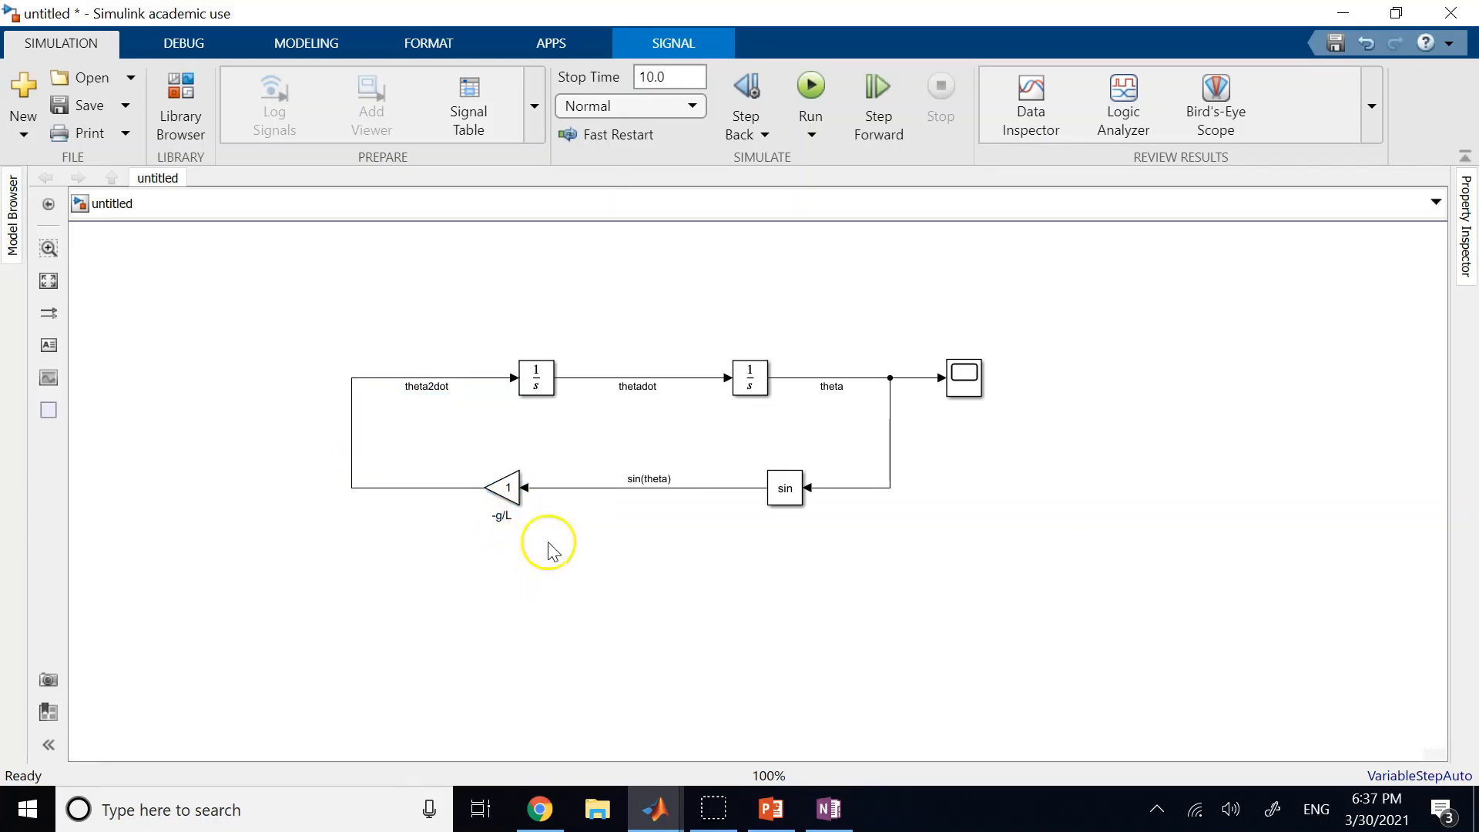
left_click(505, 488)
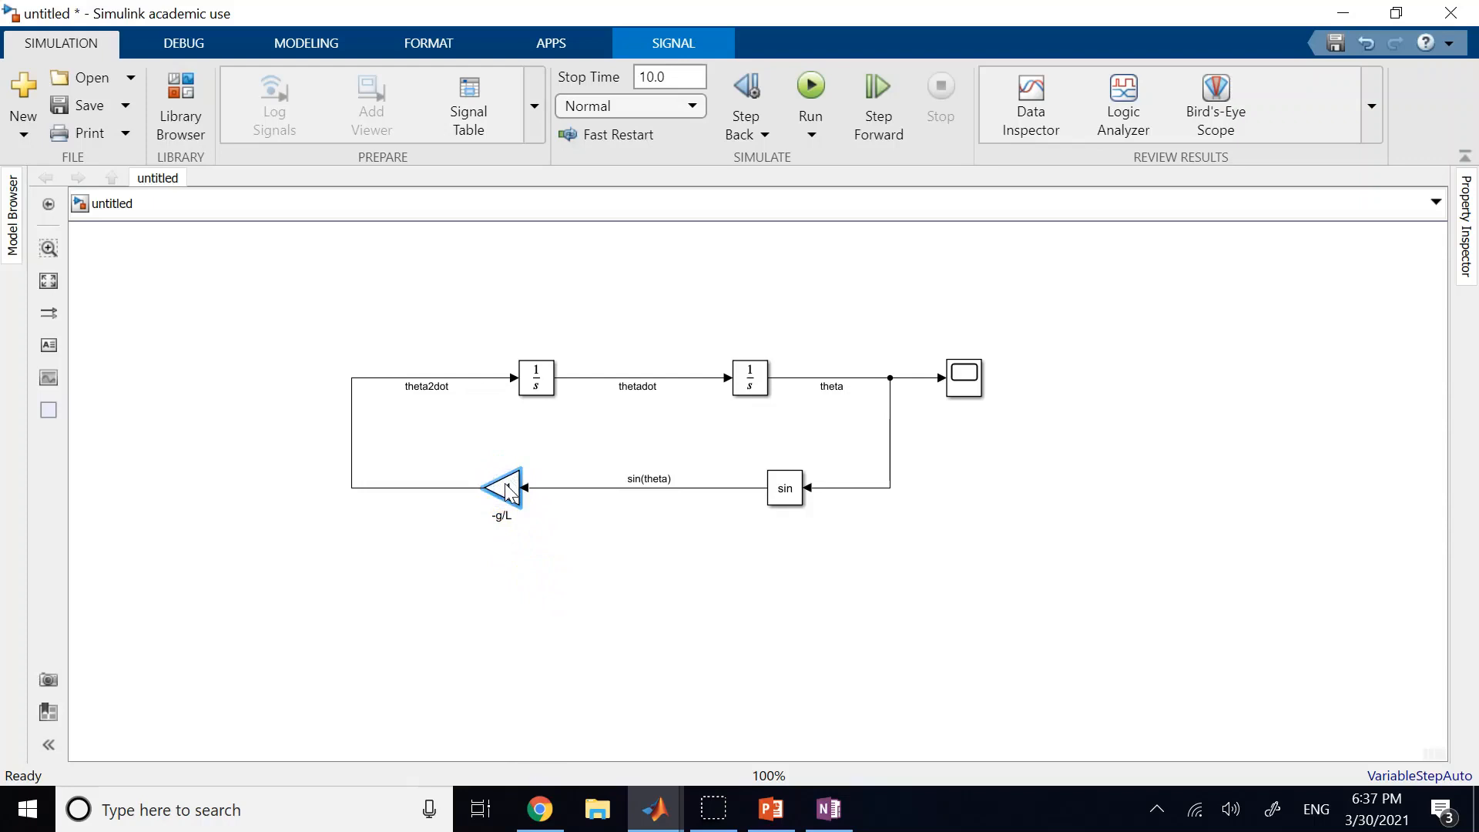
double_click(507, 489)
type("-9.81/0.5")
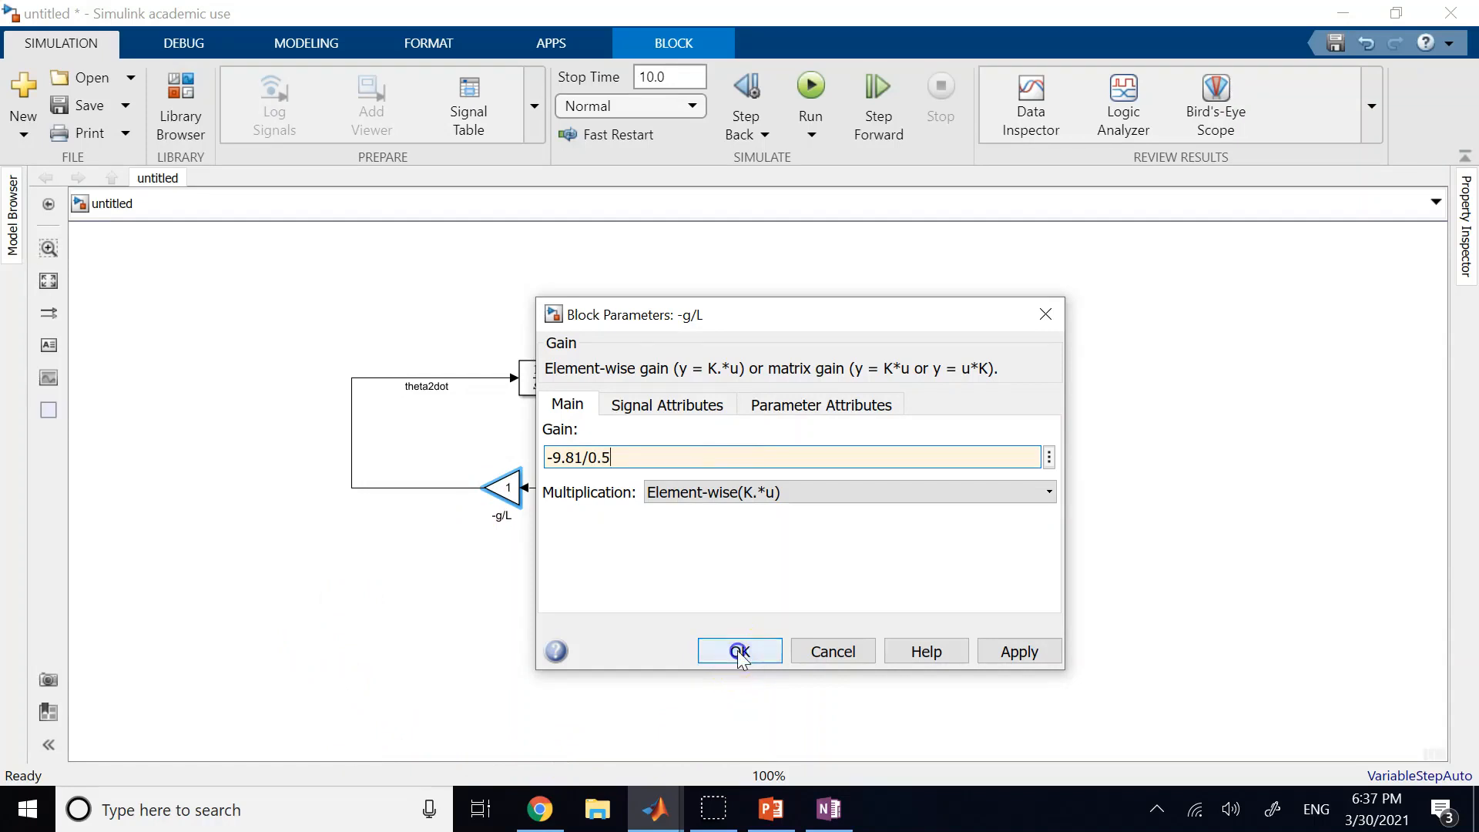
left_click(741, 652)
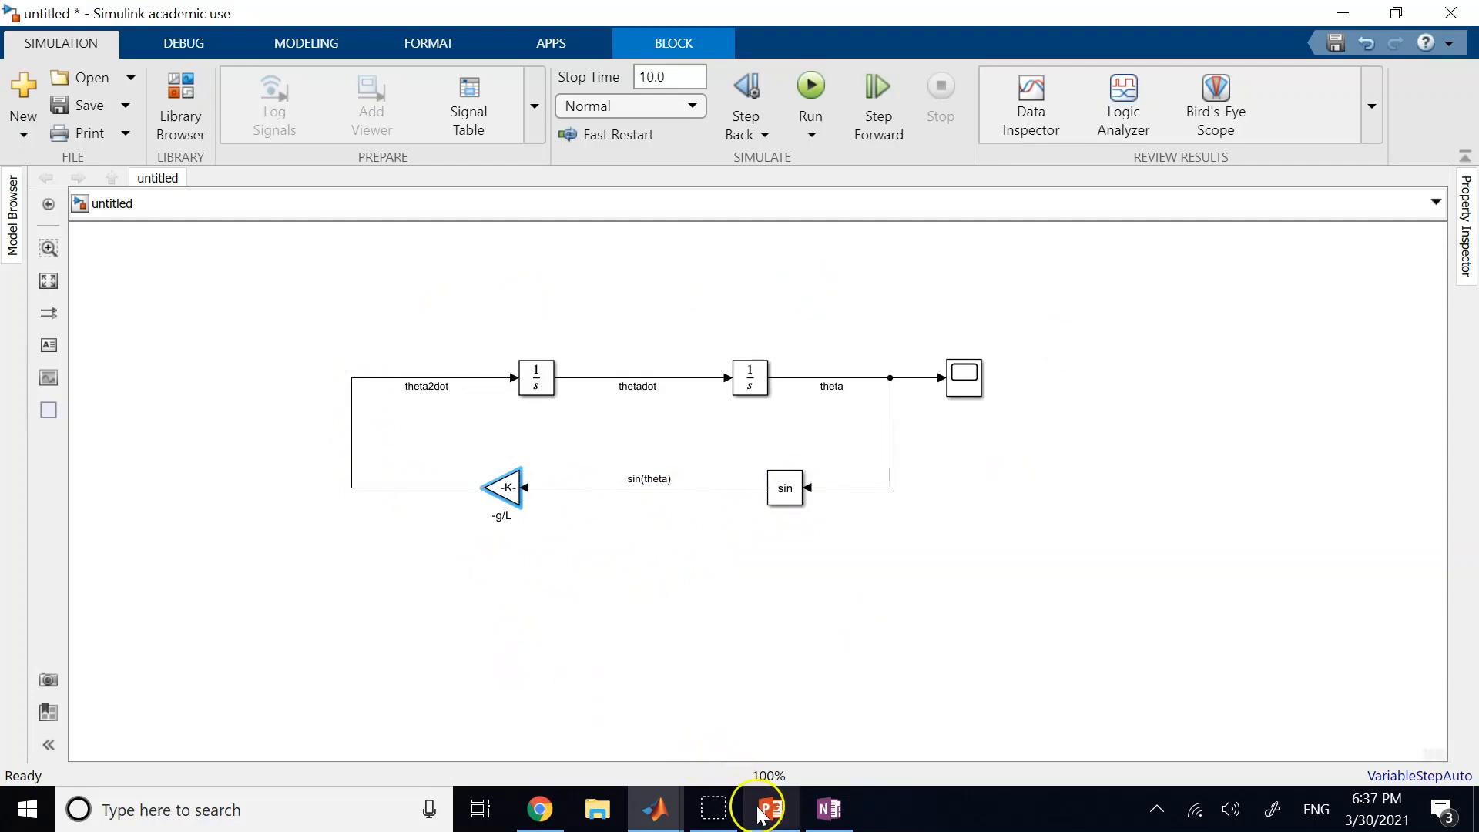
Step: Switch to OneNote to read the pendulum's handwritten initial conditions, and return to the Simulink model
left_click(836, 808)
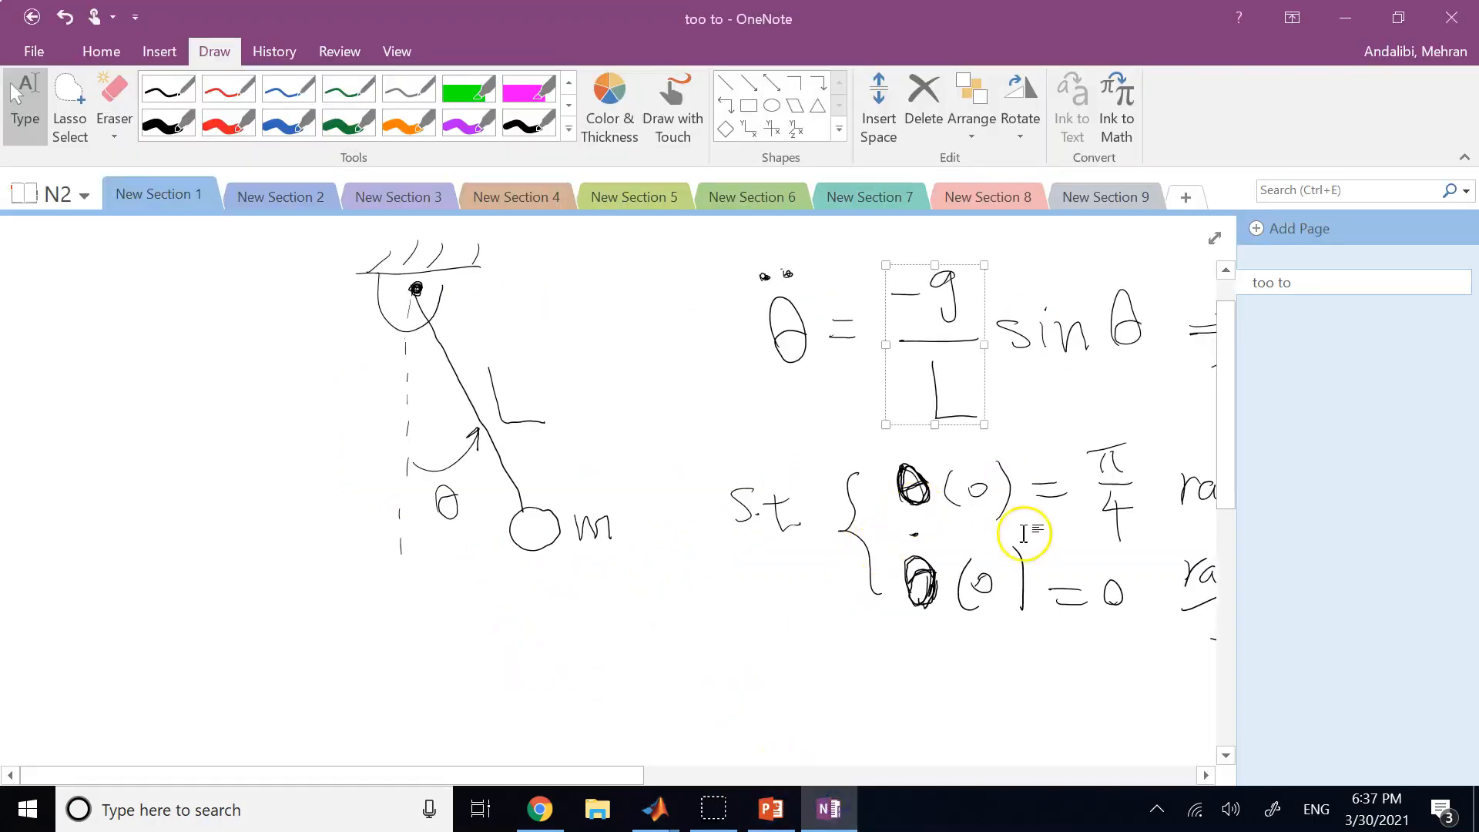
left_click_drag(592, 773, 763, 773)
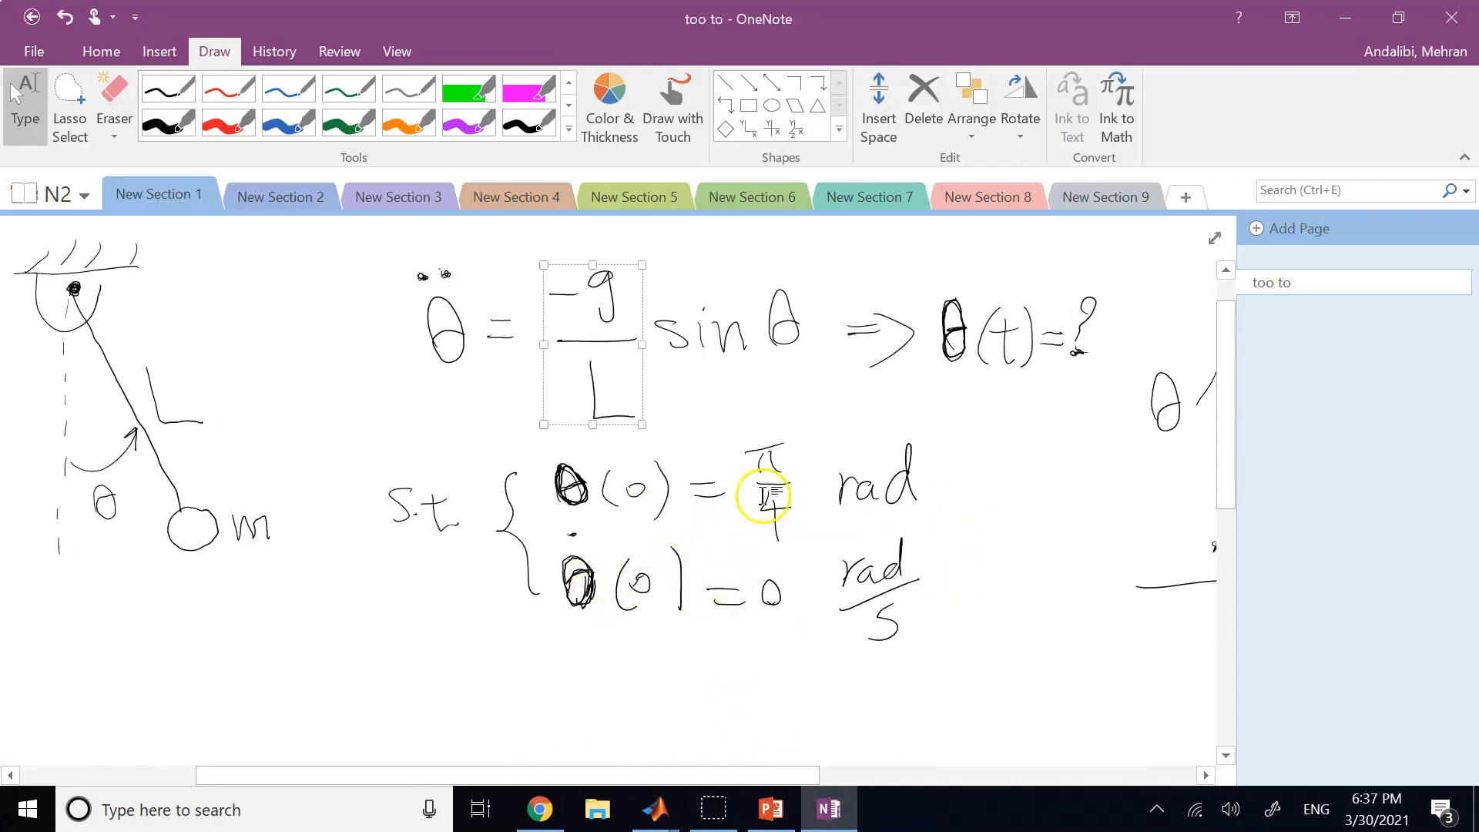
mouse_move(654, 809)
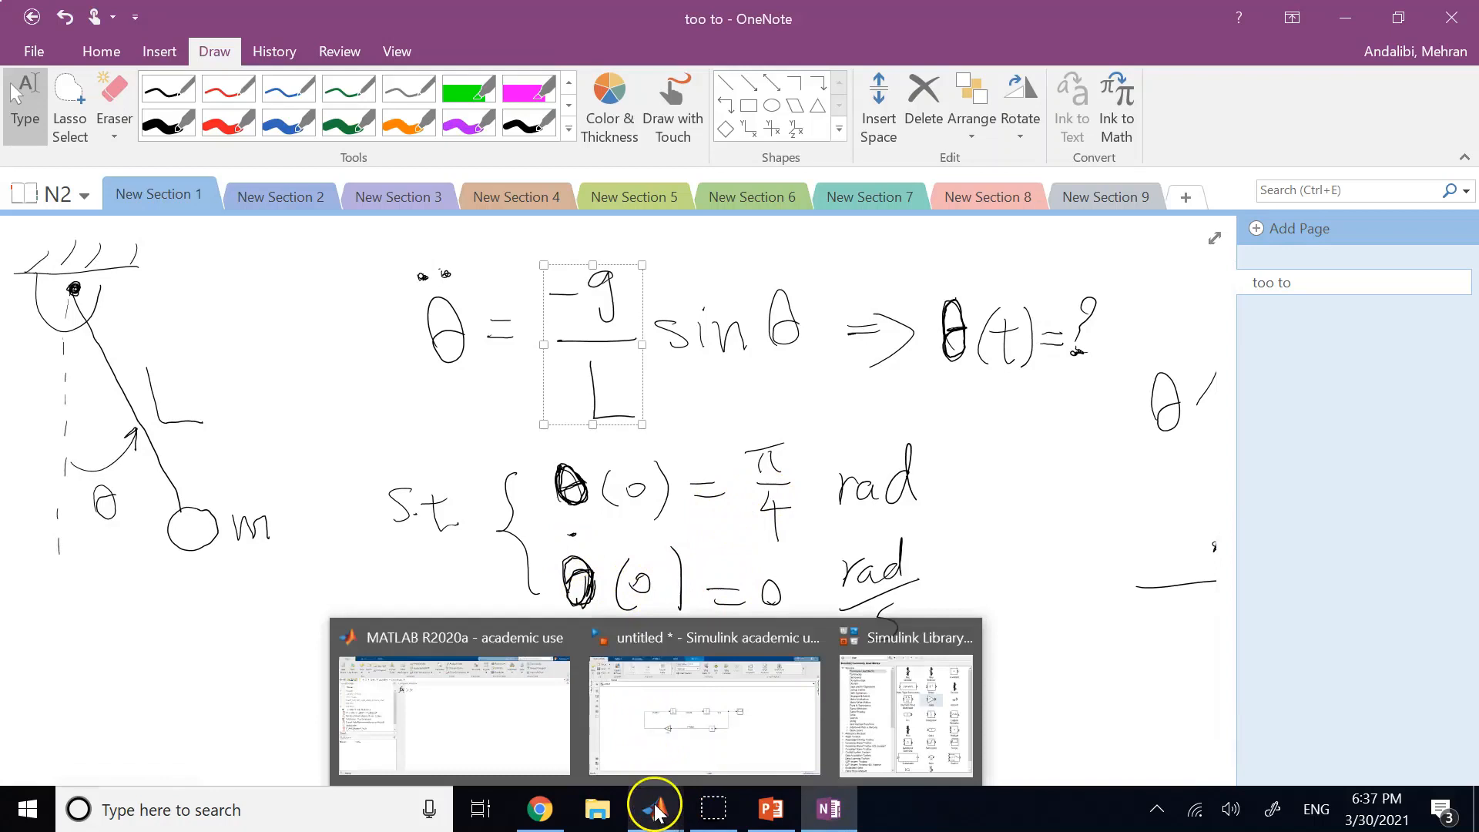
left_click(733, 728)
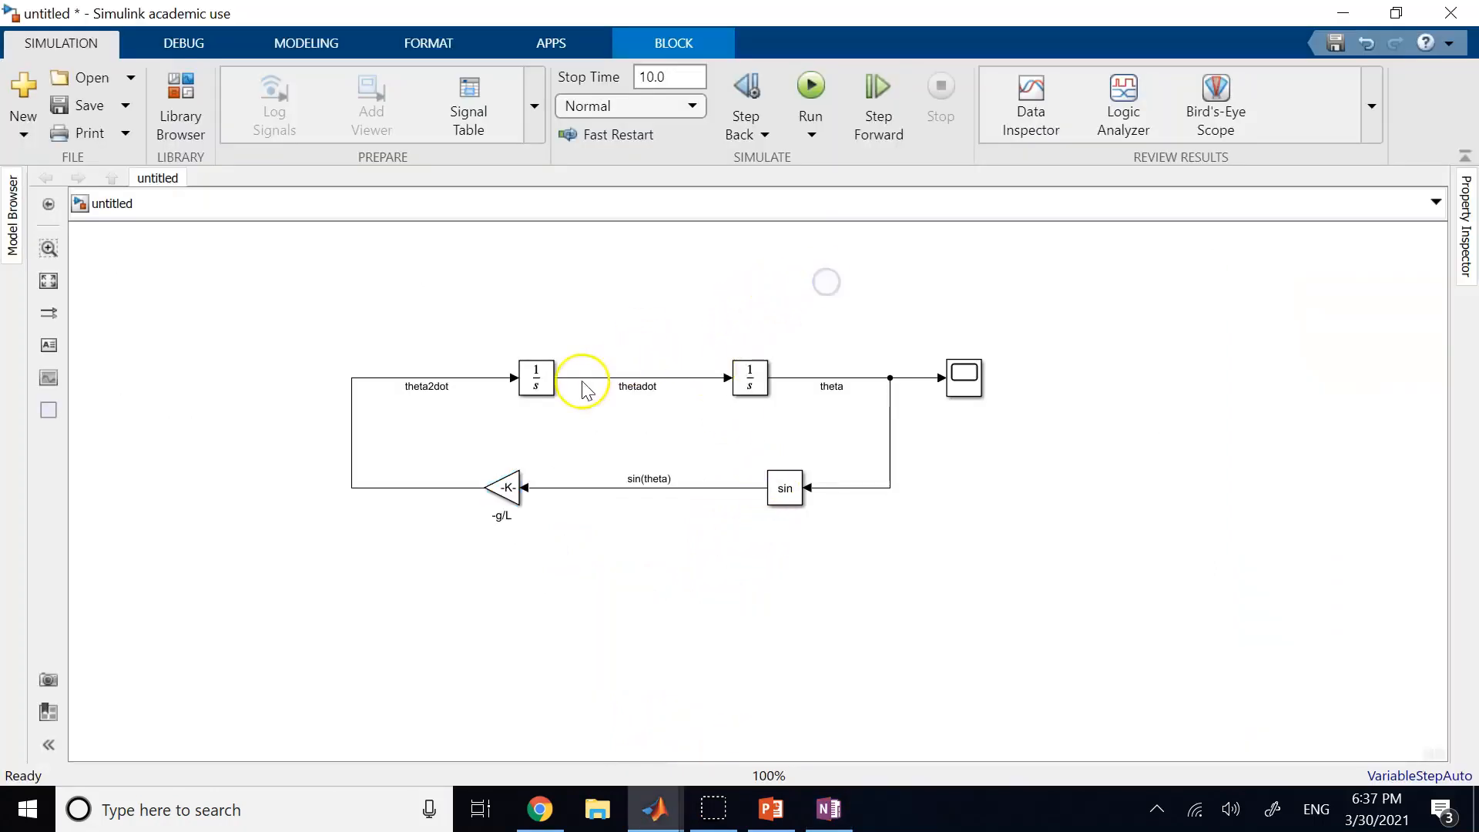
Step: Open the parameters of the second integrator, which outputs theta, and enter pi/4 as its initial condition
left_click(539, 383)
left_click(752, 381)
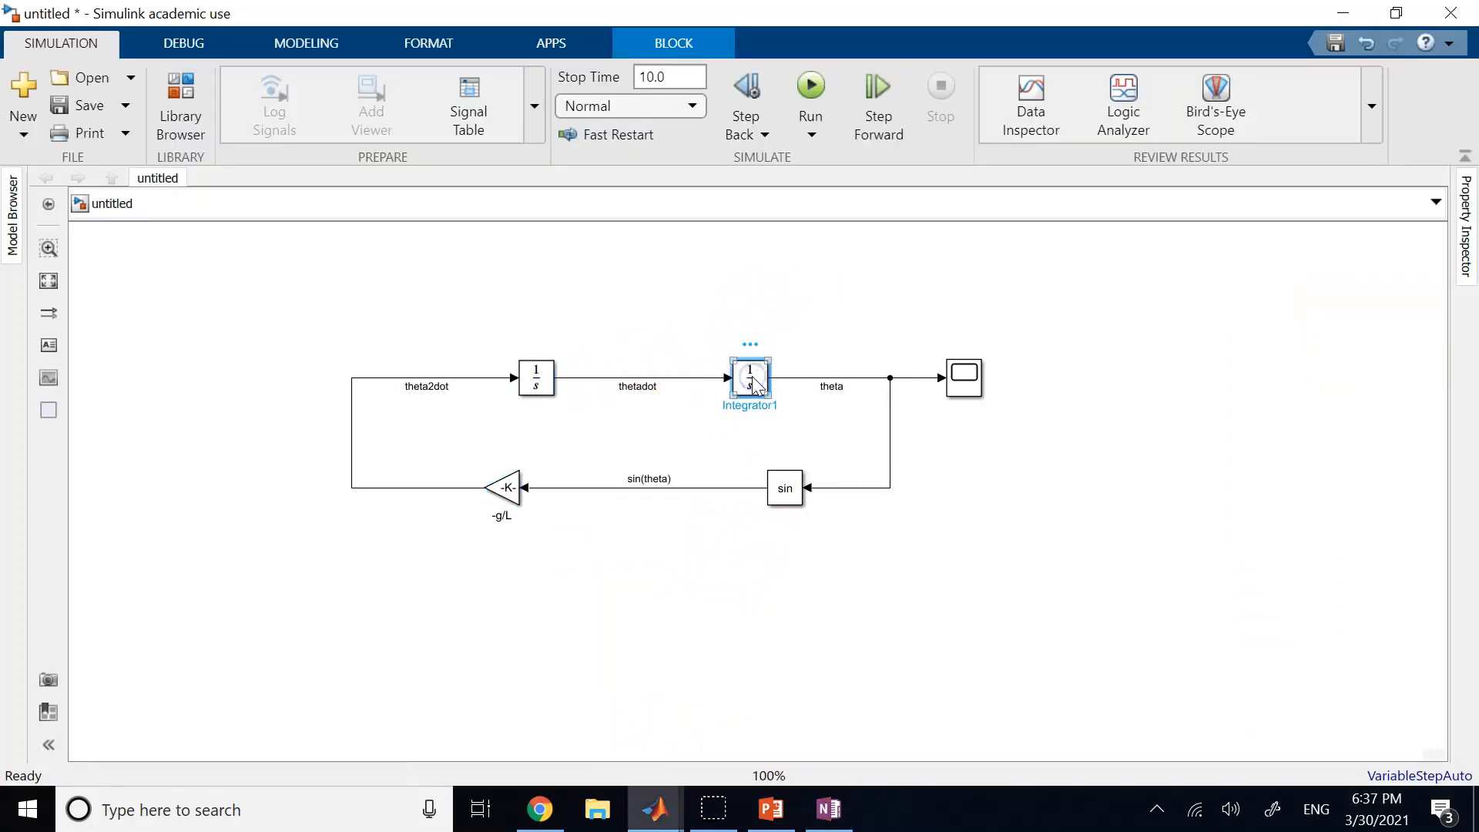
left_click(797, 298)
left_click(753, 378)
left_click(800, 412)
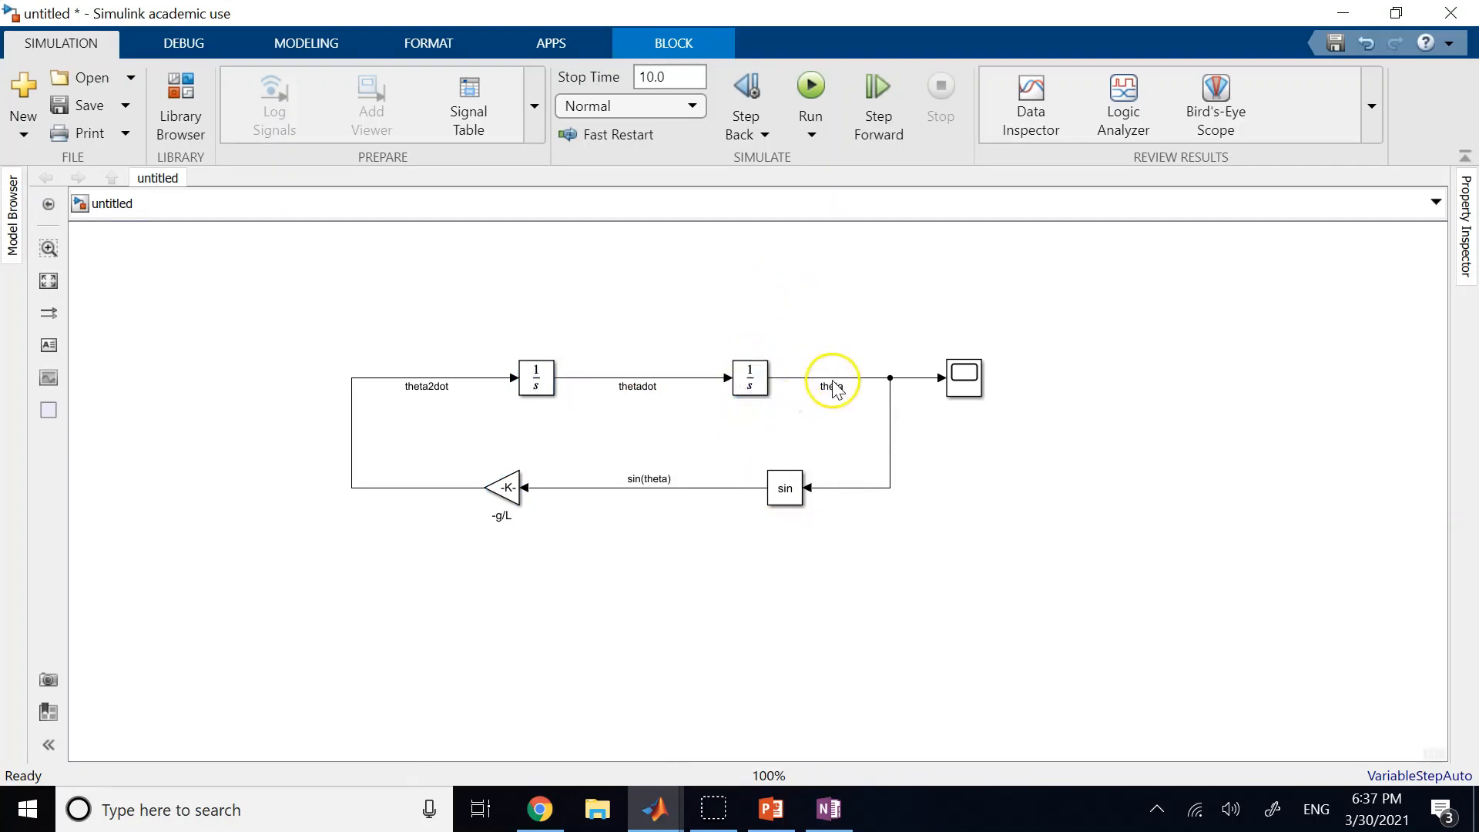
double_click(751, 378)
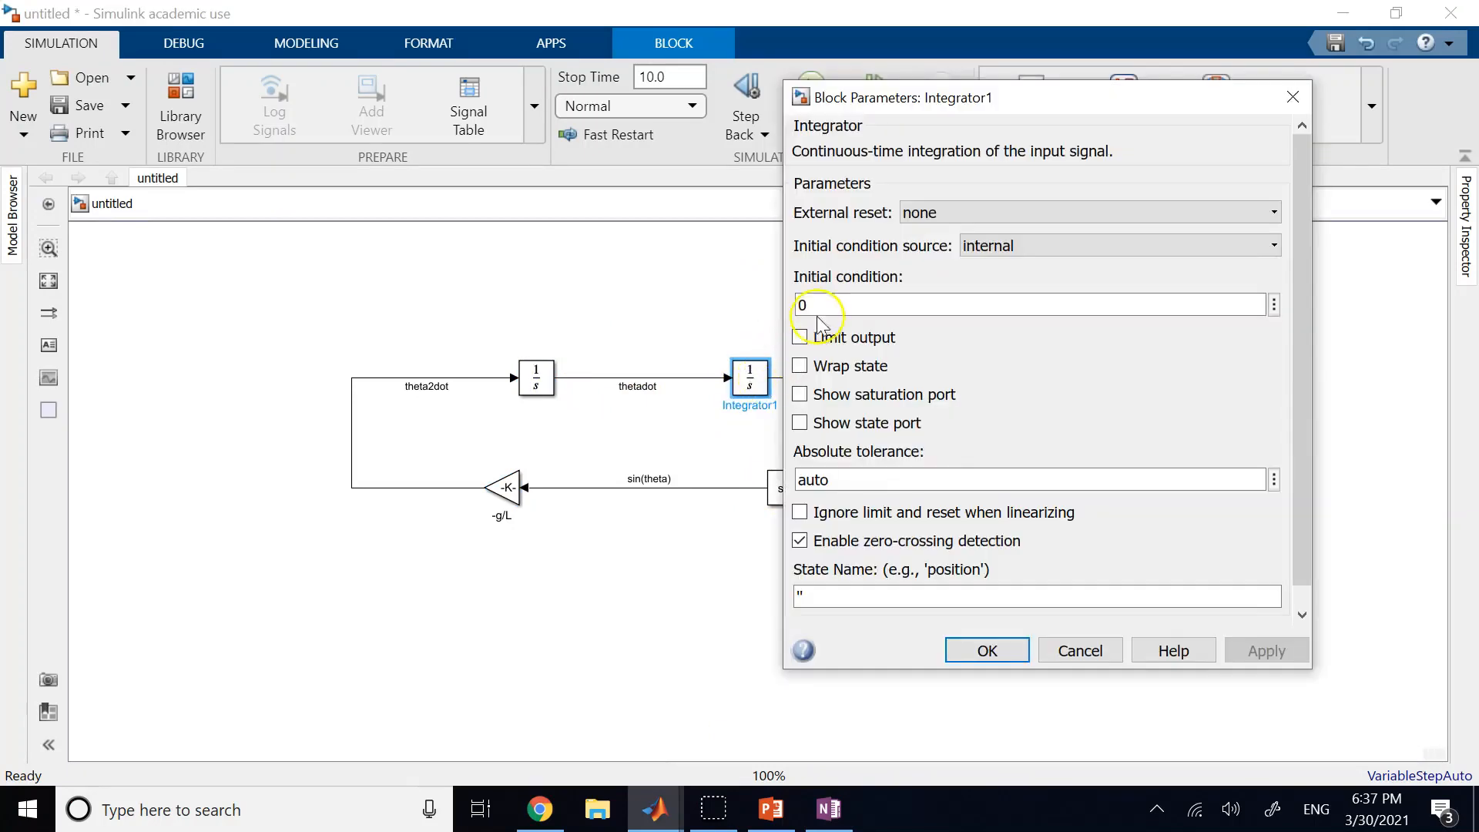
double_click(819, 311)
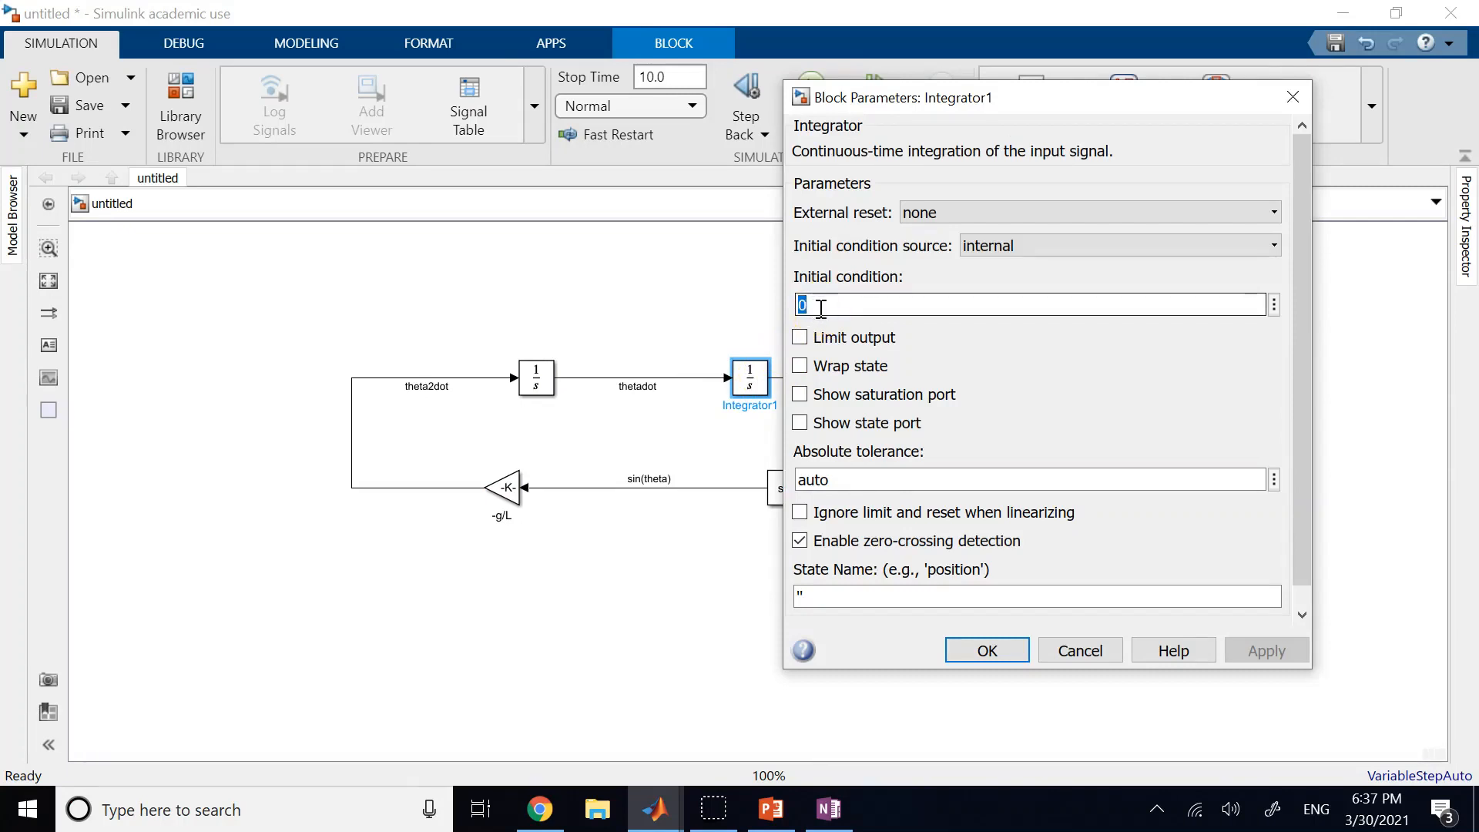
type("pi/4")
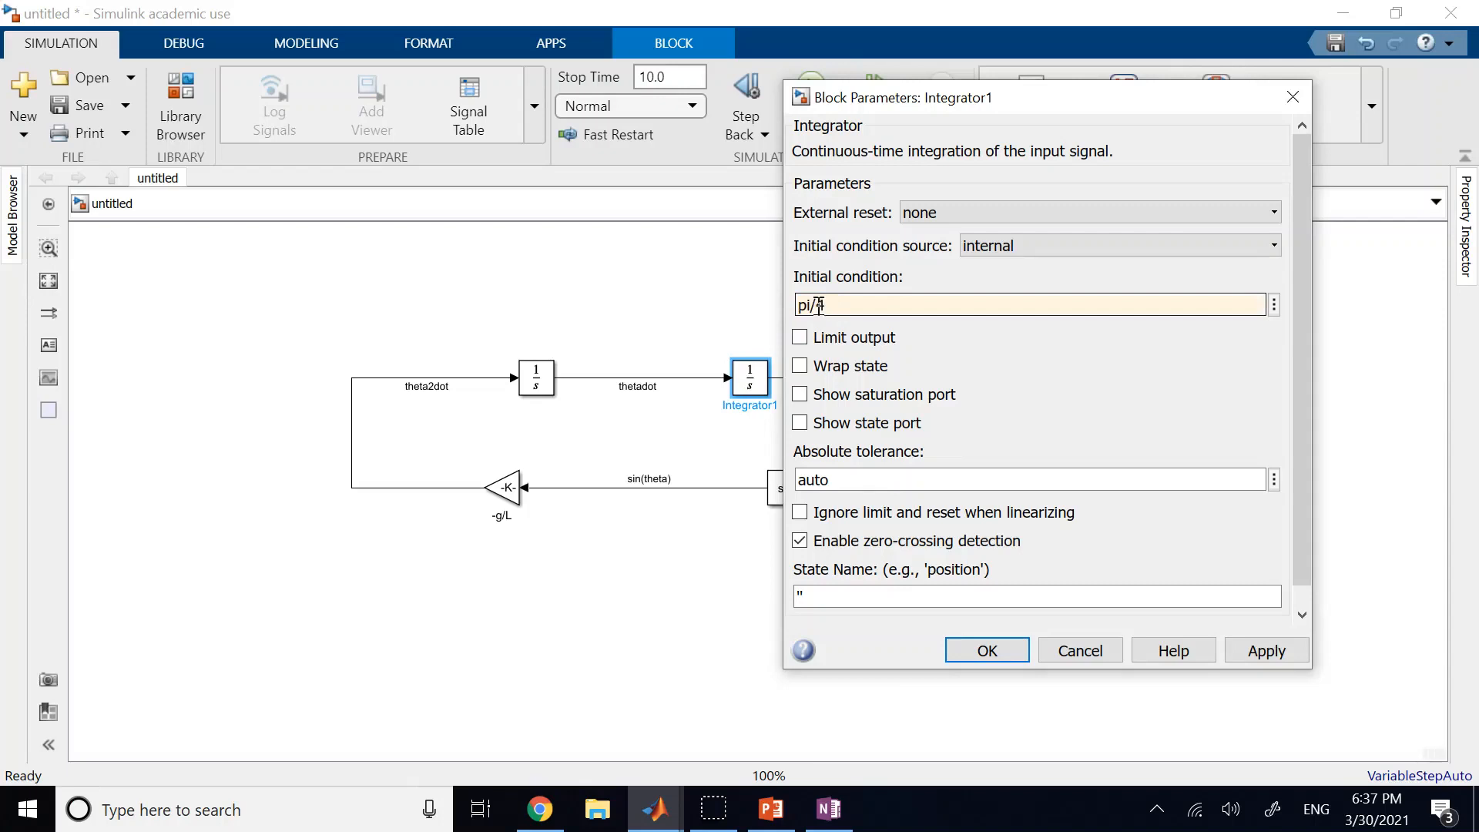
Step: Switch to the MATLAB Command Window, evaluate pi/4 and copy the numeric result
left_click(835, 307)
left_click_drag(829, 307, 798, 308)
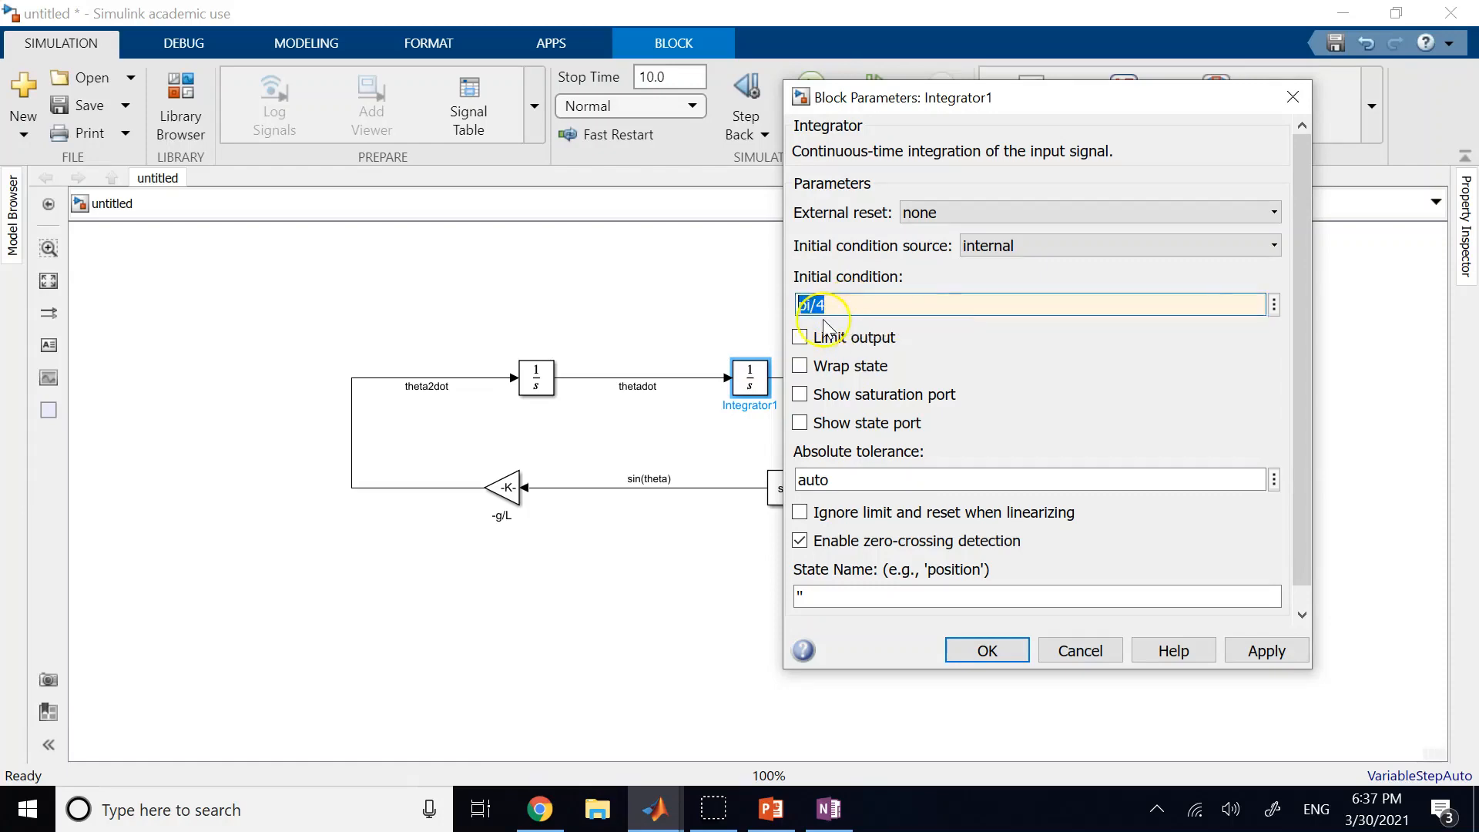
left_click(655, 805)
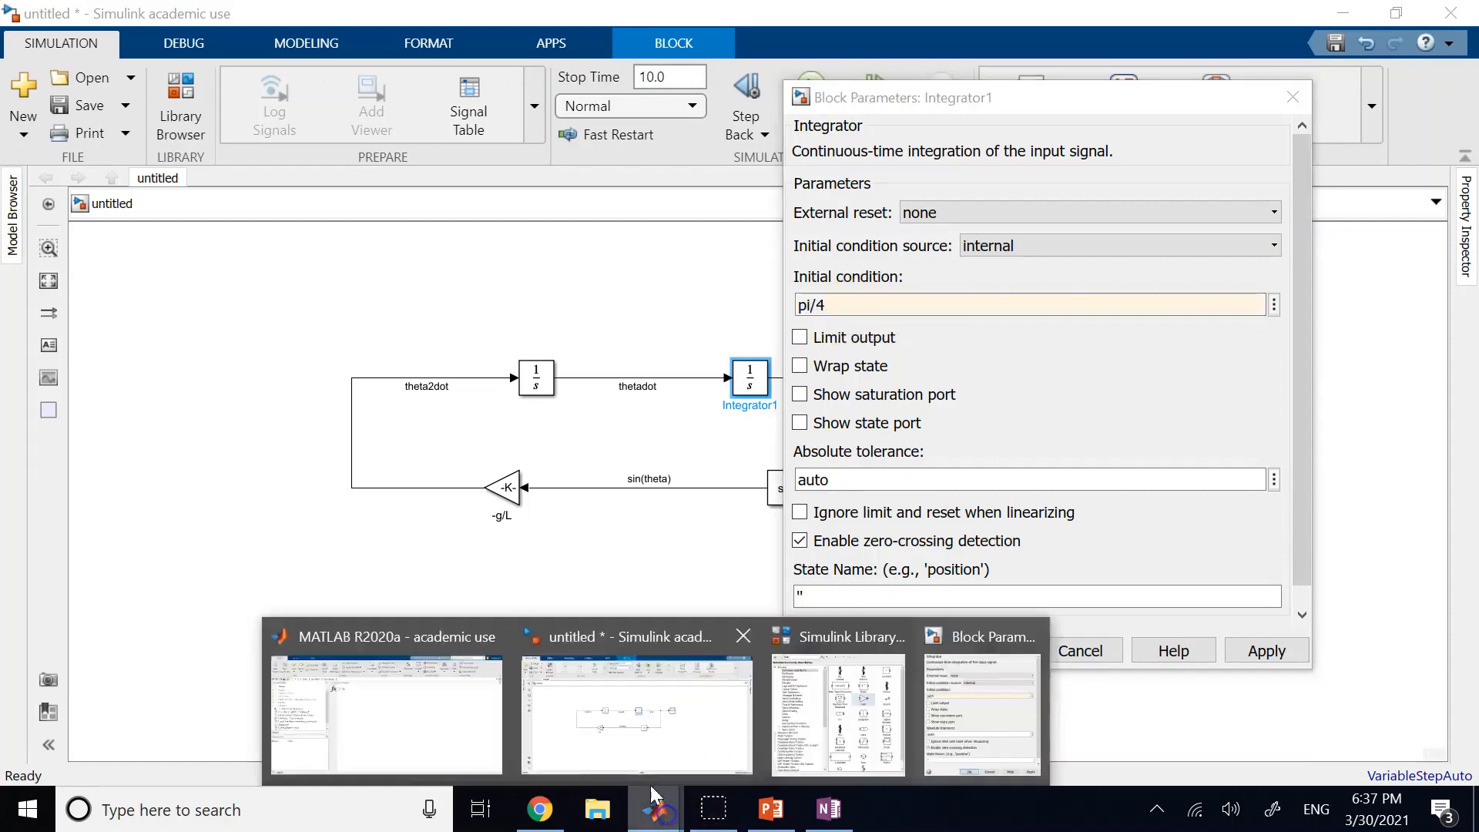
left_click(386, 731)
type("pi")
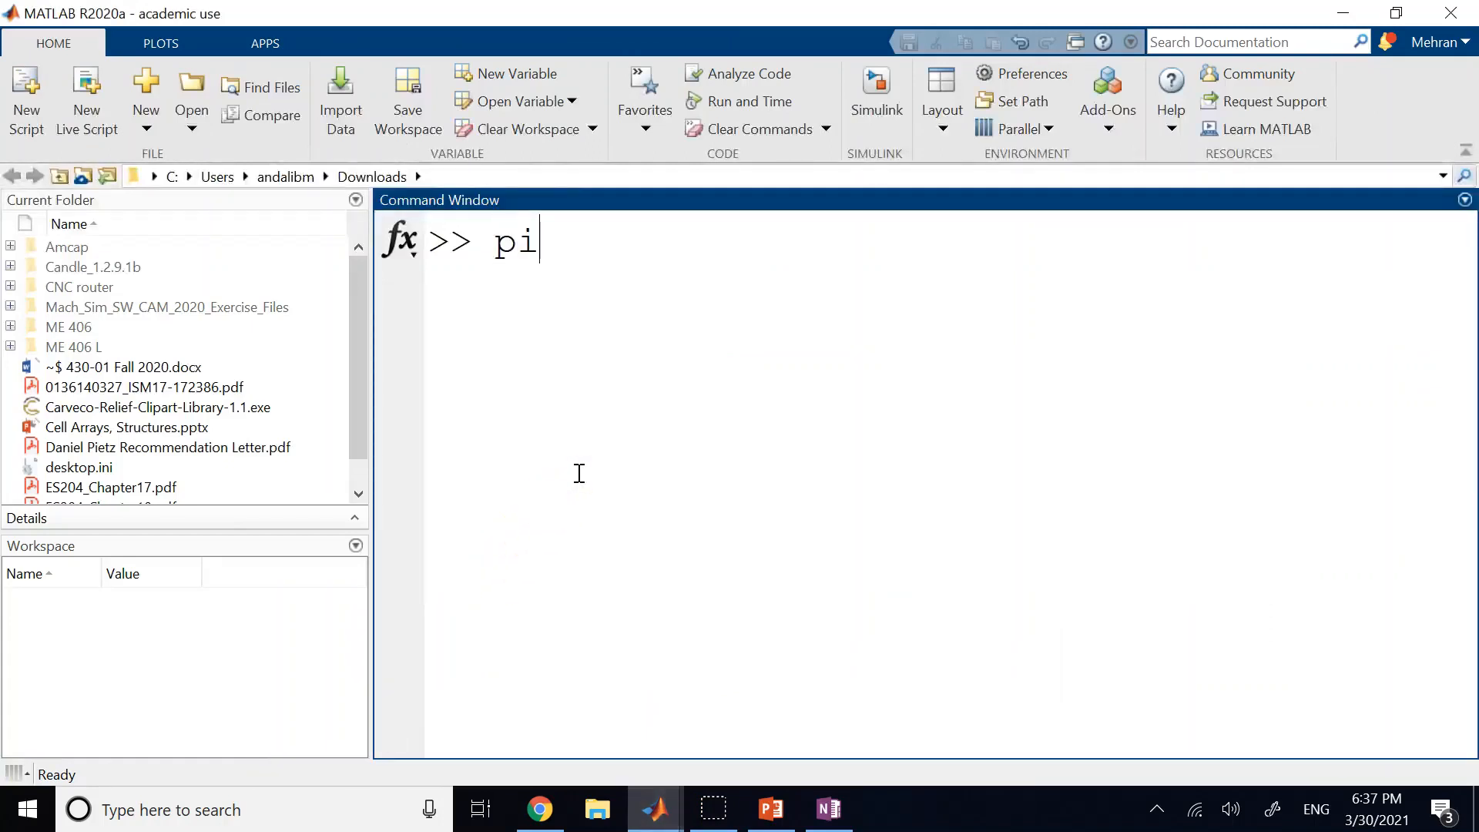
type("/4")
key("Return")
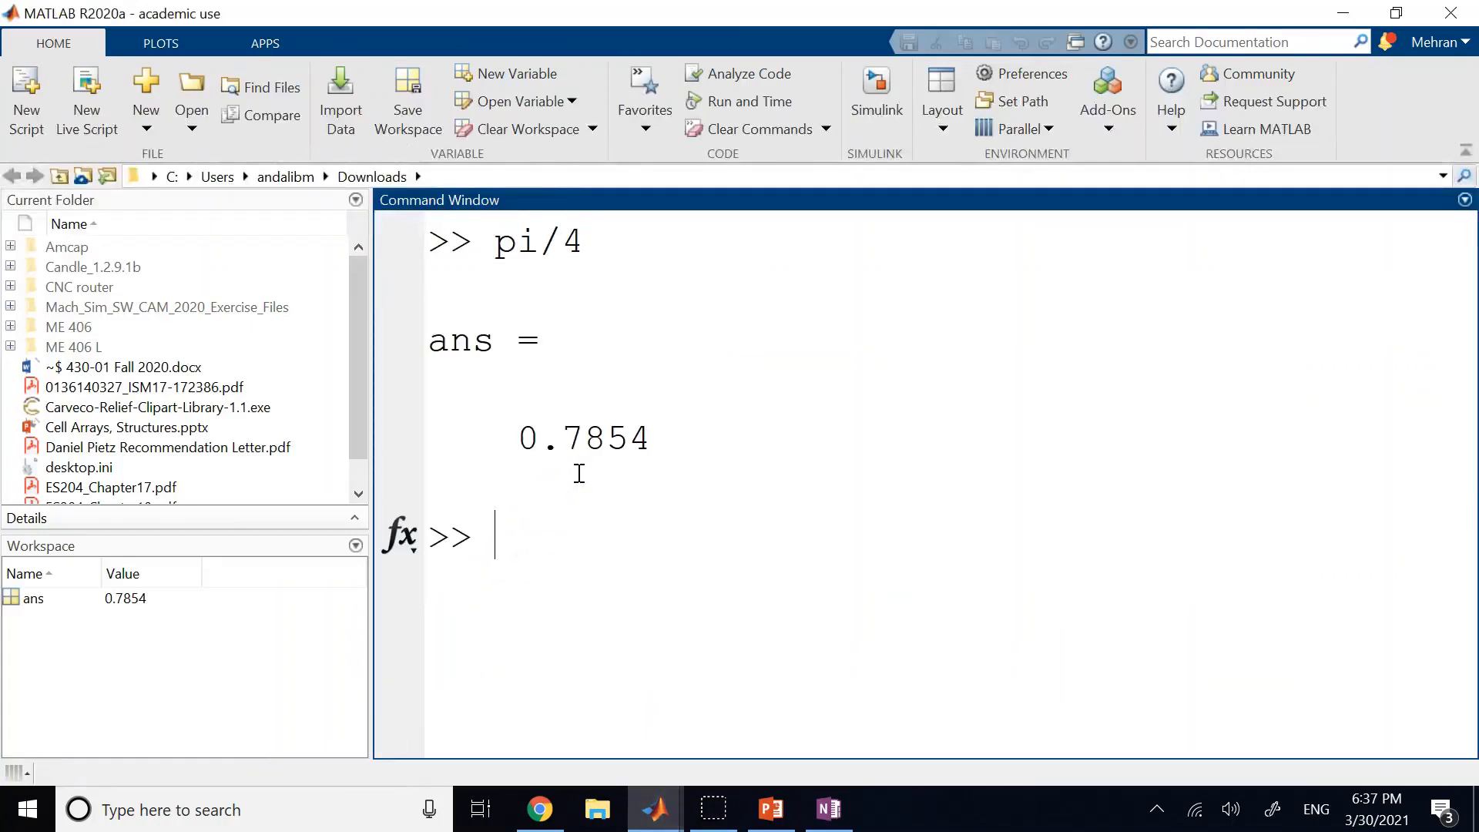
left_click_drag(677, 435, 515, 455)
key("ctrl+c")
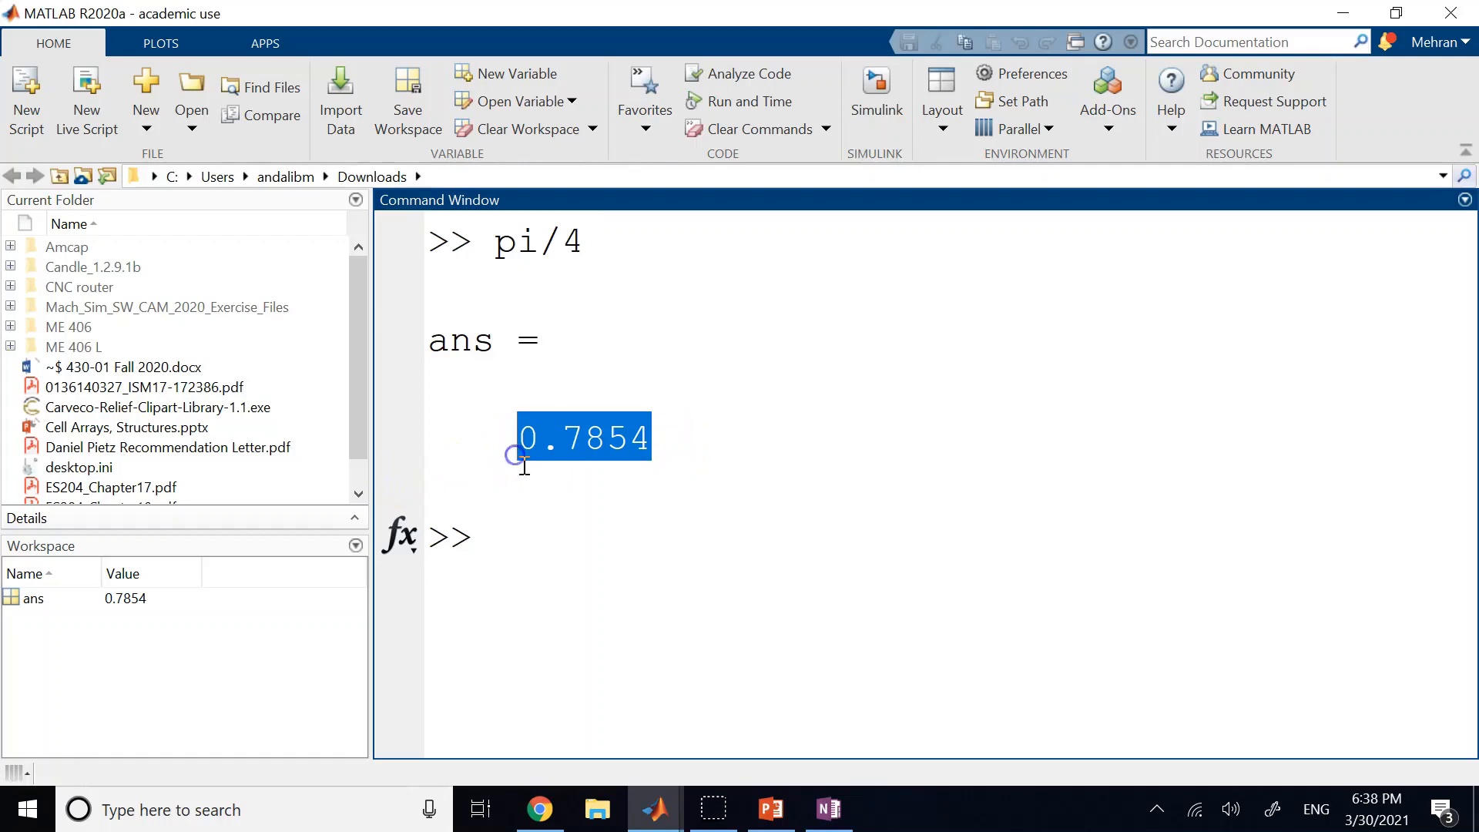
Step: Return to the Simulink model and paste 0.7854 as the second integrator's initial condition
left_click(654, 809)
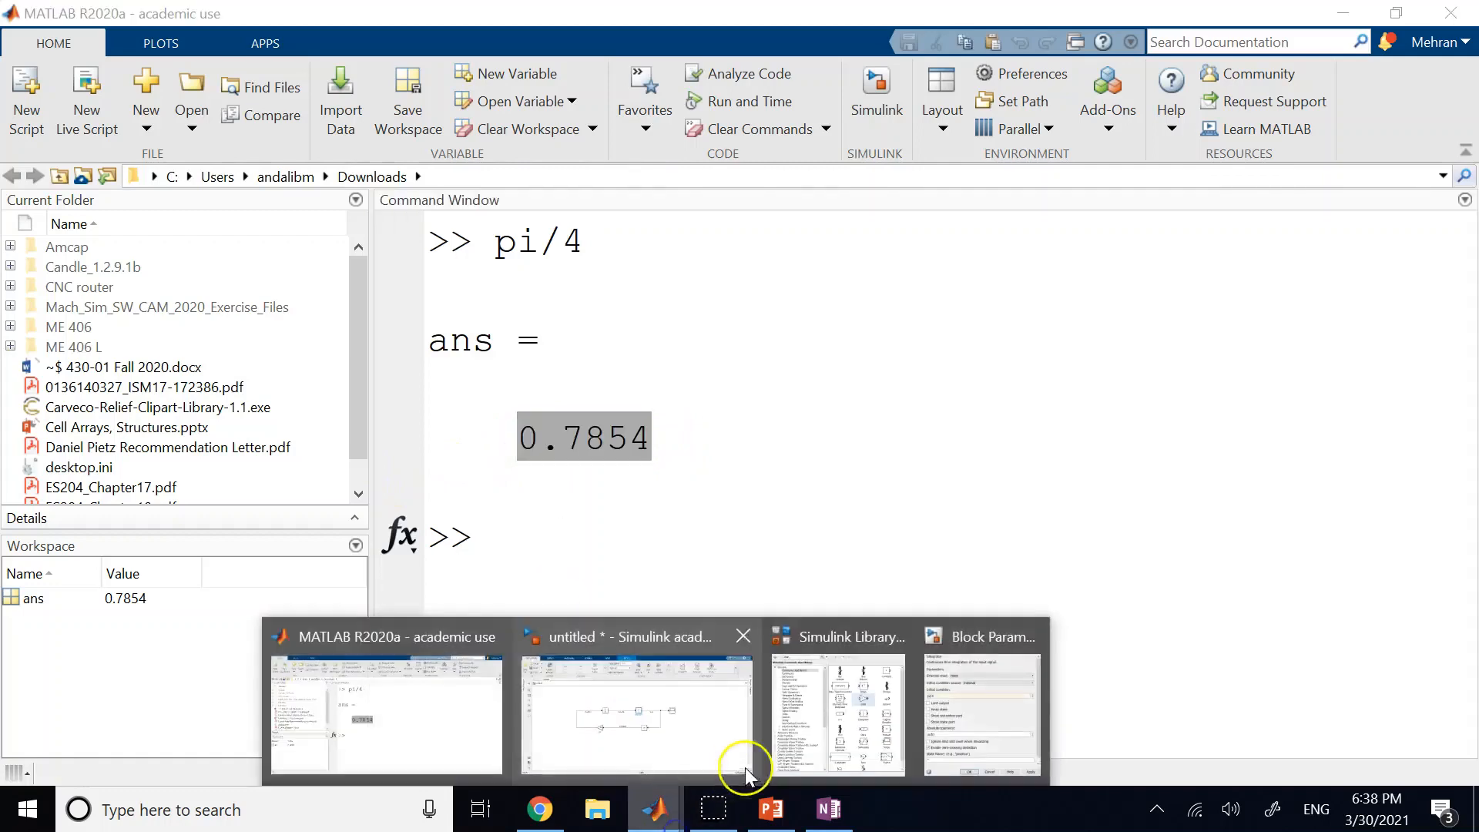
left_click(645, 759)
double_click(752, 375)
key("ctrl+v")
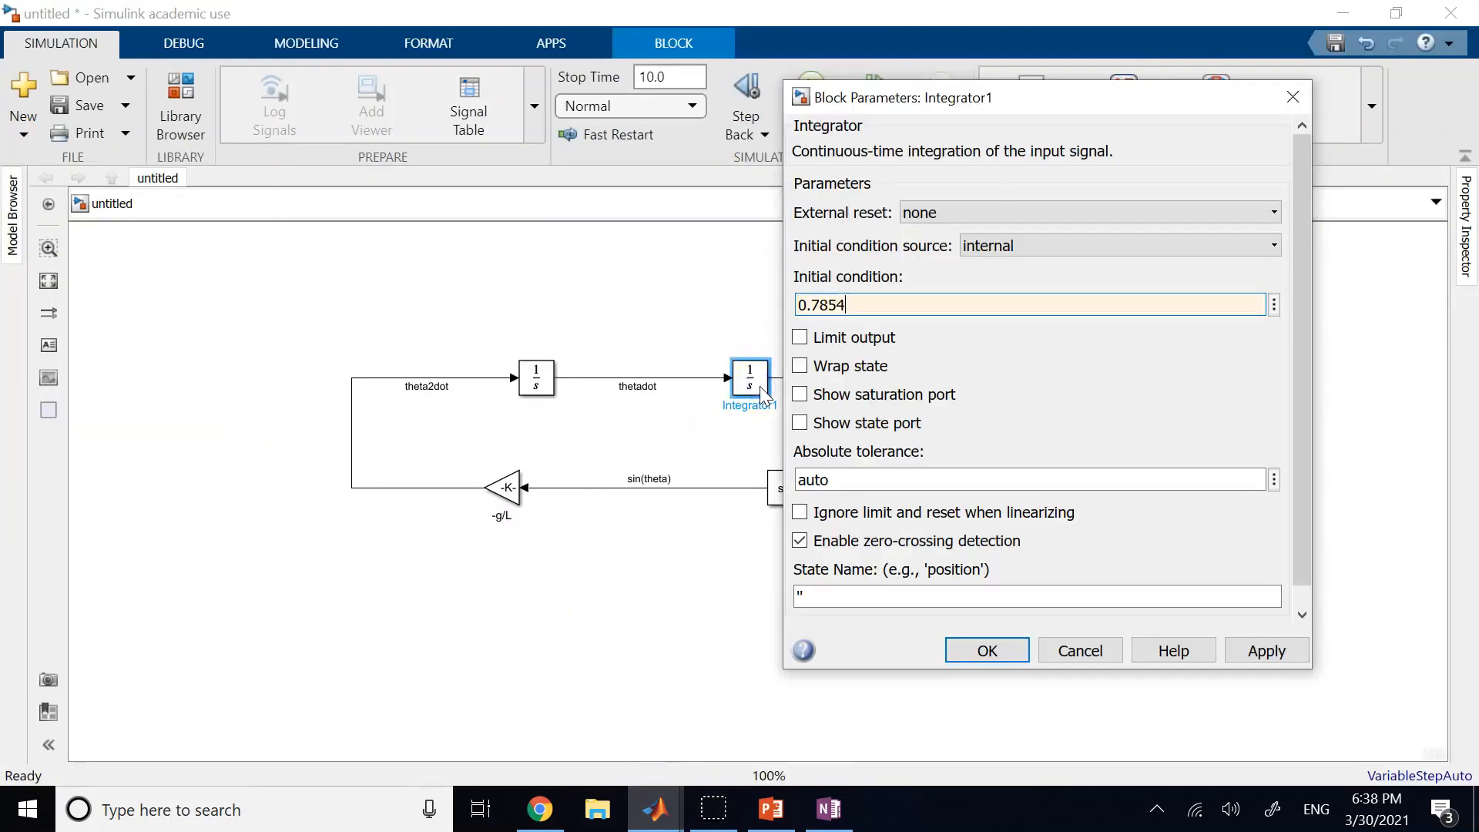
Step: Replace the second integrator's initial condition with the expression (2*5/3.6)^3 and accept the block parameters
double_click(915, 307)
key("BackSpace")
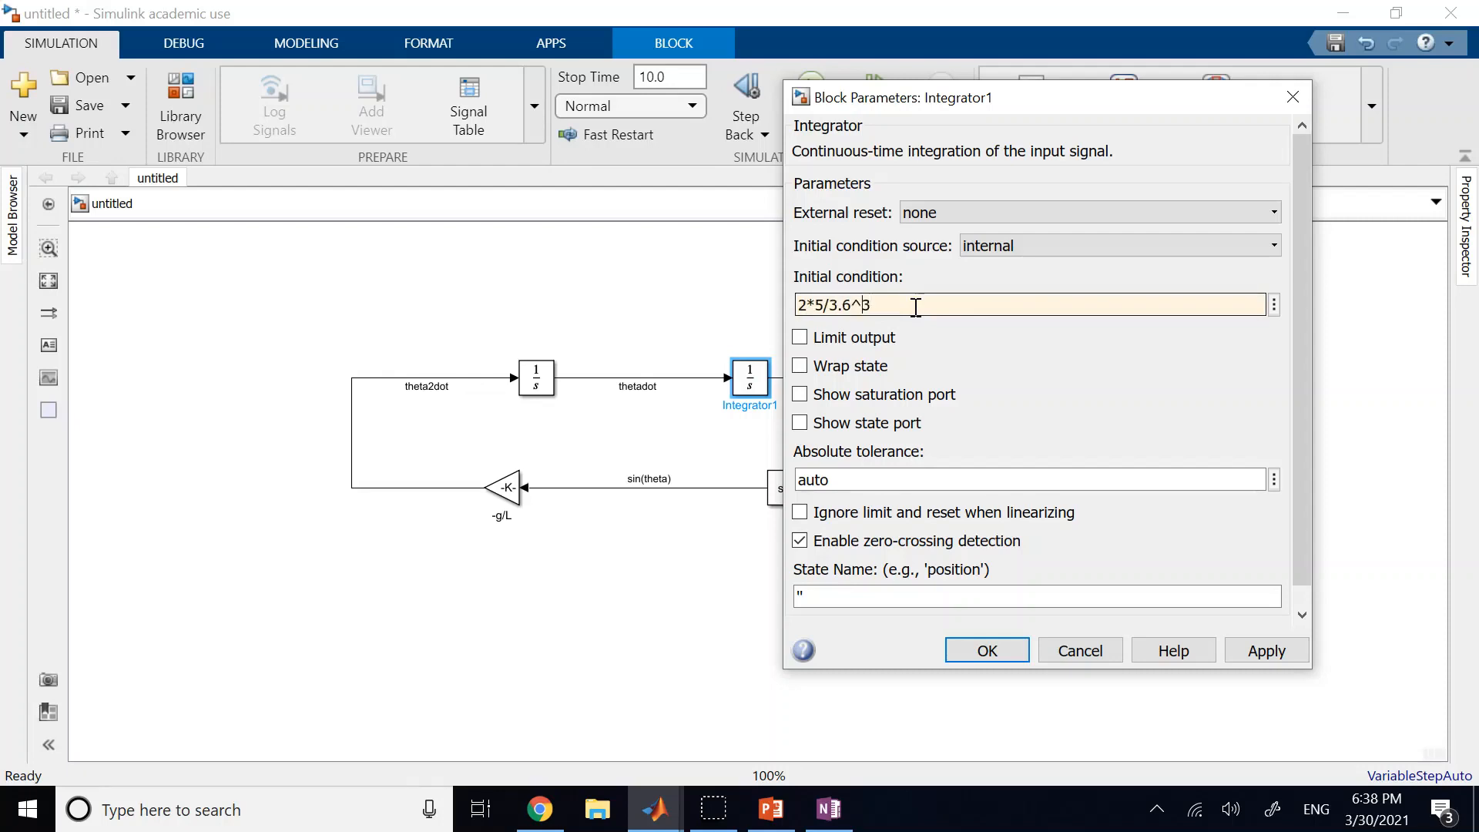
type("(2*5/3.6)^3")
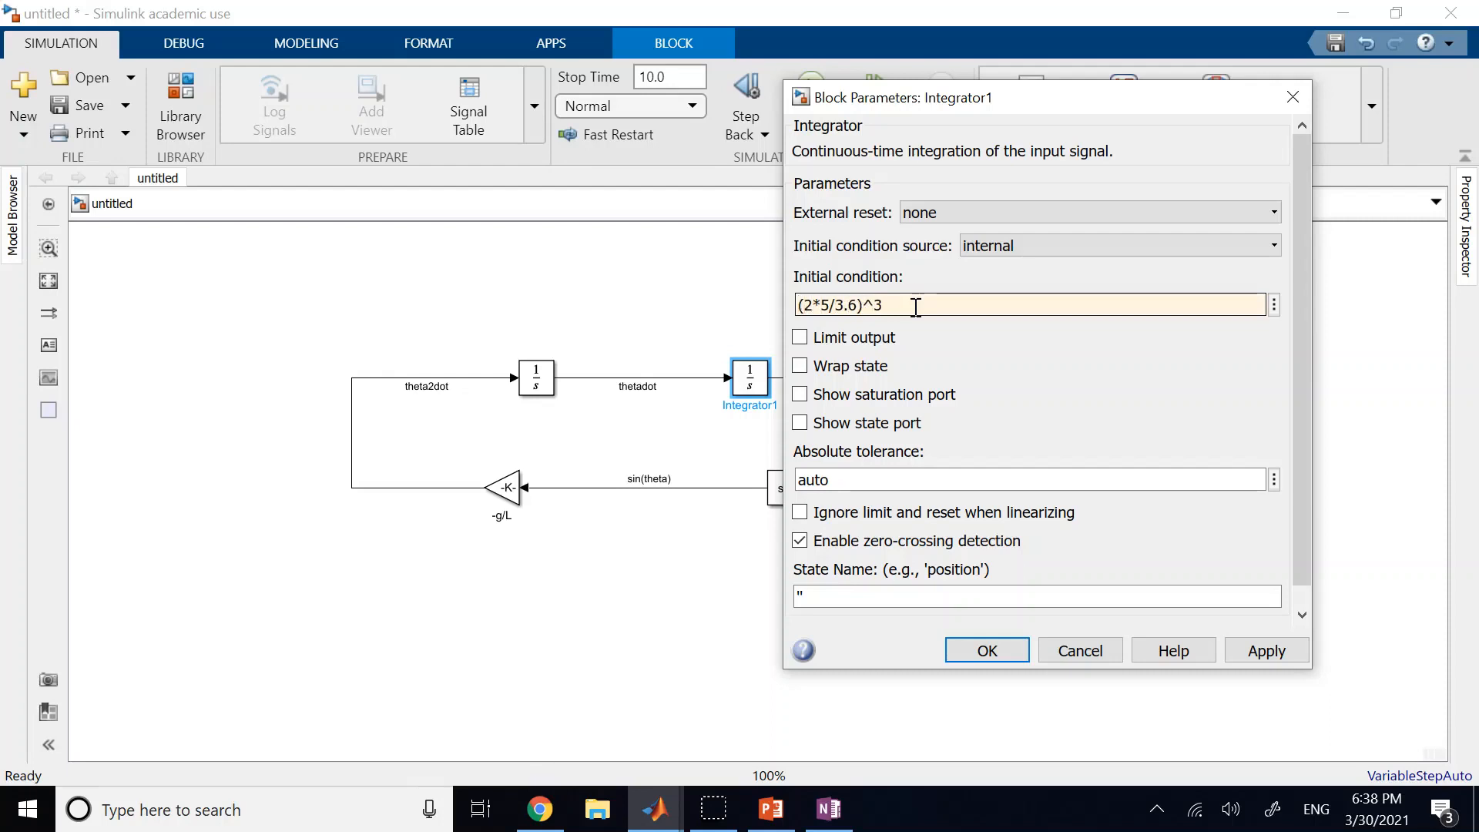
left_click(888, 307)
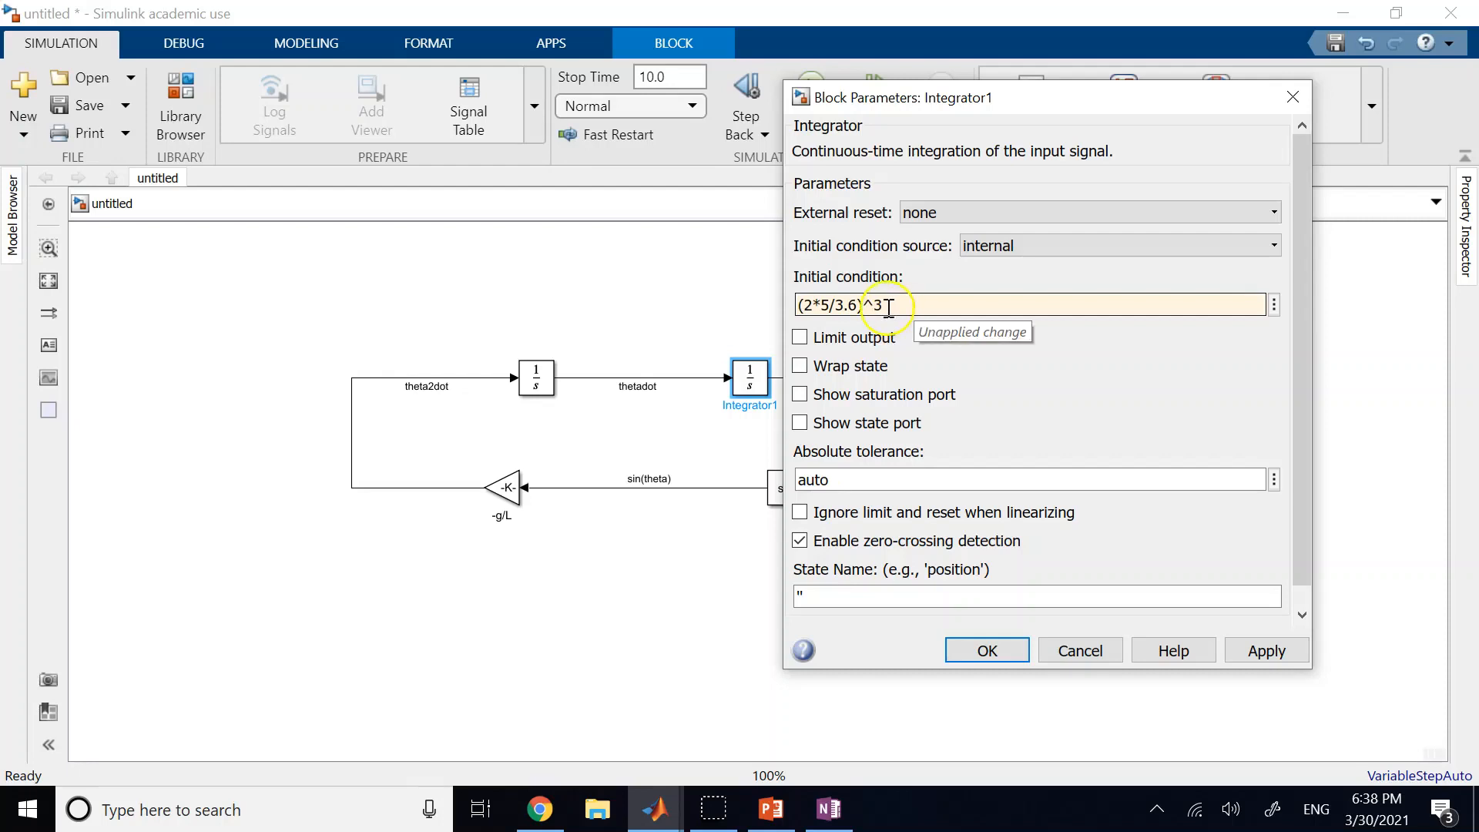
left_click_drag(888, 308, 744, 318)
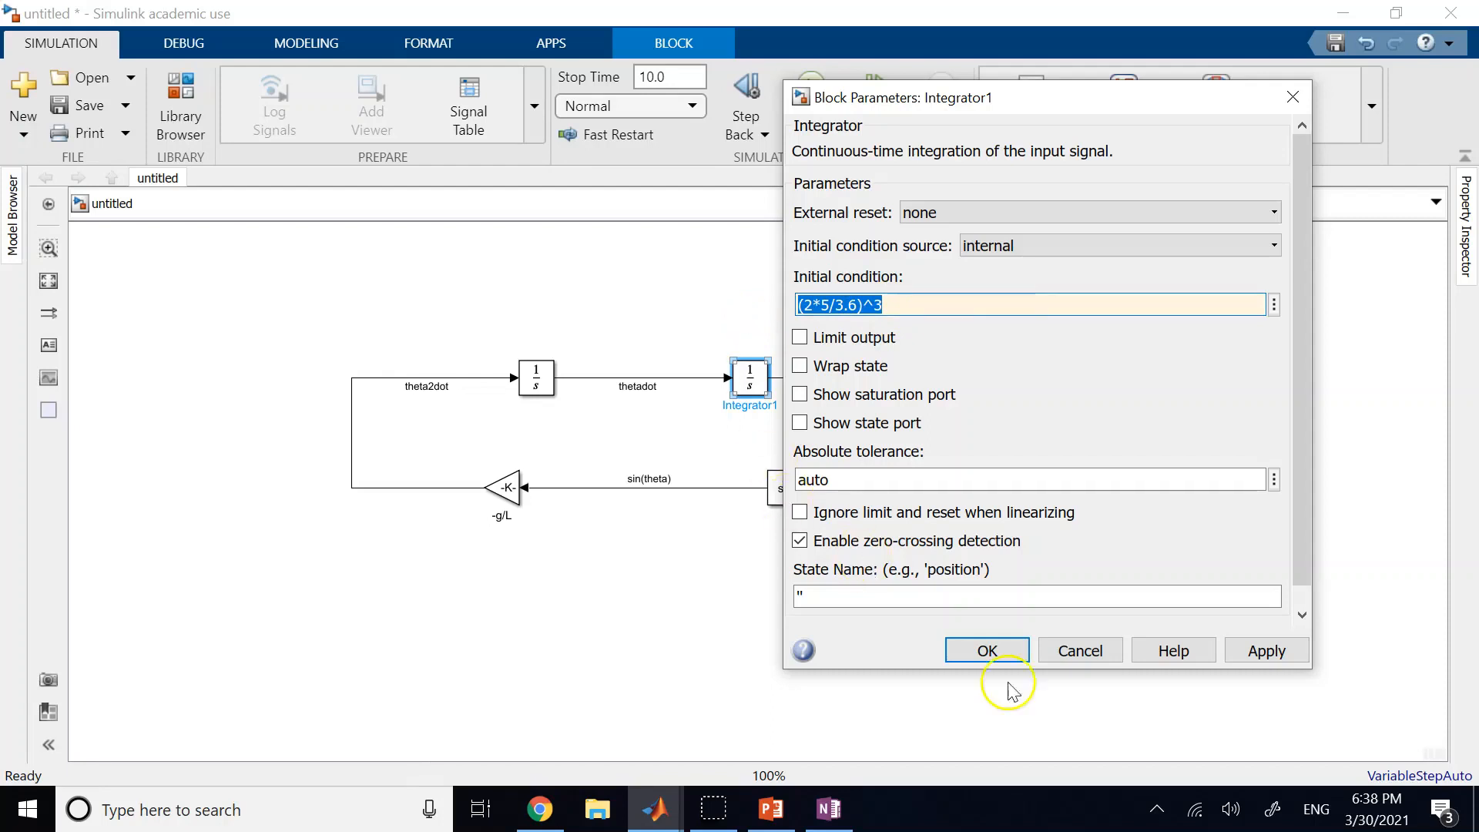
left_click(979, 648)
left_click(550, 277)
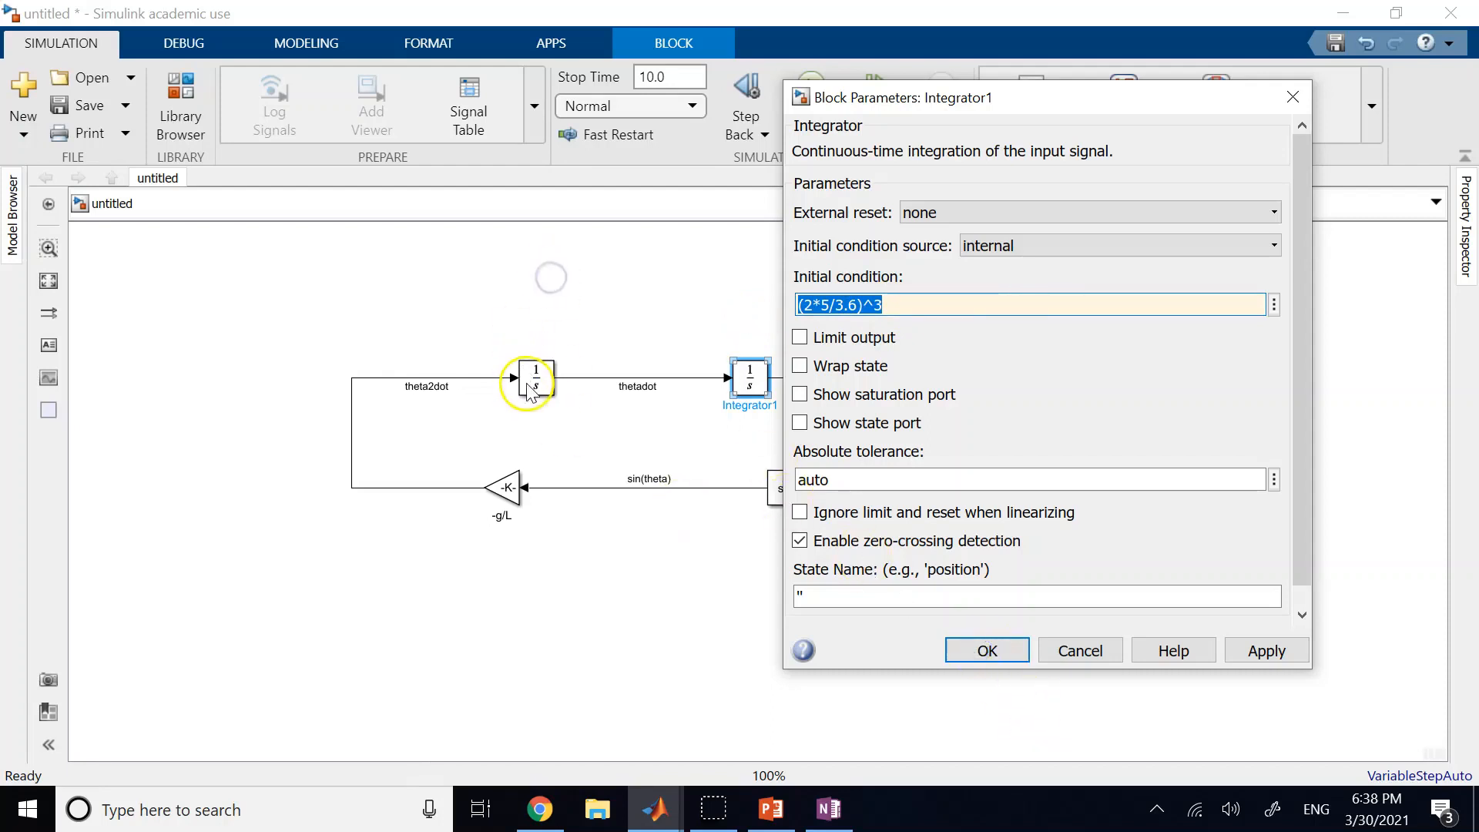
Step: Check the initial condition of the first integrator, which outputs thetadot, and close its parameters
double_click(537, 376)
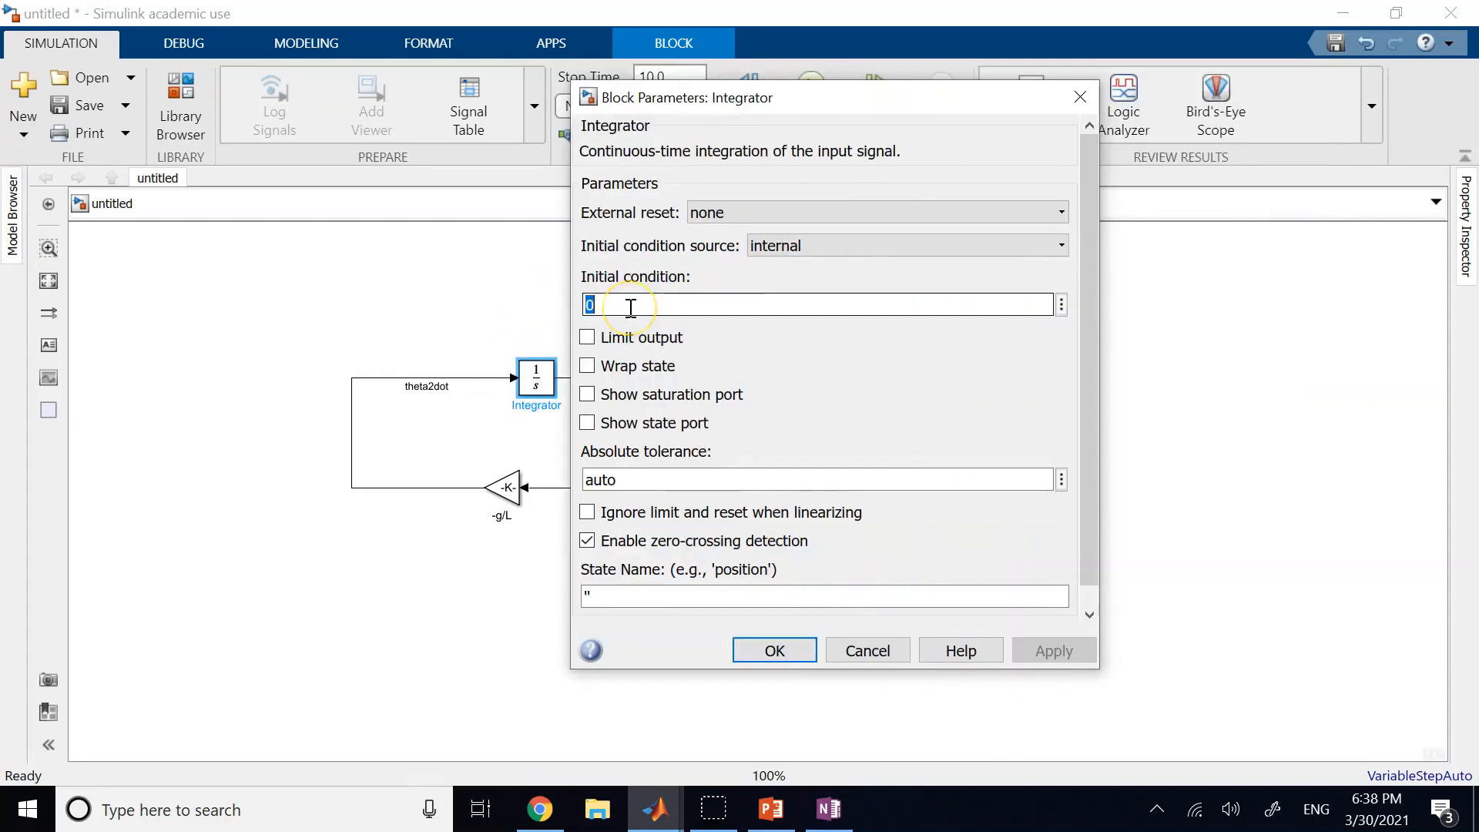
double_click(627, 308)
left_click(774, 650)
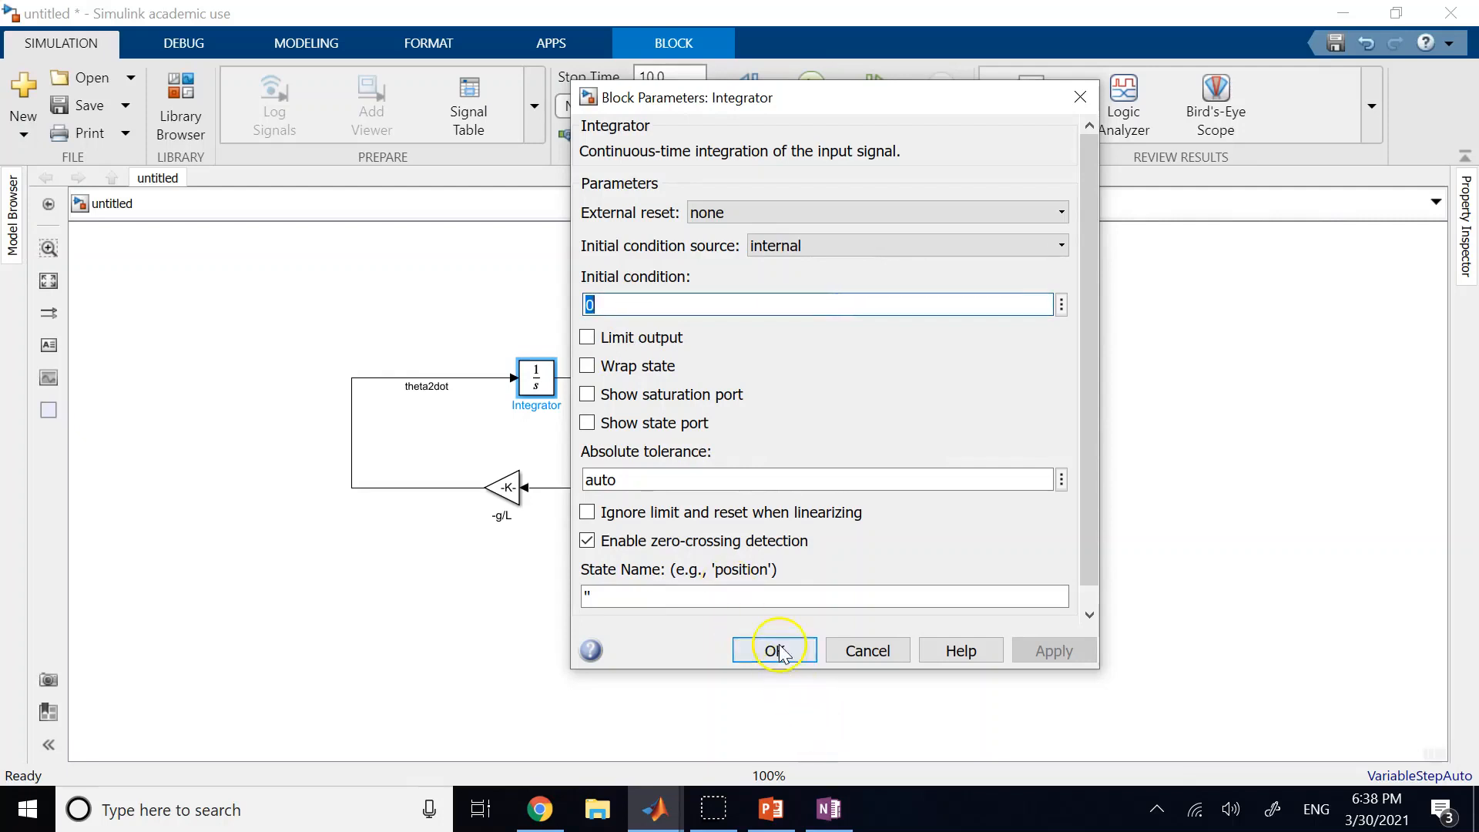
left_click(627, 275)
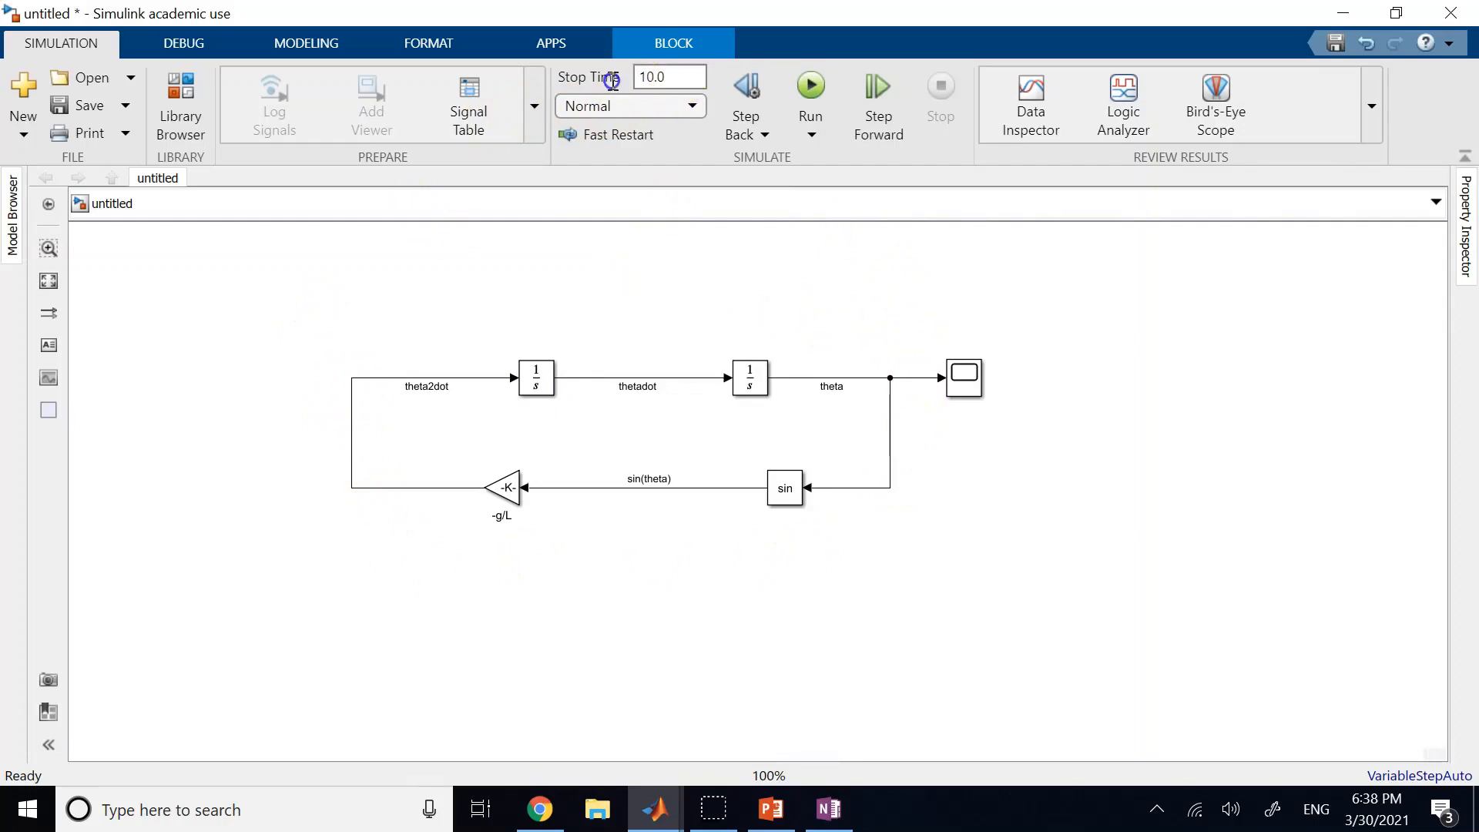
Step: Save the pendulum model in the Downloads folder as a Simulink model named nlp
left_click(650, 80)
left_click(92, 114)
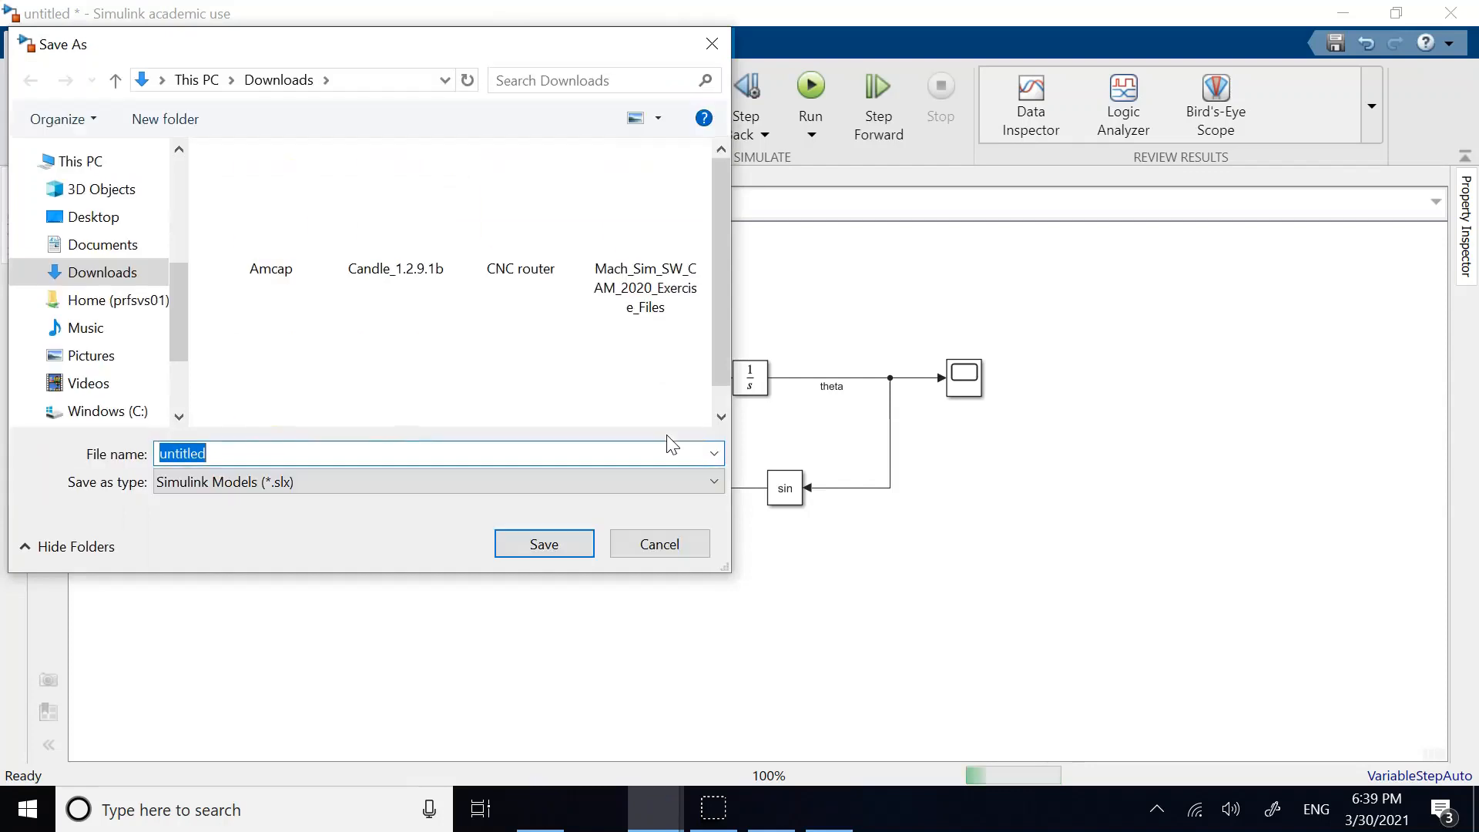
type("nlp")
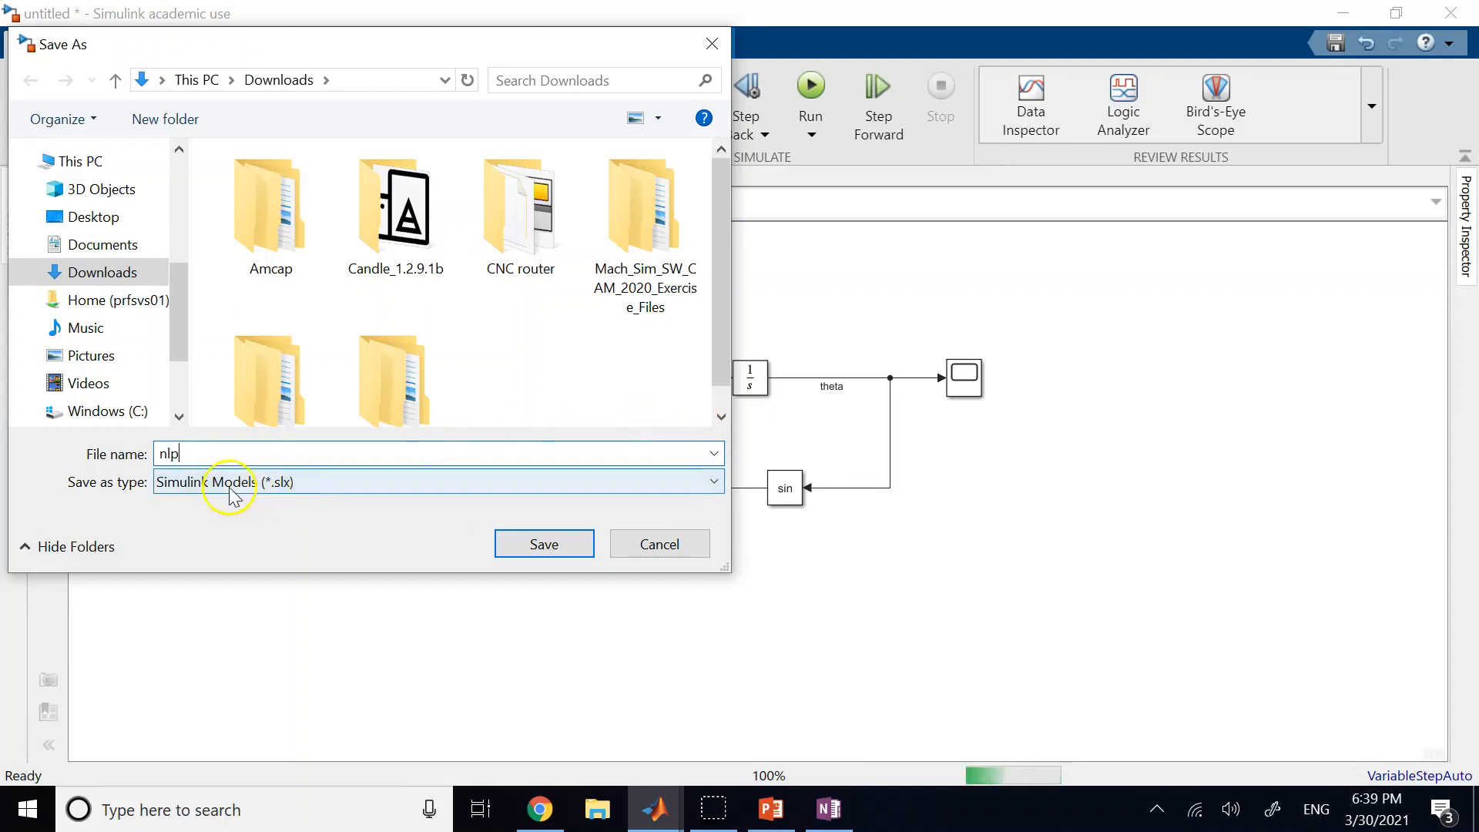
left_click(544, 544)
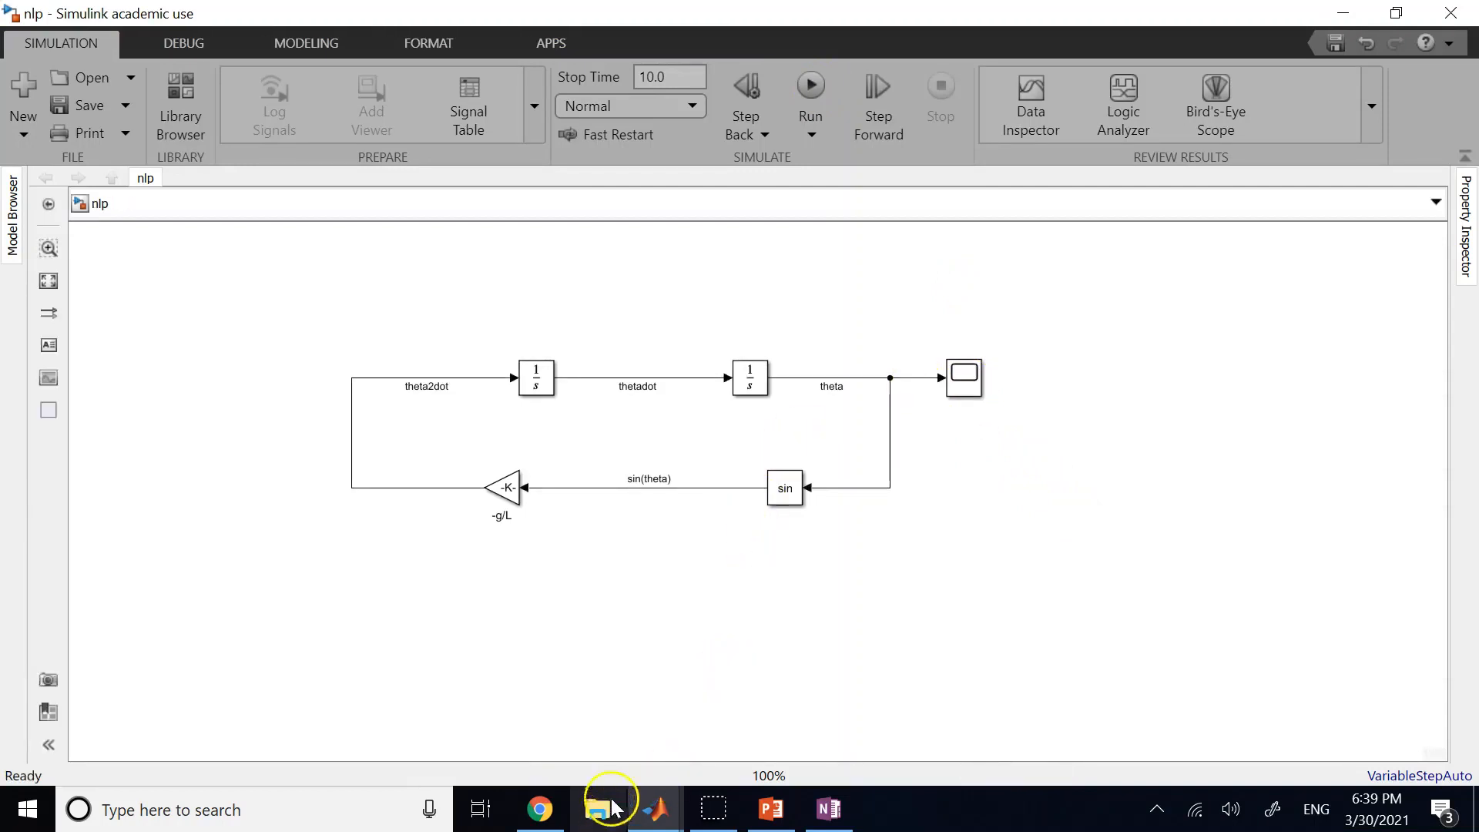
Step: Open the display window of the Scope connected to the theta signal
left_click(813, 309)
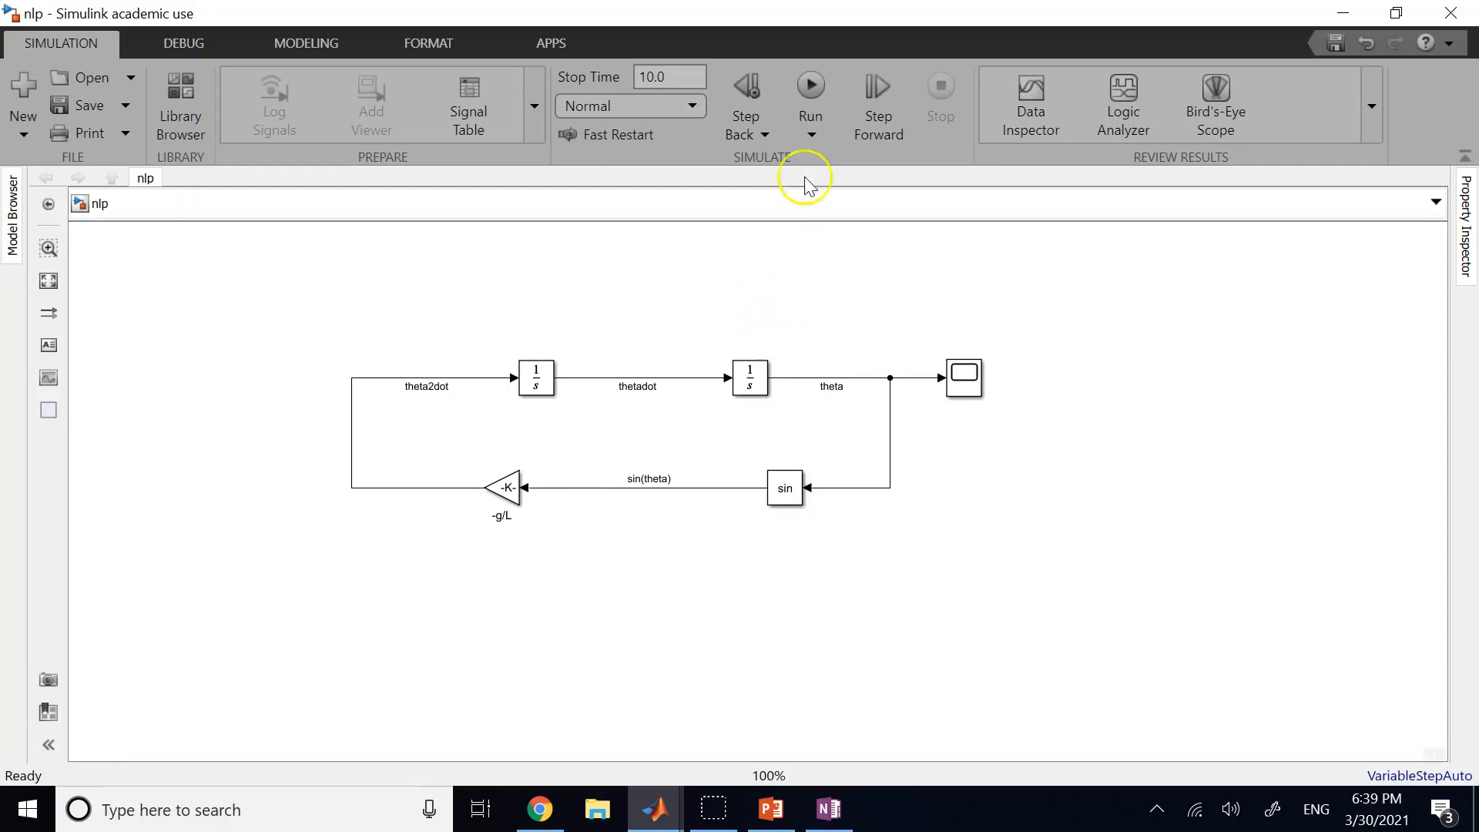
left_click(810, 85)
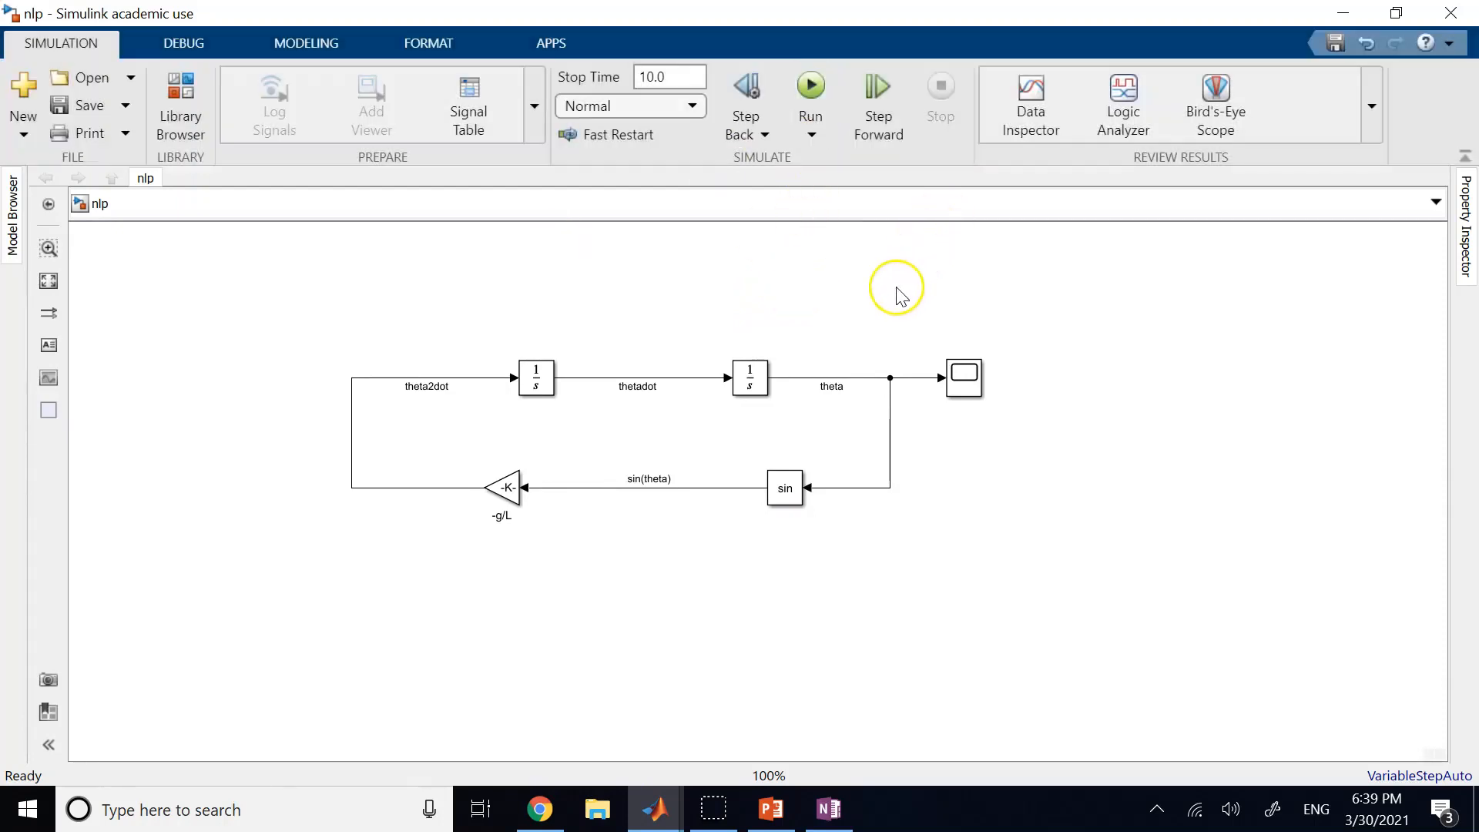
left_click(964, 381)
left_click(959, 376)
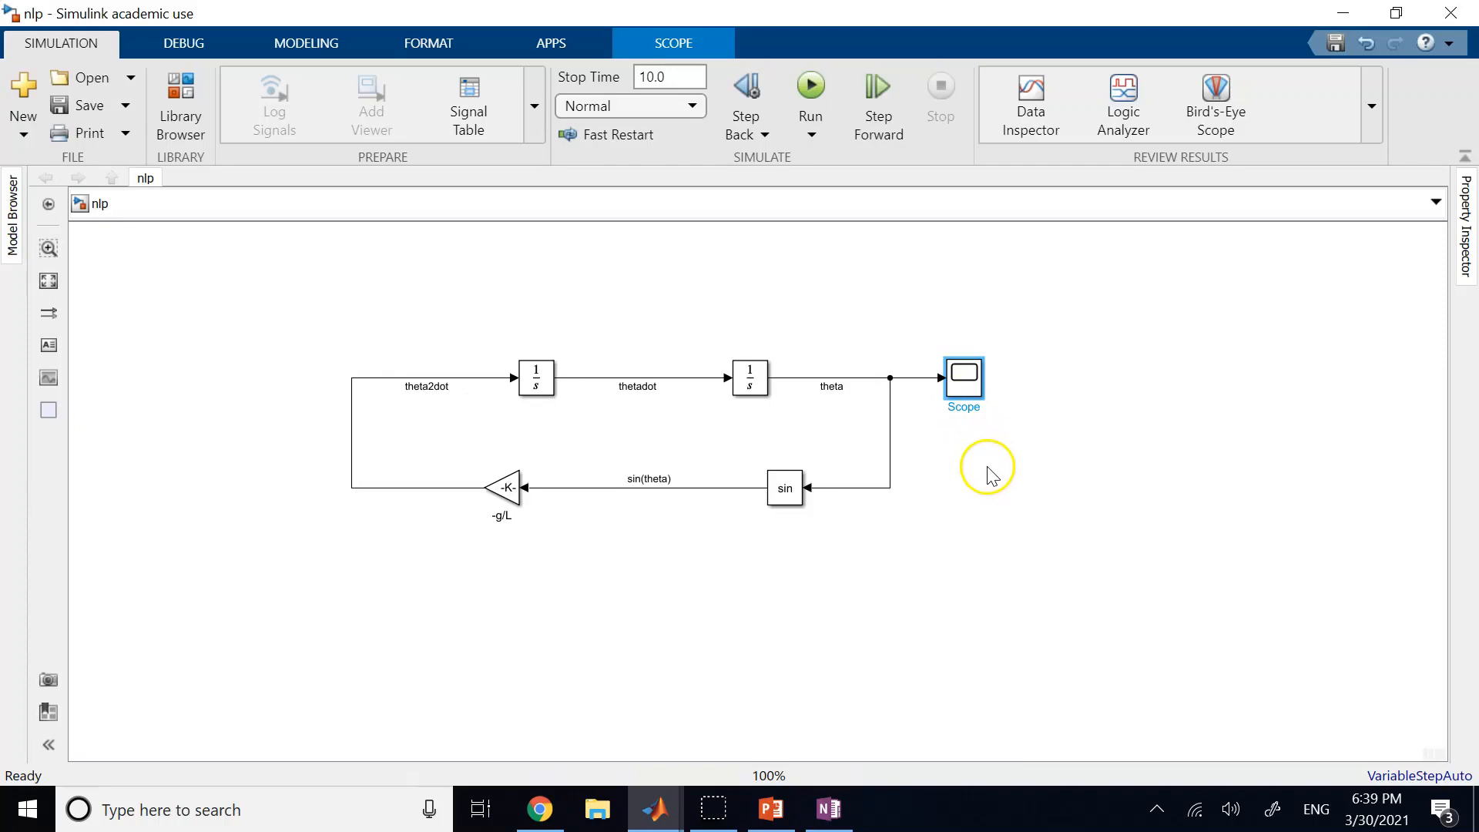
Step: Switch to OneNote and review the sketched theta-versus-time curve beside the Euler and Runge-Kutta notes
left_click(776, 812)
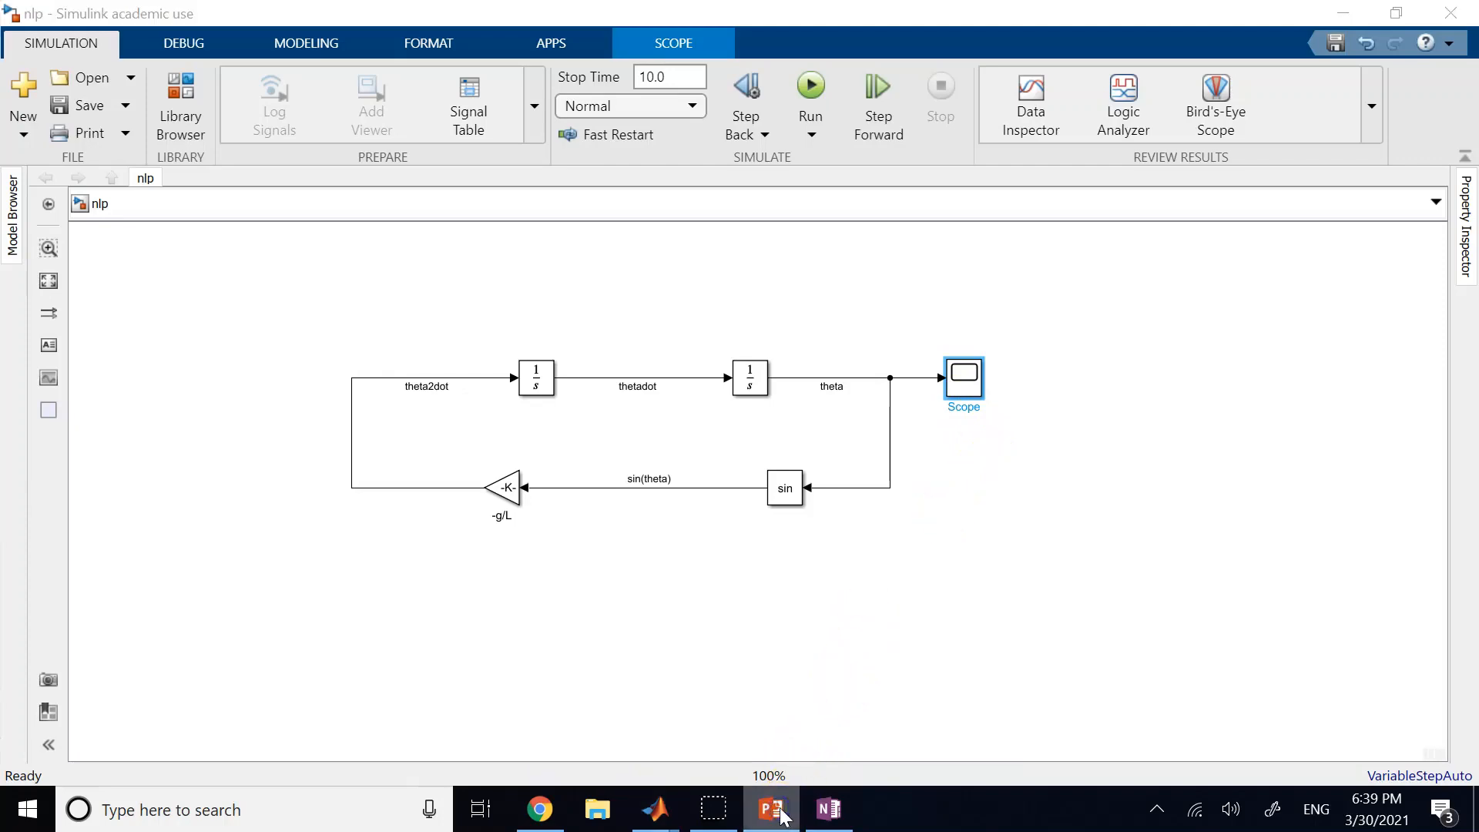
left_click(826, 808)
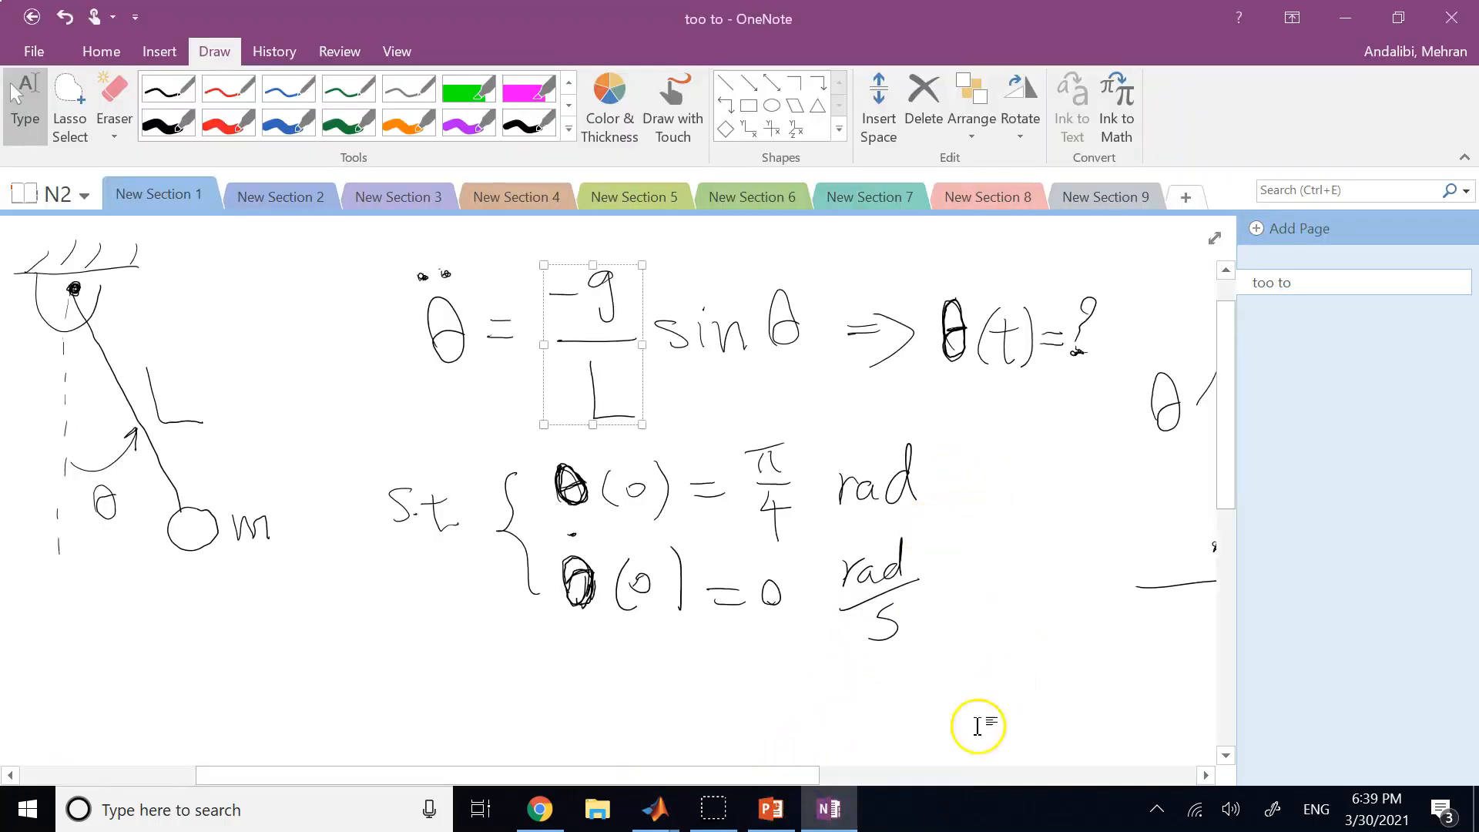
left_click(948, 774)
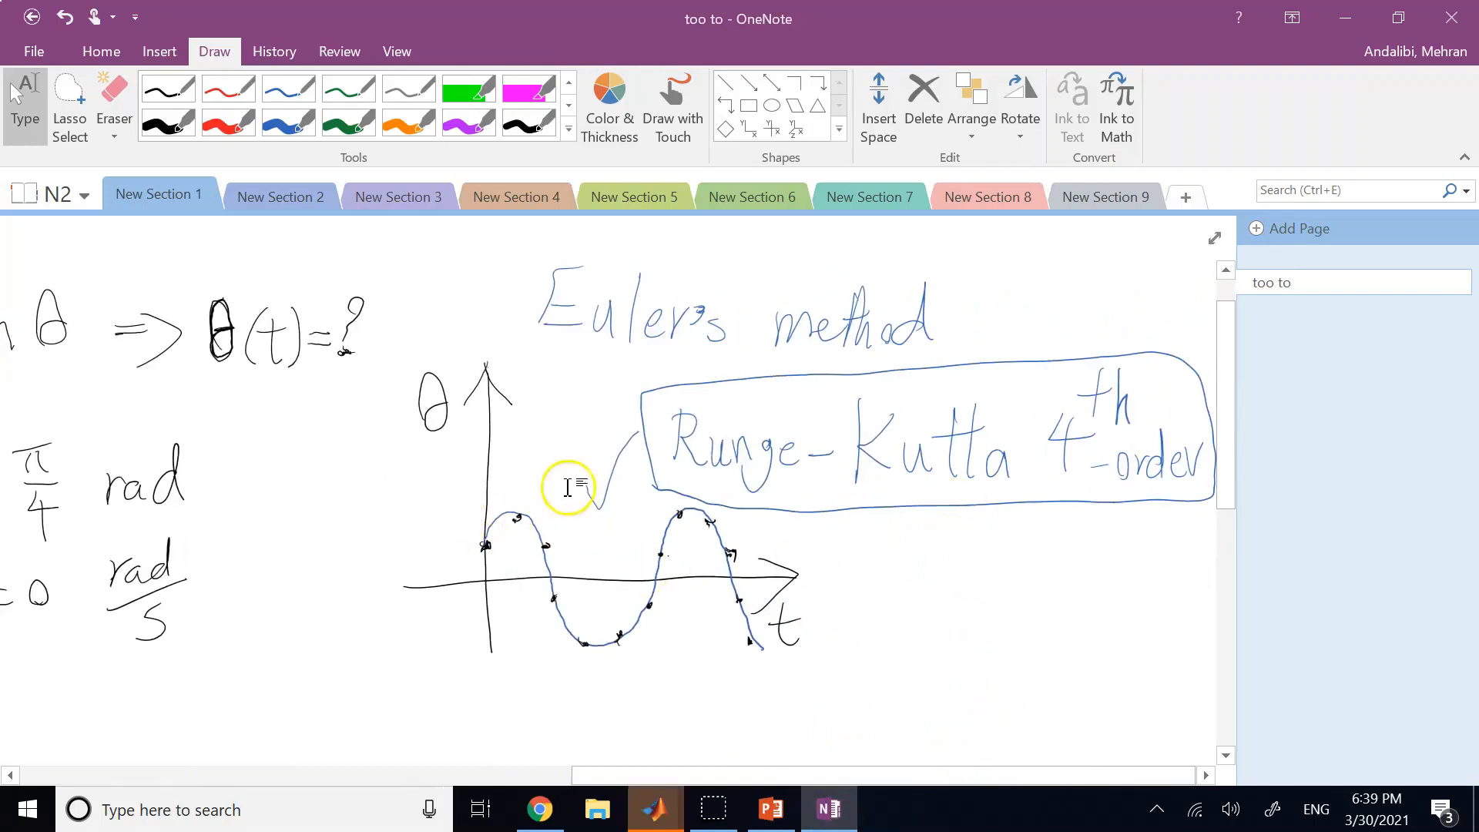
Step: Return to the Scope window, run the nlp model for 10 seconds and bring up the theta plot
left_click(654, 809)
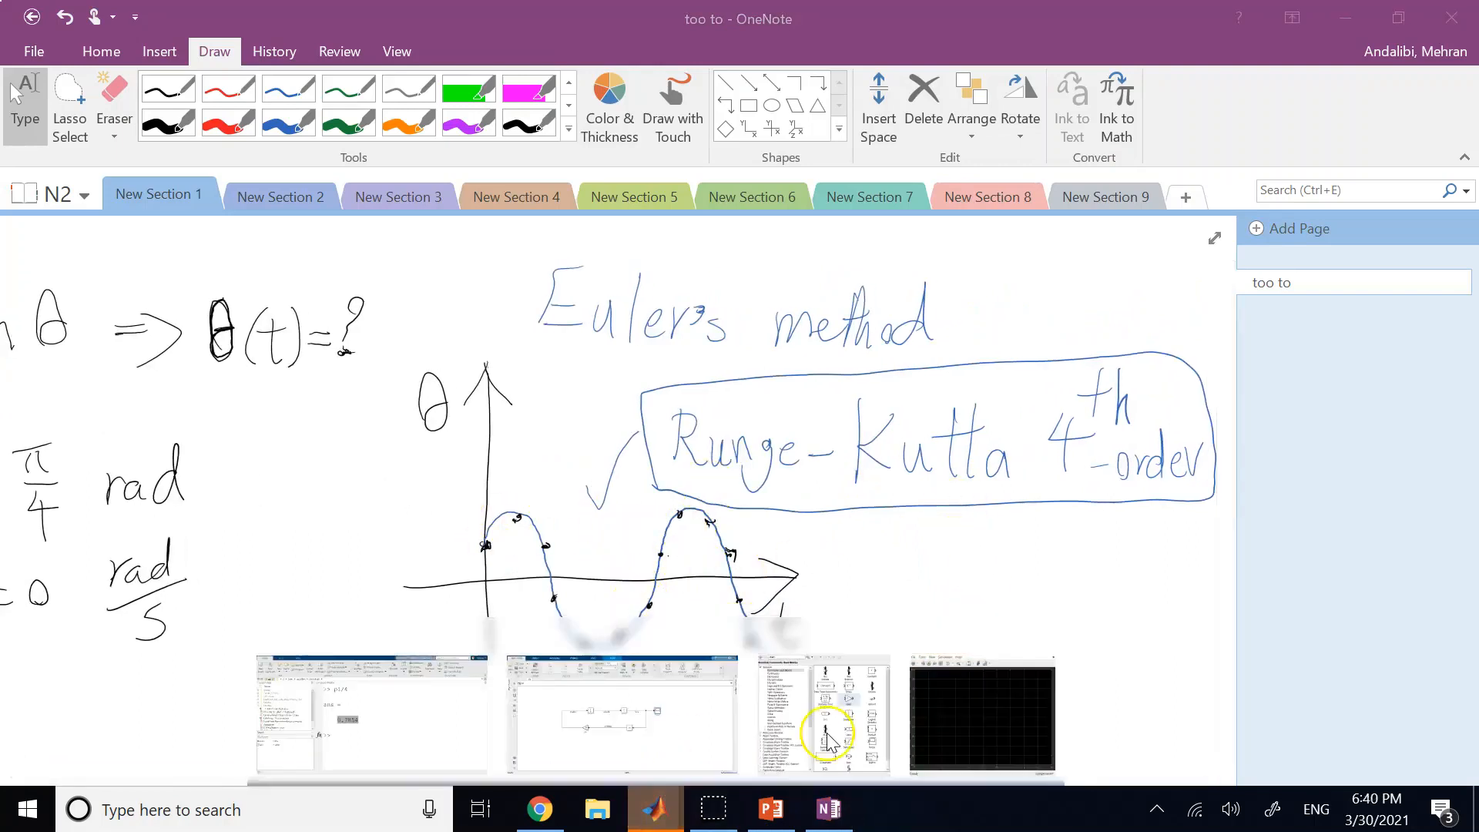
left_click(940, 716)
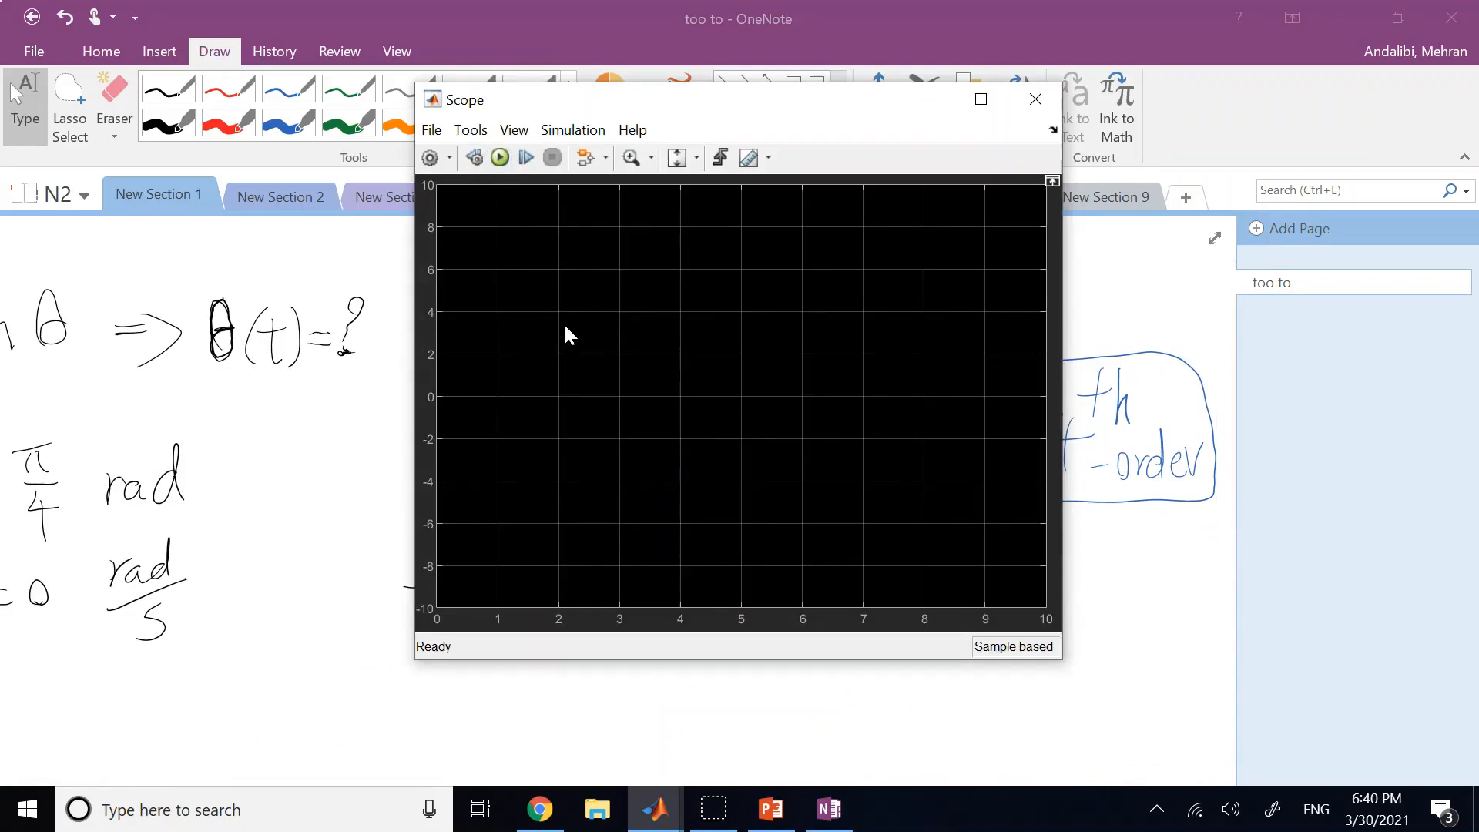
left_click(500, 159)
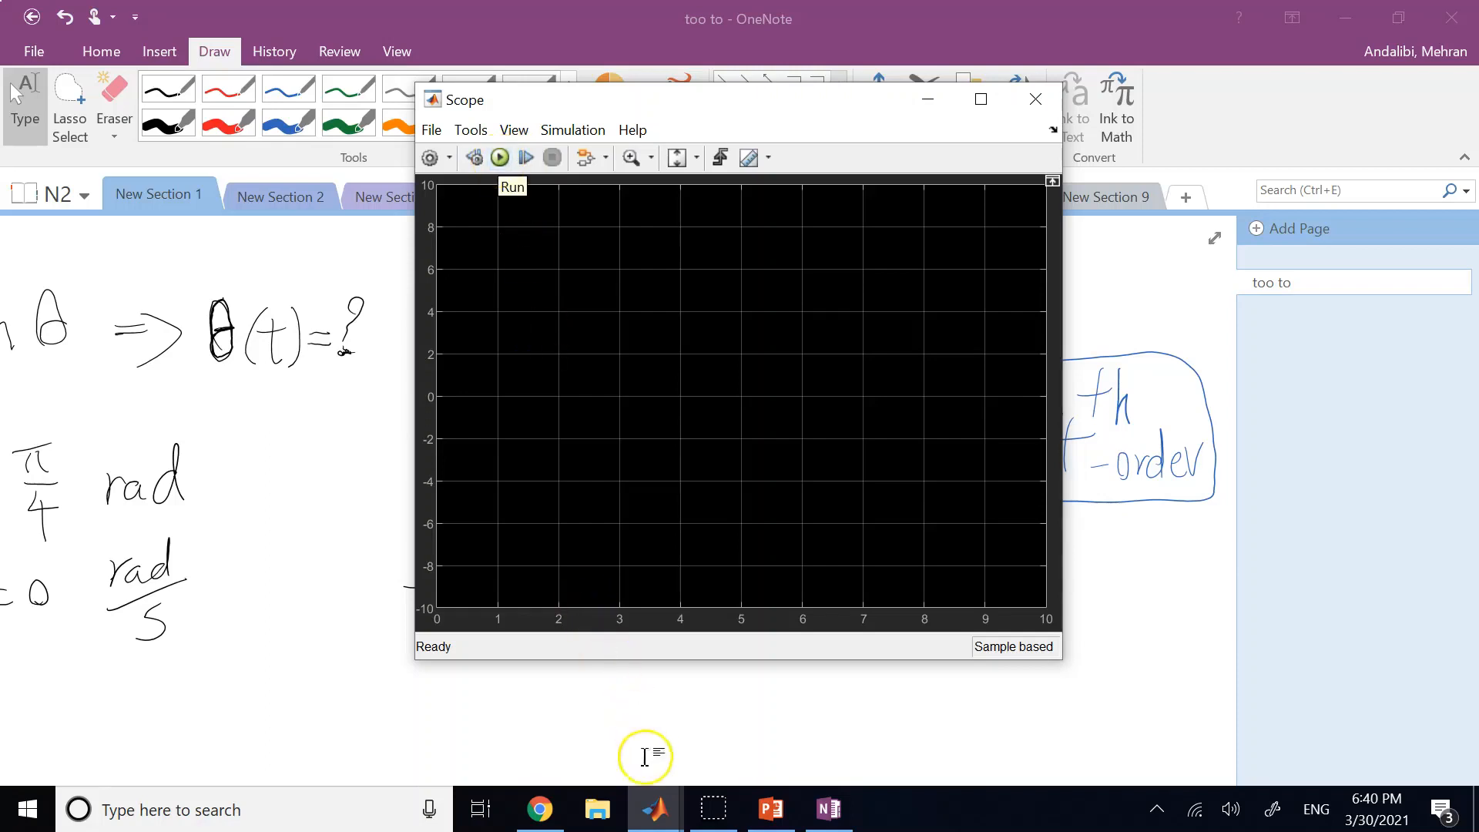
left_click(654, 808)
left_click(626, 707)
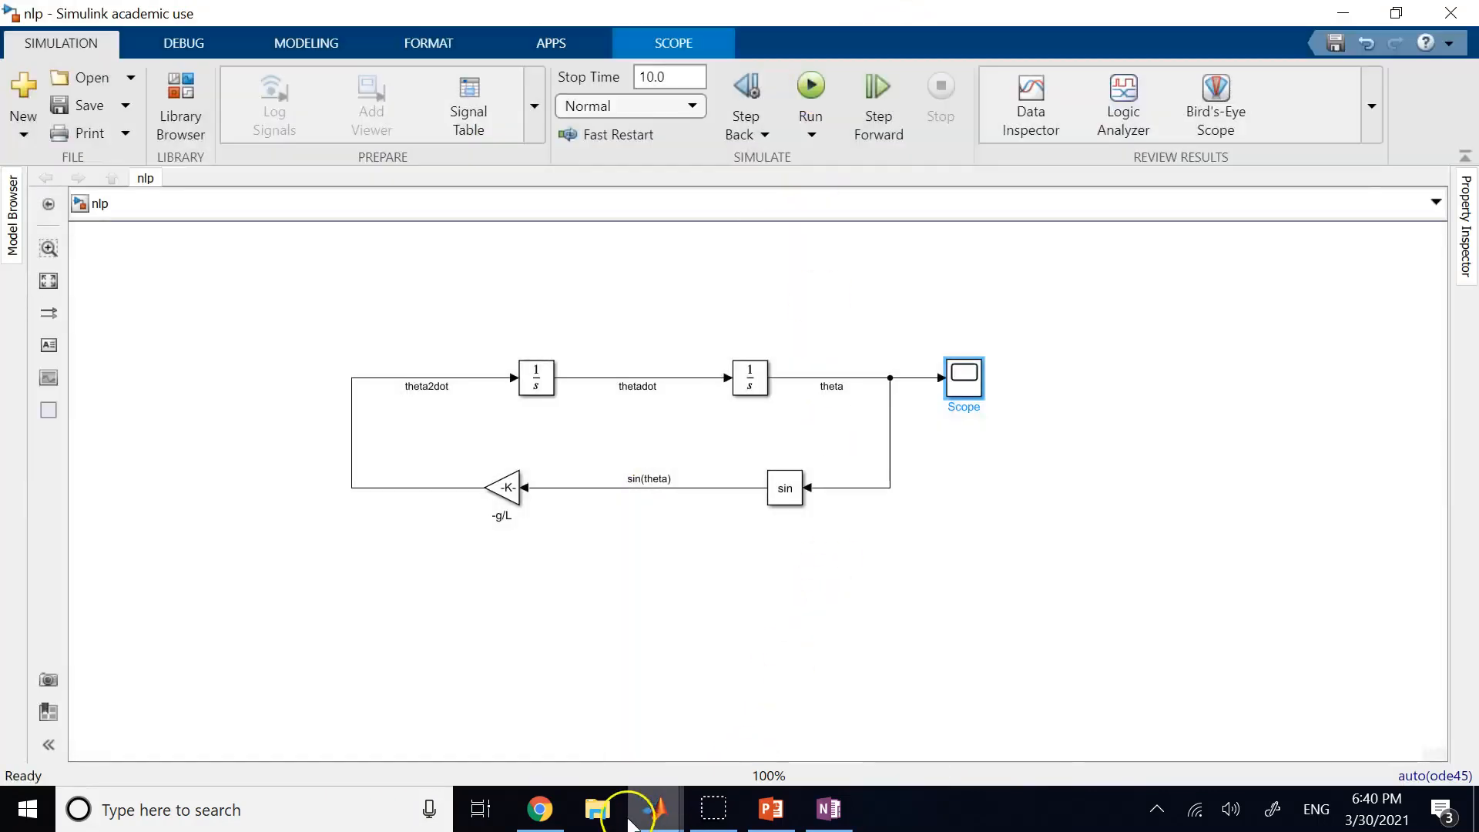
left_click(654, 808)
left_click(959, 739)
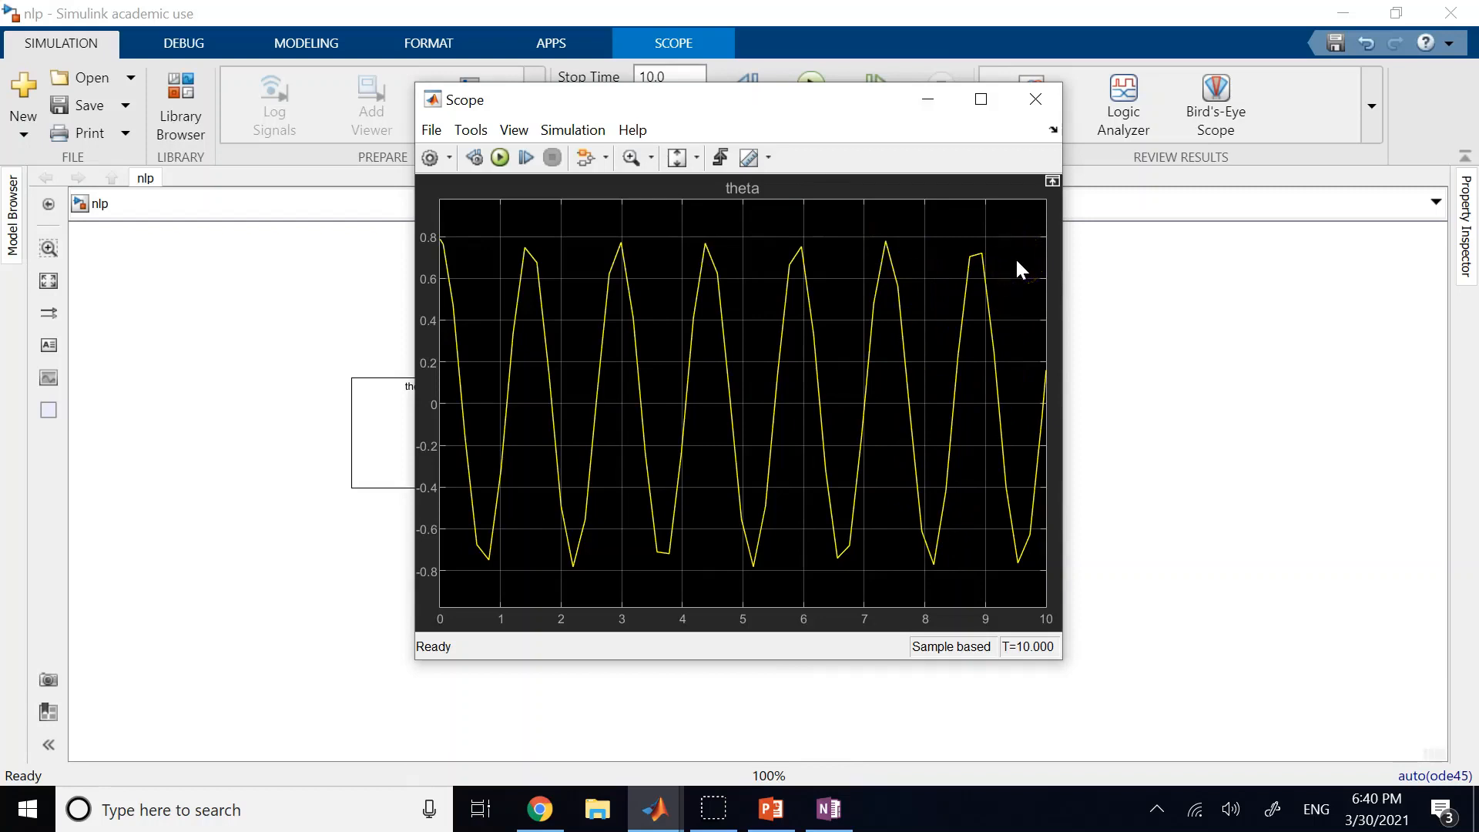
Step: Set the Scope's sample time to 0.01 and rerun the simulation
left_click(429, 158)
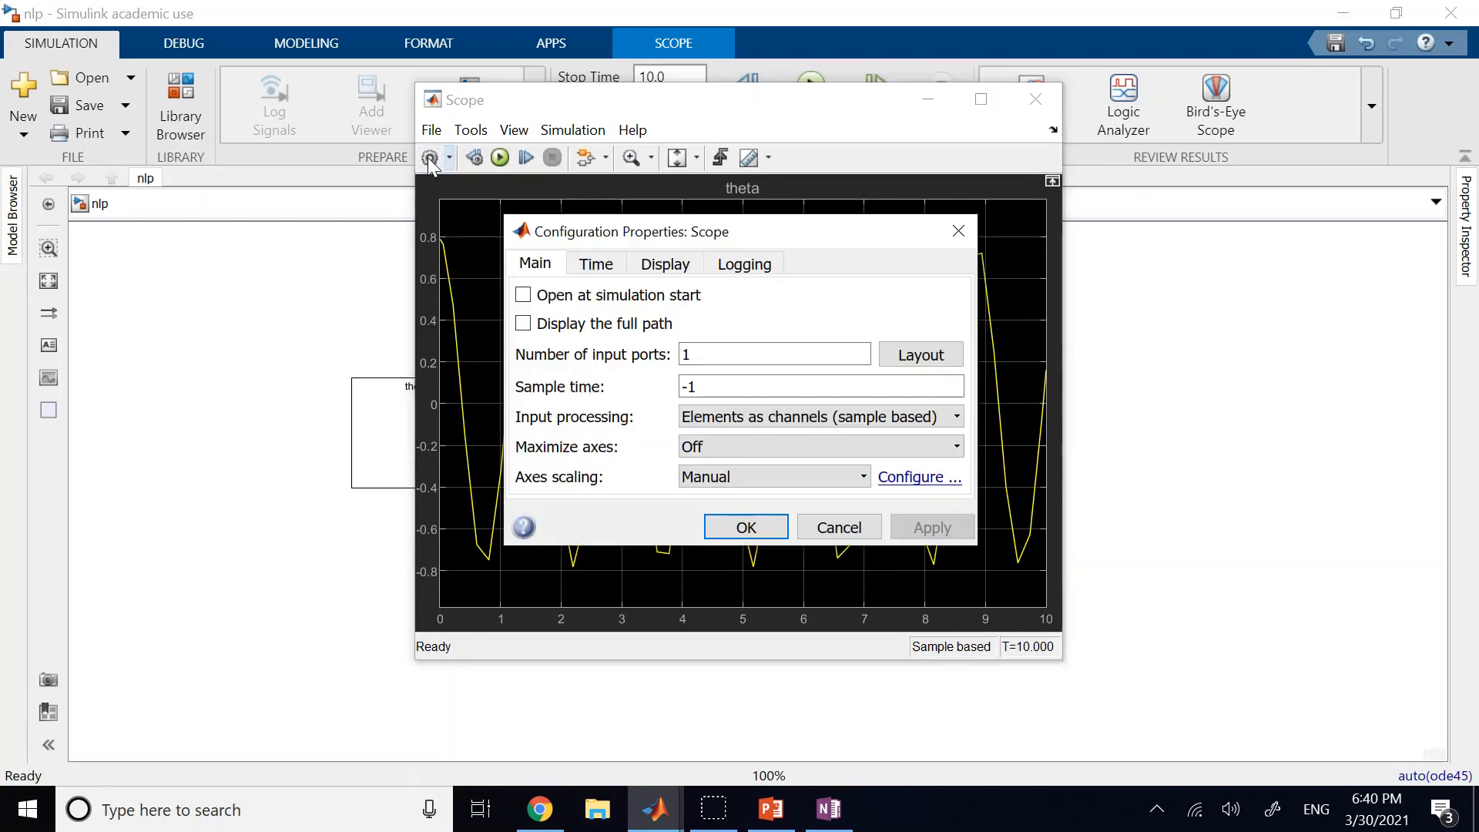
left_click(716, 387)
double_click(716, 387)
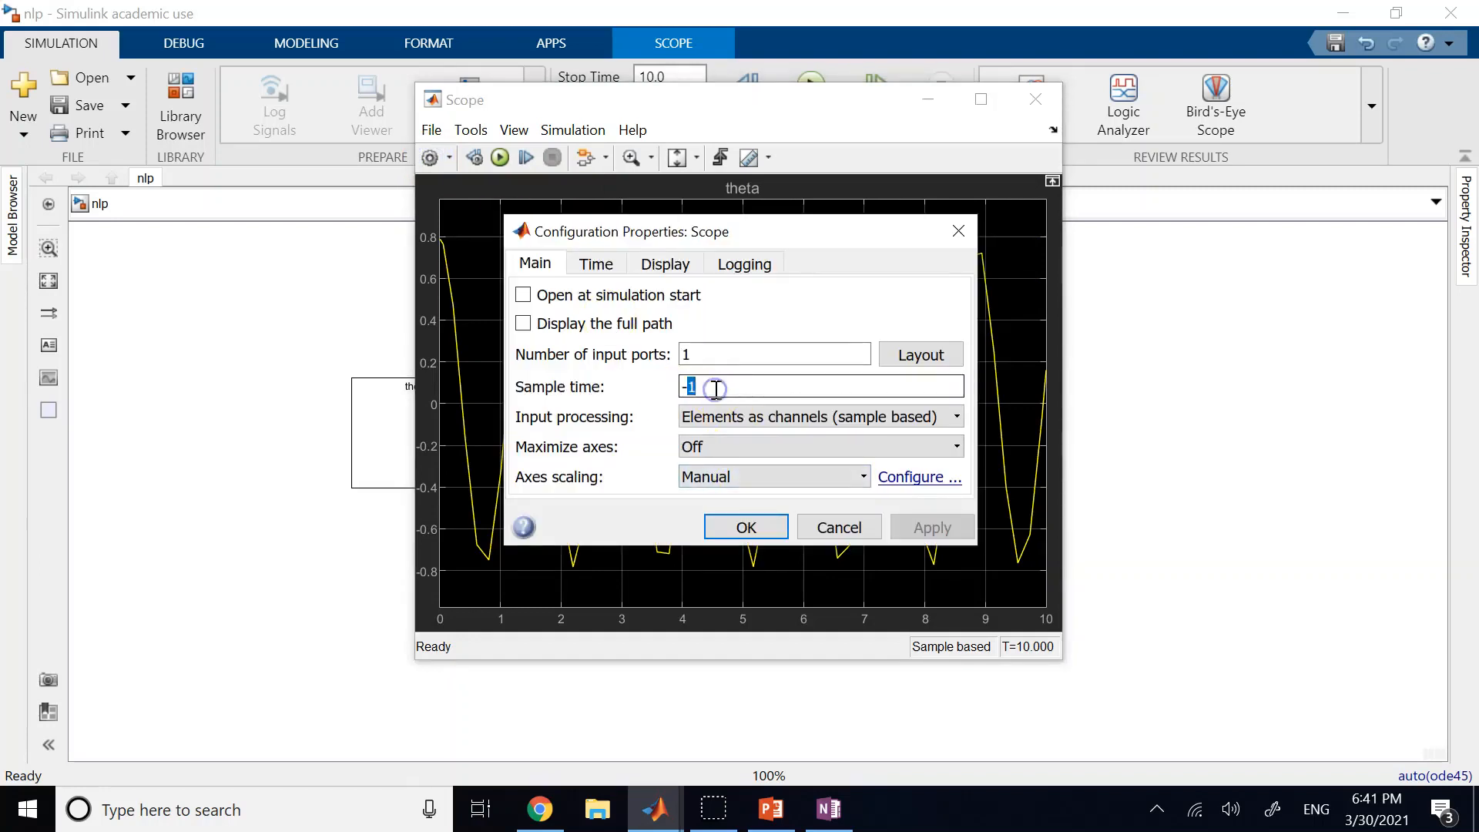
key("BackSpace")
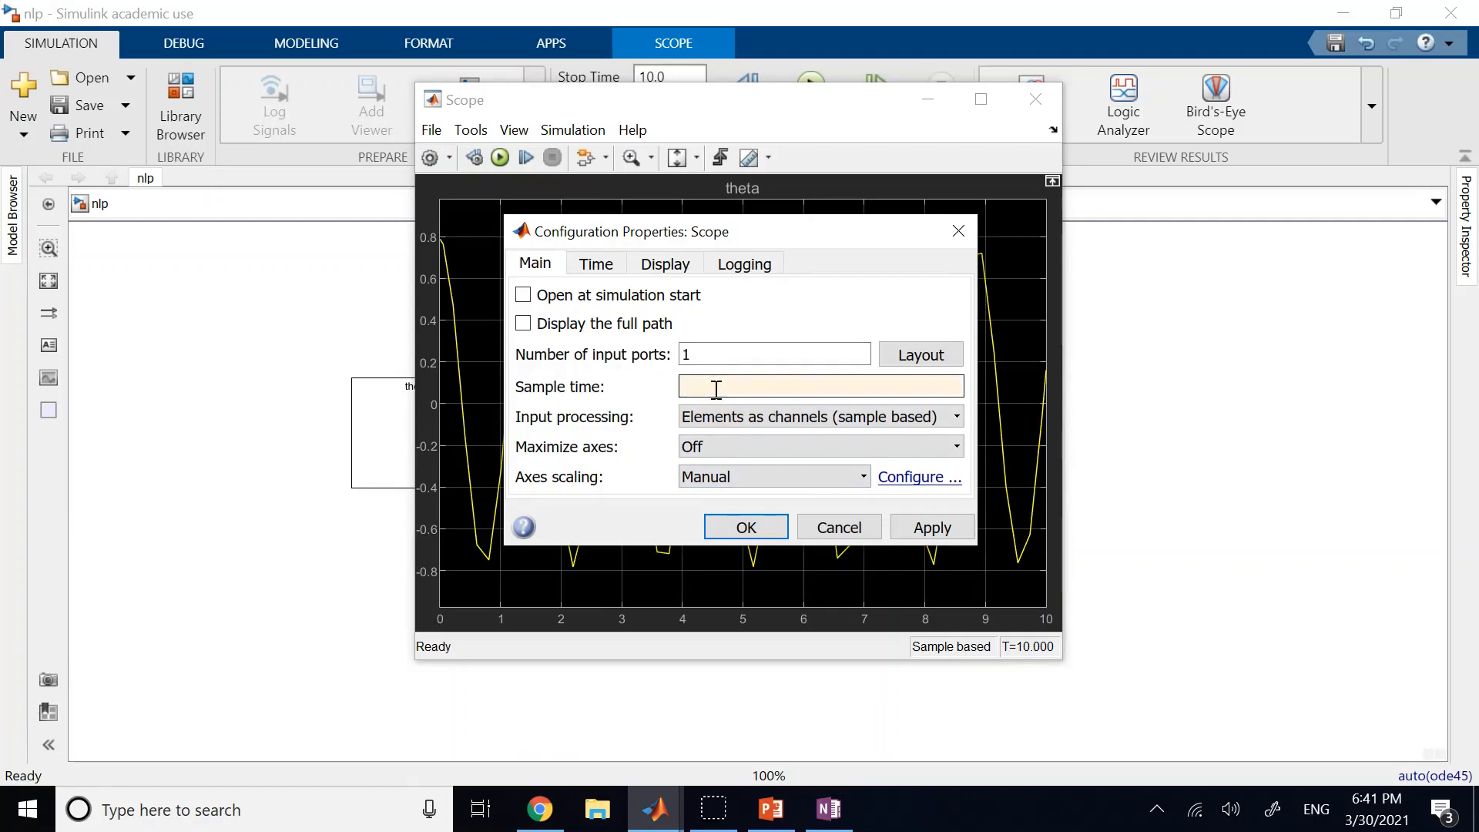
type("0.01")
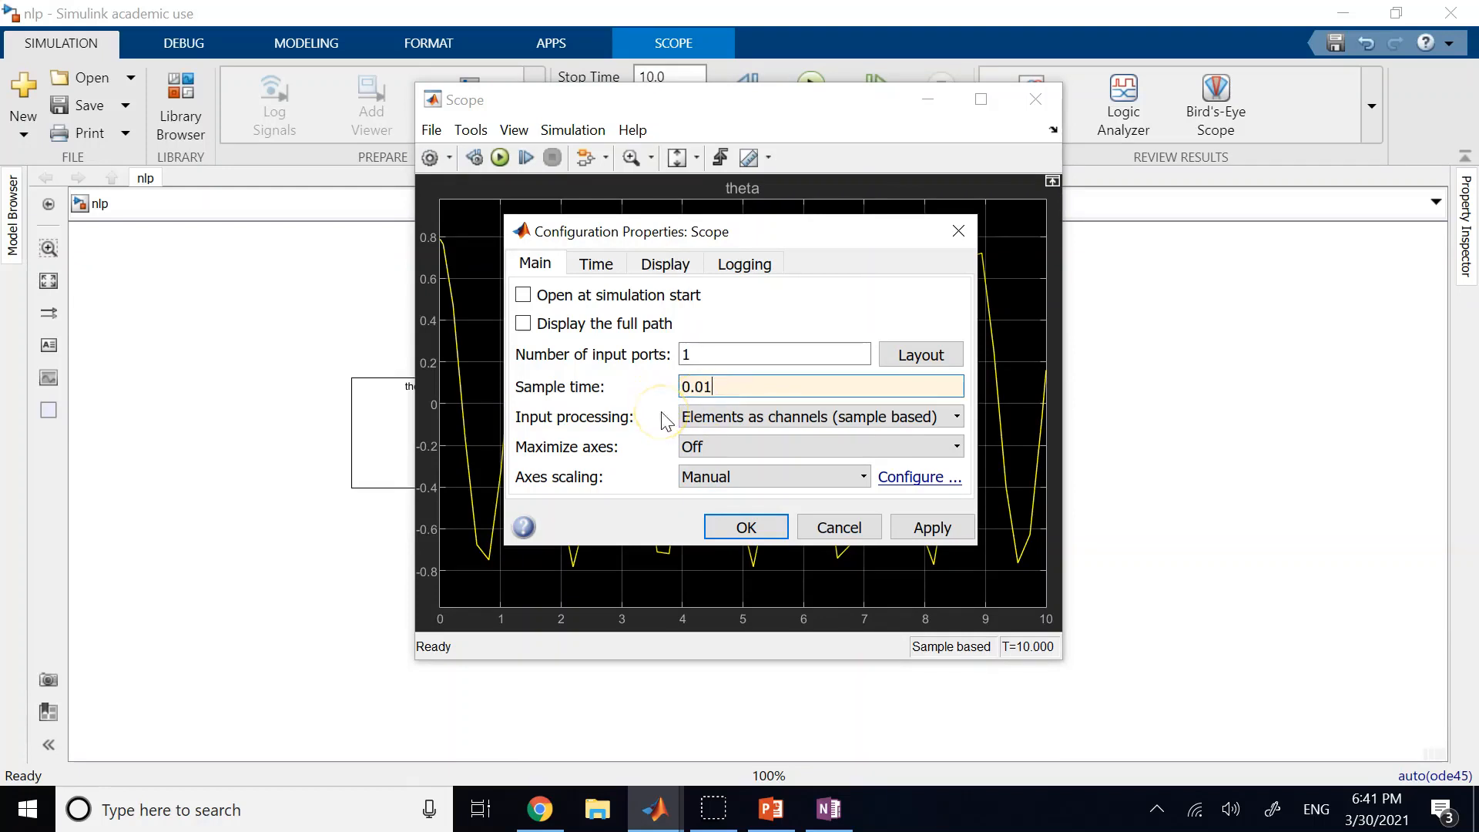
left_click(746, 527)
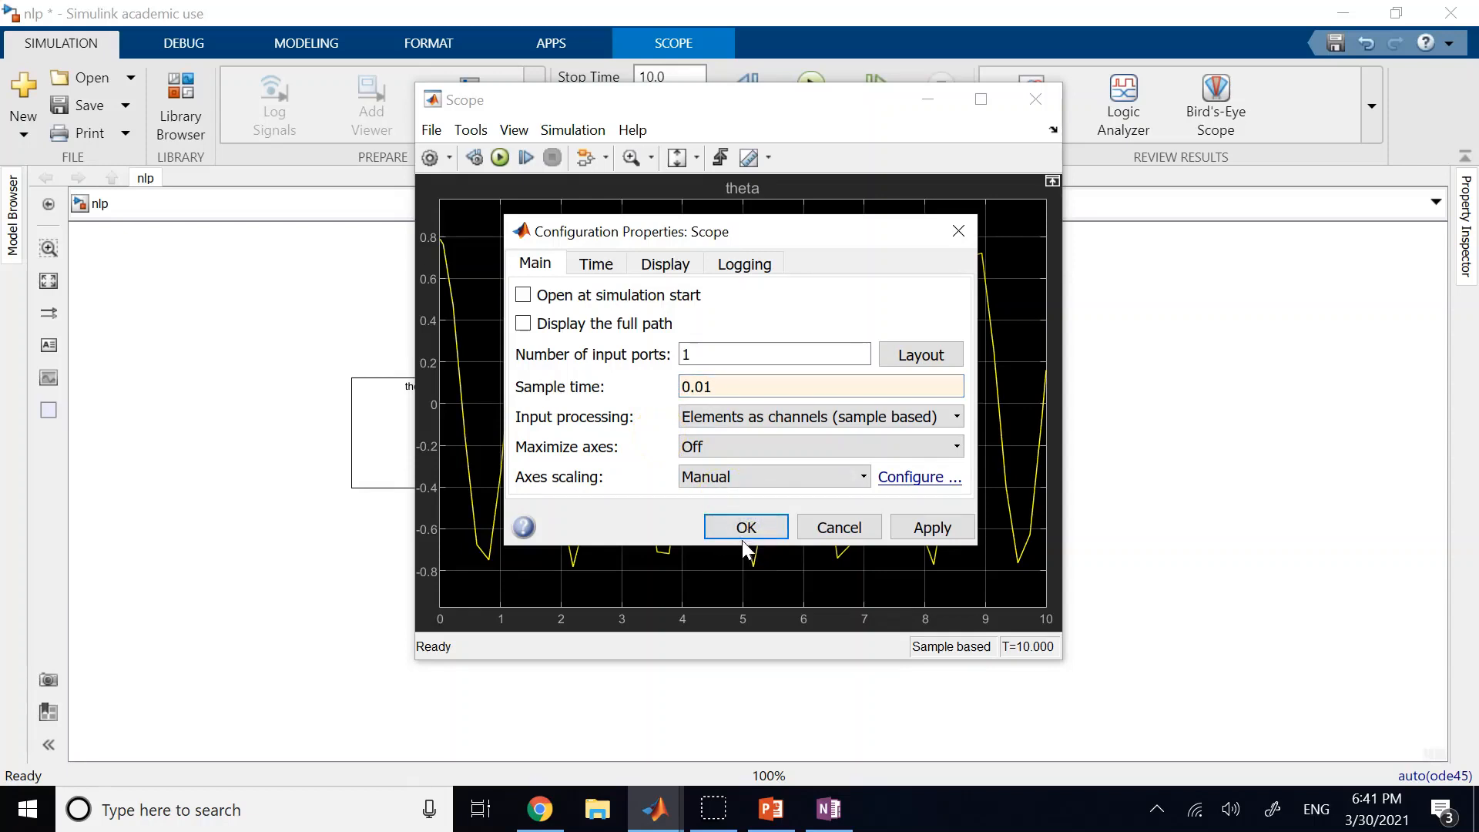
left_click(741, 531)
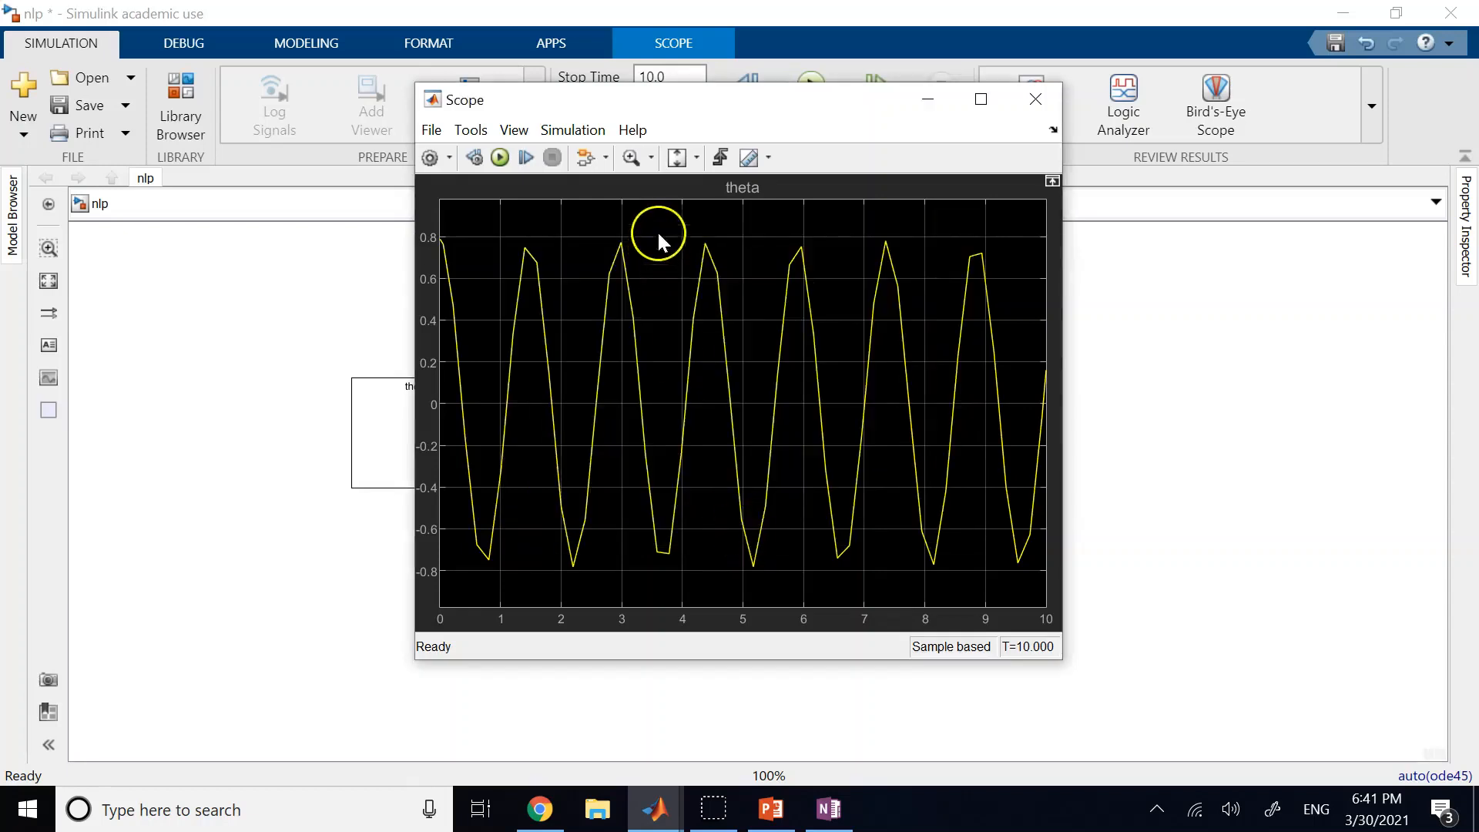
left_click(497, 157)
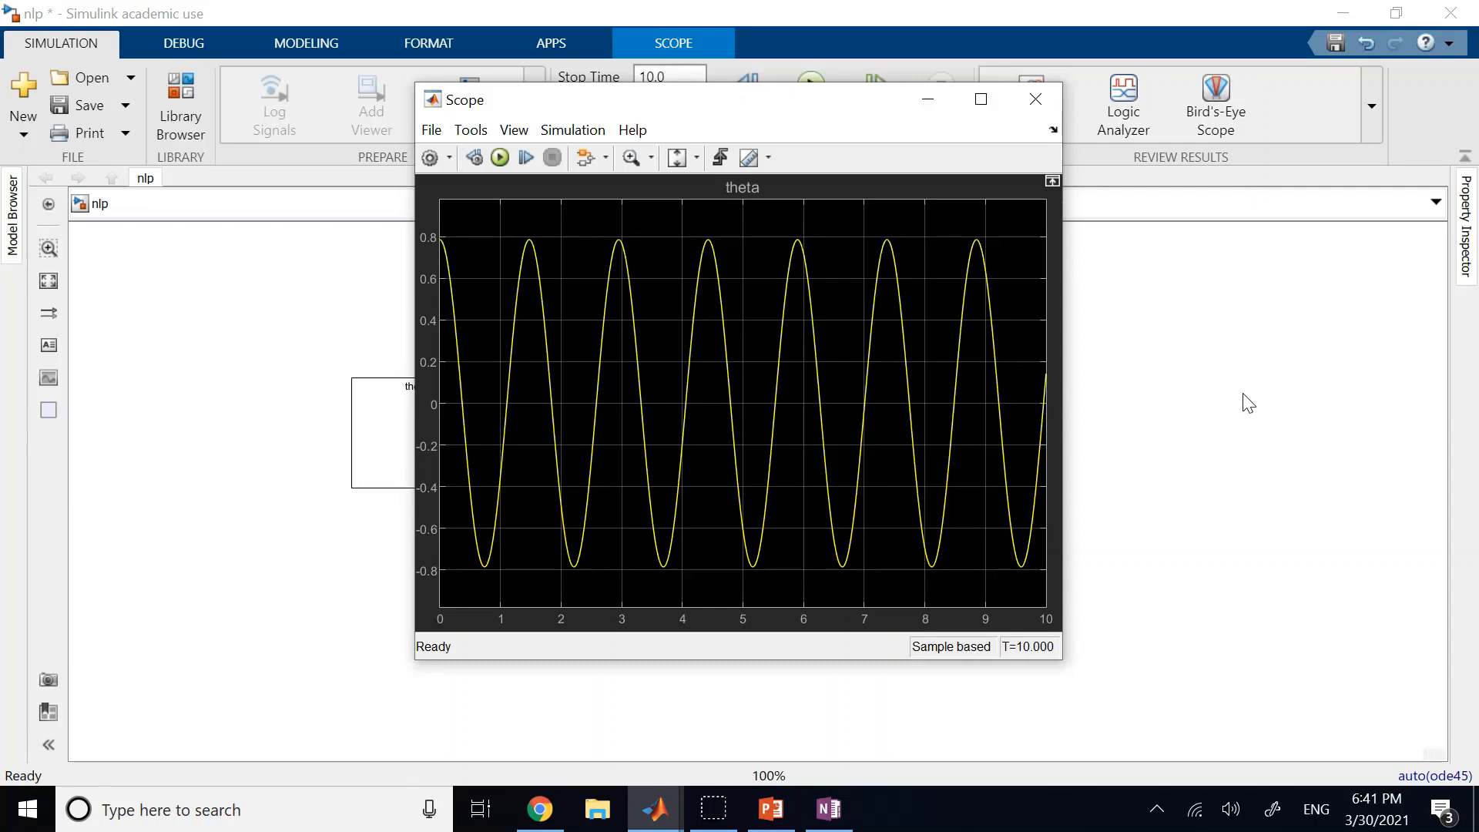
Step: Bring the Scope window back in front of the model and maximize it
left_click(1300, 532)
mouse_move(697, 786)
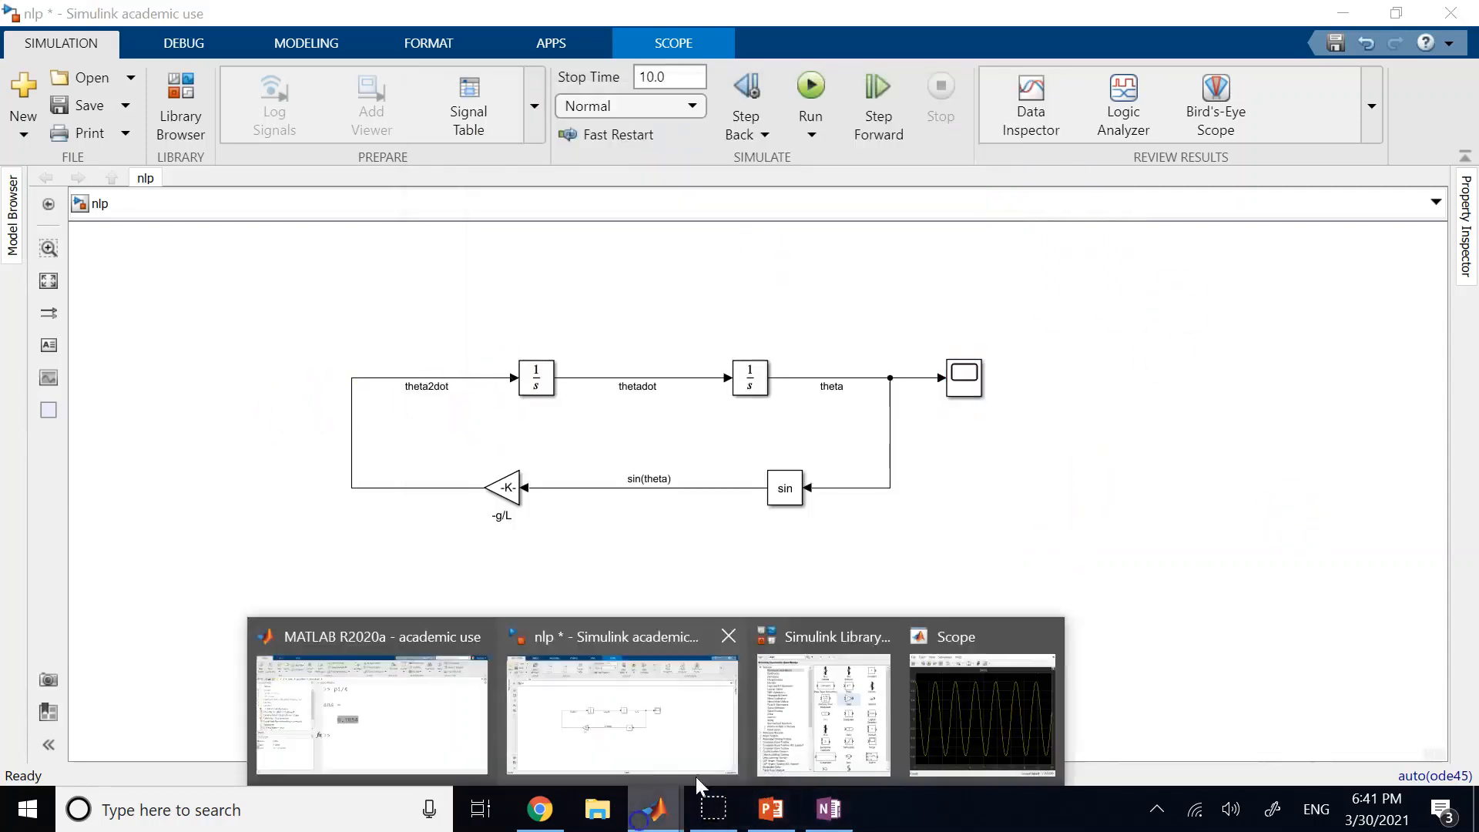
left_click(955, 639)
left_click(979, 96)
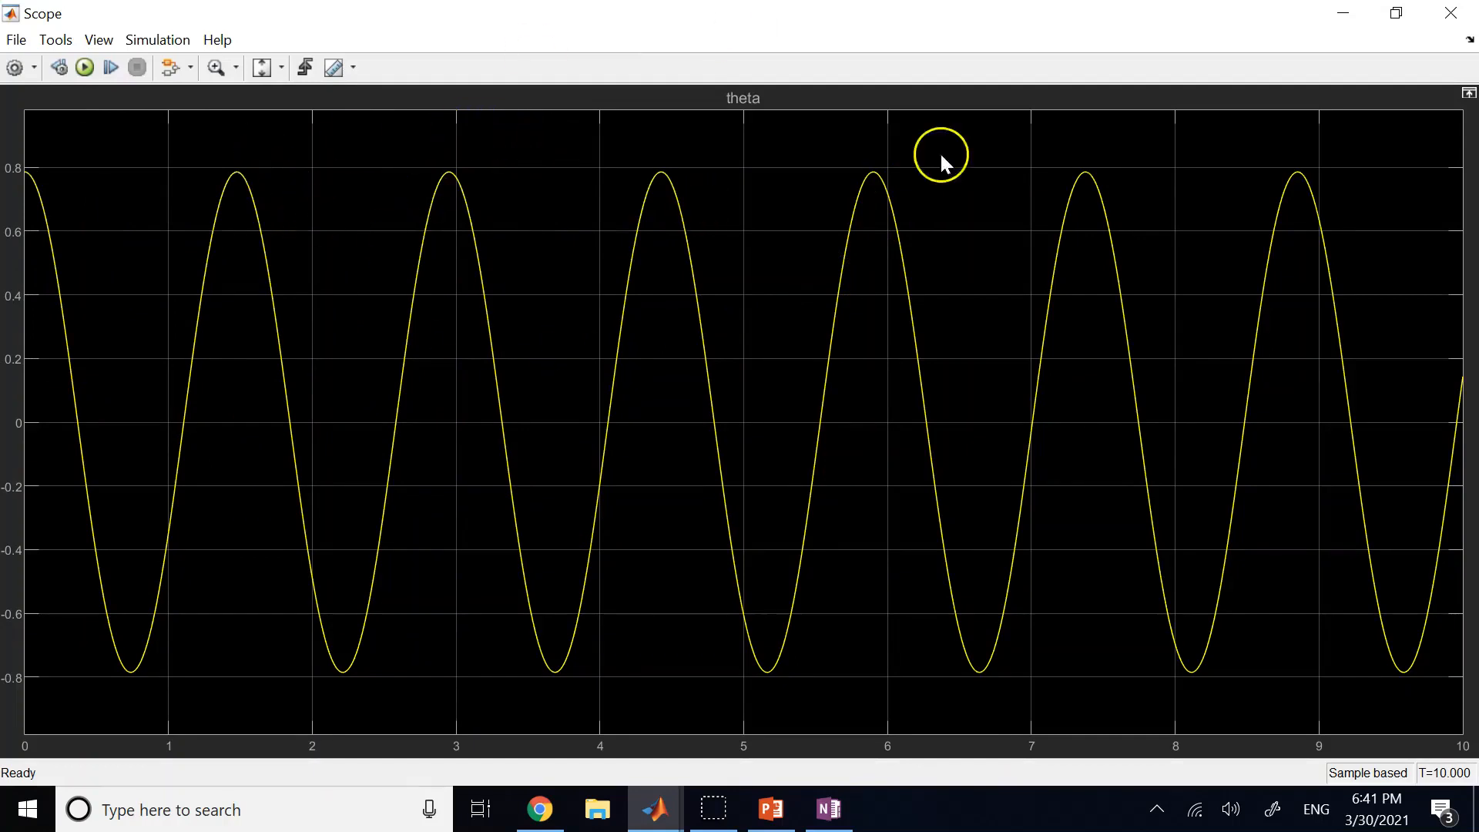
Step: Pan the theta plot along its time axis and refit the whole curve with Scale X & Y Axes Limits
left_click(233, 69)
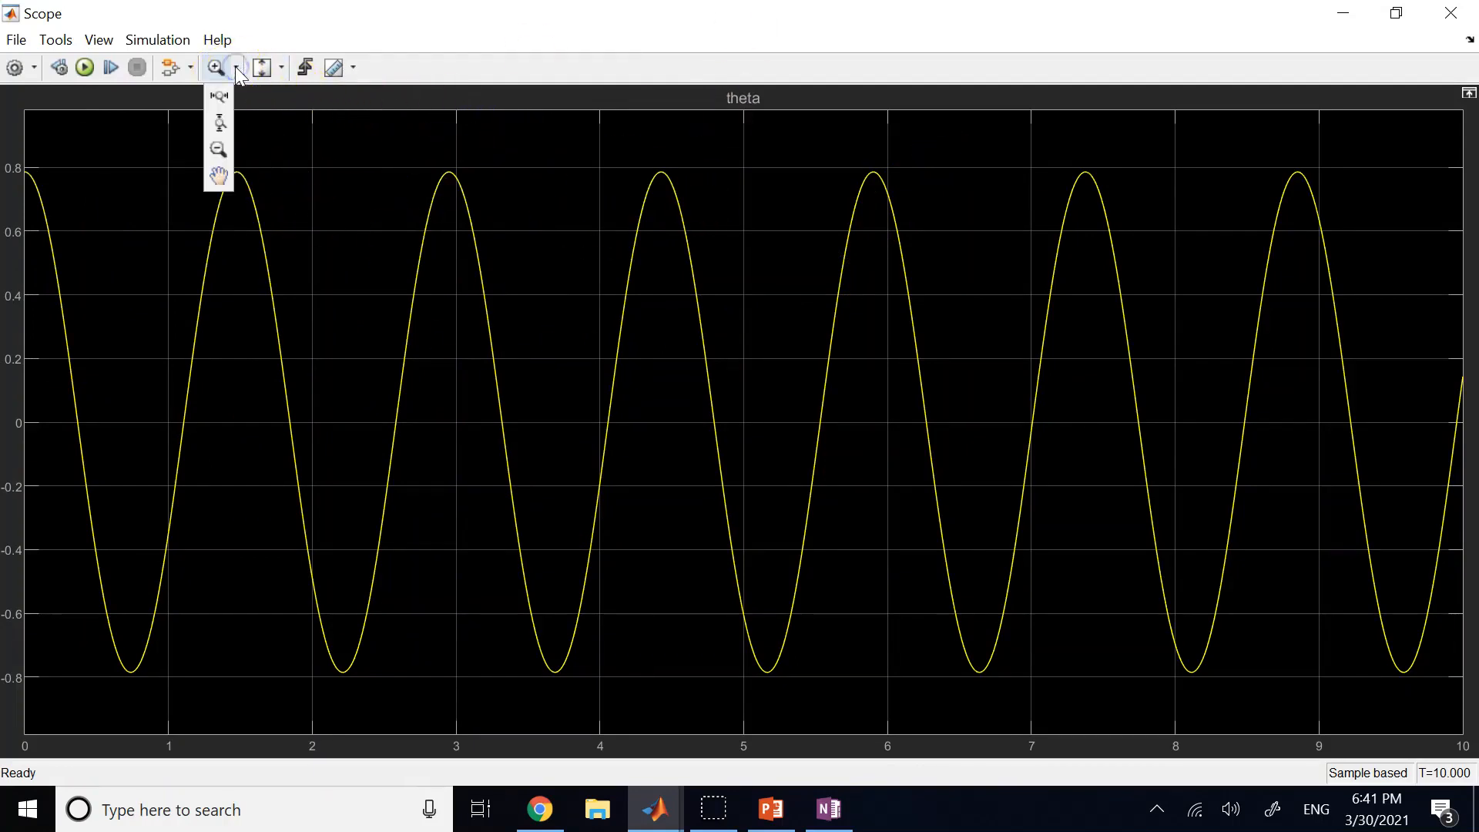
left_click(216, 182)
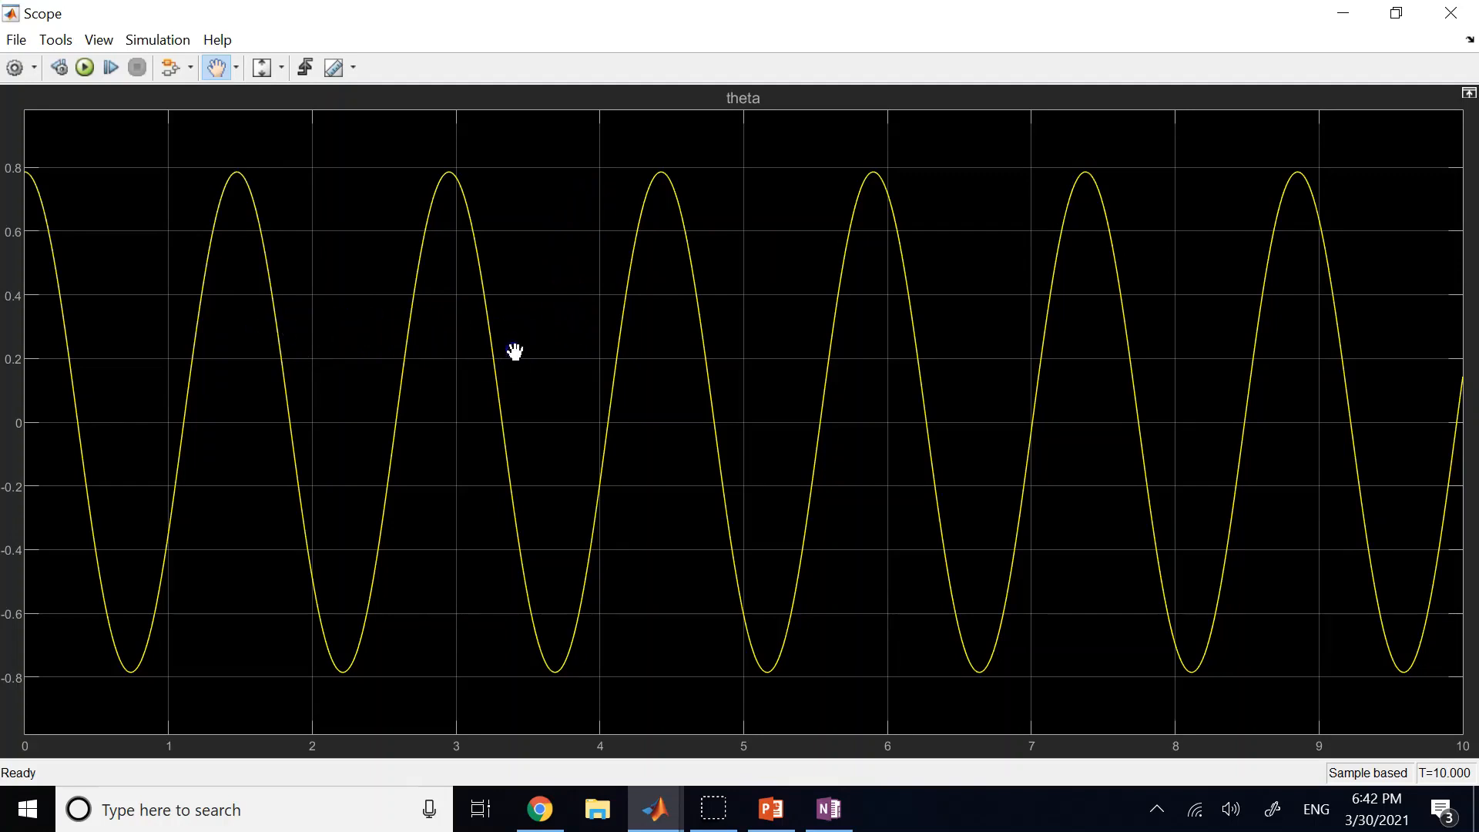
left_click_drag(512, 349, 343, 347)
left_click(225, 90)
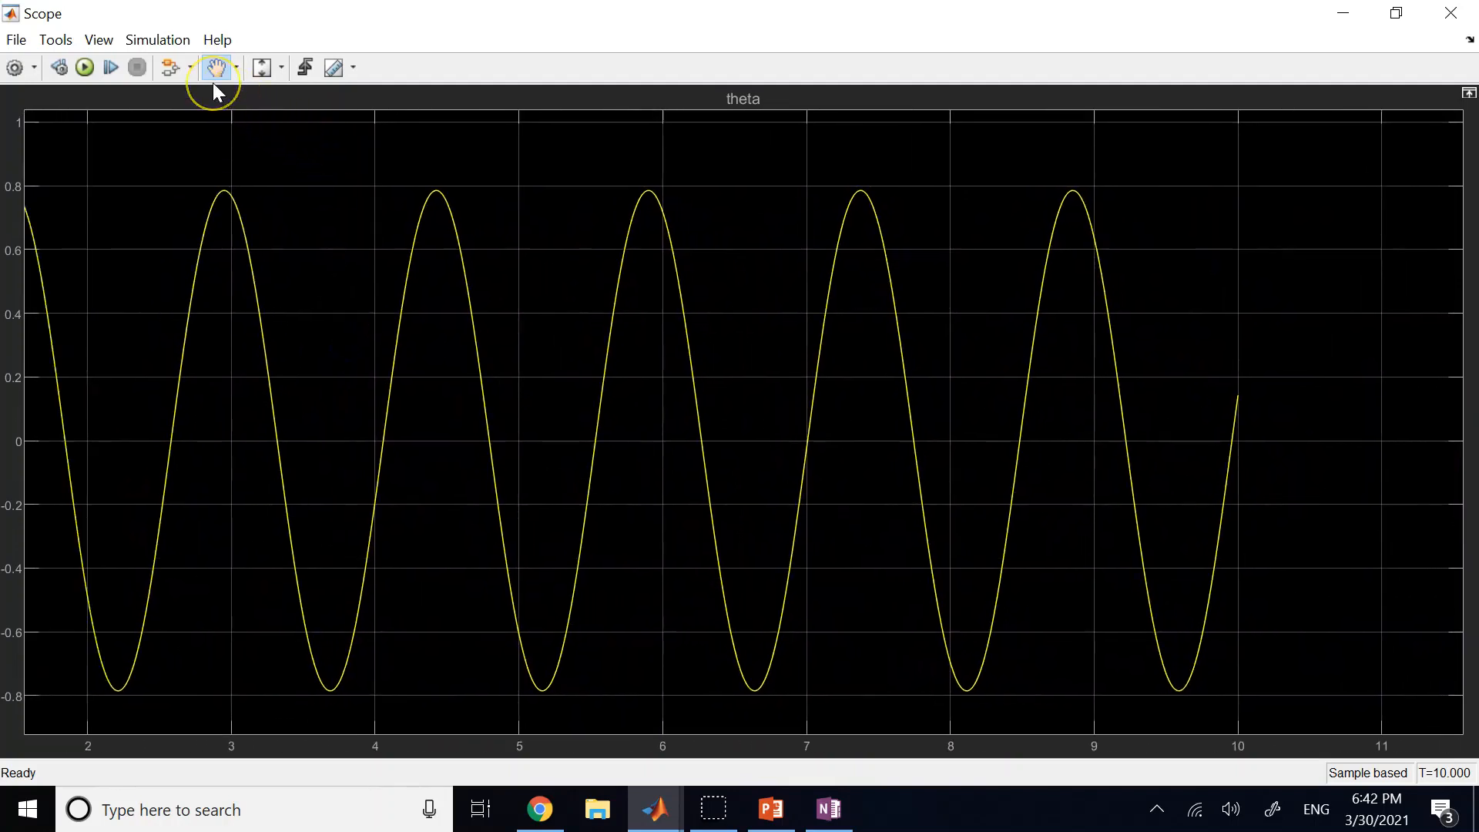
left_click(283, 59)
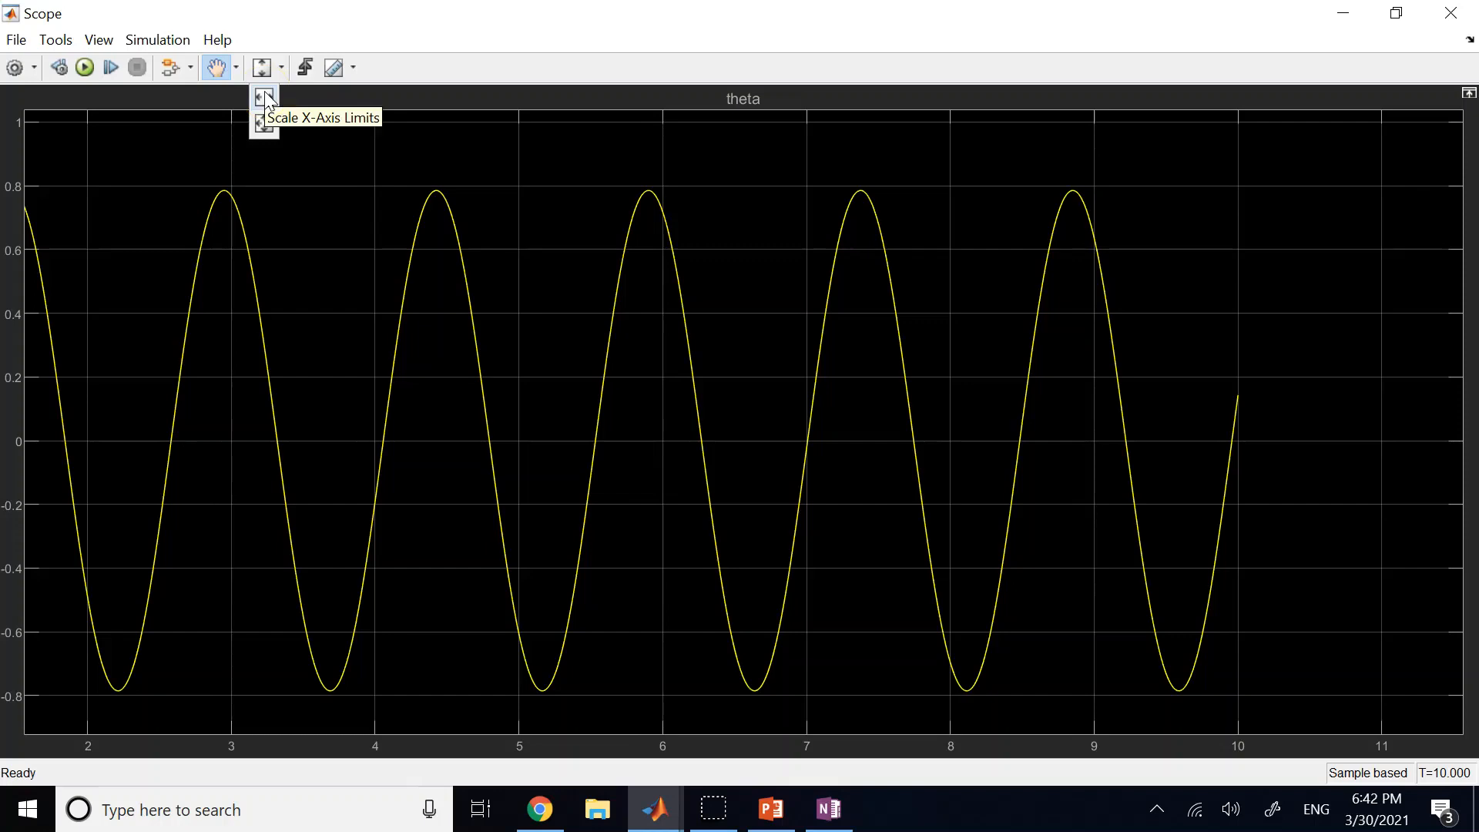
left_click(267, 127)
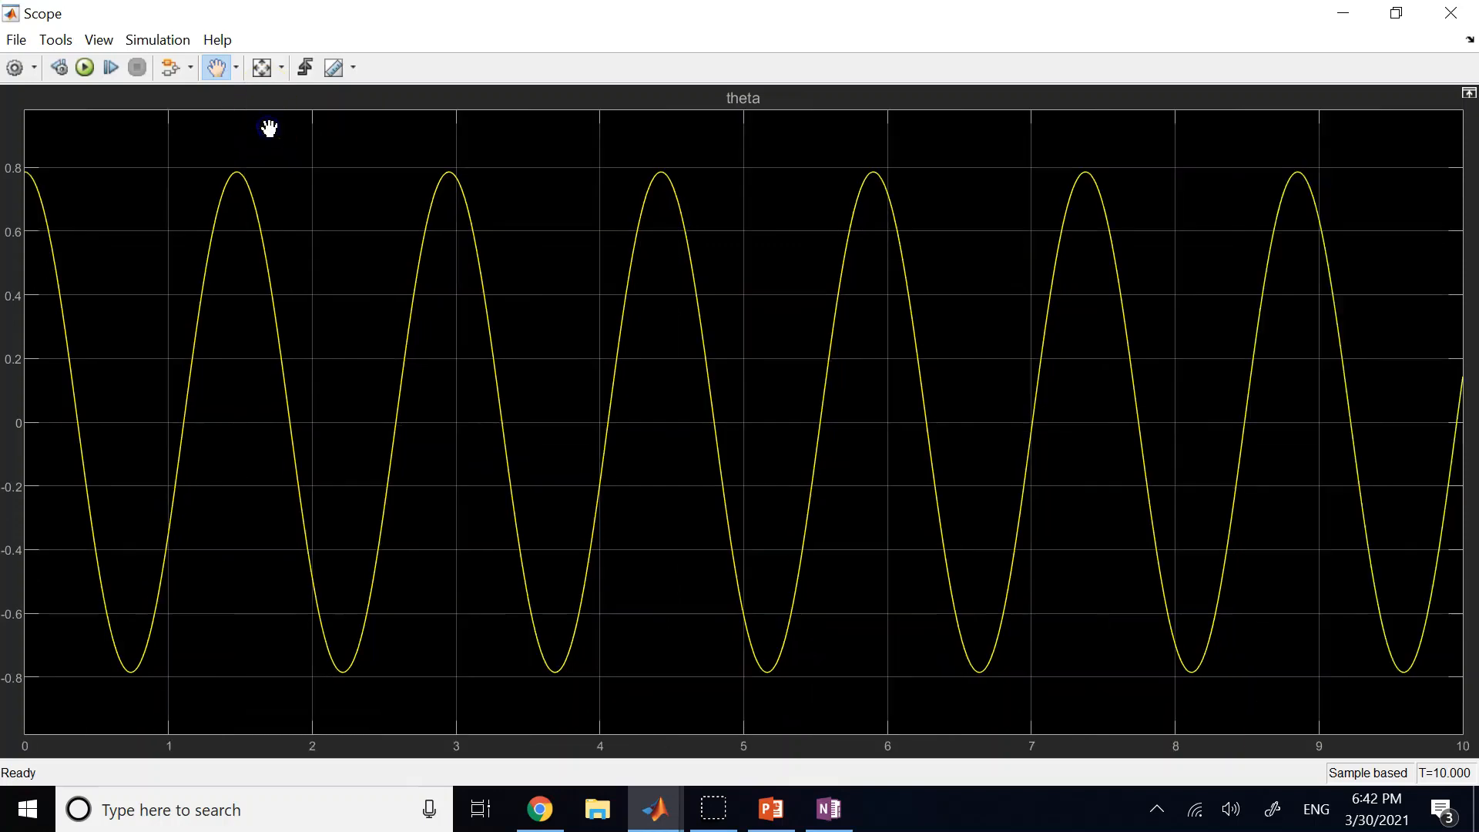
left_click(269, 93)
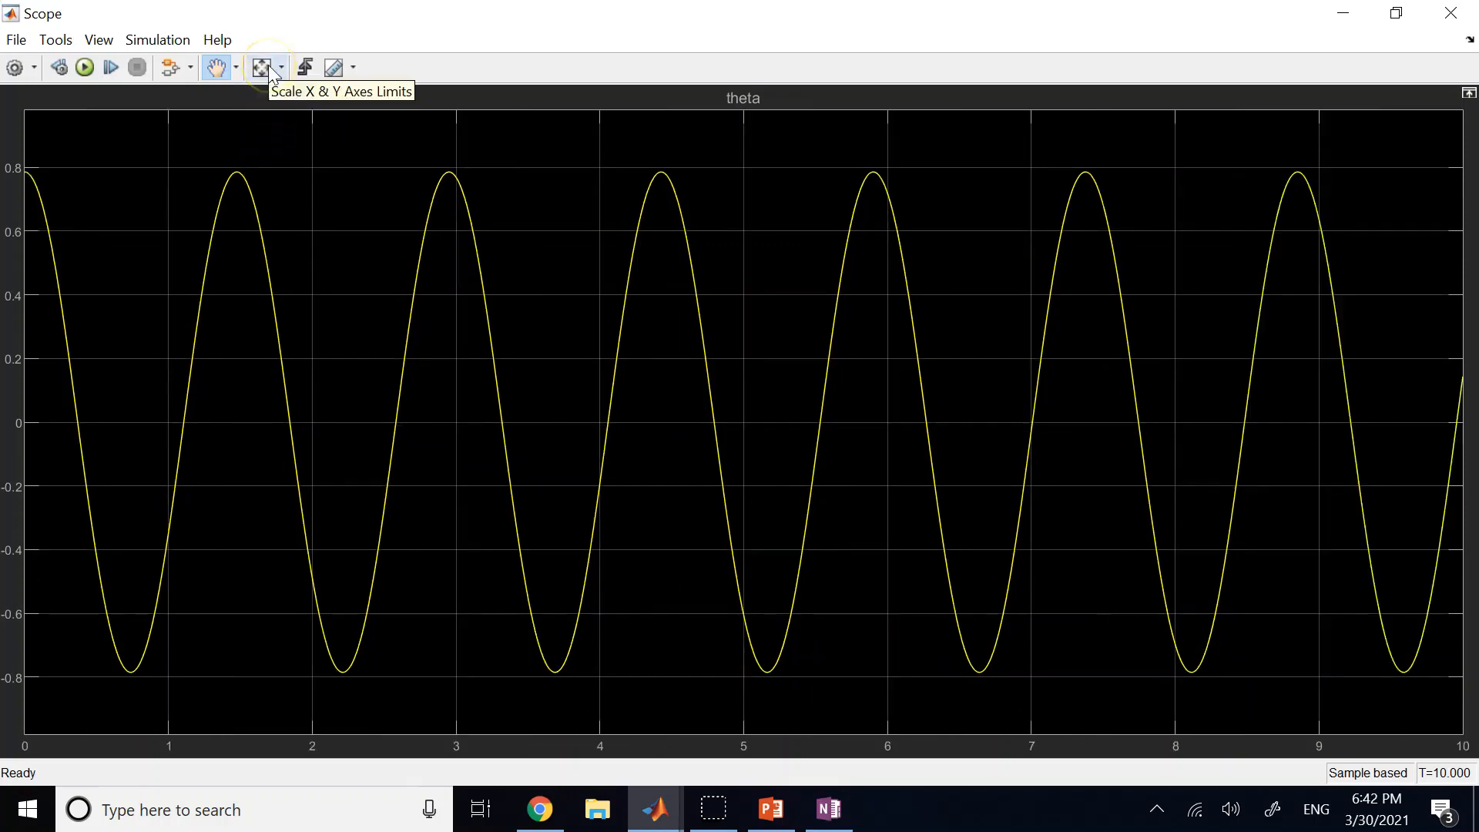
left_click(275, 59)
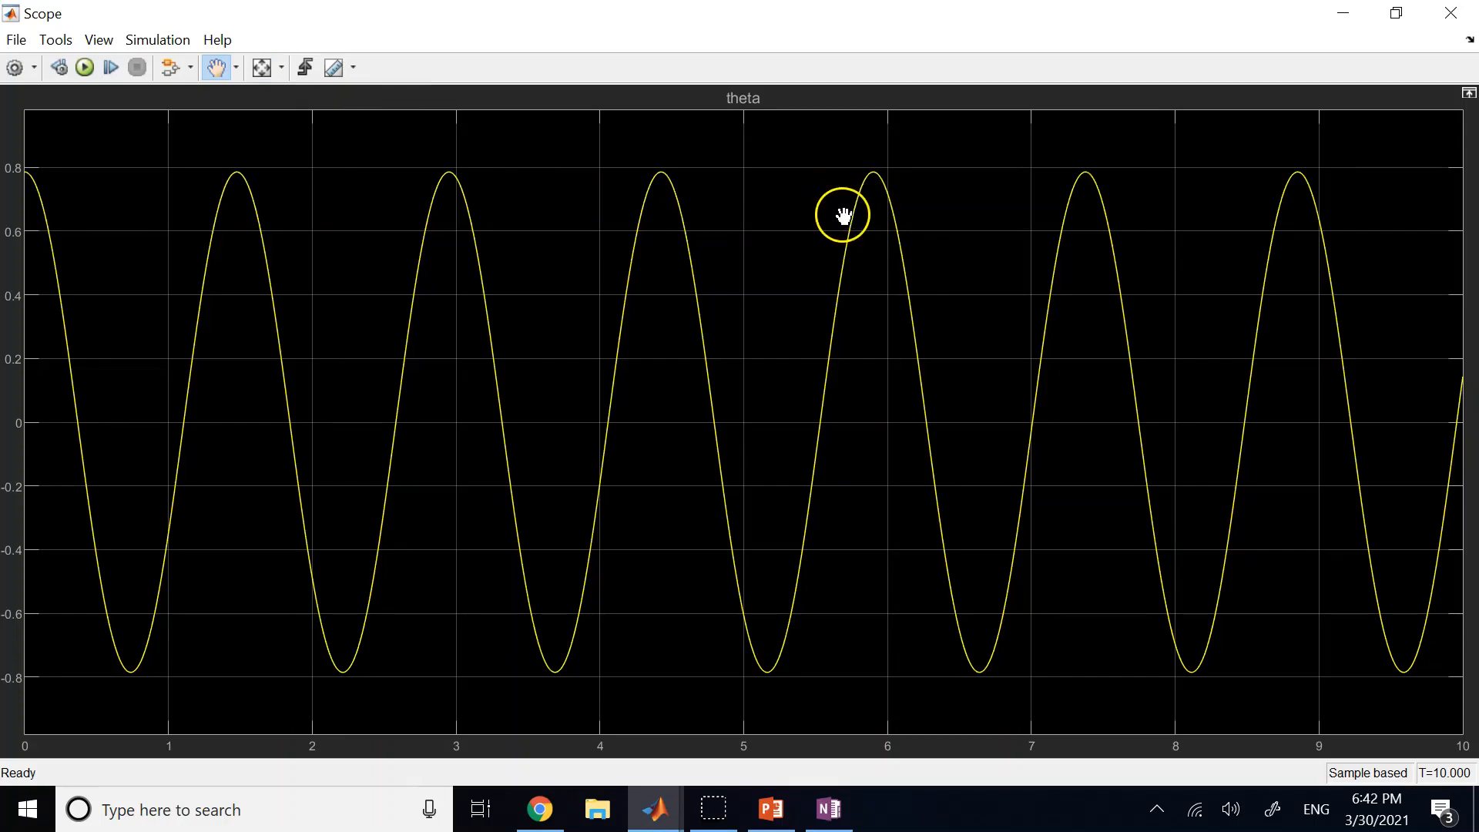
Step: Turn on Cursor Measurements for the theta plot and try to move the second time cursor
left_click(333, 68)
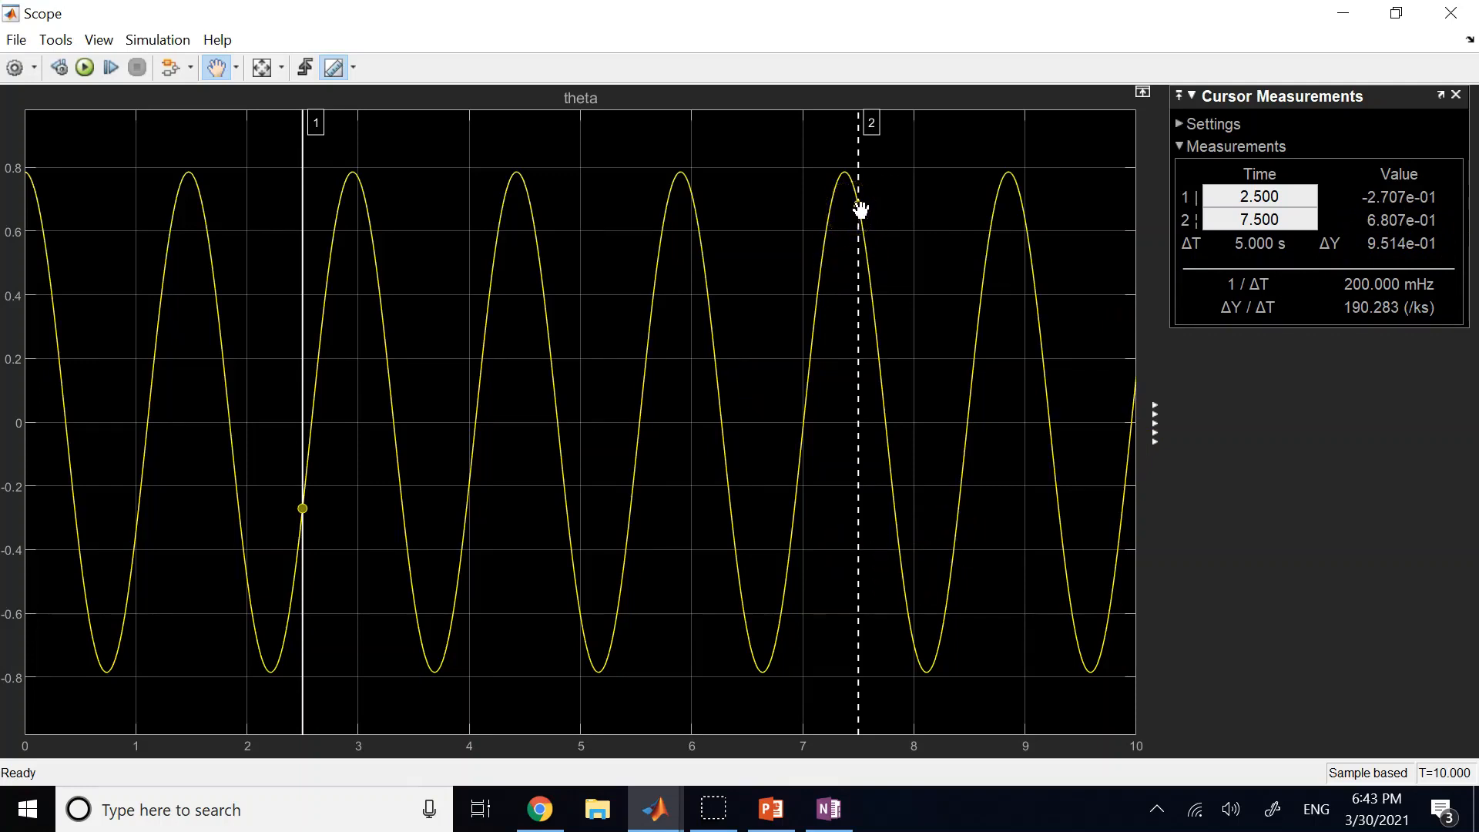
mouse_move(860, 210)
left_mouse_down()
mouse_move(690, 221)
mouse_move(873, 197)
left_mouse_up()
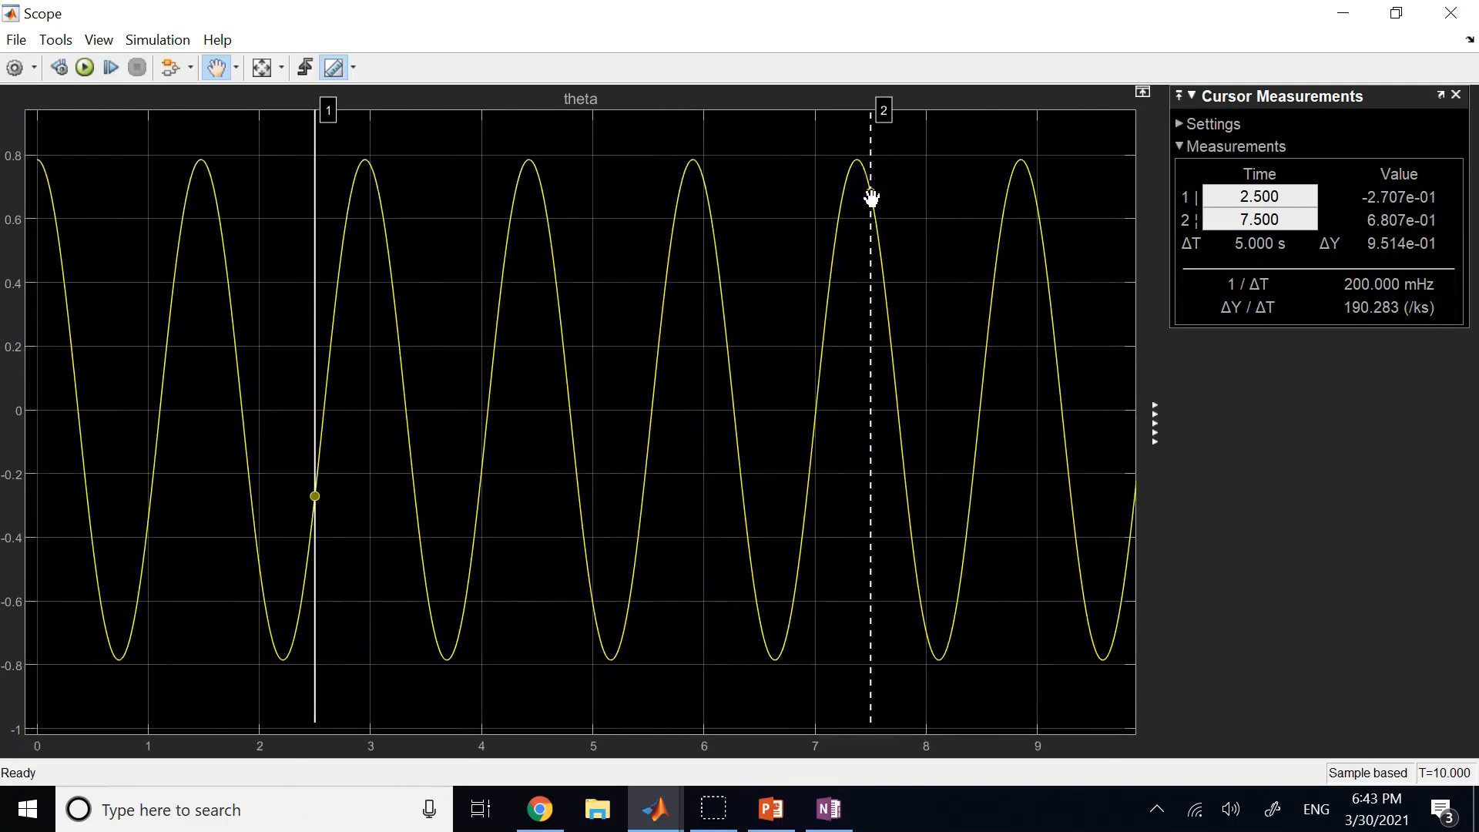
Step: Zoom out to restore the full theta plot with its measurement cursors and leave the zoom mode
left_click(224, 67)
left_click(219, 176)
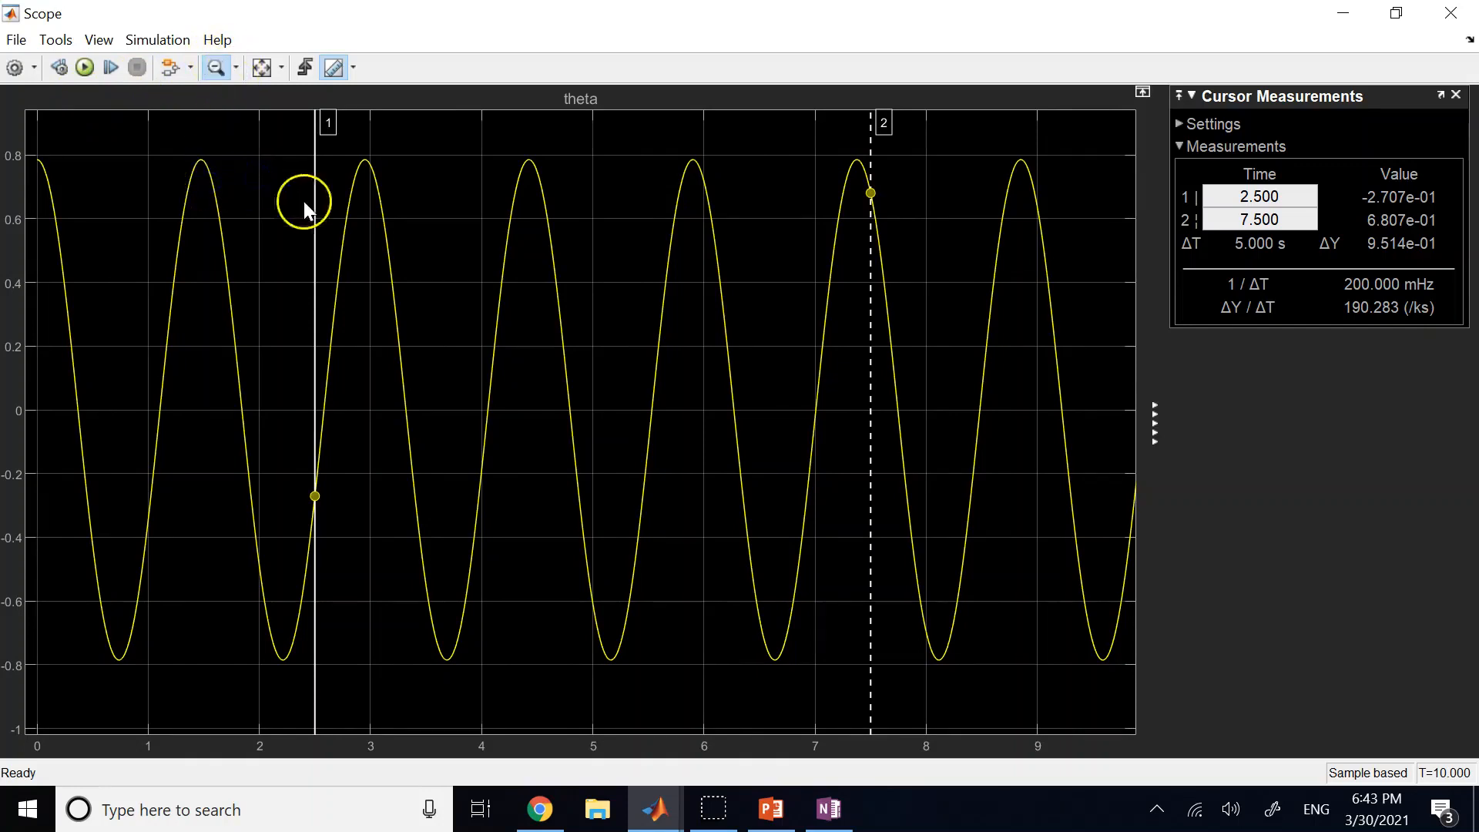
left_click(462, 195)
left_click(462, 195)
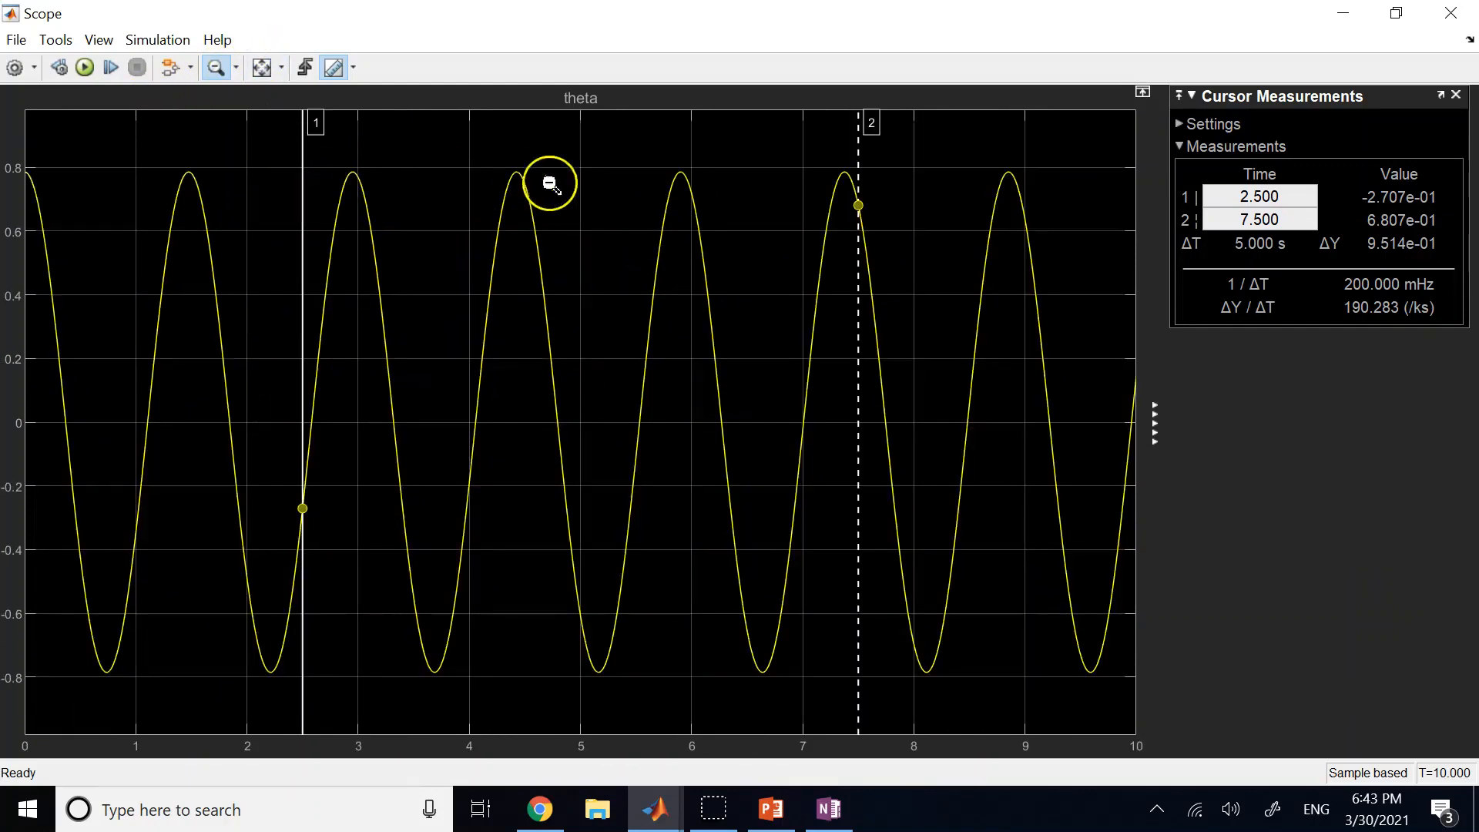
left_click(216, 67)
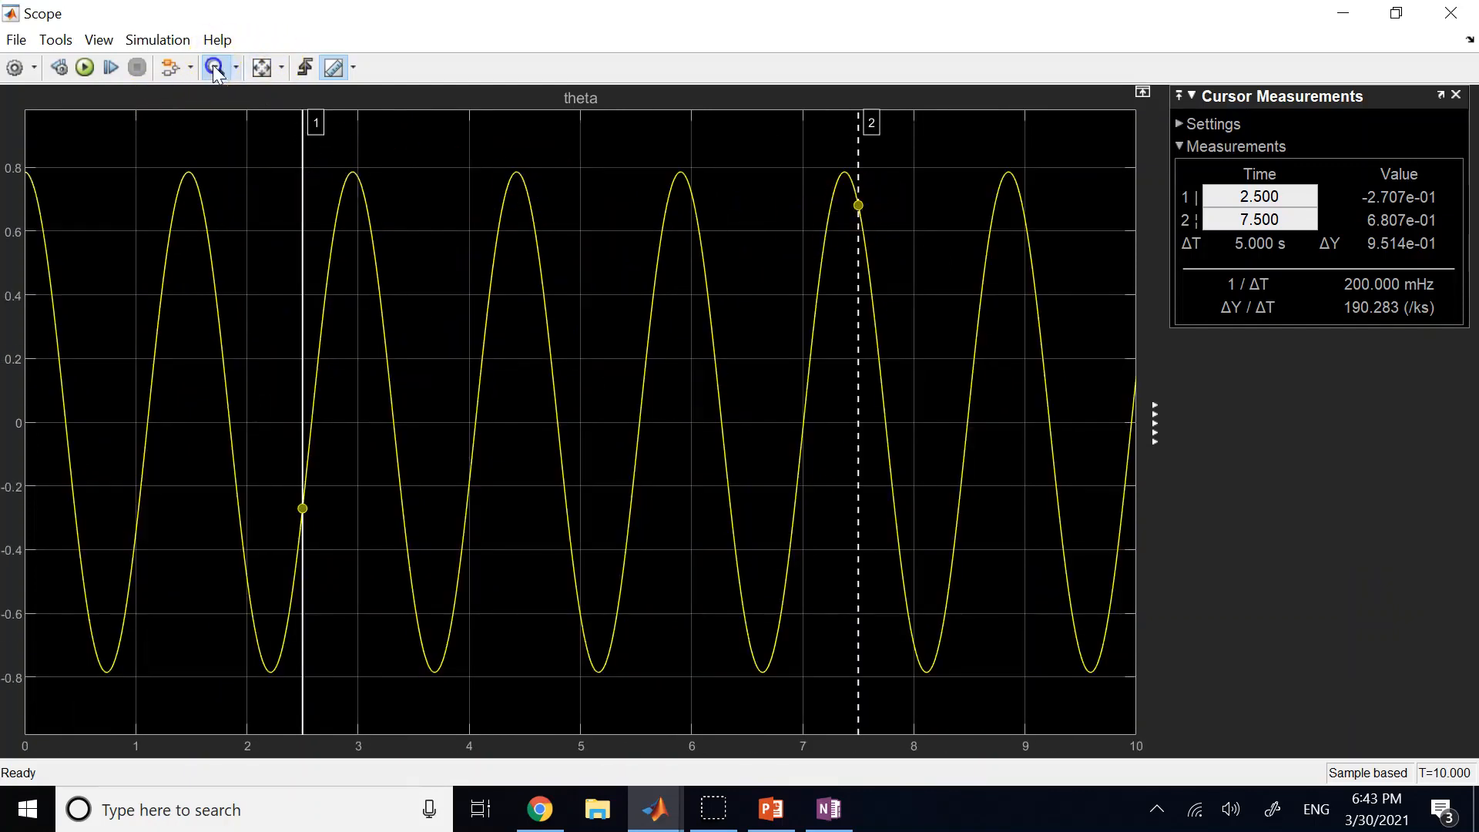
Step: Move both time cursors to about 4 s on the theta plot, adjust the first one beside the second, and turn Cursor Measurements off
left_click_drag(858, 198, 470, 349)
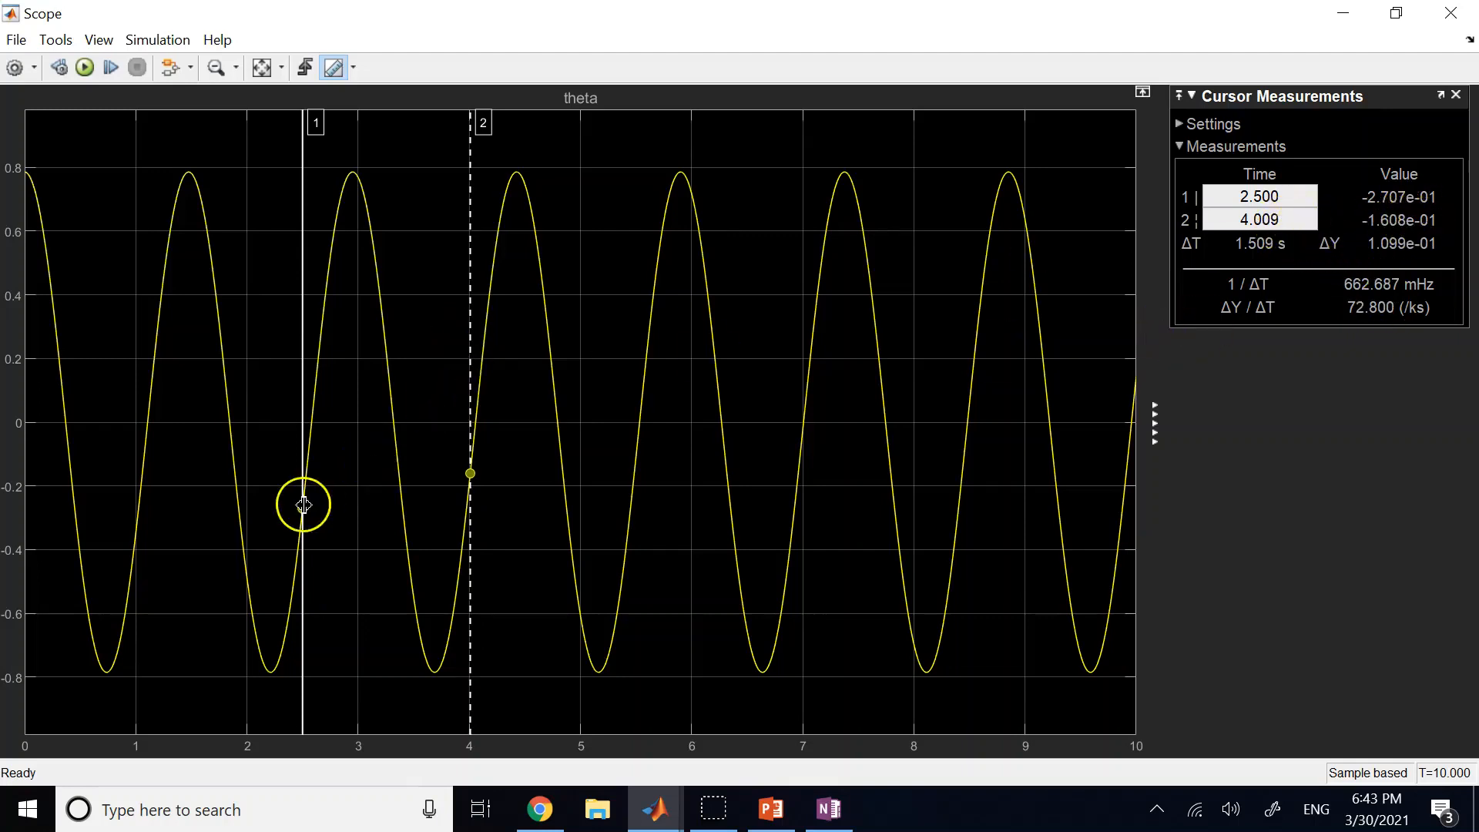
left_click_drag(303, 505, 302, 506)
left_click_drag(470, 530, 470, 506)
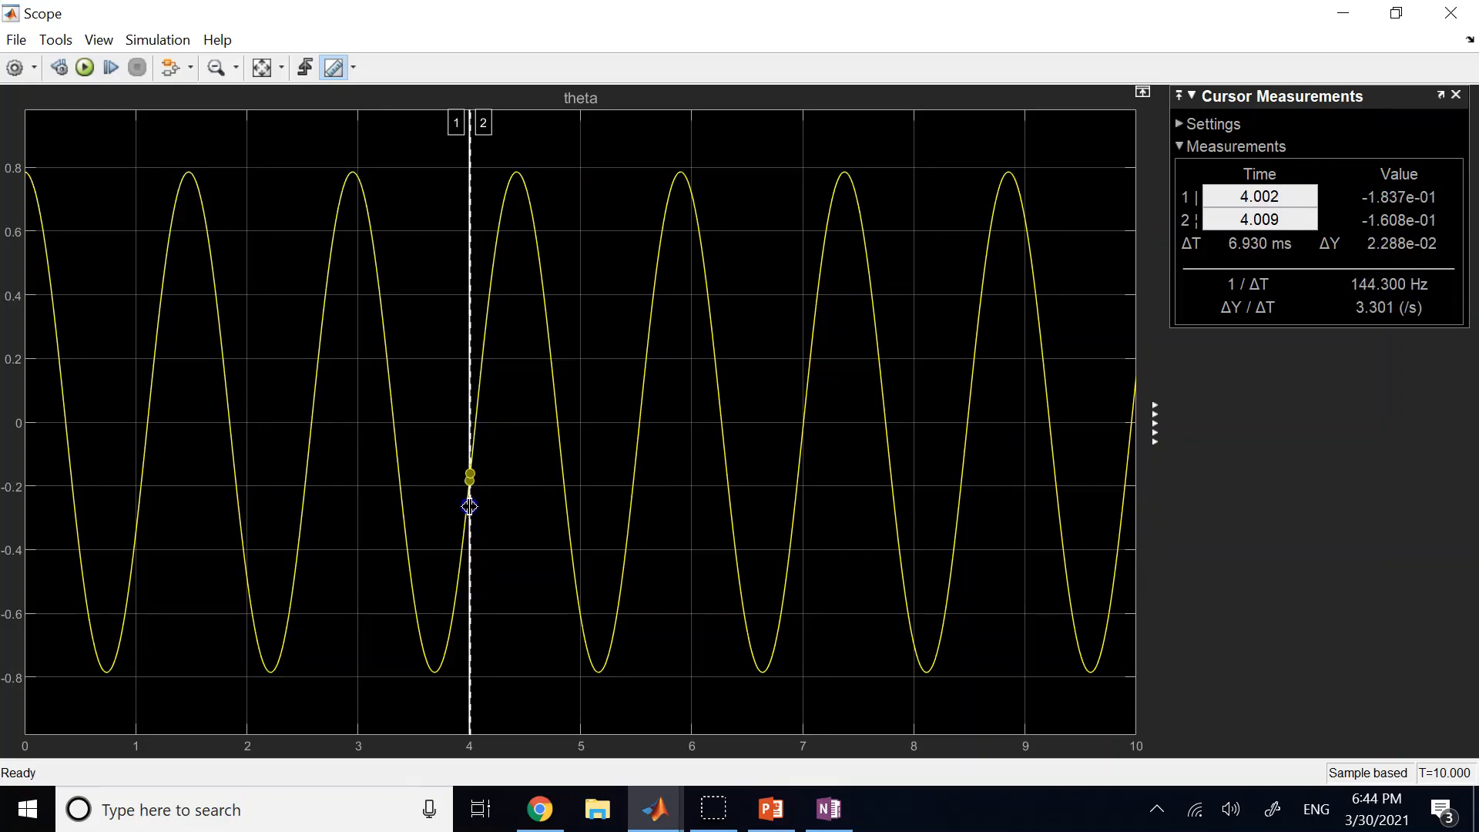
left_click_drag(470, 506, 470, 506)
mouse_move(474, 476)
left_mouse_down()
mouse_move(488, 437)
mouse_move(487, 497)
mouse_move(458, 537)
mouse_move(456, 501)
mouse_move(472, 495)
left_mouse_up()
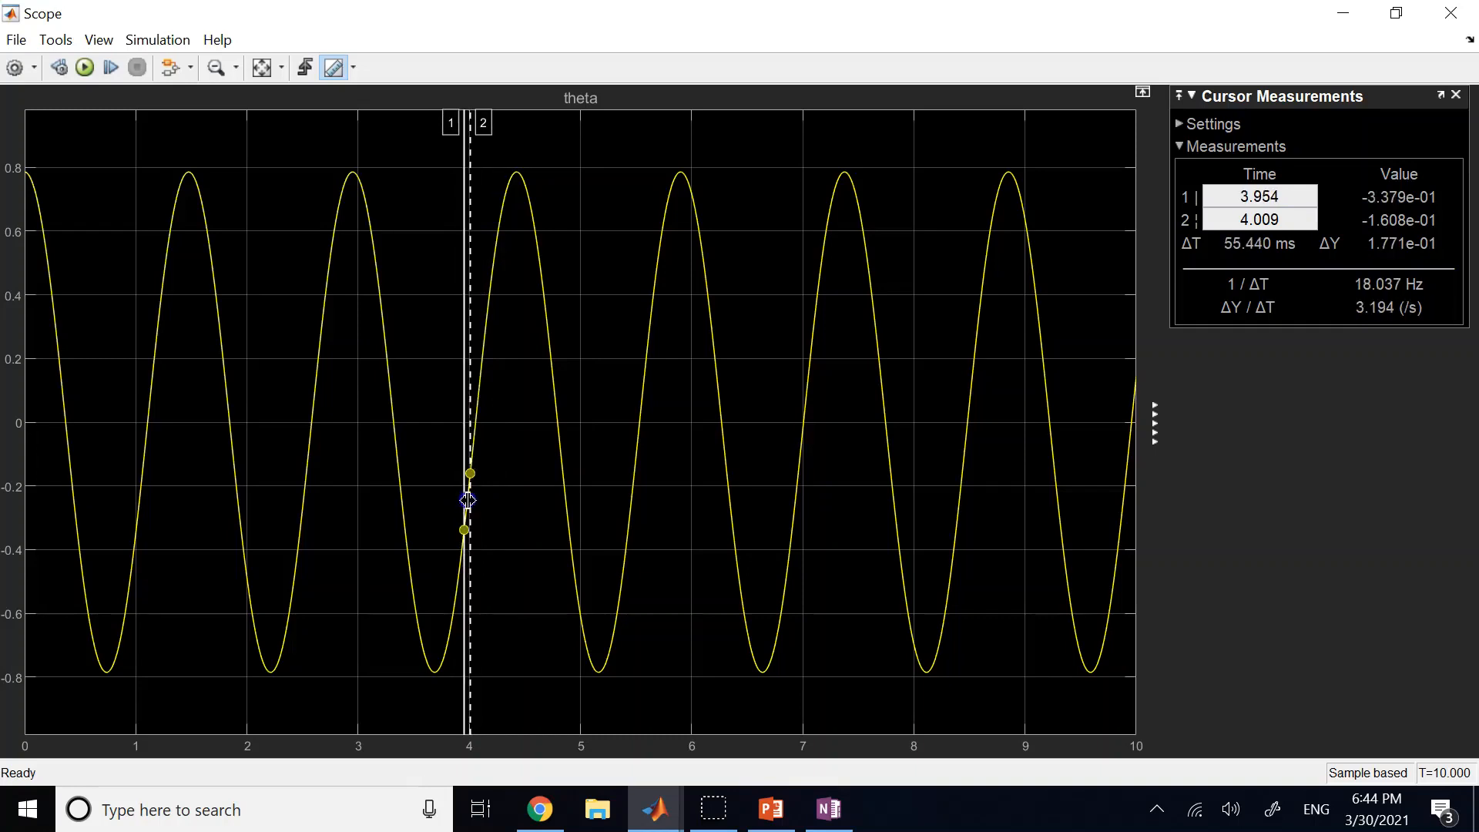
left_click_drag(468, 500, 472, 499)
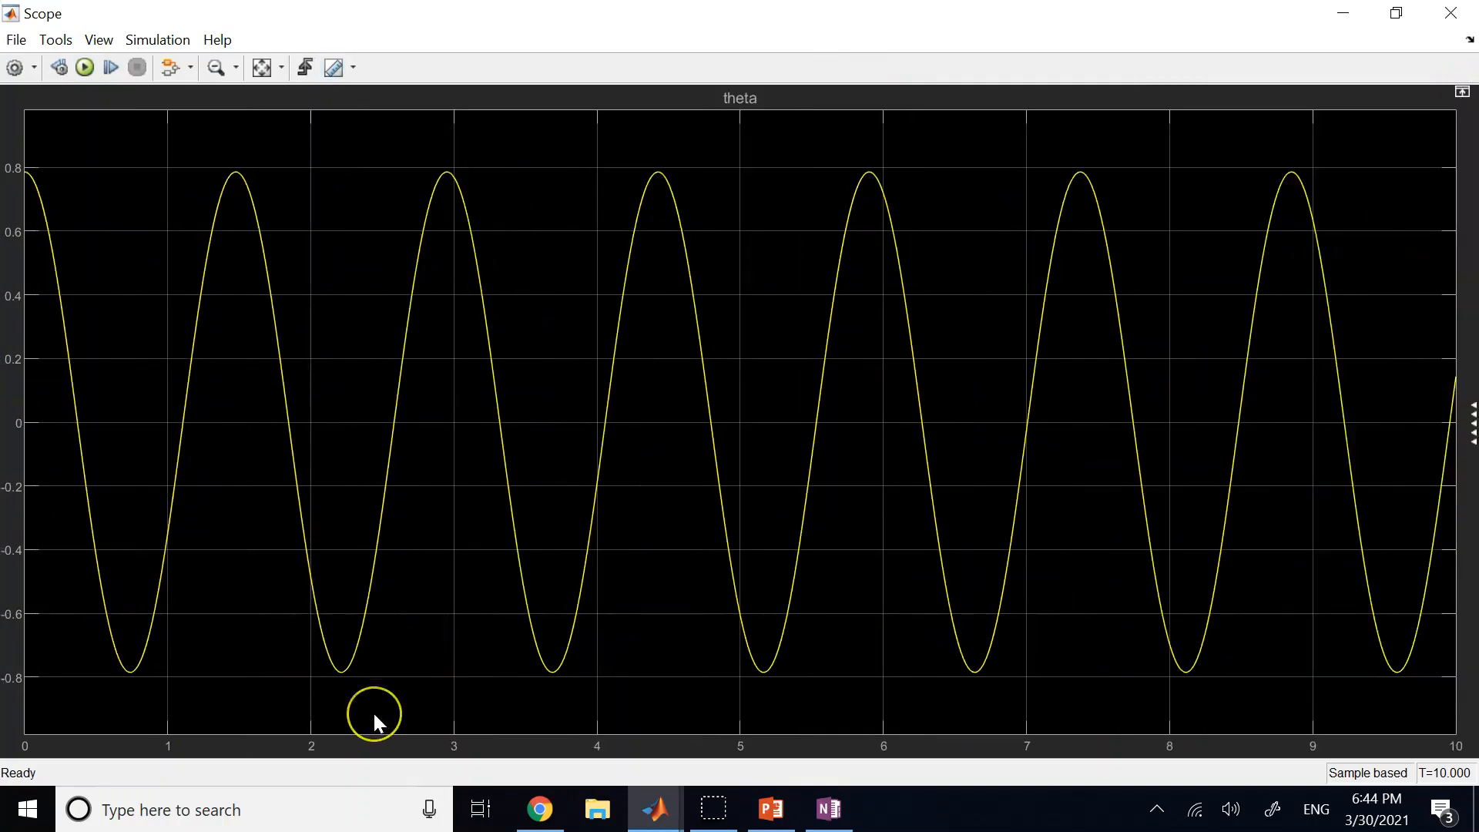
Step: Reopen the Scope from the model and choose white as the axes background color in its Style settings
key("alt+Tab")
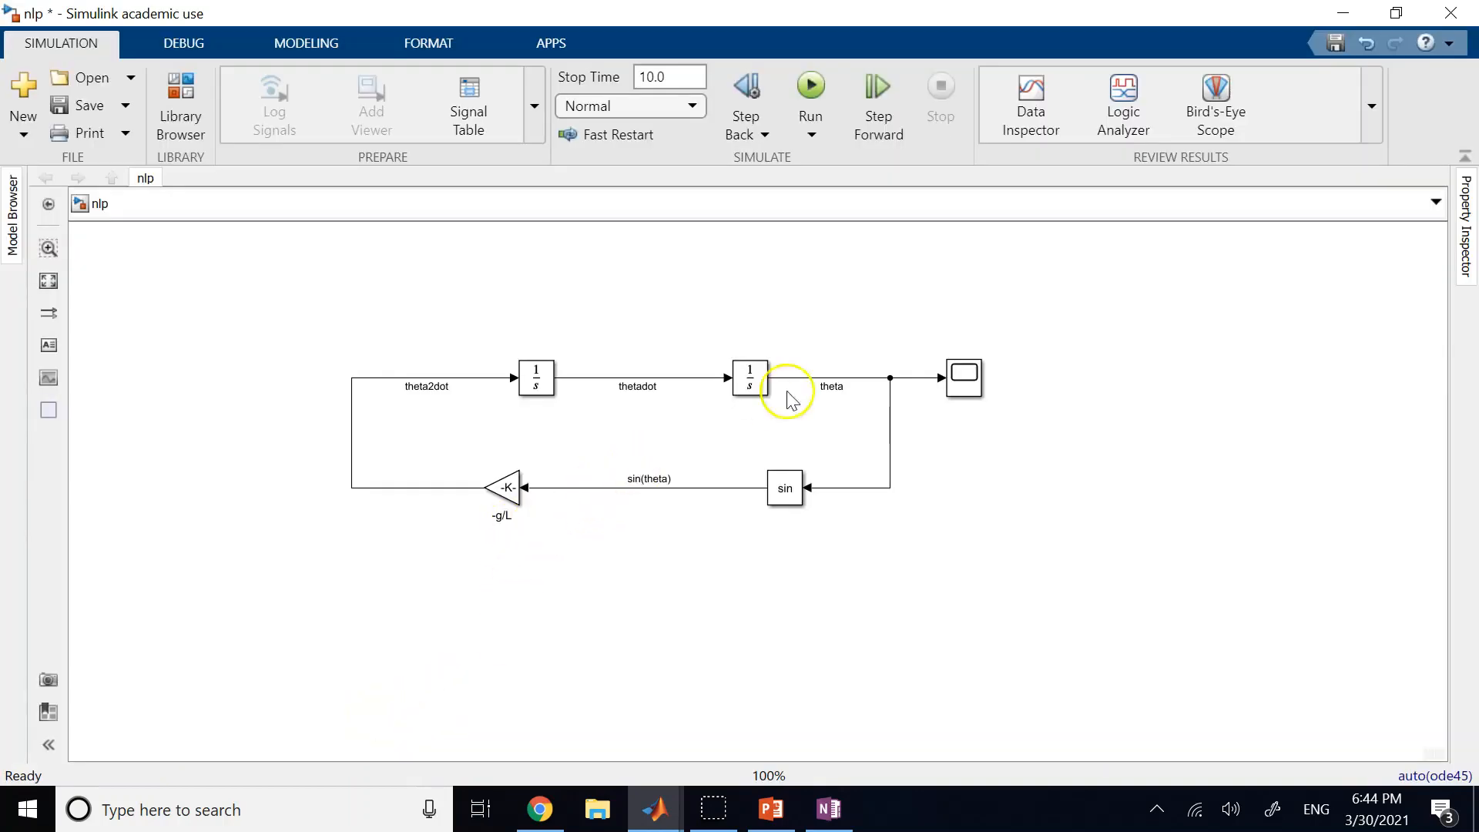
double_click(962, 378)
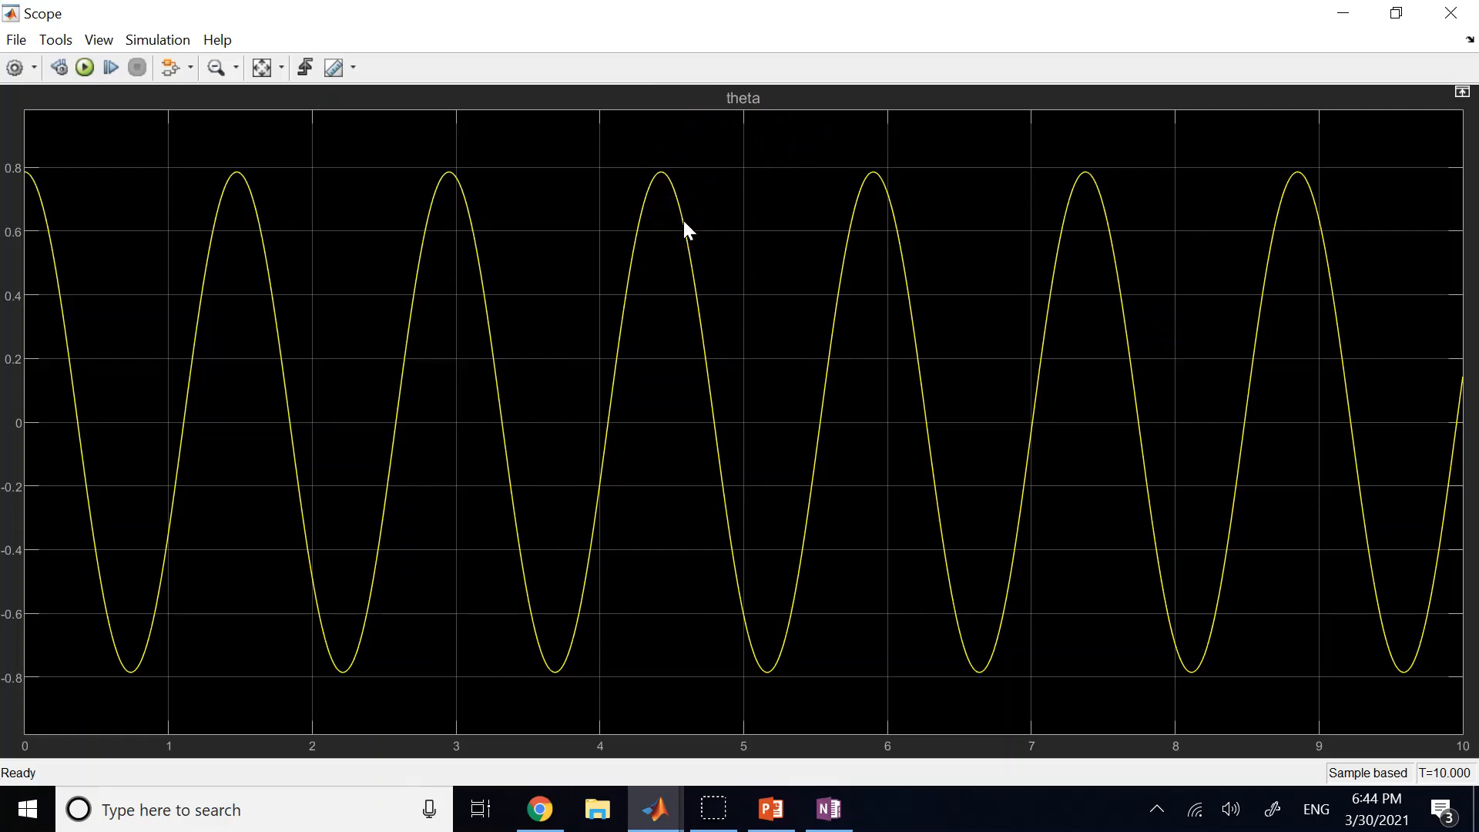
left_click(33, 68)
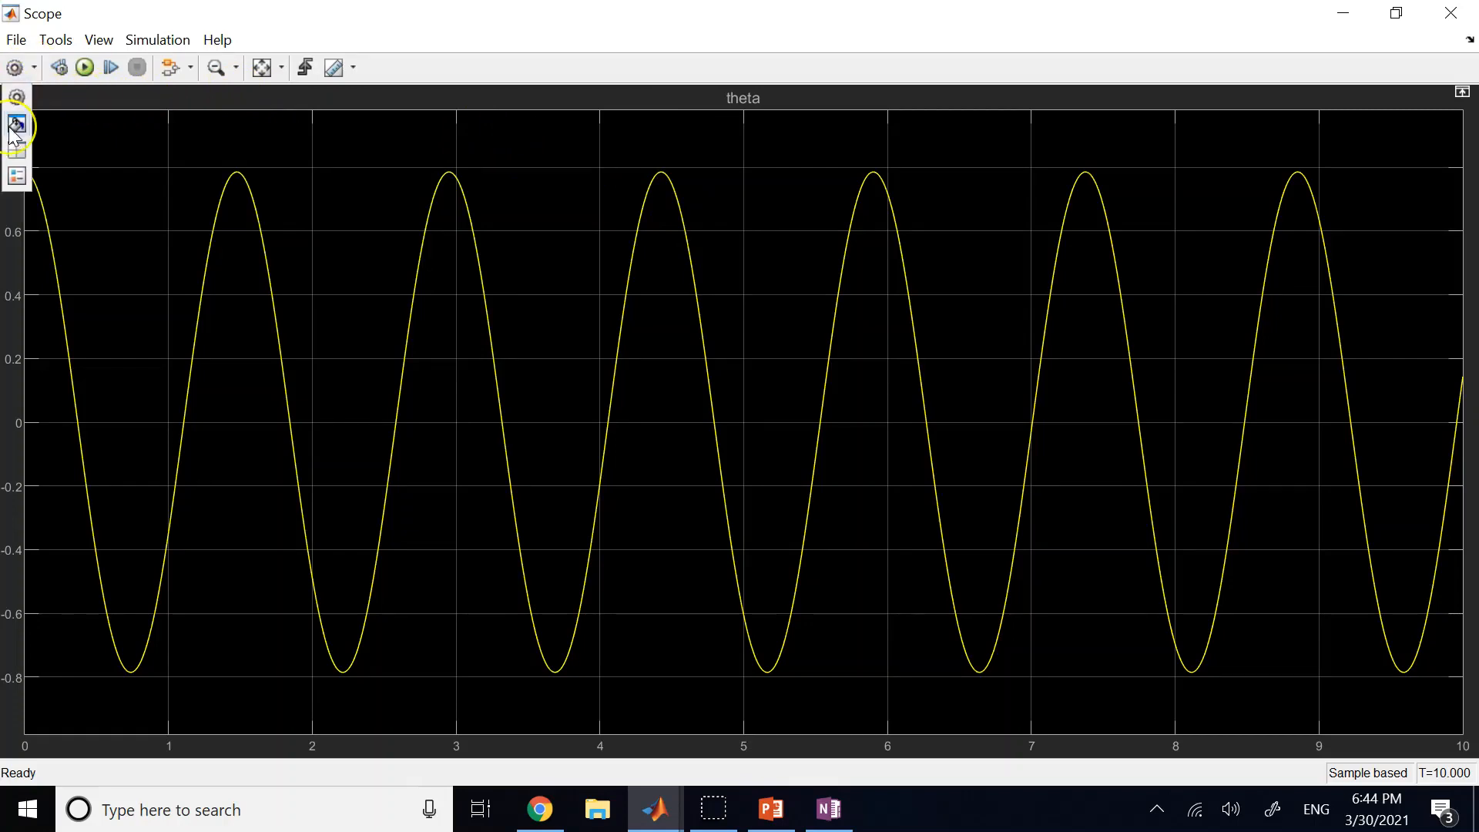
left_click(17, 176)
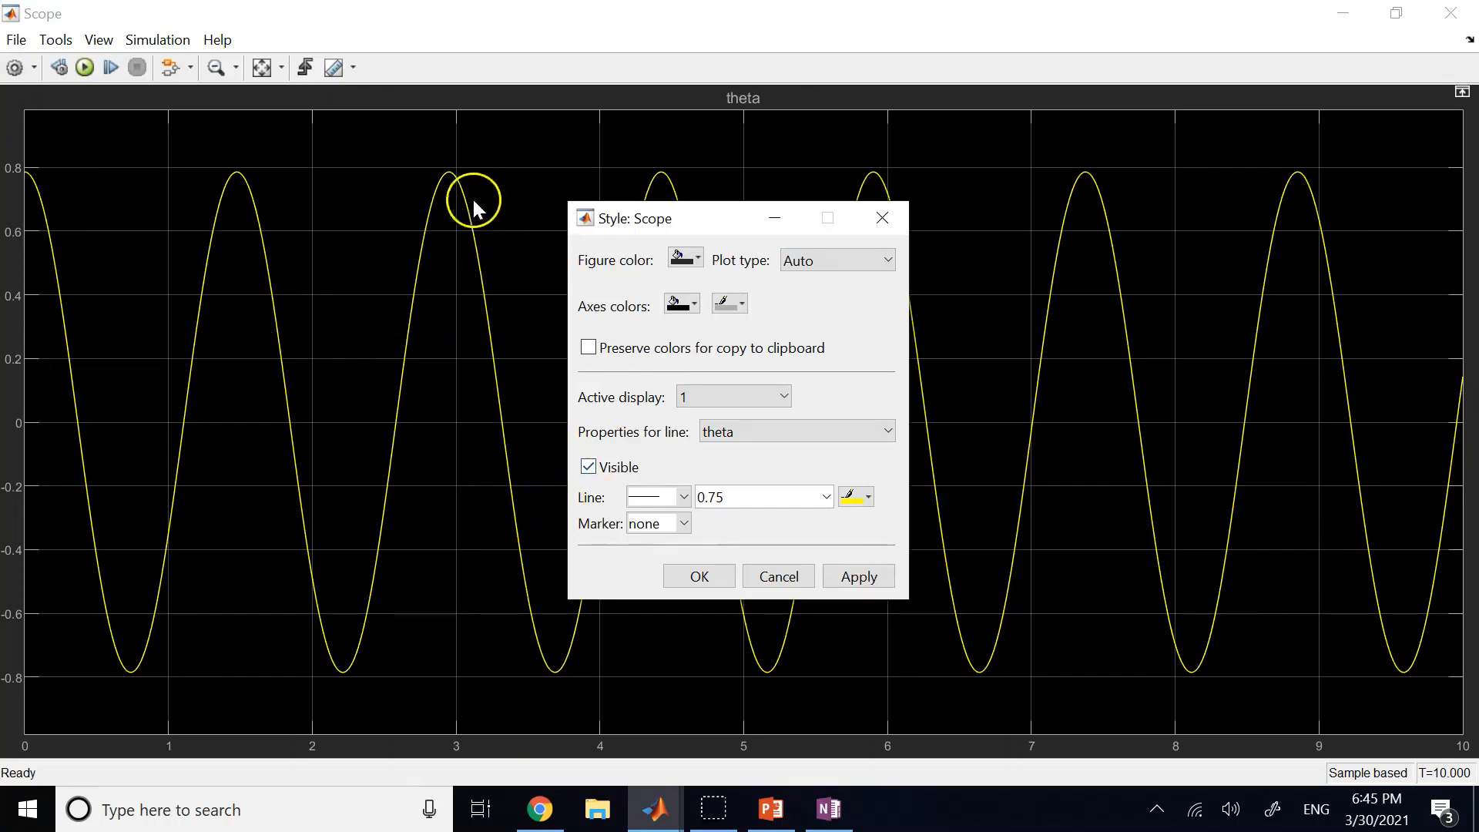
left_click(697, 305)
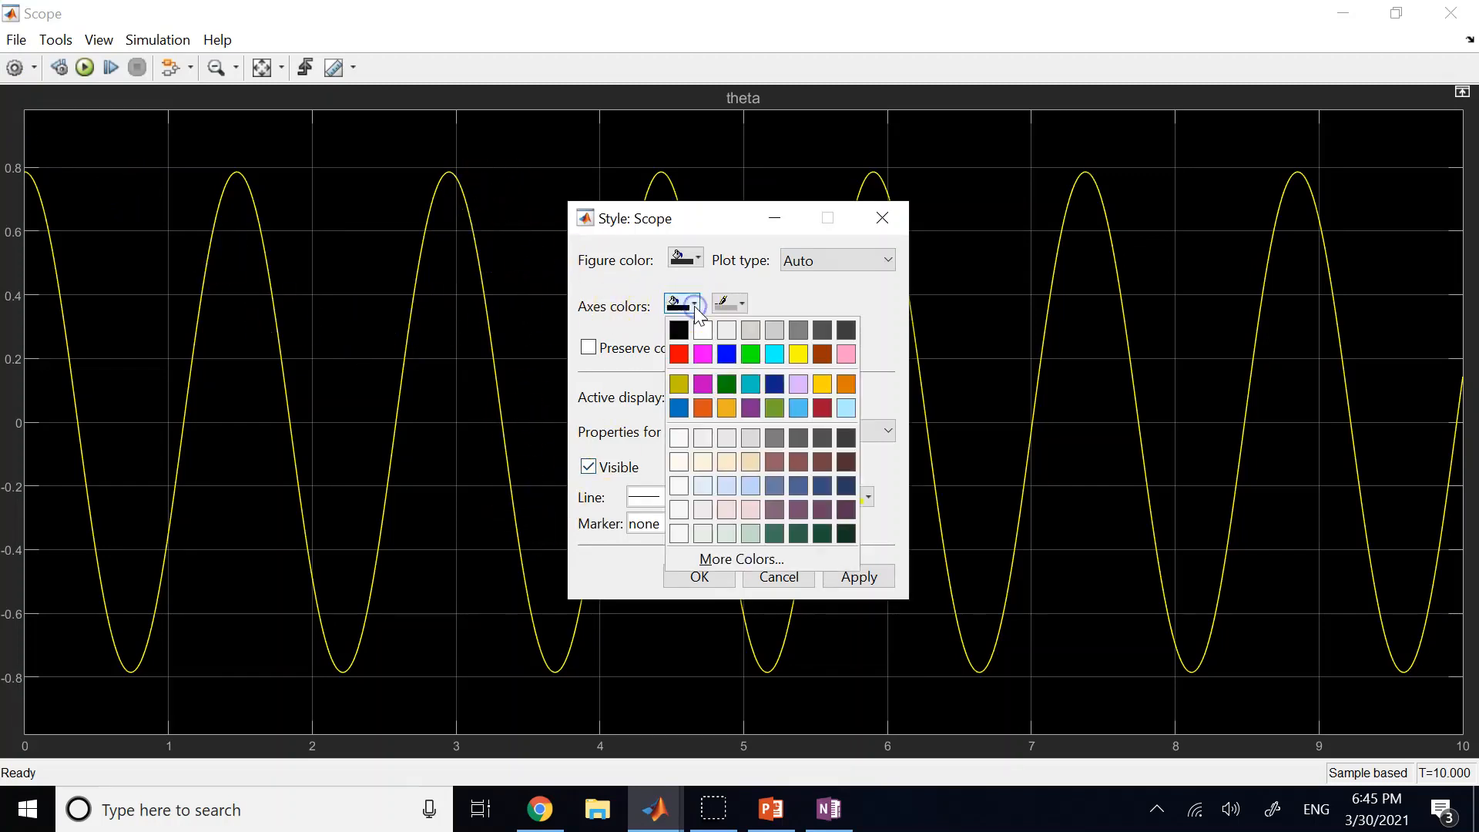
left_click(698, 326)
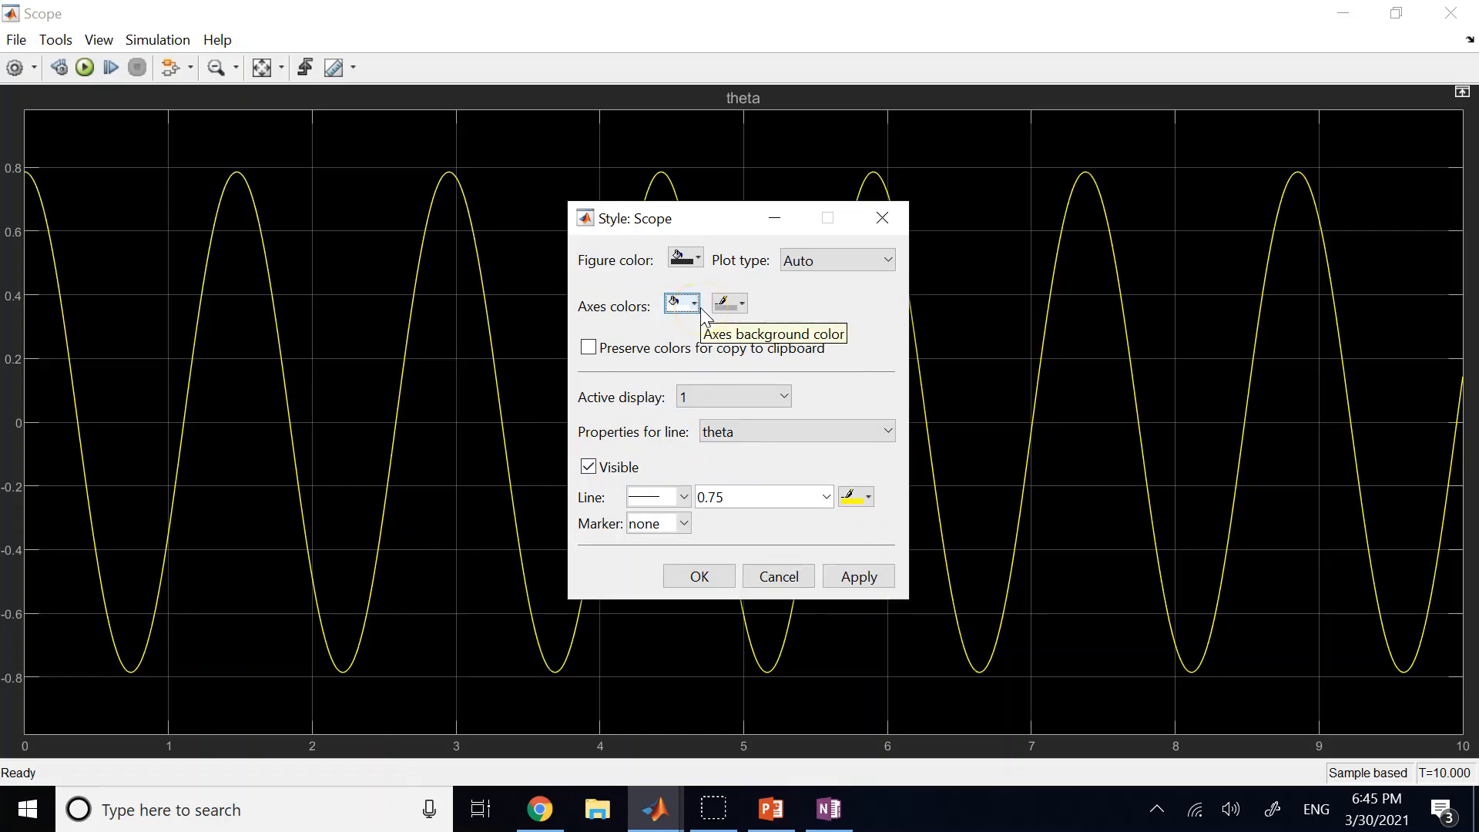
left_click(477, 423)
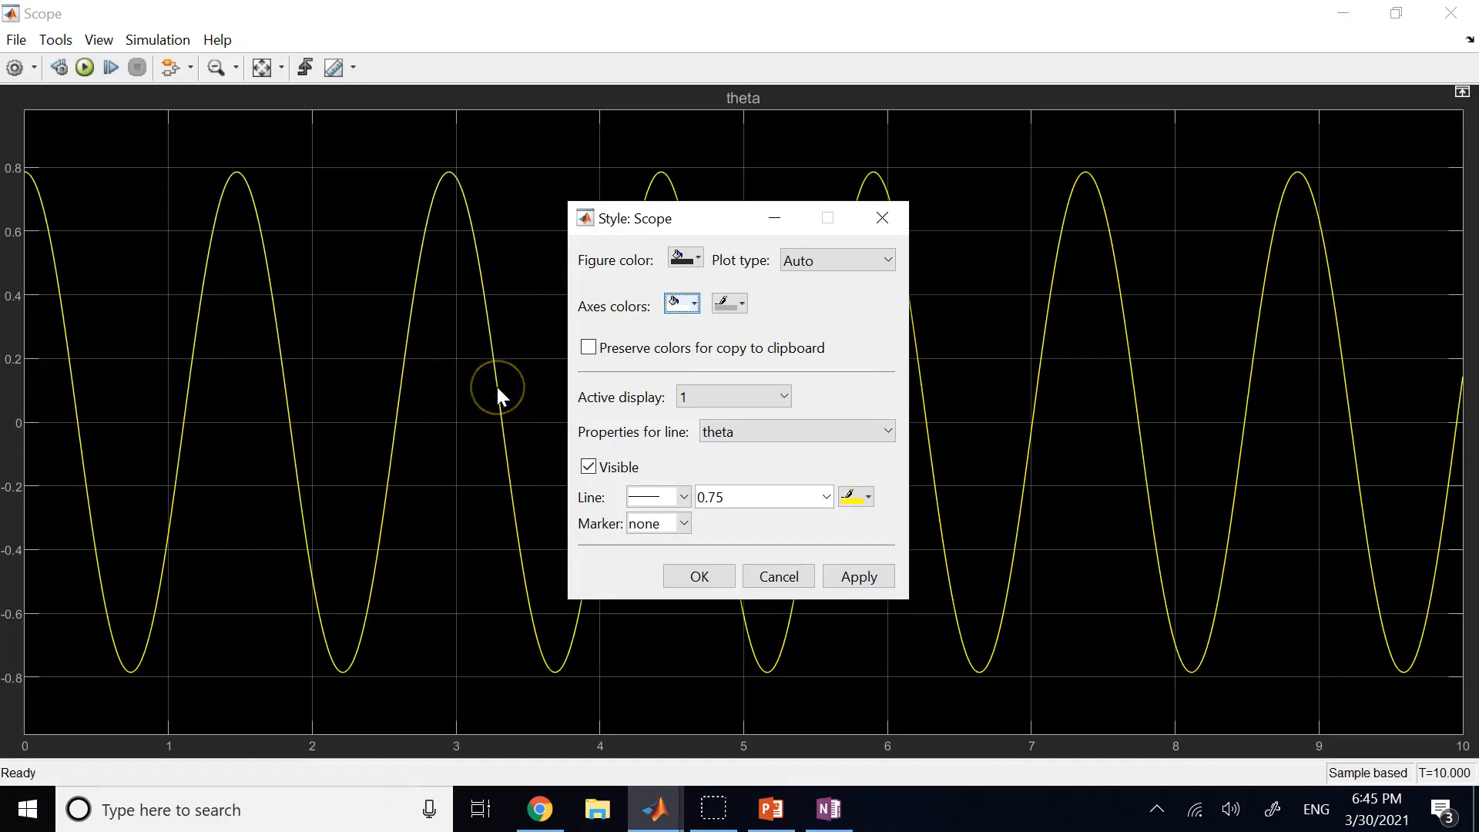
Step: Set the theta line to red with a width of 2.0 and apply the style
left_click(855, 497)
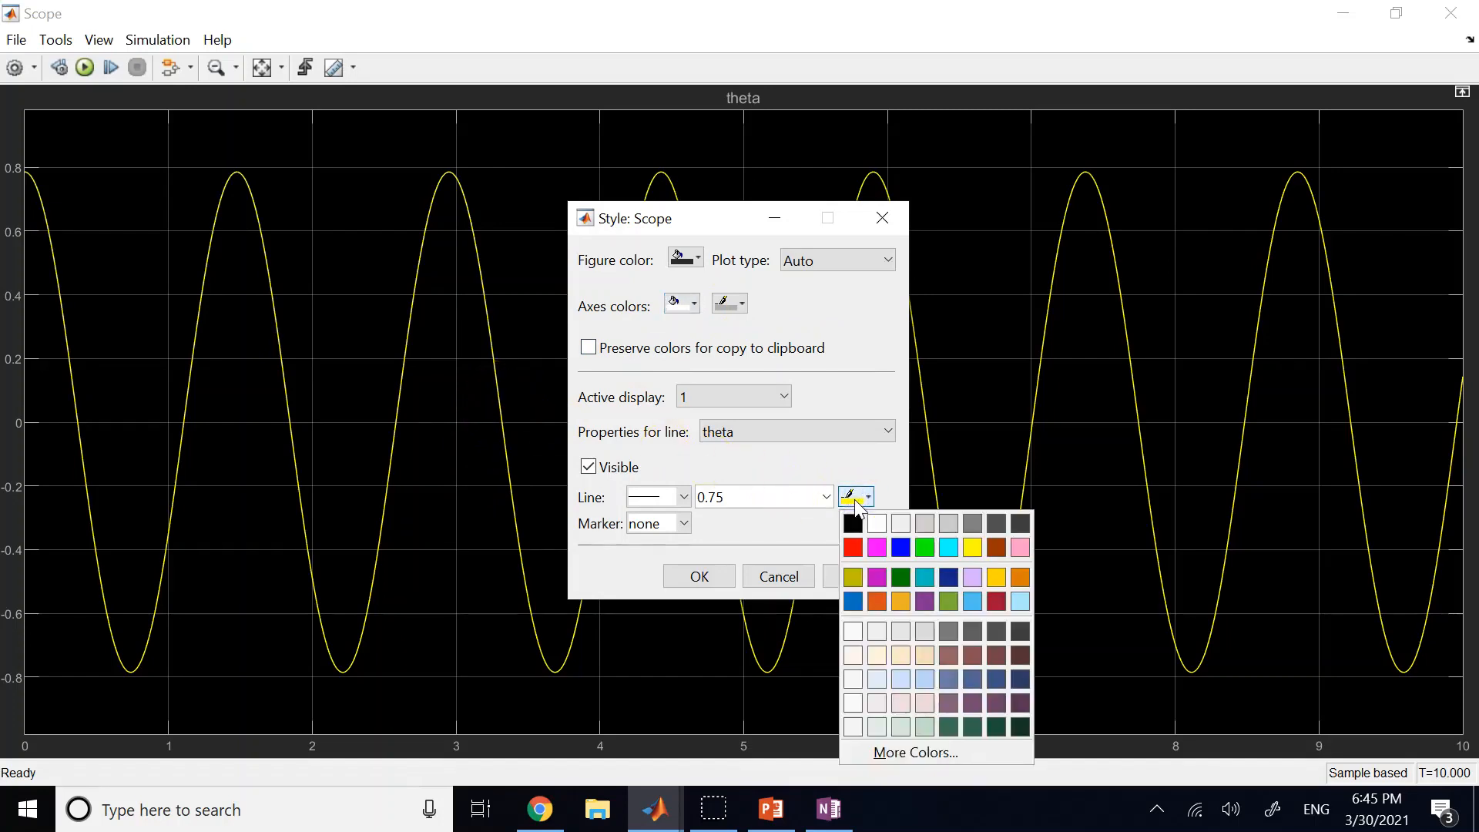
left_click(853, 547)
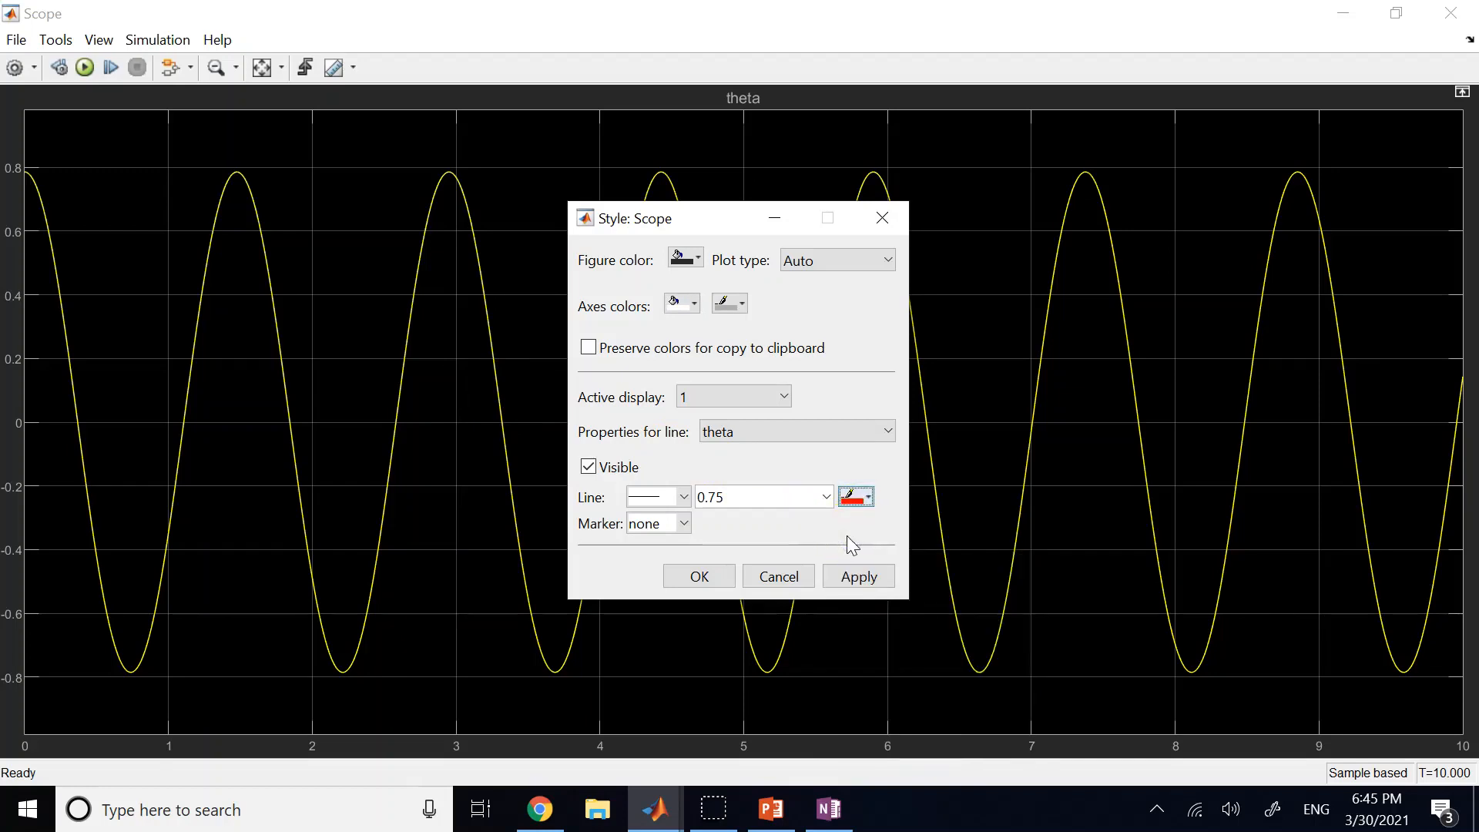
left_click(824, 499)
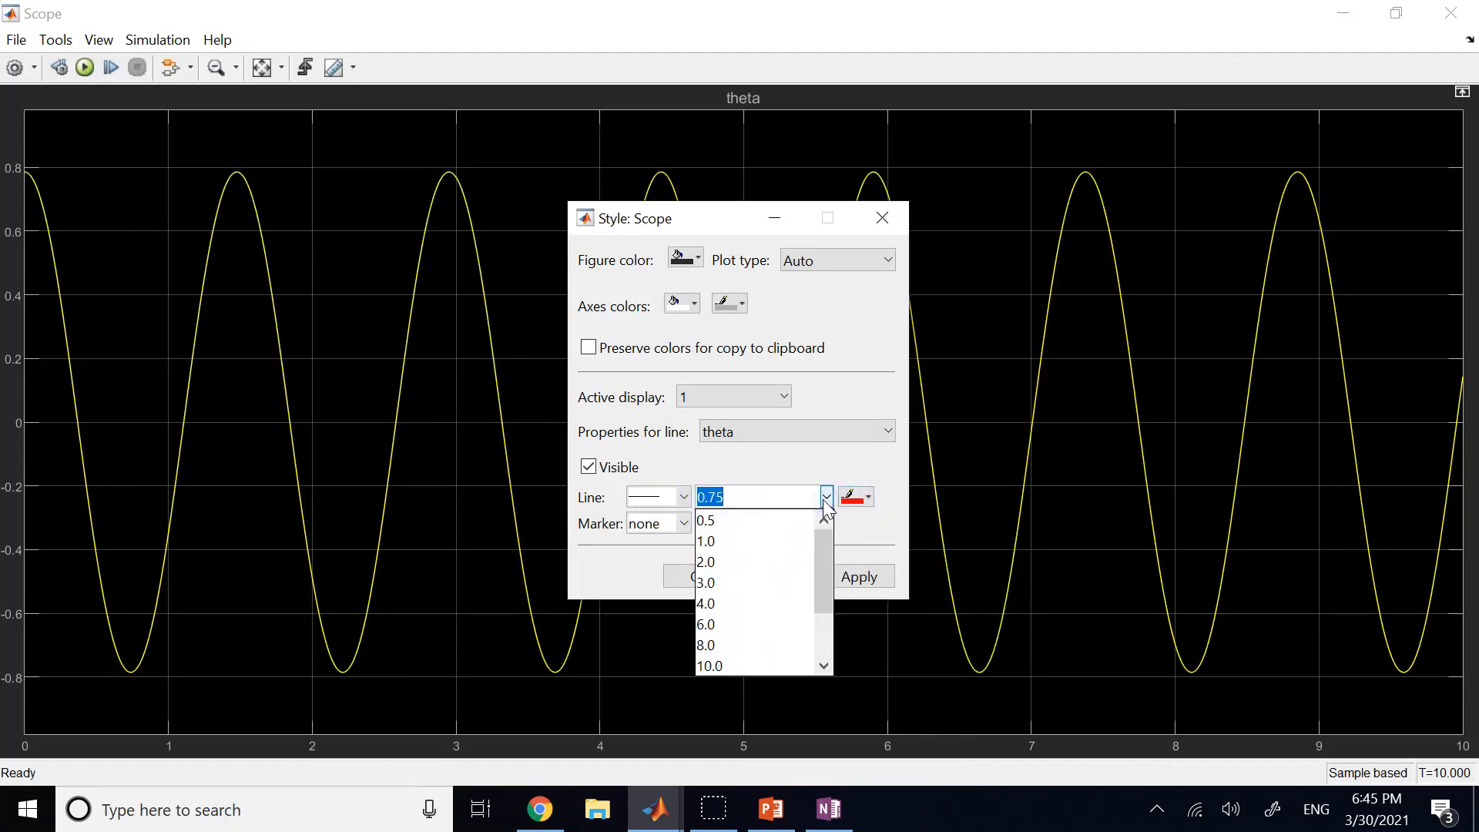
left_click(738, 561)
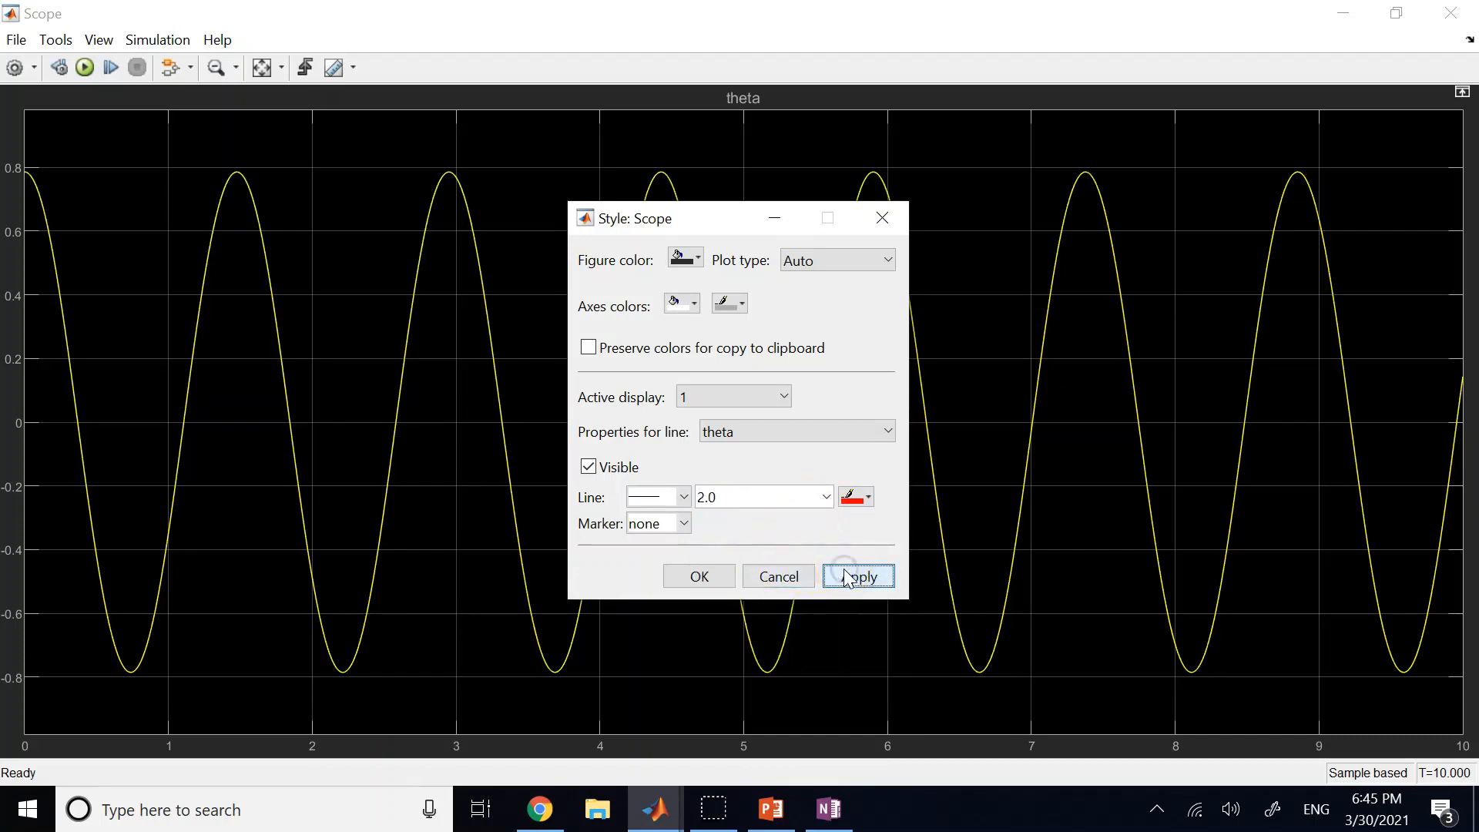
left_click(847, 578)
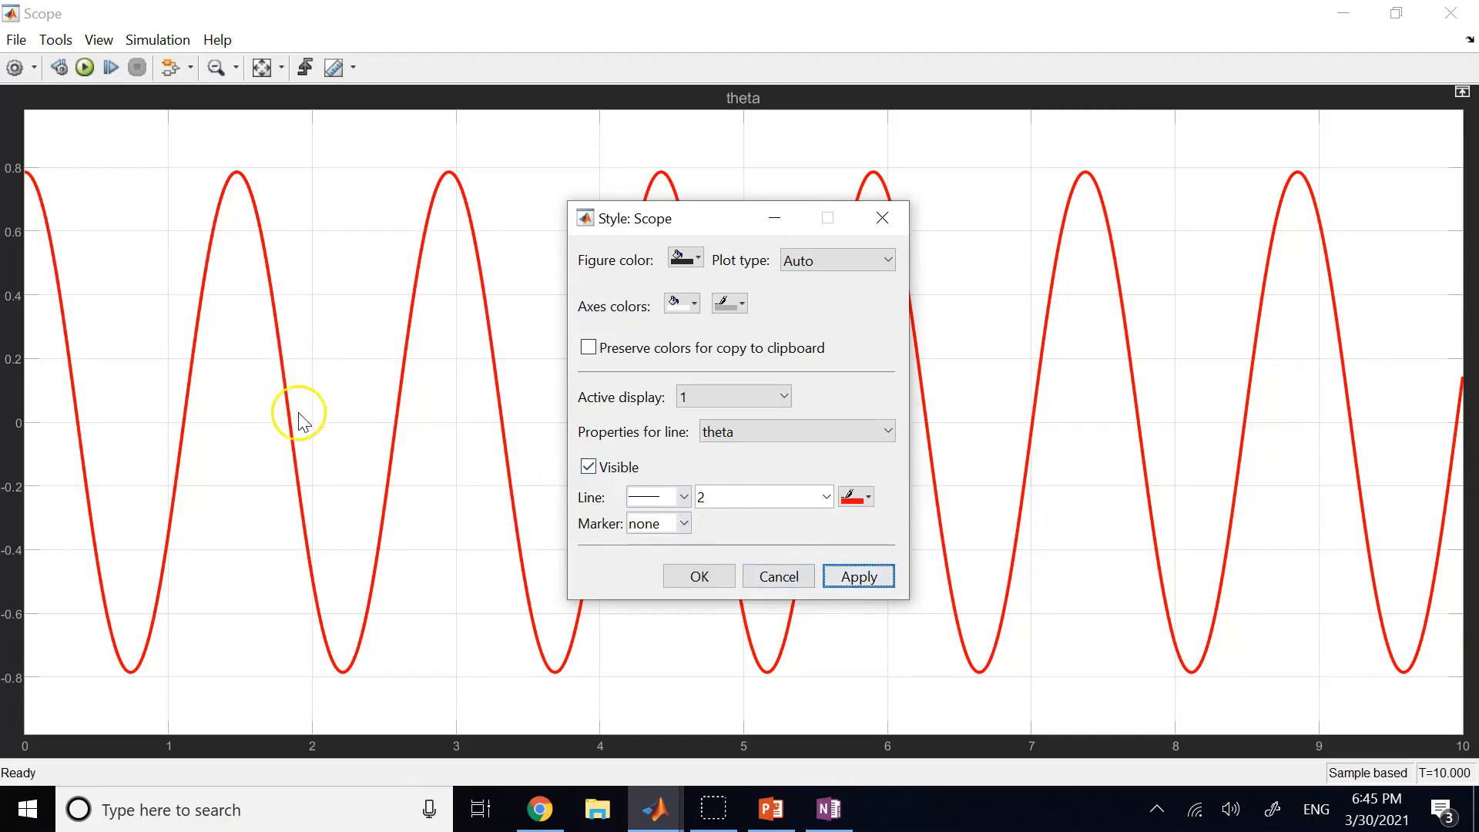
Step: Add circle markers to the theta line, apply them and close the Style settings
left_click(683, 524)
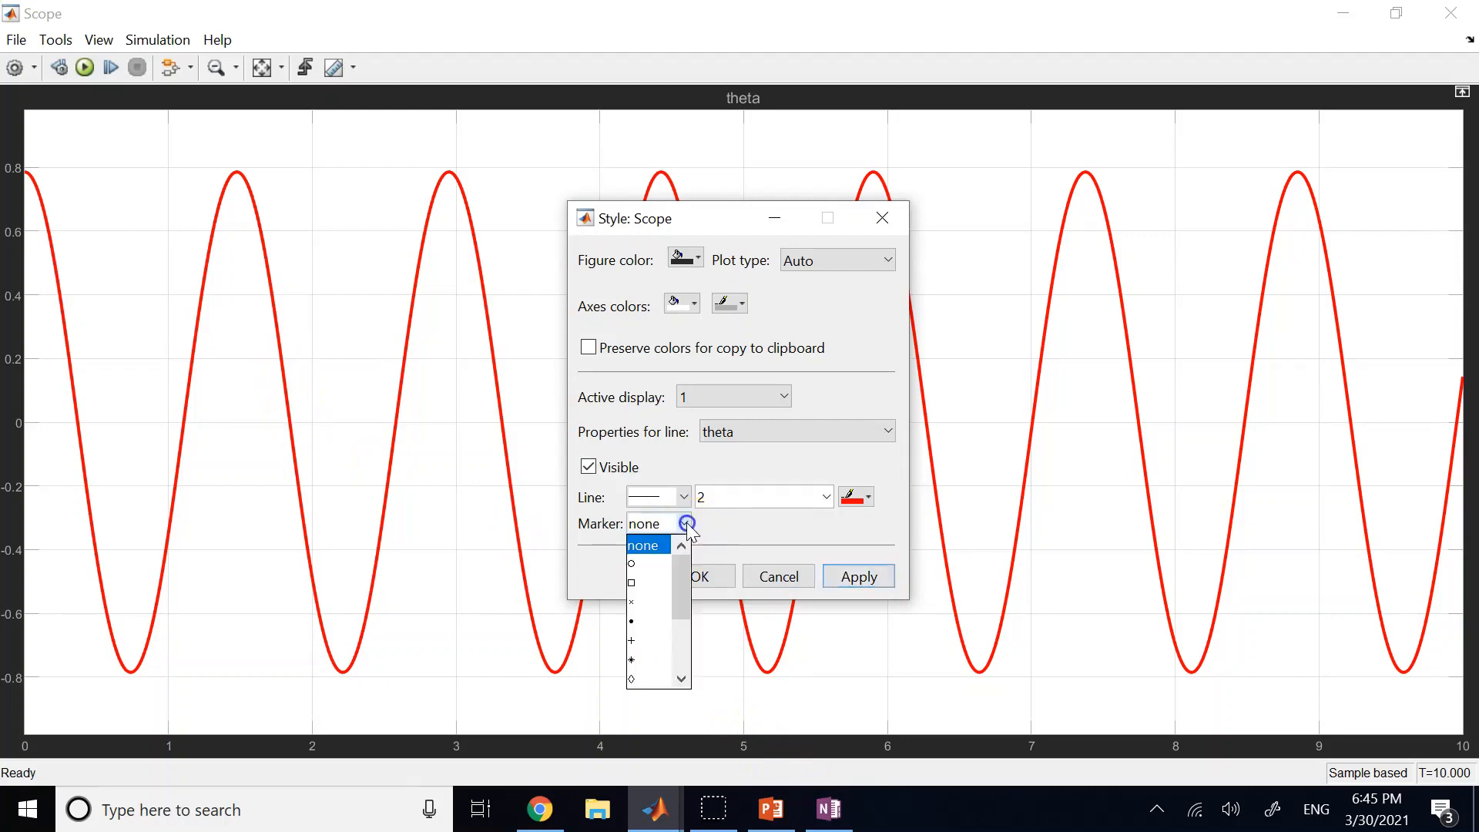
left_click(637, 564)
left_click(828, 583)
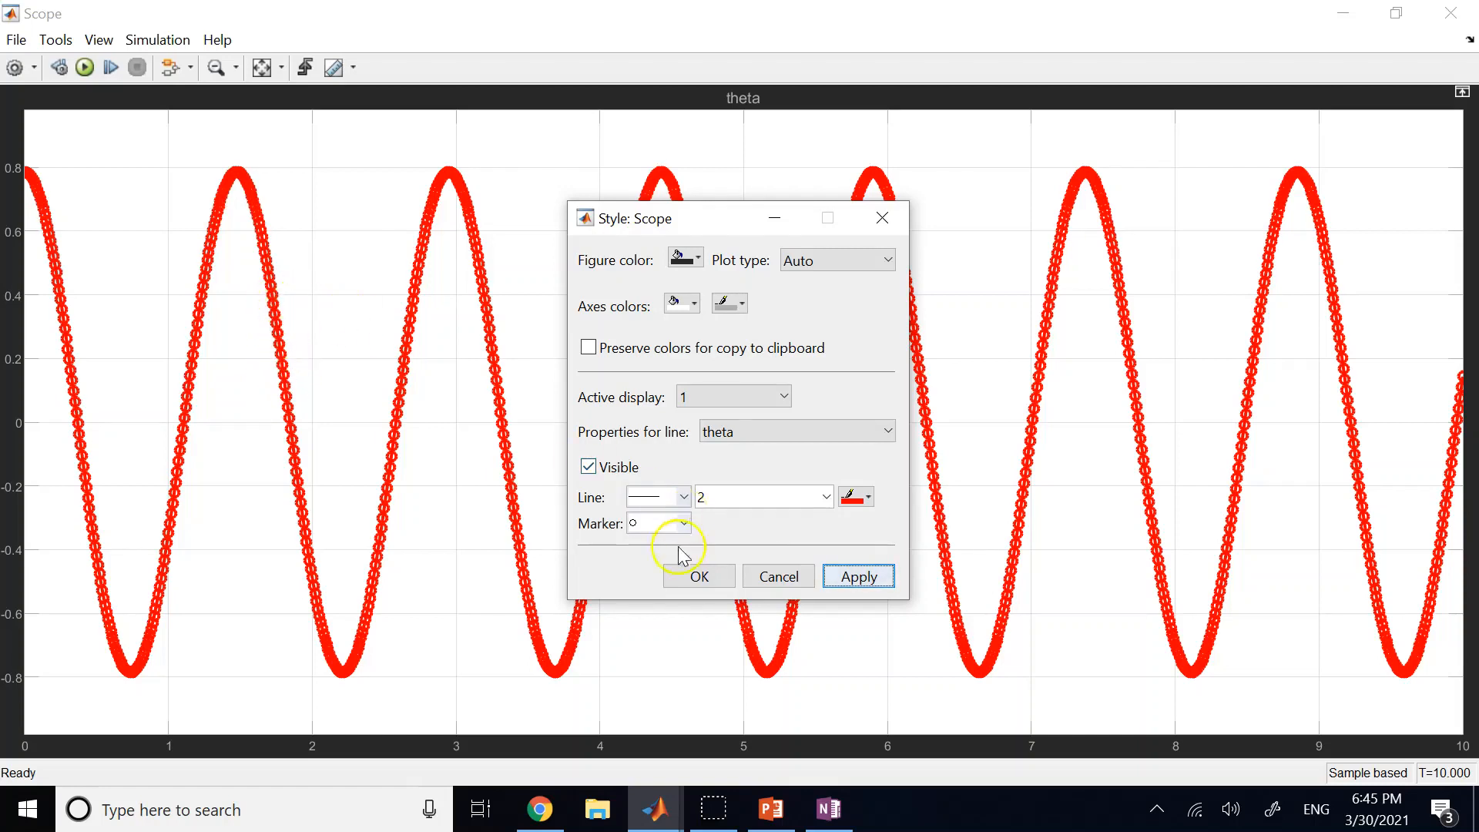
left_click(686, 576)
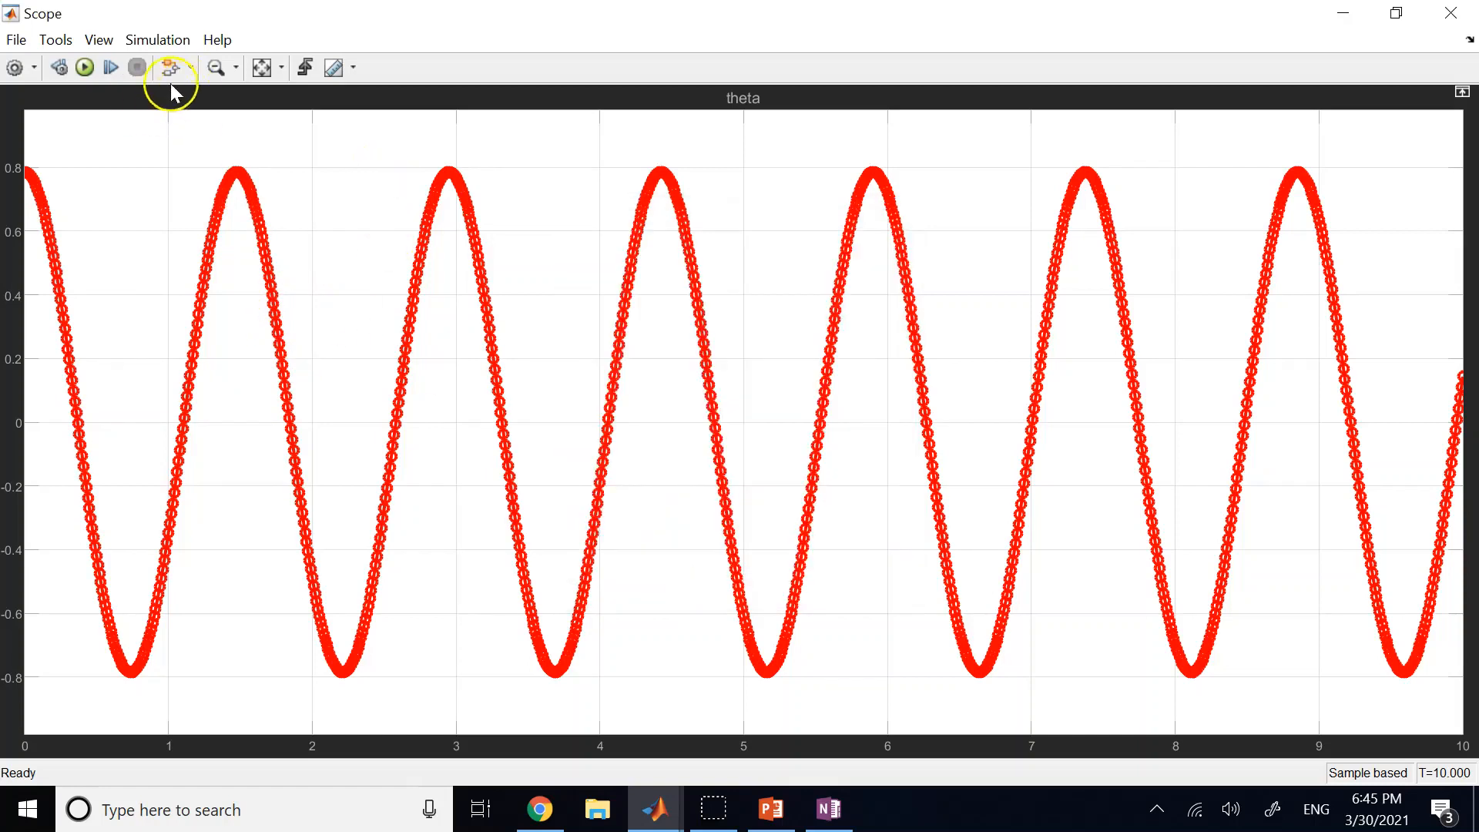
Step: Zoom in on the theta curve just after its peak near 1.5 s to examine the markers, and refit the whole plot
left_click(236, 70)
left_click(218, 98)
left_click_drag(239, 151, 281, 226)
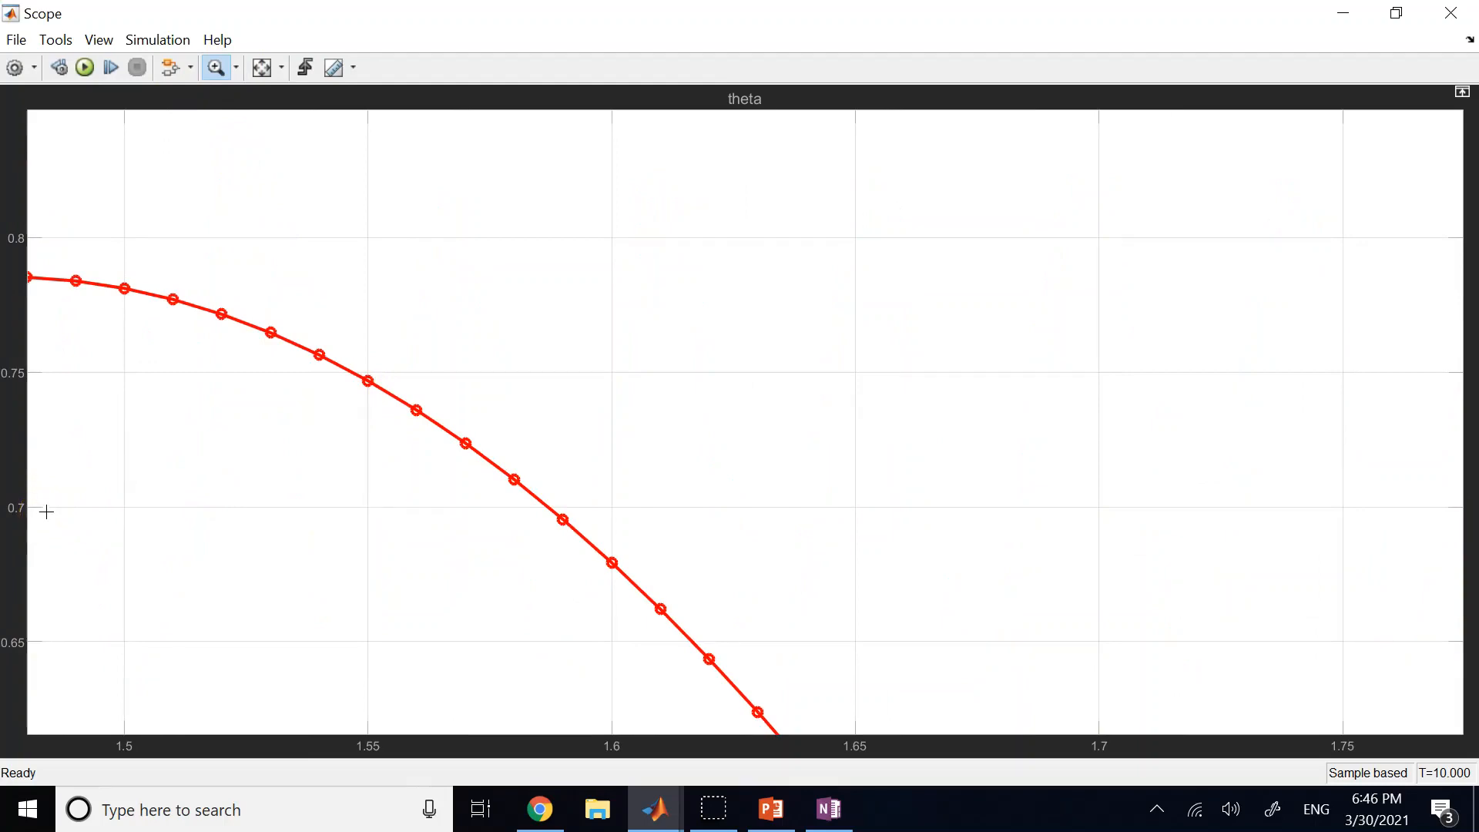
left_click(263, 68)
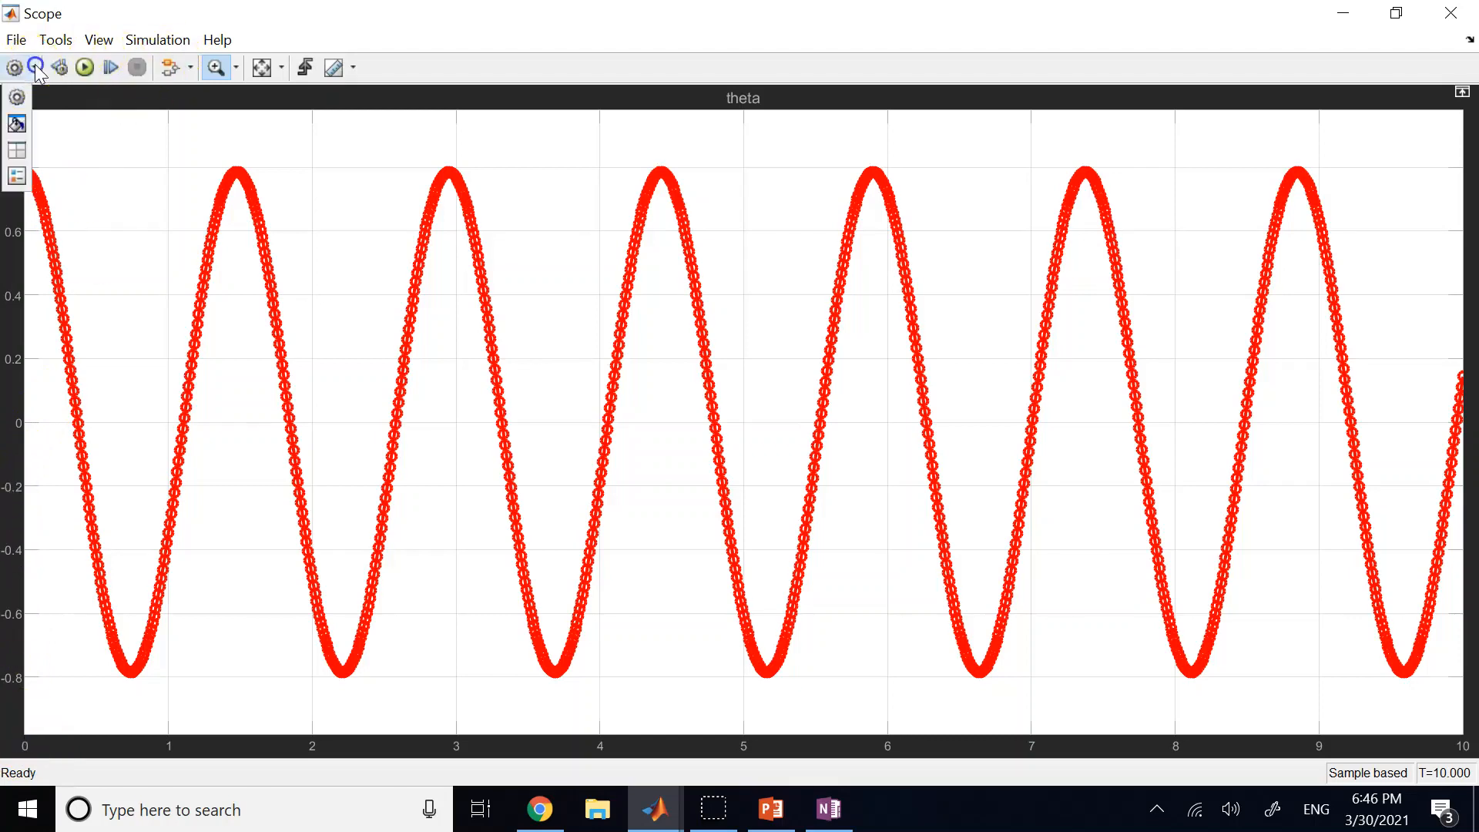
Step: Set the Scope's figure color to white in the Style settings and confirm it
left_click(17, 123)
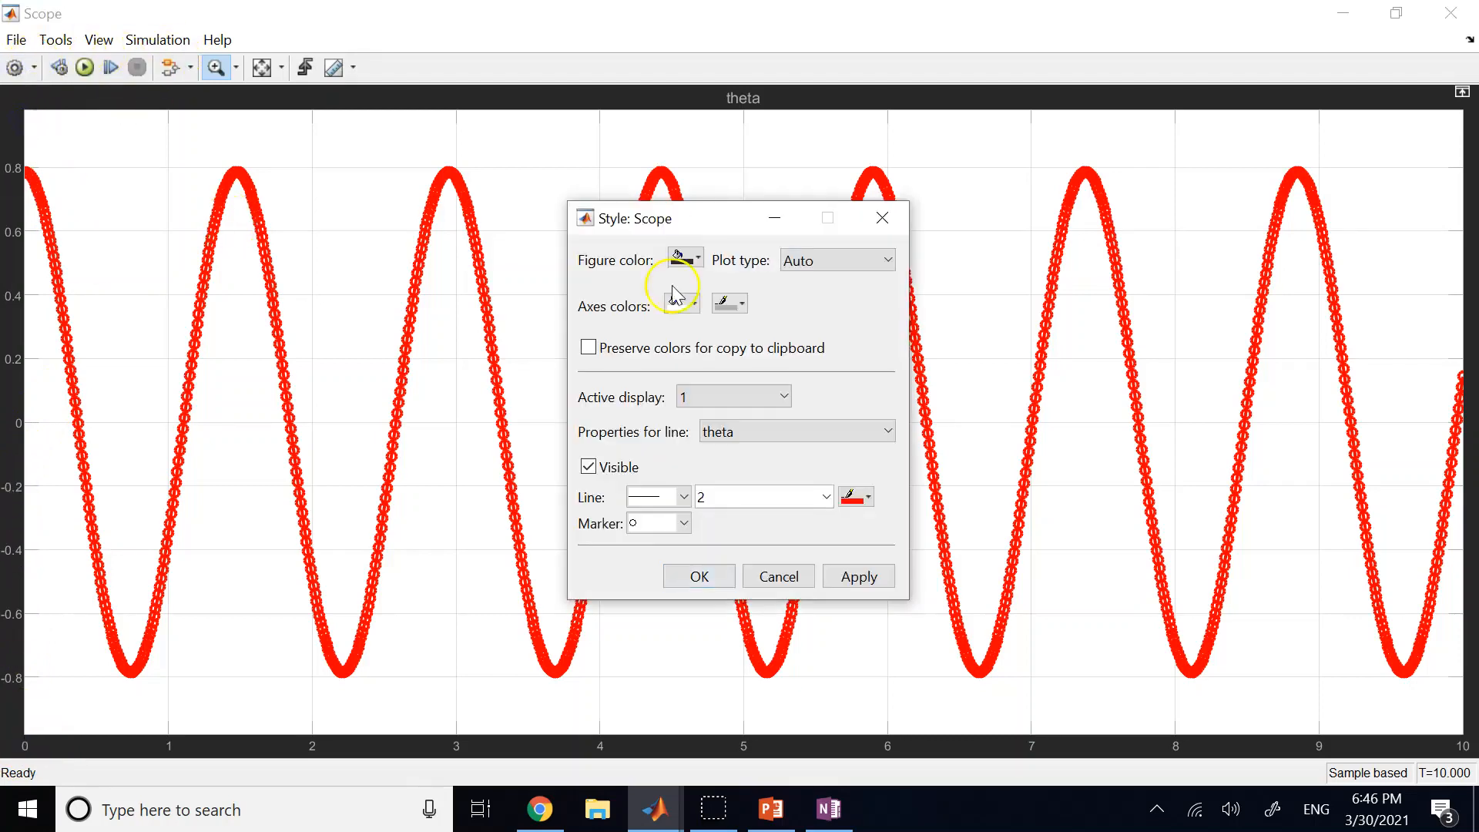
left_click(693, 259)
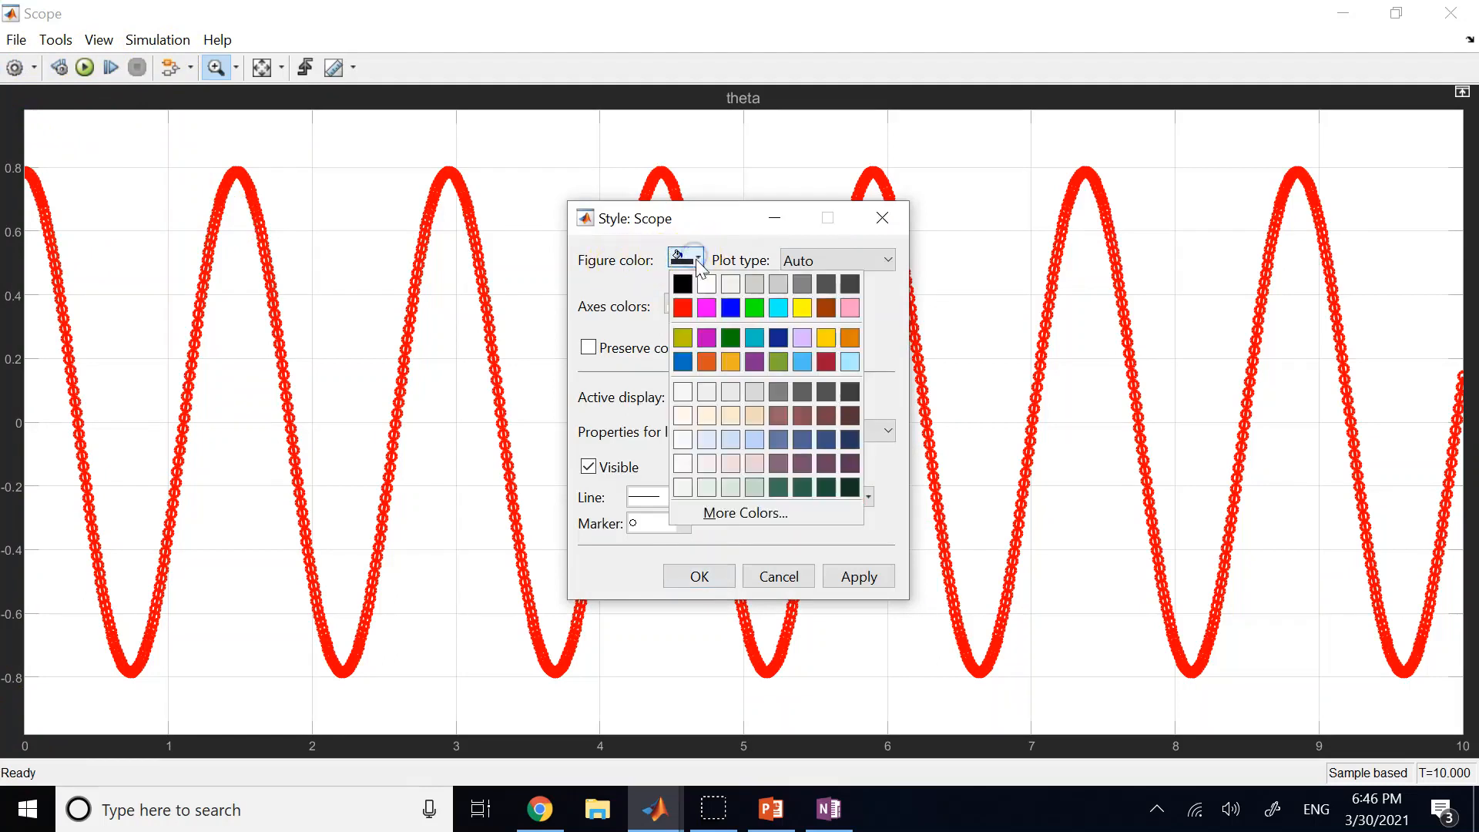
left_click(704, 286)
left_click(698, 576)
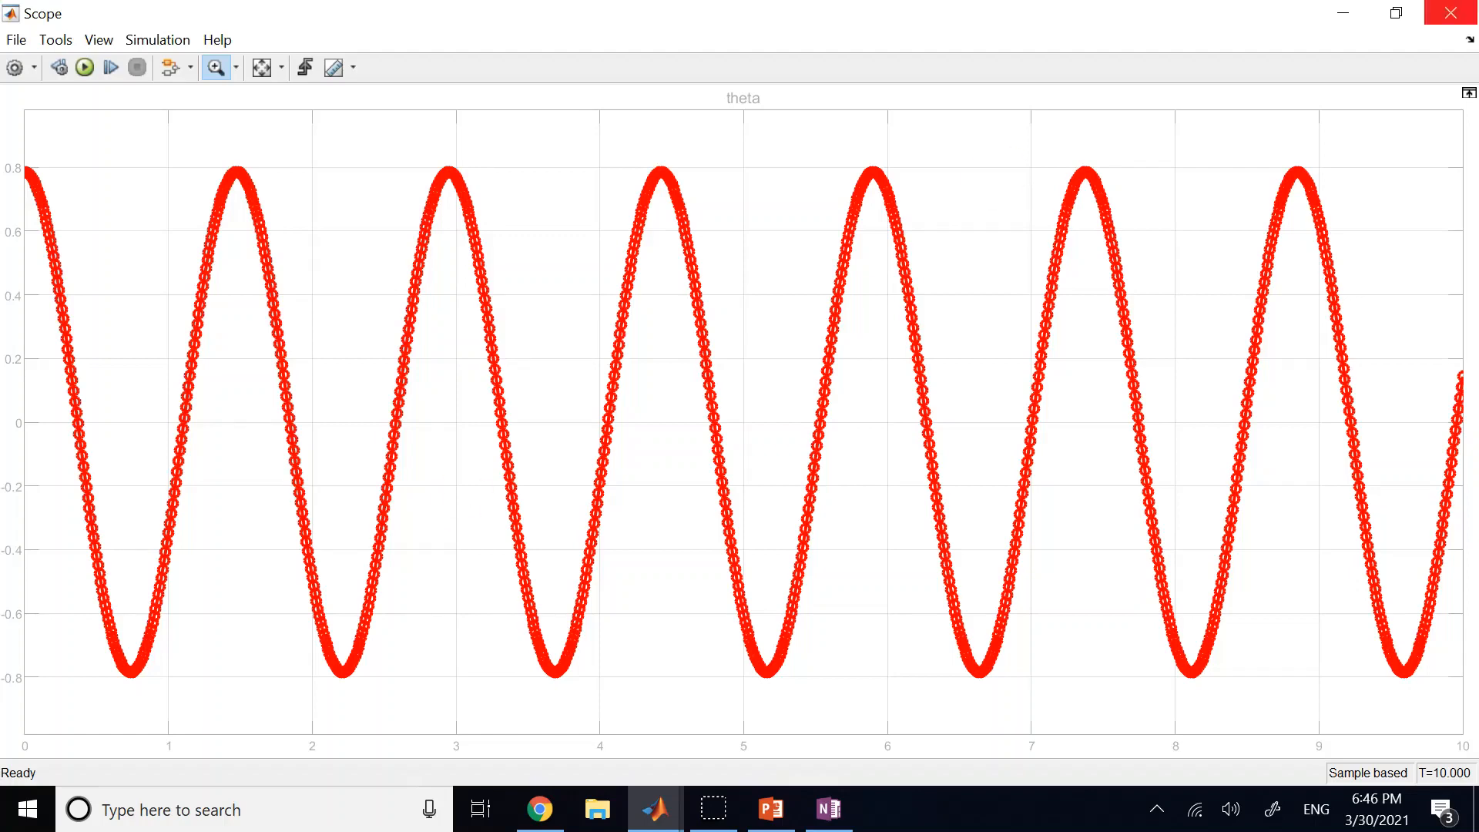
Step: Set the Scope's number of input ports to 2 in its Configuration Properties and close the Scope window
left_click(1472, 12)
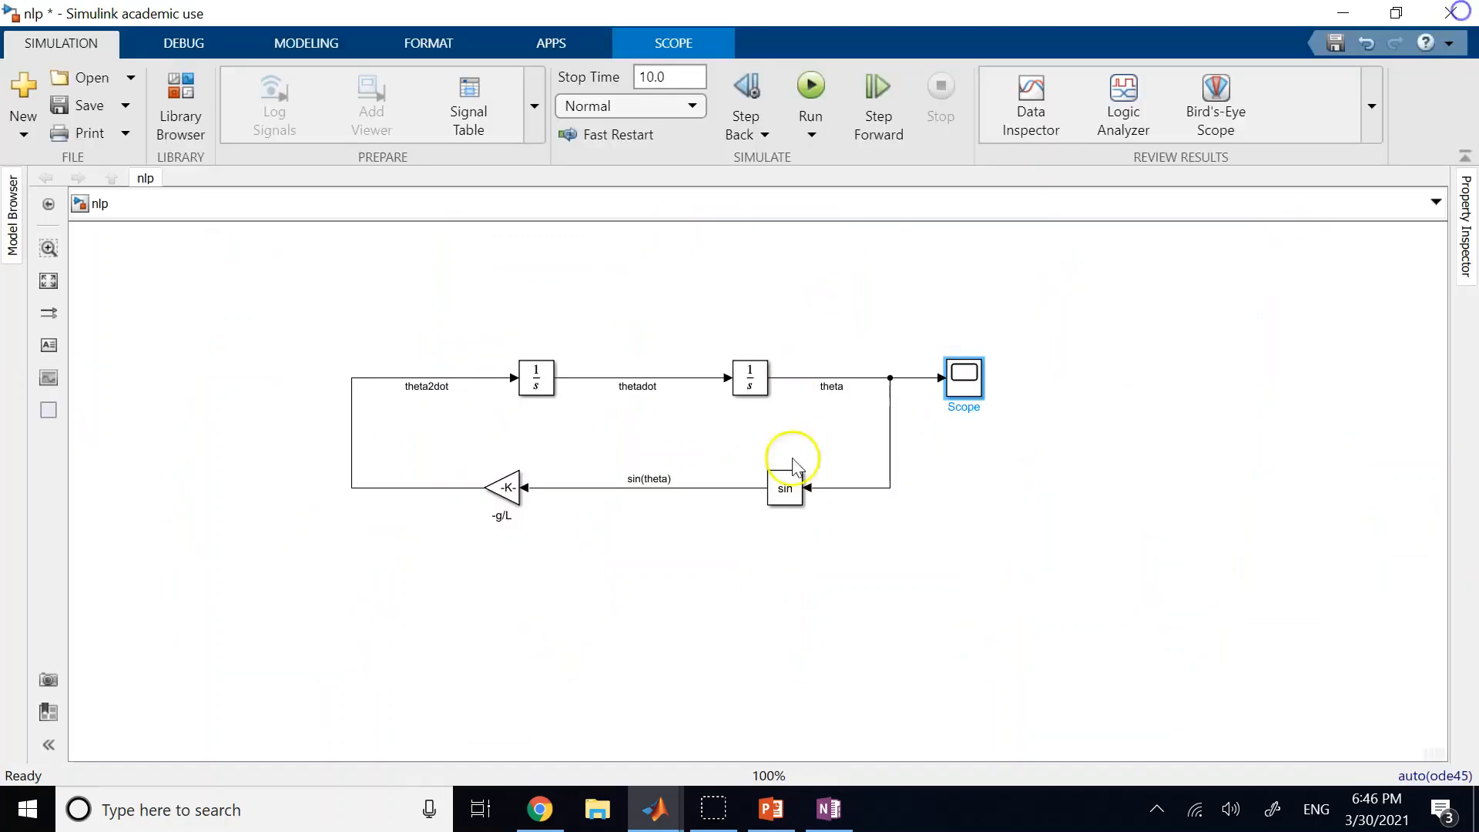
left_click(957, 389)
left_click(1056, 359)
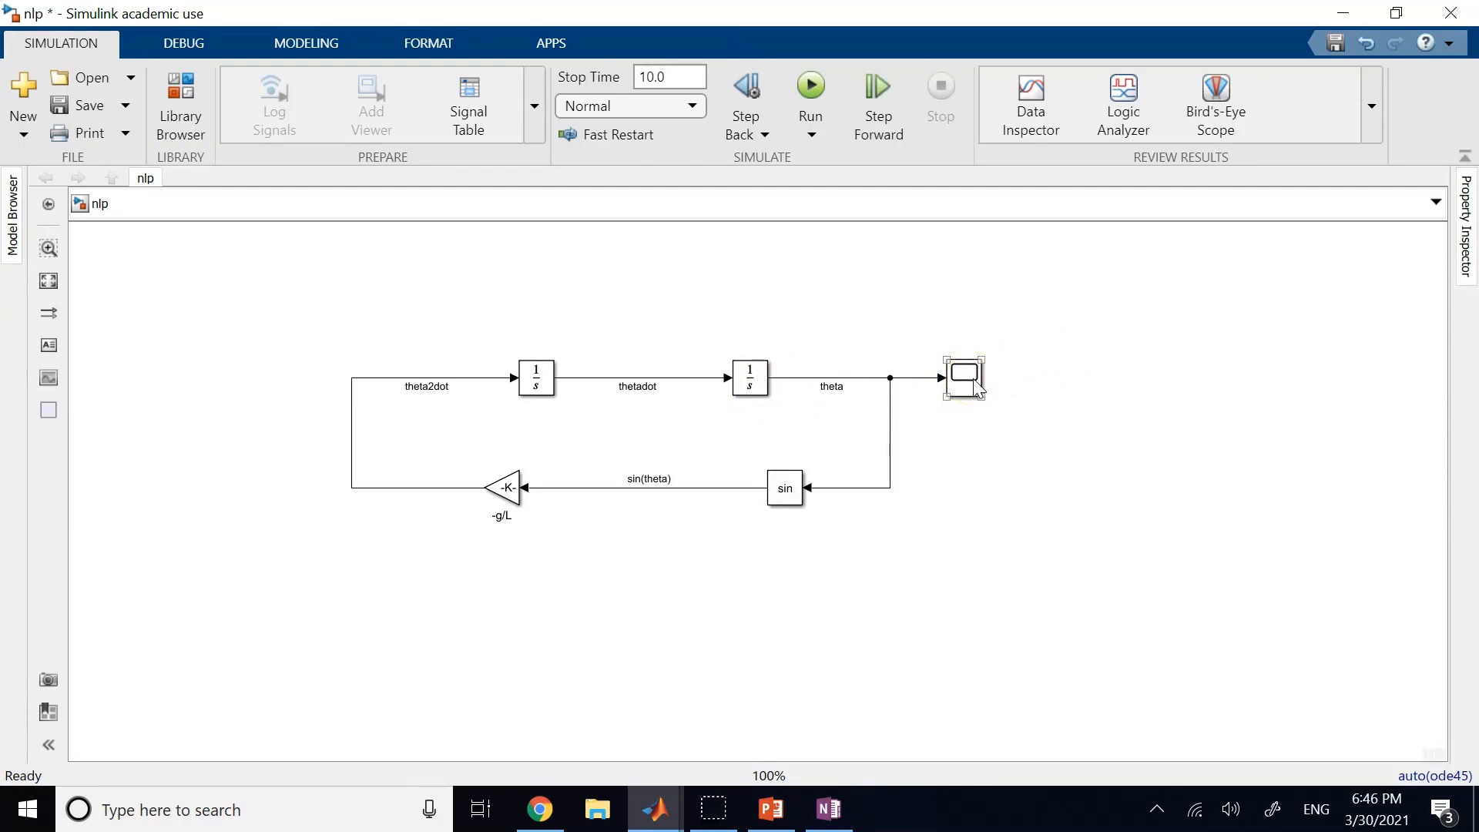
double_click(974, 384)
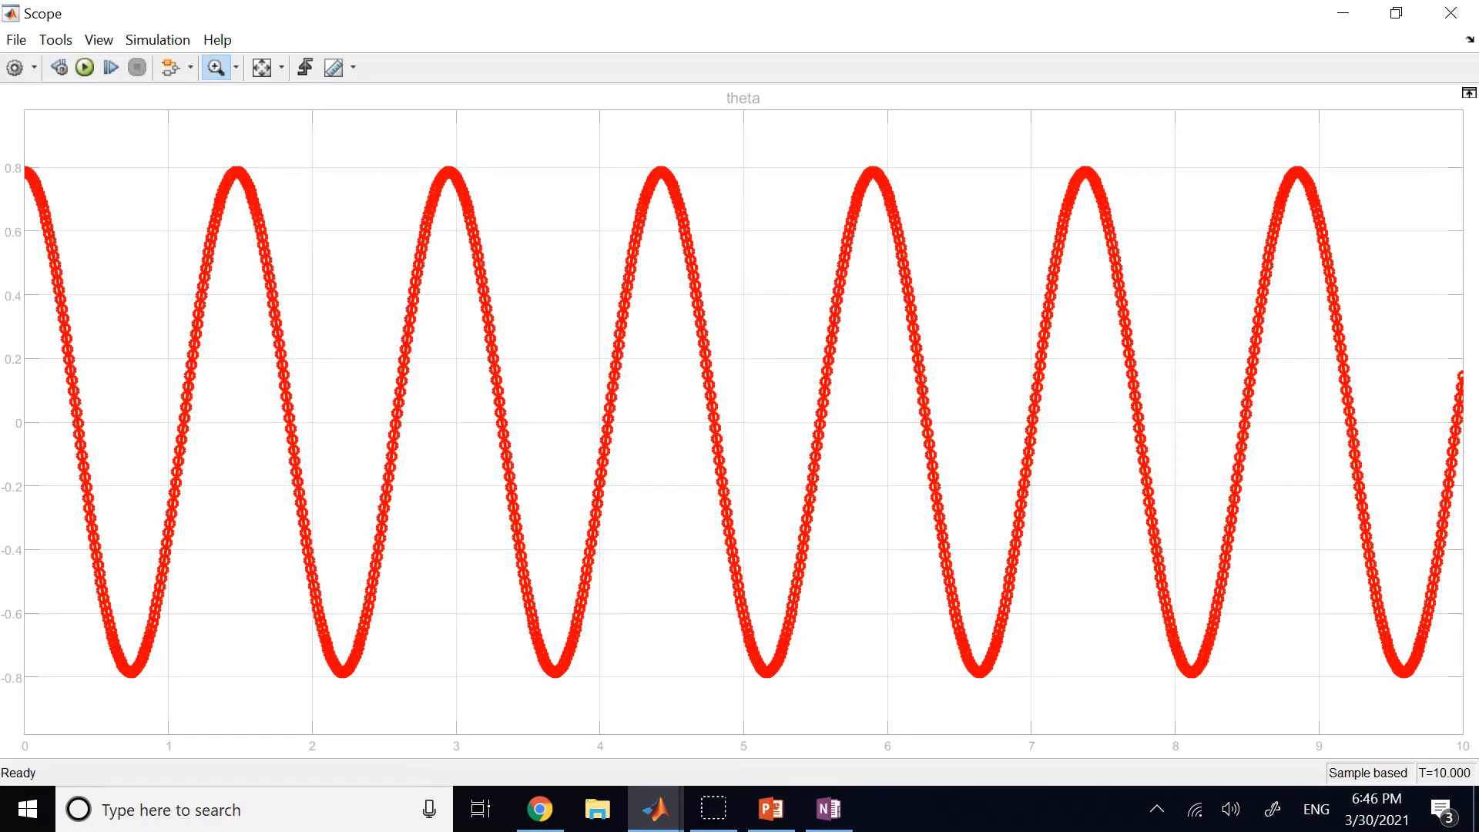
left_click(14, 67)
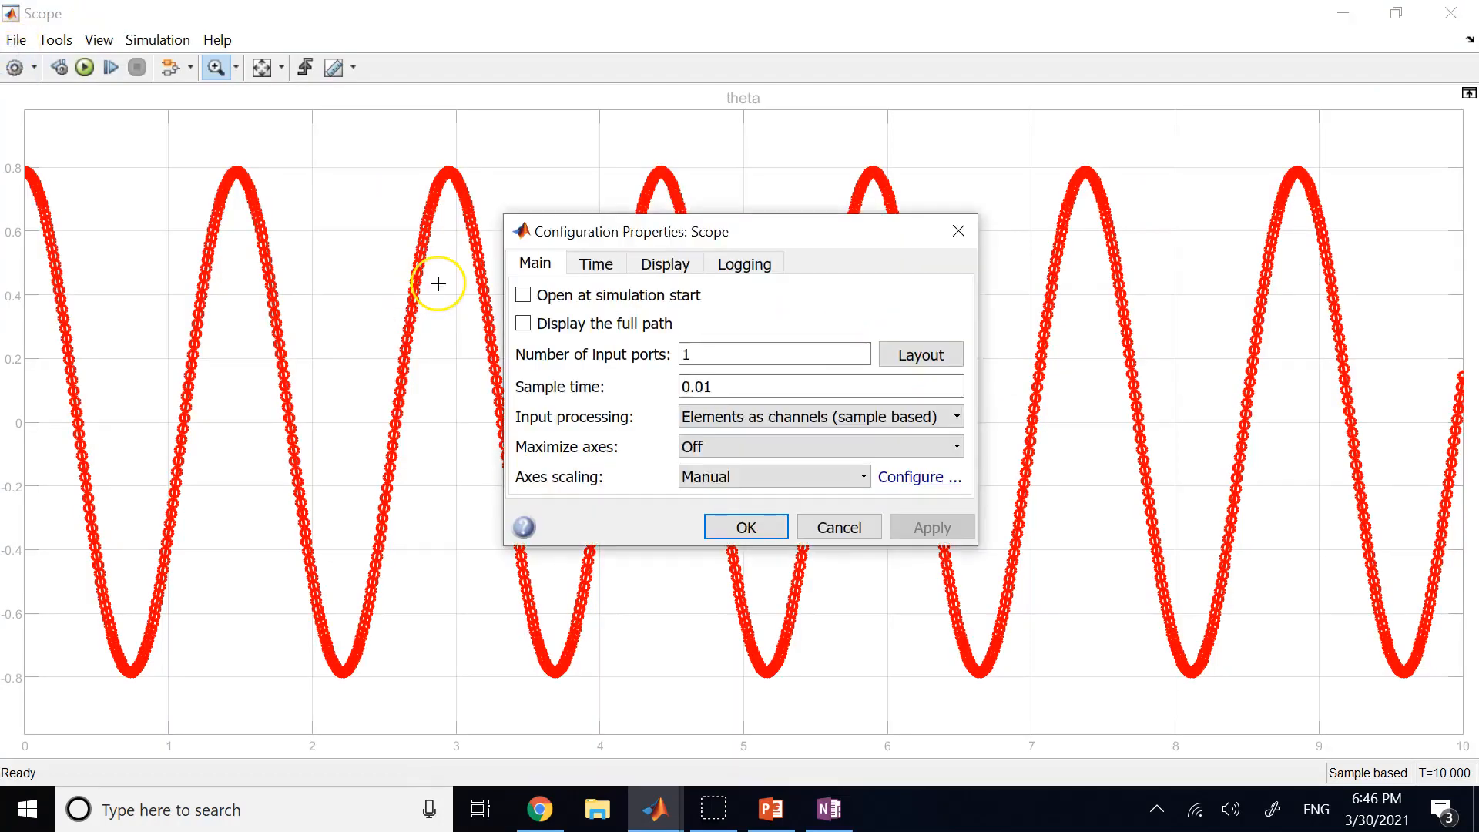
double_click(781, 356)
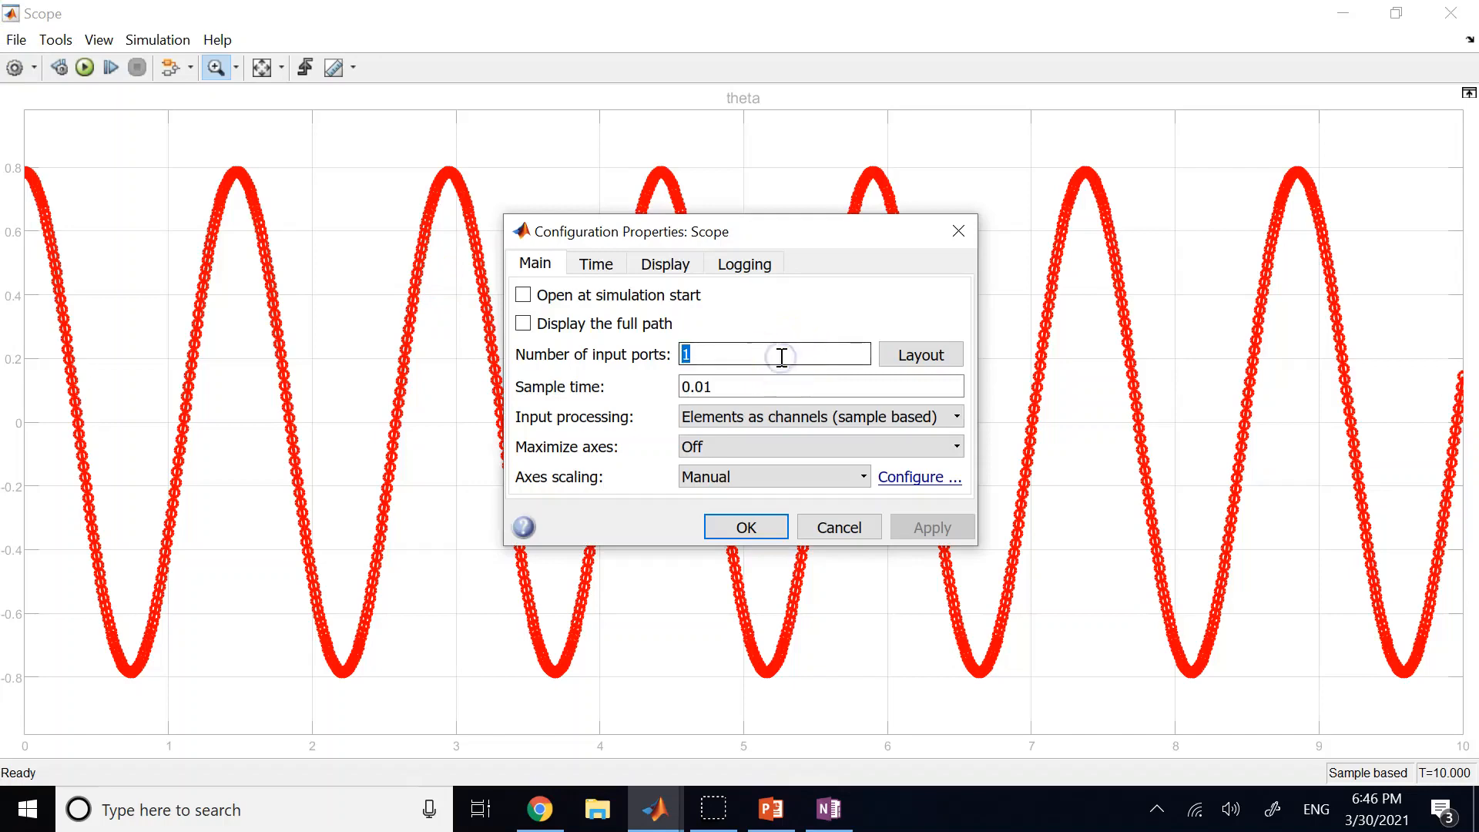
type("2")
key("Return")
left_click(1452, 12)
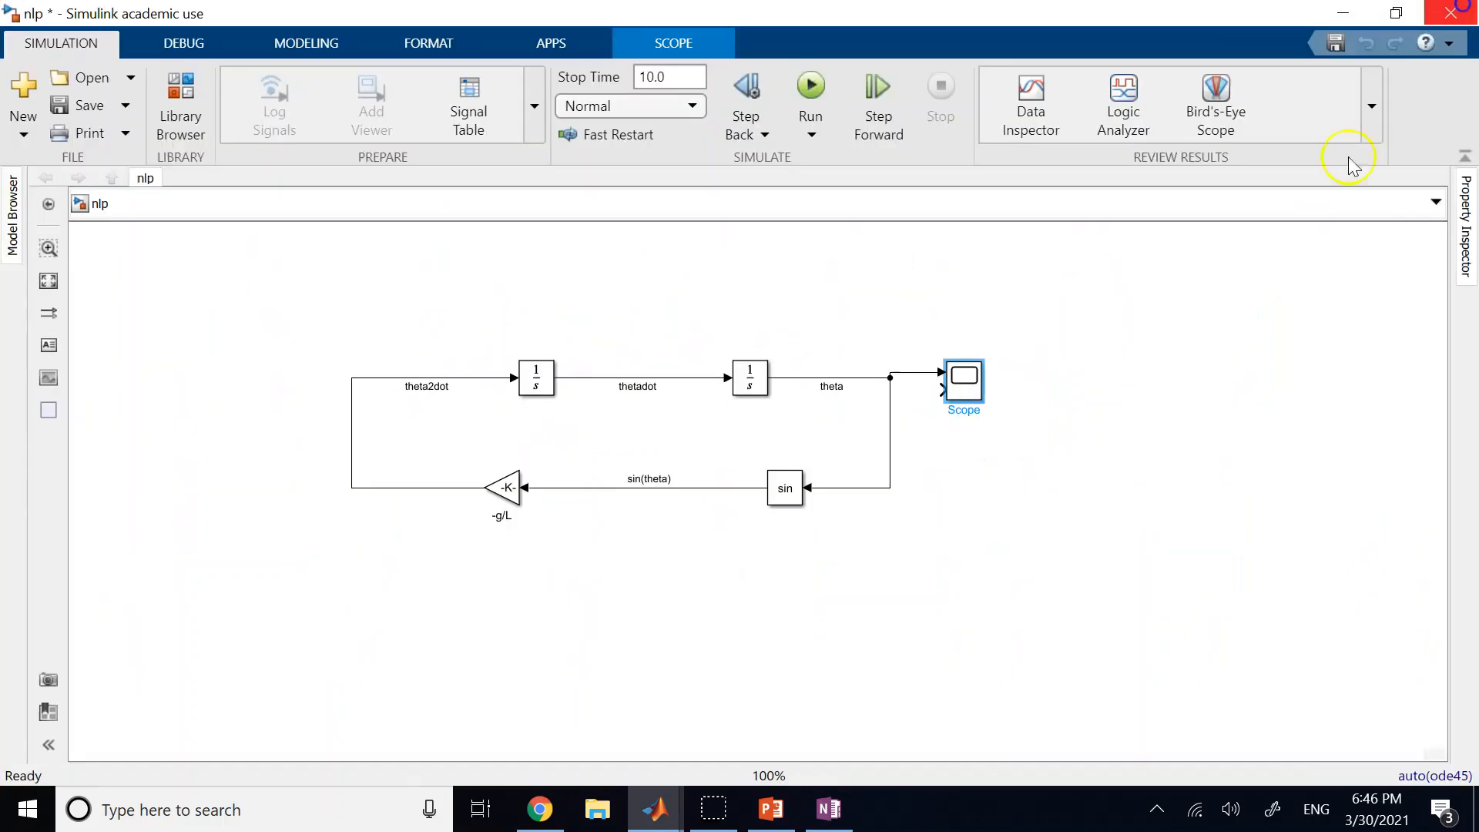
Step: Connect the Scope's second input to the thetadot signal and route the branch line below the second integrator, clear of the theta label
mouse_move(946, 397)
left_mouse_down()
mouse_move(858, 406)
mouse_move(697, 390)
mouse_move(694, 376)
left_mouse_up()
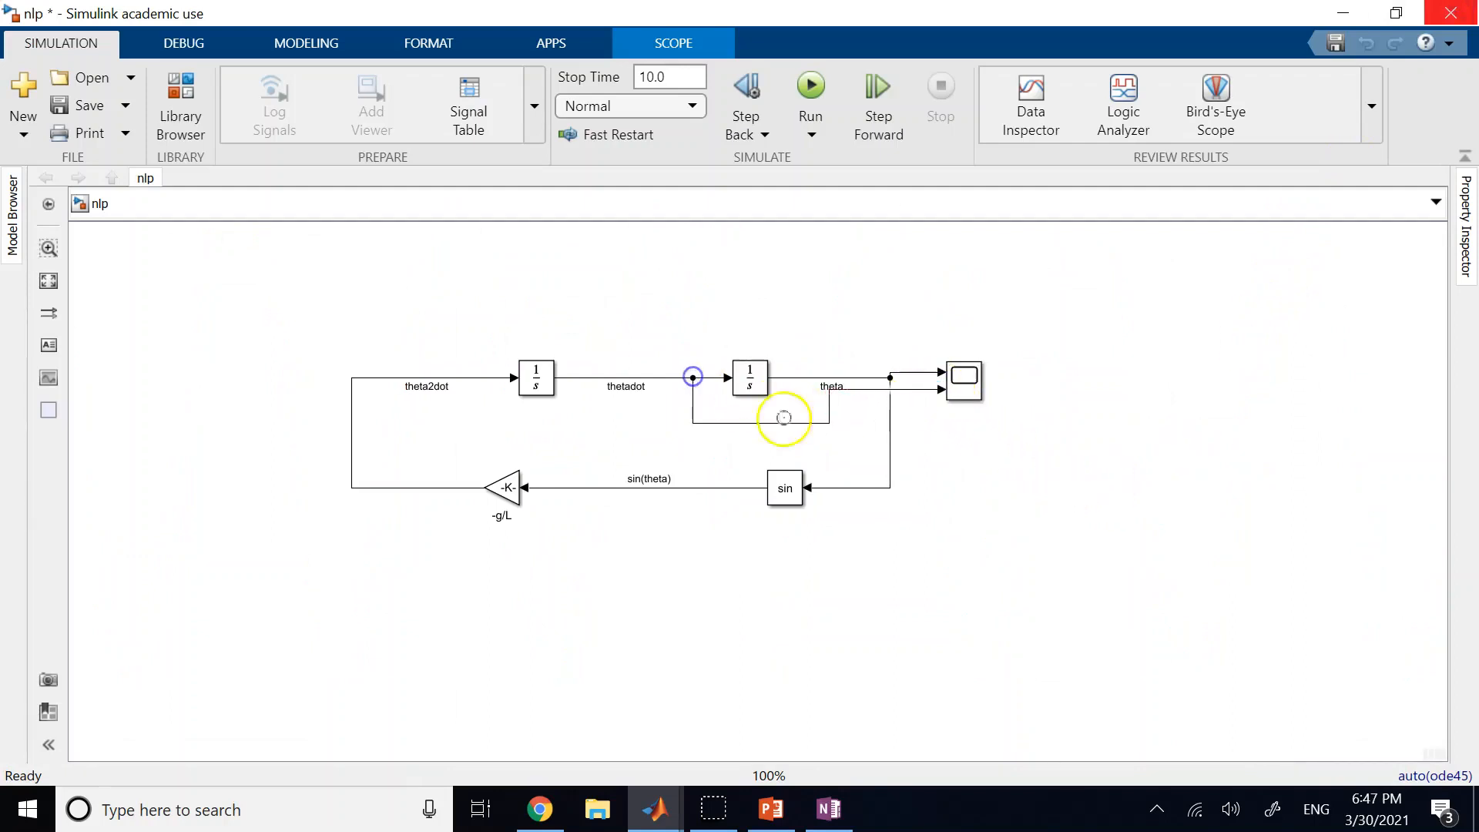
left_click(906, 438)
left_click_drag(857, 390, 857, 432)
left_click(970, 476)
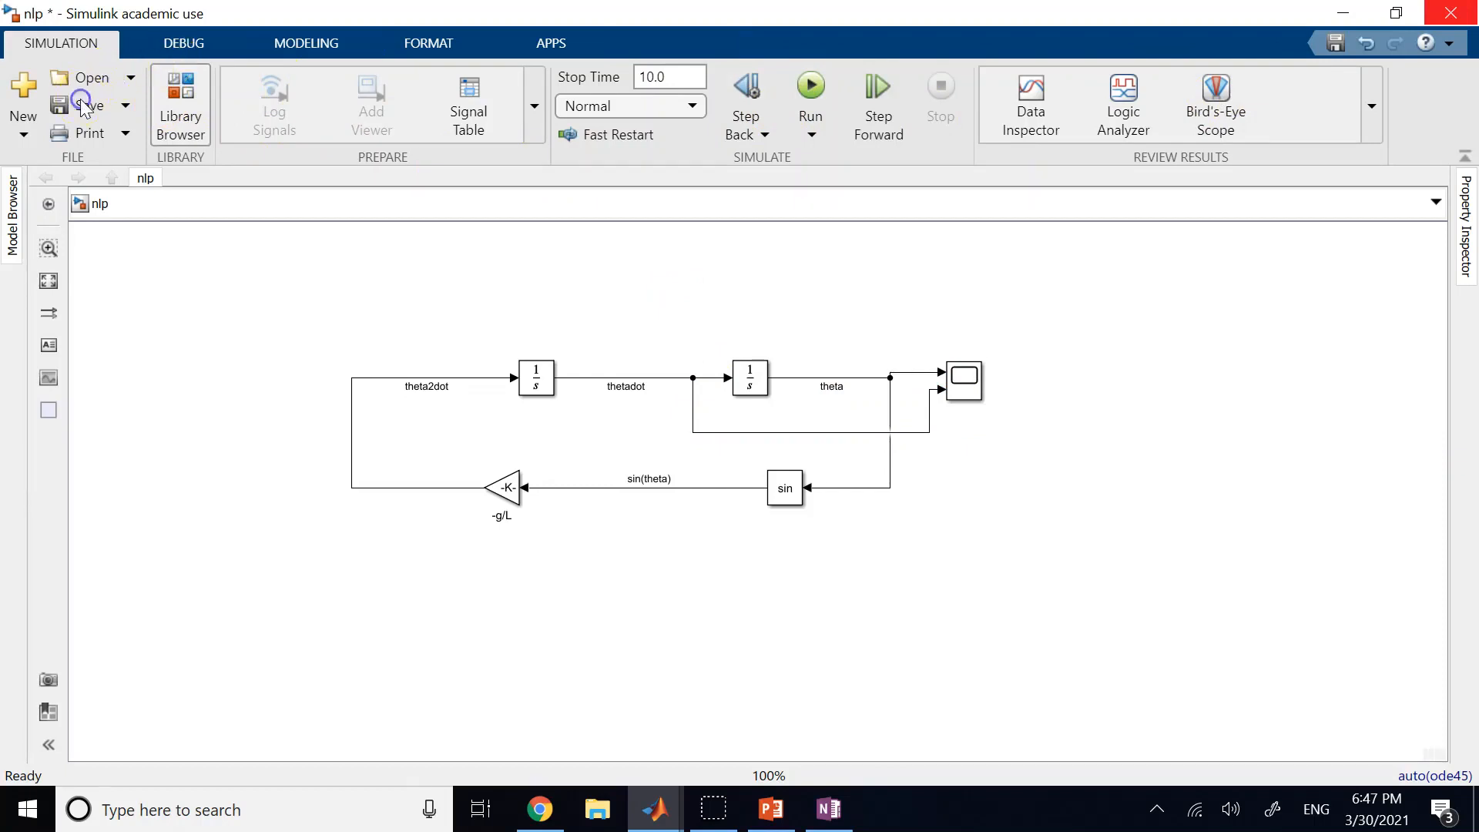
Step: Save the nlp model and run the simulation with theta and thetadot connected to the Scope
left_click(809, 85)
left_click(983, 383)
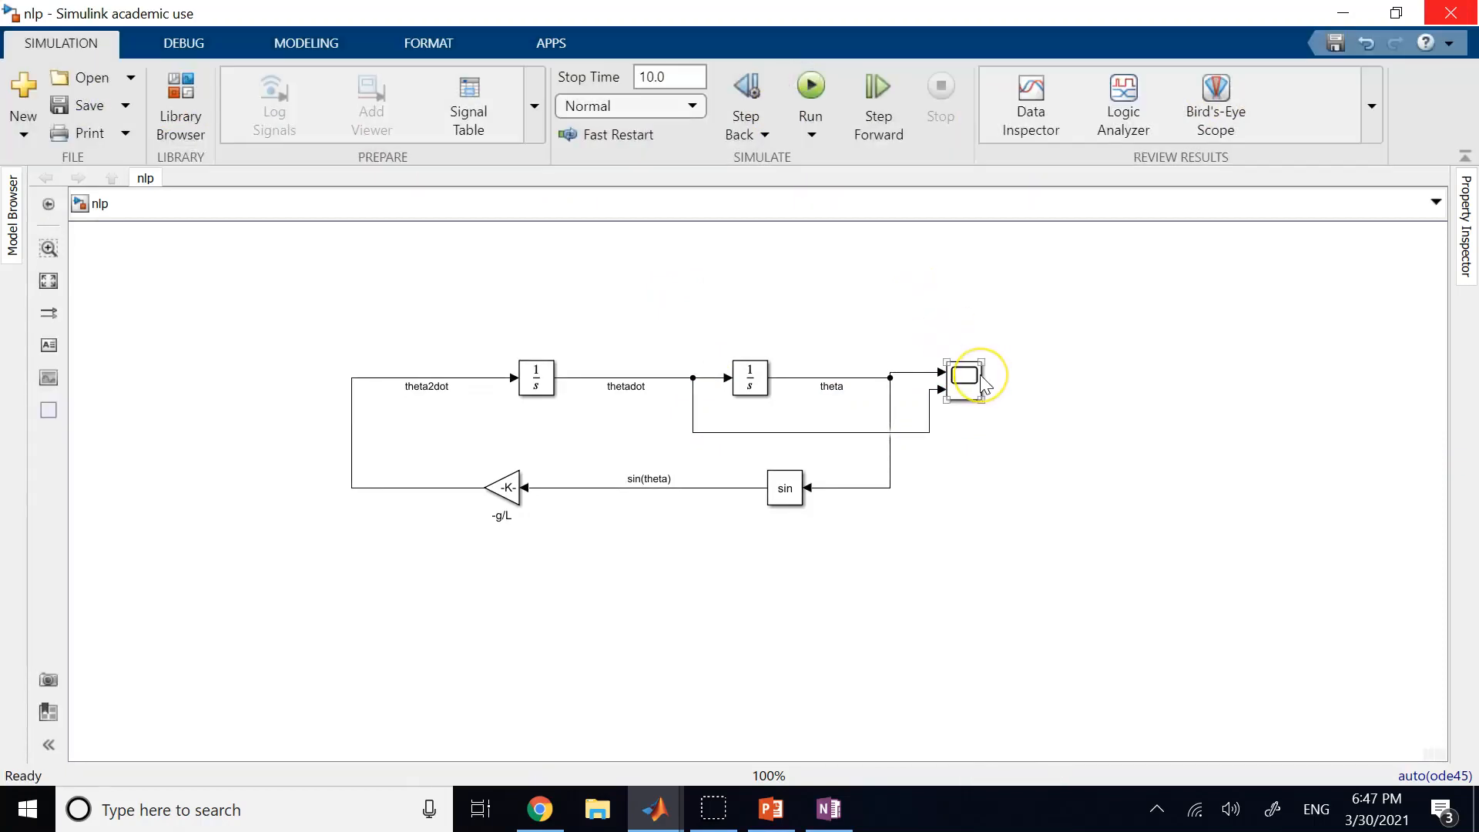
left_click(809, 85)
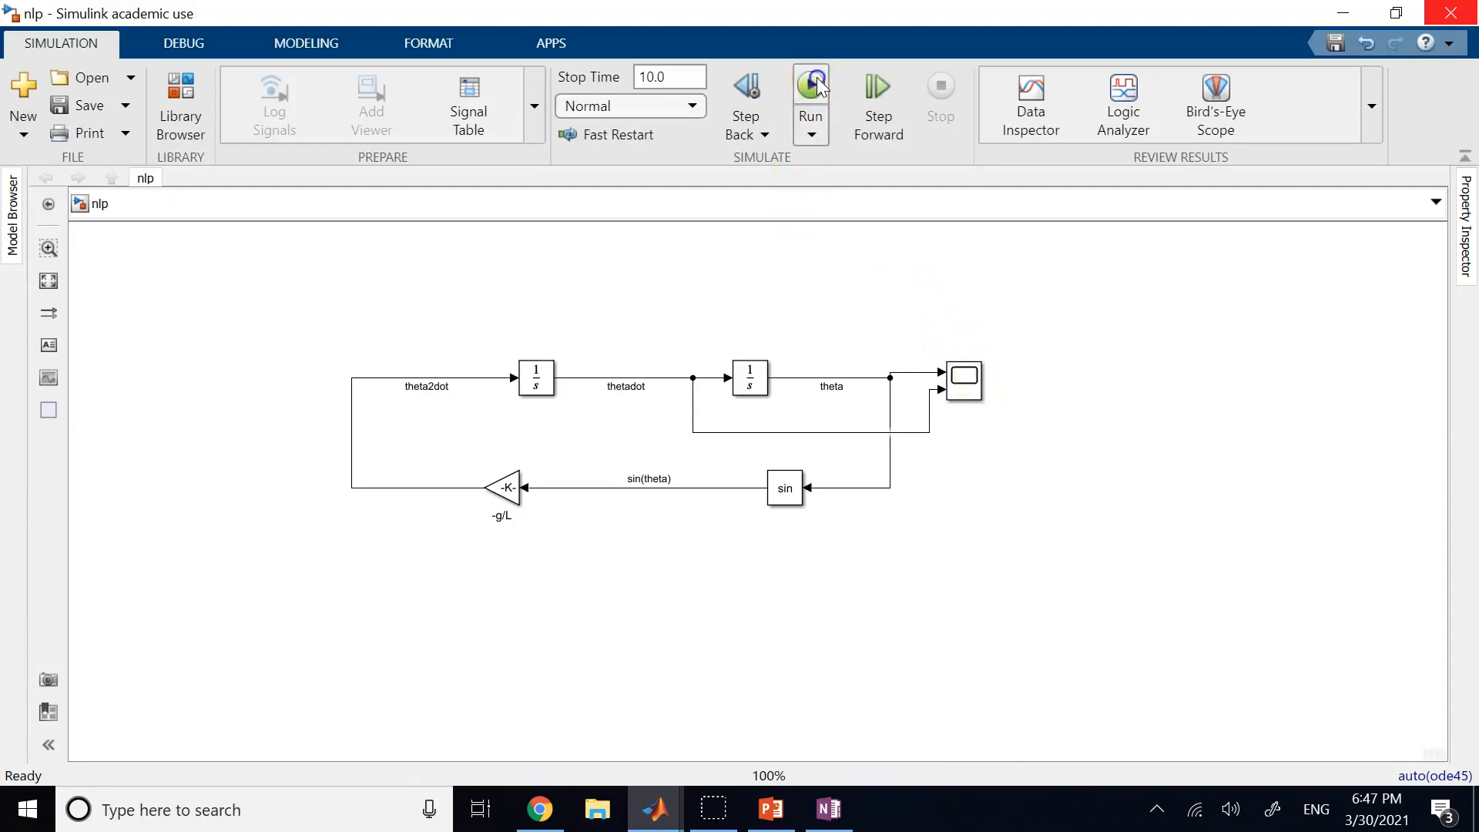
left_click(1039, 412)
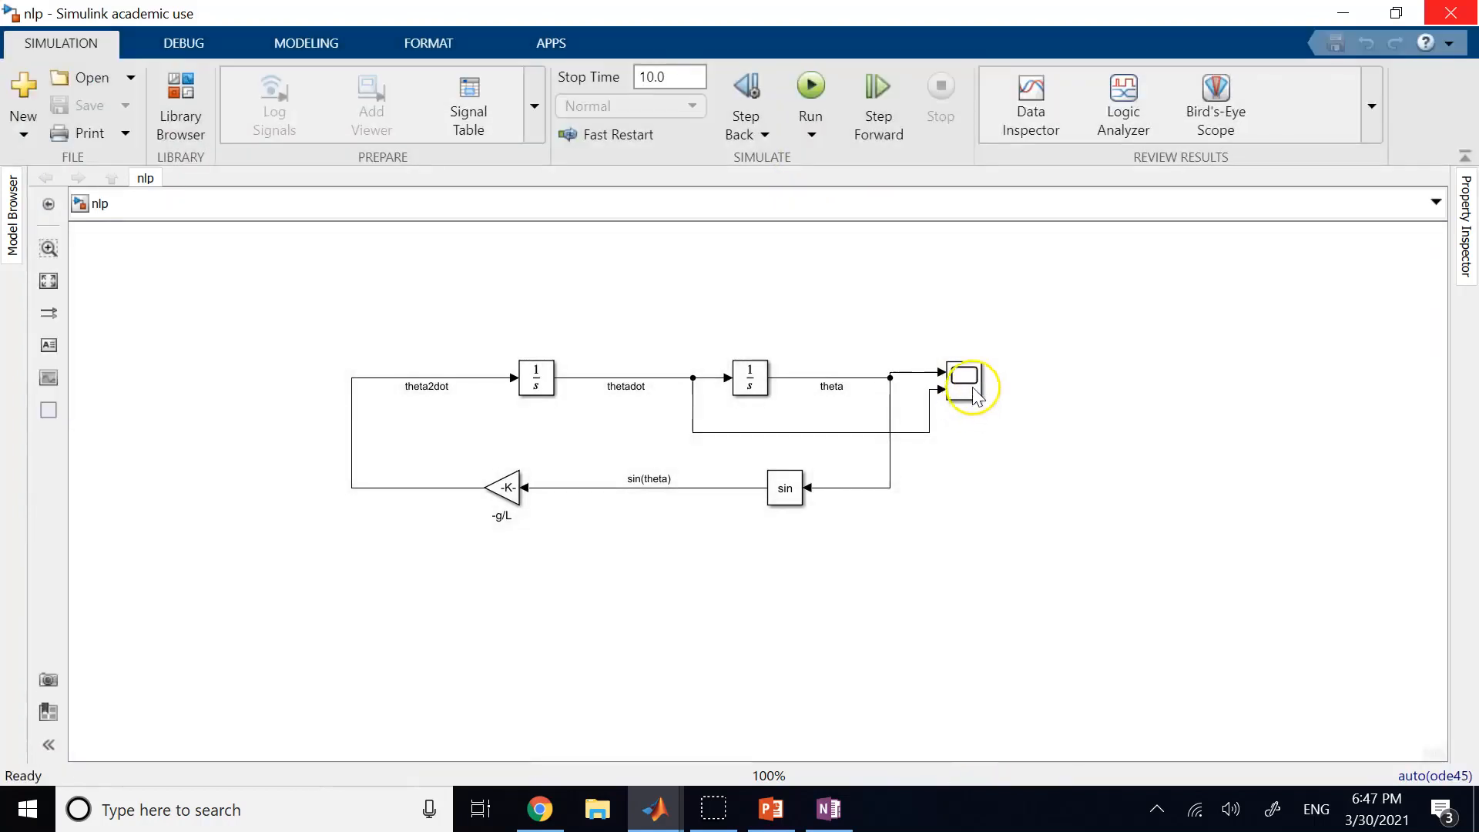
Step: Open the Scope and scale its axes so both the theta and thetadot curves fit fully in the plot
double_click(972, 389)
left_click(1259, 678)
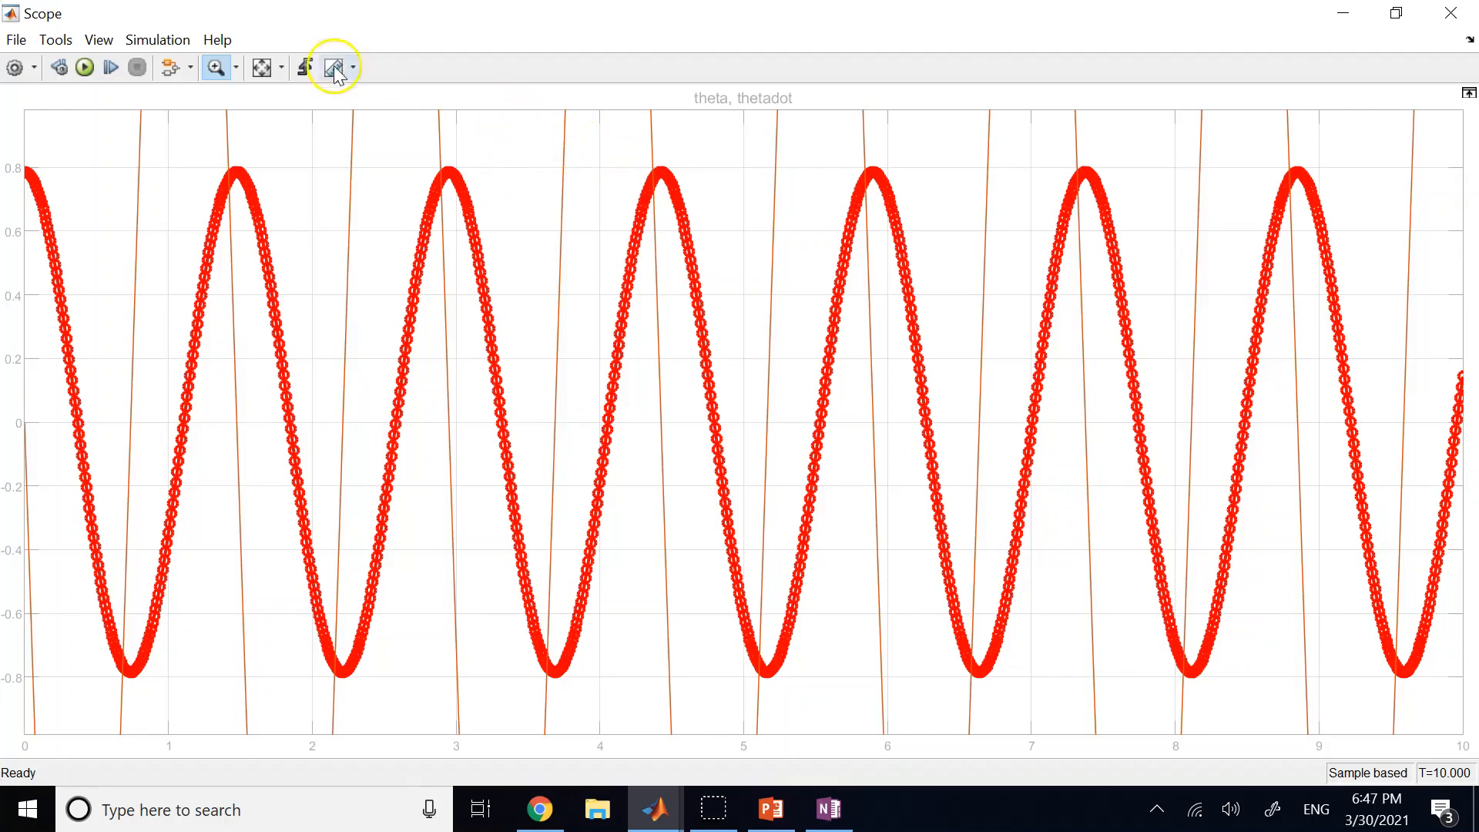
left_click(263, 67)
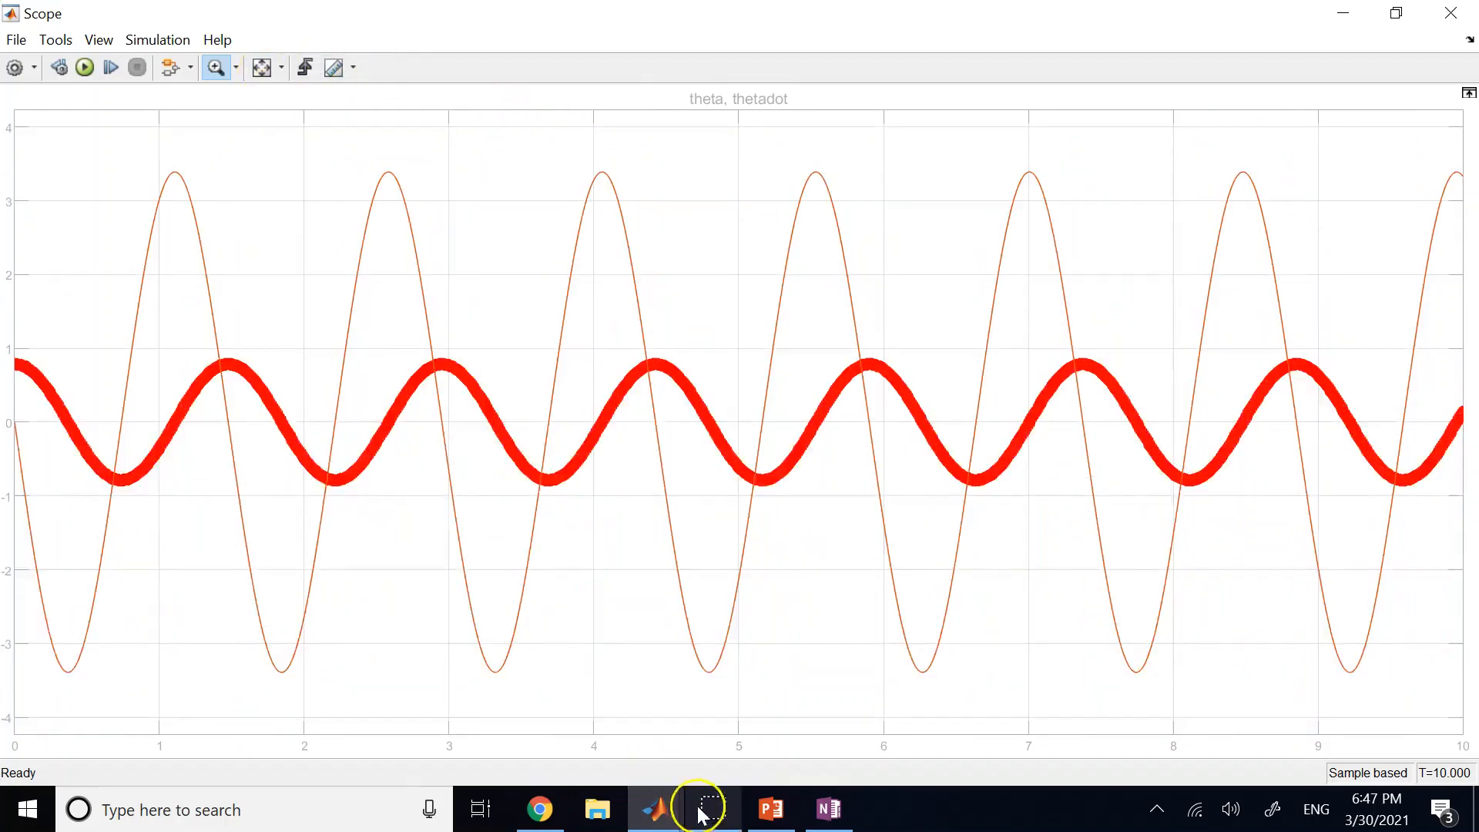
mouse_move(699, 787)
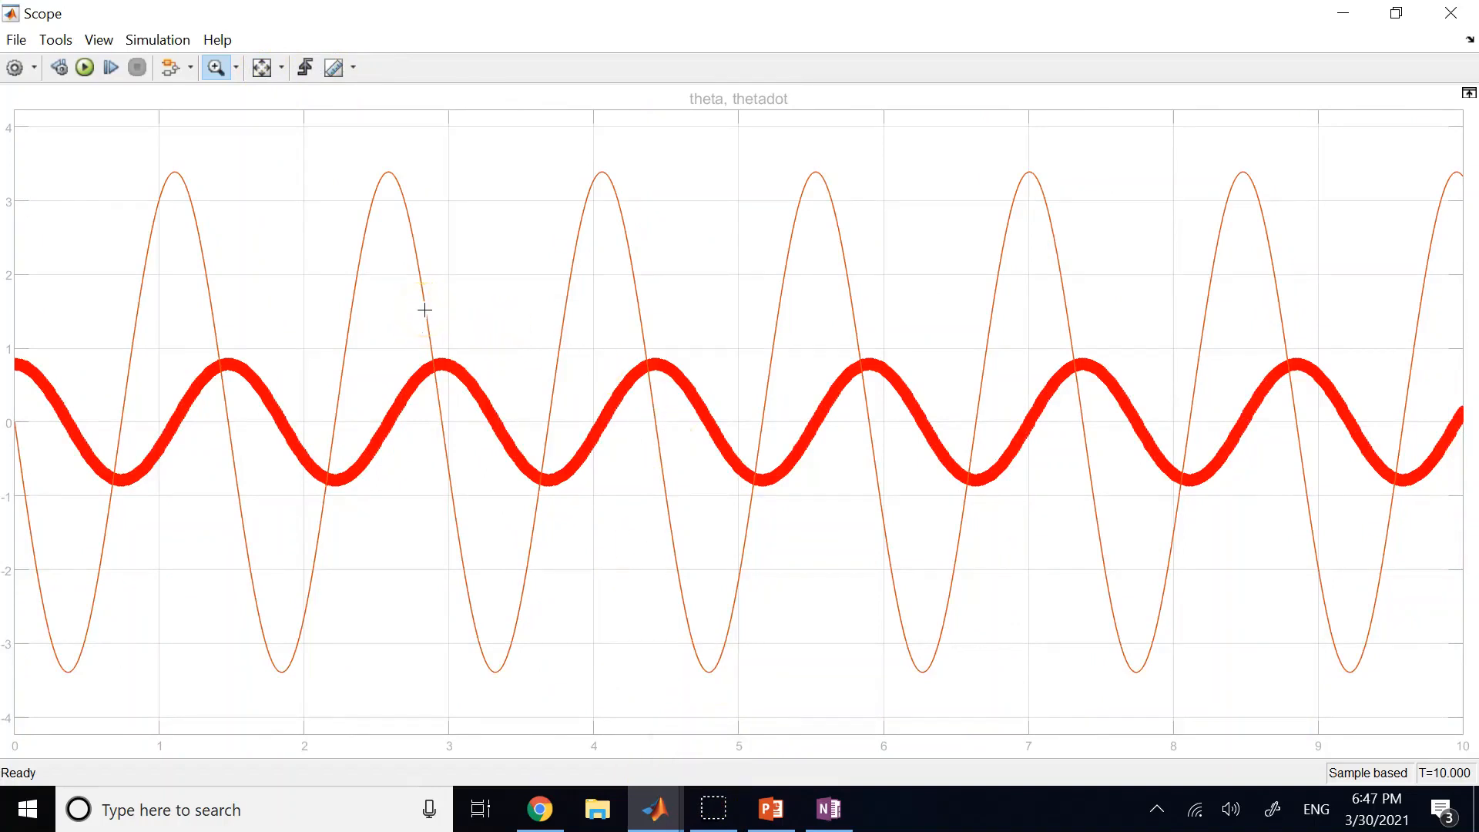
Step: Style the thetadot line in the Scope's Style settings as green with width 2.0 and square markers, and confirm
left_click(34, 69)
left_click(17, 123)
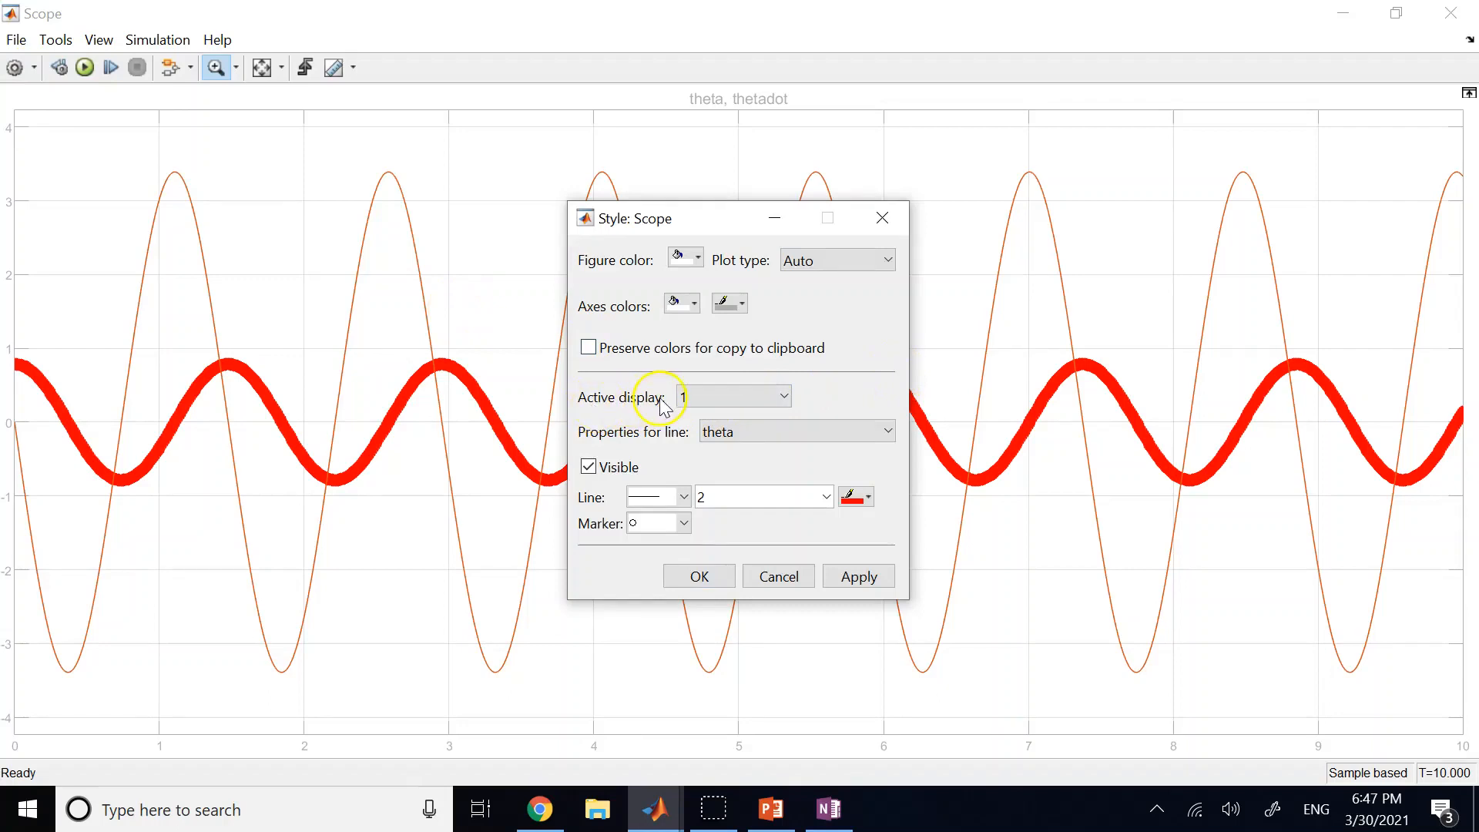
left_click(745, 432)
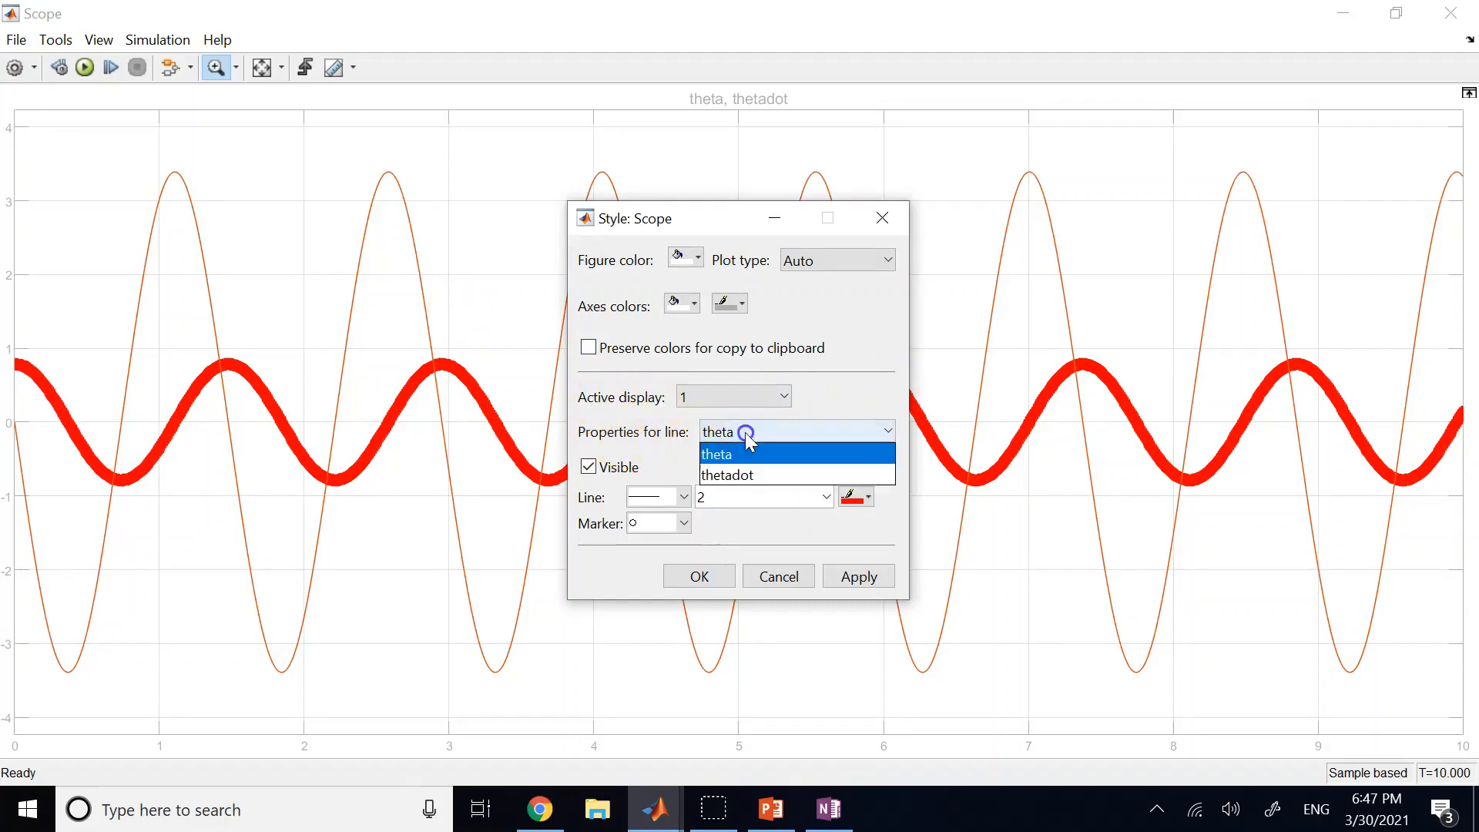
left_click(745, 474)
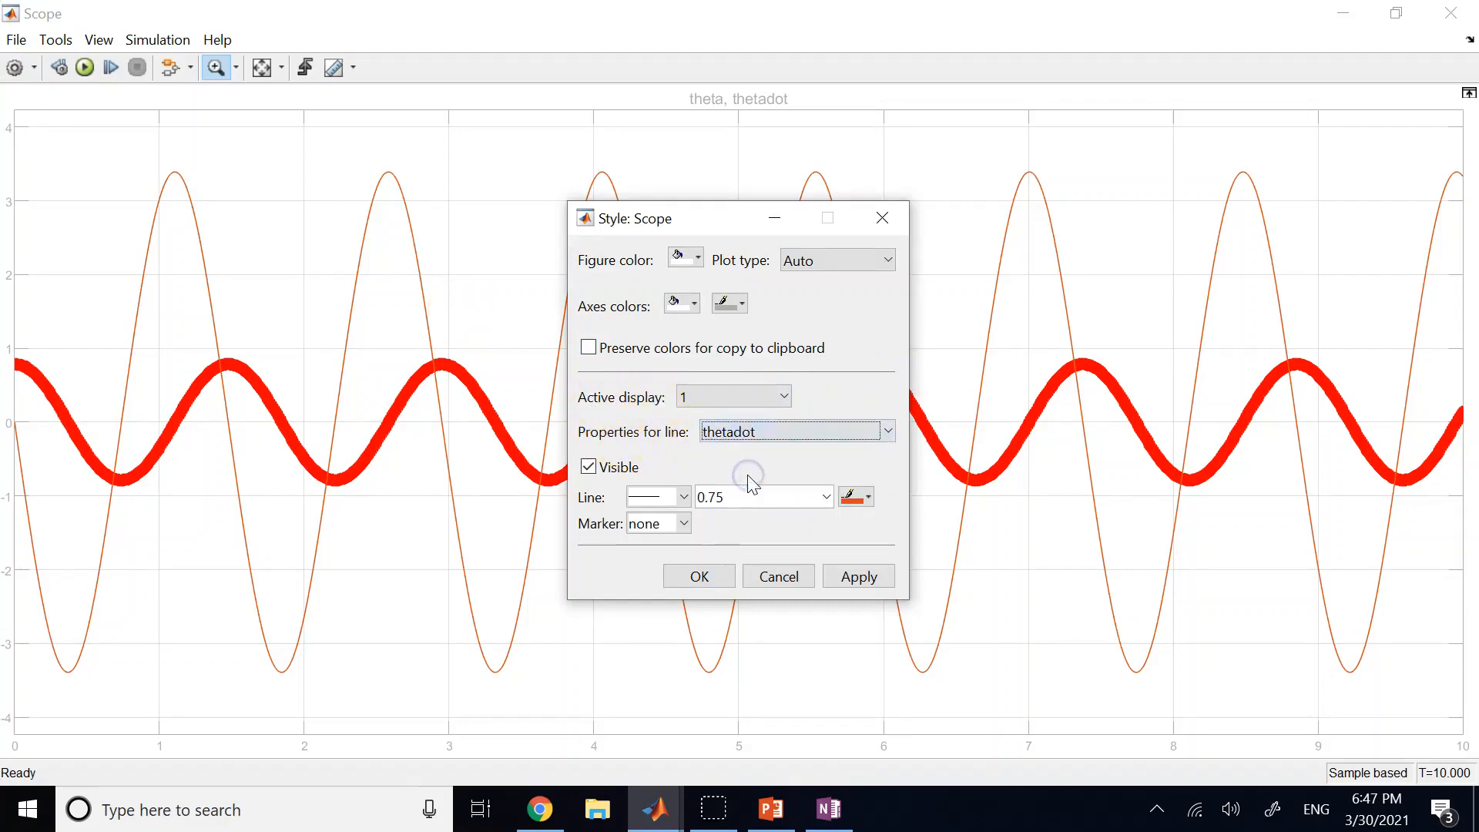
left_click(858, 496)
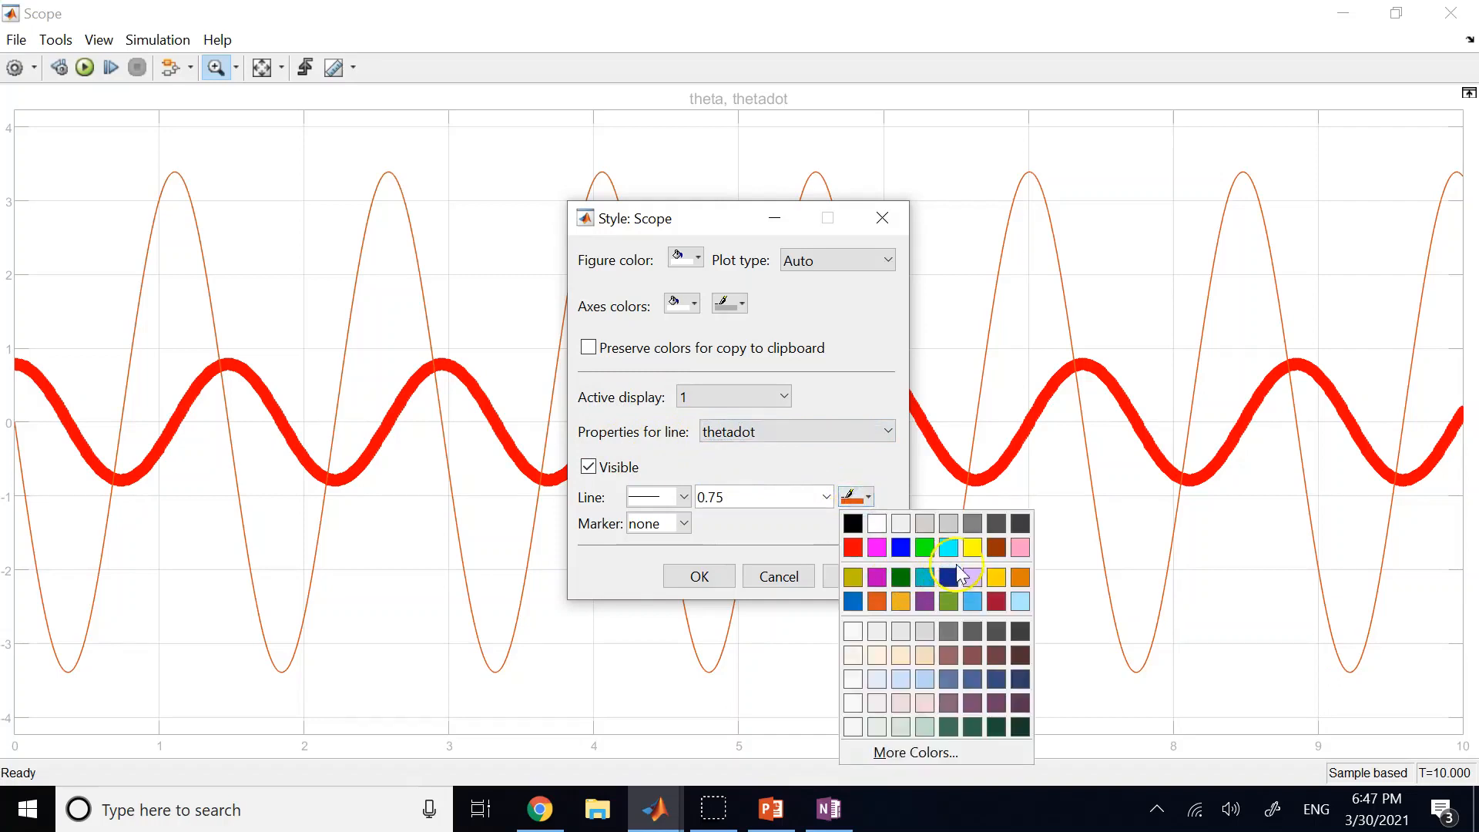
left_click(926, 548)
left_click(826, 499)
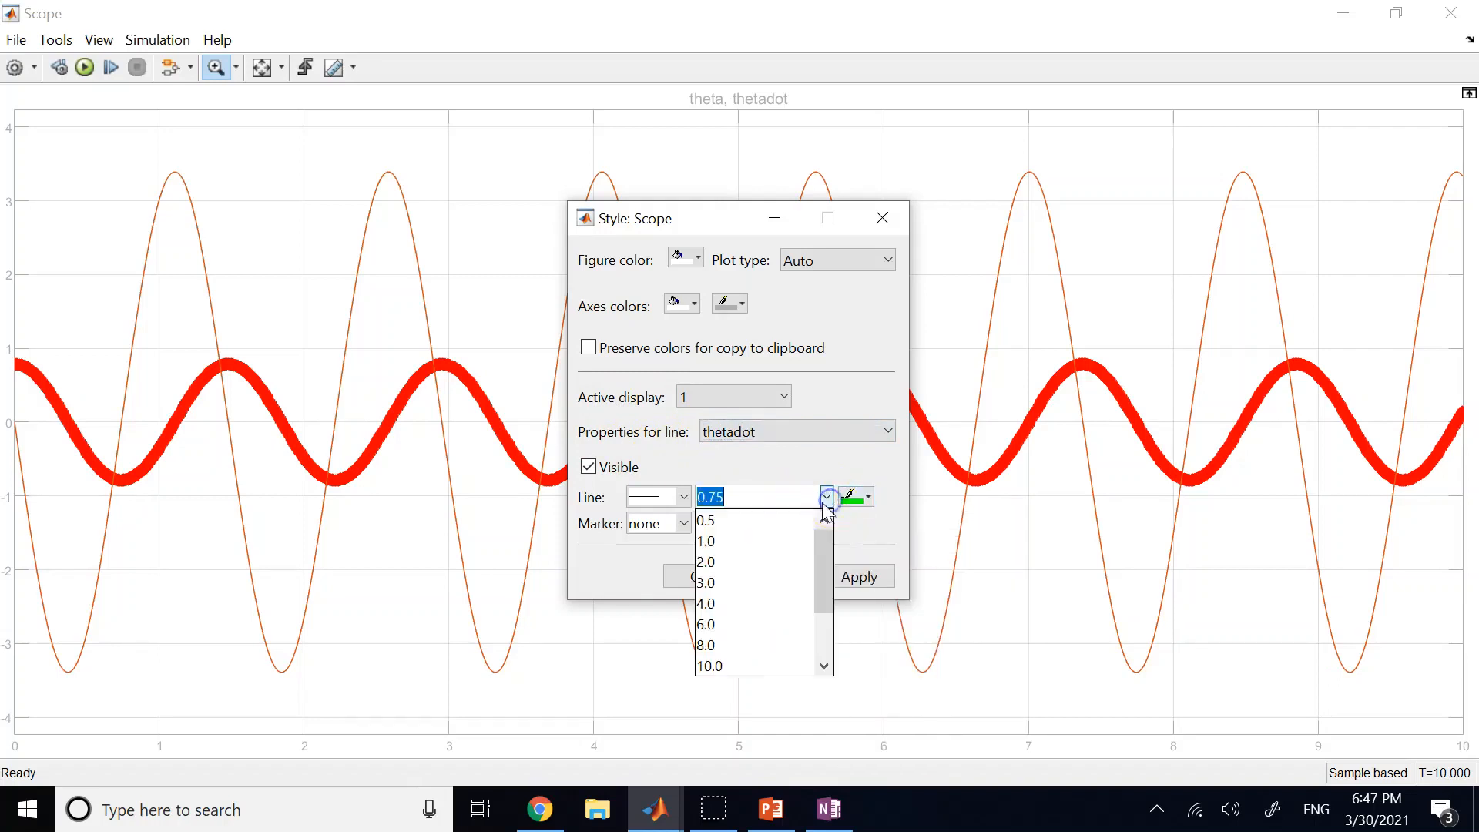
left_click(744, 561)
left_click(684, 523)
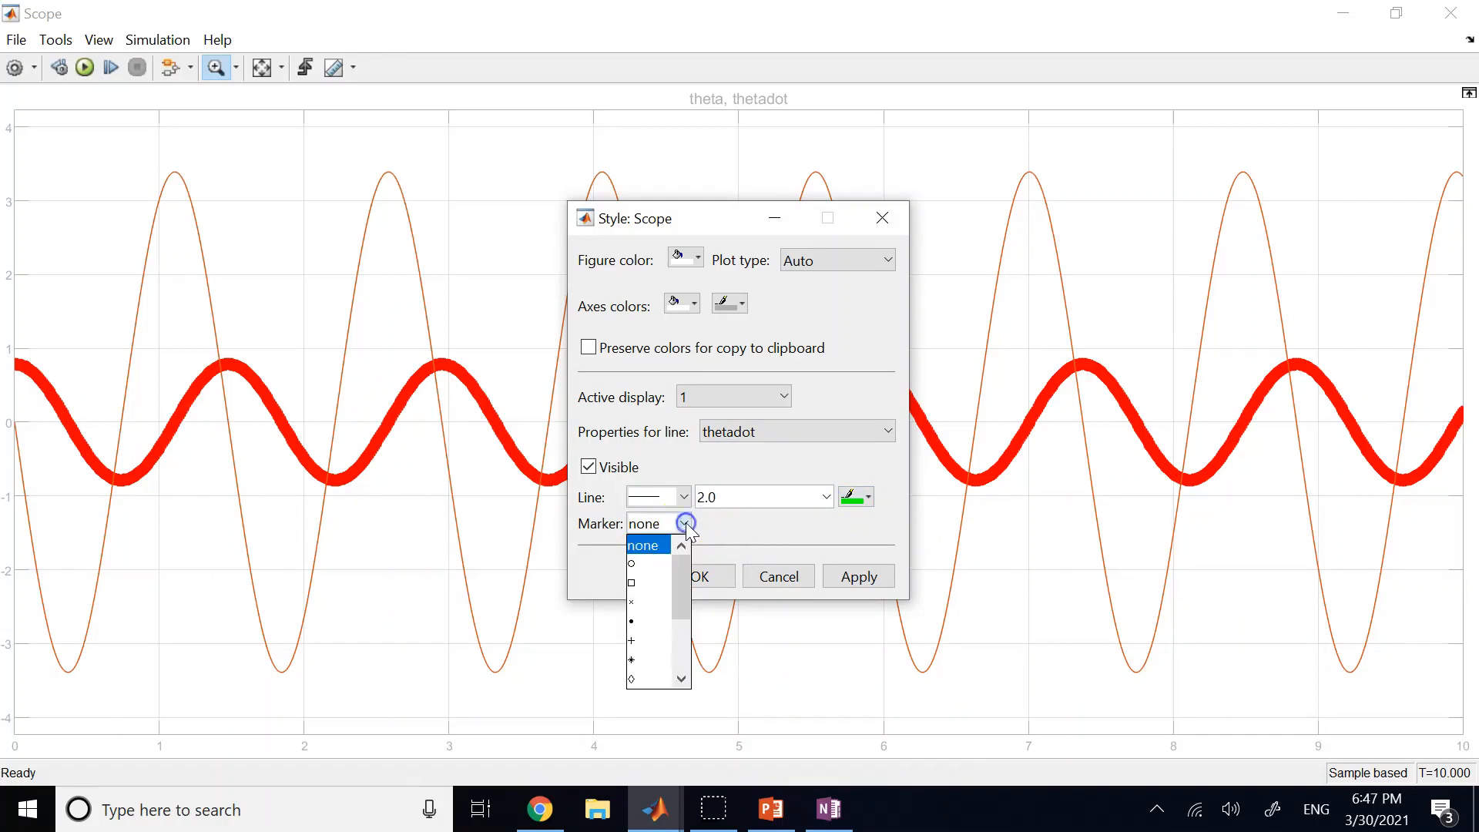
left_click(656, 592)
left_click(885, 578)
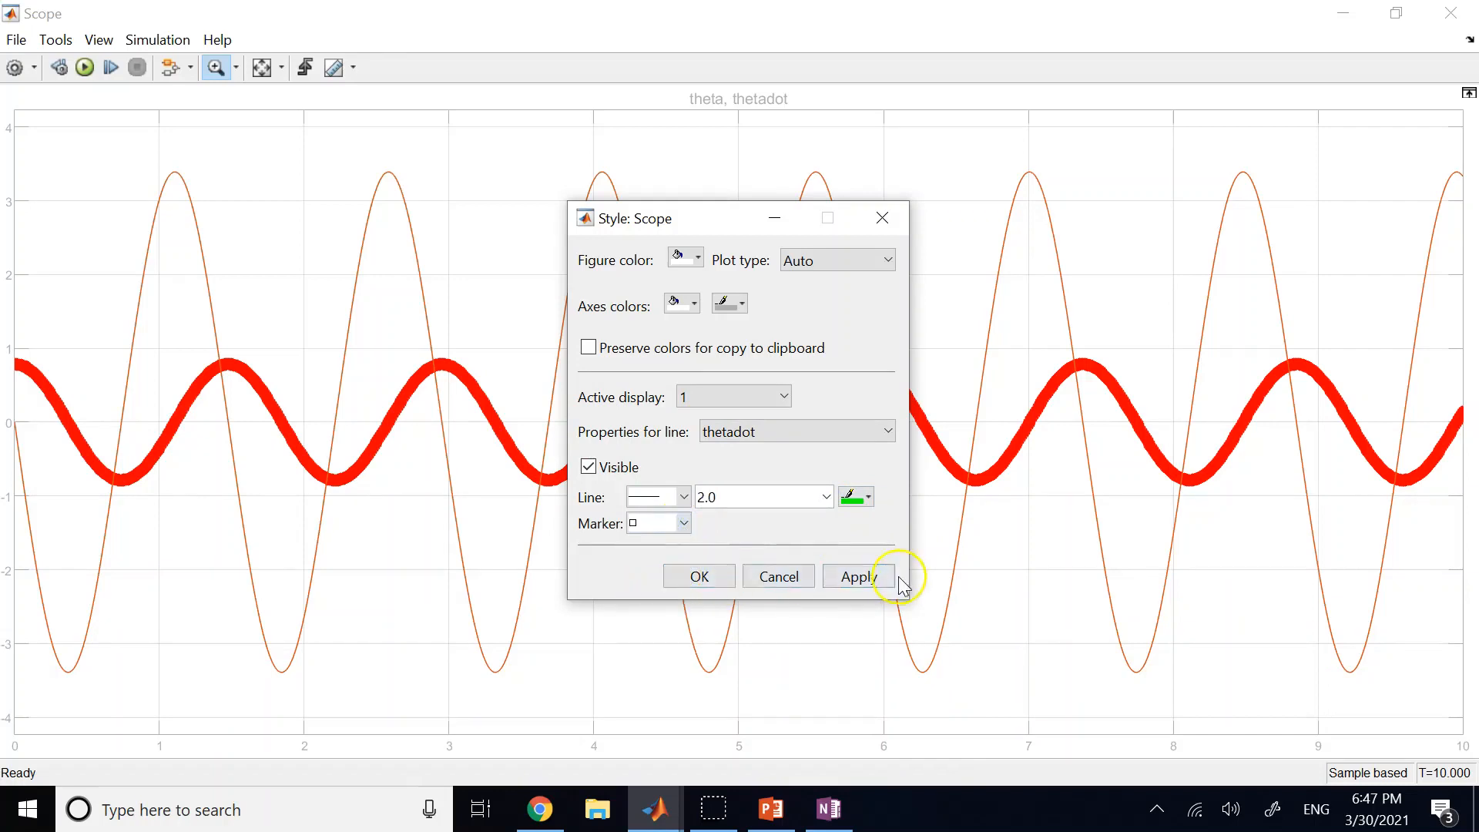
left_click(701, 577)
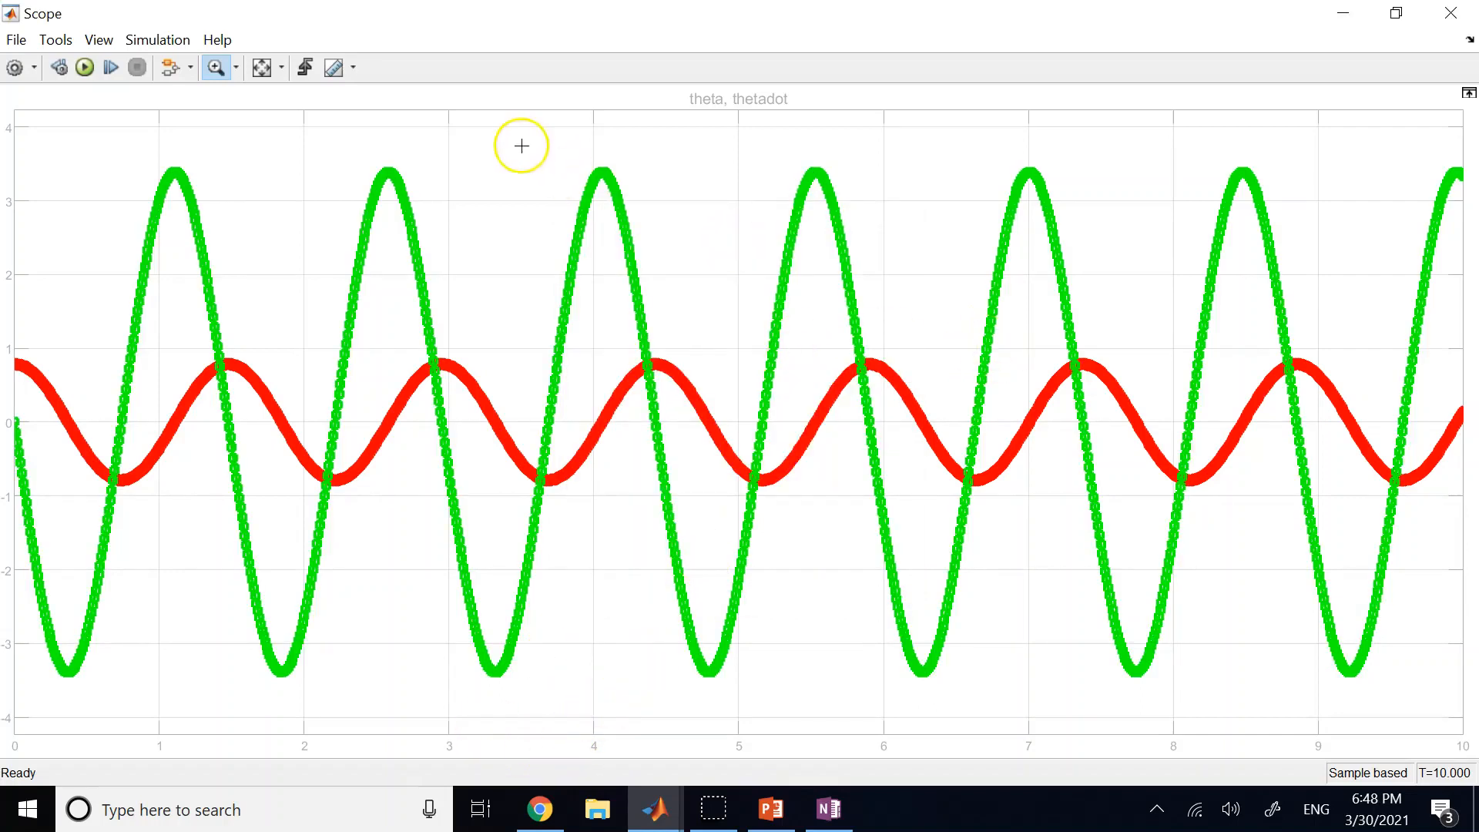
Step: Show the legend on the Scope plot through its Configuration Properties and confirm the change
left_click(23, 67)
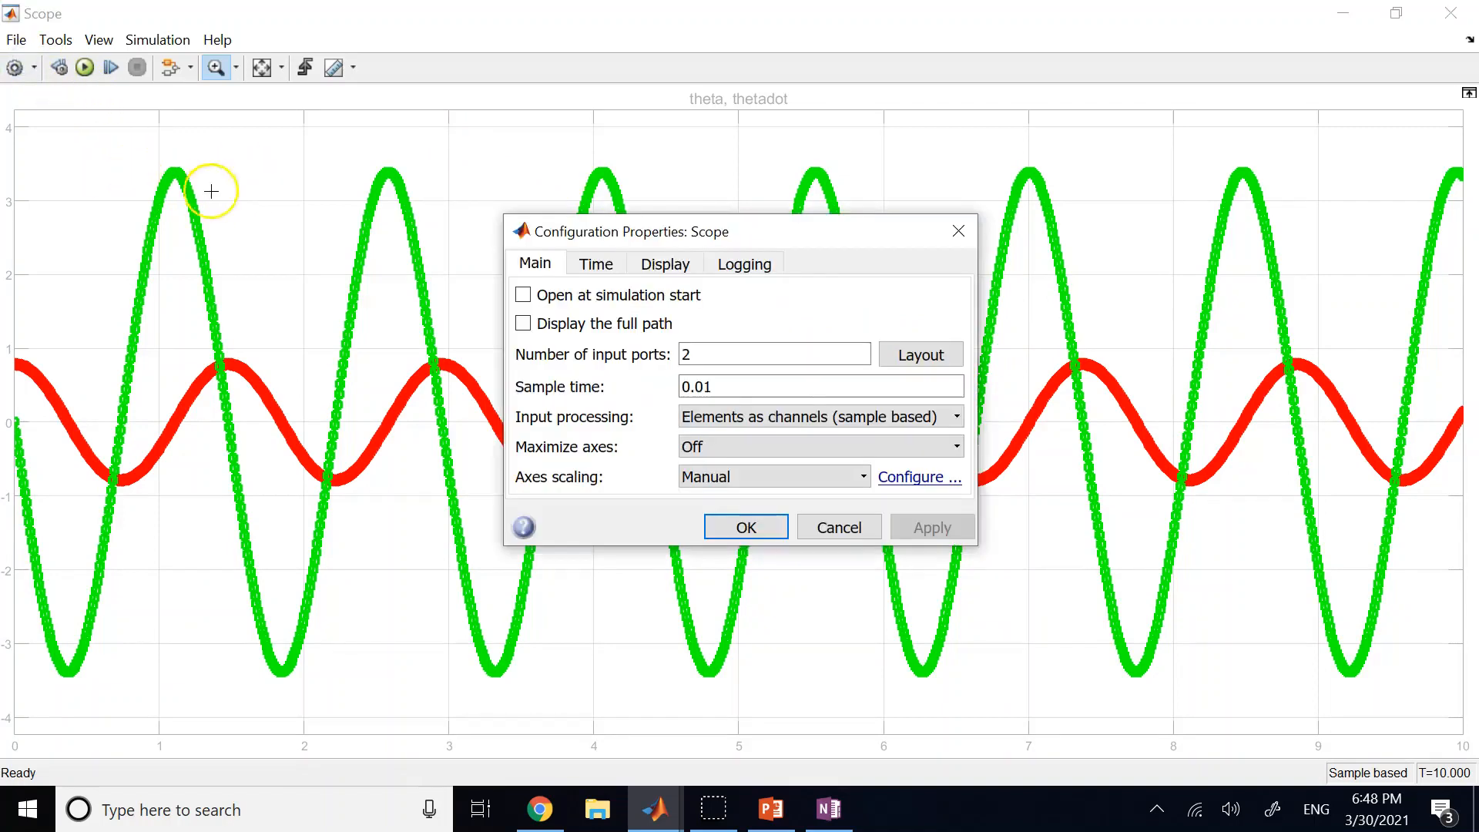
left_click(658, 264)
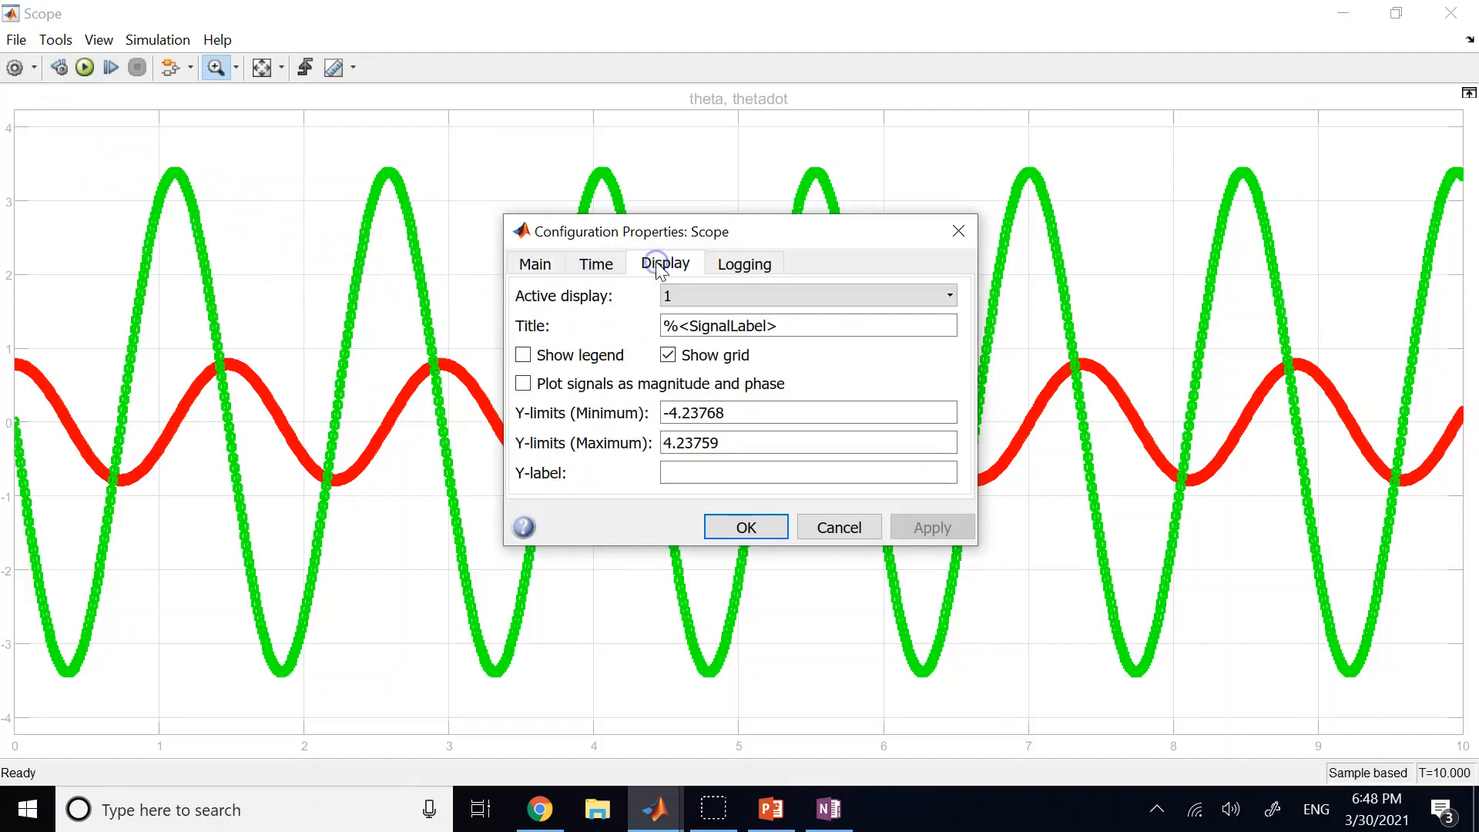
left_click(523, 357)
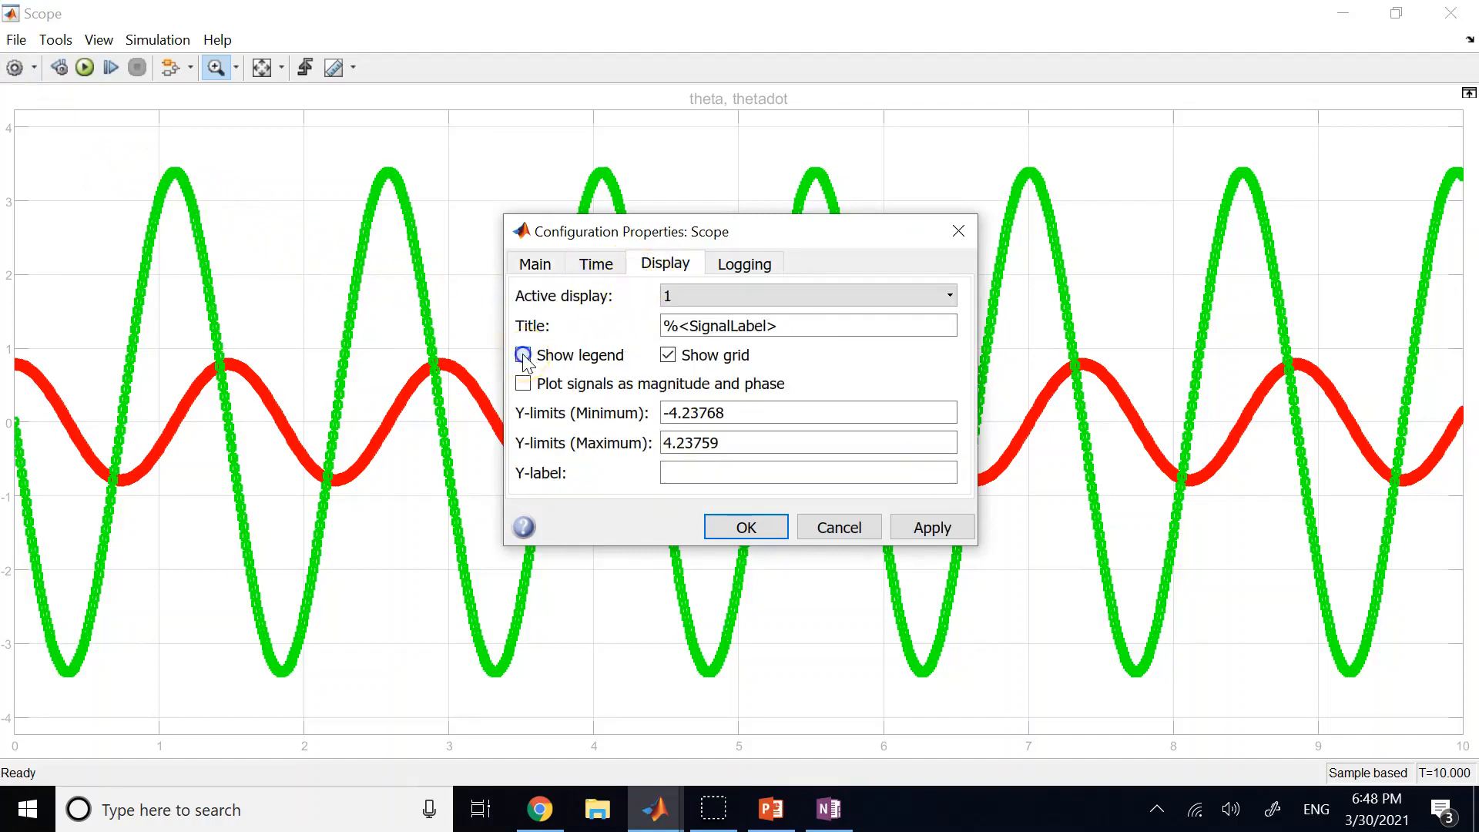
left_click(925, 531)
left_click(732, 528)
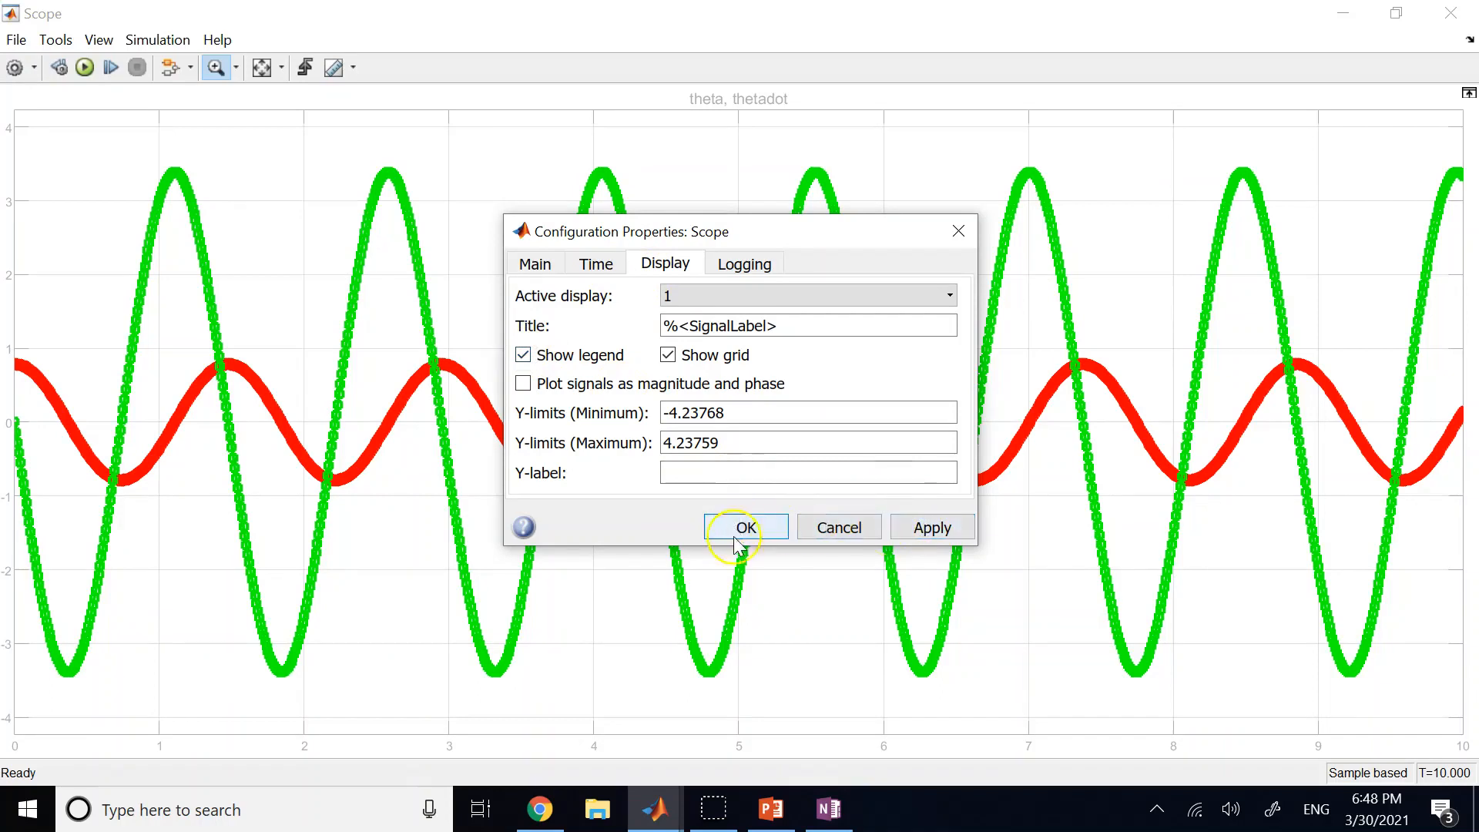
left_click(757, 529)
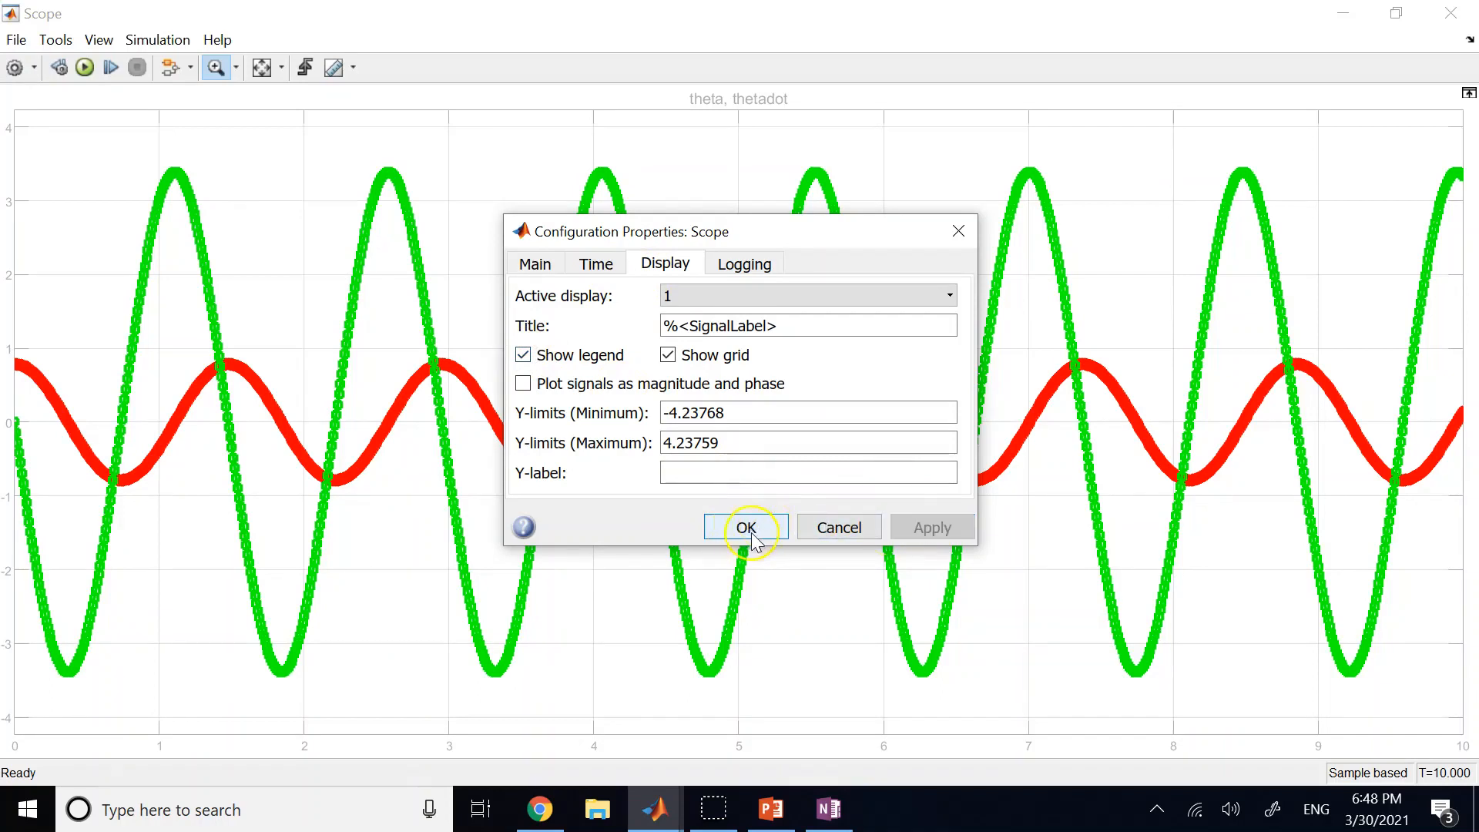
left_click(747, 531)
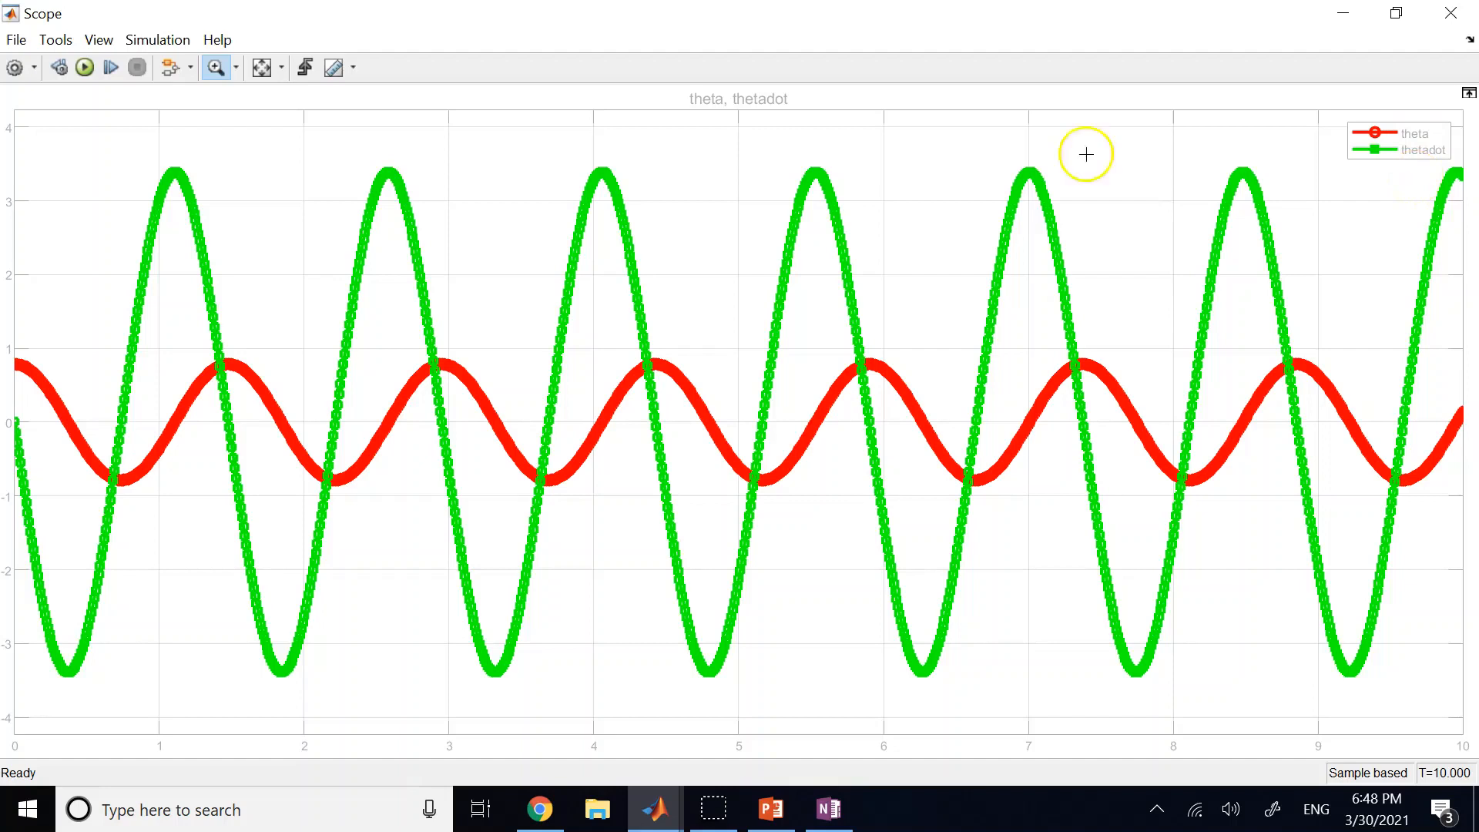
Step: Set the Scope layout to a grid of two rows and two columns
left_click(34, 69)
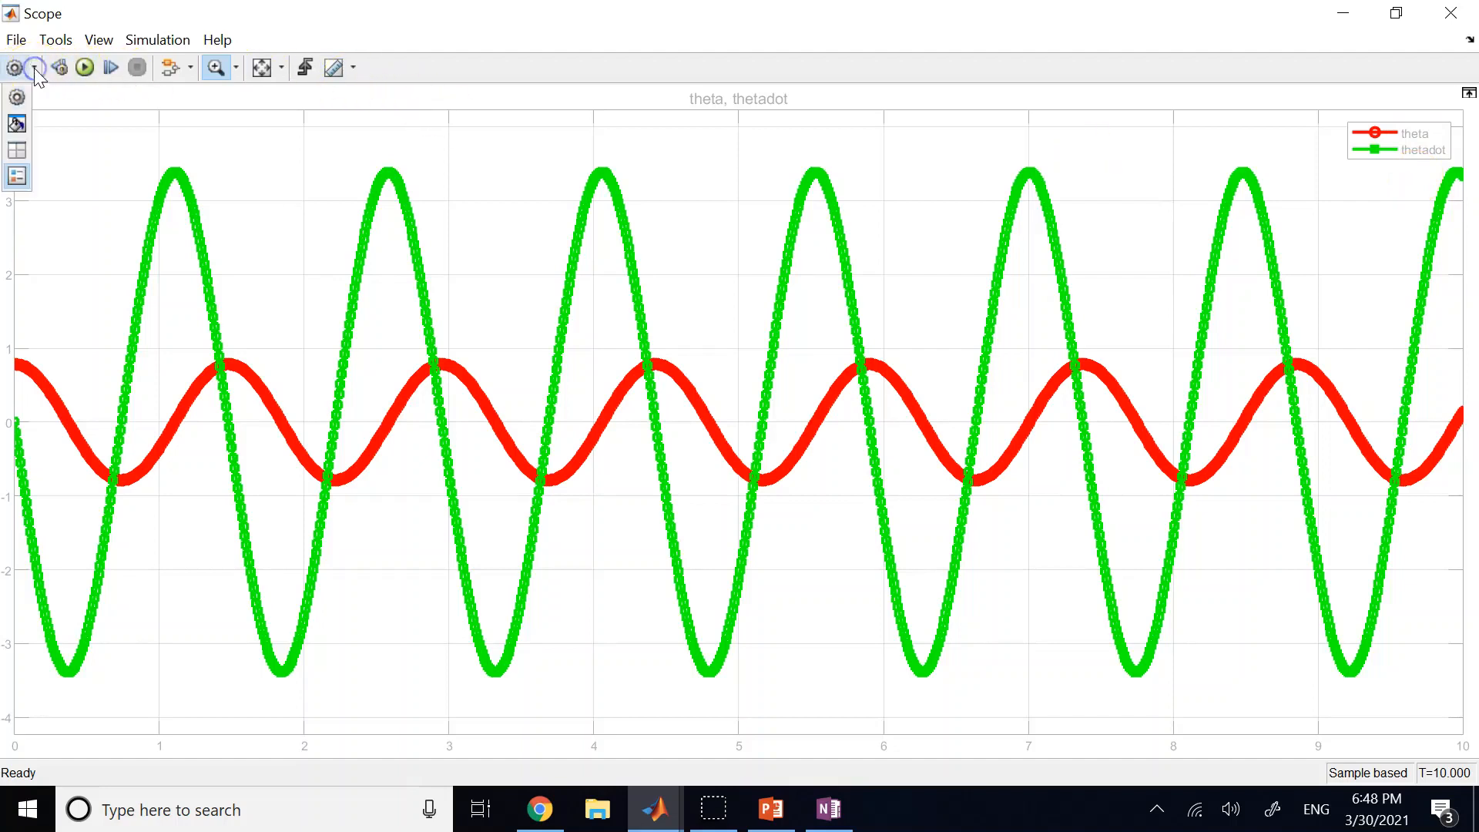
left_click(19, 151)
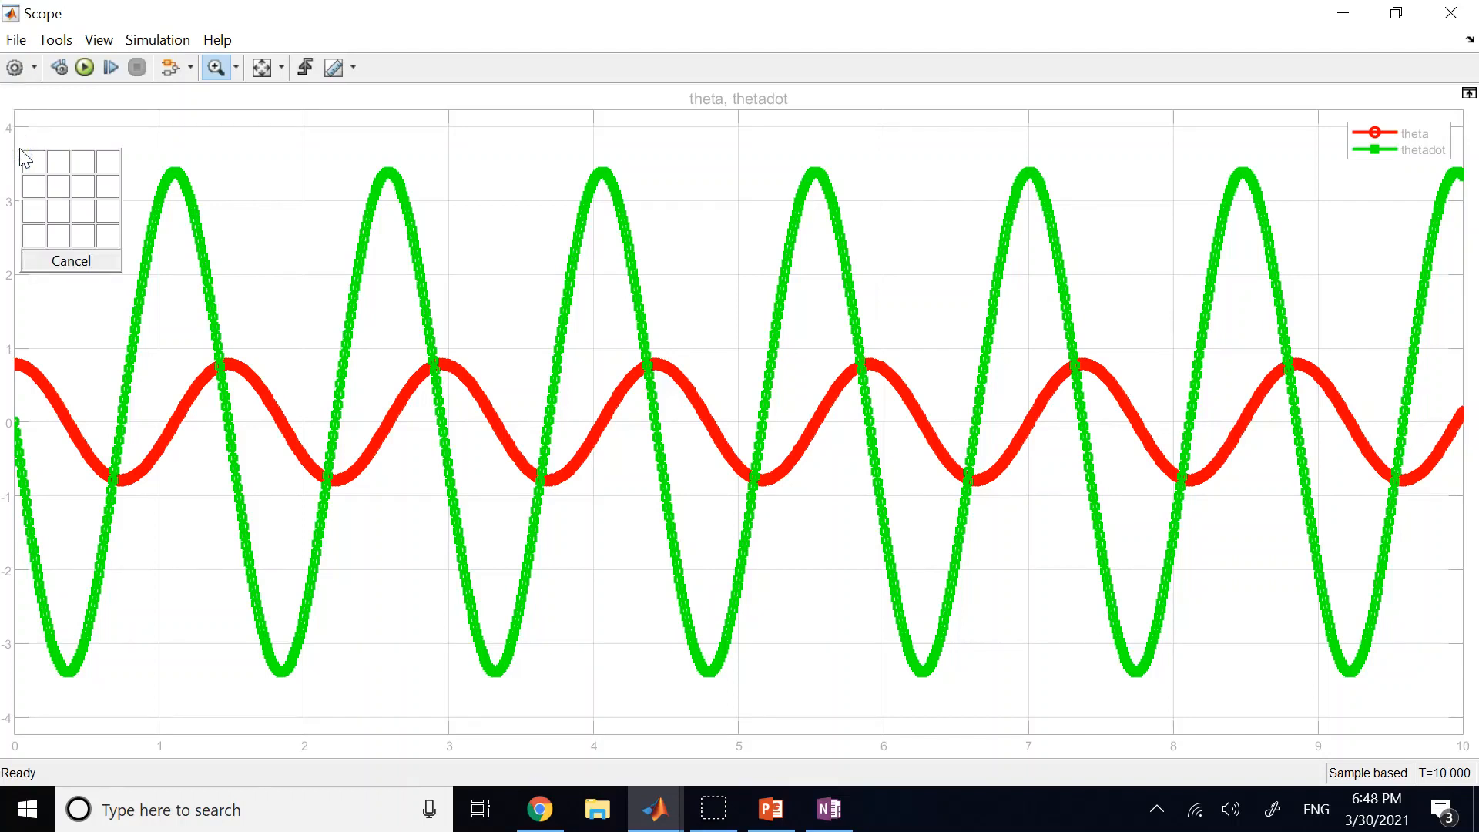
left_click(30, 164)
left_click(58, 185)
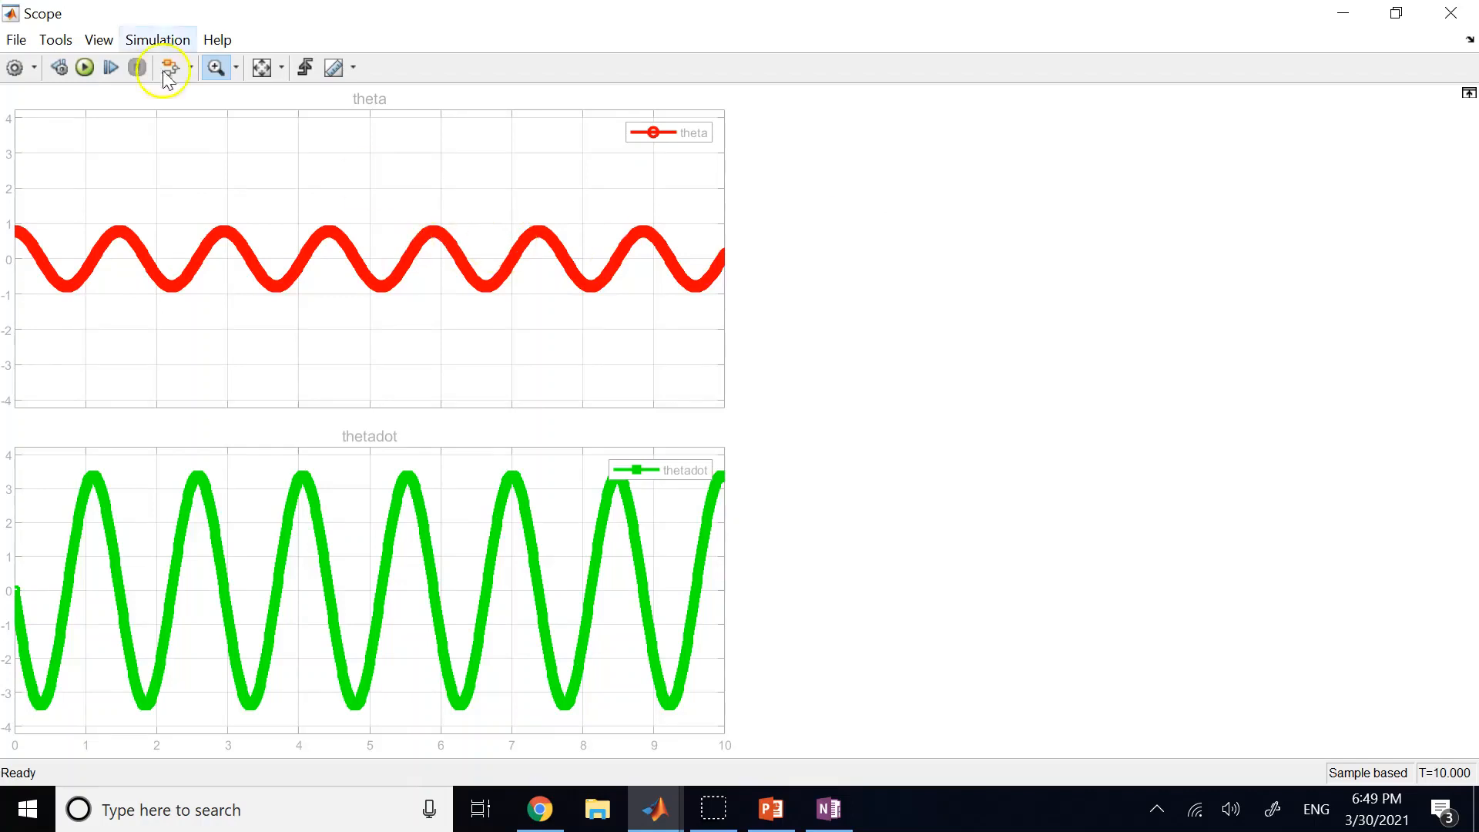
Step: Change the Scope layout to one row and two columns, placing theta and thetadot side by side
left_click(35, 68)
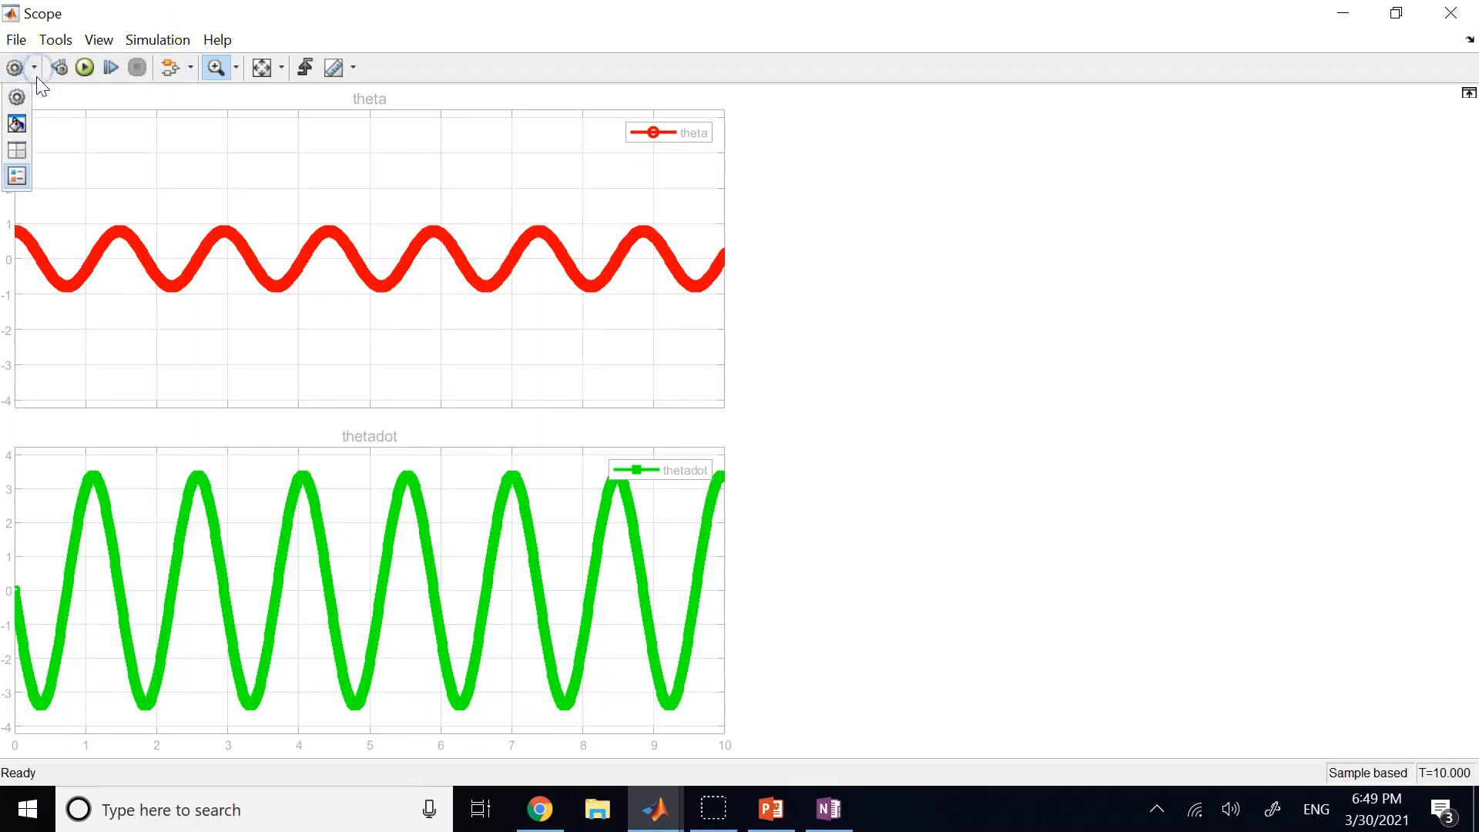
left_click(9, 151)
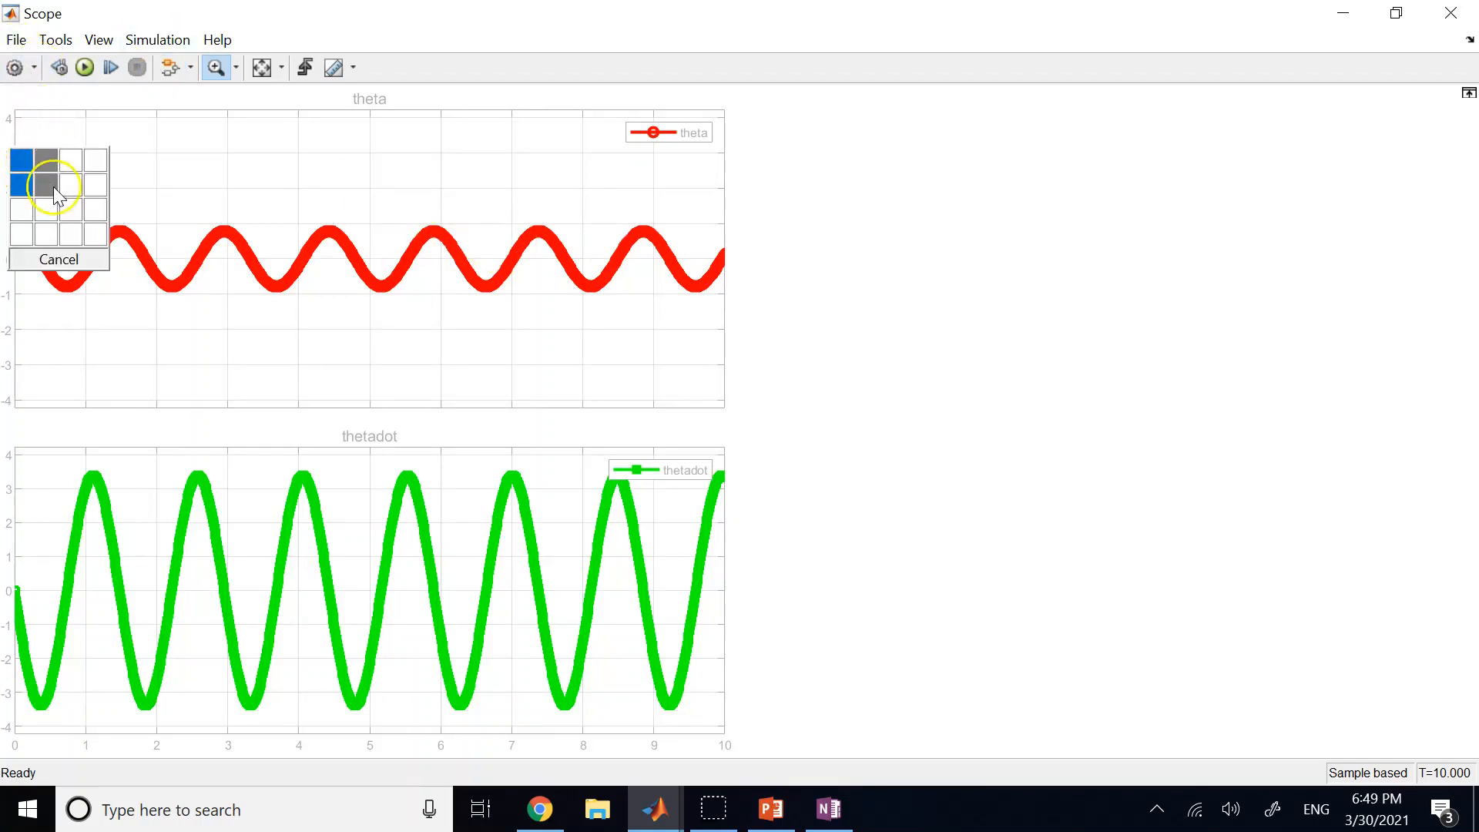
left_click(46, 163)
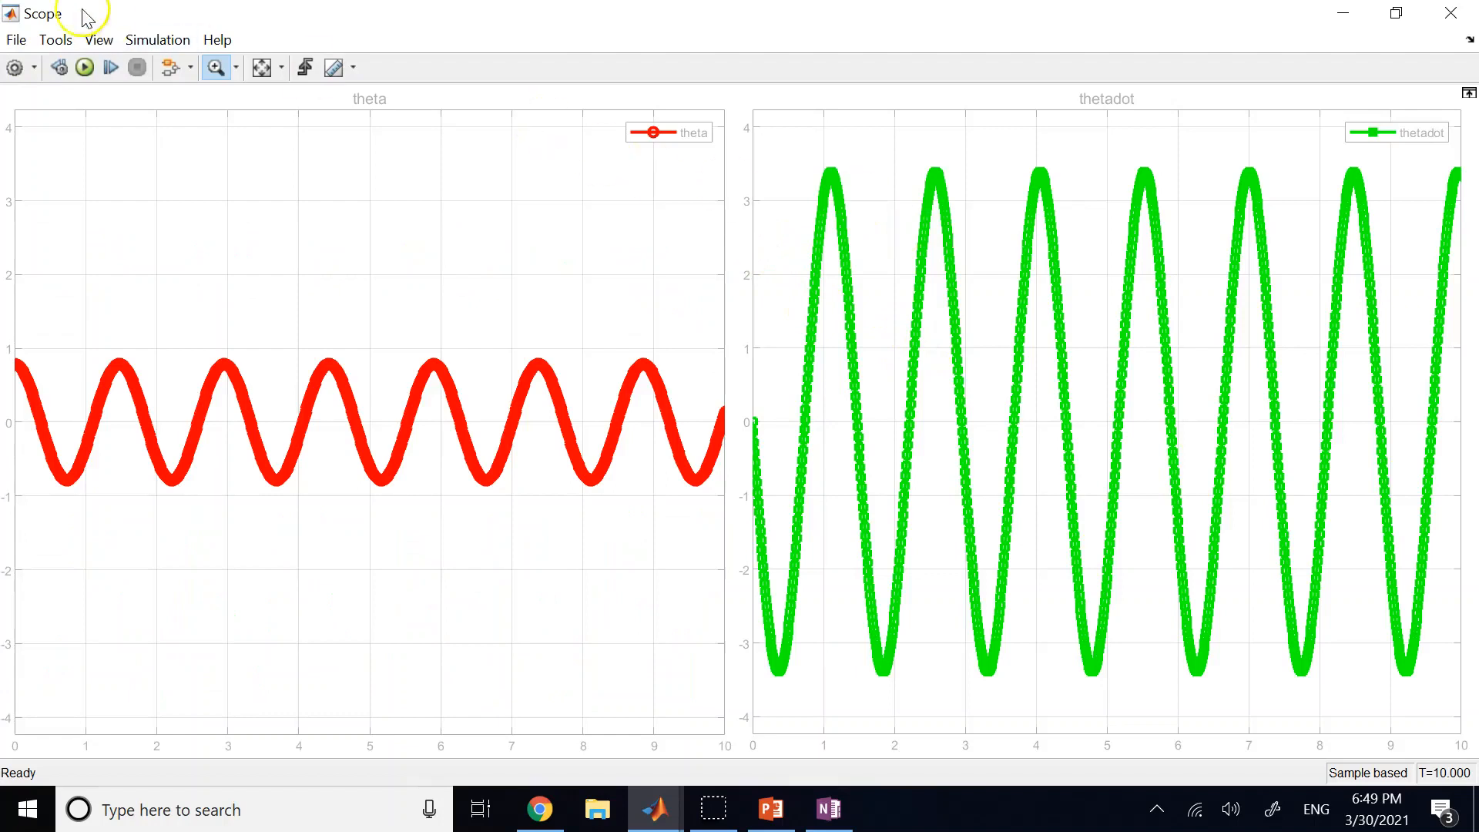
Step: Return the Scope layout to a single display holding both theta and thetadot
left_click(36, 68)
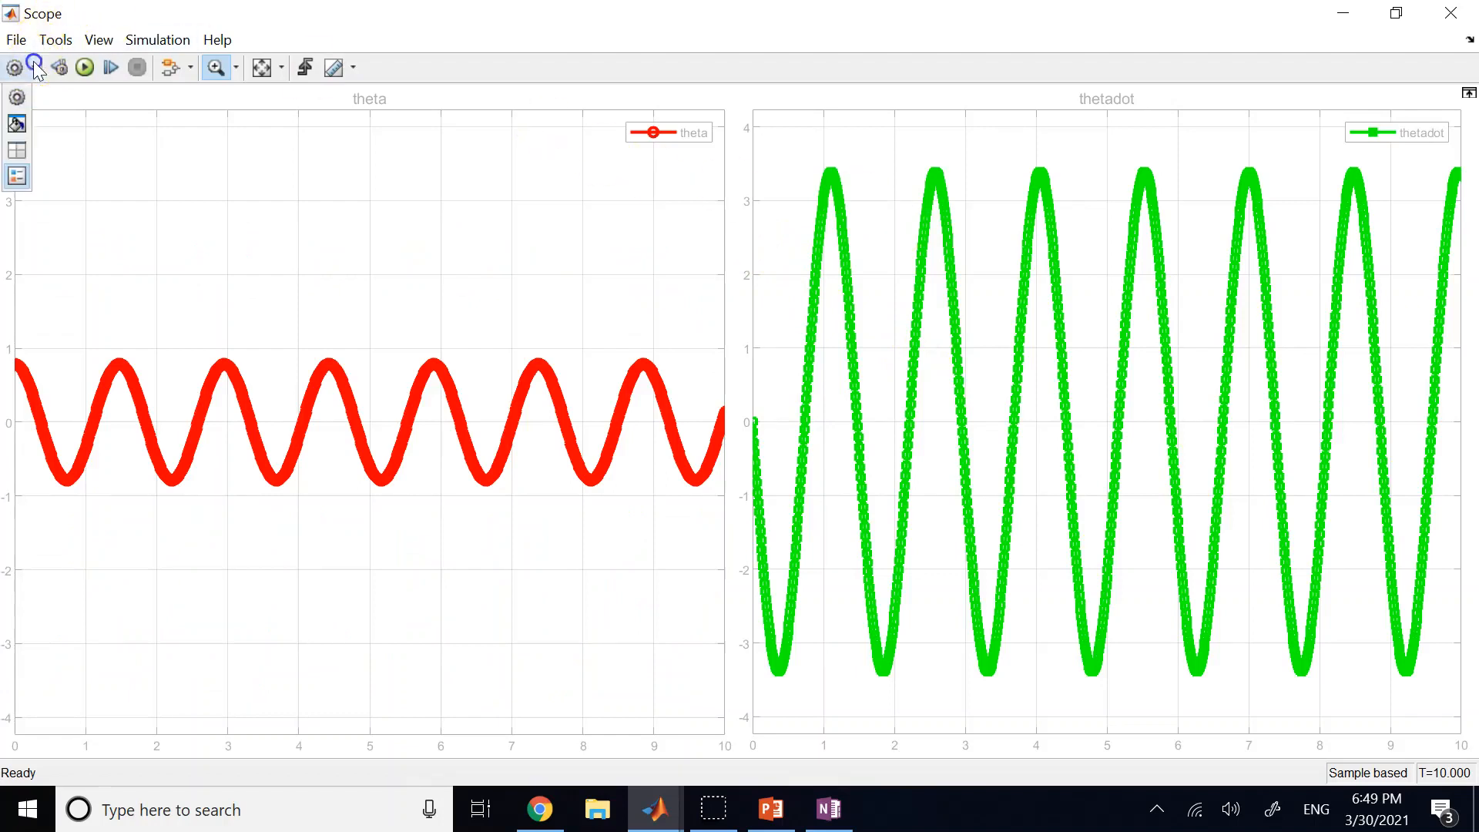
left_click(16, 152)
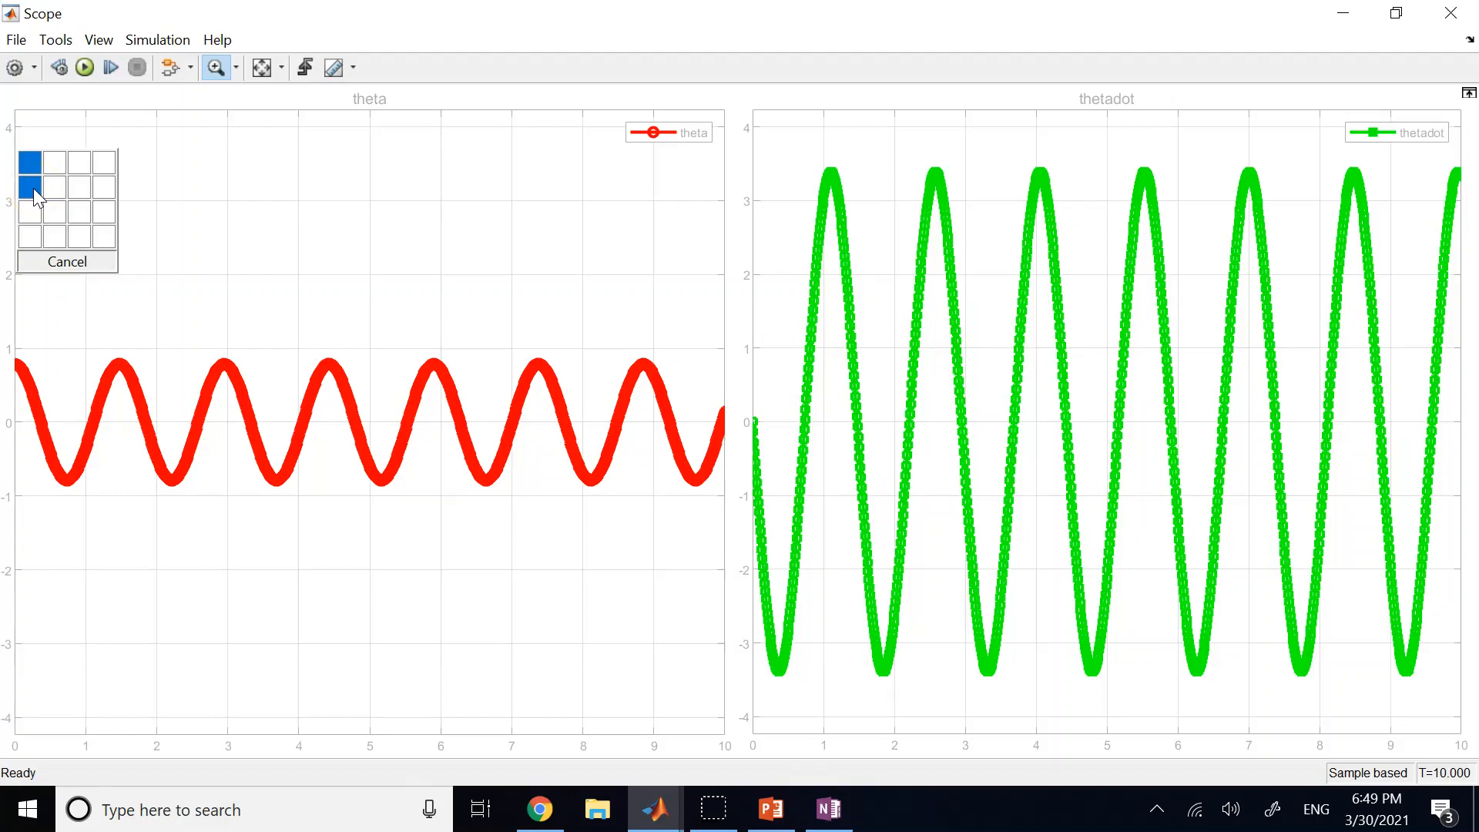
left_click(62, 173)
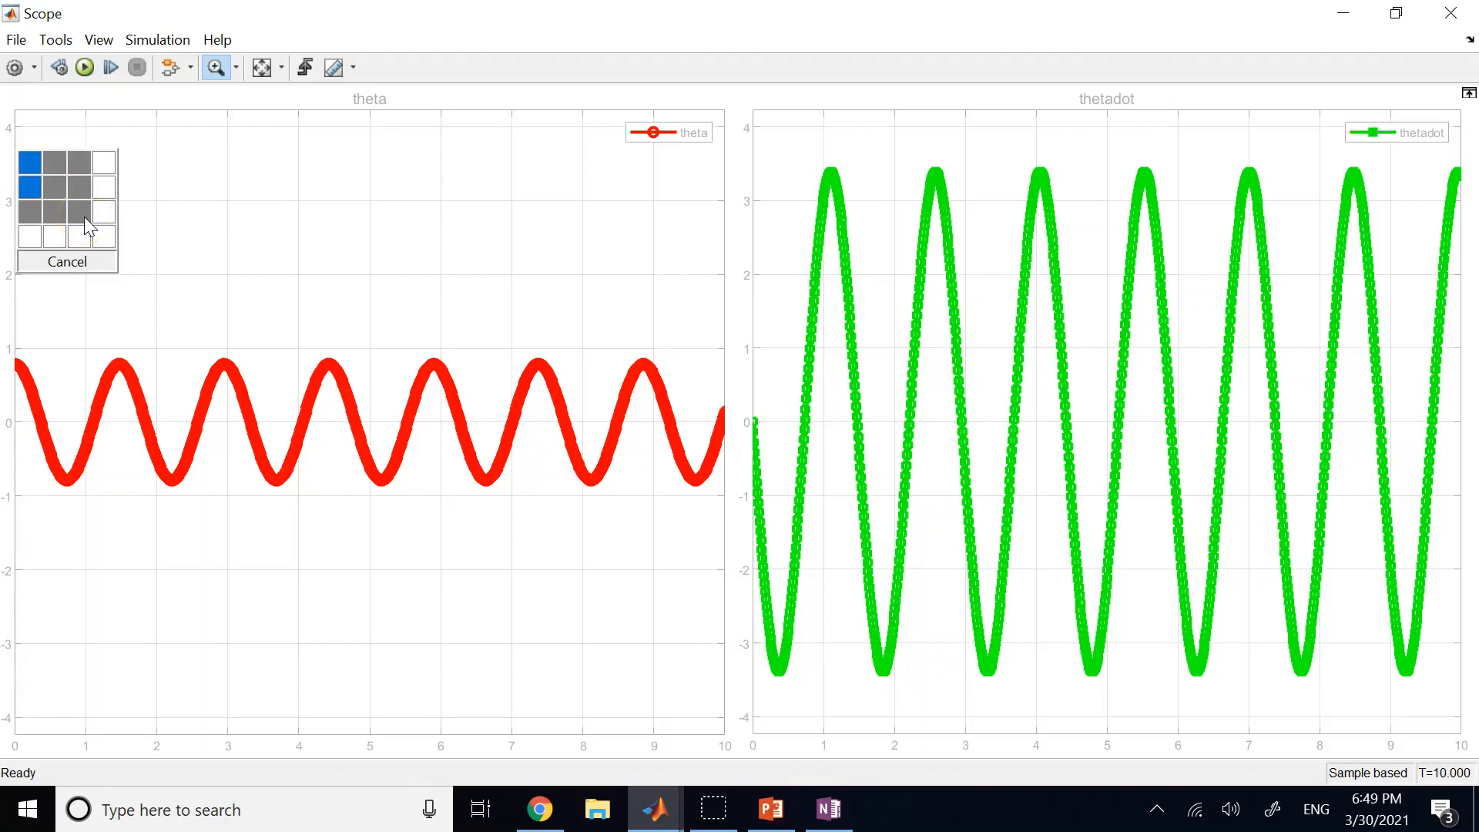
left_click(43, 171)
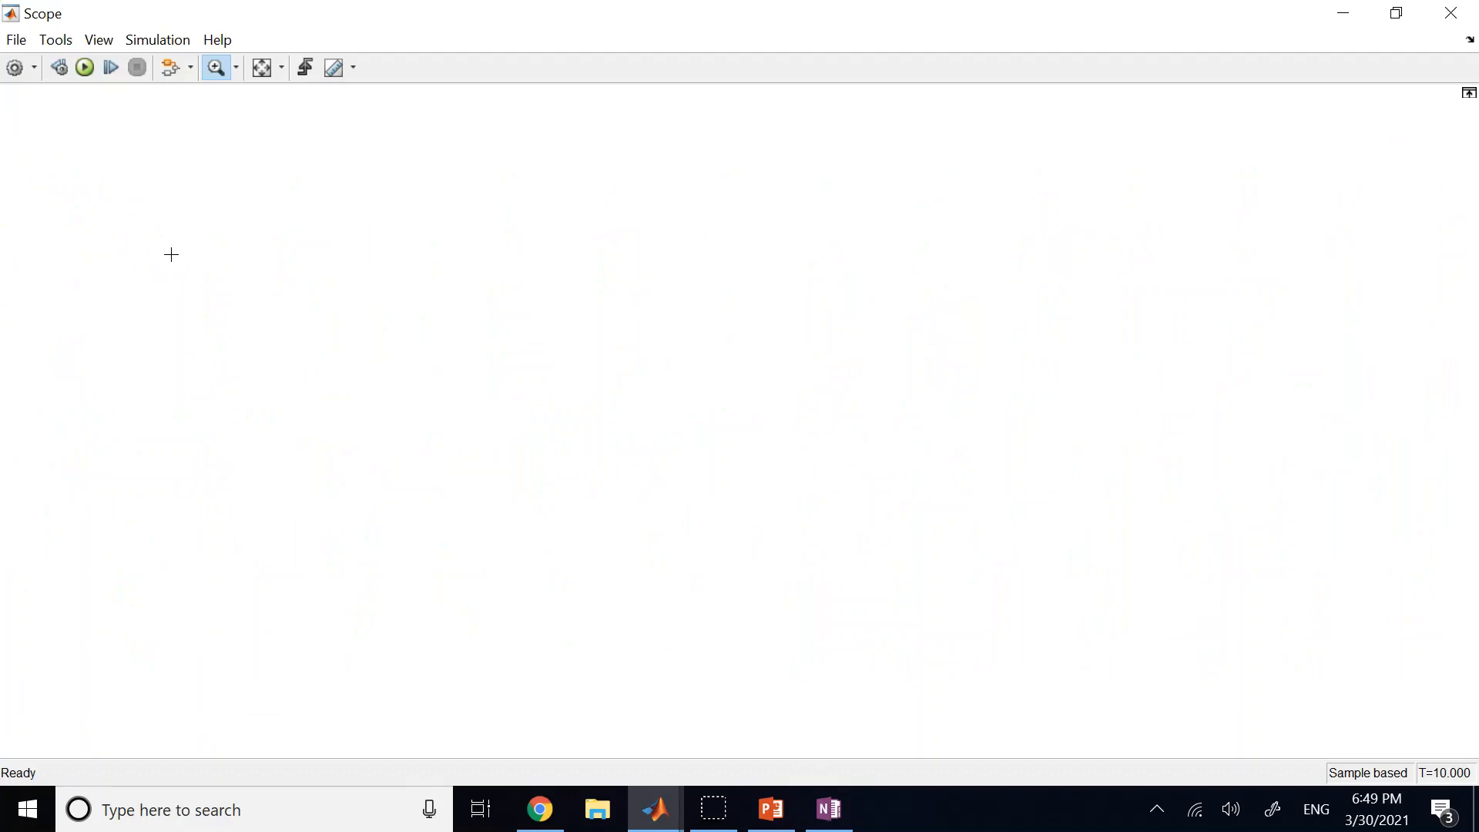
Step: Enable the time-axis label in the Scope's Configuration Properties and apply it
left_click(13, 67)
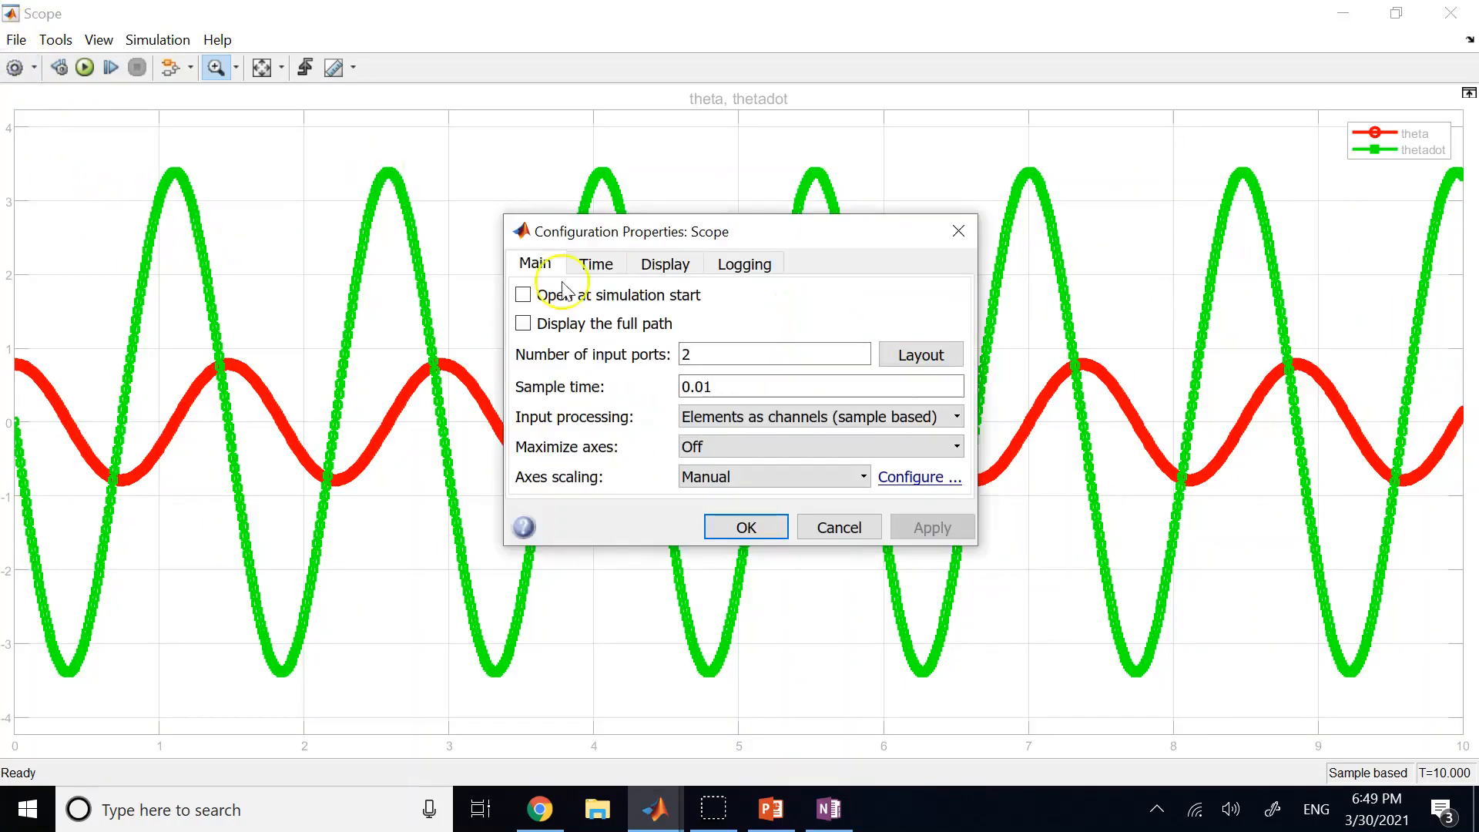
left_click(601, 264)
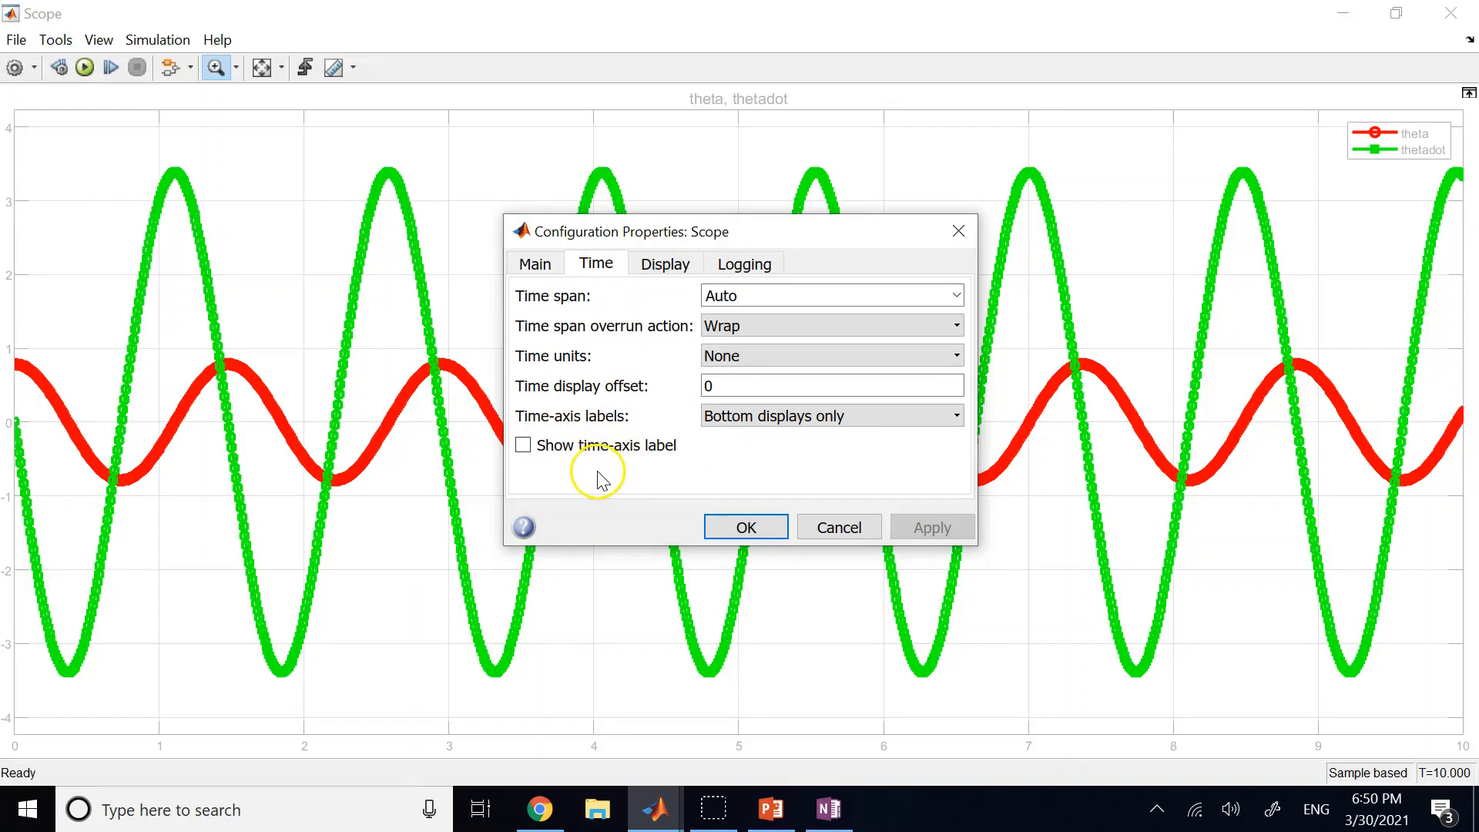
left_click(542, 451)
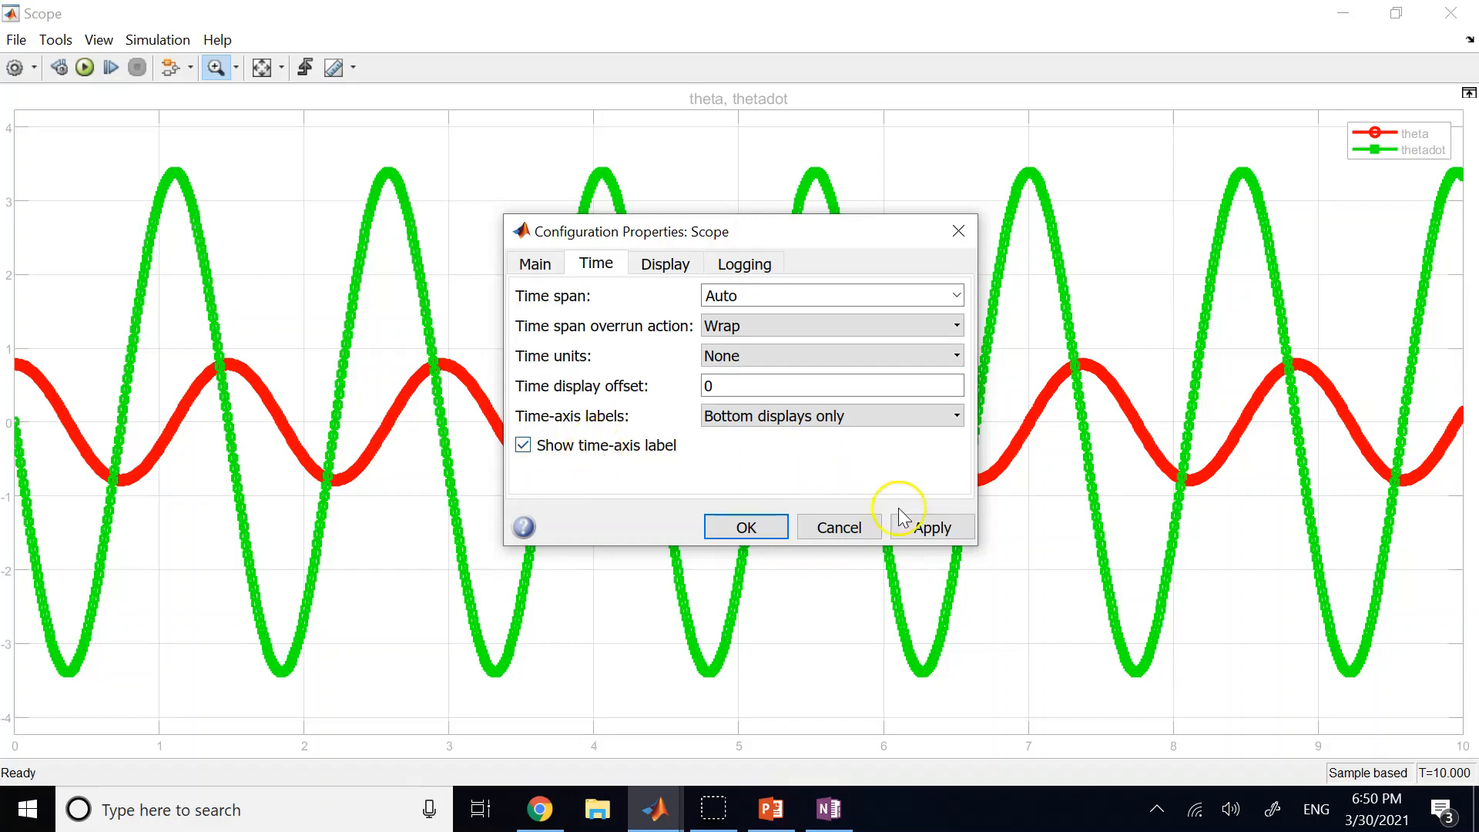
left_click(926, 528)
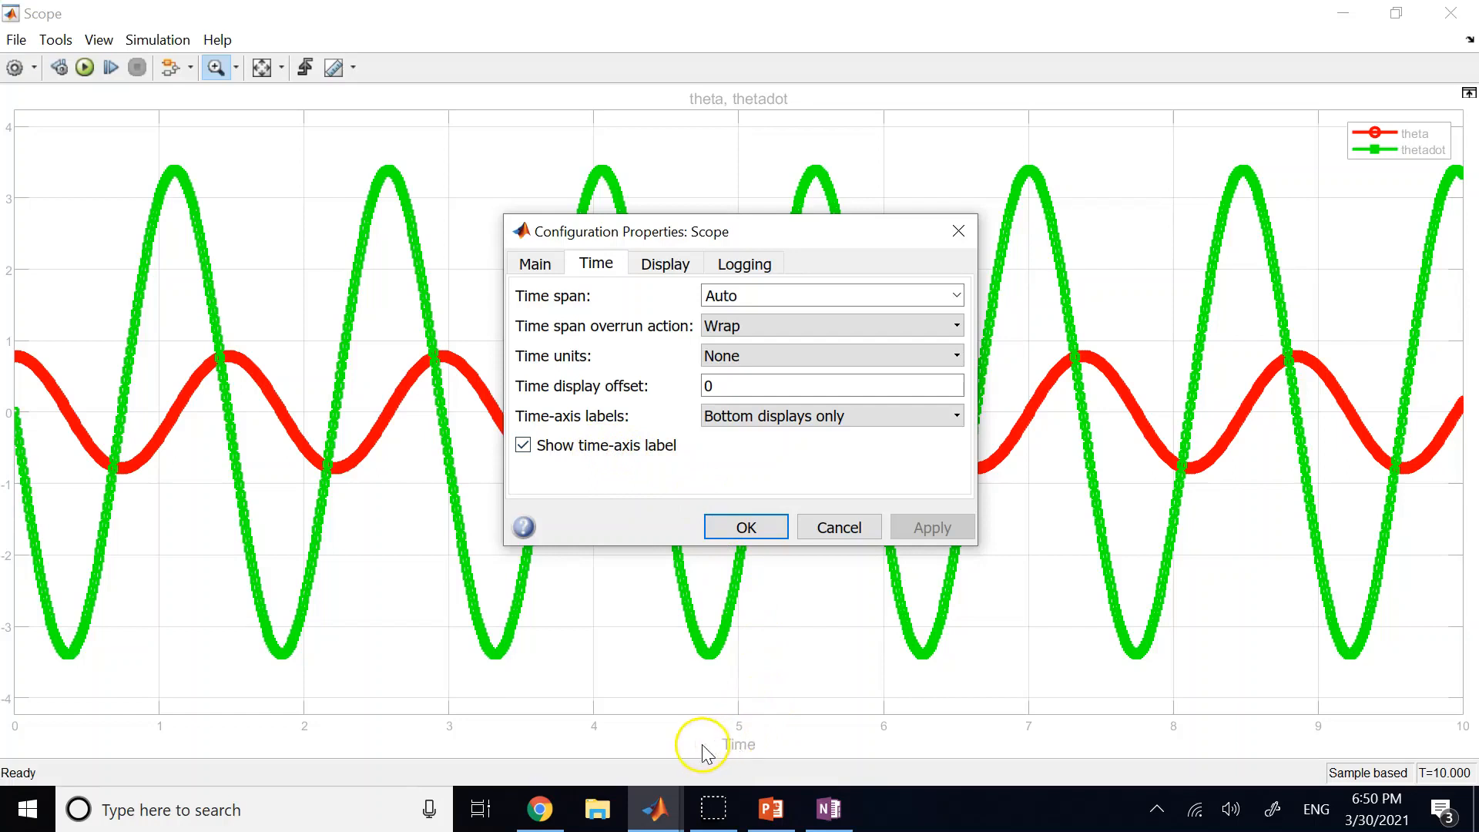
Step: Turn off the grid for active display 1 in the Scope's display properties
left_click(661, 267)
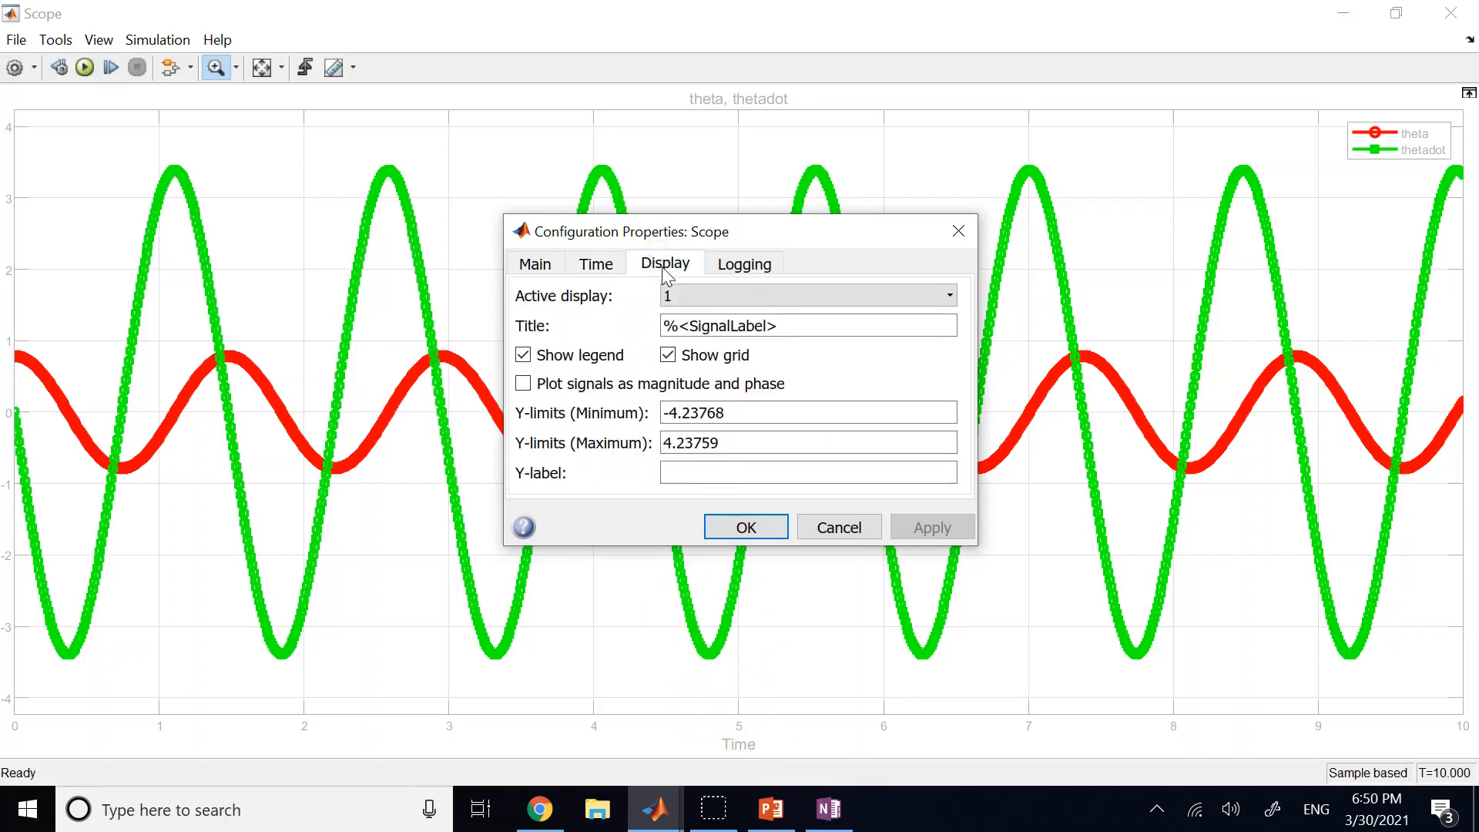
left_click(668, 356)
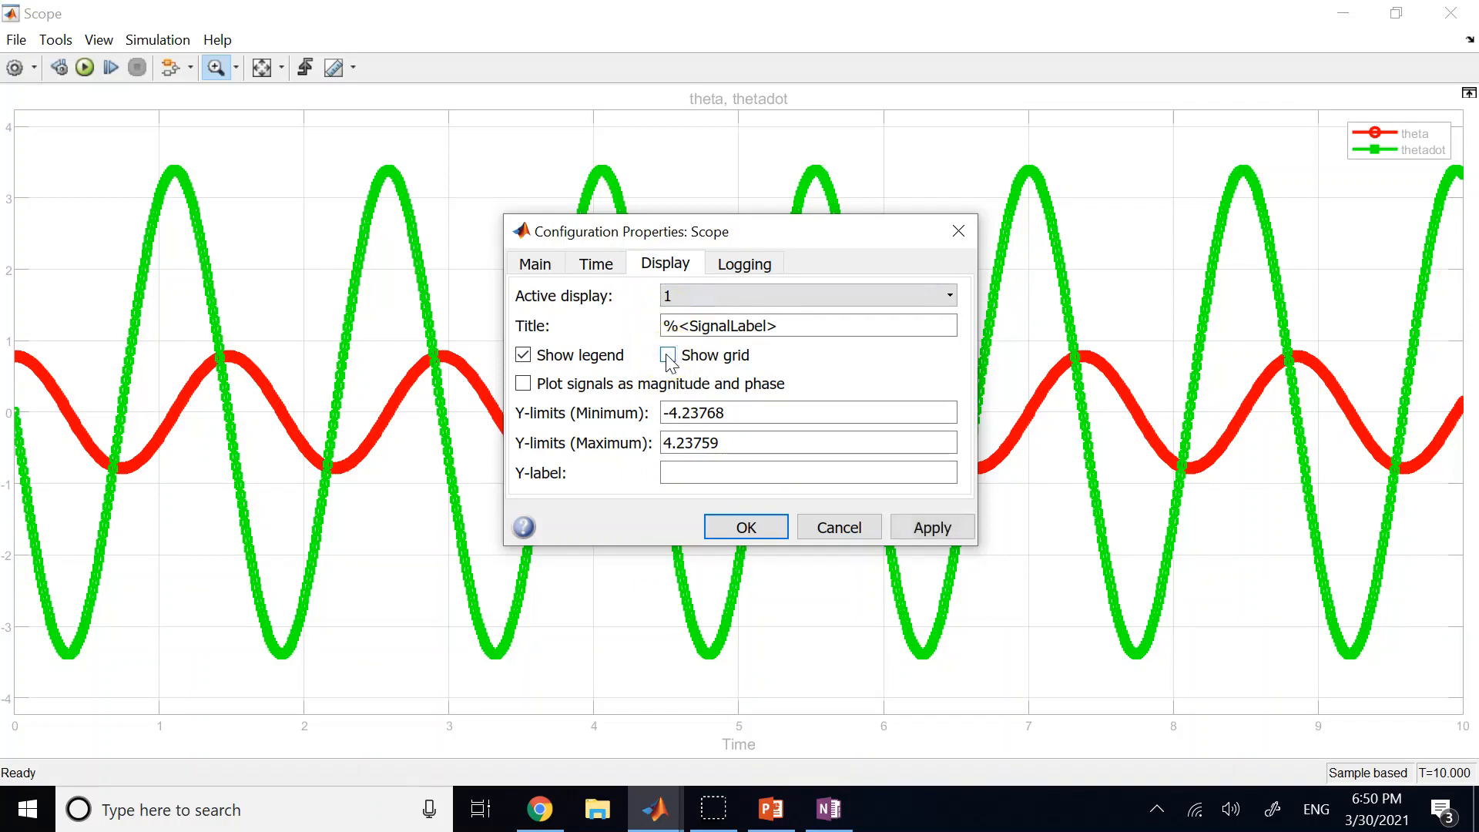
left_click(737, 296)
left_click(738, 296)
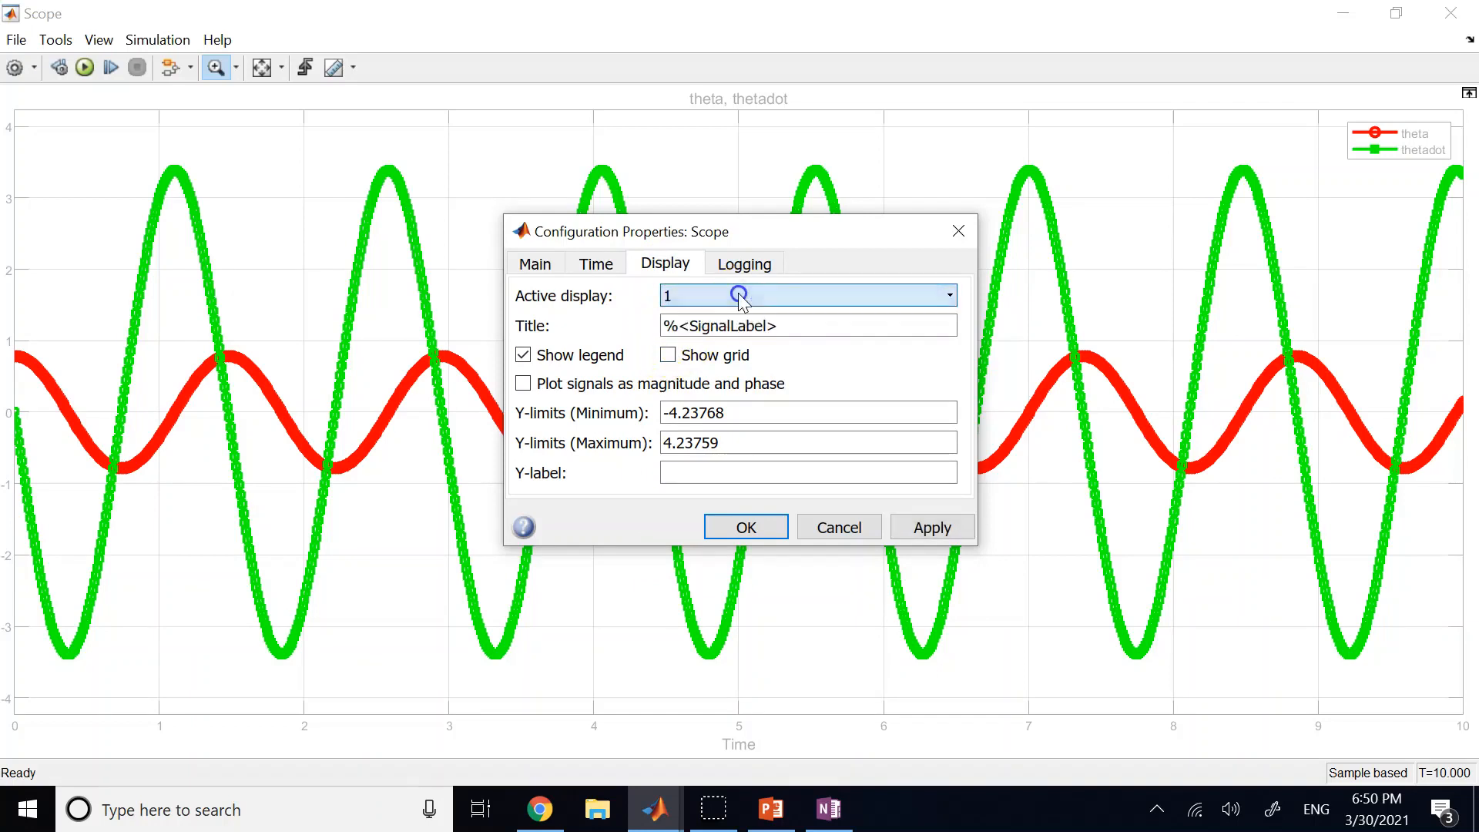
Step: Set the display's Y-limits to a minimum of -4 and a maximum of 4
left_click(744, 417)
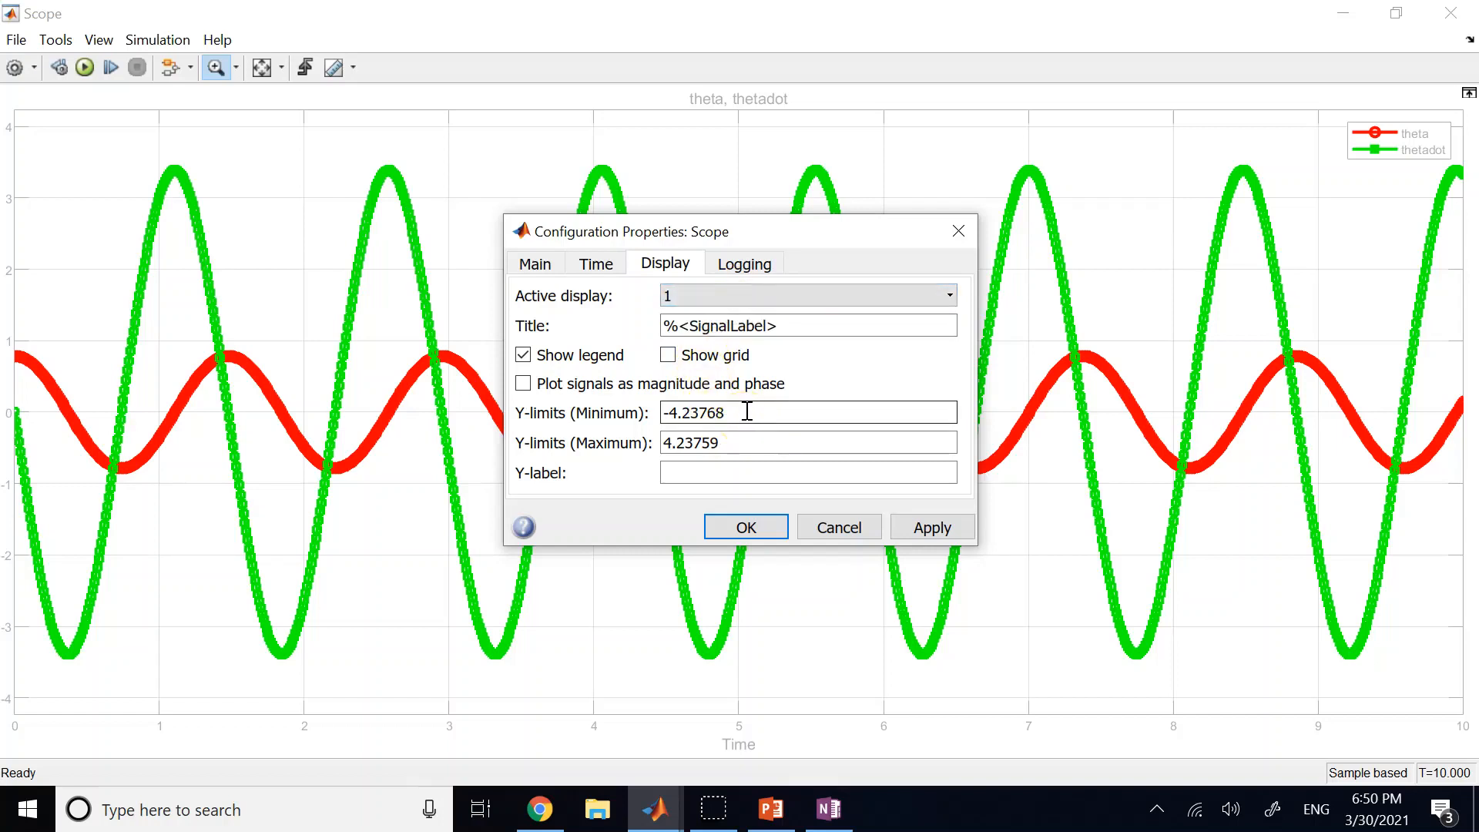
double_click(746, 412)
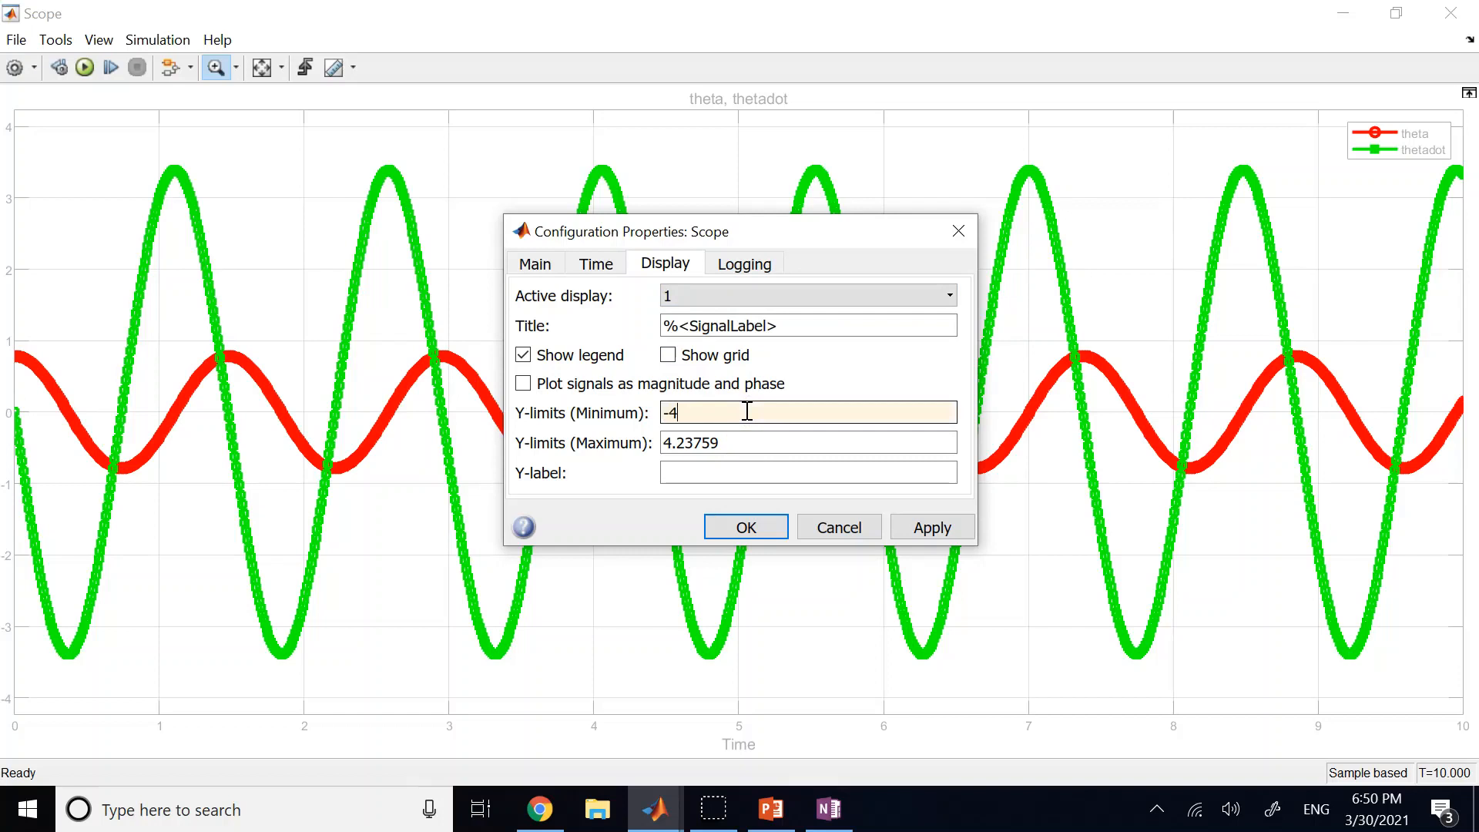
triple_click(742, 445)
double_click(743, 445)
key("BackSpace")
key("BackSpace")
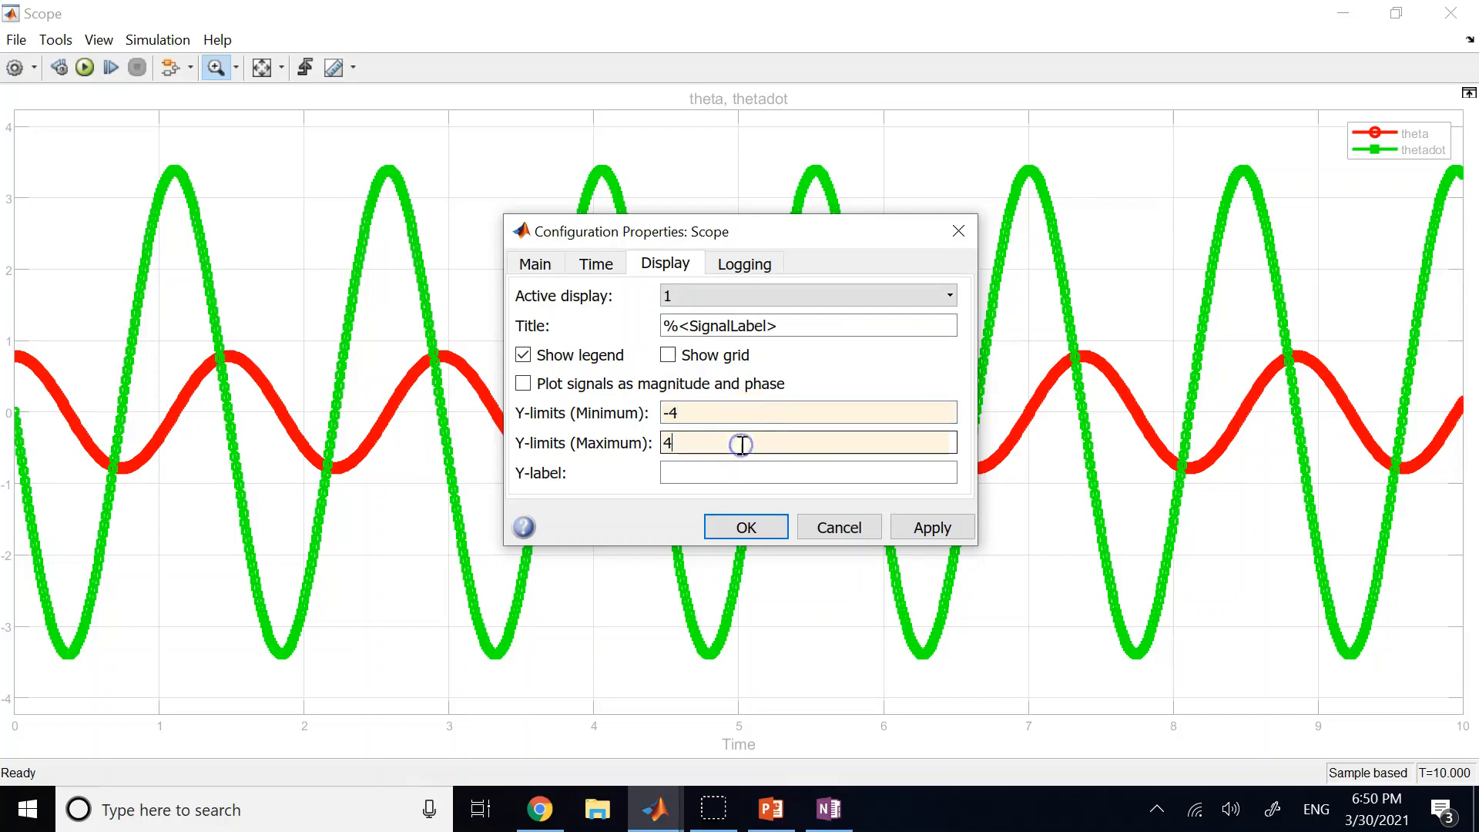
Step: Label the Y-axis "signal" and apply the display changes to the Scope plot
left_click(716, 471)
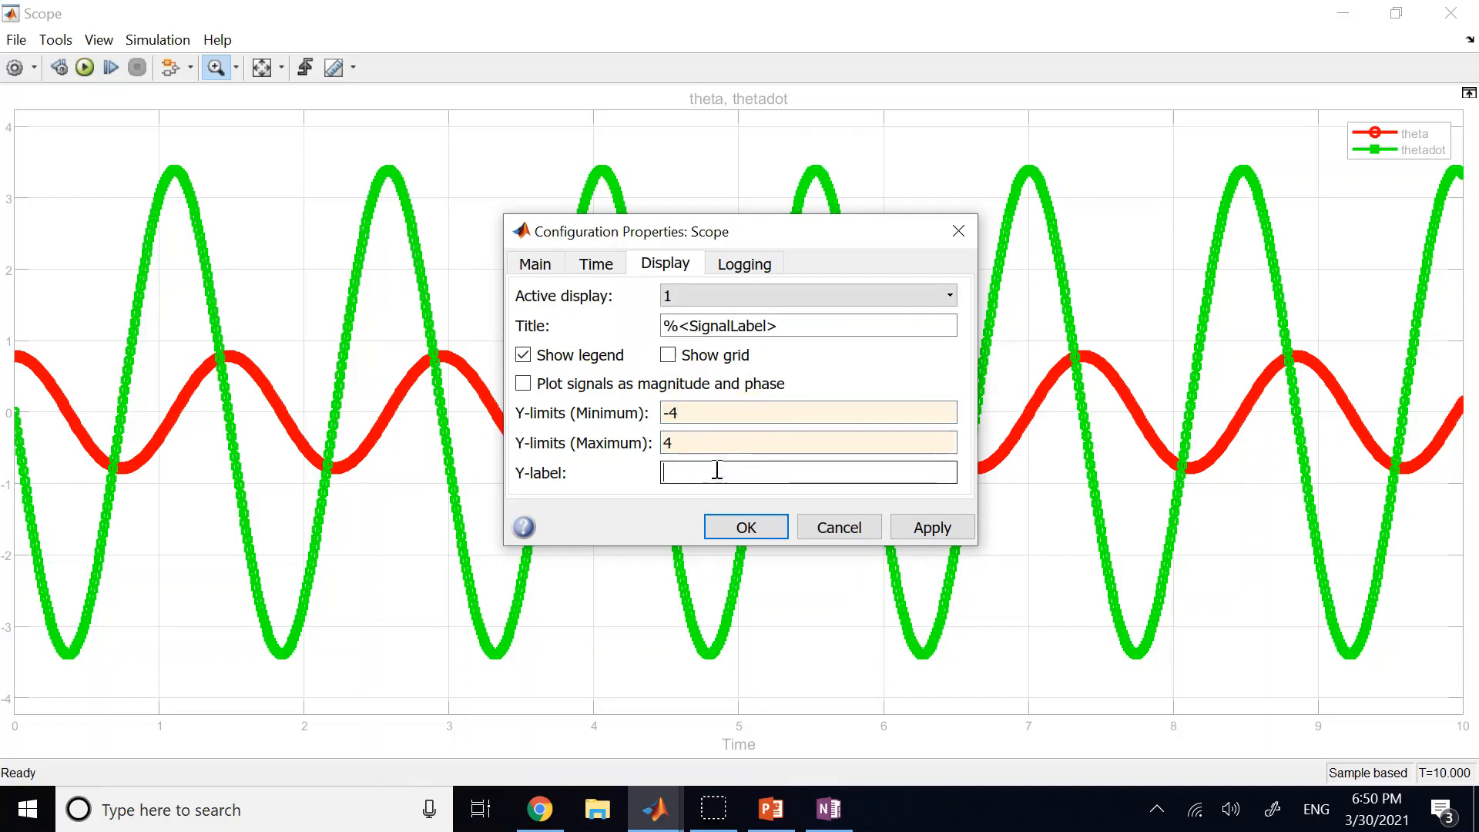
type("s")
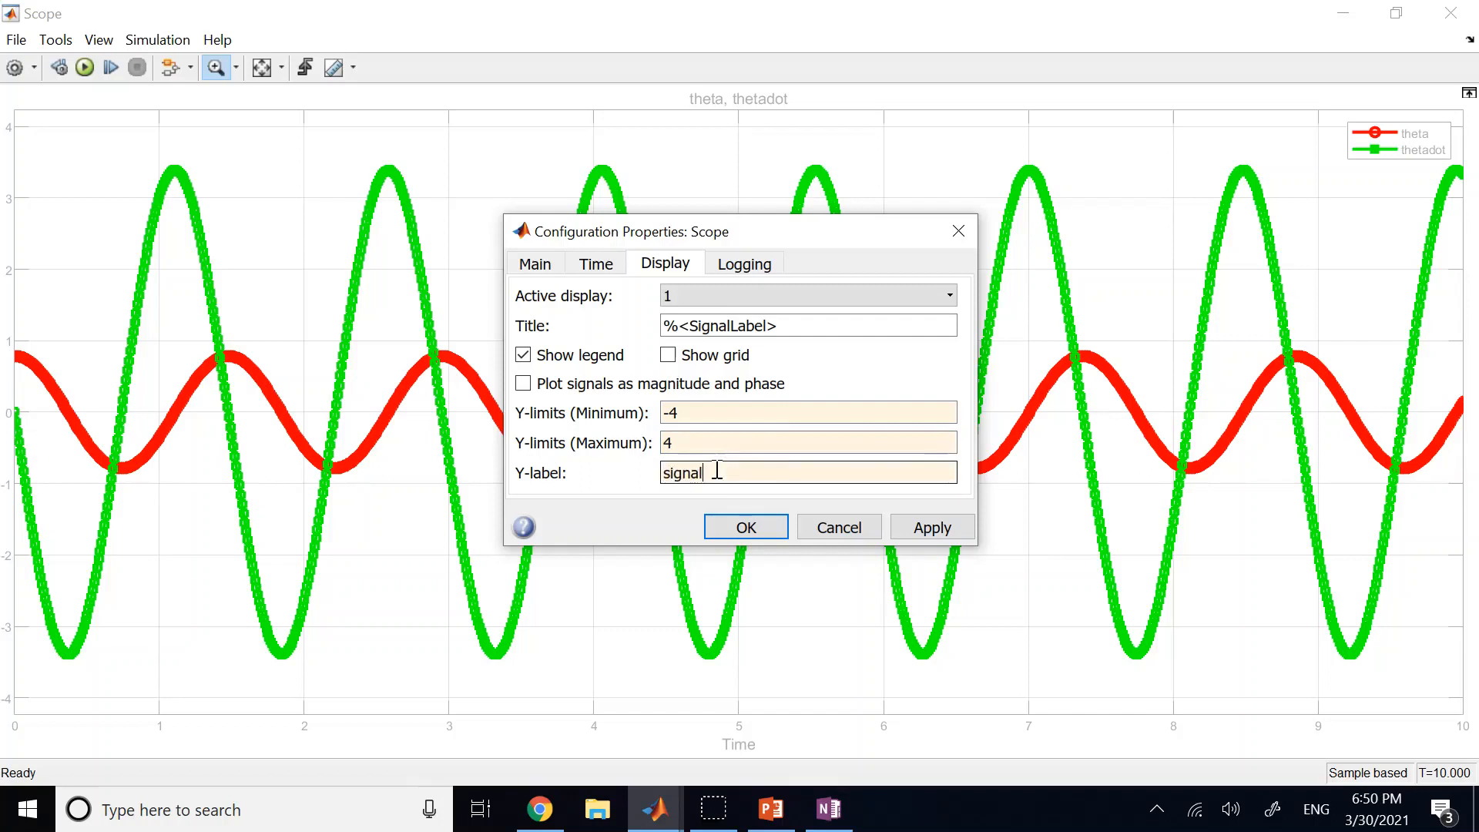
type("ignal")
left_click(759, 527)
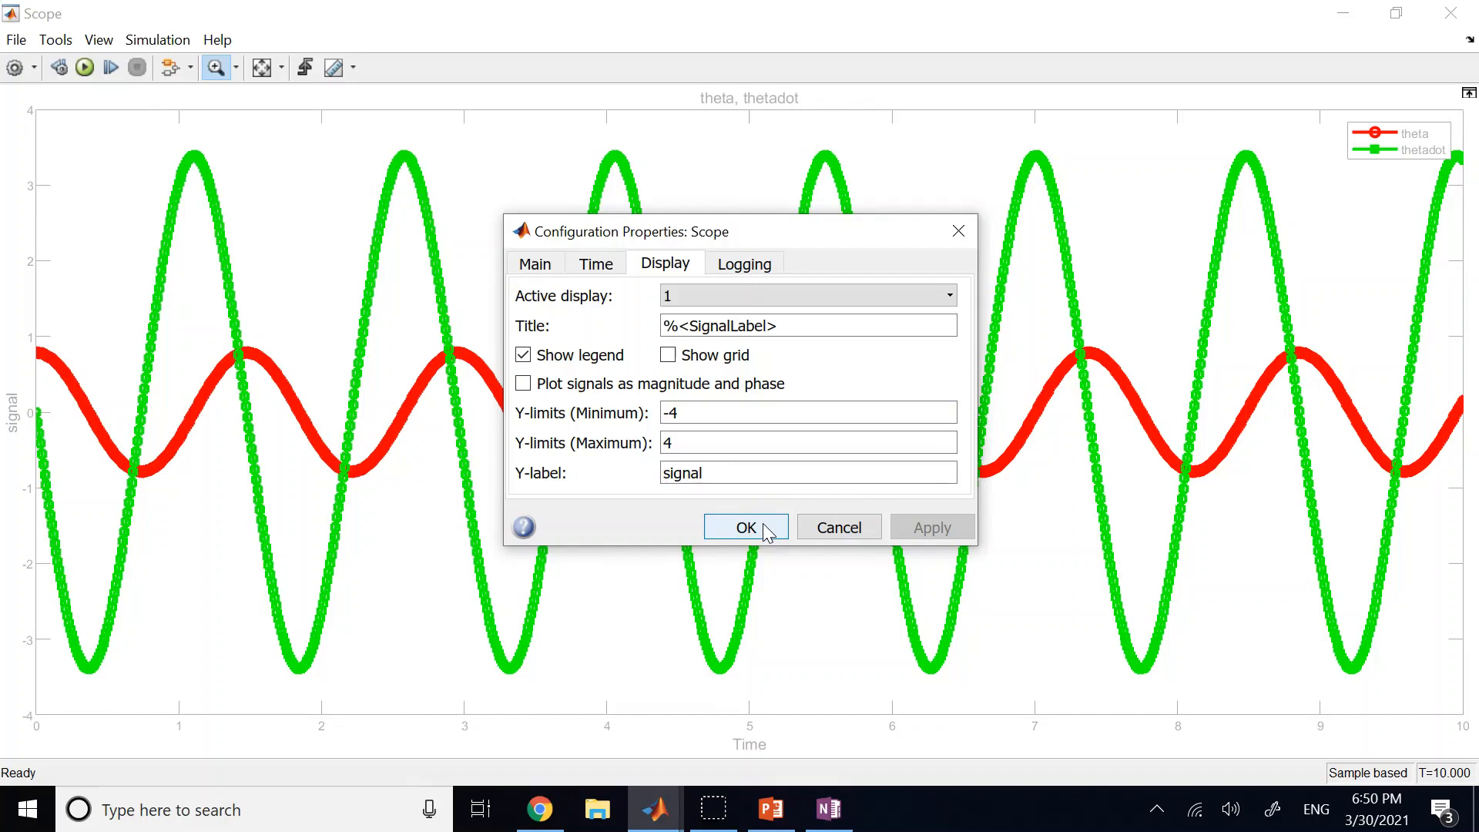
Step: Open the data logging settings in the Scope's Configuration Properties
left_click(769, 506)
left_click(776, 231)
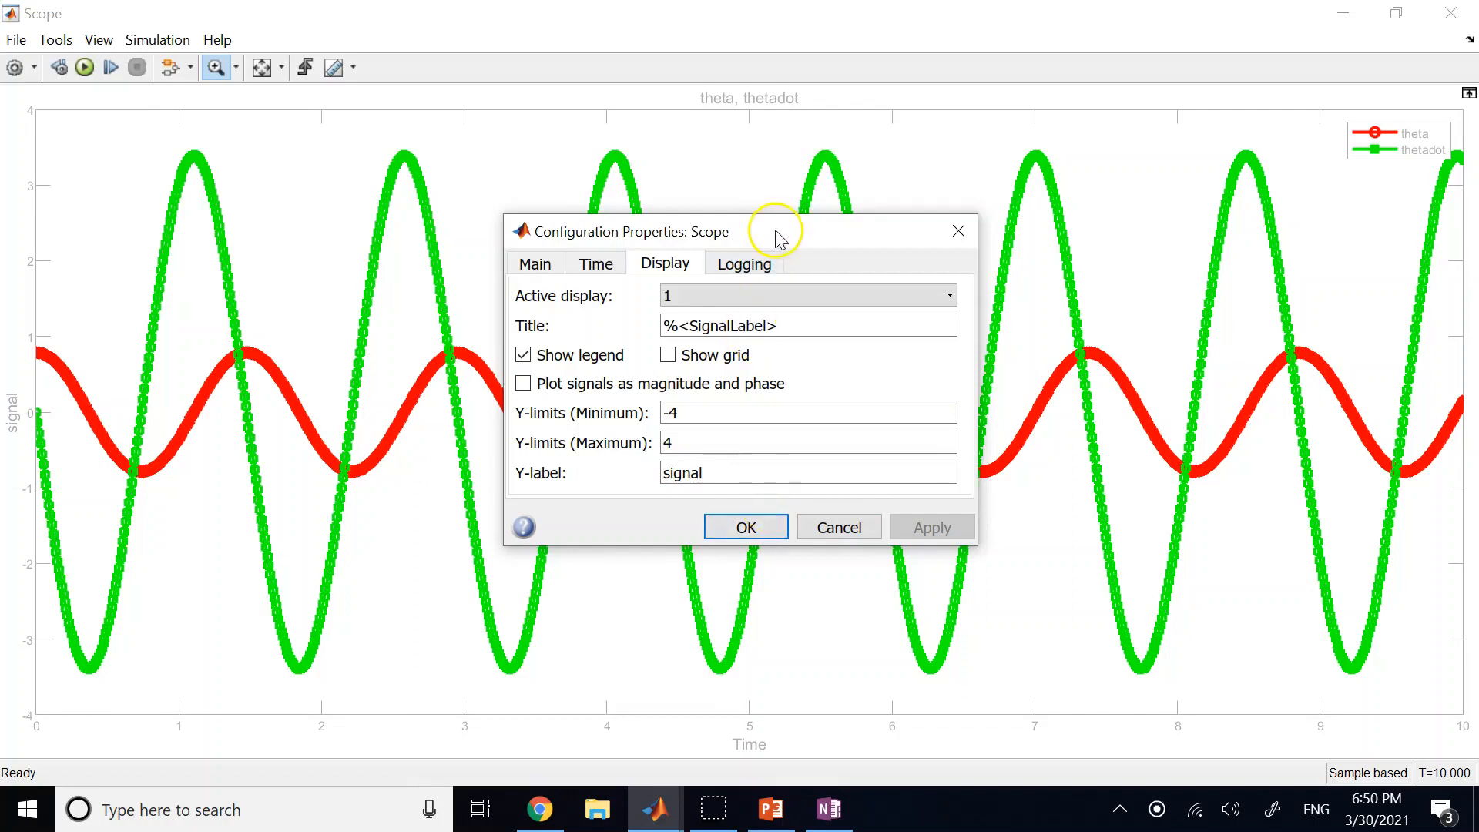
left_click(762, 261)
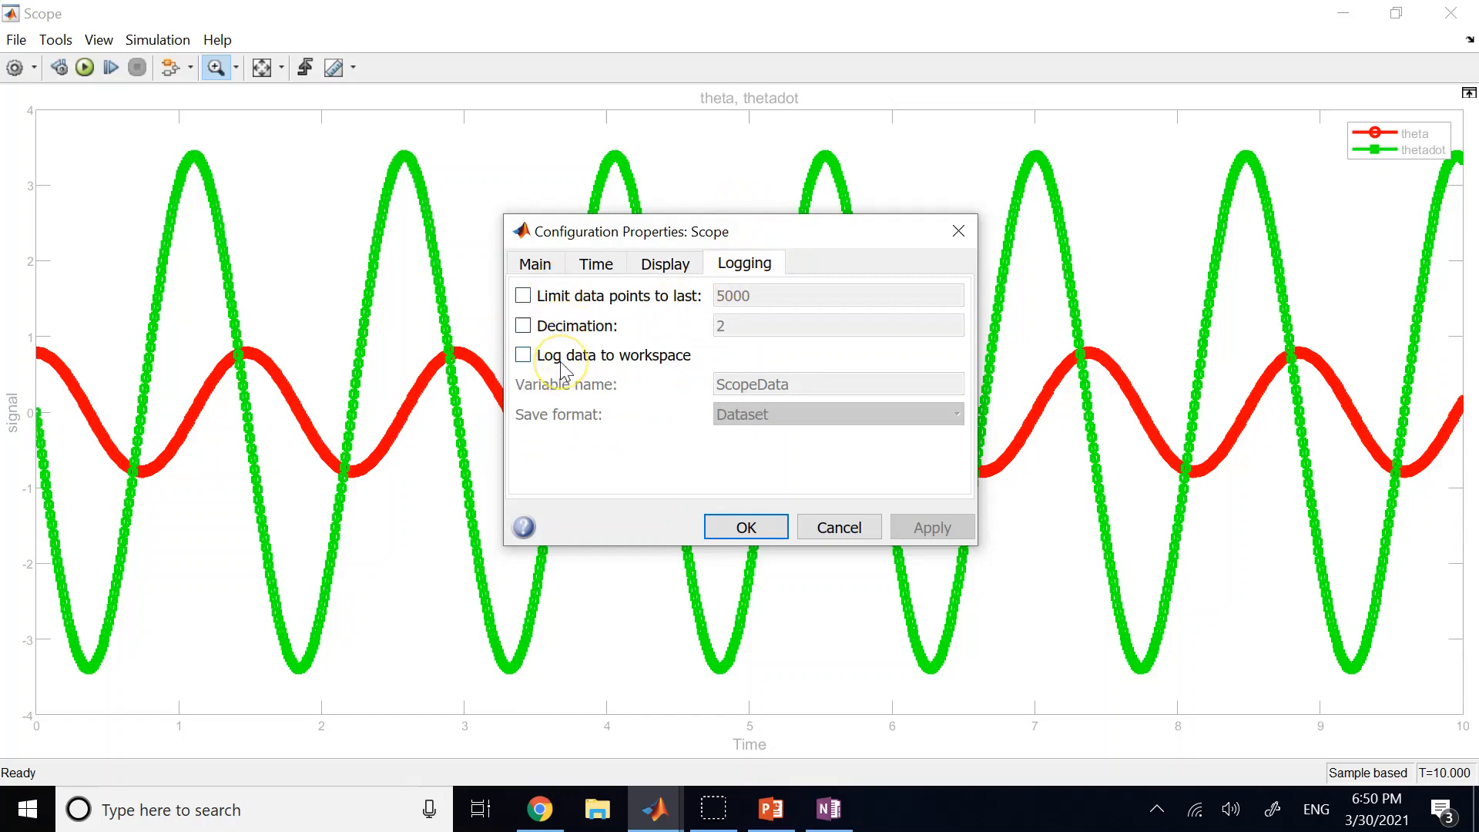
Step: Close the scope's configuration properties without changes and display the contents of the out variable in the MATLAB Command Window
left_click(846, 529)
mouse_move(655, 809)
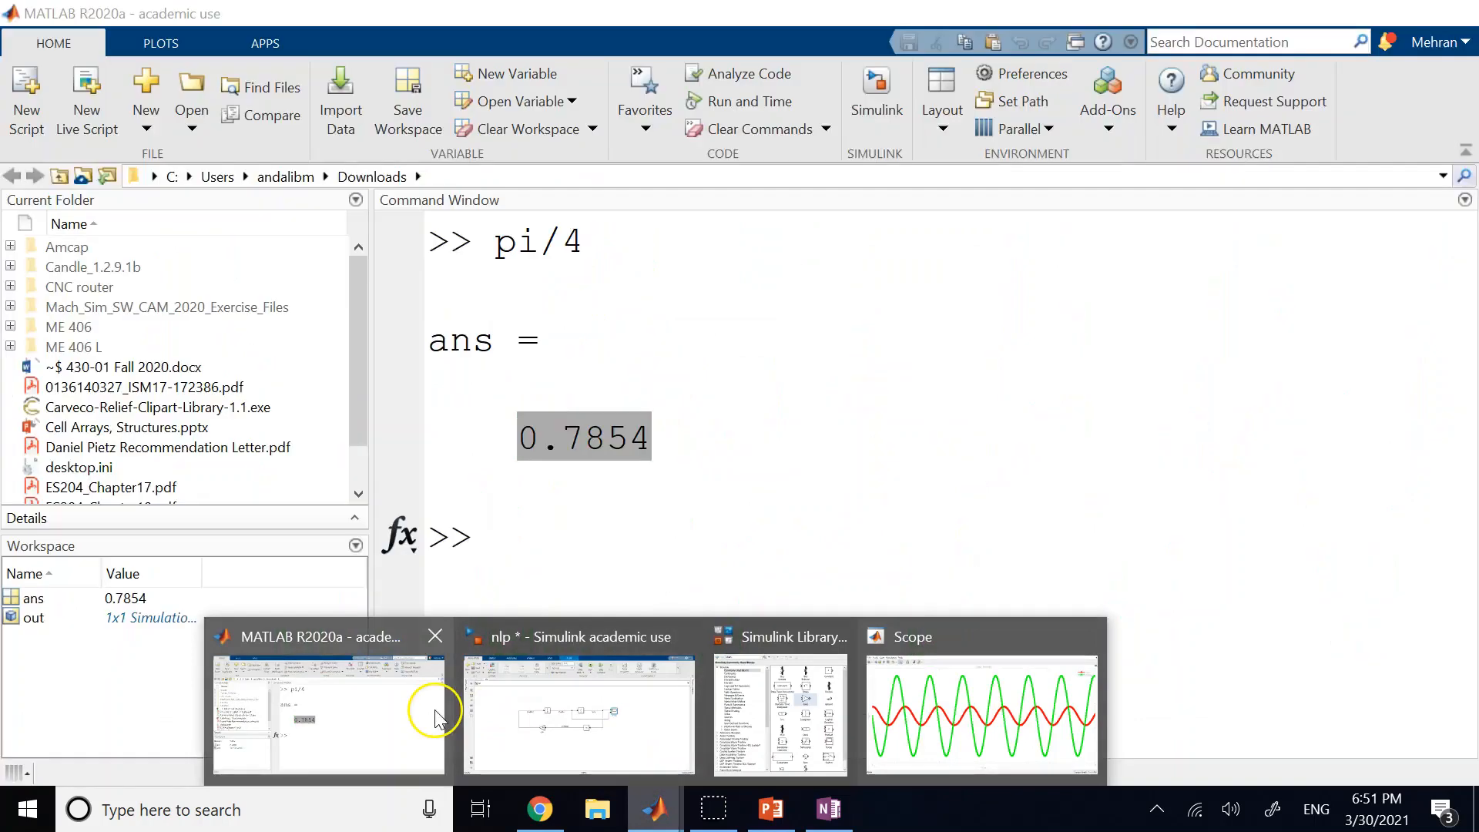
left_click(435, 710)
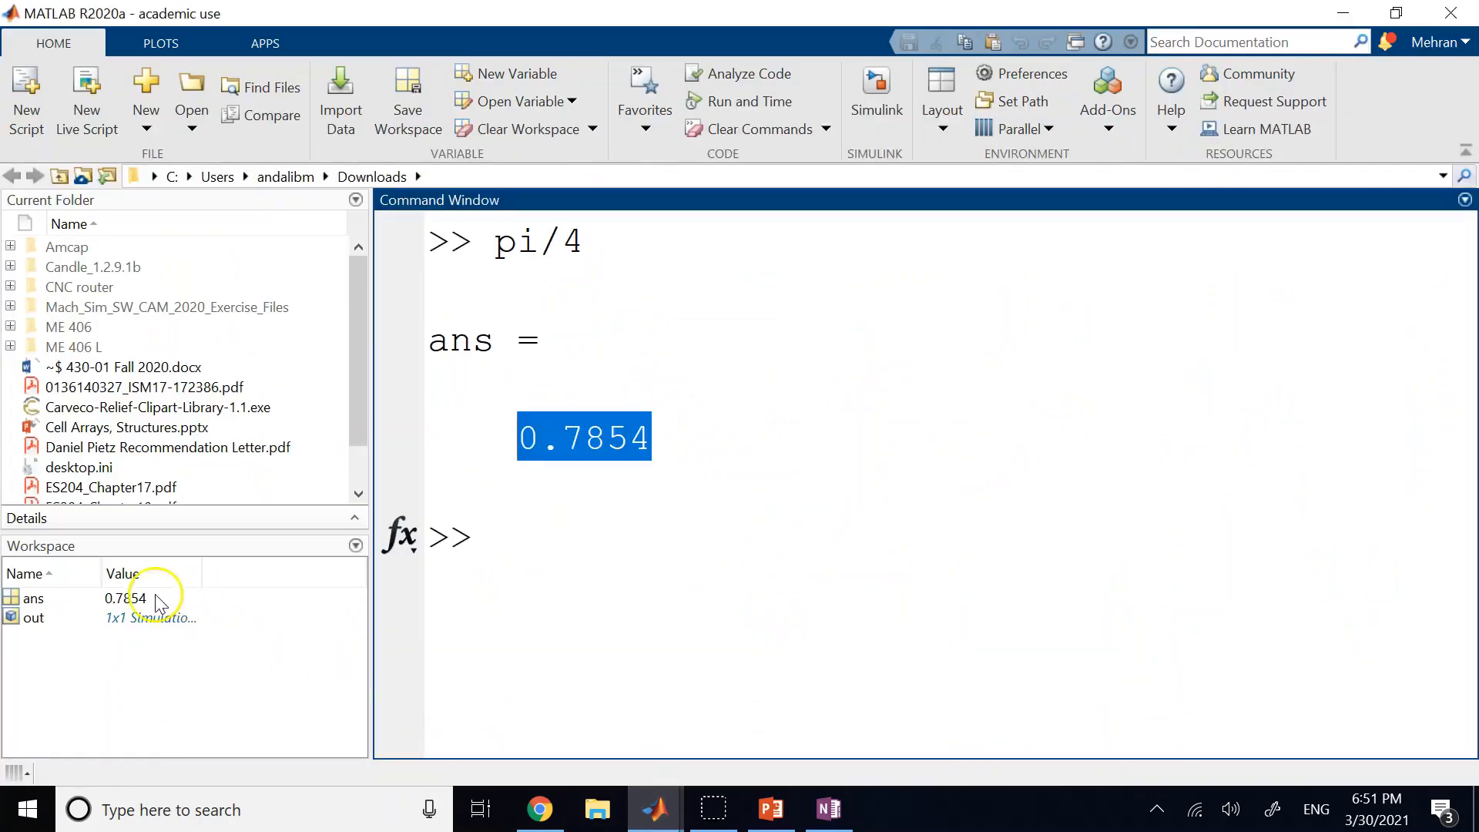
left_click(759, 626)
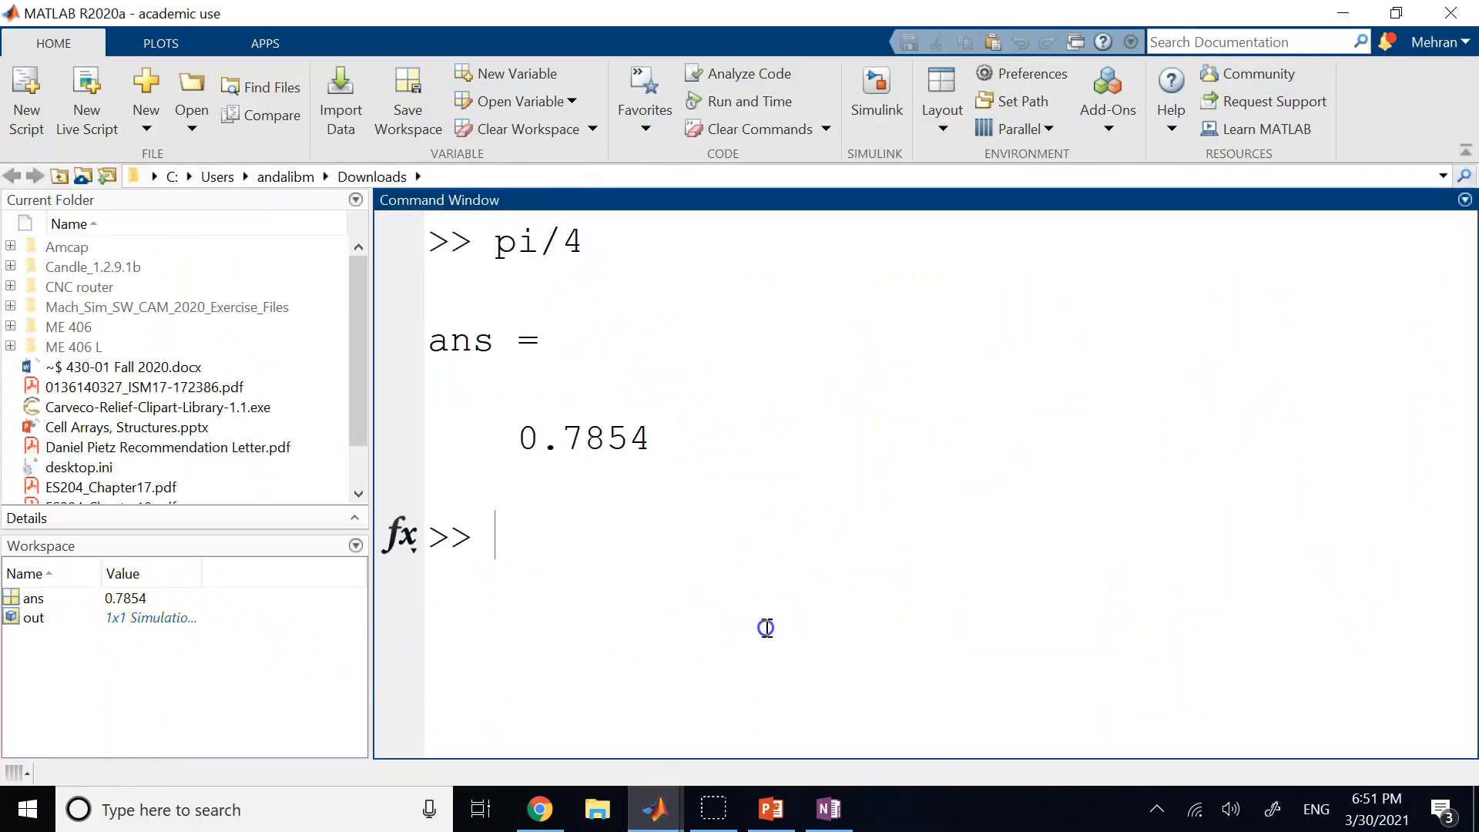
left_click(131, 620)
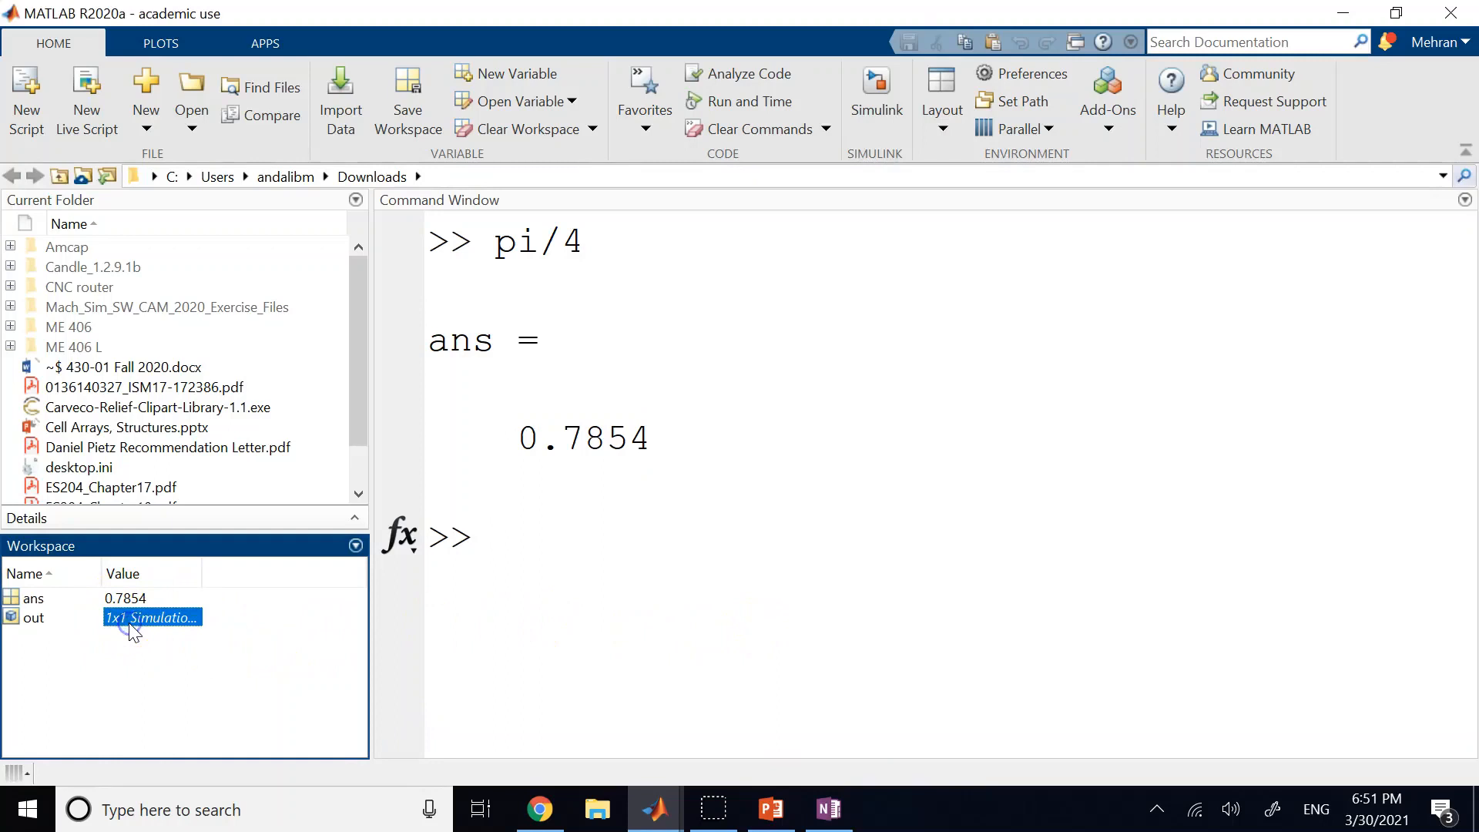
left_click(27, 618)
left_click(579, 573)
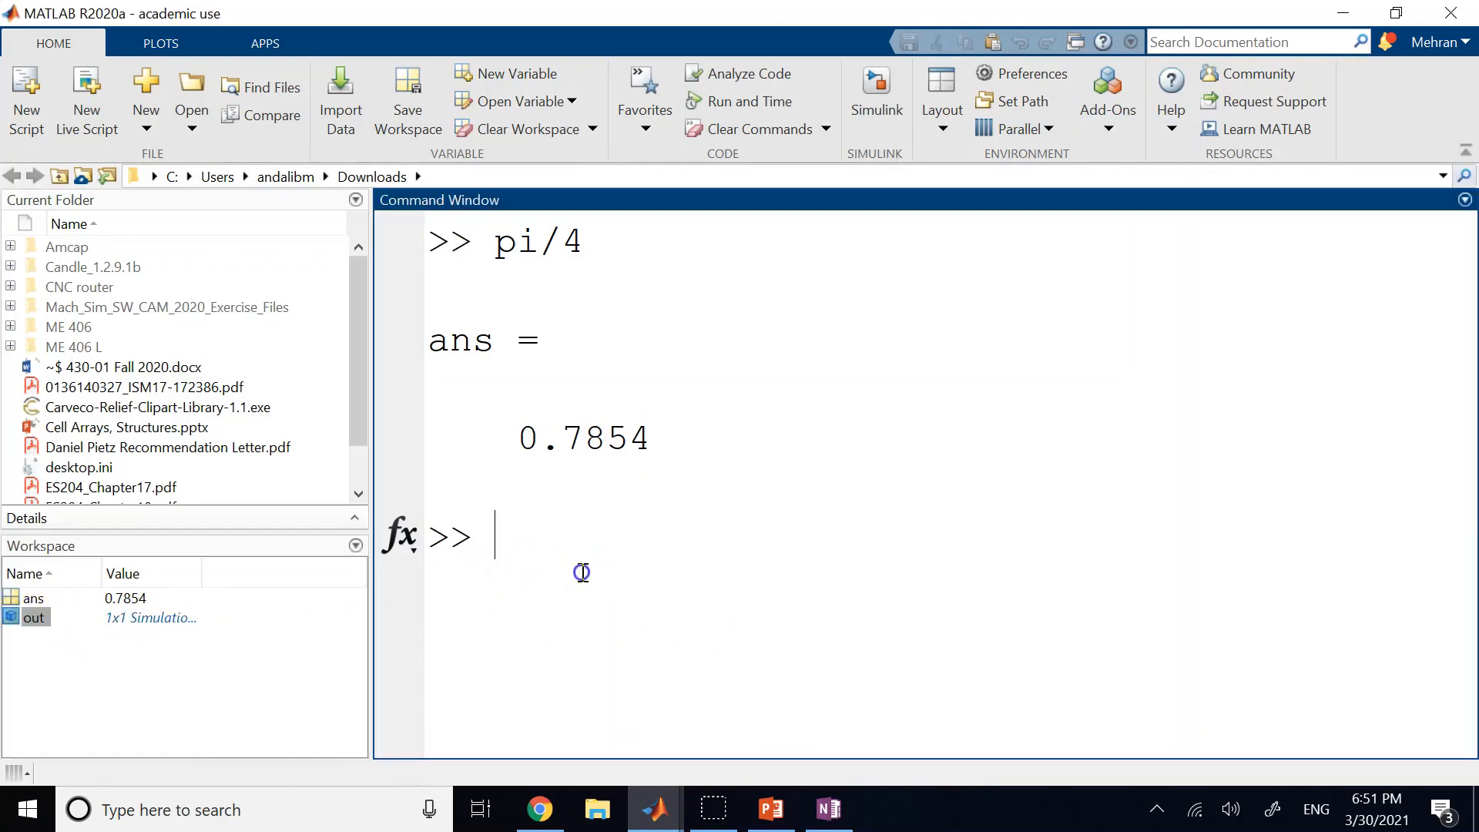
type("out")
key("Return")
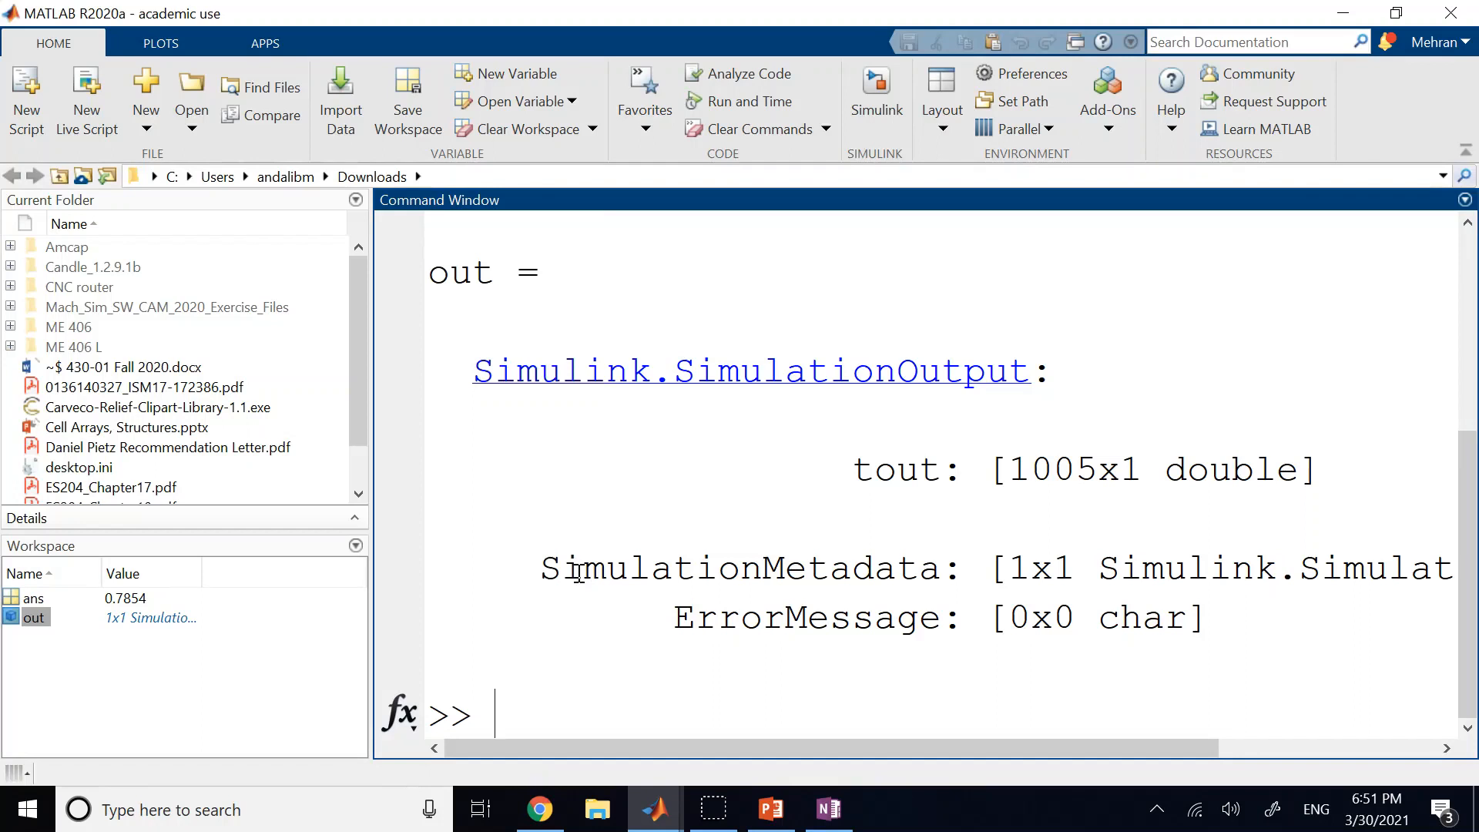
Step: Highlight the tout entry in the printed simulation output, view the Scope plot, and return to the MATLAB main window
left_click(1222, 647)
left_click_drag(848, 475, 966, 481)
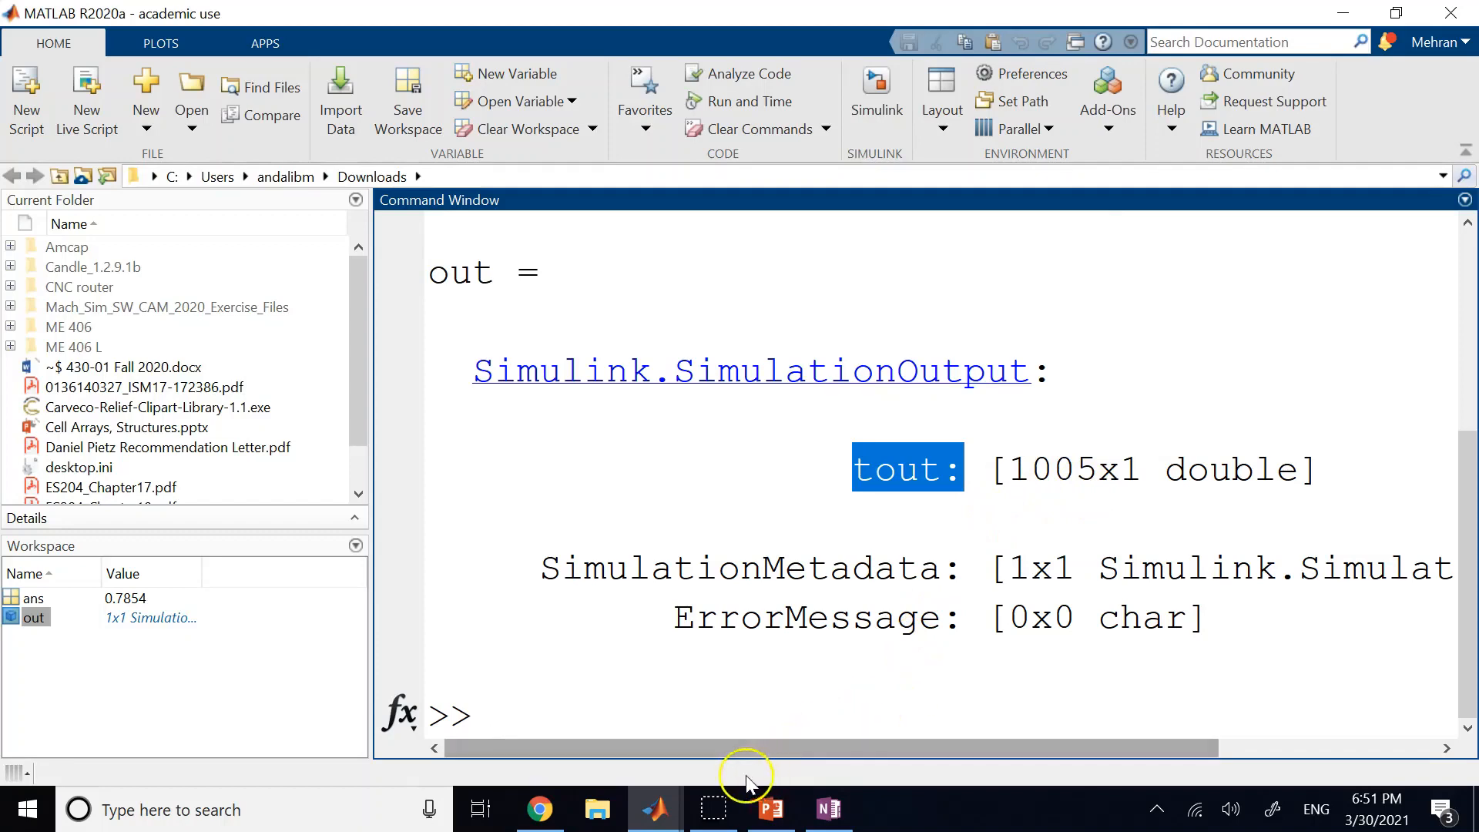
left_click(653, 818)
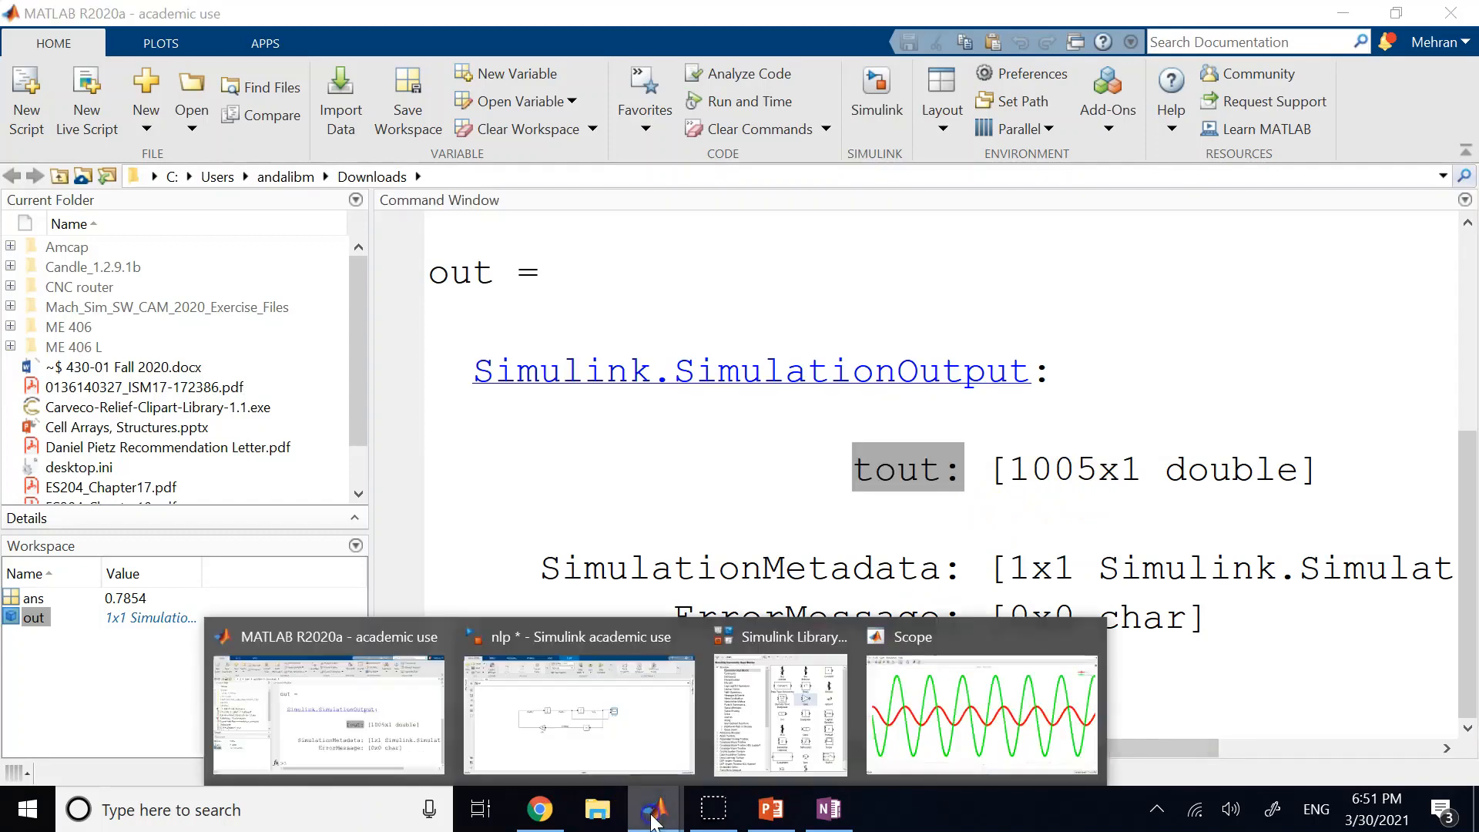
left_click(986, 741)
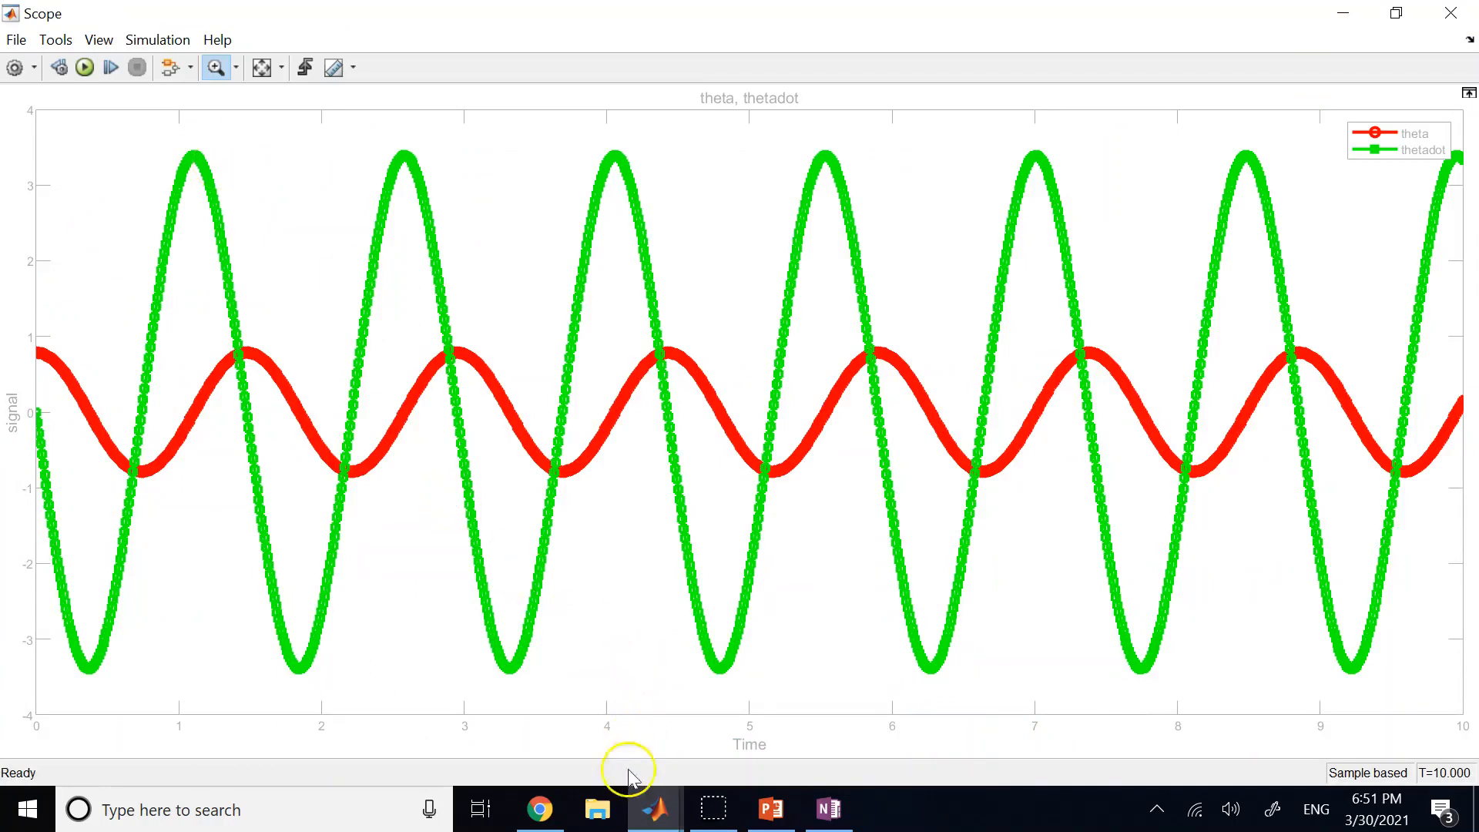
left_click(653, 808)
left_click(380, 743)
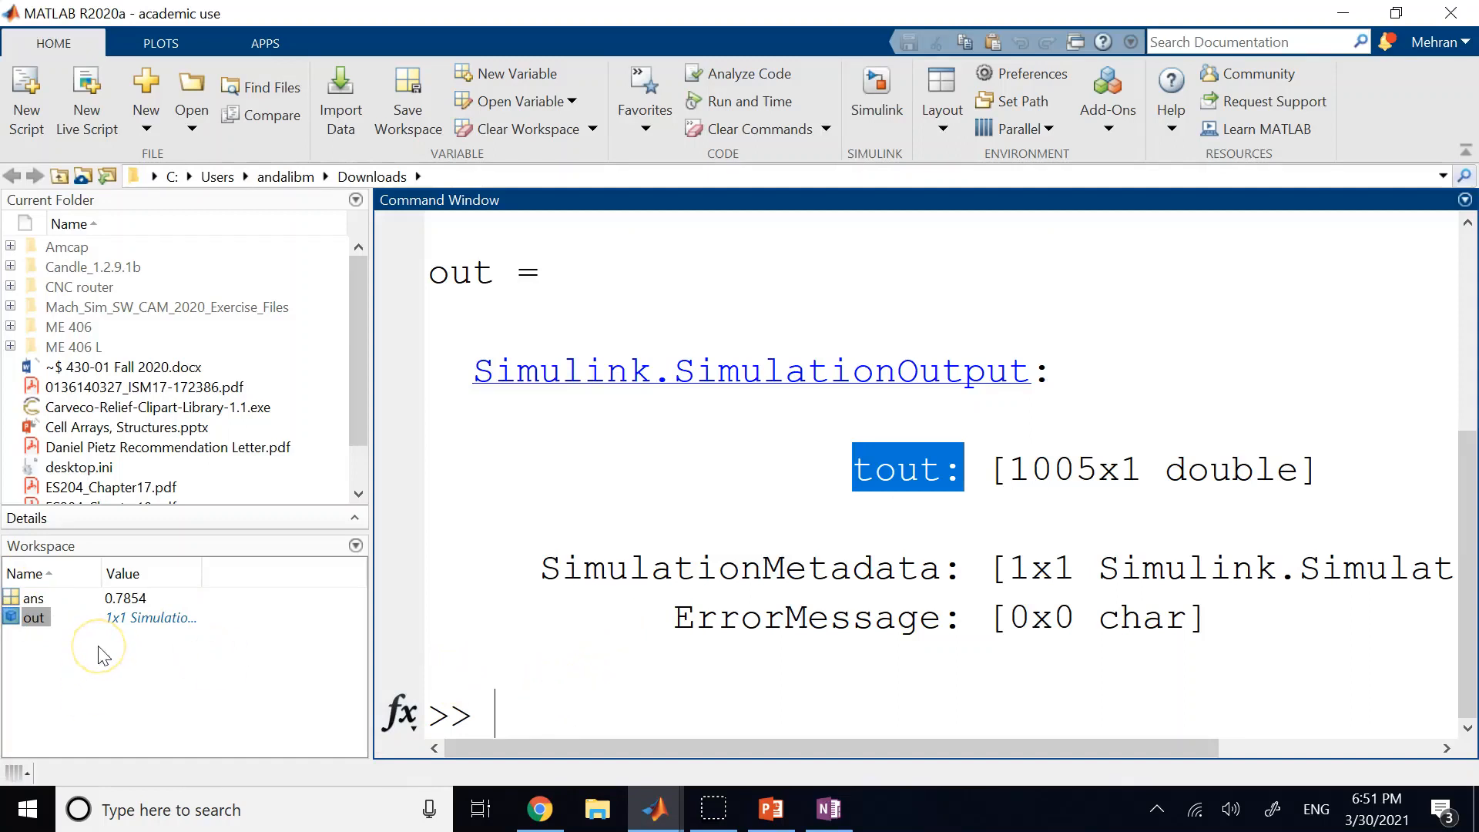
Step: Define the workspace variable L=0.5 in the Command Window
left_click(46, 656)
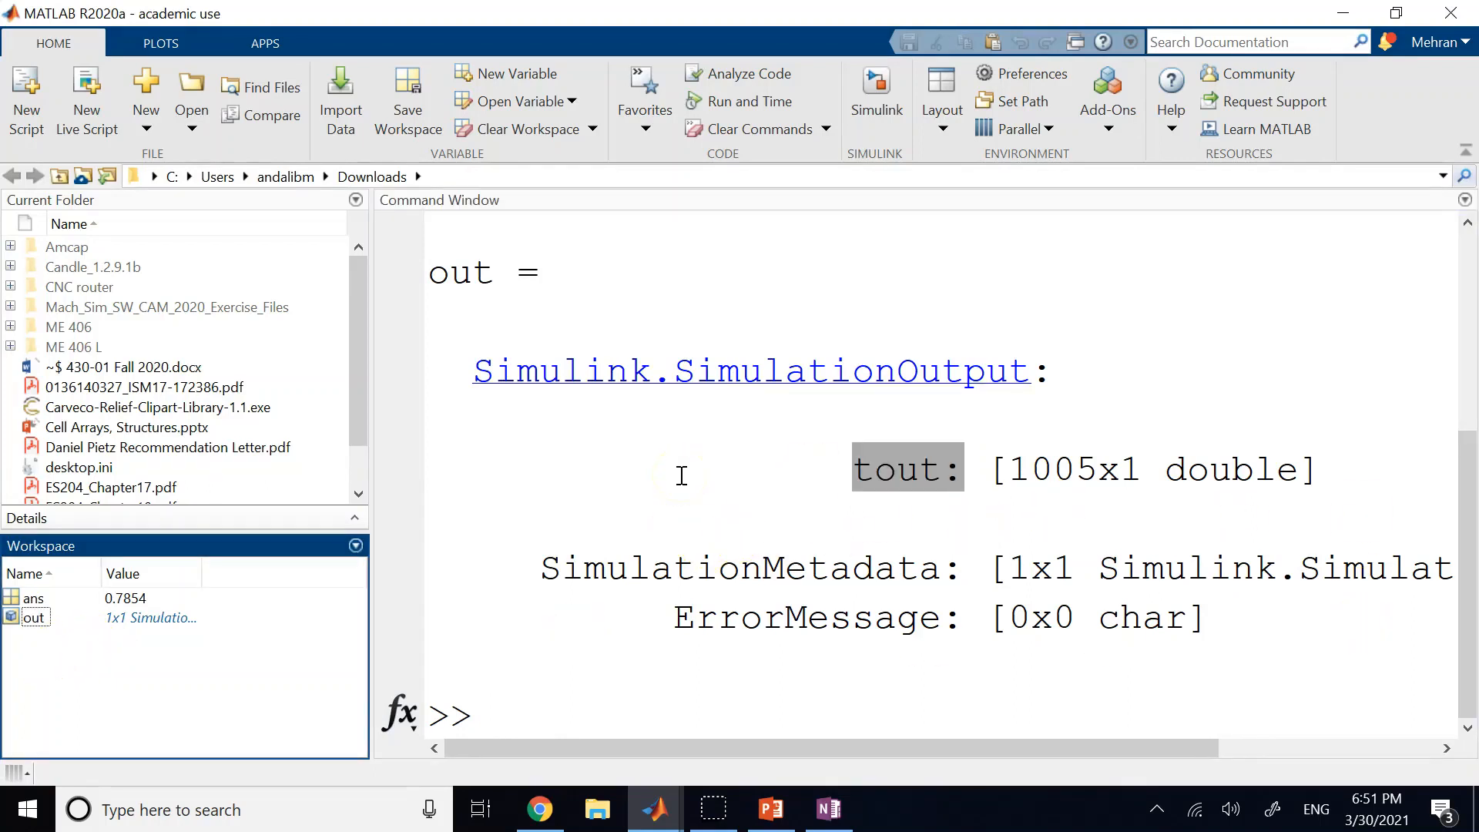
left_click(649, 704)
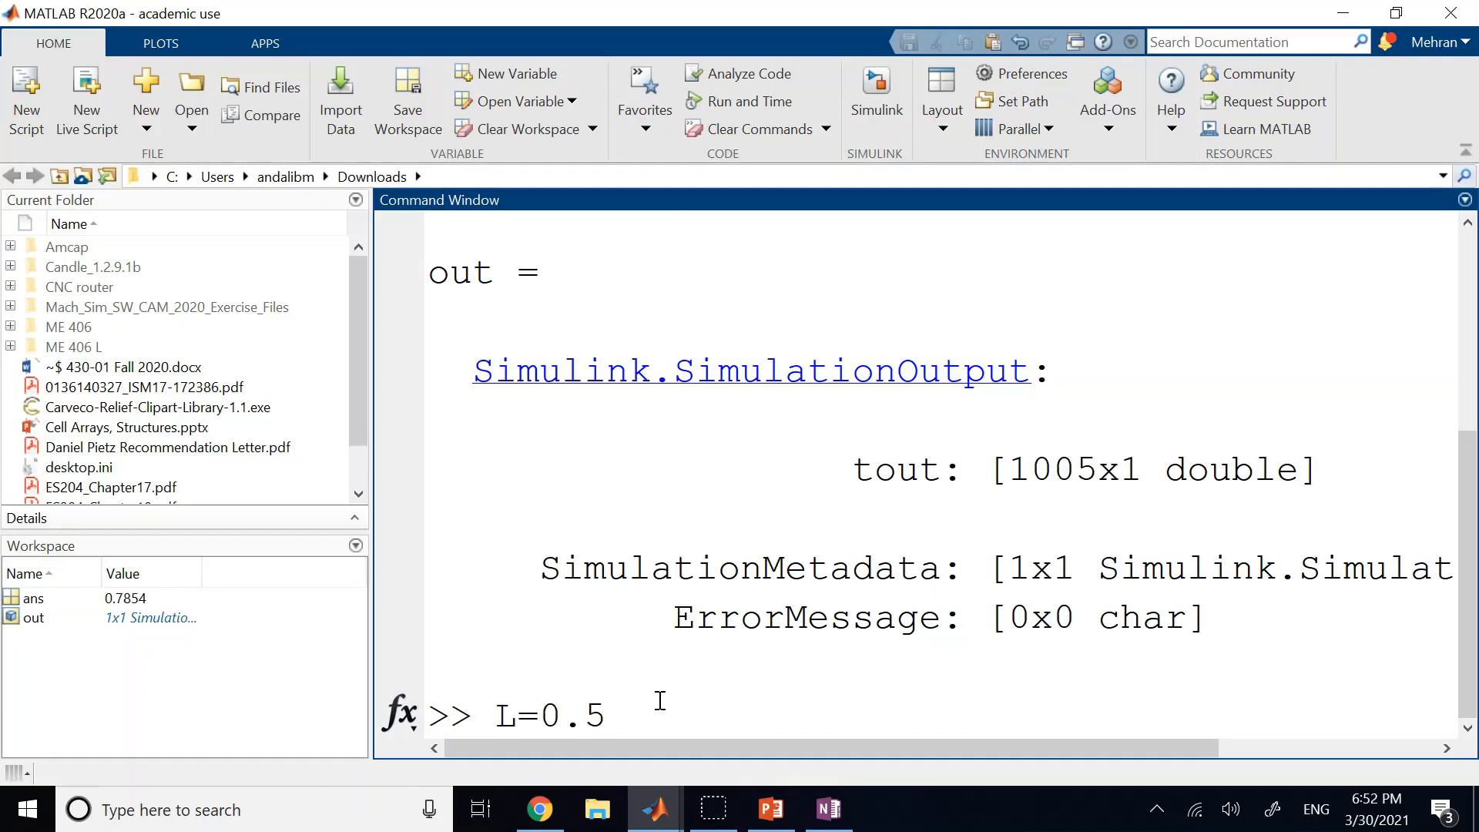
key("Return")
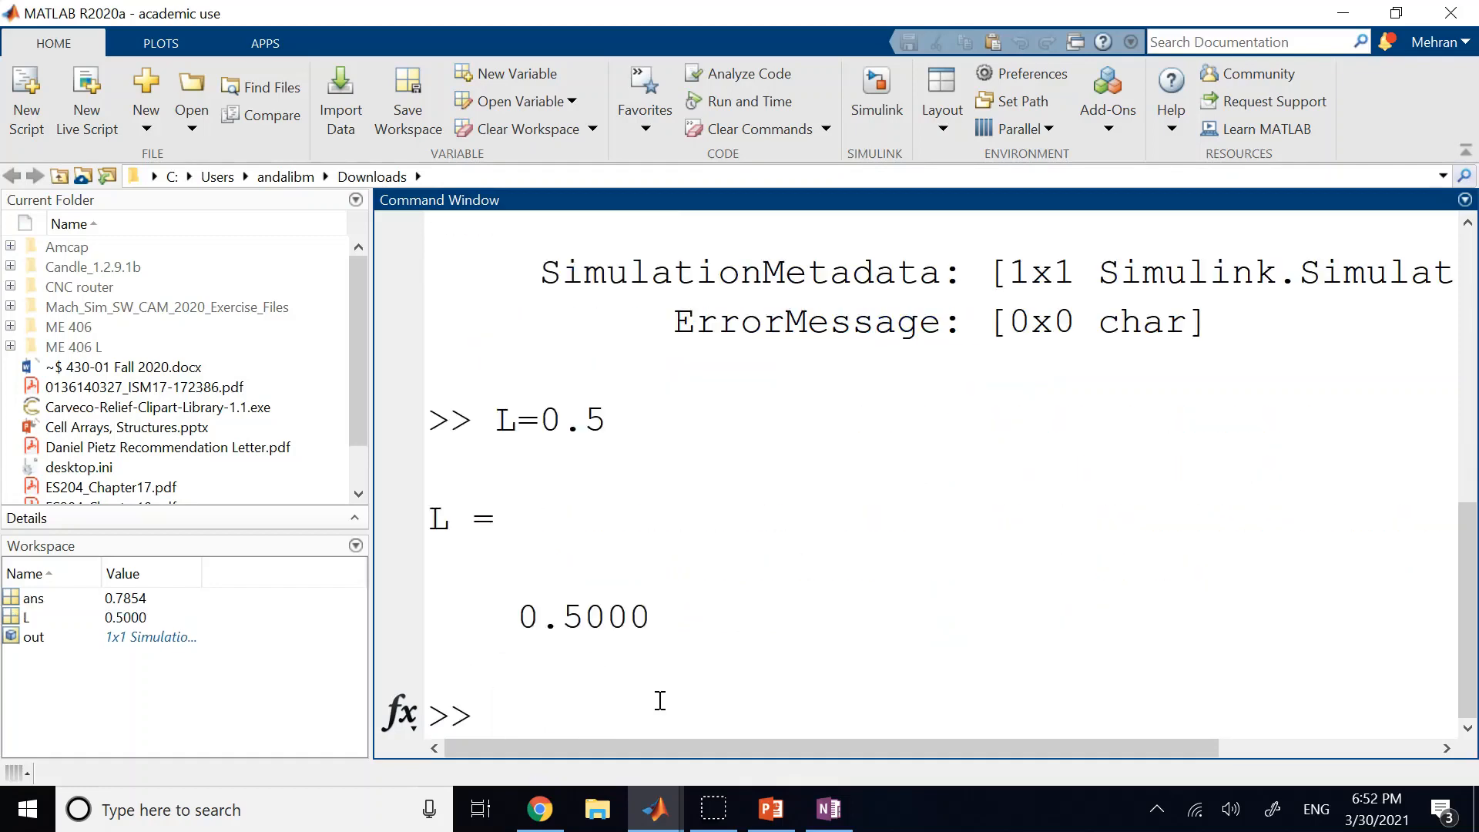
Step: In the nlp Simulink model, set the gain of the -g/L block to -9.81/L
mouse_move(655, 808)
left_click(549, 736)
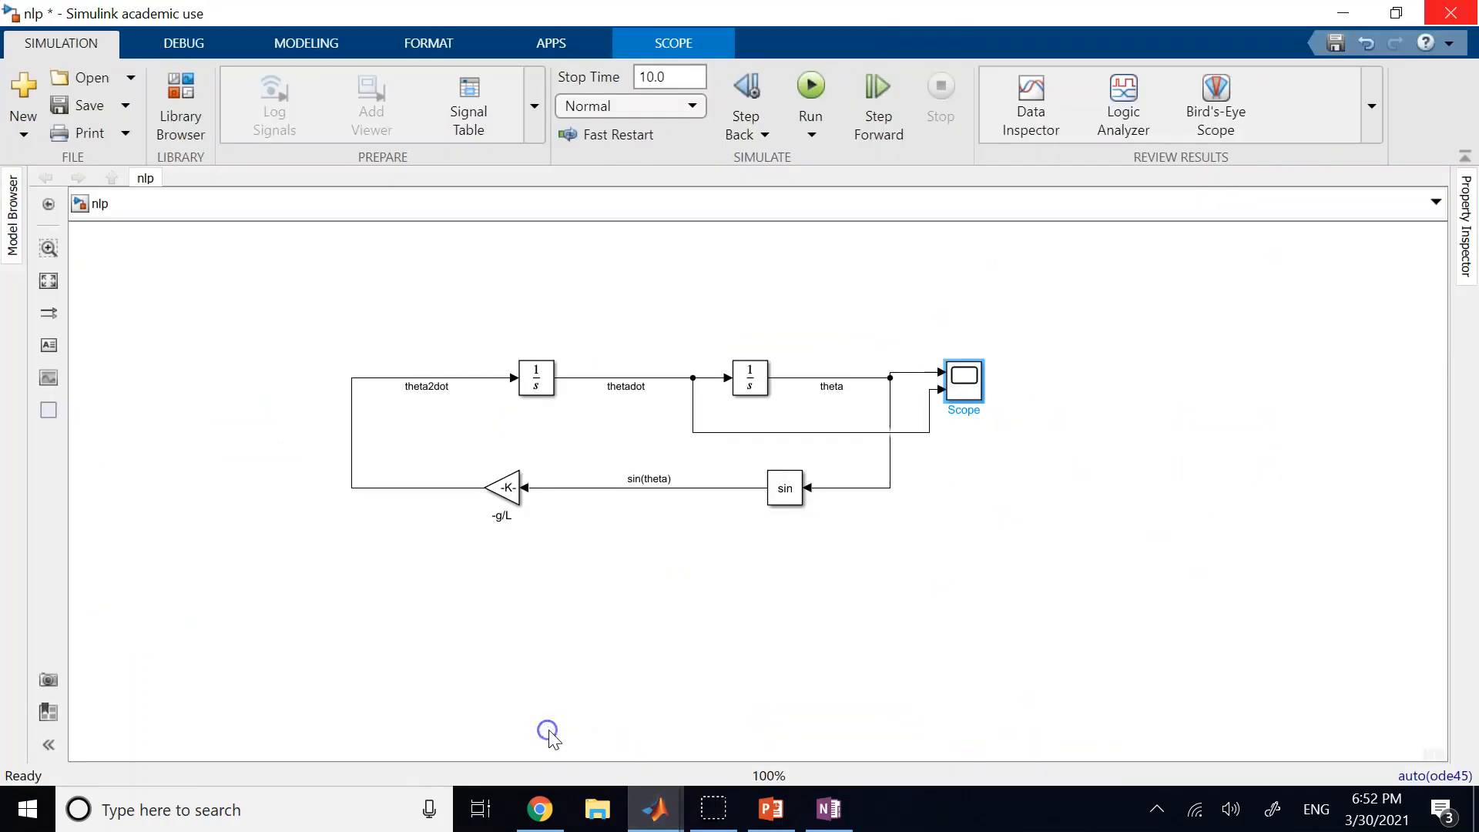
double_click(505, 487)
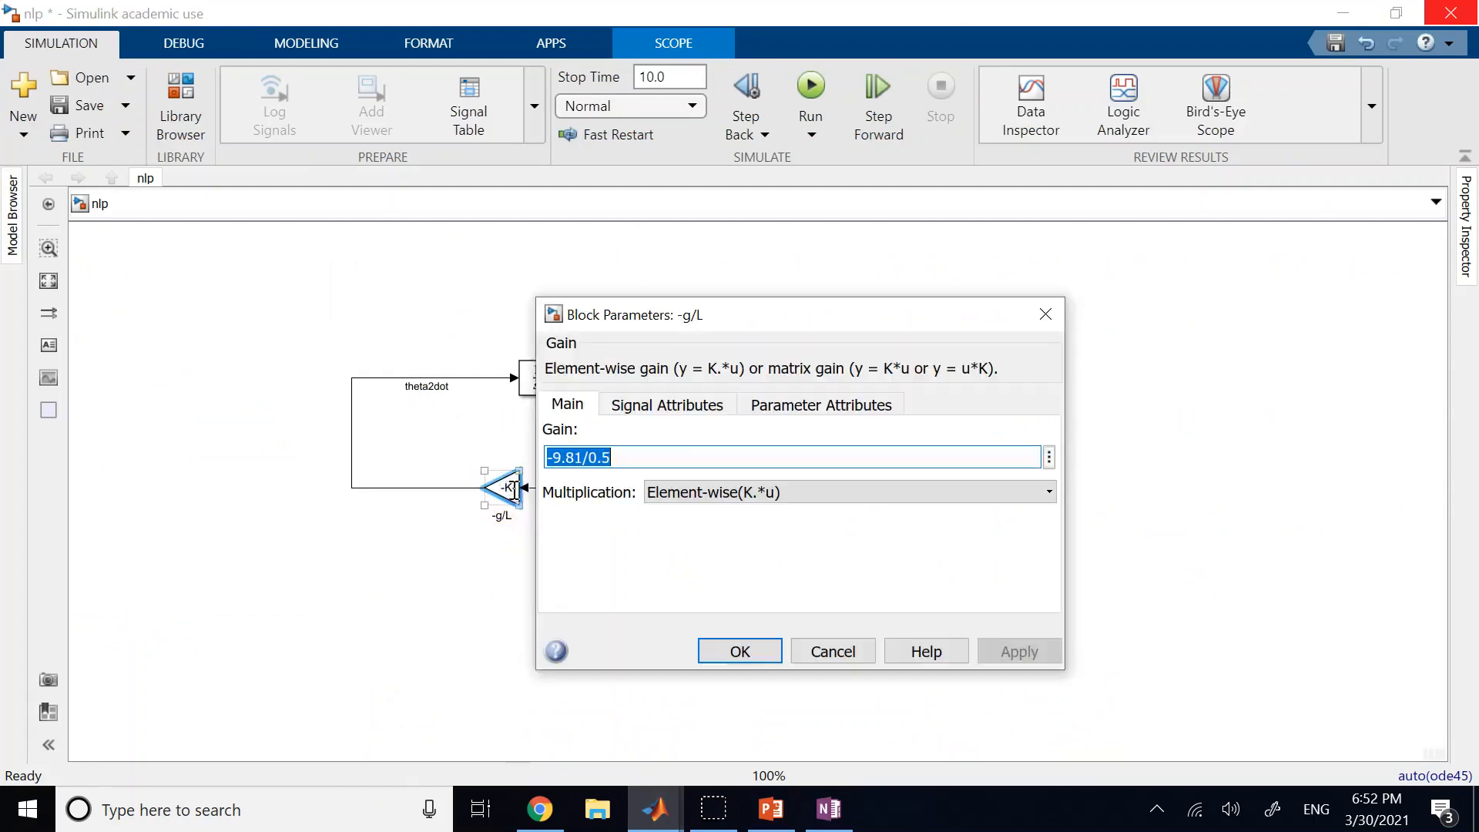
left_click(620, 456)
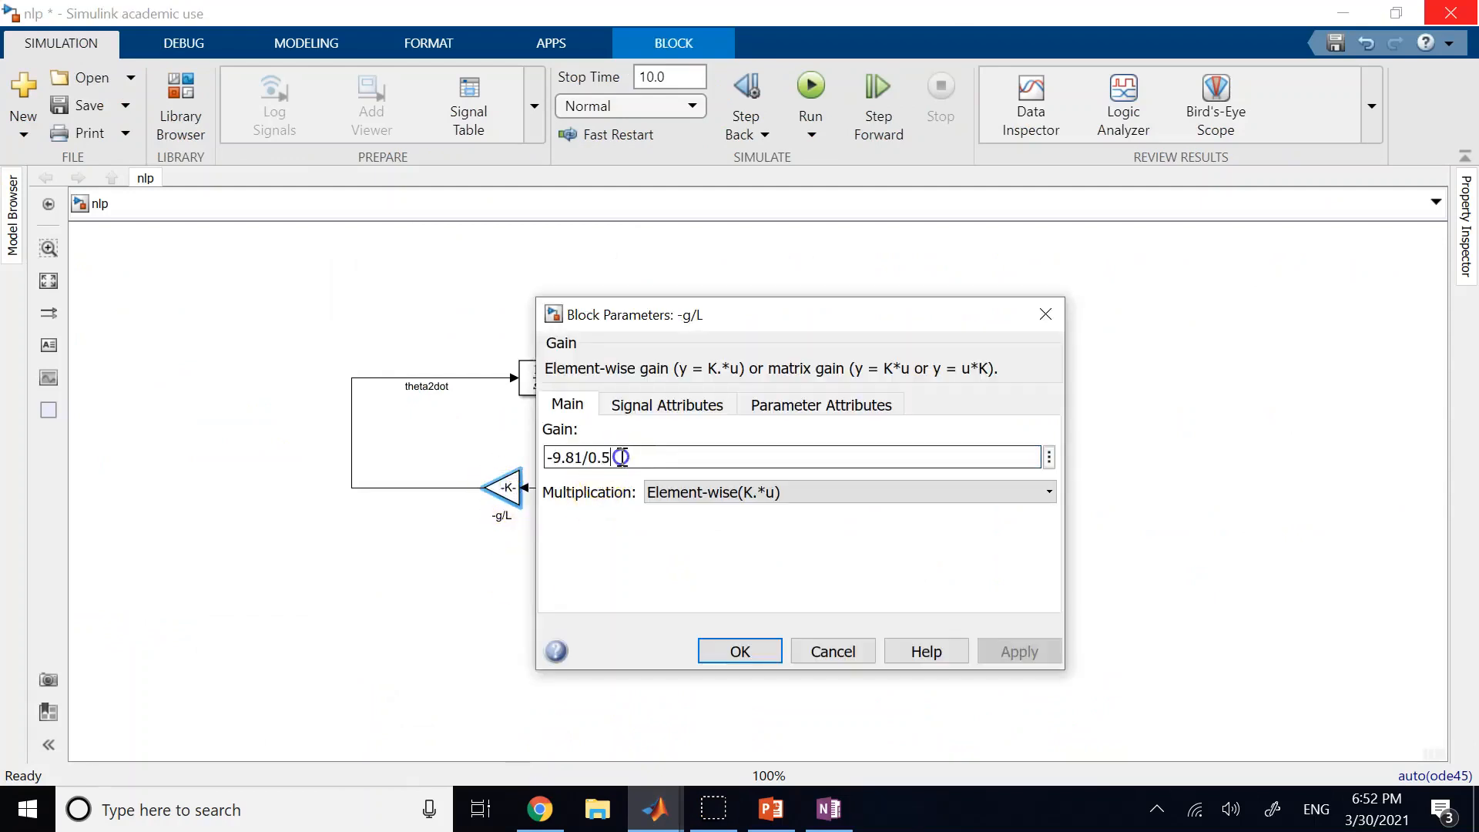
key("BackSpace")
key("BackSpace")
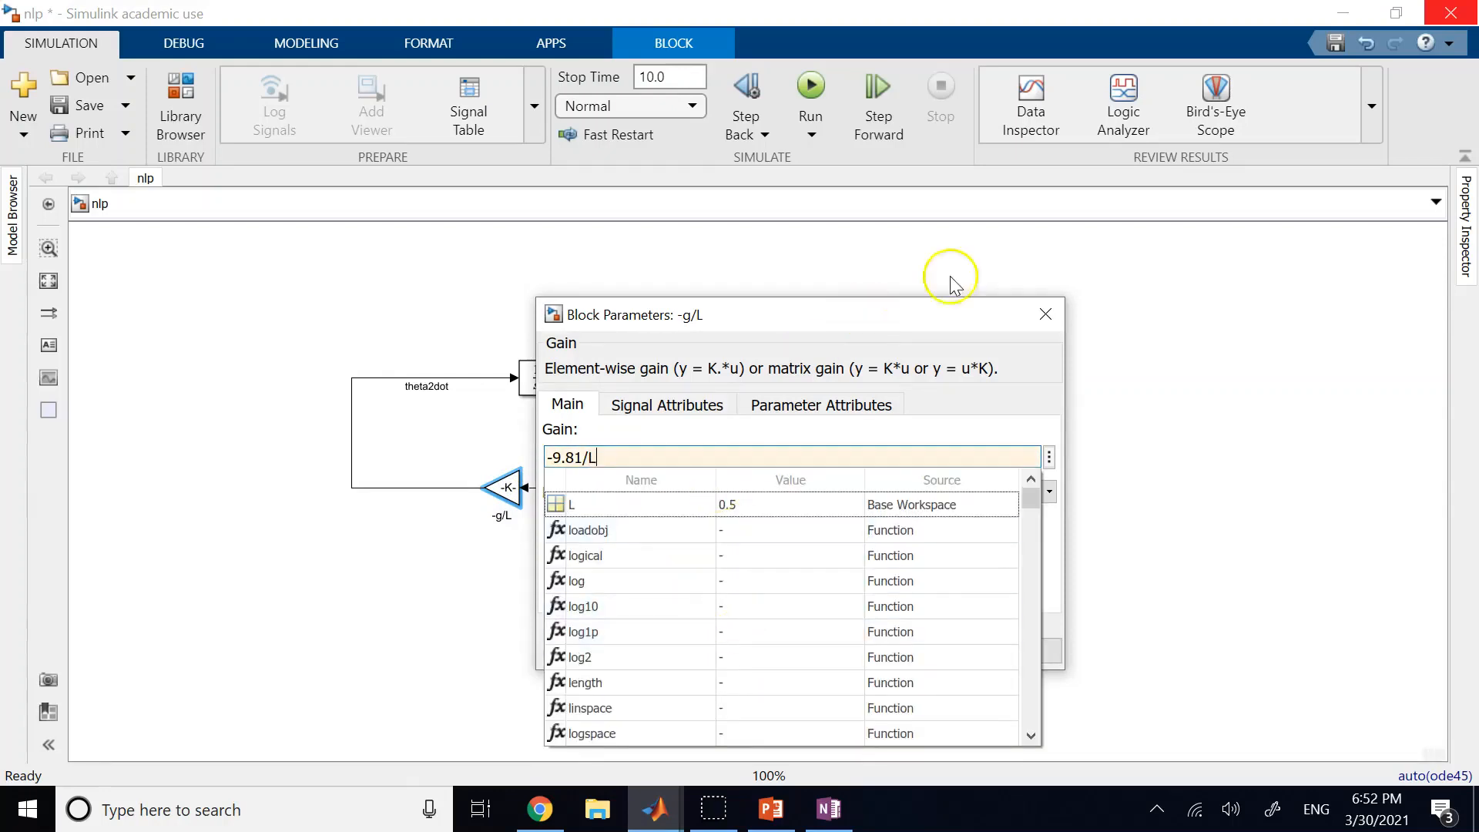
key("Return")
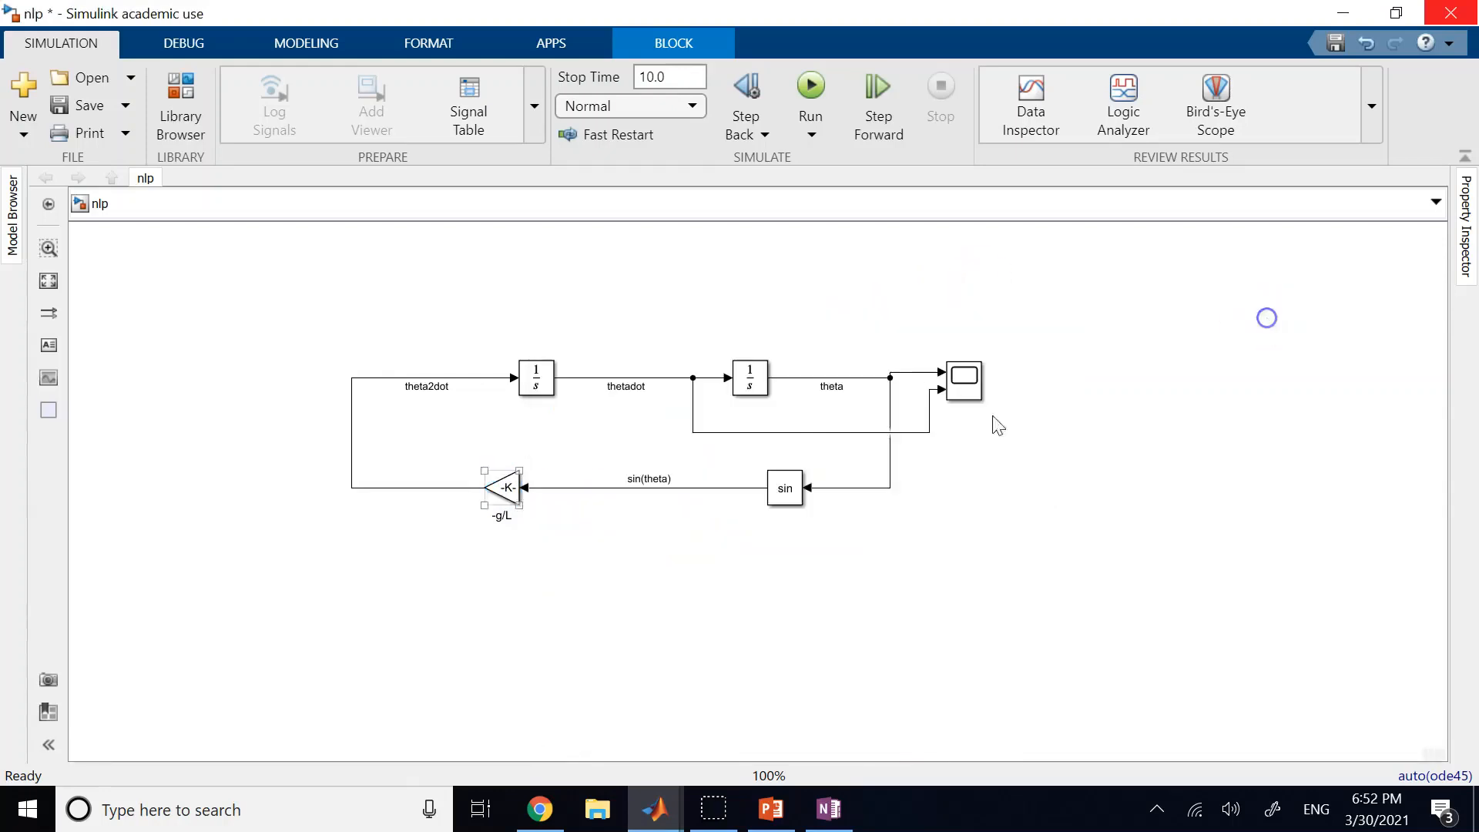
double_click(516, 490)
left_click(728, 647)
left_click(616, 621)
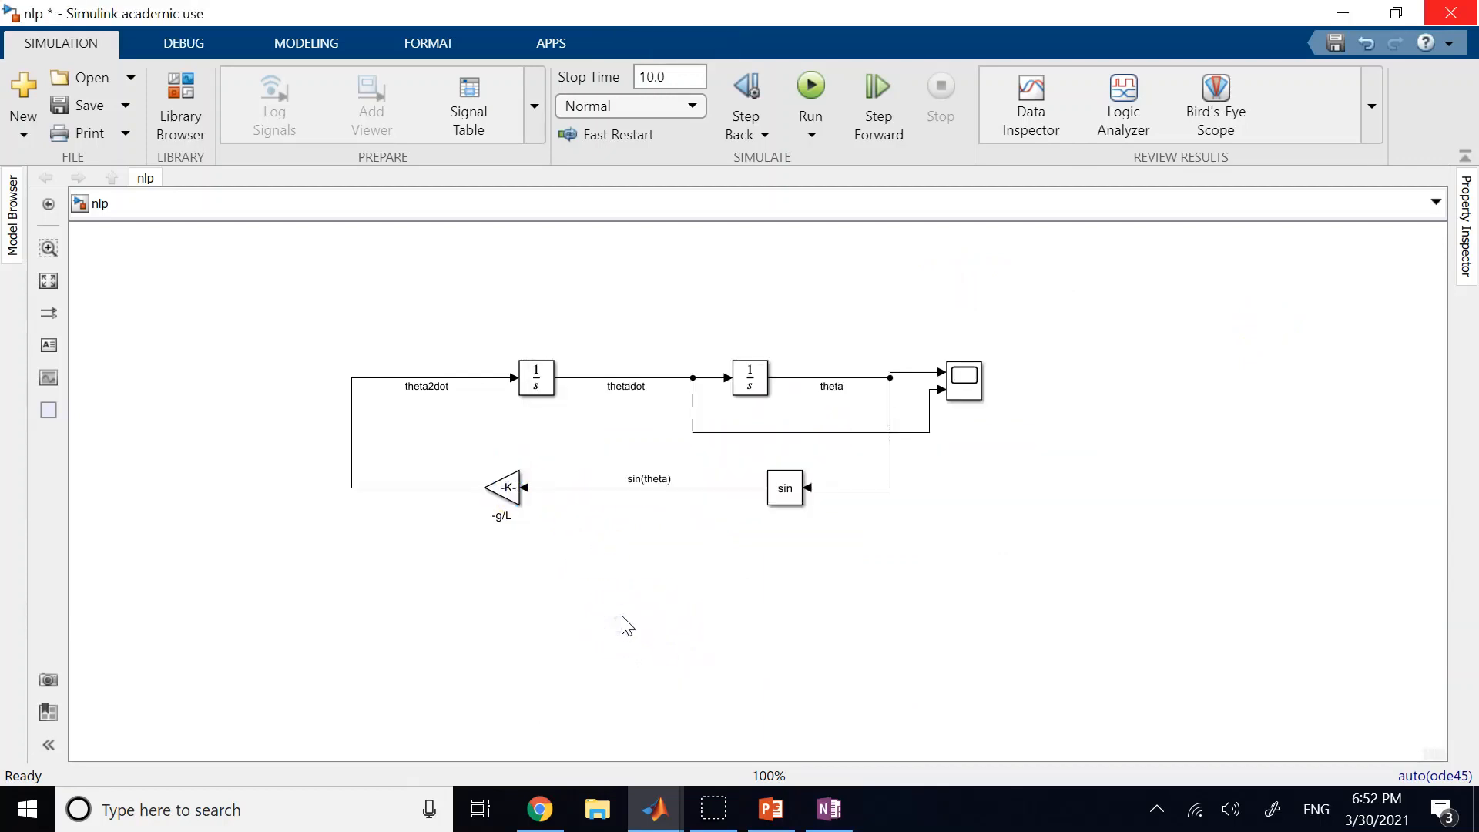
Step: Save the nlp model and leave the gain block's -g/L label as it is
left_click(510, 490)
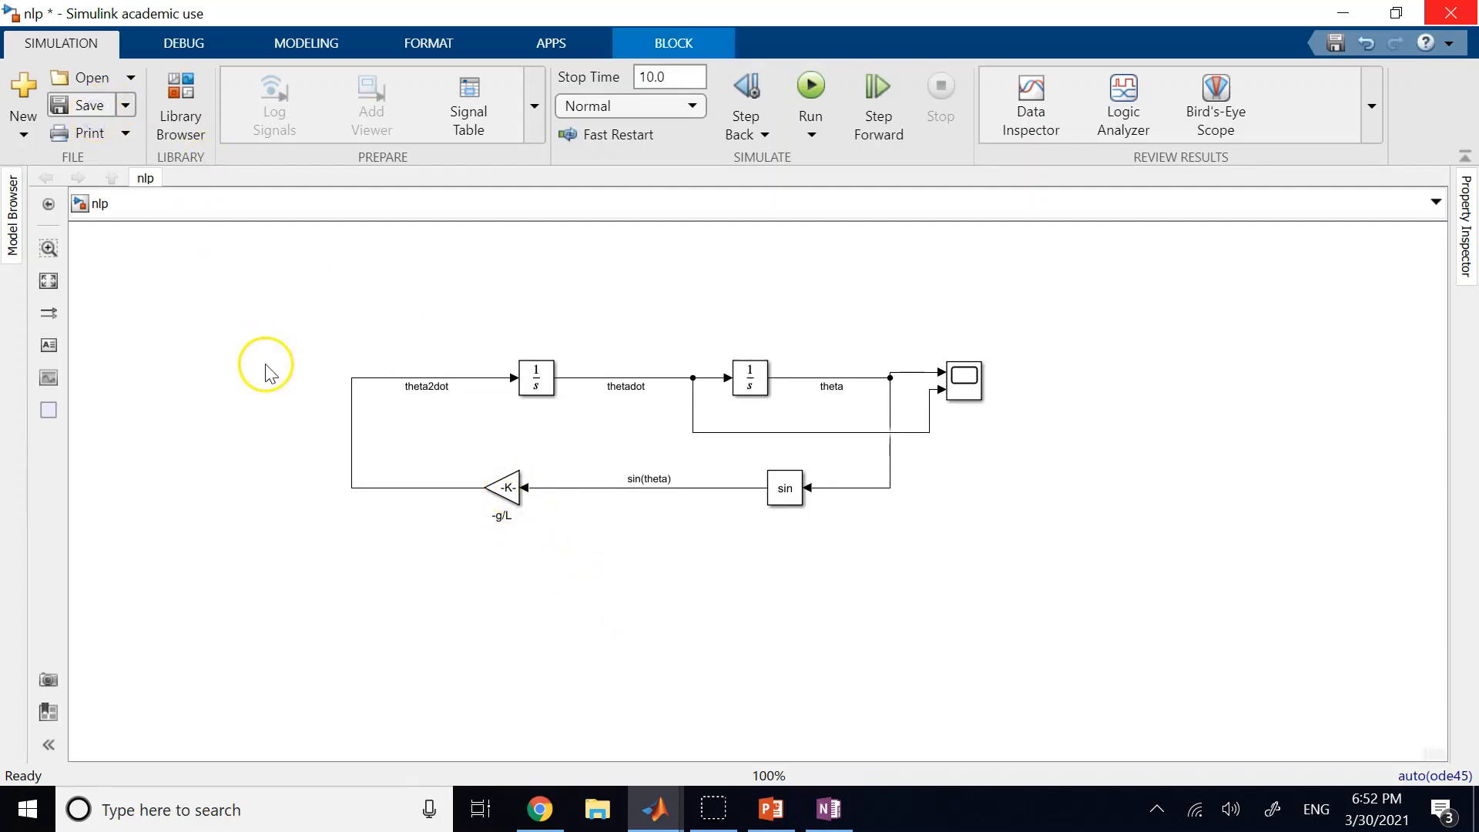
left_click(512, 499)
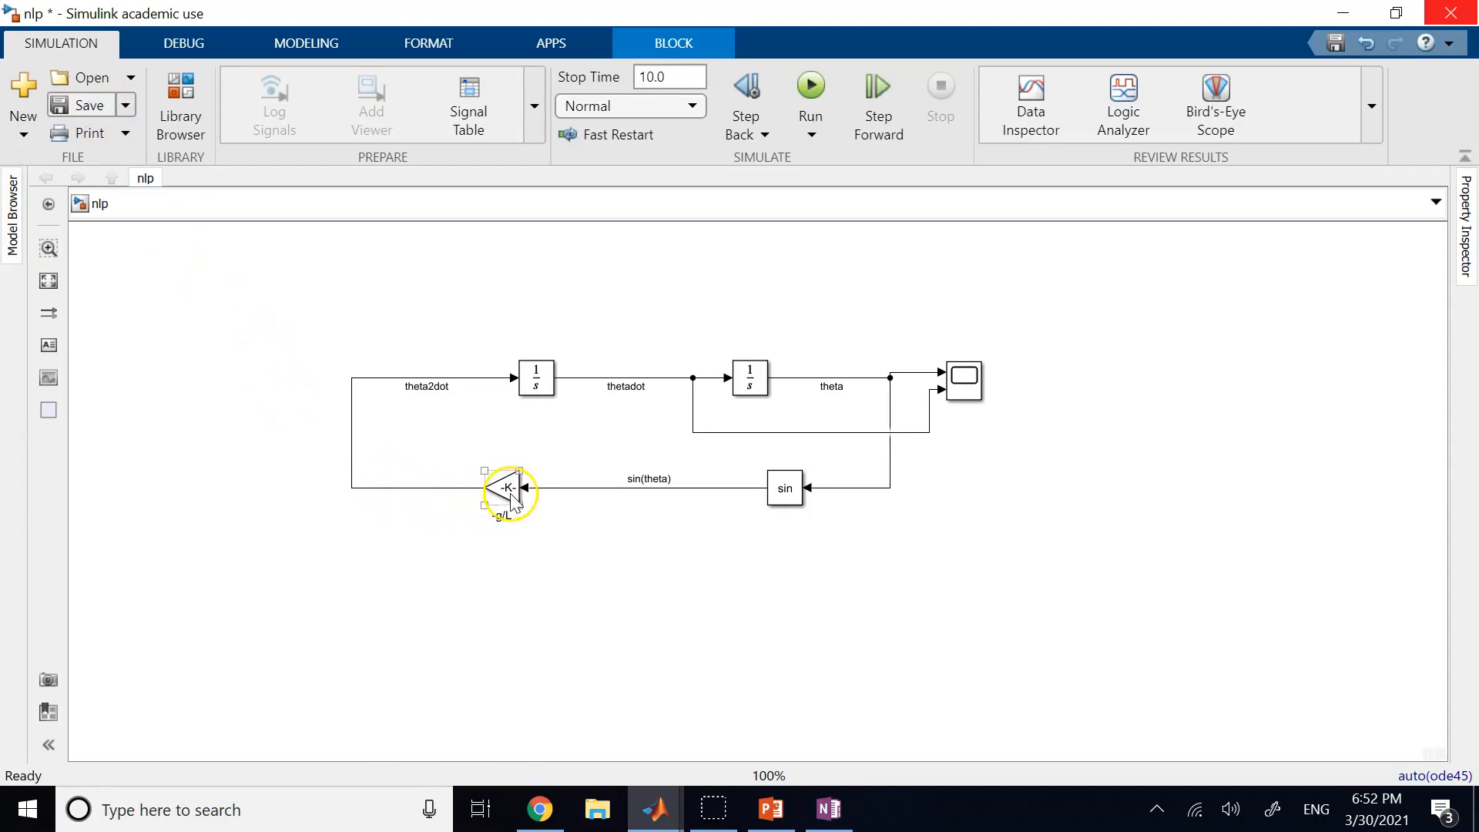
key("ctrl+s")
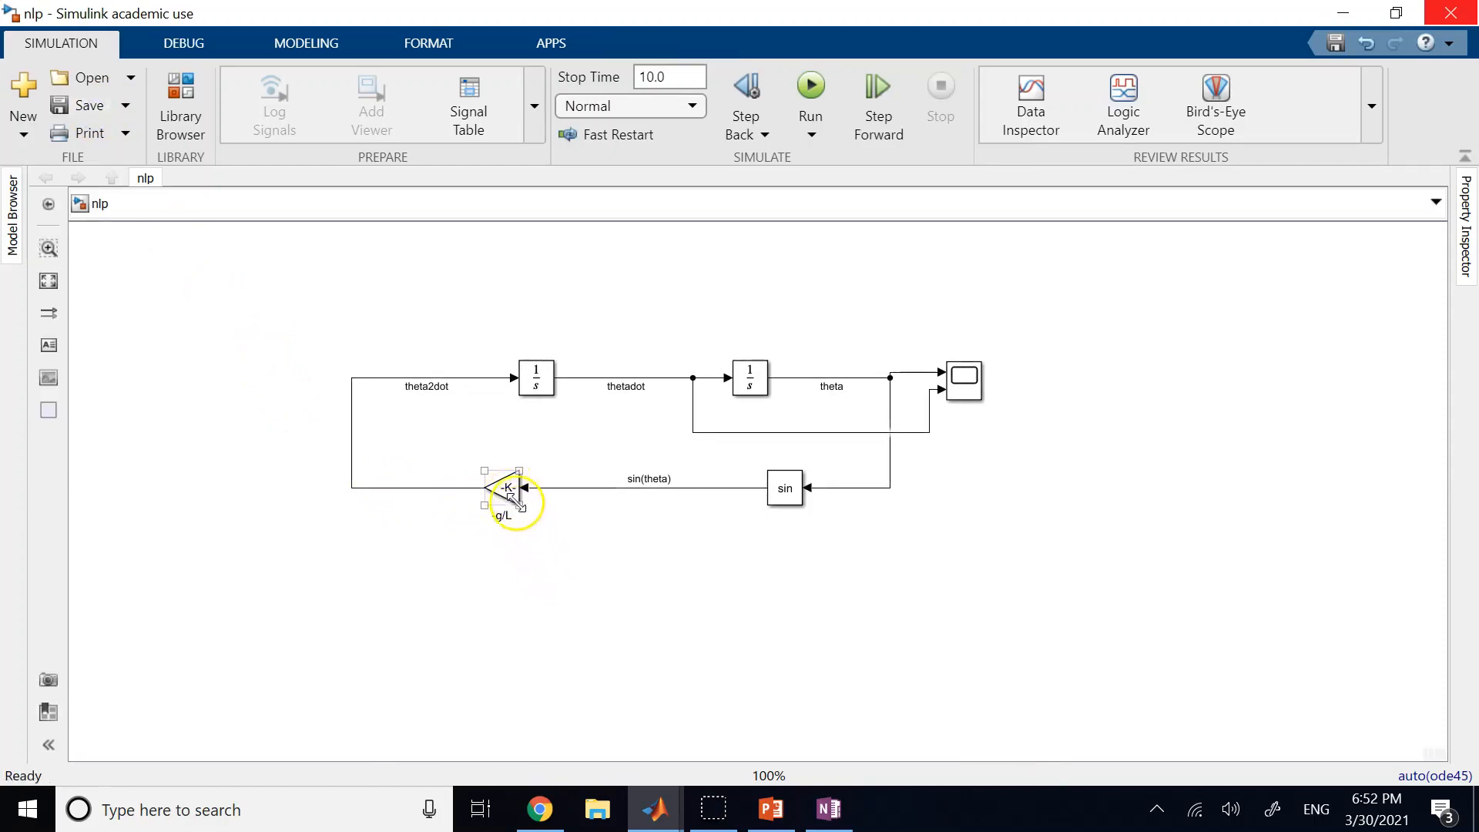
left_click(509, 522)
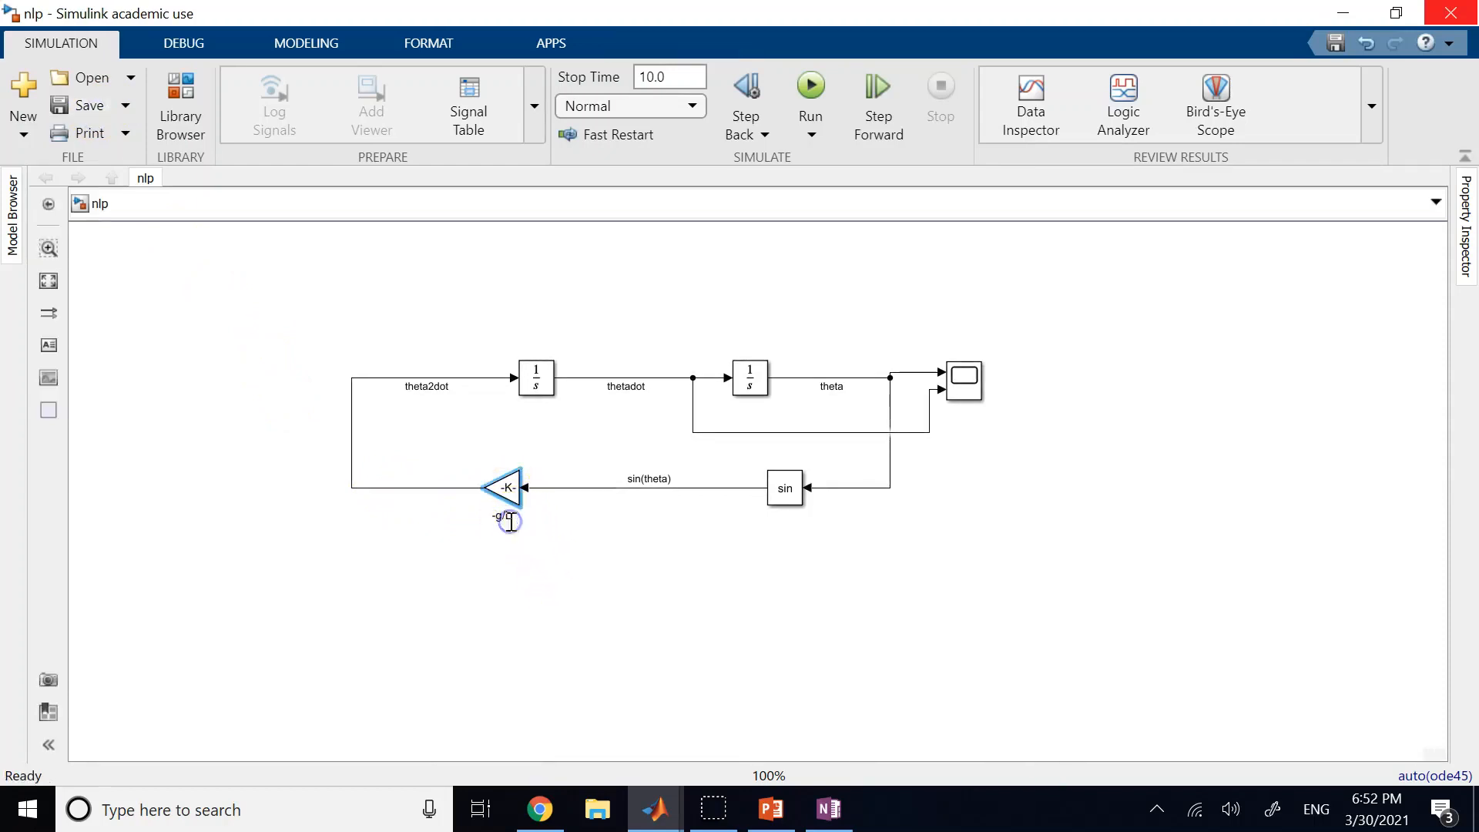
left_click(616, 579)
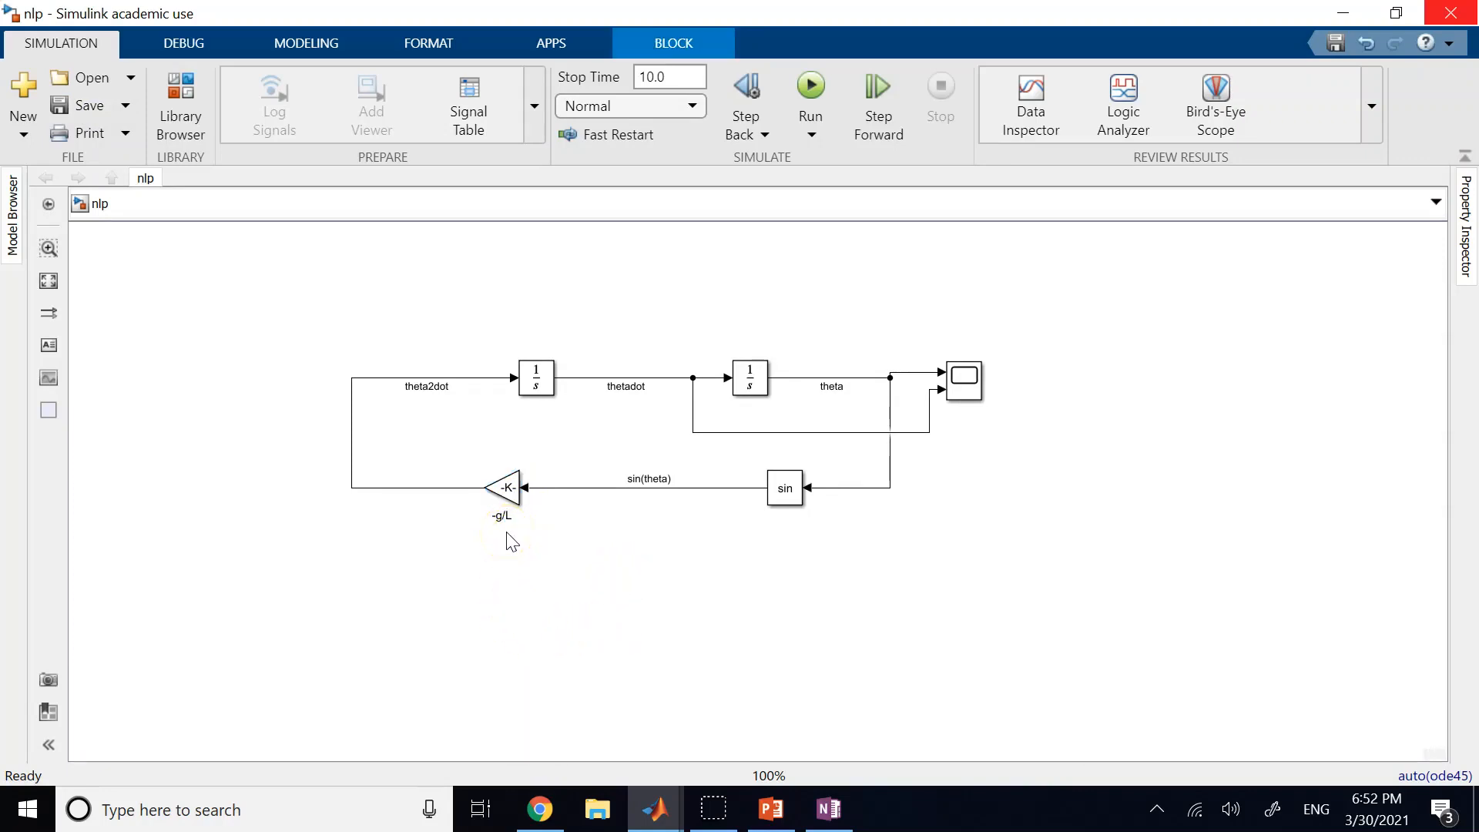
Step: Review the value of L in the MATLAB workspace and return to the nlp Simulink model
mouse_move(655, 809)
left_click(331, 724)
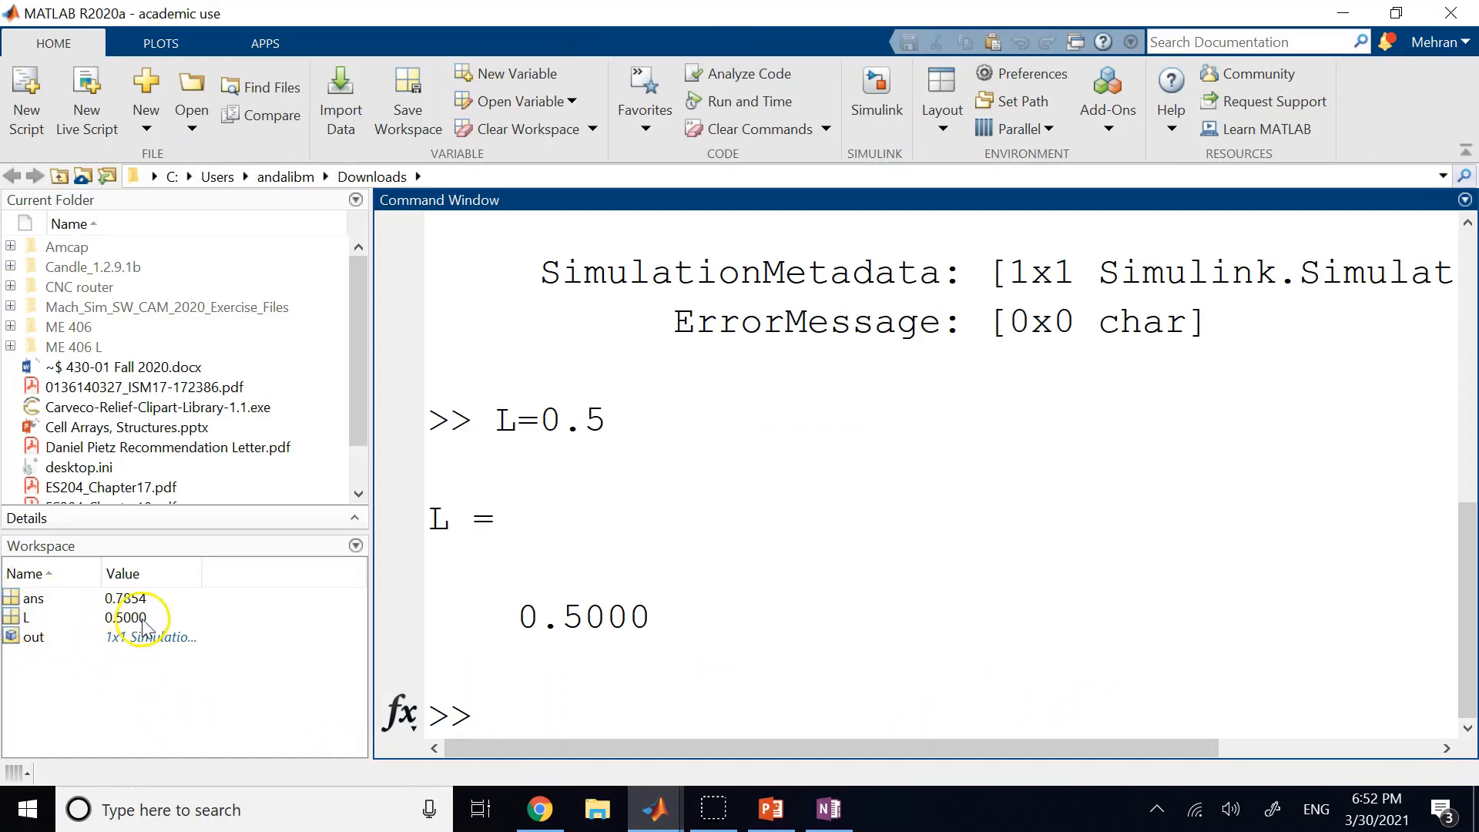
mouse_move(654, 809)
left_click(613, 731)
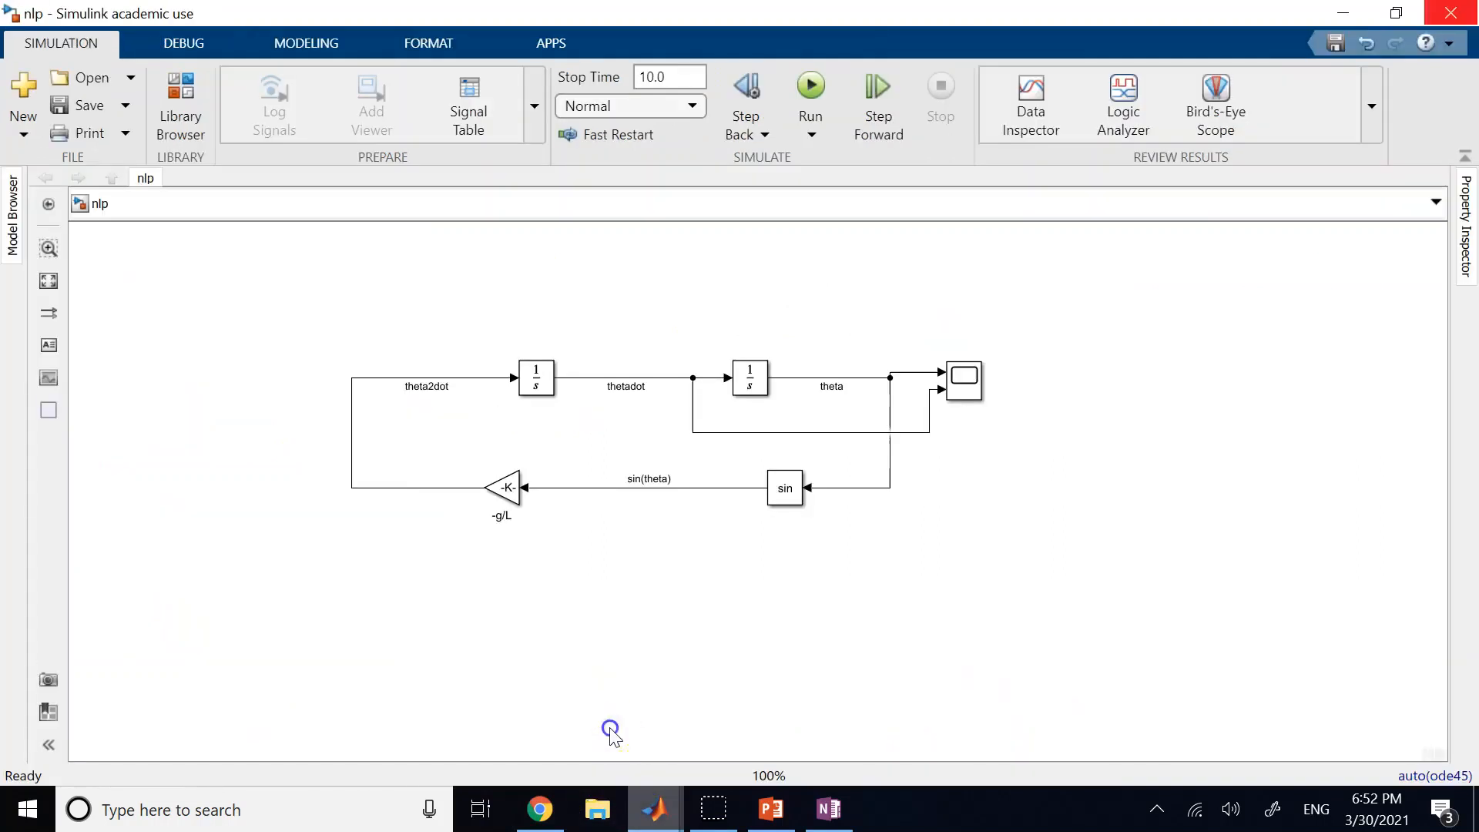
Step: Run the nlp simulation, view the theta and thetadot curves in the Scope, and close the Scope window
left_click(512, 498)
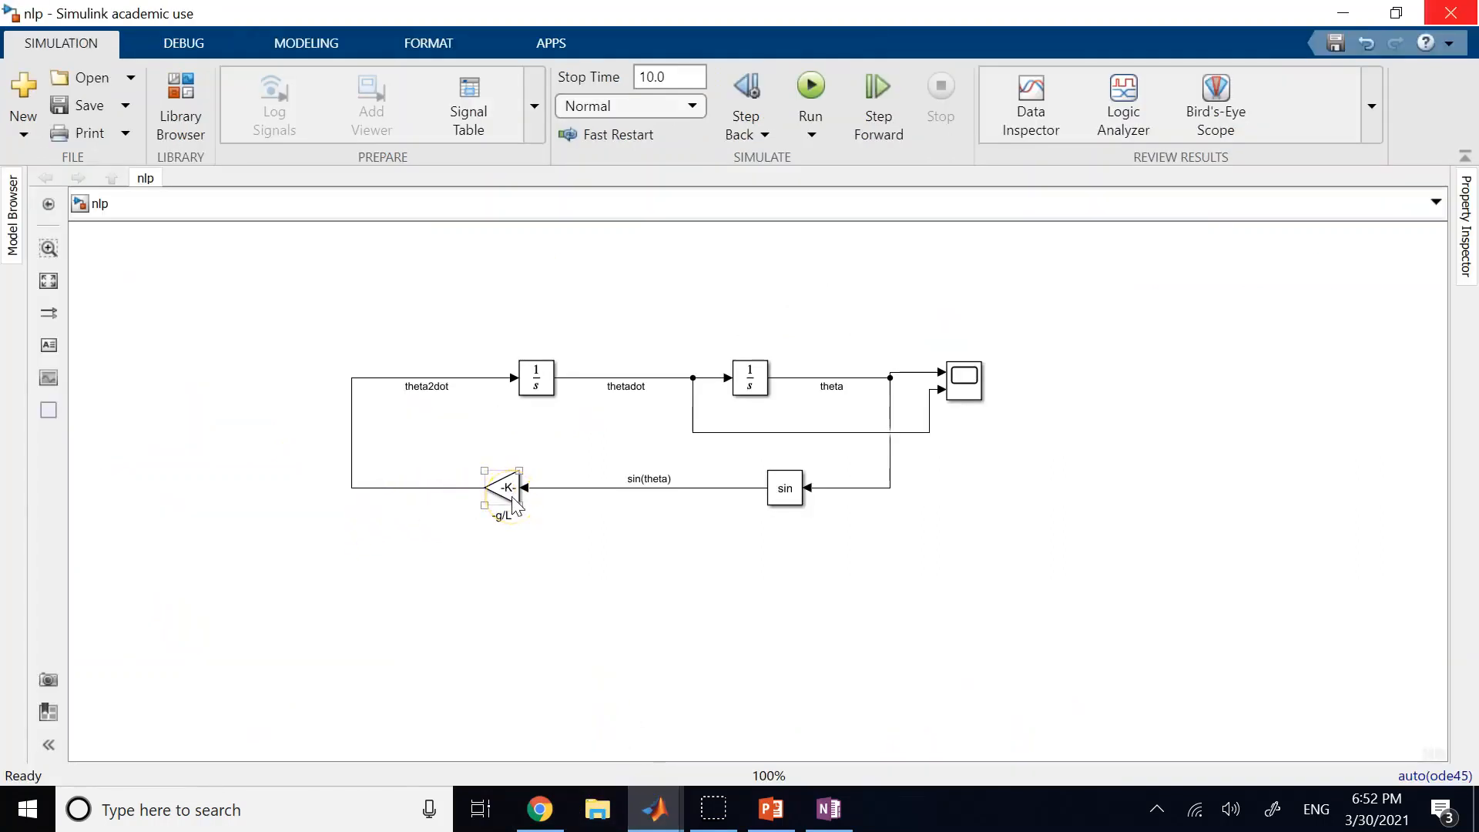
left_click(816, 86)
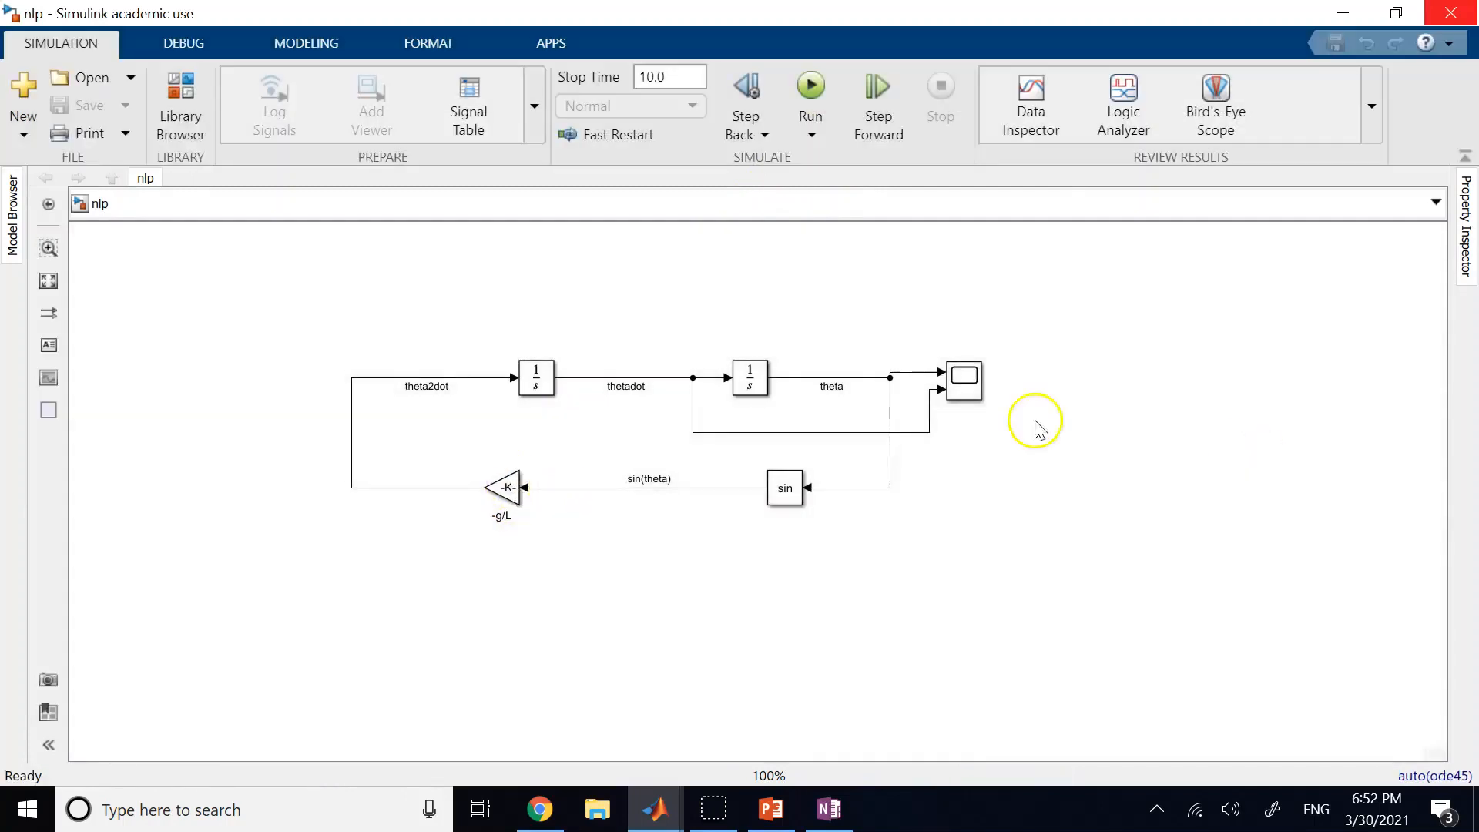
double_click(957, 385)
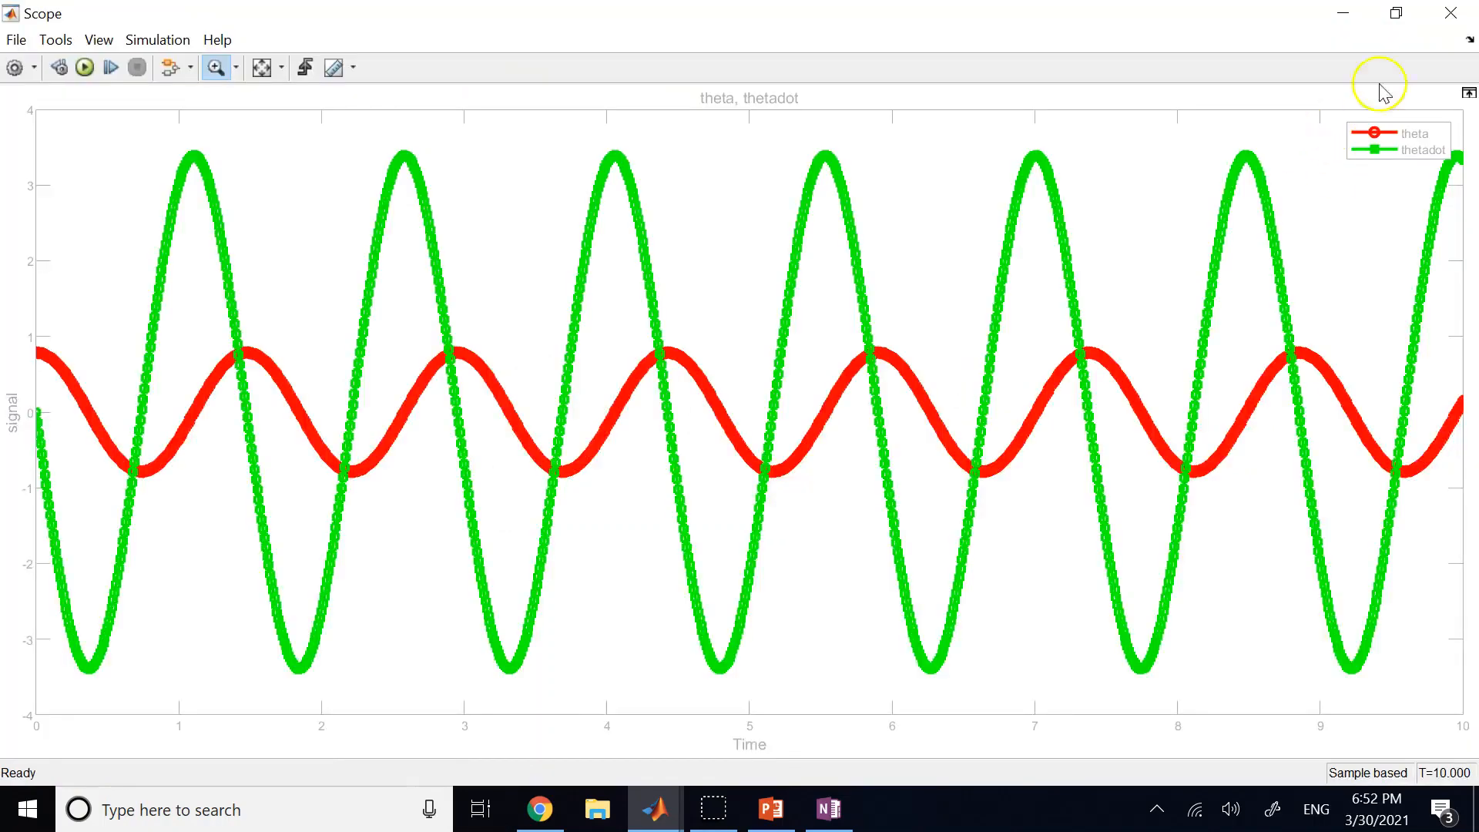
left_click(1450, 13)
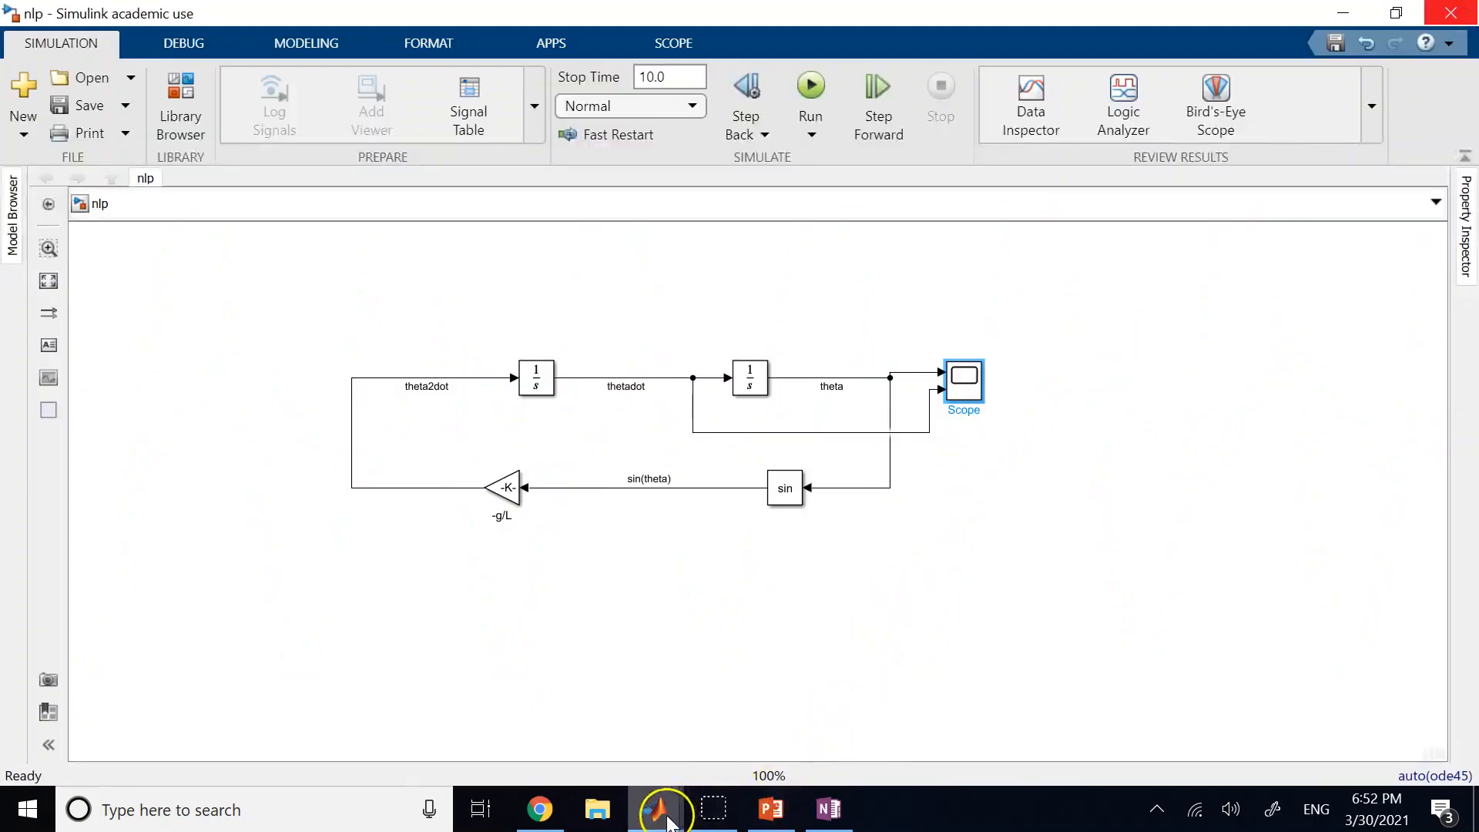
Step: Check which variables the MATLAB workspace holds after the simulation run and go back to the Simulink model
mouse_move(655, 809)
left_click(427, 713)
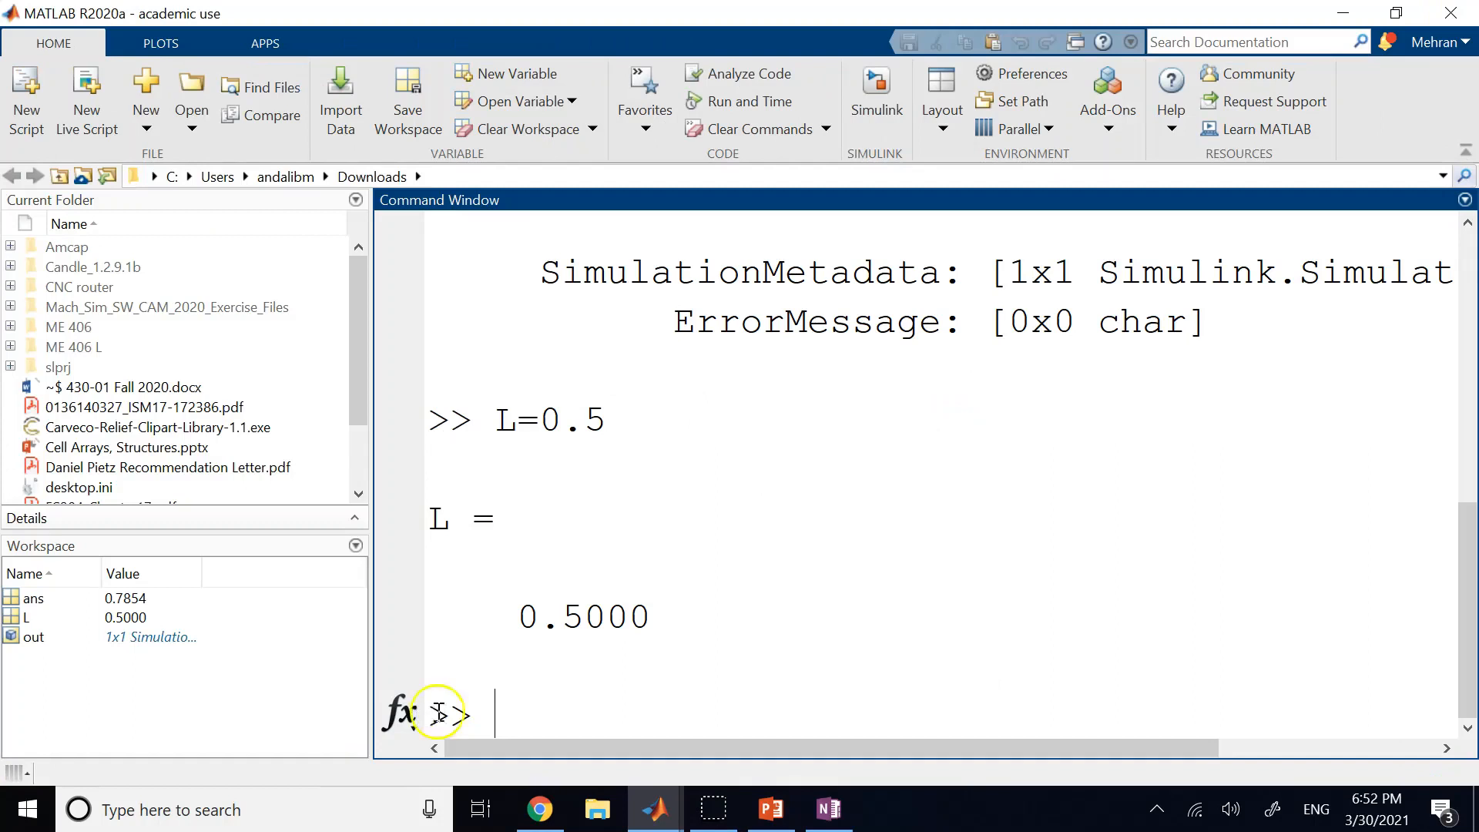
mouse_move(653, 805)
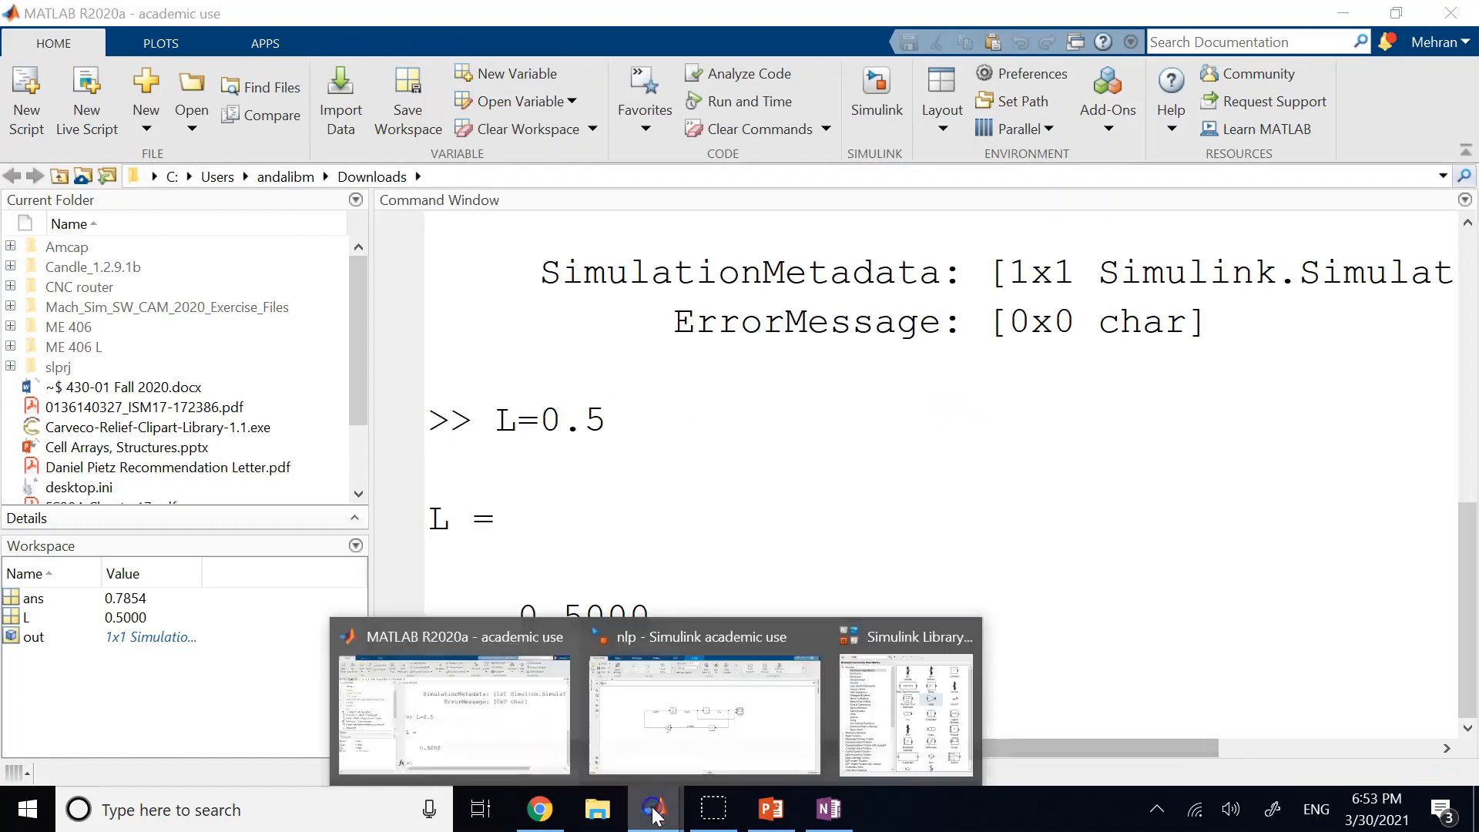
left_click(741, 739)
Step: Reopen the Scope window from the block receiving the theta and thetadot signals
left_click(964, 385)
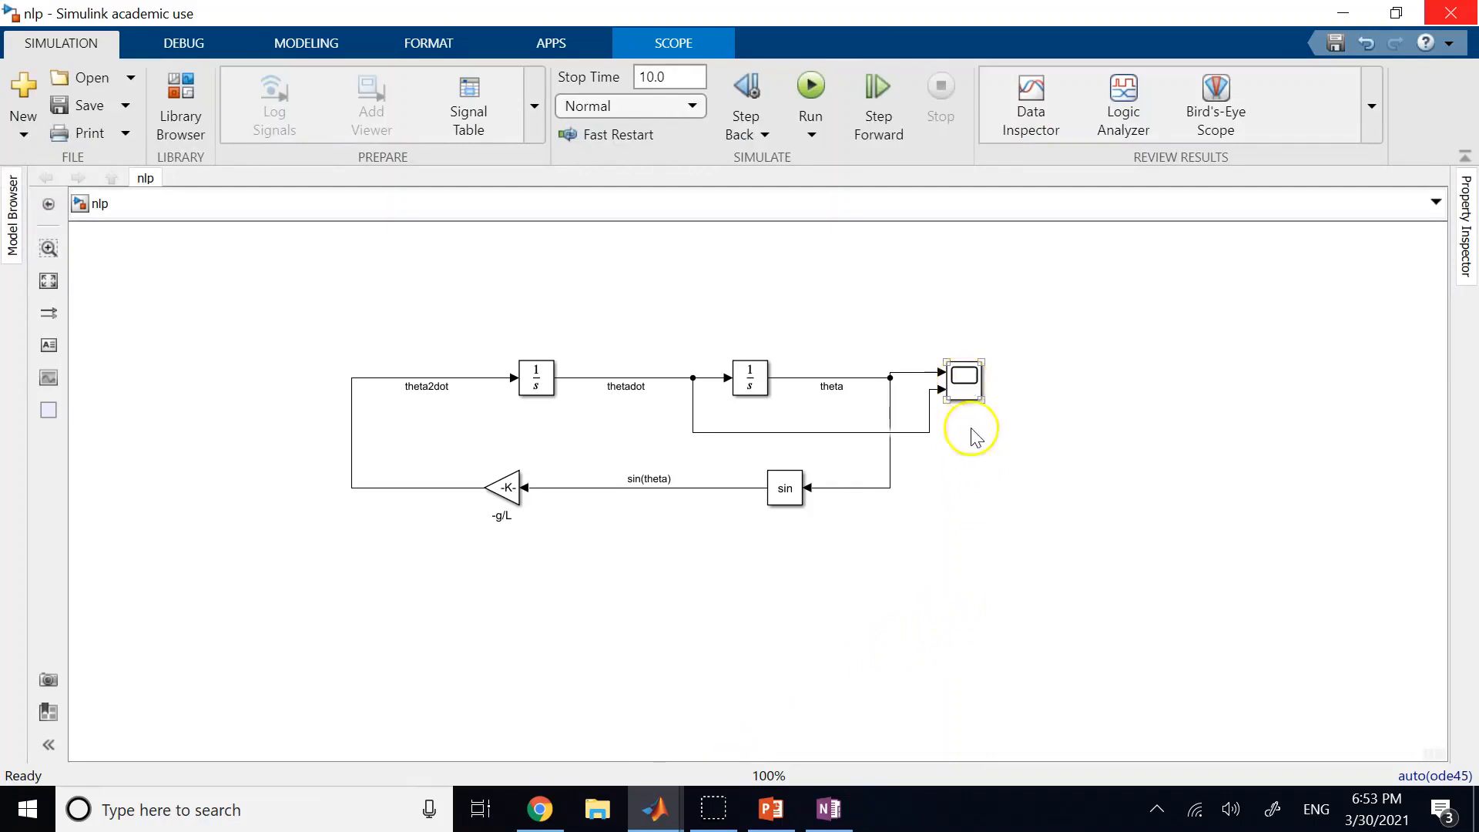
left_click(1000, 472)
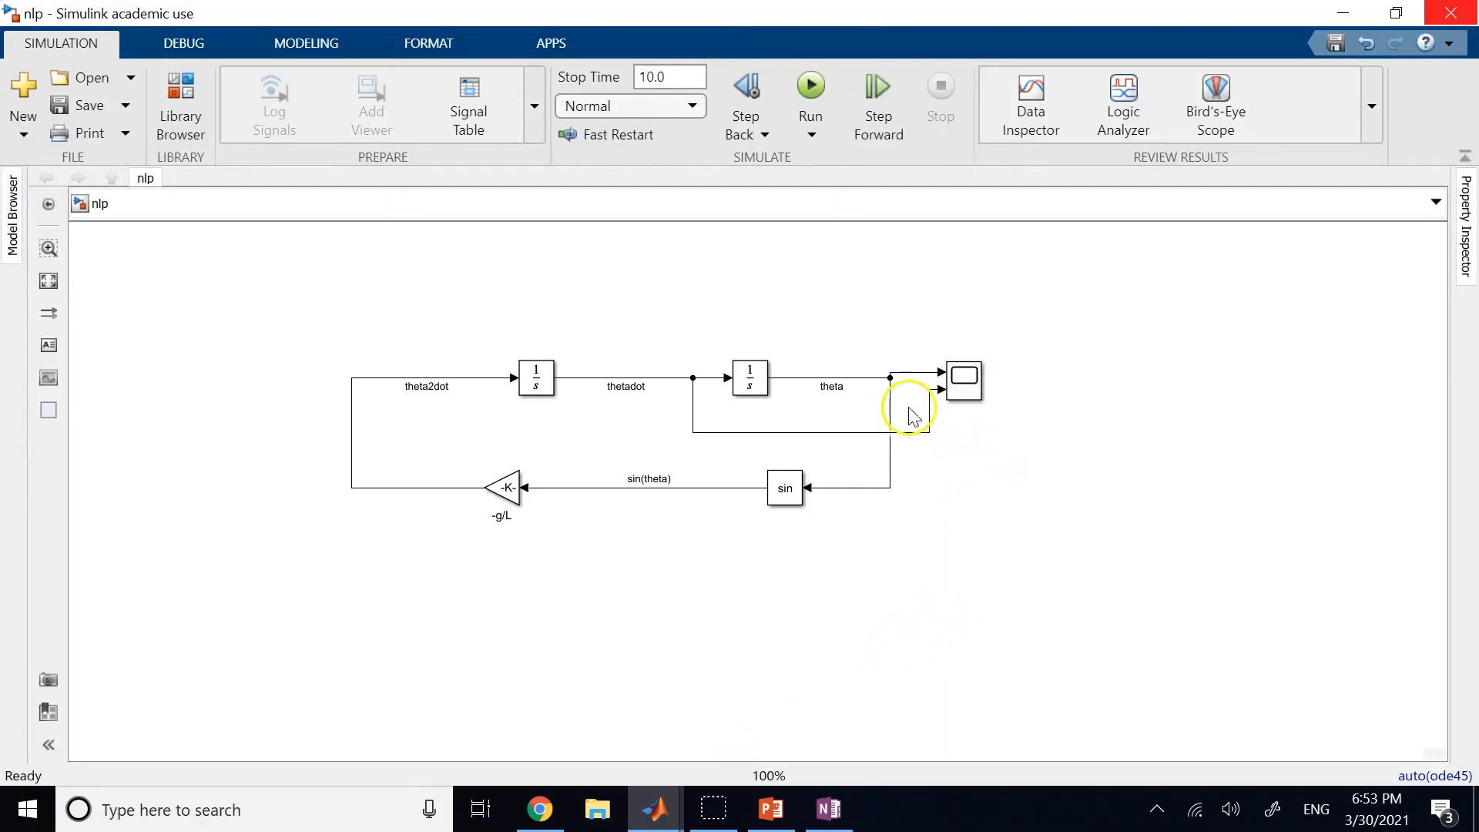
left_click(964, 385)
double_click(965, 386)
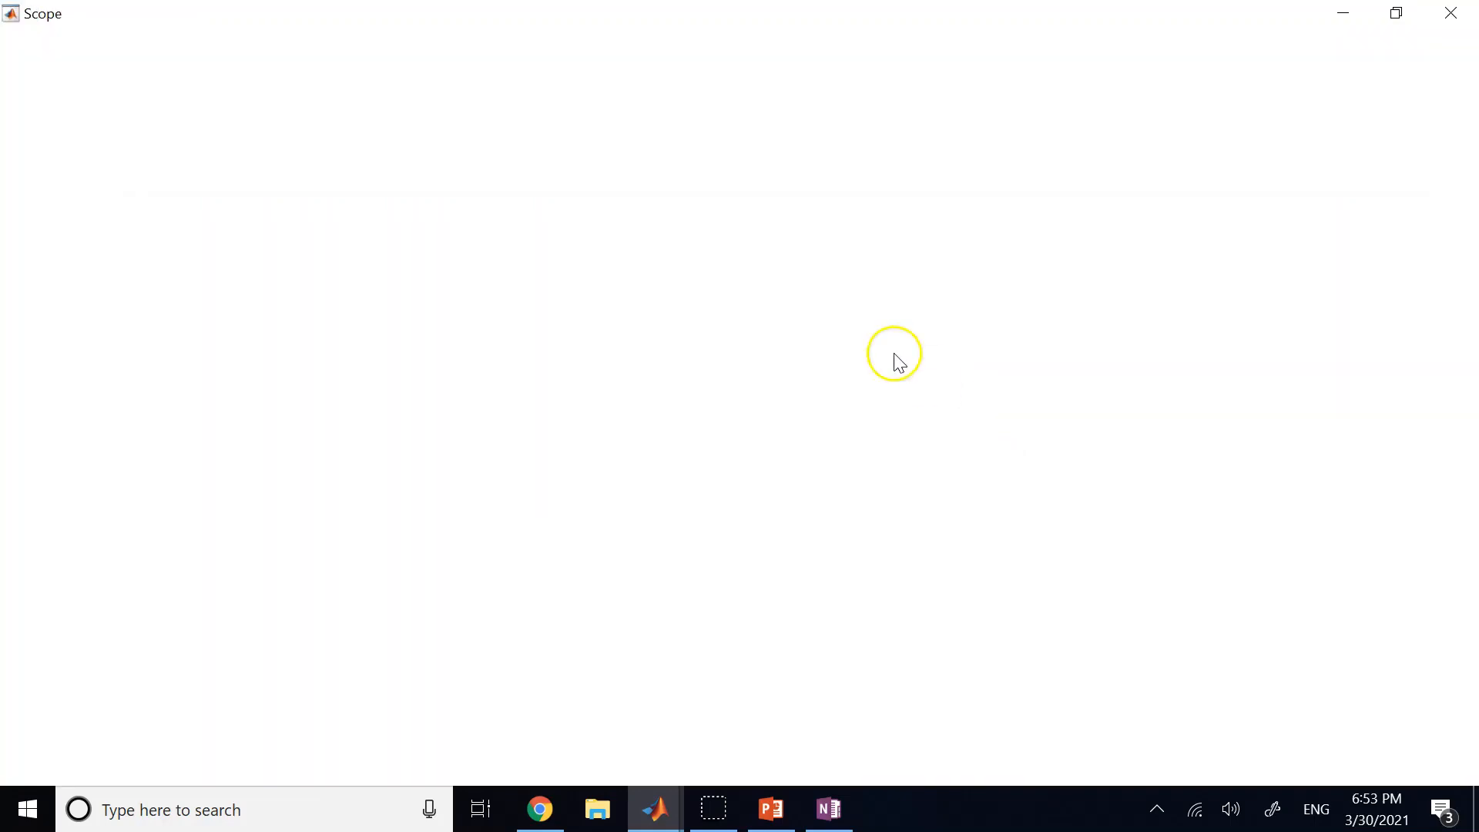
Step: Set the Scope's number of input ports to 1 in its configuration properties
left_click(14, 67)
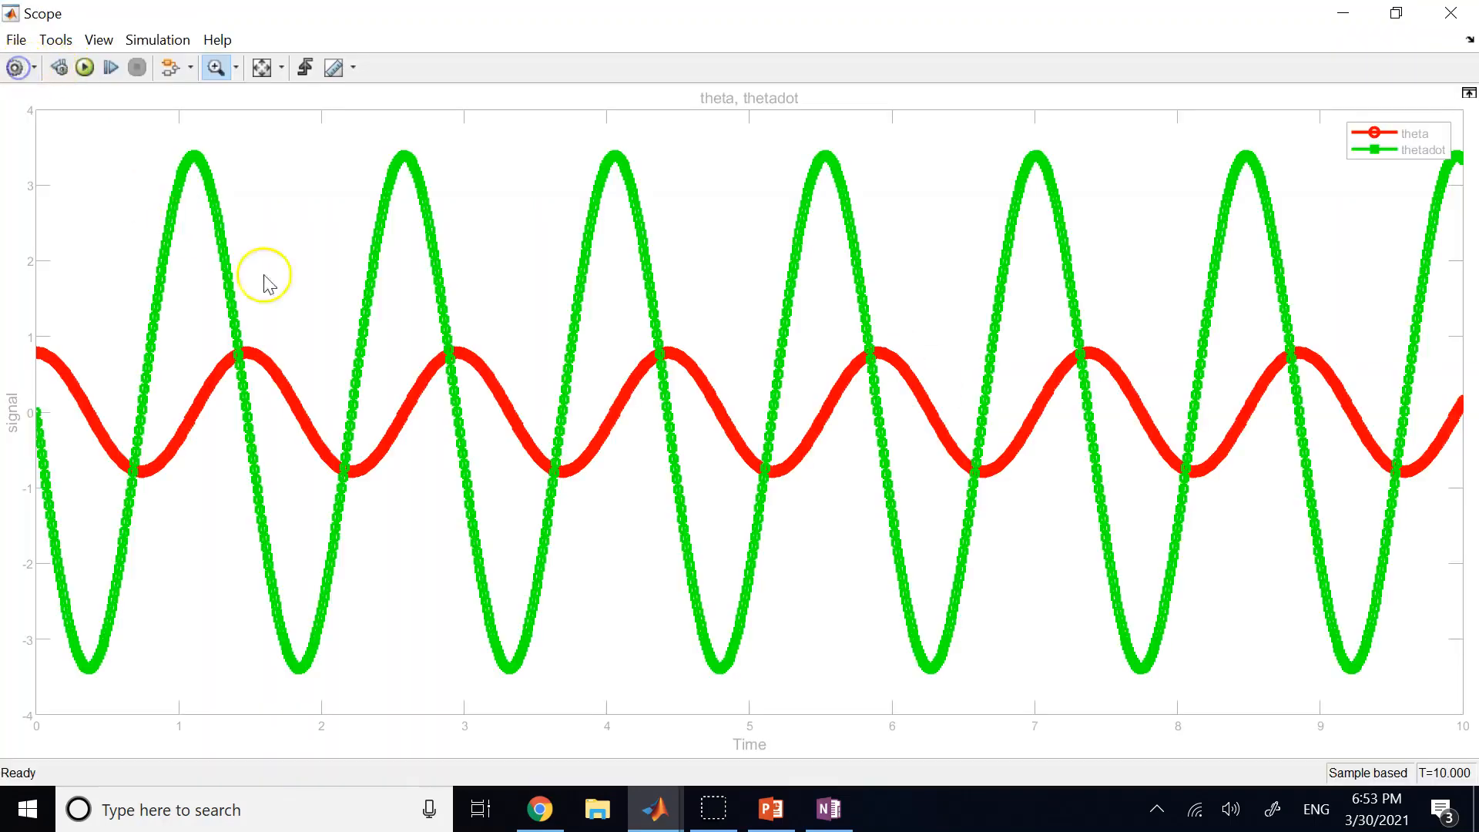
double_click(692, 356)
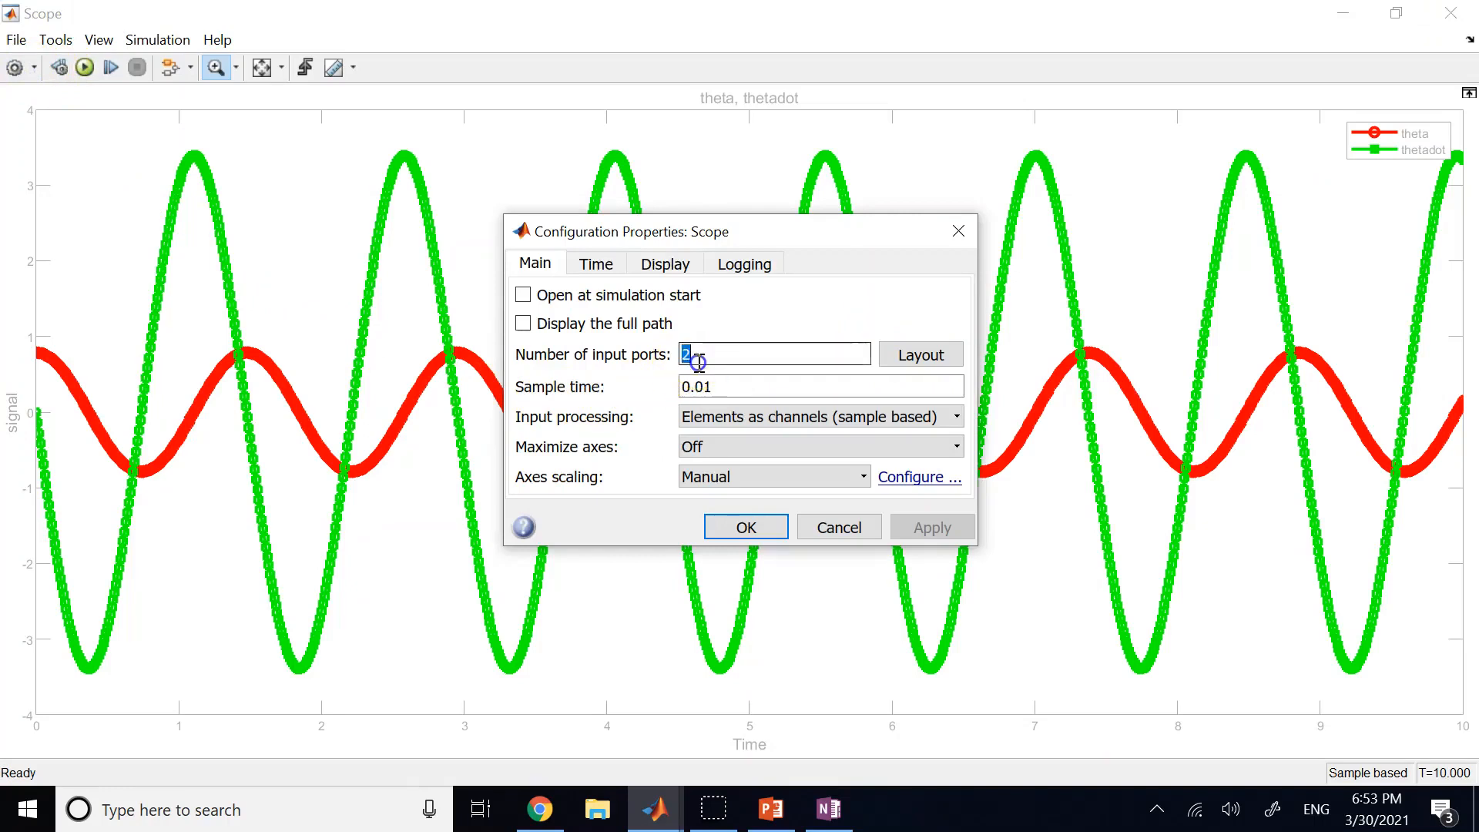
type("1")
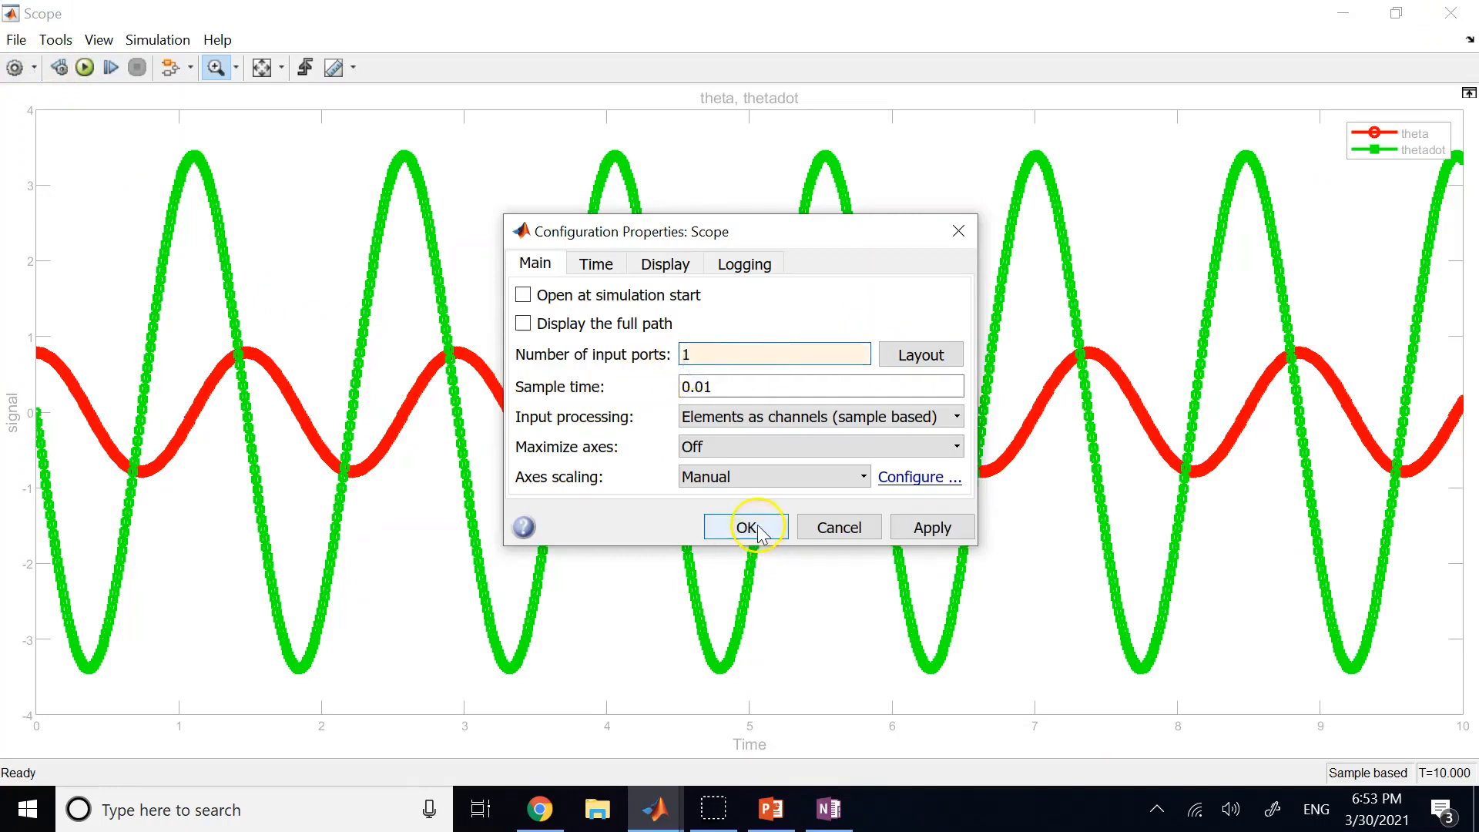
Step: Log the Scope's data to the workspace as variable theta in Array format, apply the settings and close the Scope window
left_click(750, 264)
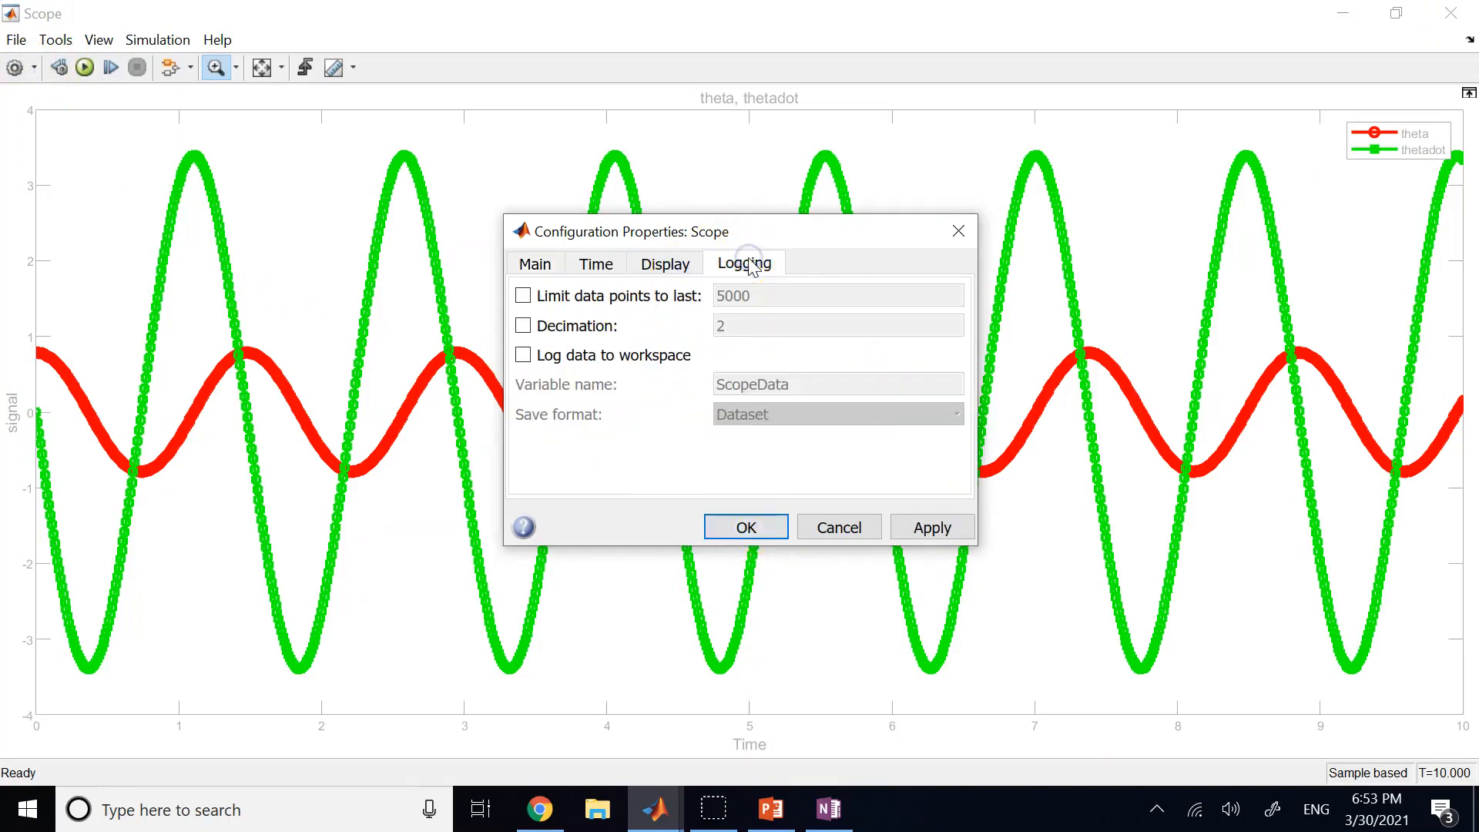
left_click(523, 355)
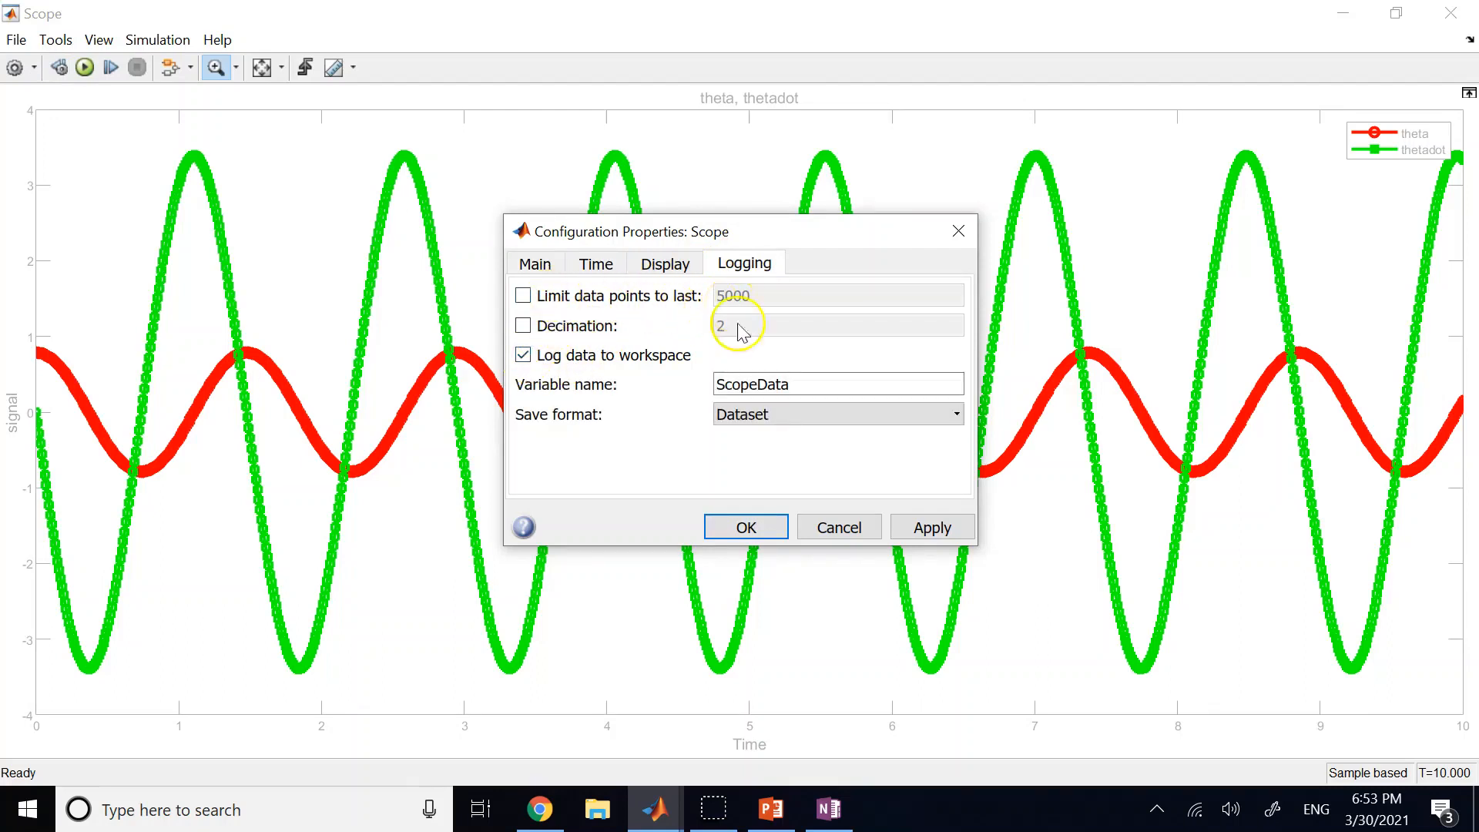
double_click(830, 390)
type("theta")
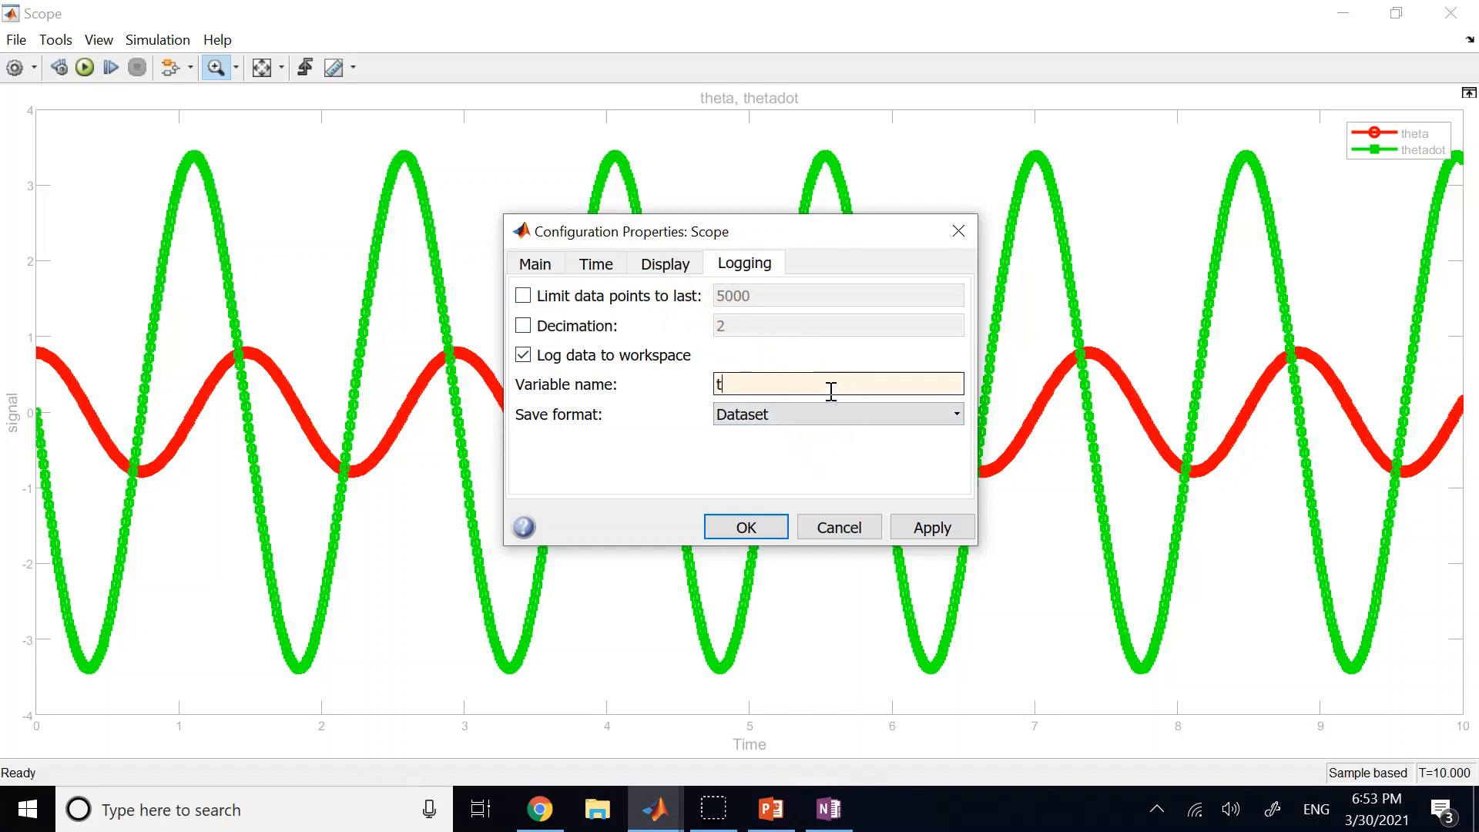
left_click(798, 414)
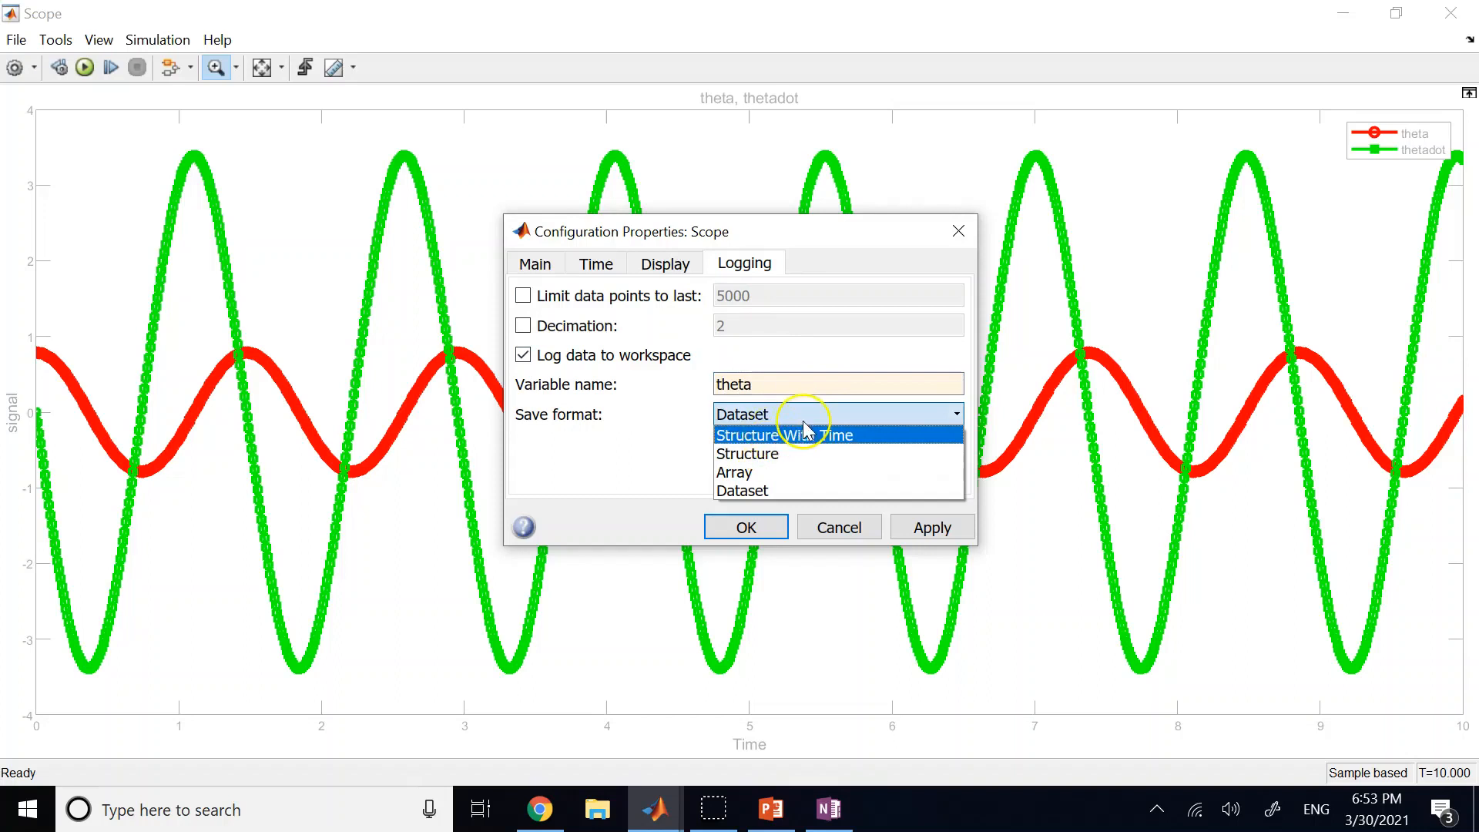
left_click(749, 473)
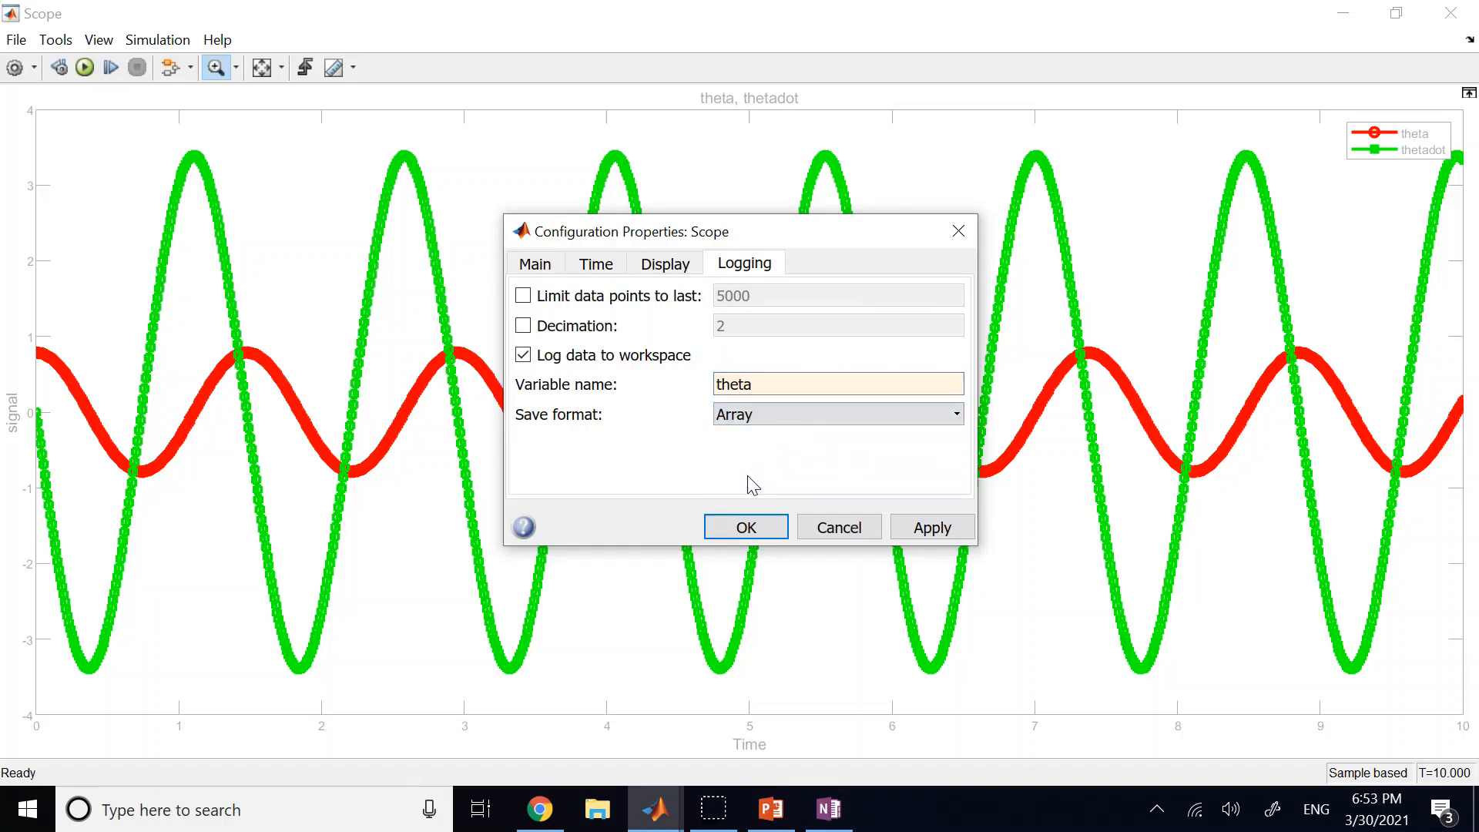
left_click(755, 531)
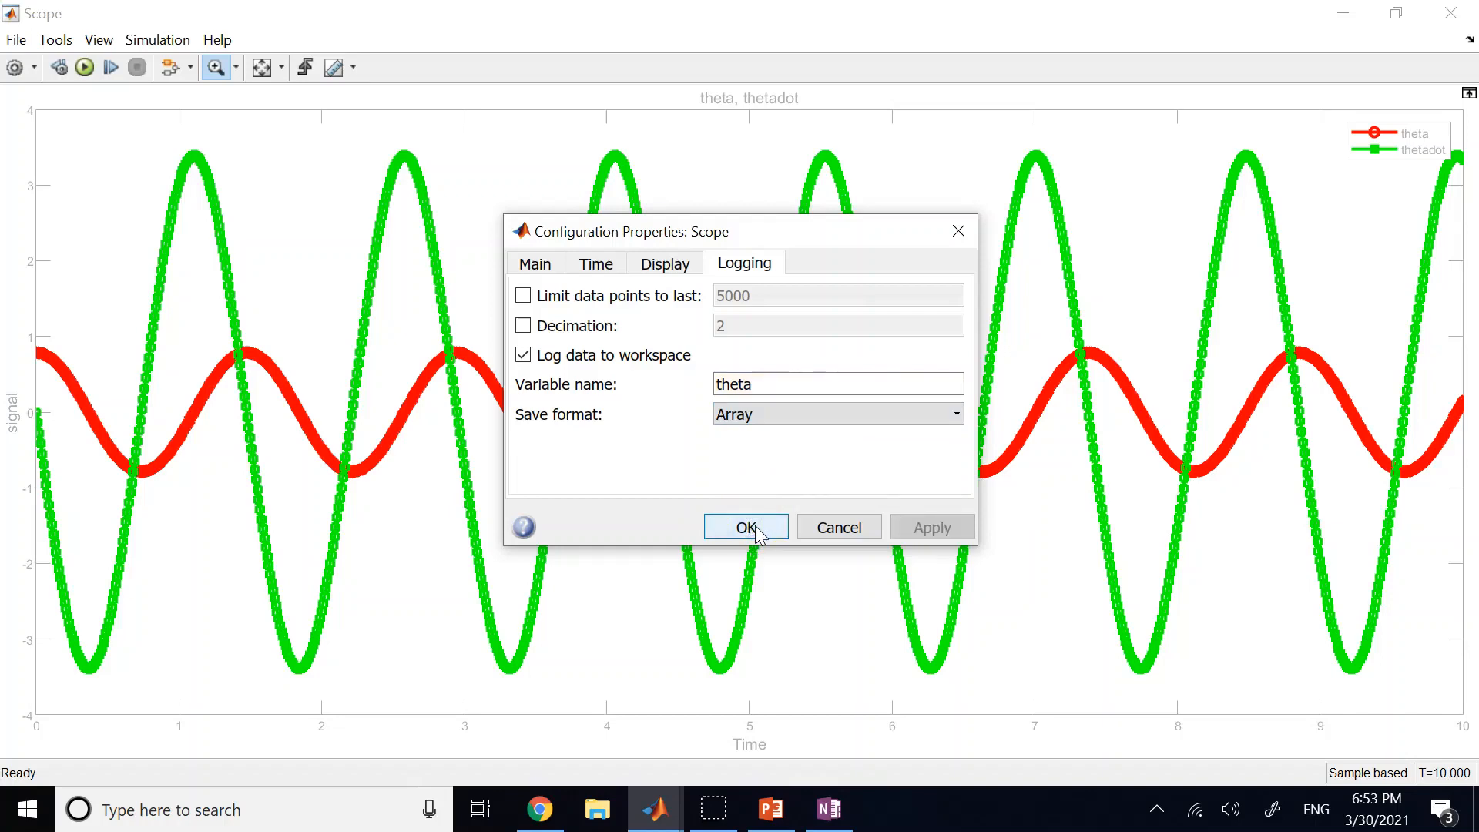
left_click(1450, 13)
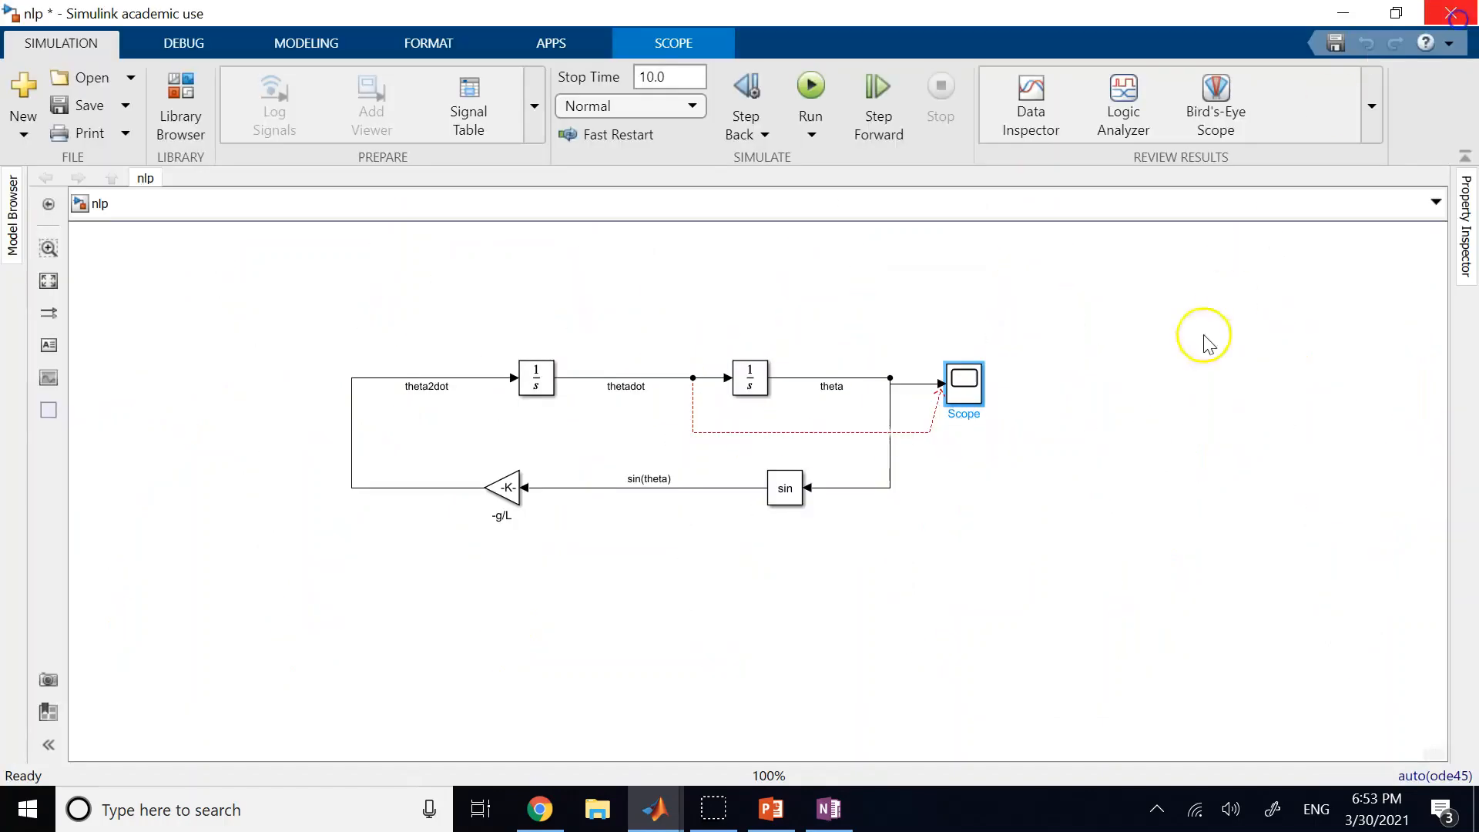
Step: Delete the disconnected thetadot branch line at the Scope and straighten the Scope block's connection to the theta signal
left_click_drag(936, 435, 977, 390)
key("Delete")
left_click(959, 395)
left_click(1046, 514)
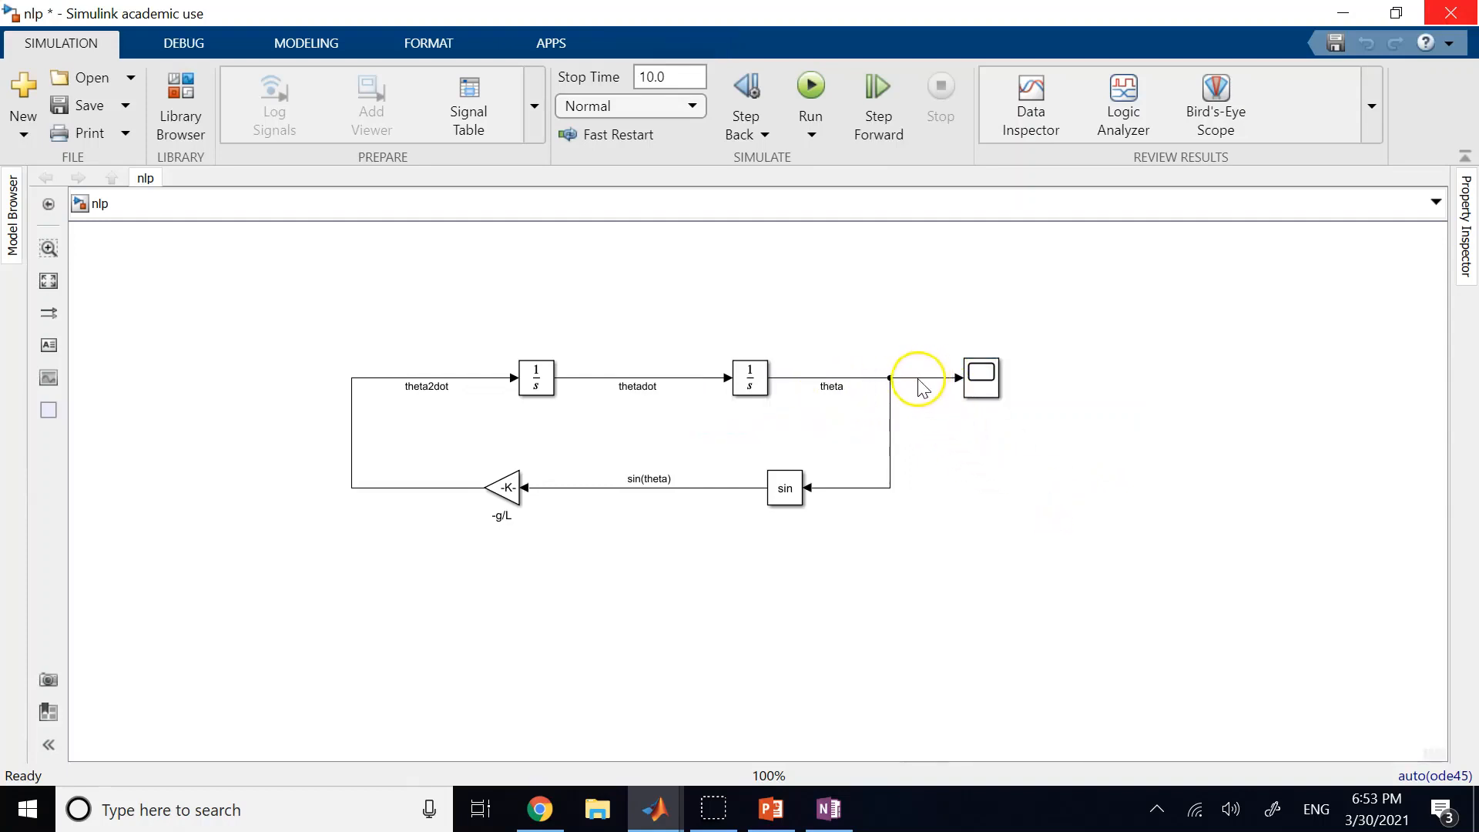
Step: Duplicate the Scope block above the second integrator and connect the copy to the thetadot signal
left_click(990, 385)
left_click(1000, 443)
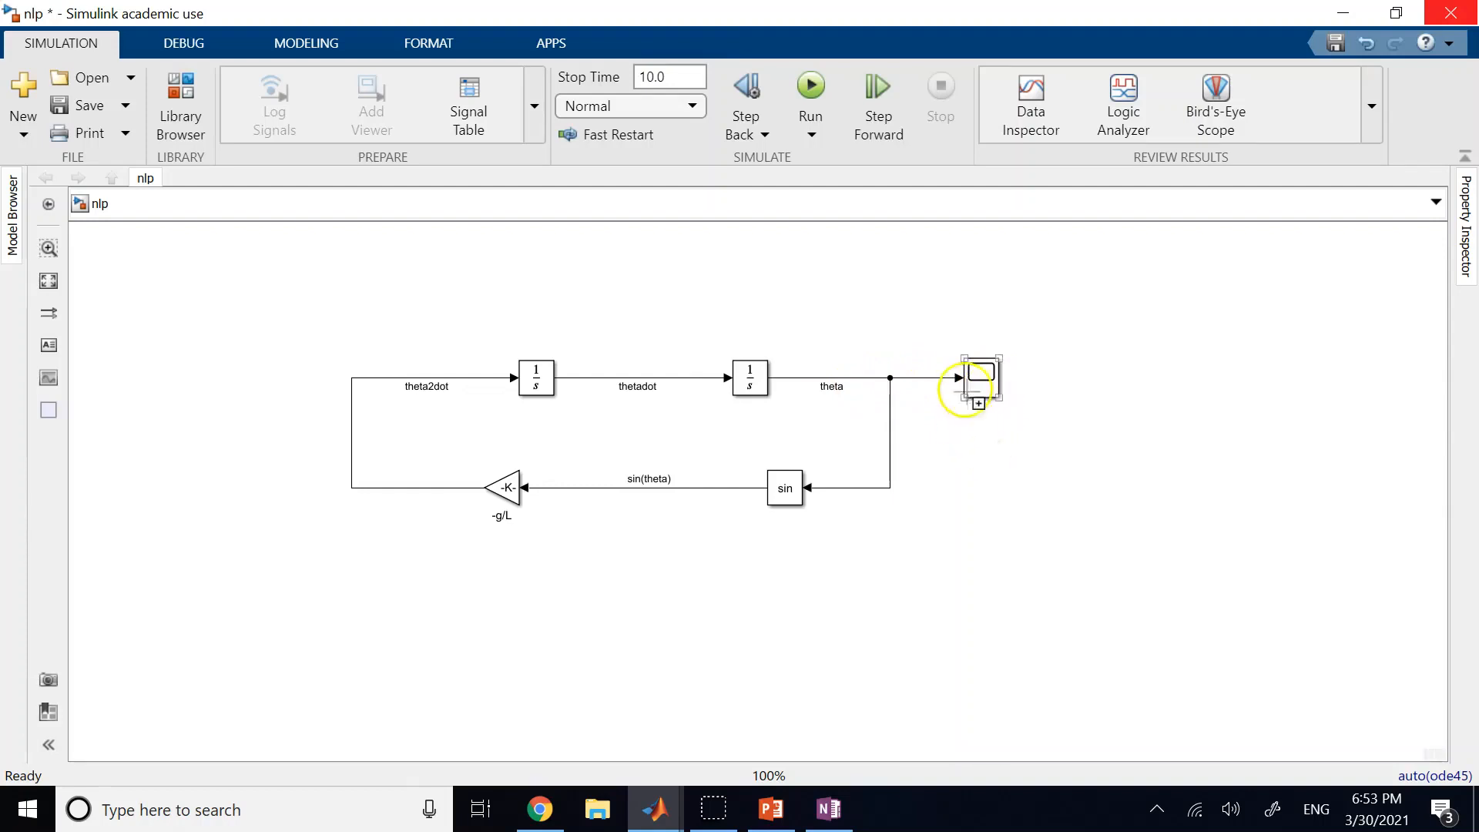
left_click_drag(972, 382, 686, 377)
left_click(905, 305)
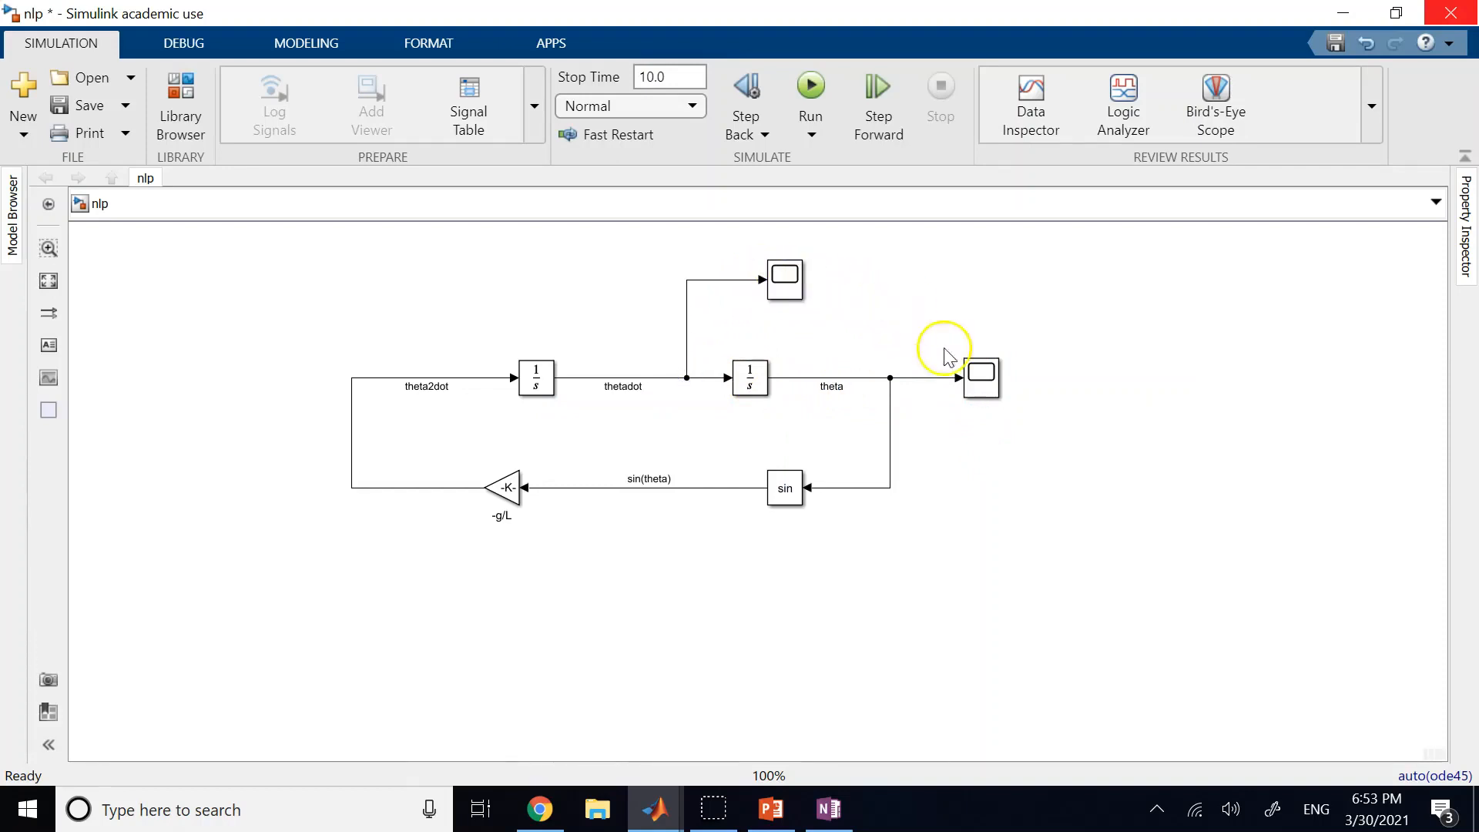
left_click(977, 393)
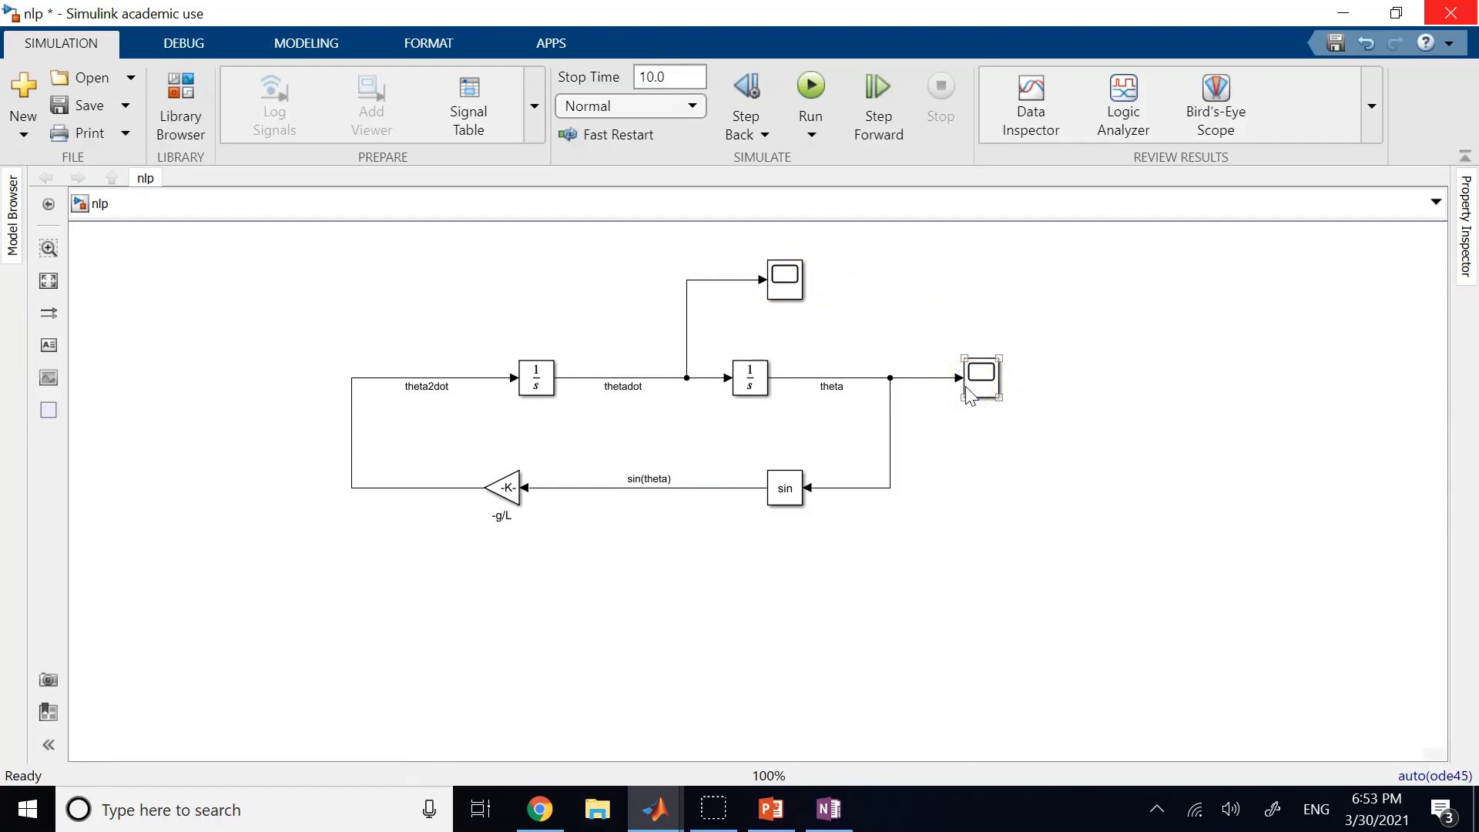
Step: Set the logged variable name of the thetadot signal's scope to thetadot, apply it and close that scope window
left_click(786, 290)
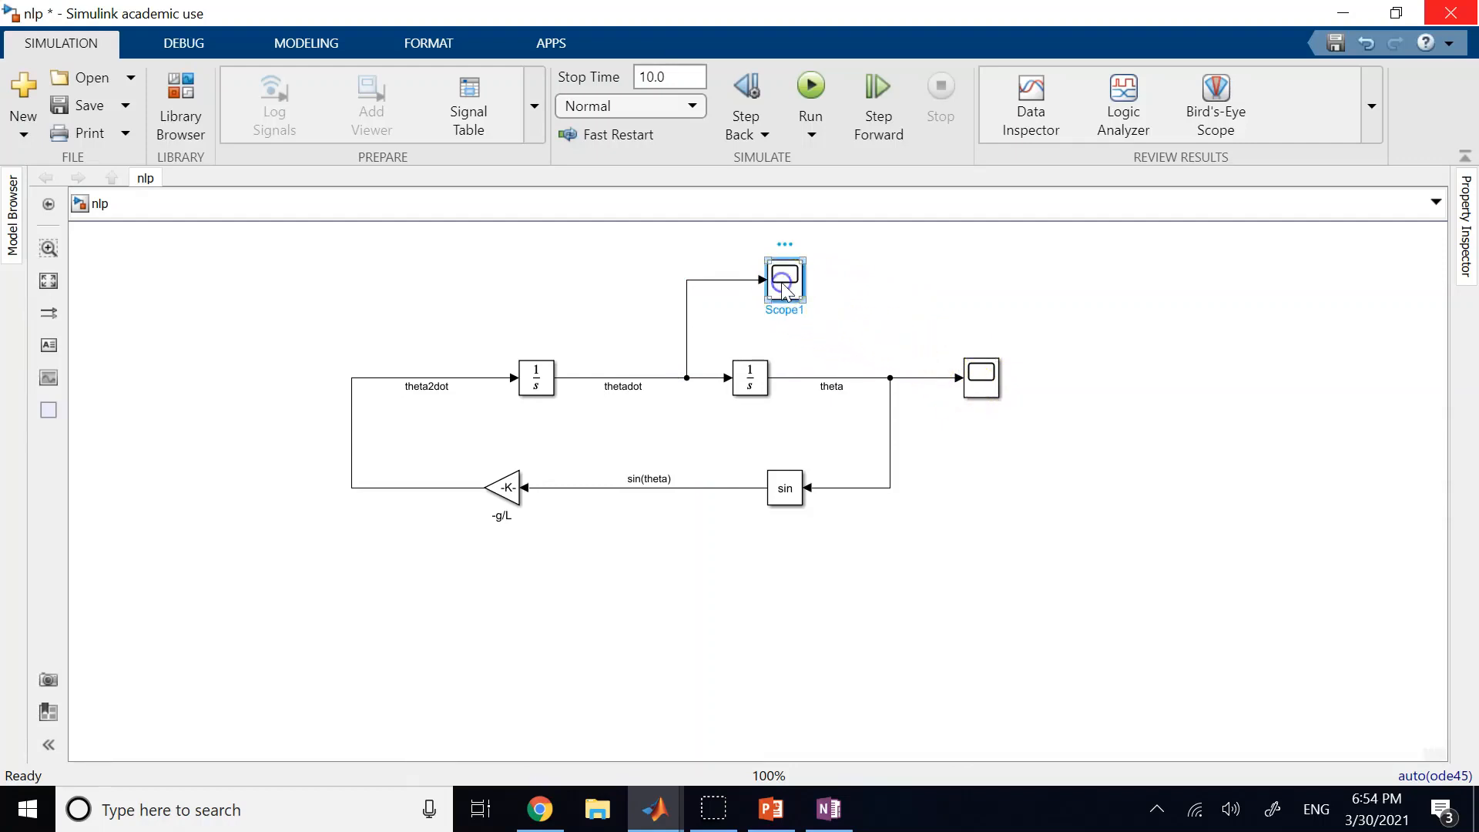
double_click(784, 289)
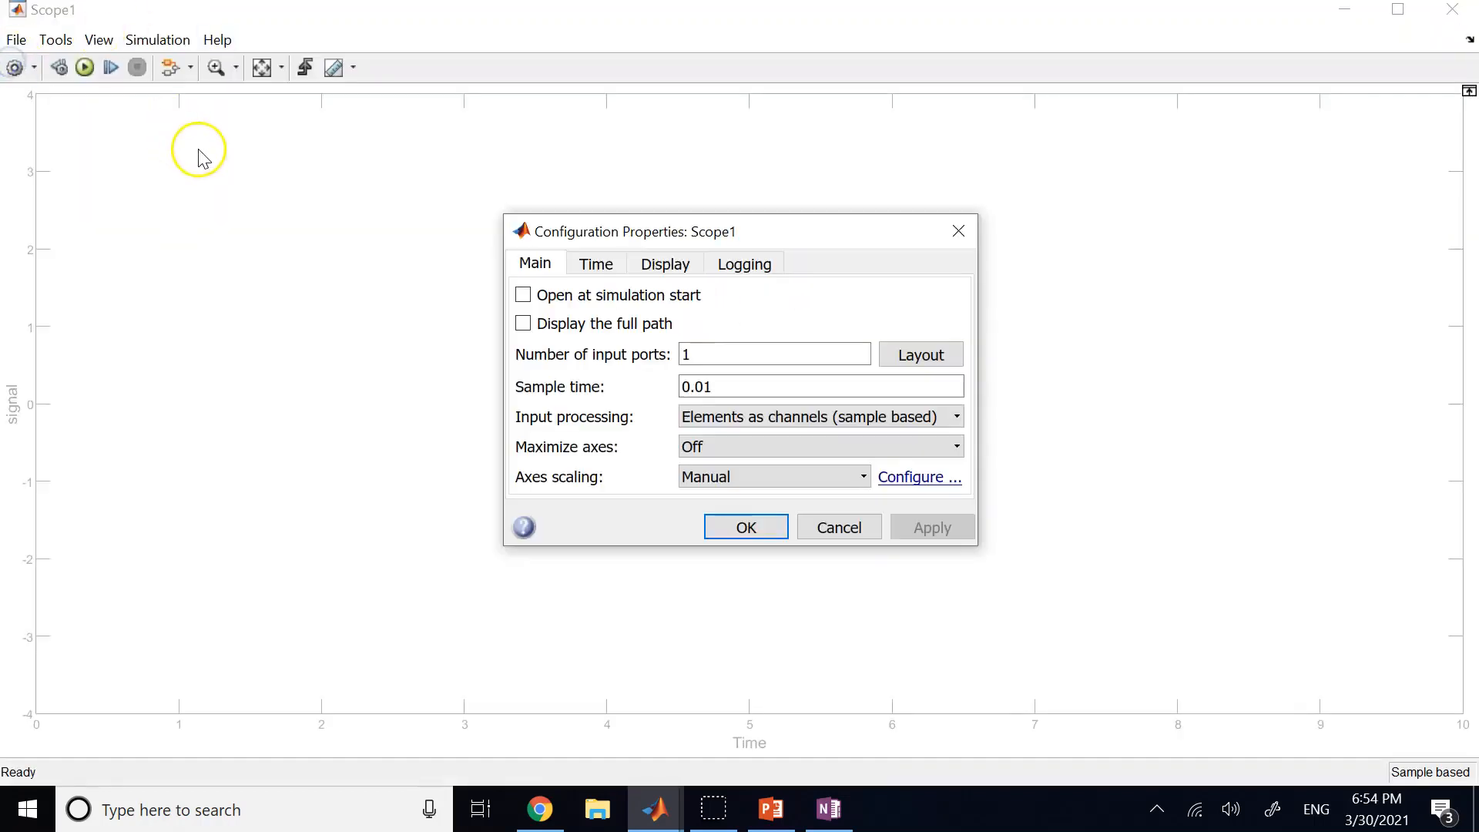
left_click(744, 263)
double_click(762, 384)
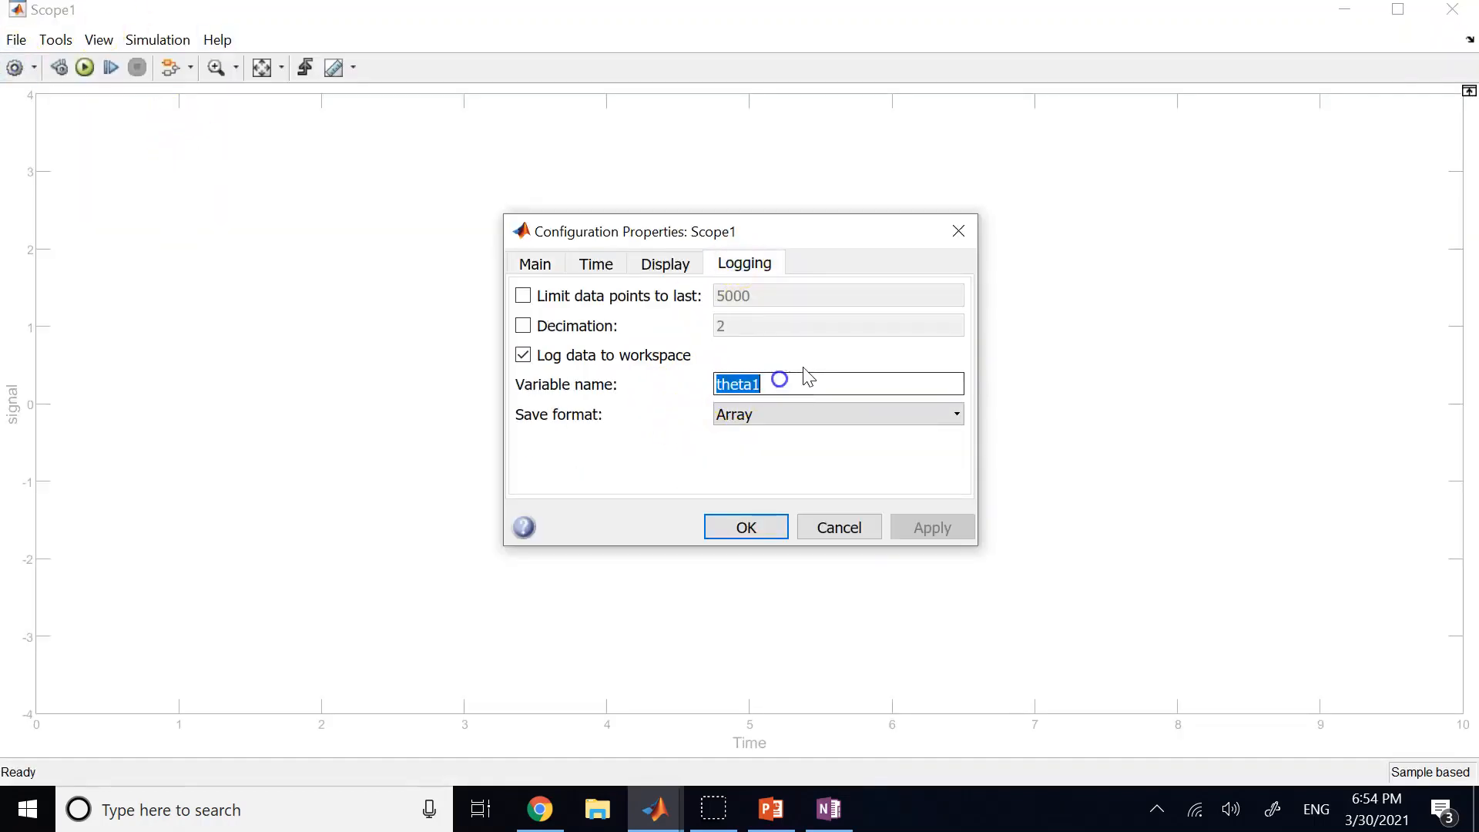
key("End")
key("BackSpace")
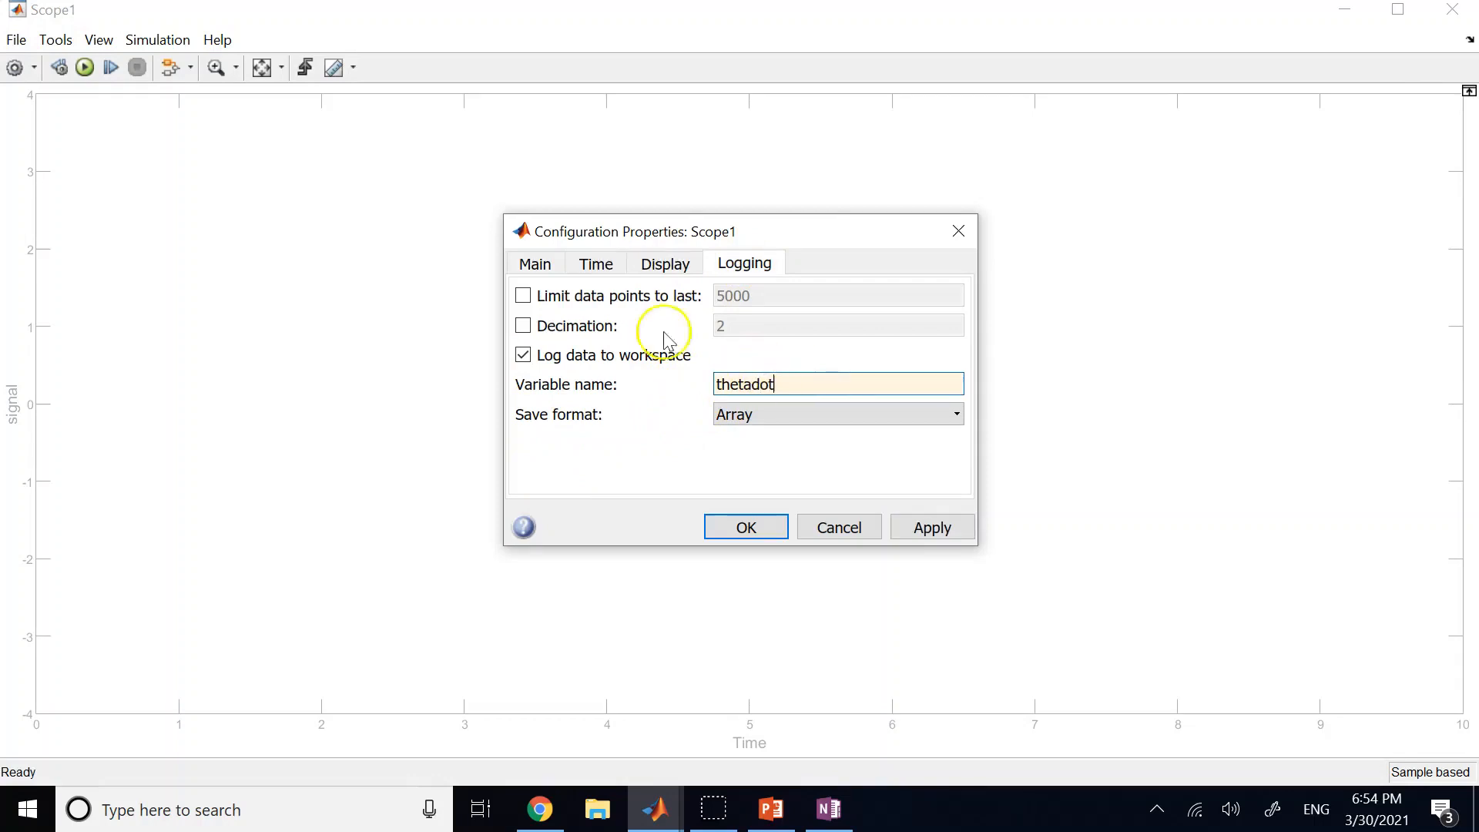
left_click(536, 263)
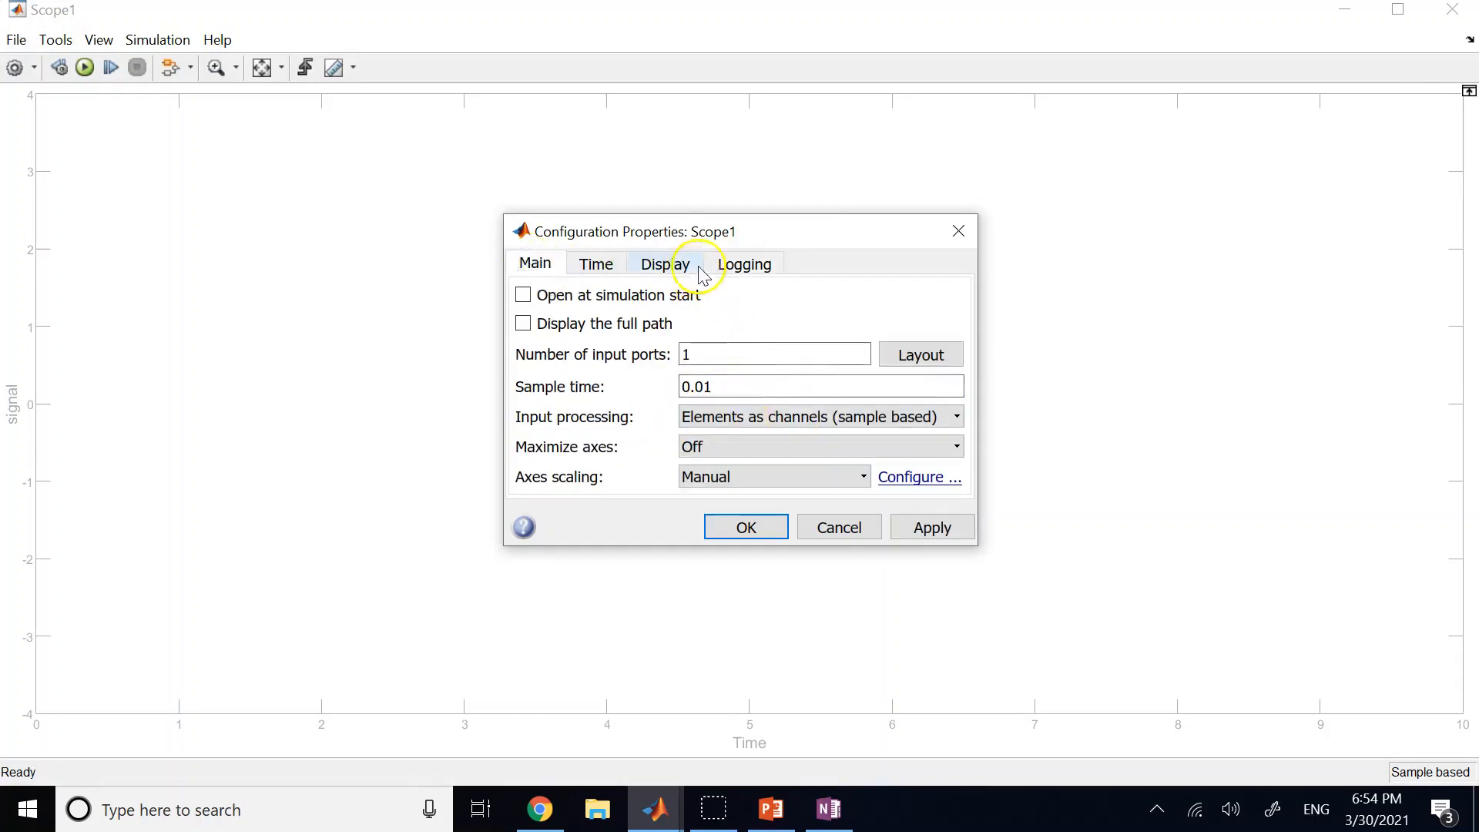
left_click(754, 530)
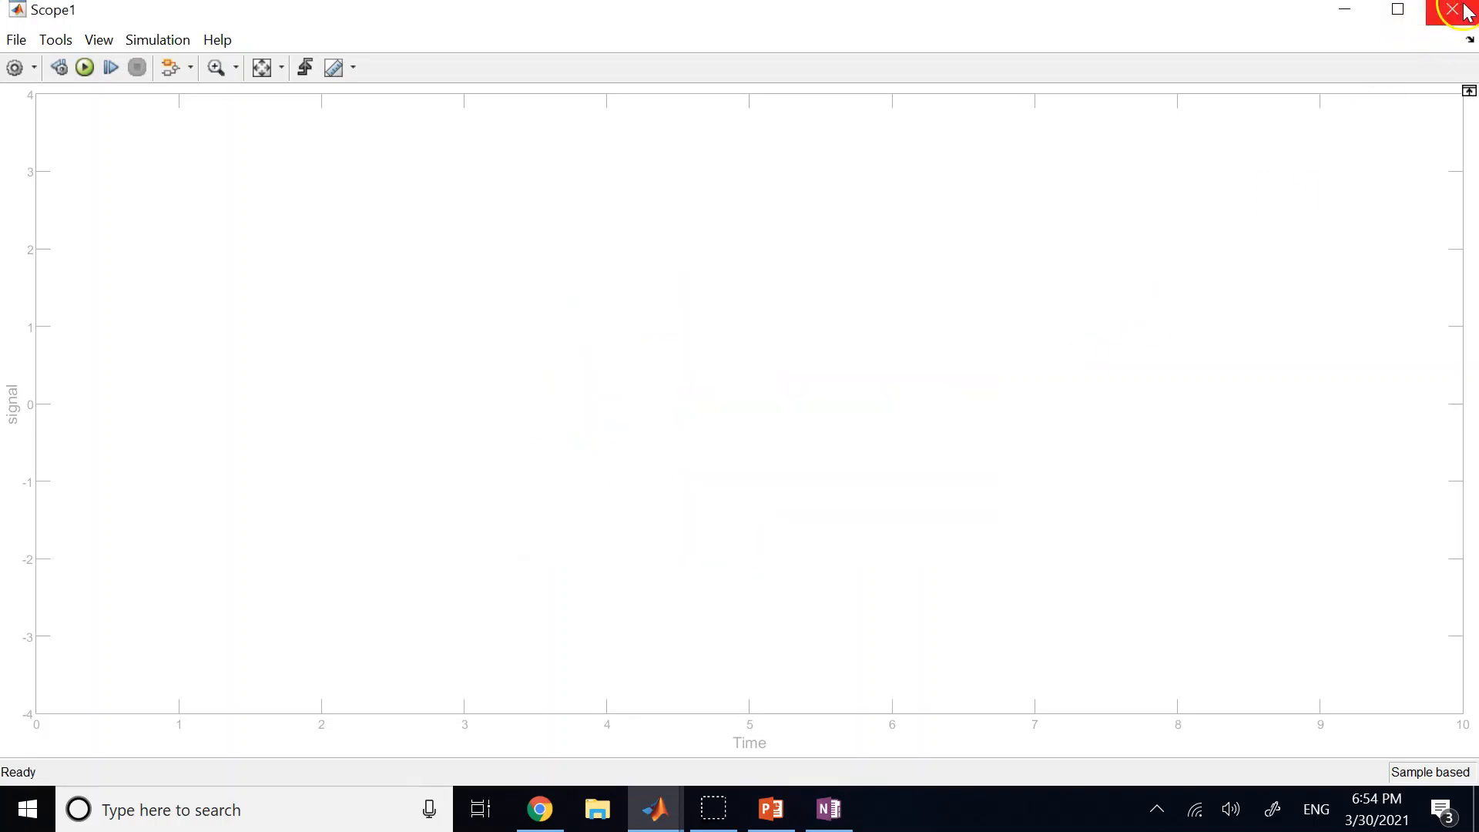
left_click(1448, 10)
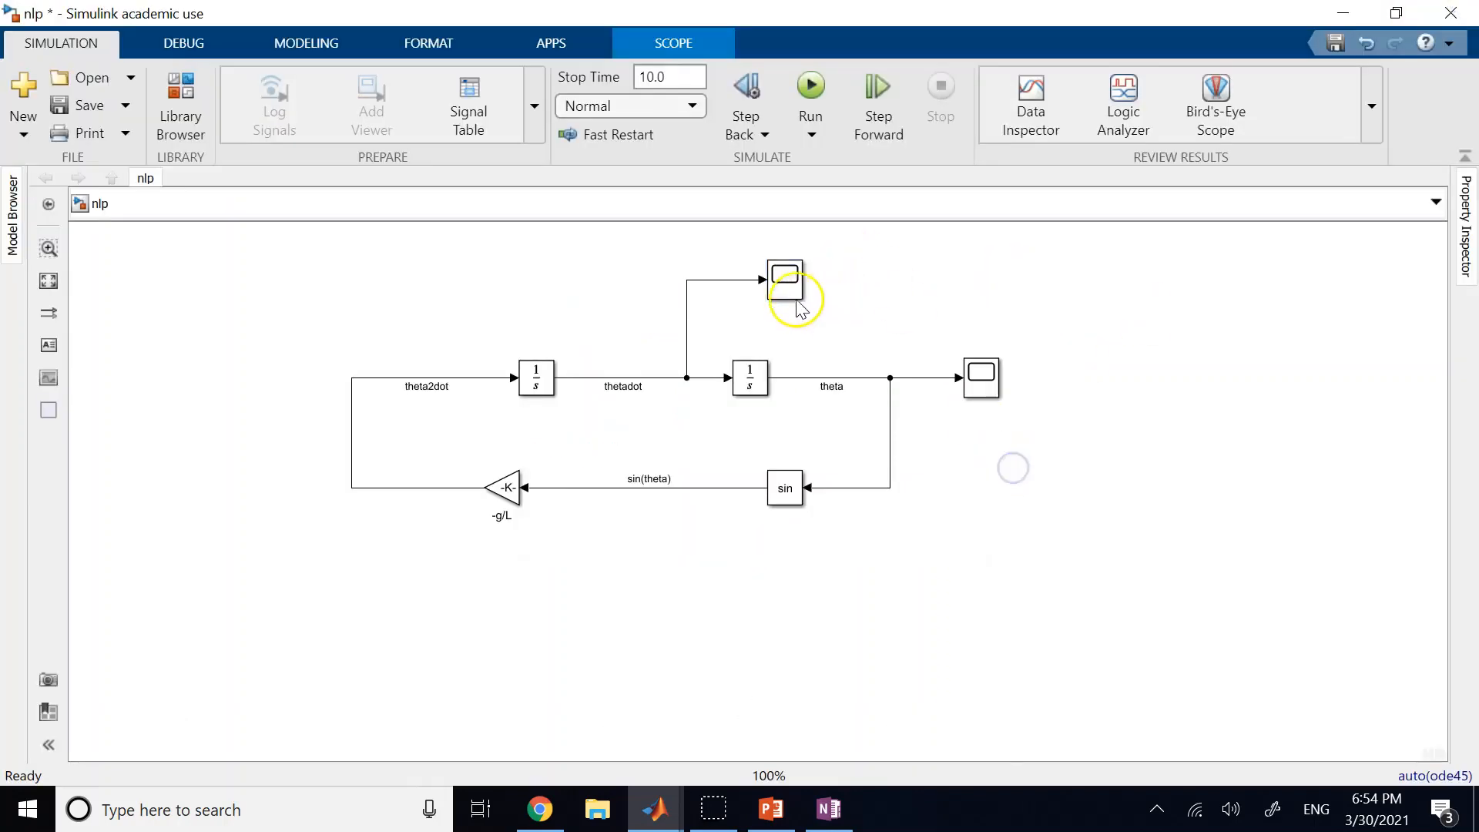
Step: Label the branch lines into the two scopes with their signal names, thetadot and theta
left_click(720, 280)
double_click(720, 281)
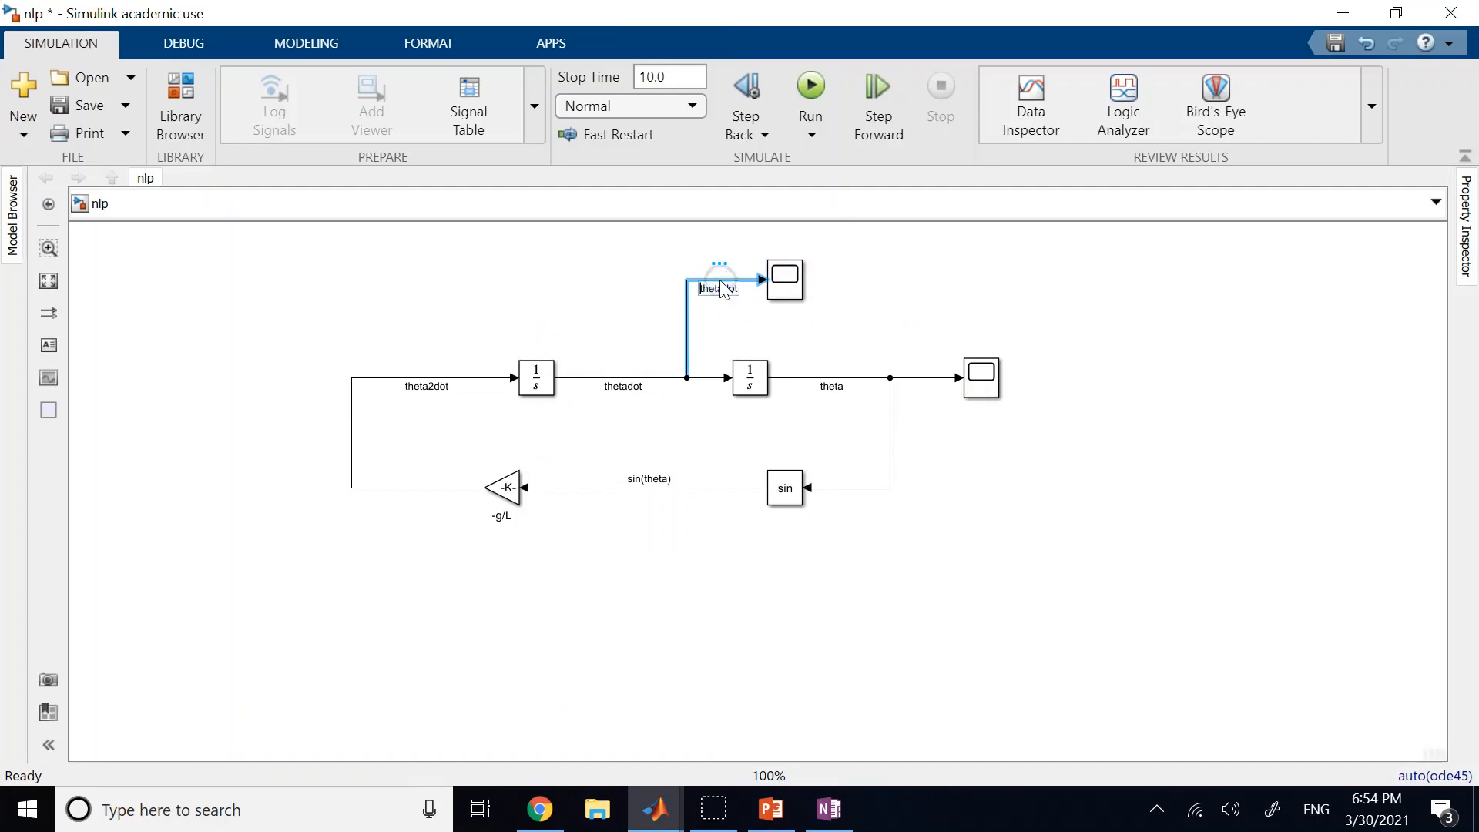
left_click(914, 284)
double_click(926, 379)
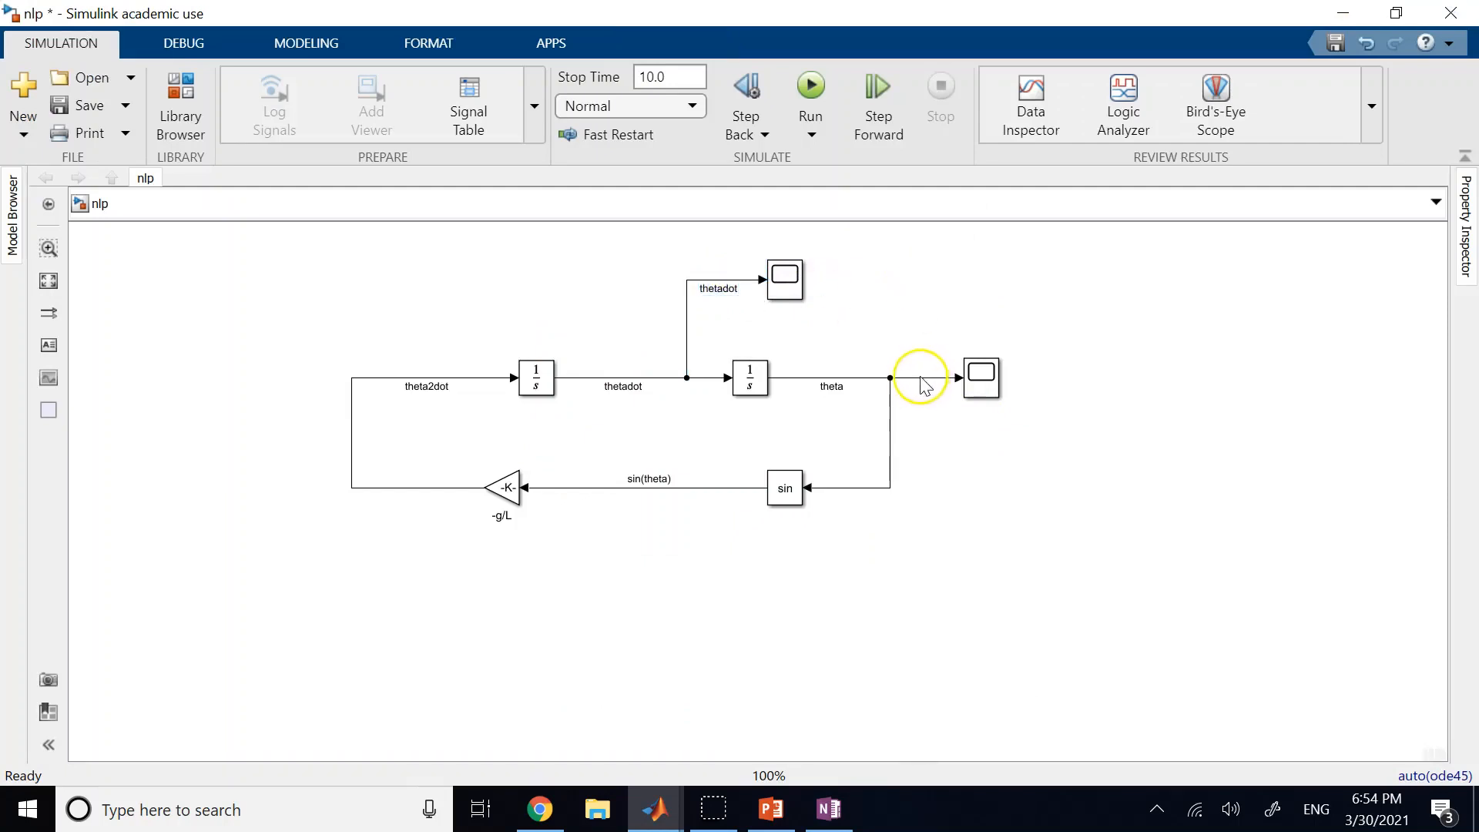
left_click(1000, 471)
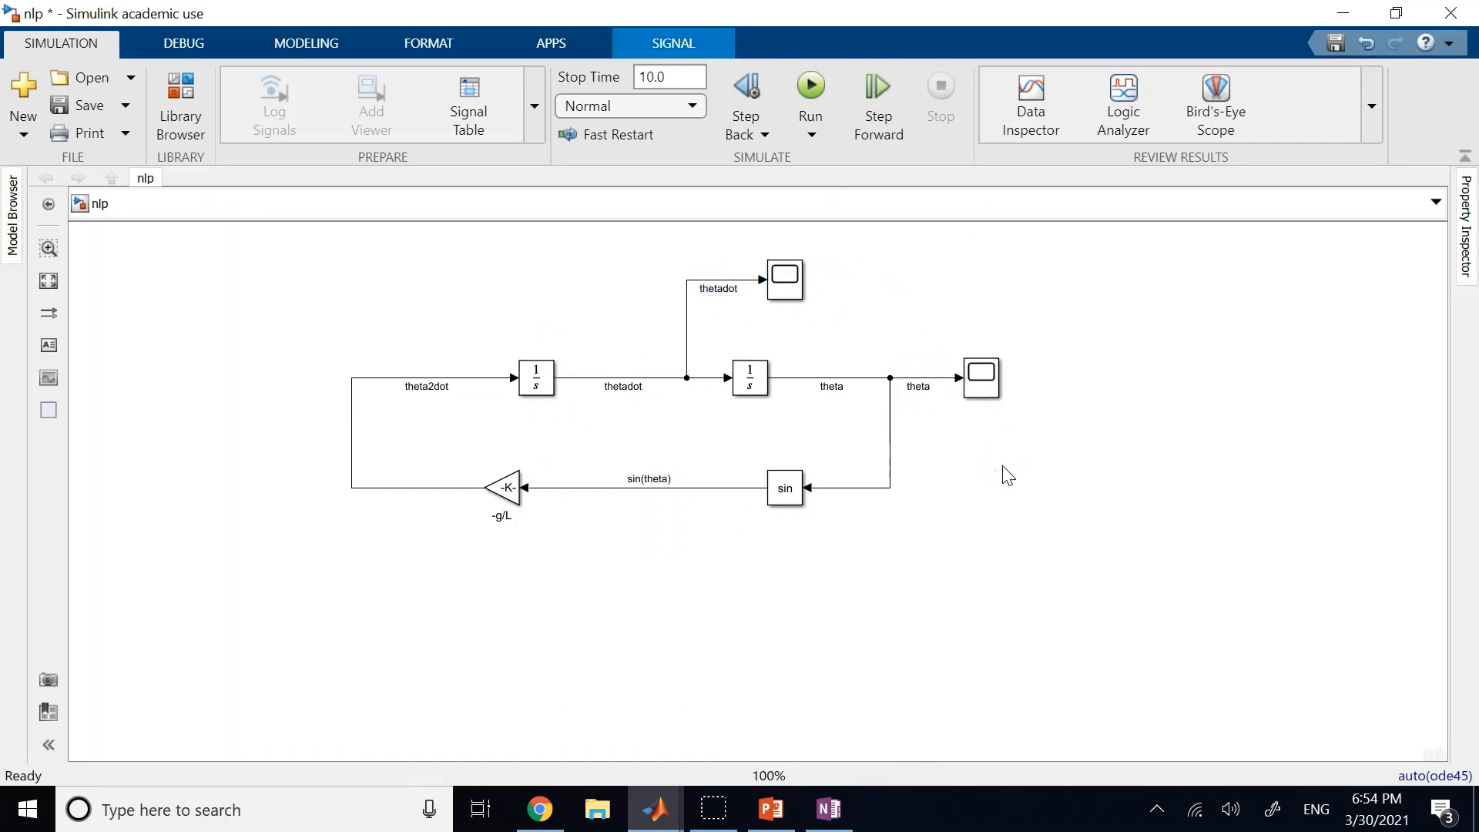
Step: Run the nlp simulation, view the theta curve in its Scope, and close the Scope window
left_click(810, 85)
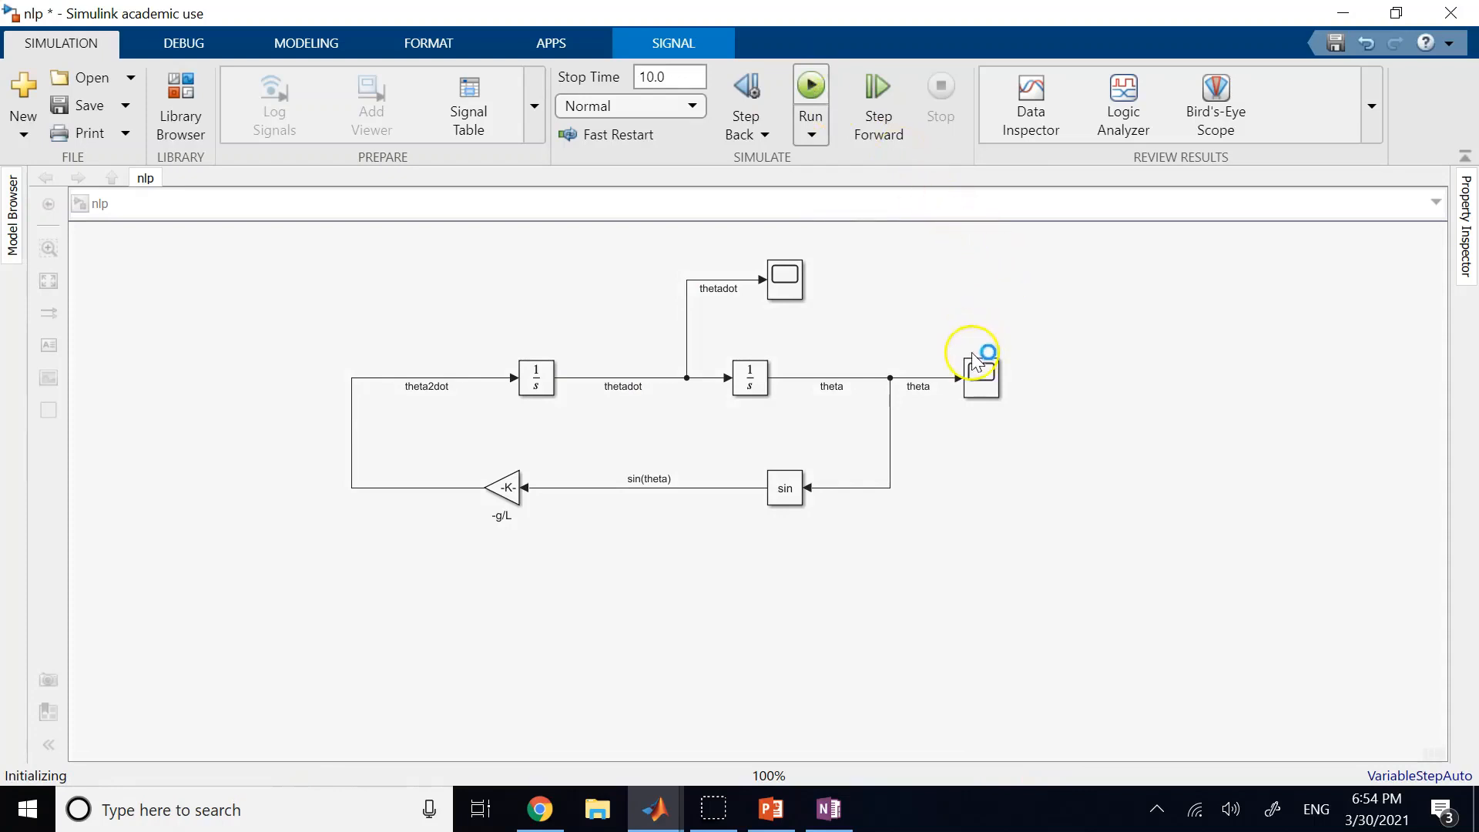
left_click(982, 377)
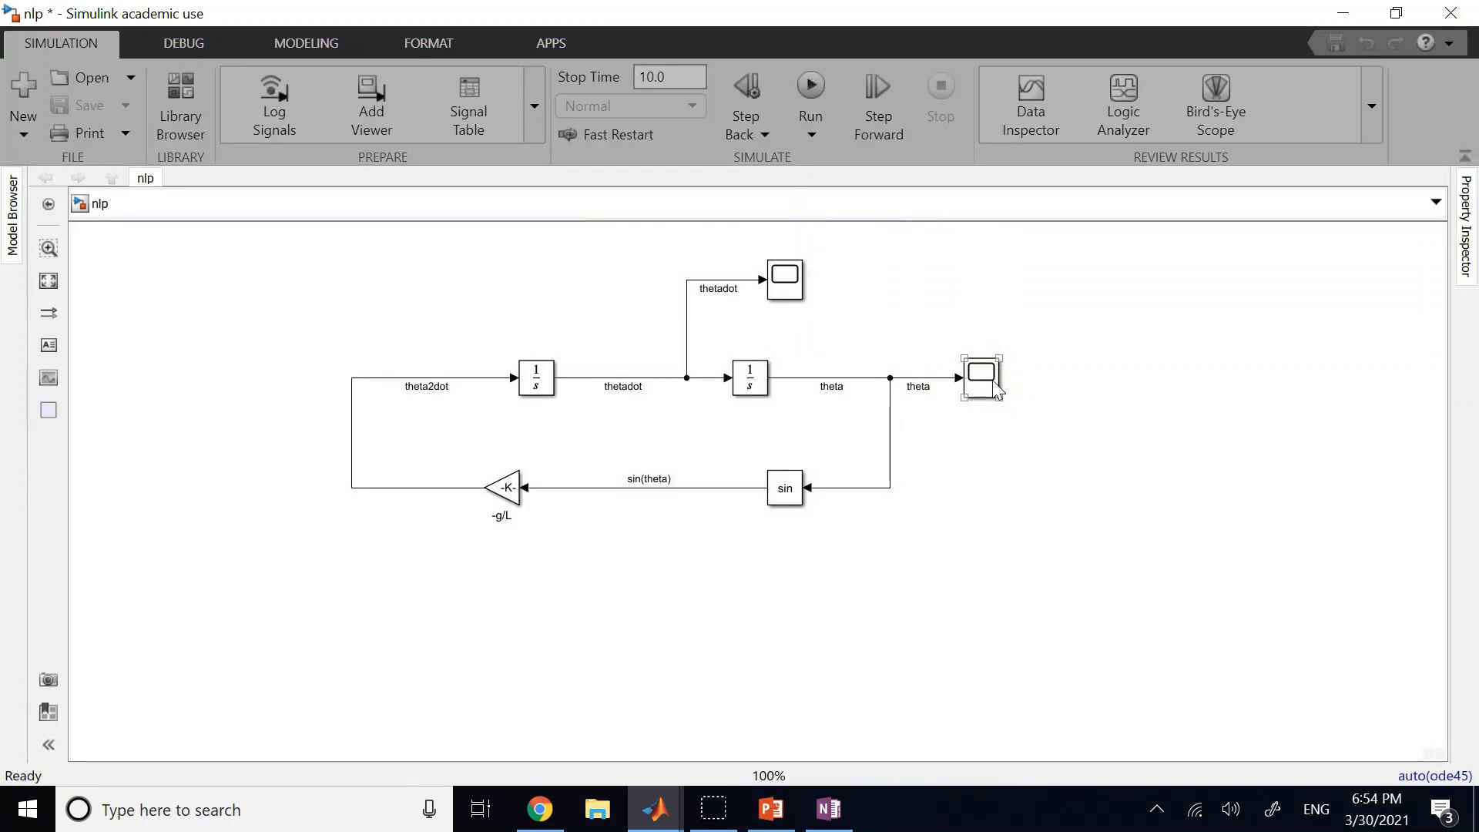
left_click(1085, 293)
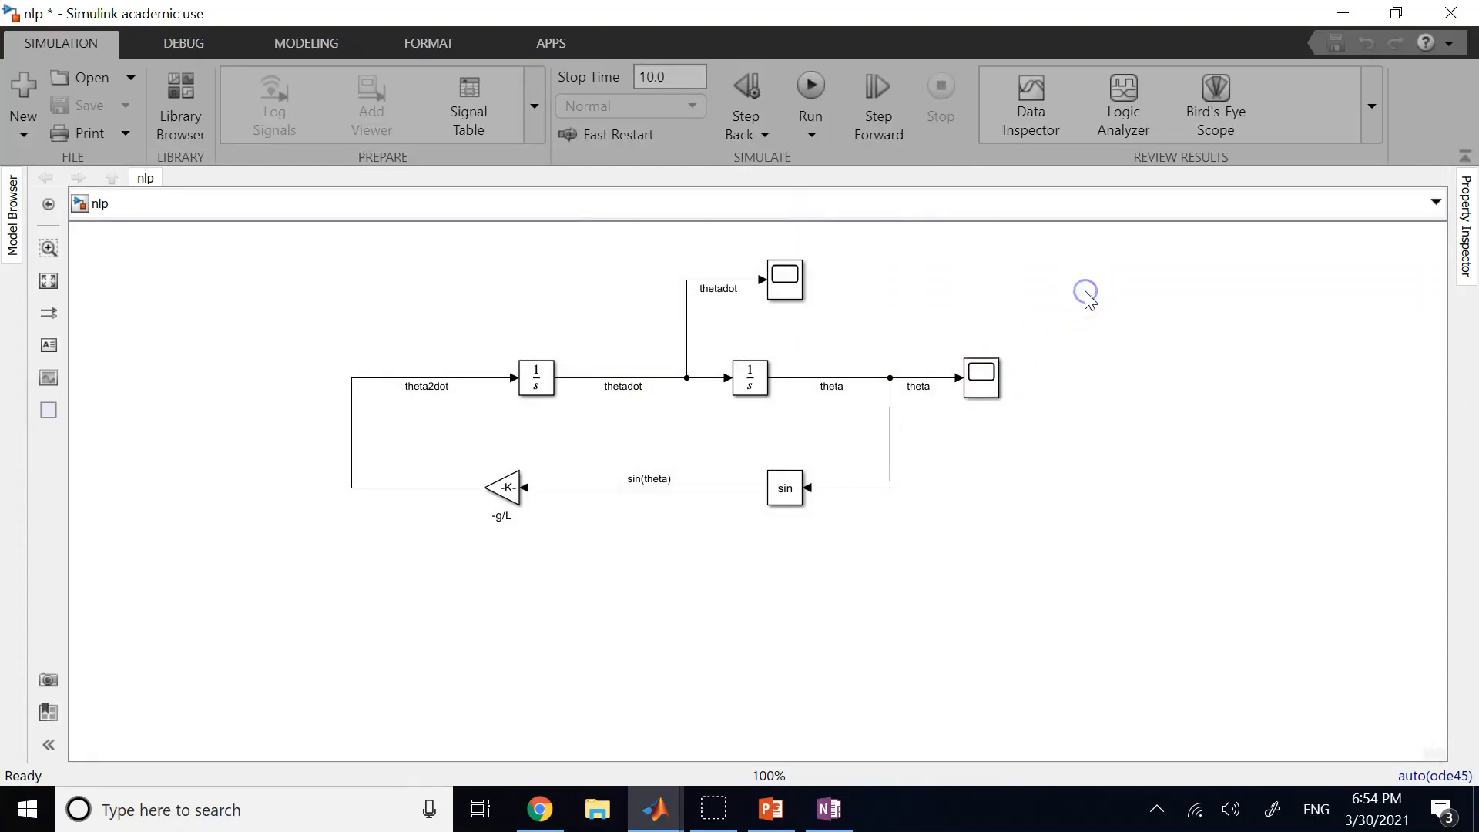
left_click(1003, 312)
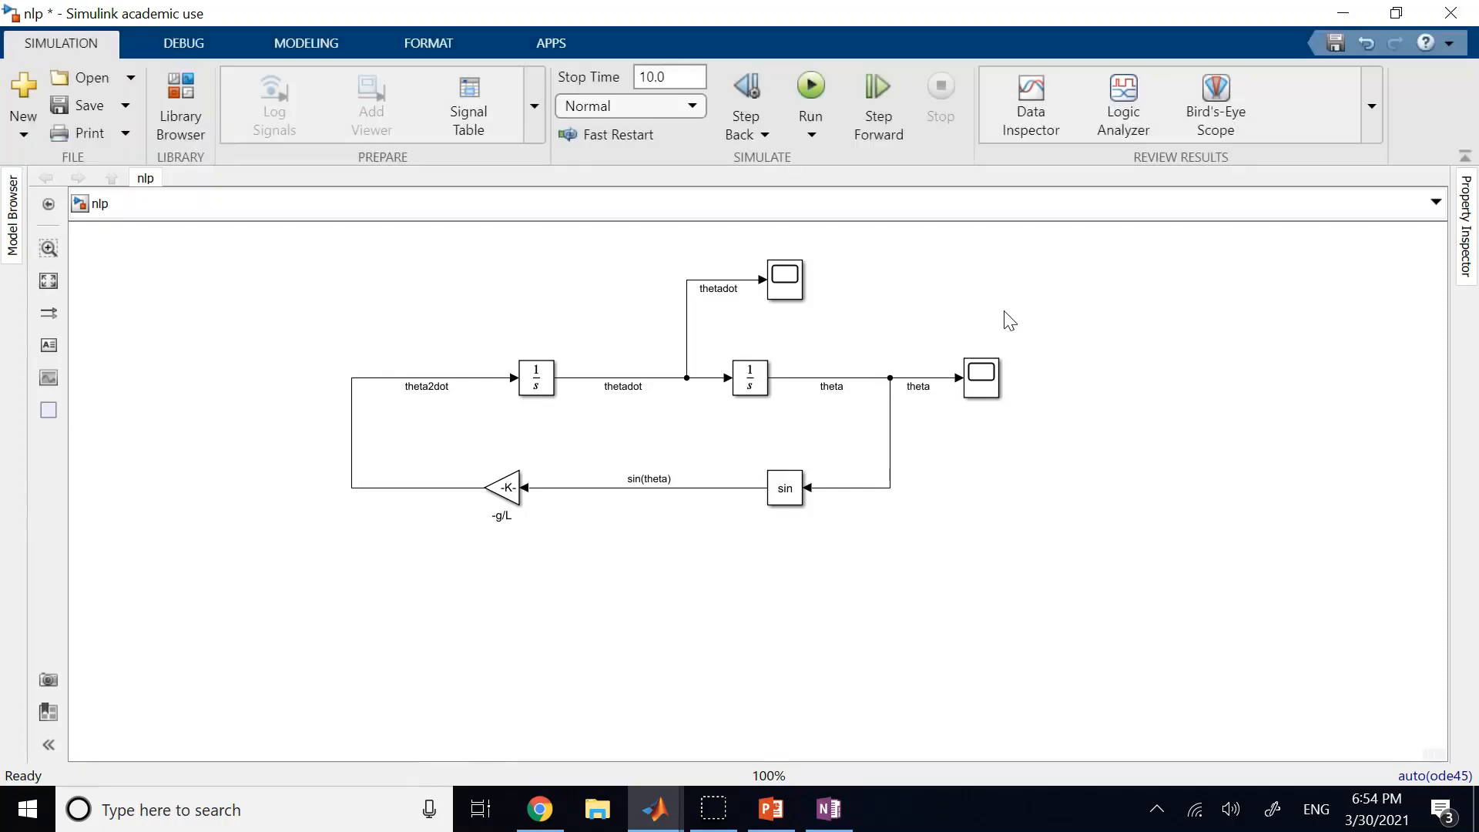
left_click(1004, 308)
left_click(980, 376)
double_click(984, 376)
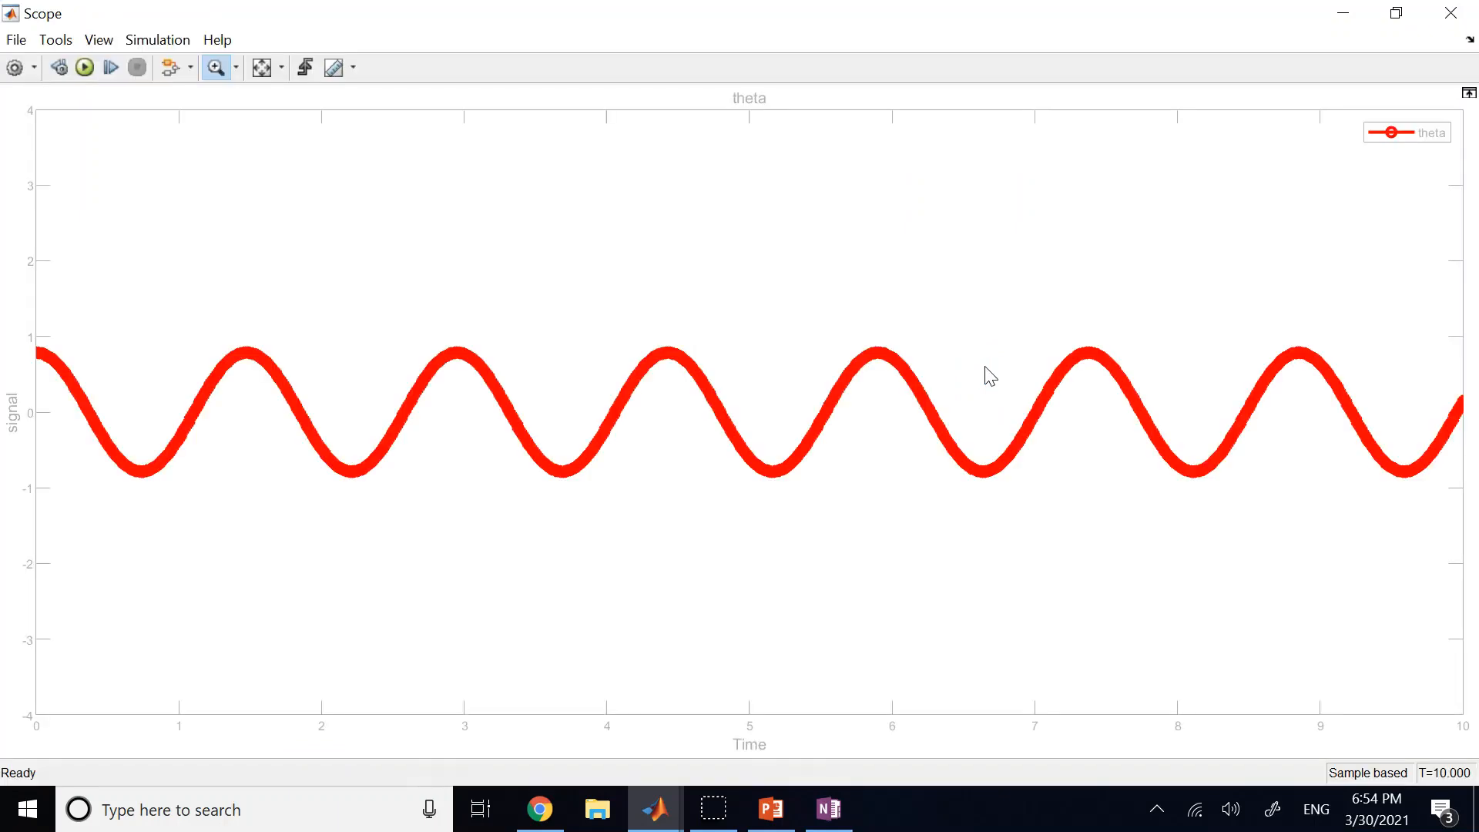
left_click(1472, 11)
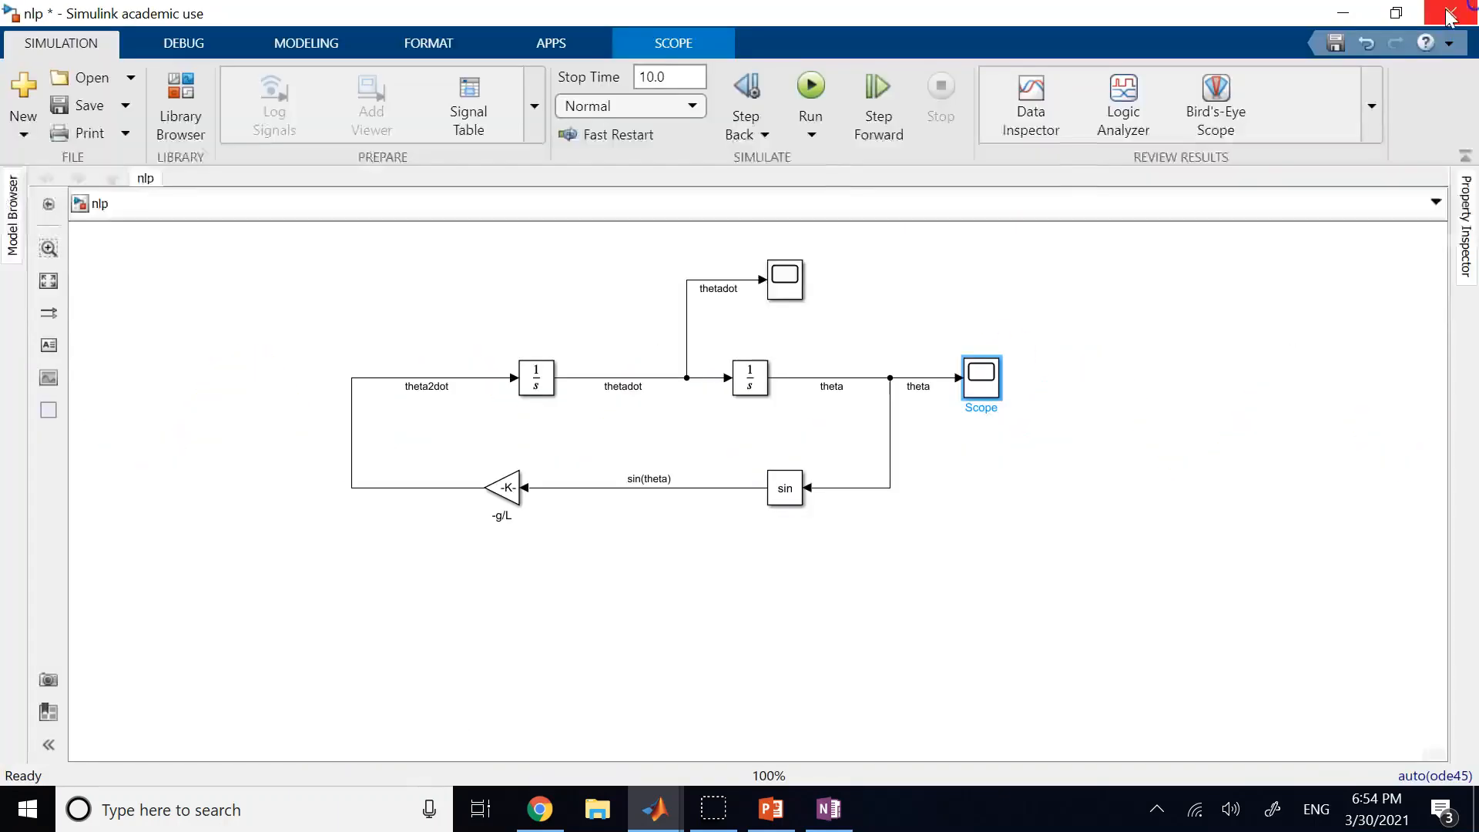
Step: Switch to the MATLAB main window, locate the out variable in the workspace, and clear the Command Window with clc
left_click(1344, 13)
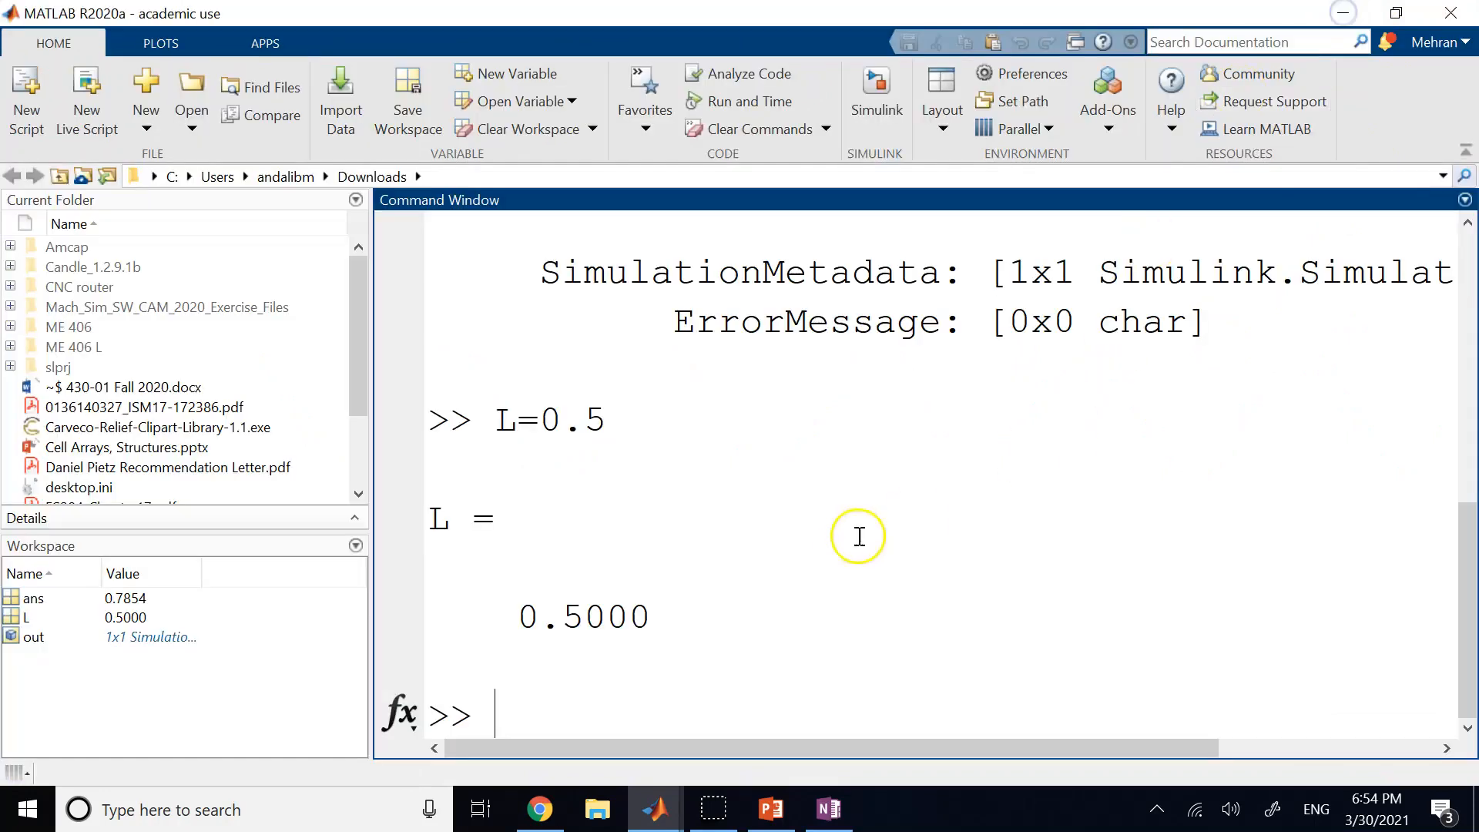
left_click(35, 637)
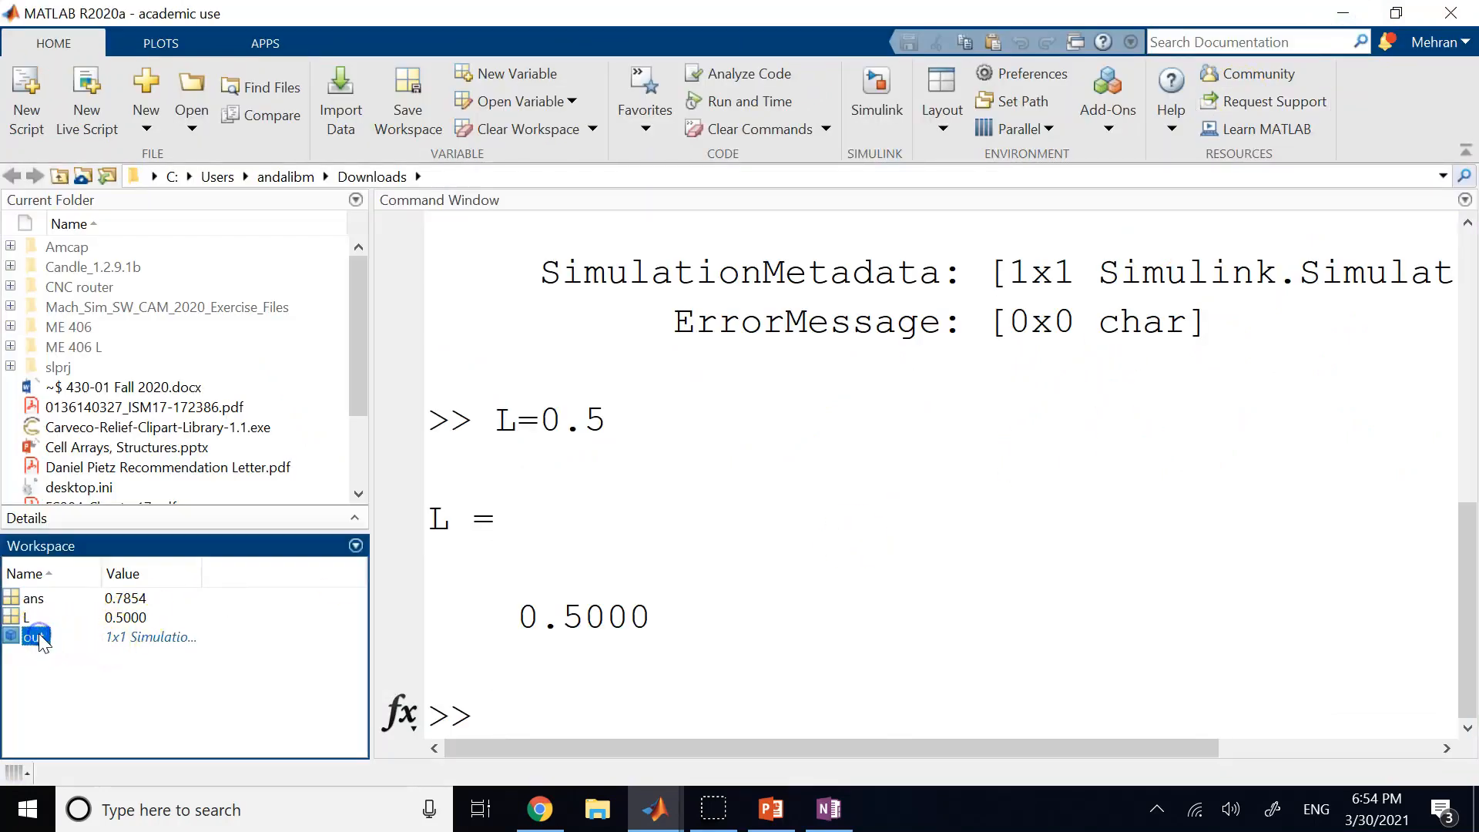
left_click(709, 731)
type("clc")
key("Return")
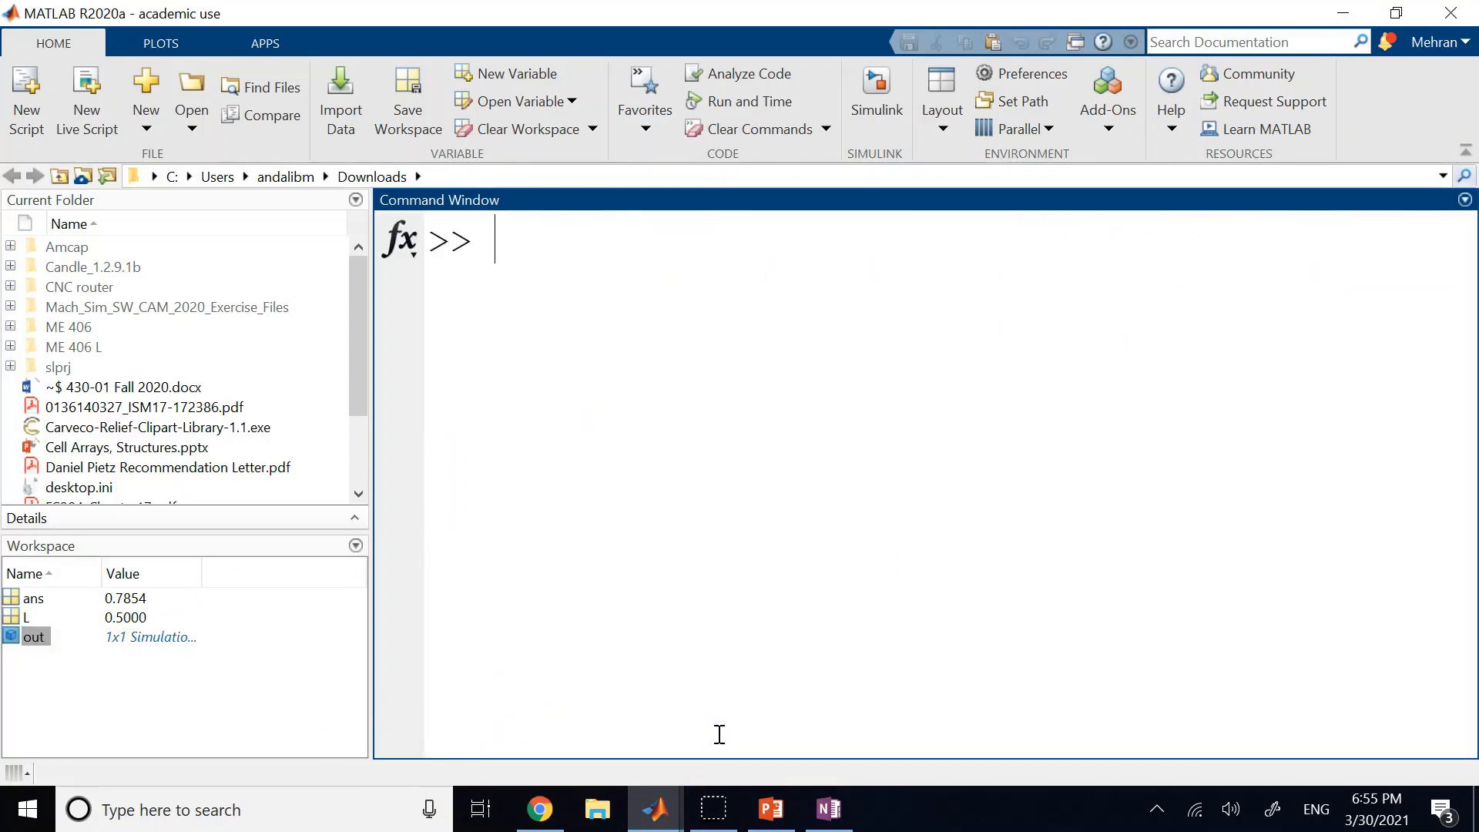
left_click(65, 688)
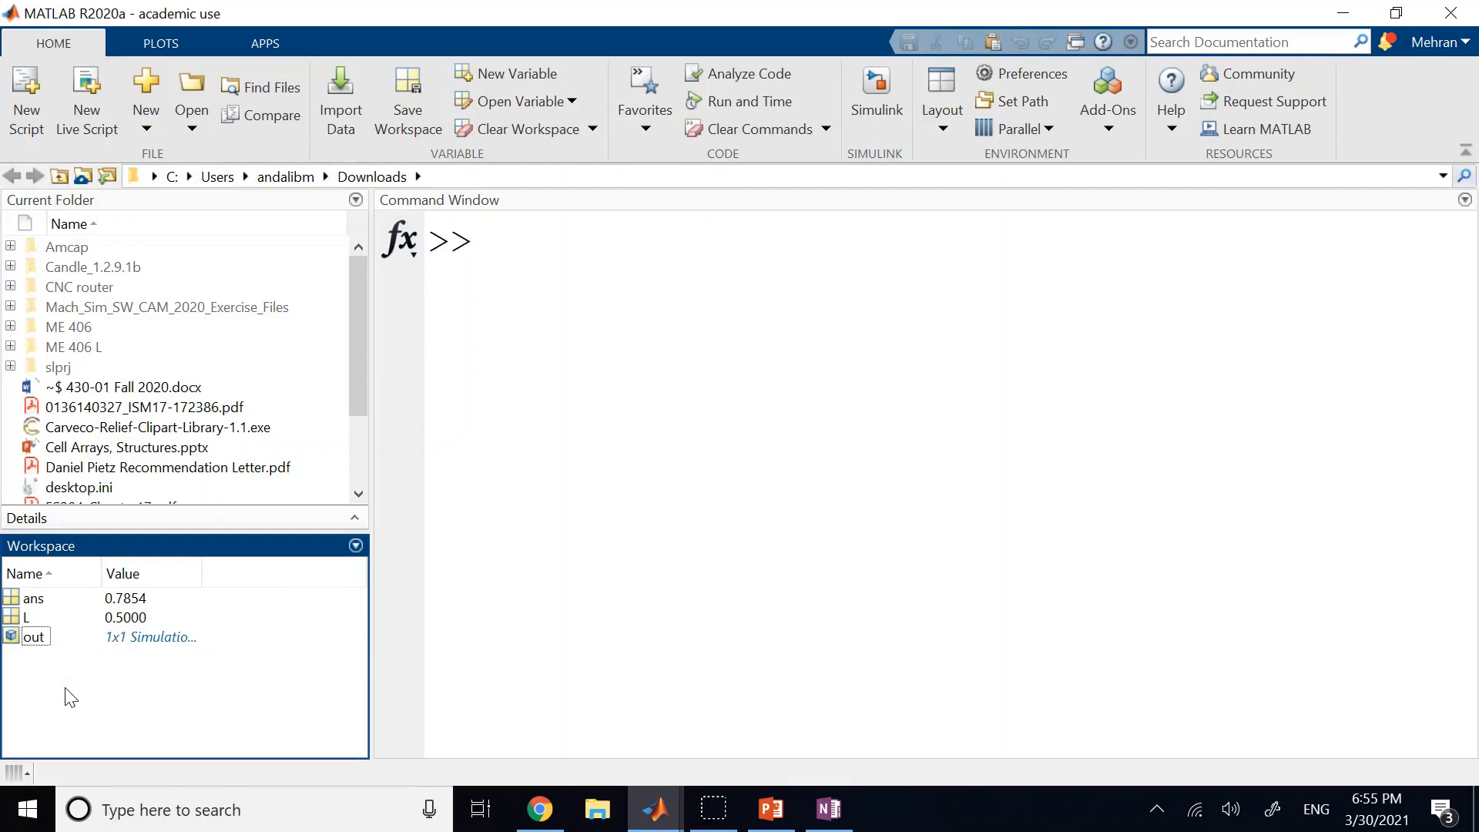
left_click(515, 423)
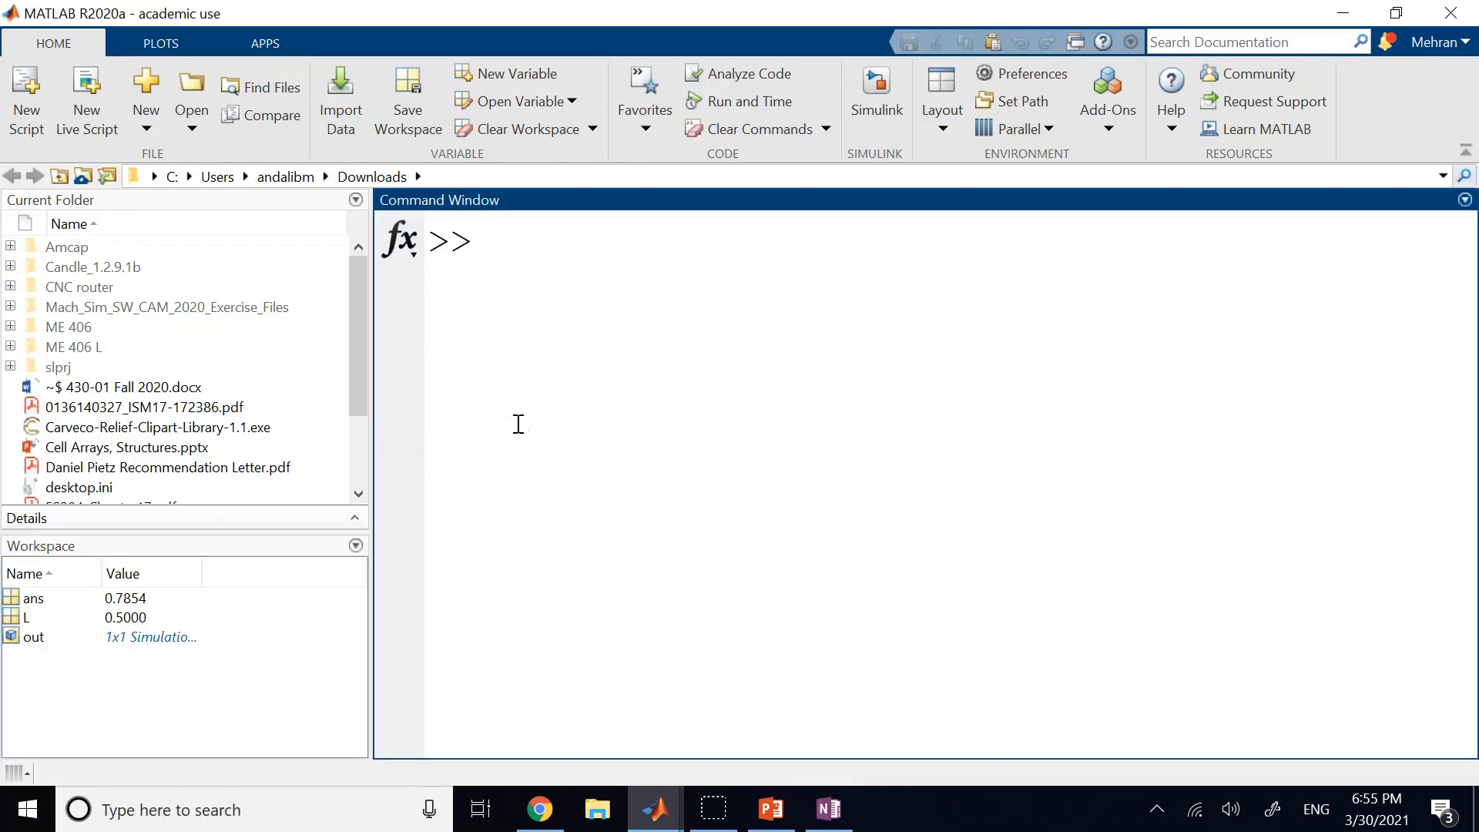
Step: Display the out variable in the Command Window and examine its theta and thetadot entries
type("out")
key("Return")
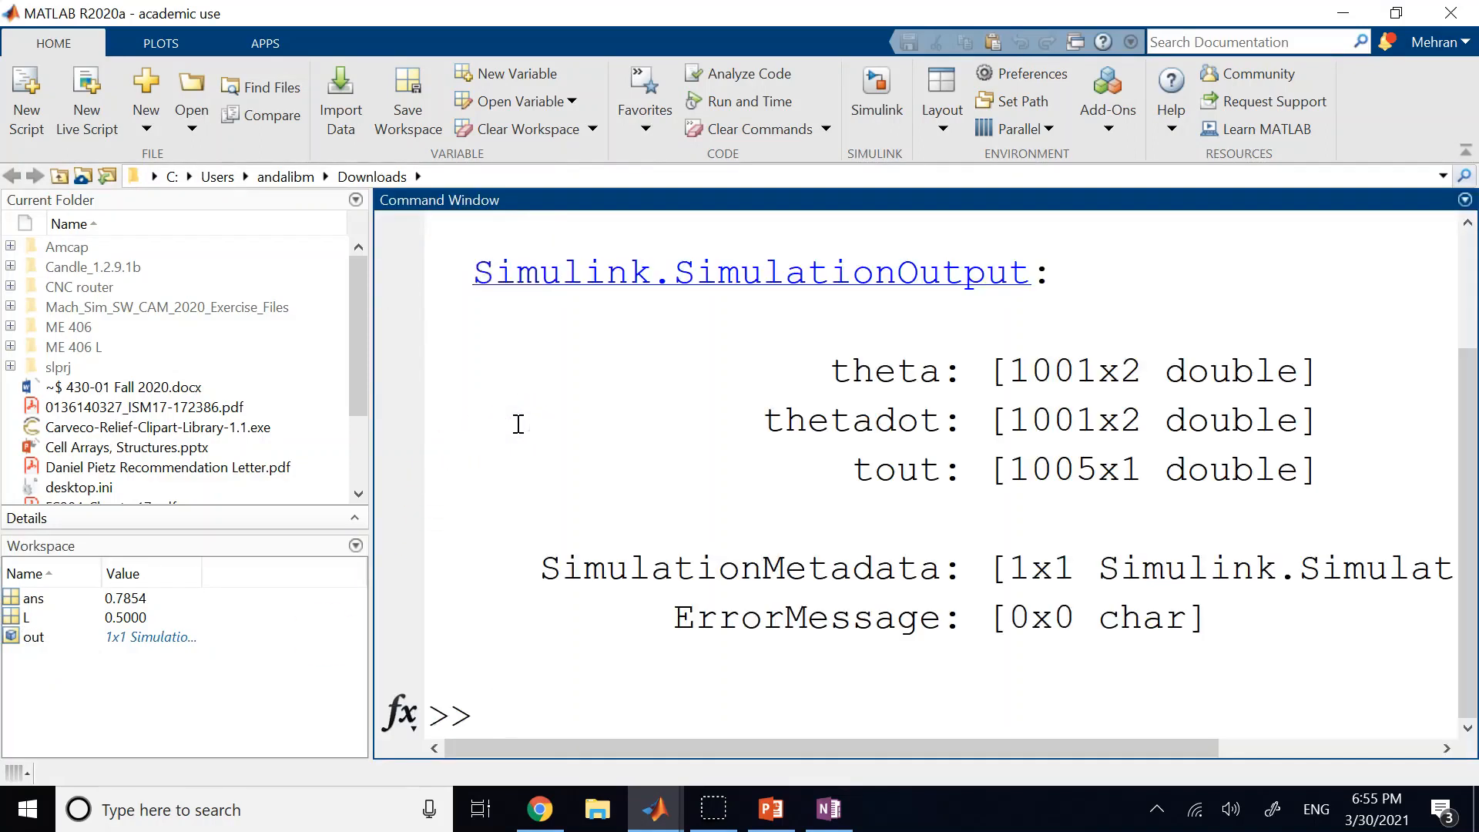
left_click_drag(818, 369, 1337, 417)
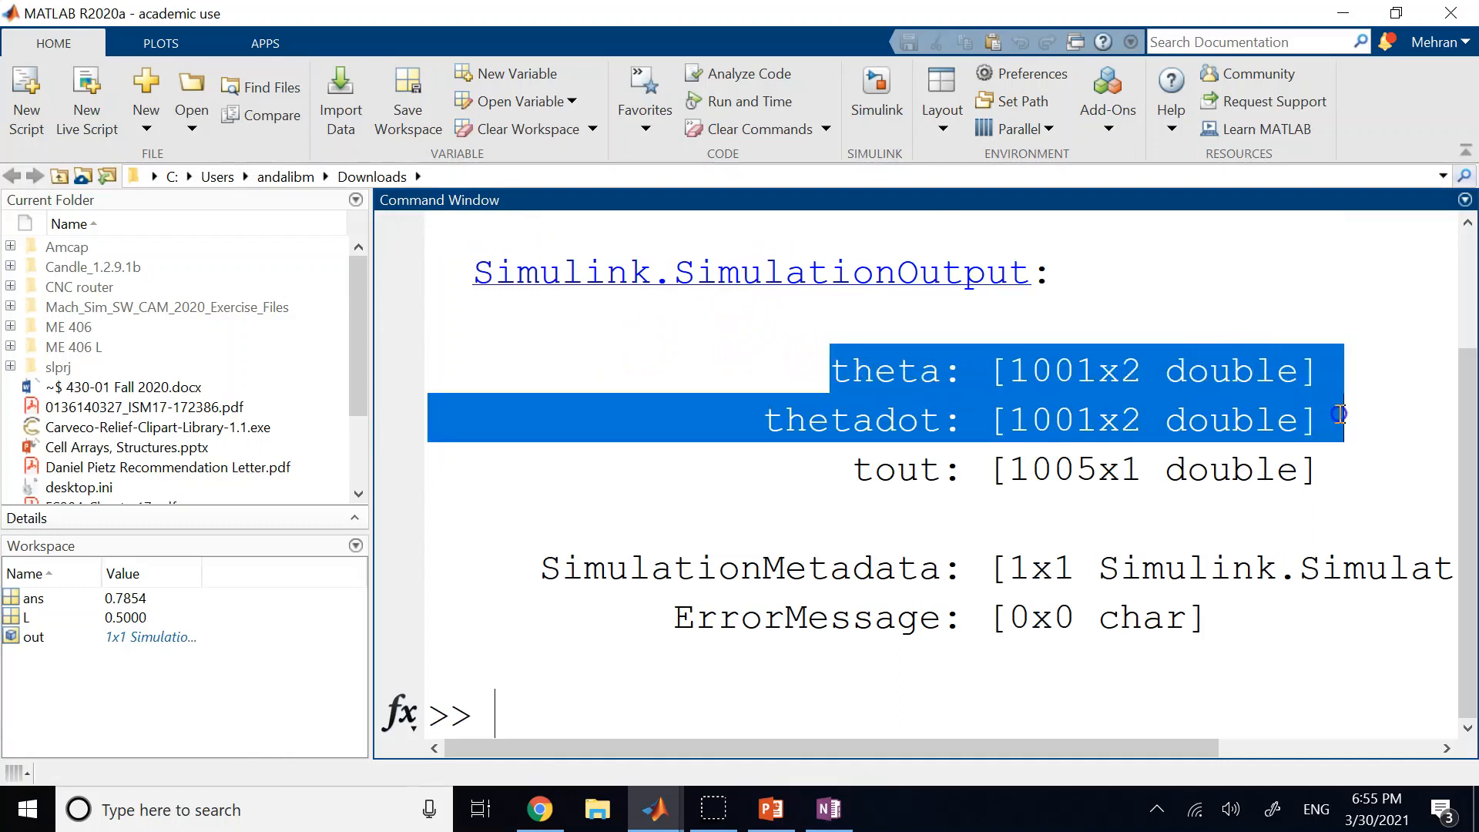
left_click(891, 651)
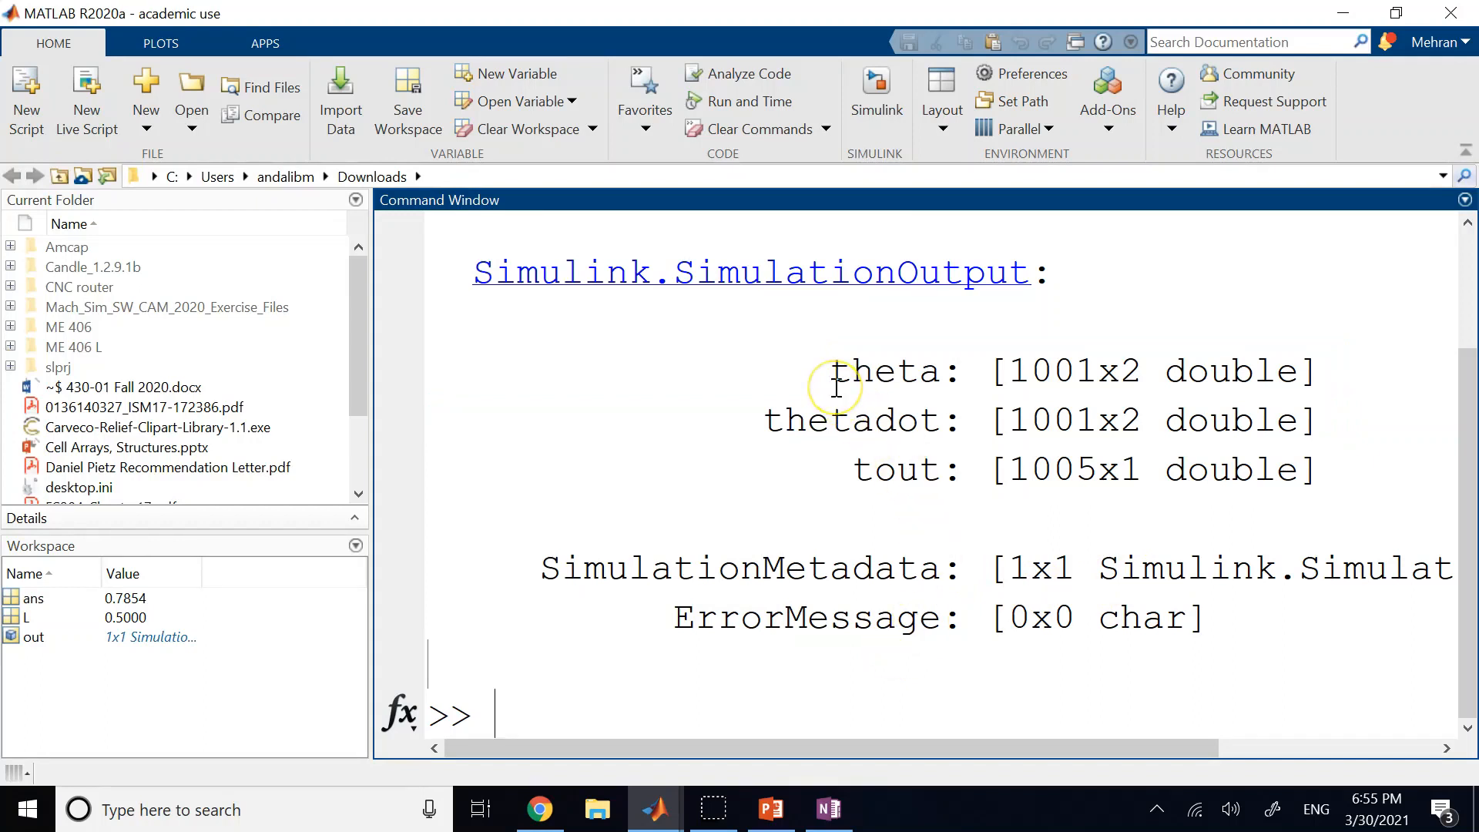
left_click_drag(831, 371, 1342, 416)
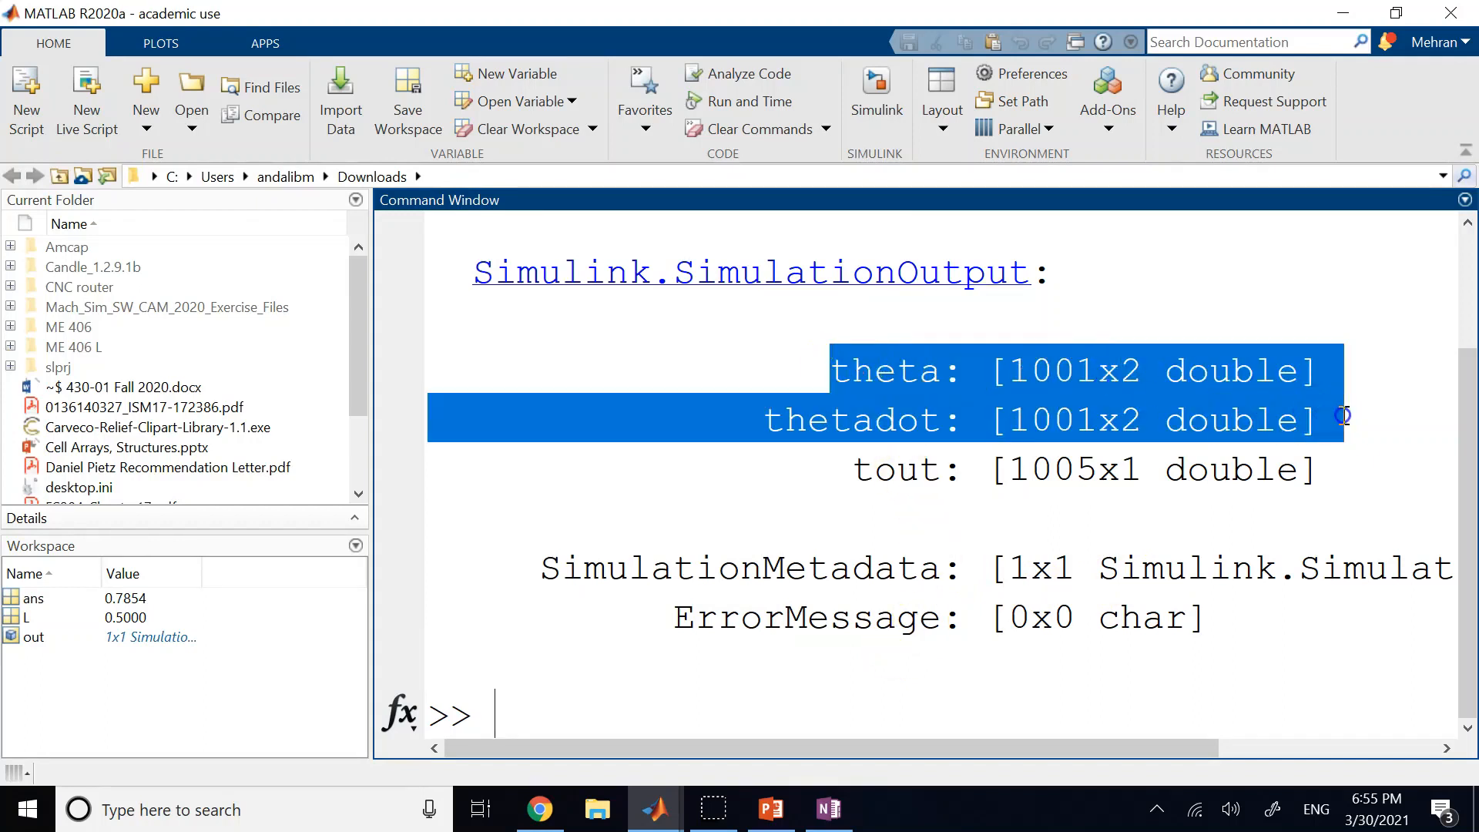
left_click(1054, 497)
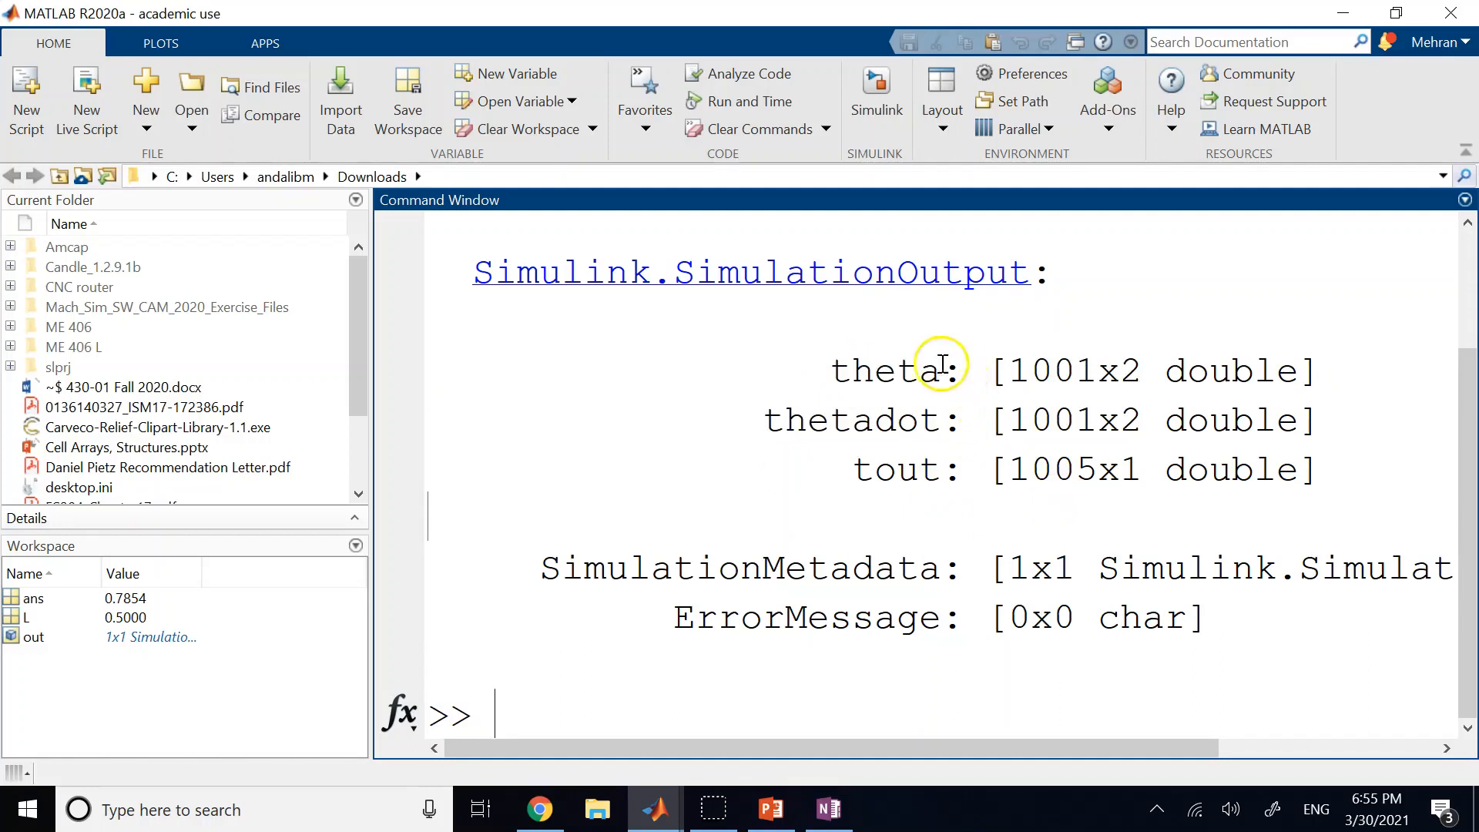
left_click_drag(826, 360, 1052, 397)
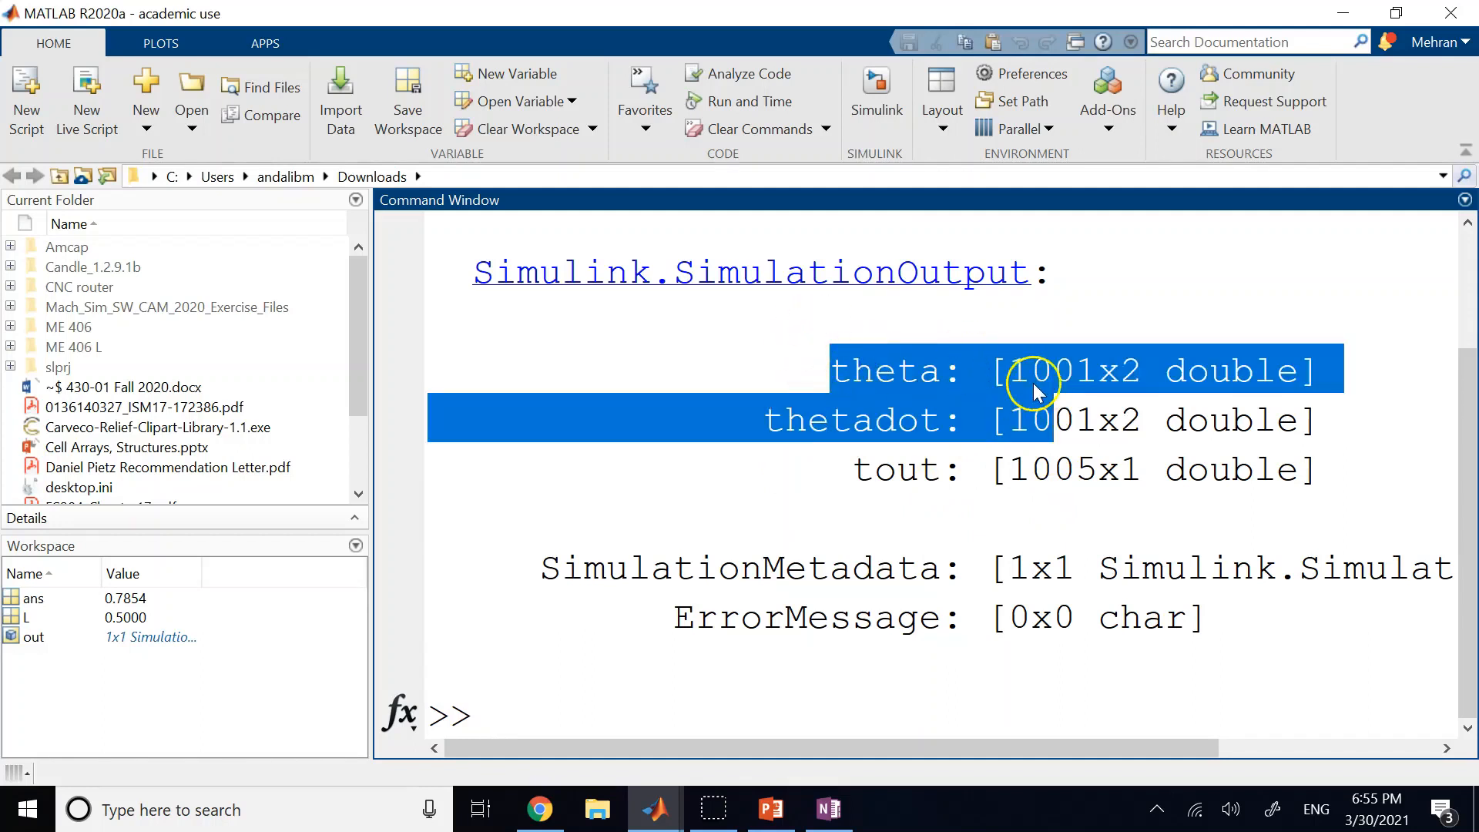
left_click(783, 686)
left_click(910, 383)
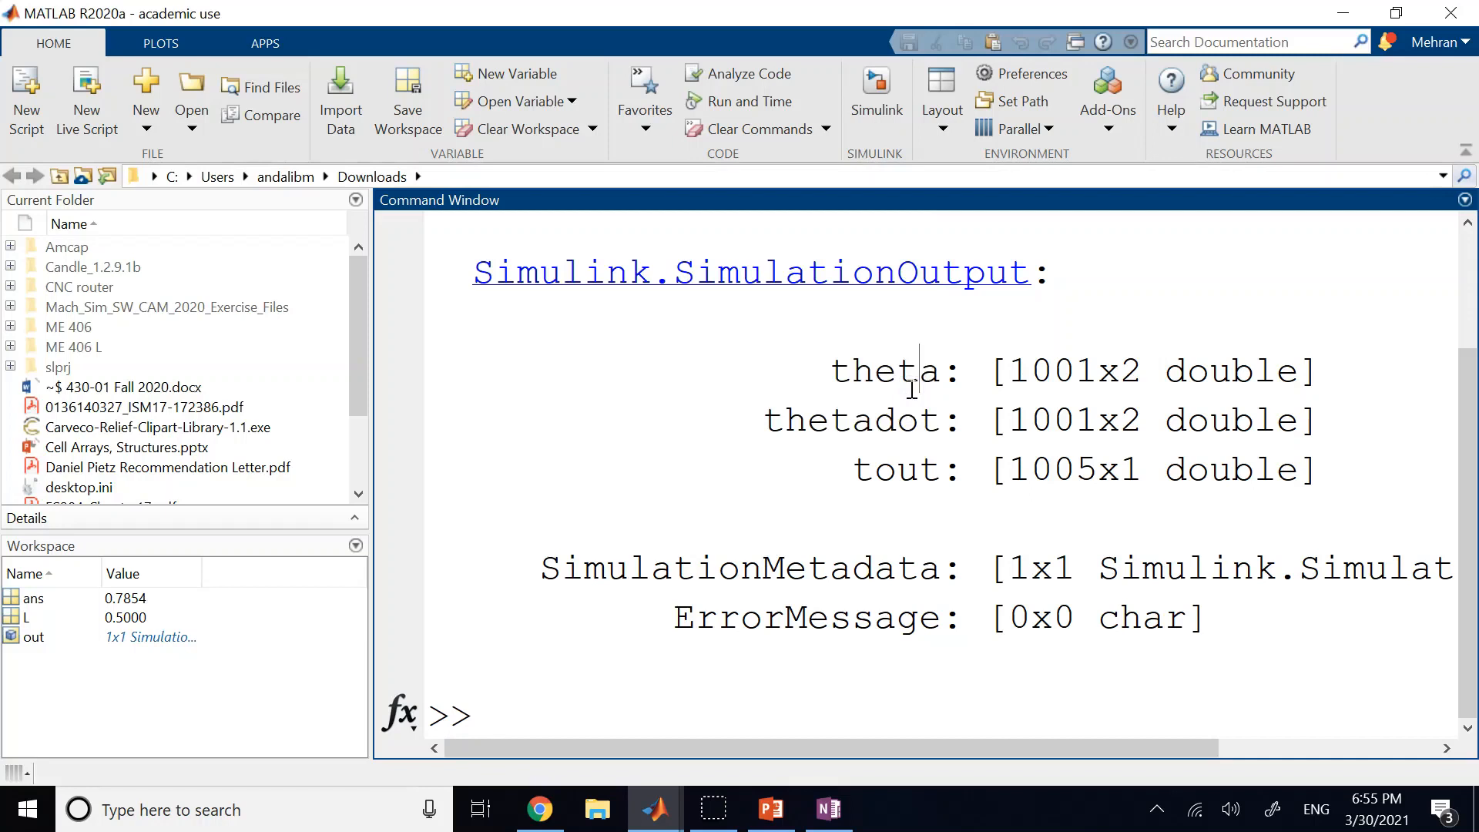
Step: Store the logged theta data in a variable T with T=out.theta; and leave the command line empty
type("T=out.")
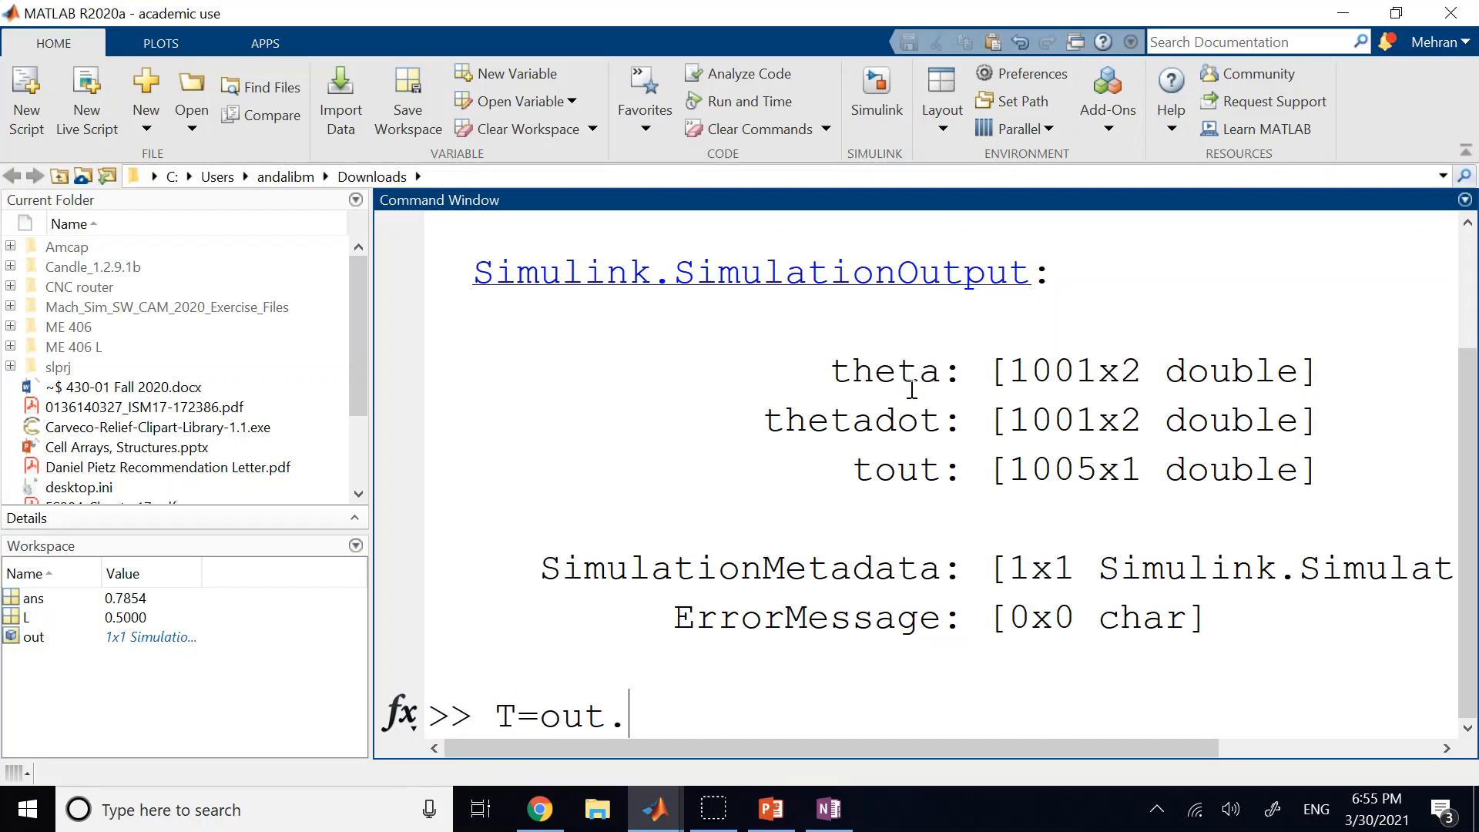
type("theta")
left_click_drag(833, 370, 931, 370)
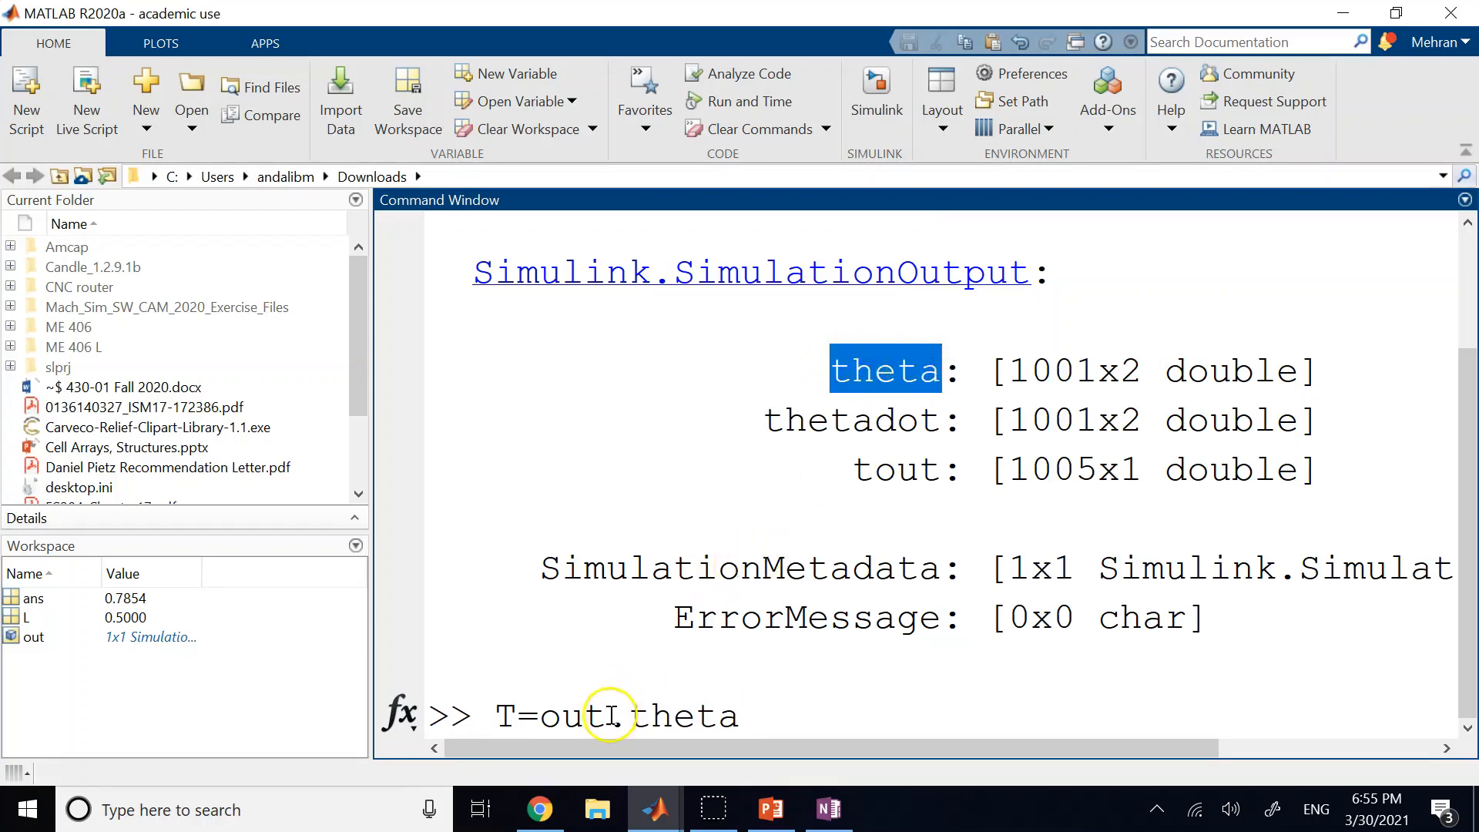
left_click_drag(607, 717, 541, 721)
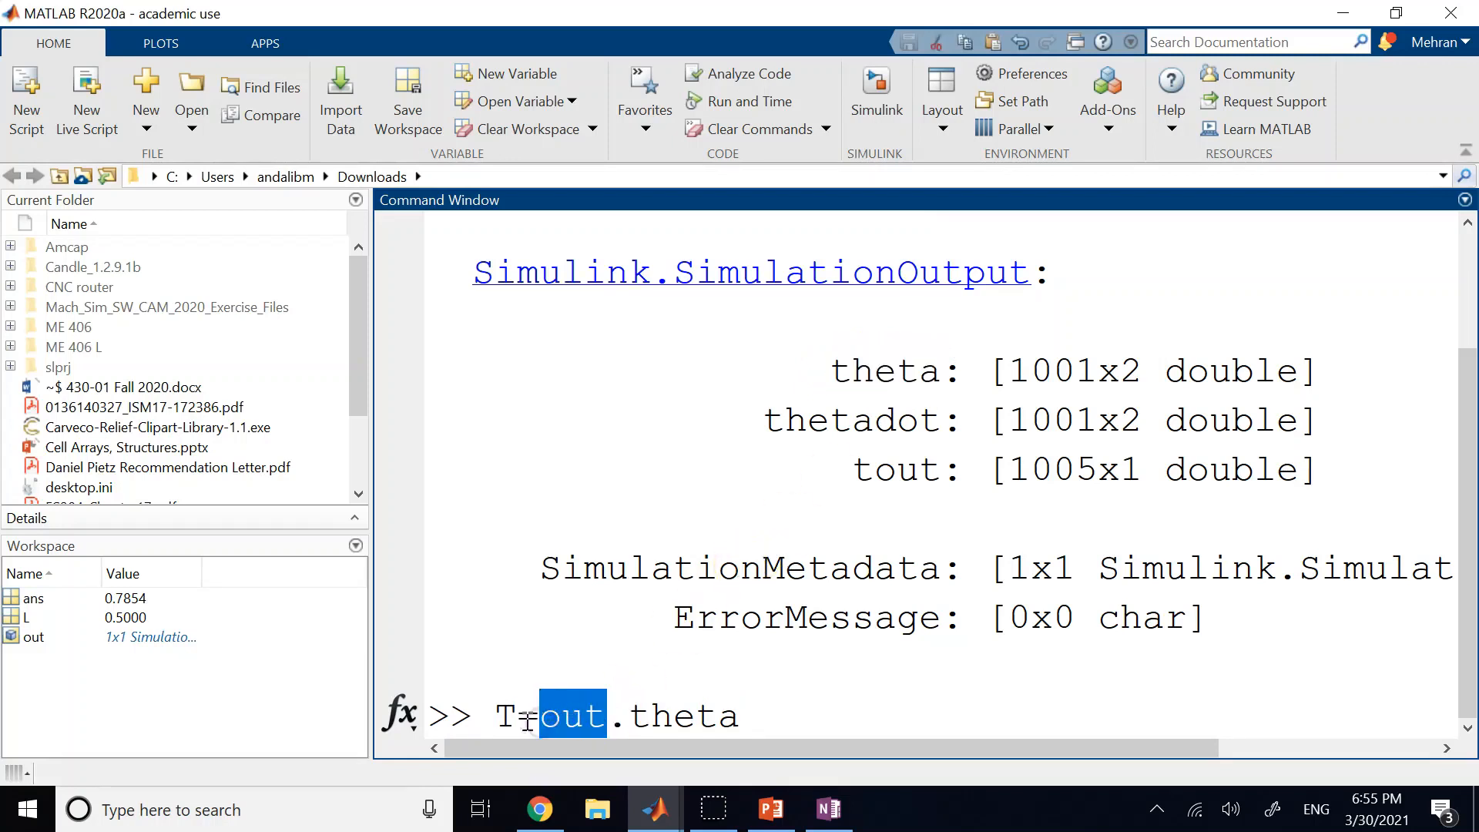
left_click(756, 720)
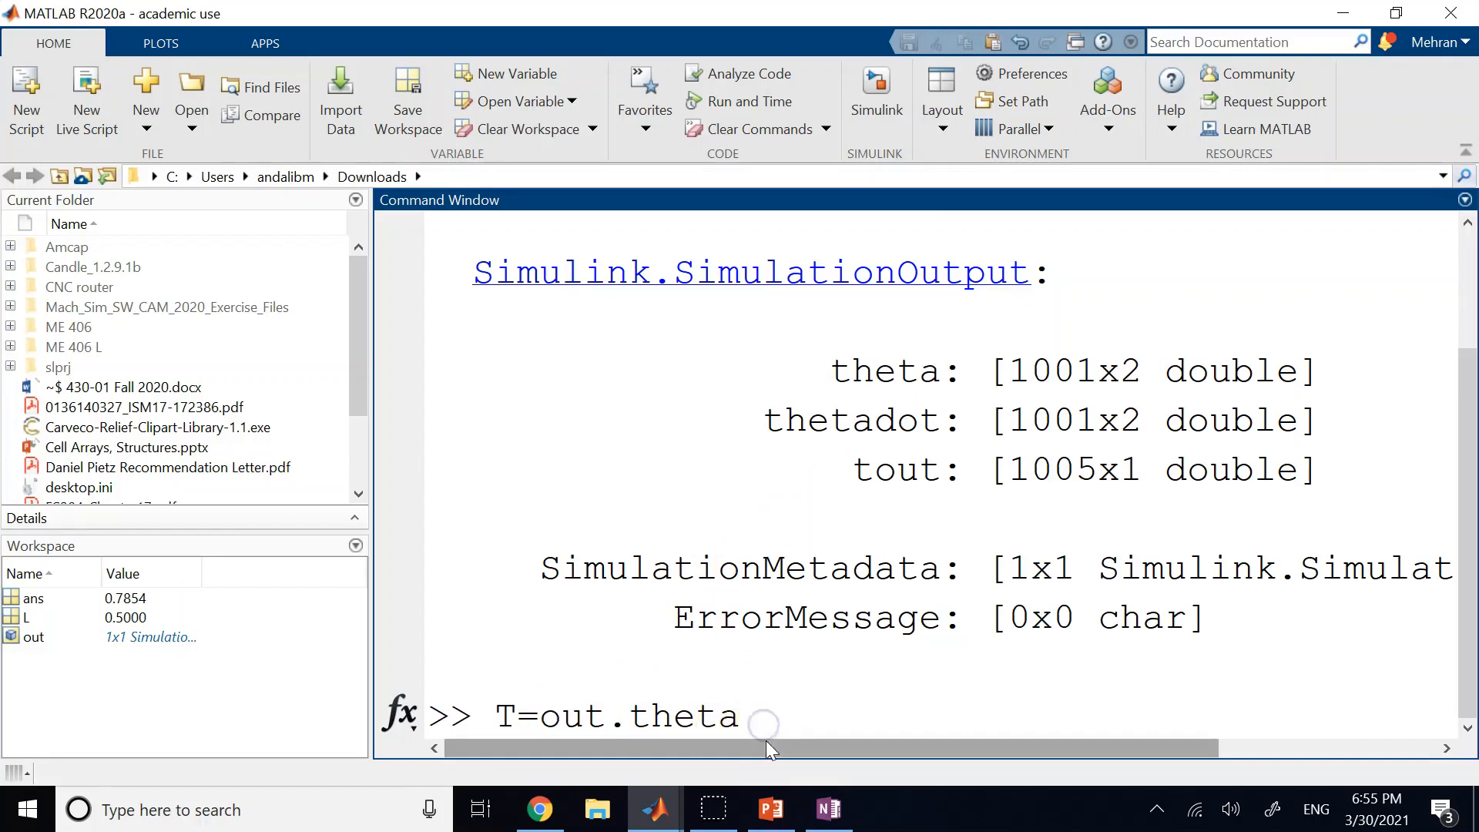
key("Return")
type("\\")
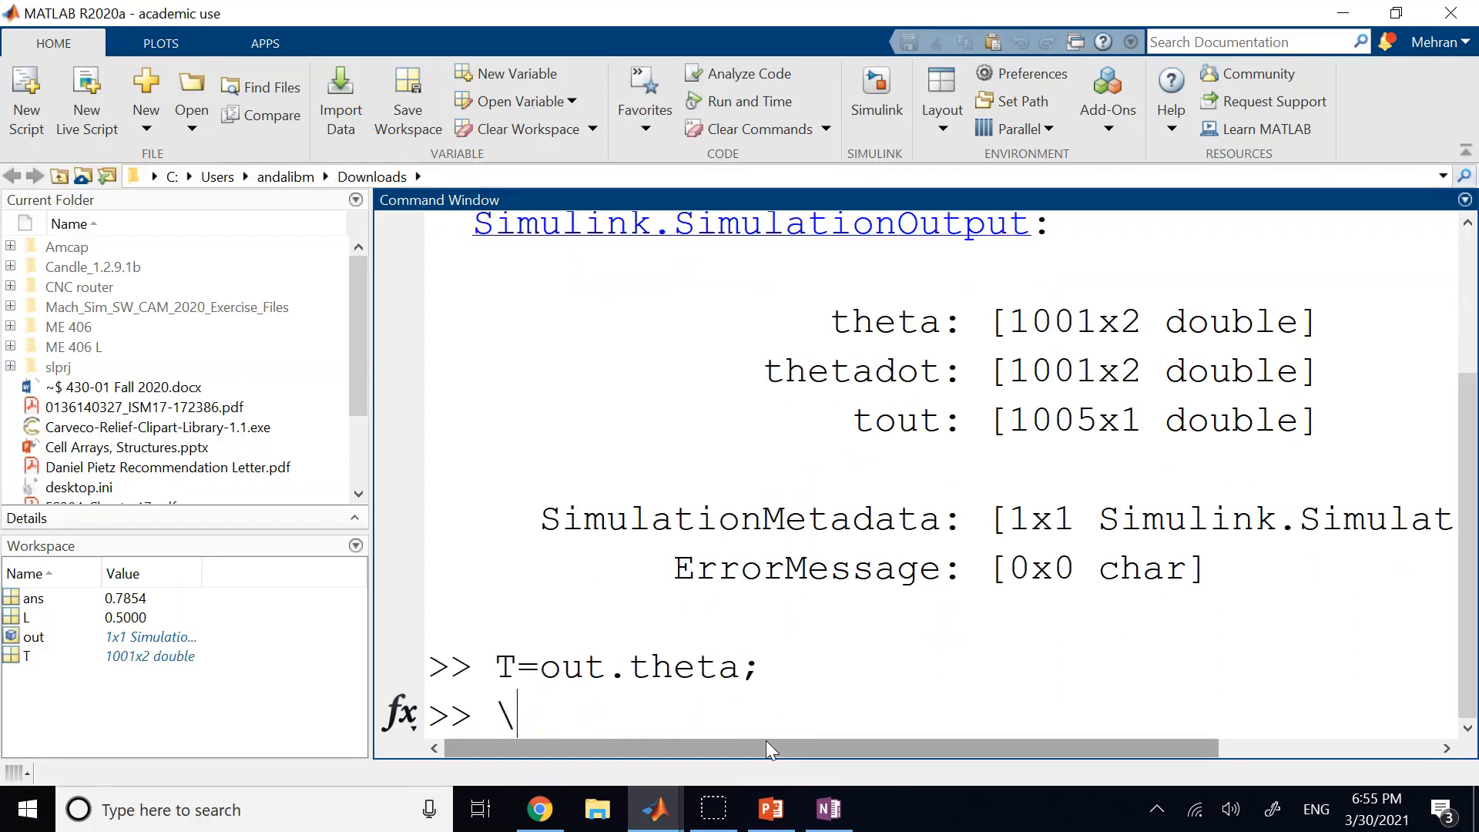
key("BackSpace")
scroll(765, 741, "up", 2)
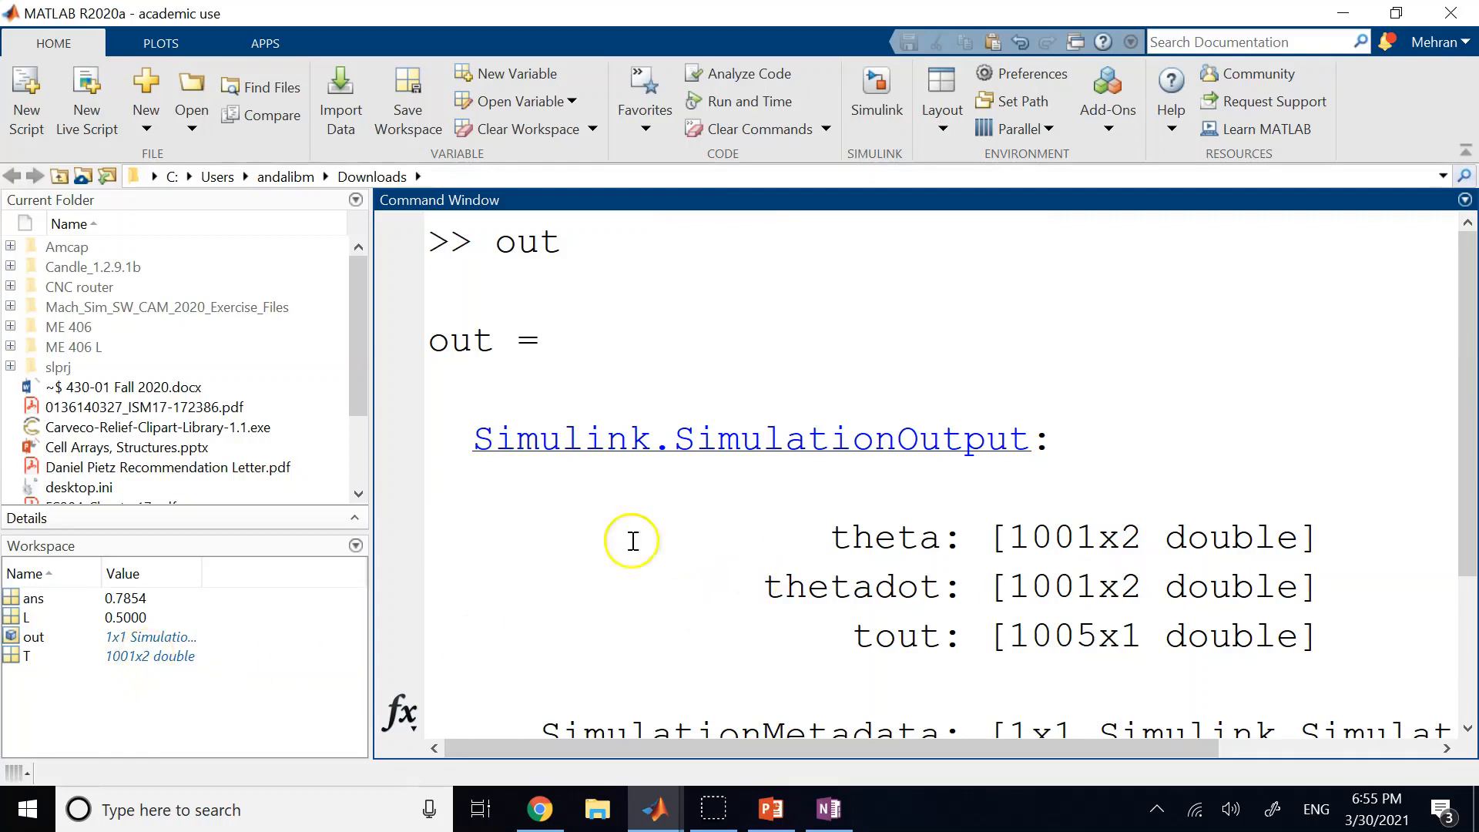
scroll(595, 693, "down", 3)
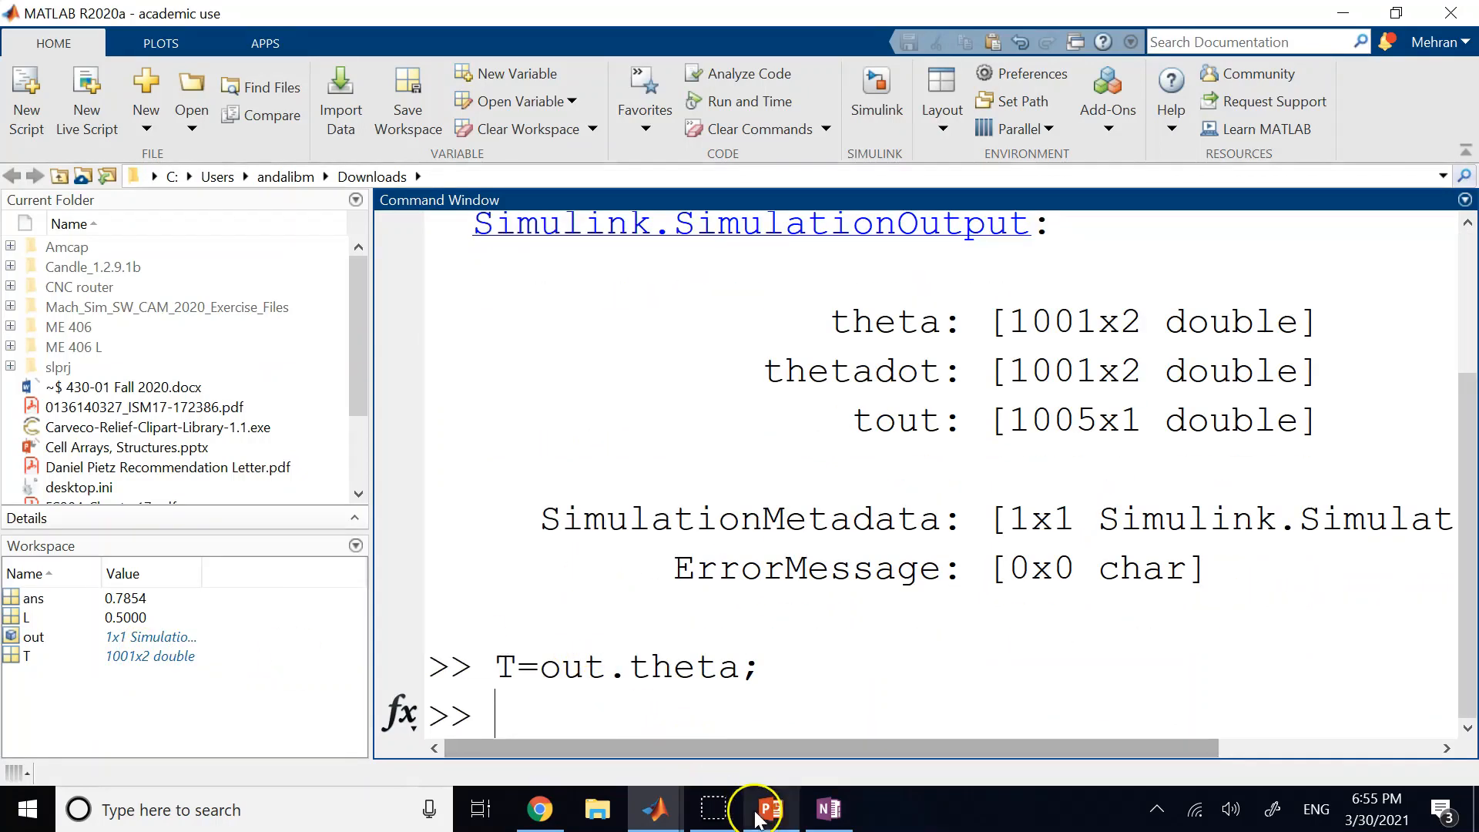
left_click(828, 809)
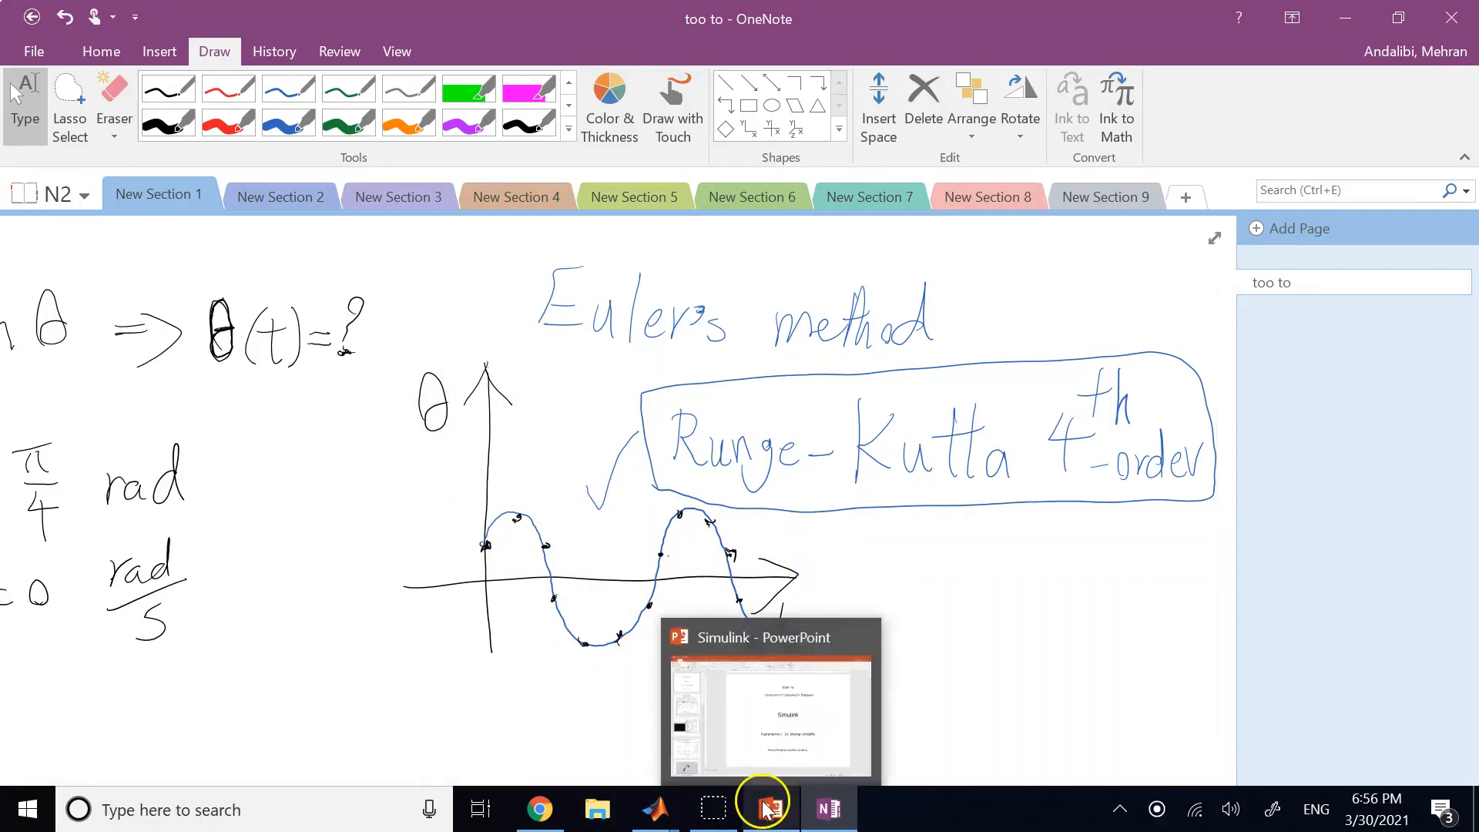
mouse_move(651, 805)
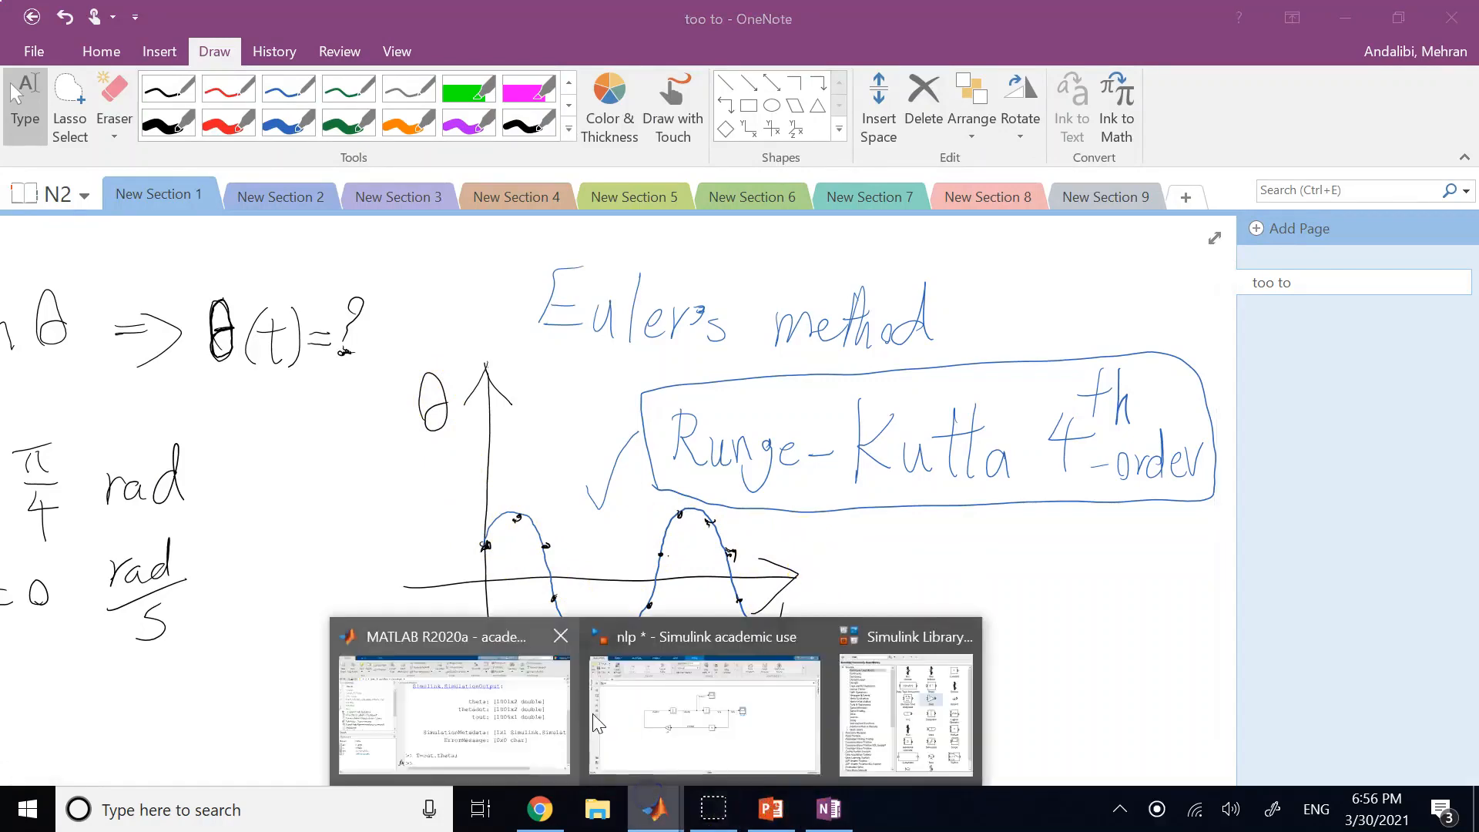
left_click(360, 630)
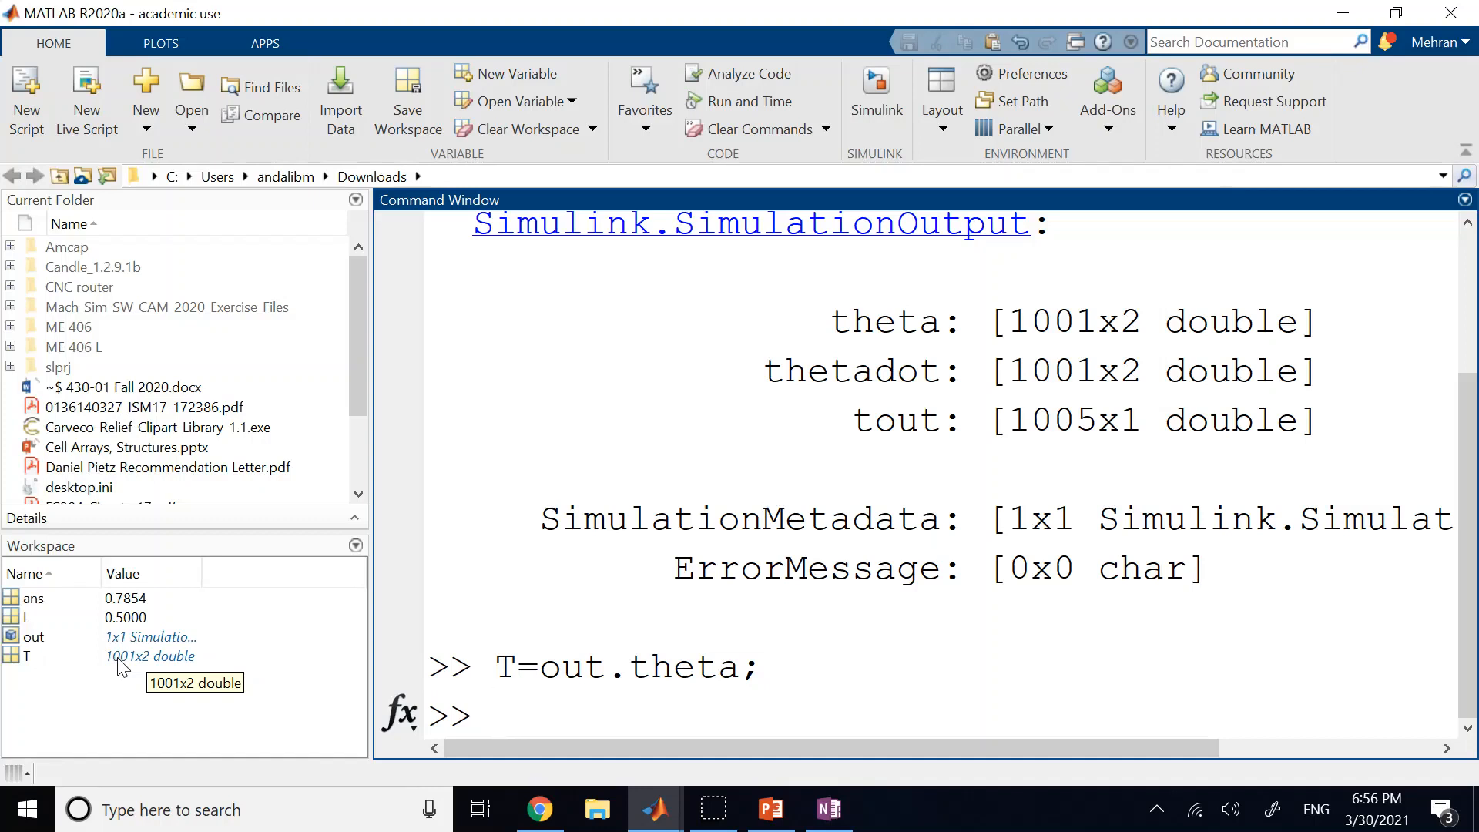
Step: Plot the second column of T against its first with plot(T(:,1),T(:,2)), view the curve and close the figure
type("plot(T")
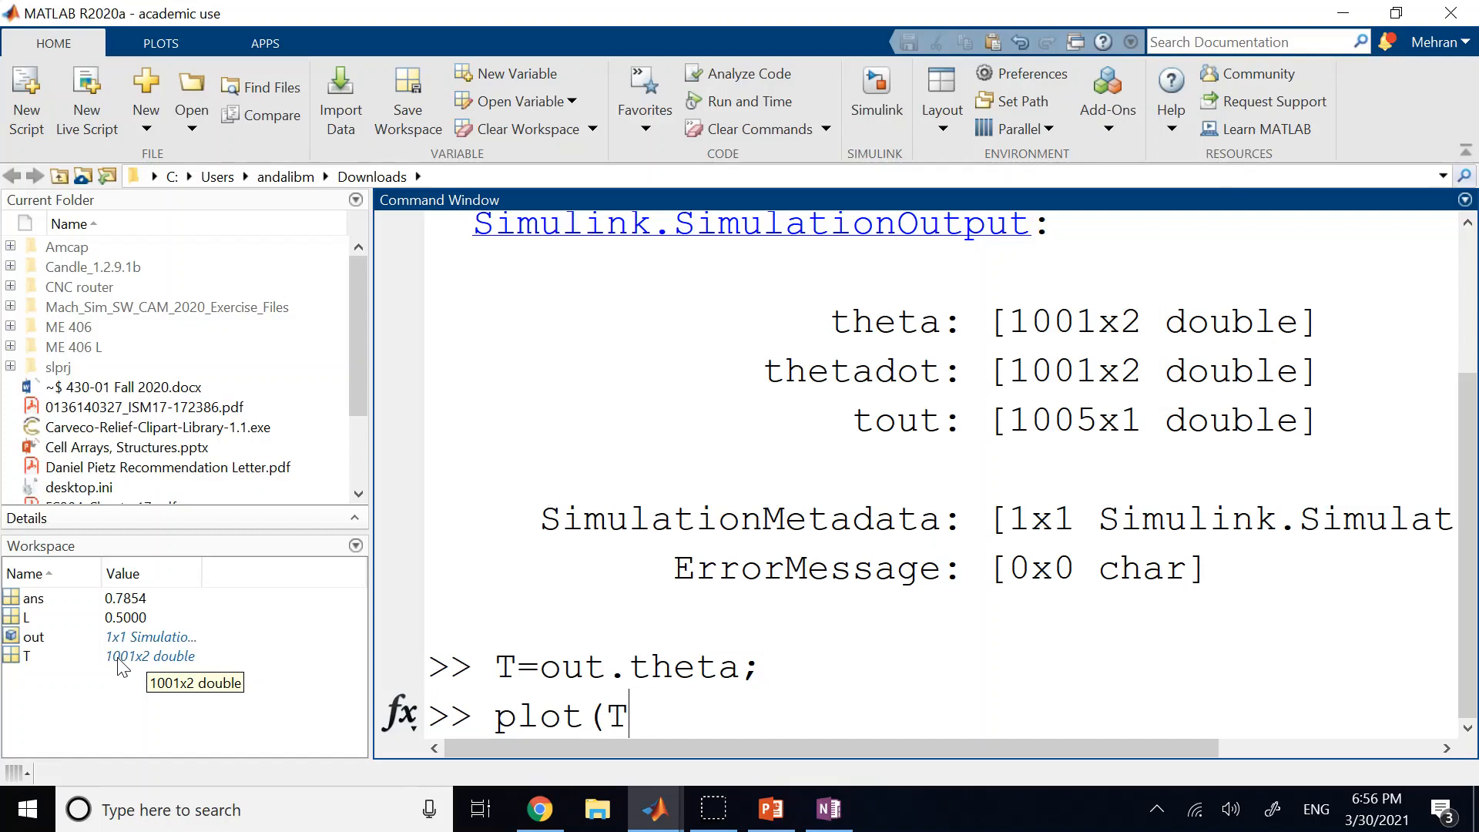
type("(:")
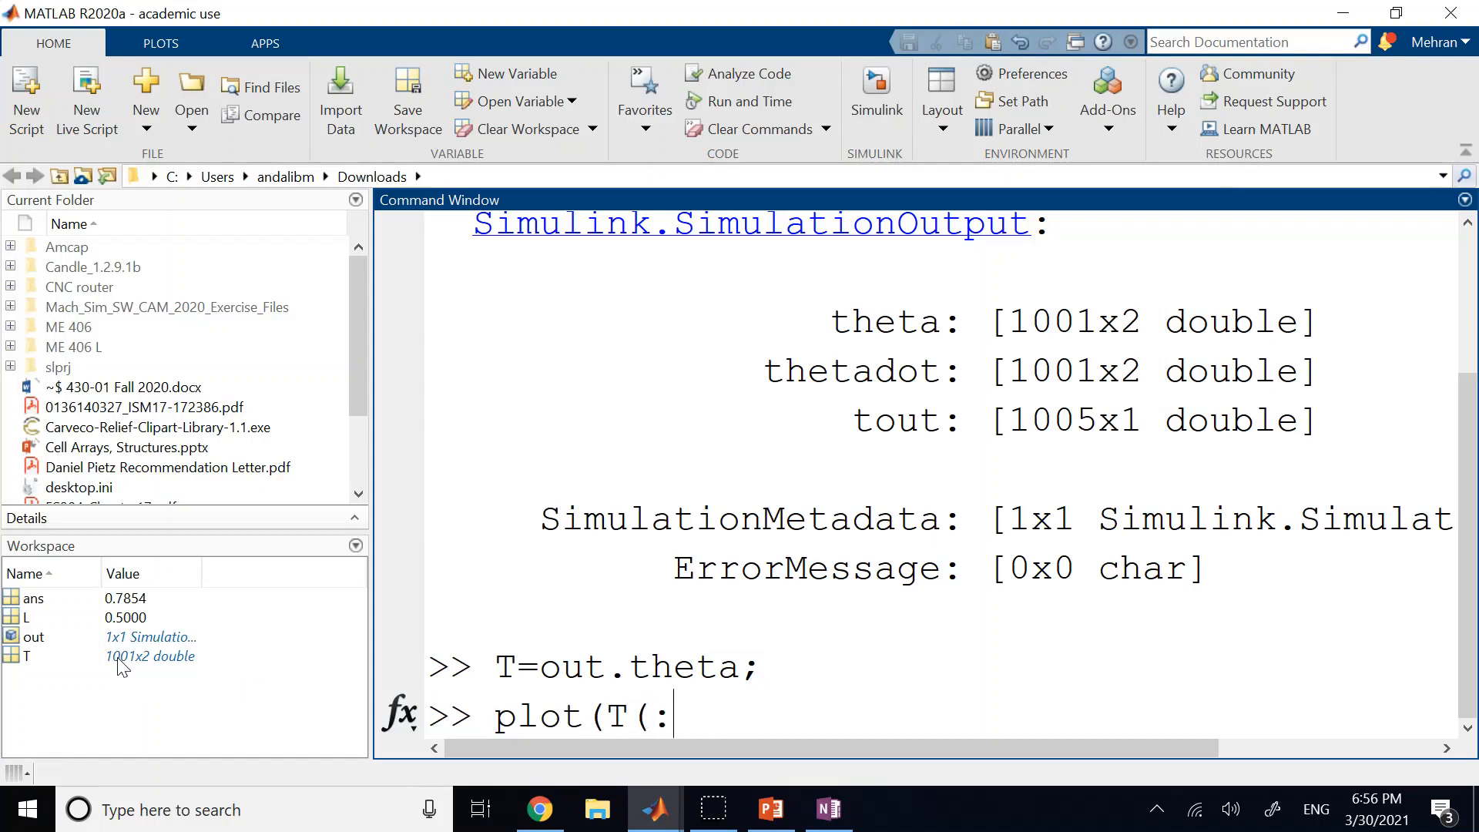
type(",1),T(:,2))")
key("Return")
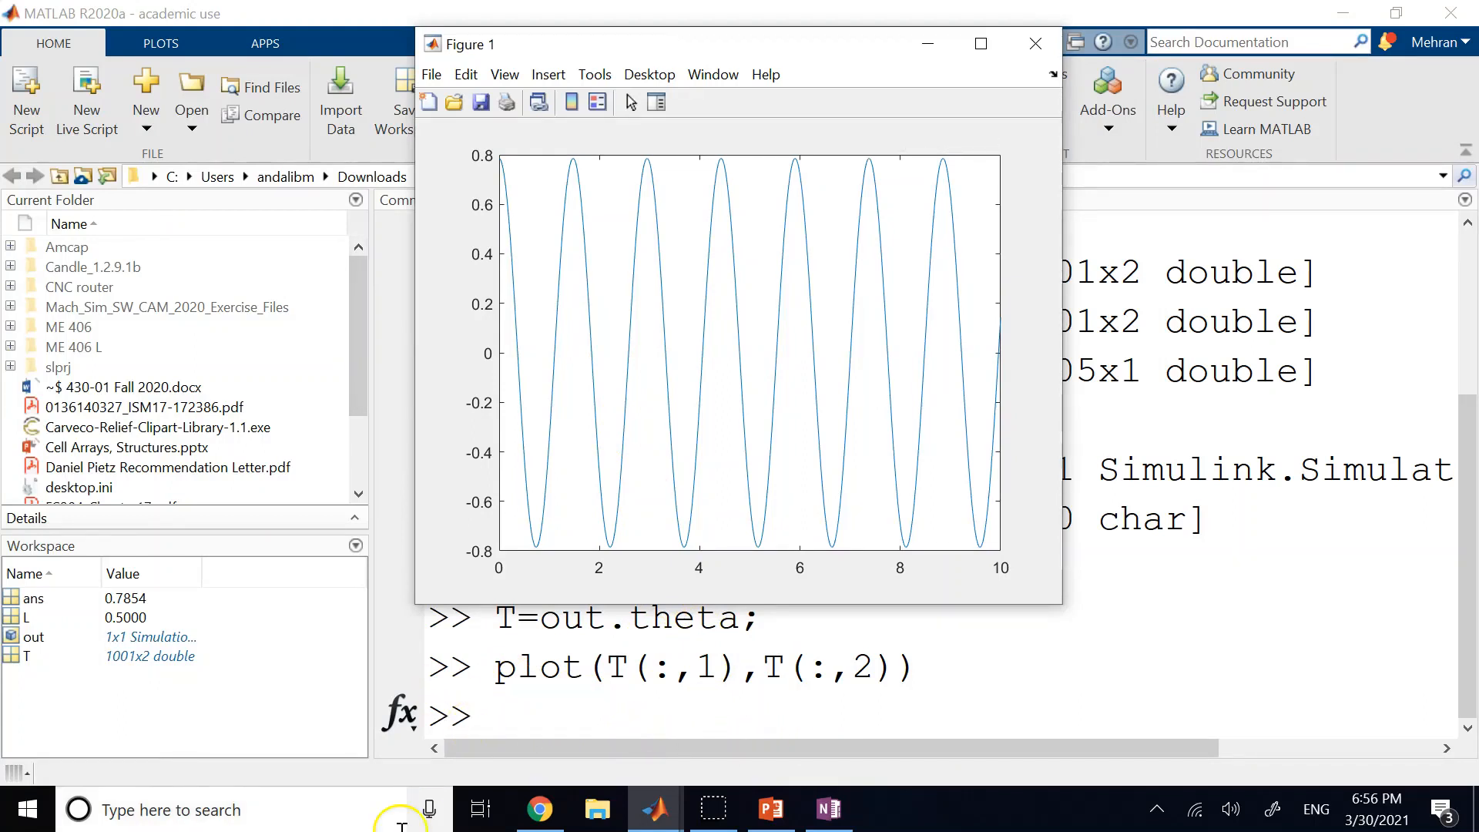
left_click(1035, 44)
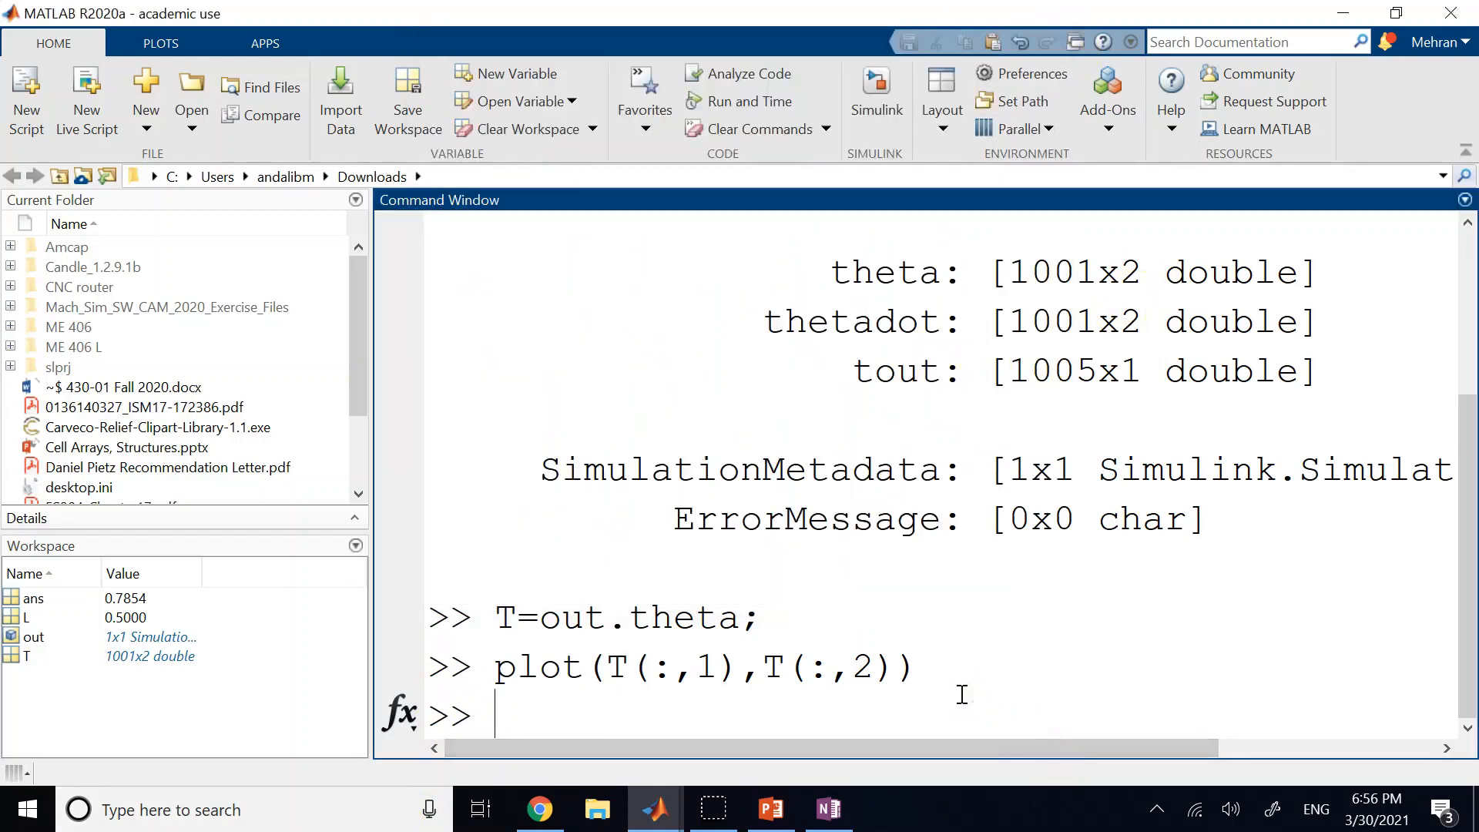
Step: Store the logged thetadot data in a variable Tdot by adapting the earlier assignment to Tdot=out.thetadot;
key("Up")
key("Up")
key("Left")
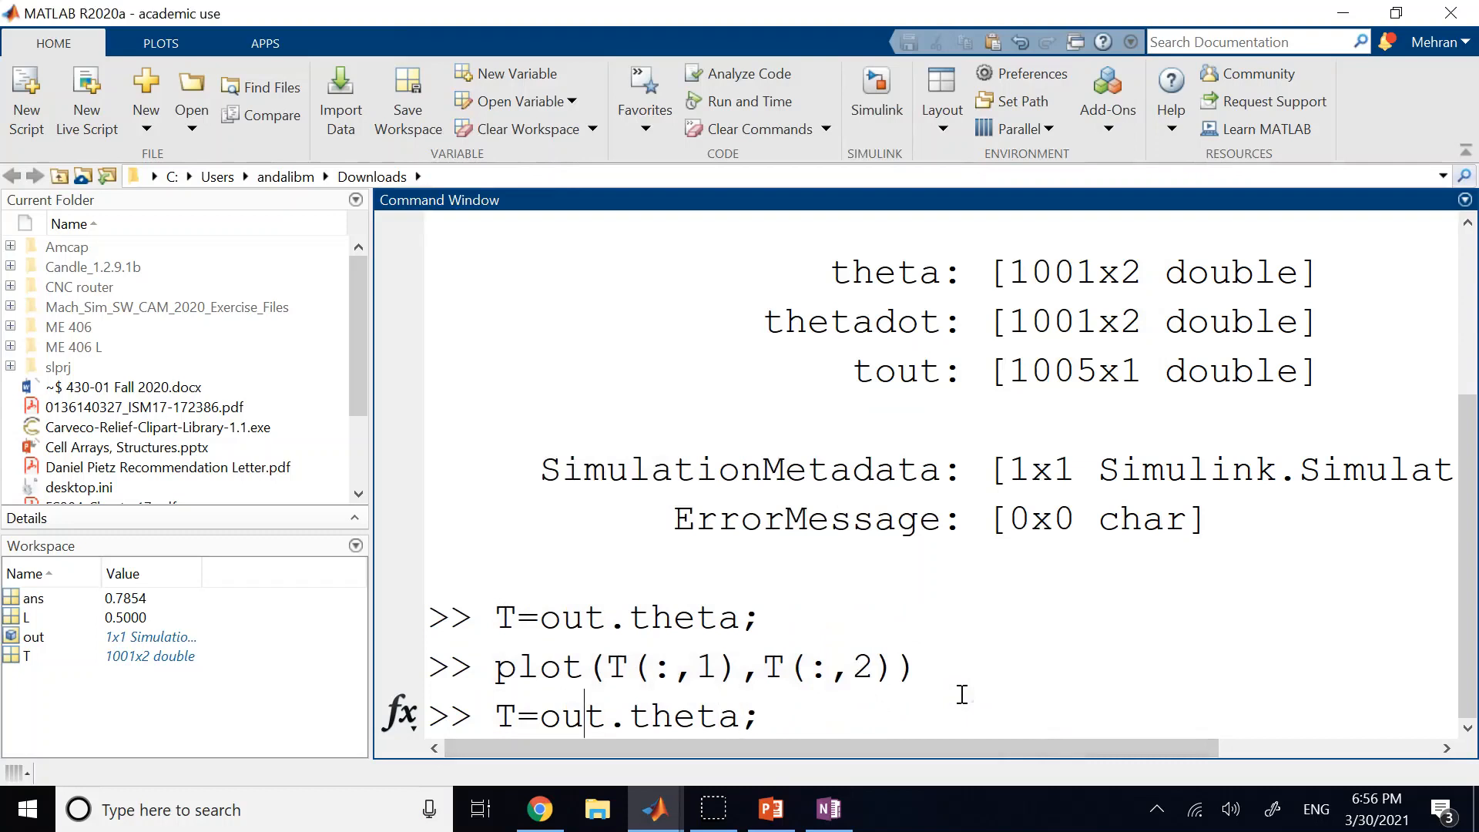
type("ou")
key("BackSpace")
key("BackSpace")
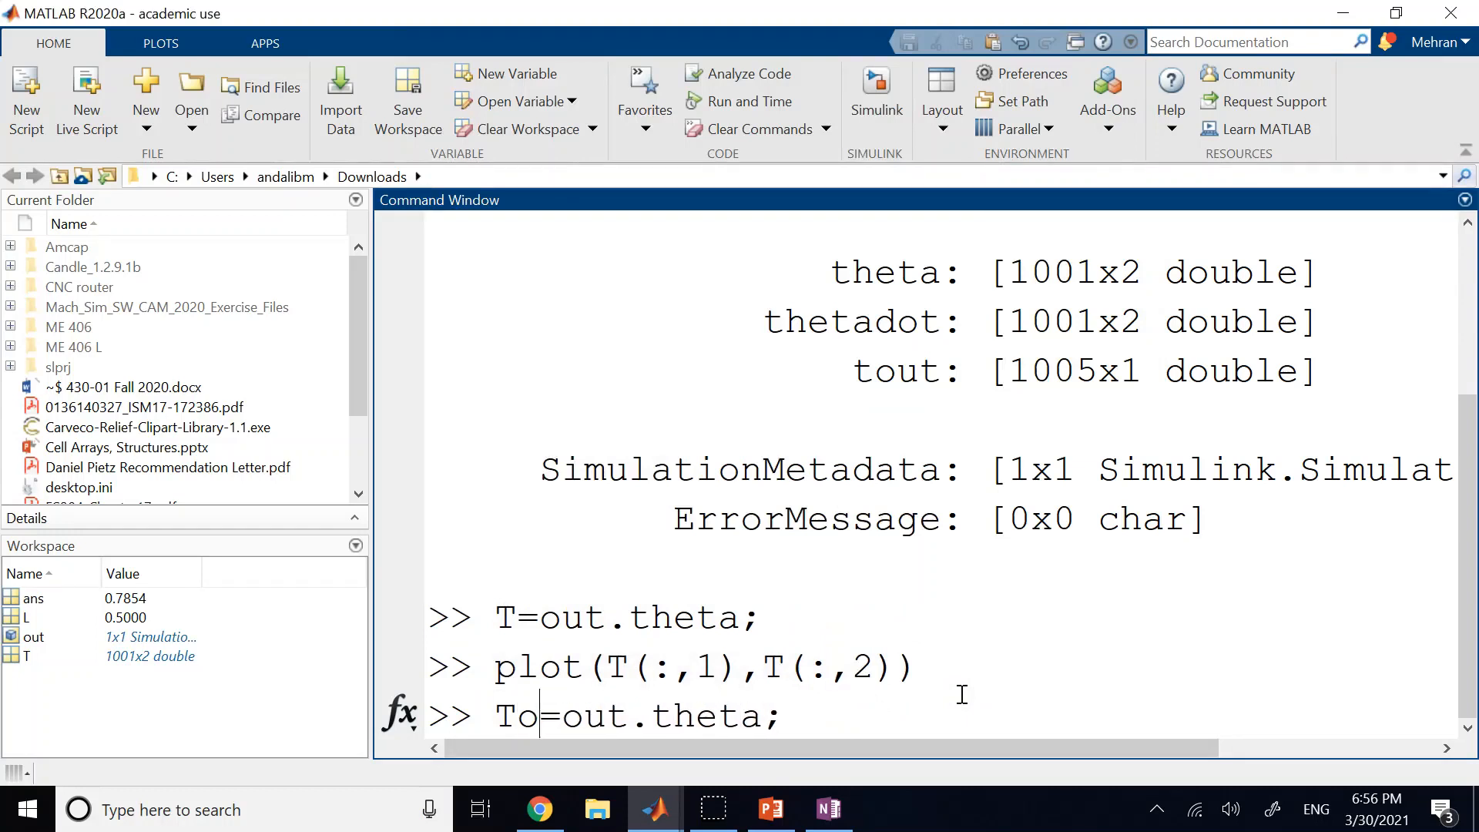
type("dot")
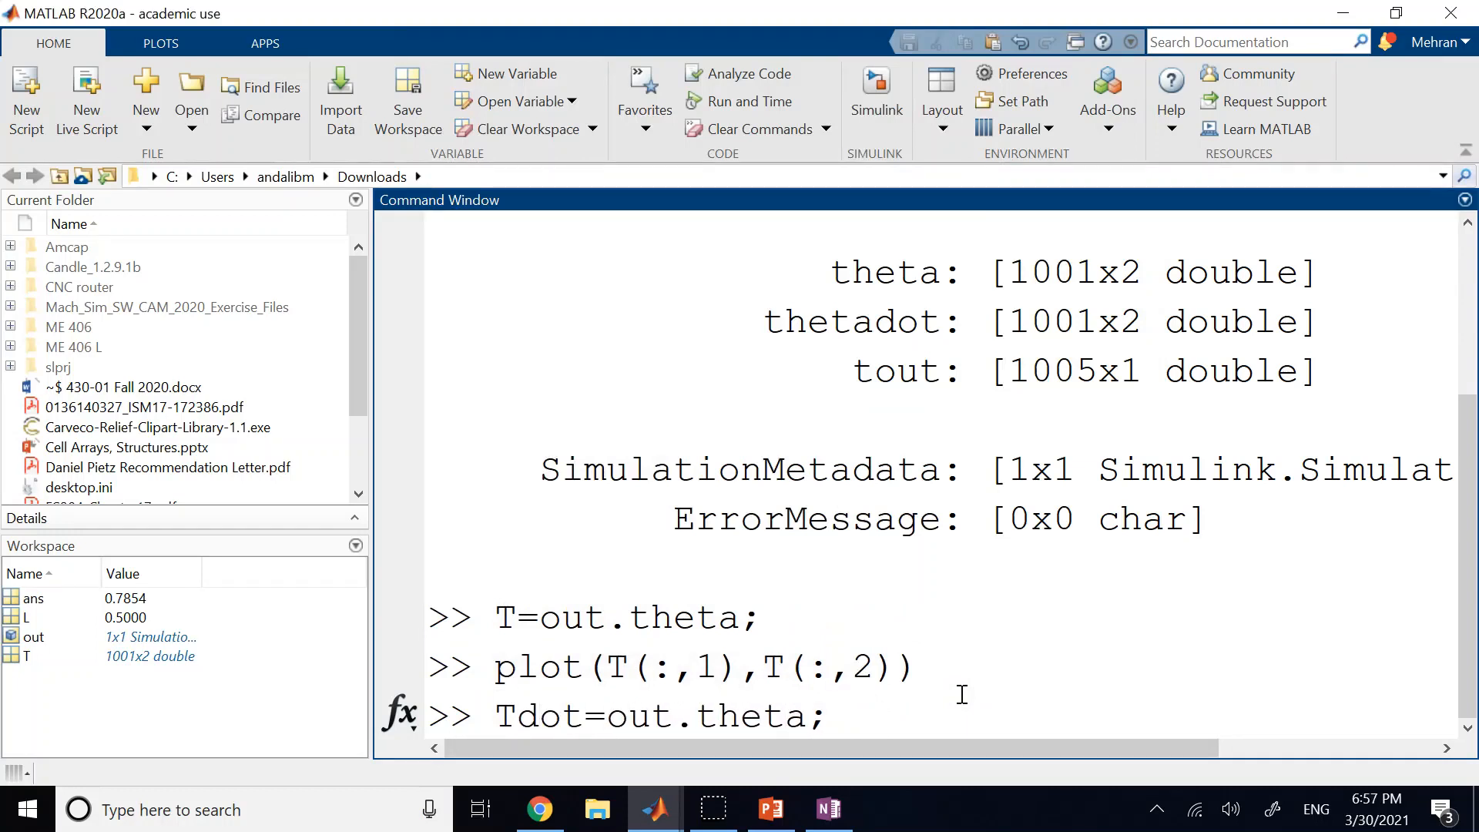
type("dot")
key("Return")
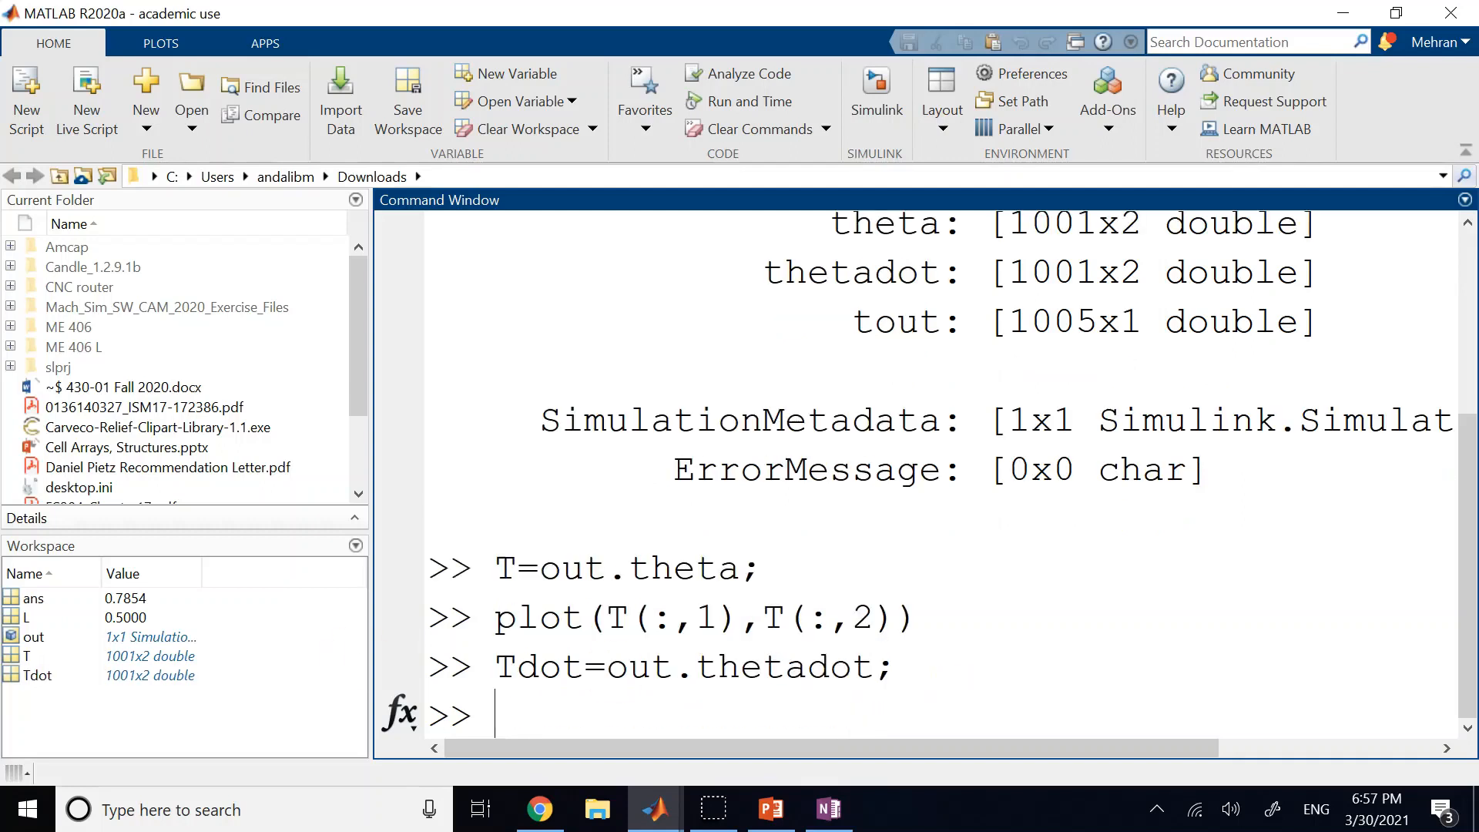
Step: Plot the second column of Tdot against its first by adapting the earlier command to plot(Tdot(:,1),Tdot(:,2))
key("Up")
key("Up")
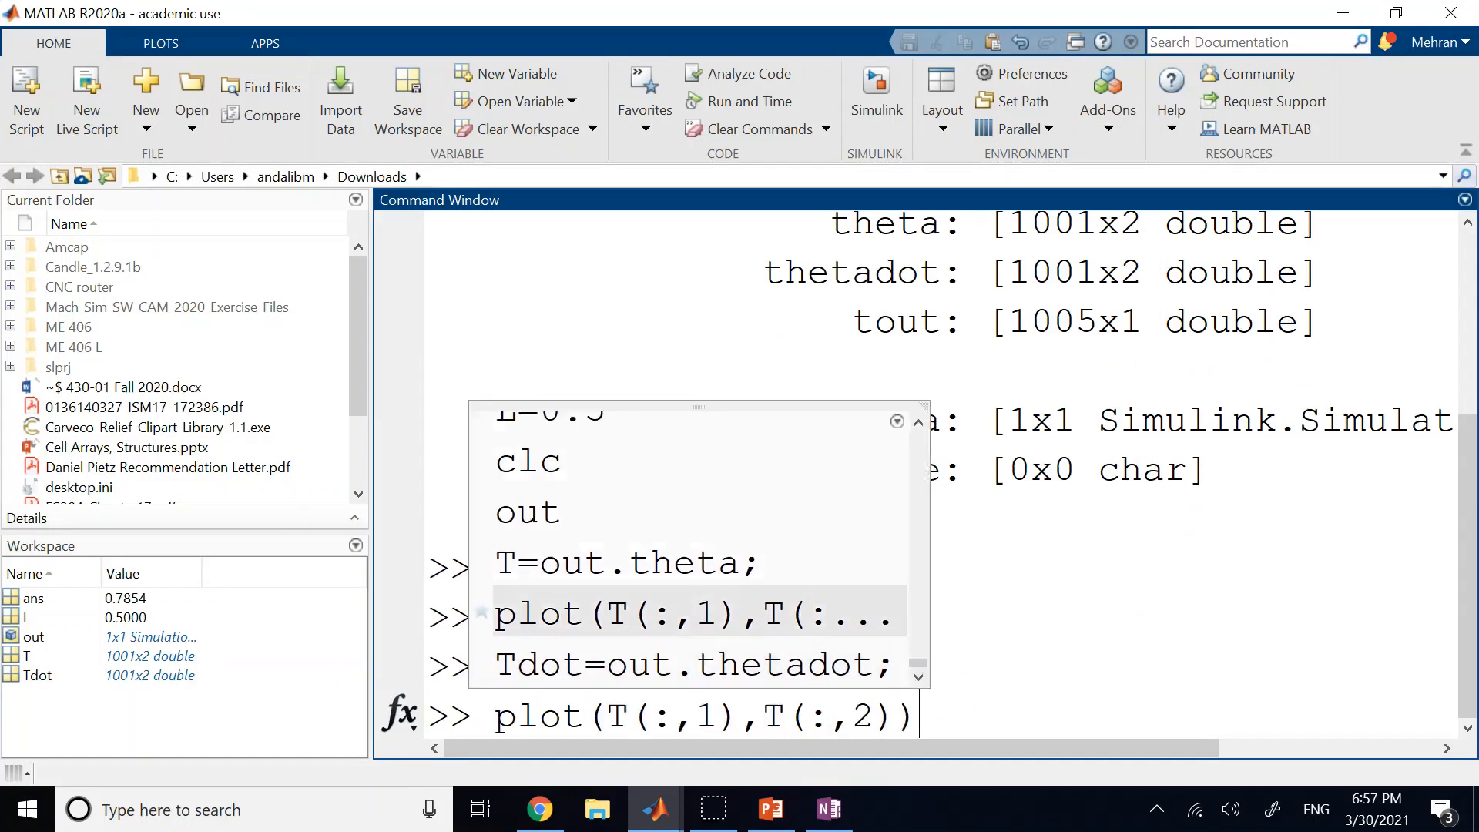
key("Left")
type("dot")
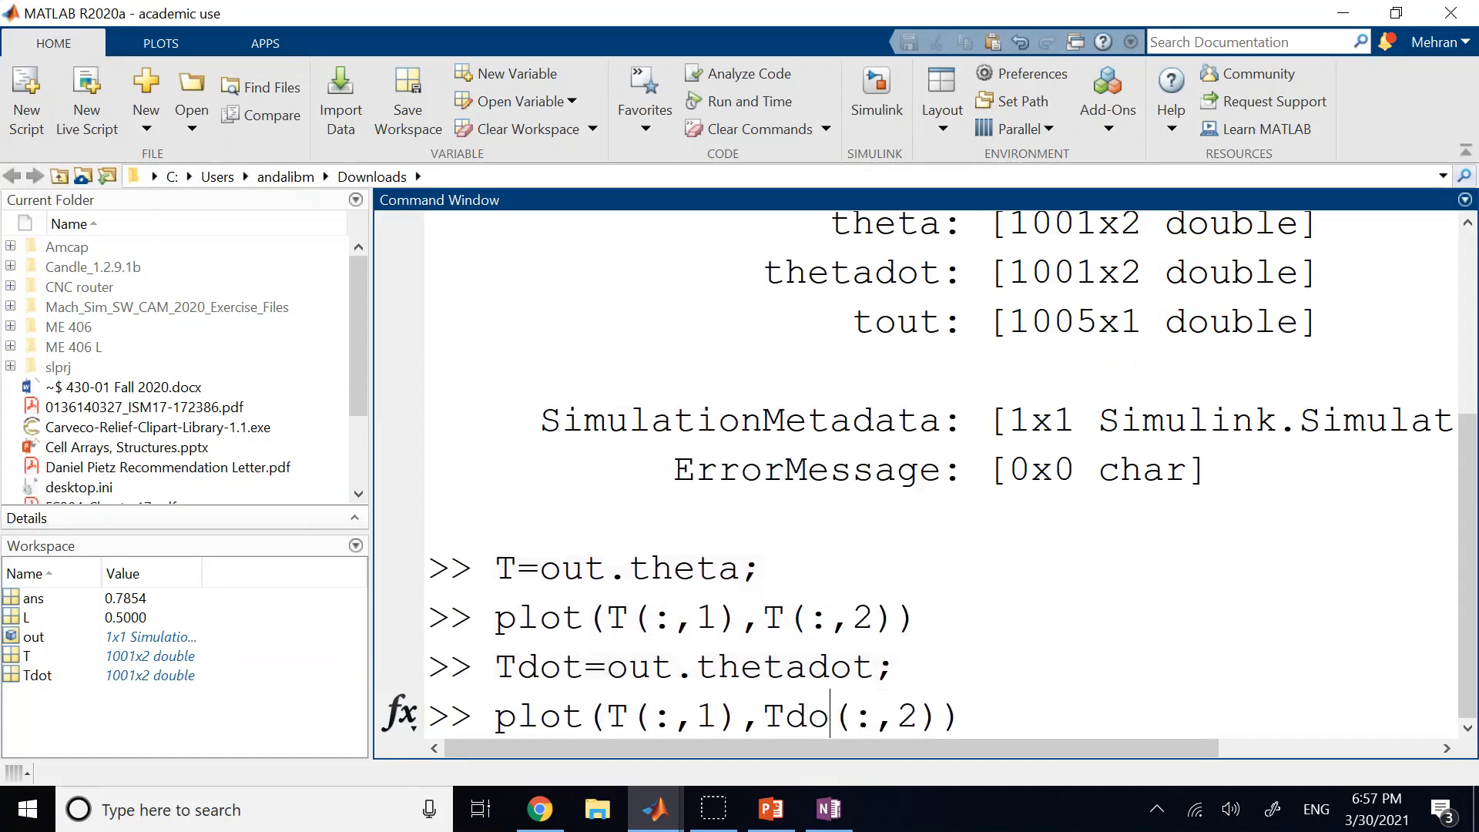
type("dot")
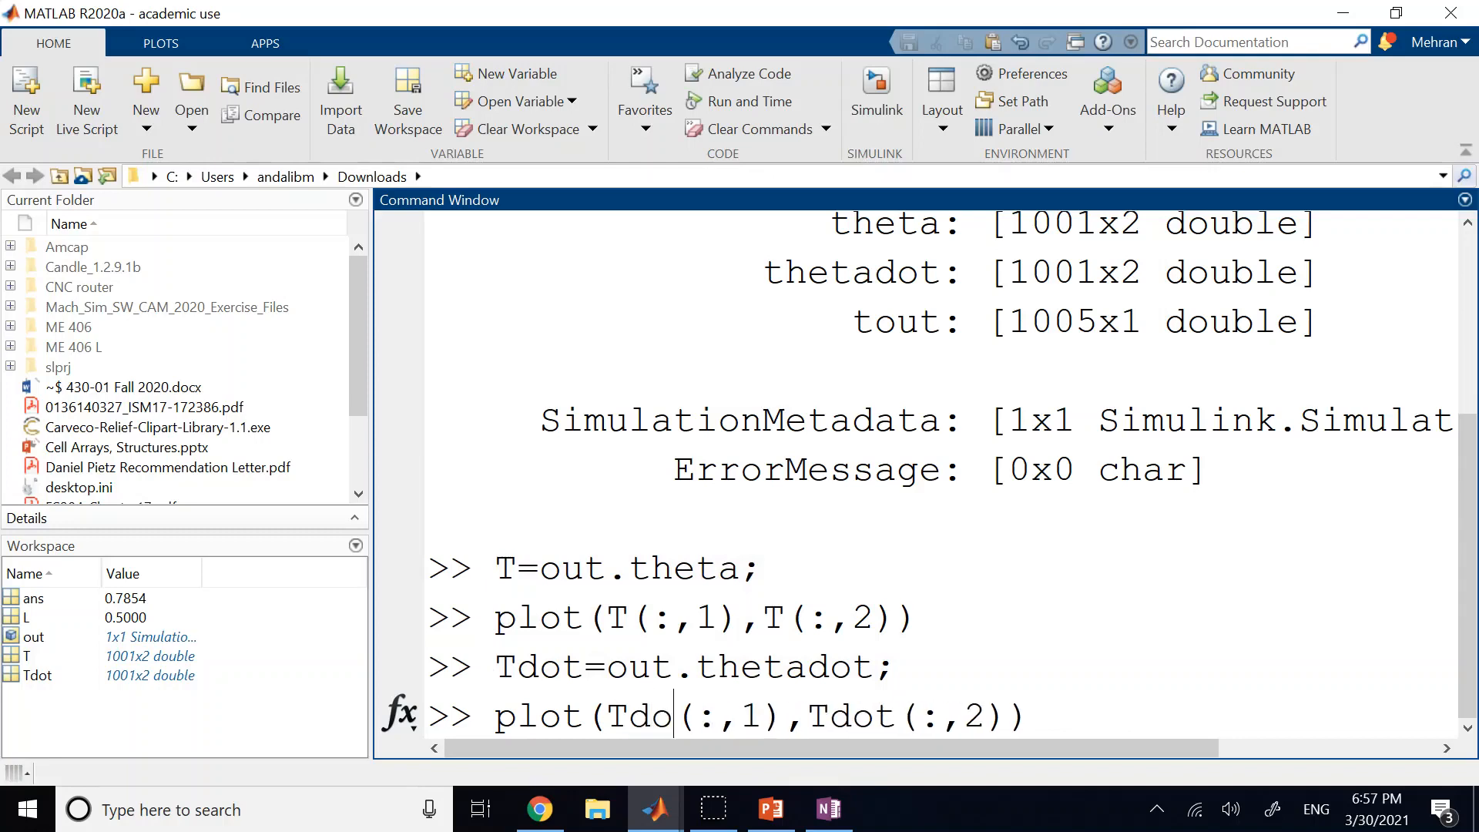
key("Return")
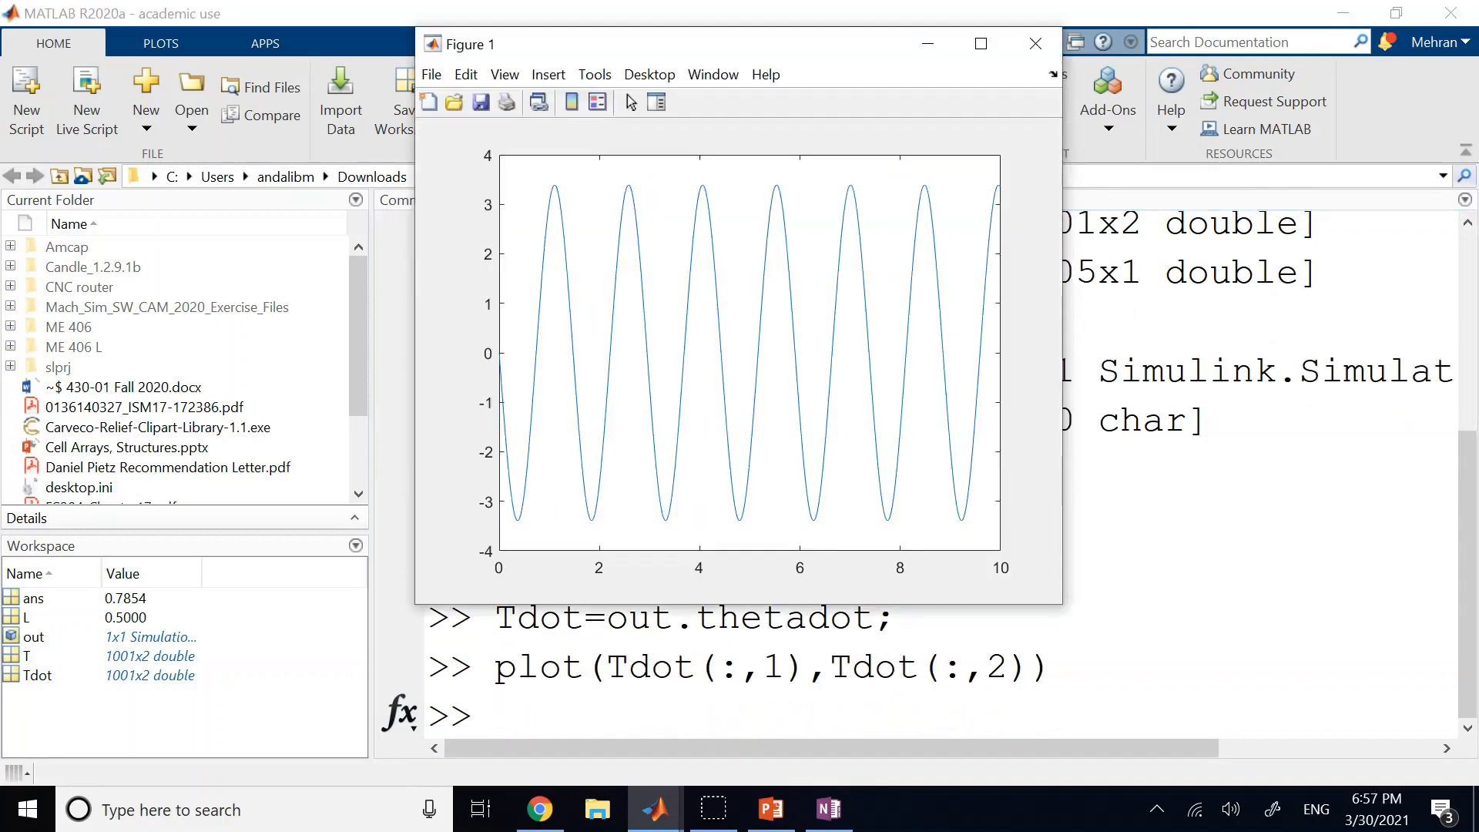
Step: Return to the Command Window, turn hold on, and overlay theta in red with plot(T(:,1),T(:,2),'r')
key("alt+F4")
type("hold on")
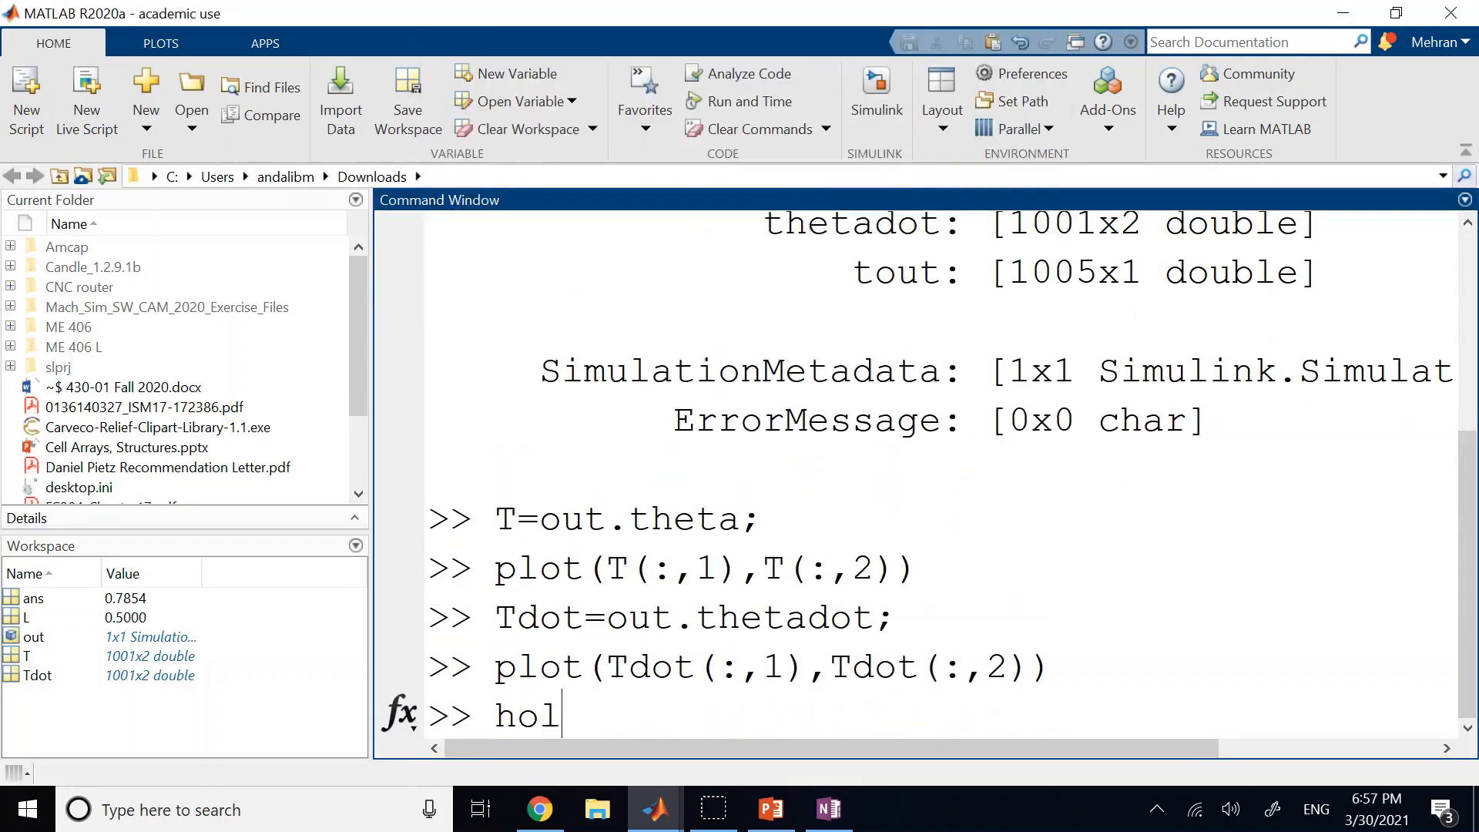
key("Return")
key("Up")
key("Up")
key("Up")
key("Up")
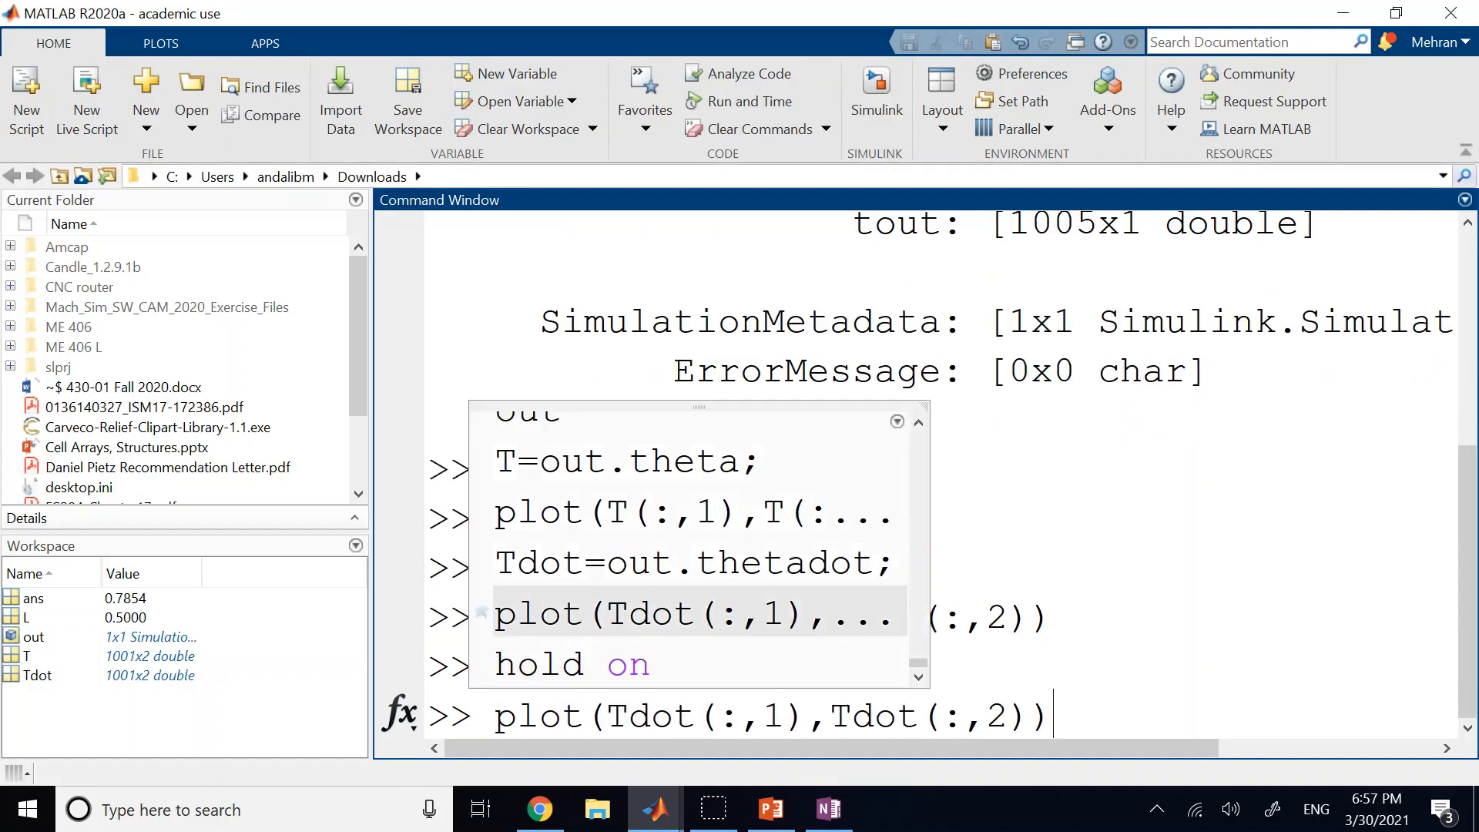
key("Left")
key("Return")
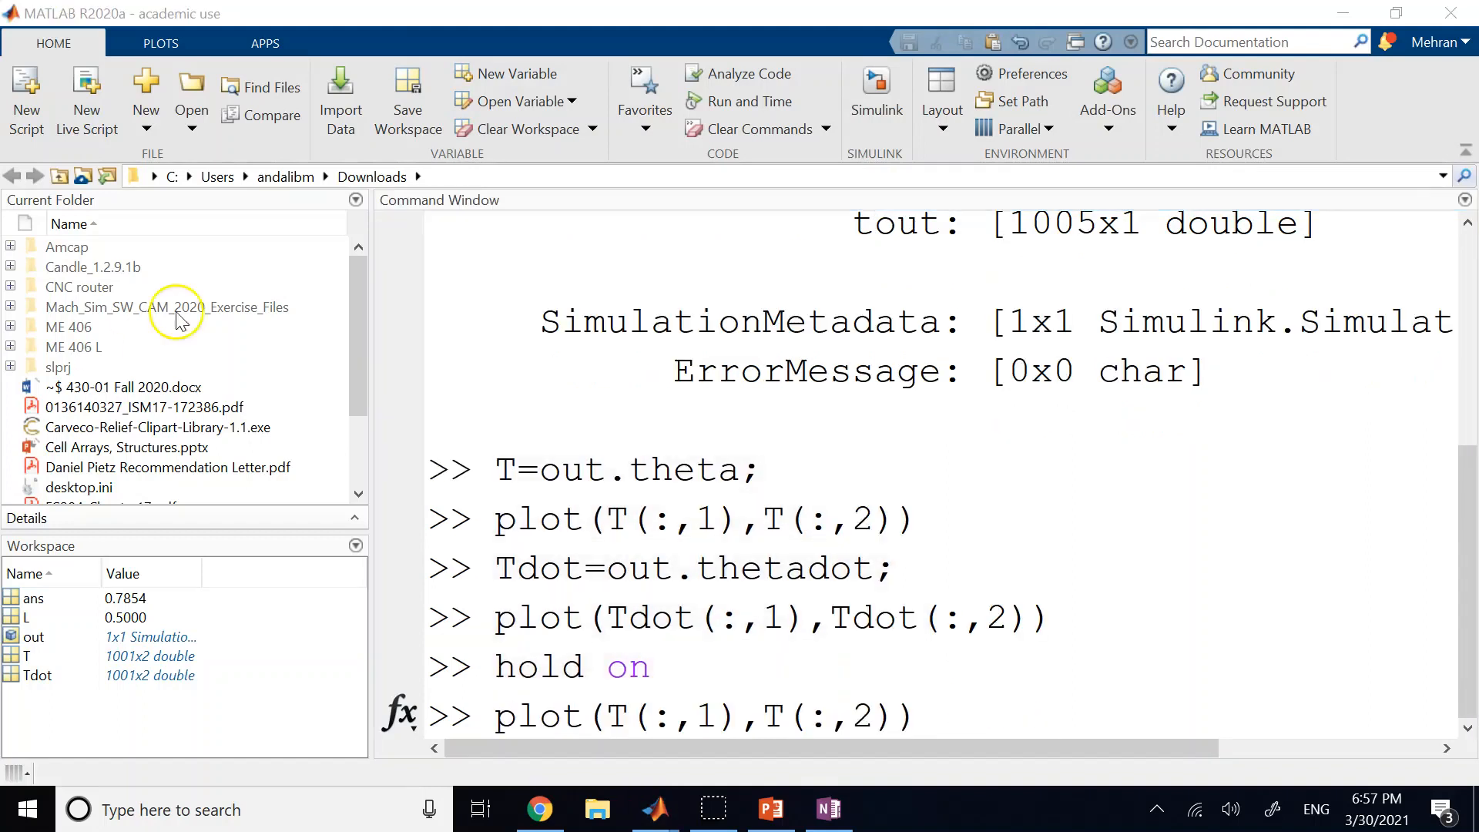
left_click(889, 716)
type(",'r'")
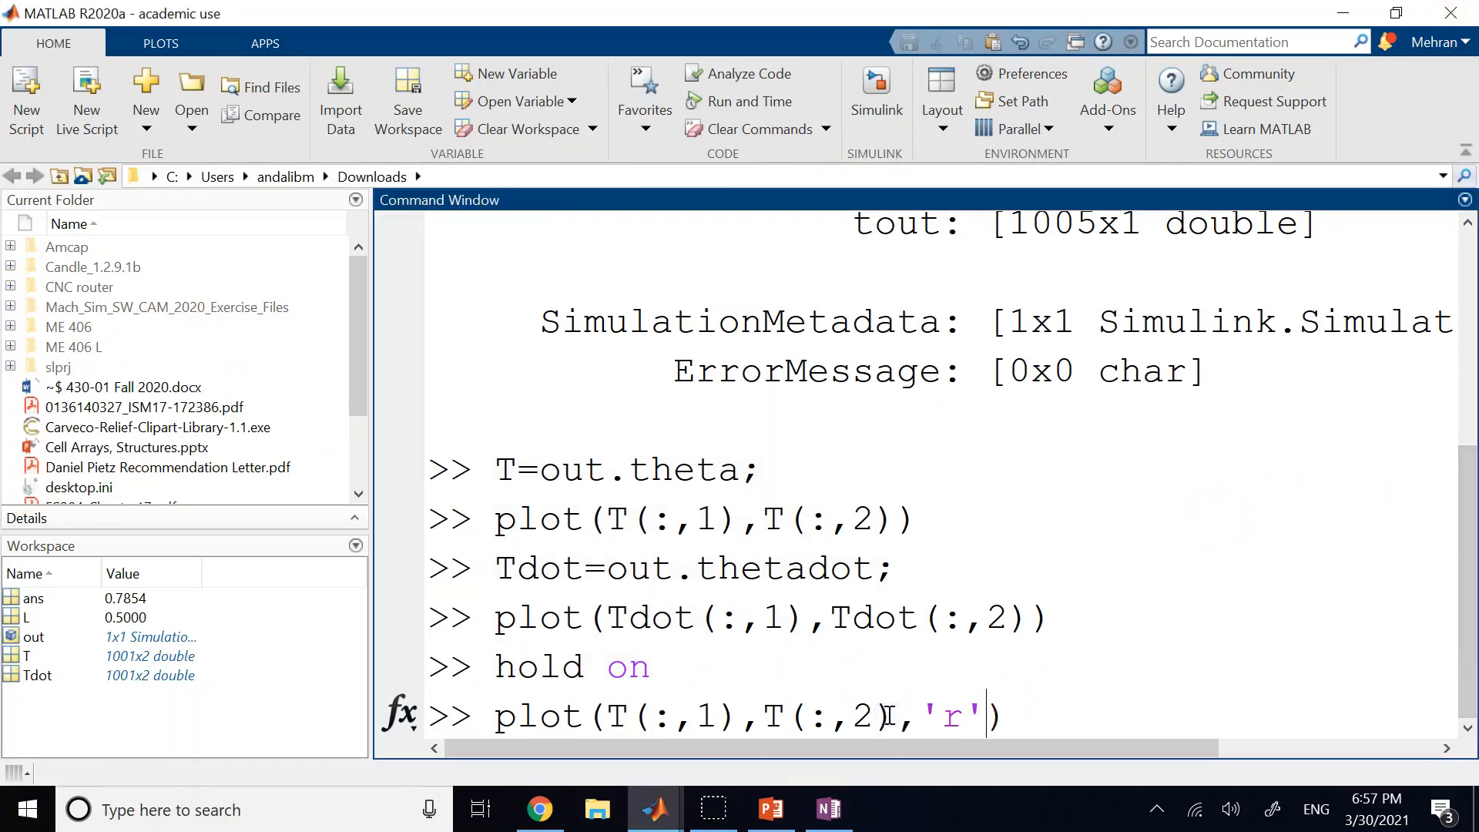
key("Return")
Step: Add a legend to the combined plot with legend('thetadot','theta')
type("legen")
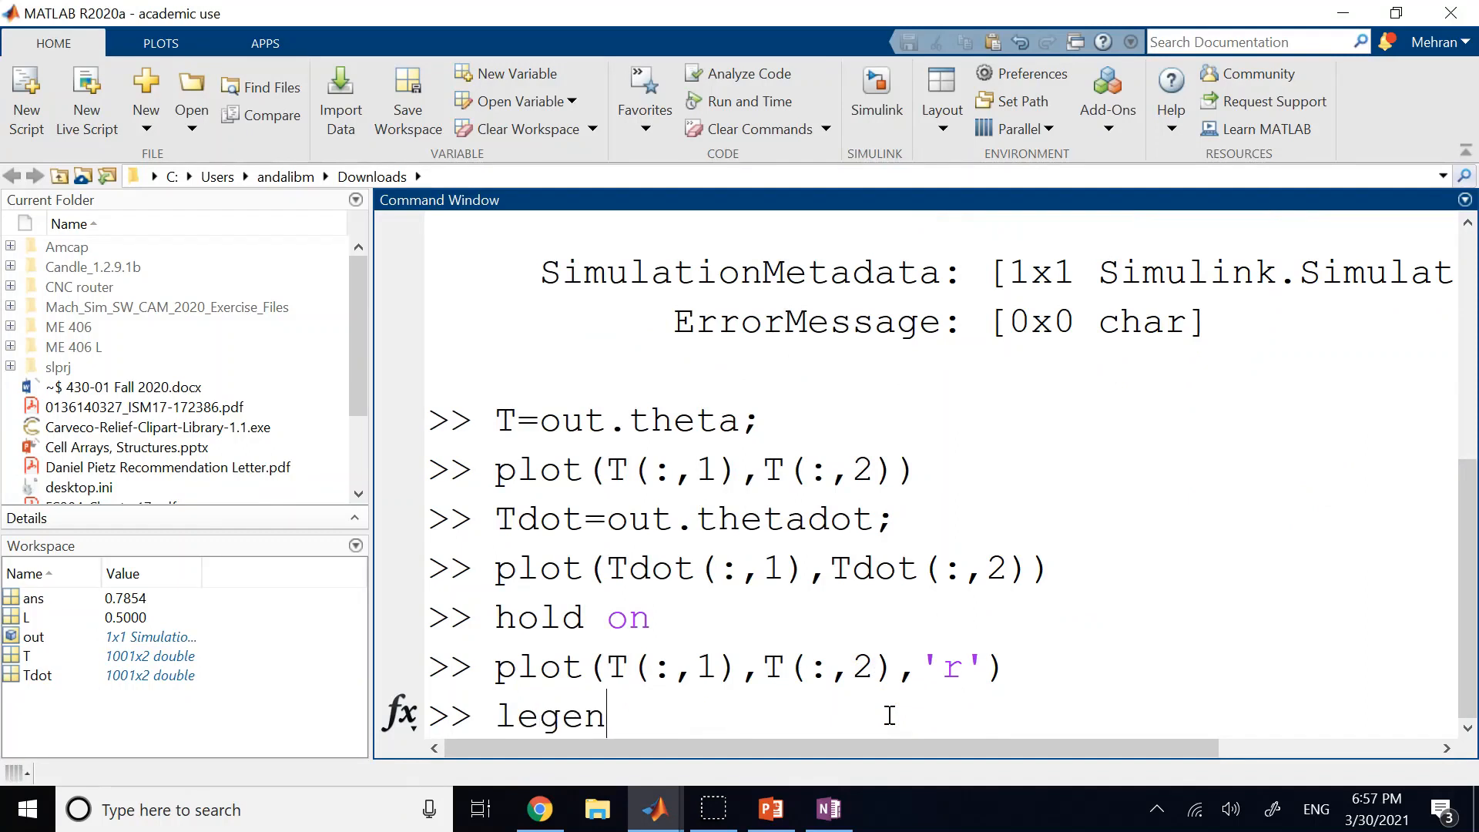
type("d('thetadp")
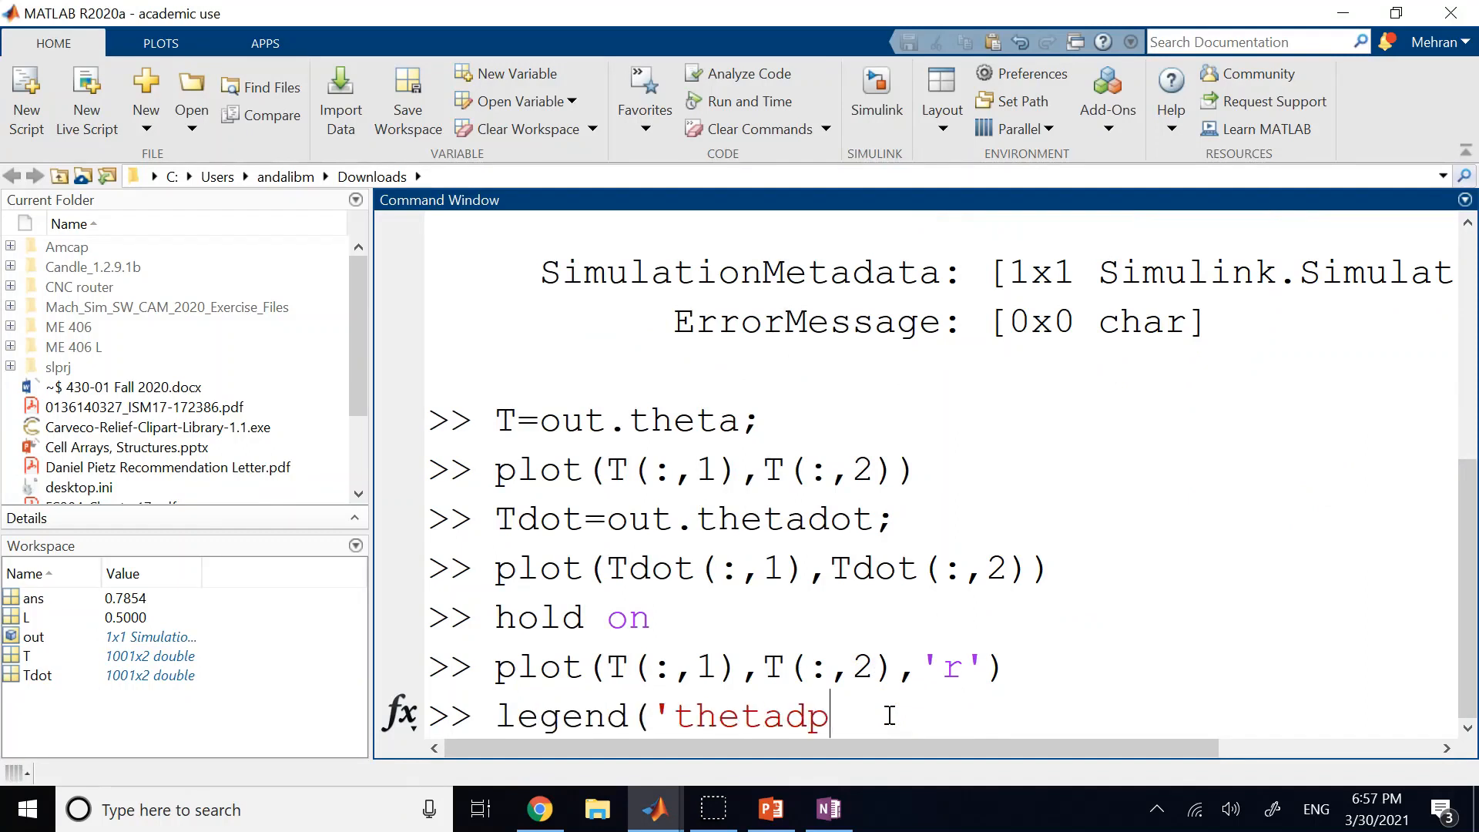
key("BackSpace")
type("ot'")
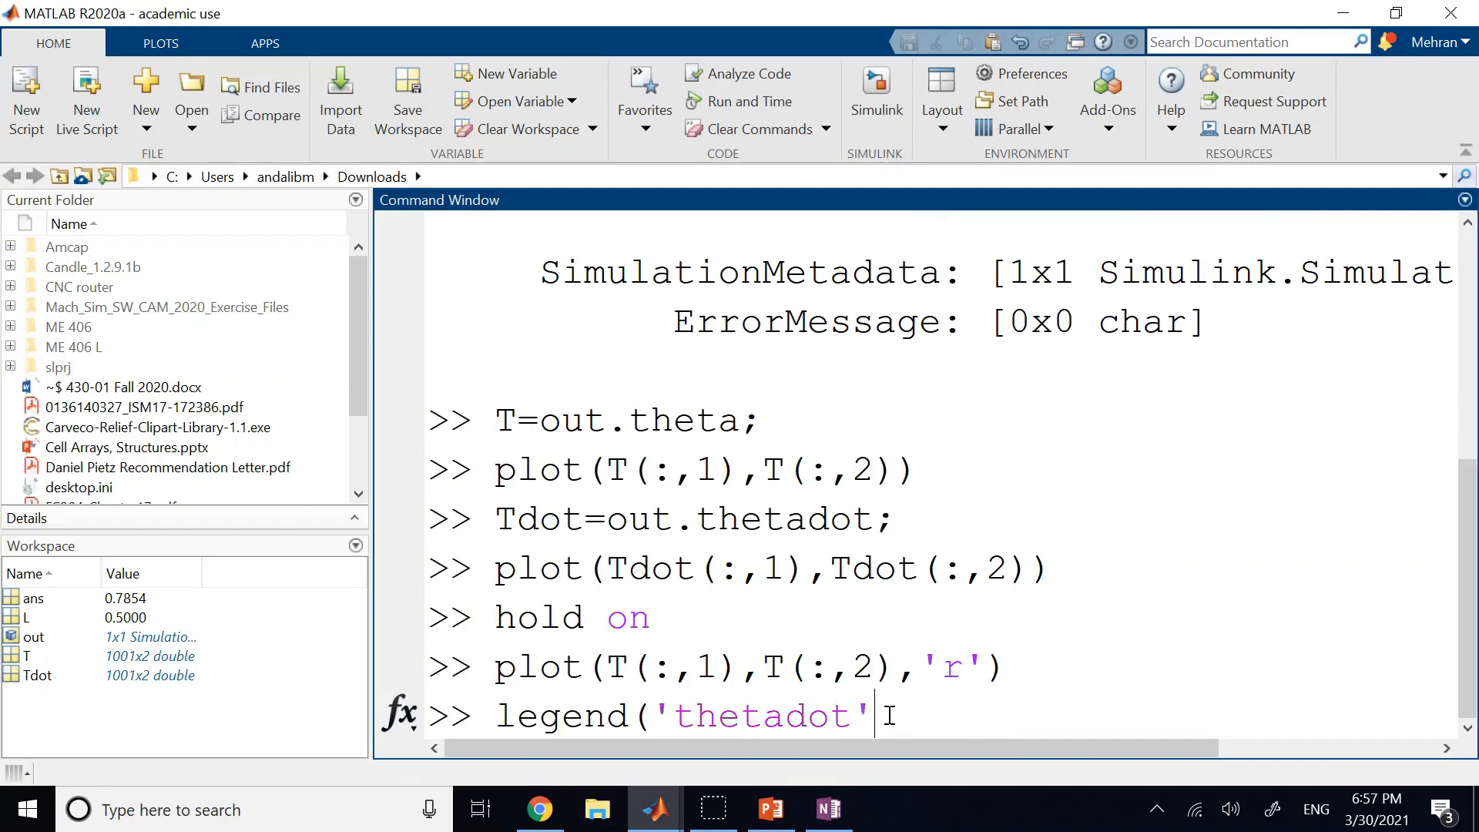
type(",'theta')")
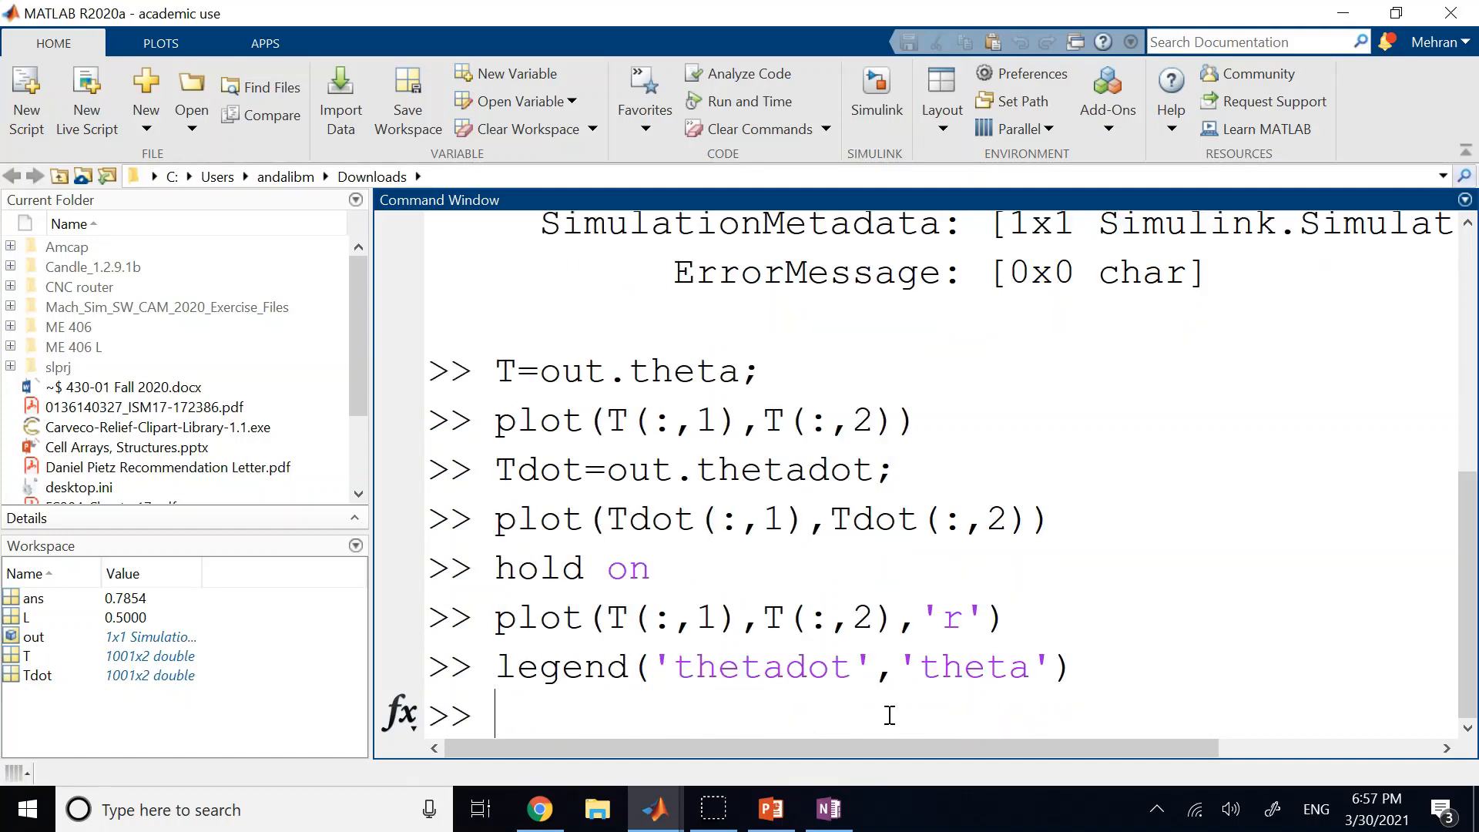
key("Return")
Step: Bring up Figure 1, examine the thetadot and theta curves with their legend, and close the figure
left_click(647, 818)
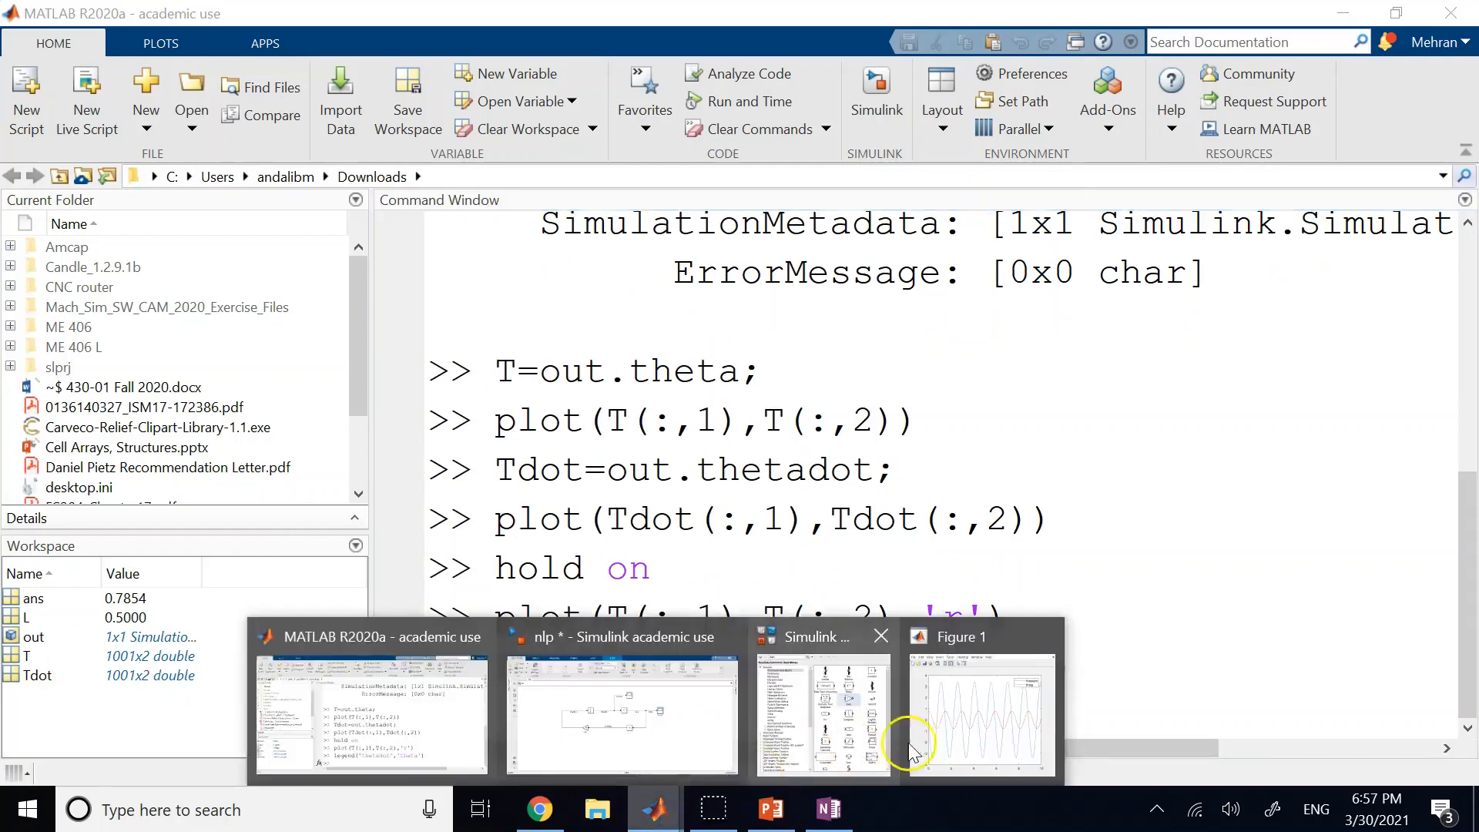
left_click(972, 728)
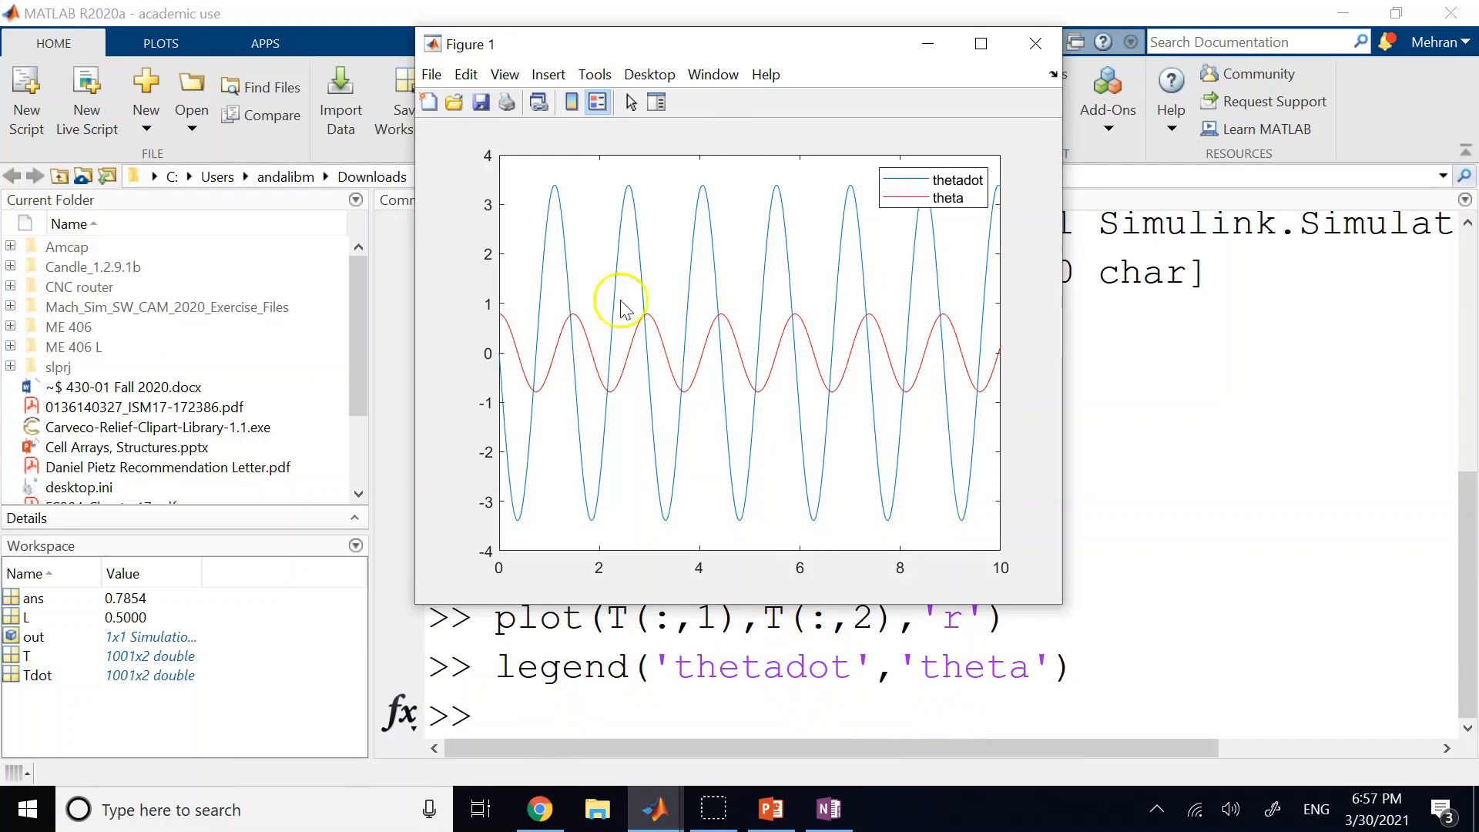
mouse_move(779, 142)
left_click(829, 258)
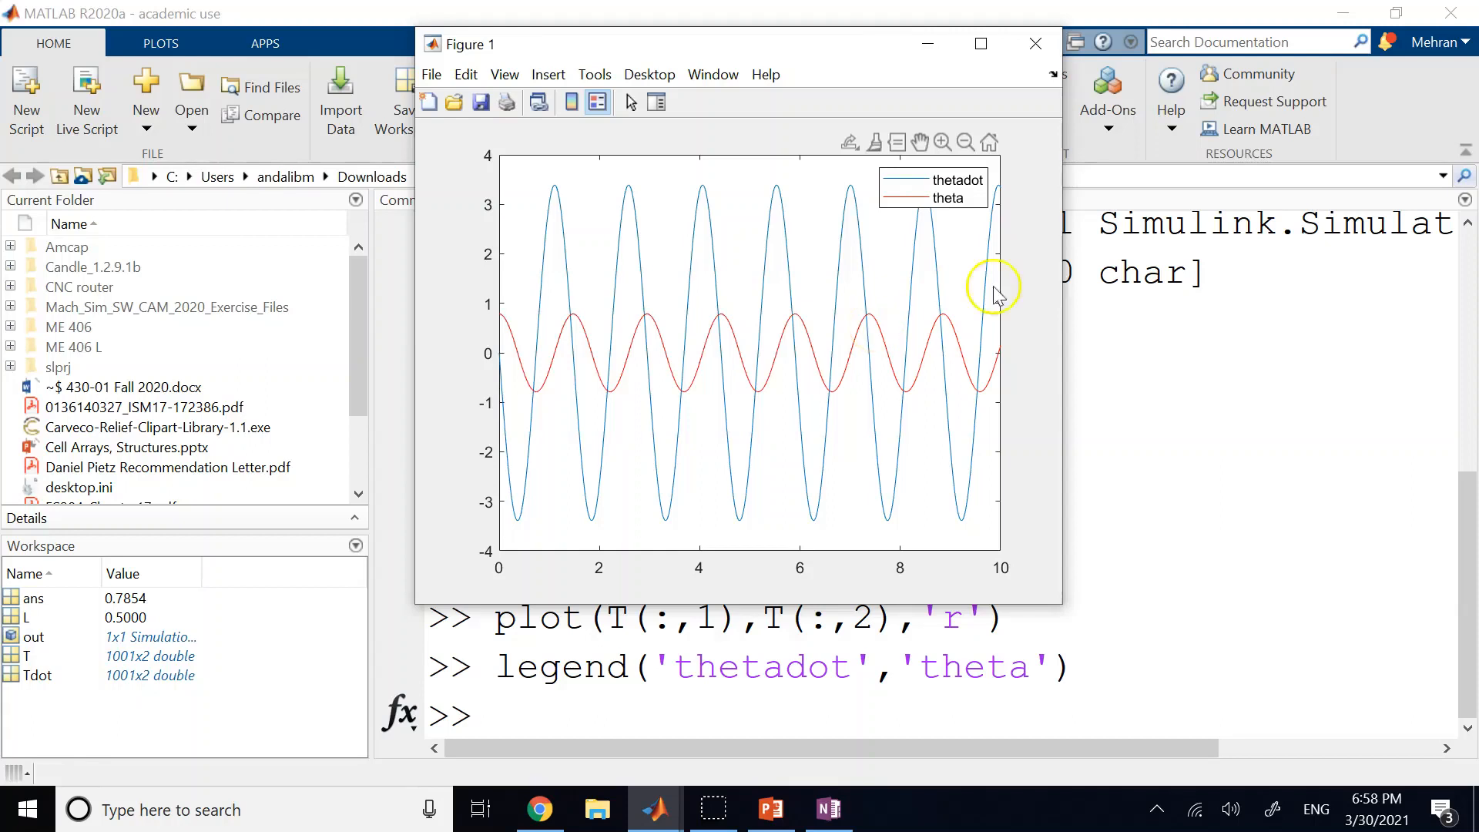
left_click(1035, 43)
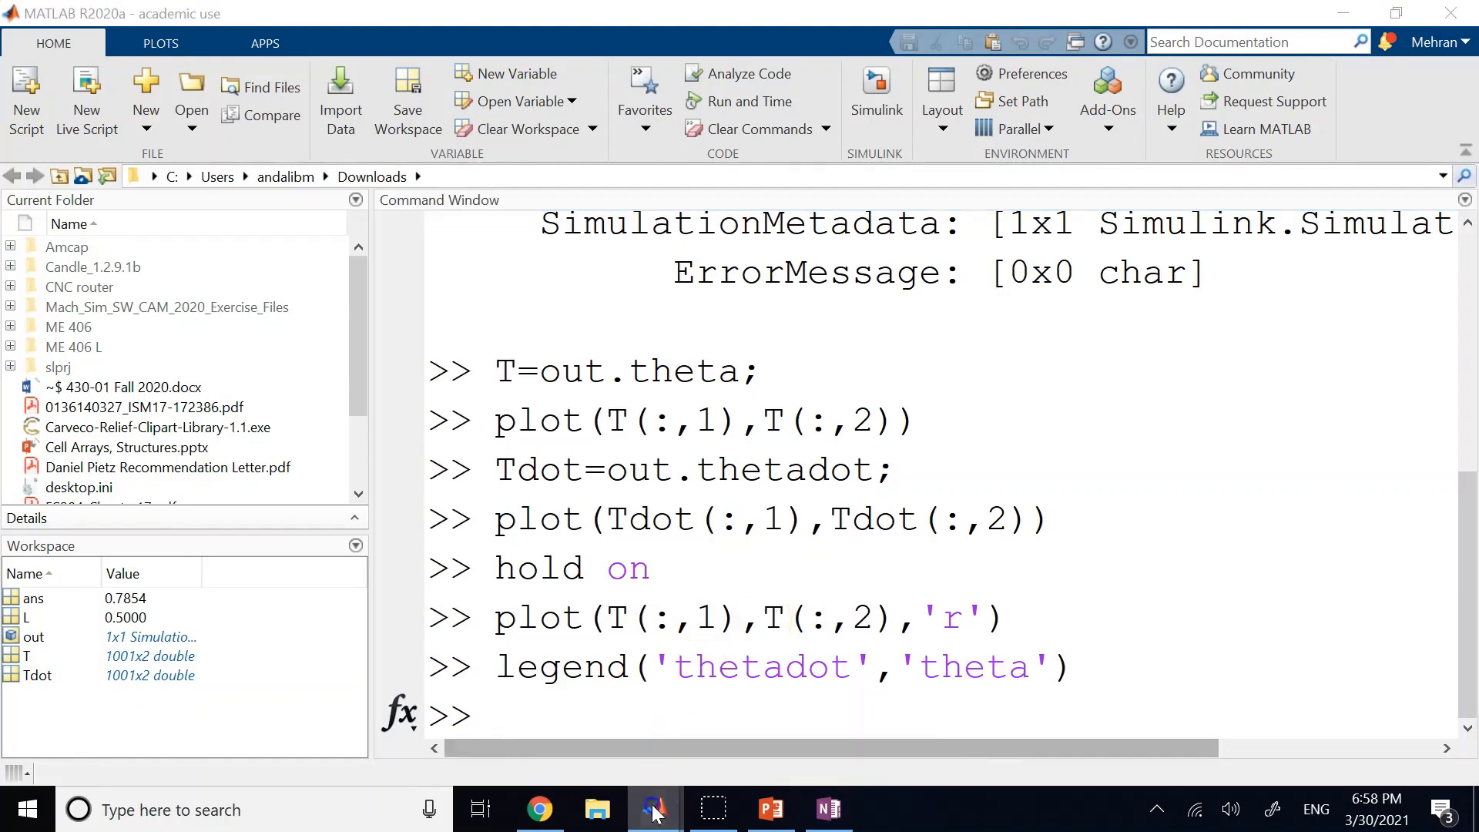
Step: Switch to the nlp Simulink model and delete the thetadot branch line together with the scope it feeds
mouse_move(657, 805)
left_click(753, 728)
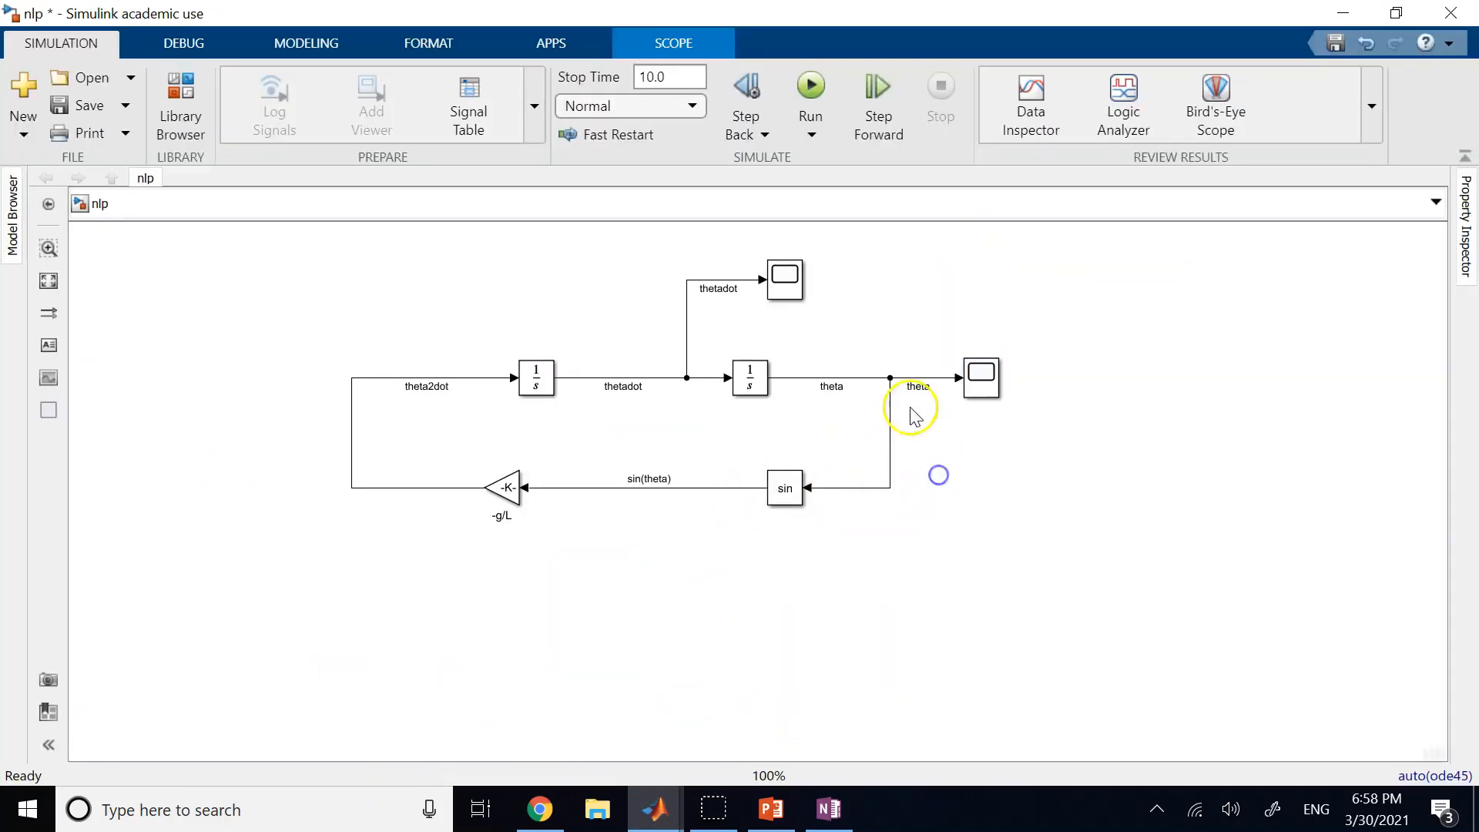
left_click(732, 292)
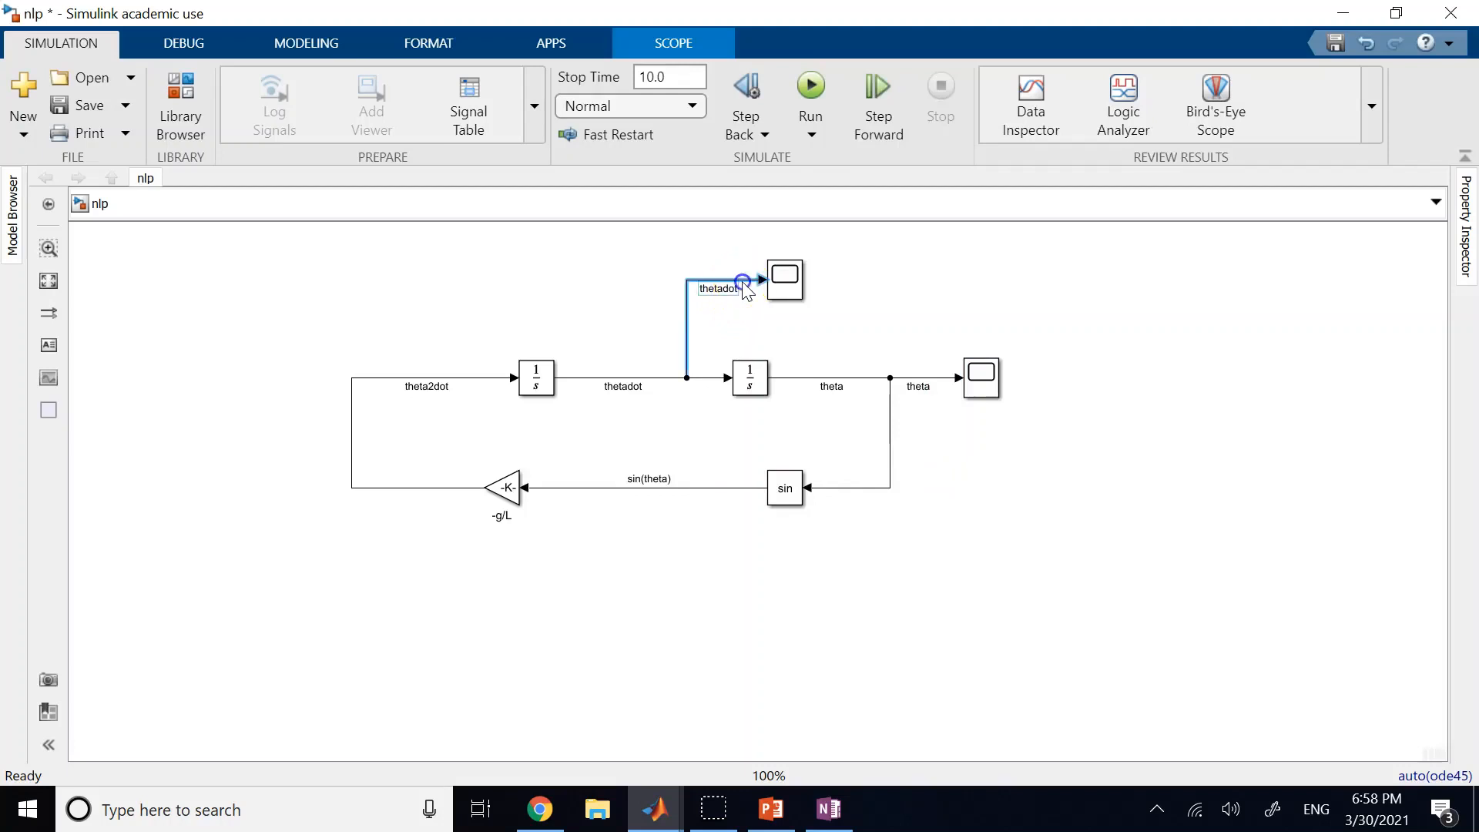
key("Delete")
left_click(785, 284)
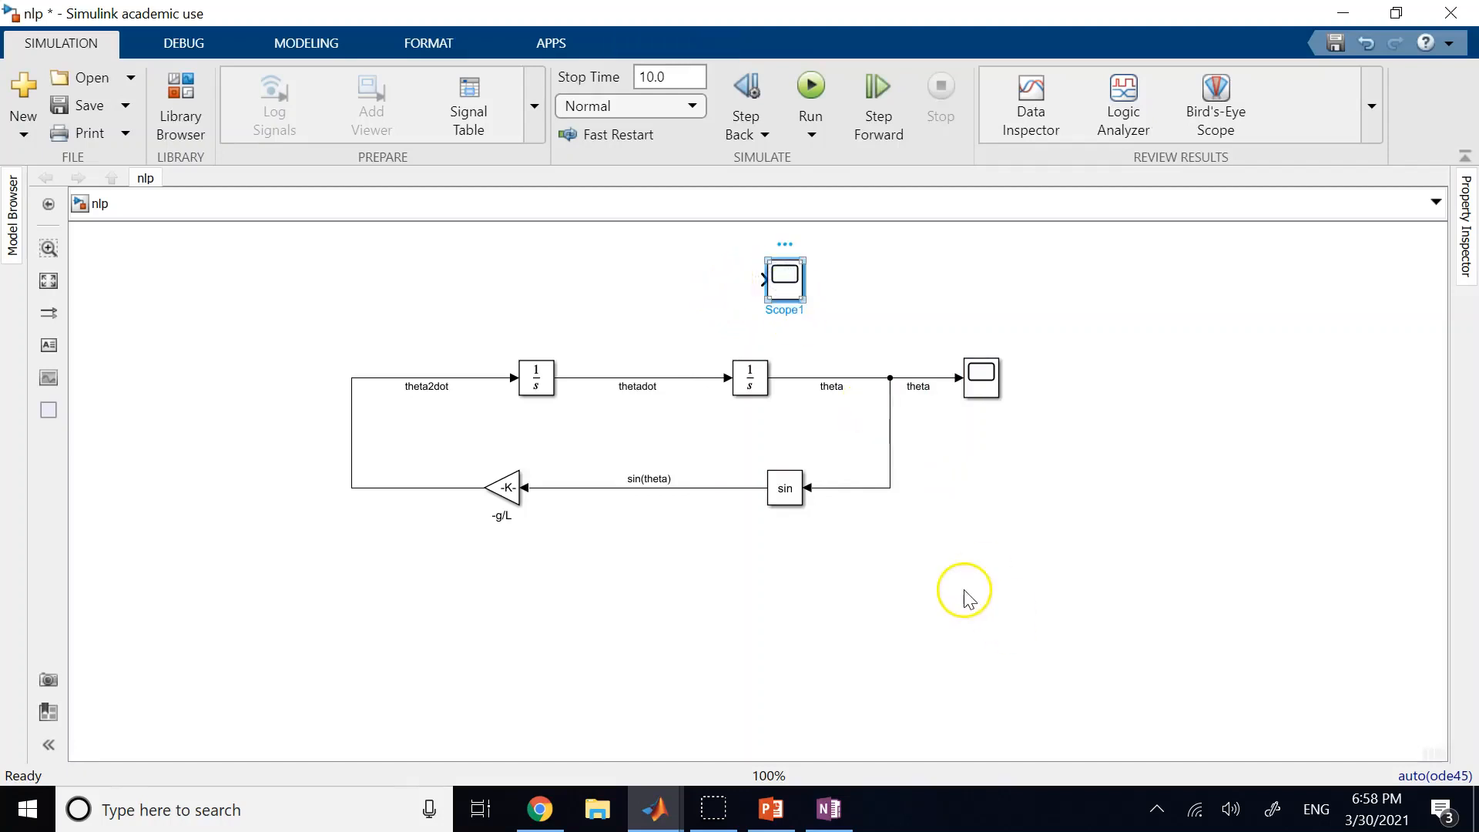
key("Delete")
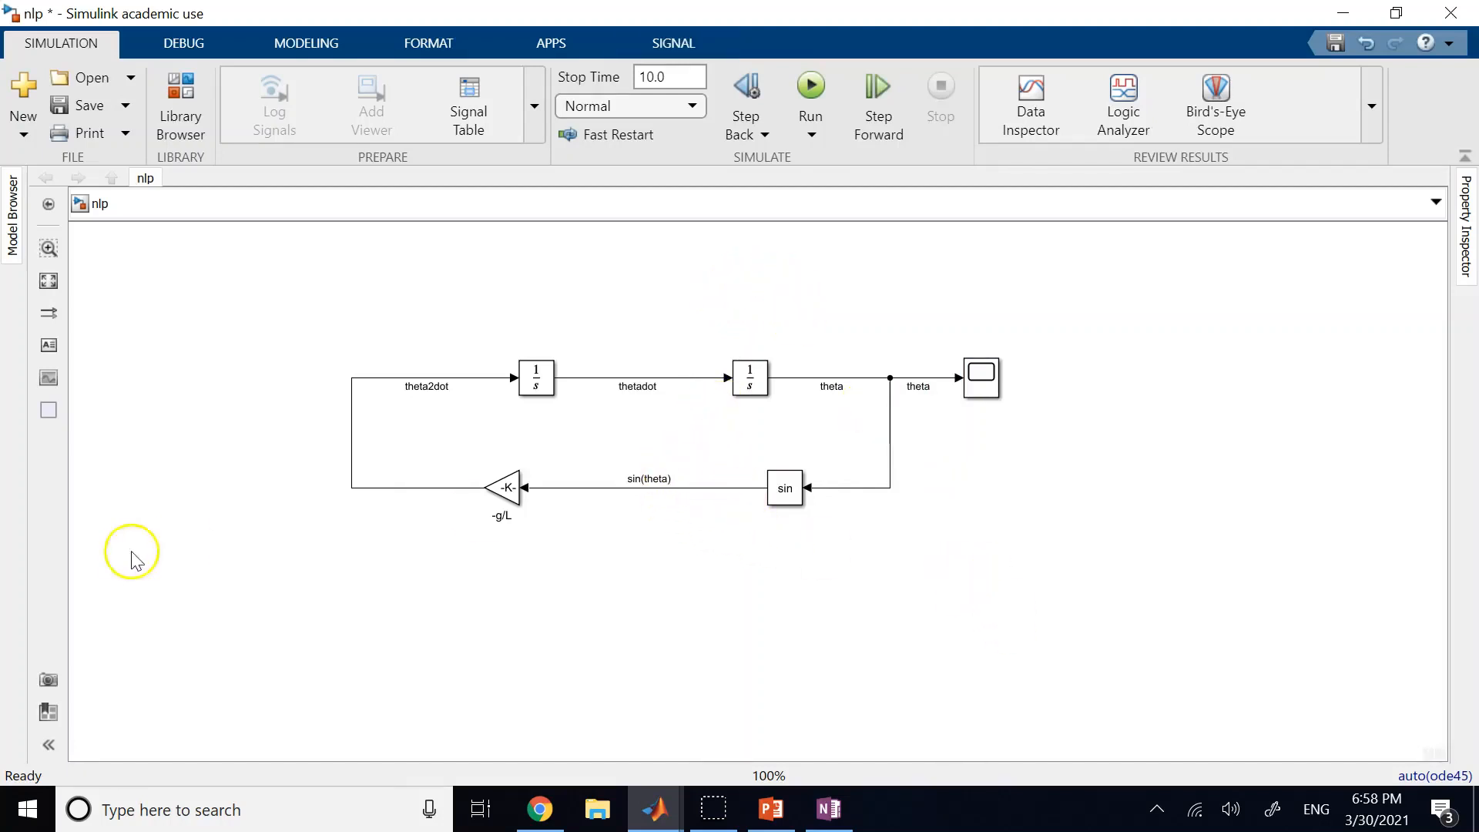
Step: Review the gain expression in the -g/L block's parameters to see how it depends on L, leaving it as it is
left_click(507, 487)
double_click(507, 487)
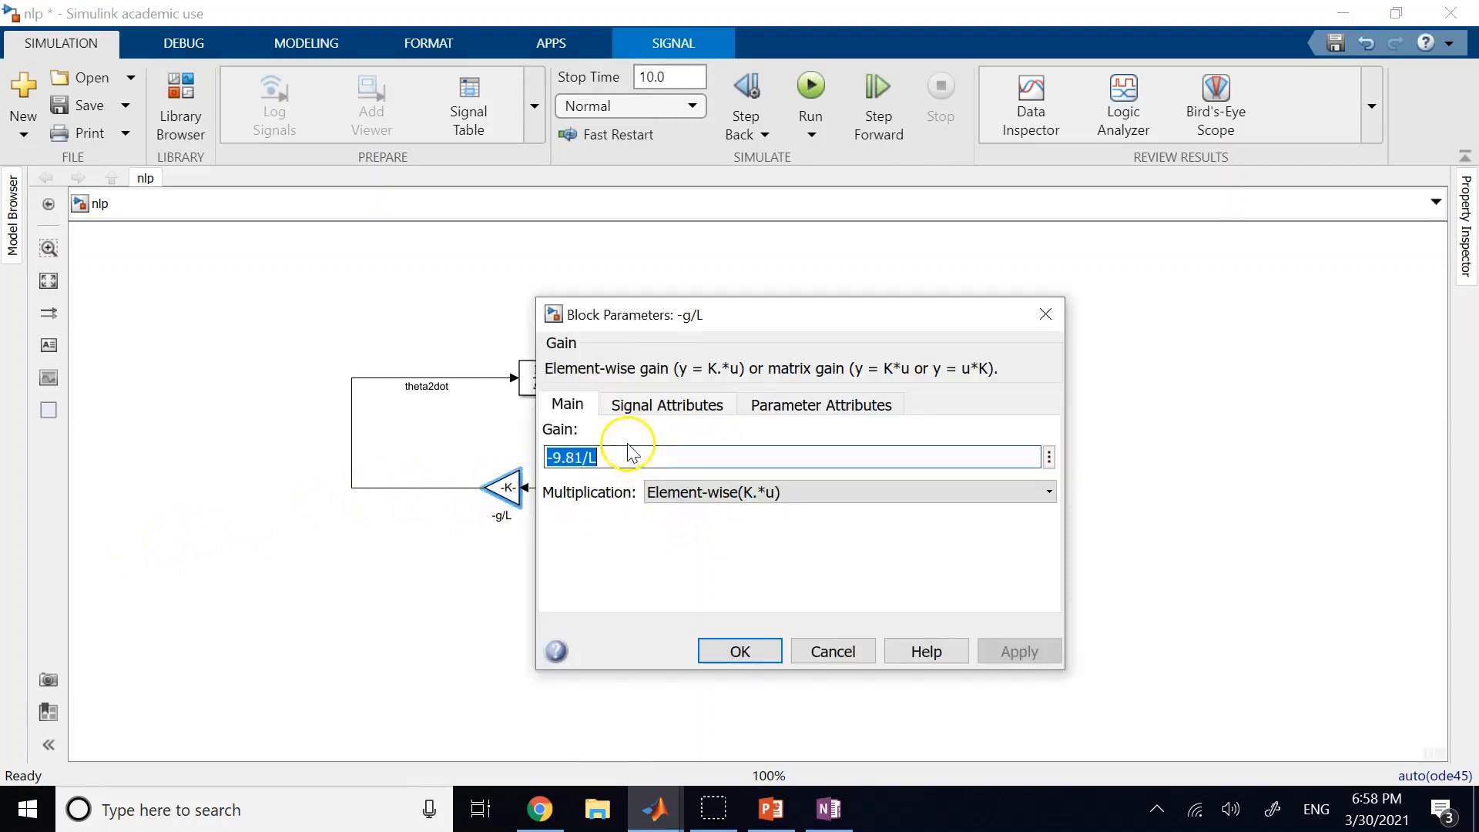
left_click(614, 456)
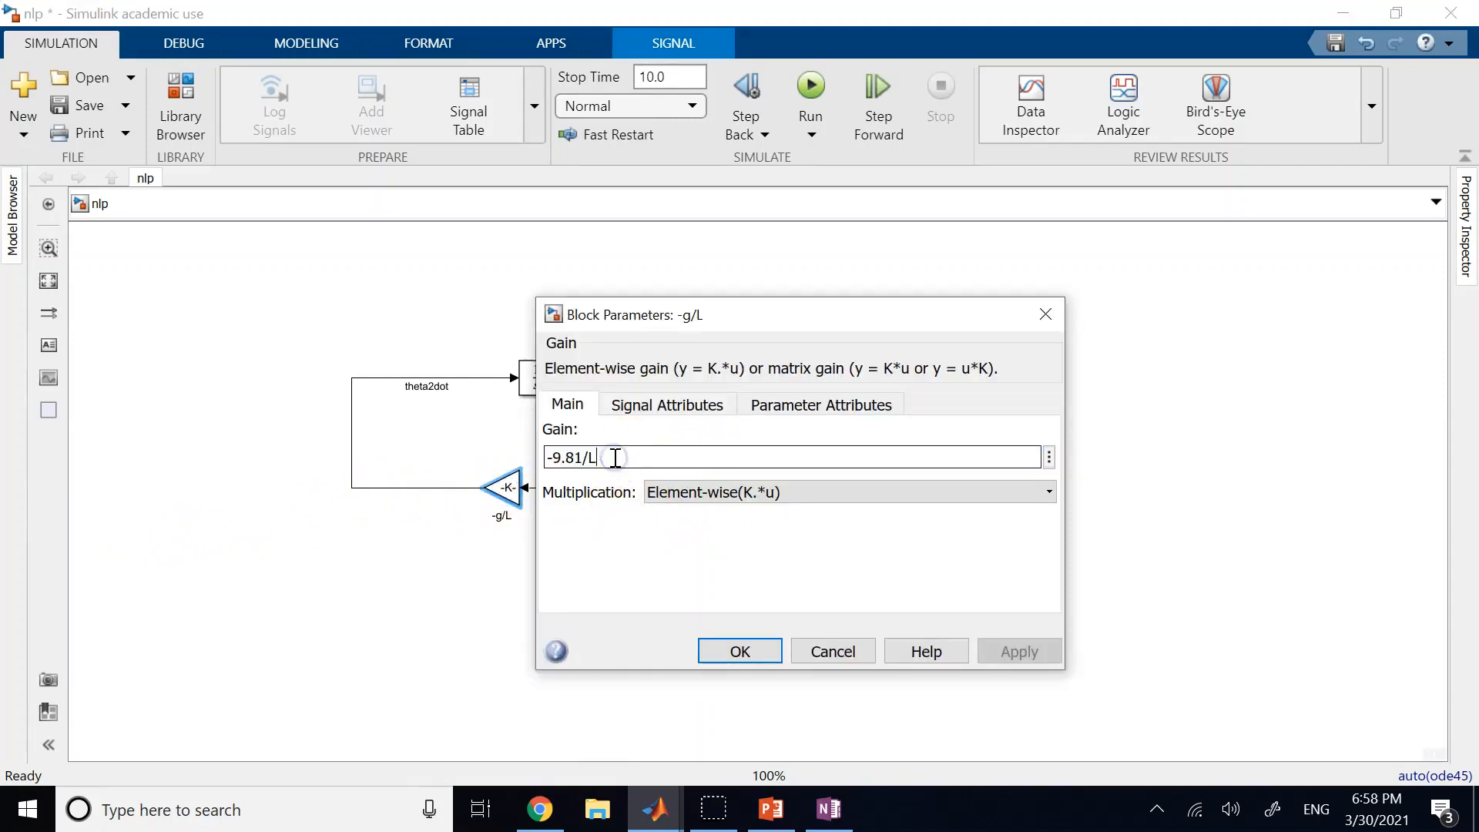
left_click(604, 459)
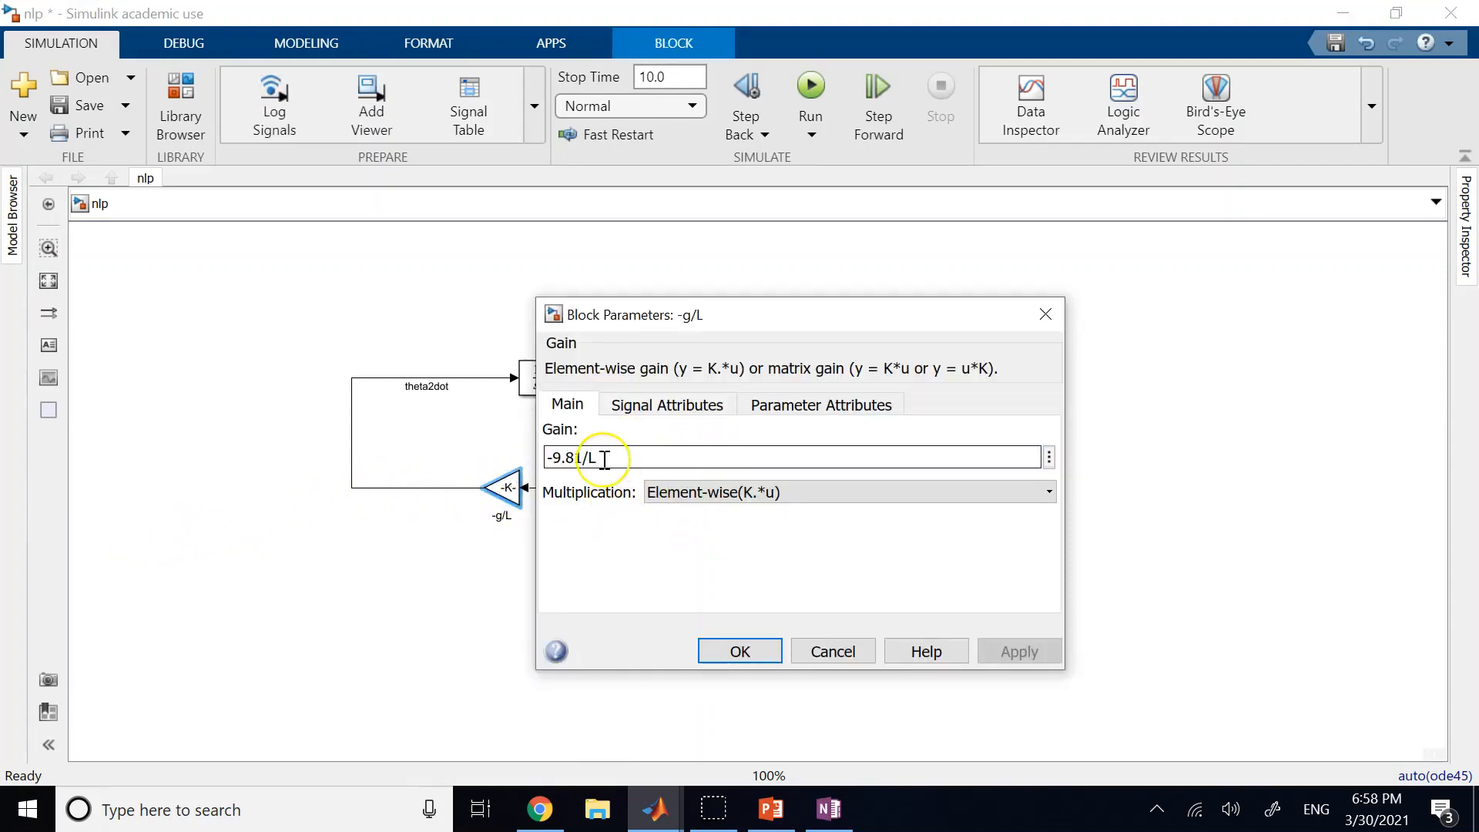
left_click_drag(713, 320, 938, 416)
left_click(992, 378)
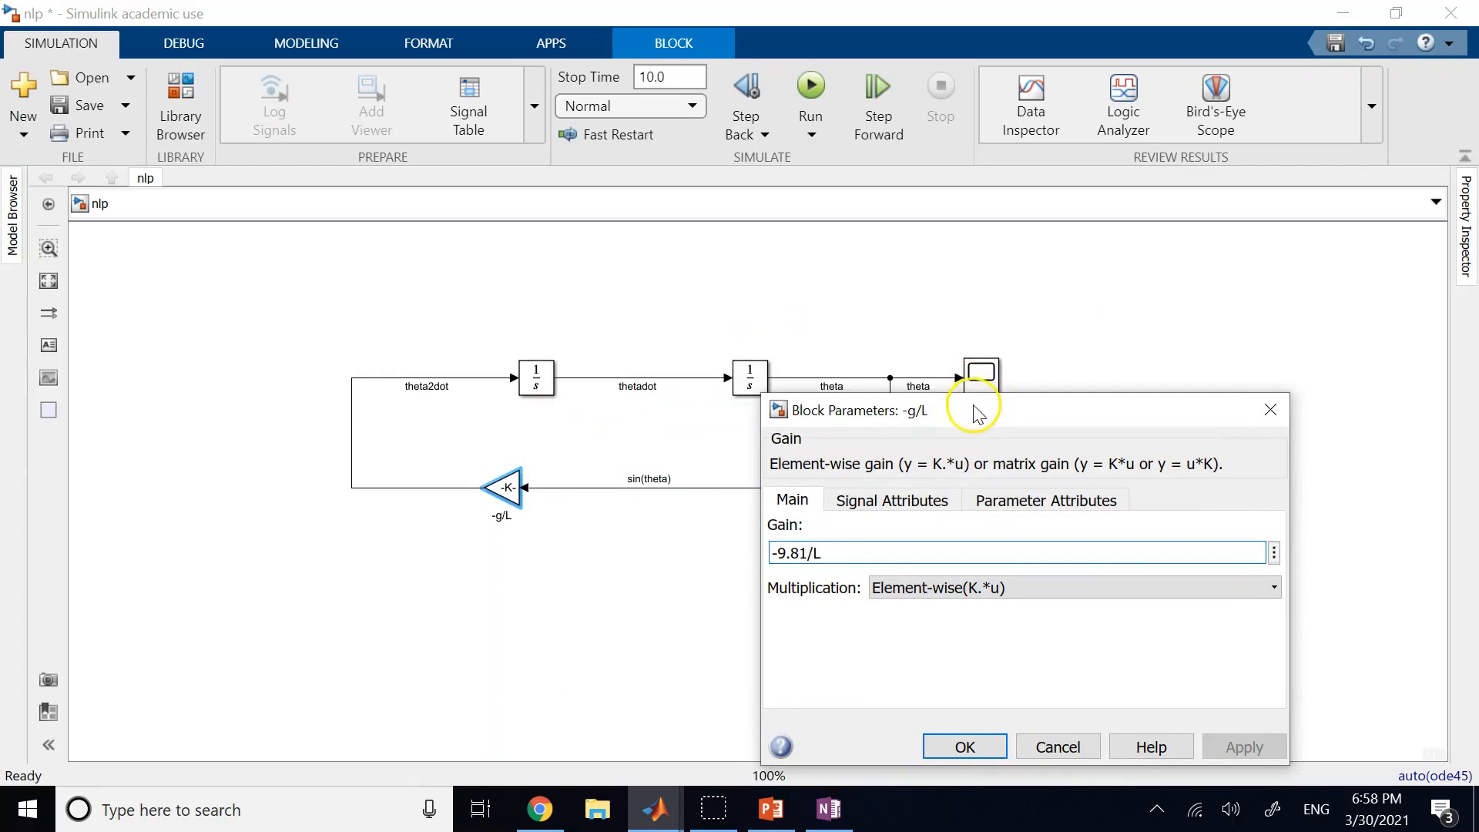
left_click_drag(973, 409, 847, 266)
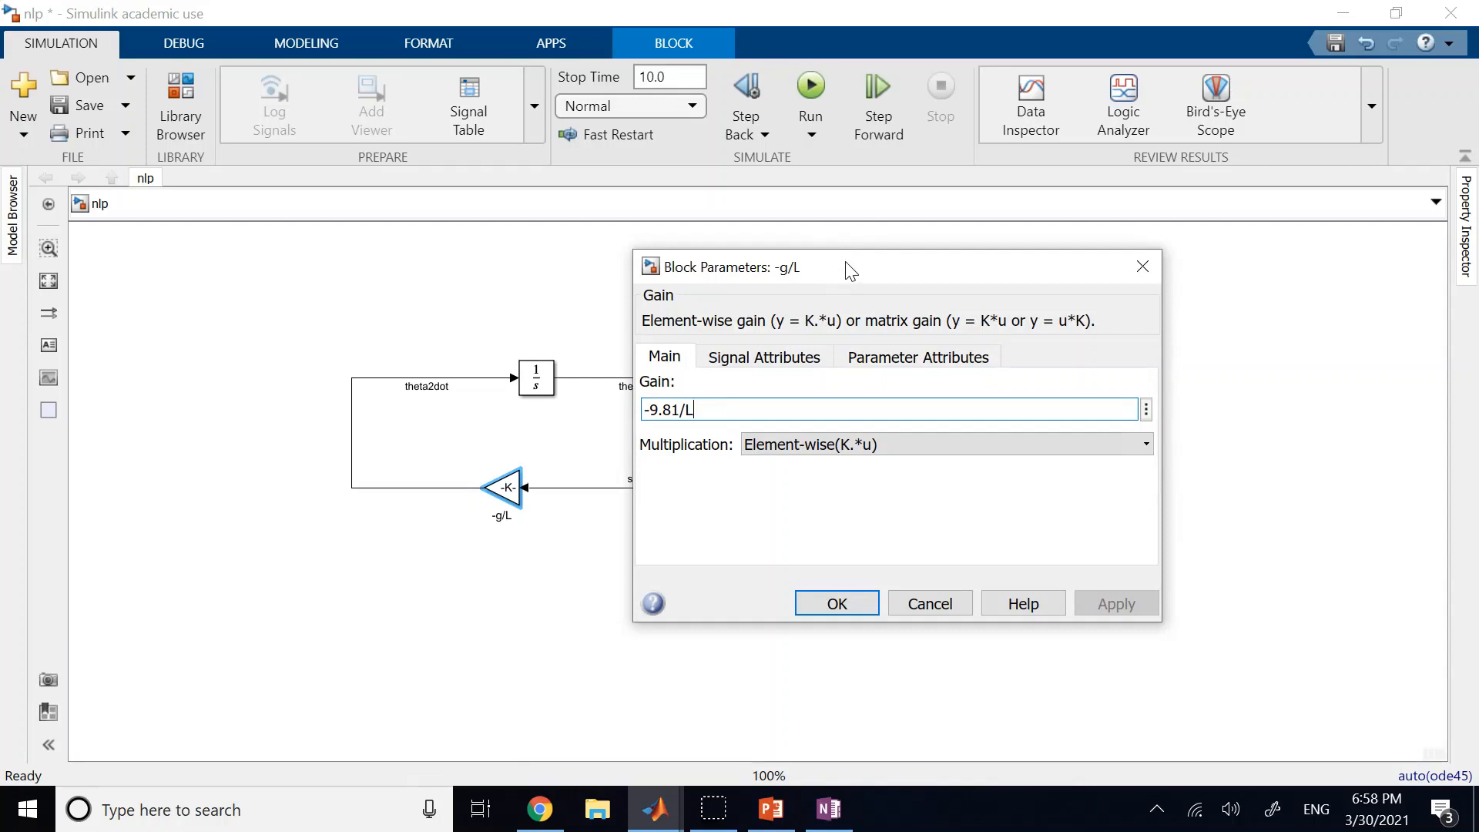
left_click(846, 272)
left_click(805, 603)
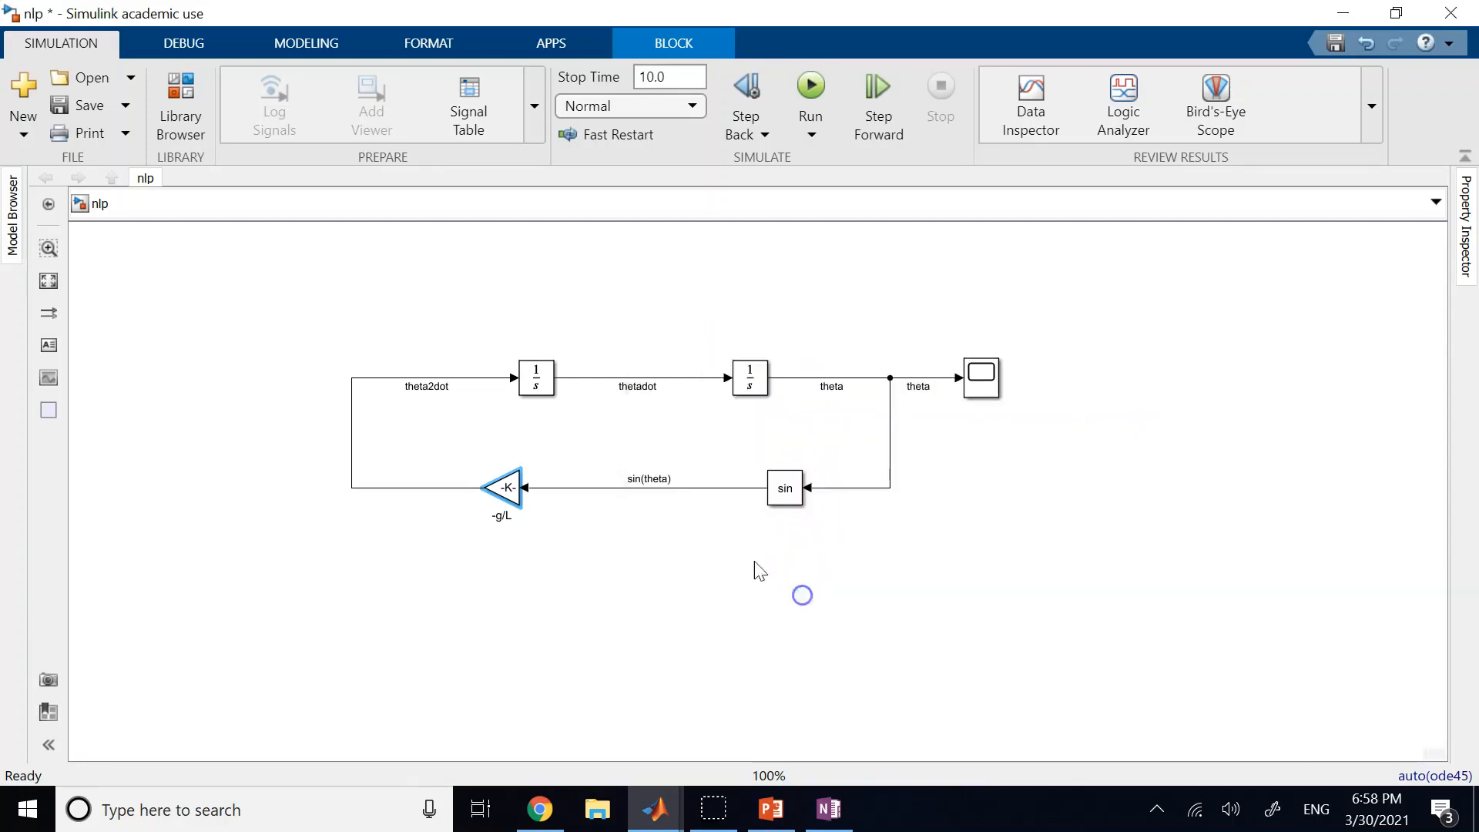
left_click(505, 488)
left_click(508, 489)
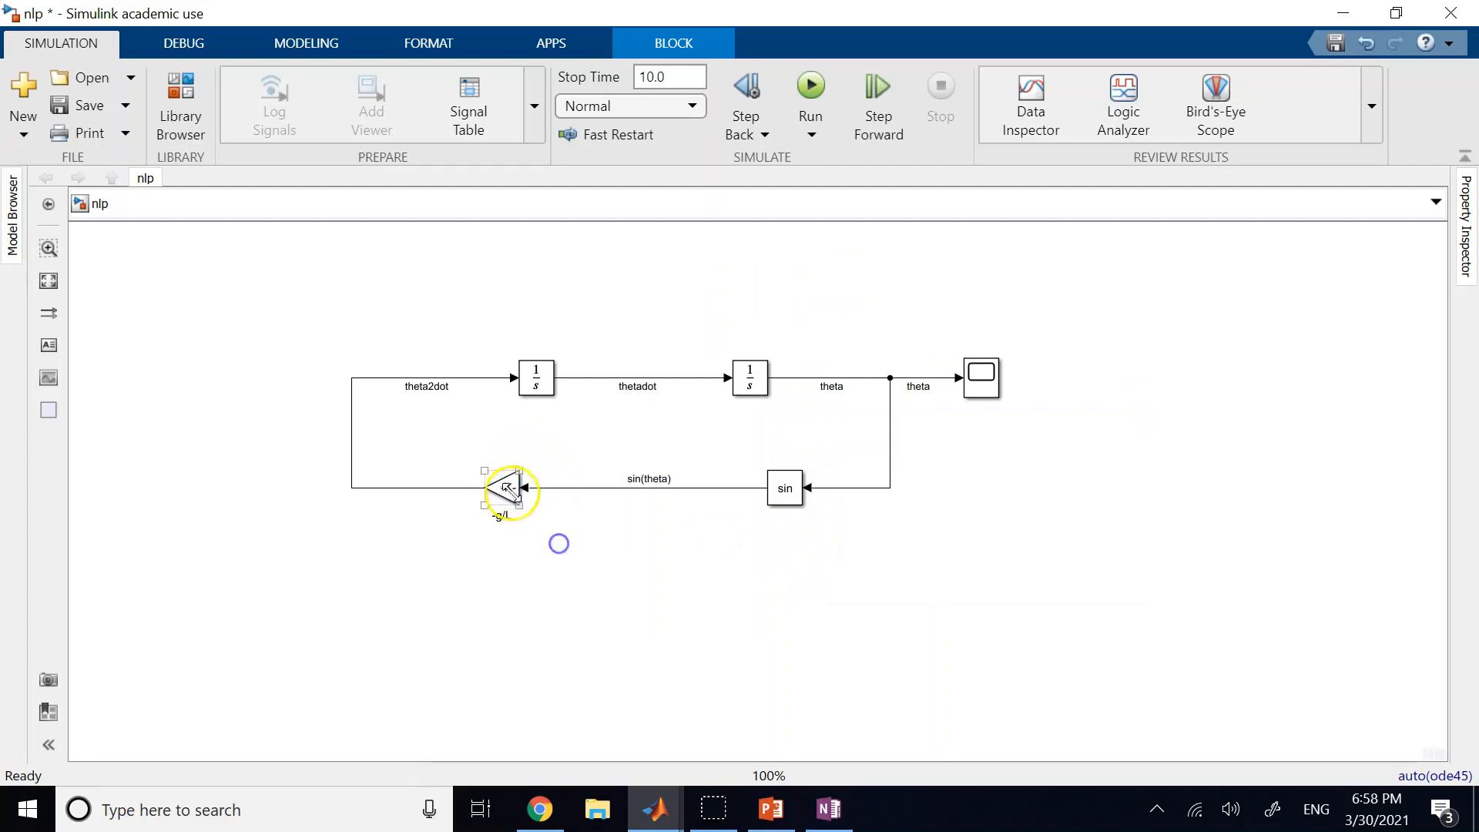
double_click(506, 488)
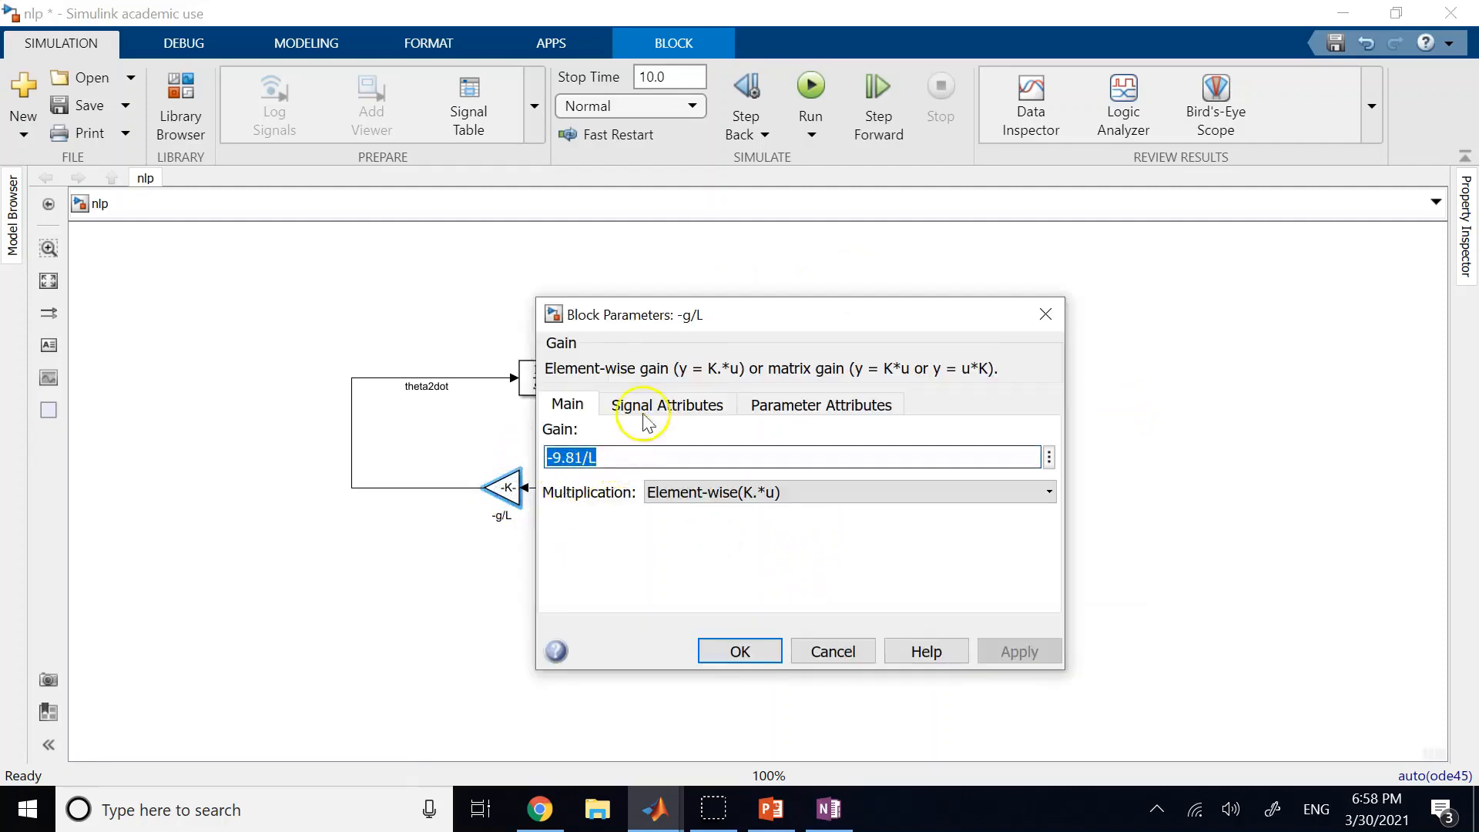
left_click(817, 649)
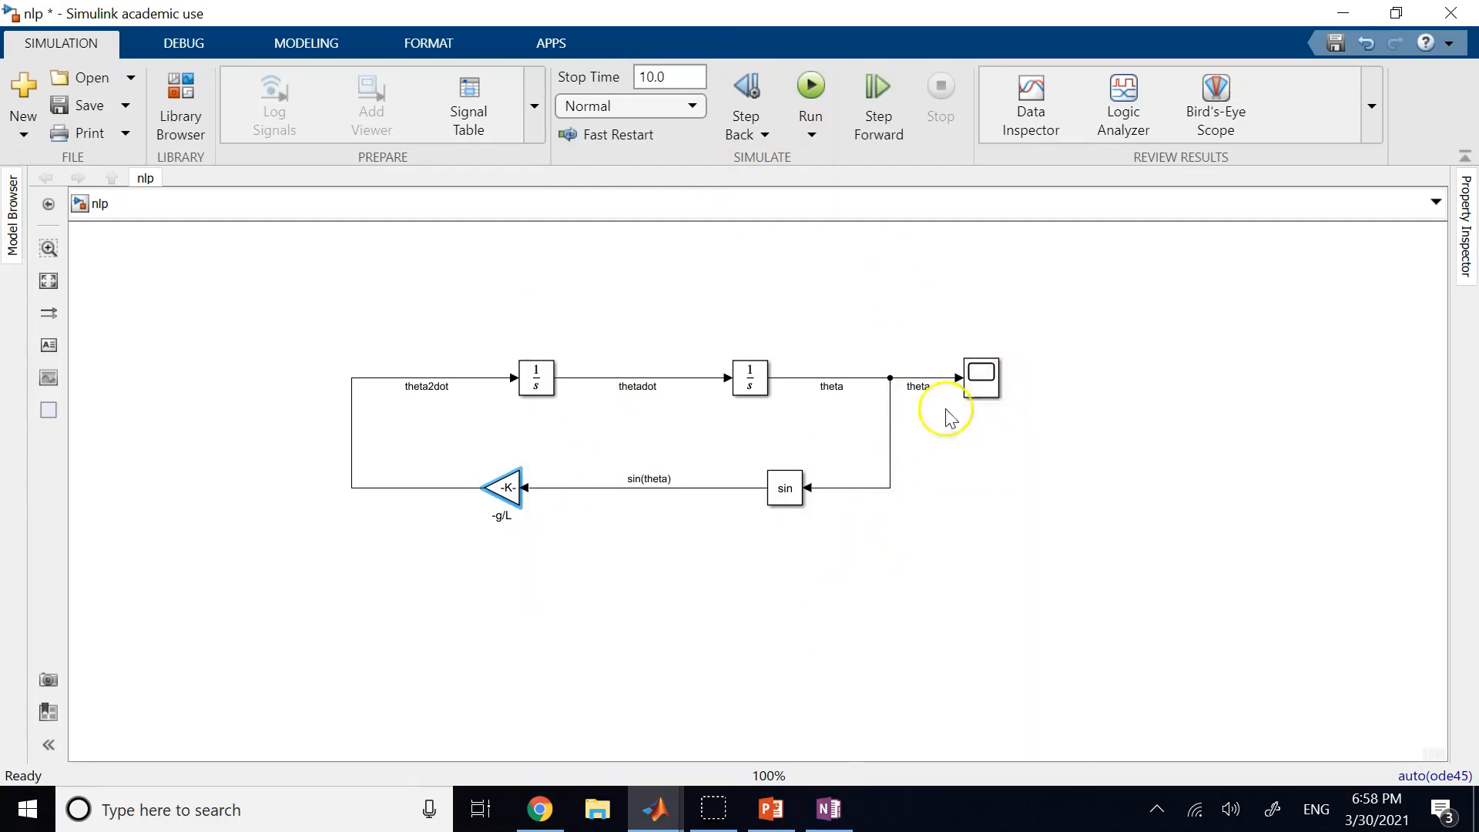
left_click(489, 484)
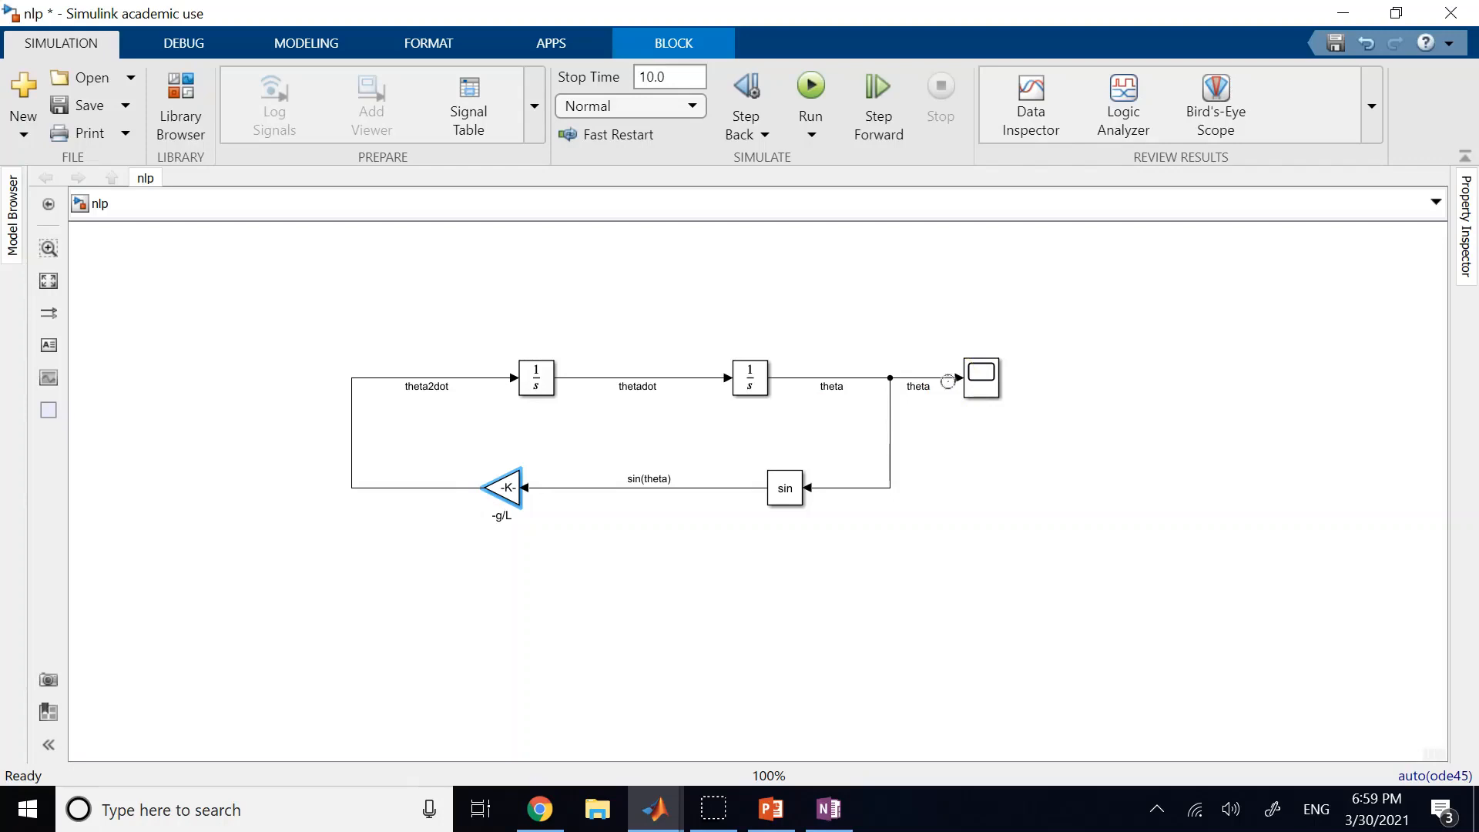
Step: Switch to the MATLAB Command Window, clear it with clc, and open a new untitled script using the edit command
mouse_move(651, 805)
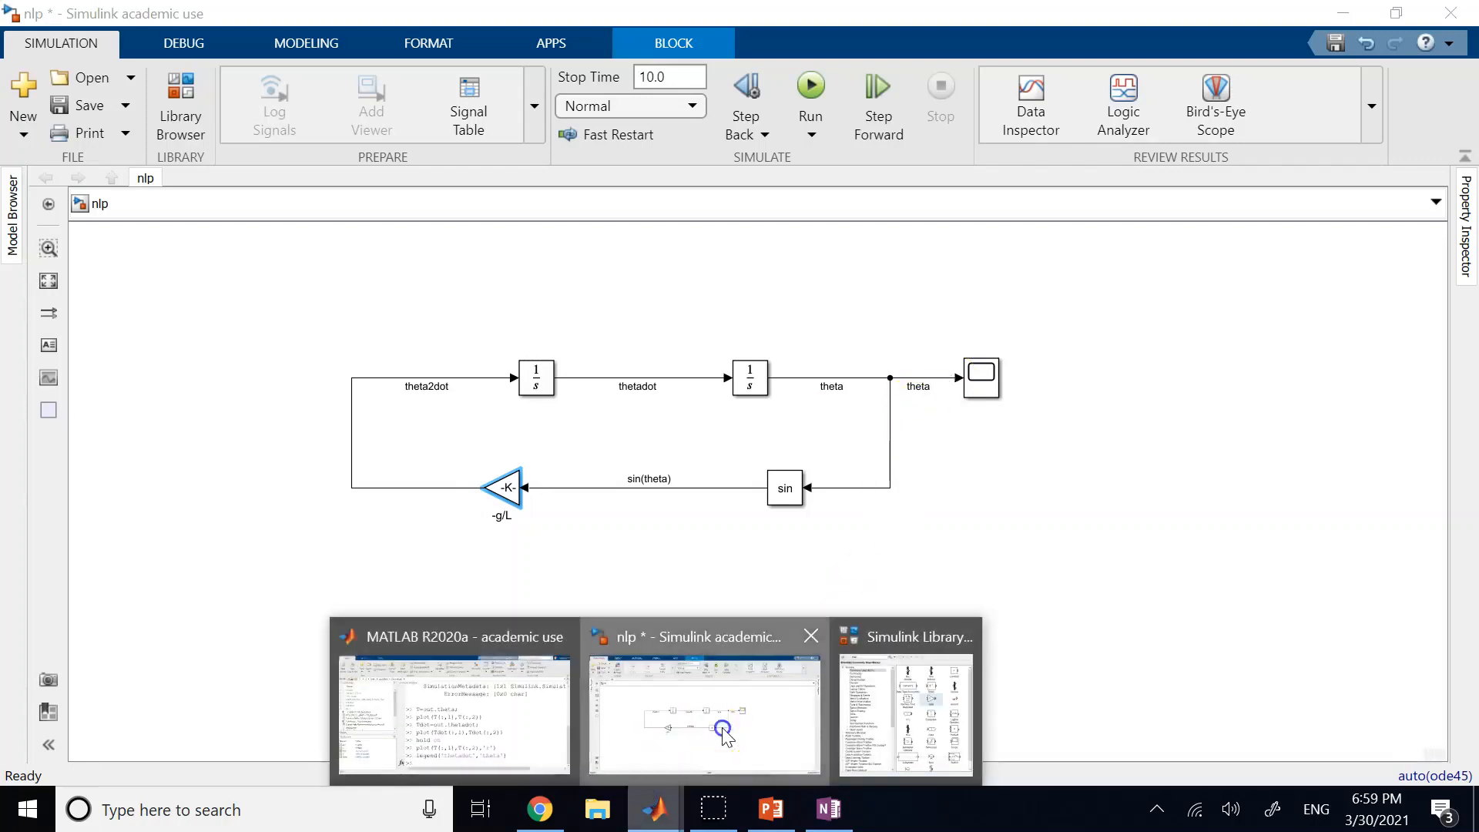
left_click(551, 728)
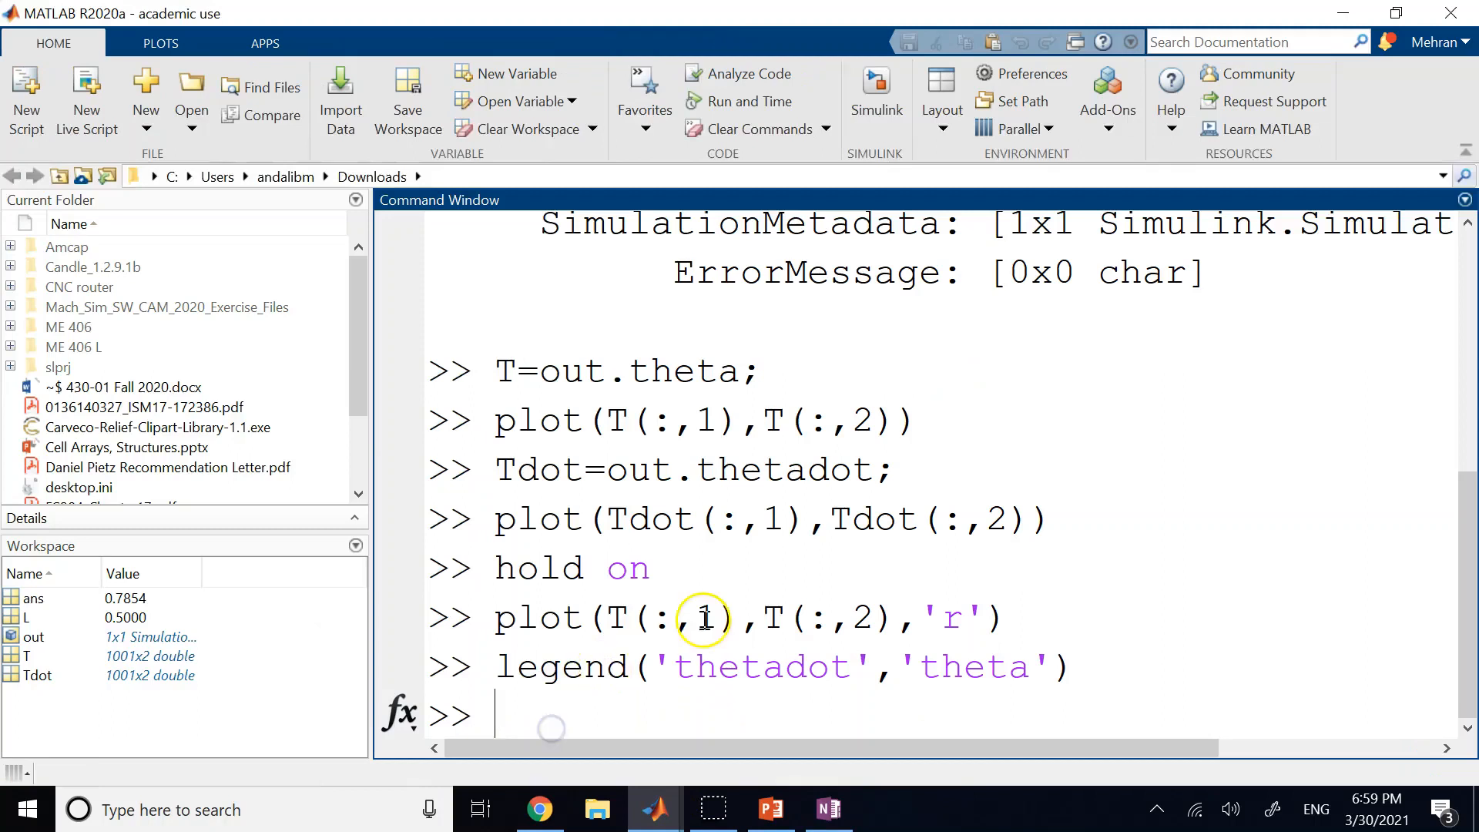
type("clc")
key("Return")
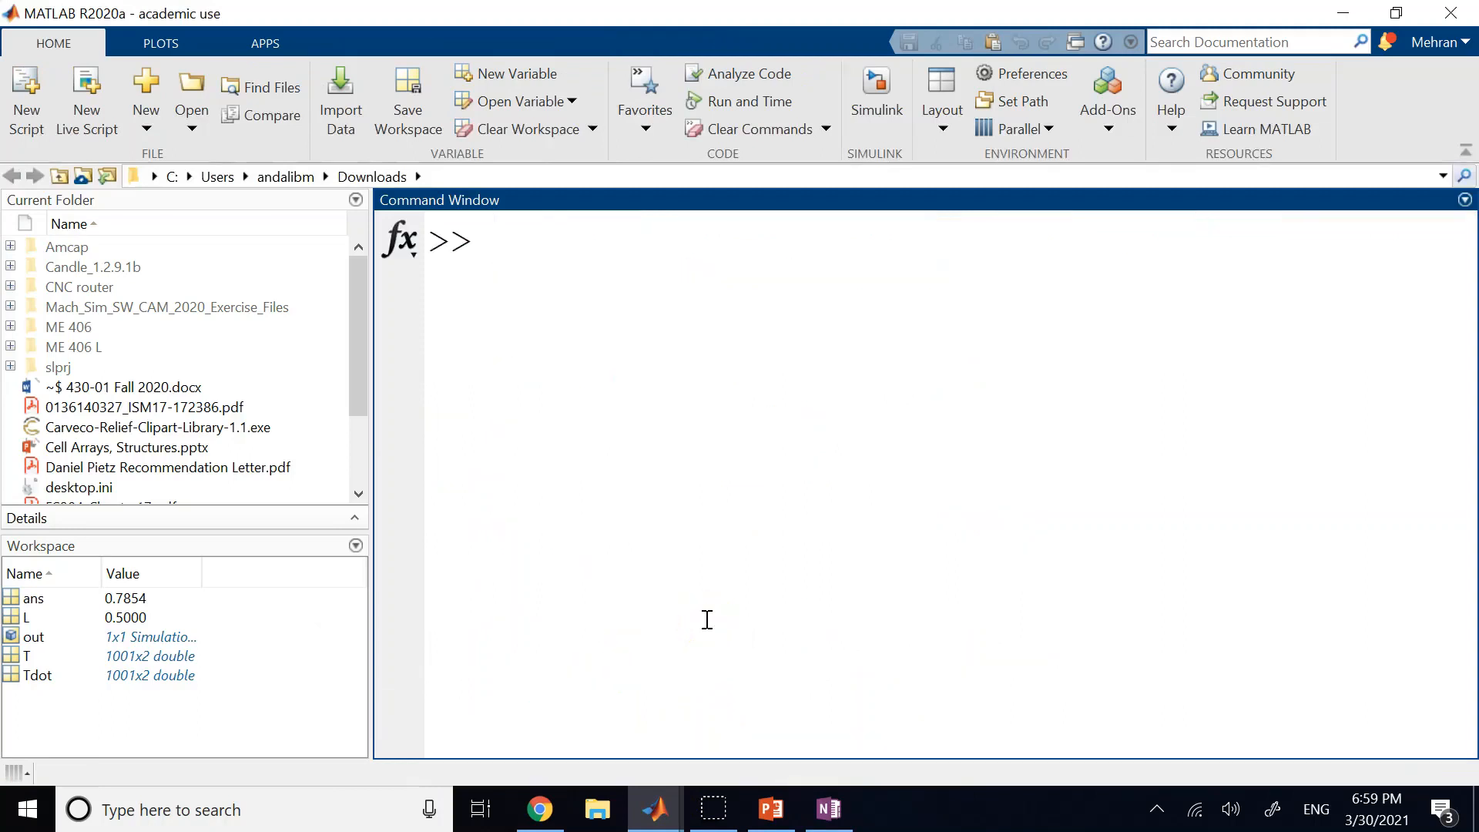
type("edit")
key("Return")
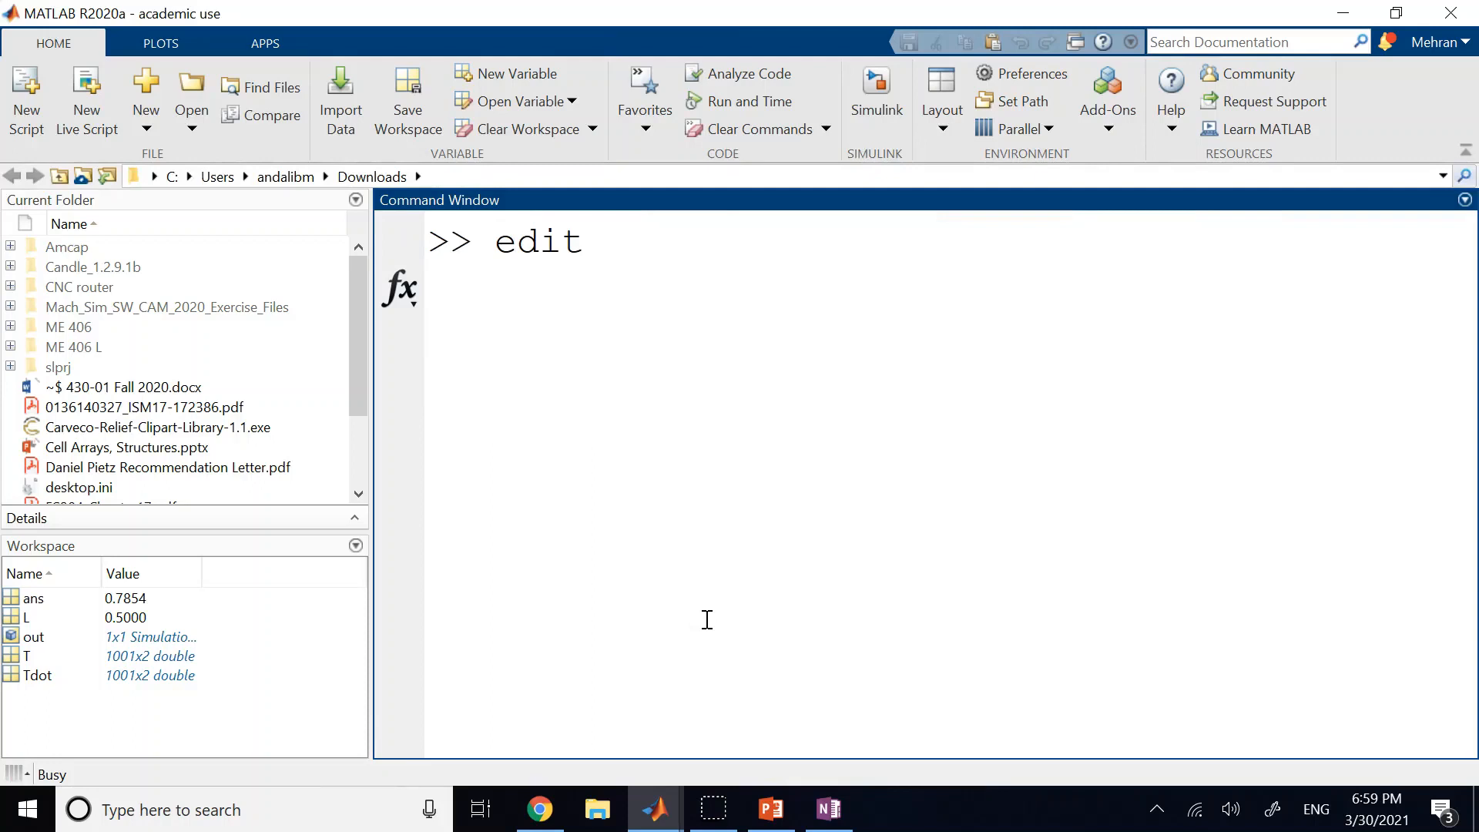
Step: Begin the script with the reset line clc;clear all;close all;
type("clc;")
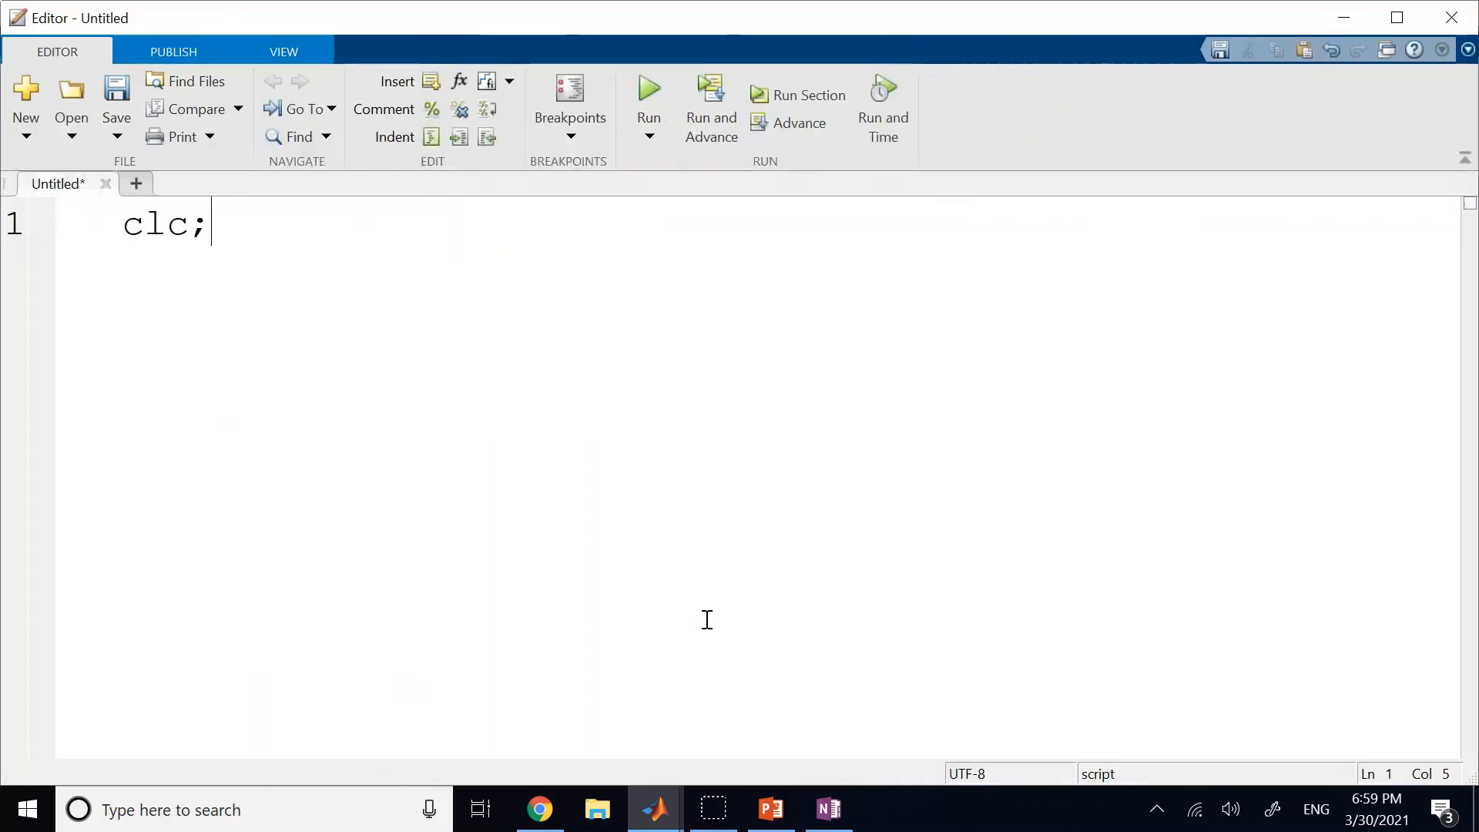
type("clear all;c")
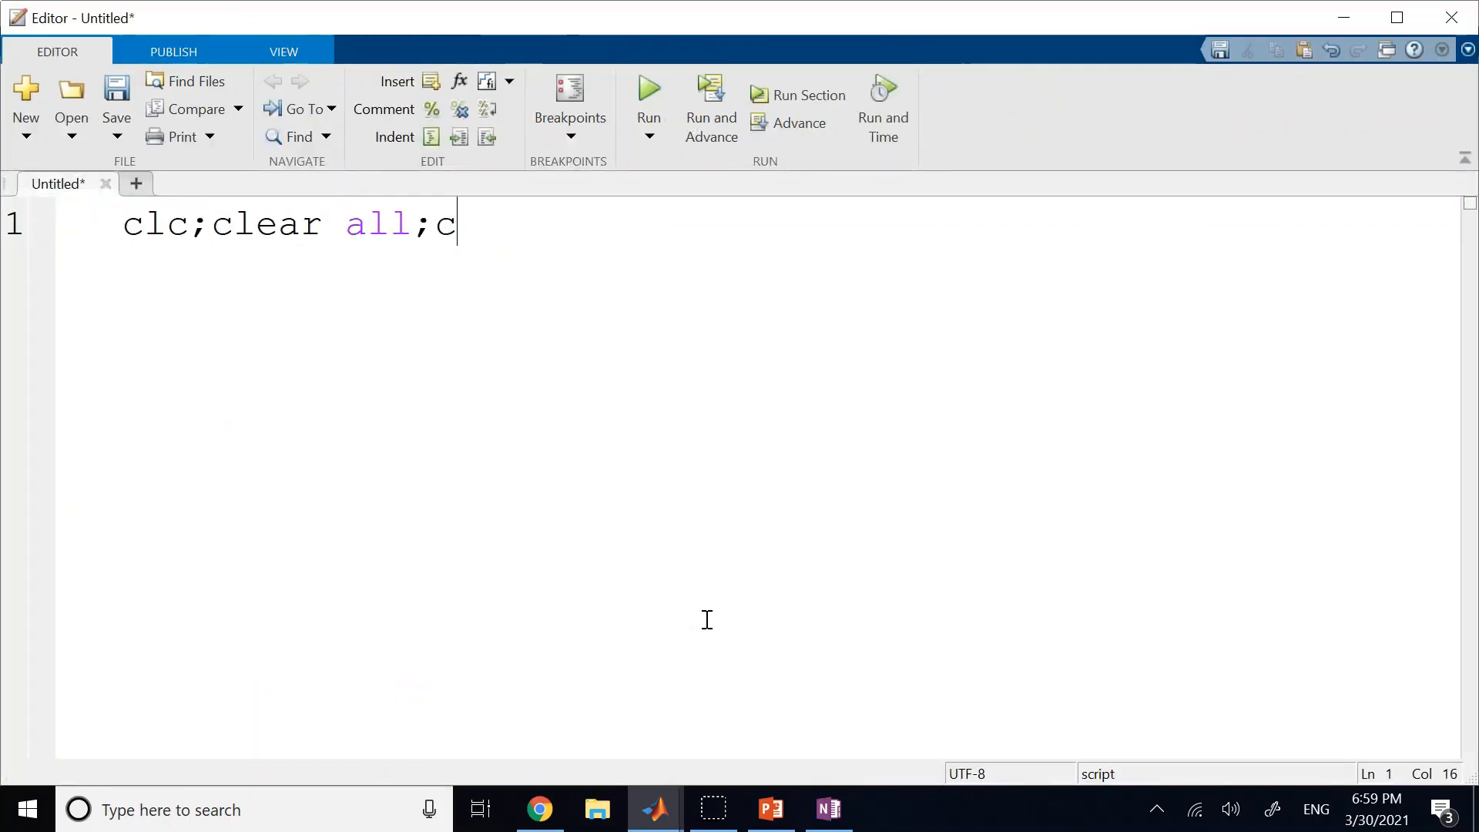
type("lose all;")
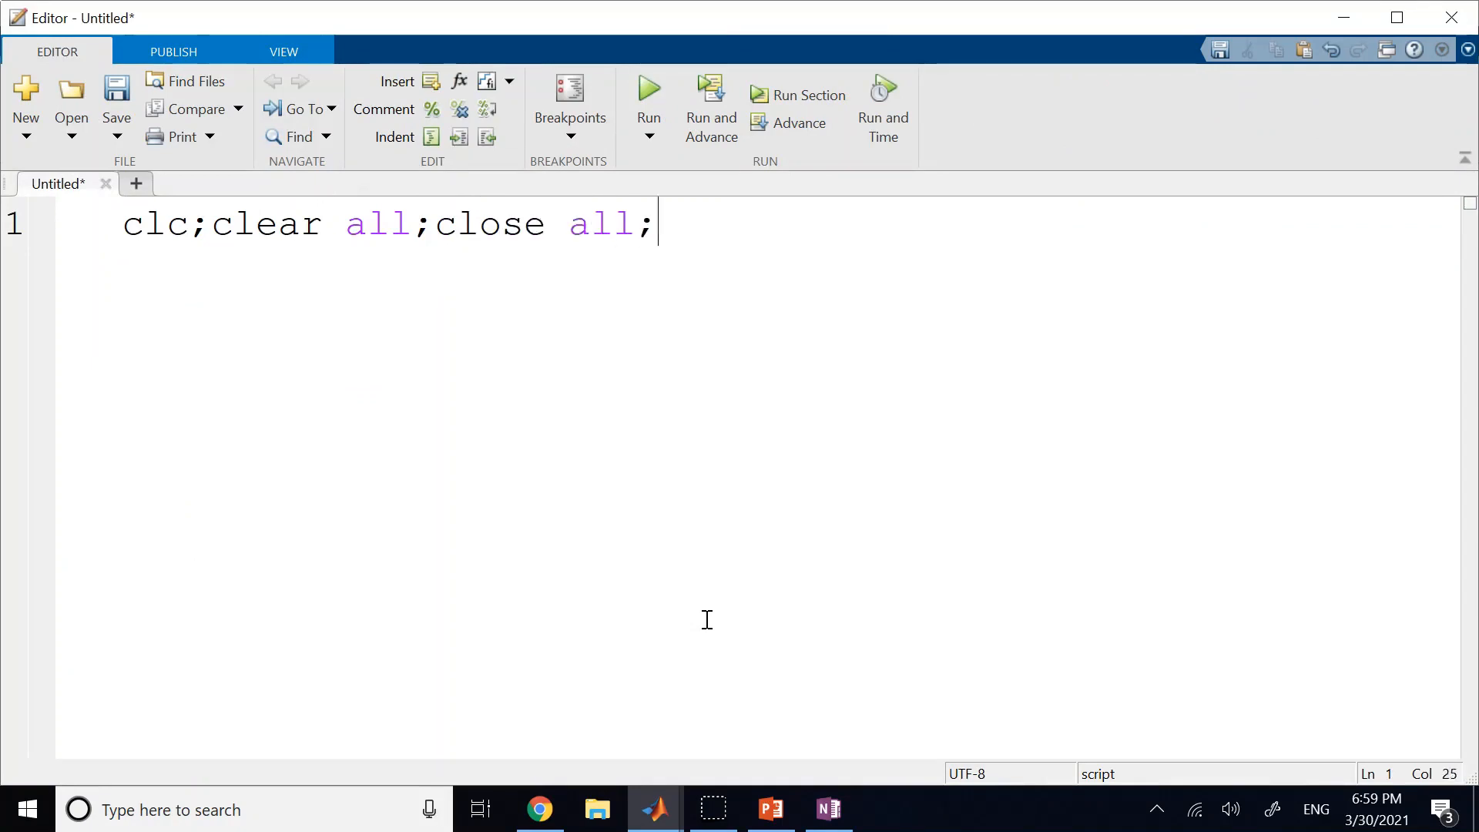
Step: After a blank line, define the vector of pendulum lengths as Length=0.5:0.25:2;
key("Return")
key("Return")
type("Length")
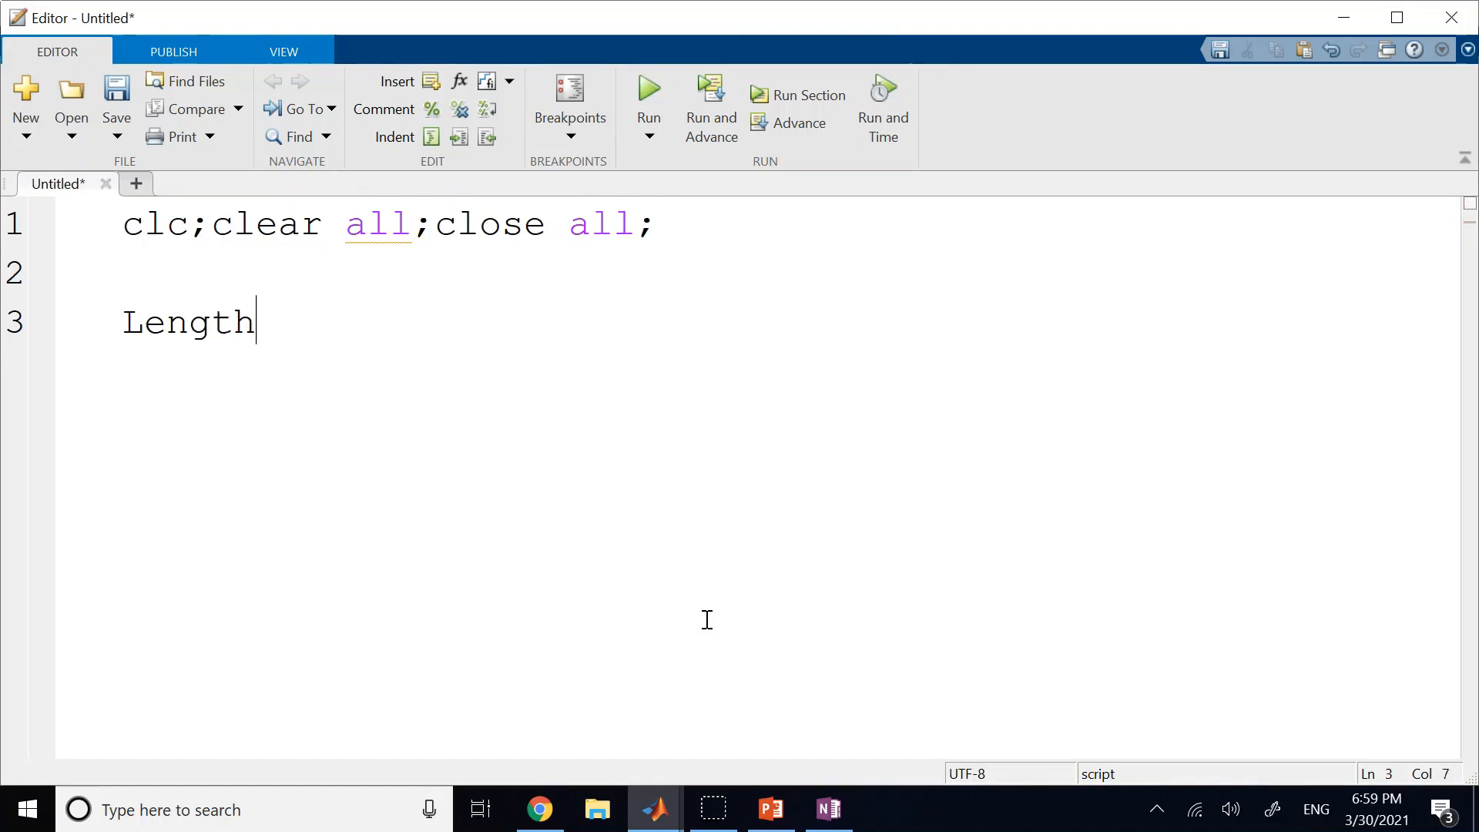
type("=")
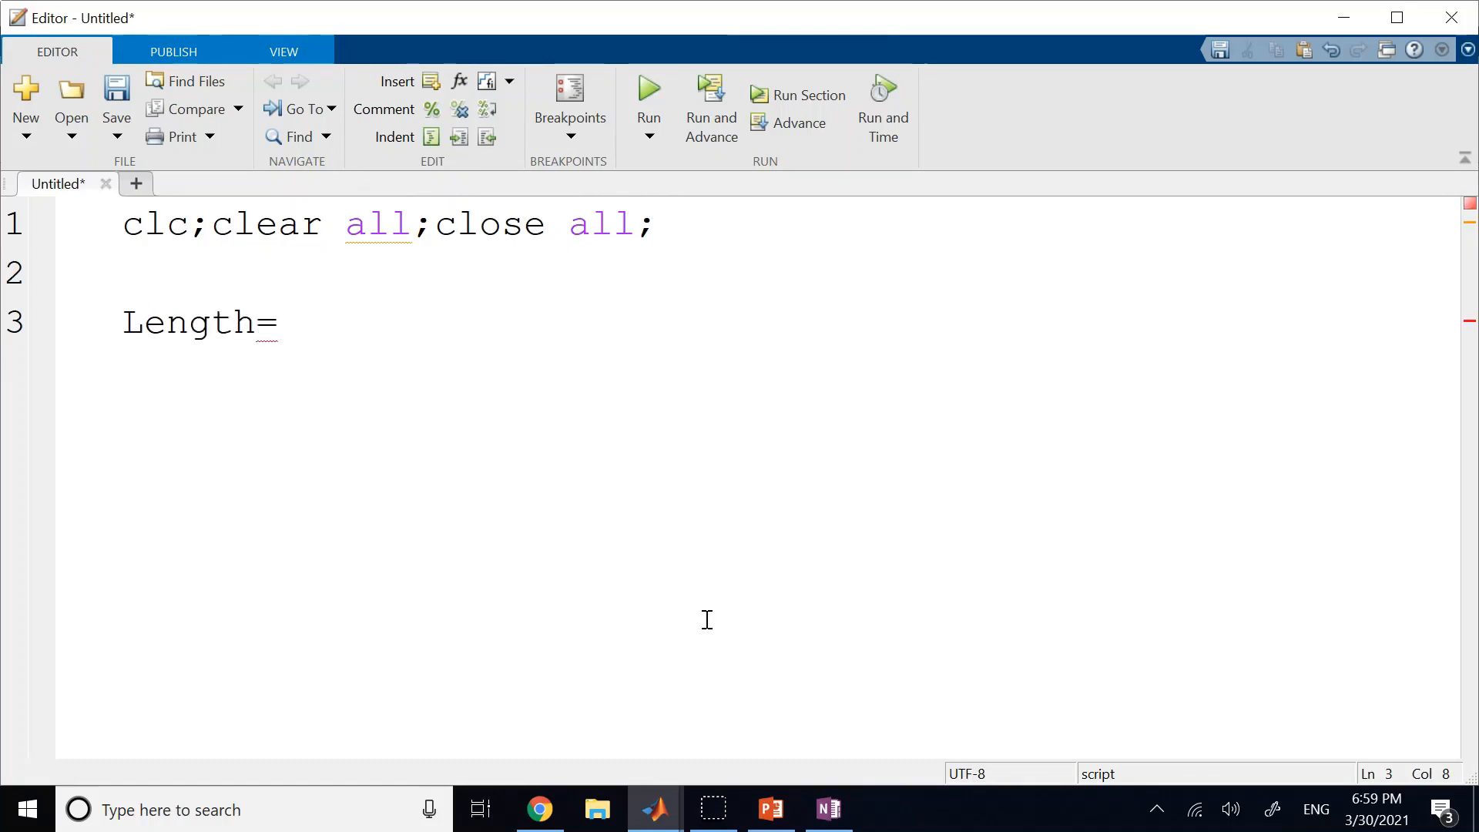
type("0.")
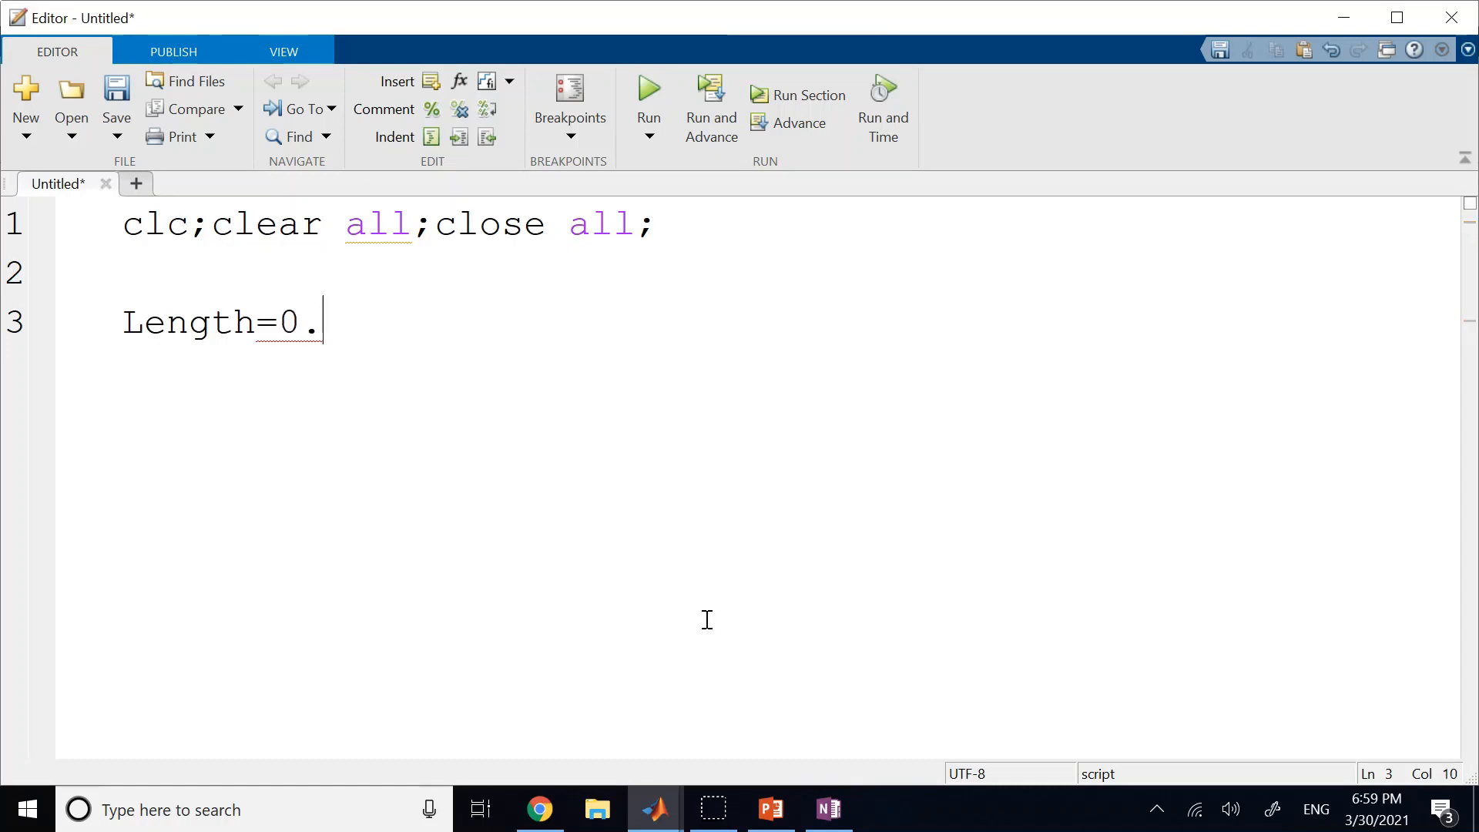
type("5:0.25:2;")
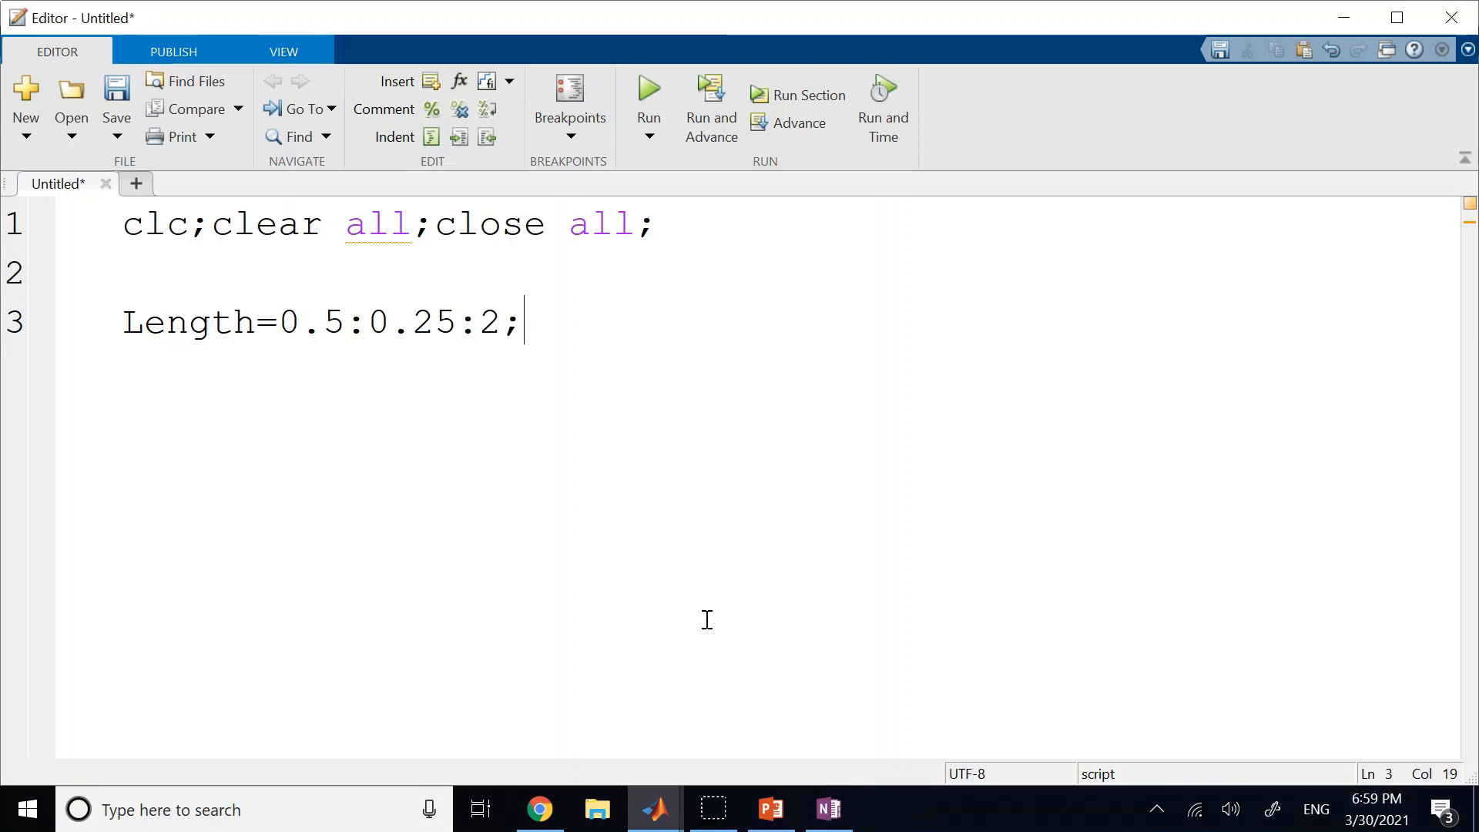
Step: After a blank line, begin a for loop header with index ii starting at 1 and a length( call for its upper limit
key("Return")
key("Return")
type("for ii")
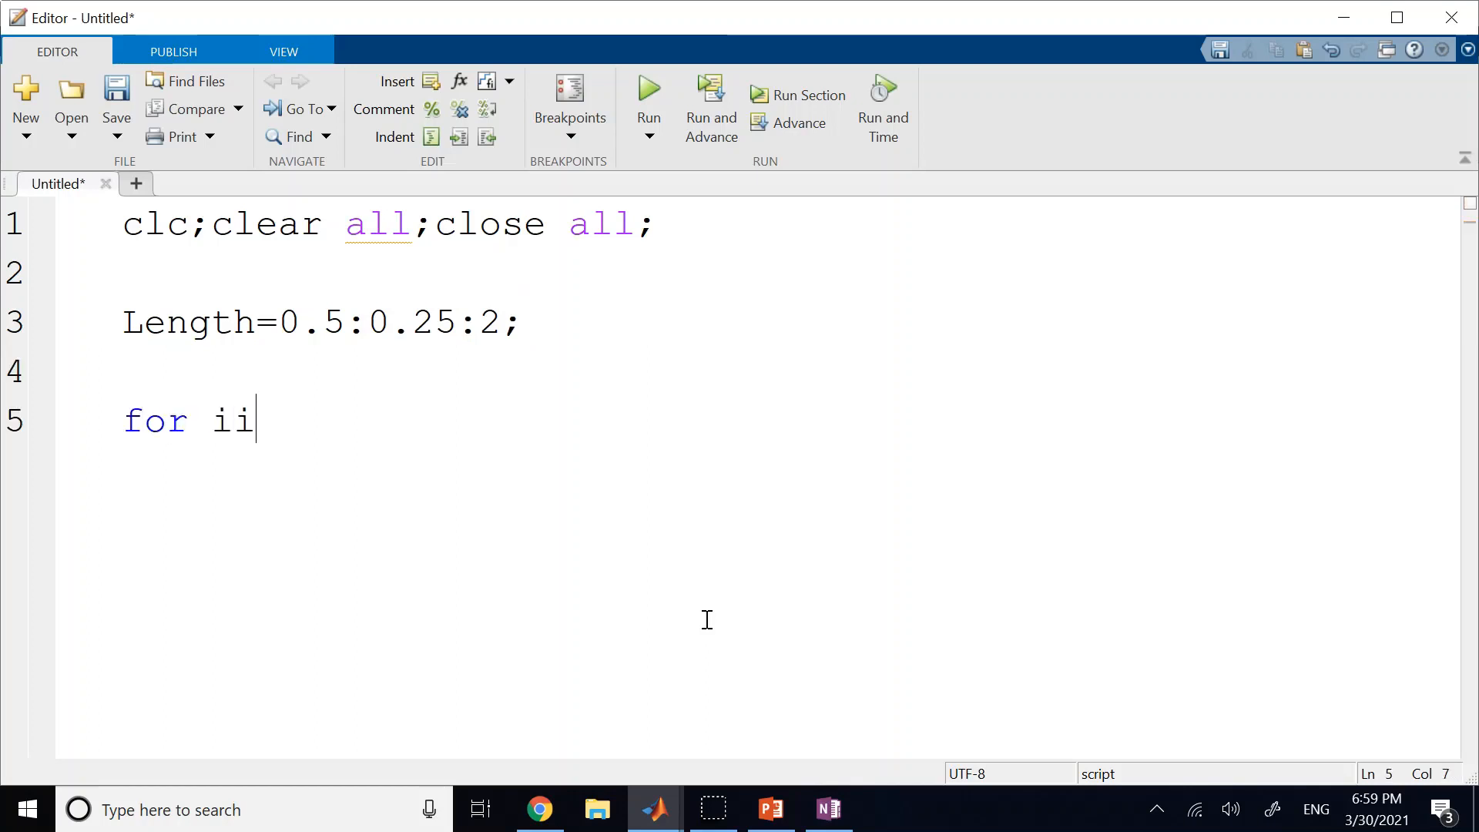
type("=1\"length")
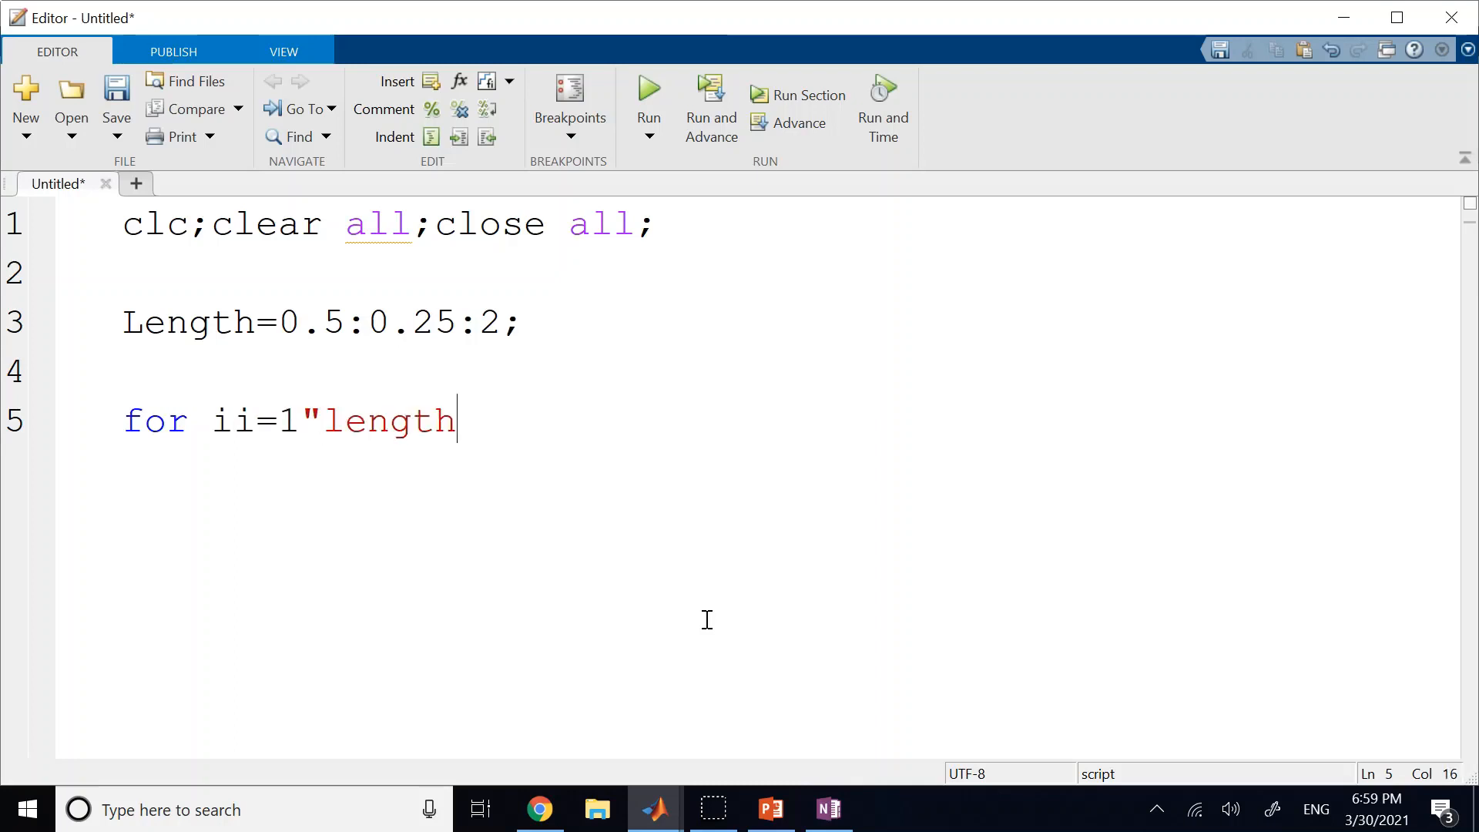
type("(")
Step: Rename the Length vector to Lng and enter Lng as the argument of length( in the loop header
left_click_drag(261, 322, 150, 344)
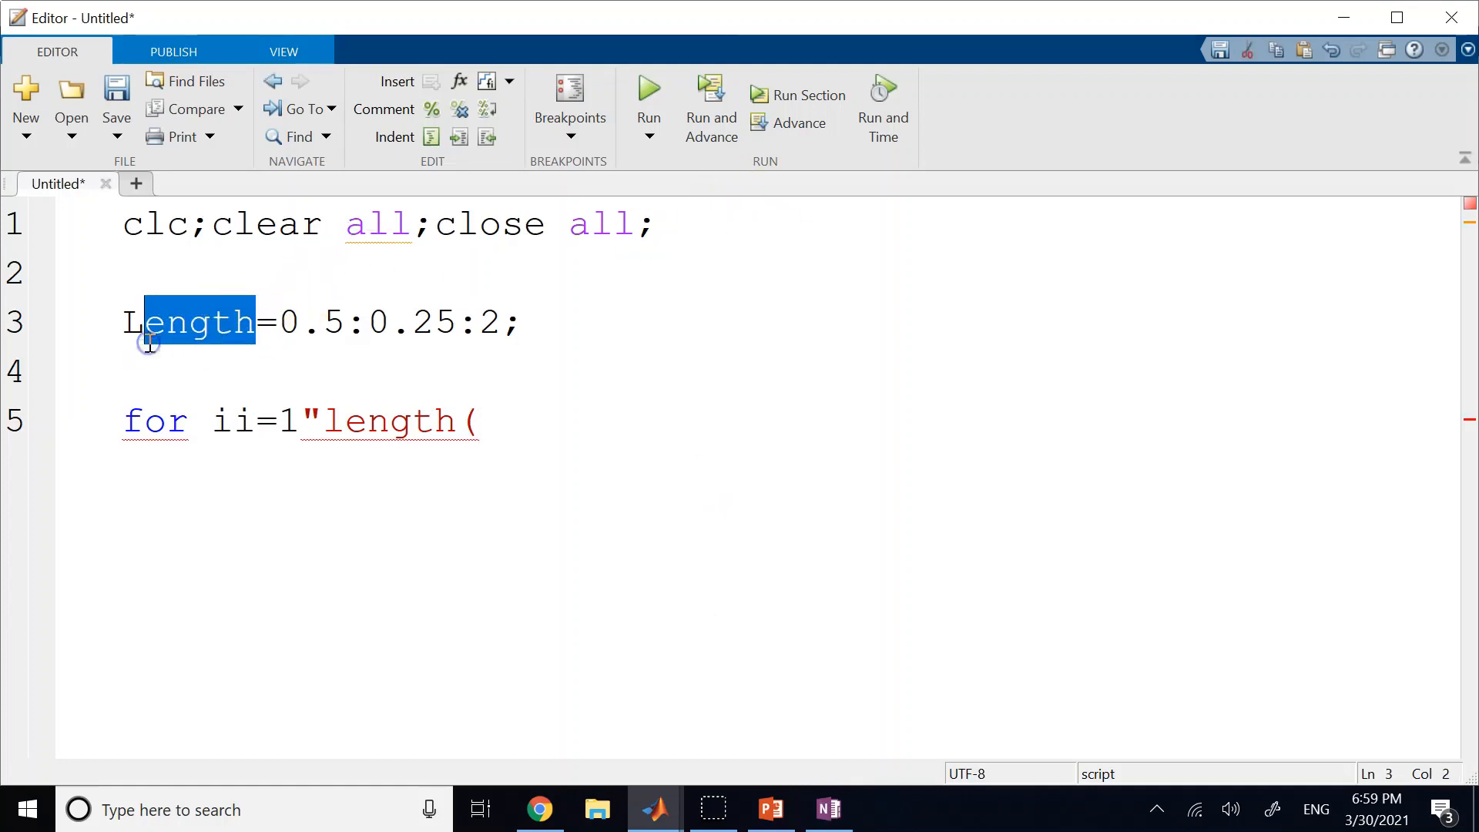
type("ng")
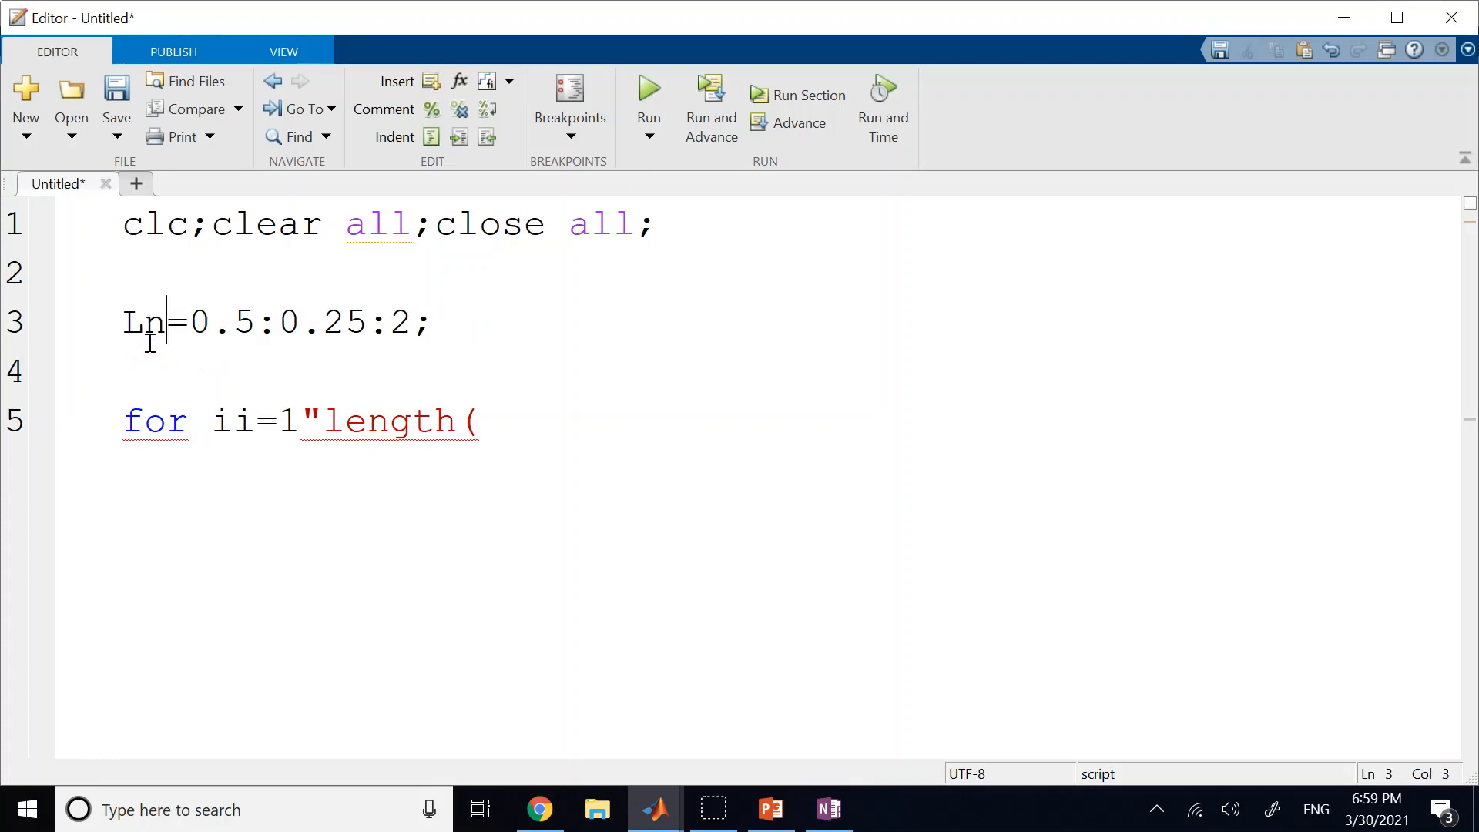
left_click(497, 421)
type("Lng")
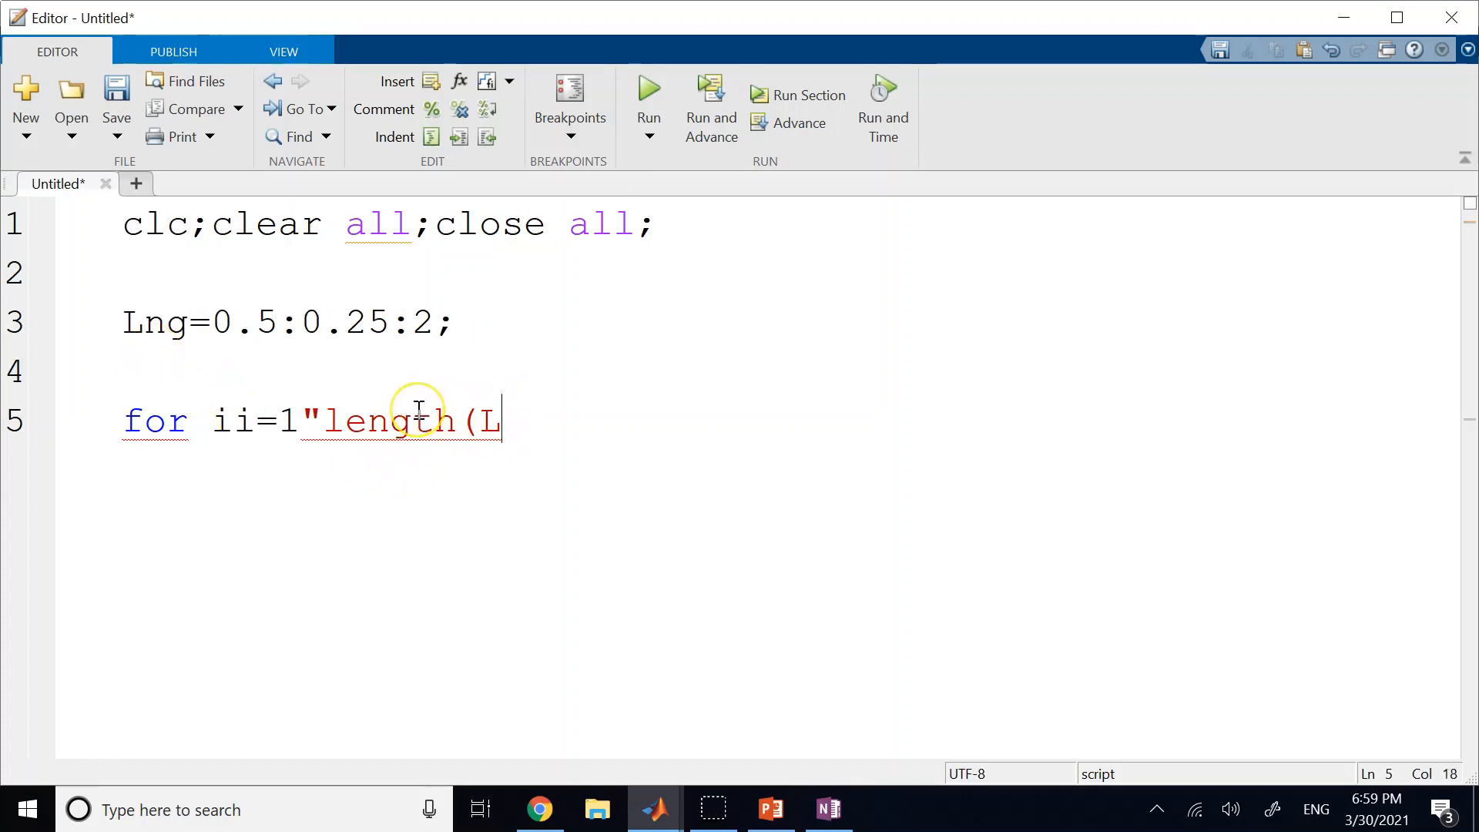
Step: Replace the stray quote in the header with a colon and close the parenthesis, giving for ii=1:length(Lng), and start the loop body
key("Left")
key("Left")
key("Left")
key("Left")
key("Left")
key("Left")
key("Left")
key("Left")
key("Left")
key("Left")
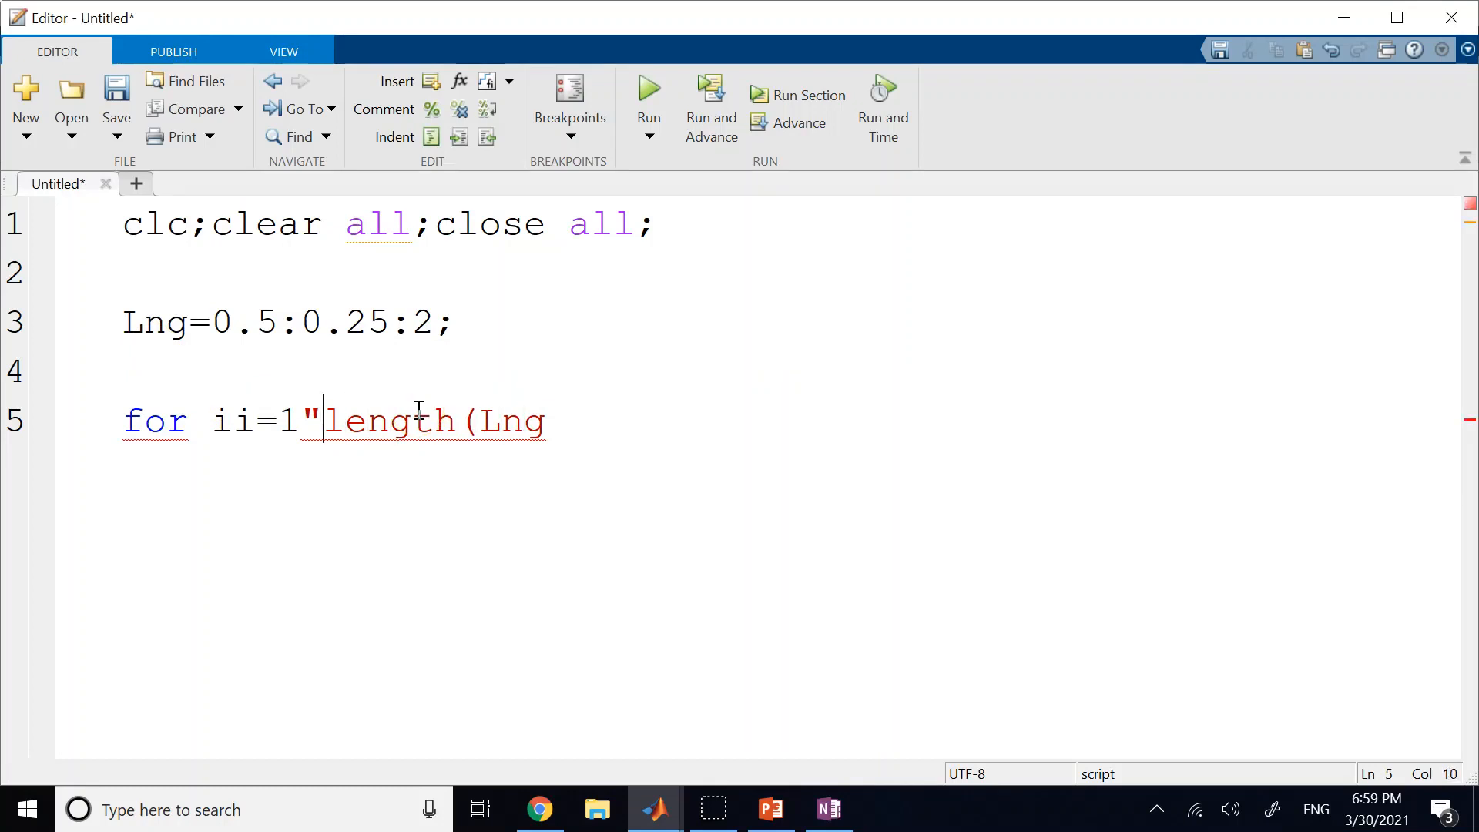
key("BackSpace")
type(":")
key("Right")
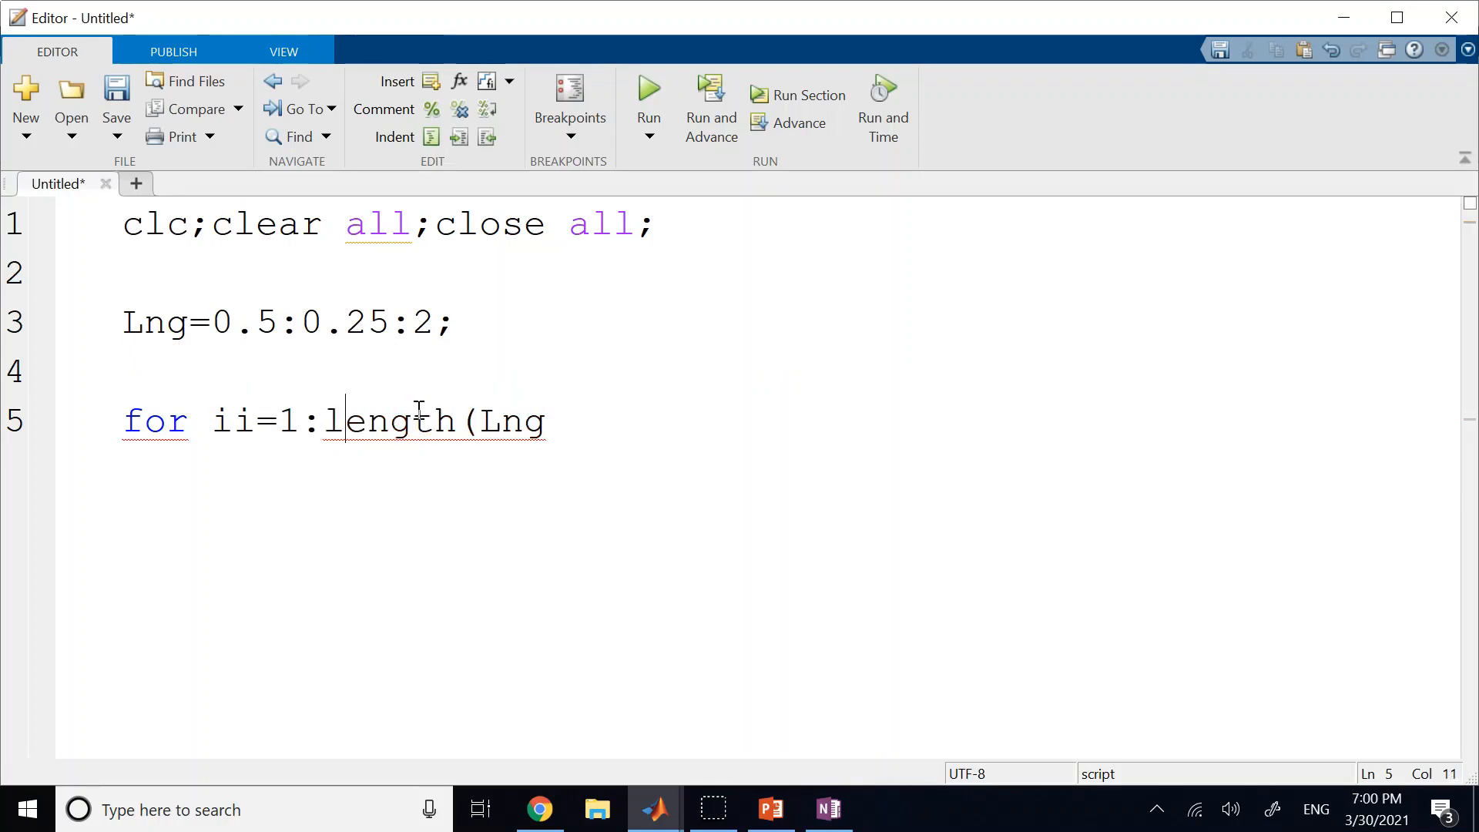
key("Right")
key("Right")
key("Right")
key("Right")
key("Right")
key("Right")
key("Right")
key("Right")
key("Right")
type(")")
key("Return")
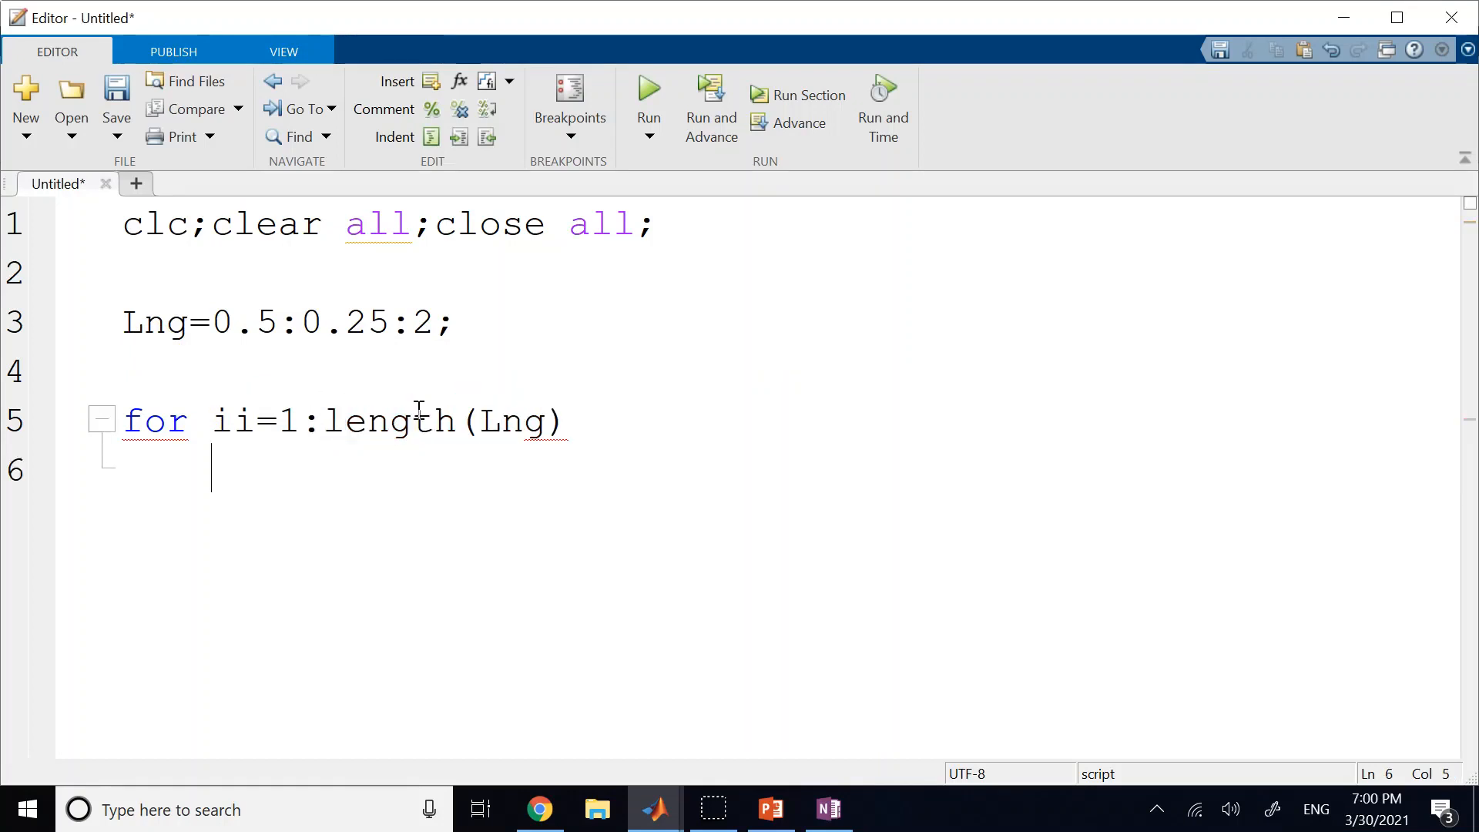
Step: Inside the loop, assign the current pendulum length with L=Lng(ii); and add a new line below
type("L=")
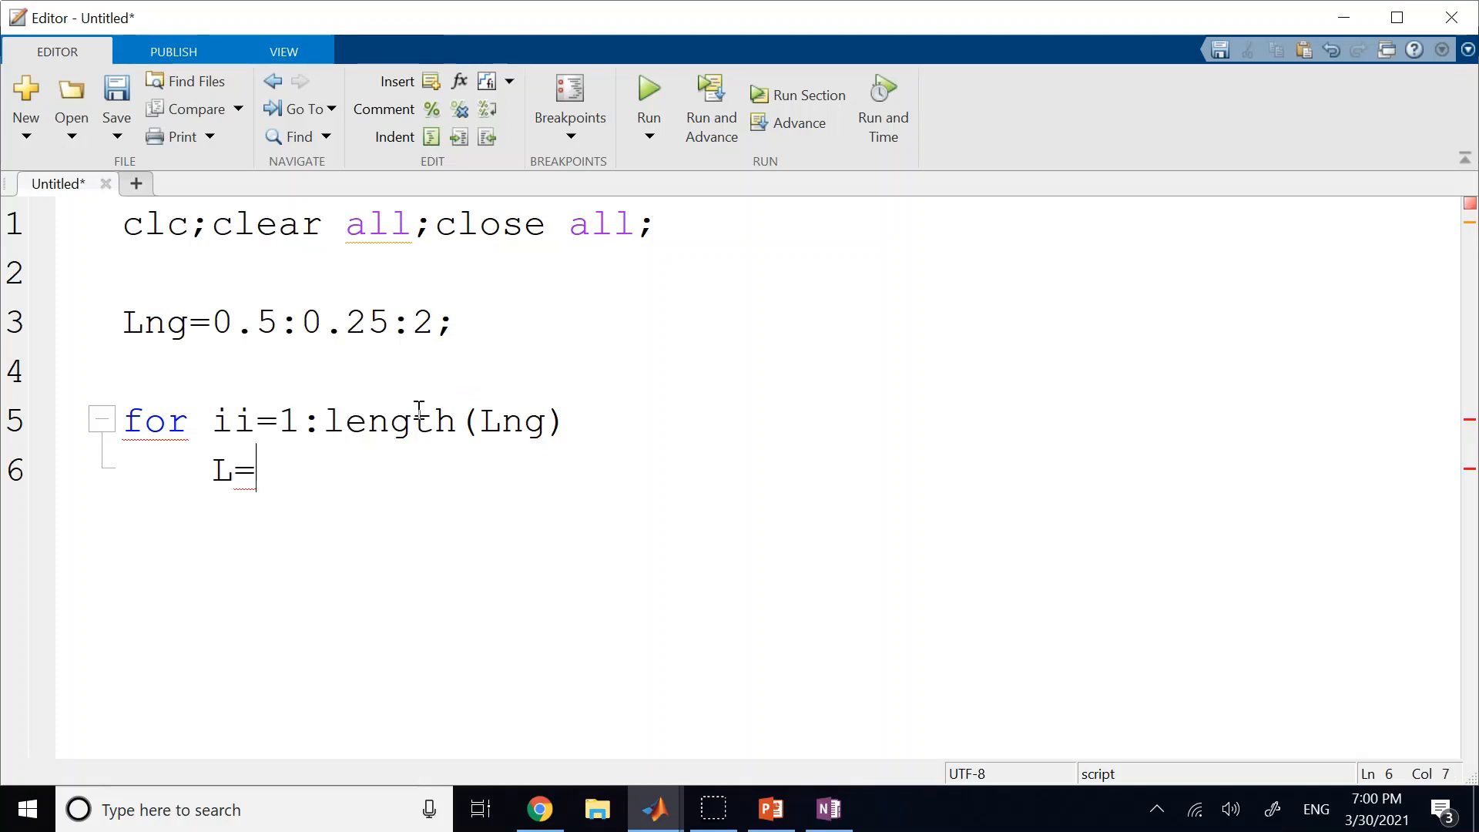
type("Lng(ii")
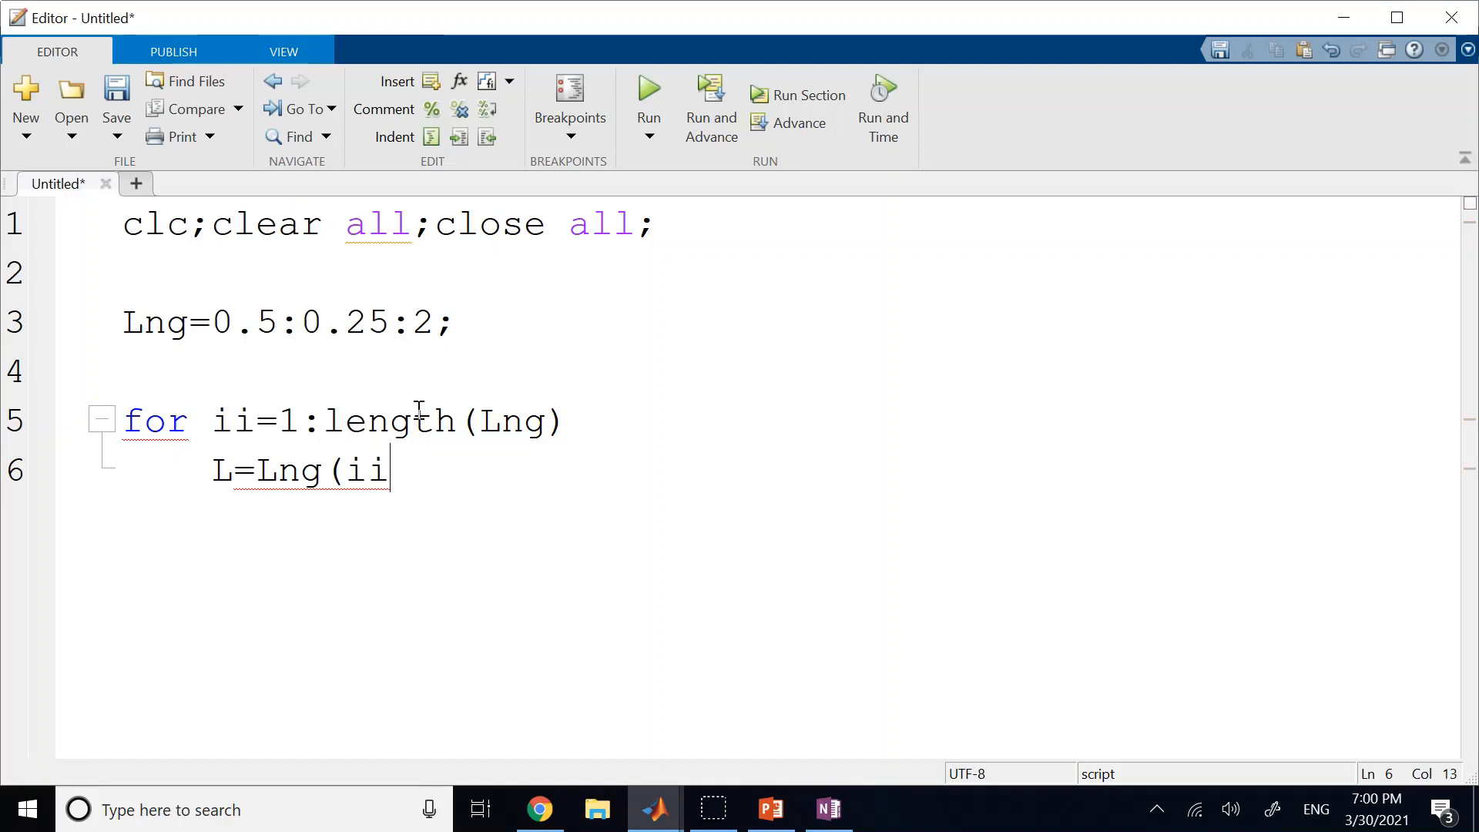
type(");")
key("Return")
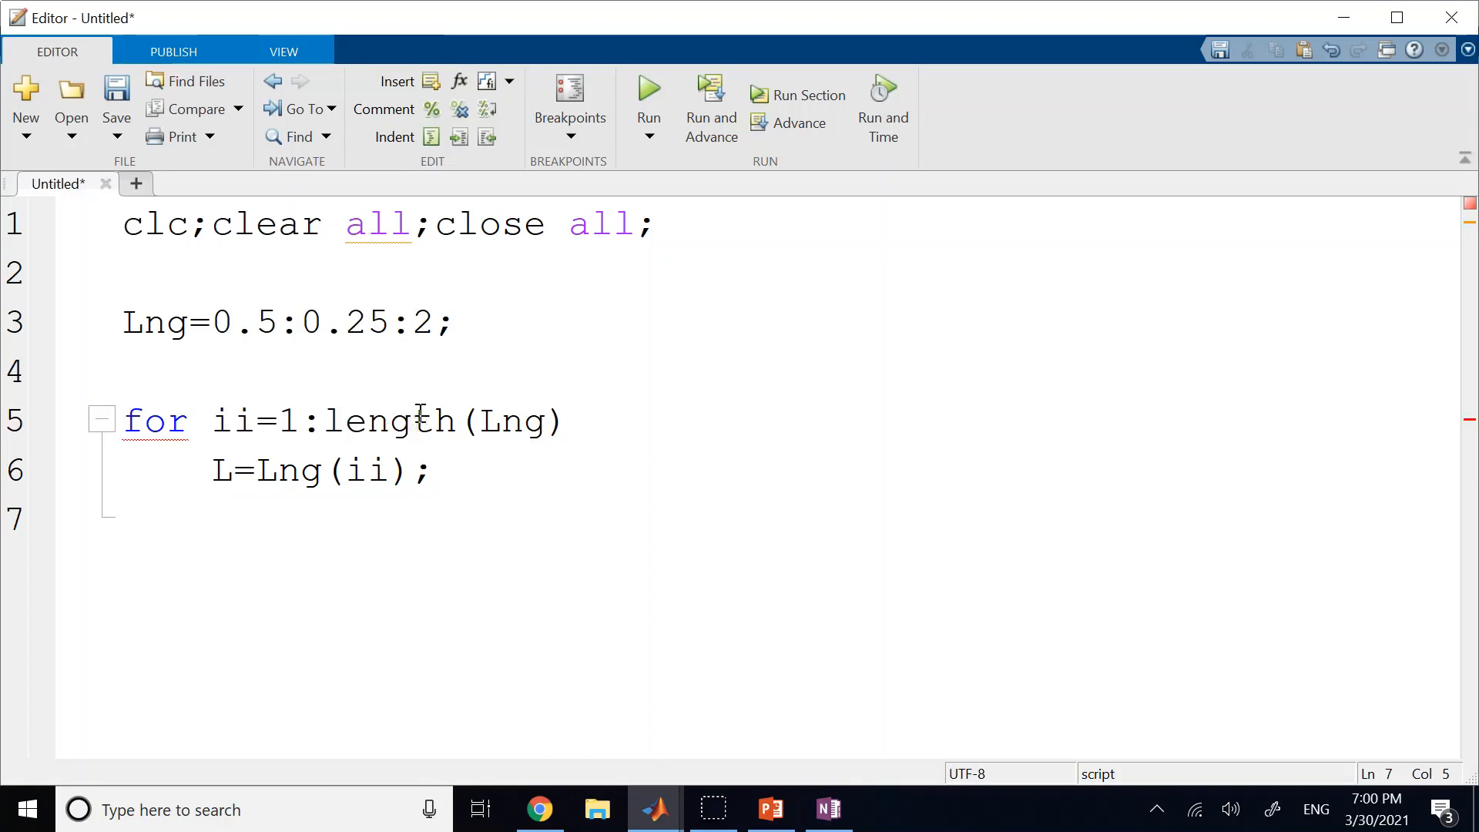
Step: Review the L=Lng(ii); line in the script, and switch to the nlp Simulink model to look at how it is run
left_click(655, 808)
left_click(277, 468)
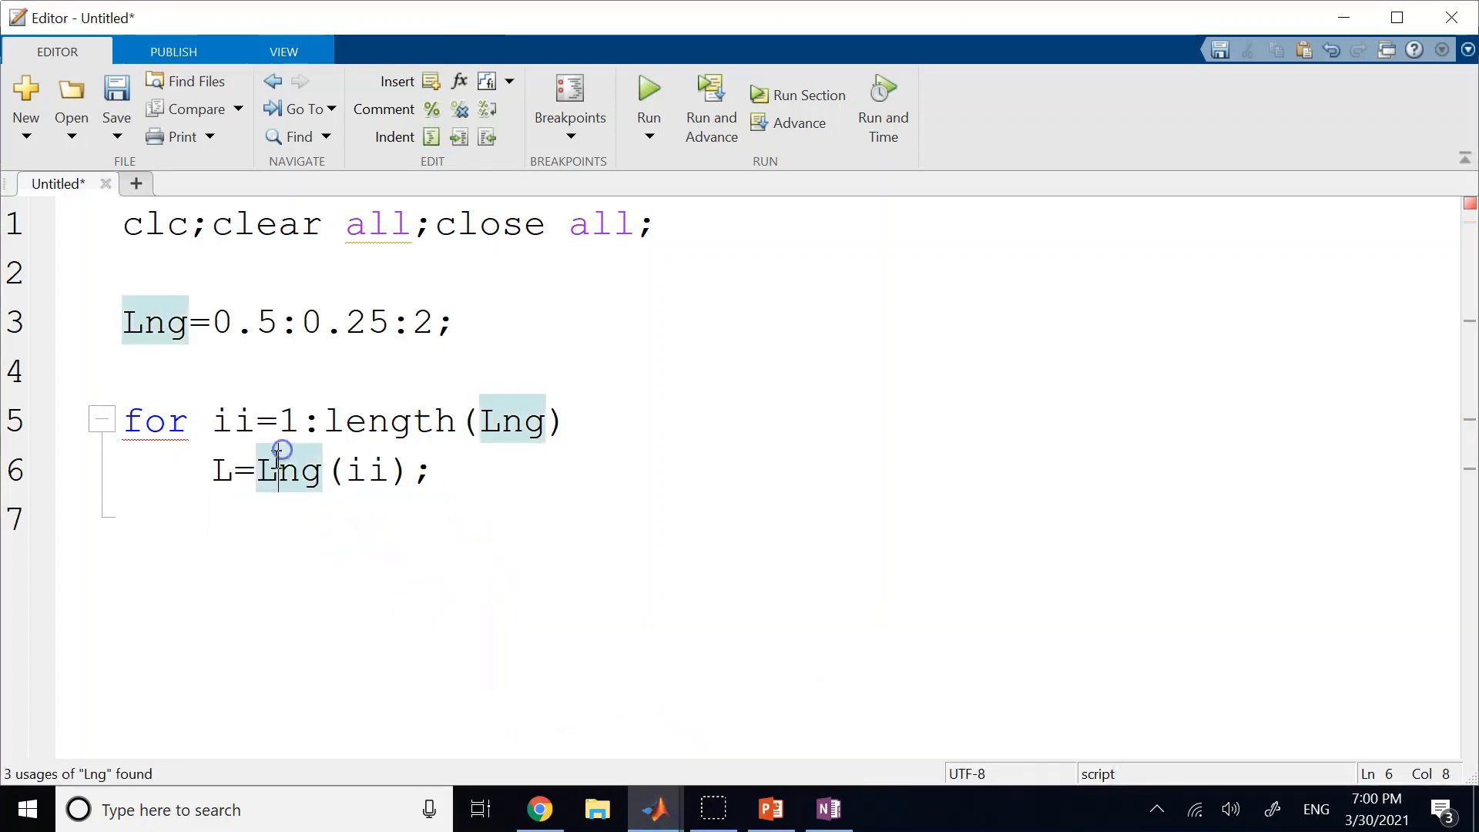
left_click(231, 471)
left_click_drag(213, 471, 433, 470)
left_click(611, 651)
mouse_move(651, 809)
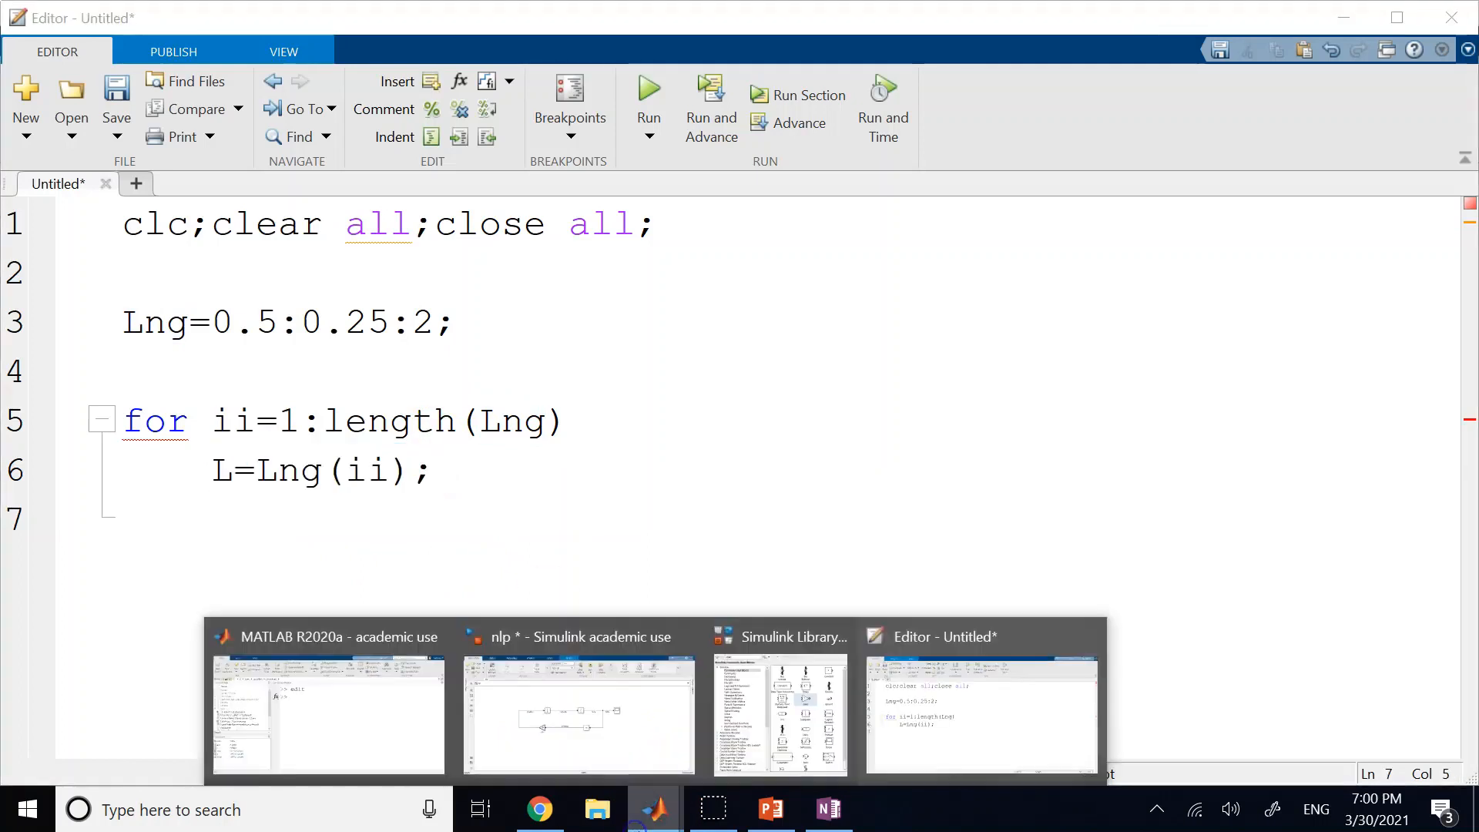
left_click(653, 740)
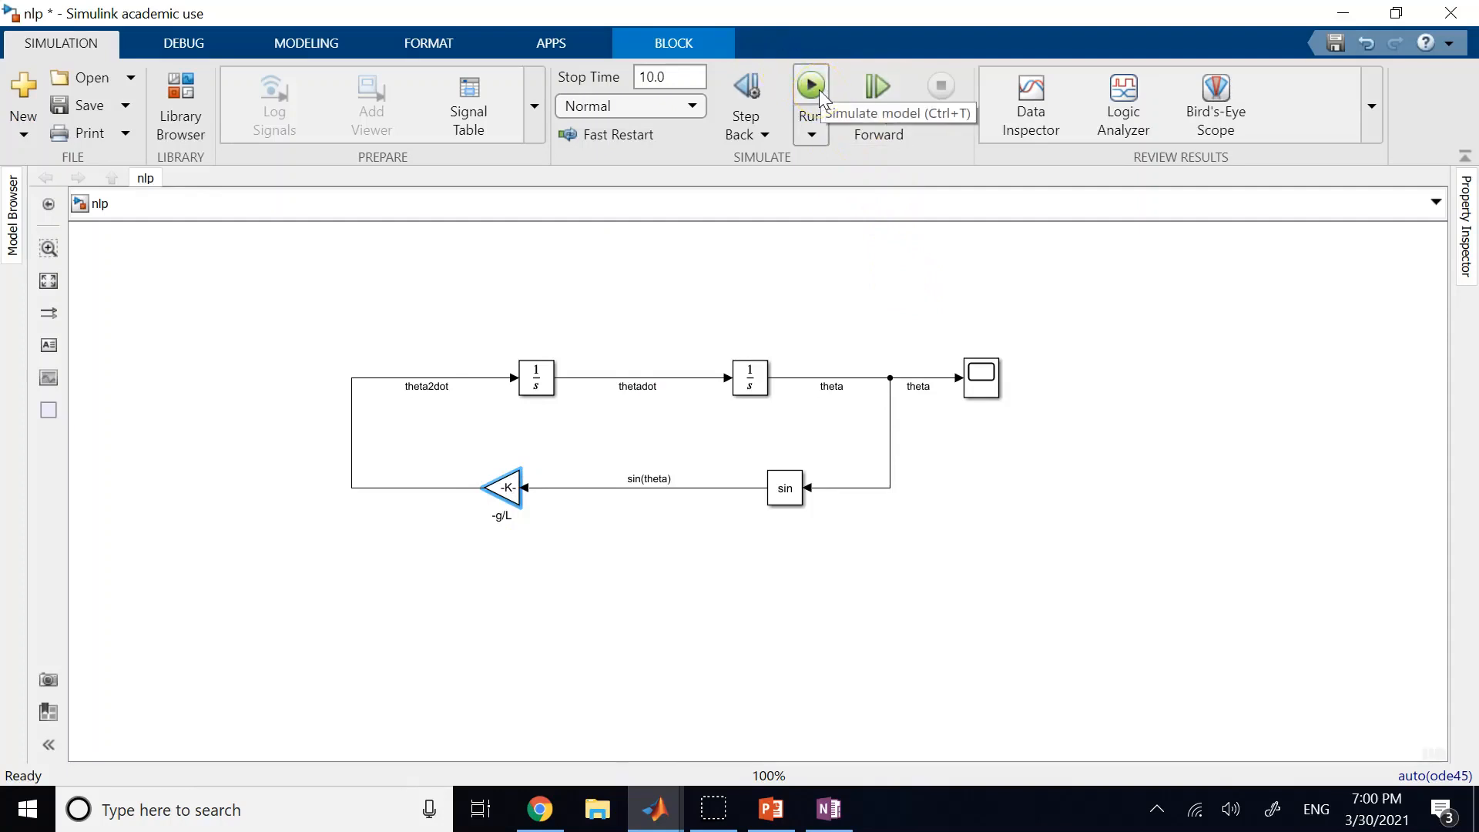
Step: Return to the script editor and start a sim(' call on the line below the L assignment
mouse_move(653, 808)
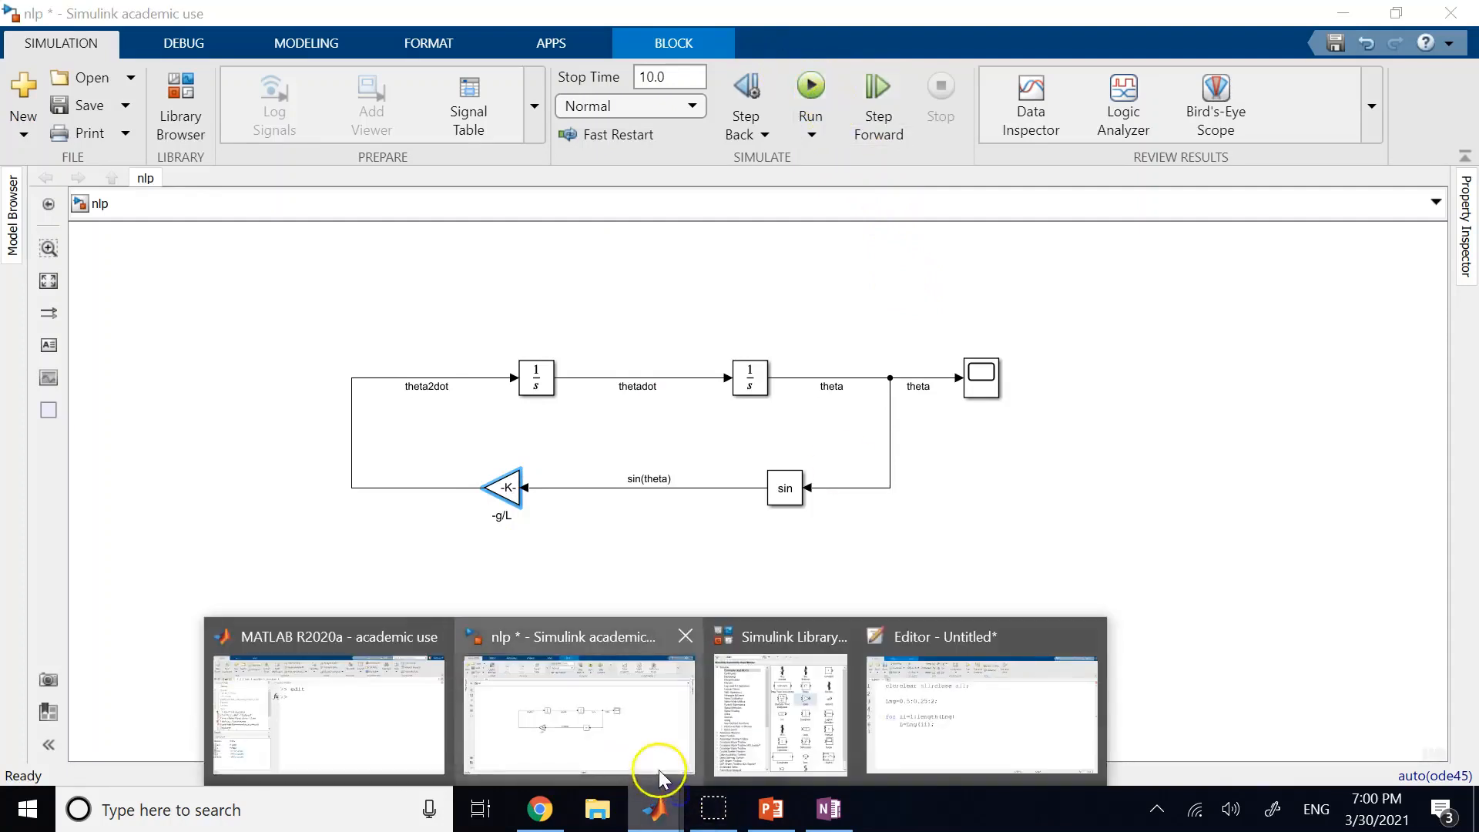
left_click(932, 714)
type("sim(")
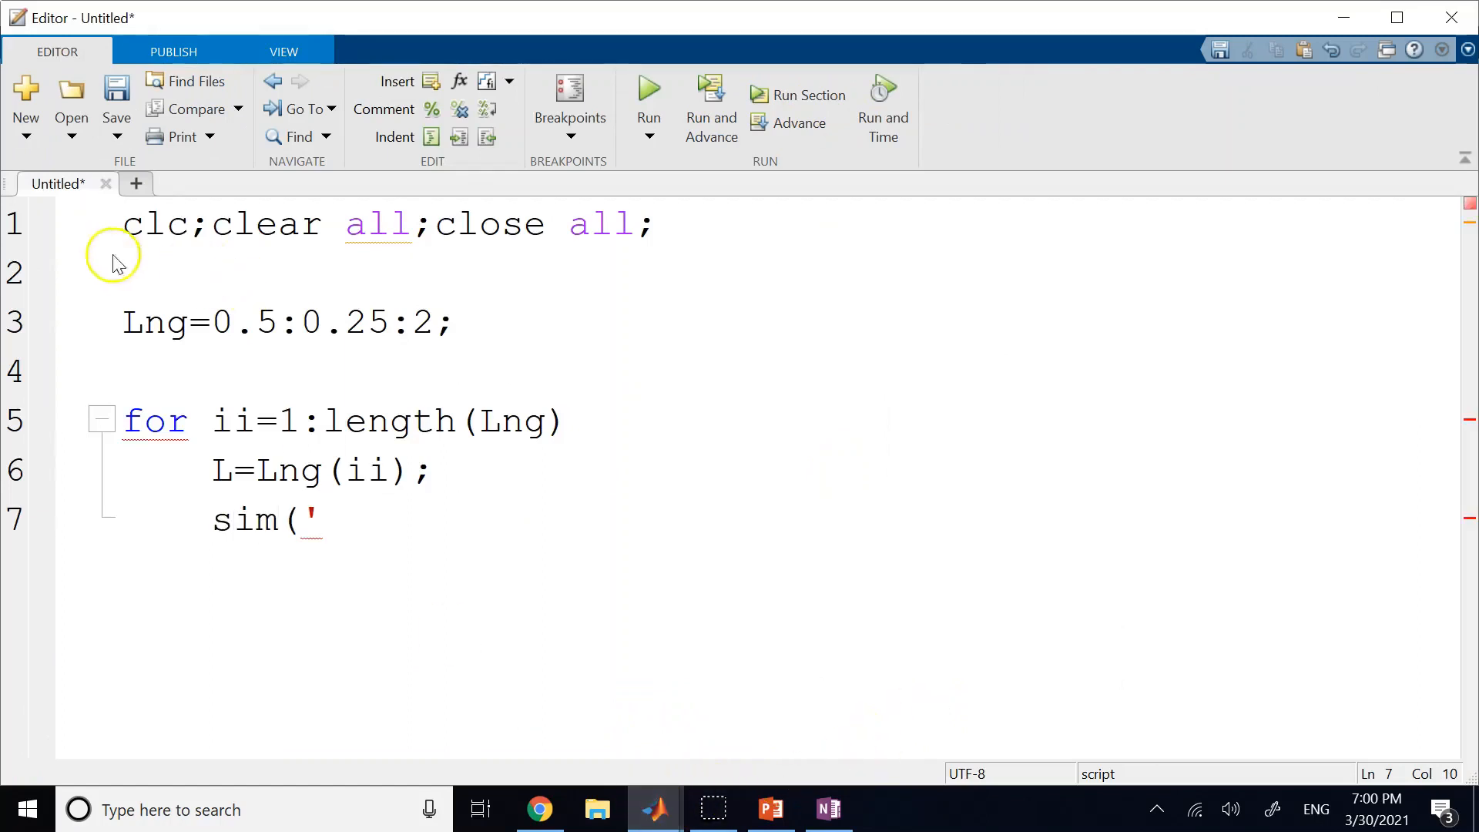
Step: Switch to the nlp Simulink model and save it
mouse_move(655, 809)
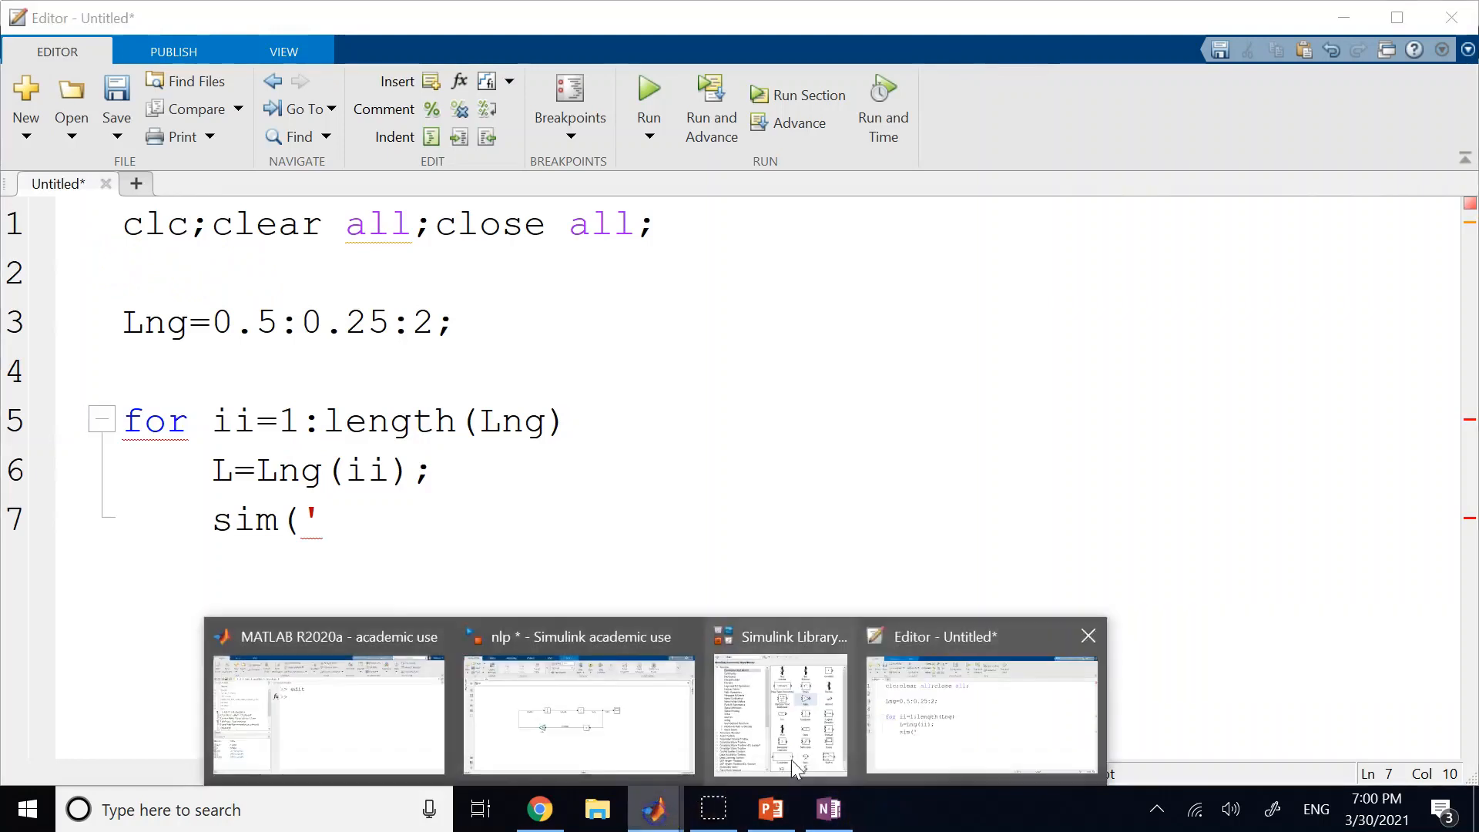
left_click(1052, 723)
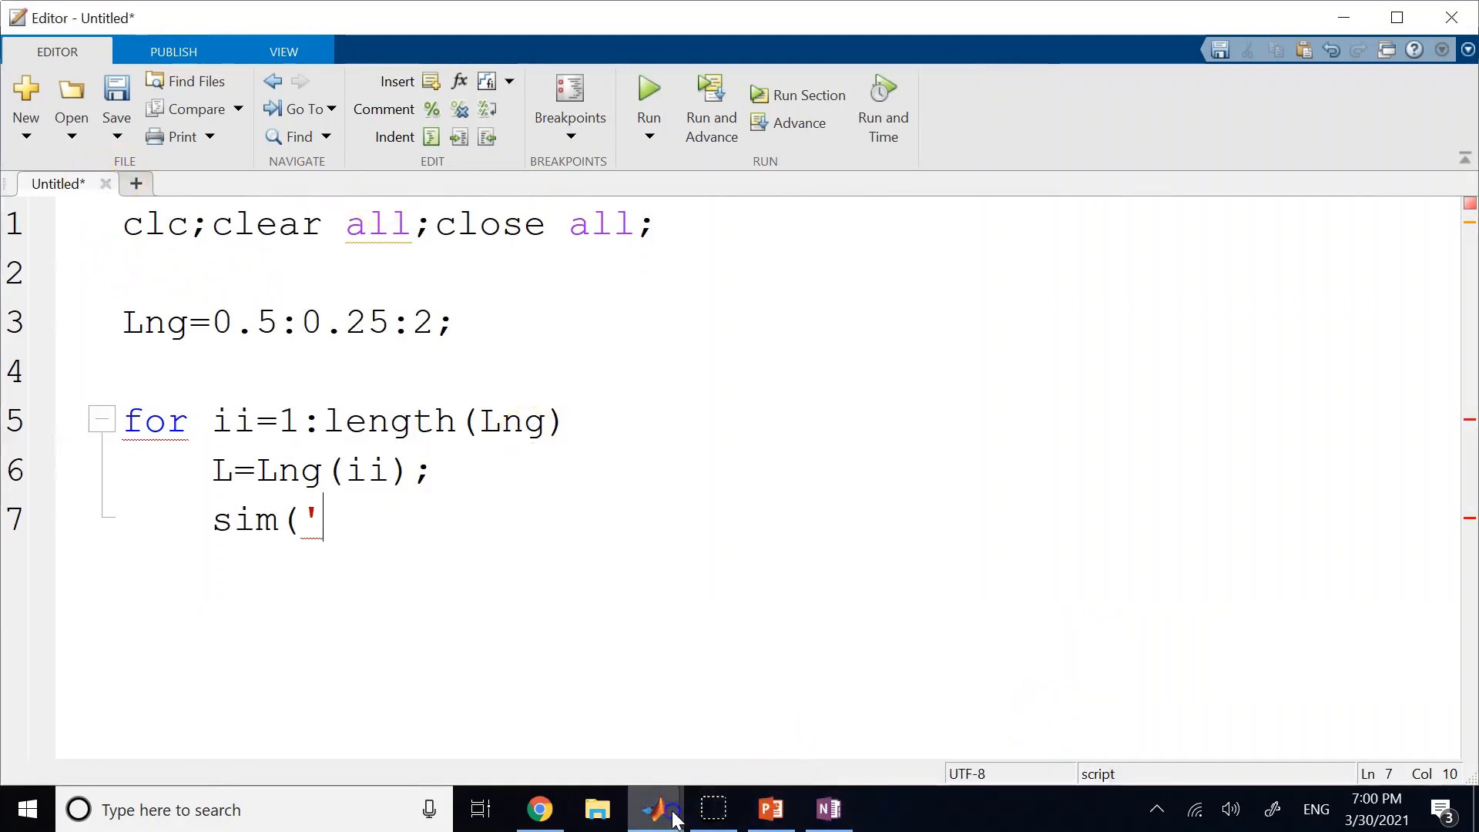
mouse_move(670, 810)
left_click(598, 709)
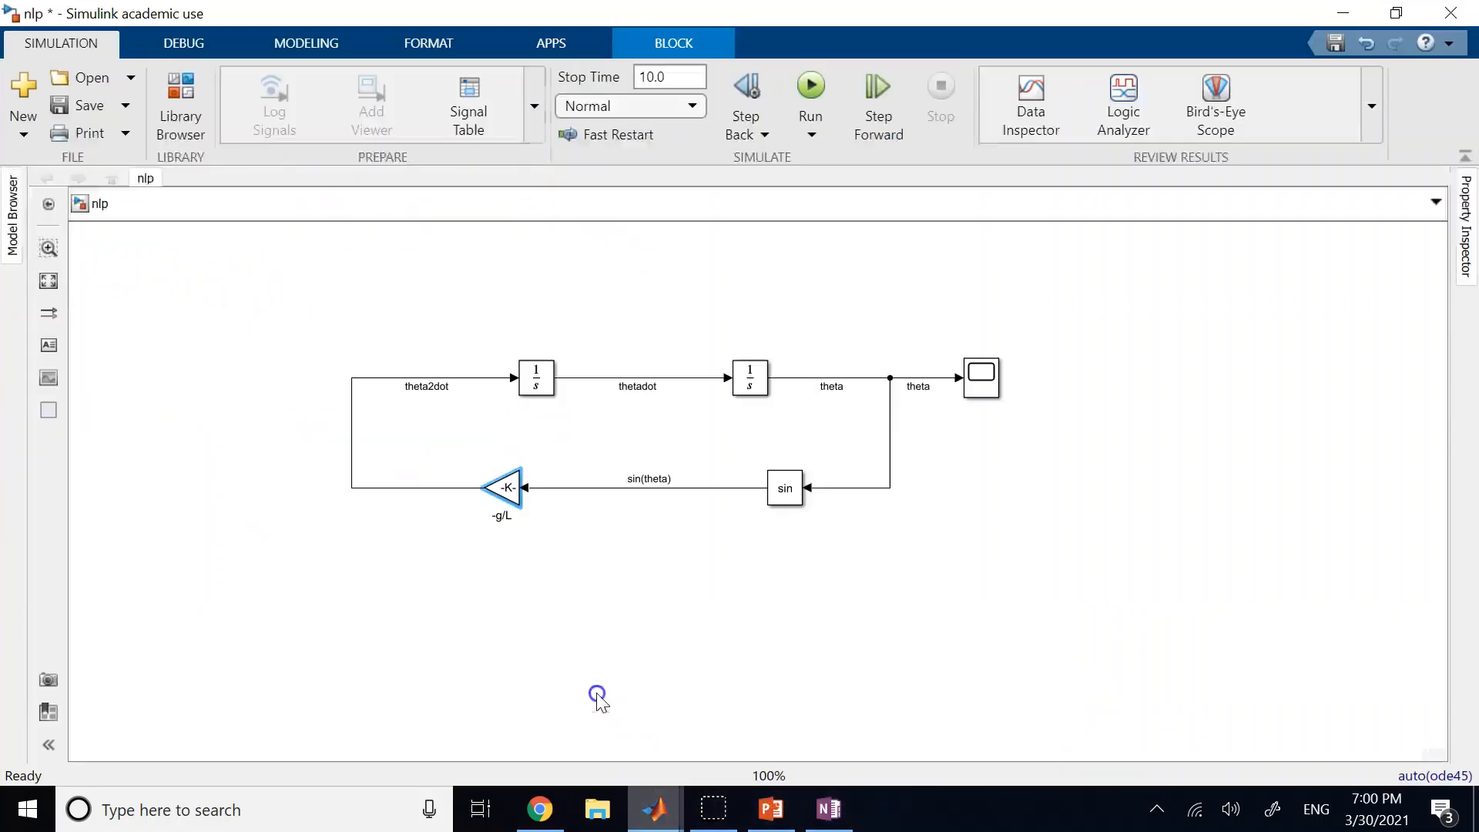
left_click(74, 107)
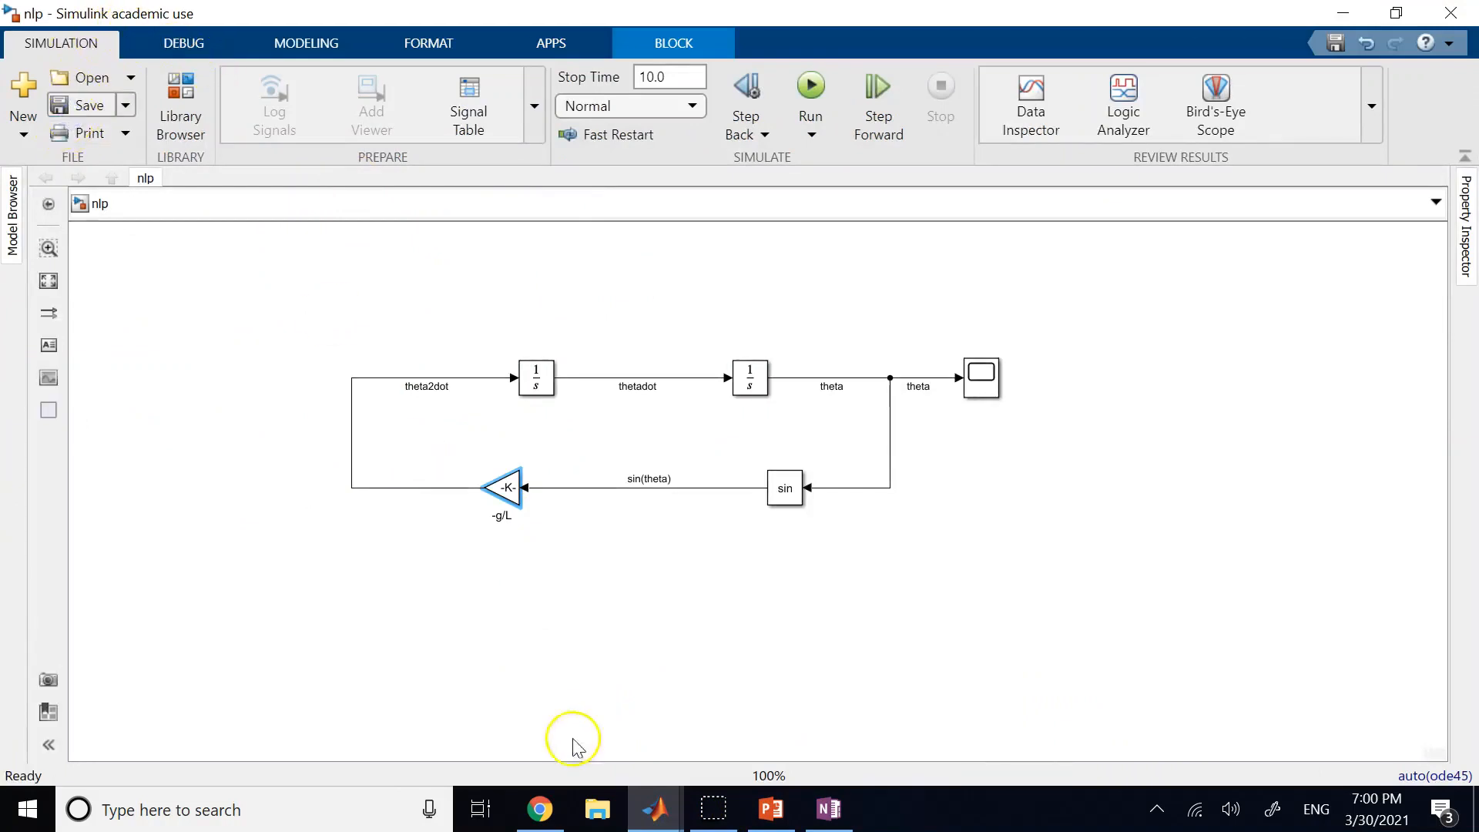
Step: Return to the script editor, complete the call as sim('nlp.slx'); and add a new line below it
left_click(707, 812)
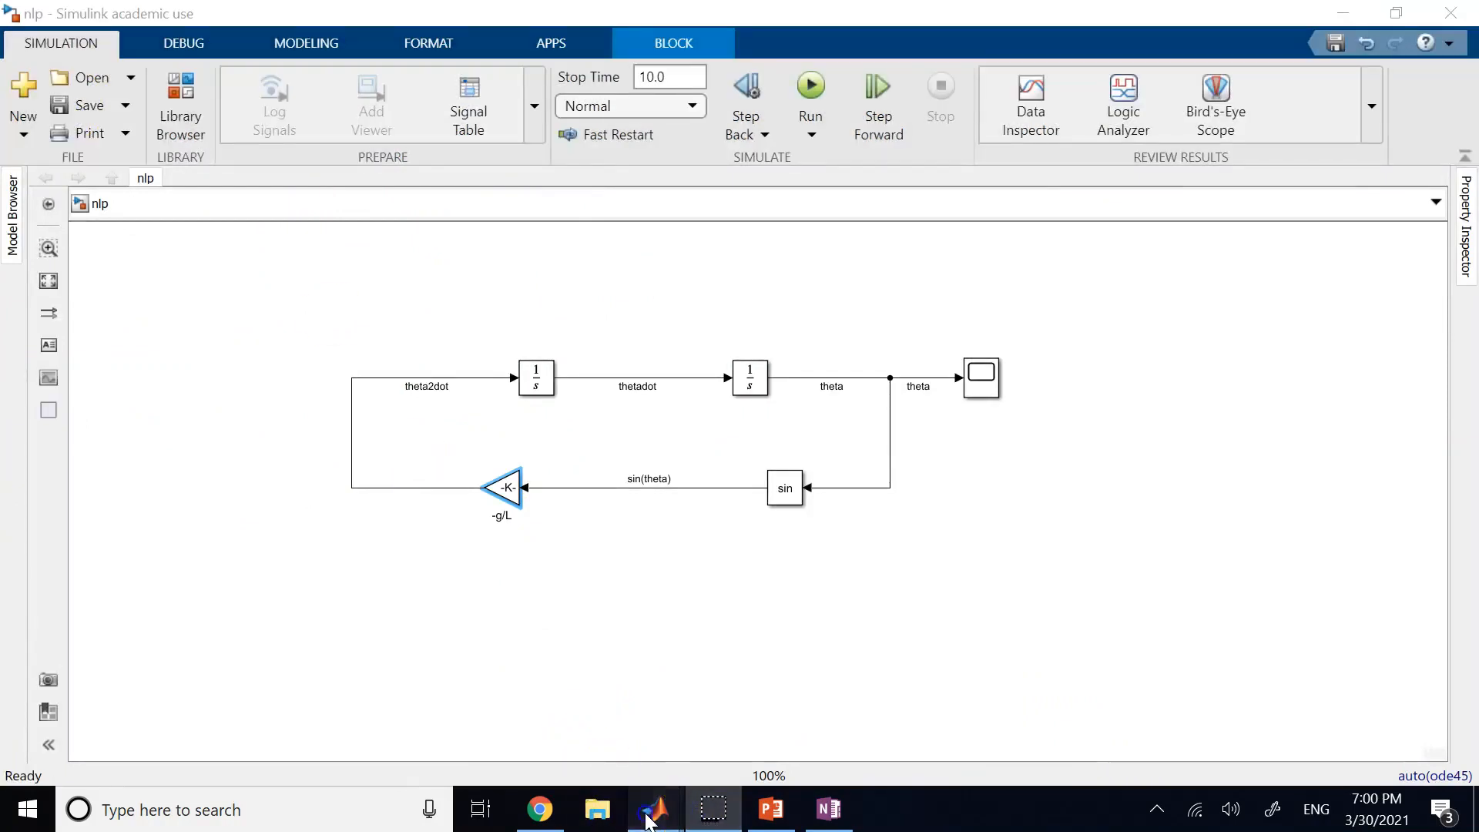
mouse_move(674, 801)
left_click(886, 678)
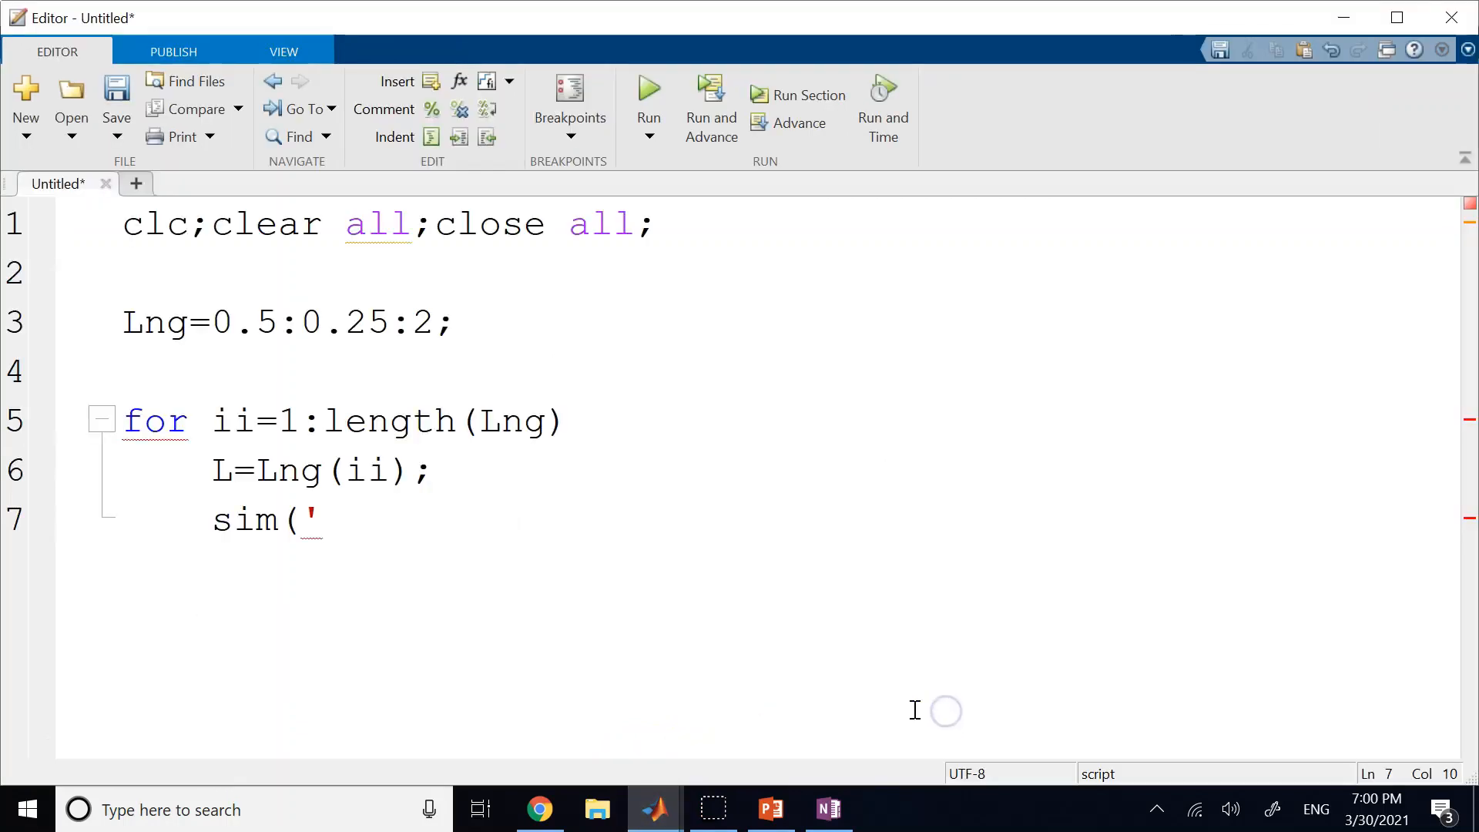
type("nlp")
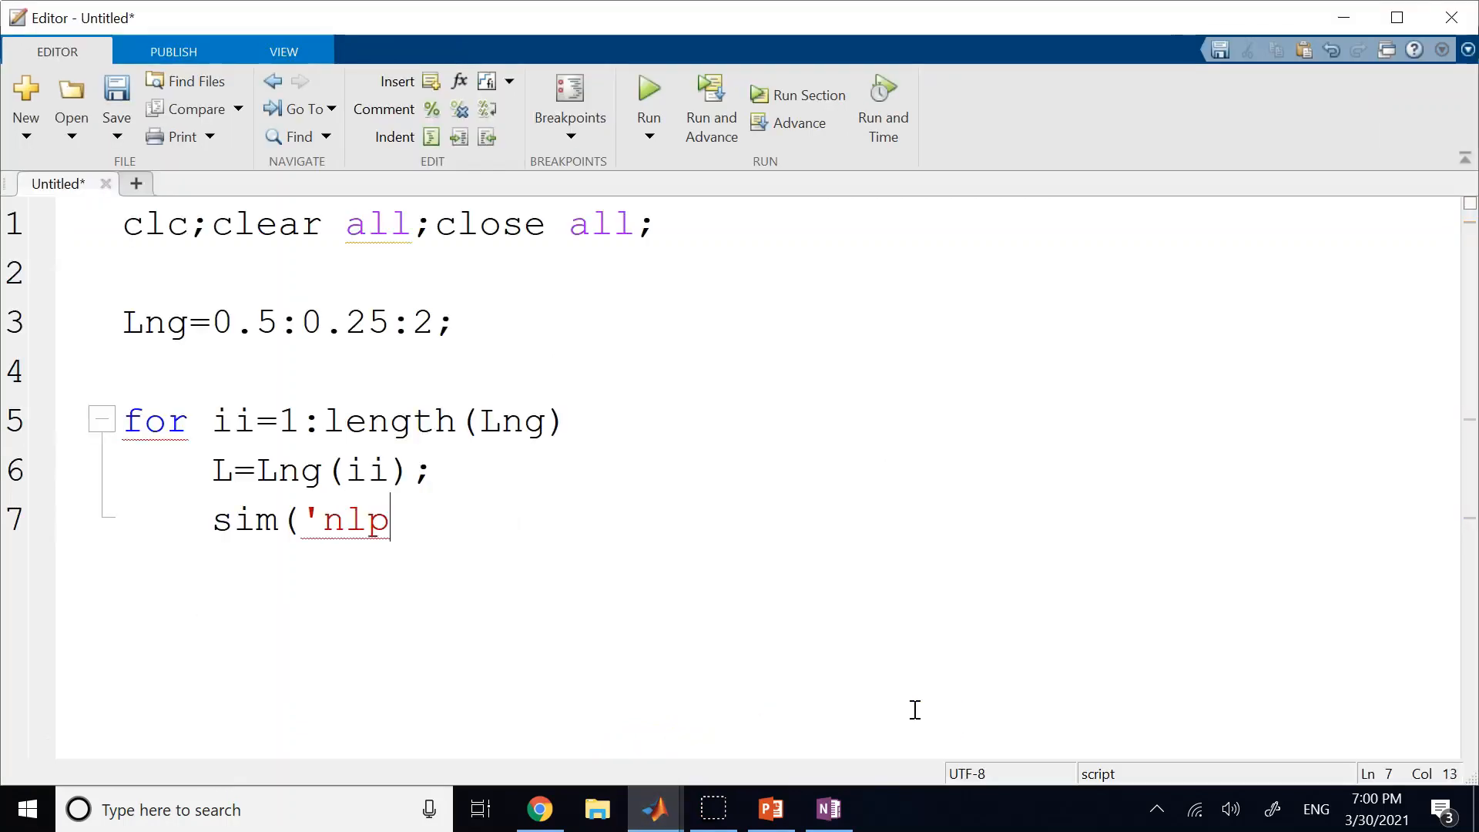
type(".slx')")
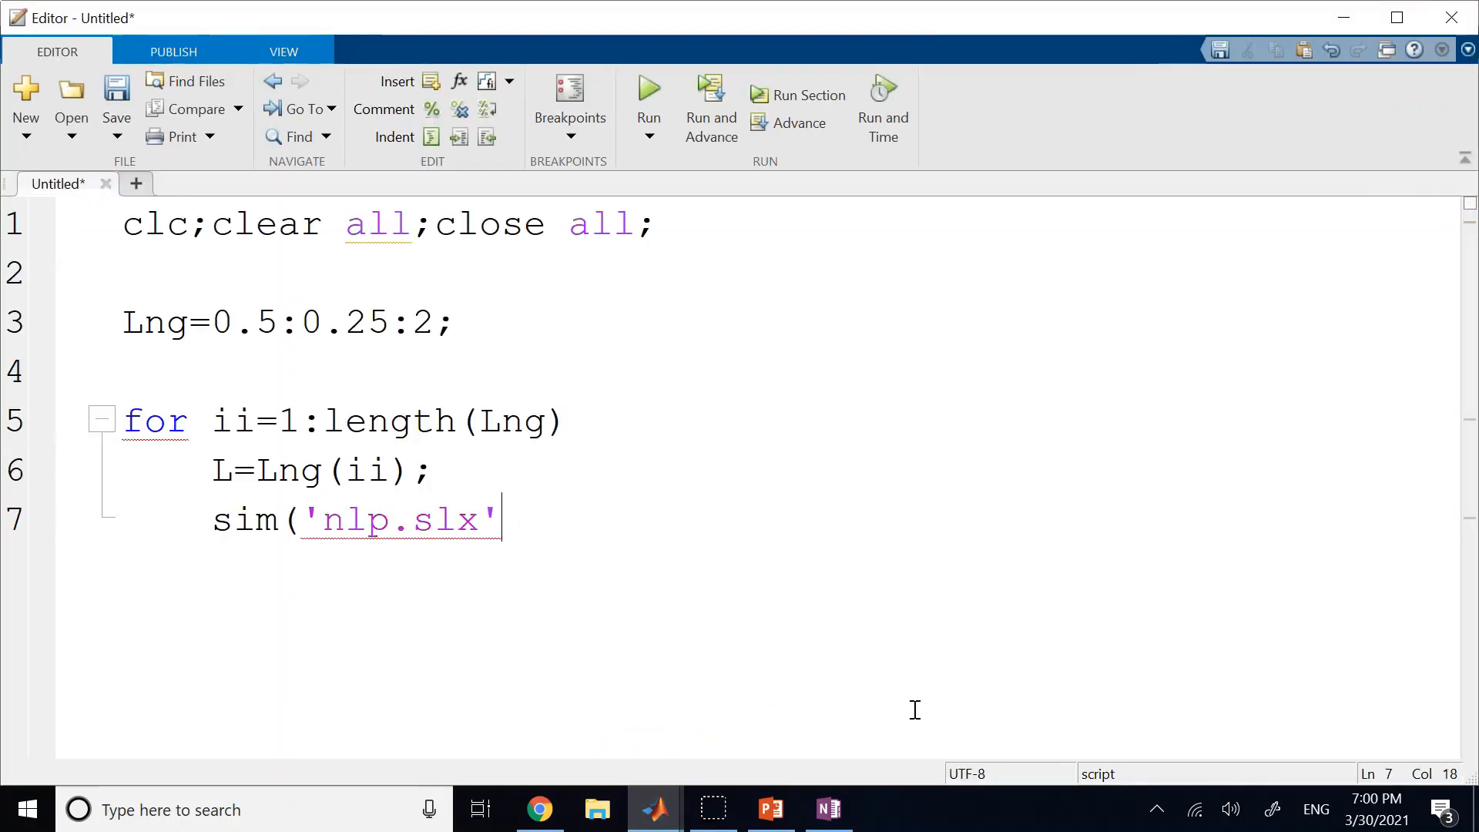
type(";")
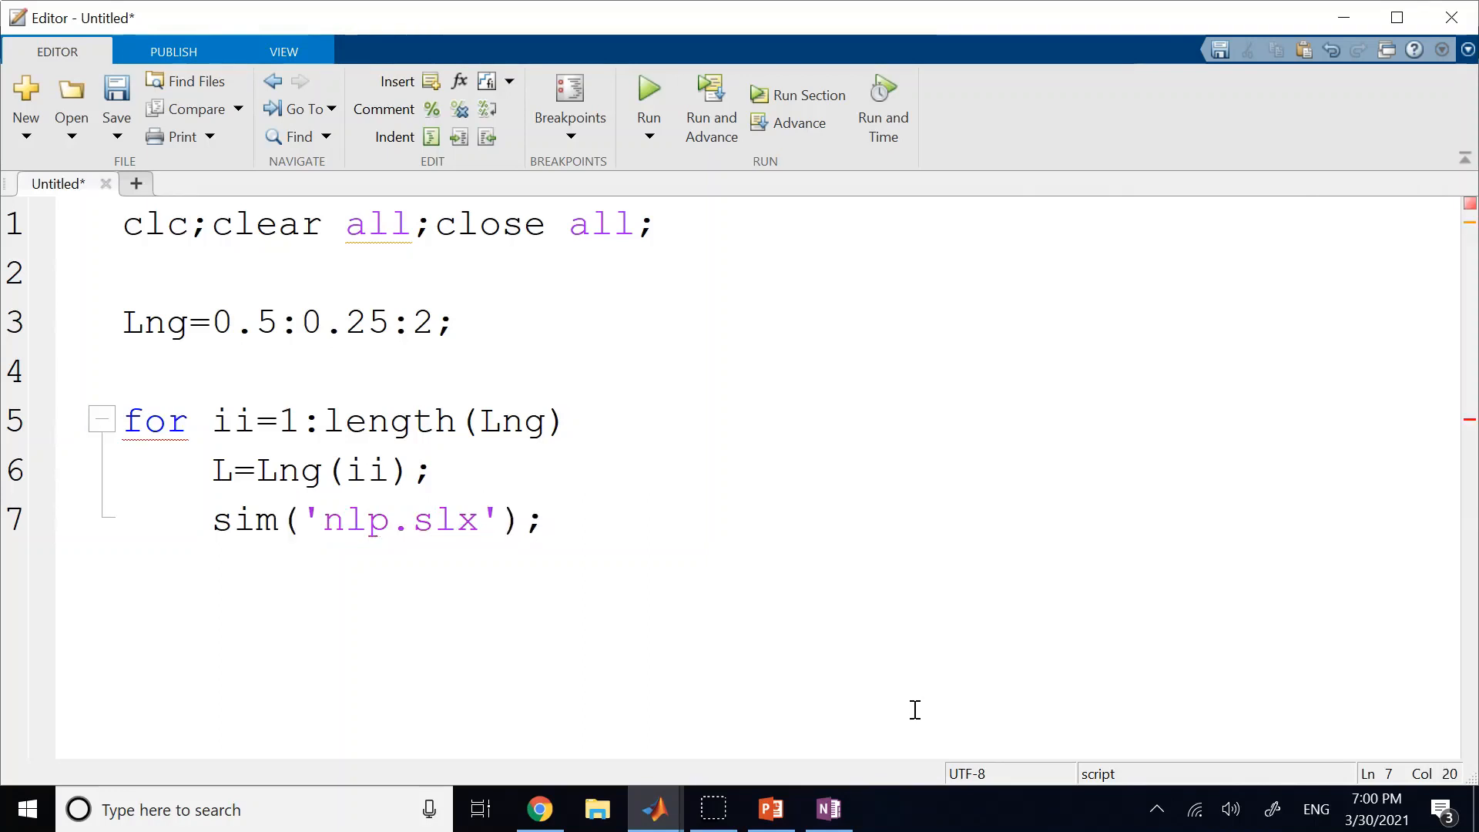
key("Return")
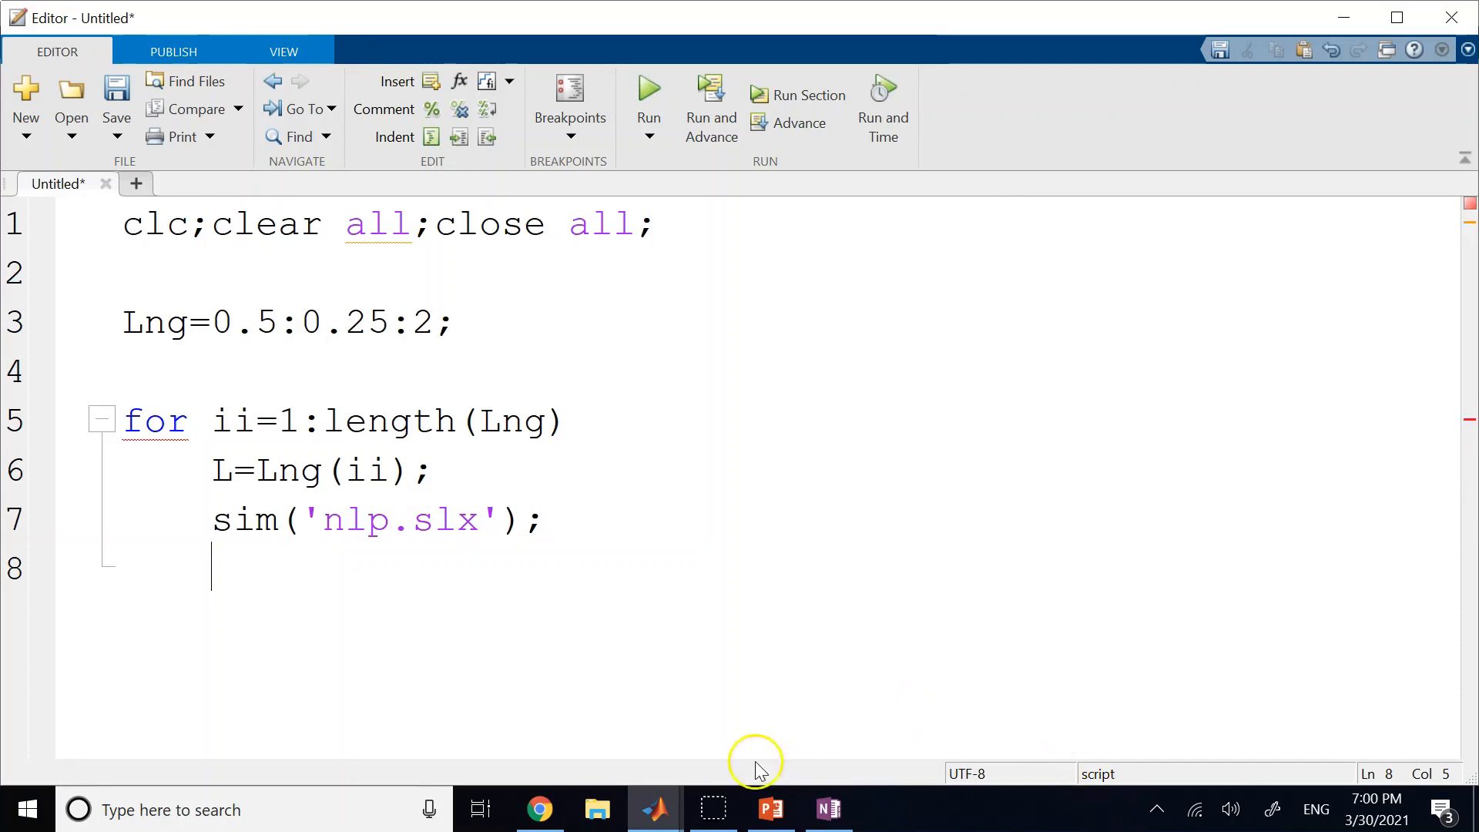
Step: Switch to the MATLAB Command Window and display the contents of the out variable
left_click(655, 808)
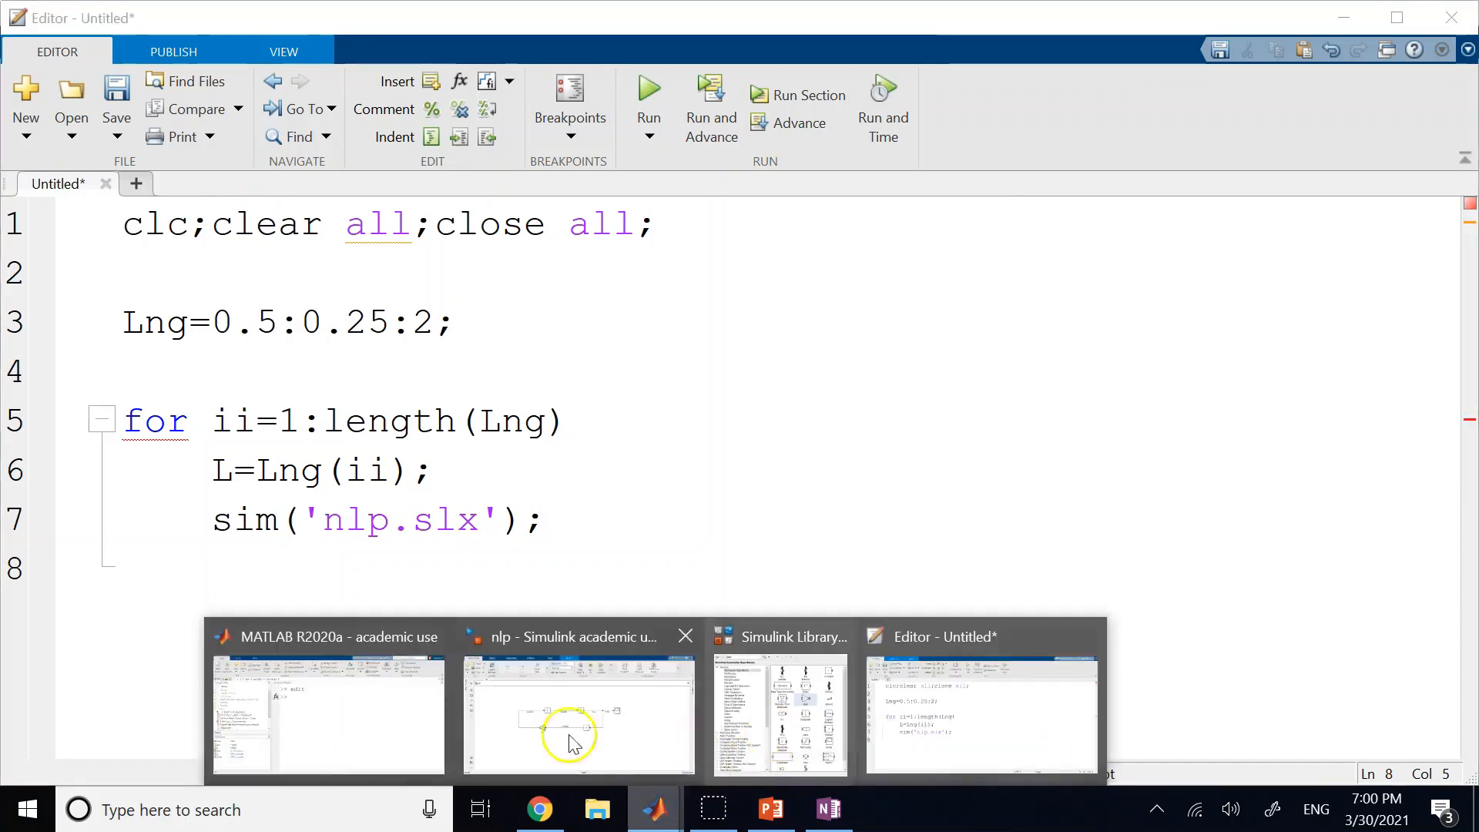
left_click(352, 719)
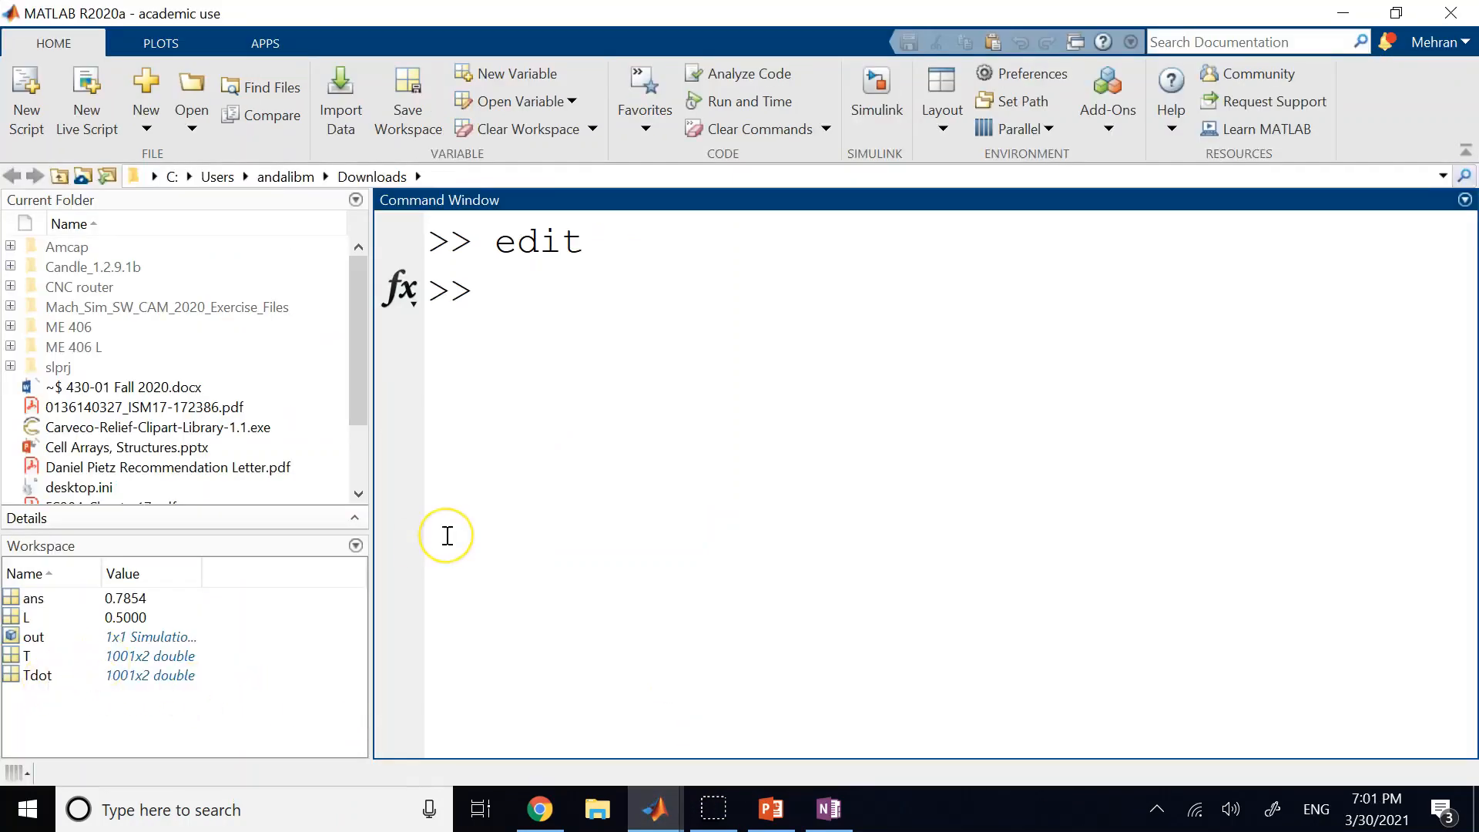
key("Return")
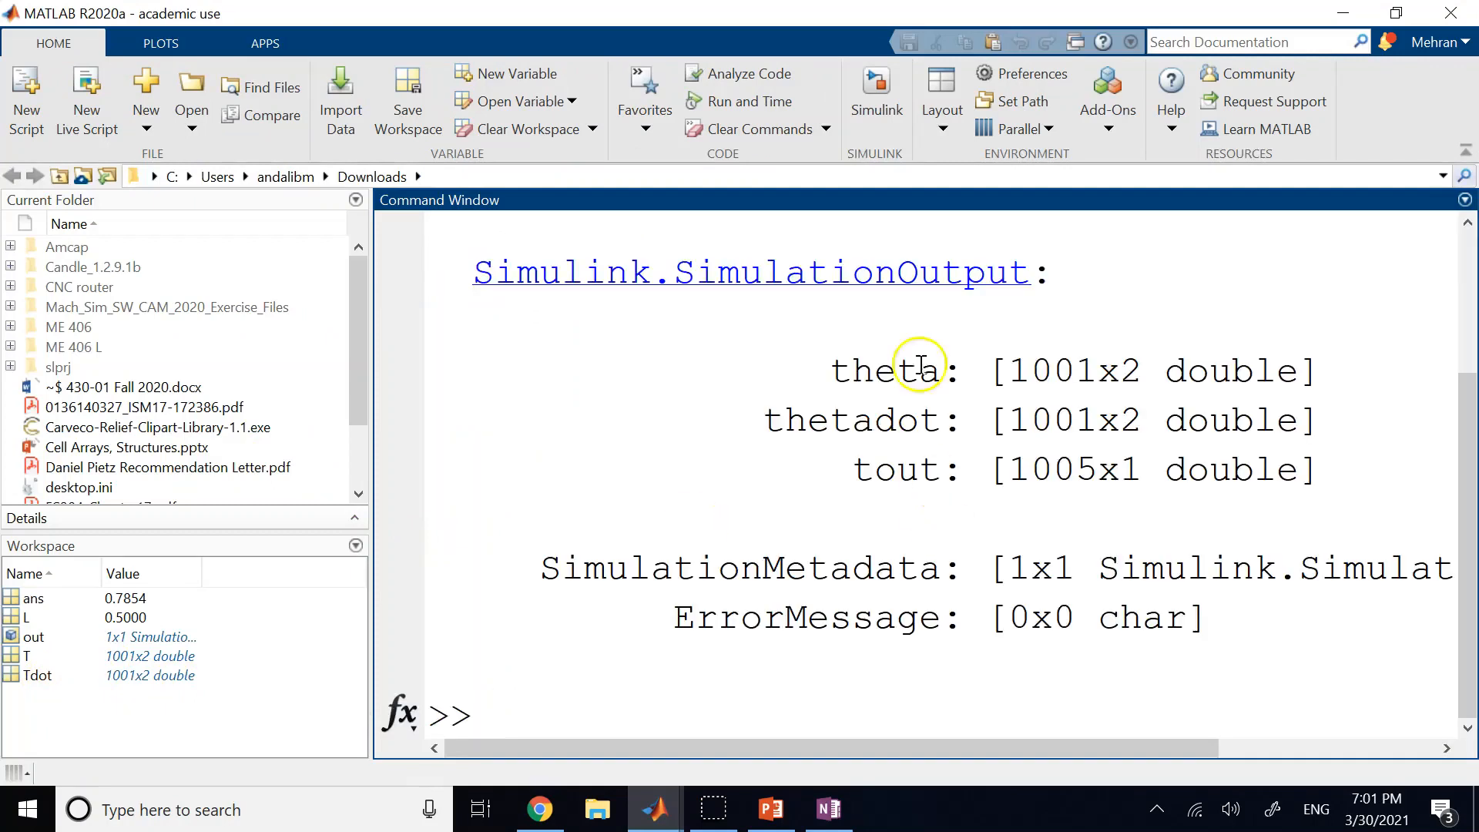
Step: Examine the theta and thetadot entries in the displayed simulation output to see how the results are stored
left_click(836, 367)
mouse_move(836, 366)
left_mouse_down()
mouse_move(924, 372)
mouse_move(838, 377)
left_mouse_up()
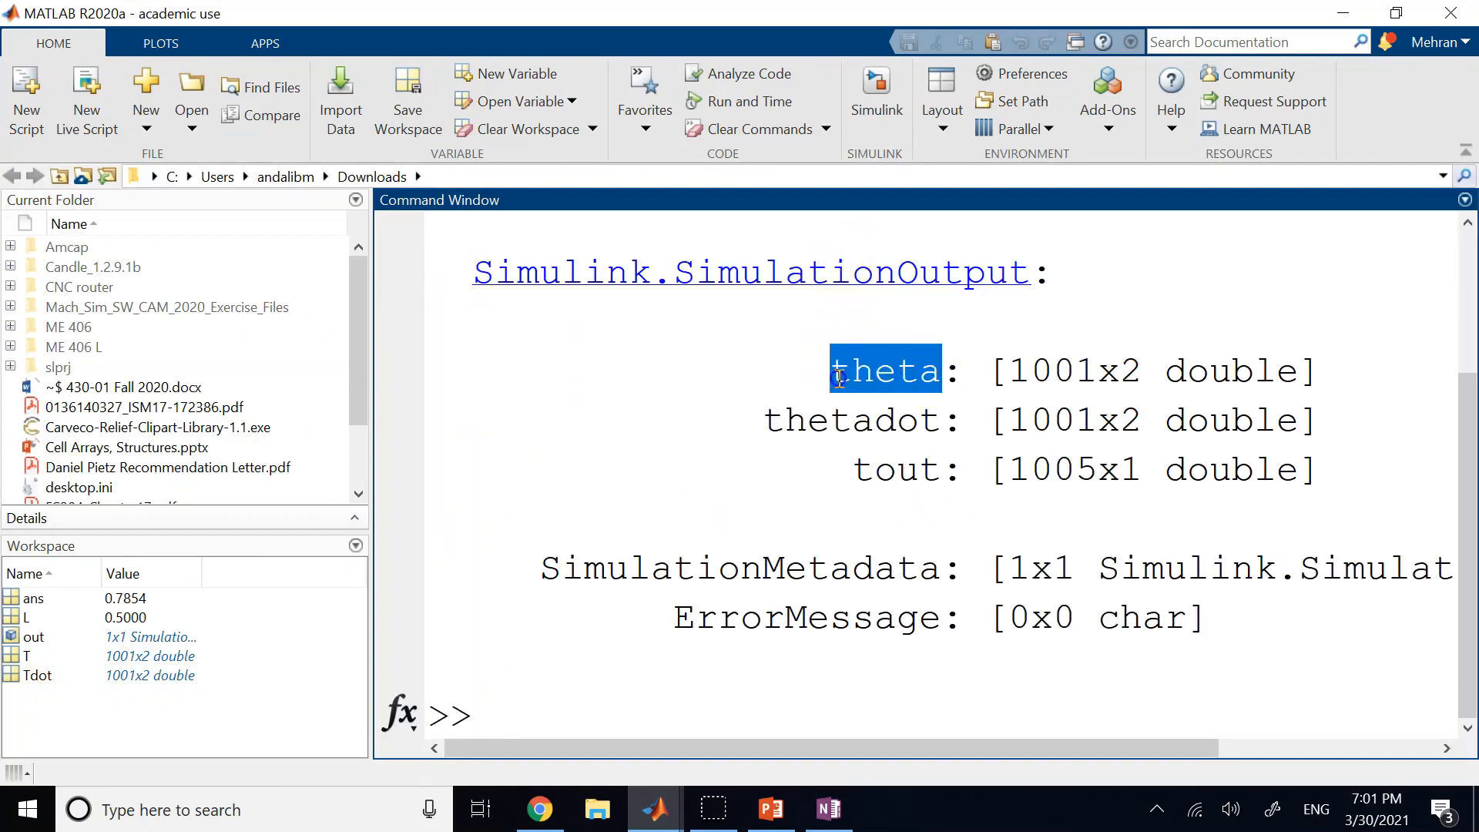
left_click(645, 692)
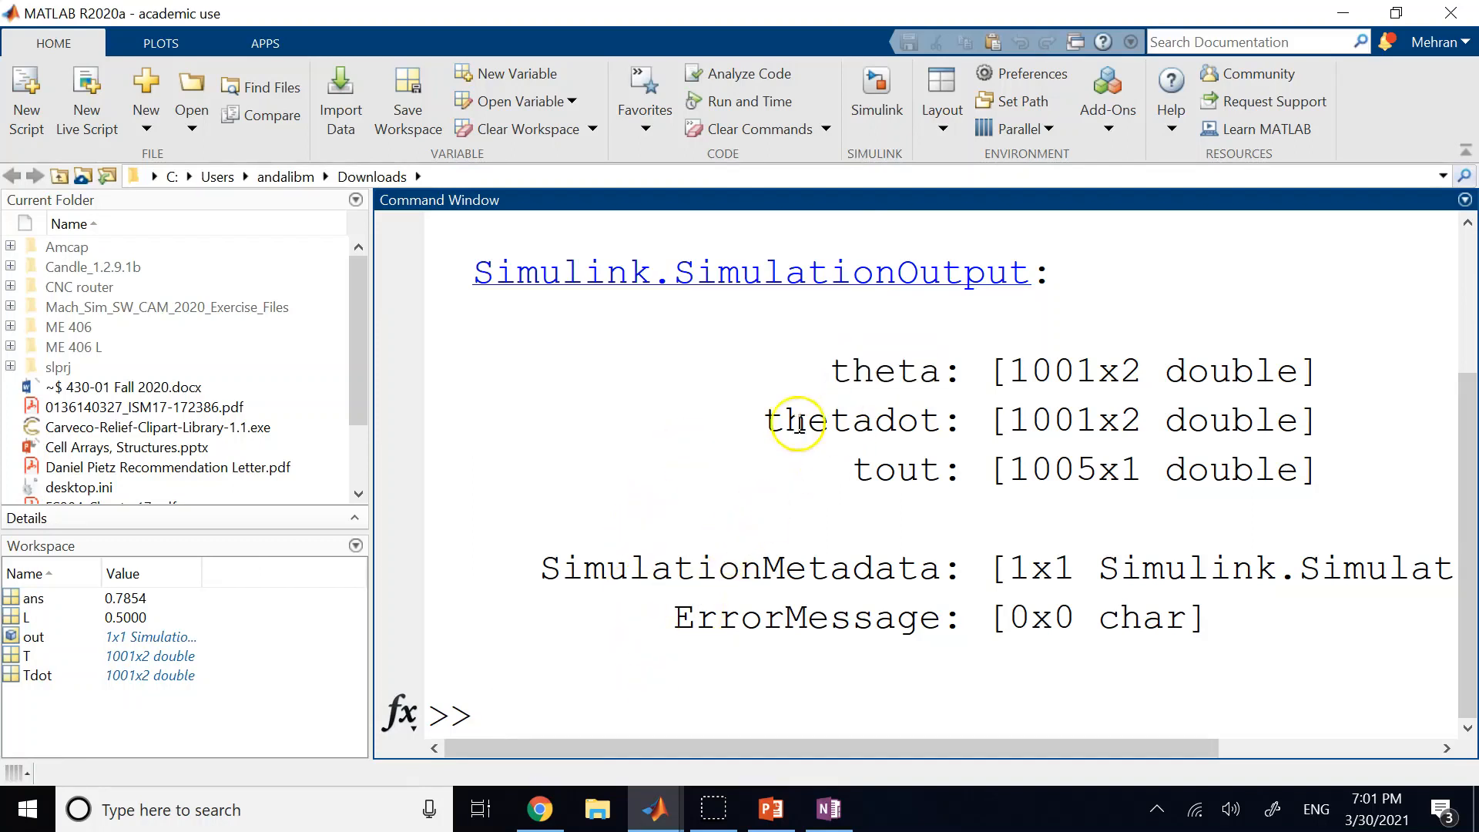
scroll(664, 384, "up", 1)
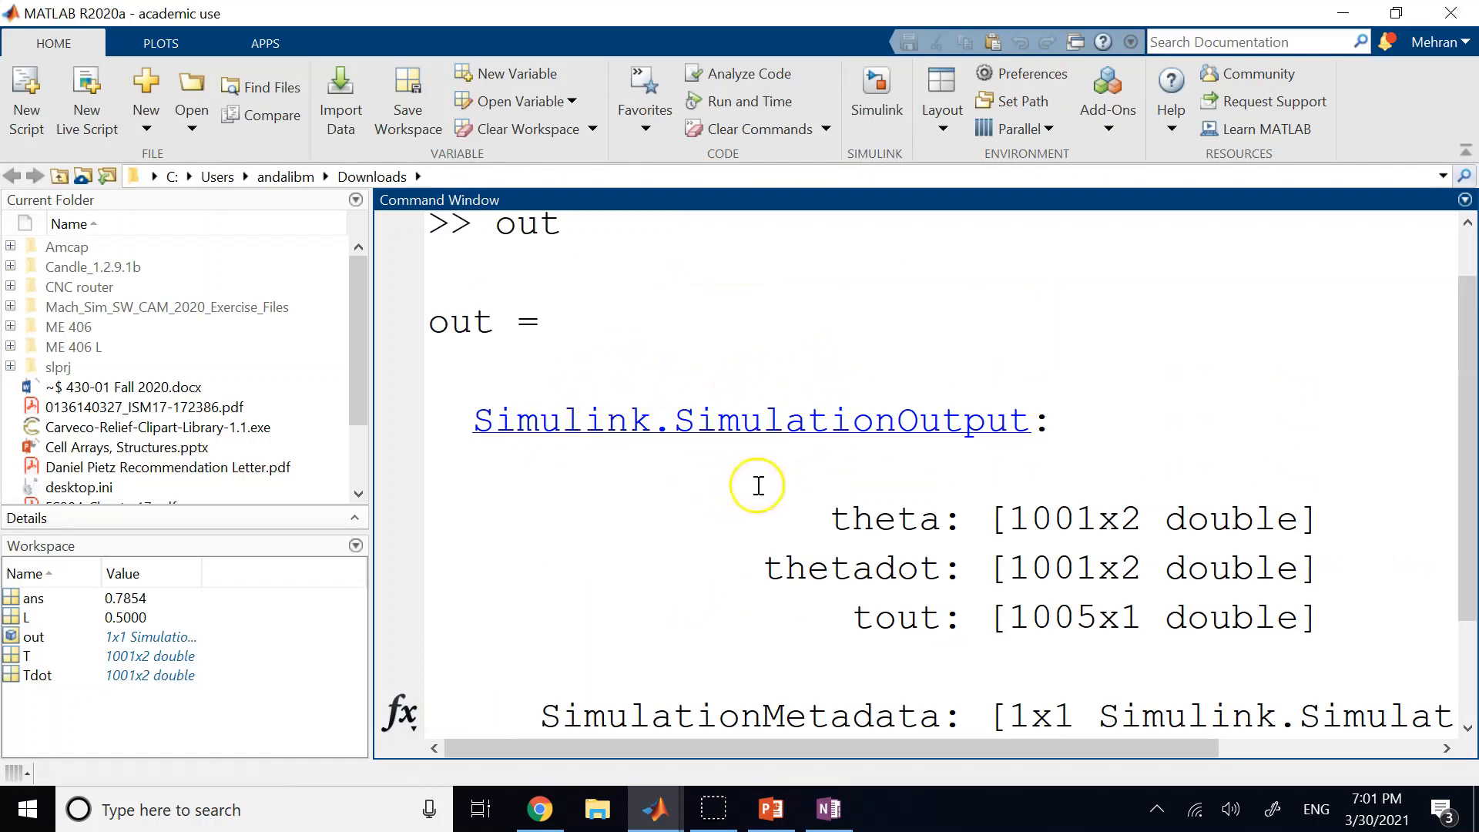
left_click(833, 505)
left_click_drag(832, 504, 1379, 525)
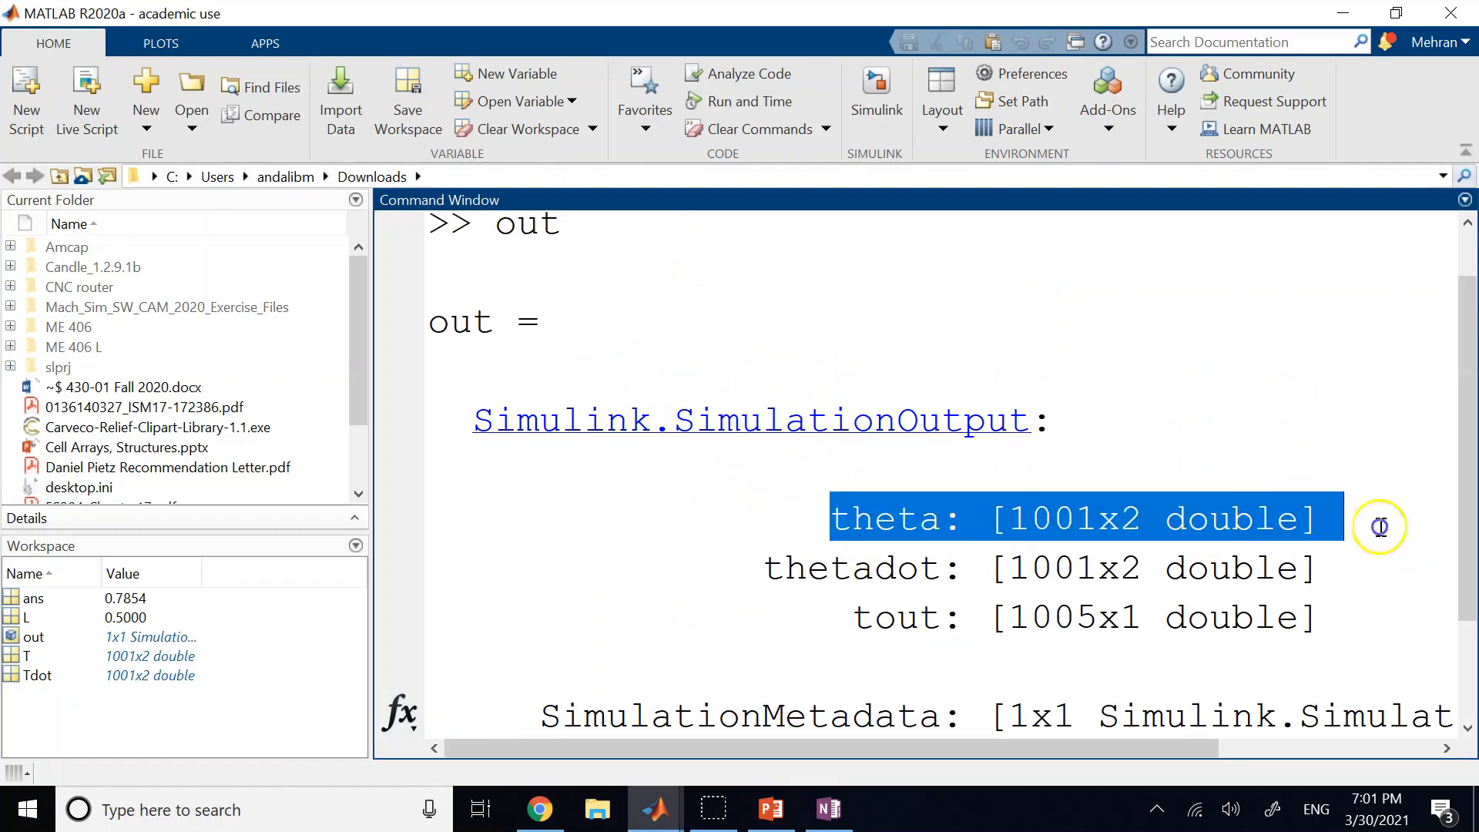
left_click(1169, 605)
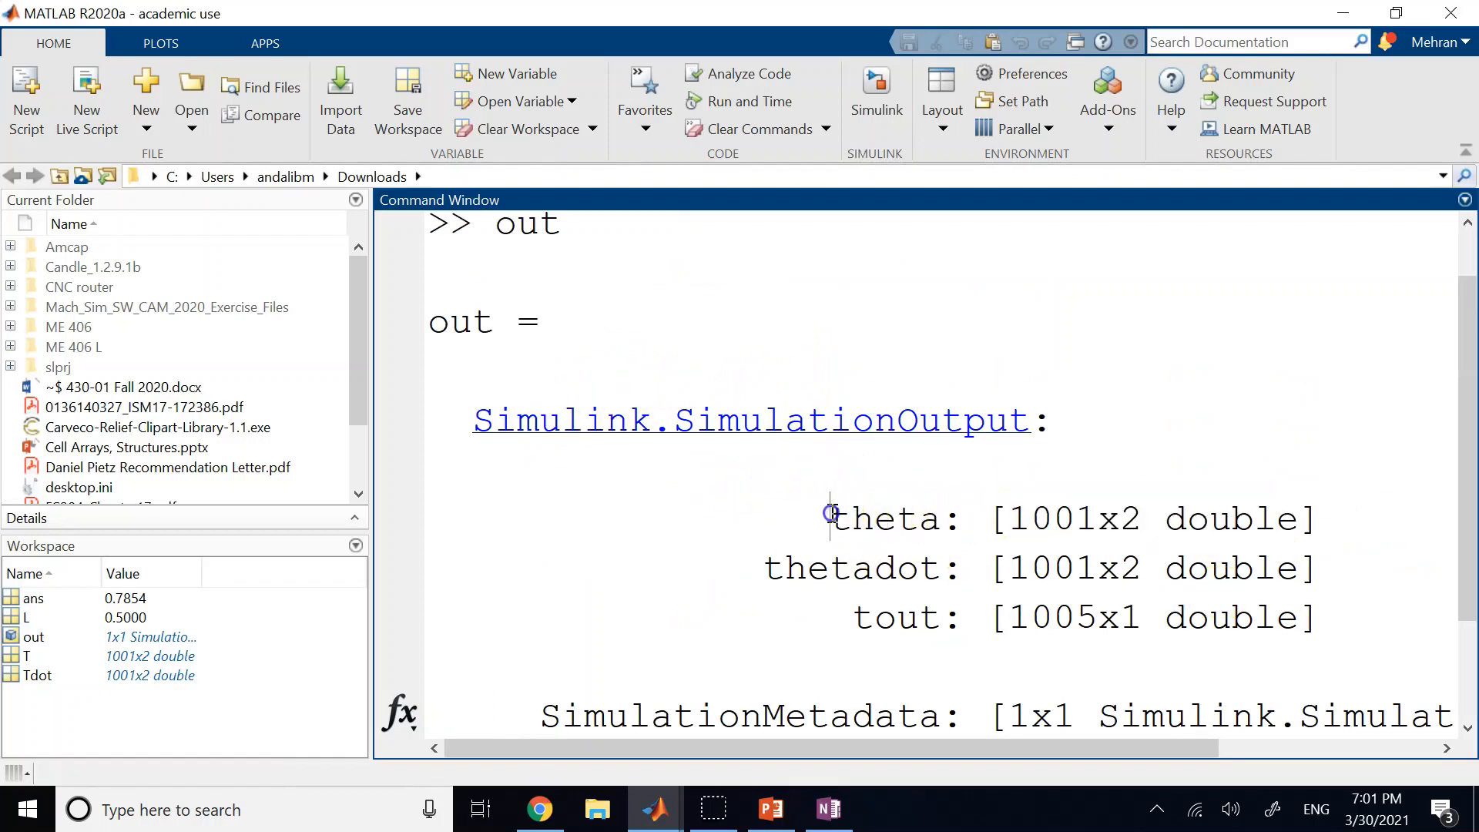
left_click_drag(832, 511, 941, 516)
left_click(104, 724)
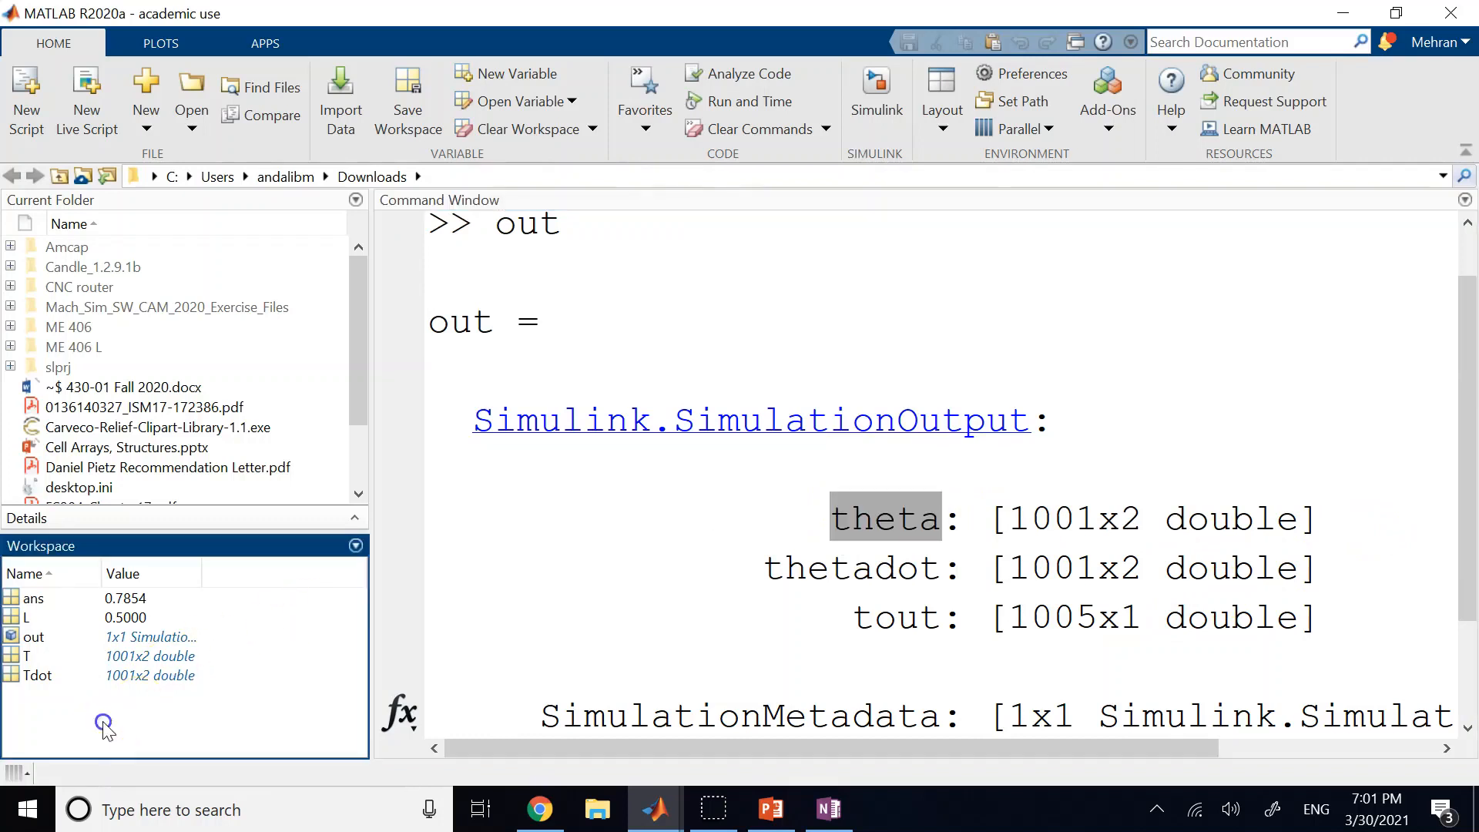
Step: Clear the Command Window with clc
scroll(969, 532, "down", 1)
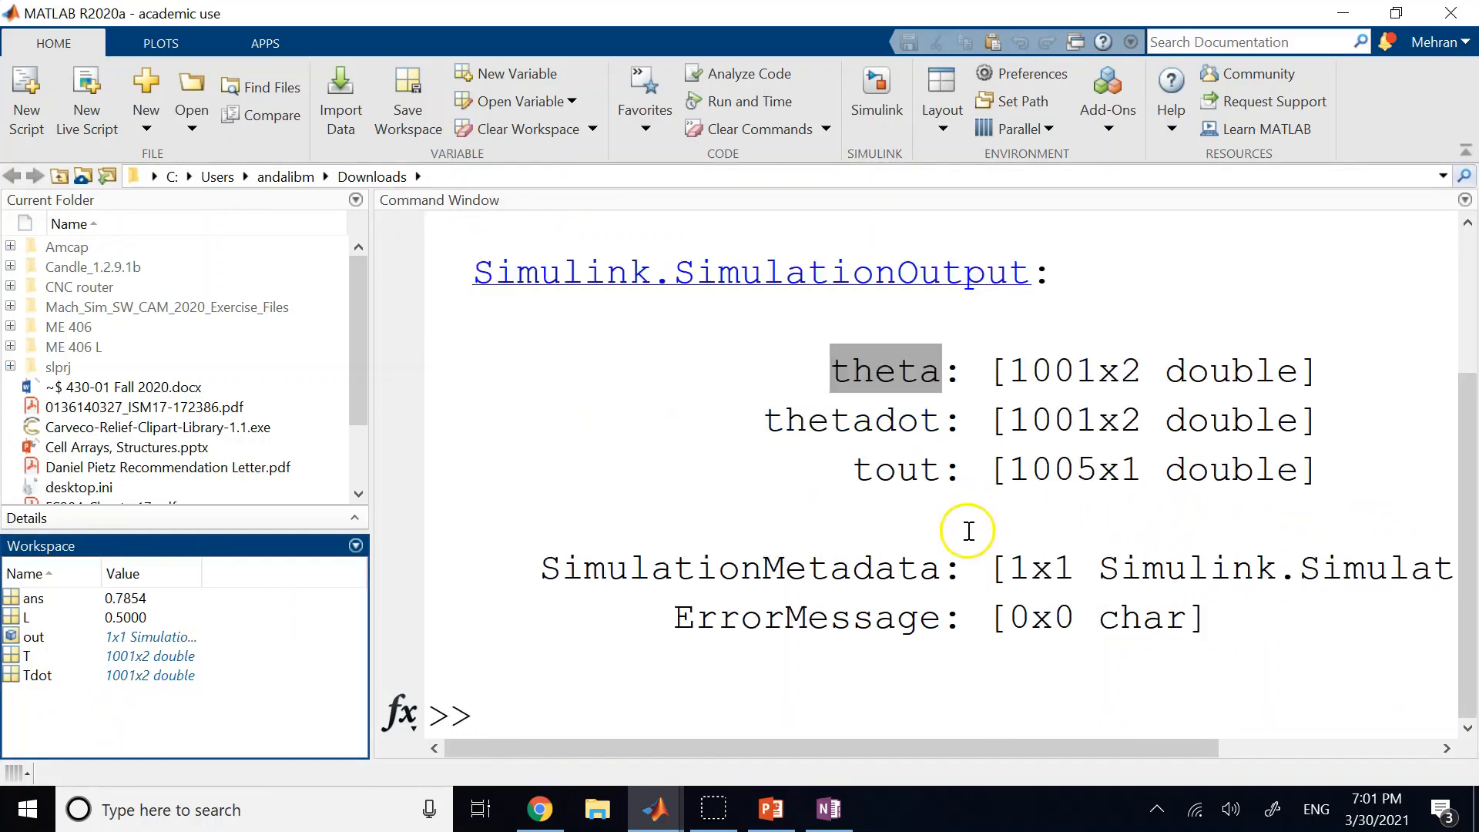
left_click(864, 675)
type("clc")
key("Return")
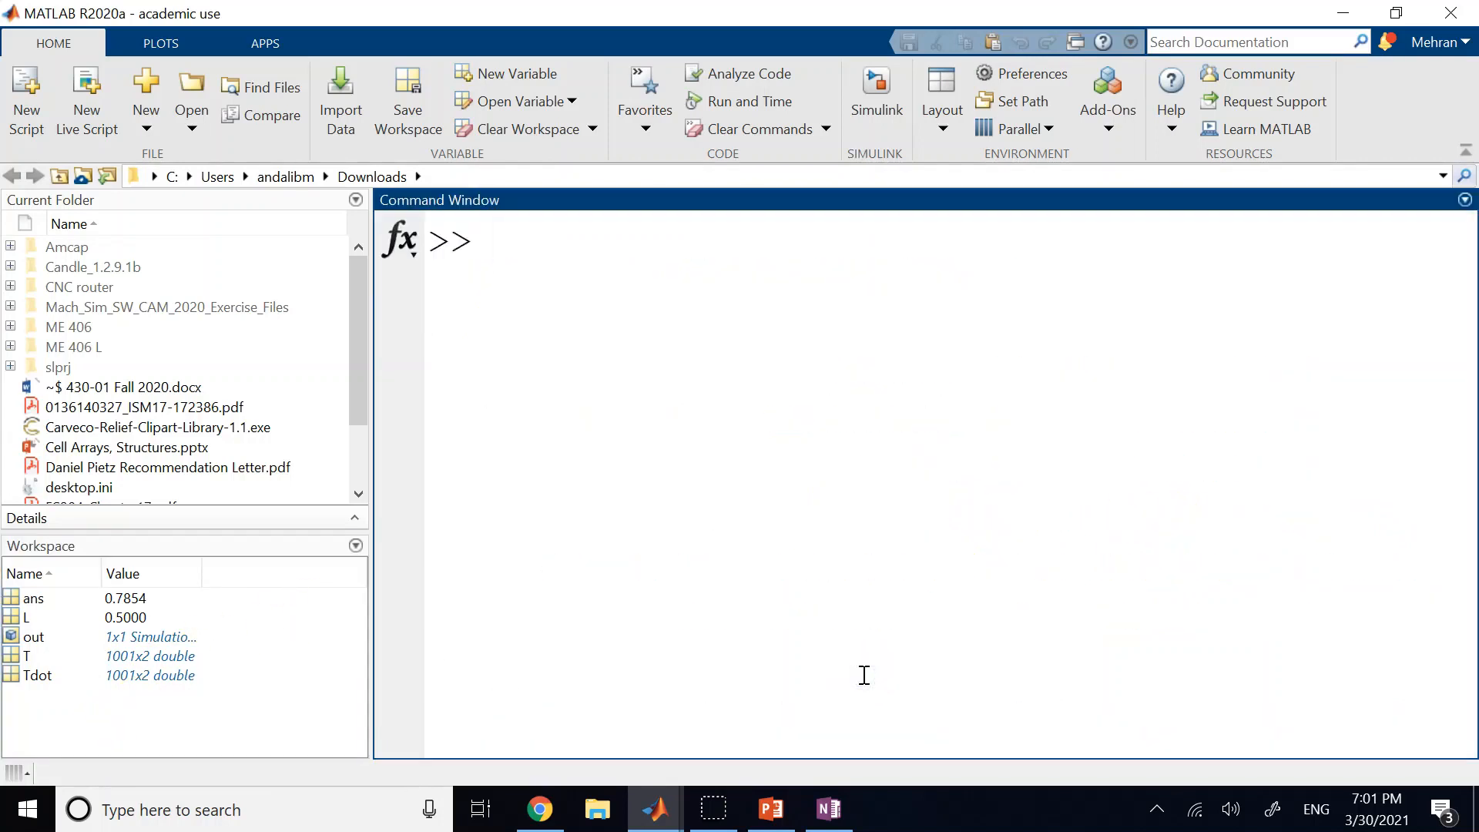
Step: In the nlp model's configuration parameters, turn off Single simulation output under Data Import/Export and accept the change
left_click(656, 821)
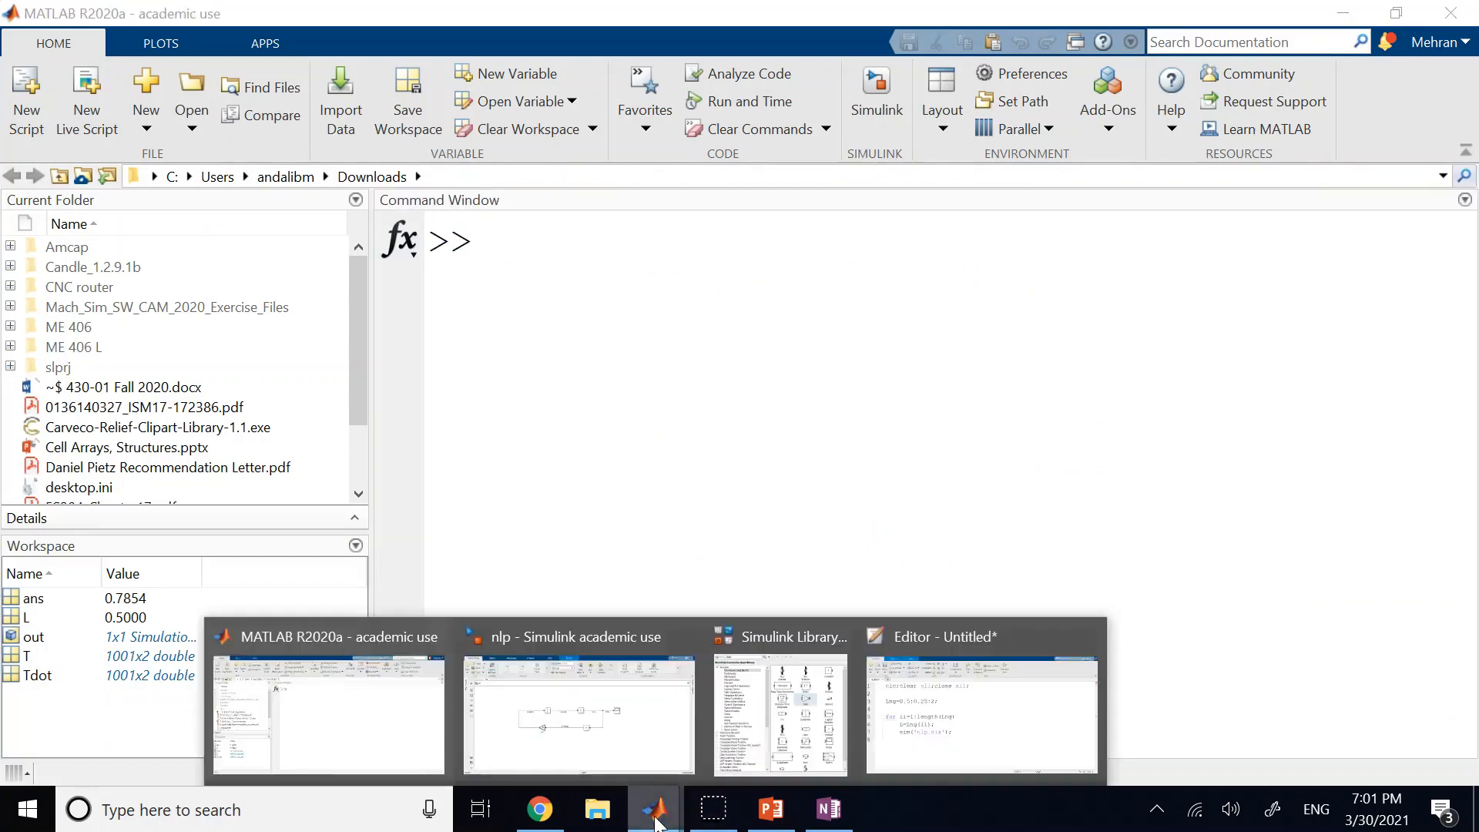
left_click(632, 732)
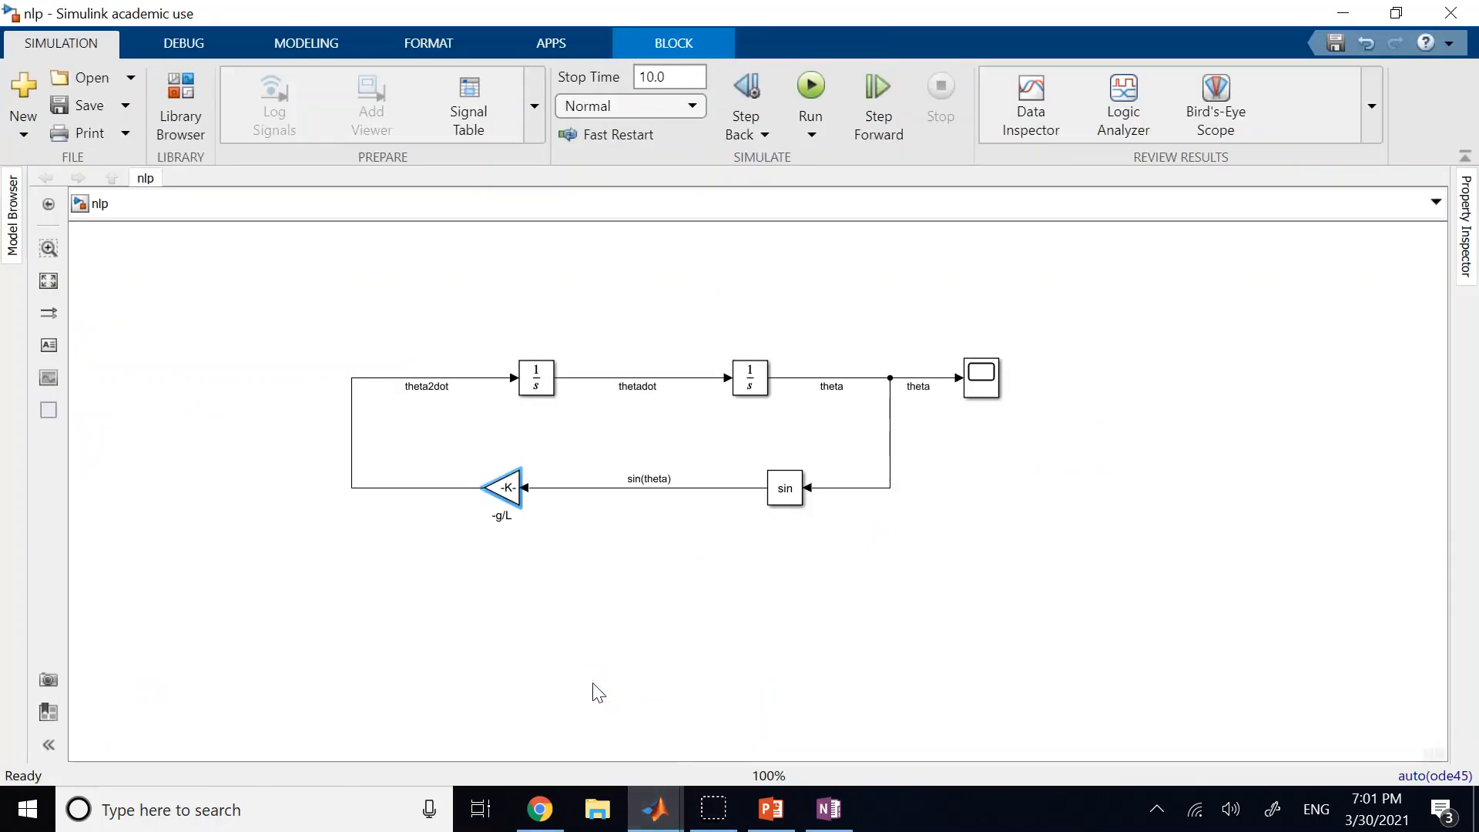
left_click(373, 54)
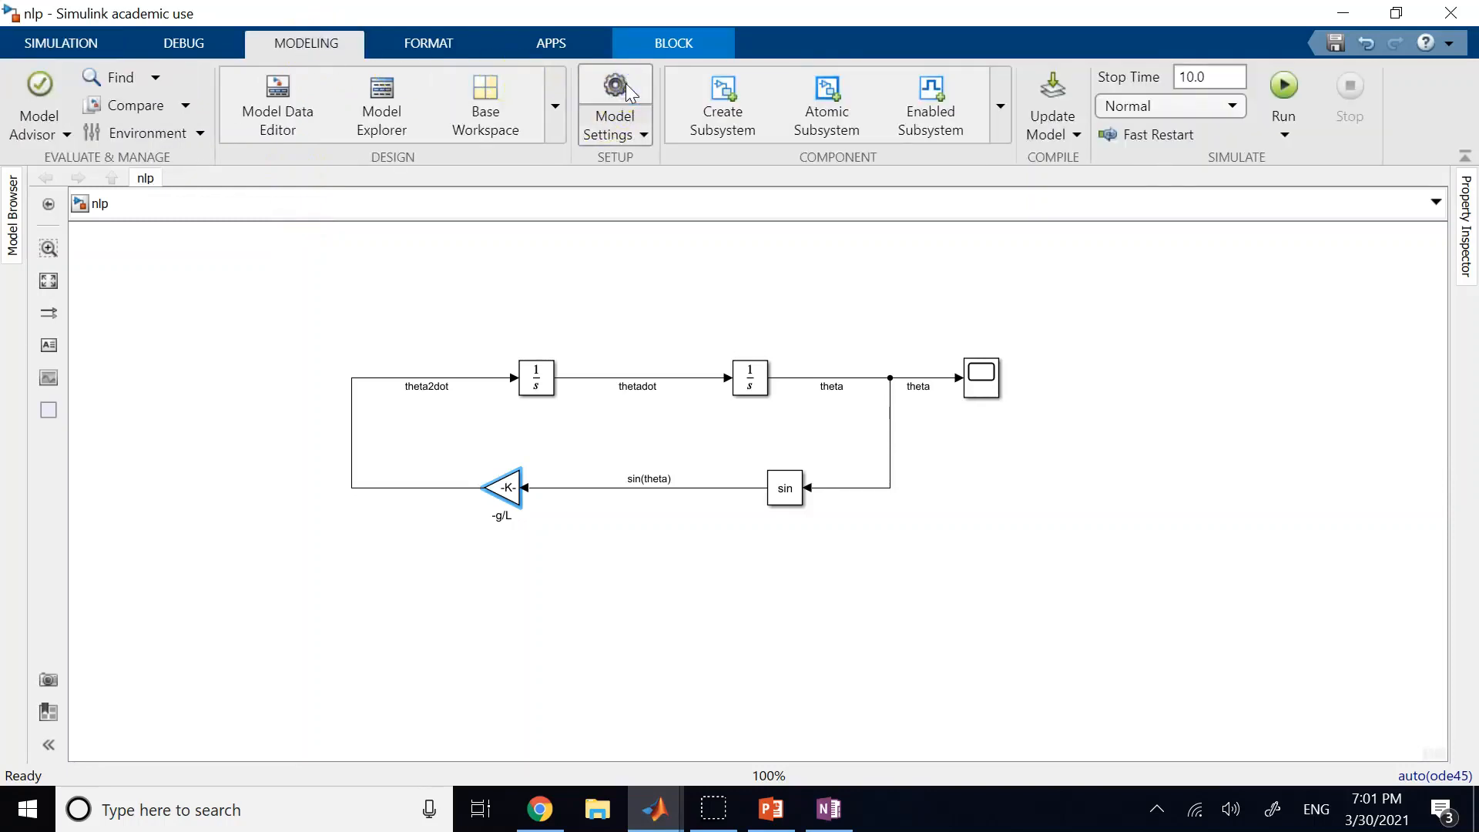
left_click(614, 88)
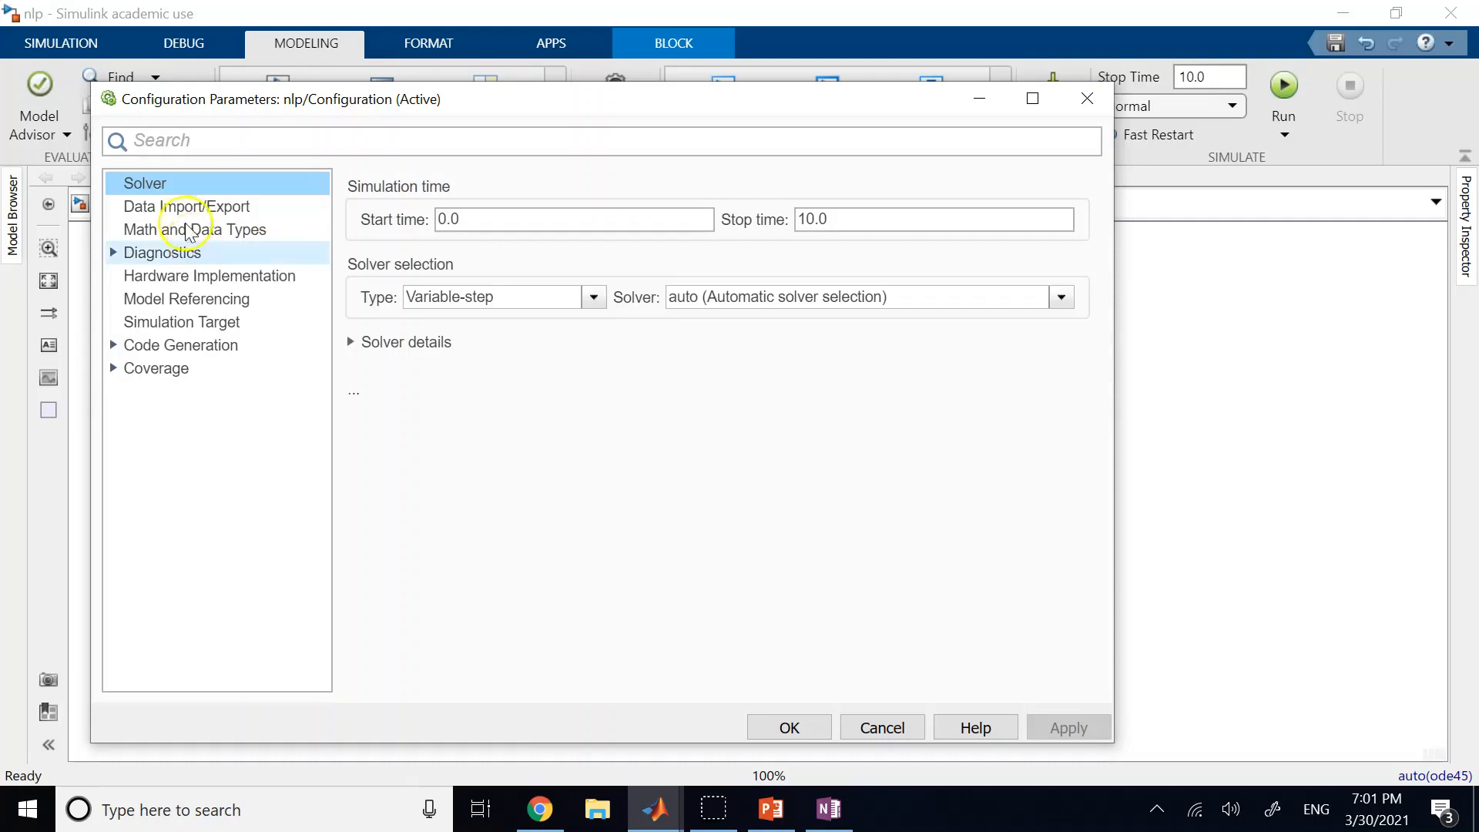
left_click(175, 208)
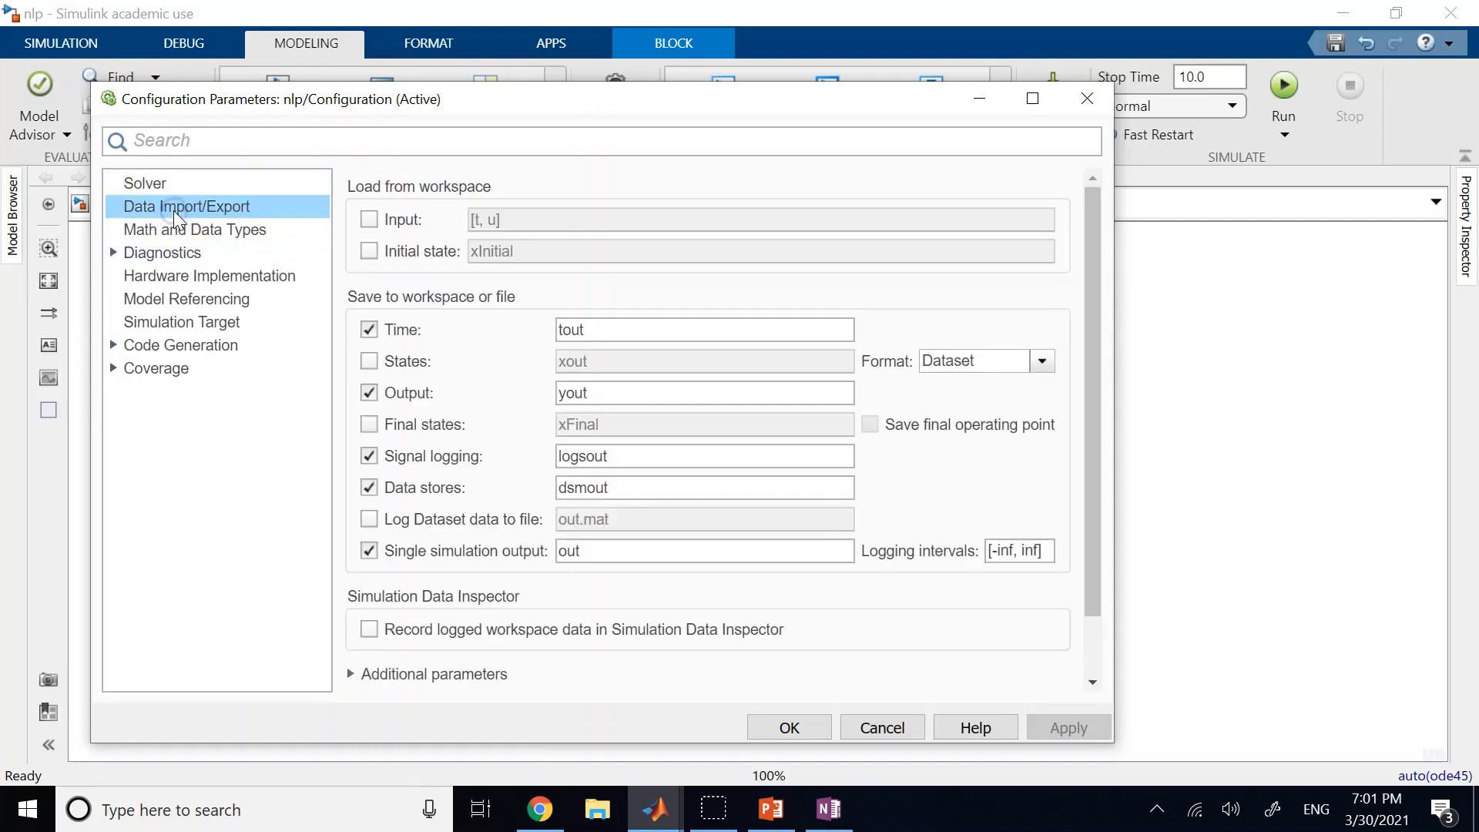
left_click(371, 551)
left_click(570, 552)
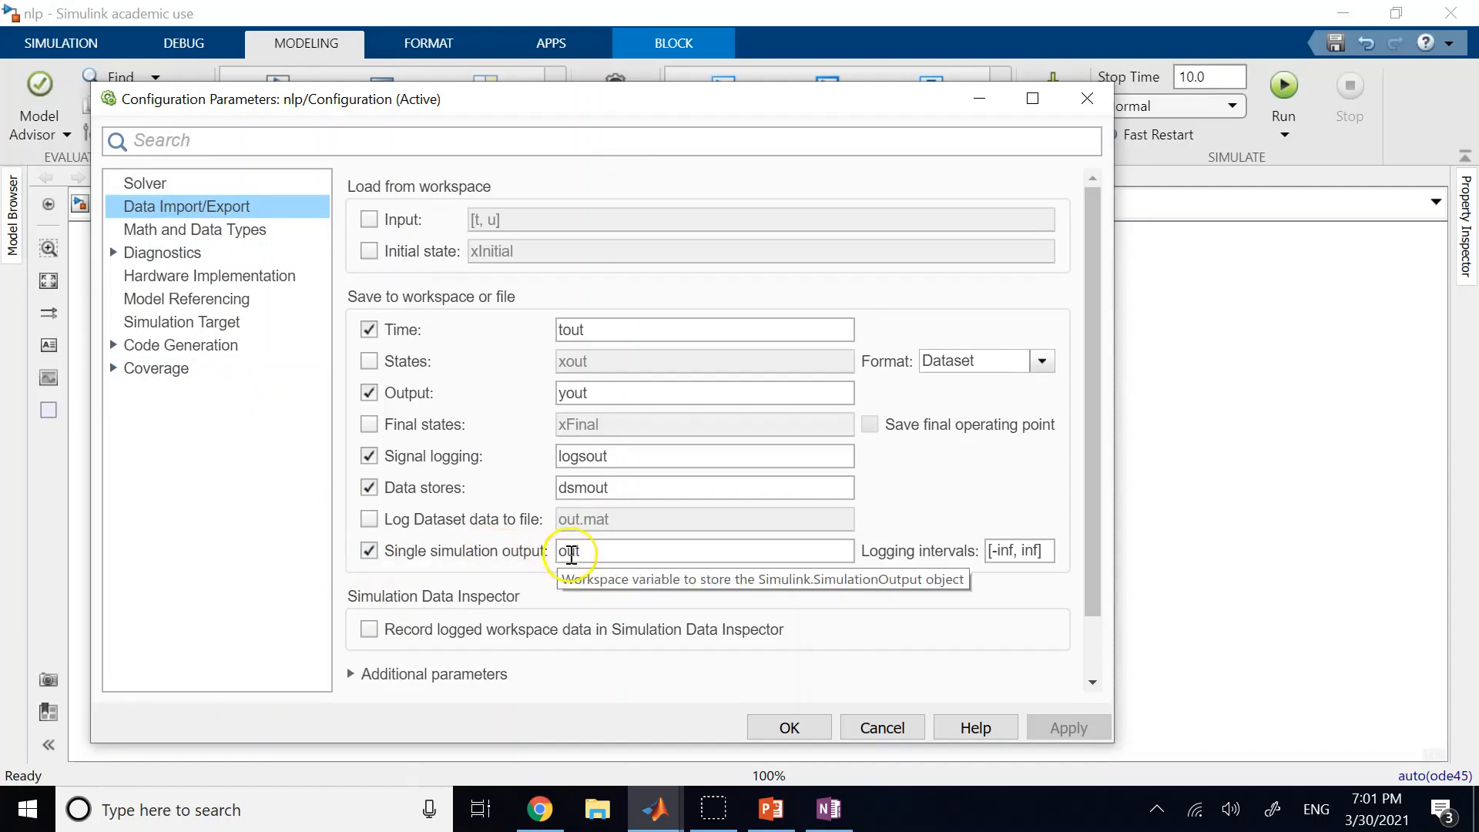
left_click(370, 551)
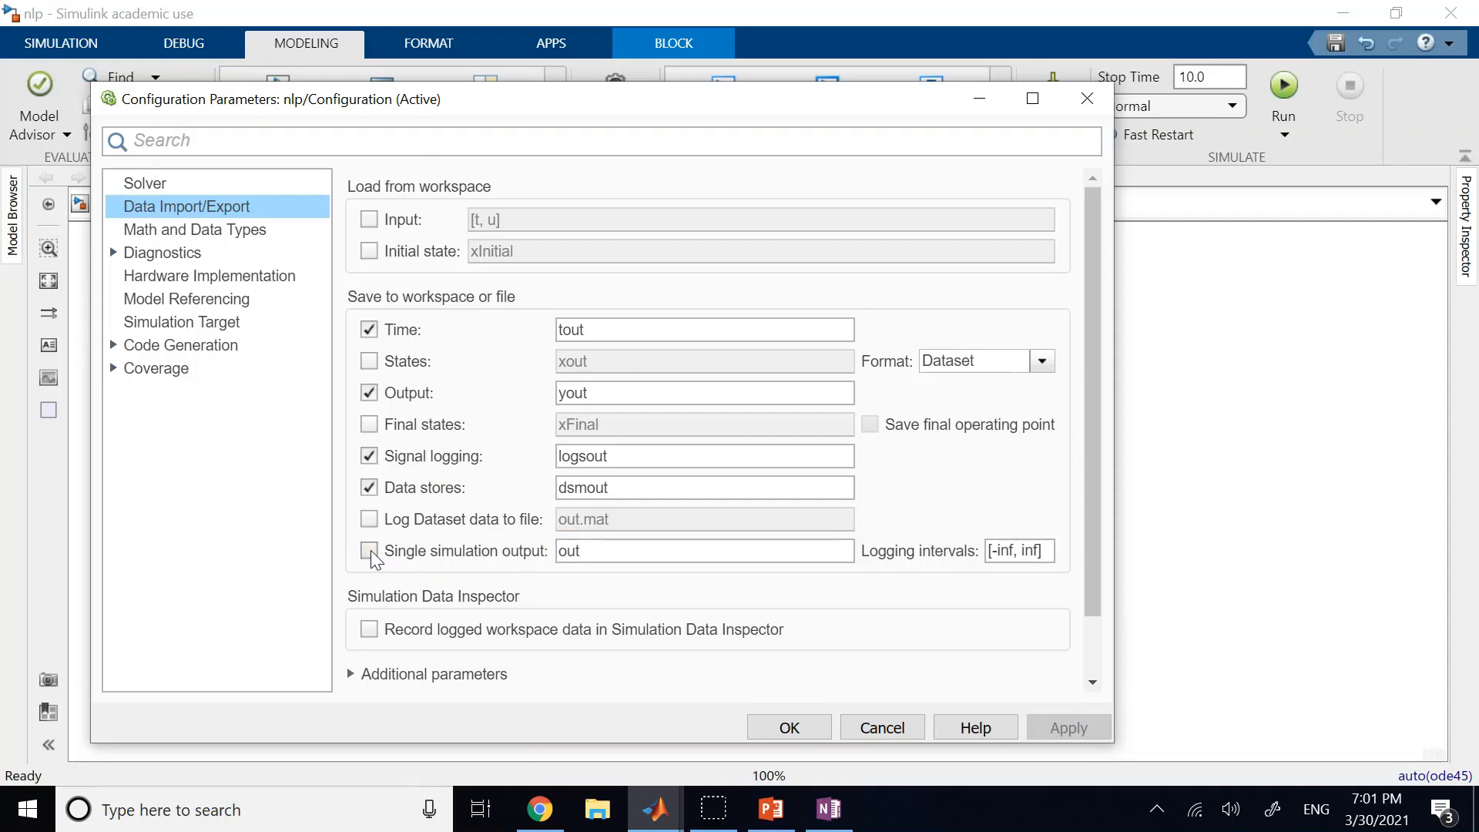
left_click(807, 723)
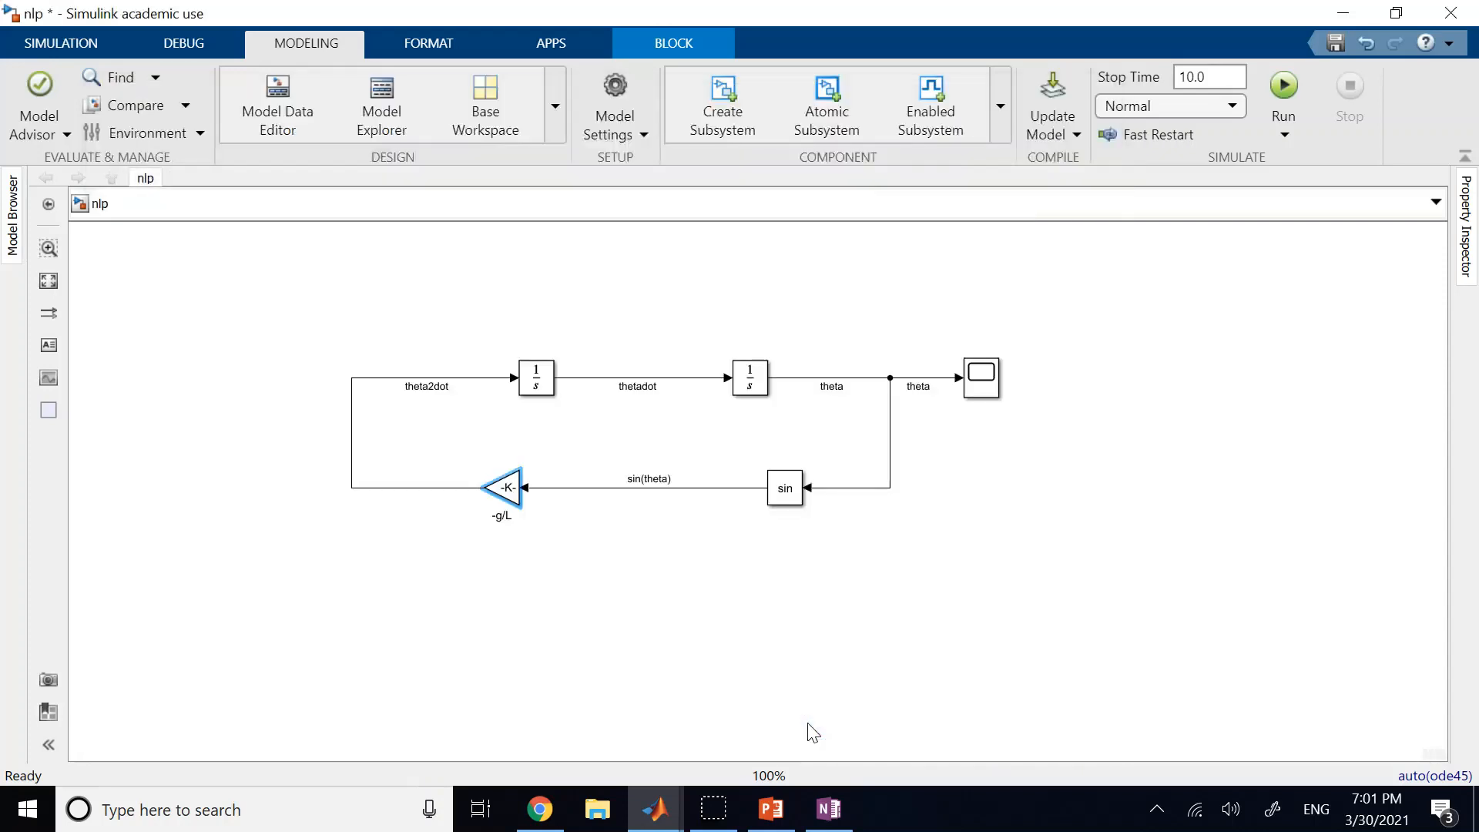
Step: Run the nlp simulation and check the theta variable in the MATLAB workspace
left_click(57, 40)
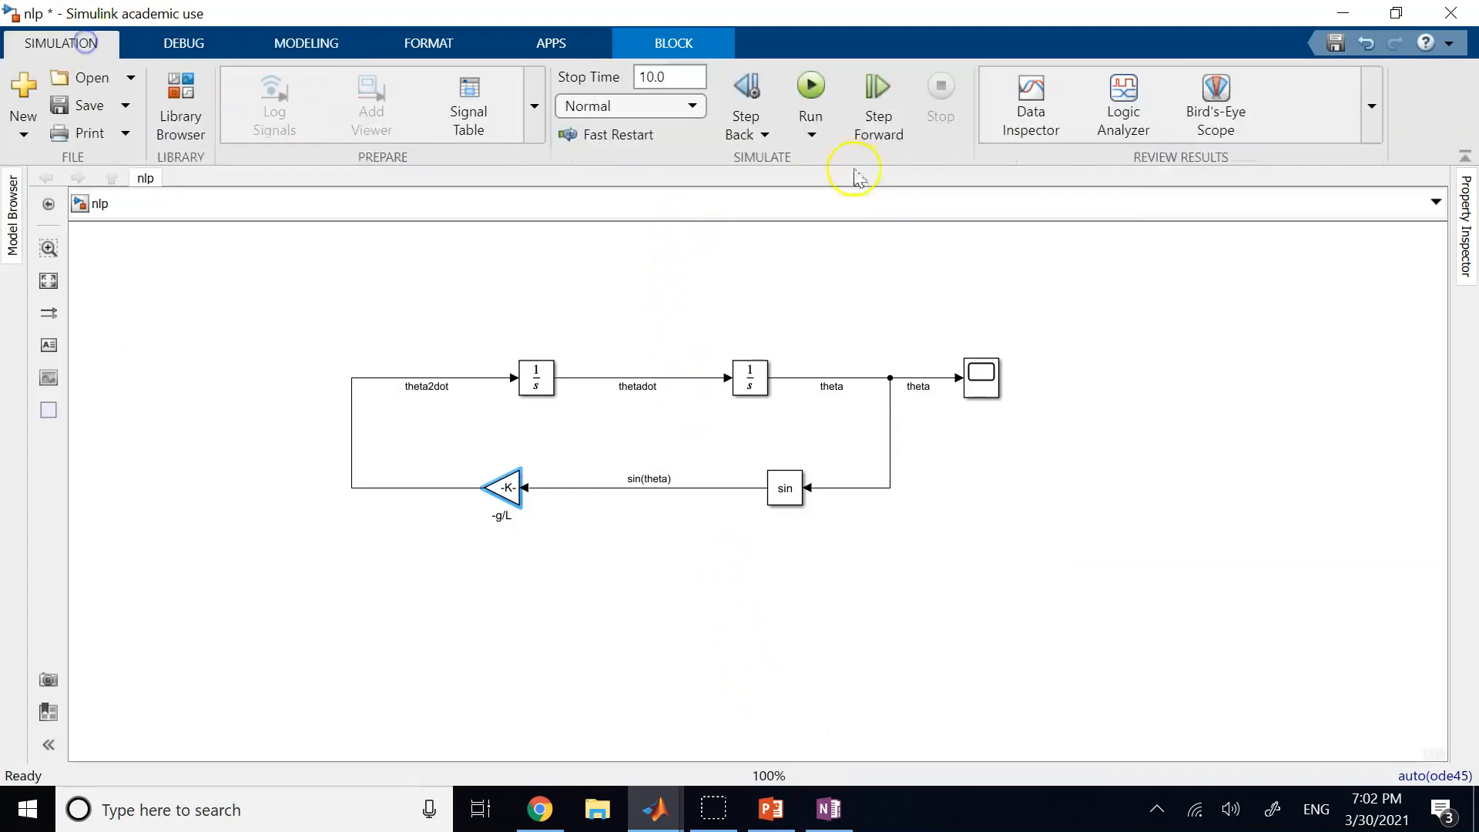
left_click(811, 92)
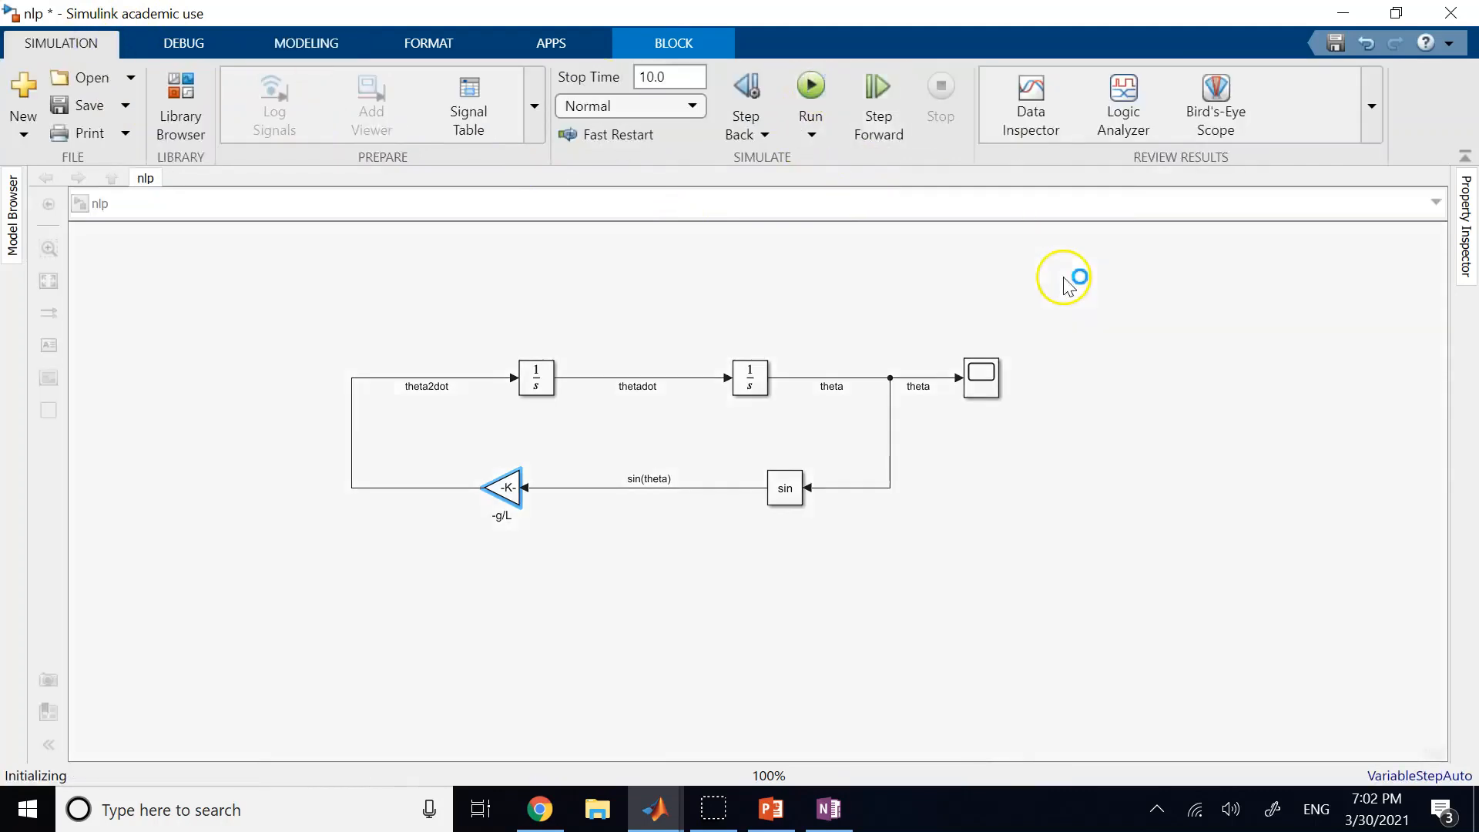
mouse_move(661, 805)
left_click(370, 719)
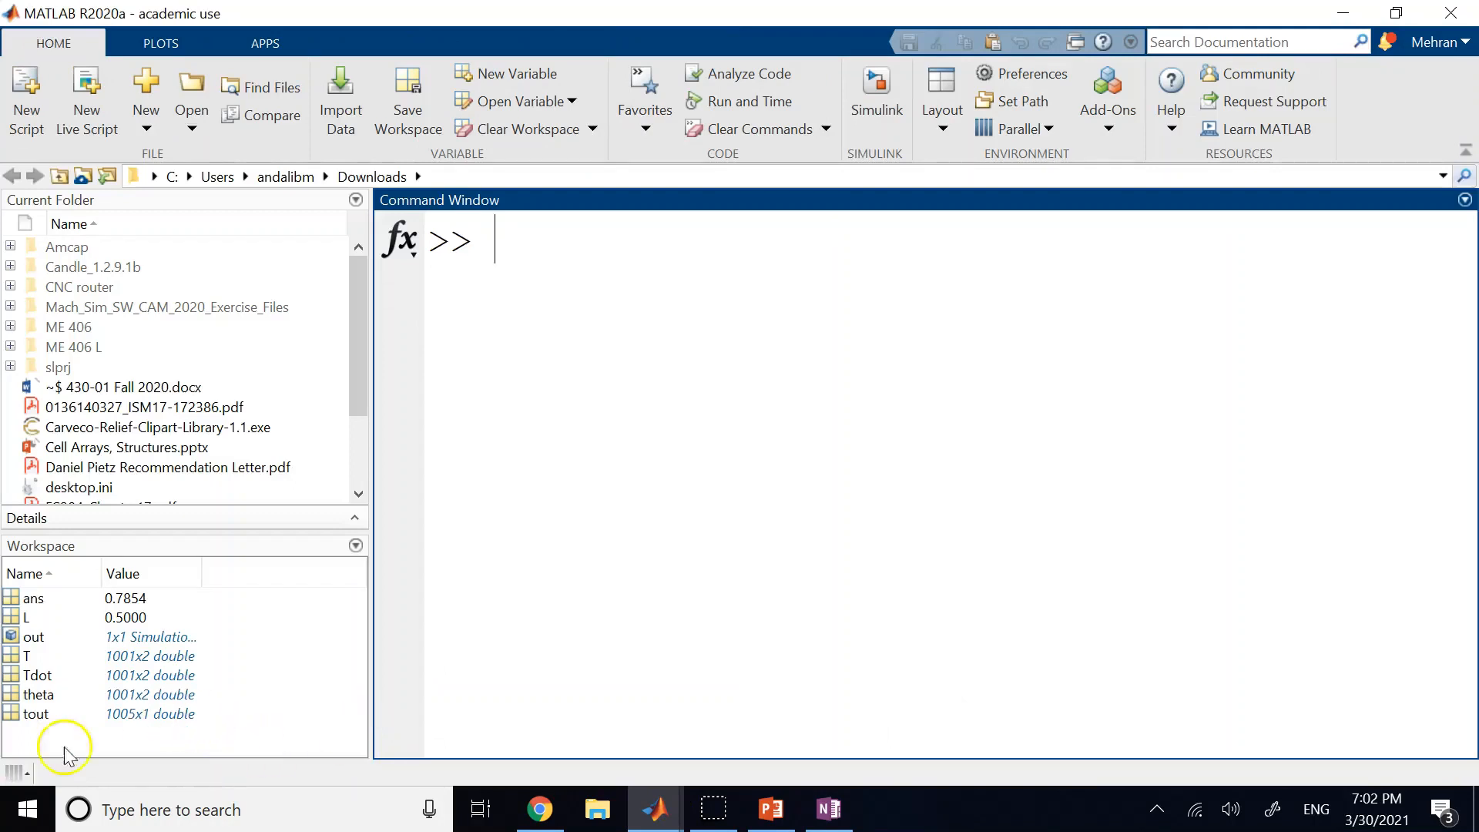
left_click(35, 694)
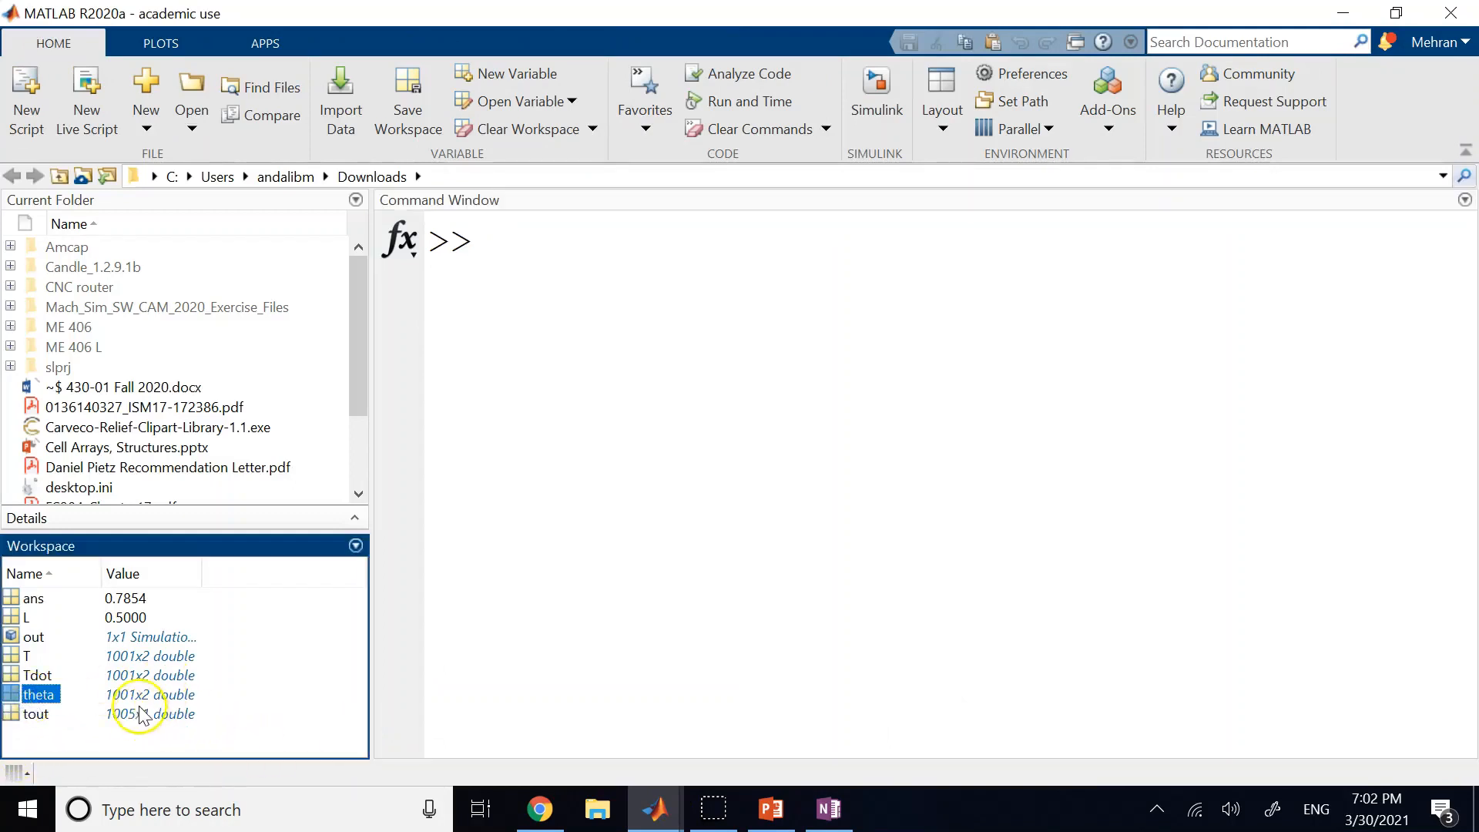
Step: Remove all variables from the workspace by running clear all in the Command Window
left_click(600, 505)
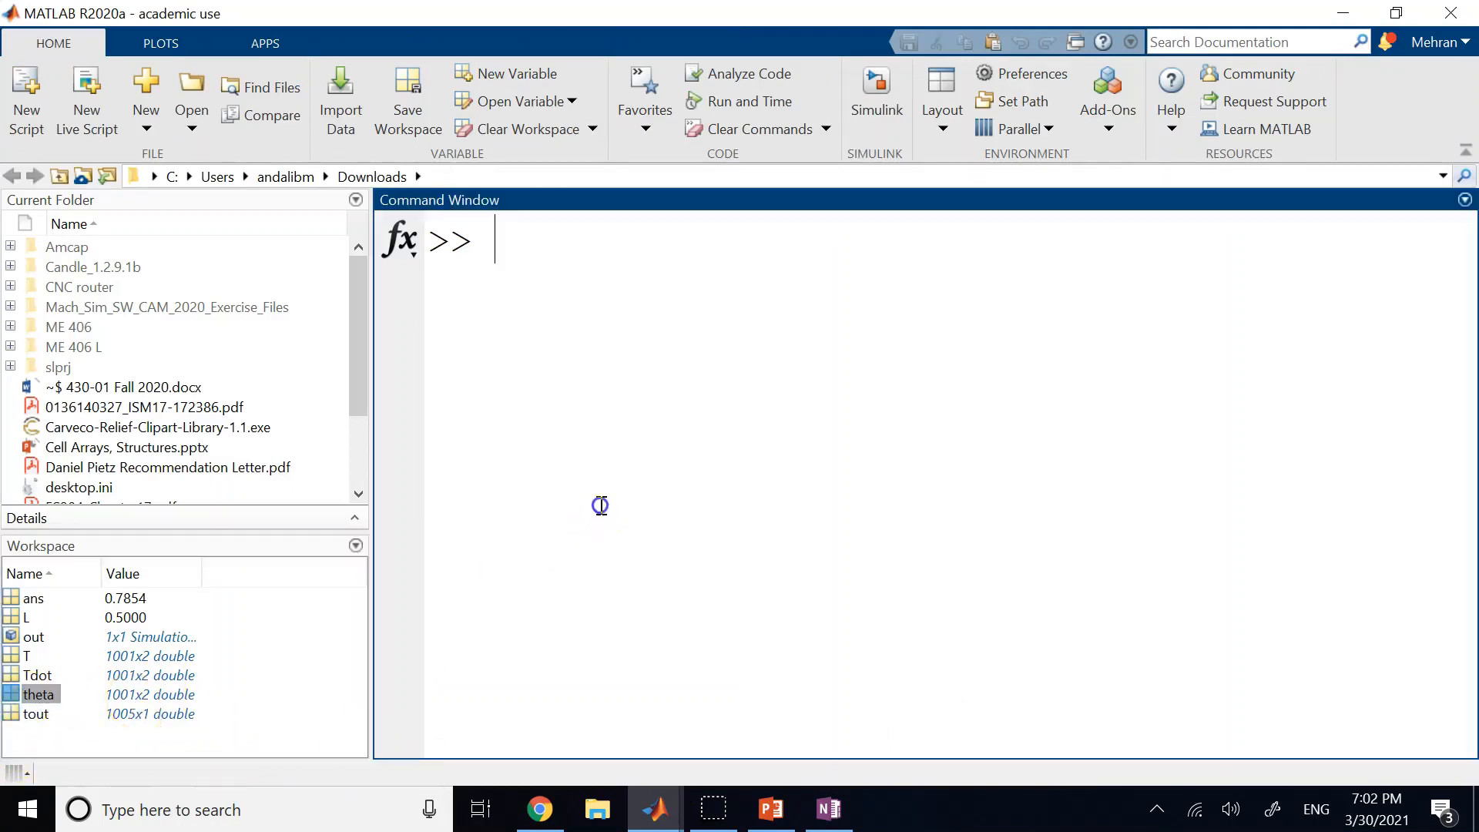
type("clear all")
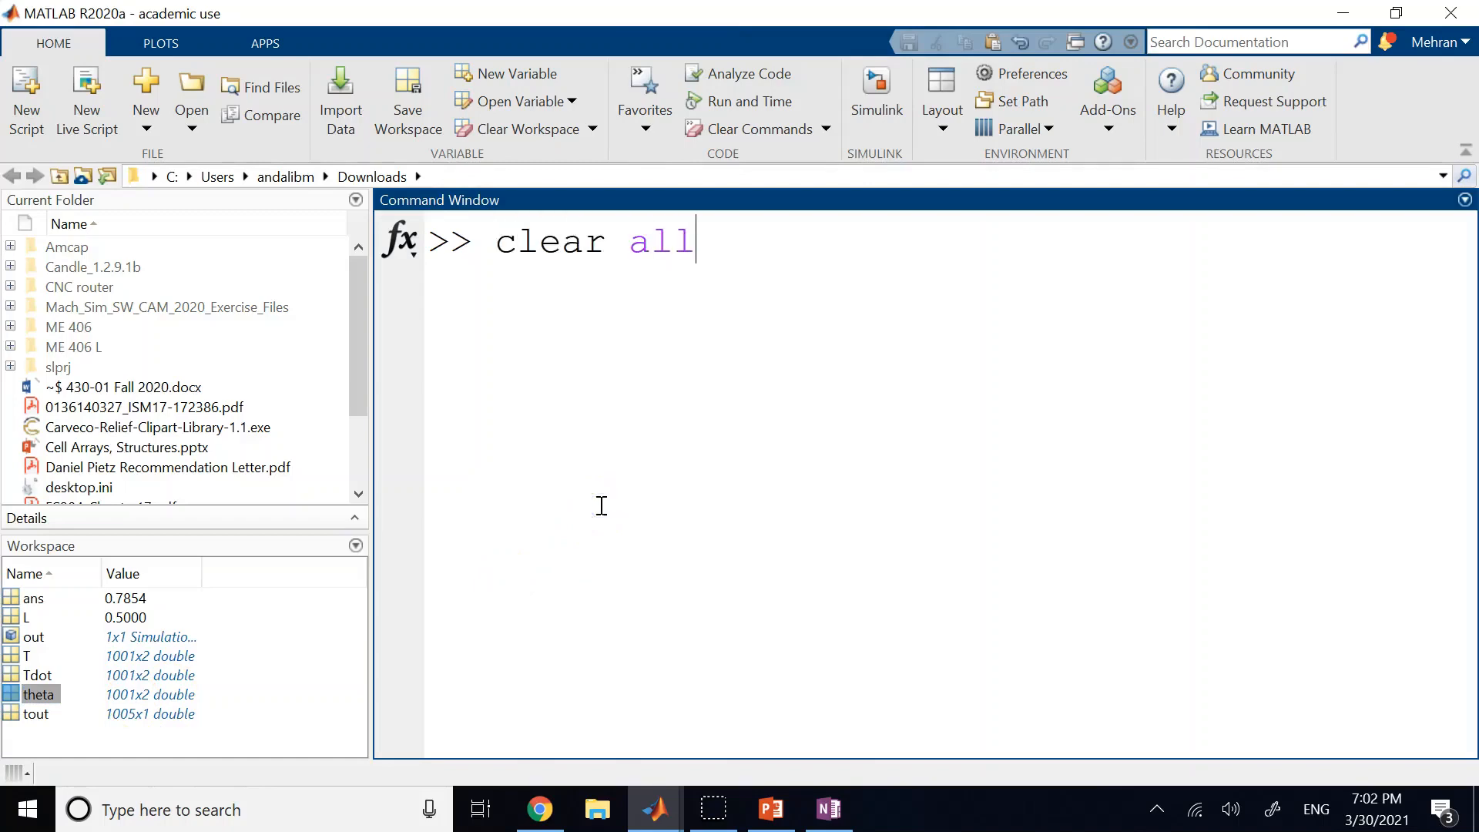
key("Return")
mouse_move(656, 805)
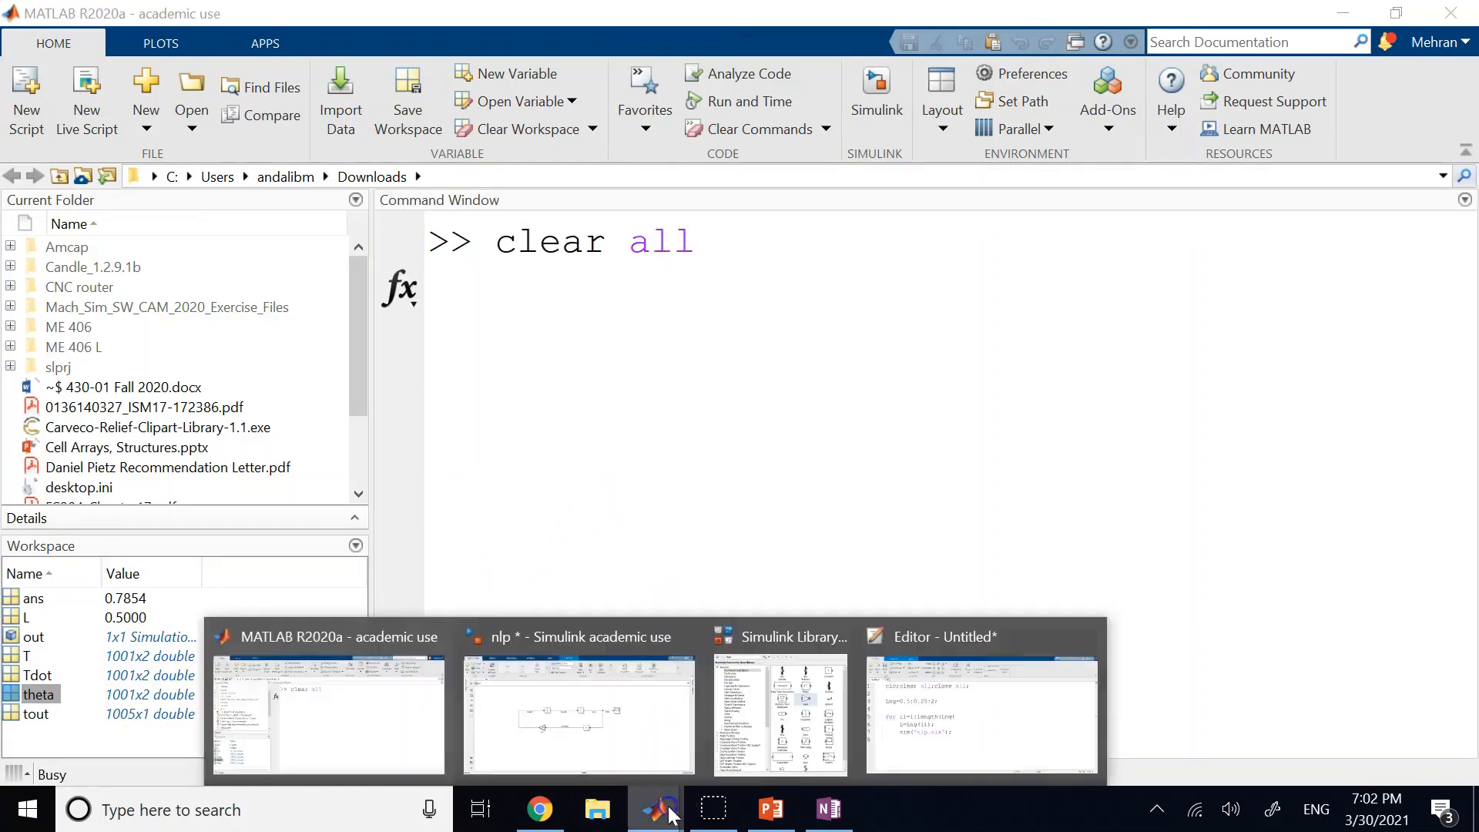
mouse_move(868, 762)
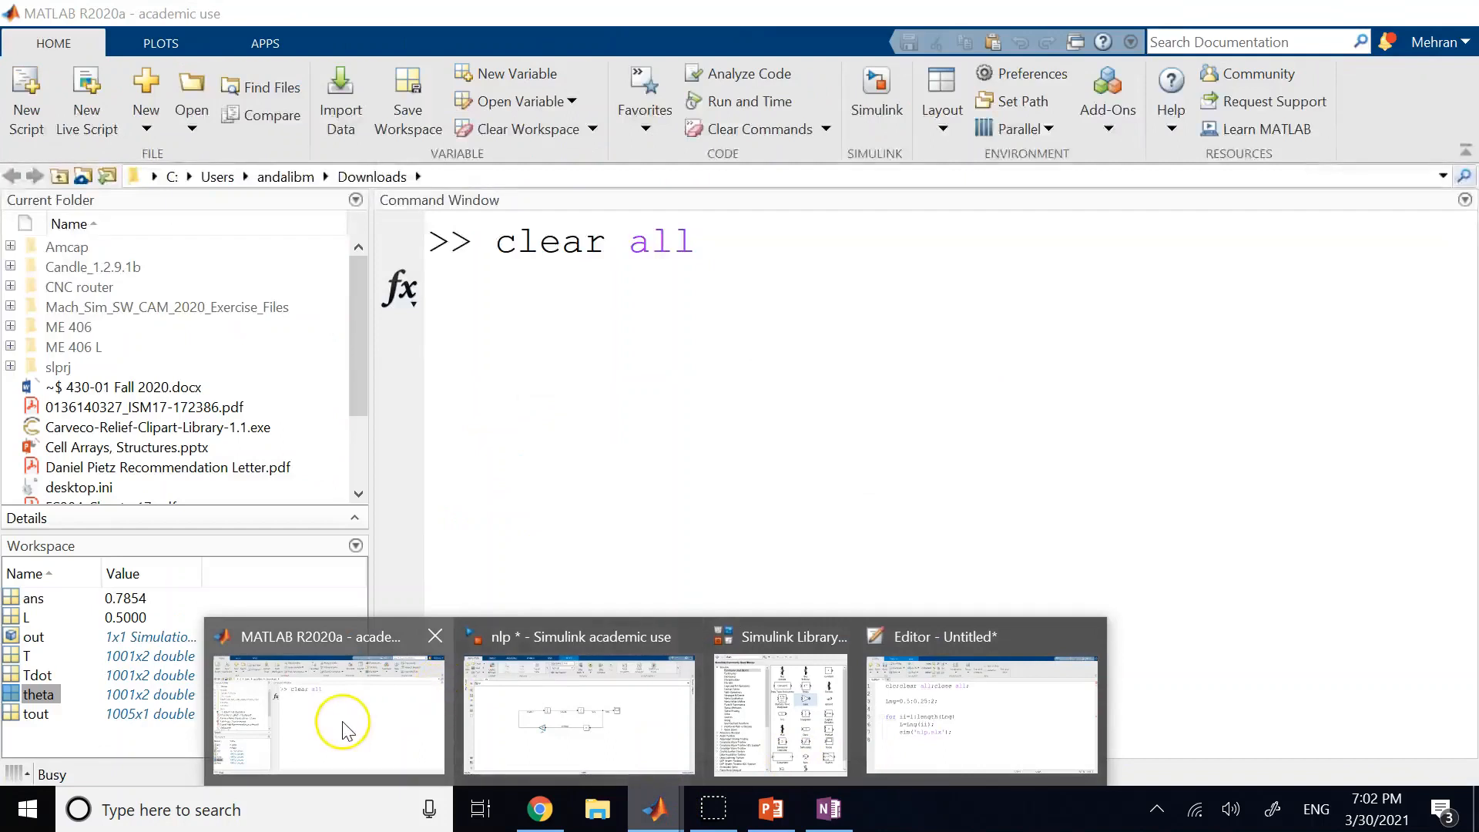
left_click(344, 719)
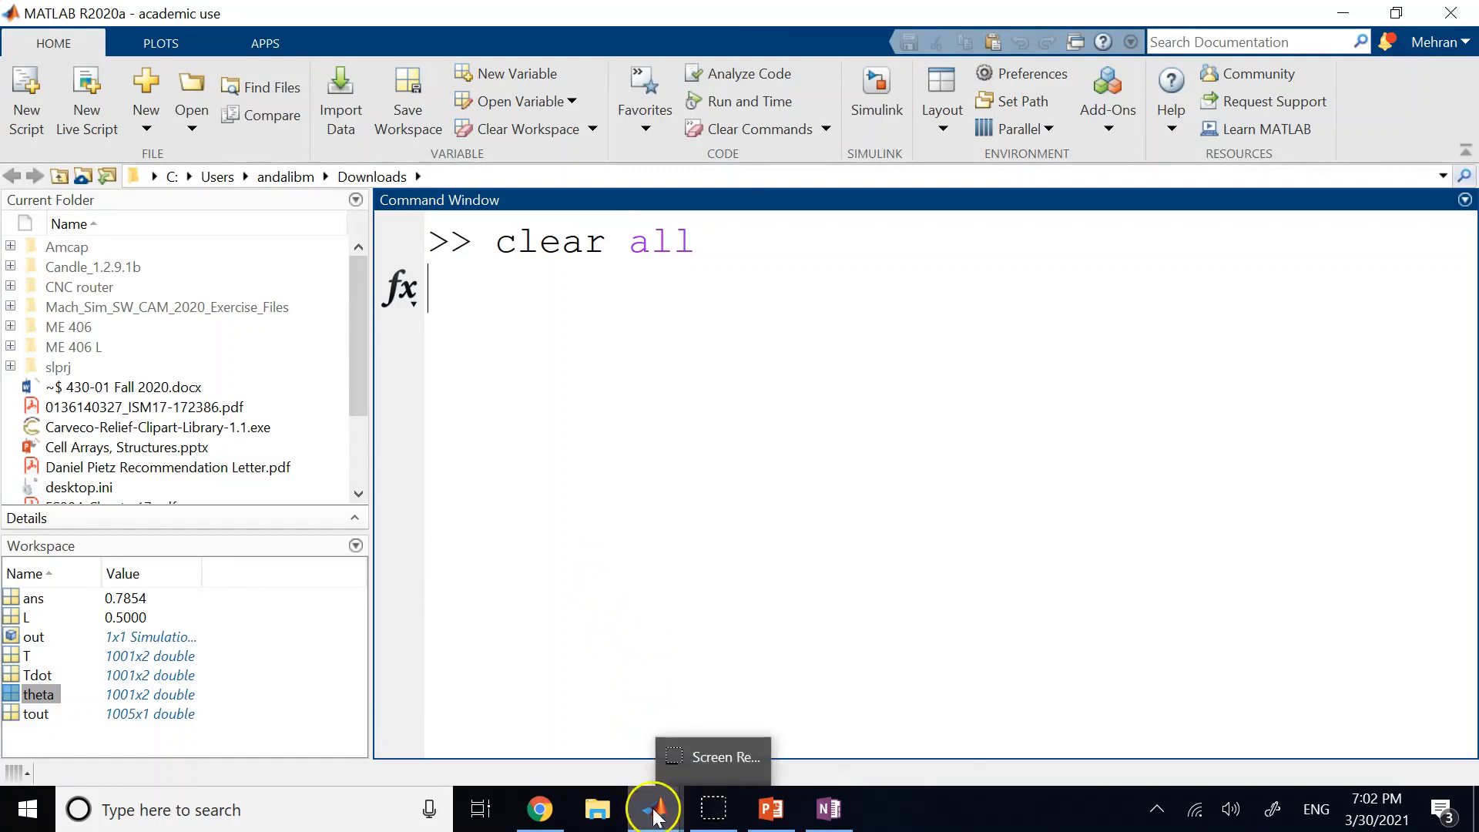
Step: Try to run the nlp simulation with the cleared workspace, then read and close its Diagnostic Viewer report
mouse_move(652, 810)
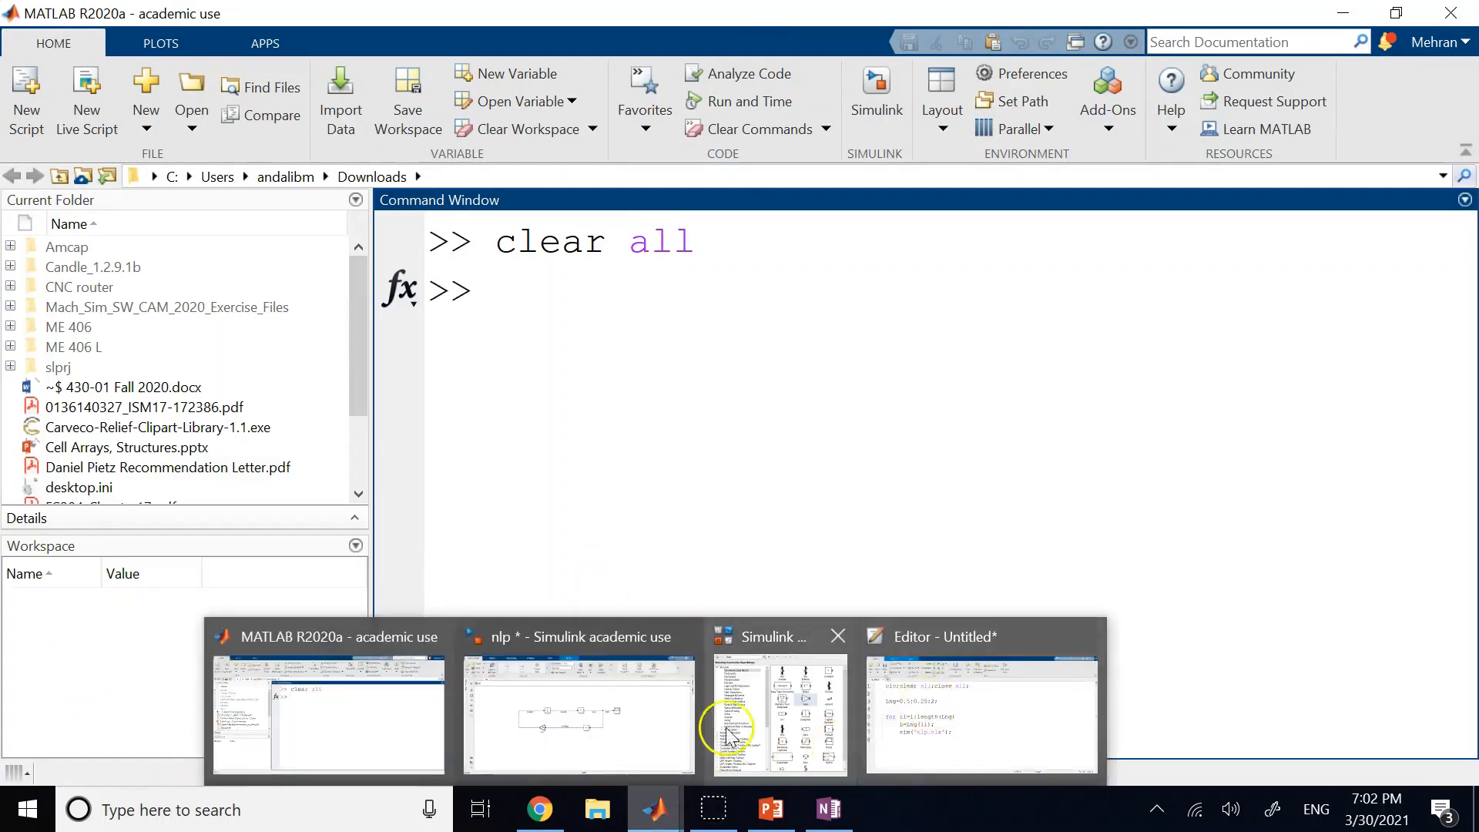
left_click(570, 718)
left_click(810, 83)
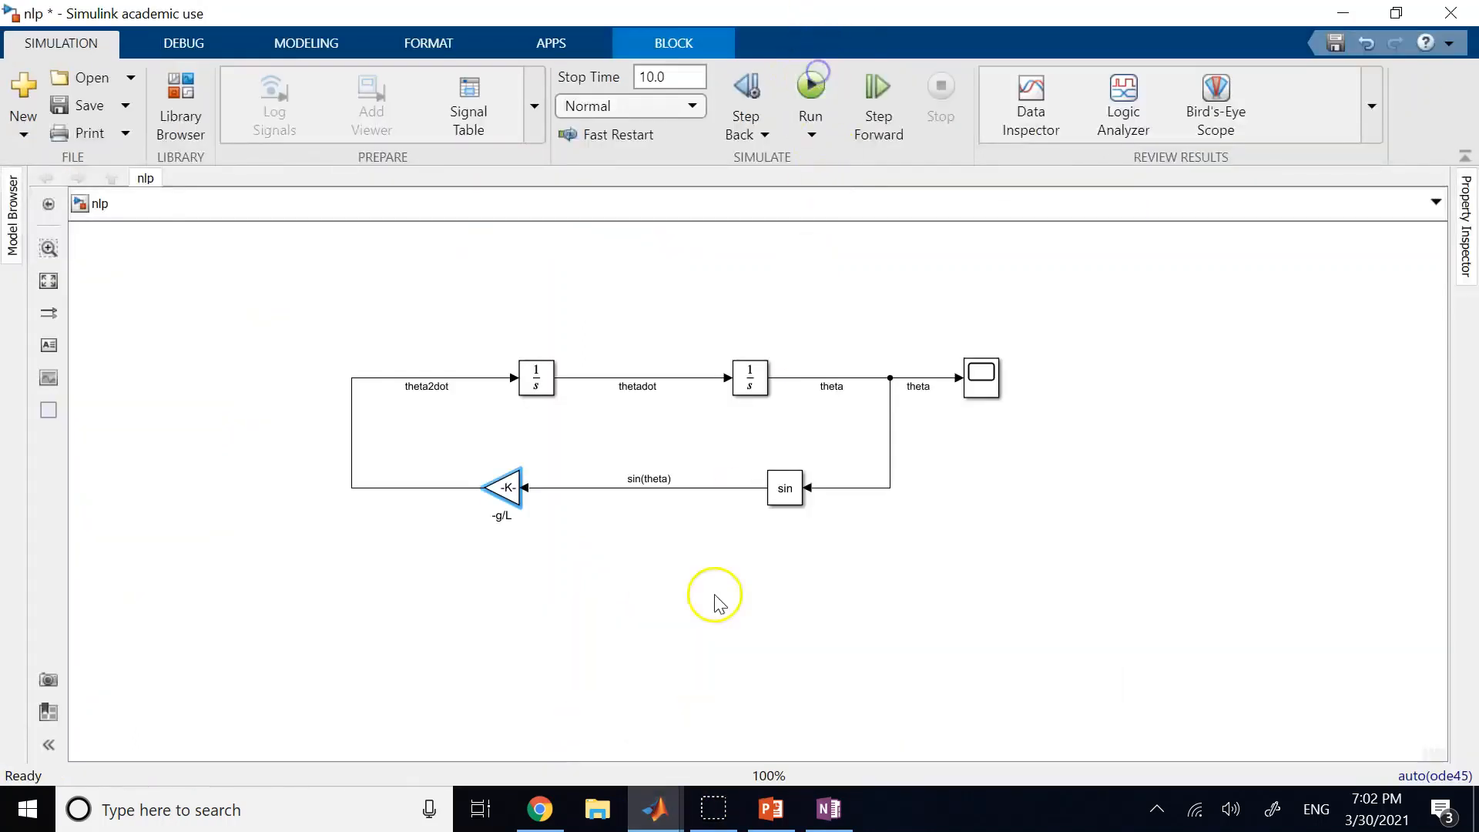
mouse_move(654, 809)
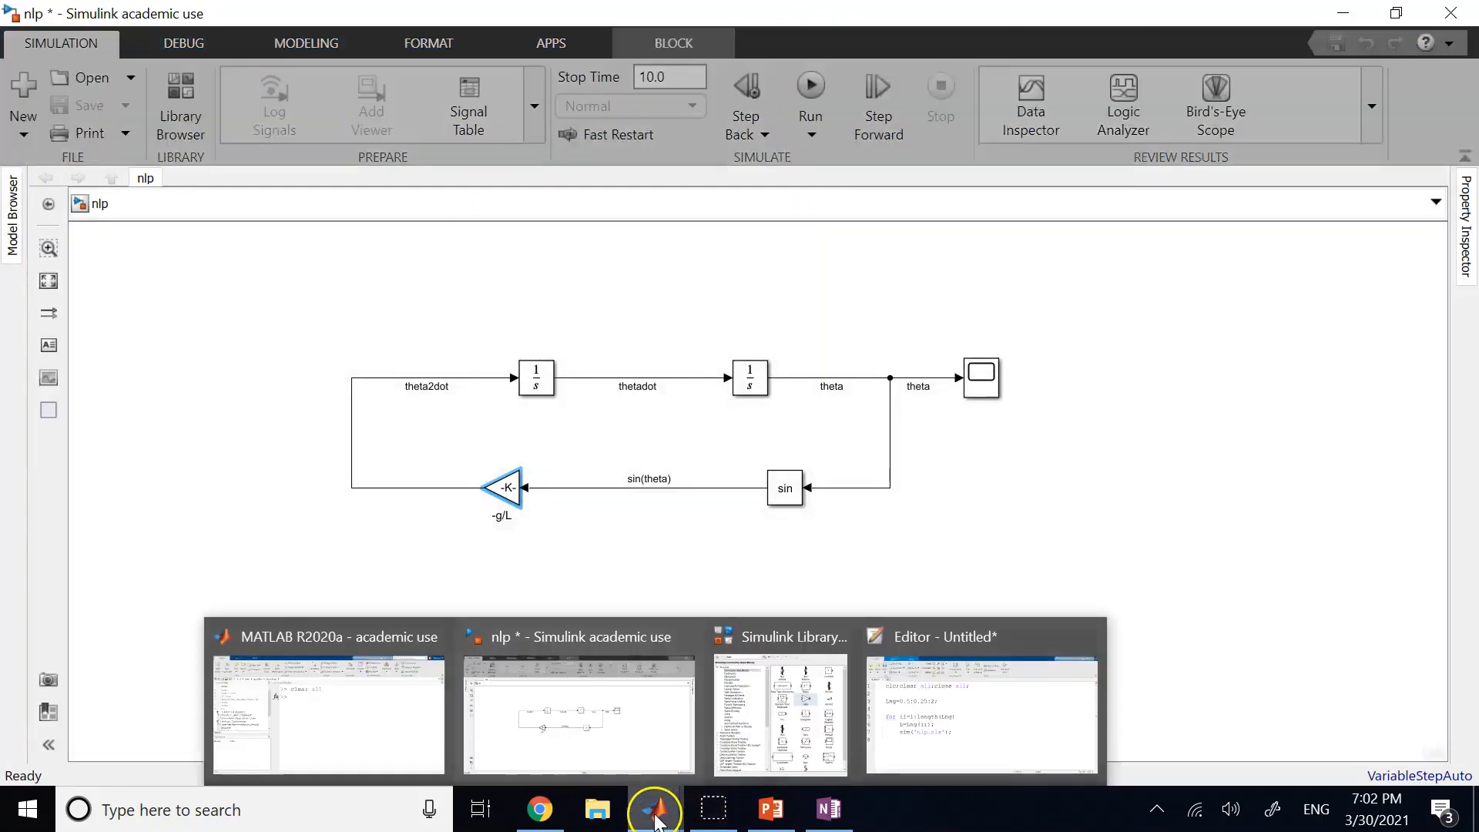
left_click(442, 745)
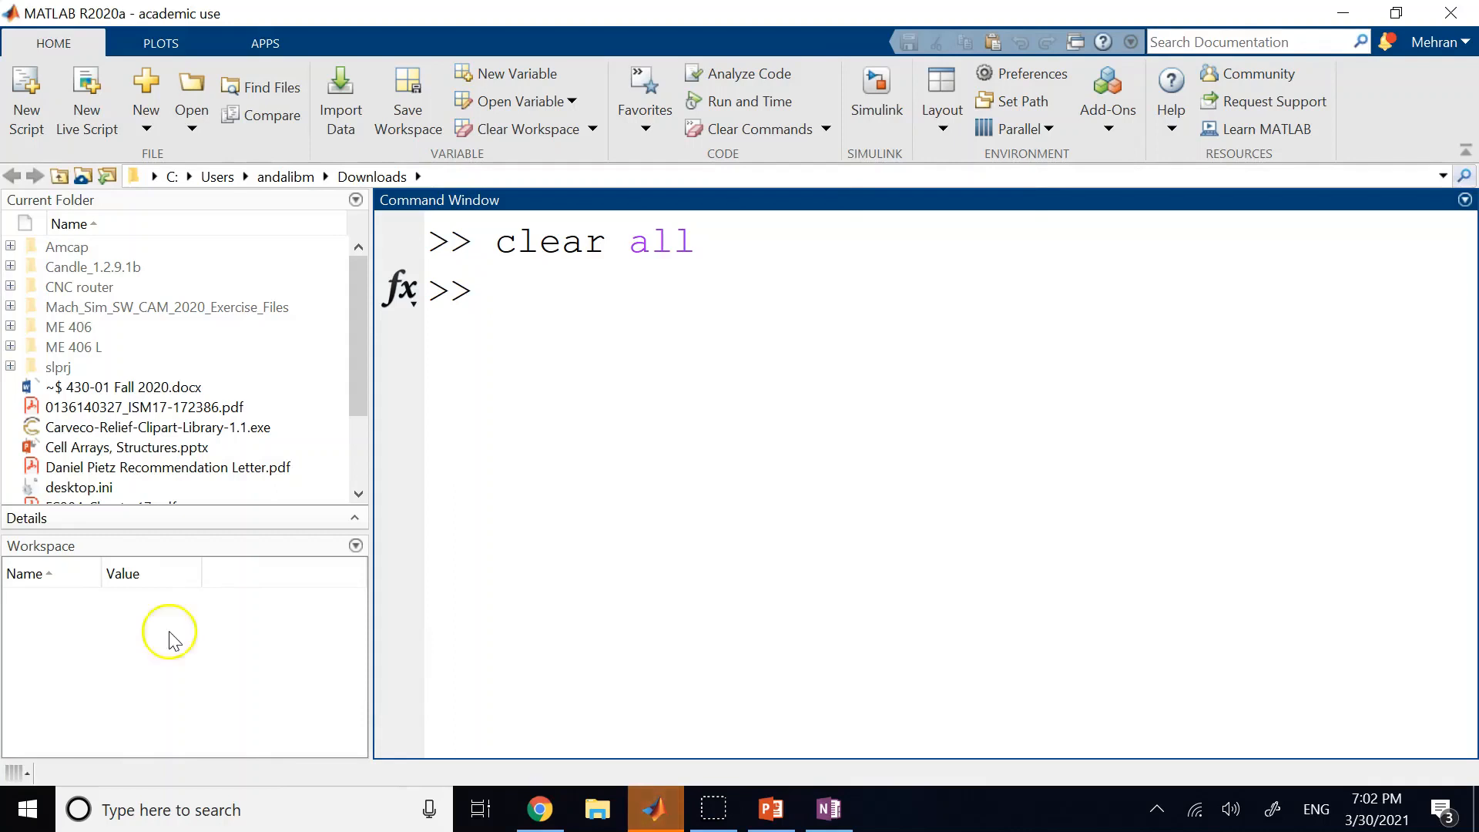
left_click(650, 821)
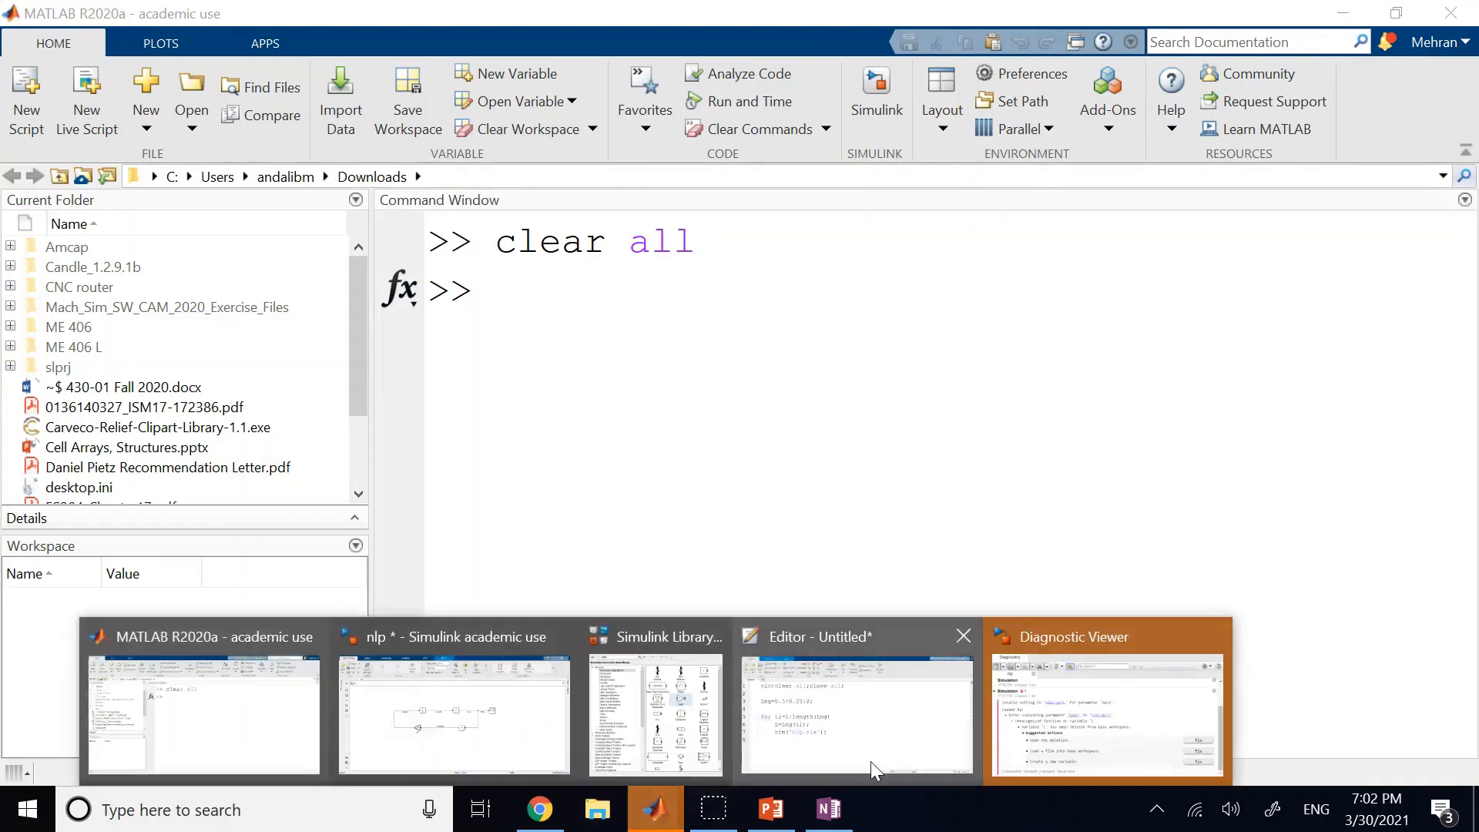
left_click(1071, 732)
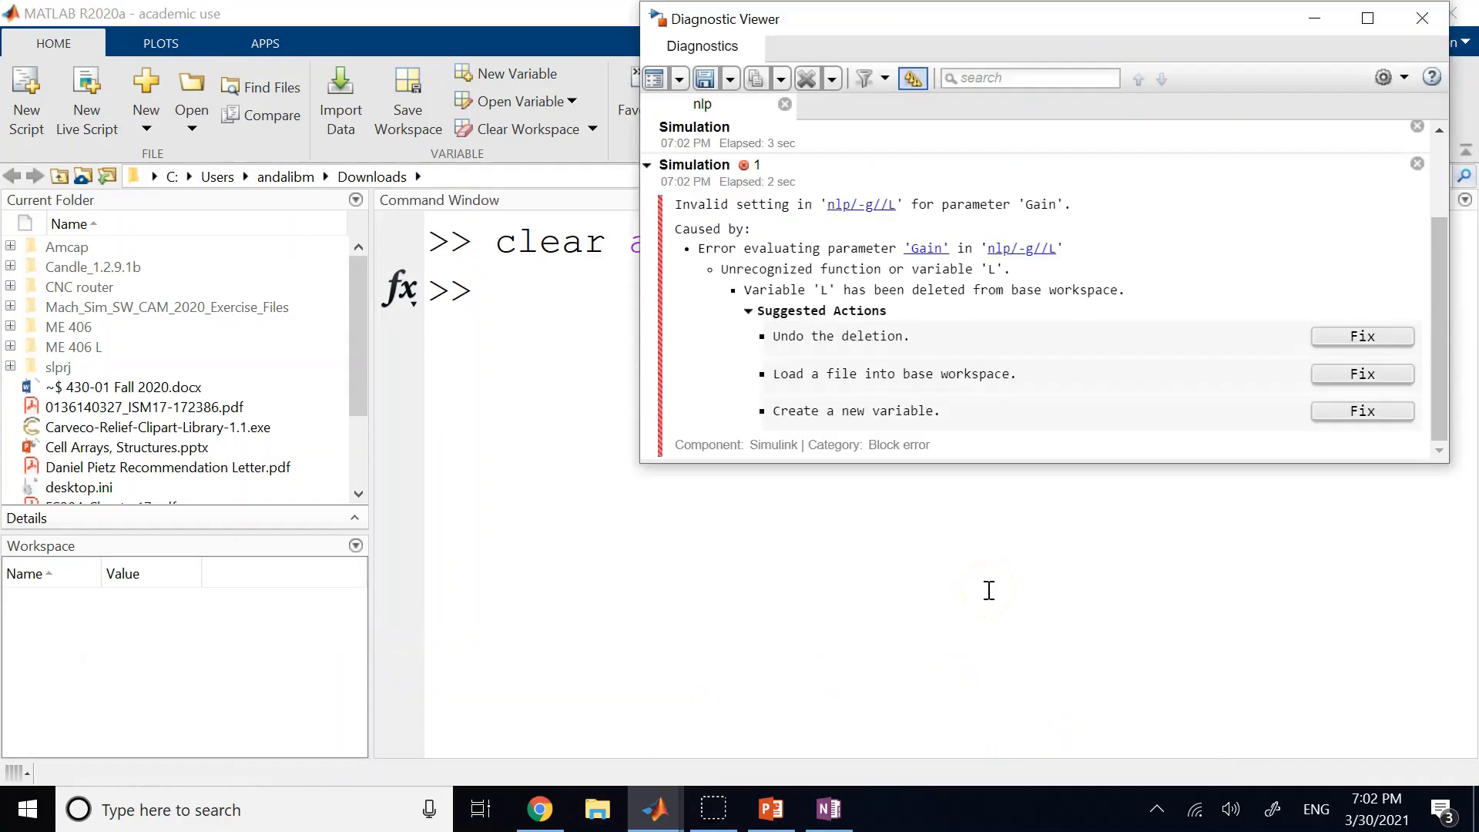
left_click(1422, 17)
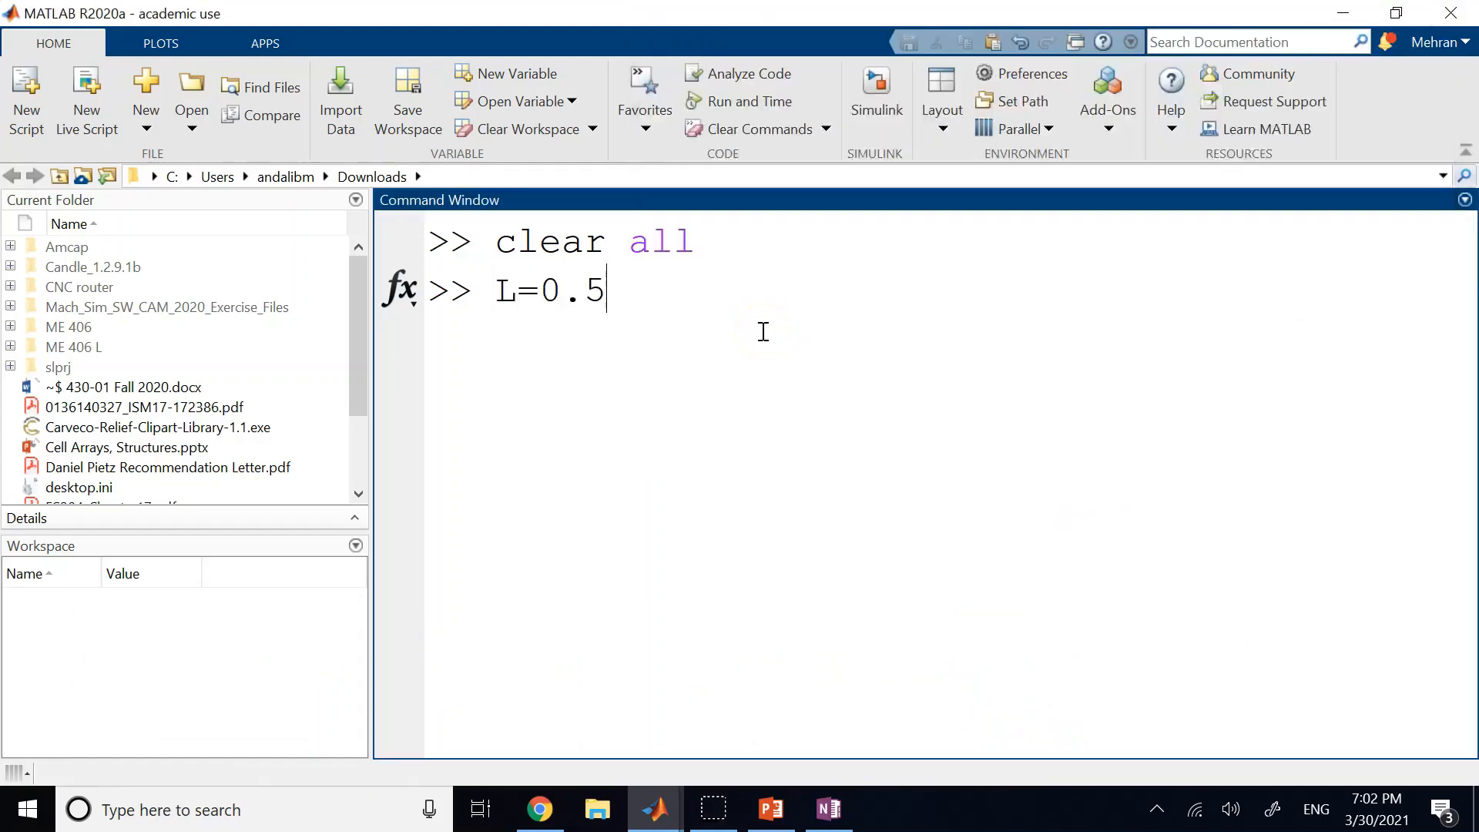
Step: Define L=0.5 in the Command Window, run the nlp model again and check theta in the workspace
type("L=0.5")
key("Return")
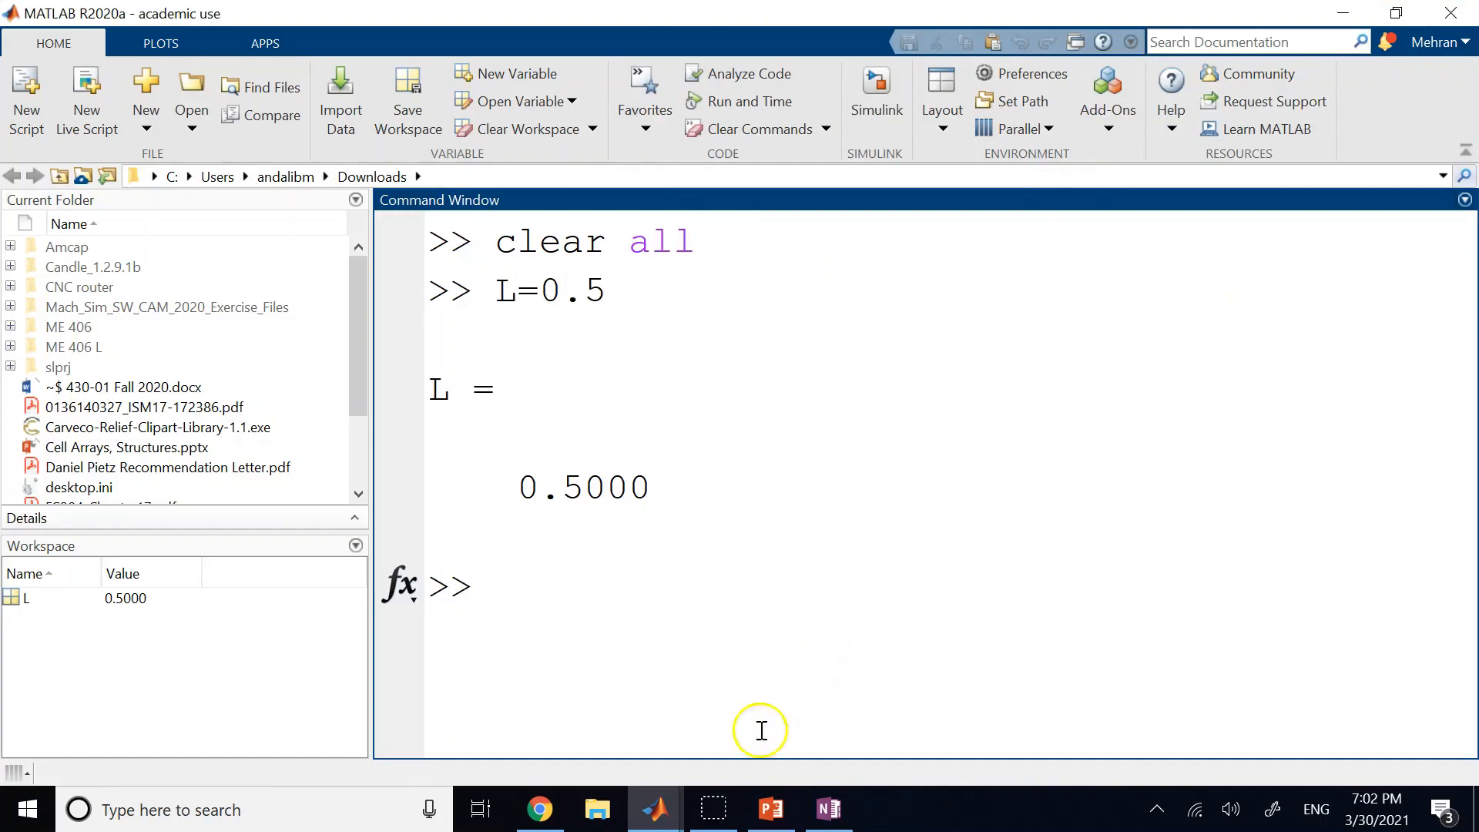
left_click(655, 809)
left_click(631, 701)
key("ctrl+t")
left_click(661, 801)
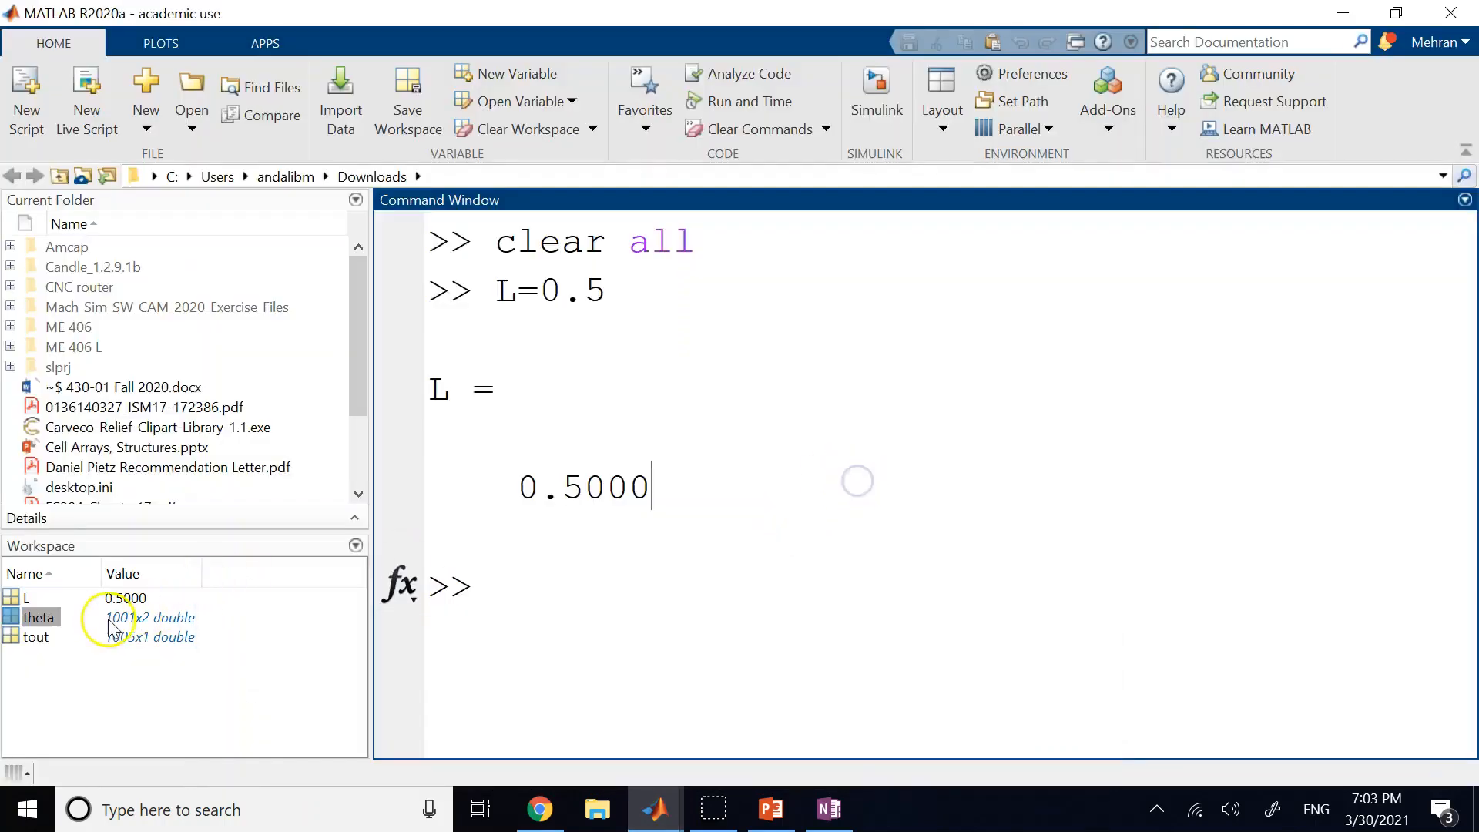
left_click(129, 619)
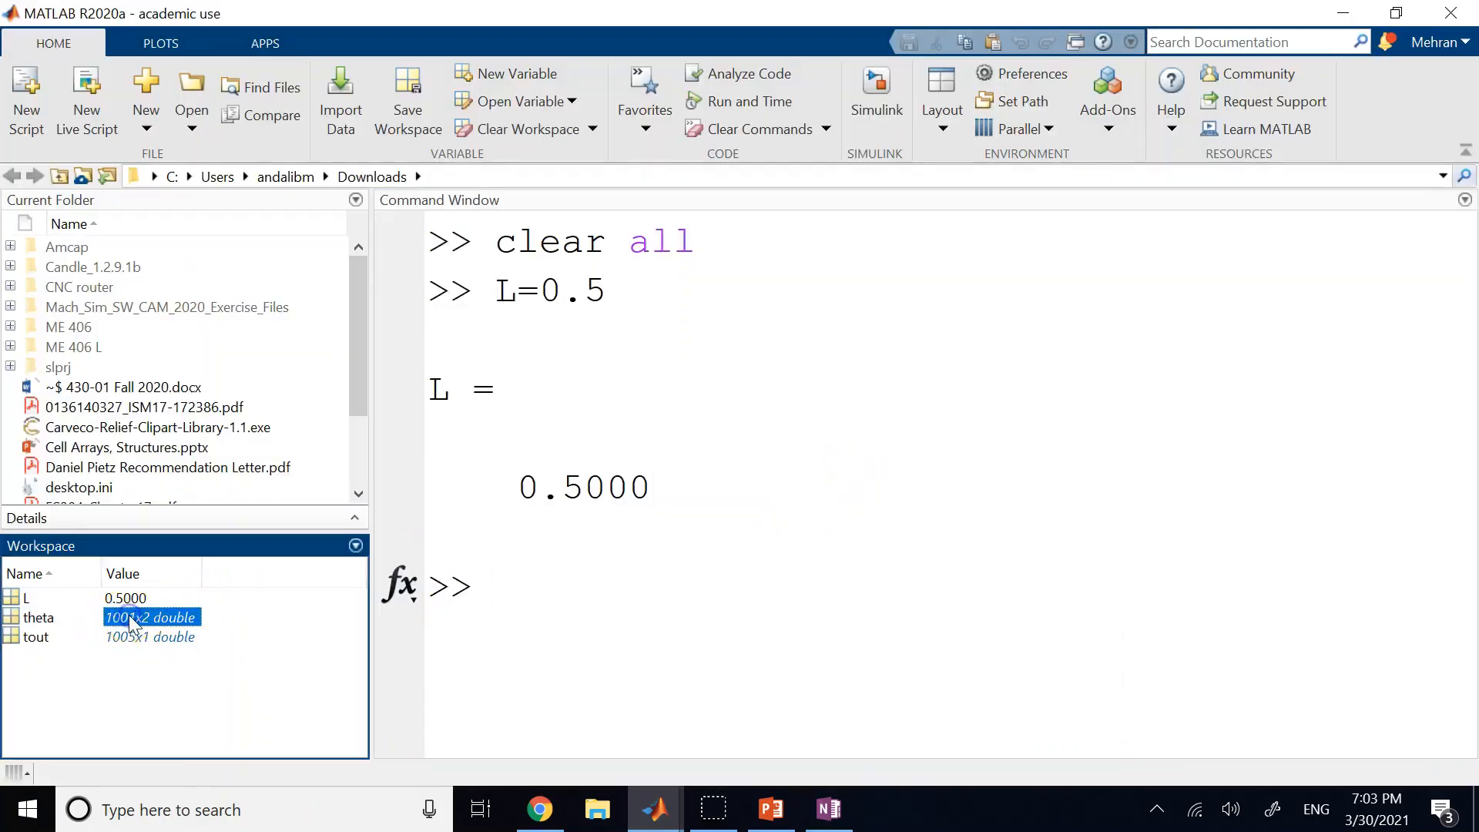
Step: Return to the script and begin a plot call inside the for loop with theta(:,1) against theta(:,2)
left_click(622, 647)
left_click(655, 809)
left_click(940, 747)
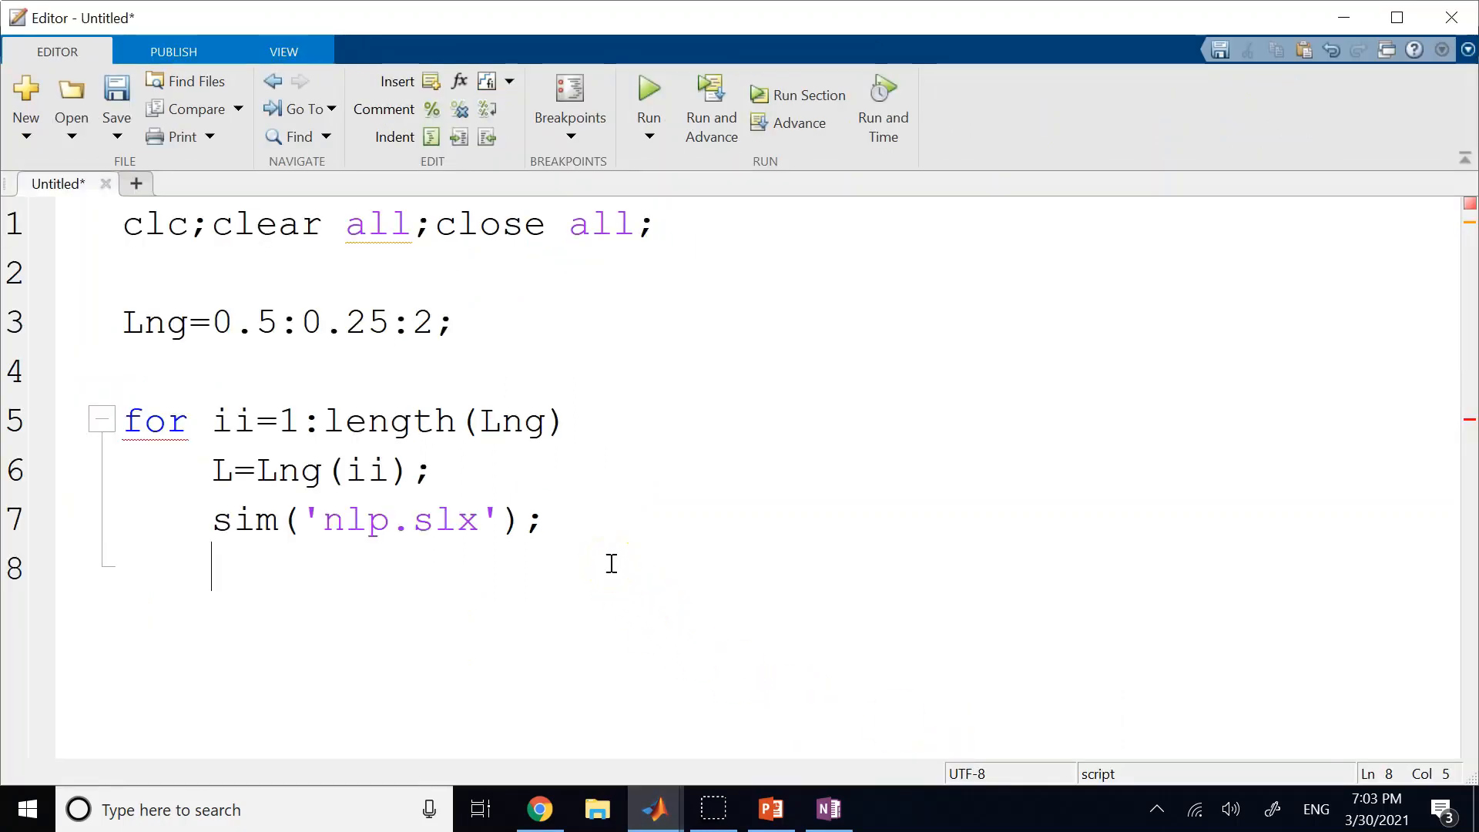
type("plot(")
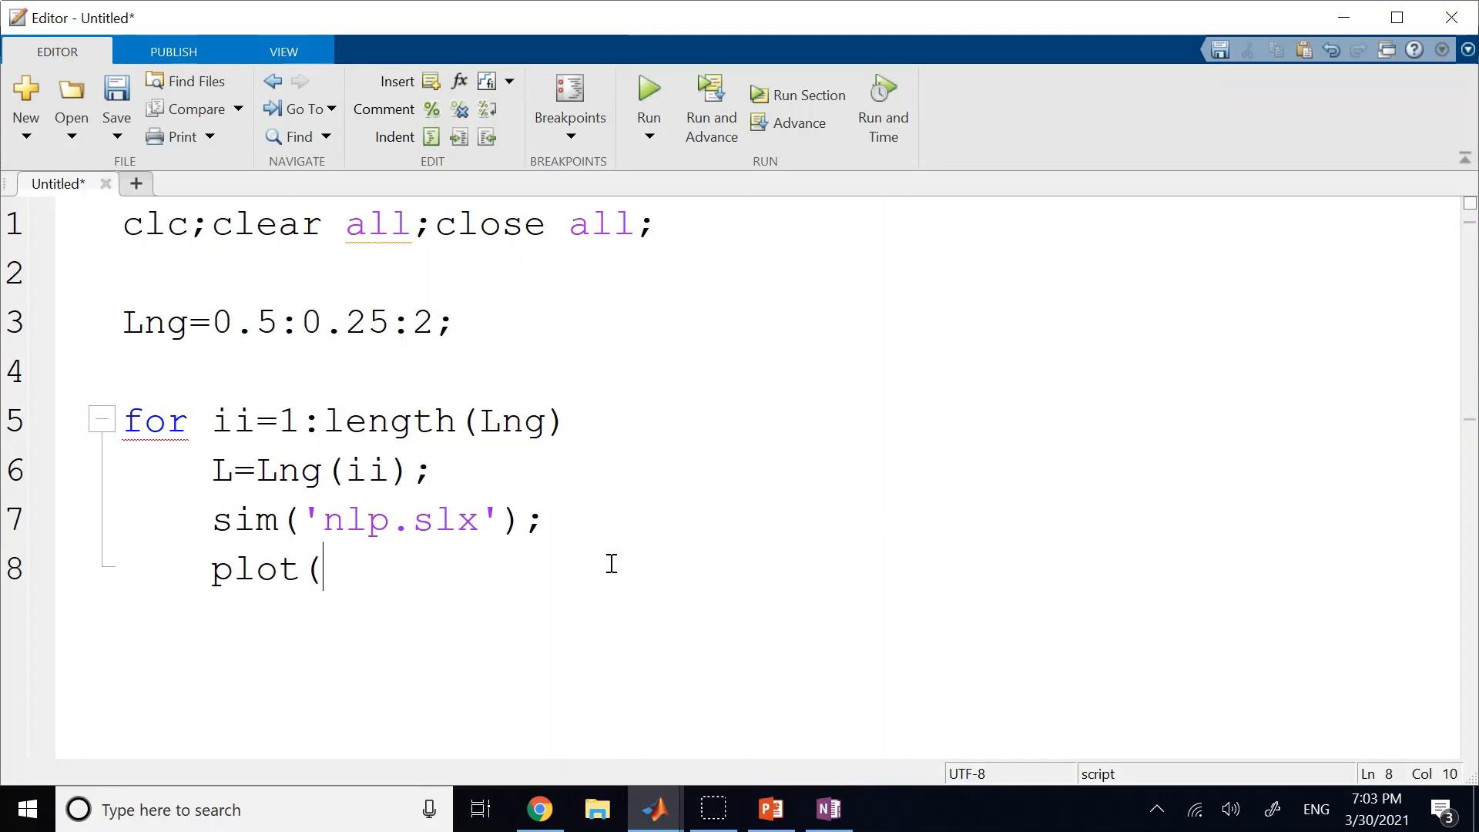
type("theta(")
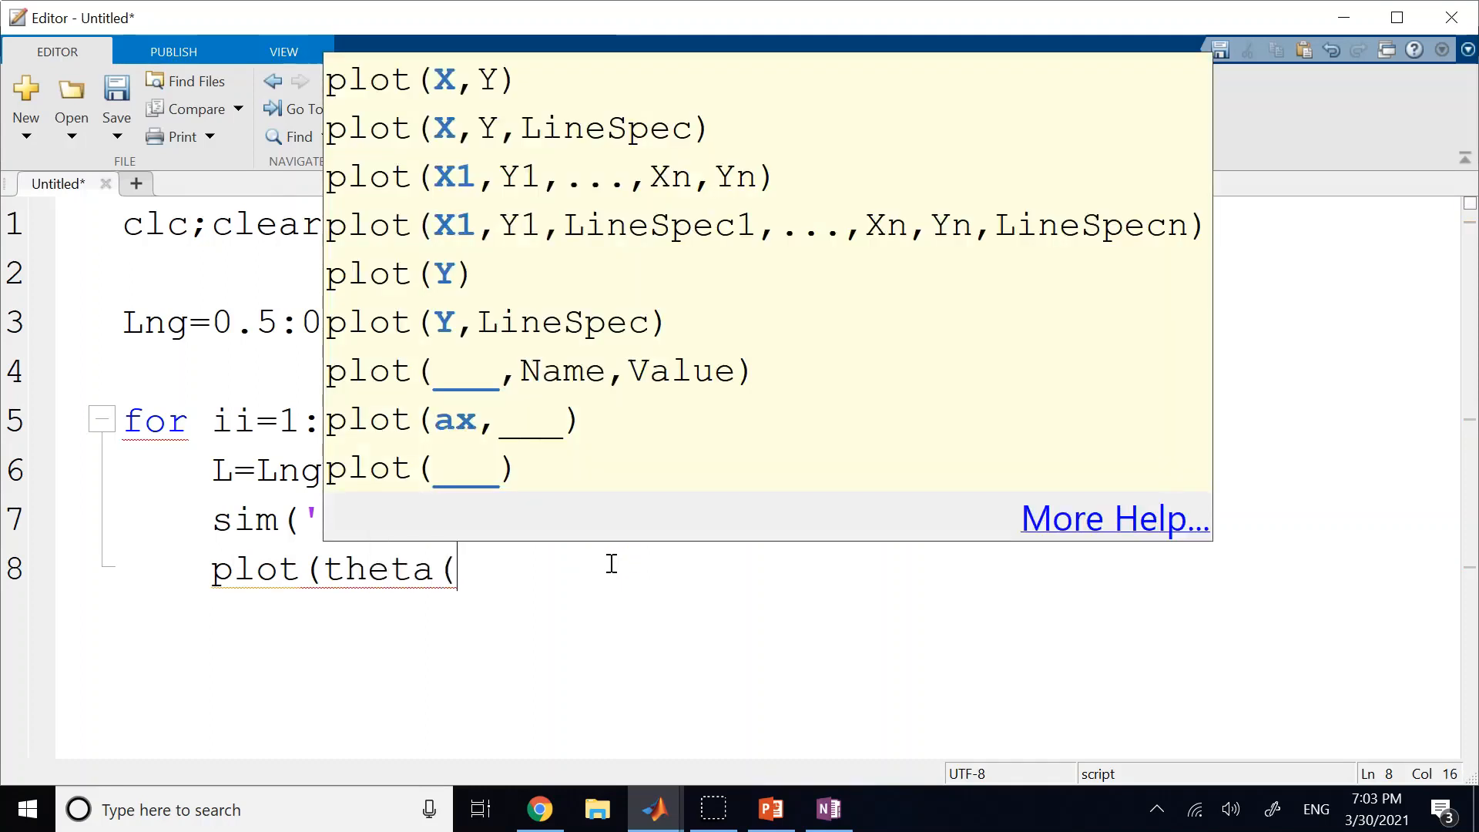
type(":,1),theta")
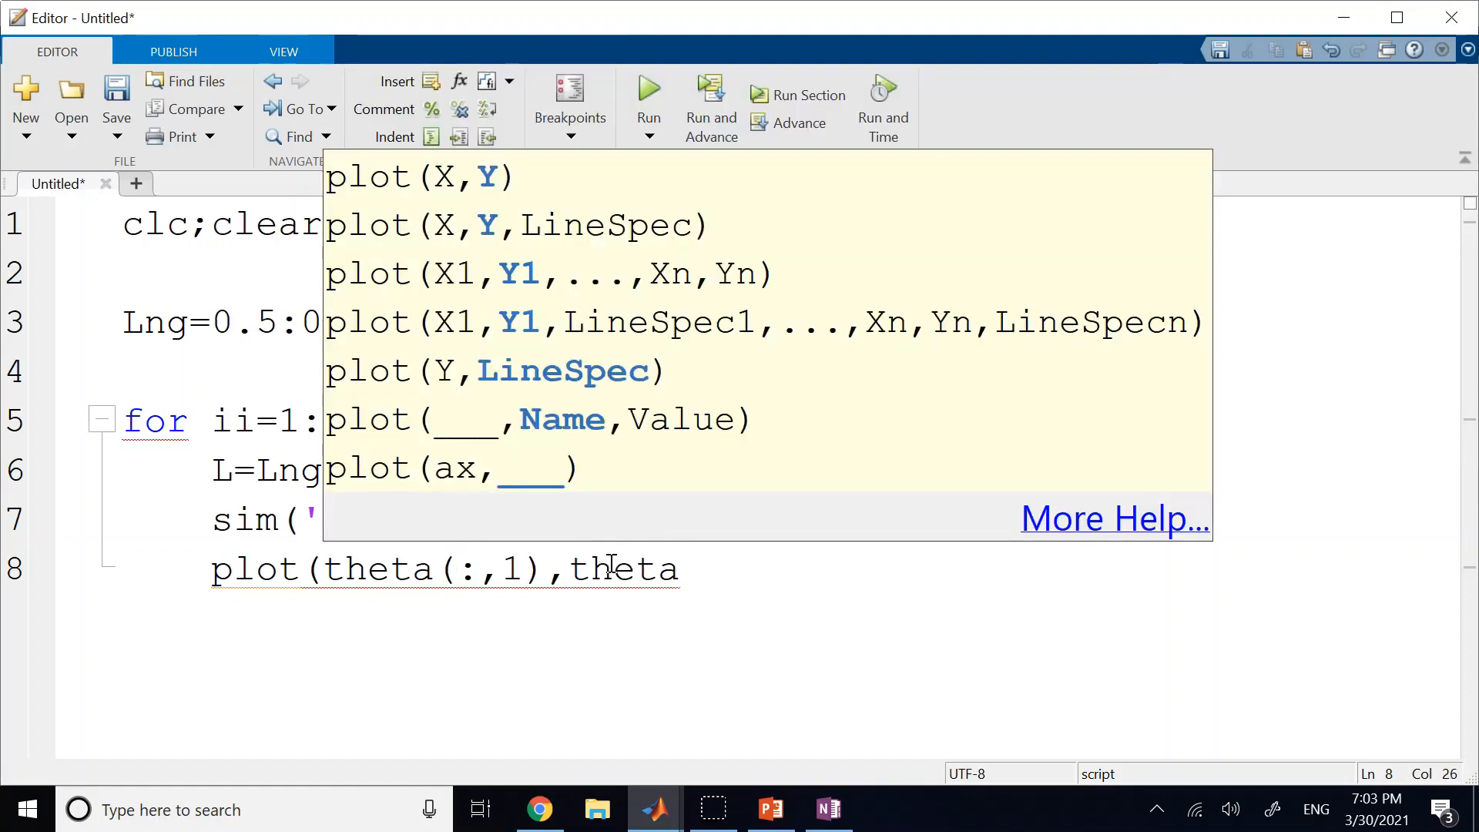
type("(:,2)")
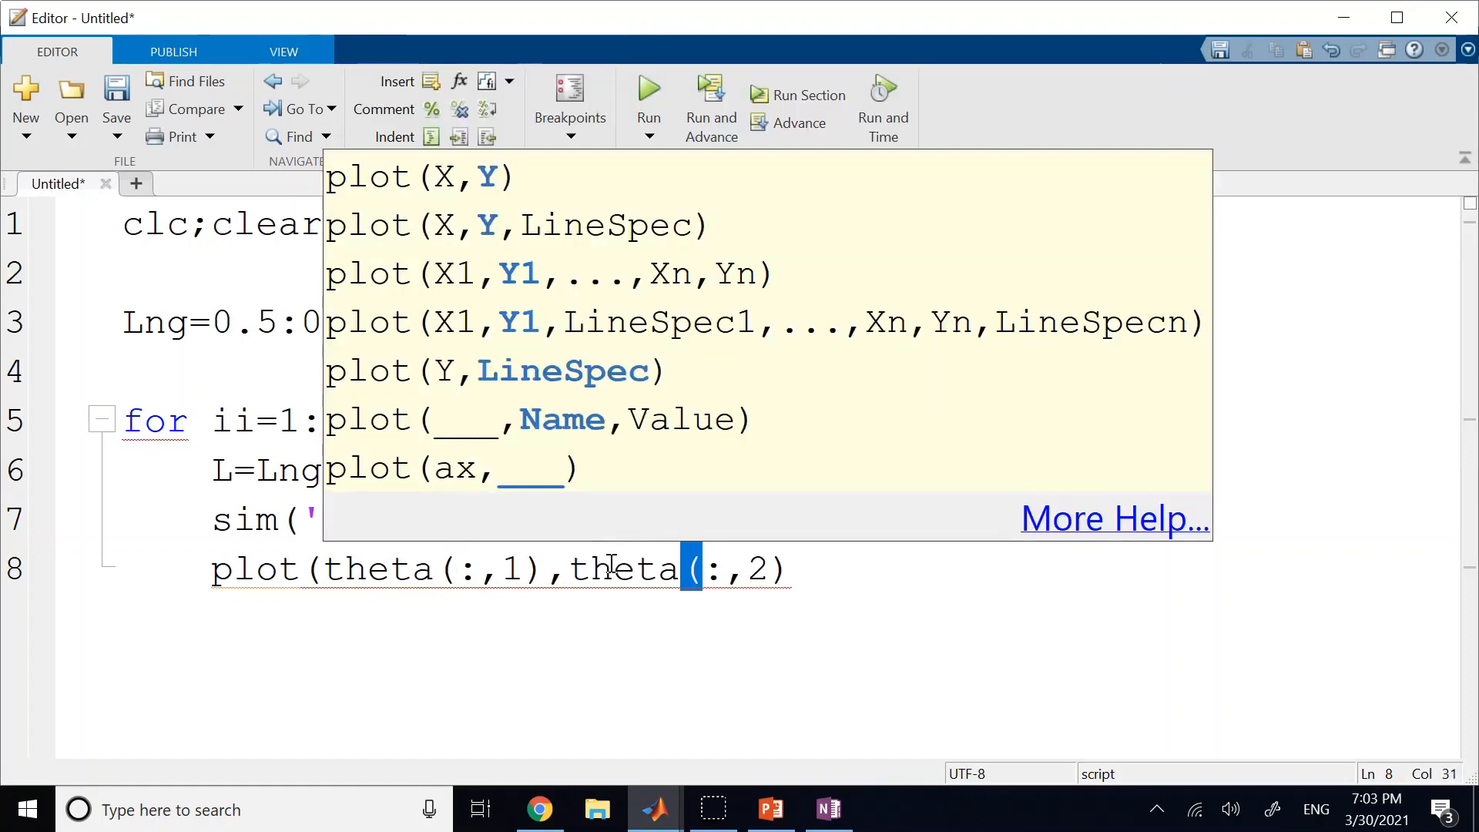
Step: Add the 'Color' property with the value 'r' to the plot call and close its parenthesis
type(",")
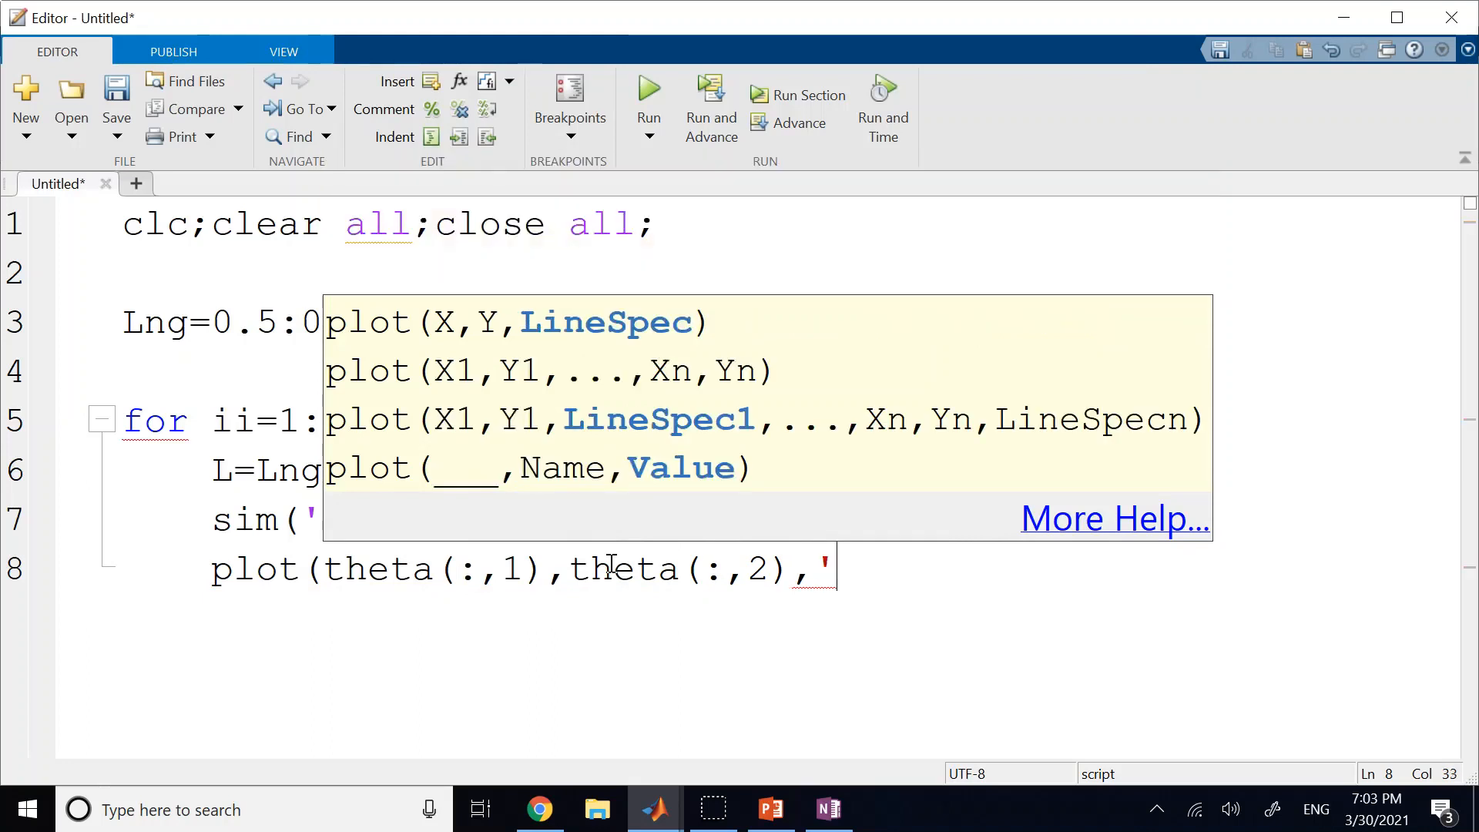
type("'Color',")
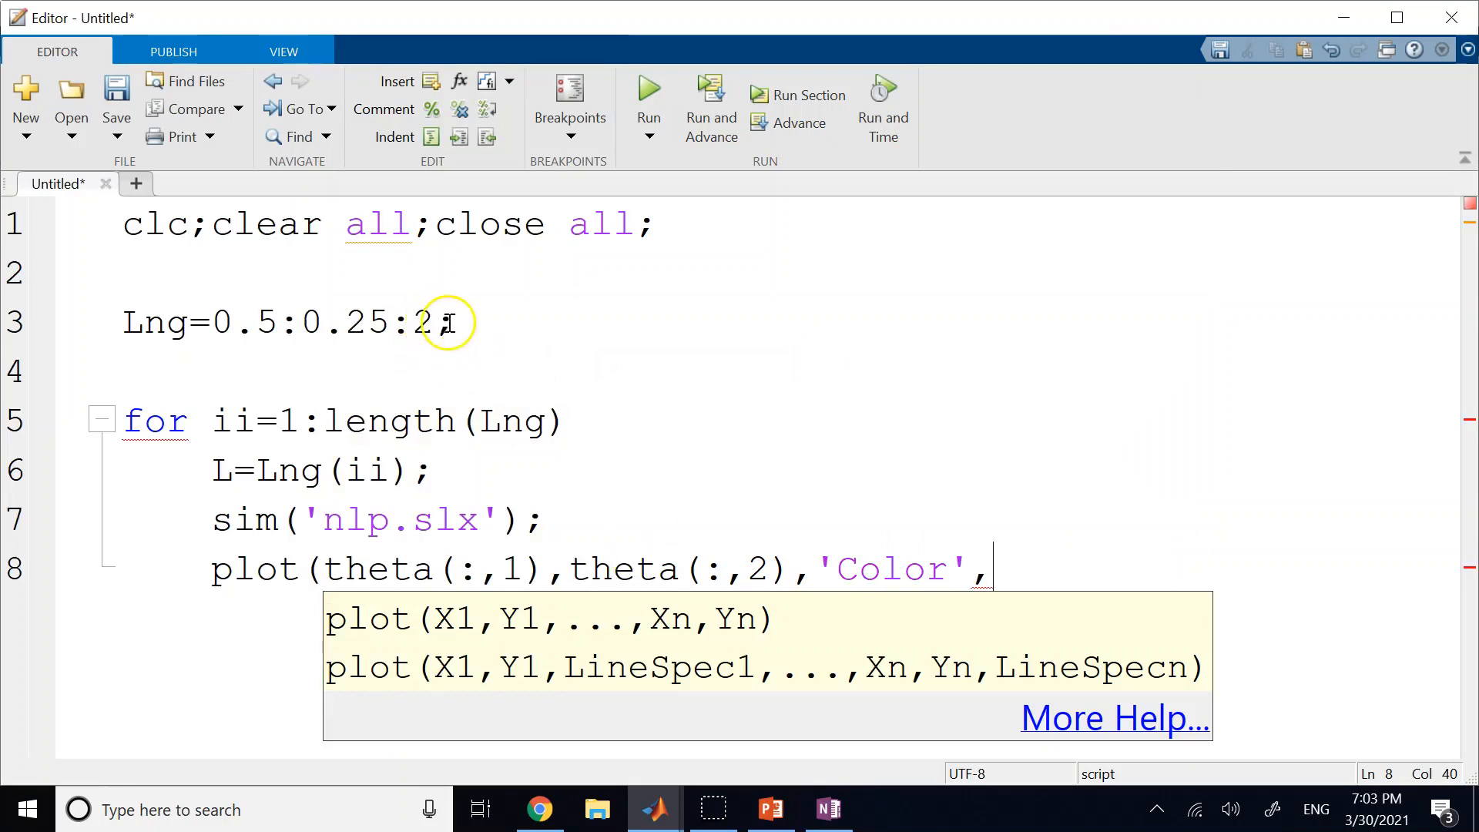
left_click_drag(455, 322, 217, 319)
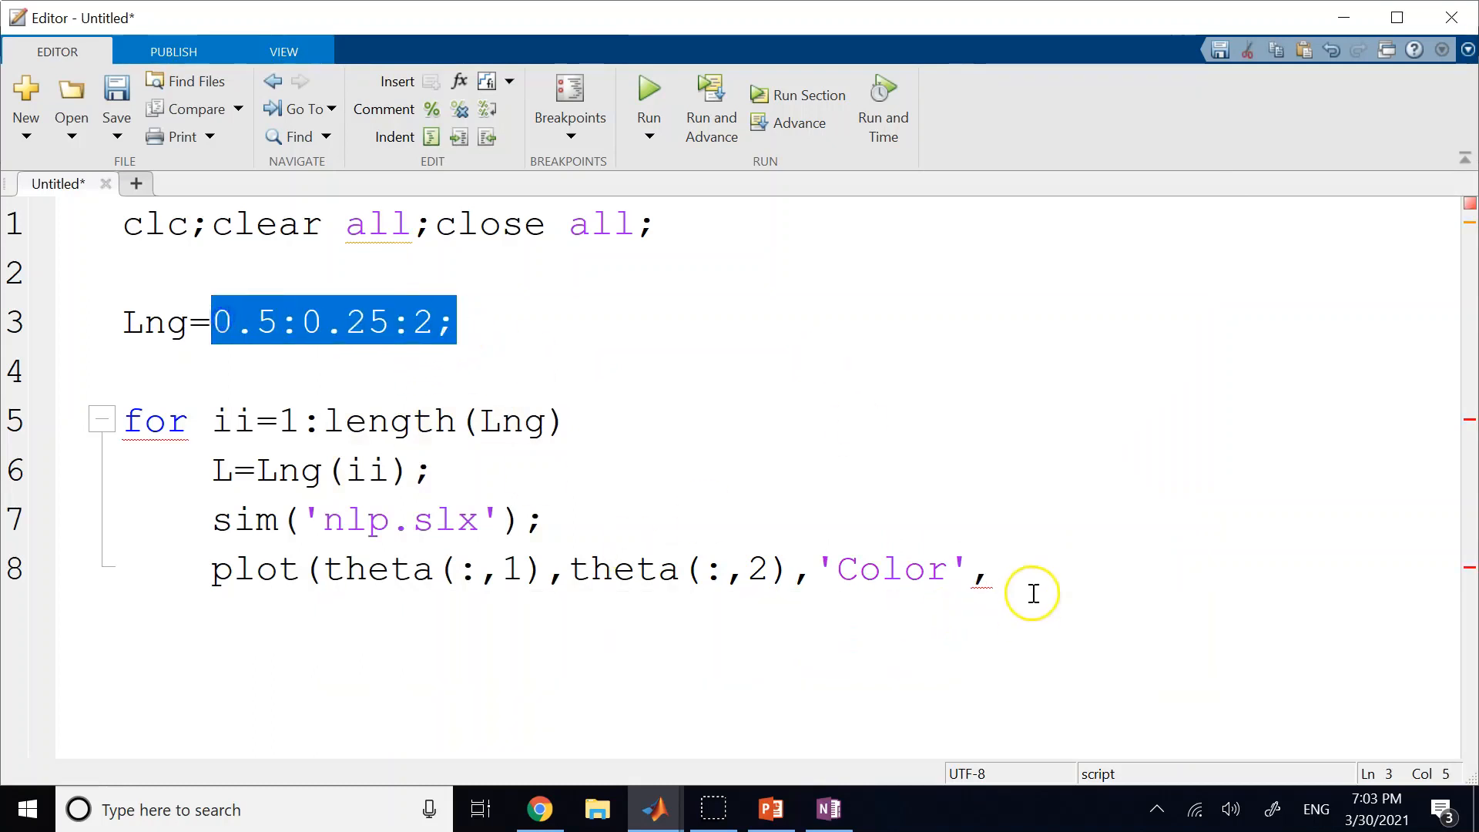
left_click(1013, 574)
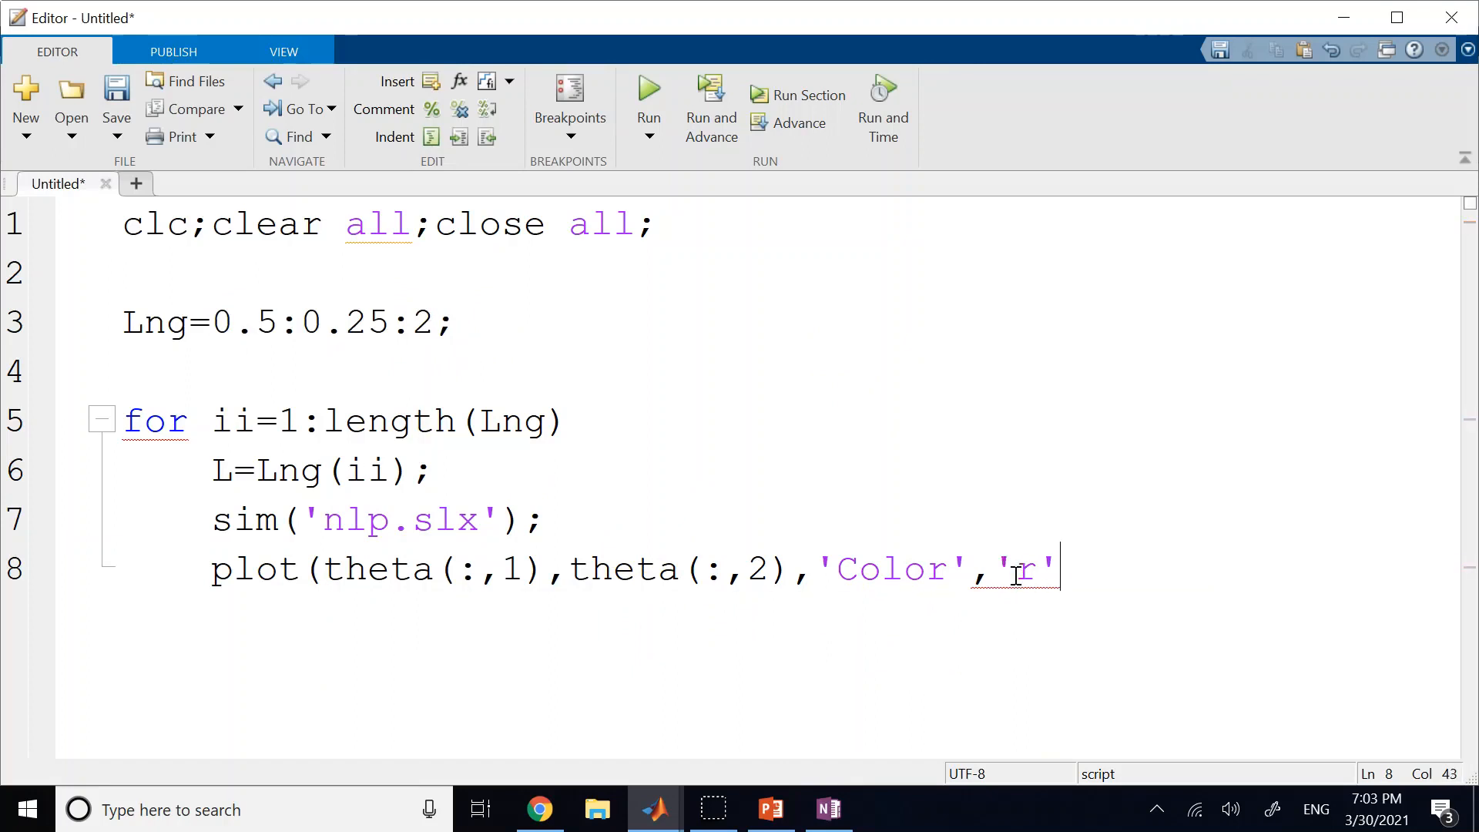
type("'r')")
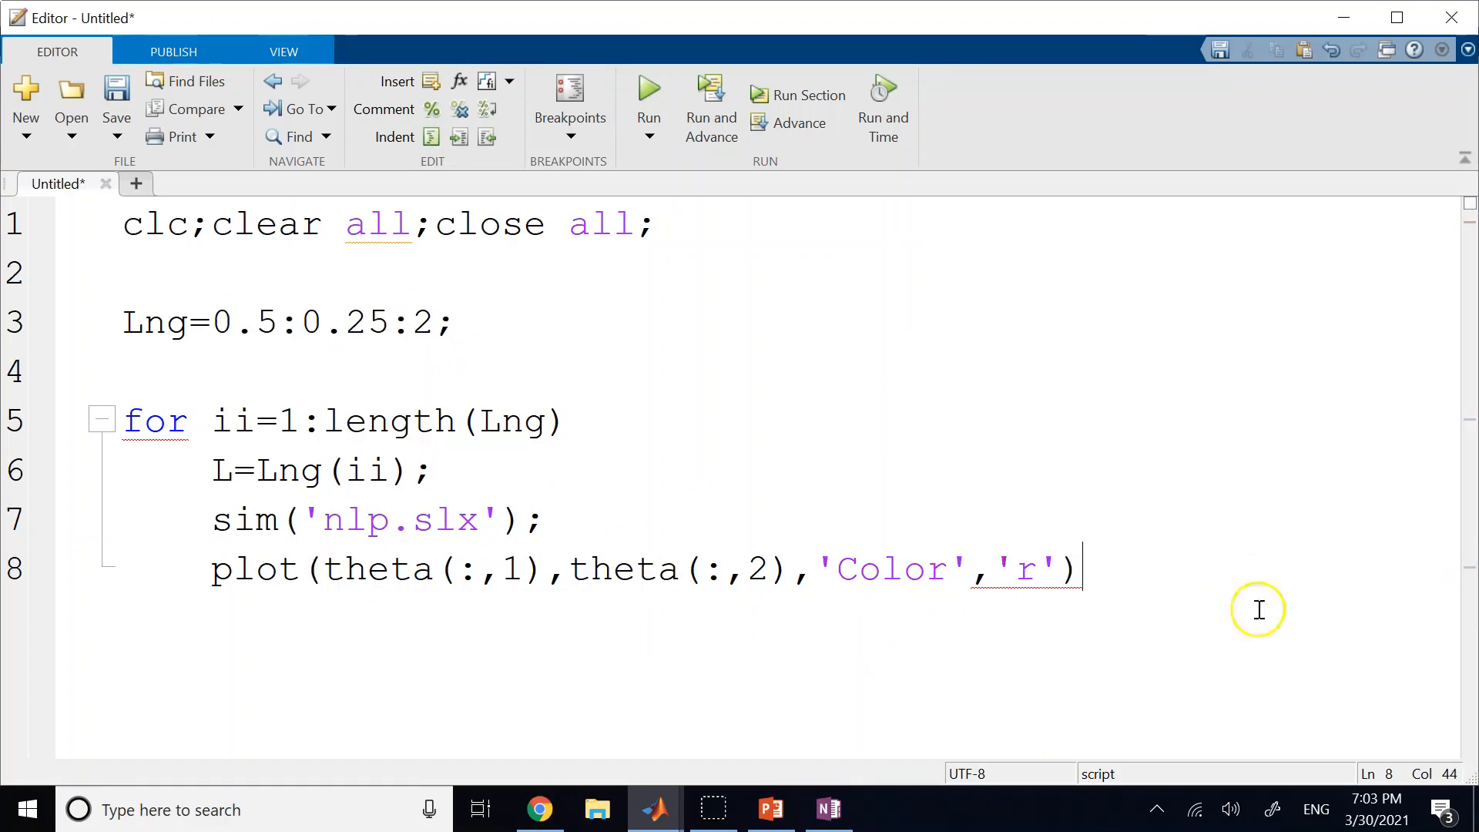
Step: Replace the 'r' color value in the plot call with rand(3,1) so each curve gets a random color
double_click(1028, 570)
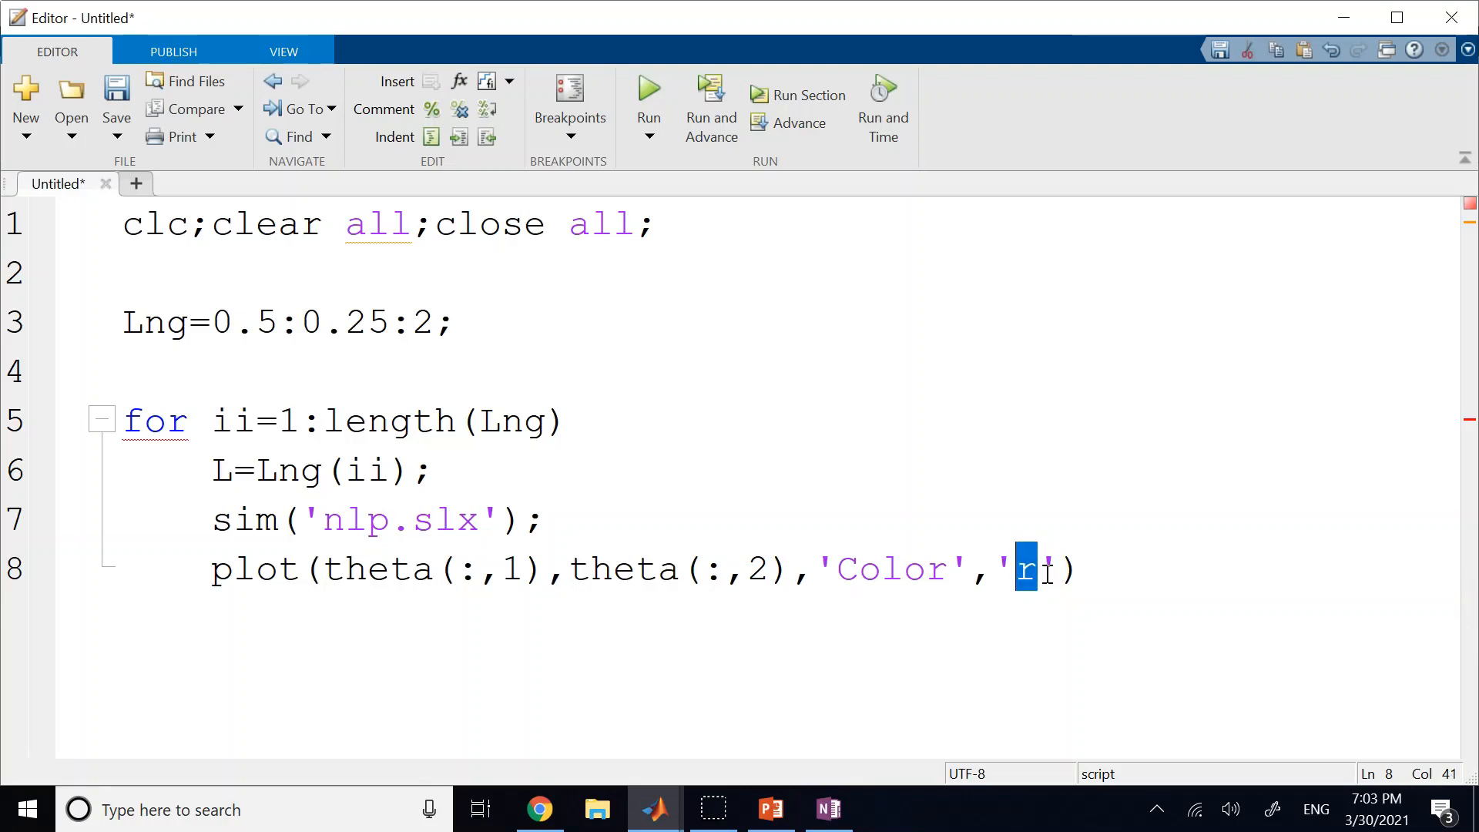
key("BackSpace")
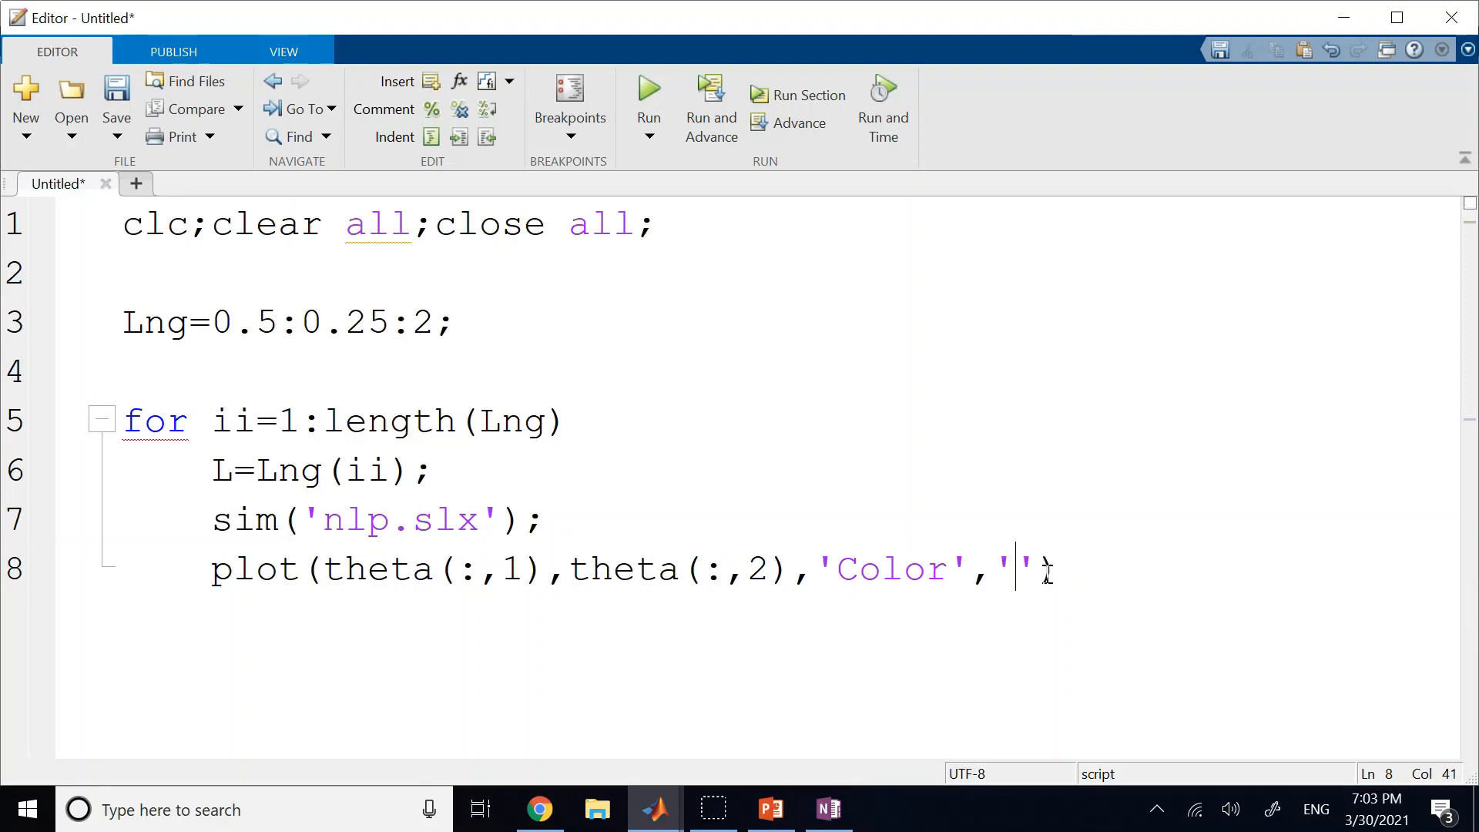
key("BackSpace")
type("rand(3")
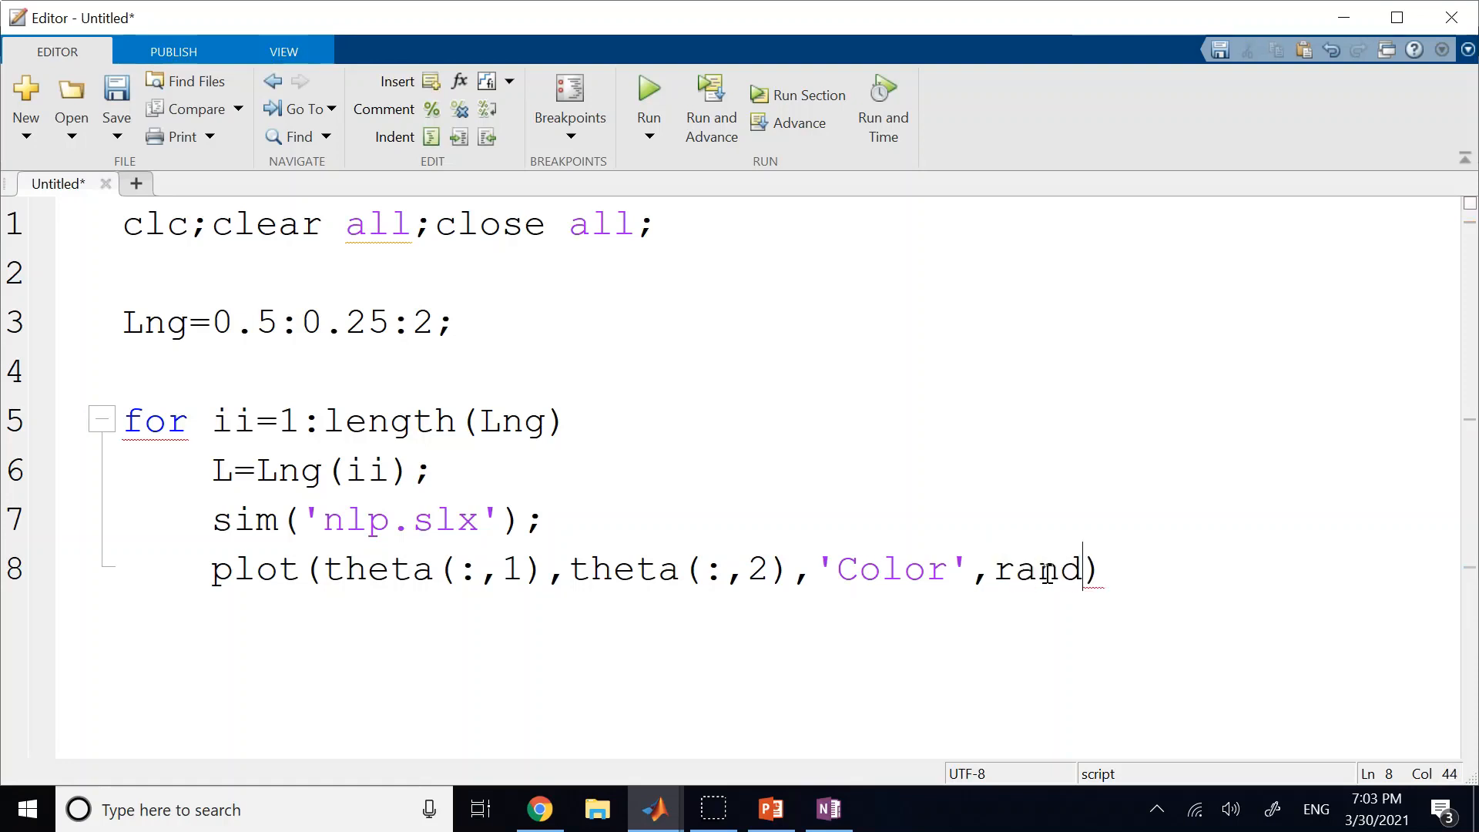
type(",1)")
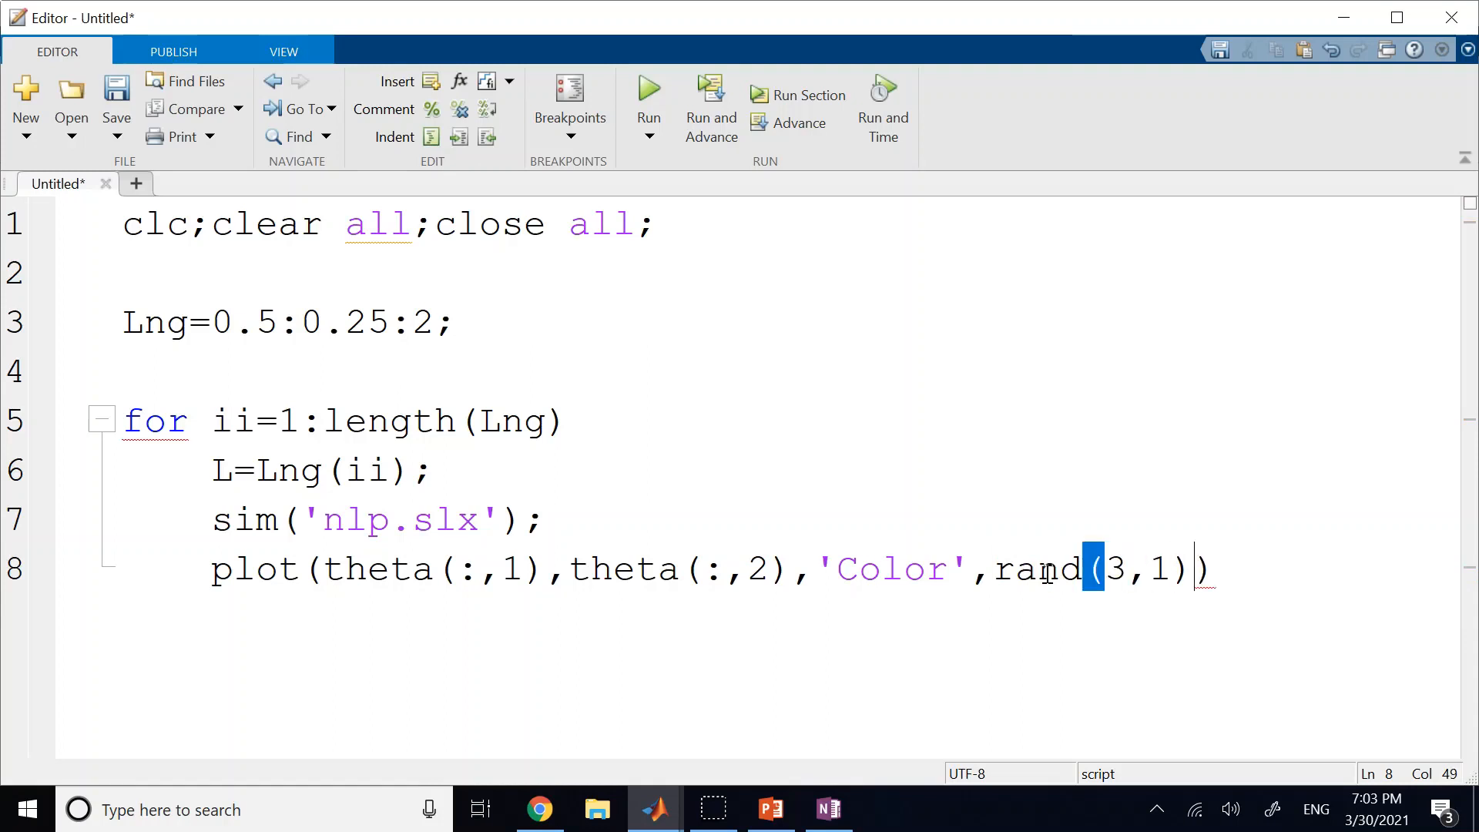
double_click(1115, 570)
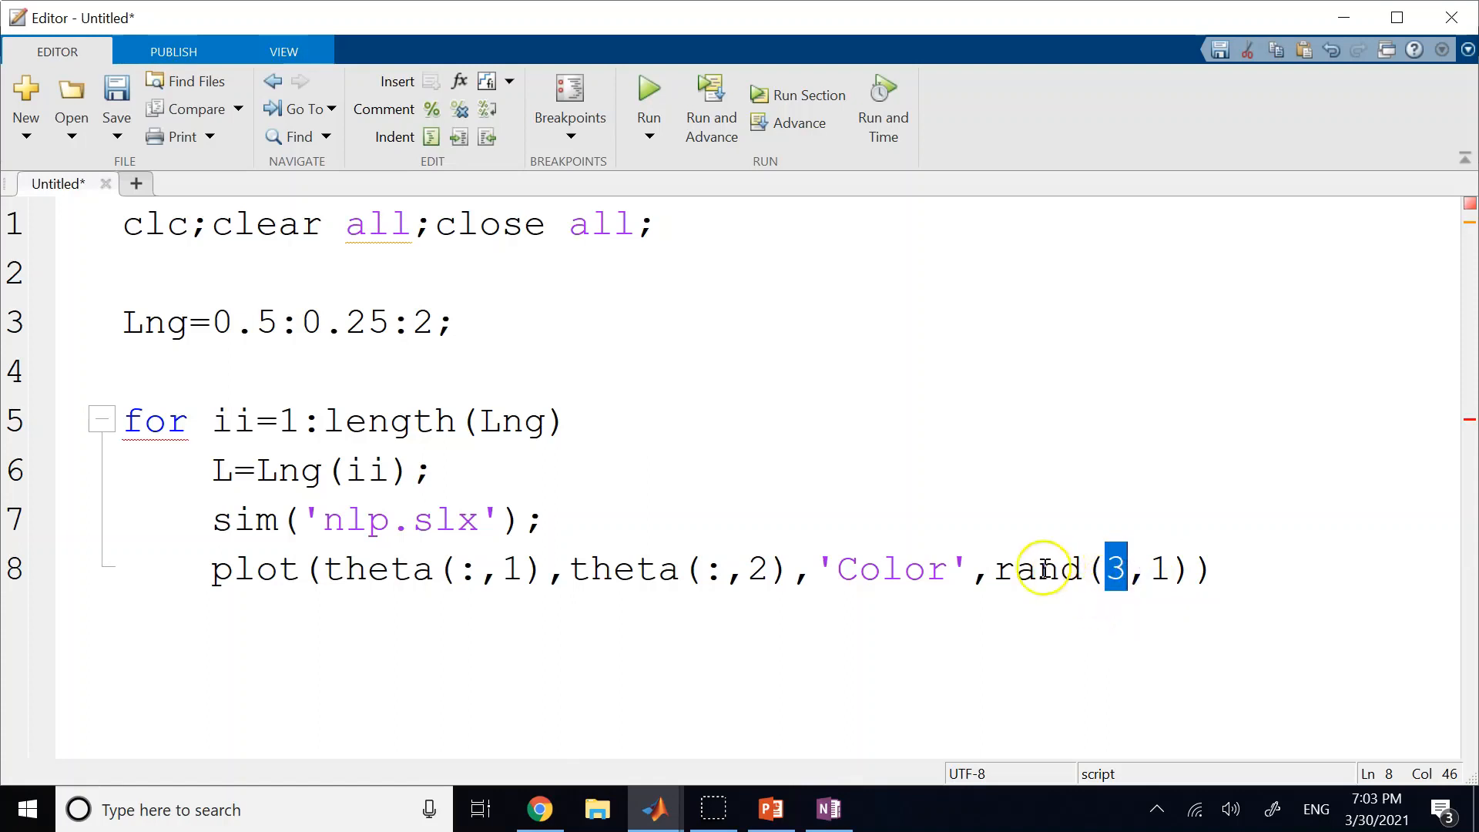
left_click(1149, 570)
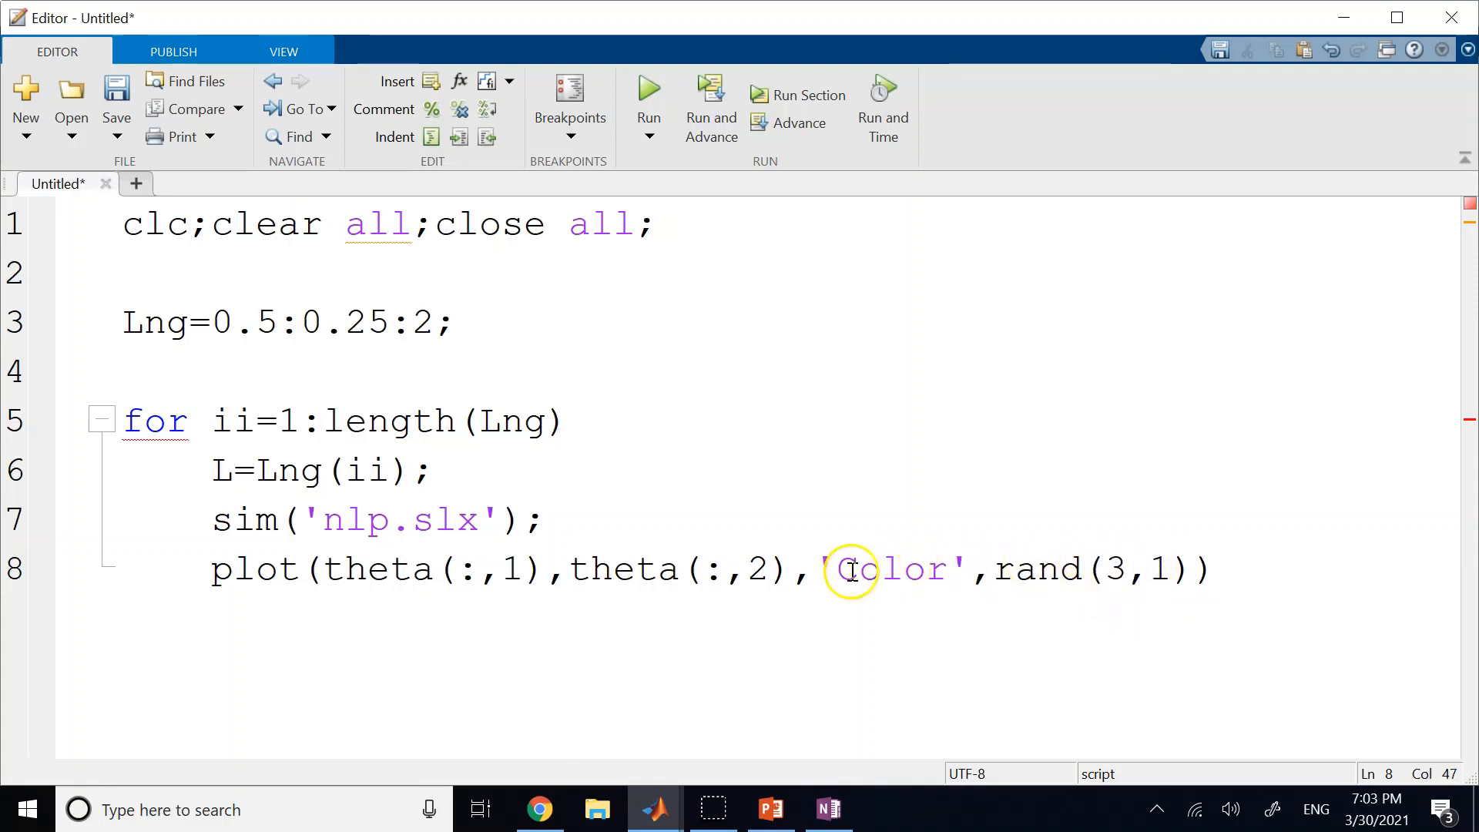
left_click_drag(839, 570, 951, 570)
left_click(1018, 603)
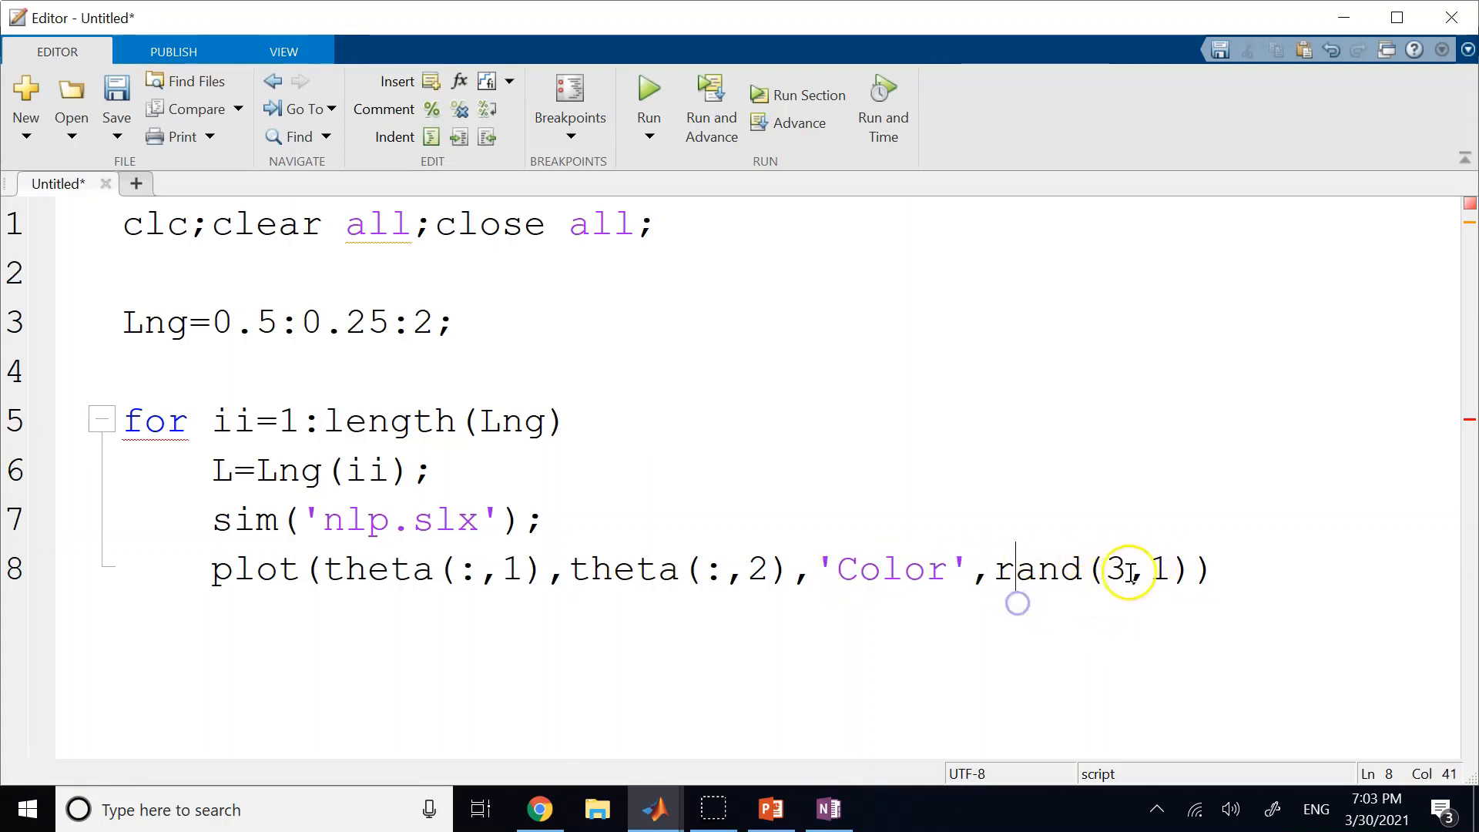
Step: Finish the plot line with a semicolon and add hold on; on the line below it
left_click(1213, 567)
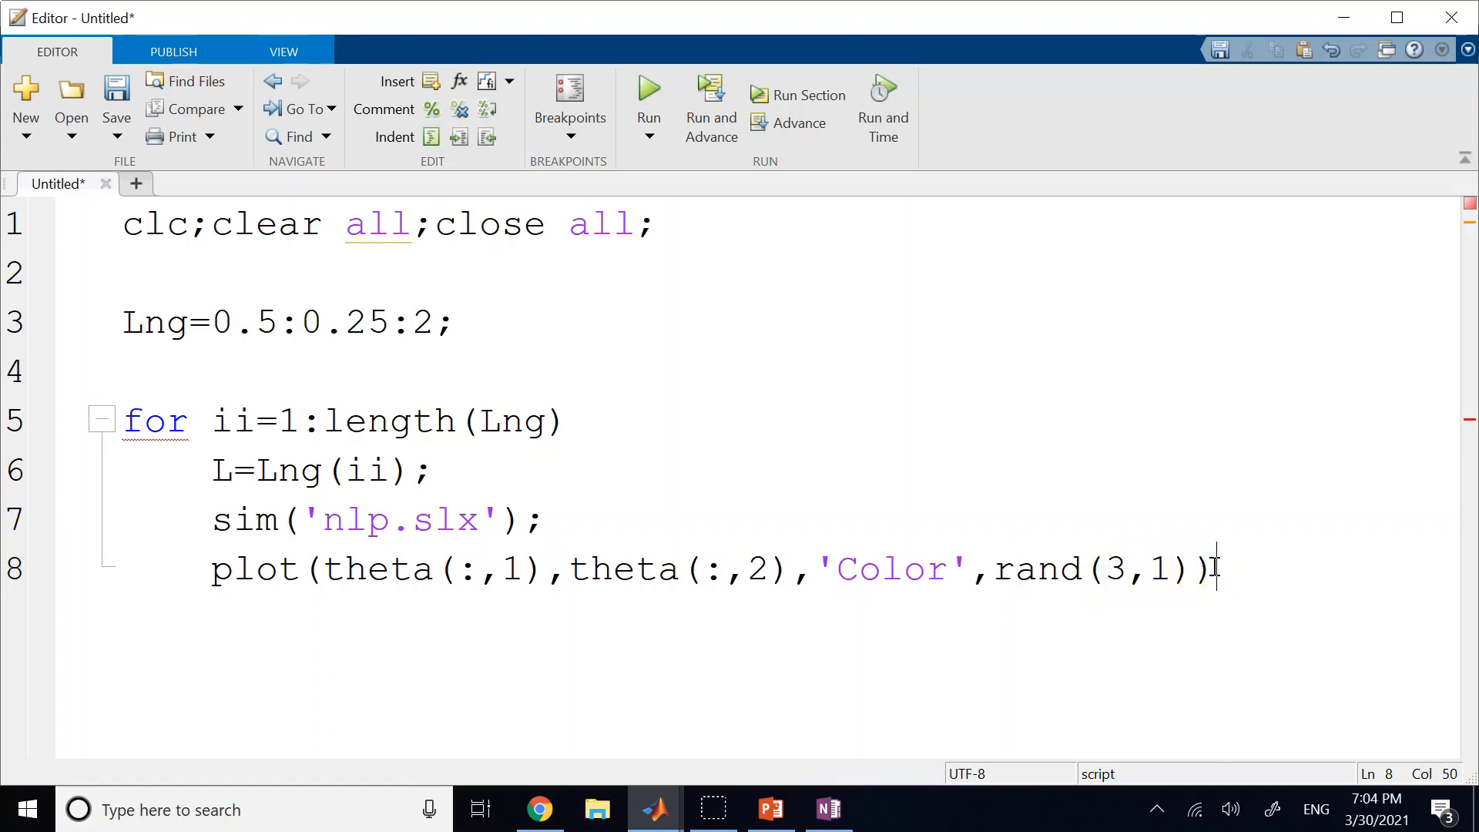
type(";")
key("Return")
type("hold on;")
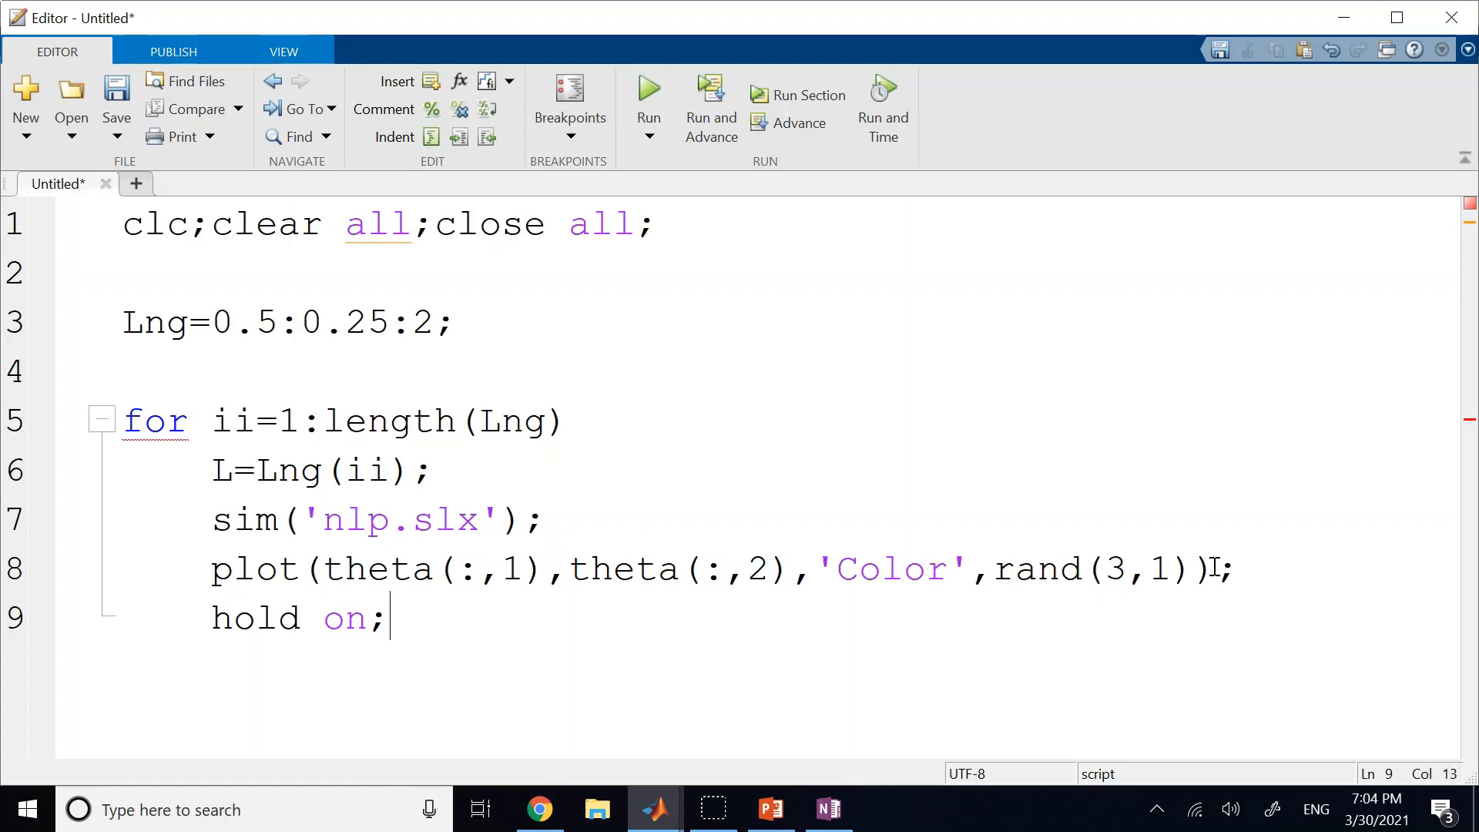
Step: Add clear theta; as the last statement of the for loop and close the loop with end
key("Return")
type("cle")
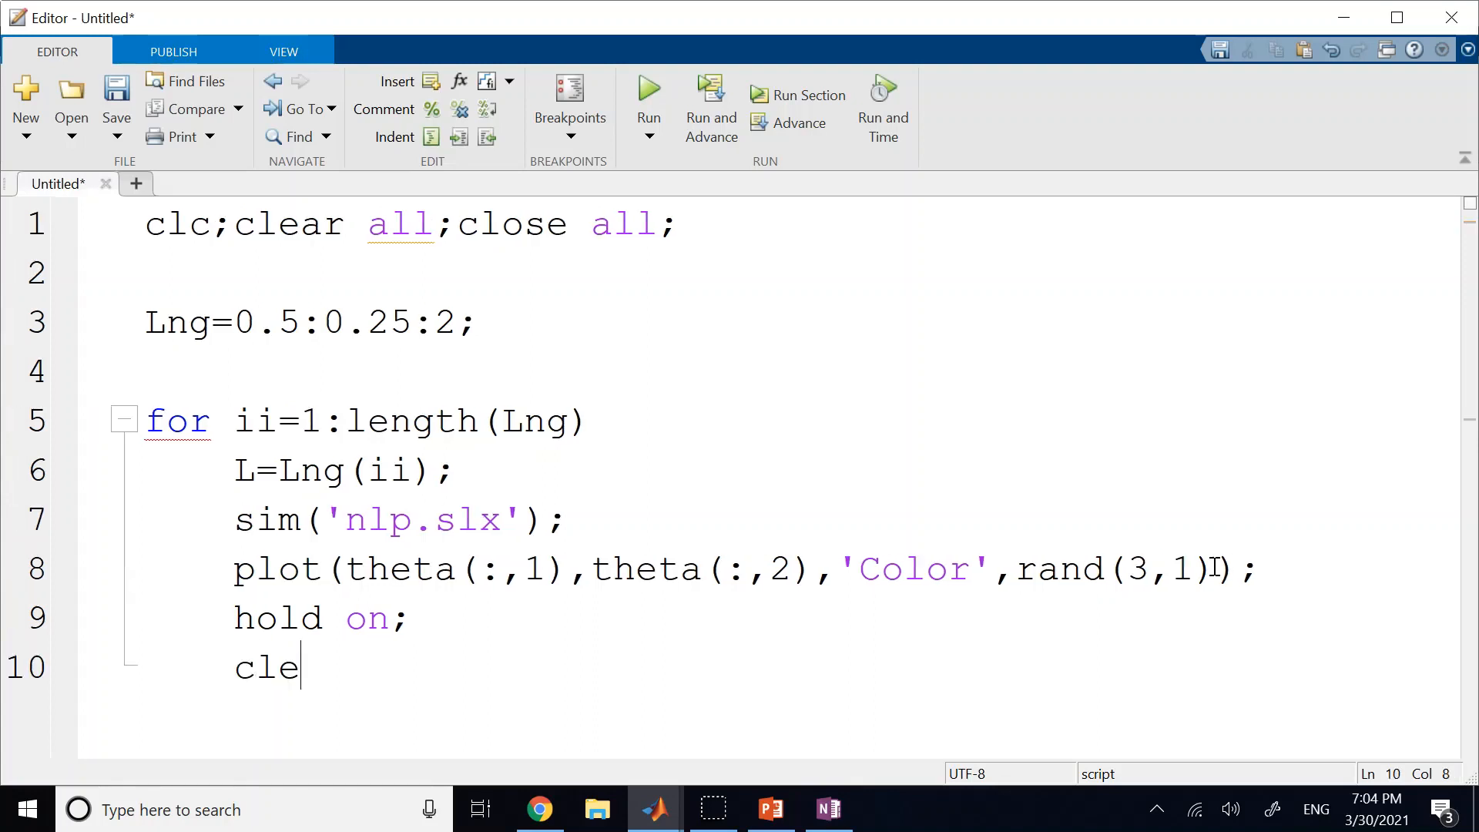
type("ar theta;")
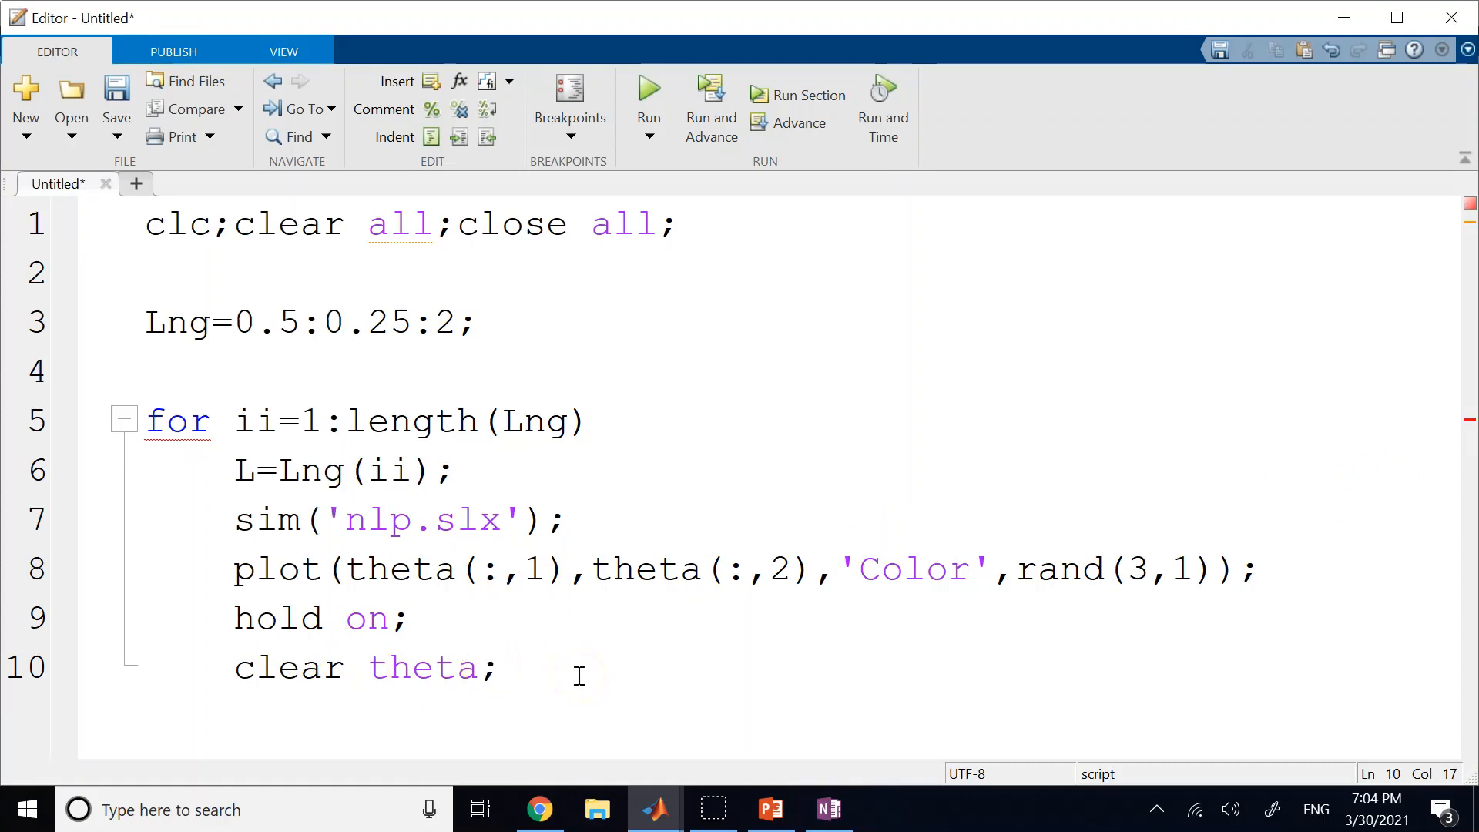
key("Return")
type("end")
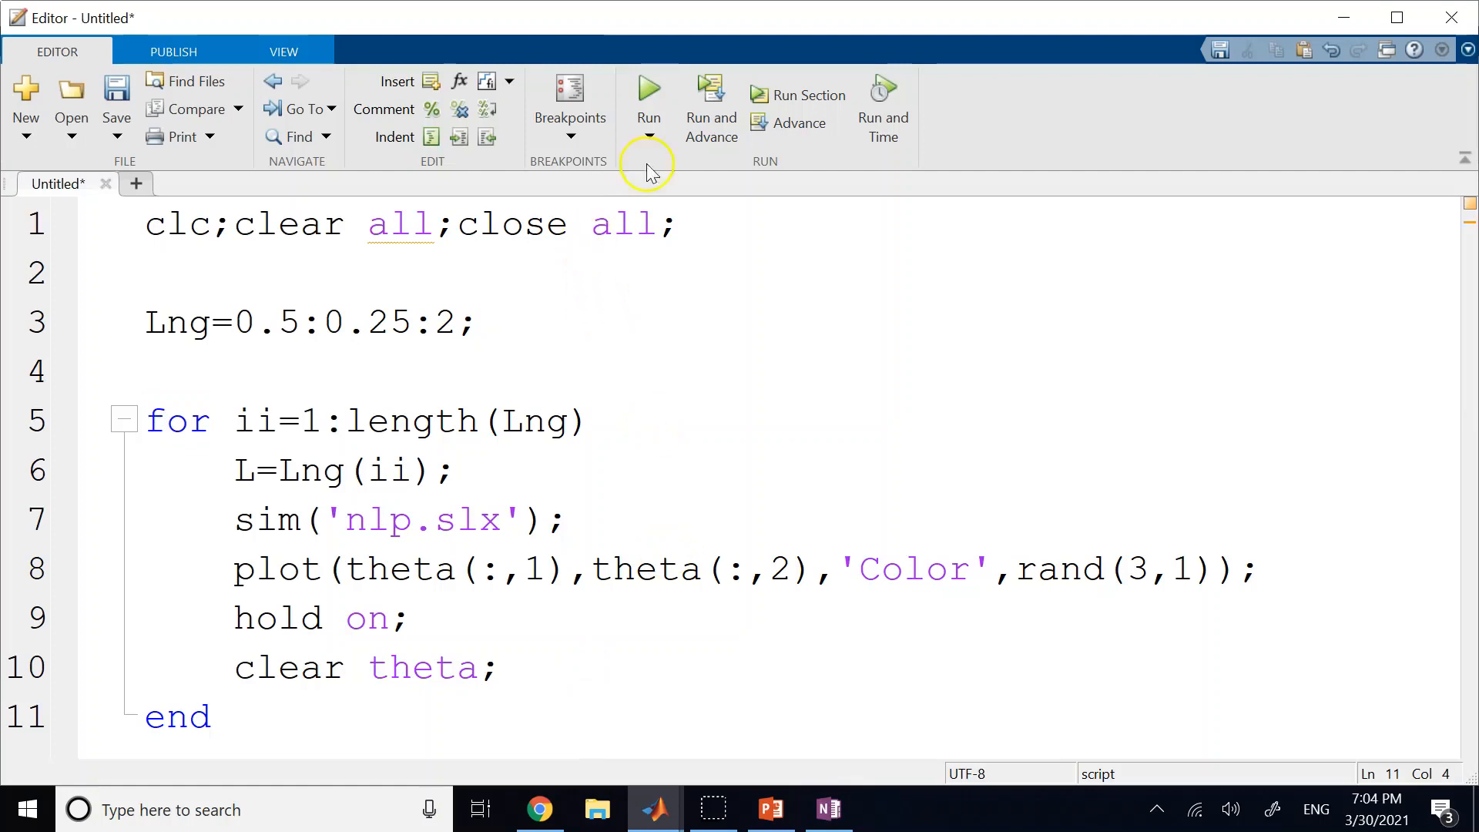
Step: Run the script, saving it as test in the Downloads folder, and maximize the resulting Figure 1 window
left_click(651, 86)
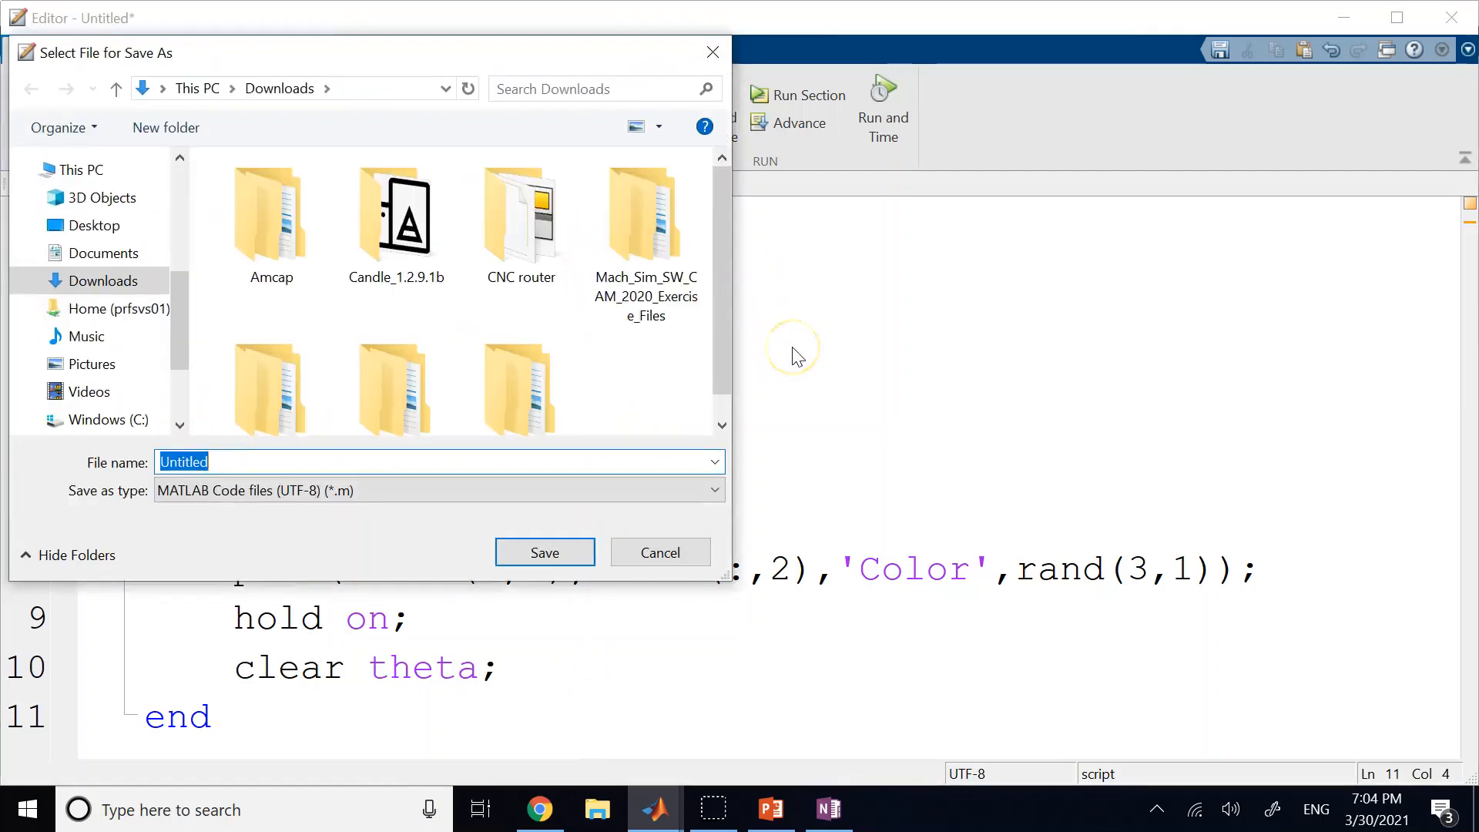
type("test")
key("Return")
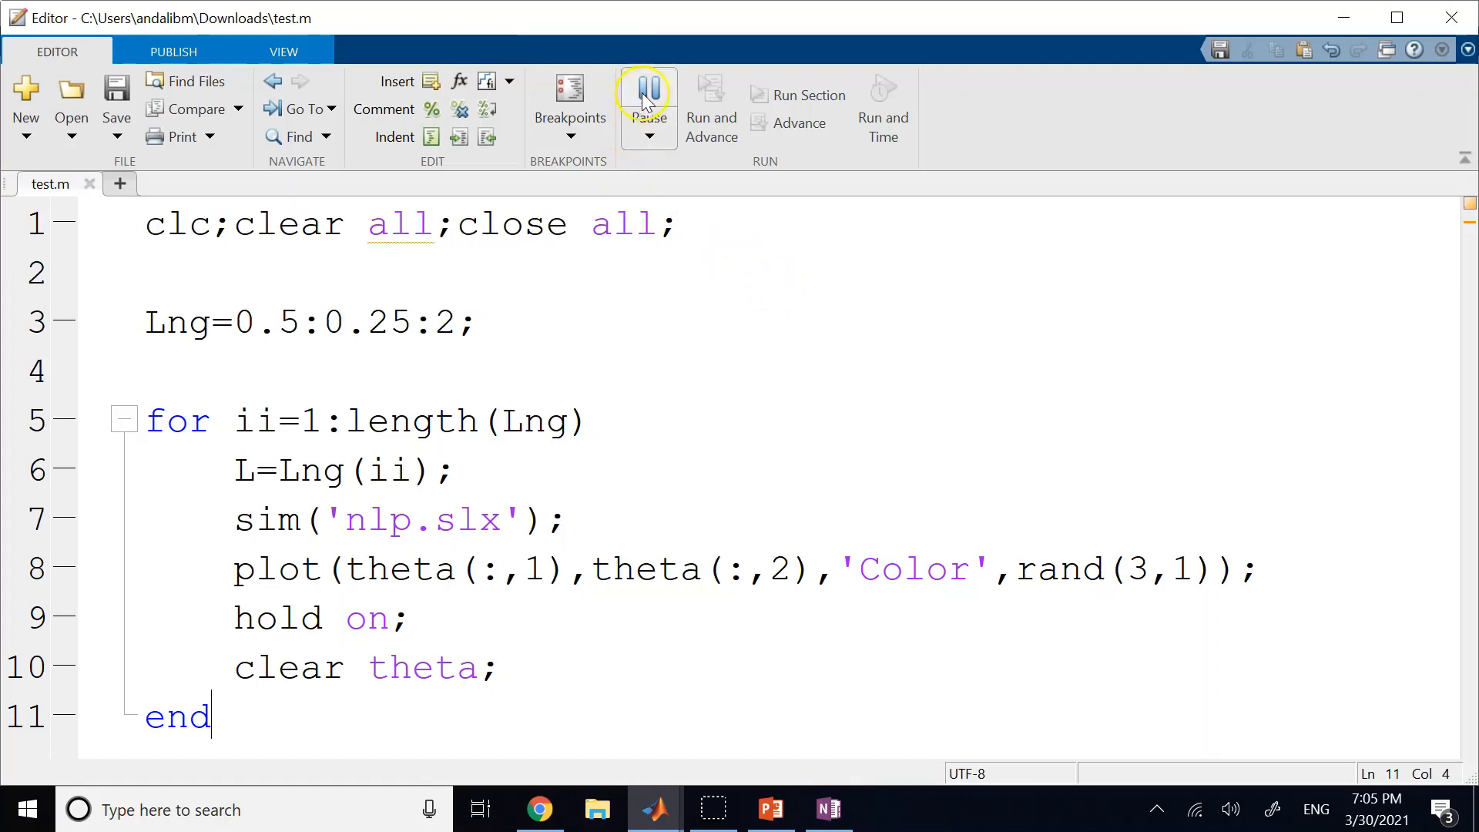
left_click(664, 815)
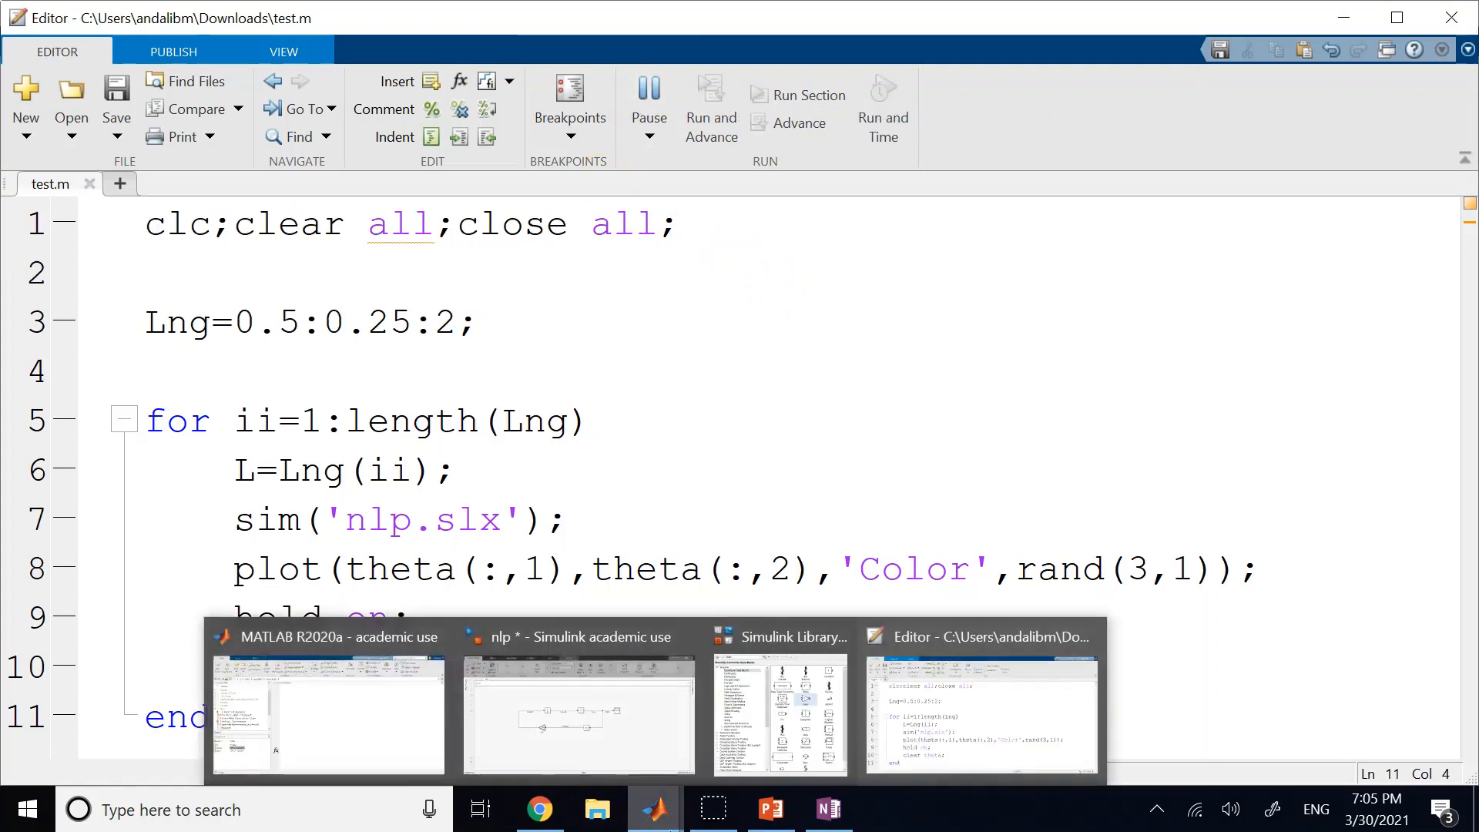
left_click(659, 355)
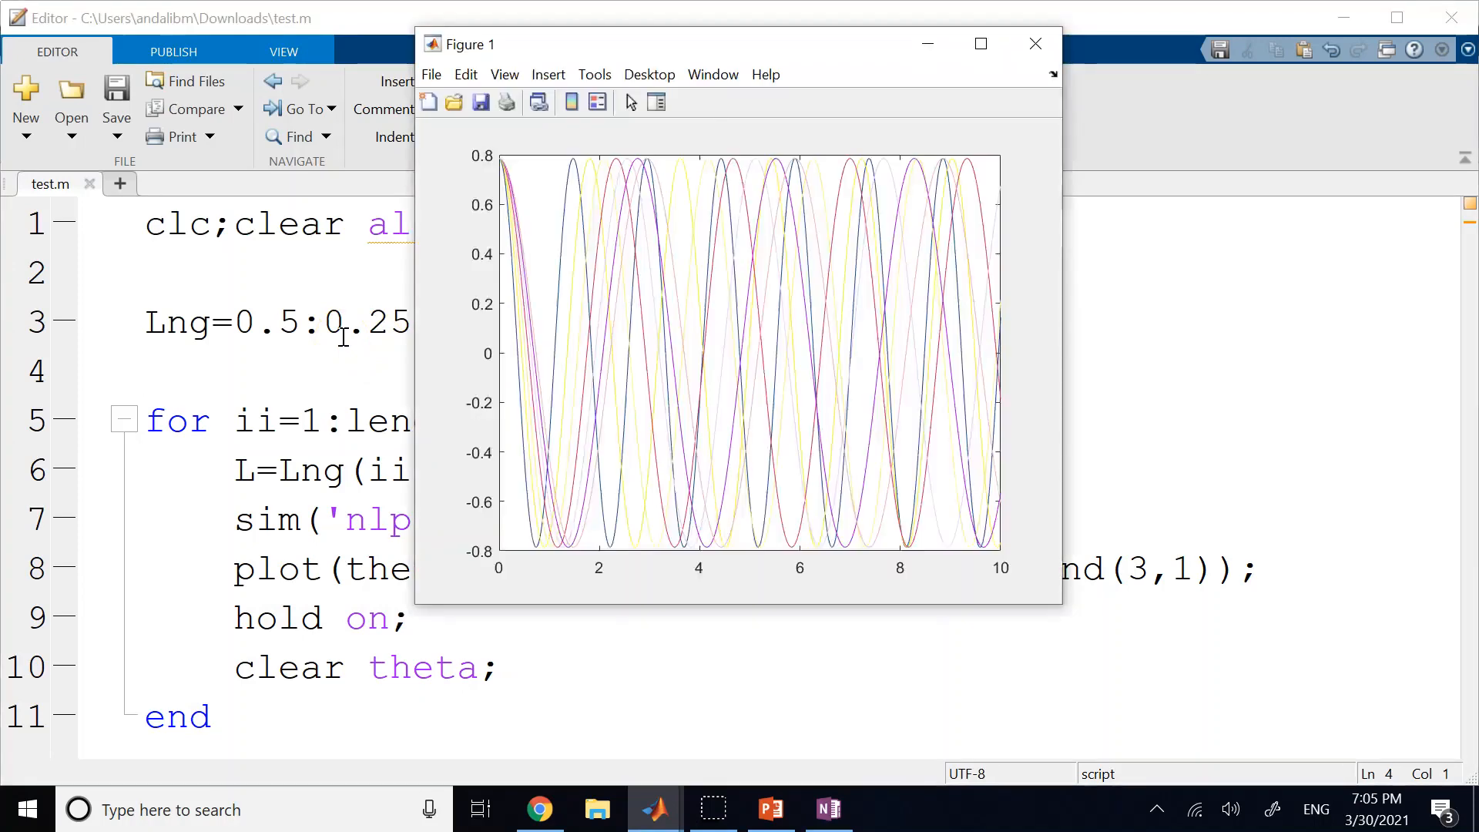
left_click(980, 43)
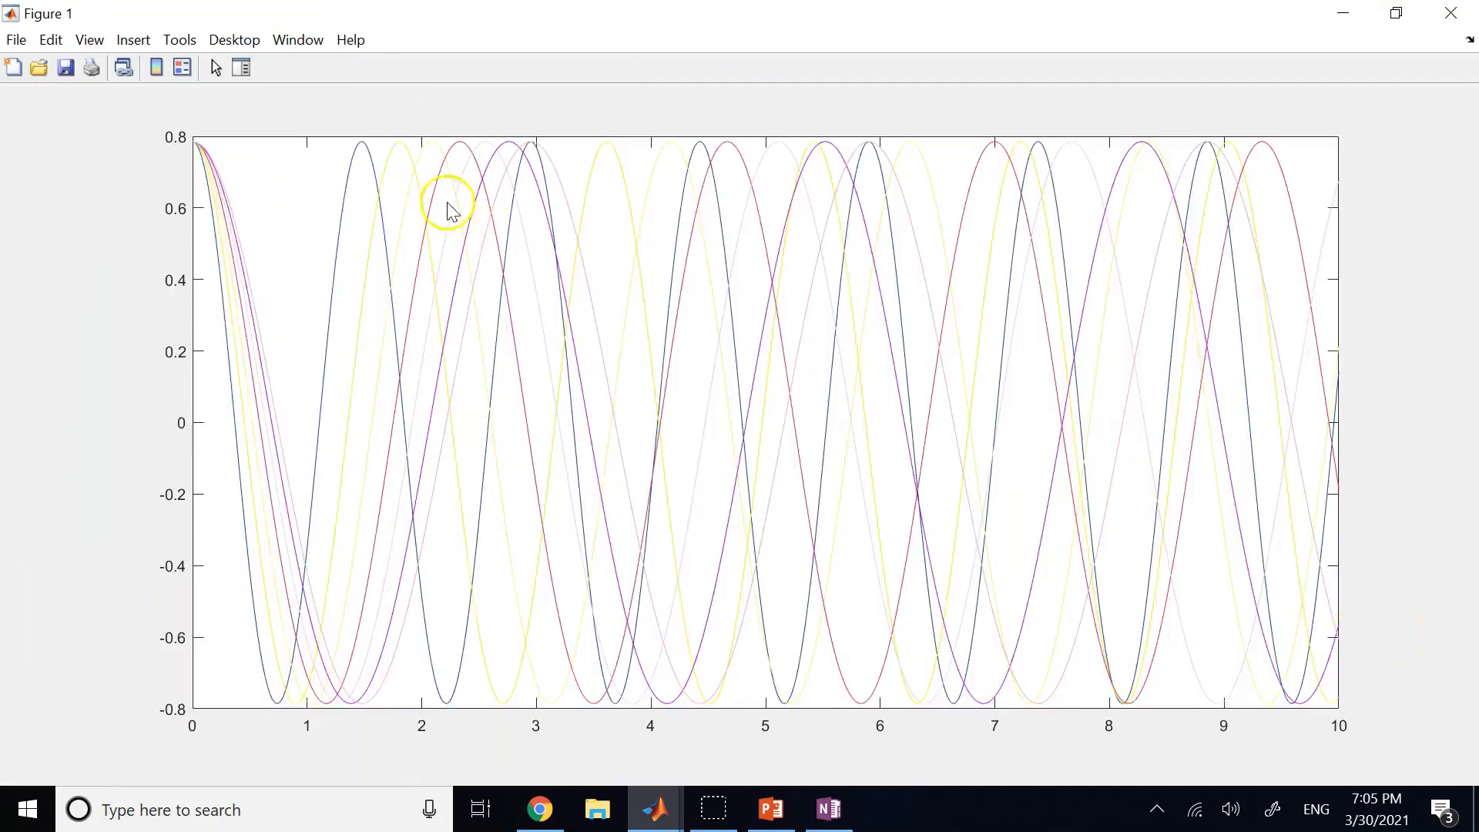
Step: Insert a legend in the figure, enable plot editing and rename the data1 entry to L=0.5
left_click(181, 67)
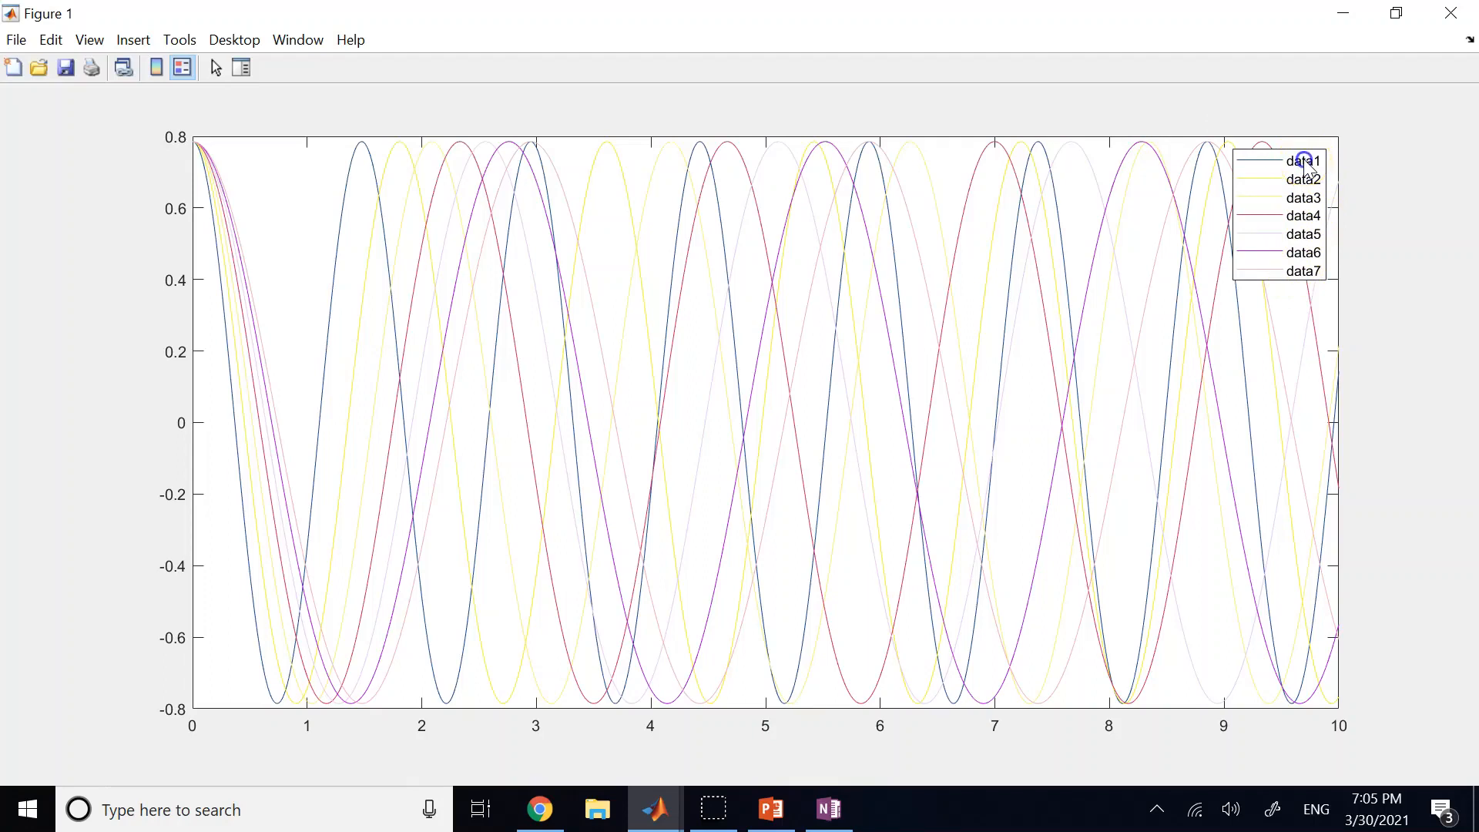
left_click(224, 66)
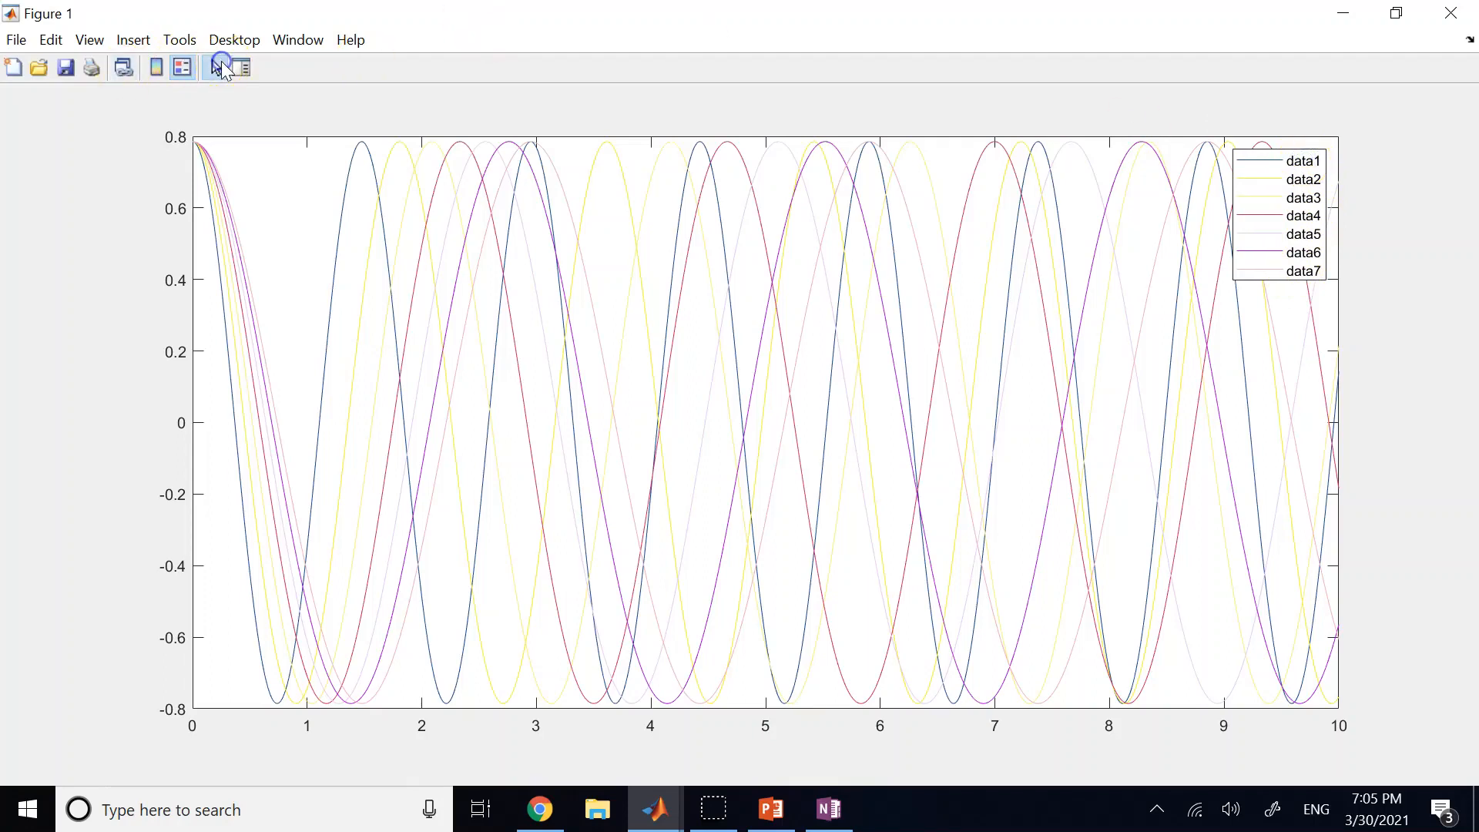
left_click(478, 154)
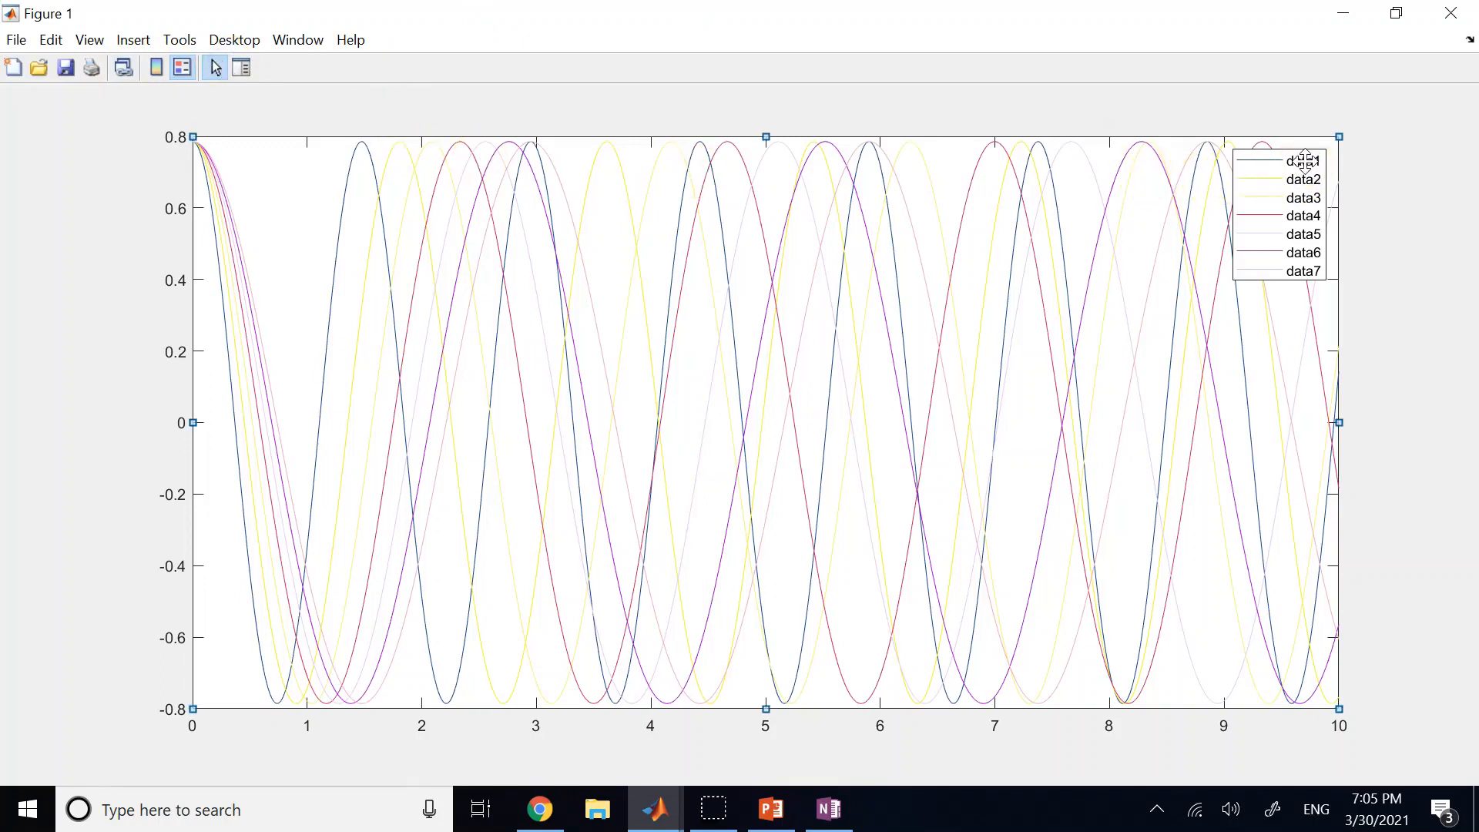
left_click(1305, 161)
double_click(1305, 162)
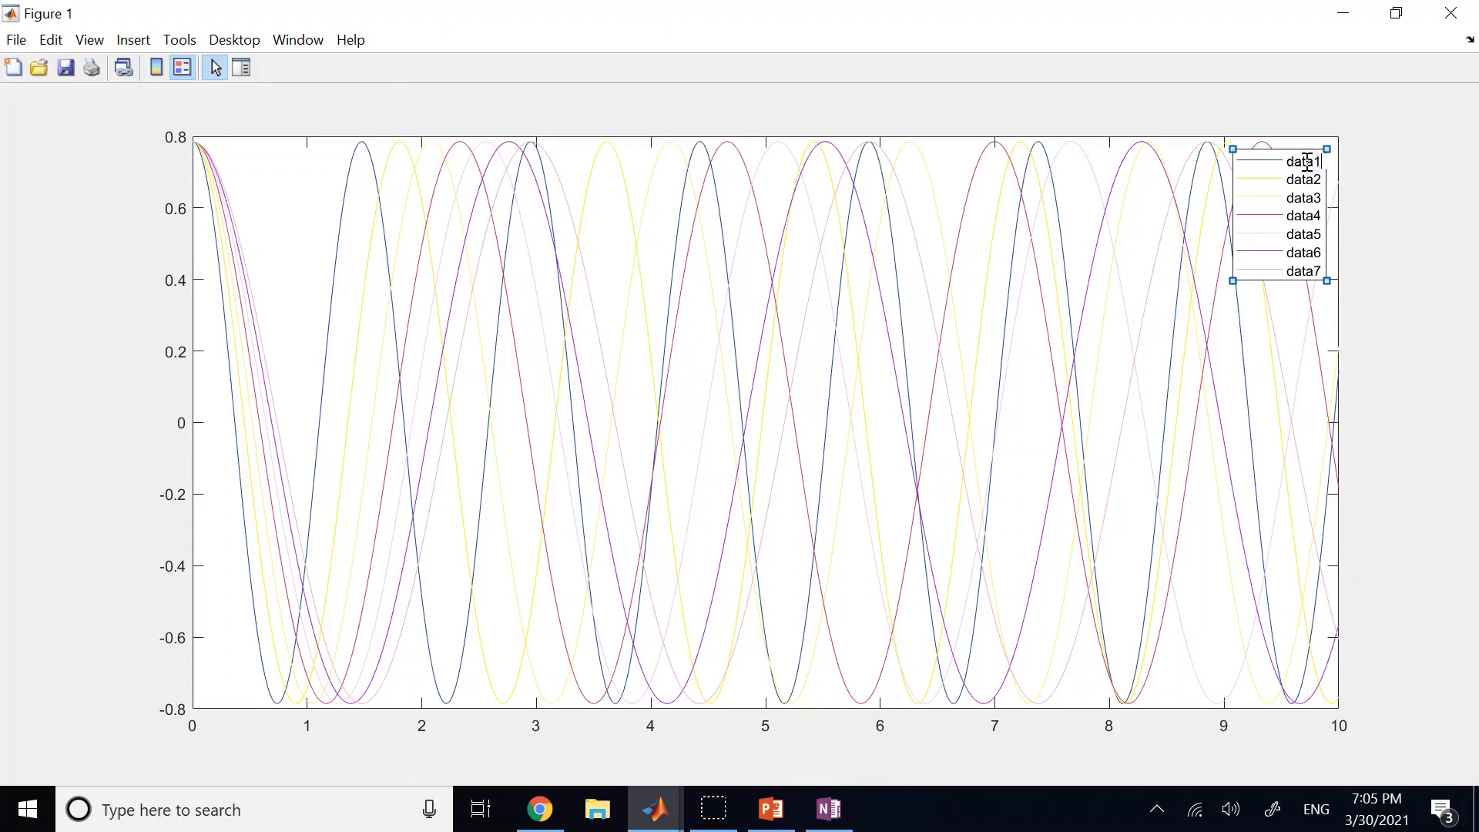
key("BackSpace")
key("BackSpace")
key("BackSpace")
key("BackSpace")
key("BackSpace")
type("L=0.5")
Step: Rename the data2 entry of the legend to L=0.75
left_click(1300, 176)
double_click(1304, 180)
key("BackSpace")
type("L=0.75")
Step: Try to rename the data7 legend entry to L=2, then close the Property Inspector and leave plot editing
left_click(1312, 275)
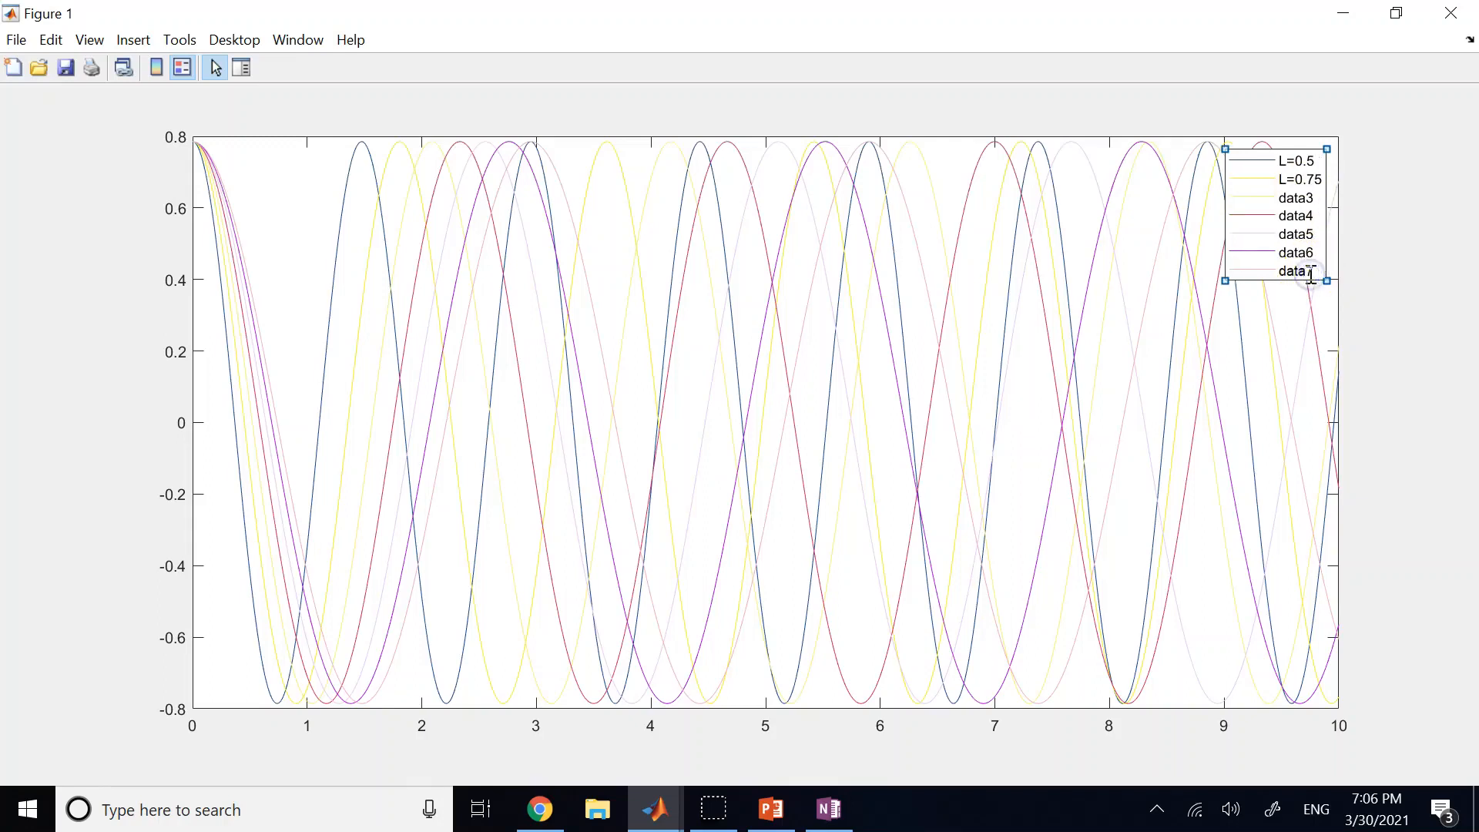
double_click(1309, 275)
type("L=2")
double_click(1356, 303)
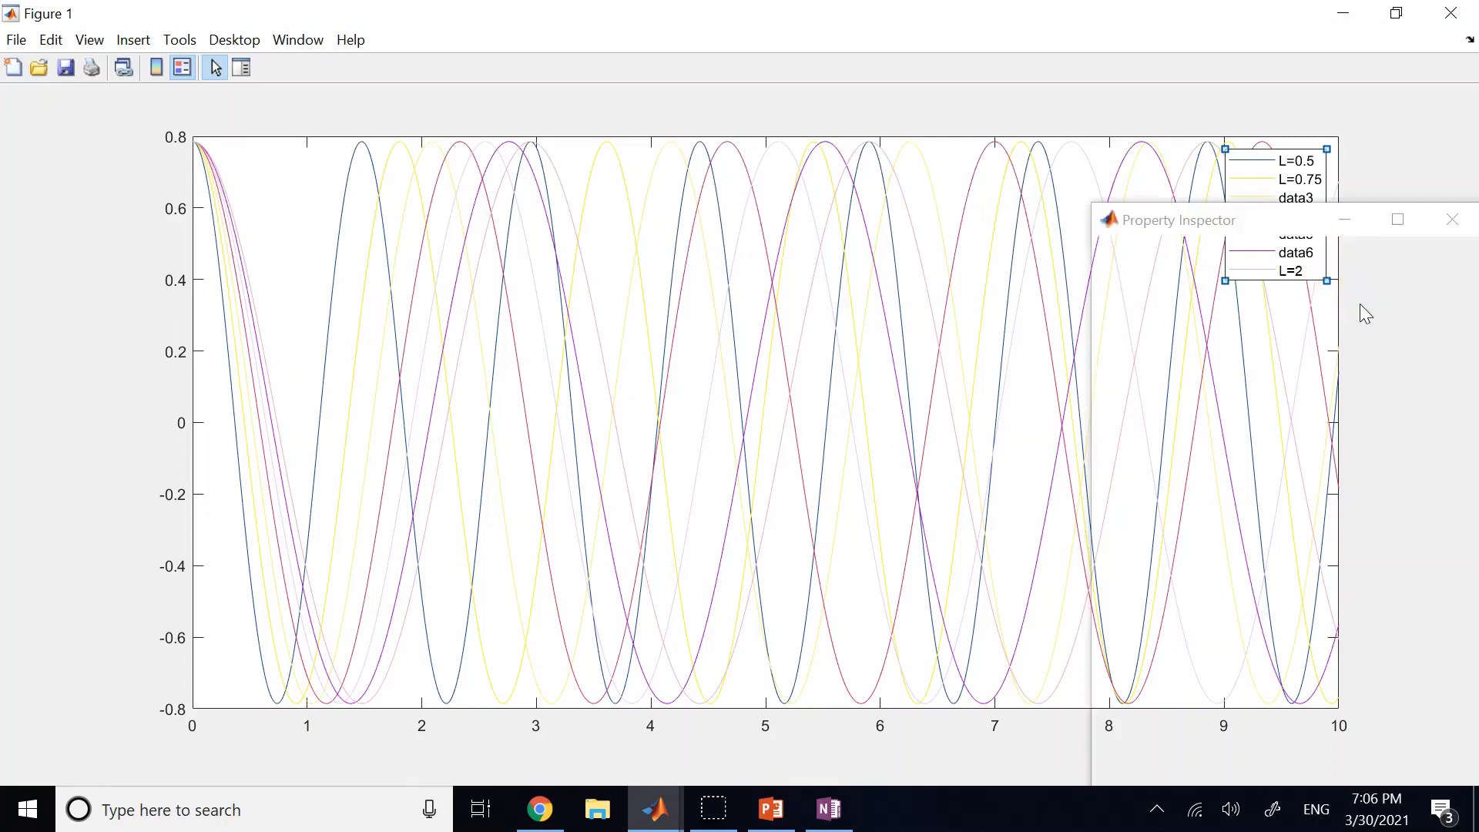
left_click(1452, 220)
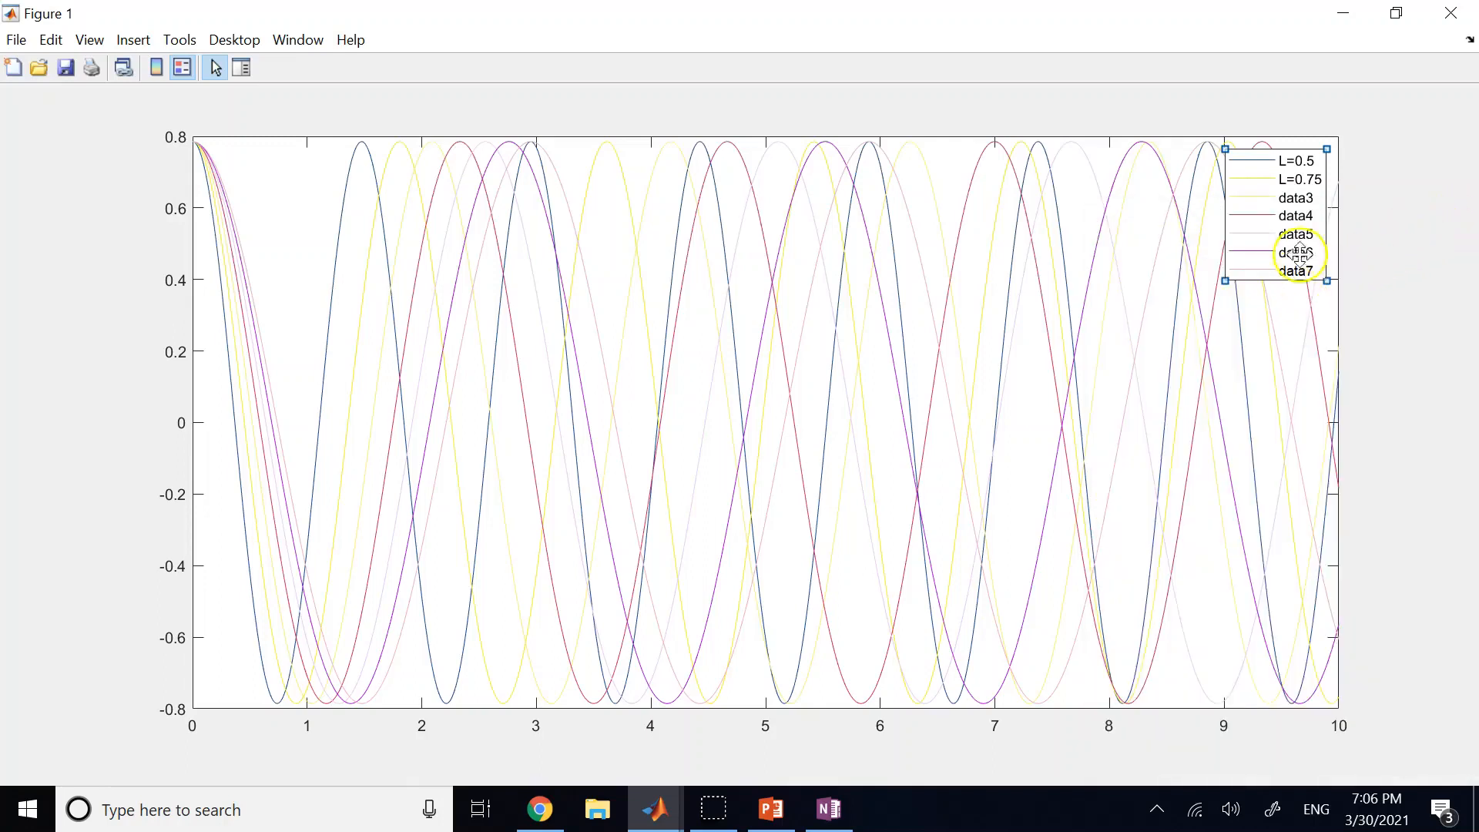
left_click(216, 68)
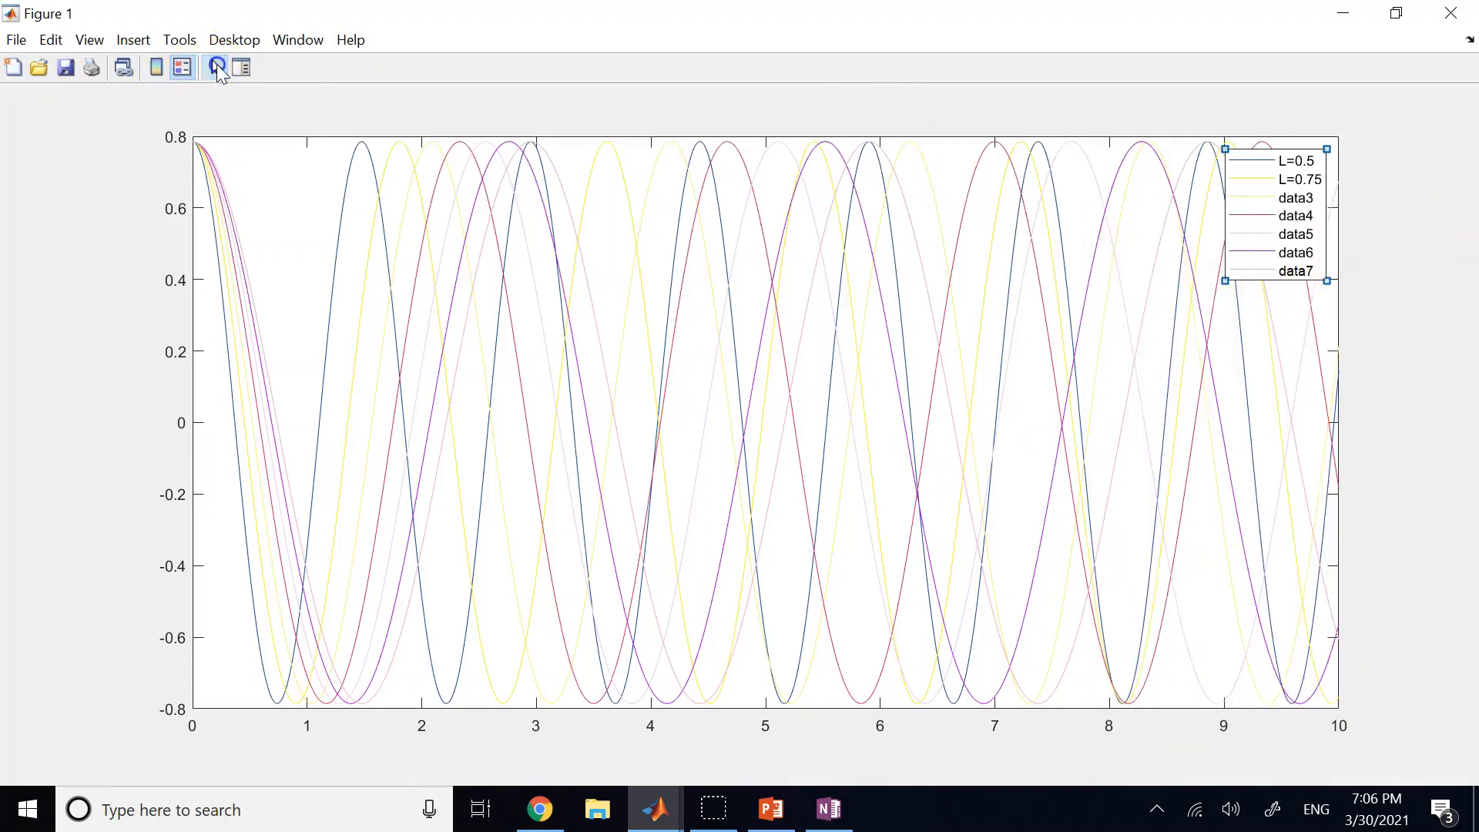
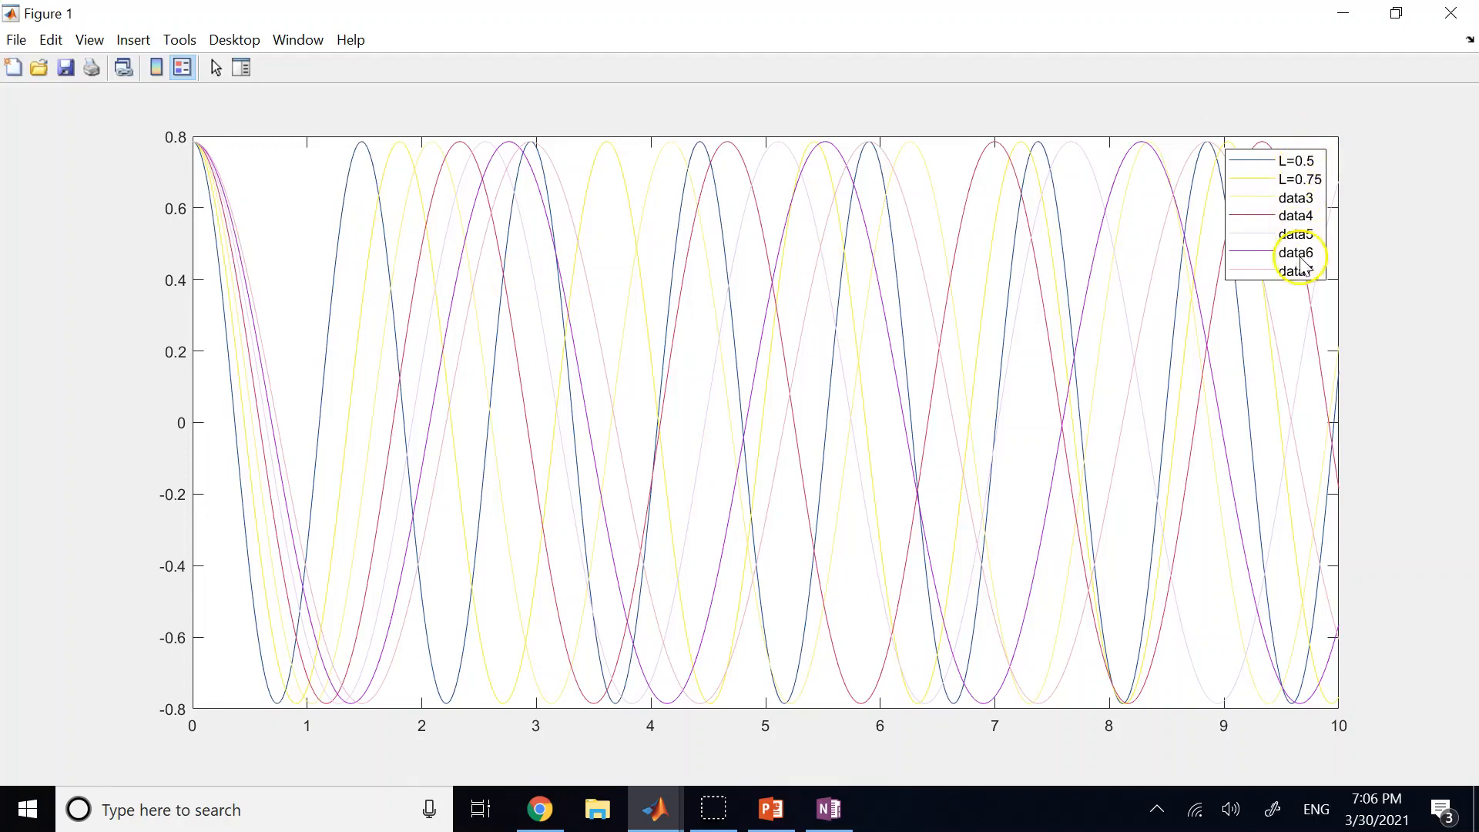
Step: Close the Figure 1 window and bring up the test.m script in the Editor to review its loop
left_click(660, 823)
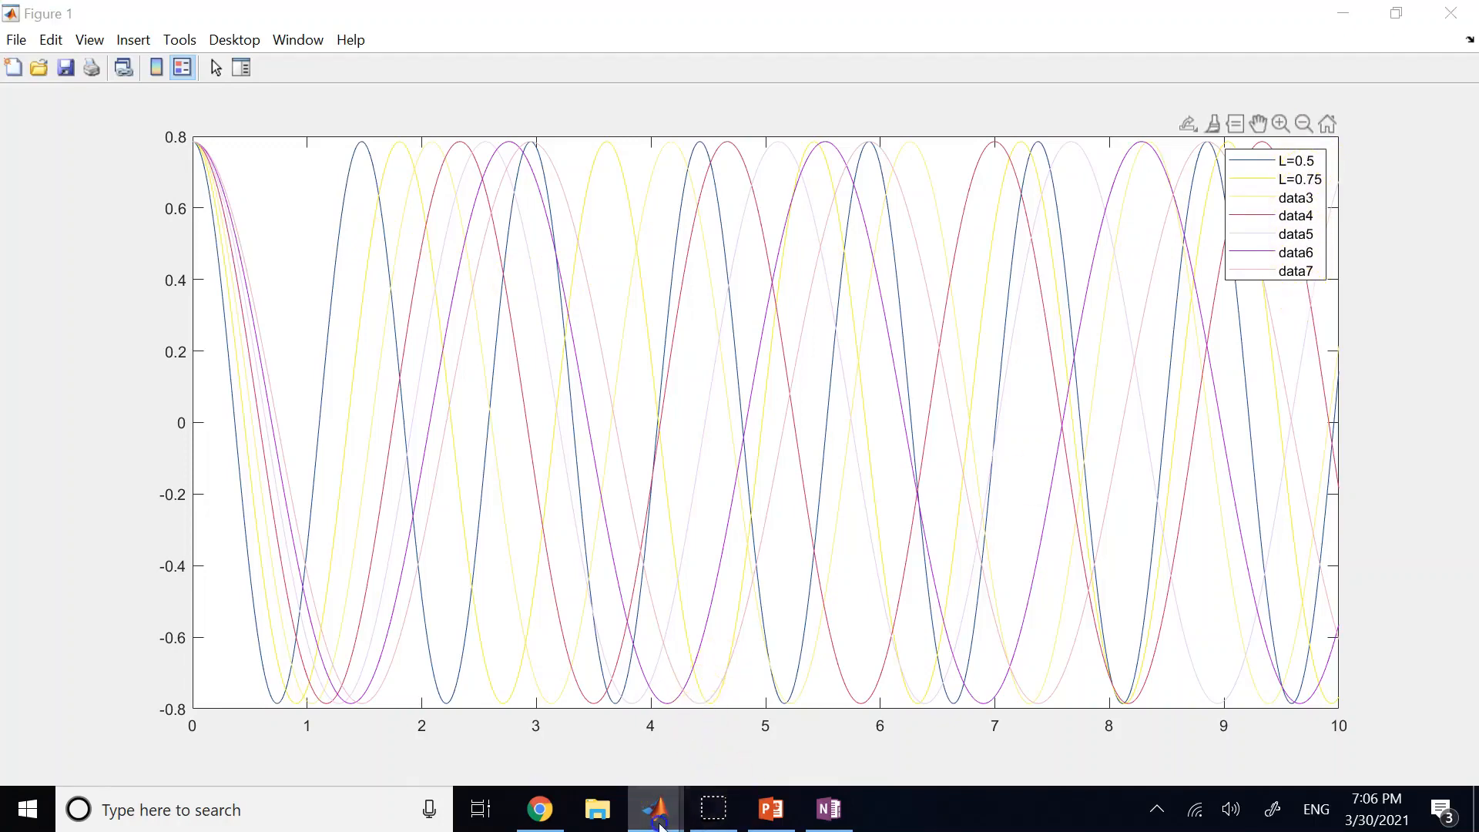
left_click(1271, 638)
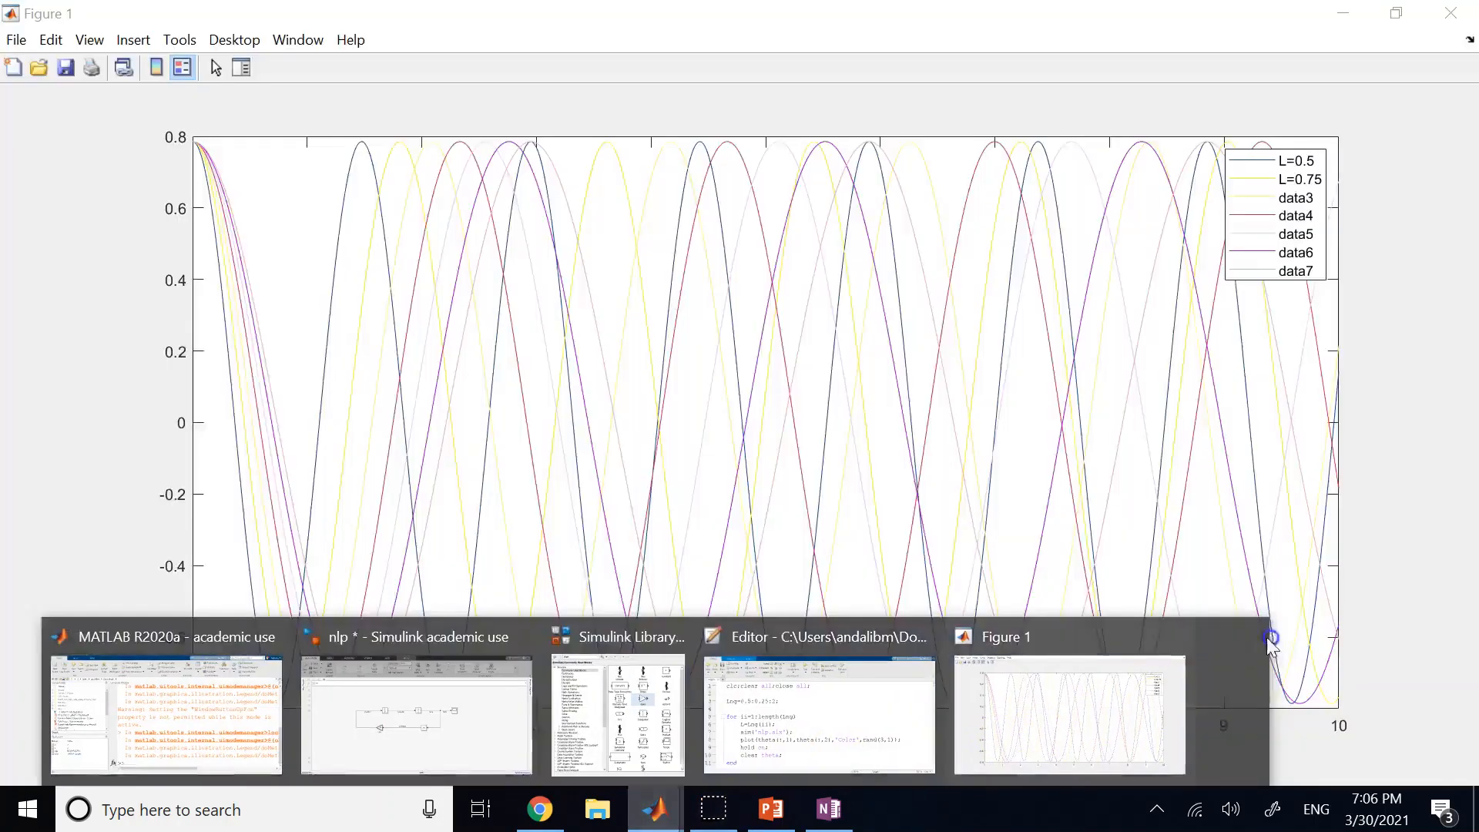
left_click(1218, 634)
left_click(948, 707)
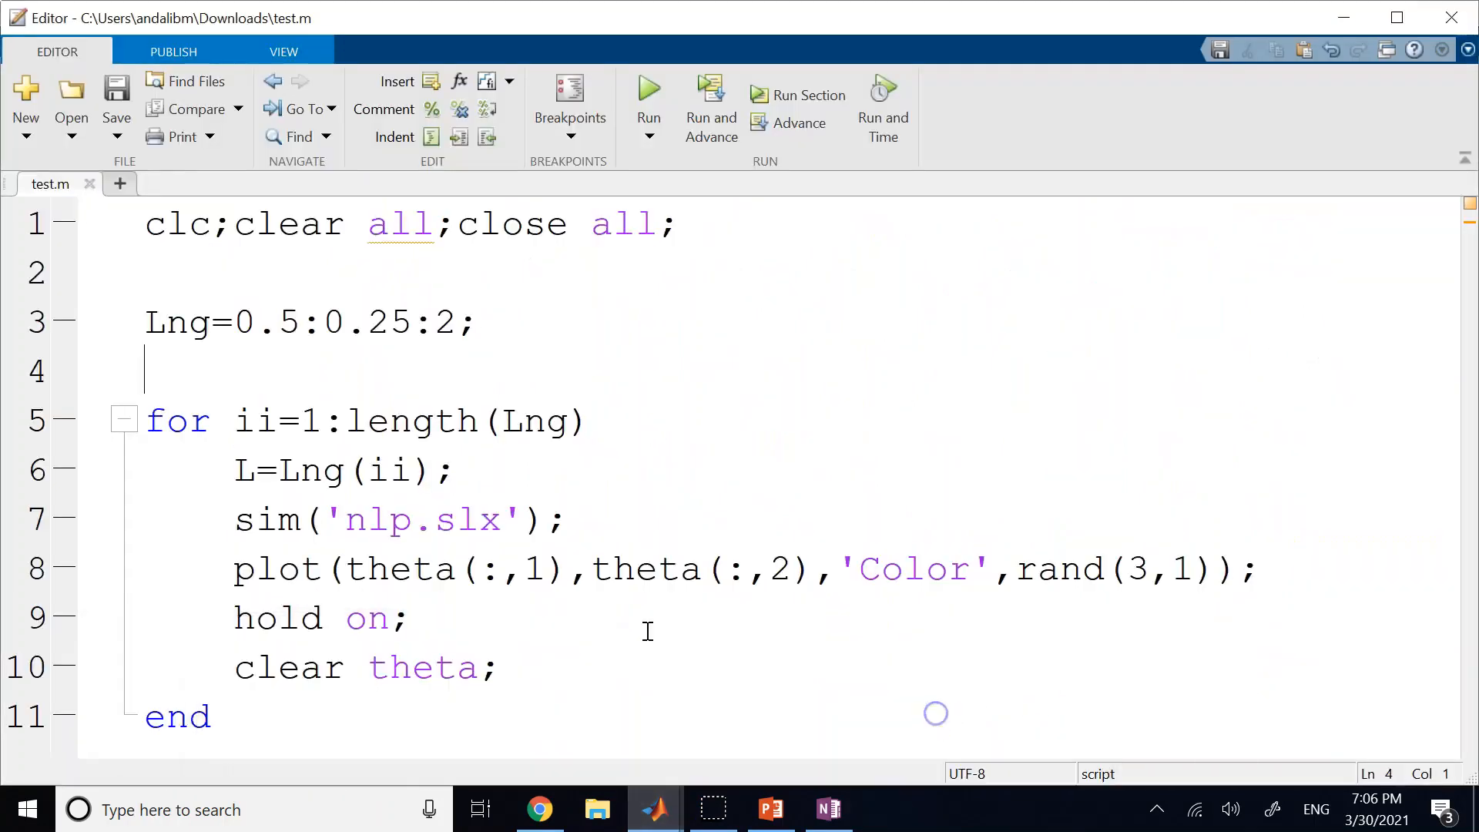
left_click(602, 656)
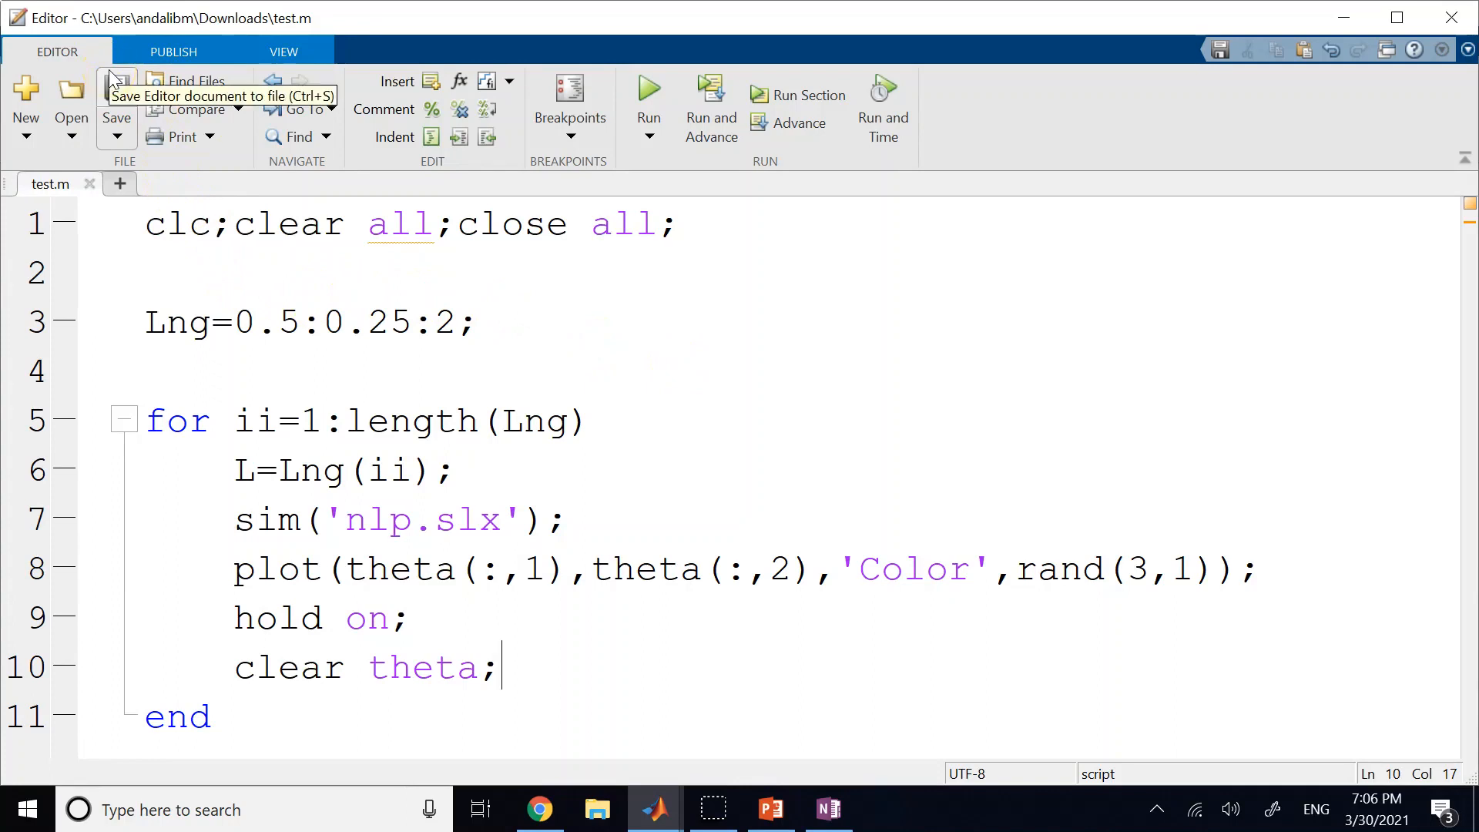
left_click(760, 468)
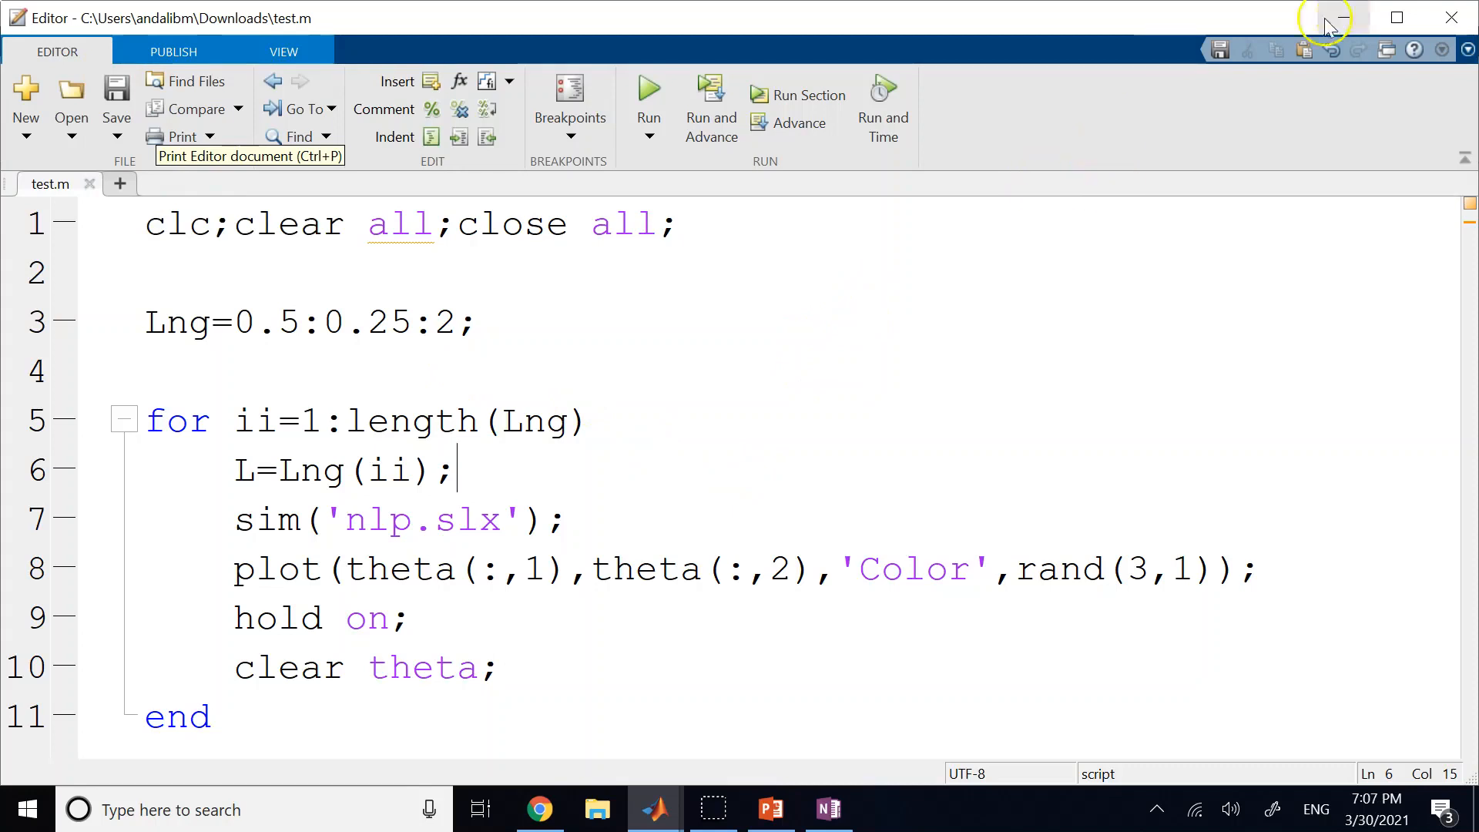
left_click_drag(488, 325, 140, 339)
left_click(651, 509)
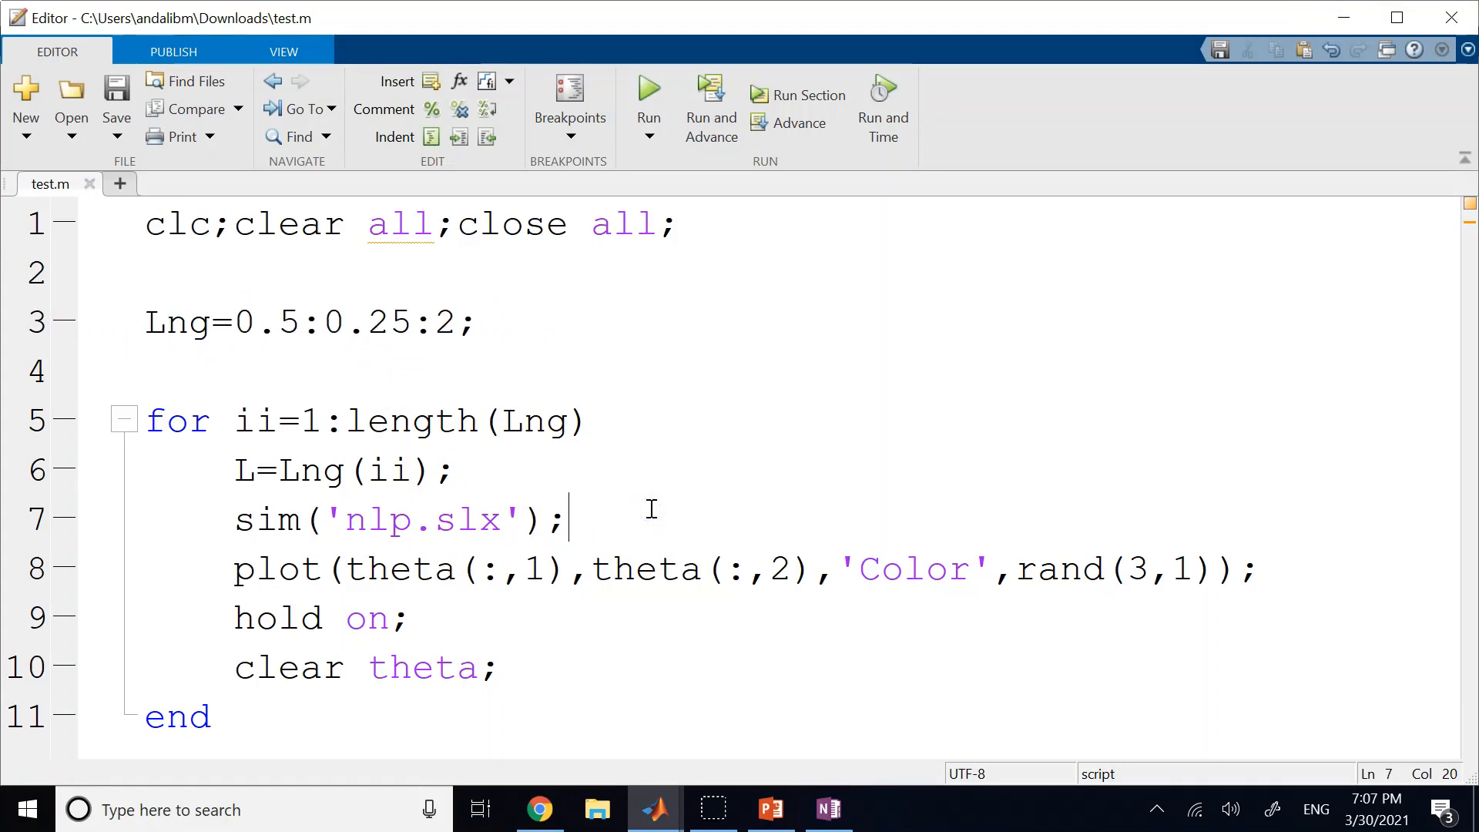
Step: Minimize the Editor and clear the MATLAB Command Window with clc
left_click(1344, 17)
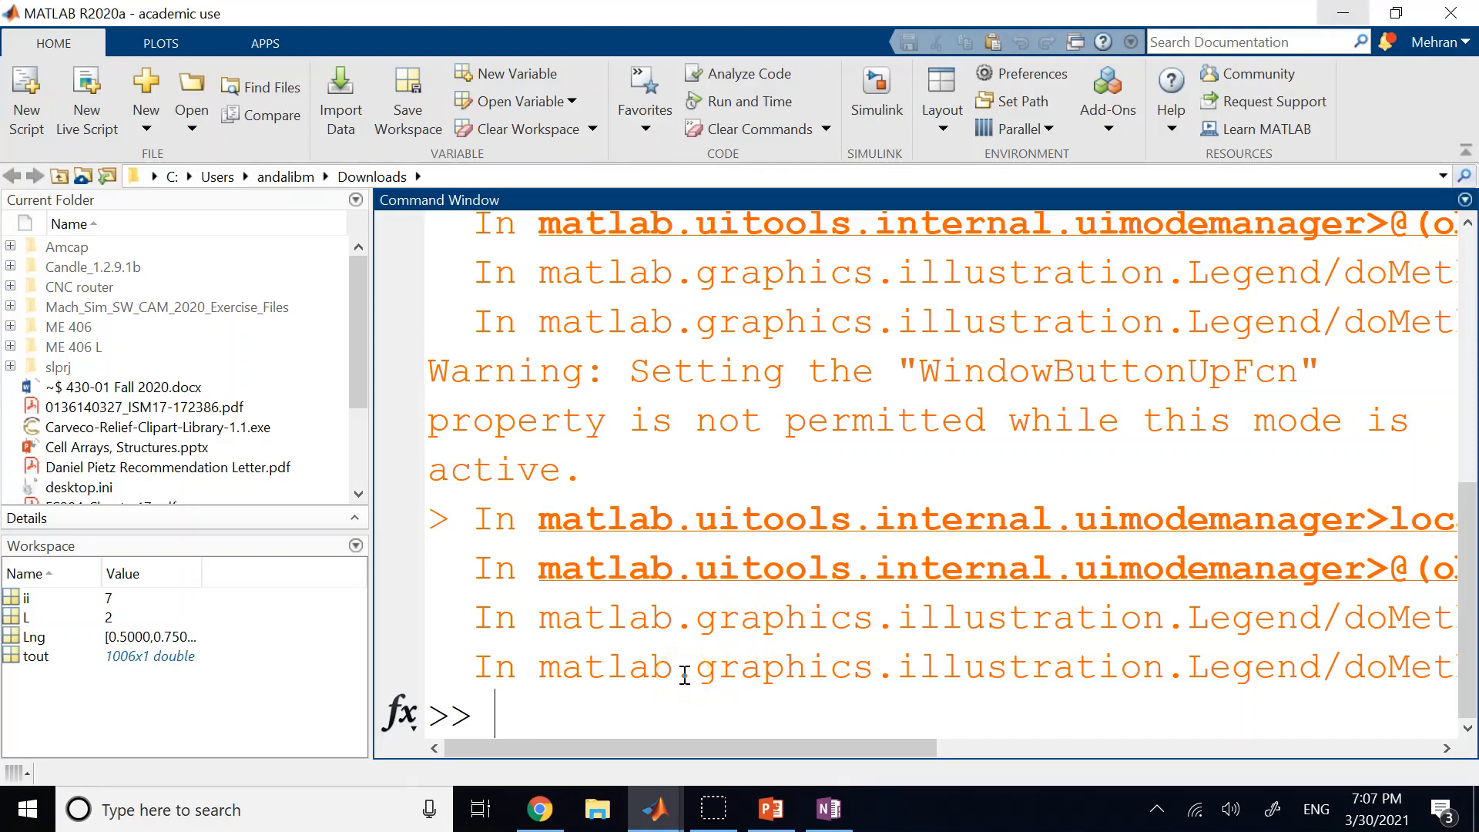
type("lc")
key("BackSpace")
key("Return")
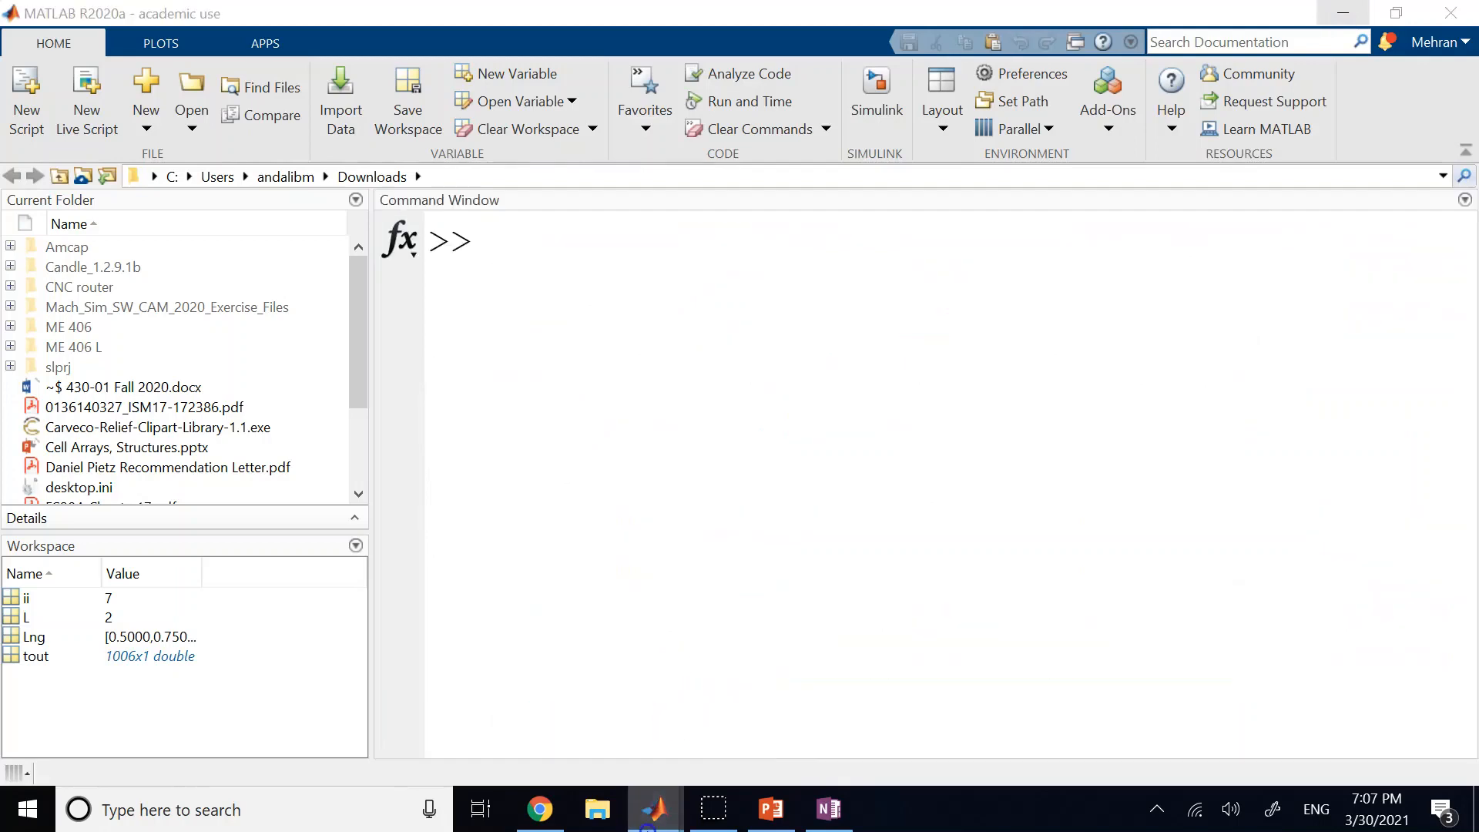
Step: Switch to the nlp Simulink model and open the Library Browser at the Commonly Used Blocks
mouse_move(655, 808)
left_click(622, 712)
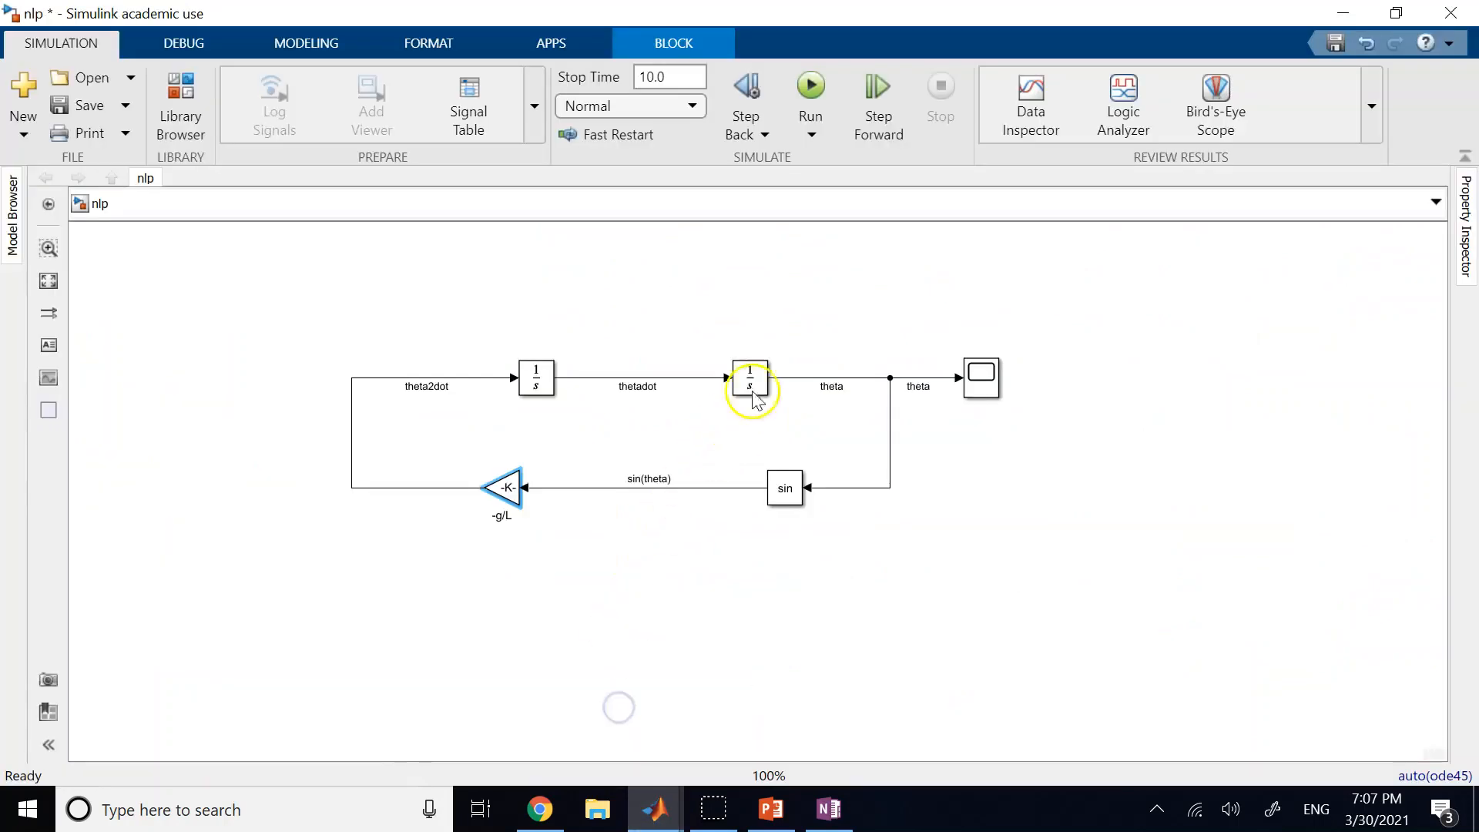
left_click(778, 256)
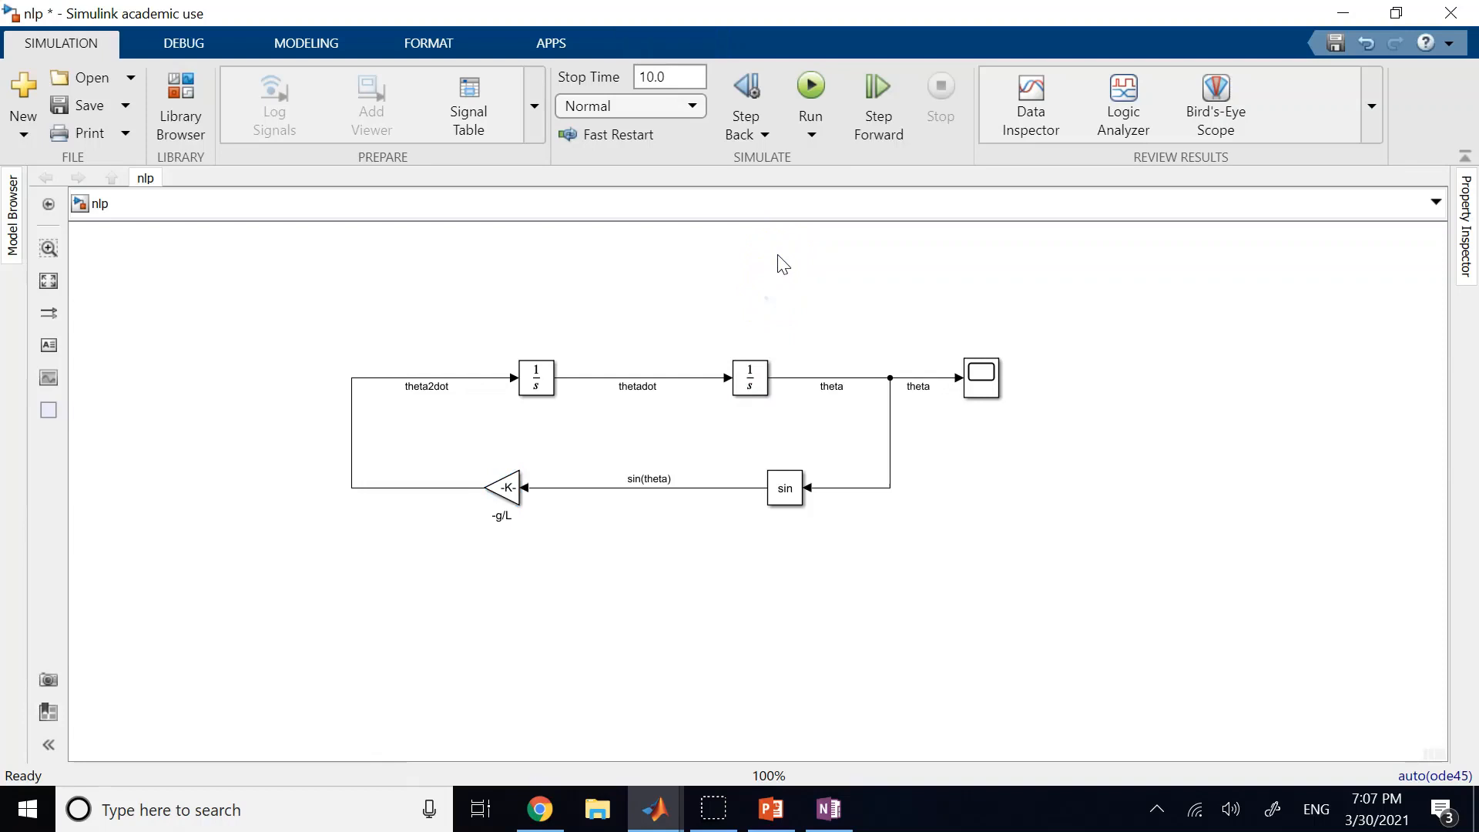
left_click(636, 267)
left_click(645, 816)
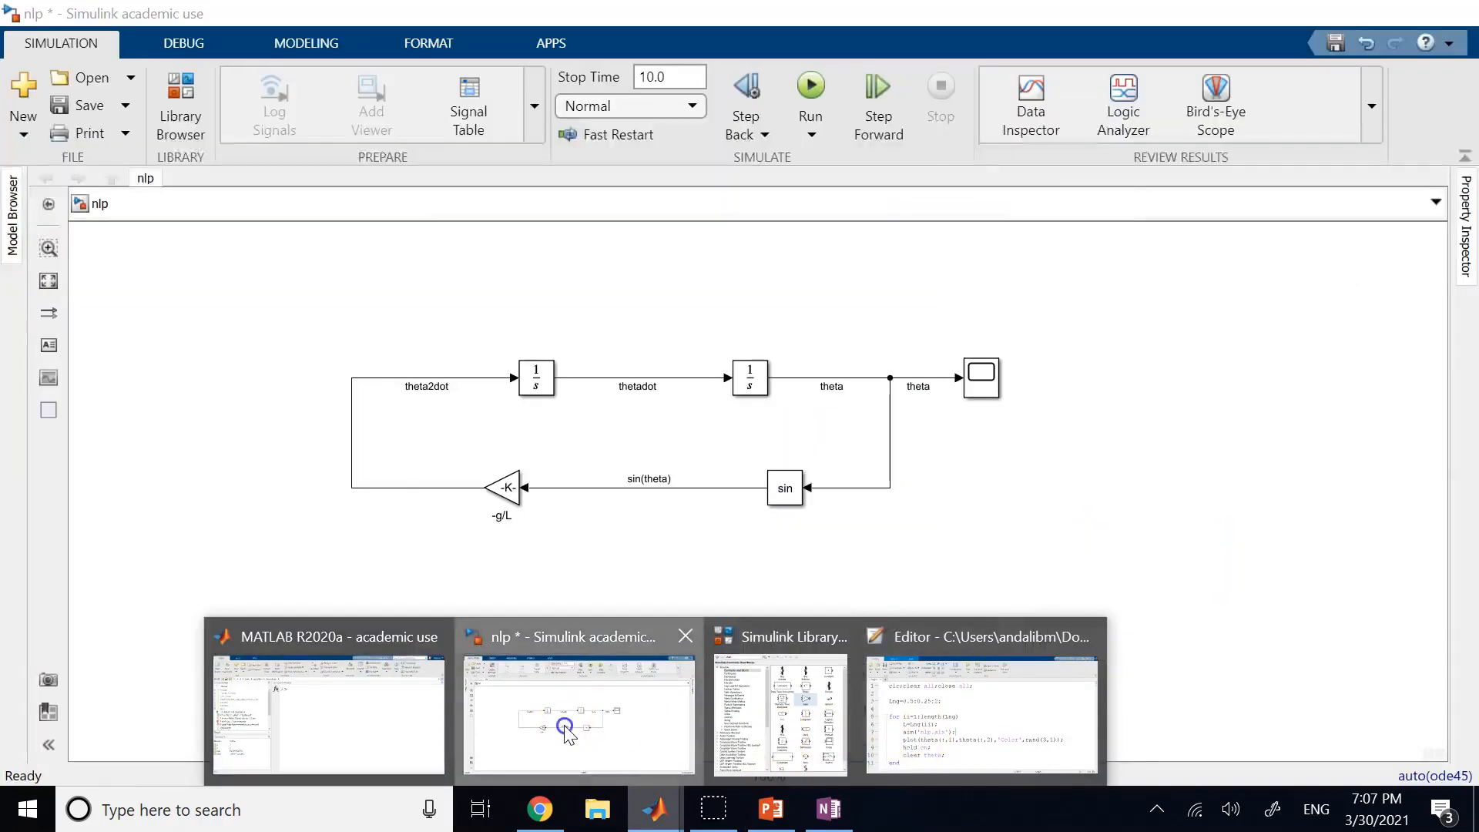
left_click(564, 725)
left_click(521, 302)
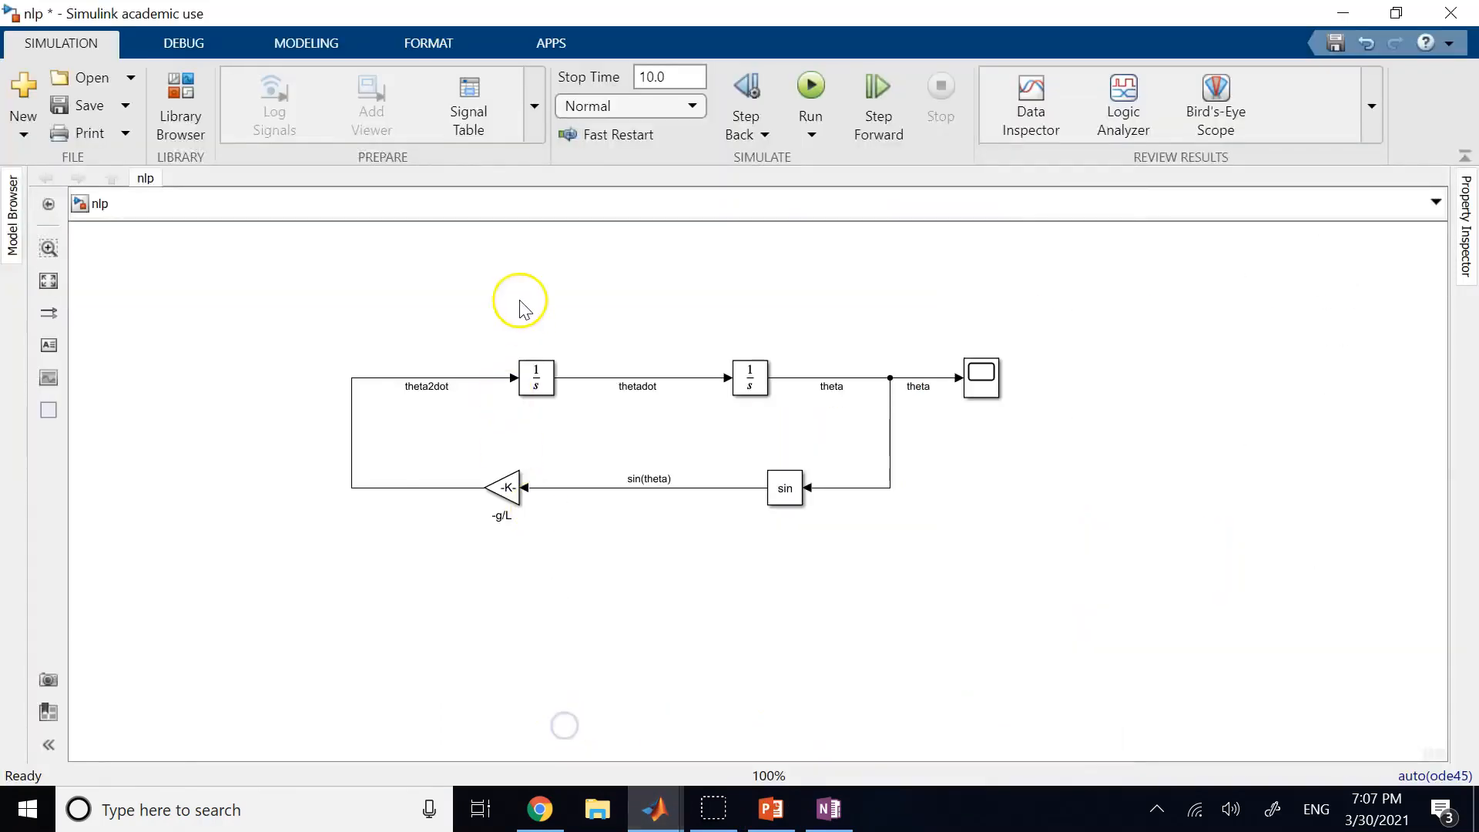
left_click(194, 108)
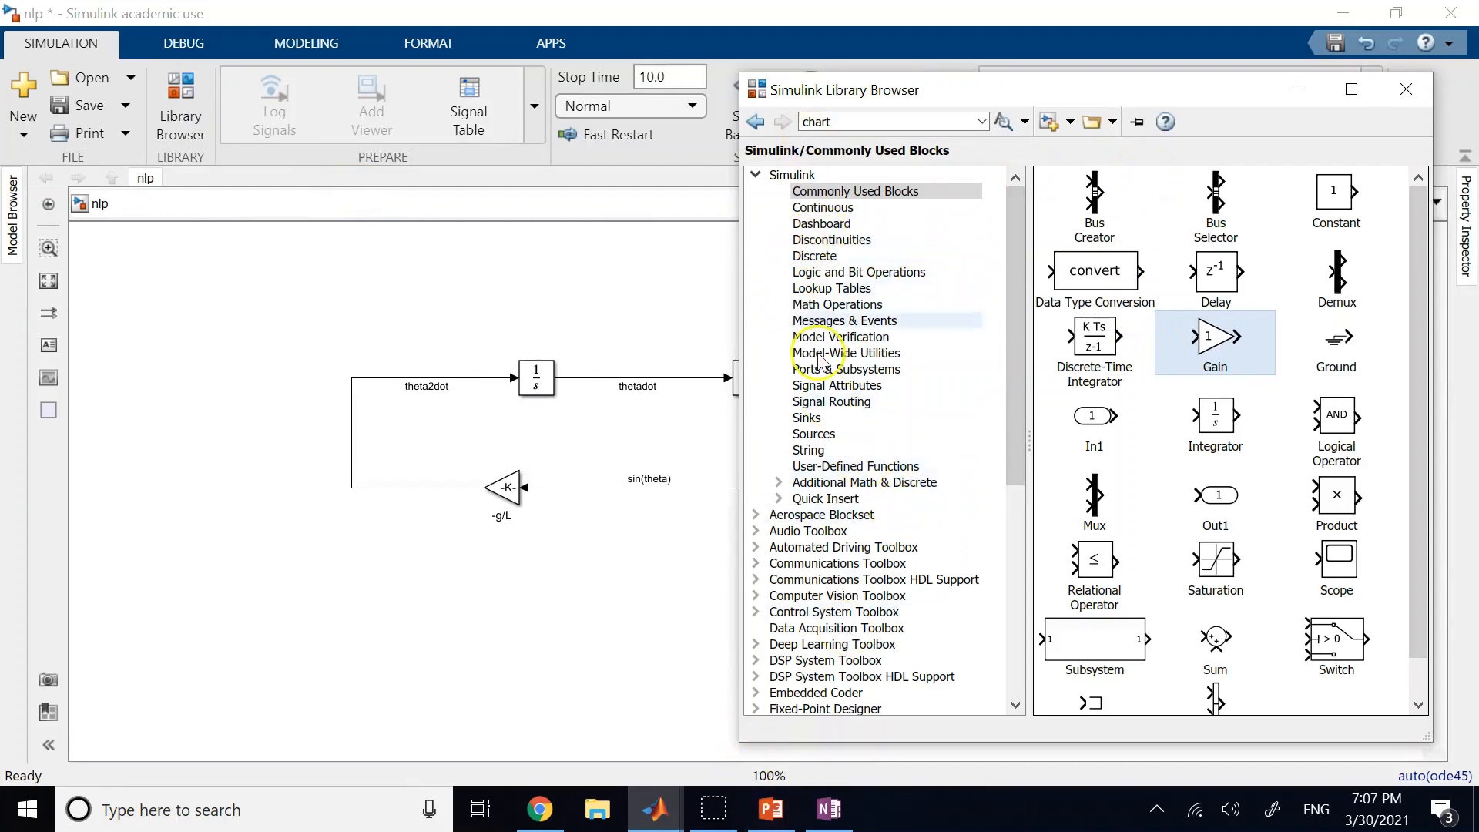
key("alt+Tab")
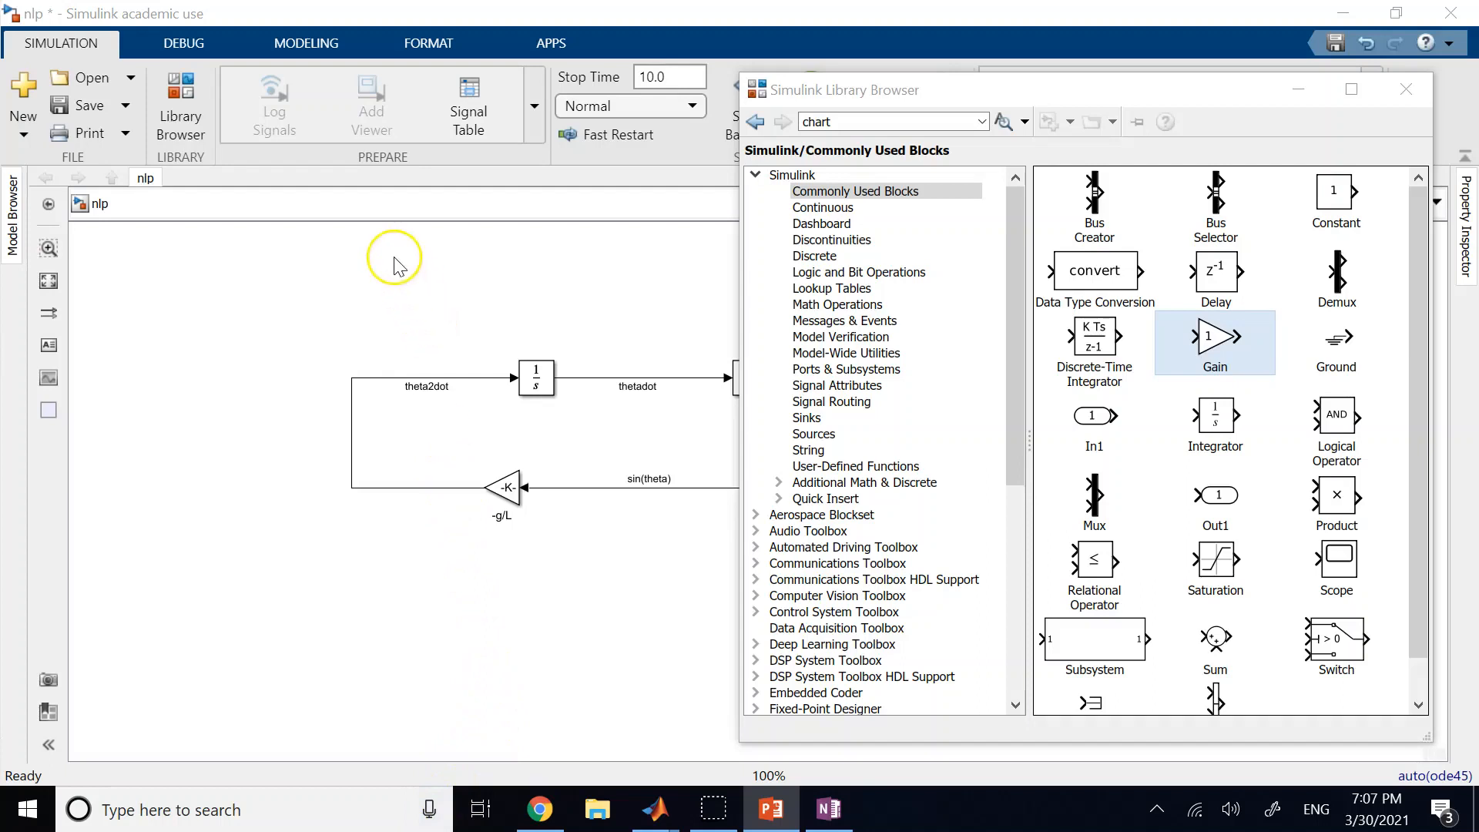
Step: Create a new blank Simulink model and maximize its window
left_click(24, 137)
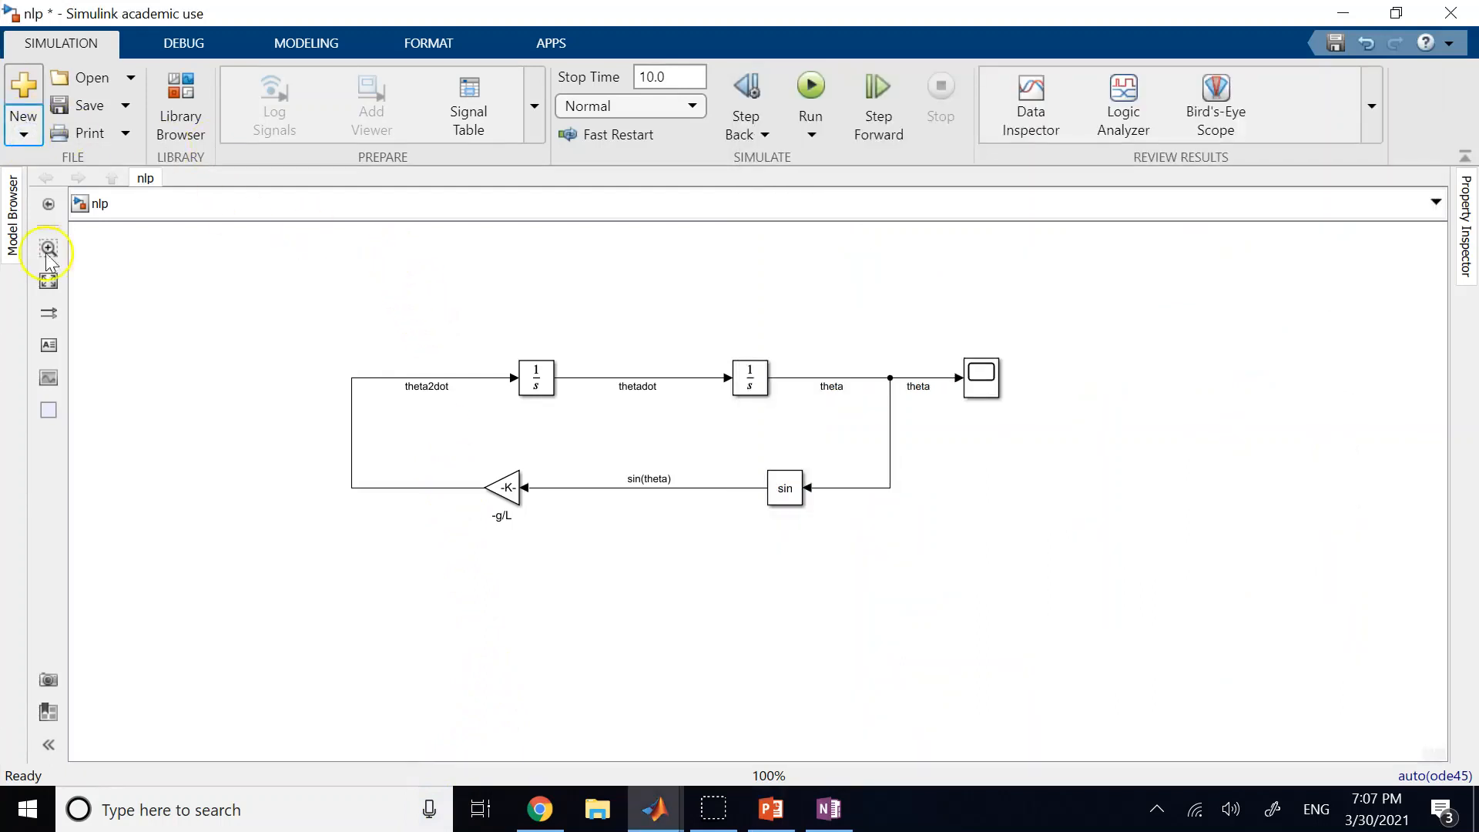
left_click(24, 135)
left_click(72, 168)
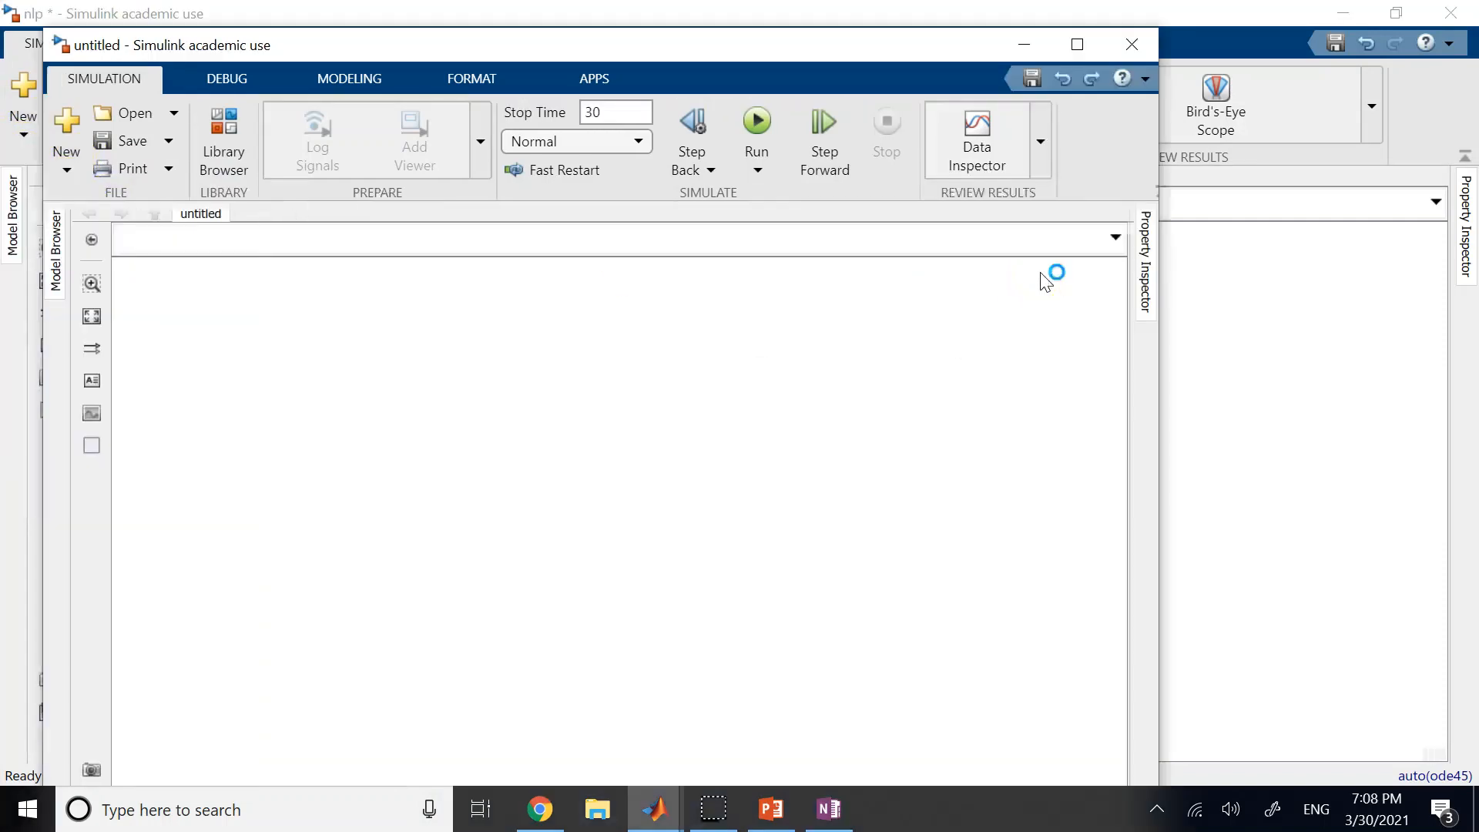
left_click(1312, 327)
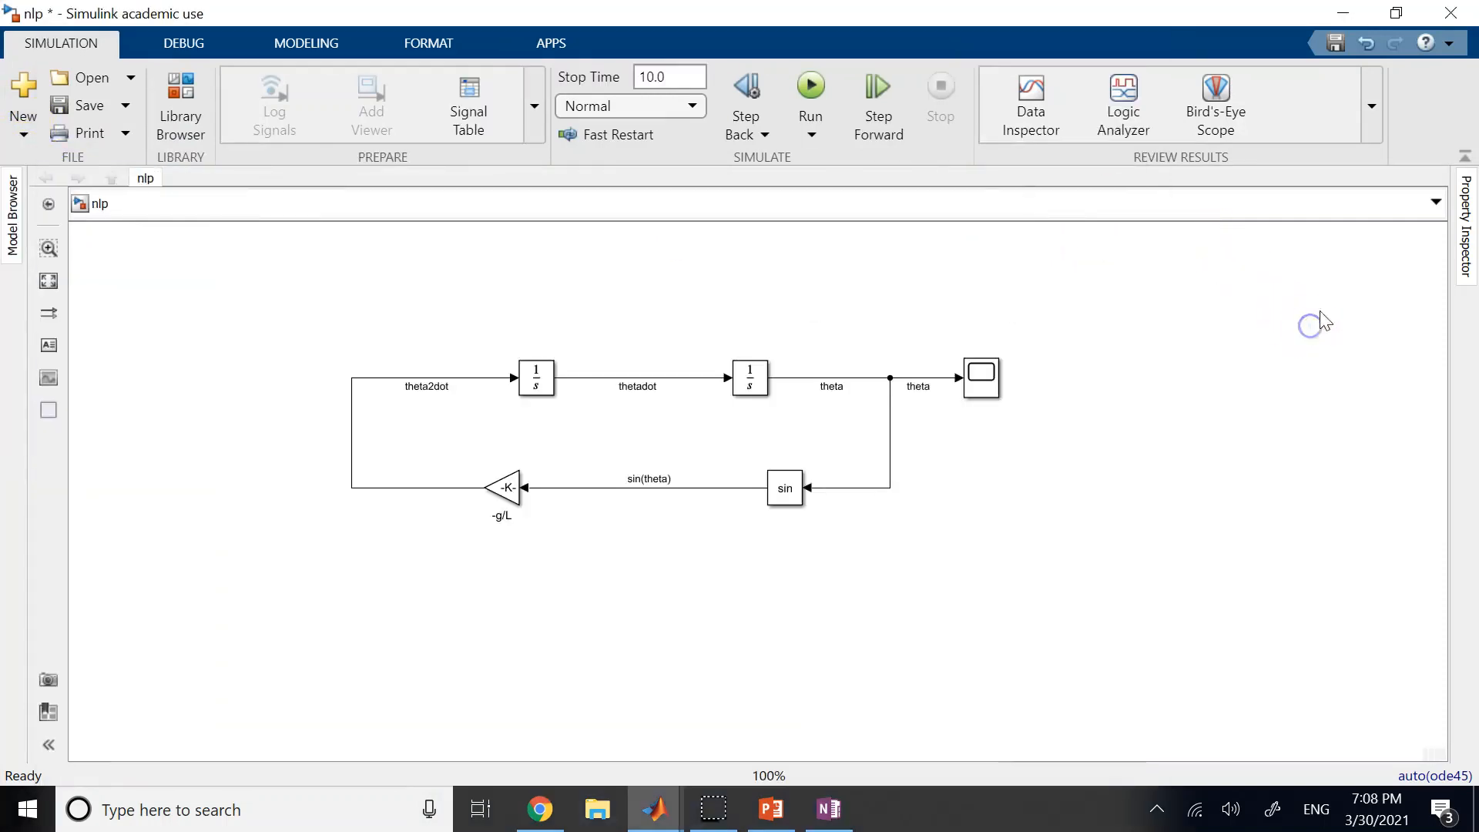
left_click(1452, 15)
left_click(730, 421)
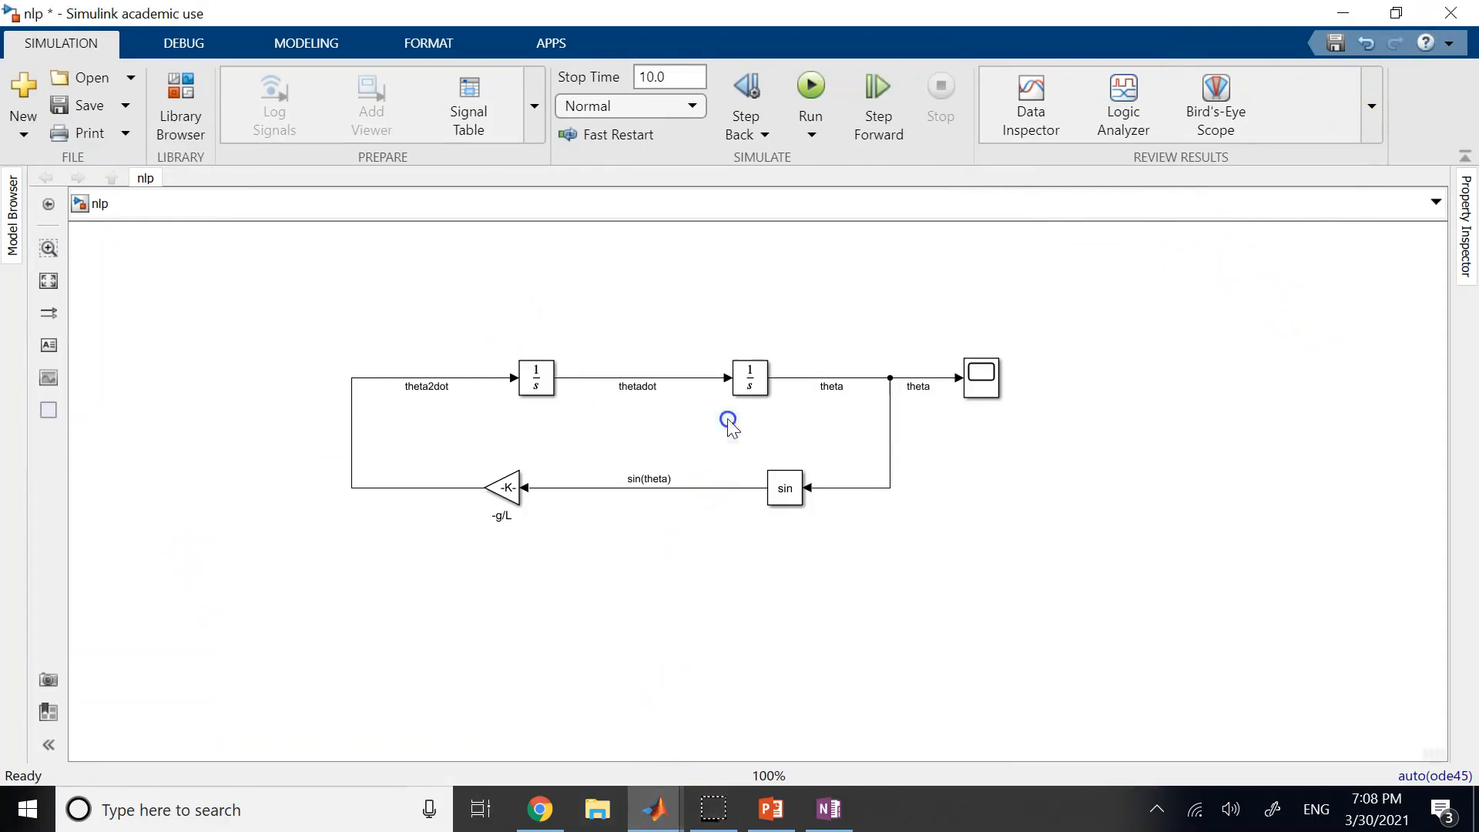
mouse_move(664, 822)
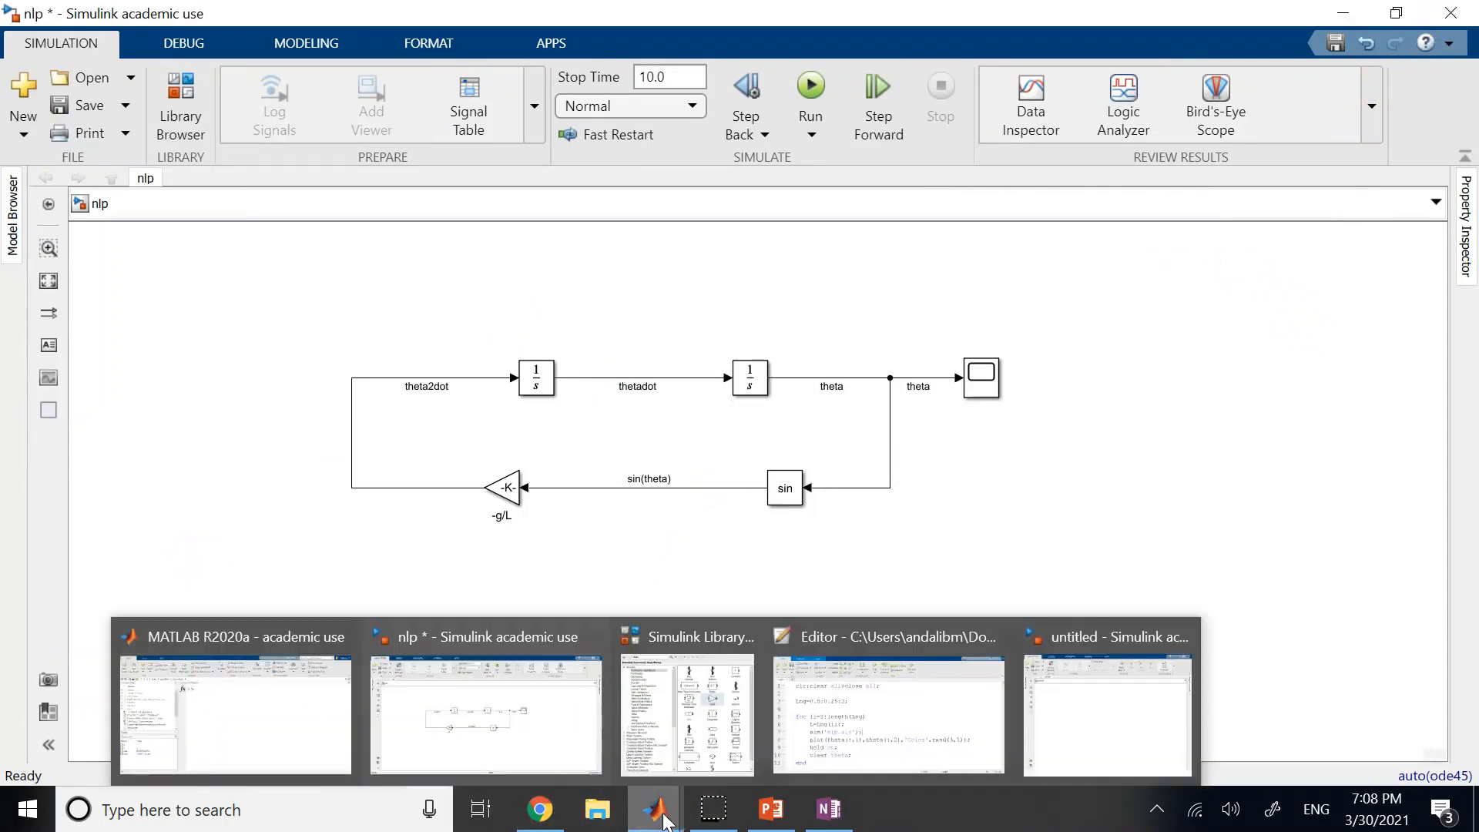
left_click(1066, 710)
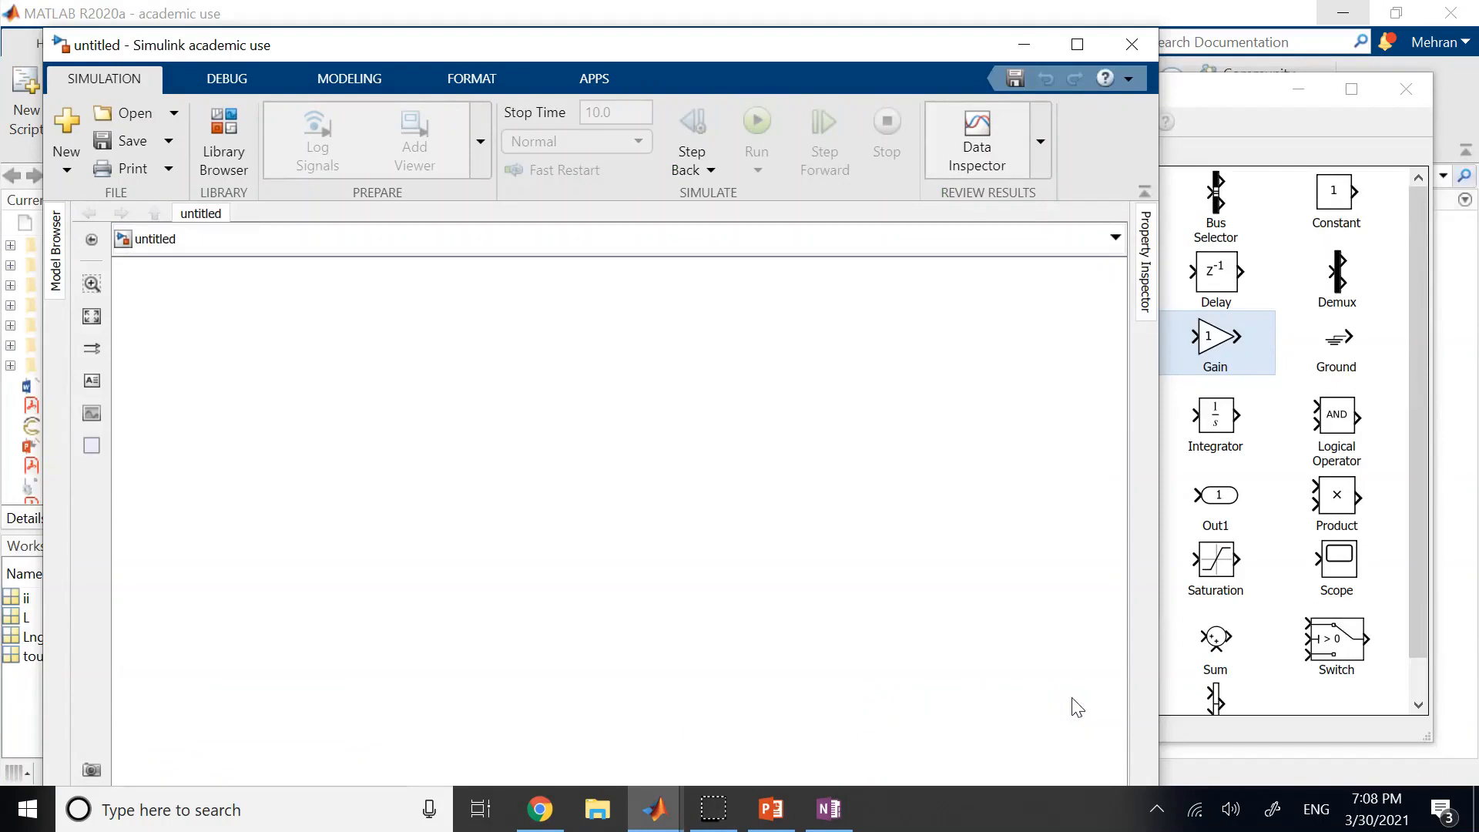
left_click(1077, 44)
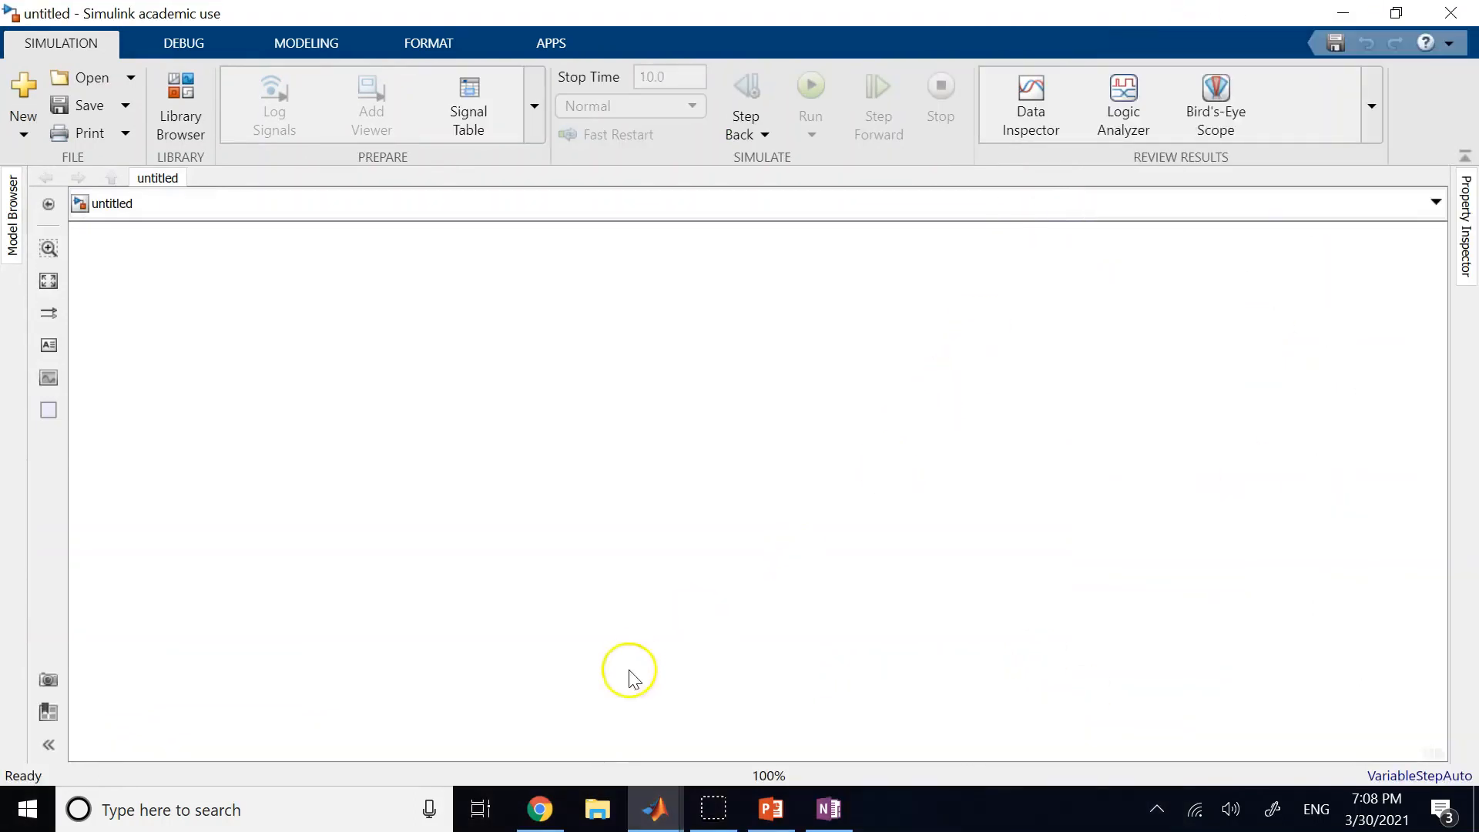
Step: Bring the Simulink Library Browser in front of the blank untitled model
mouse_move(654, 804)
left_click(537, 716)
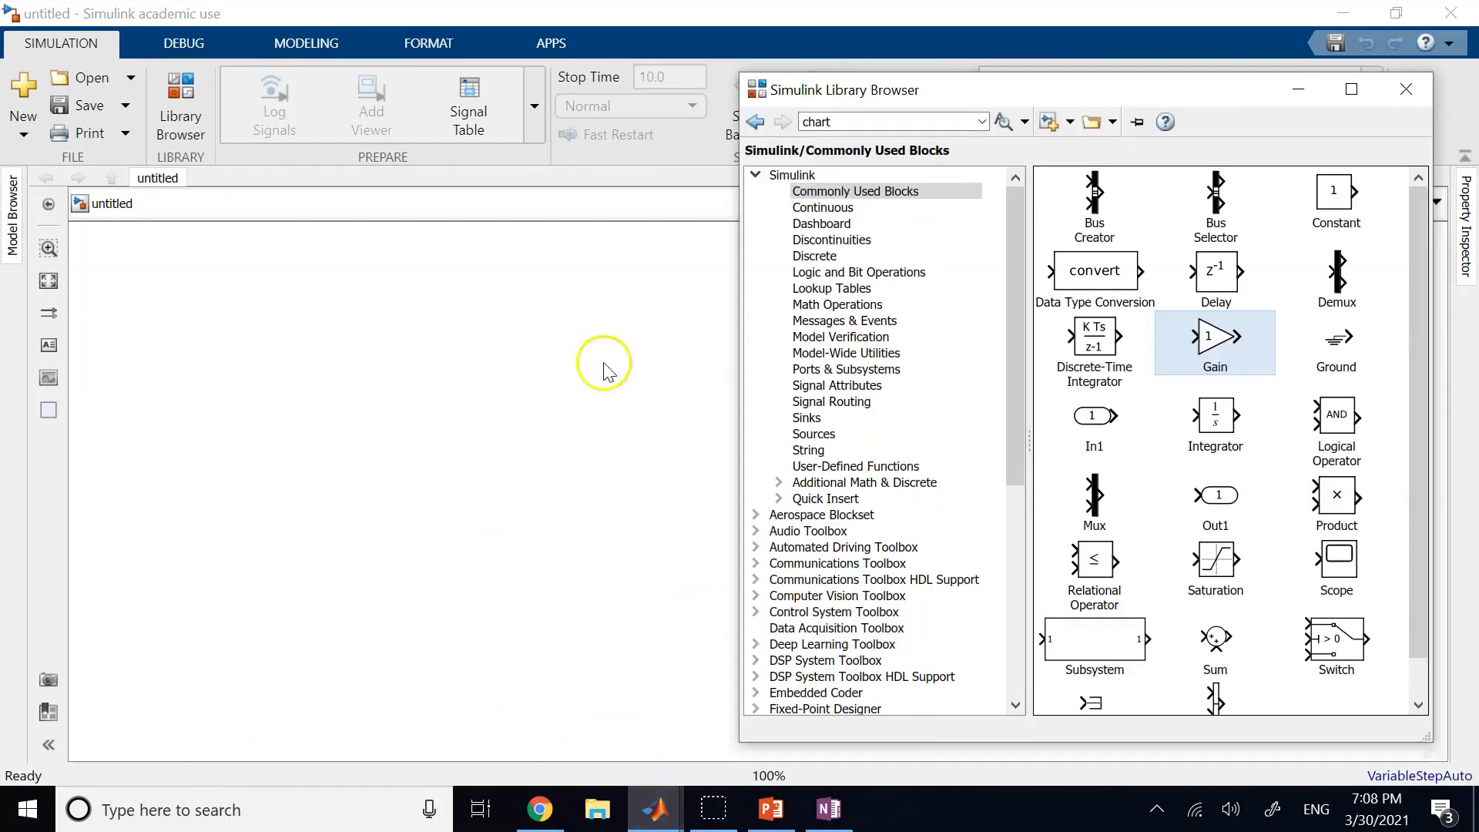
left_click(615, 343)
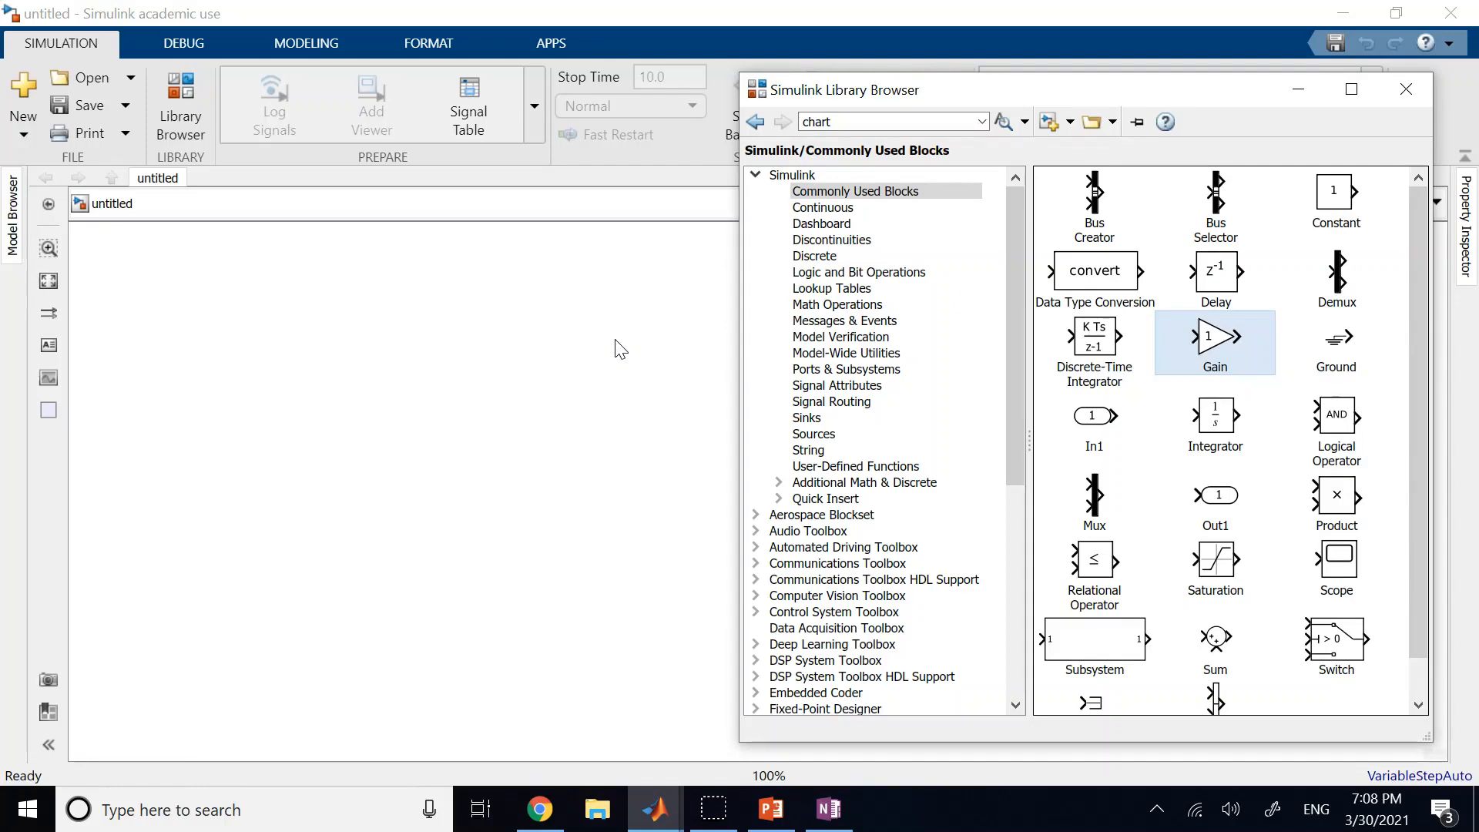
Step: Switch to OneNote and handwrite the equations ẍ = 0 and ÿ = -g in blue on the blank page of New Section 2
left_click(809, 787)
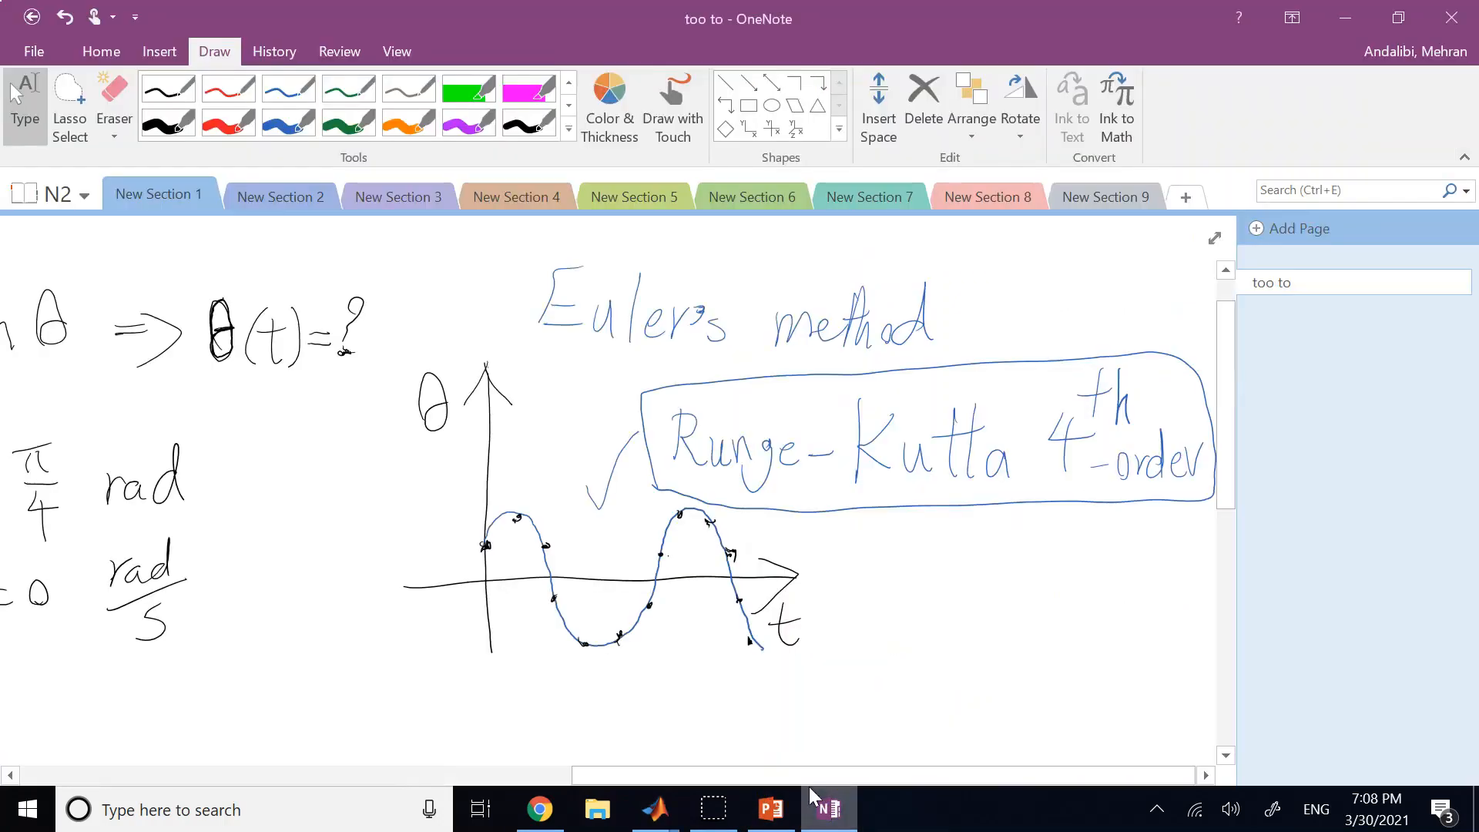
left_click(280, 194)
left_click(288, 122)
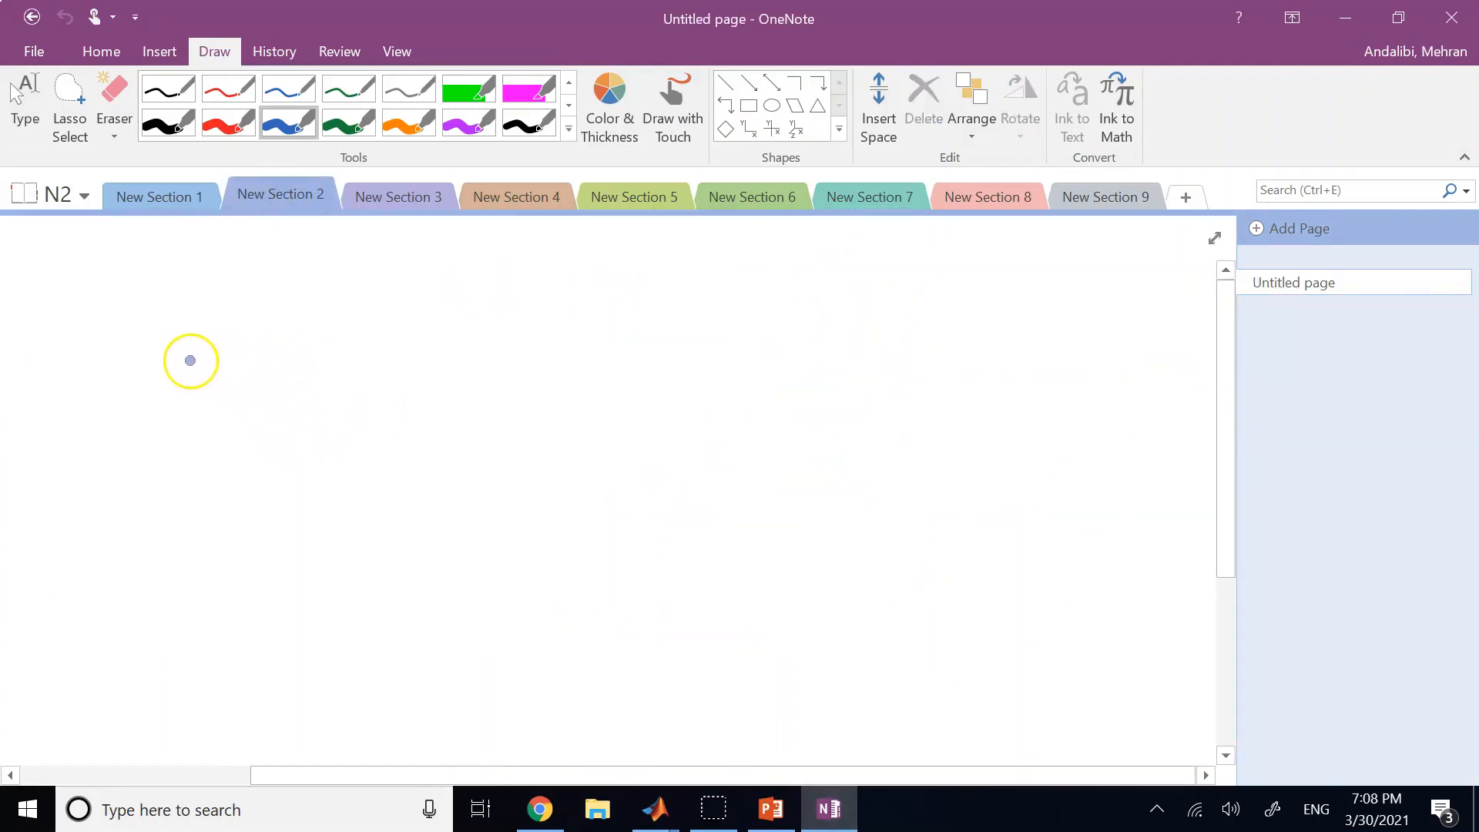
mouse_move(198, 351)
left_mouse_down()
mouse_move(248, 383)
mouse_move(199, 391)
left_mouse_up()
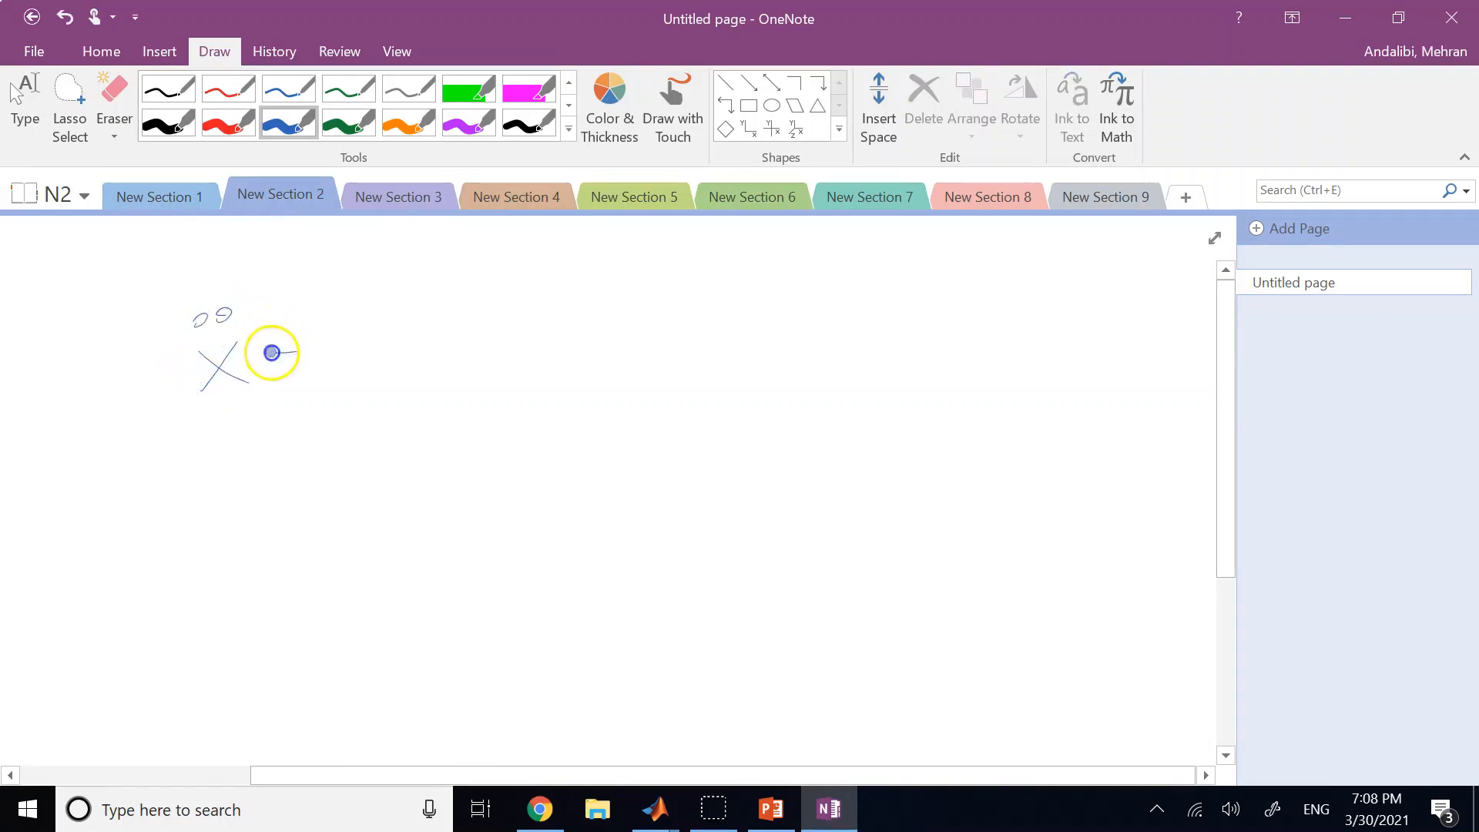
left_click_drag(272, 352, 302, 350)
left_click_drag(274, 367, 340, 356)
mouse_move(201, 460)
left_mouse_down()
mouse_move(217, 466)
mouse_move(192, 502)
mouse_move(190, 436)
left_mouse_up()
left_click_drag(209, 437, 281, 475)
mouse_move(262, 486)
left_mouse_down()
mouse_move(352, 468)
mouse_move(350, 513)
left_mouse_up()
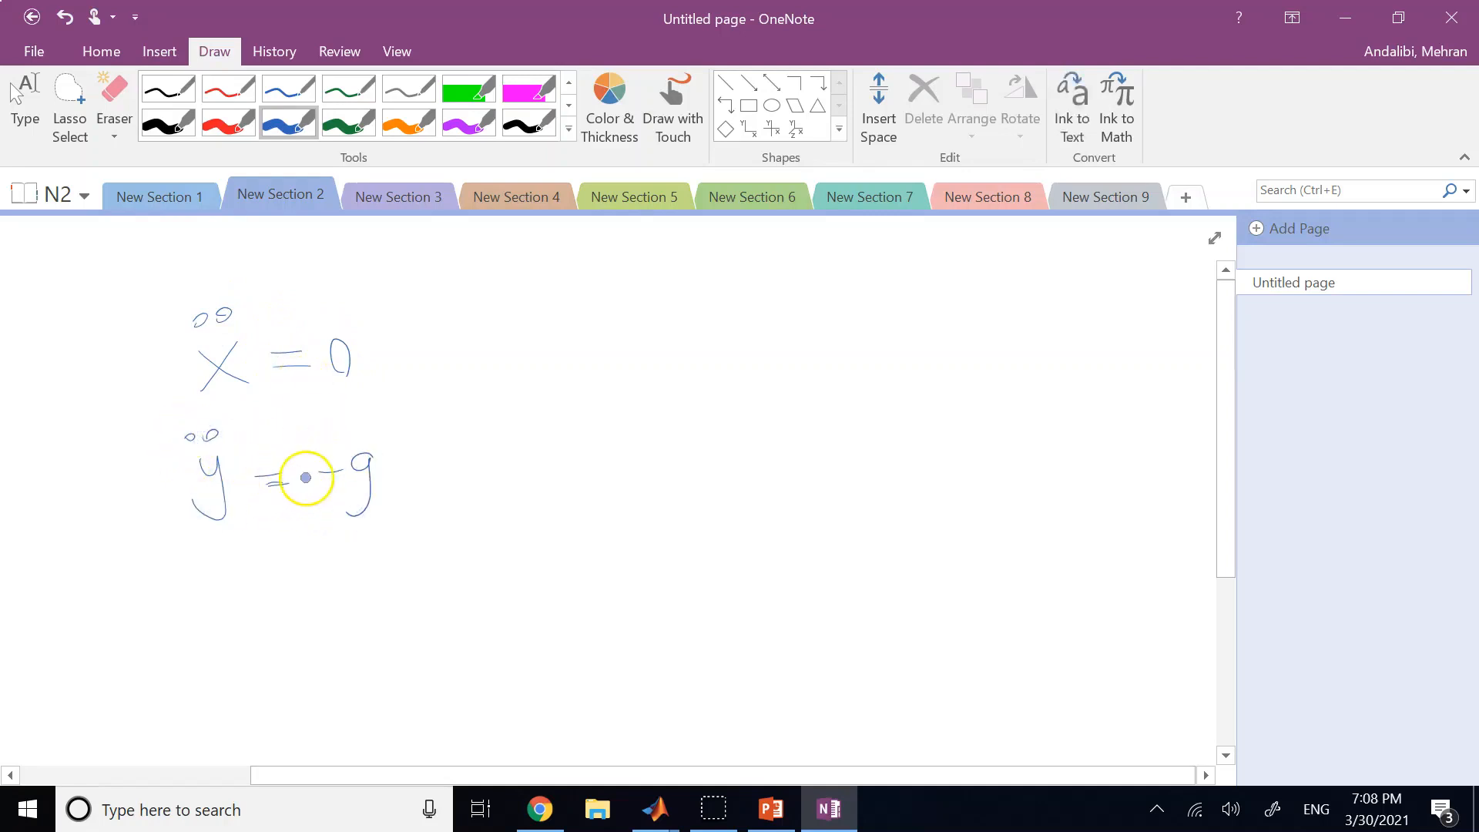
Step: Sketch a filled projectile beside the equations with a velocity arrow V at angle θ above a dashed horizontal line
left_click_drag(835, 389, 839, 399)
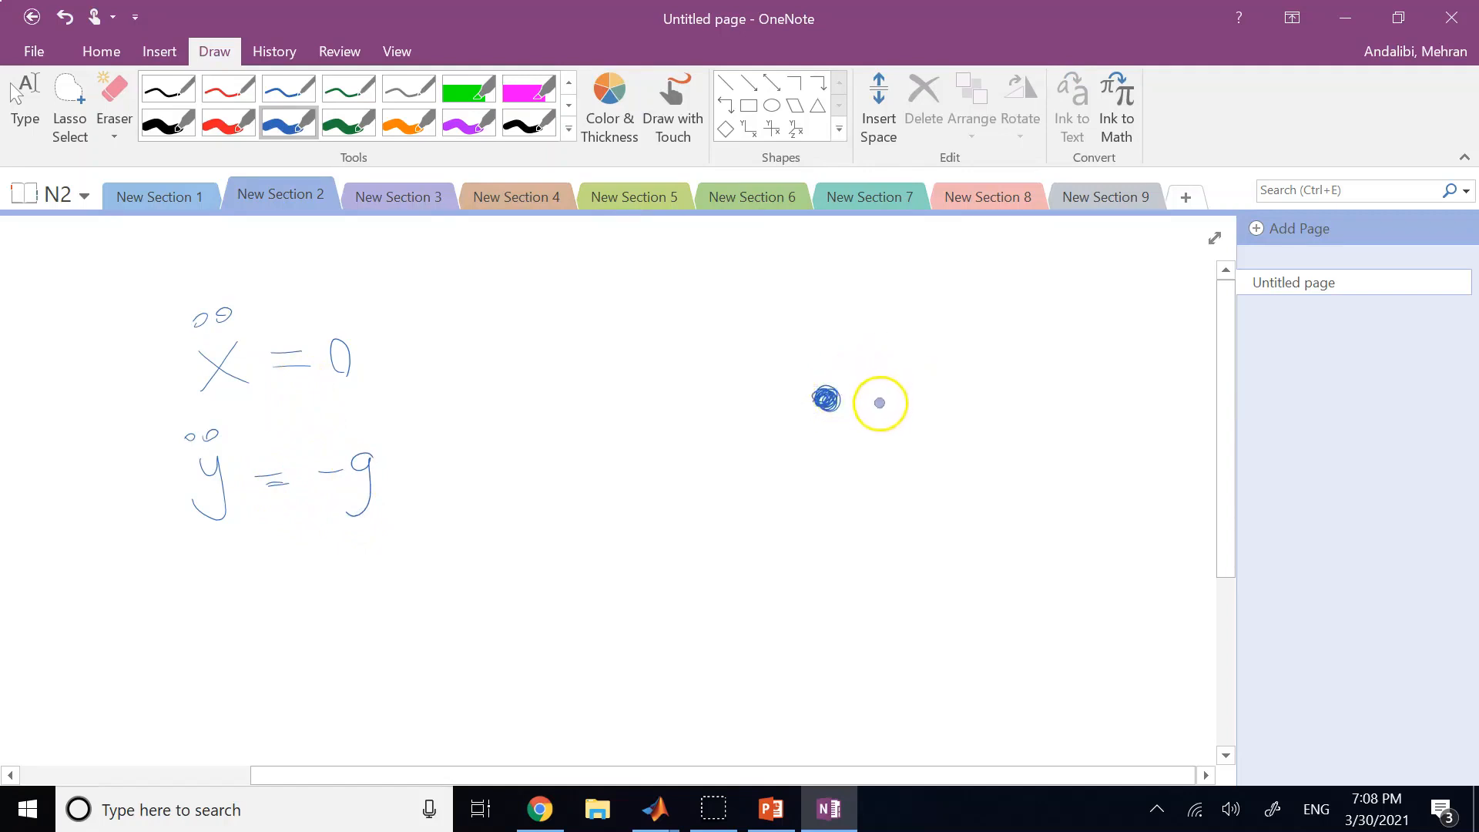
left_click_drag(841, 385, 1006, 305)
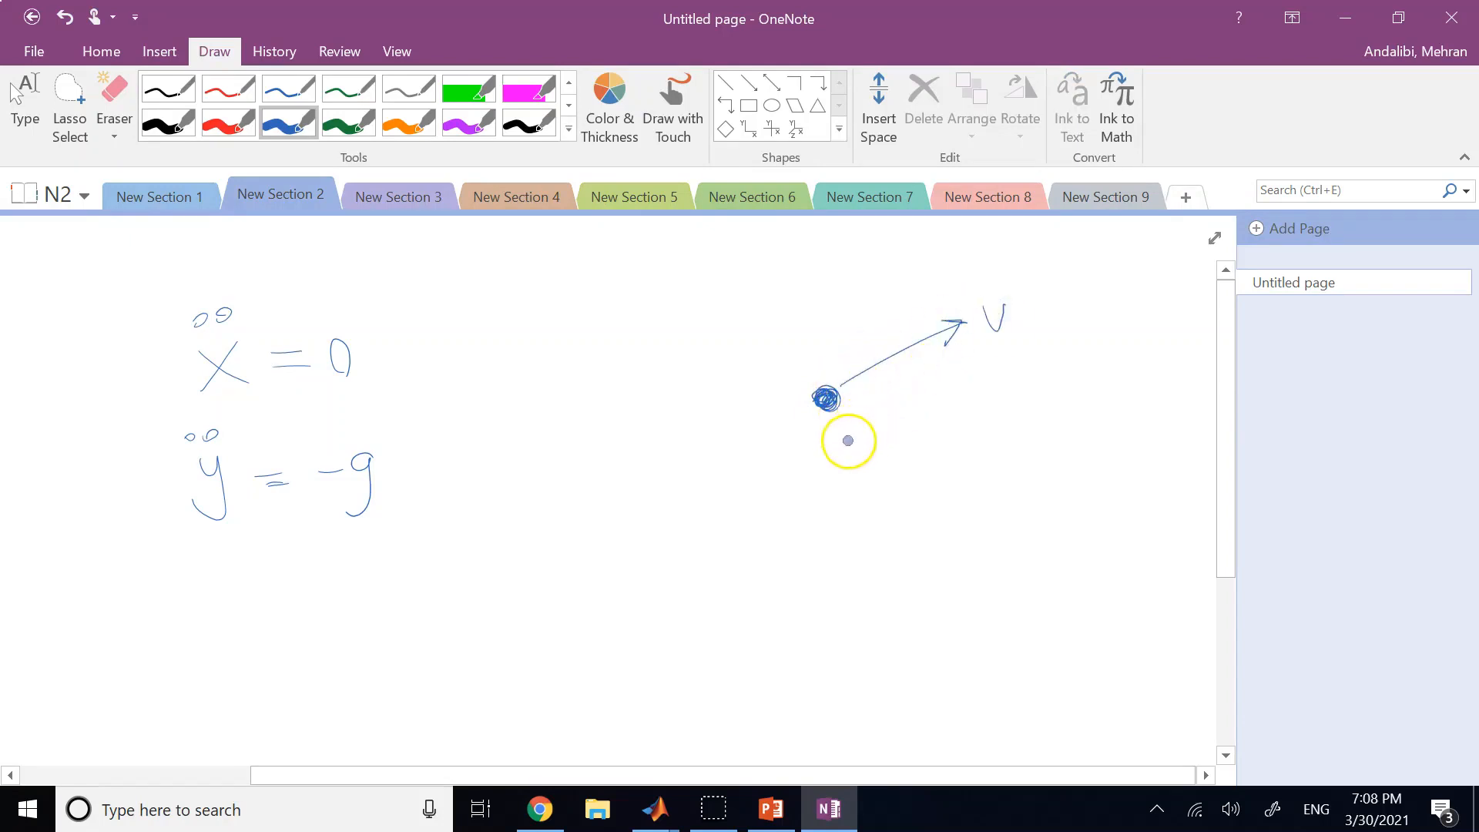
left_click_drag(840, 408, 850, 406)
left_click_drag(868, 406, 883, 402)
left_click_drag(899, 403, 909, 402)
left_click_drag(934, 404, 940, 406)
mouse_move(882, 364)
left_mouse_down()
mouse_move(896, 399)
mouse_move(926, 364)
mouse_move(942, 383)
left_mouse_up()
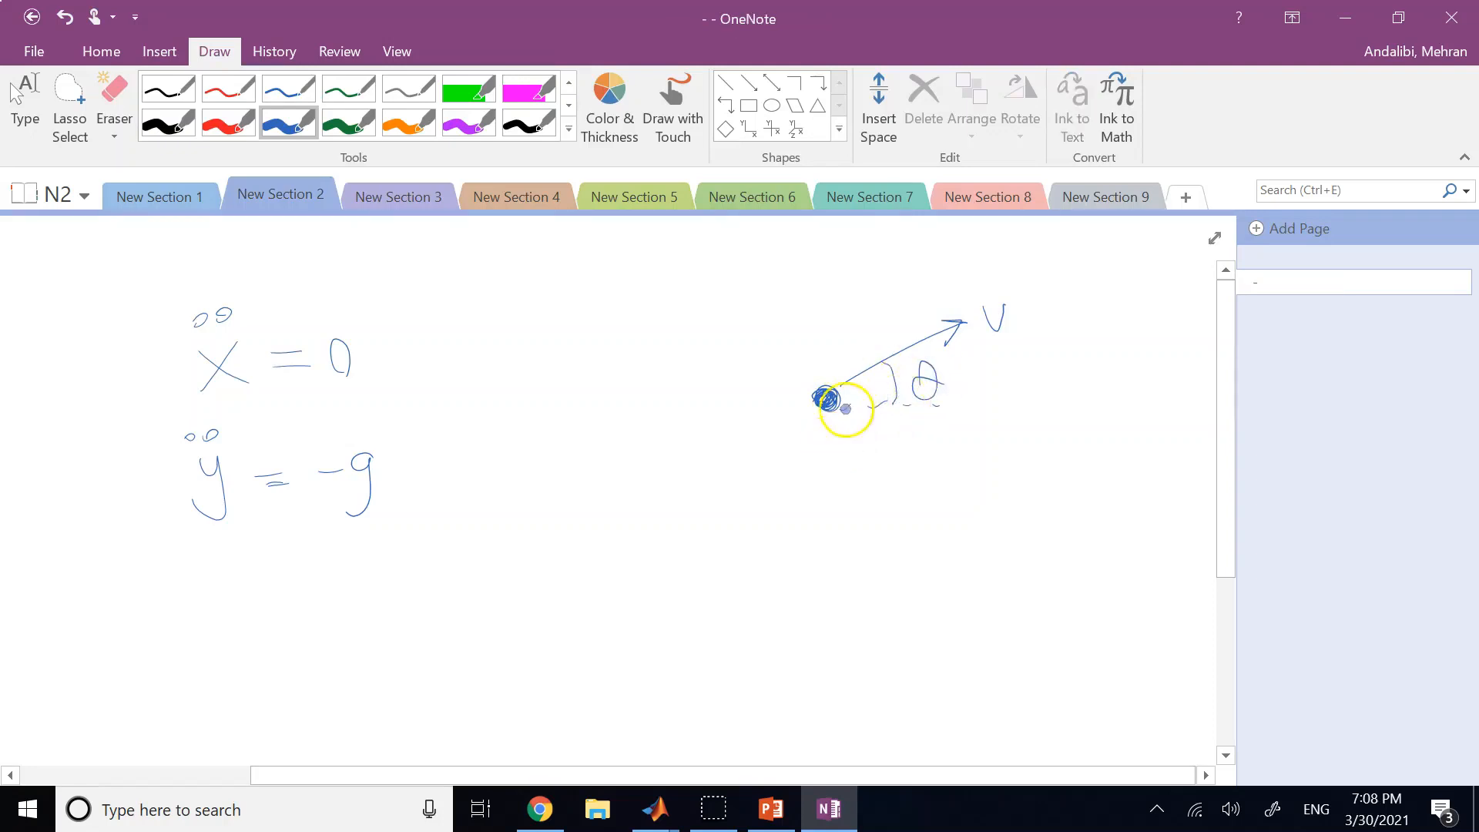
Step: Draw and label x and y coordinate axes around the projectile sketch
left_click_drag(631, 331, 663, 634)
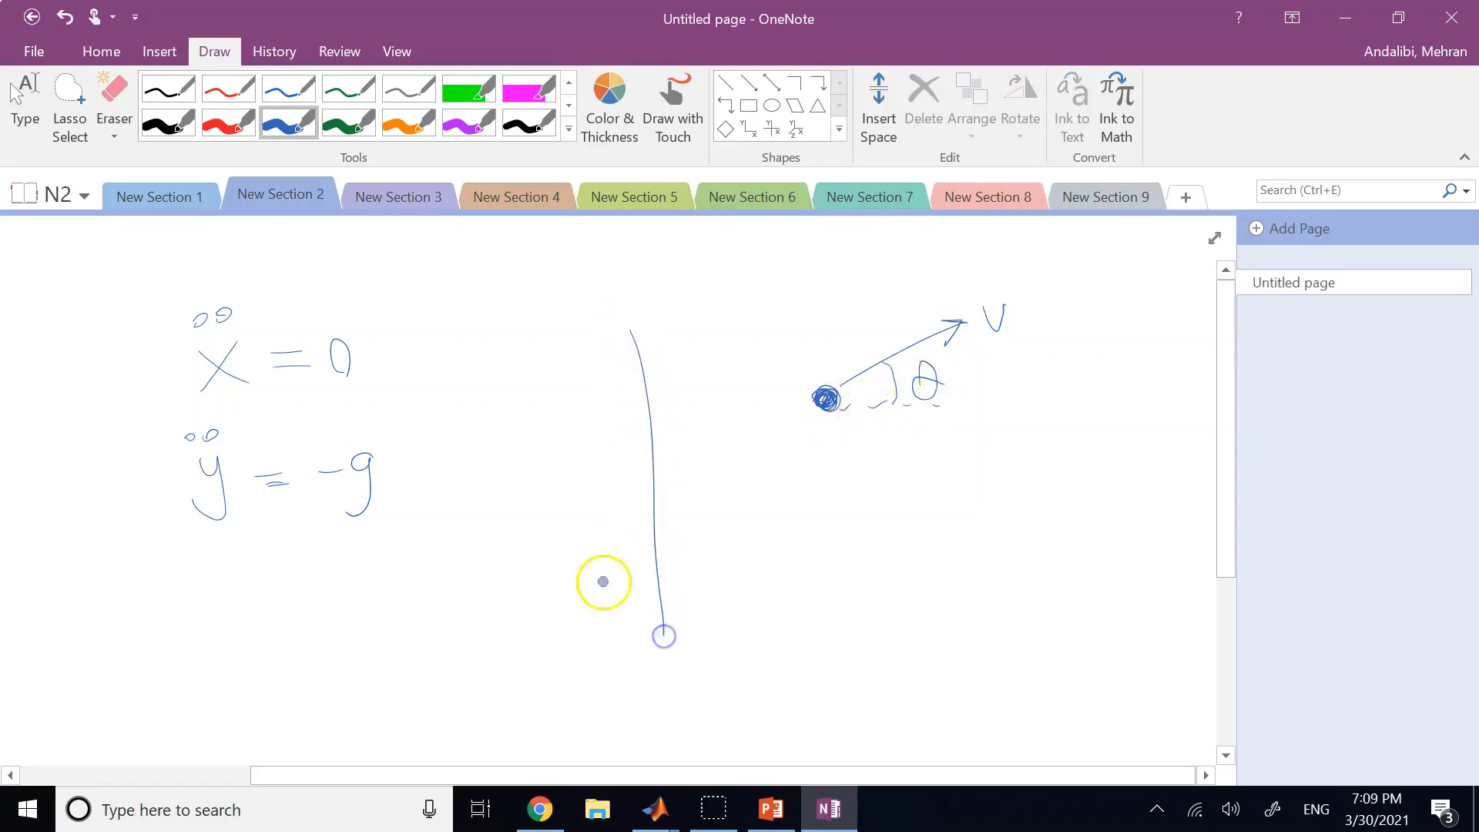
mouse_move(592, 582)
left_mouse_down()
mouse_move(956, 572)
mouse_move(941, 595)
mouse_move(1005, 610)
mouse_move(983, 621)
left_mouse_up()
mouse_move(630, 351)
left_mouse_down()
mouse_move(651, 345)
mouse_move(598, 339)
mouse_move(587, 372)
left_mouse_up()
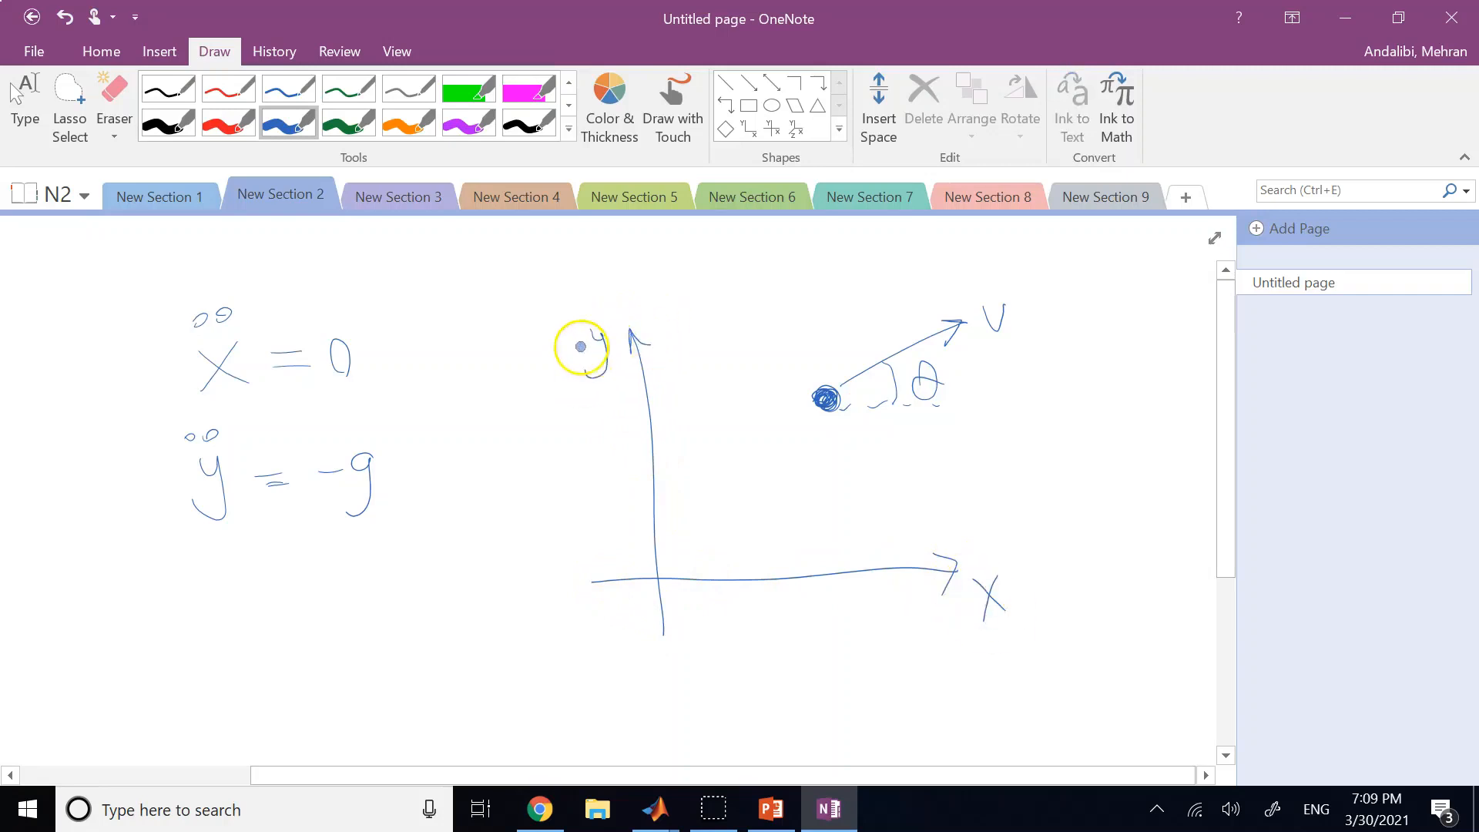
Step: Draw a downward red force arrow from the projectile and label it mg
left_click(228, 121)
left_click(821, 403)
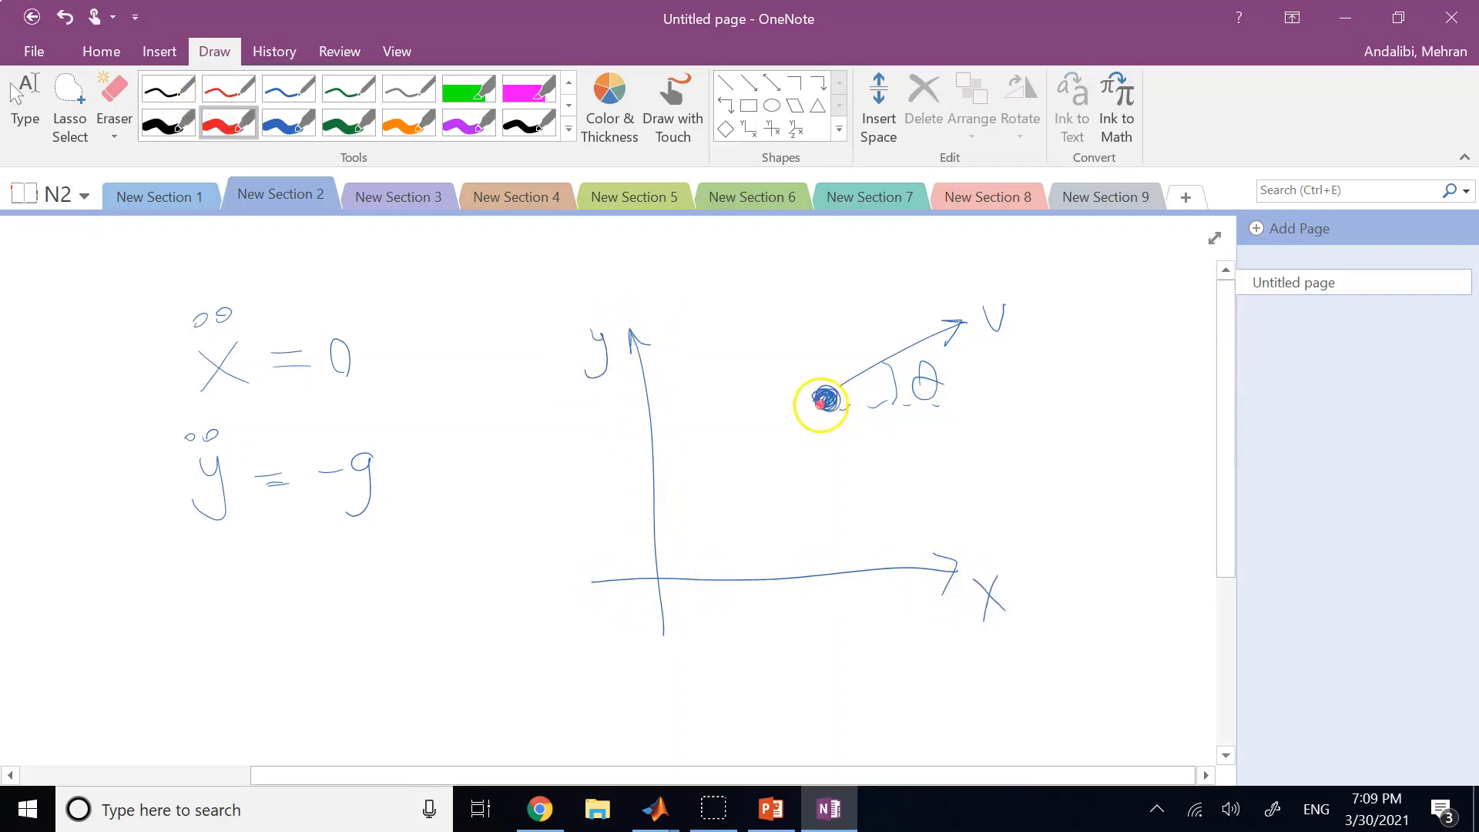
mouse_move(821, 403)
left_mouse_down()
mouse_move(826, 470)
mouse_move(868, 522)
left_mouse_up()
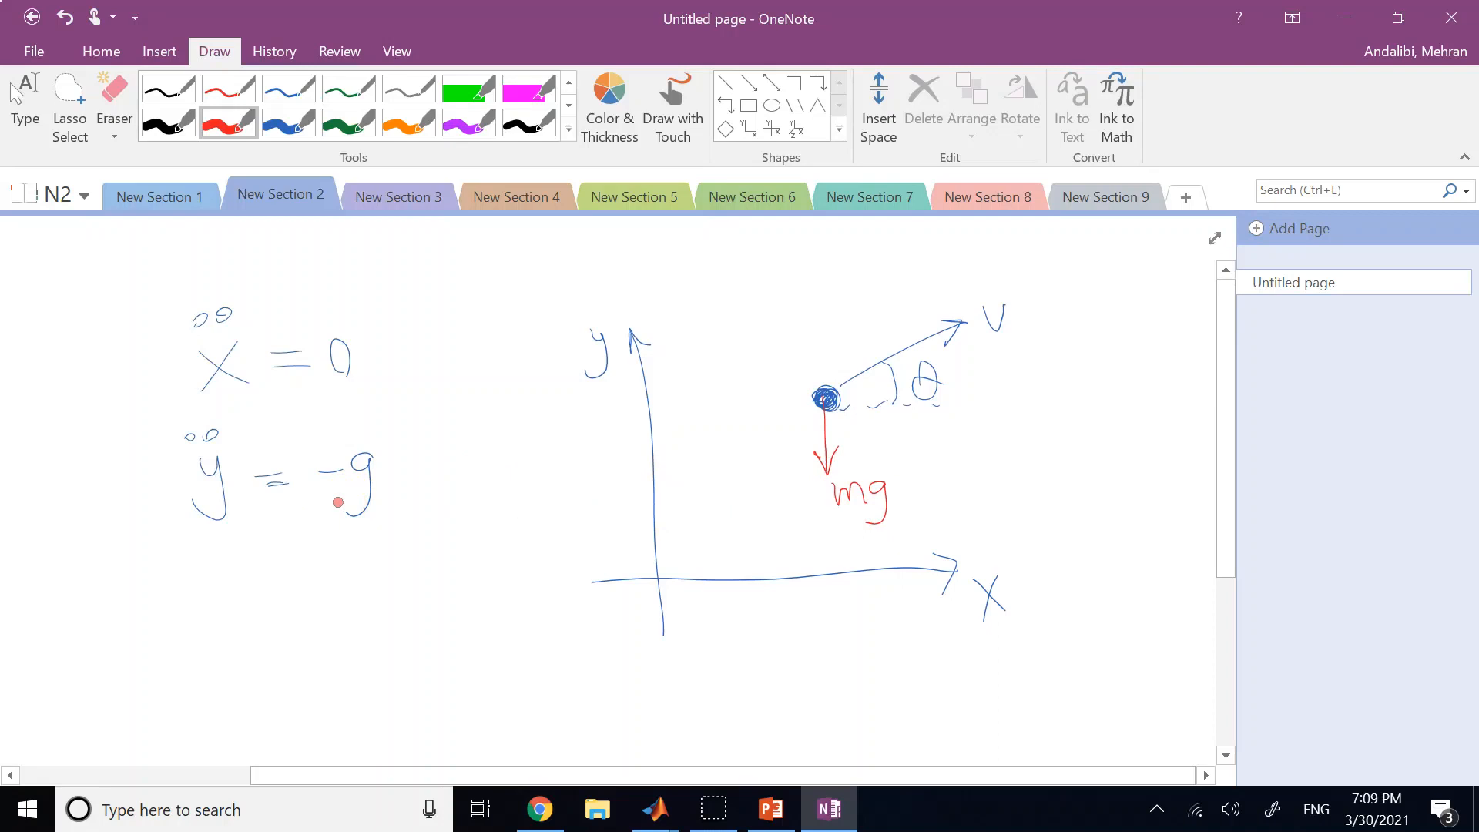
Step: Draw a green drag force arrow from the projectile opposite to V, label it F_D and mark its angle θ from a horizontal line
left_click(348, 121)
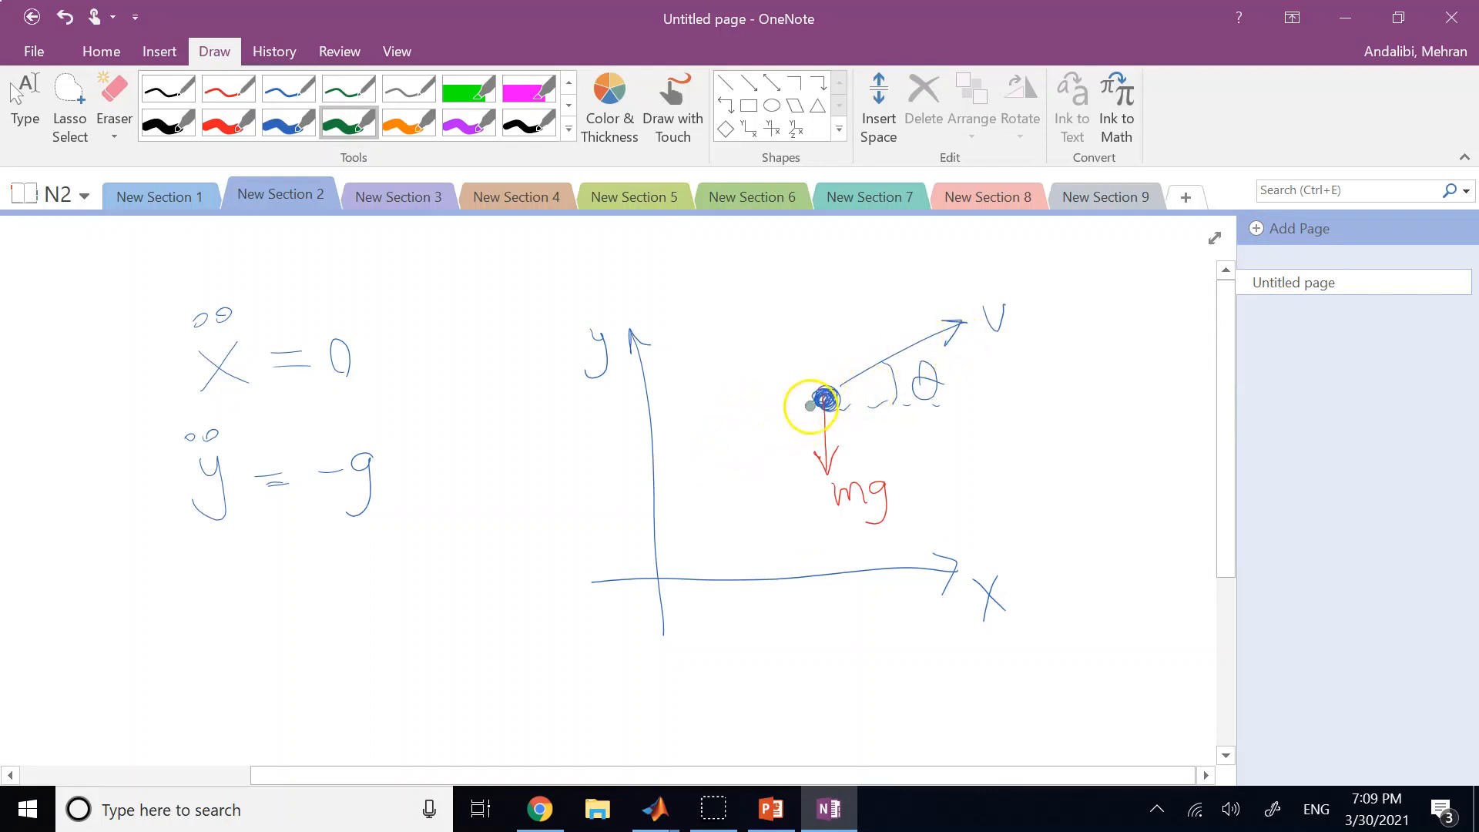
left_click_drag(810, 405, 709, 462)
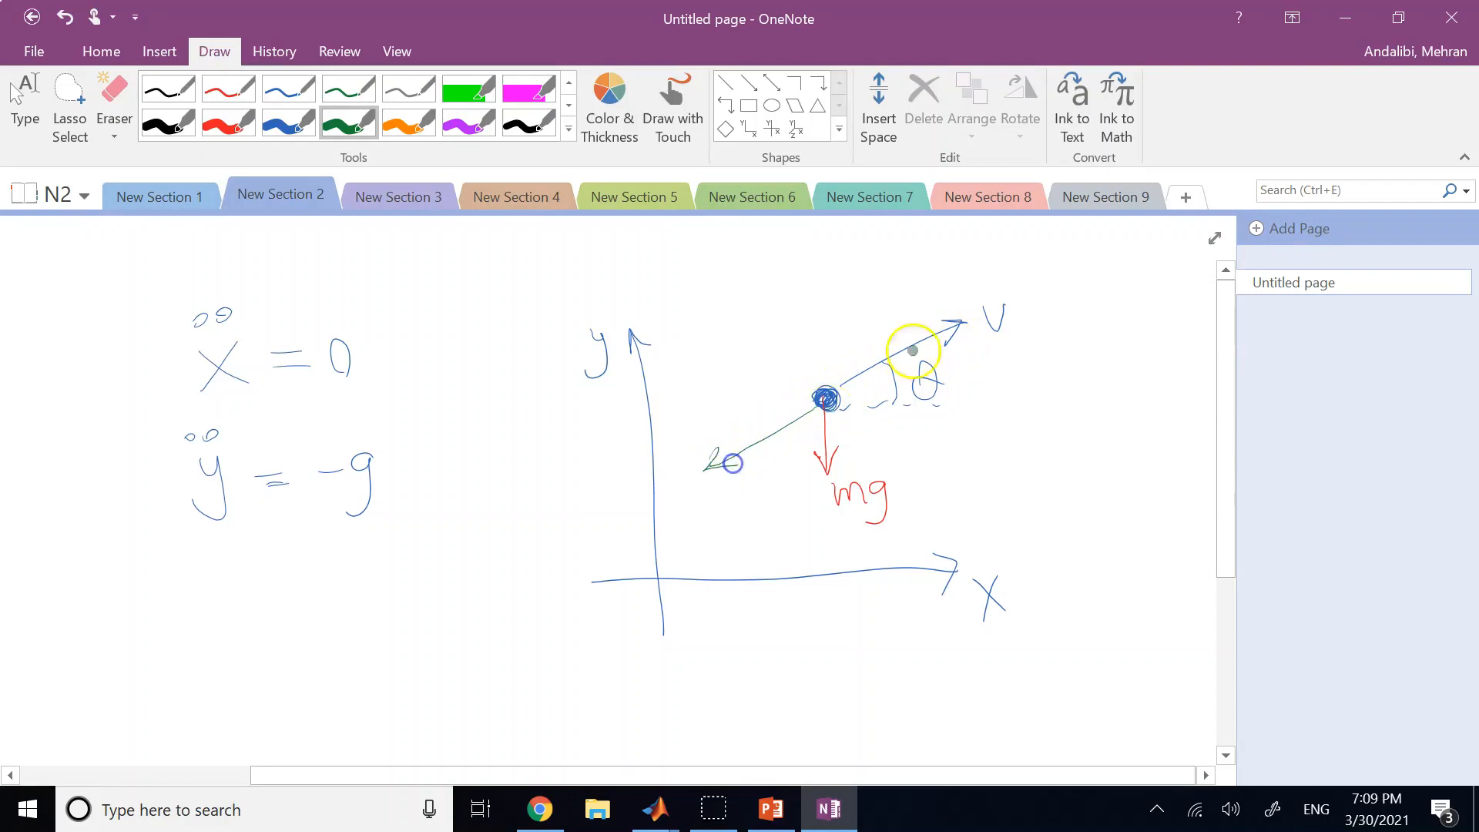
mouse_move(688, 399)
left_mouse_down()
mouse_move(664, 431)
mouse_move(683, 429)
mouse_move(655, 415)
left_mouse_up()
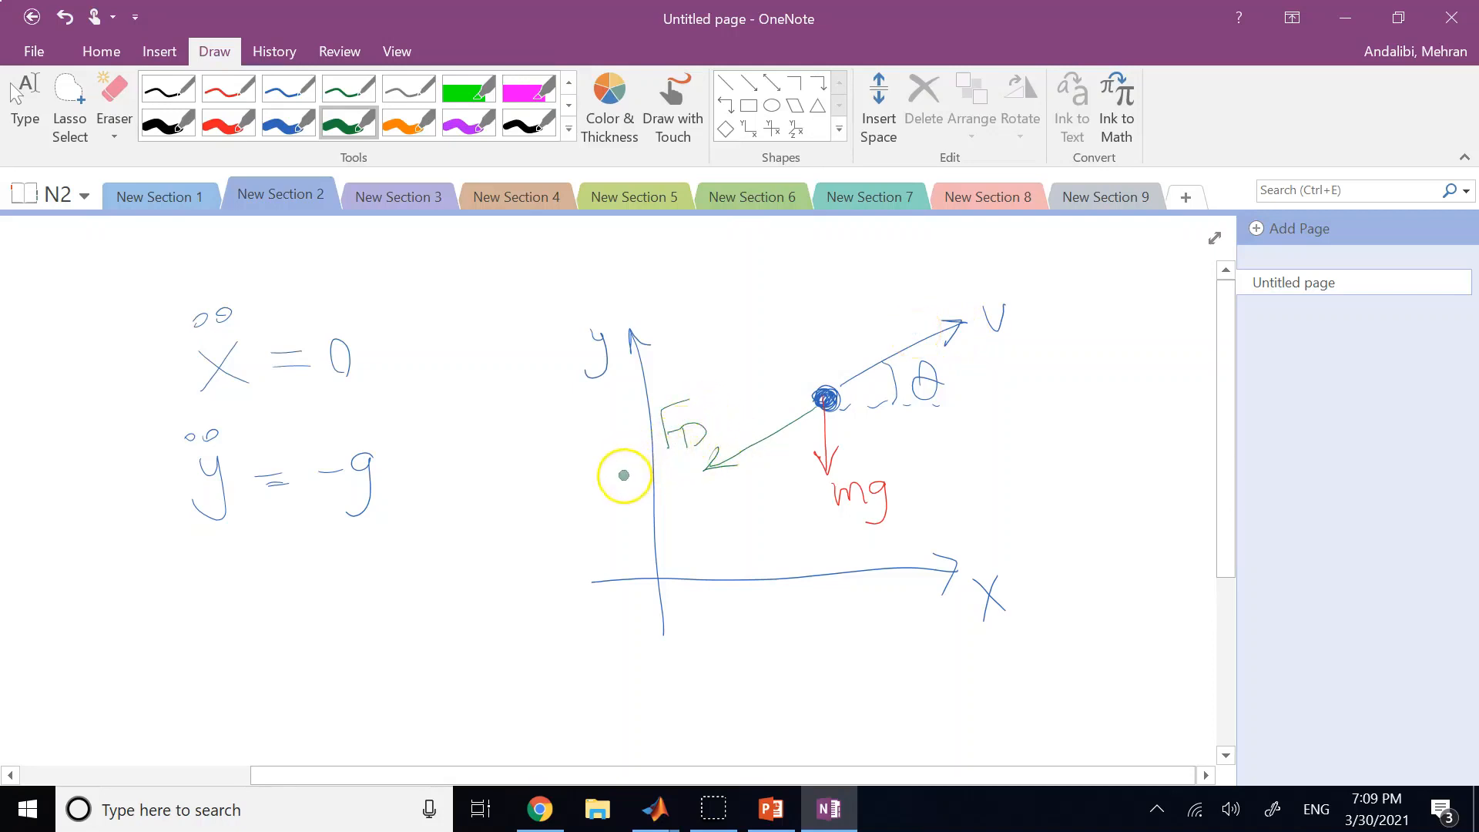
mouse_move(750, 399)
left_mouse_down()
mouse_move(825, 396)
mouse_move(793, 422)
mouse_move(762, 406)
left_mouse_up()
left_click_drag(757, 419, 763, 419)
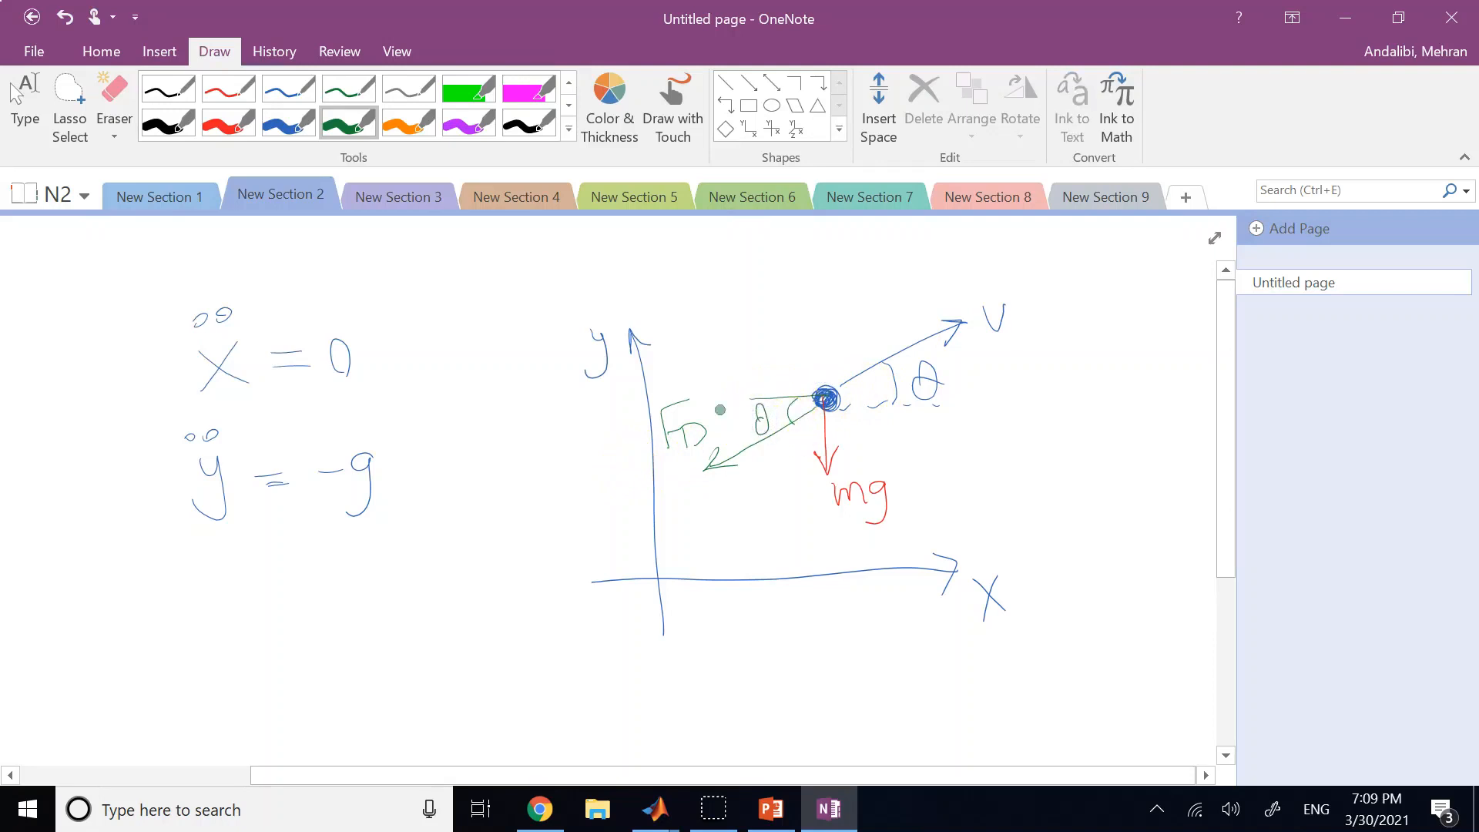
Step: Erase the right-hand sides 0 and -g of both equations and handwrite ẍ = -F_D cosθ / m in blue
left_click(114, 96)
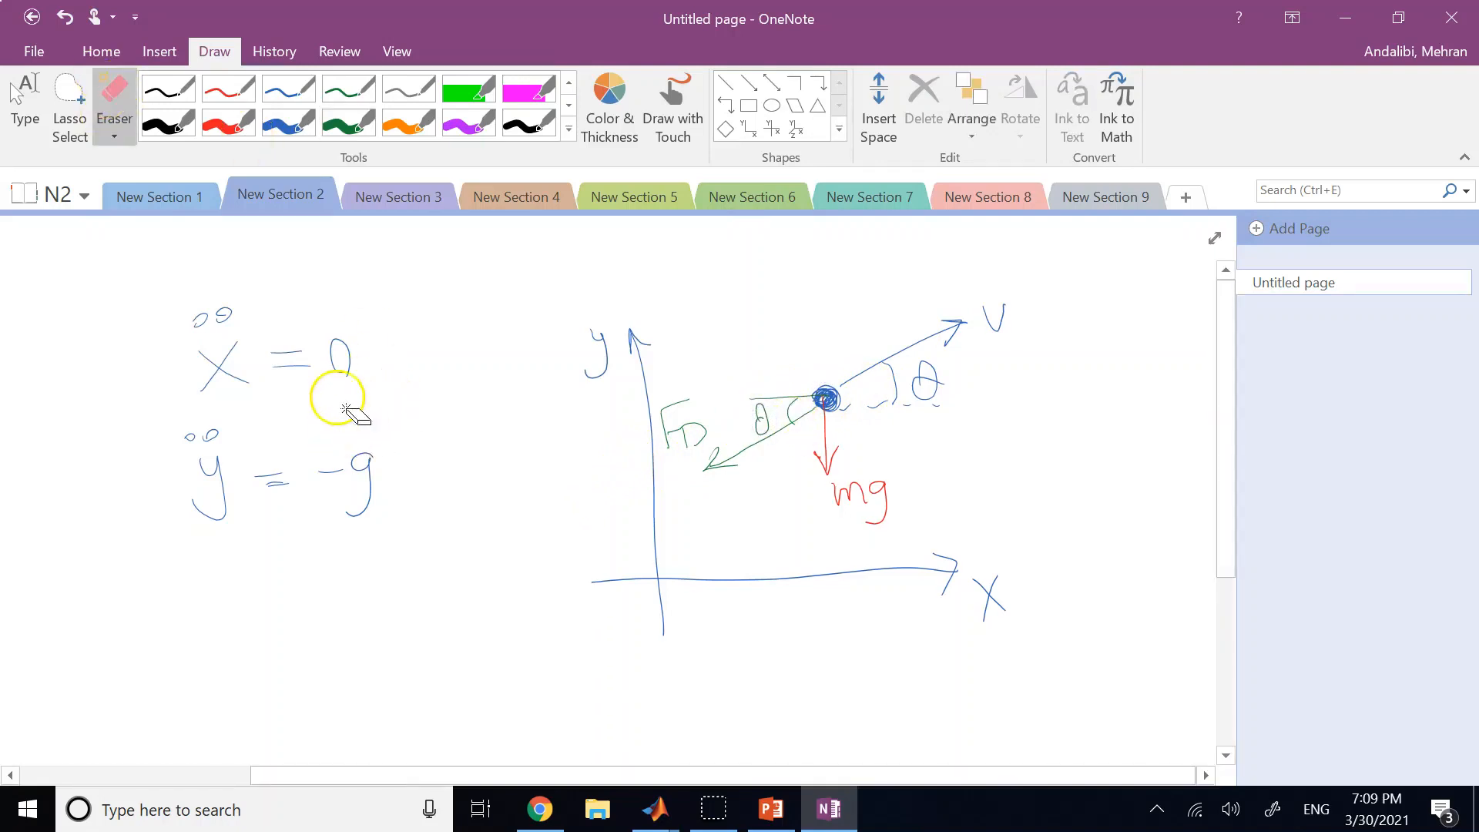
mouse_move(350, 362)
left_mouse_down()
mouse_move(331, 439)
mouse_move(356, 522)
left_mouse_up()
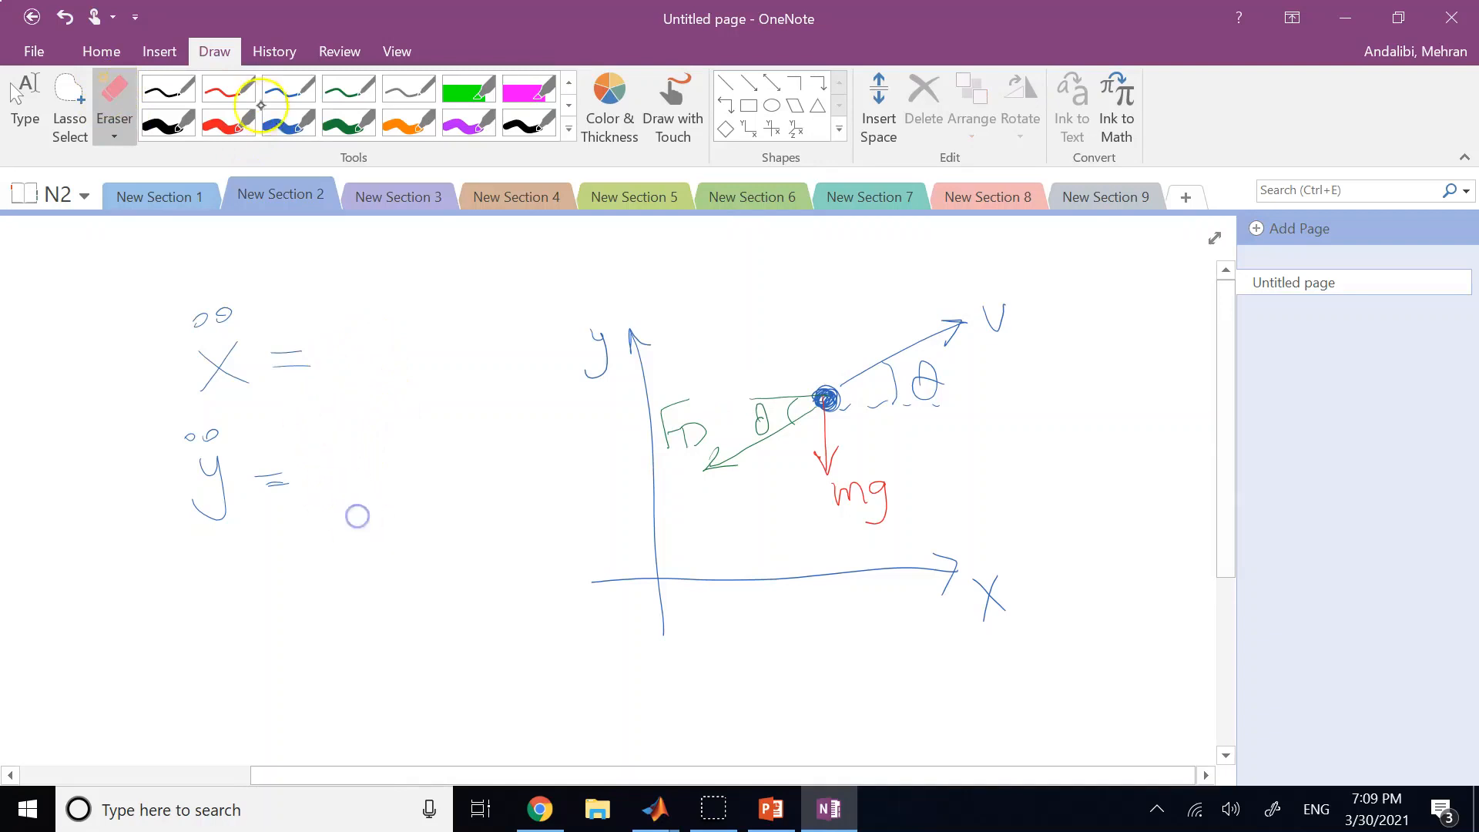
left_click(287, 123)
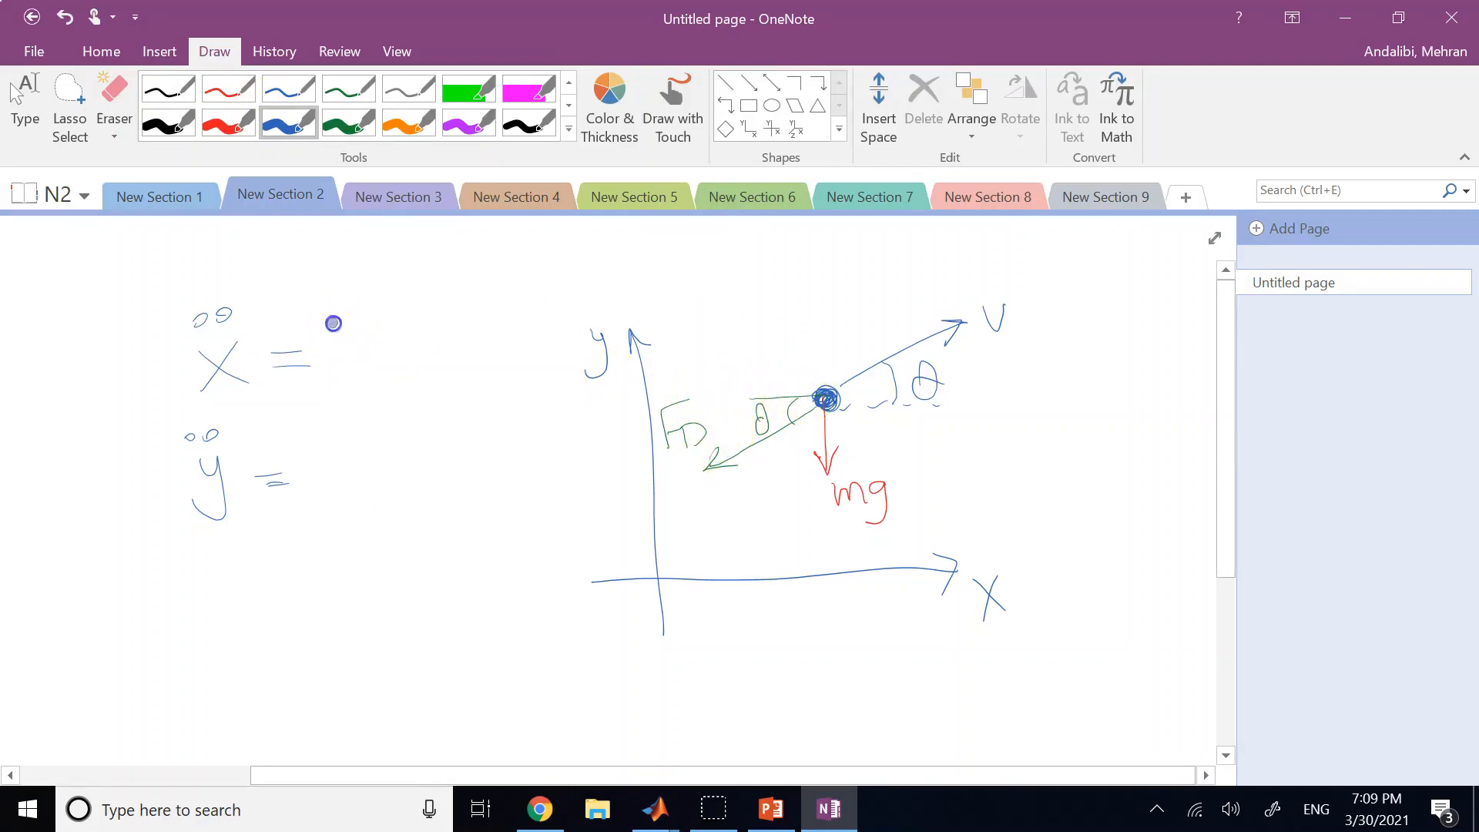
mouse_move(332, 323)
left_mouse_down()
mouse_move(449, 338)
mouse_move(356, 373)
mouse_move(407, 401)
mouse_move(440, 399)
left_mouse_up()
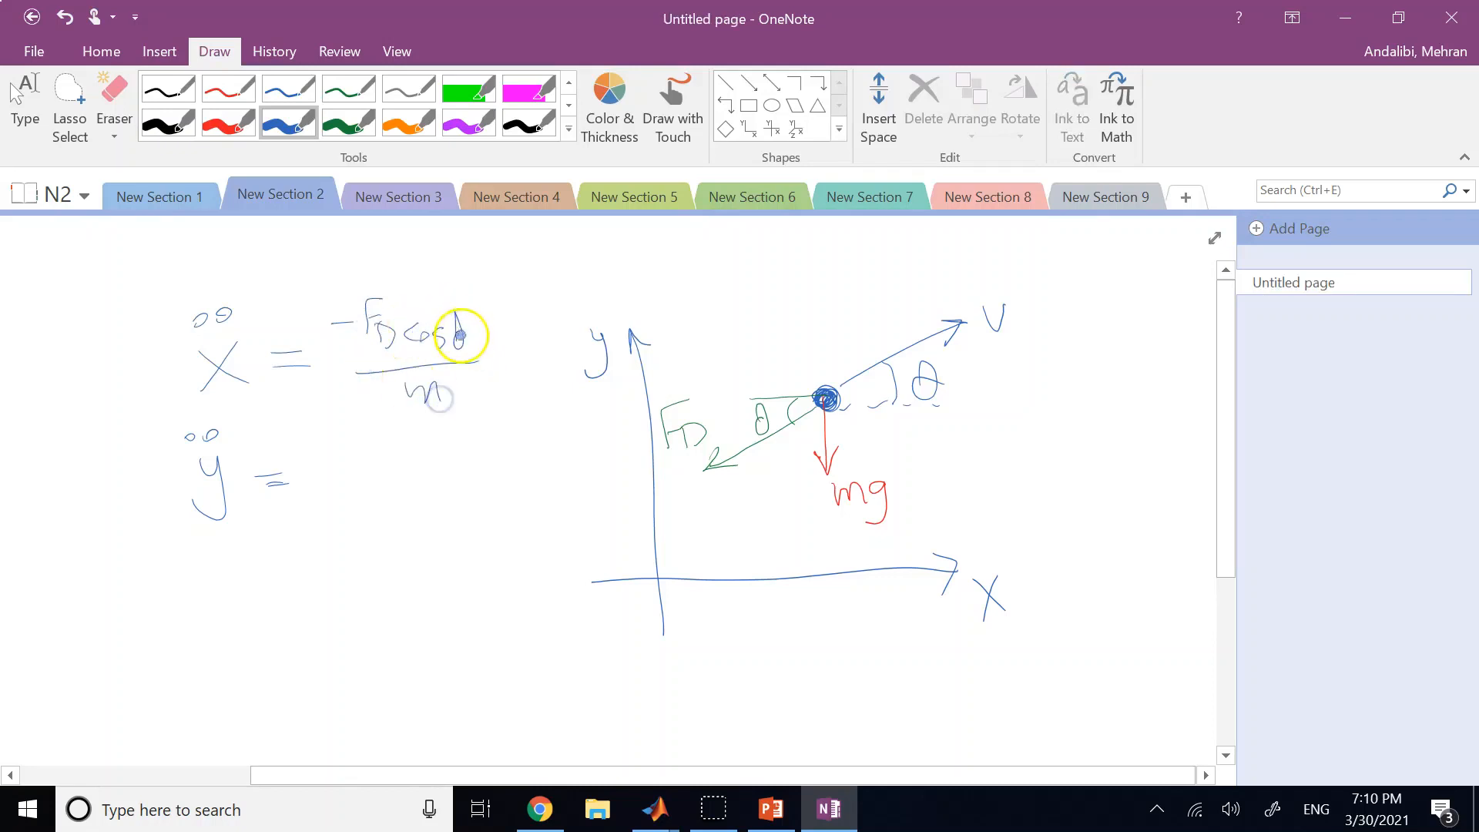
left_click_drag(454, 335, 467, 334)
Step: Complete the second equation as ÿ = -g - F_D sinθ / m and group both equations with a curly brace
mouse_move(309, 475)
left_mouse_down()
mouse_move(330, 494)
mouse_move(377, 476)
left_mouse_up()
left_click_drag(421, 428, 402, 463)
left_click_drag(394, 453, 511, 460)
mouse_move(527, 479)
left_mouse_down()
mouse_move(410, 497)
mouse_move(492, 523)
left_mouse_up()
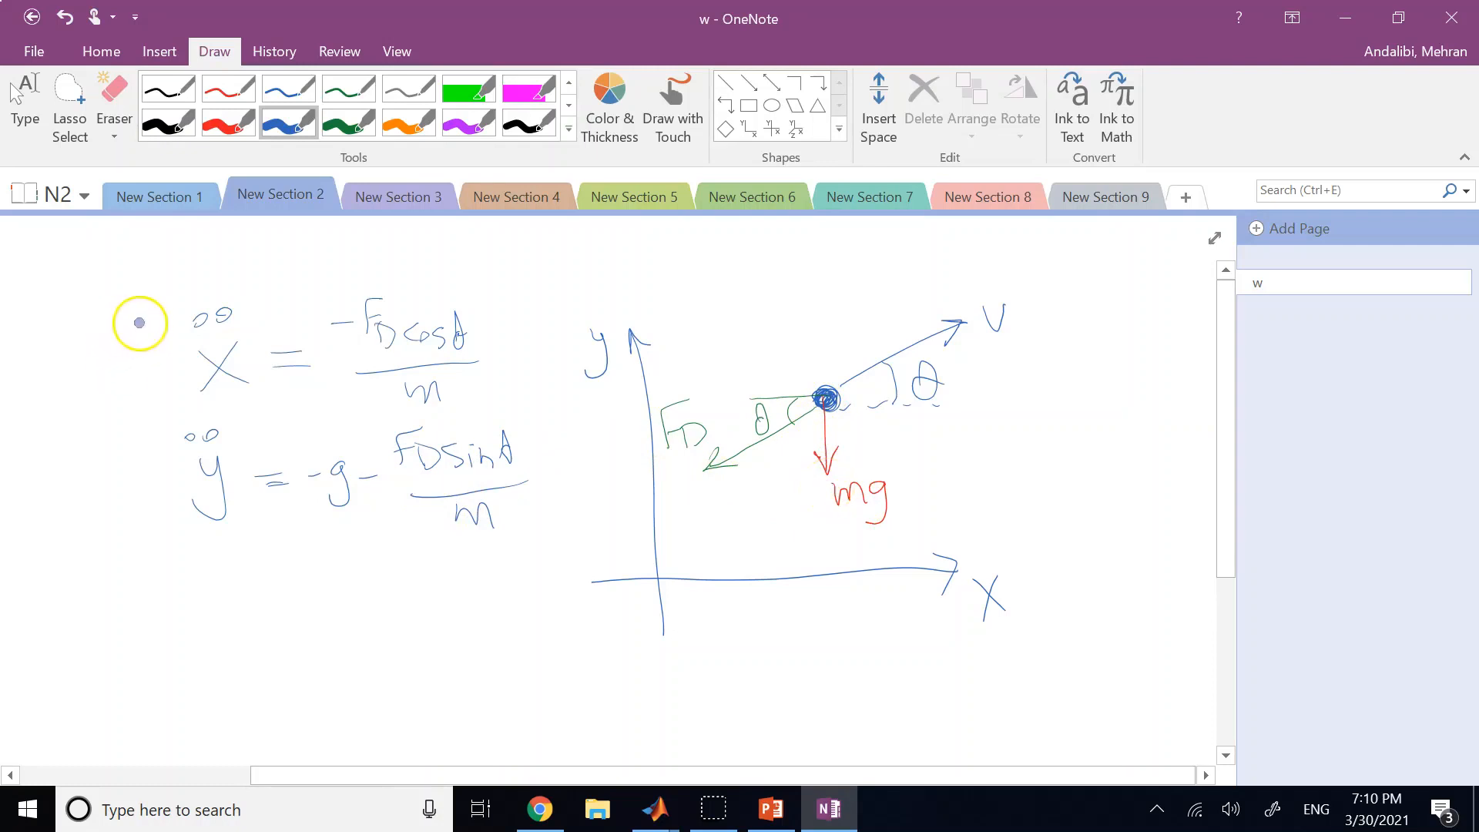
left_click_drag(147, 328, 116, 520)
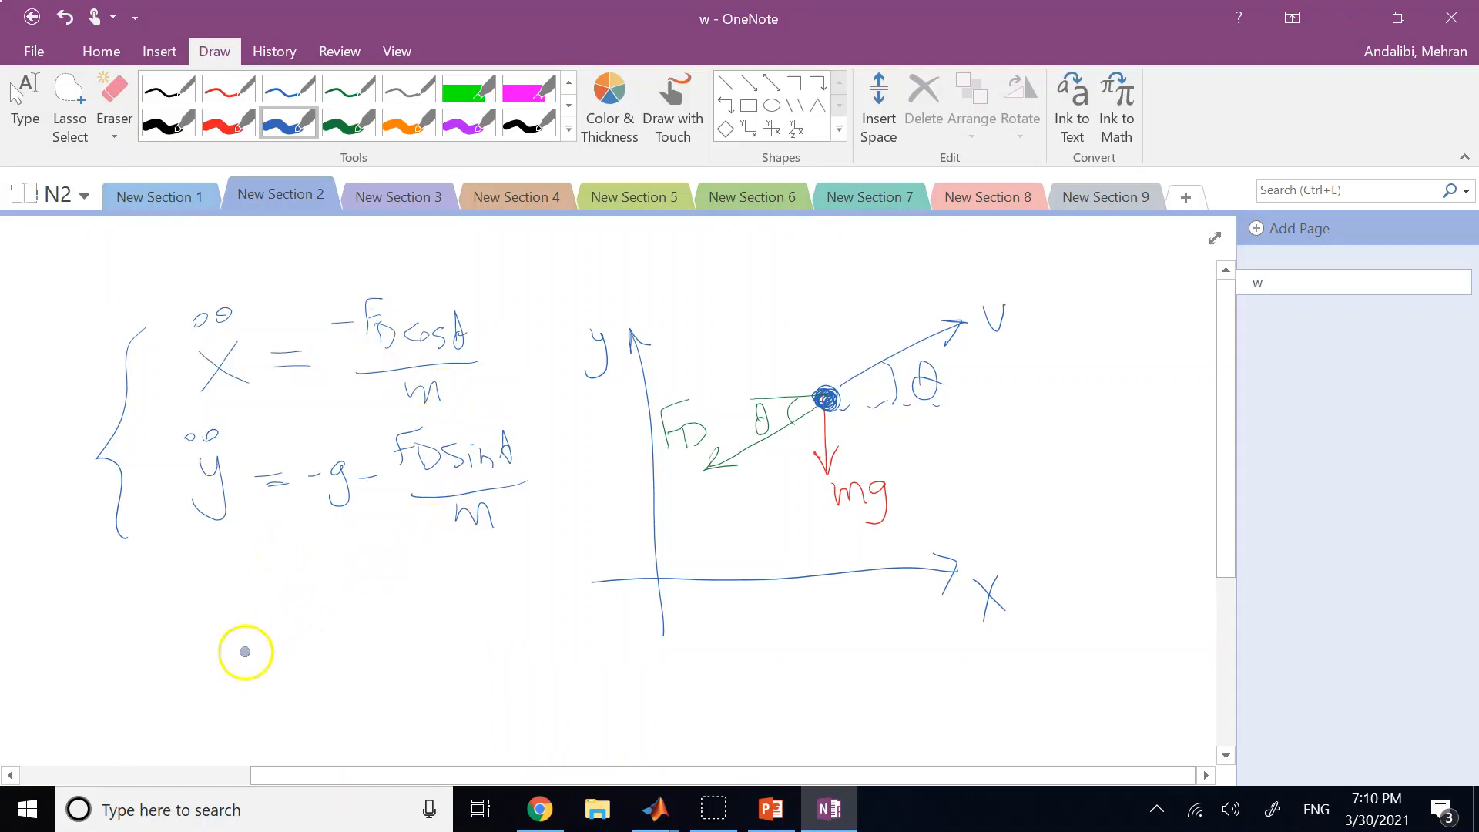
Step: Handwrite the drag equation F_D = ½ ρ_air A c_d V² in blue below the motion equations, and switch to the red pen
mouse_move(178, 635)
left_mouse_down()
mouse_move(135, 687)
mouse_move(168, 663)
mouse_move(201, 666)
left_mouse_up()
left_click_drag(217, 683, 245, 681)
mouse_move(273, 622)
left_mouse_down()
mouse_move(277, 659)
mouse_move(343, 683)
mouse_move(339, 695)
left_mouse_up()
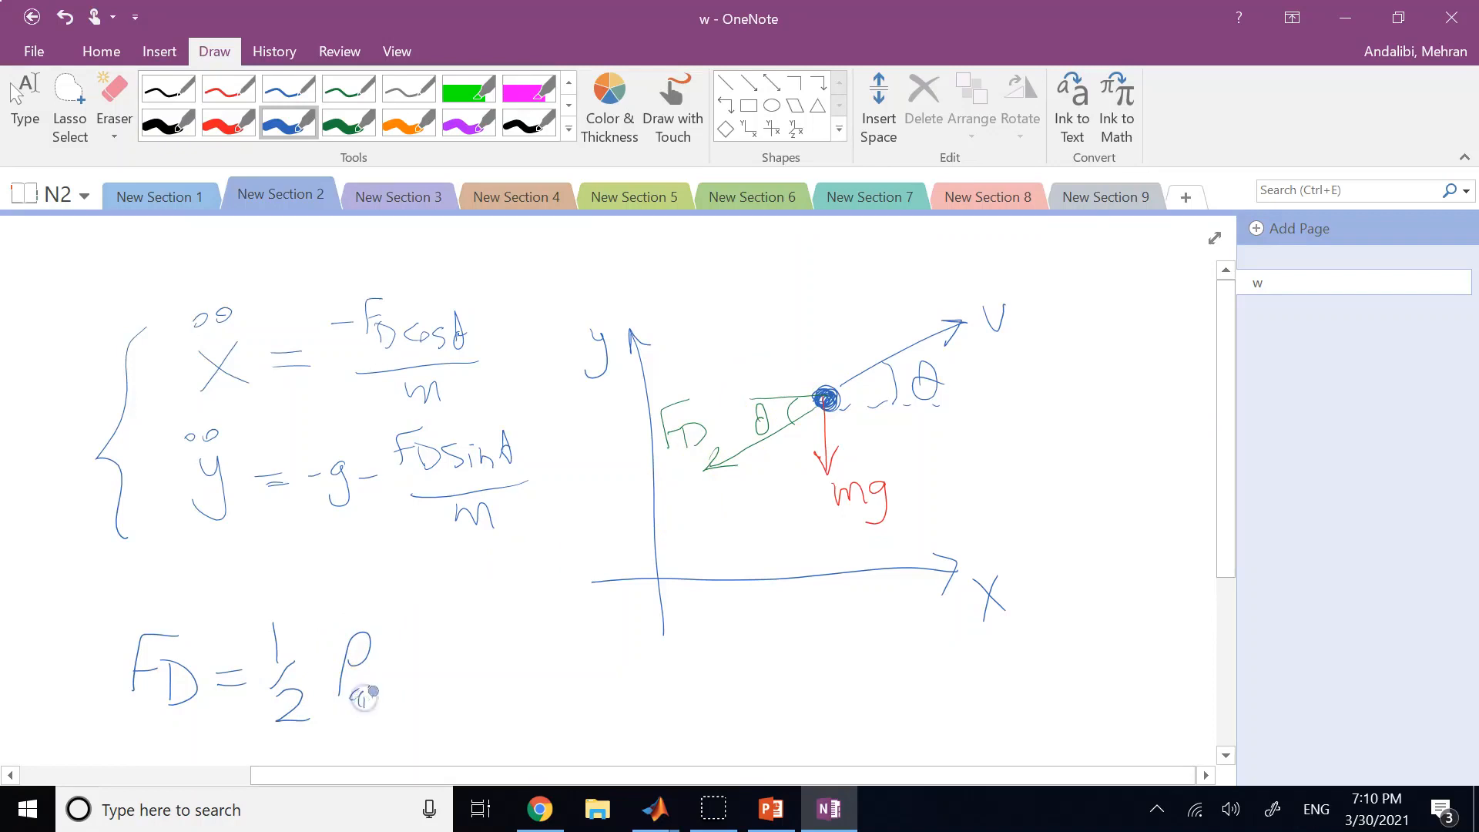
left_click_drag(373, 691, 382, 695)
mouse_move(422, 639)
left_mouse_down()
mouse_move(419, 694)
mouse_move(439, 694)
left_mouse_up()
left_click_drag(417, 669, 436, 668)
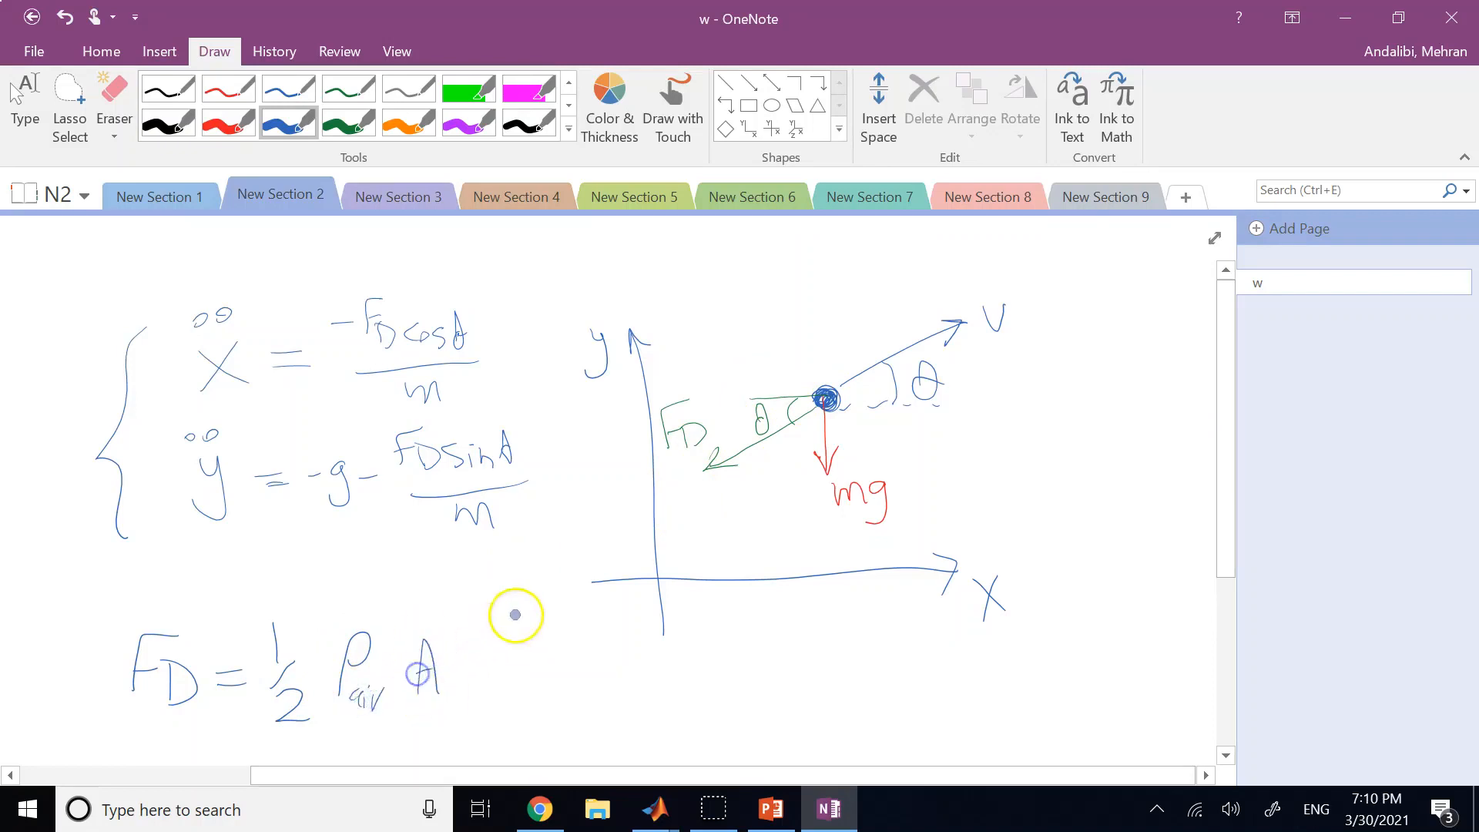
left_click_drag(834, 408, 826, 392)
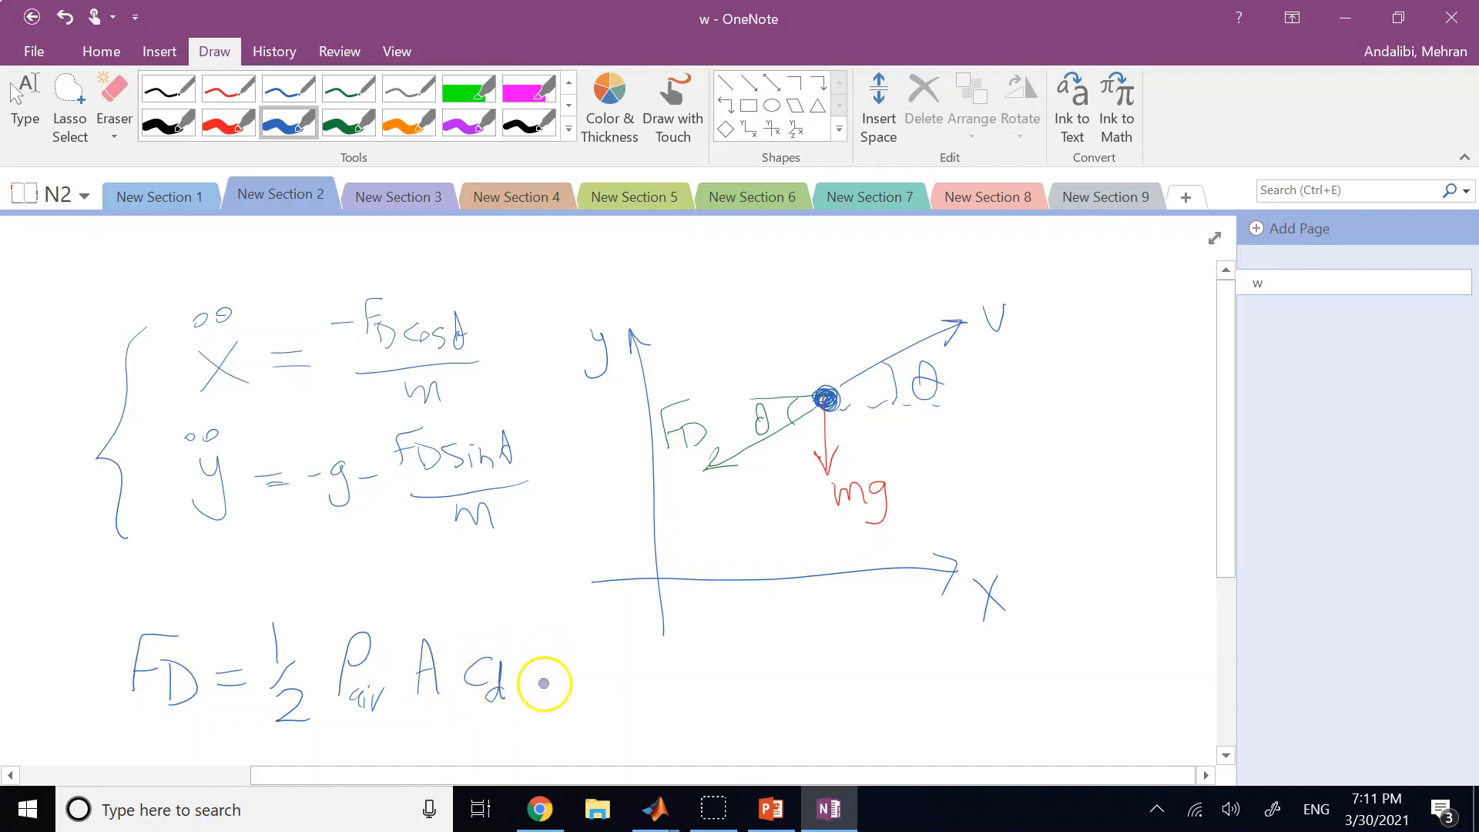
left_click_drag(542, 650, 565, 683)
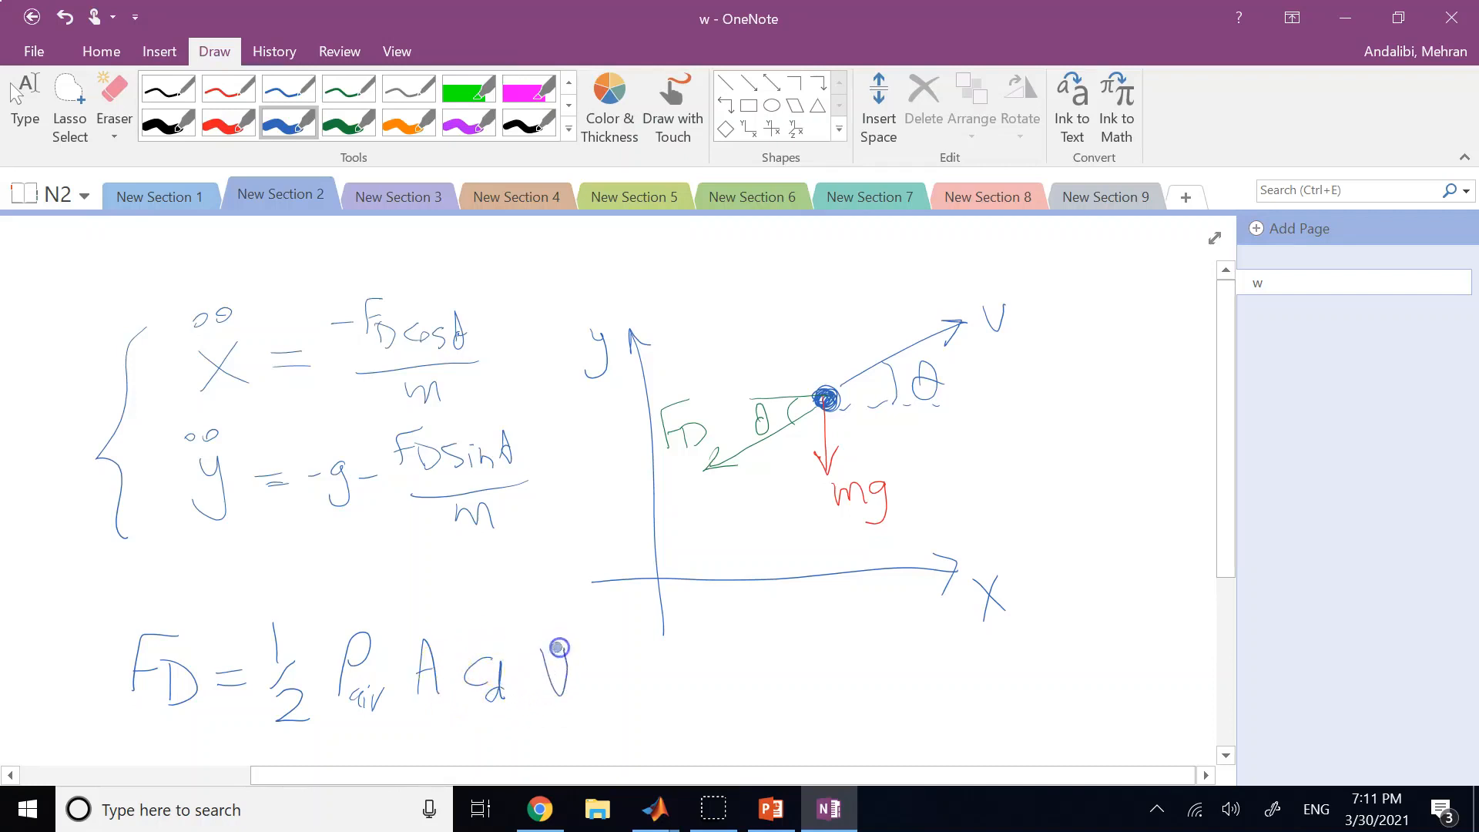
left_click_drag(588, 619, 615, 644)
left_click(228, 125)
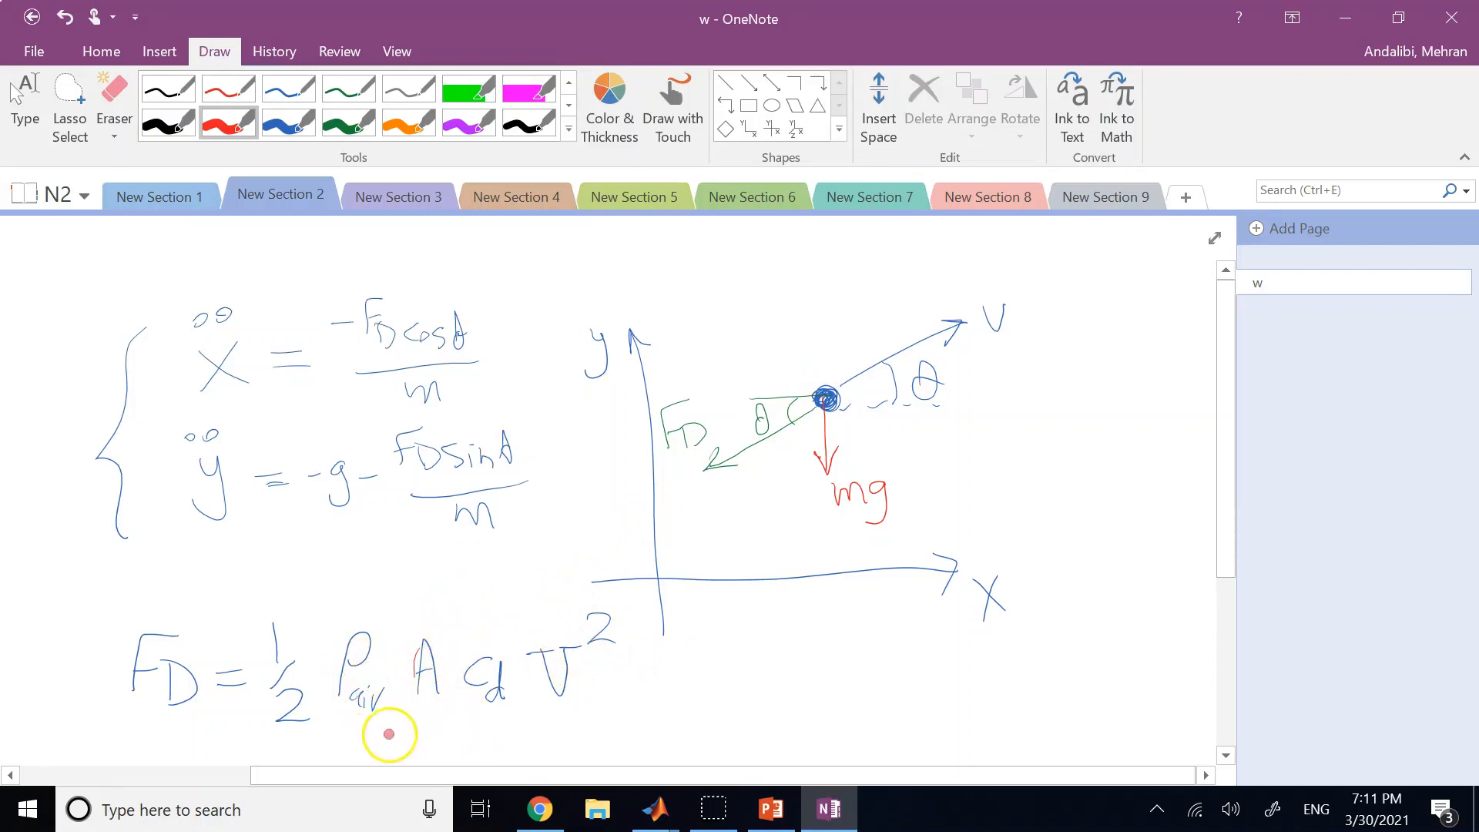
Step: Circle ρair A cd in the drag equation in red, label it C, and point an arrow from V² to (ẋ² + ẏ²)
mouse_move(400, 740)
left_mouse_down()
mouse_move(354, 738)
mouse_move(310, 647)
left_mouse_up()
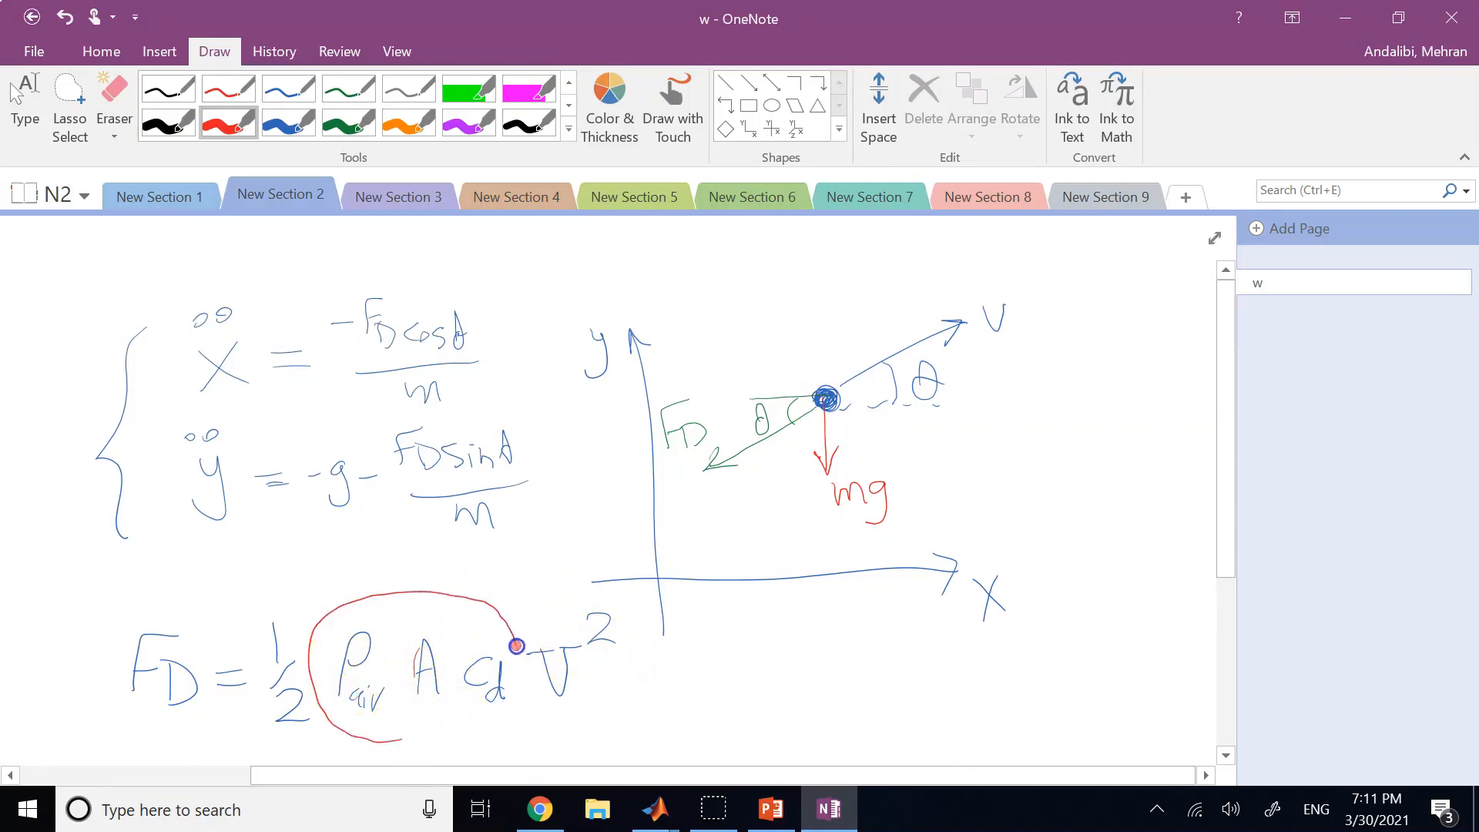
left_click_drag(426, 554, 439, 589)
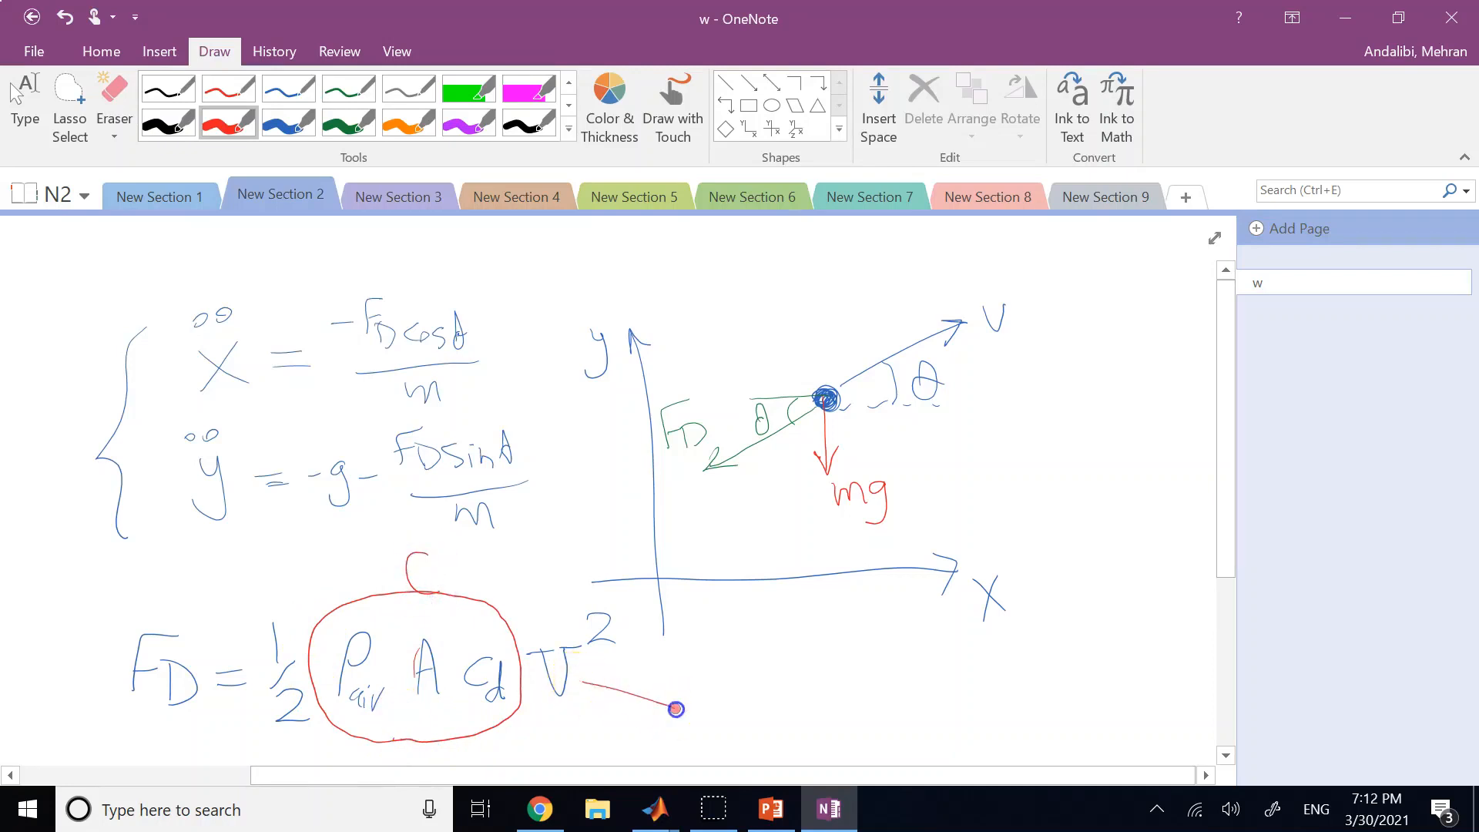
mouse_move(756, 686)
left_mouse_down()
mouse_move(800, 728)
mouse_move(768, 723)
left_mouse_up()
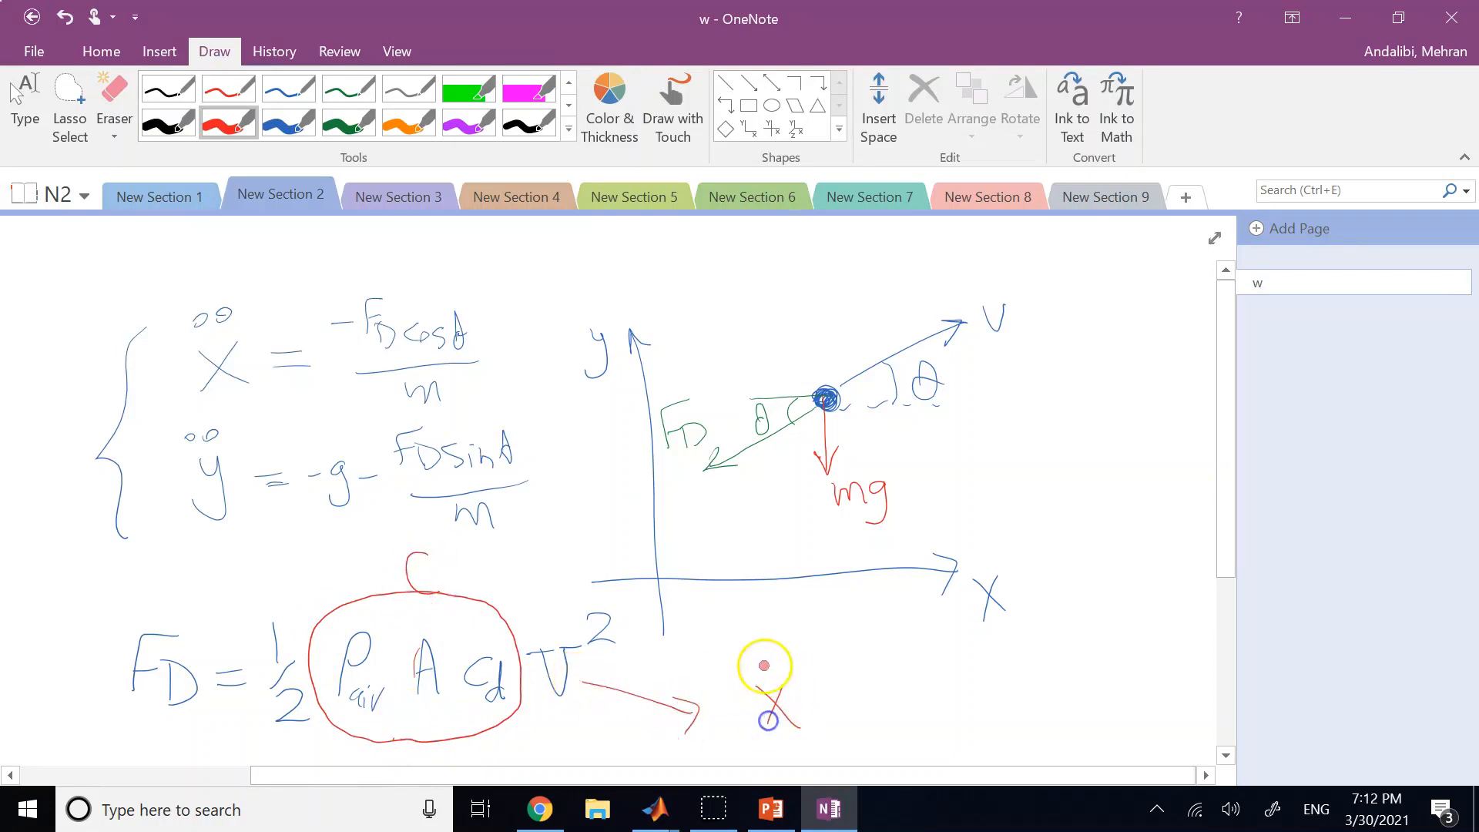
left_click(769, 666)
mouse_move(782, 646)
left_mouse_down()
mouse_move(847, 698)
mouse_move(832, 723)
mouse_move(892, 664)
mouse_move(926, 733)
left_mouse_up()
left_click(873, 664)
left_click_drag(746, 664, 751, 733)
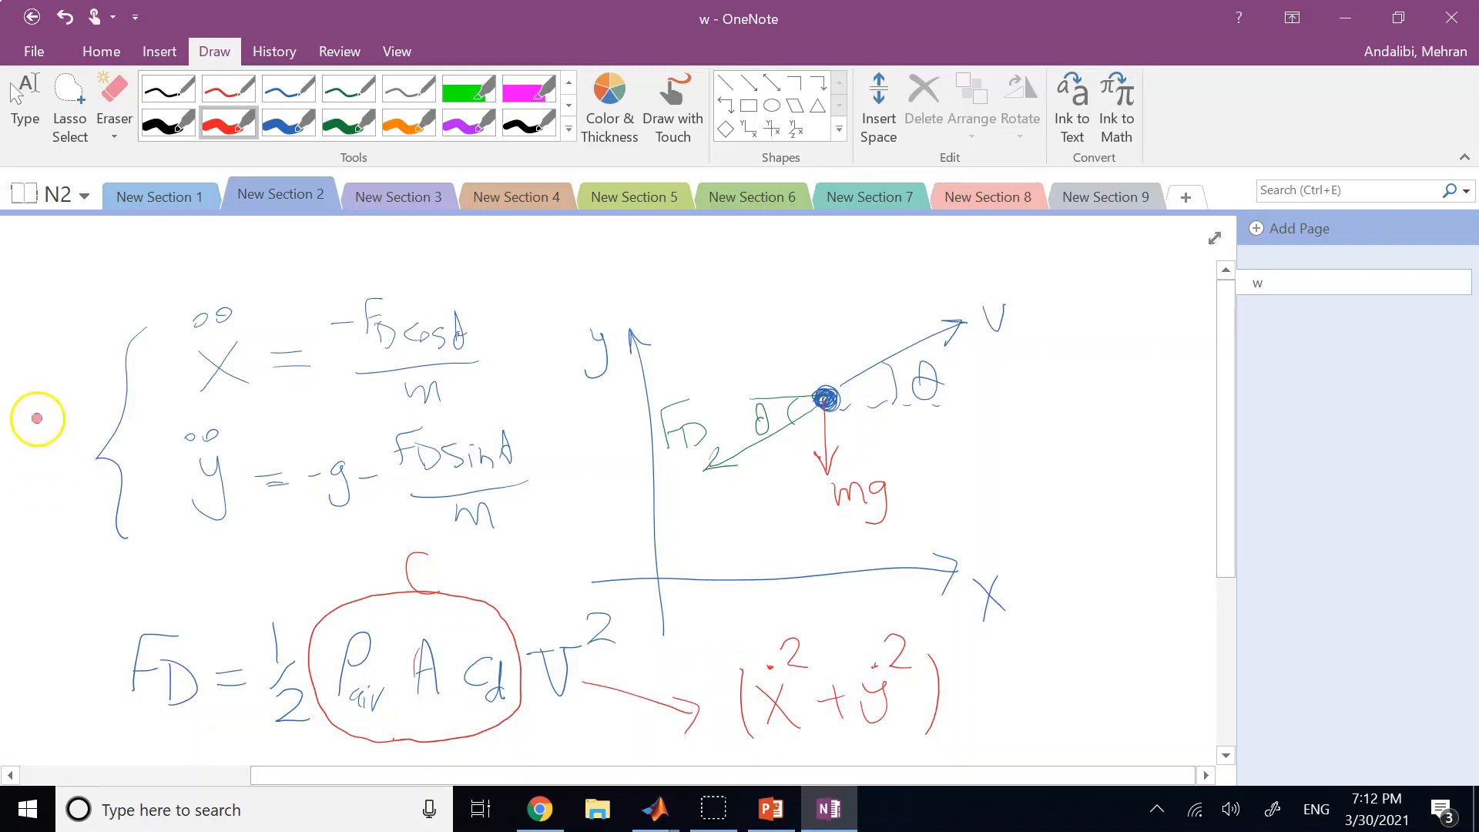
Step: Handwrite "tan θ =" in red below the drag force equation
scroll(105, 562, "down", 10)
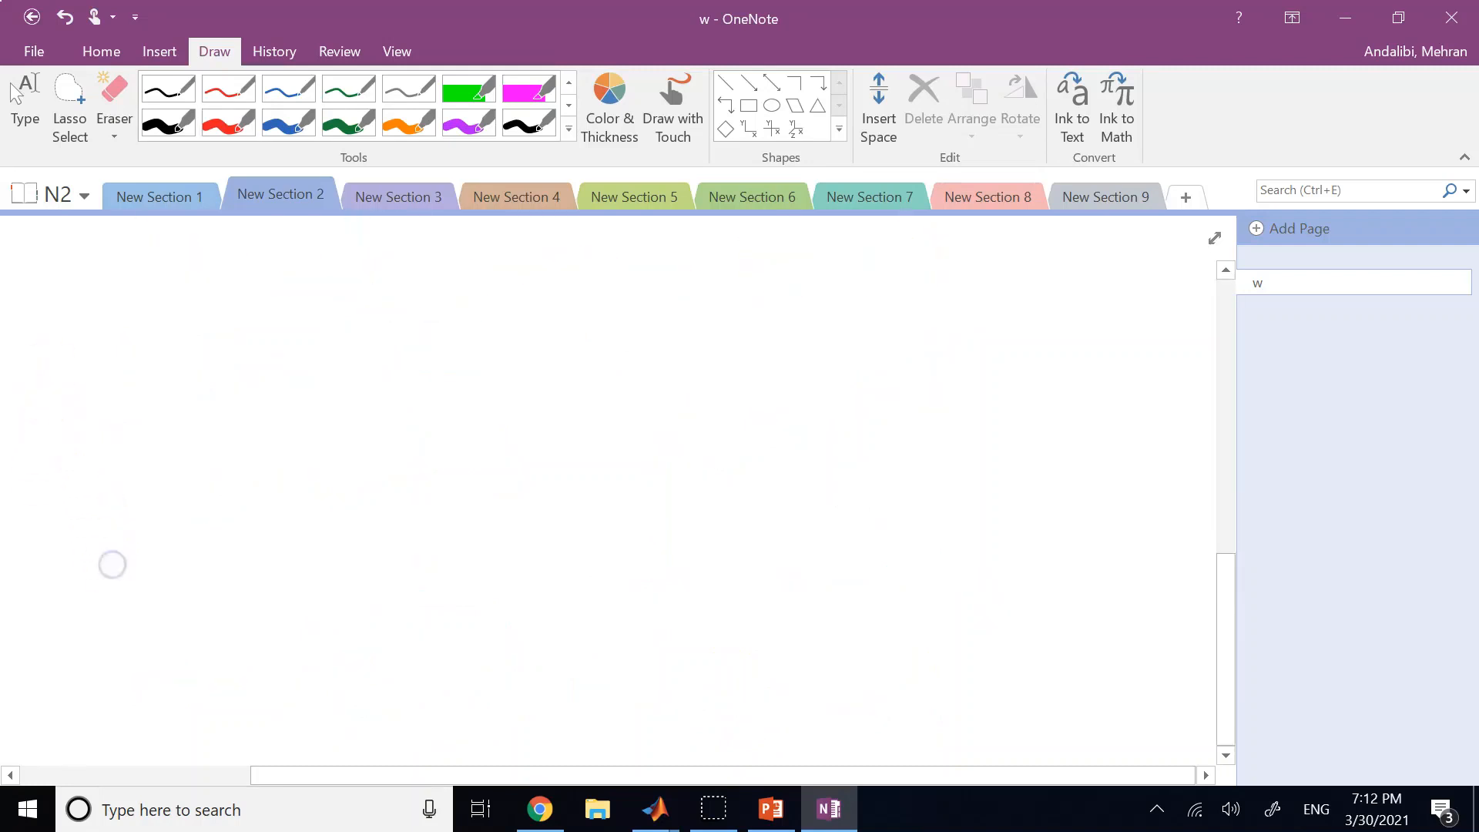
scroll(113, 565, "up", 8)
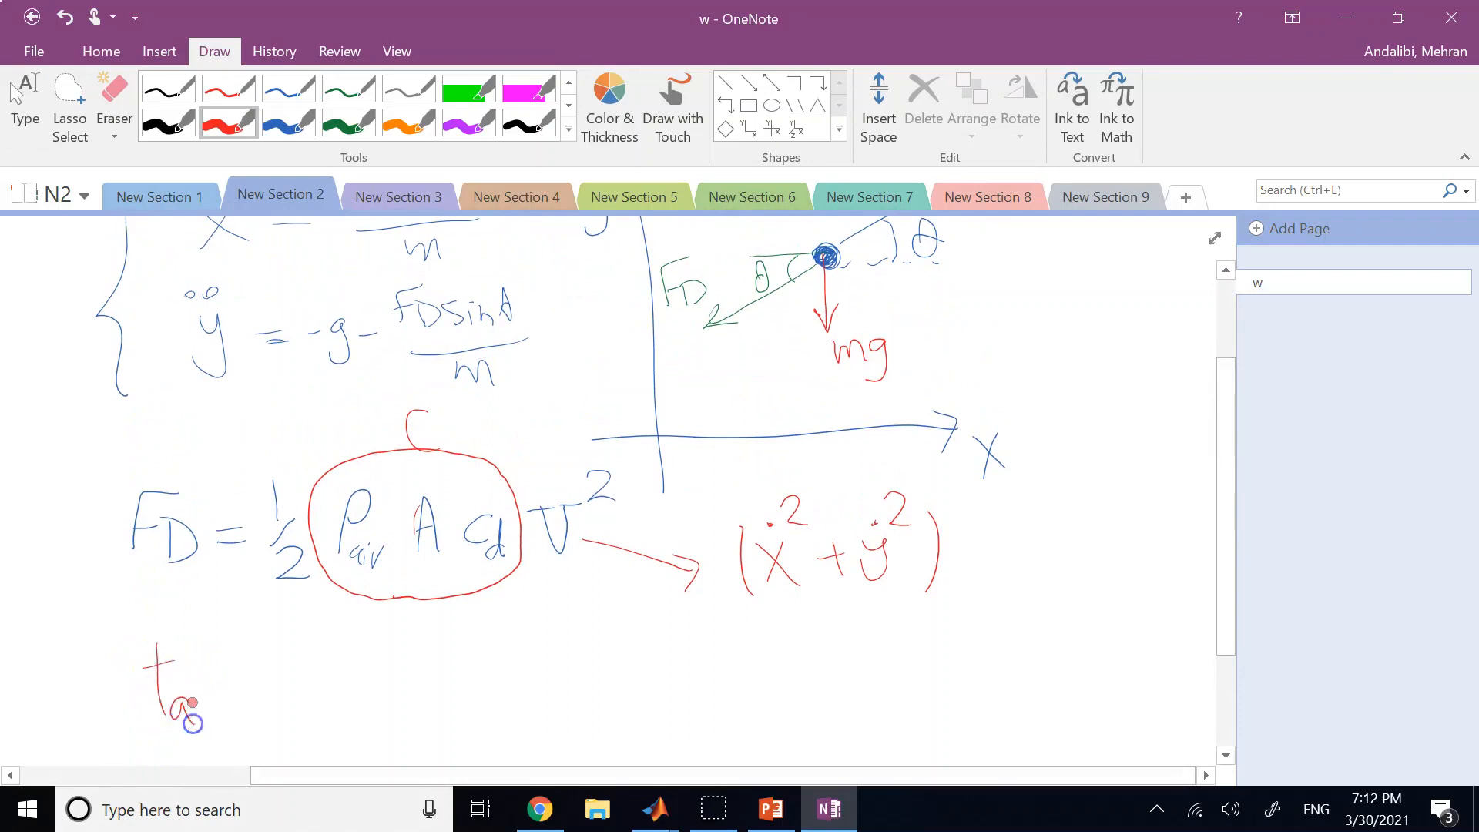
left_click_drag(193, 722, 254, 704)
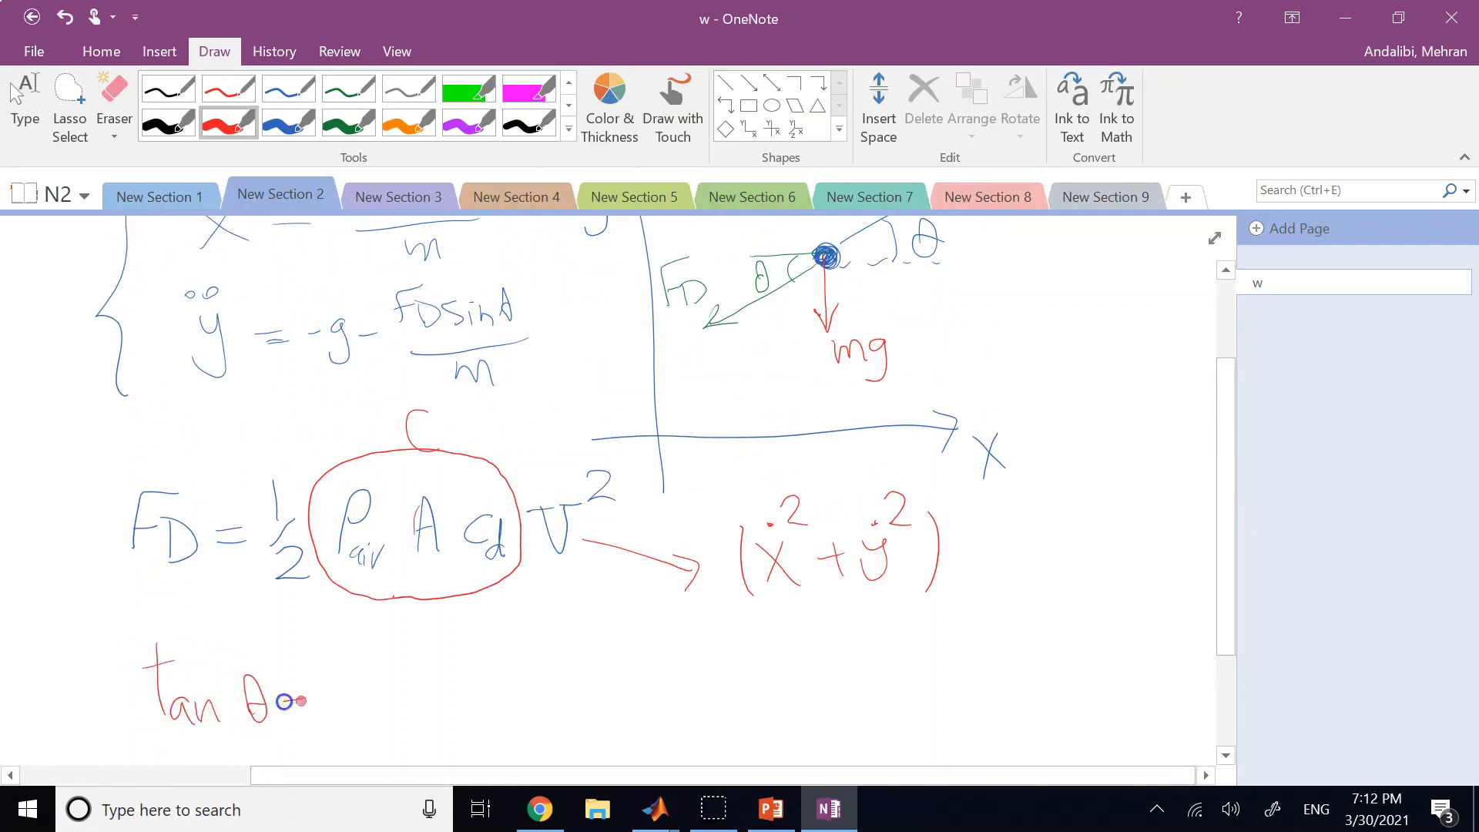
Step: Draw red vertical and horizontal legs beside the velocity vector in the diagram to form a right triangle around θ
scroll(368, 654, "up", 2)
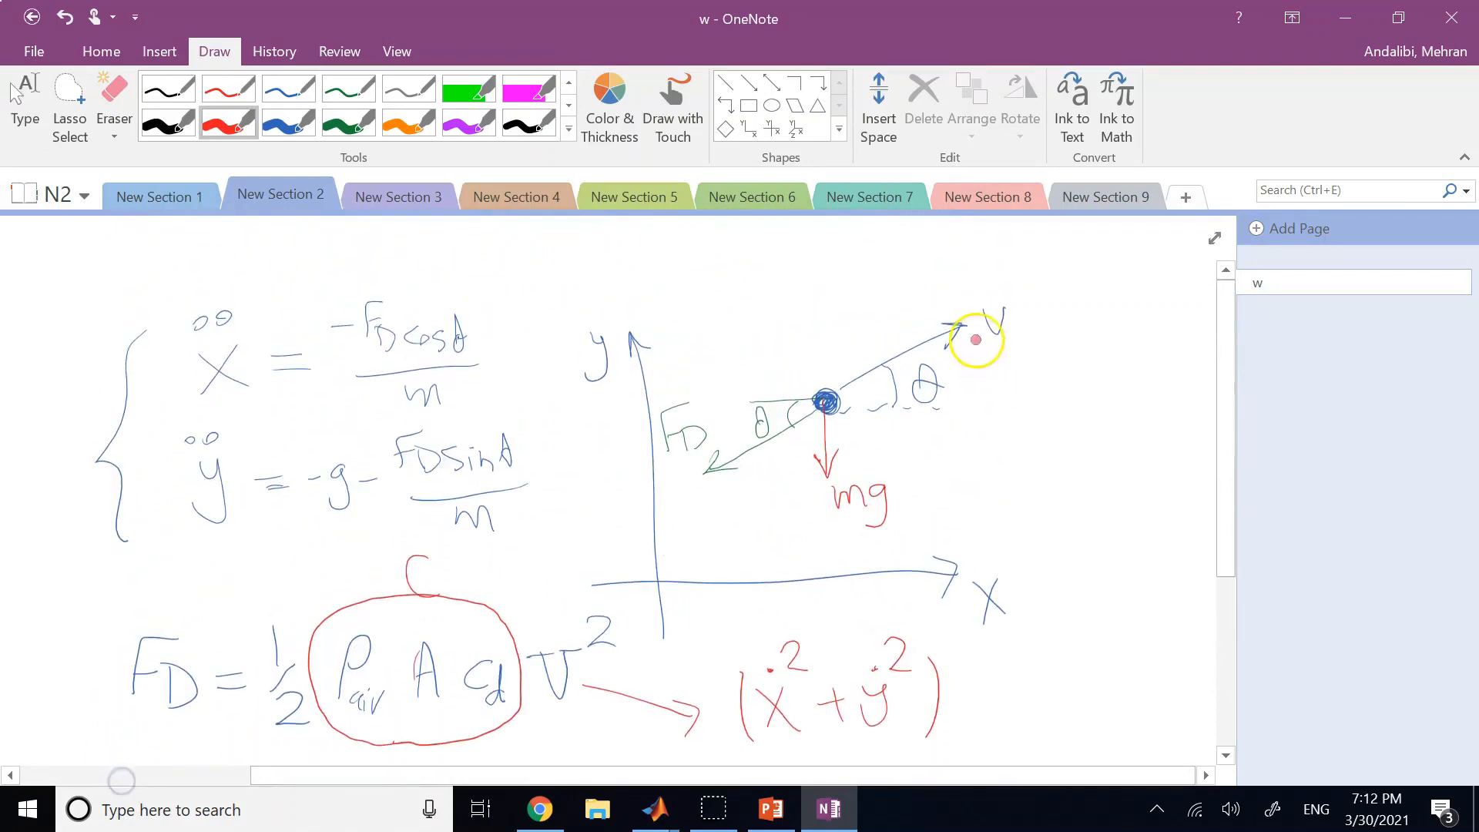
left_click_drag(974, 398, 975, 406)
left_click_drag(876, 421, 846, 421)
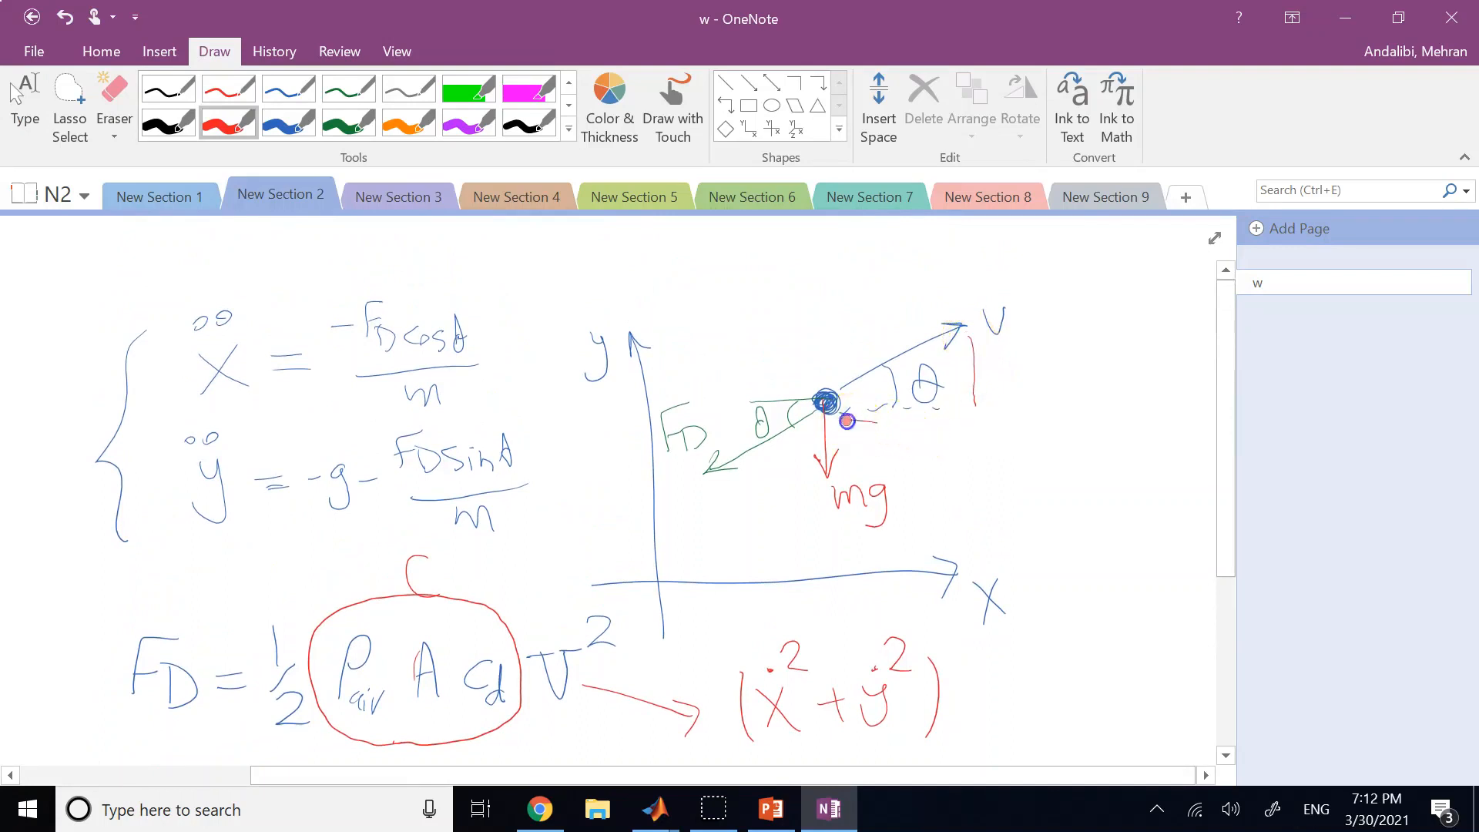
Step: Complete the tan θ equation with the fraction ẏ over ẋ
scroll(970, 425, "down", 4)
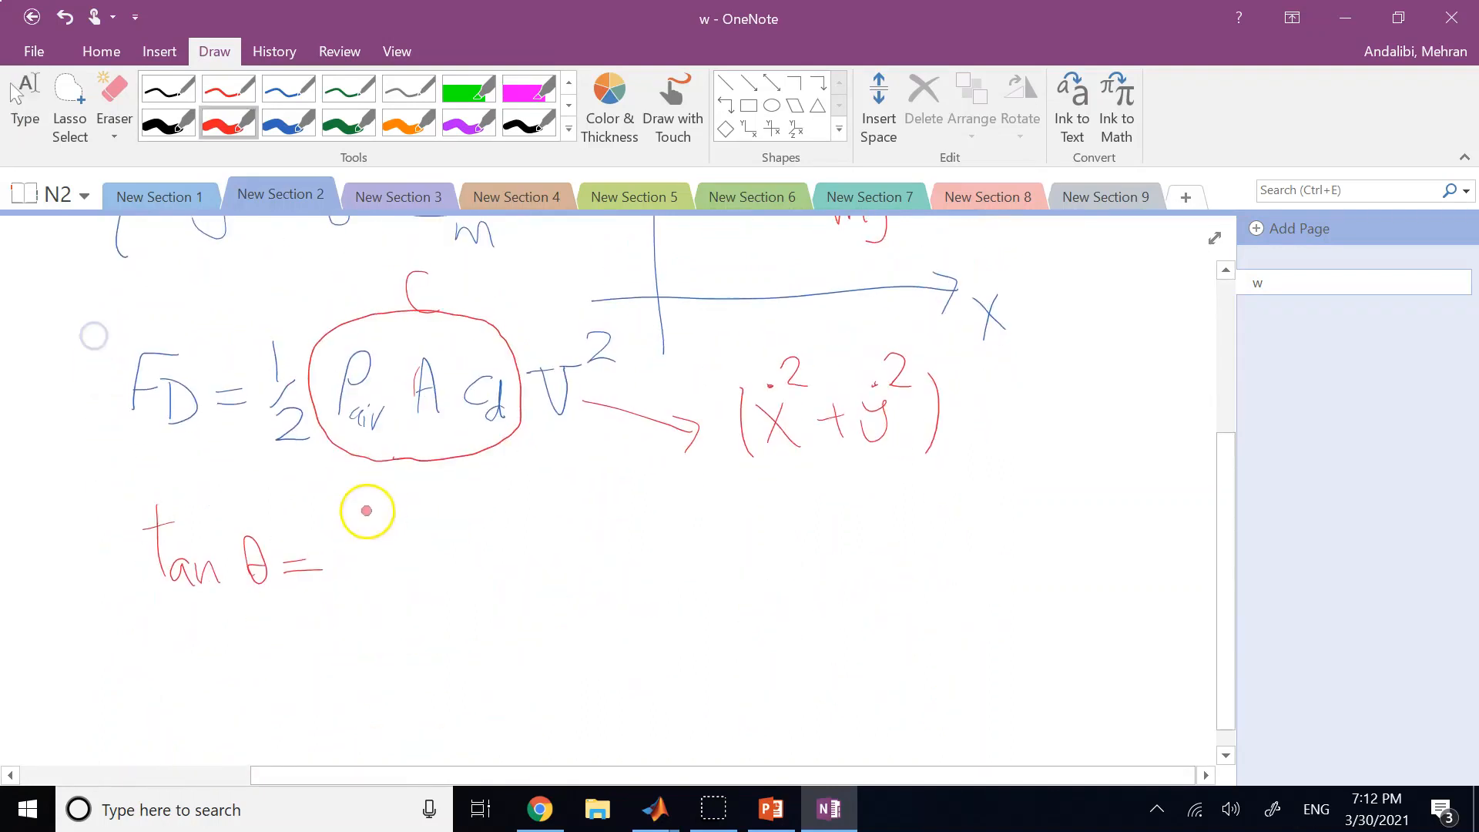
mouse_move(352, 515)
left_mouse_down()
mouse_move(393, 566)
mouse_move(388, 622)
left_mouse_up()
left_click_drag(383, 589, 360, 623)
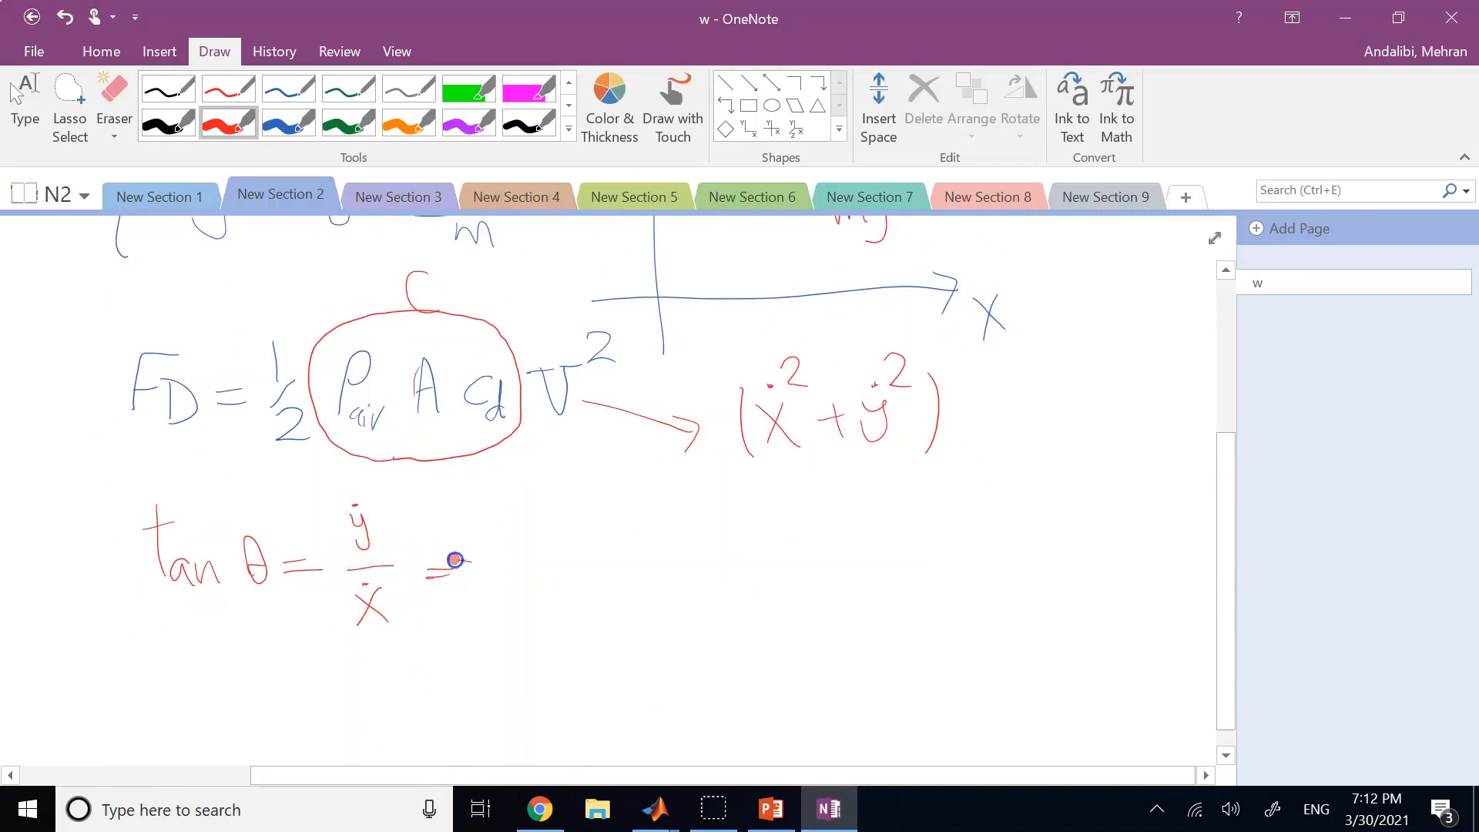
Step: Continue the tan θ line with an implication arrow and θ = tan⁻¹(ẏ/ẋ)
left_click_drag(454, 560, 476, 591)
mouse_move(528, 579)
left_mouse_down()
mouse_move(552, 549)
mouse_move(614, 570)
left_mouse_up()
left_click_drag(638, 547, 687, 542)
mouse_move(671, 525)
left_mouse_down()
mouse_move(666, 572)
mouse_move(751, 536)
left_mouse_up()
left_click_drag(761, 523, 803, 584)
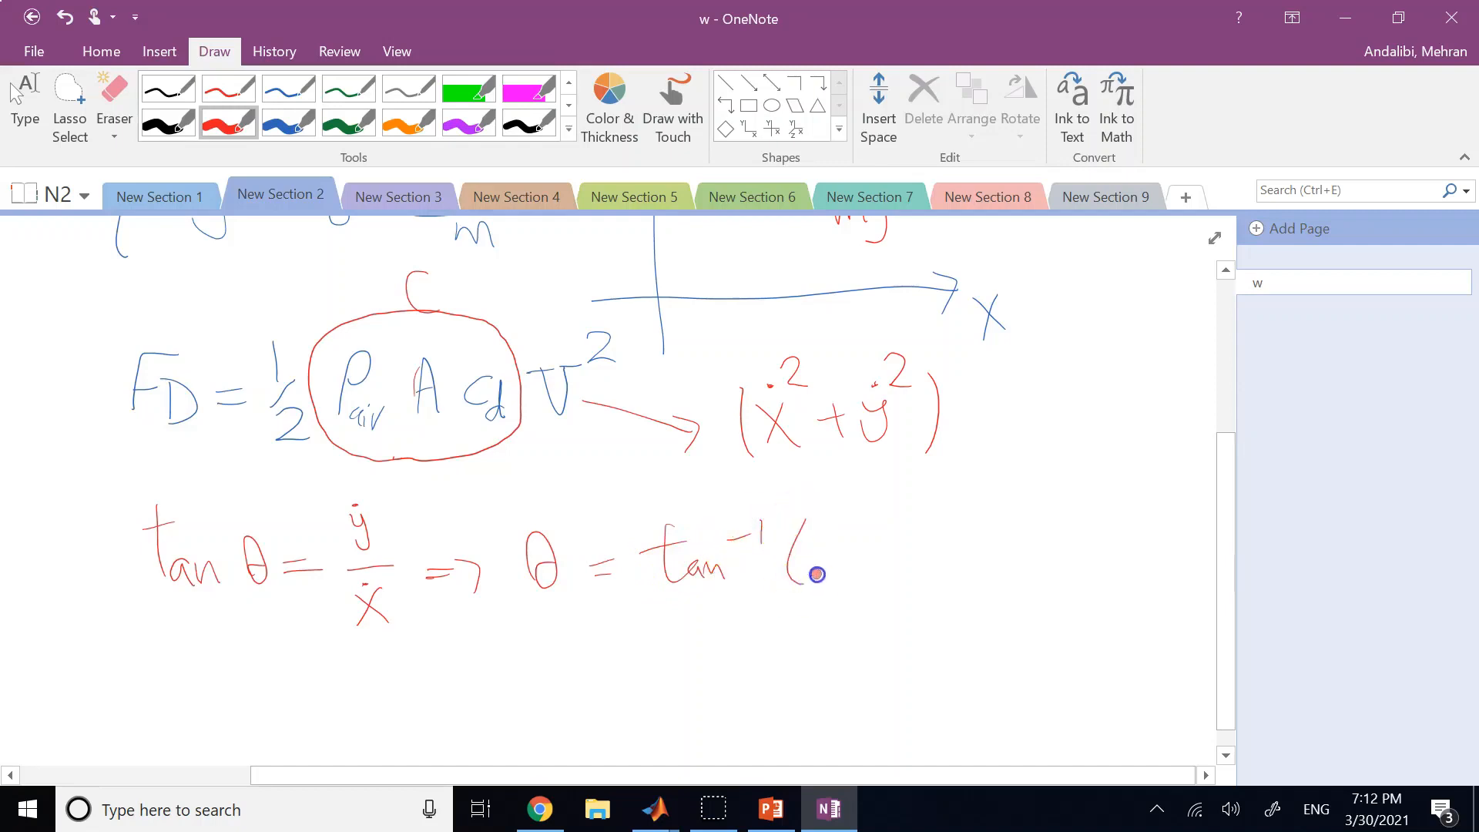
mouse_move(850, 509)
left_mouse_down()
mouse_move(902, 541)
mouse_move(898, 608)
left_mouse_up()
left_click(856, 493)
left_click(906, 559)
left_click_drag(933, 510, 958, 602)
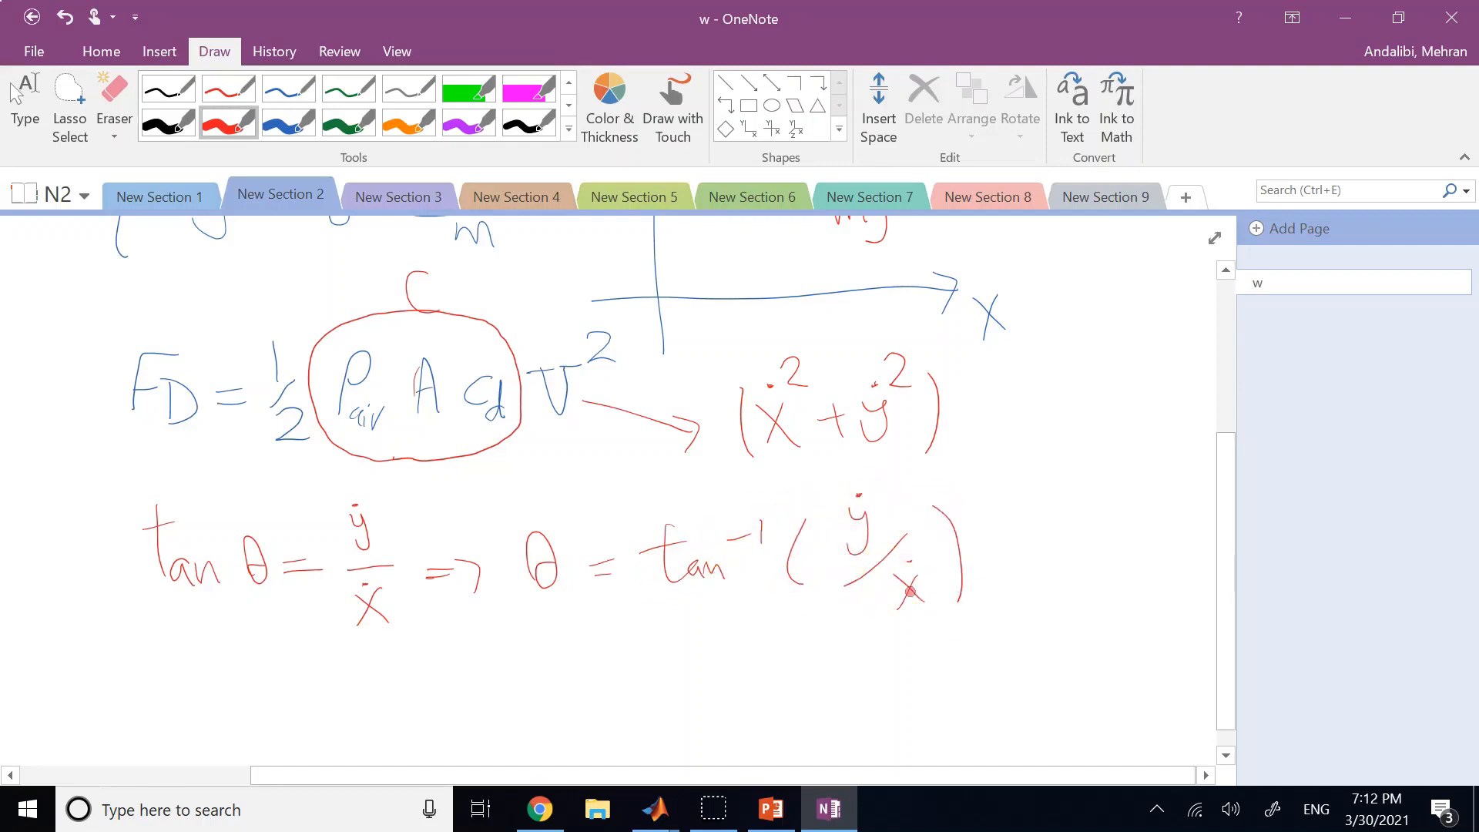
Step: Draw a large left curly brace in the blank area below the θ equation and write ẍ inside as the first left-hand side
scroll(65, 672, "up", 3)
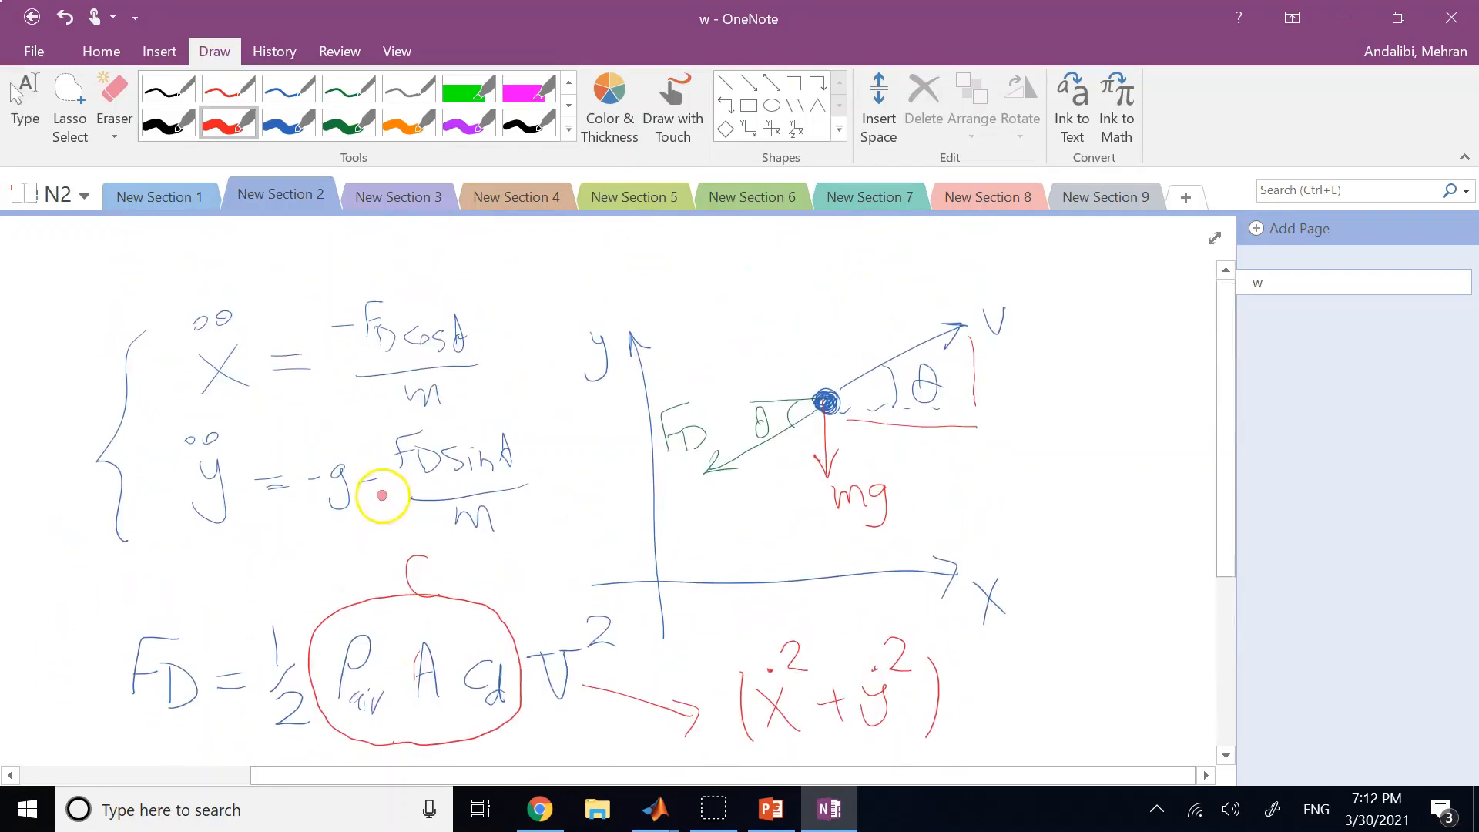
scroll(60, 452, "down", 10)
left_click_drag(130, 358, 106, 491)
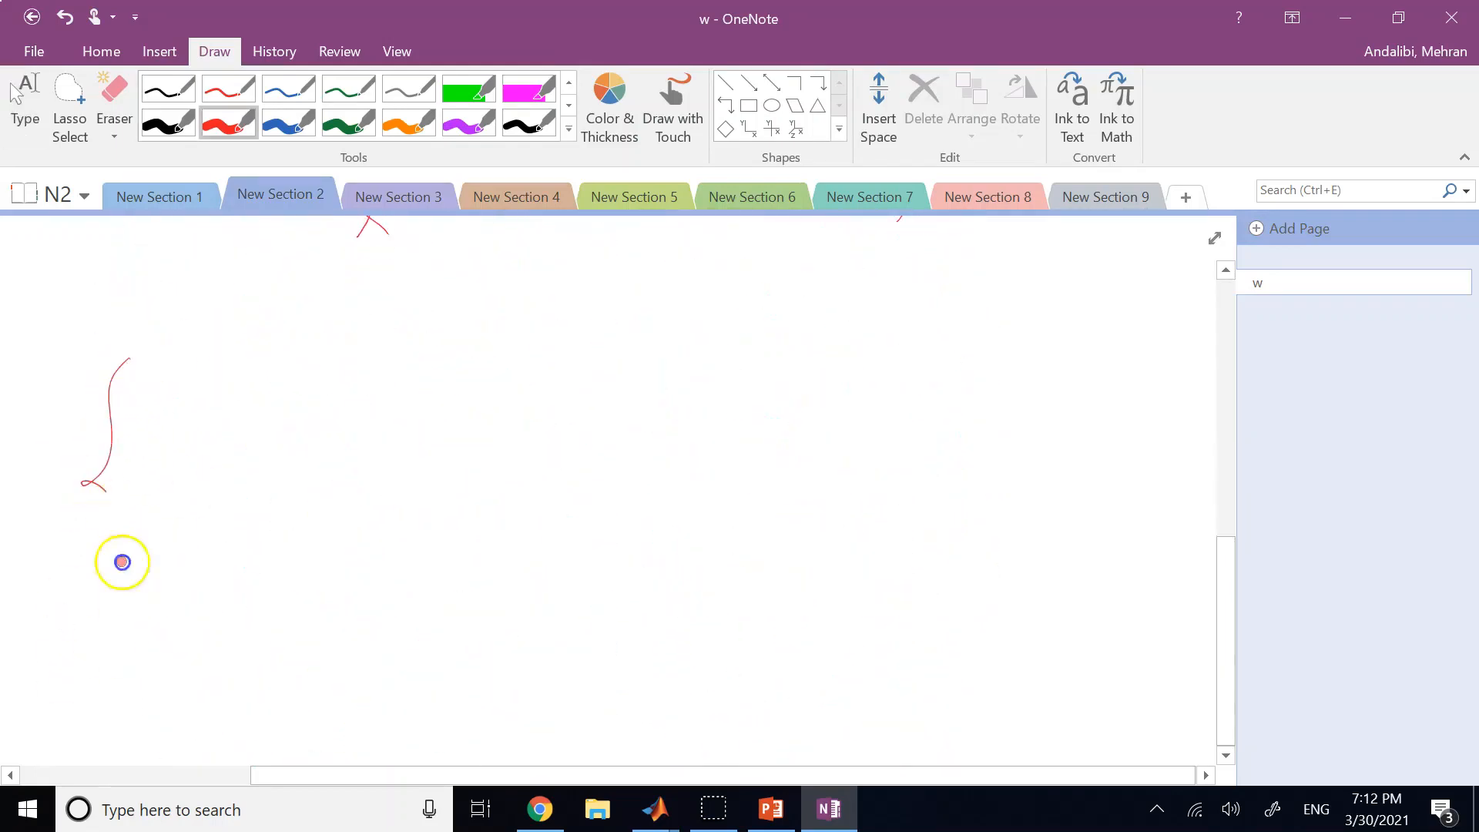
left_click_drag(122, 562, 131, 622)
left_click_drag(145, 394, 191, 422)
left_click_drag(176, 388, 152, 435)
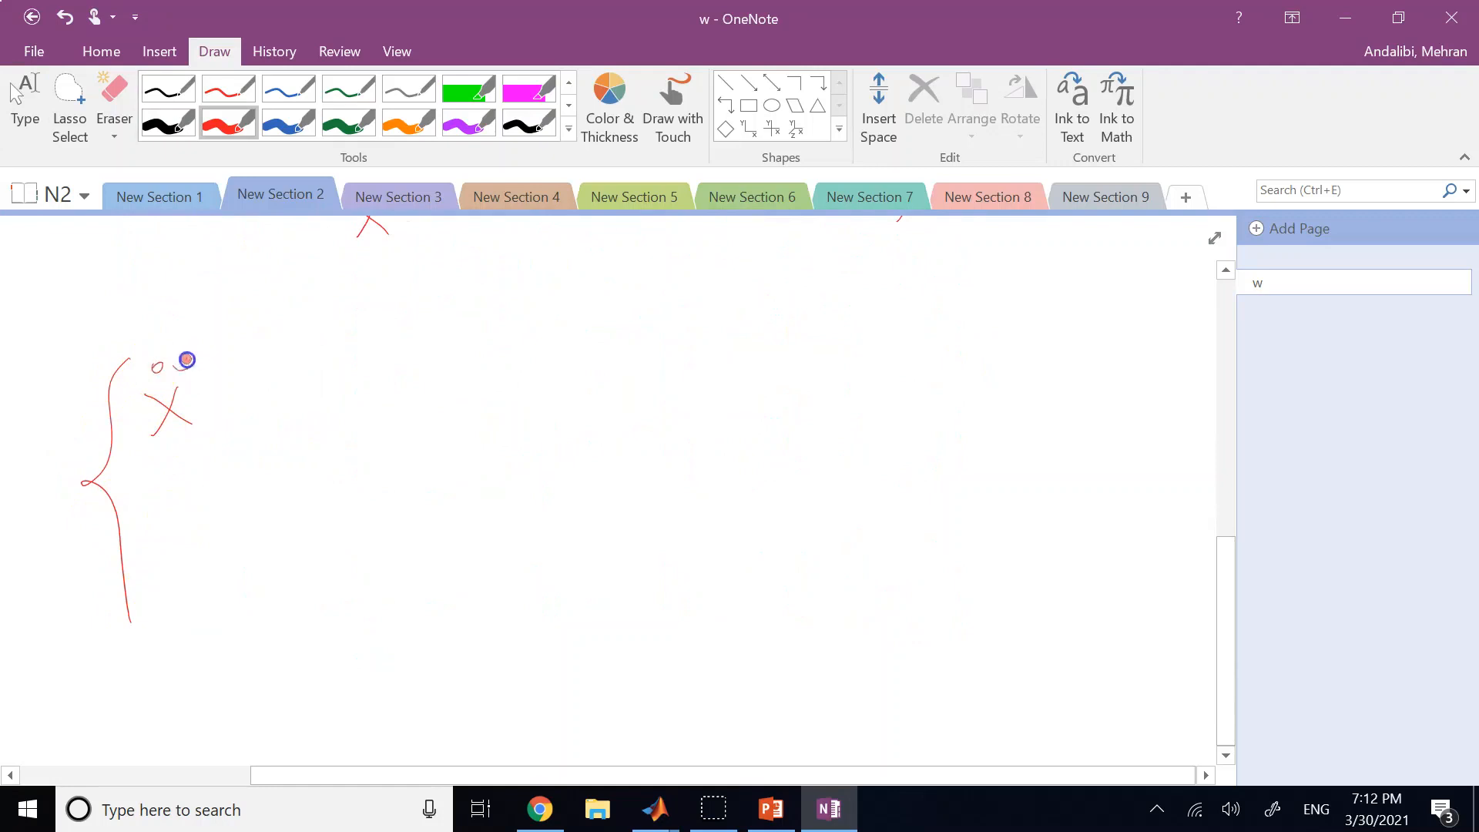
left_click_drag(191, 363, 184, 369)
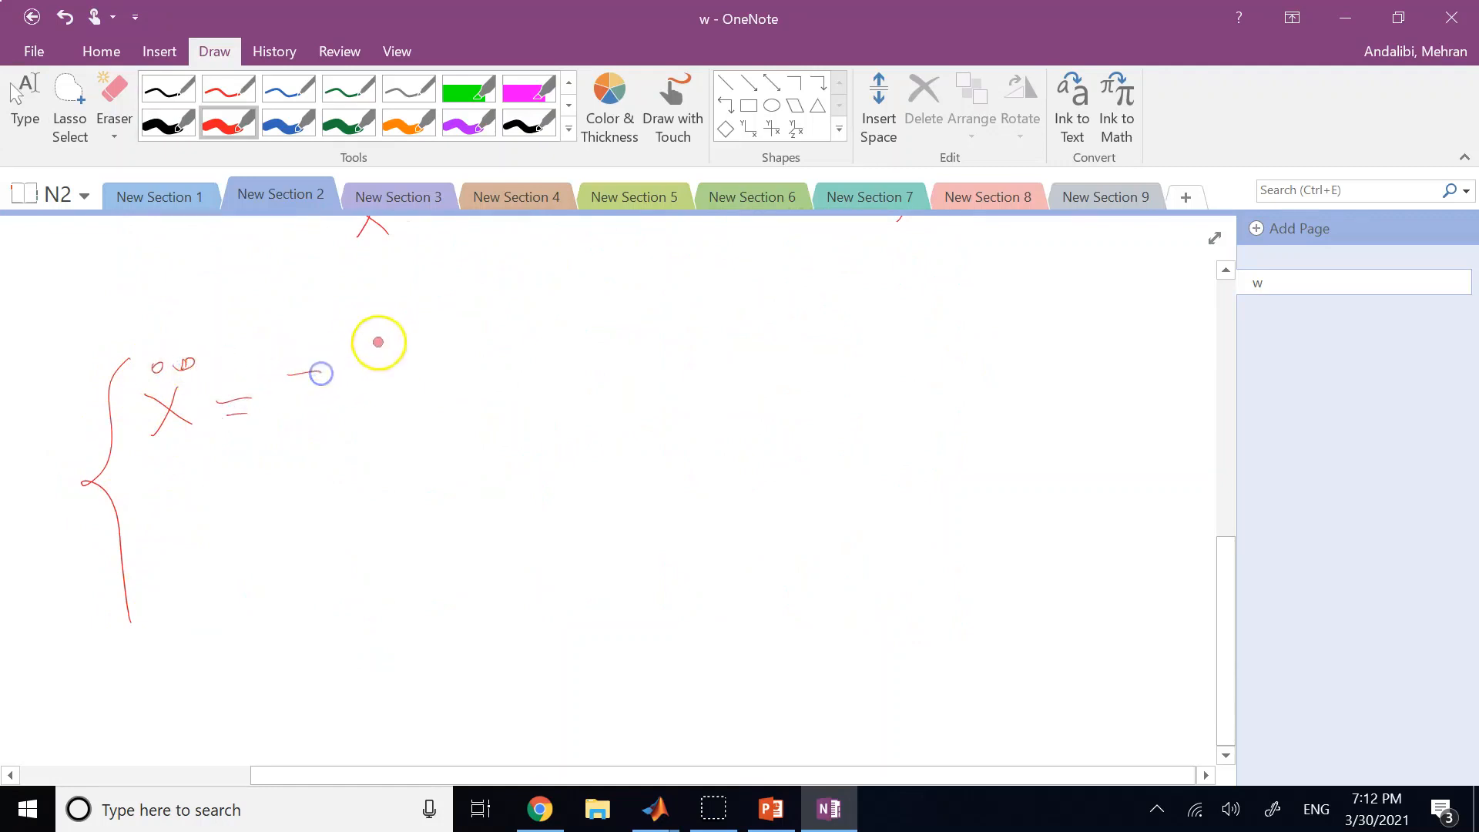
Step: Write = −C/m (ẋ² + ẏ²) after ẍ in the first equation of the system
mouse_move(381, 336)
left_mouse_down()
mouse_move(389, 370)
mouse_move(430, 396)
mouse_move(373, 423)
left_mouse_up()
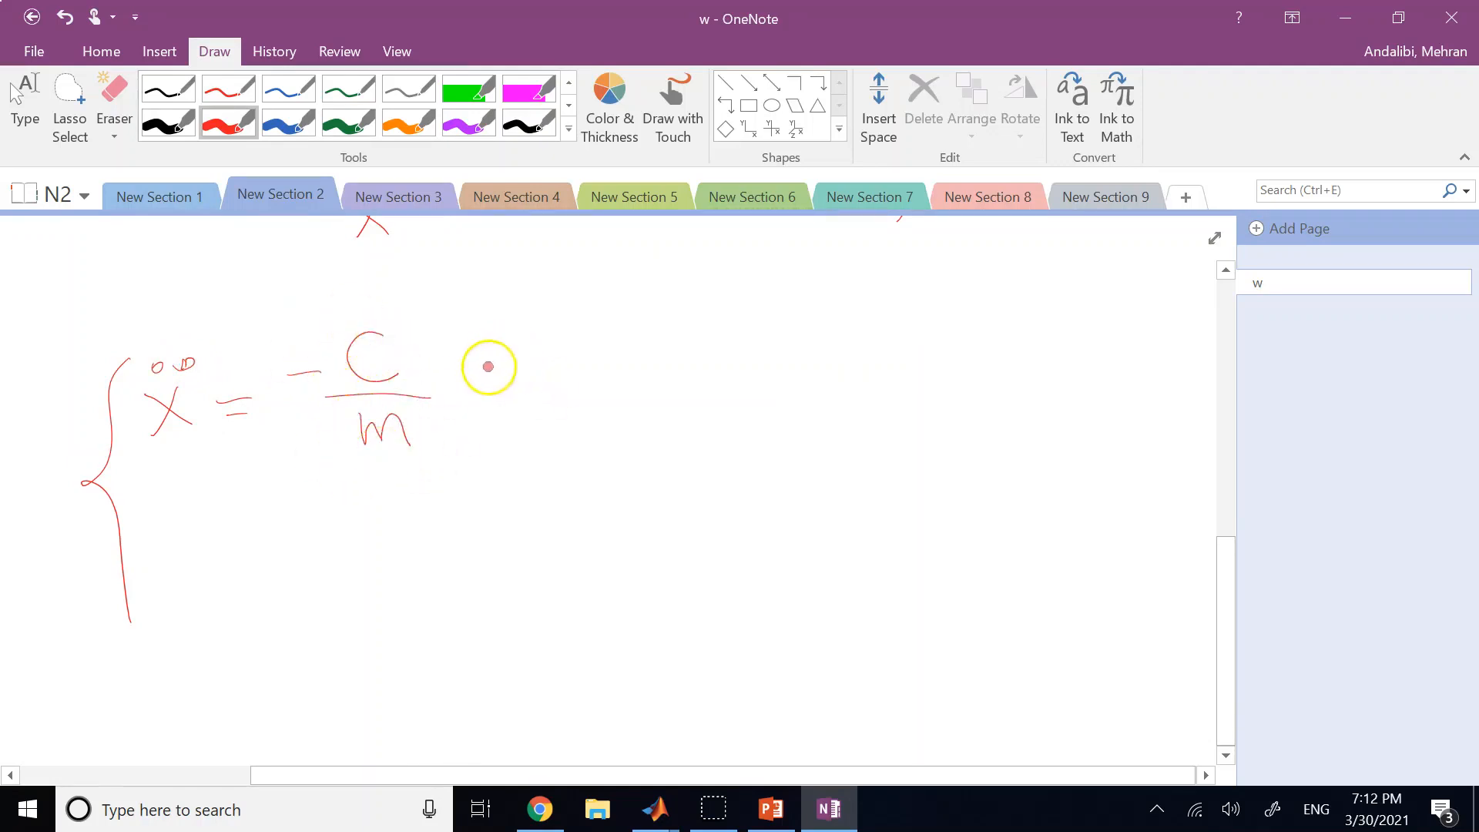
mouse_move(466, 350)
left_mouse_down()
mouse_move(464, 420)
mouse_move(488, 402)
mouse_move(561, 416)
left_mouse_up()
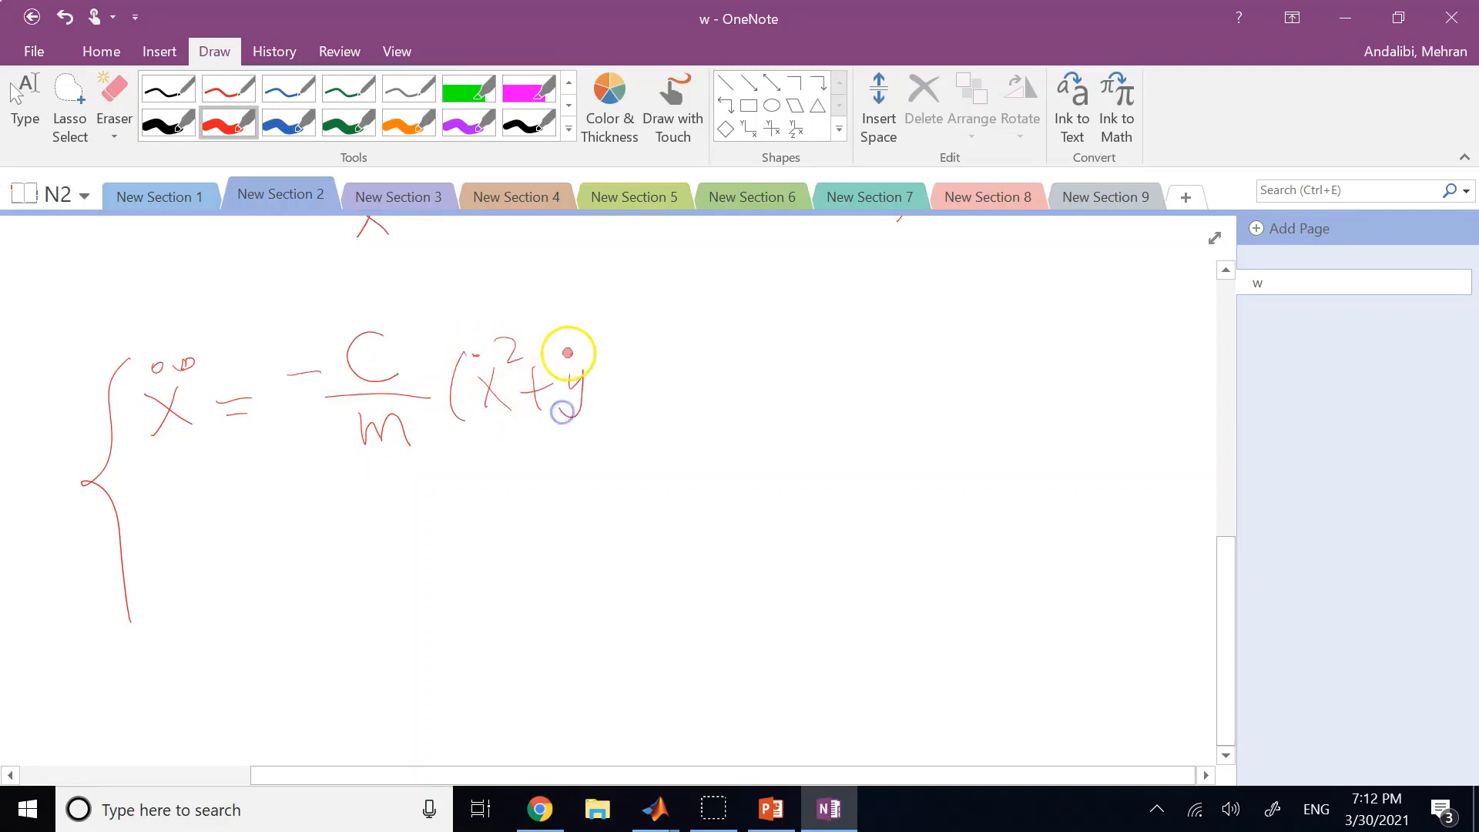
left_click(569, 353)
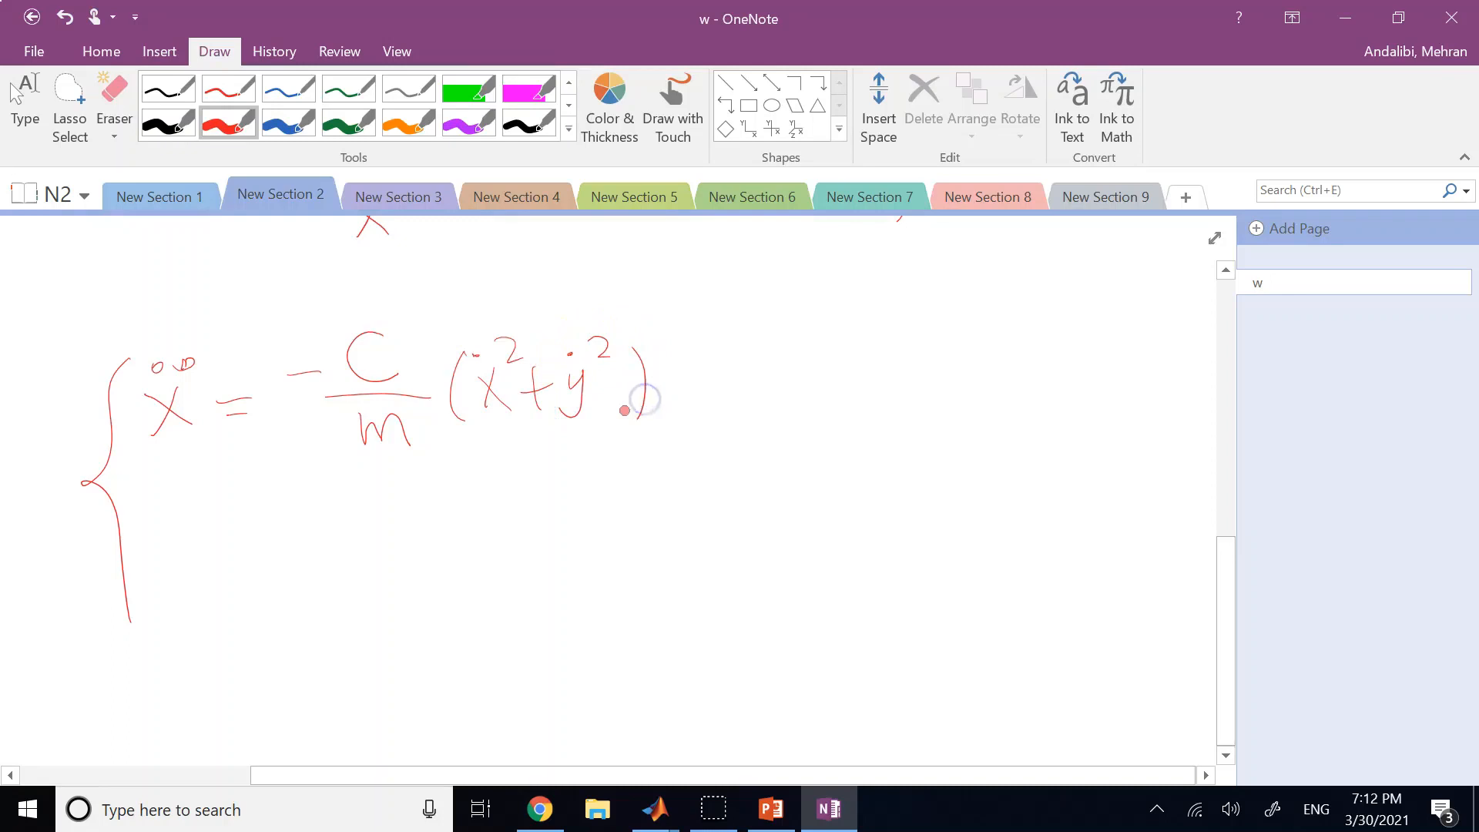
Step: Finish the ẍ equation with the factor cos(tan⁻¹(ẏ/ẋ))
left_click_drag(741, 399, 742, 401)
left_click_drag(778, 341, 772, 402)
left_click(794, 369)
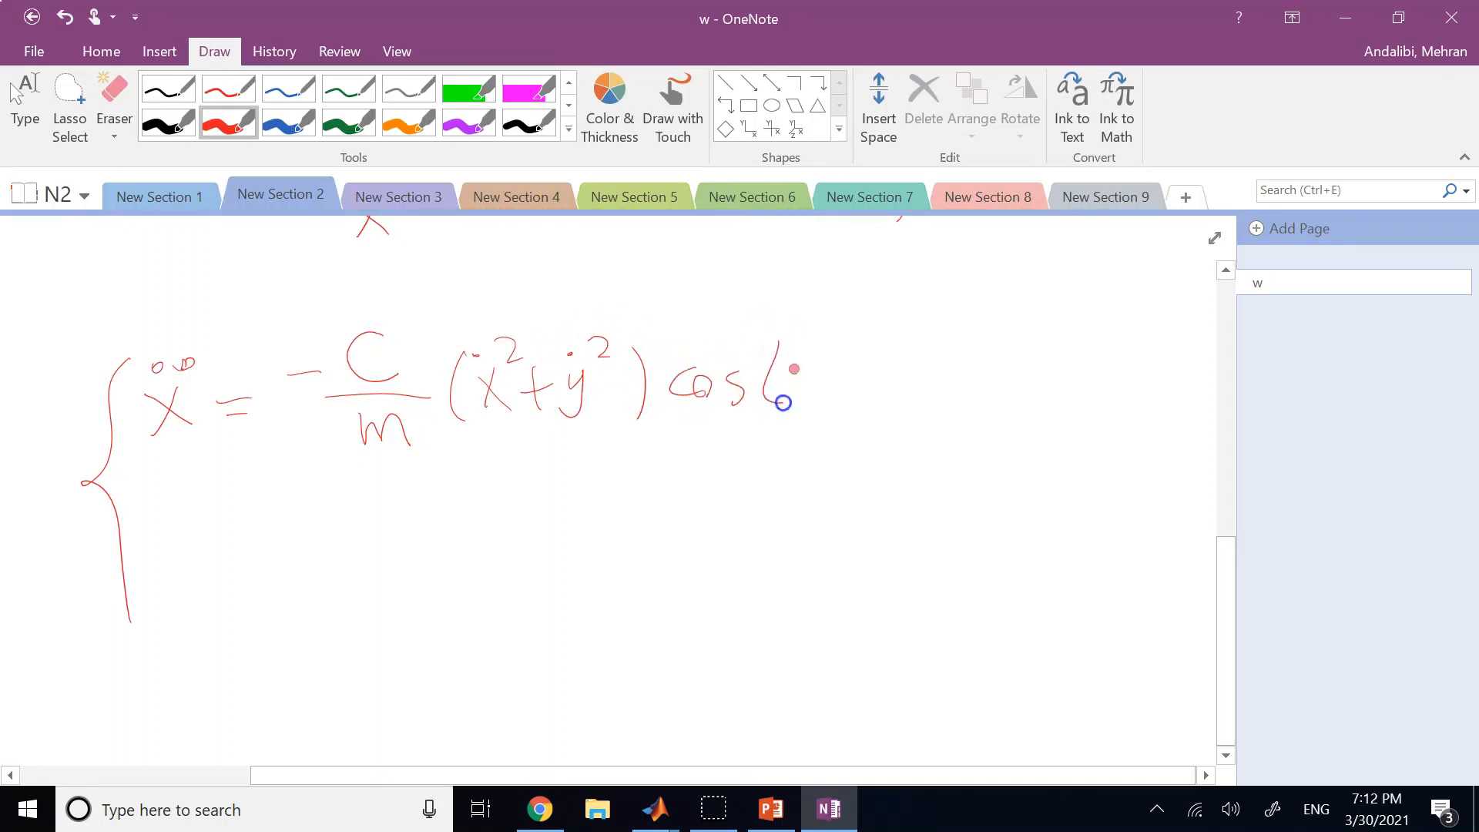
left_click_drag(881, 357, 922, 360)
left_click_drag(961, 333, 955, 419)
left_click_drag(997, 345, 987, 420)
mouse_move(1059, 343)
left_mouse_down()
mouse_move(1072, 429)
mouse_move(1103, 371)
mouse_move(1095, 433)
left_mouse_up()
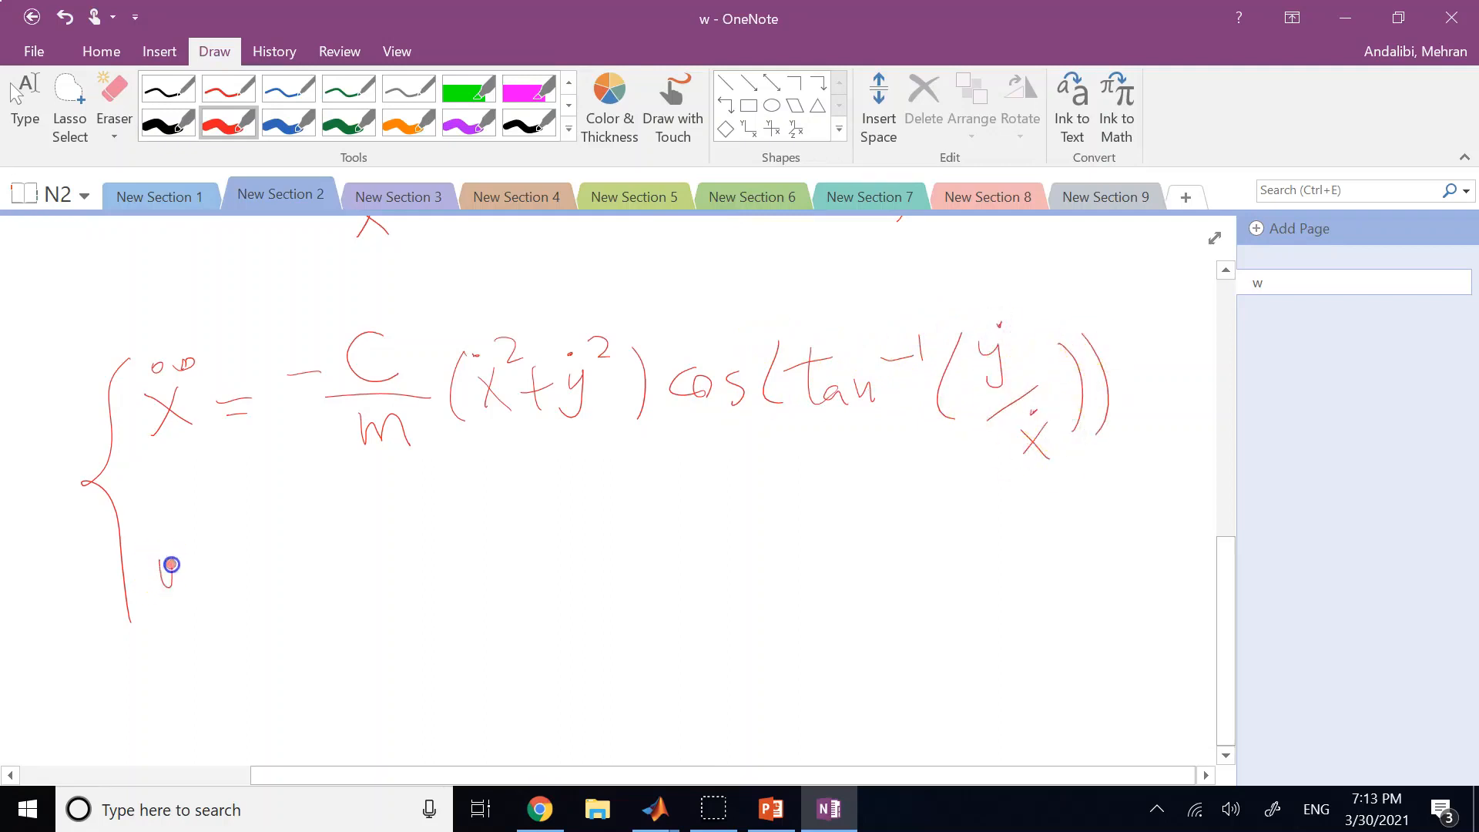
Step: Write ÿ = −g − C/m as the start of the second equation under the ẍ equation
left_click_drag(171, 564, 149, 624)
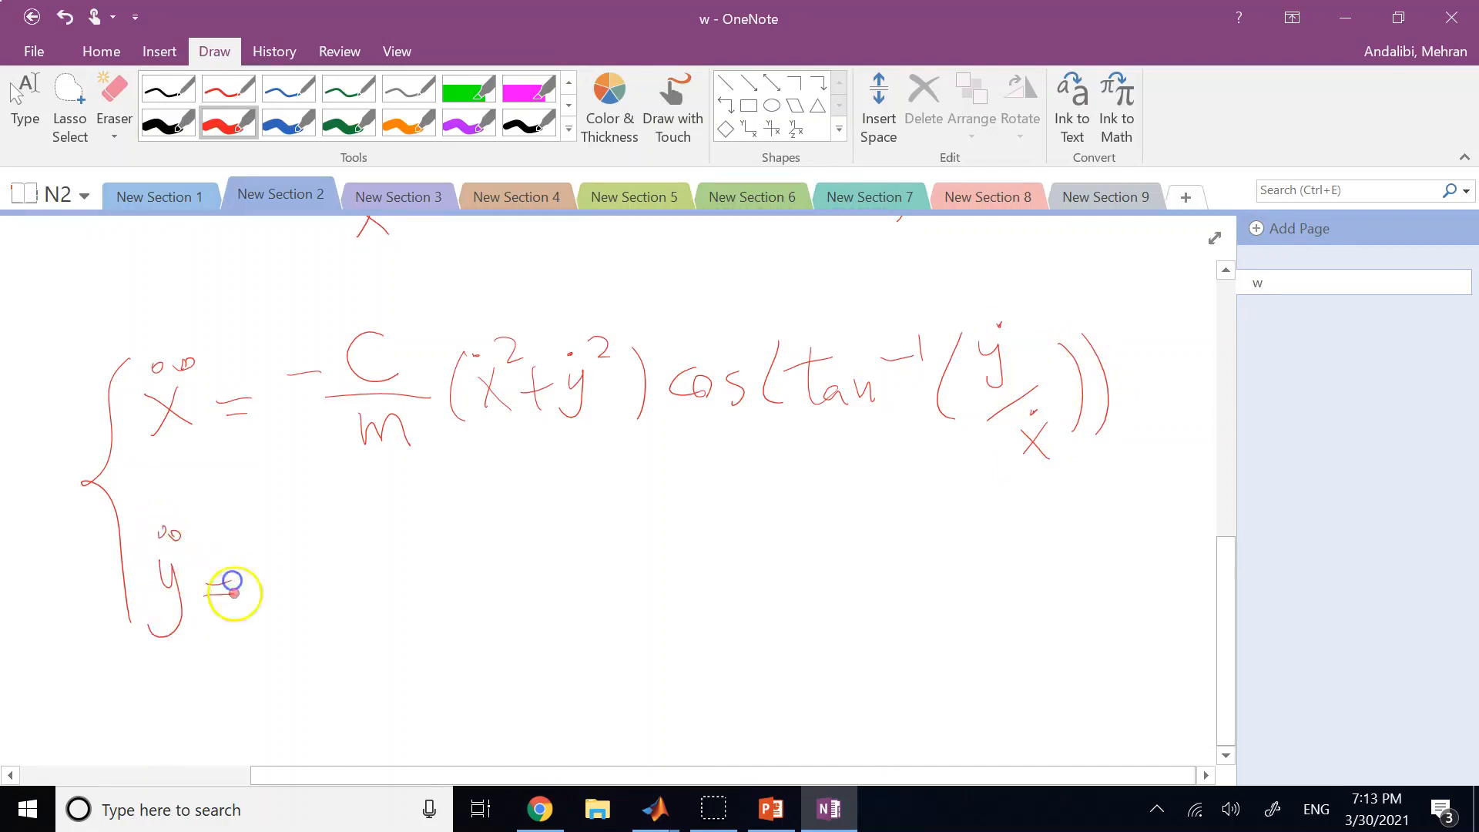
mouse_move(261, 584)
left_mouse_down()
mouse_move(291, 583)
mouse_move(290, 614)
mouse_move(387, 594)
left_mouse_up()
left_click_drag(430, 540, 444, 546)
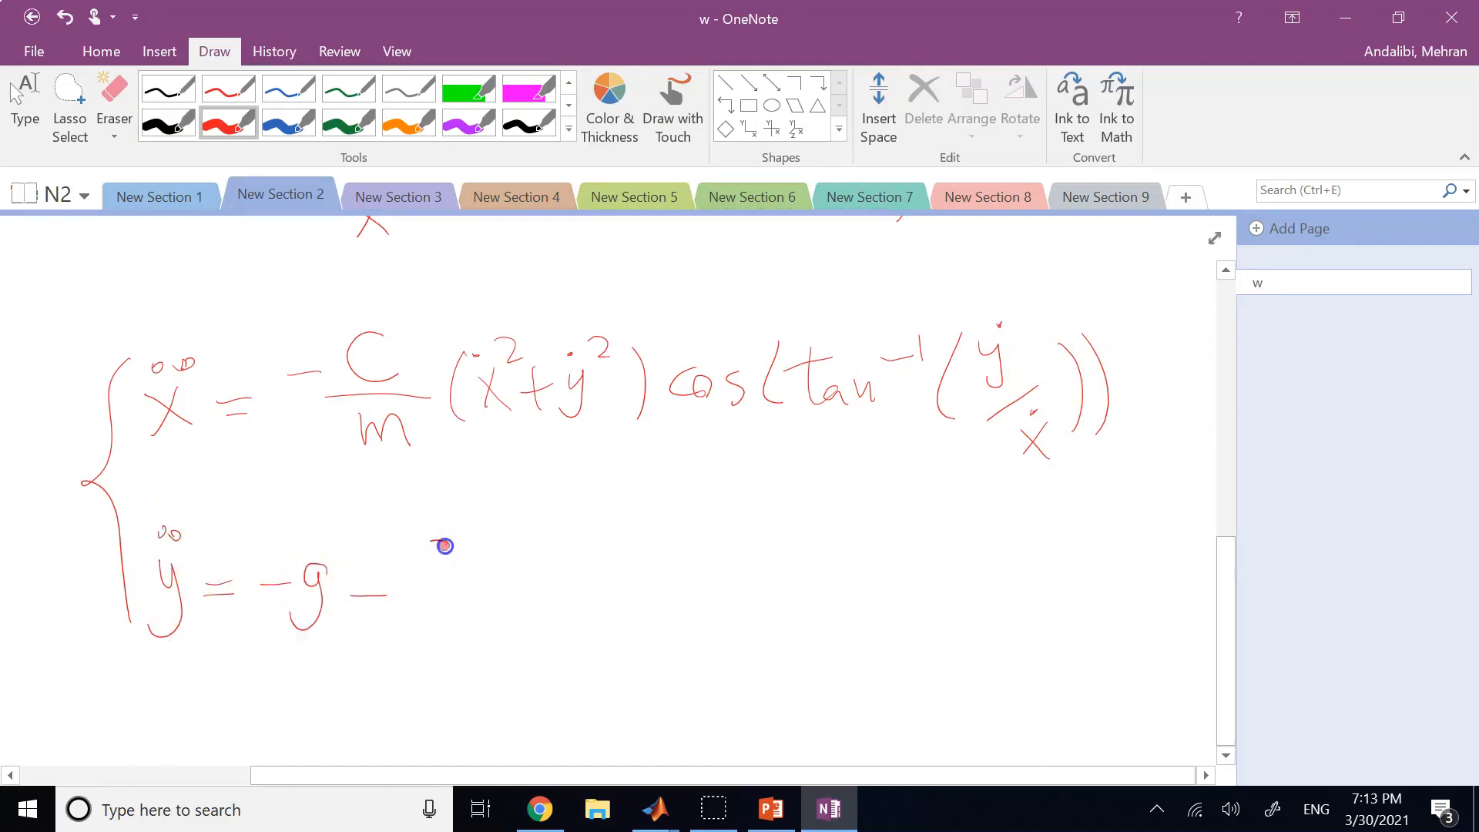
left_click_drag(429, 647, 441, 626)
Step: Add the factor (ẋ² + ẏ²) after C/m in the ÿ equation
left_click_drag(535, 543, 536, 622)
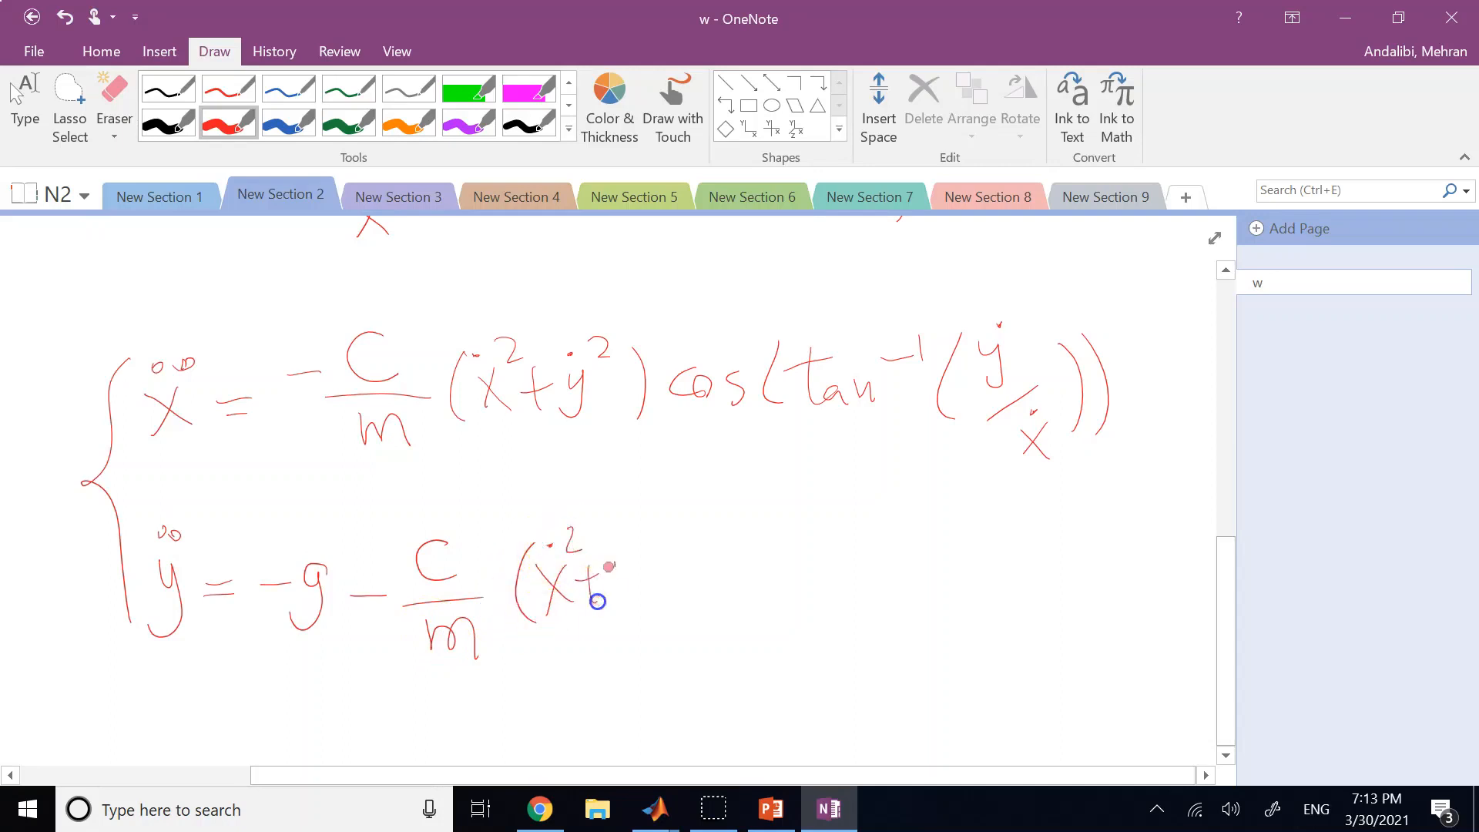
left_click_drag(614, 565, 607, 604)
left_click(619, 549)
left_click_drag(638, 531, 671, 607)
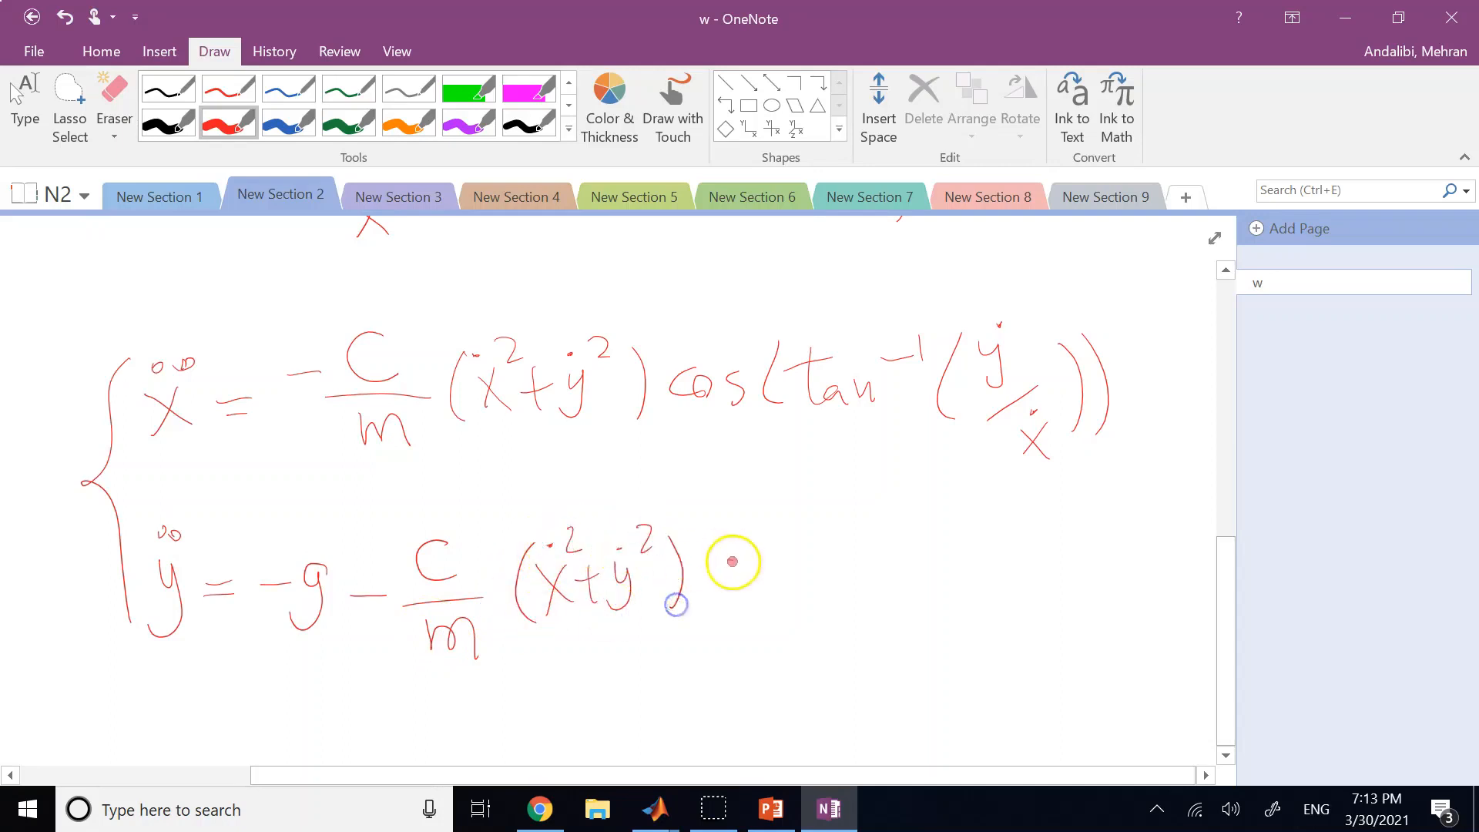
Step: Finish the ÿ equation with the factor sin(tan⁻¹(ẏ/ẋ))
mouse_move(734, 561)
left_mouse_down()
mouse_move(712, 593)
mouse_move(781, 591)
left_mouse_up()
left_click_drag(813, 533, 802, 605)
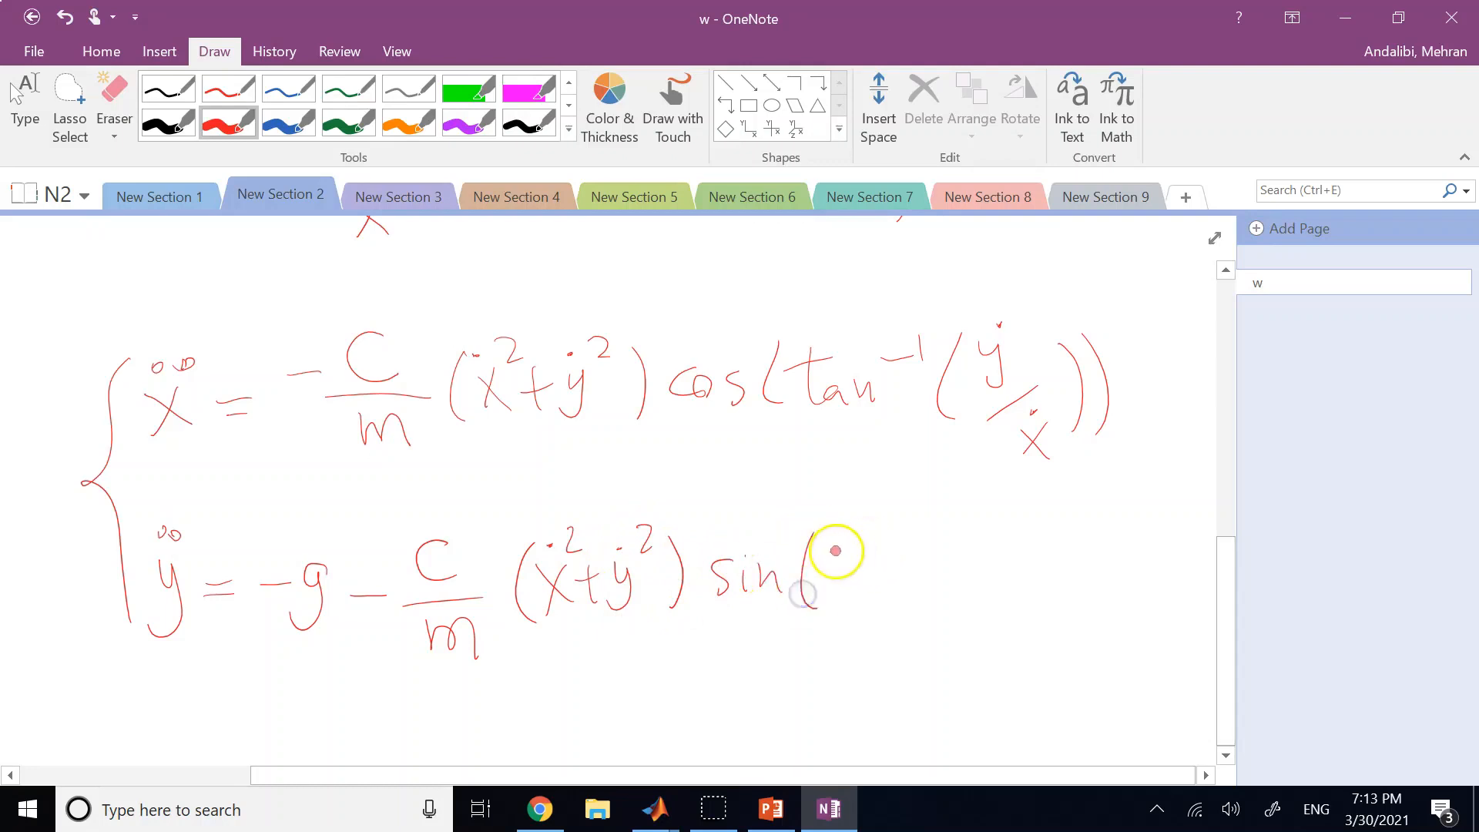
left_click_drag(828, 556, 872, 554)
left_click_drag(848, 539, 874, 583)
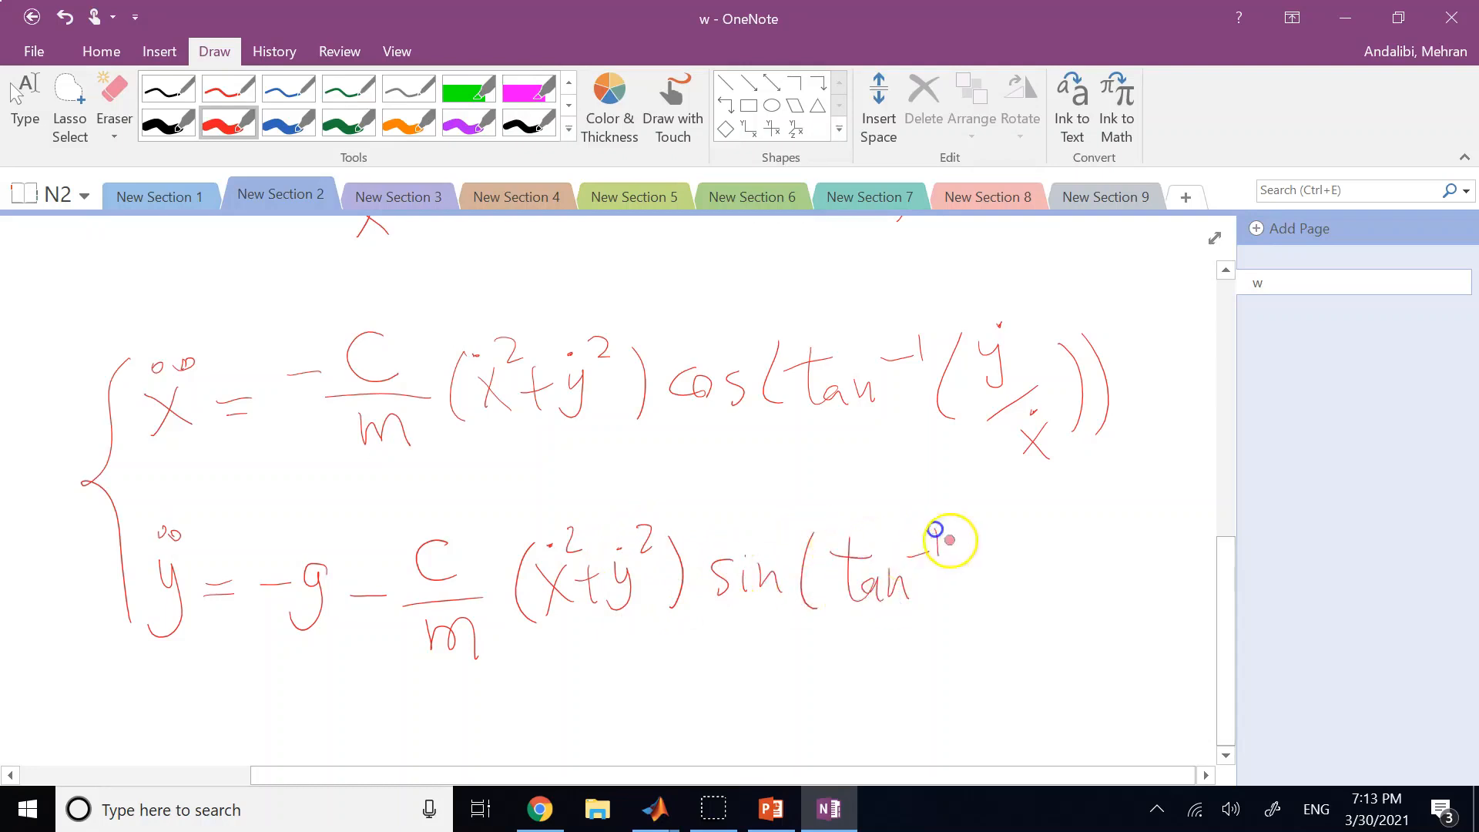
mouse_move(977, 528)
left_mouse_down()
mouse_move(985, 605)
mouse_move(1000, 549)
mouse_move(1061, 535)
mouse_move(1089, 604)
left_mouse_up()
left_click(1005, 500)
left_click(1059, 568)
left_click_drag(1109, 521, 1117, 615)
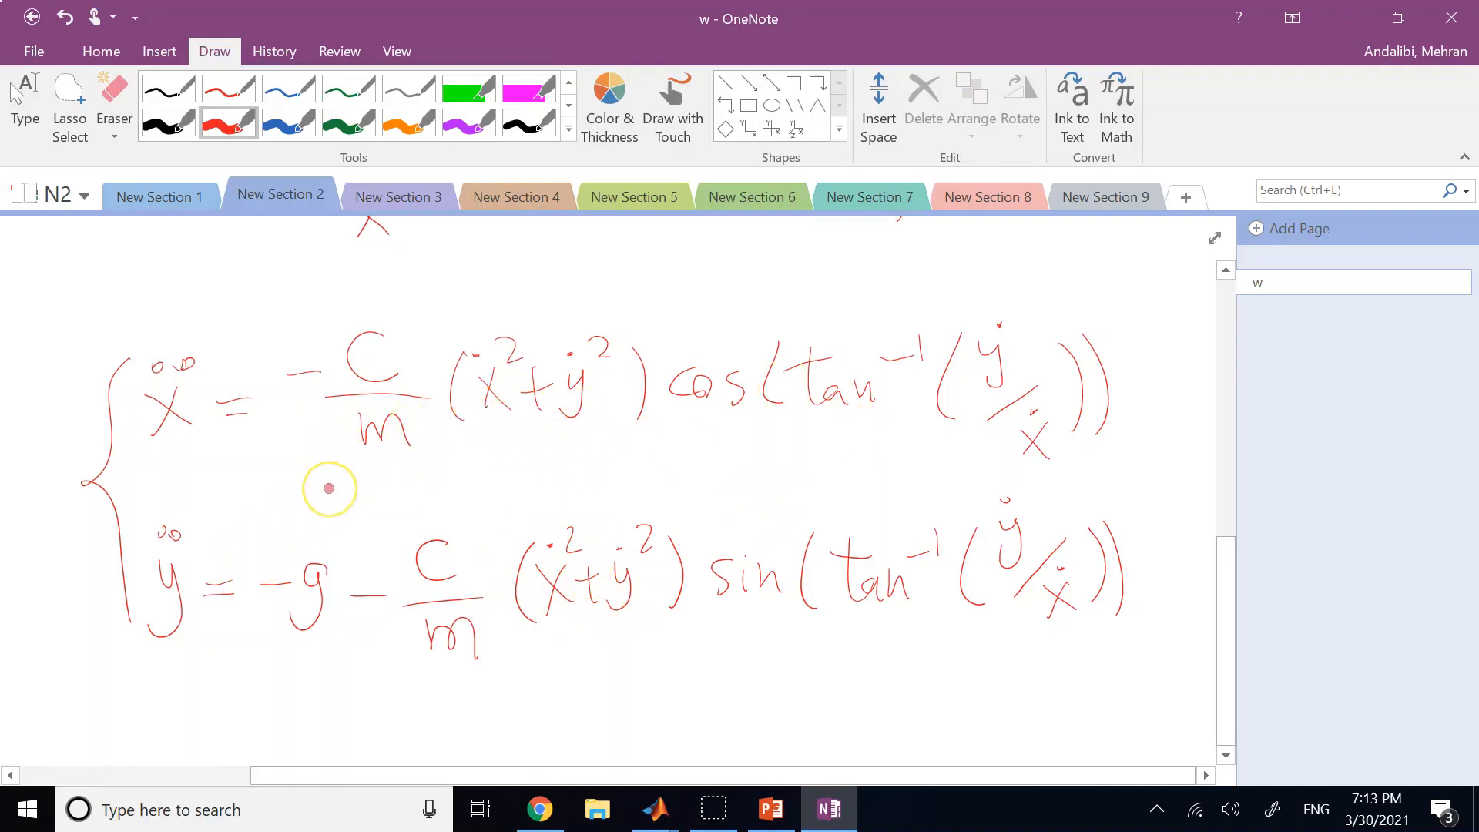
Step: Below the two equations, write "s.t." and a curly brace holding the initial positions x(0) and y(0)
scroll(329, 489, "down", 1)
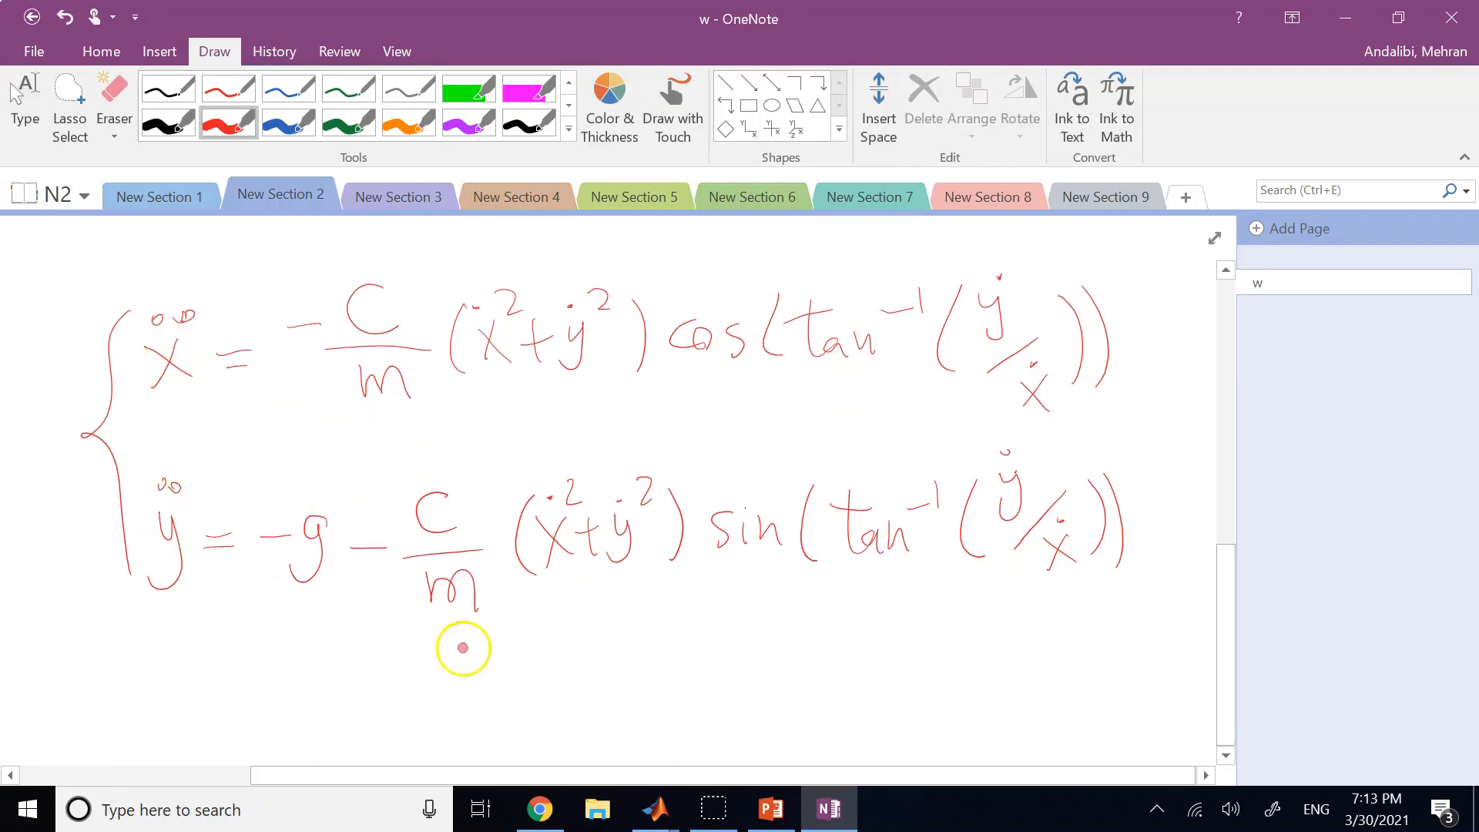
left_click_drag(513, 665, 533, 622)
left_click_drag(348, 669, 423, 675)
left_click_drag(405, 656, 422, 703)
left_click(430, 695)
mouse_move(540, 630)
left_mouse_down()
mouse_move(570, 660)
mouse_move(627, 664)
left_mouse_up()
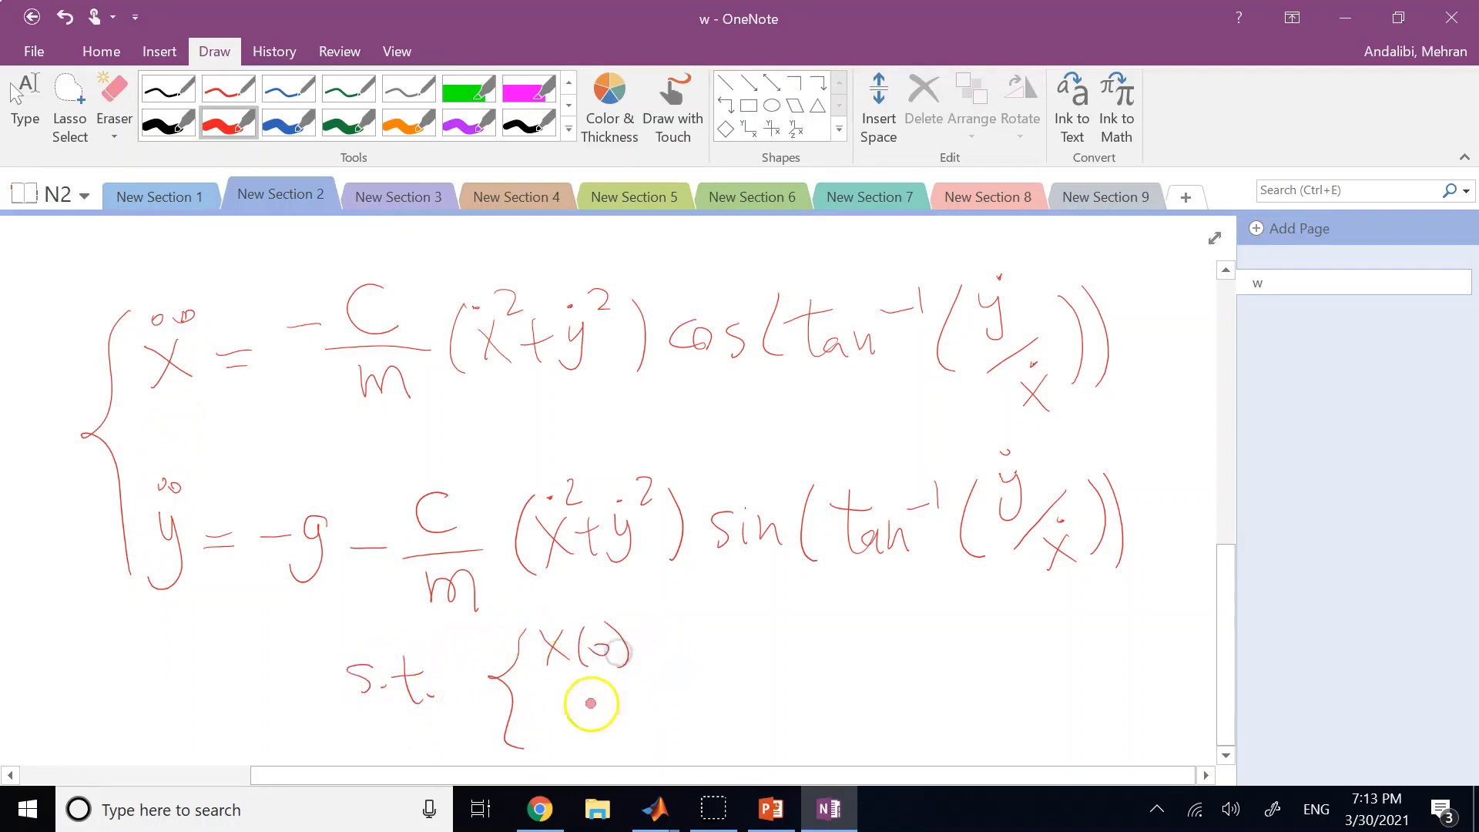
mouse_move(548, 701)
left_mouse_down()
mouse_move(566, 702)
mouse_move(558, 745)
left_mouse_up()
left_click_drag(610, 710, 615, 735)
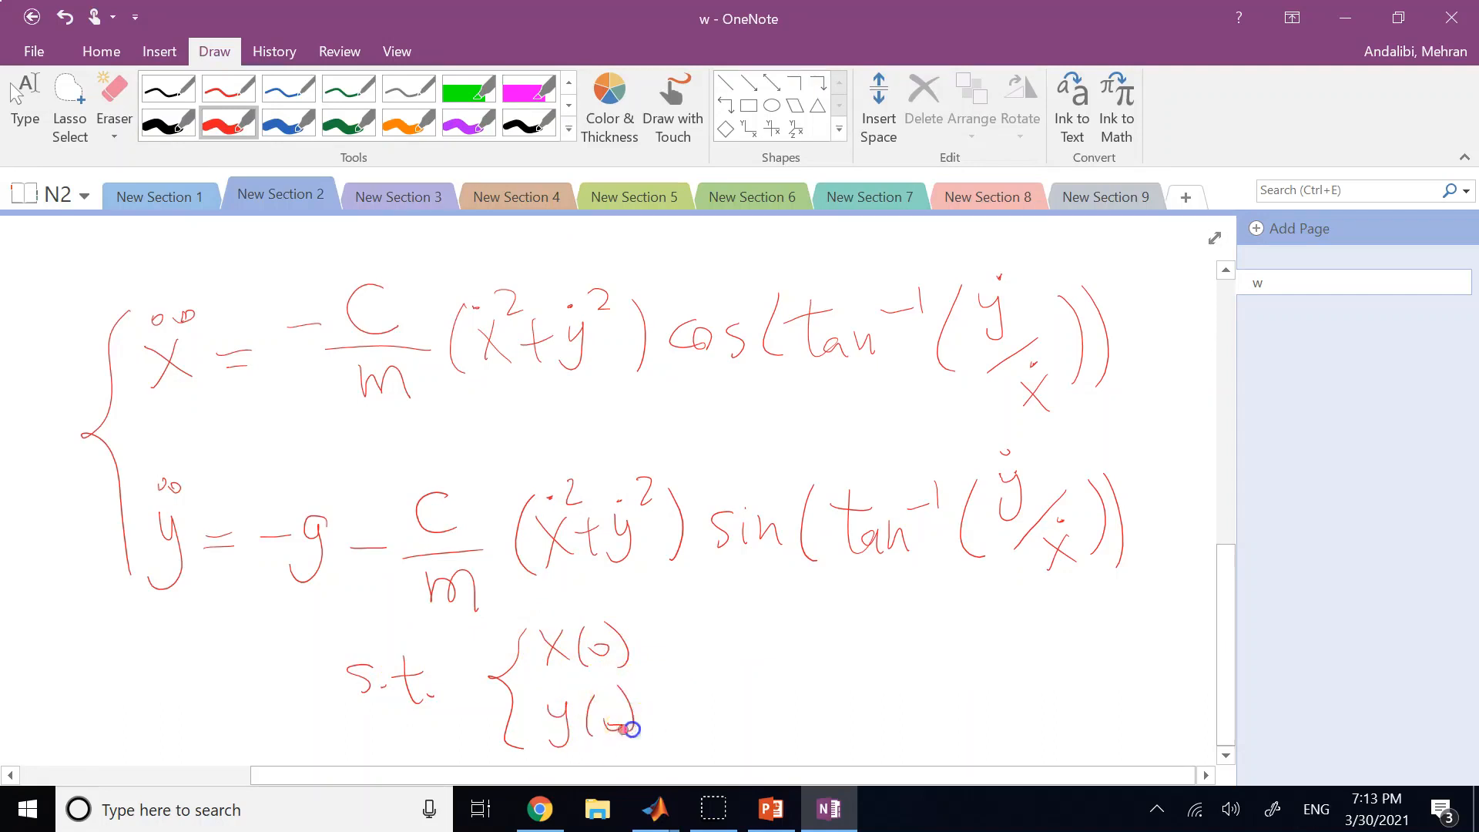
Step: Beside the initial positions, write a comma and a curly brace holding the initial velocities ẋ(0) and ẏ(0), then put the pen away
left_click_drag(743, 703, 737, 722)
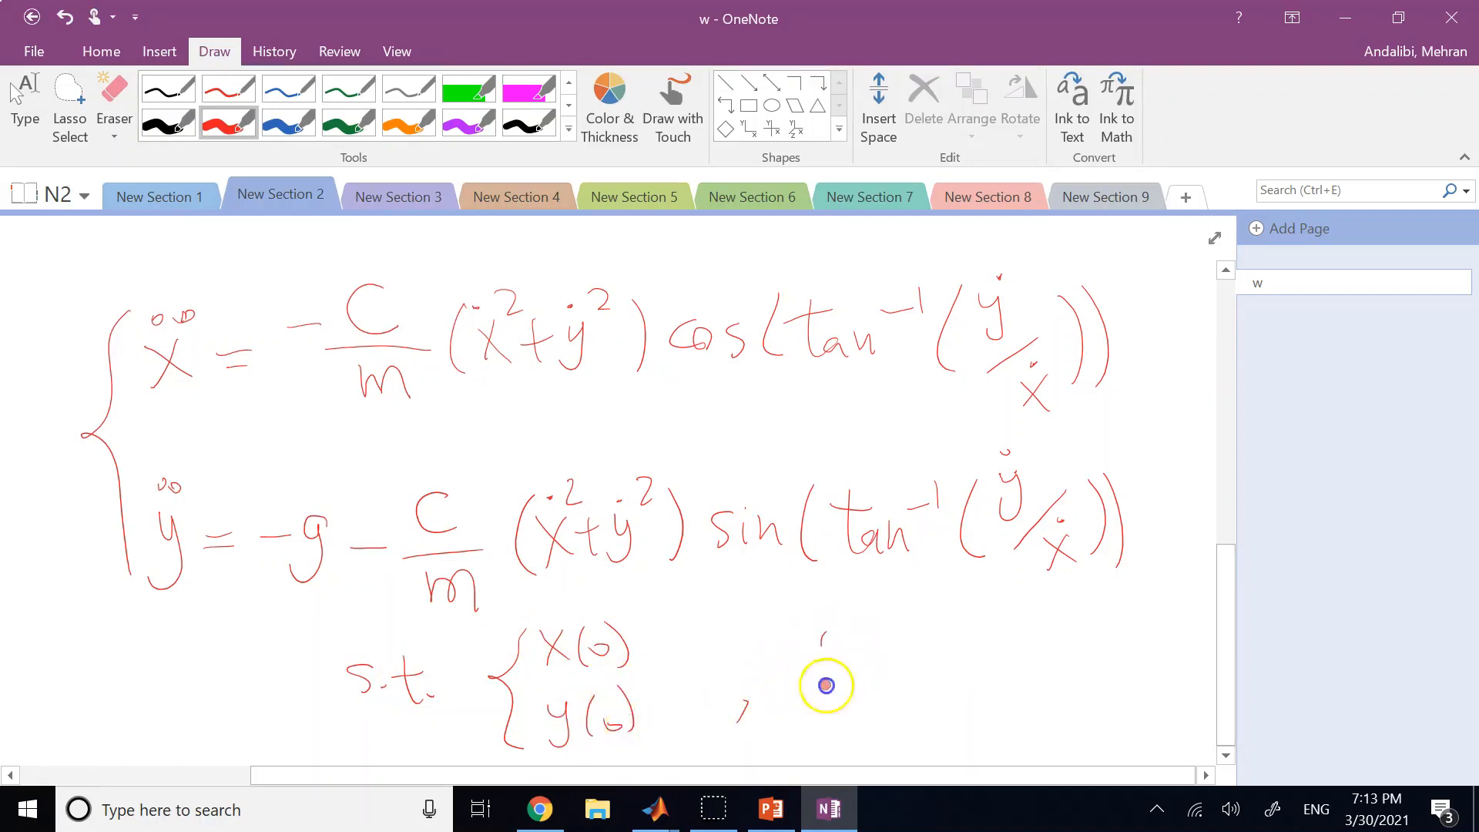
mouse_move(825, 633)
left_mouse_down()
mouse_move(840, 759)
mouse_move(897, 668)
mouse_move(870, 684)
left_mouse_up()
left_click(875, 630)
left_click_drag(915, 631, 921, 674)
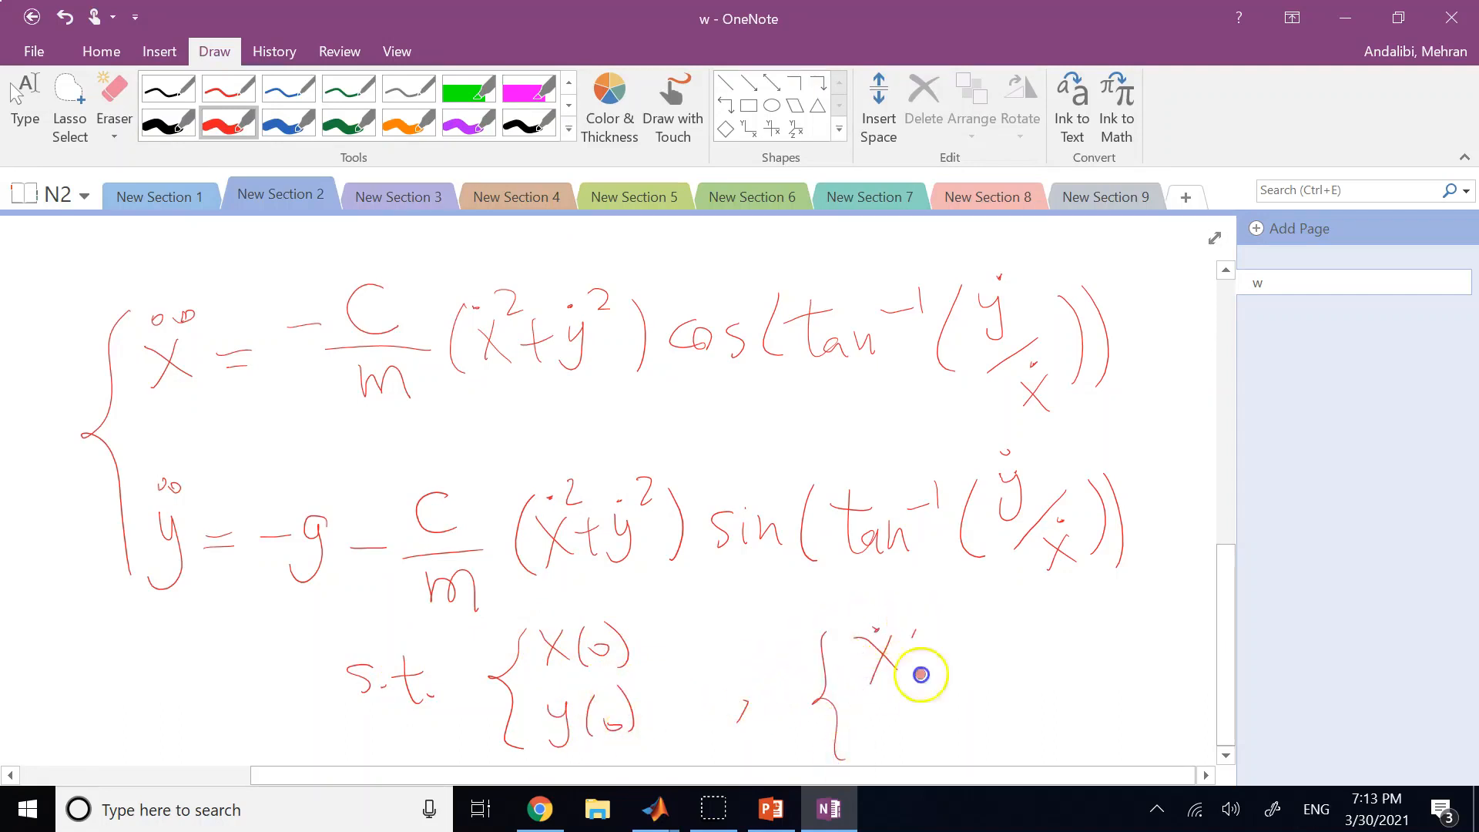
left_click_drag(942, 624, 960, 678)
mouse_move(864, 714)
left_mouse_down()
mouse_move(878, 727)
mouse_move(859, 755)
left_mouse_up()
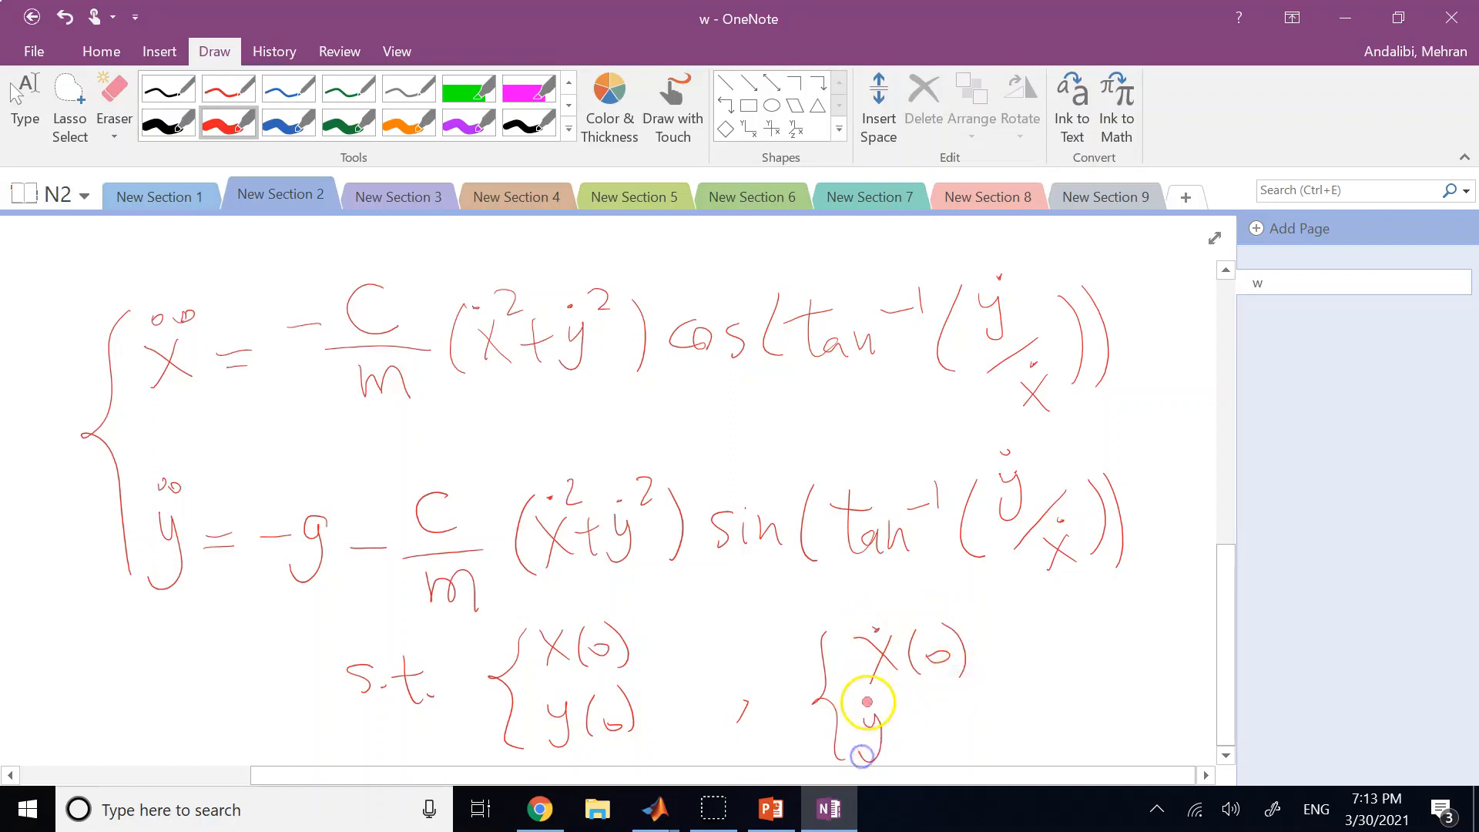
left_click(871, 704)
left_click_drag(936, 726, 934, 723)
left_click_drag(944, 693, 955, 751)
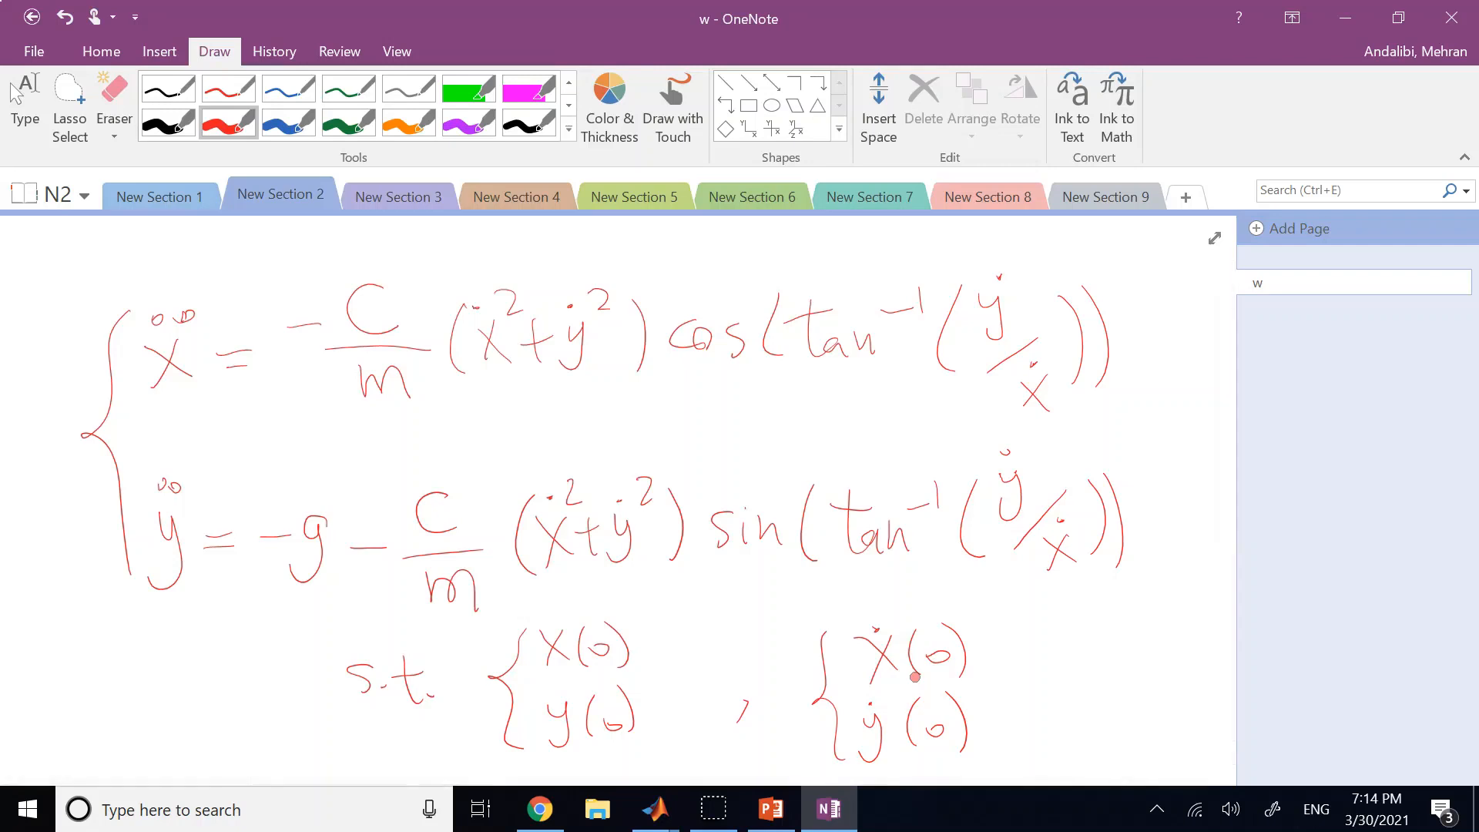
key("Escape")
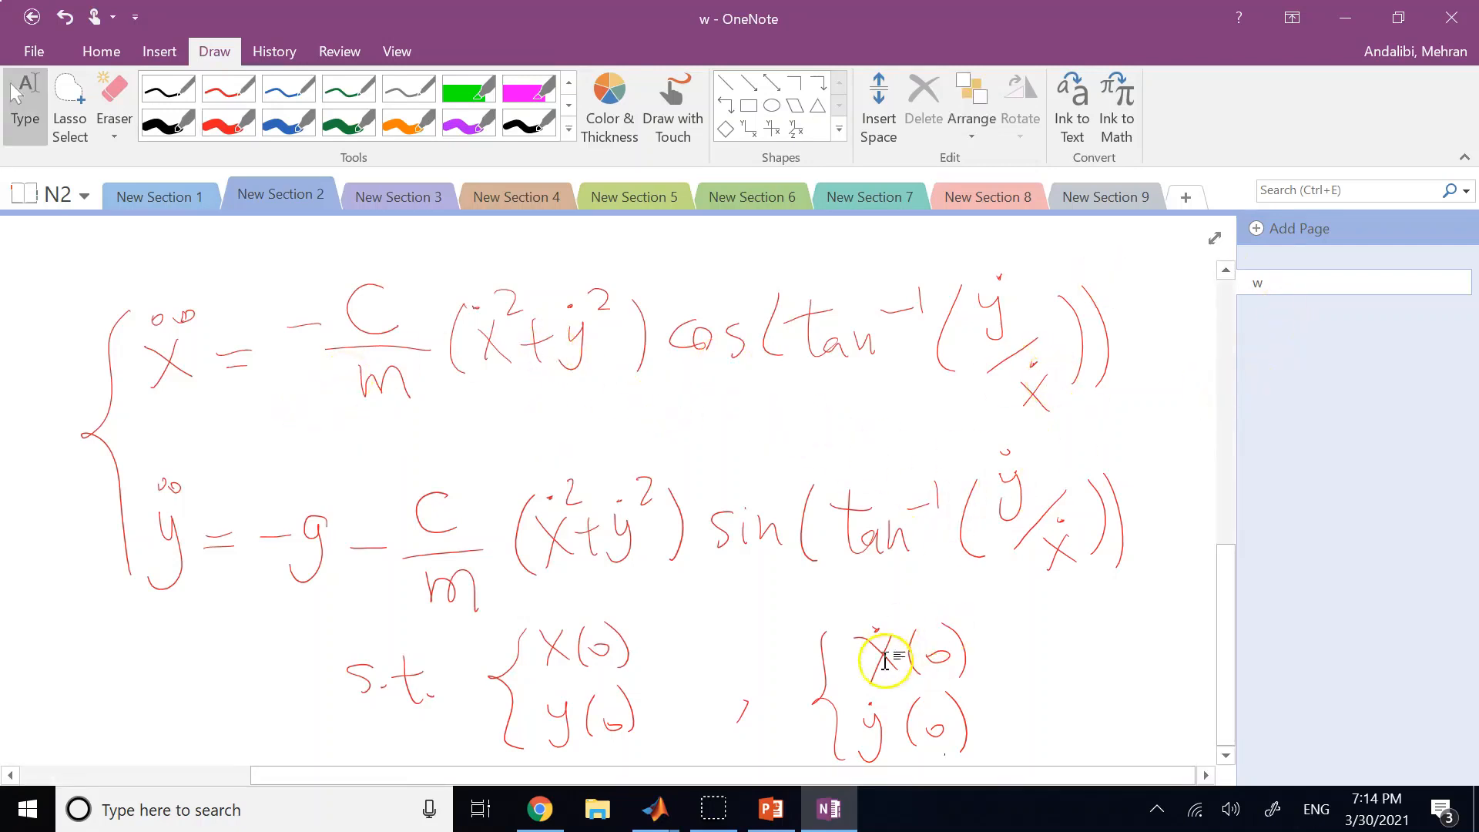
Step: Switch to the untitled Simulink model and add a Gain block and a Constant block from the Commonly Used Blocks library
left_click(667, 809)
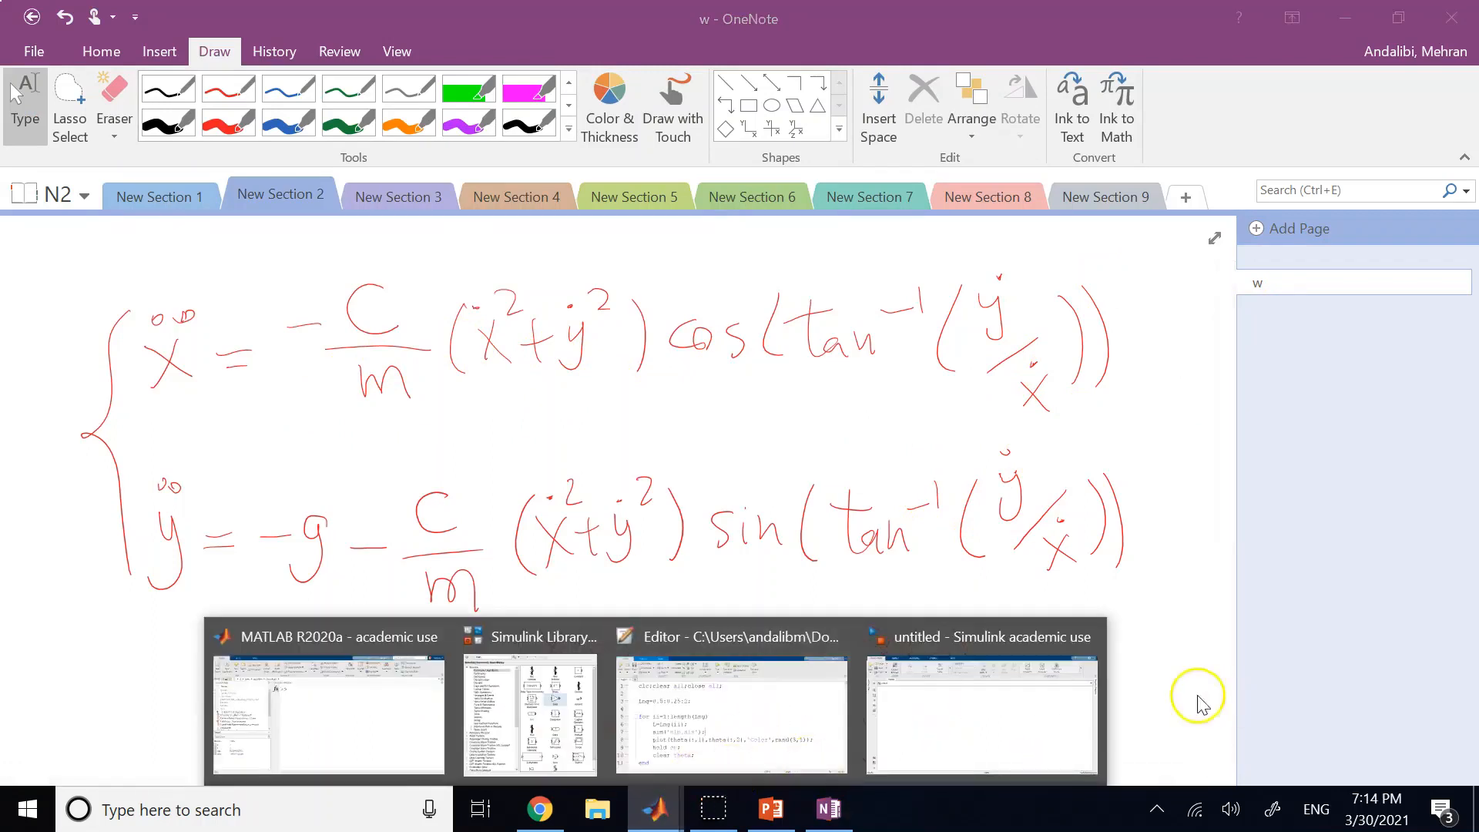
left_click(1055, 701)
left_click(174, 123)
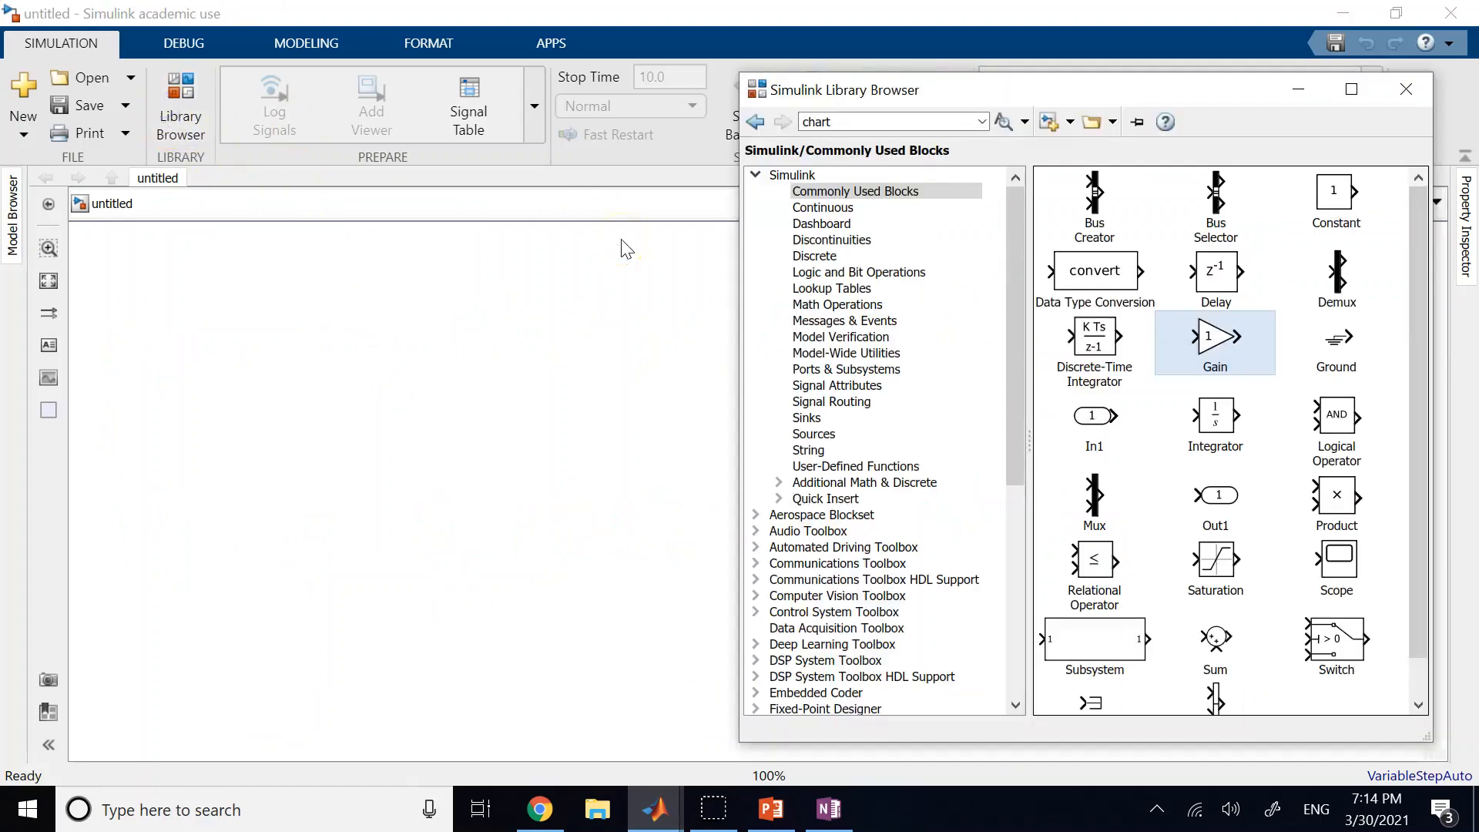
left_click_drag(1180, 339, 422, 353)
left_click(172, 96)
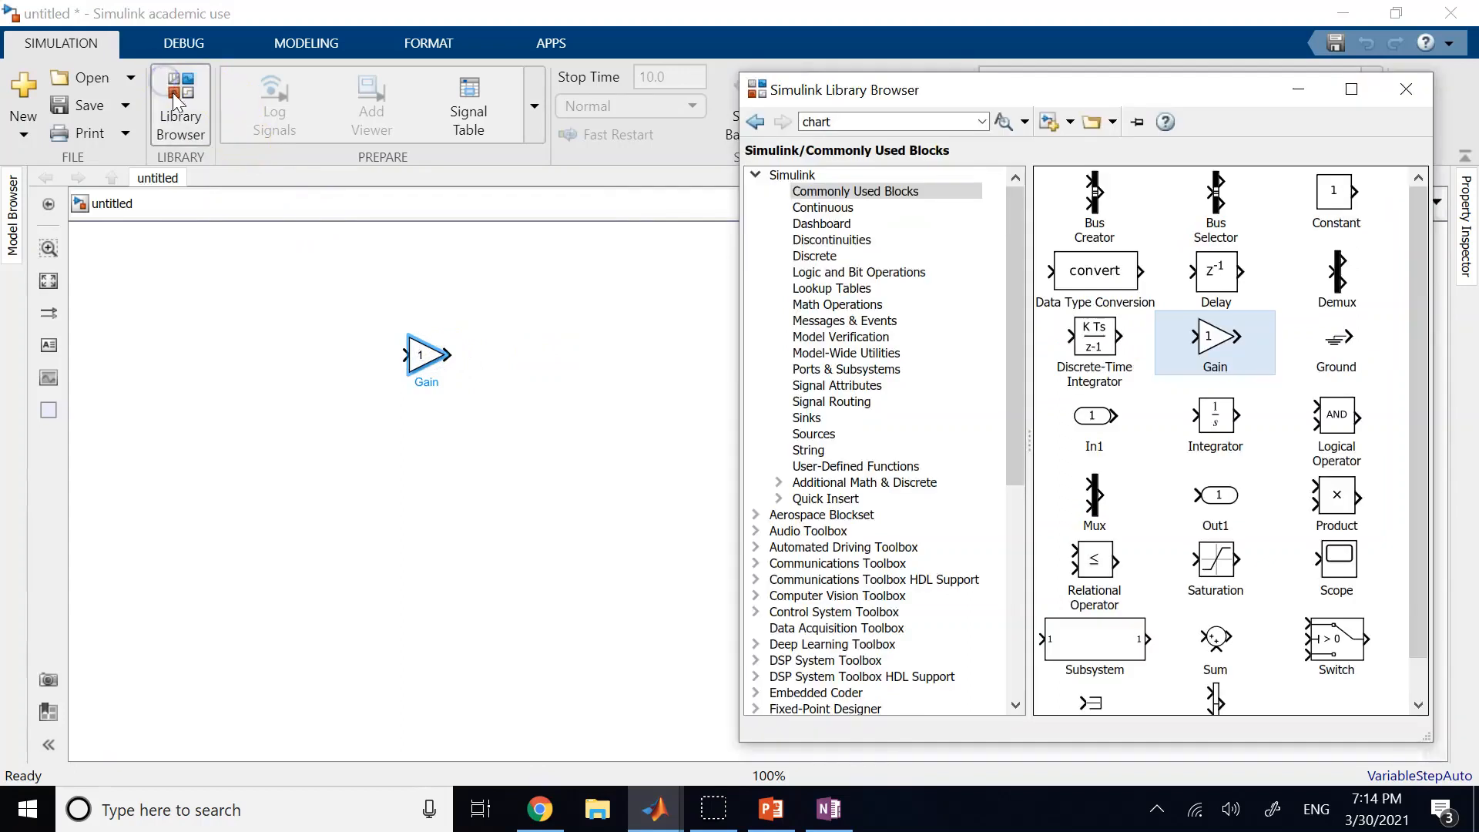
left_click(1323, 204)
left_click_drag(1323, 204, 524, 401)
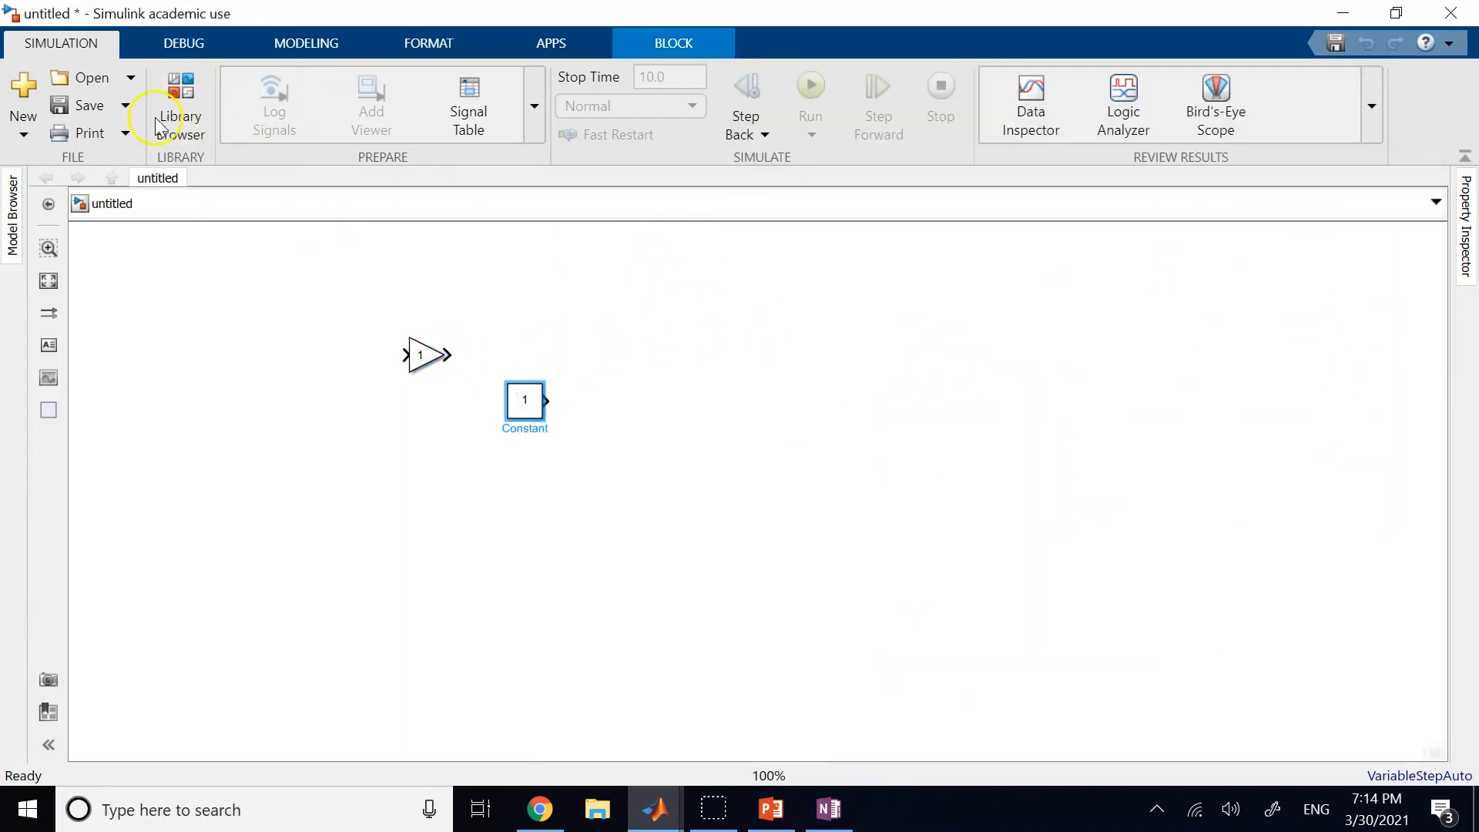
Step: Add a Sum block below the Gain block and an Integrator block to the left of it
left_click(176, 100)
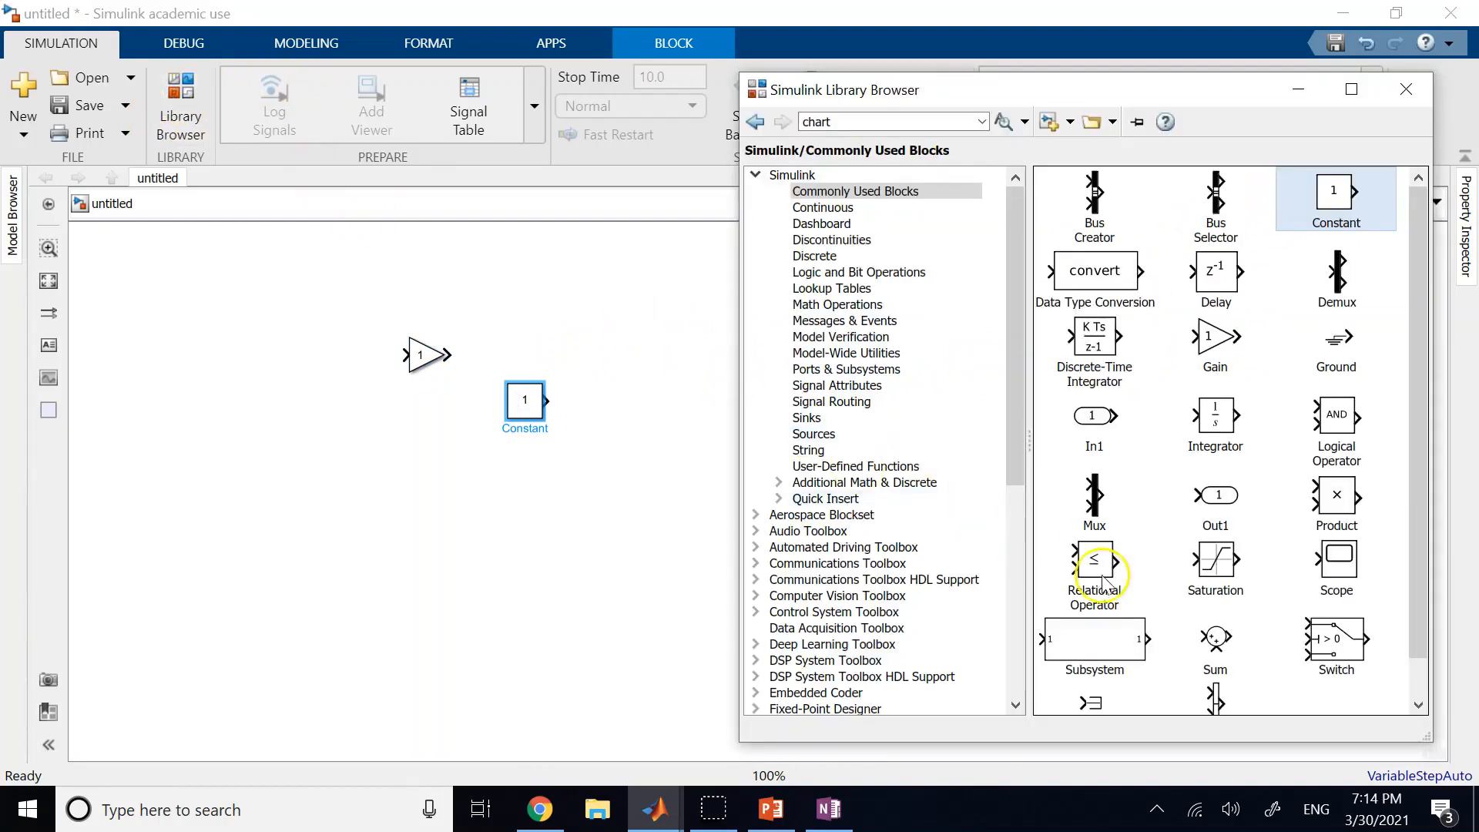
left_click_drag(1207, 643, 383, 481)
left_click(179, 101)
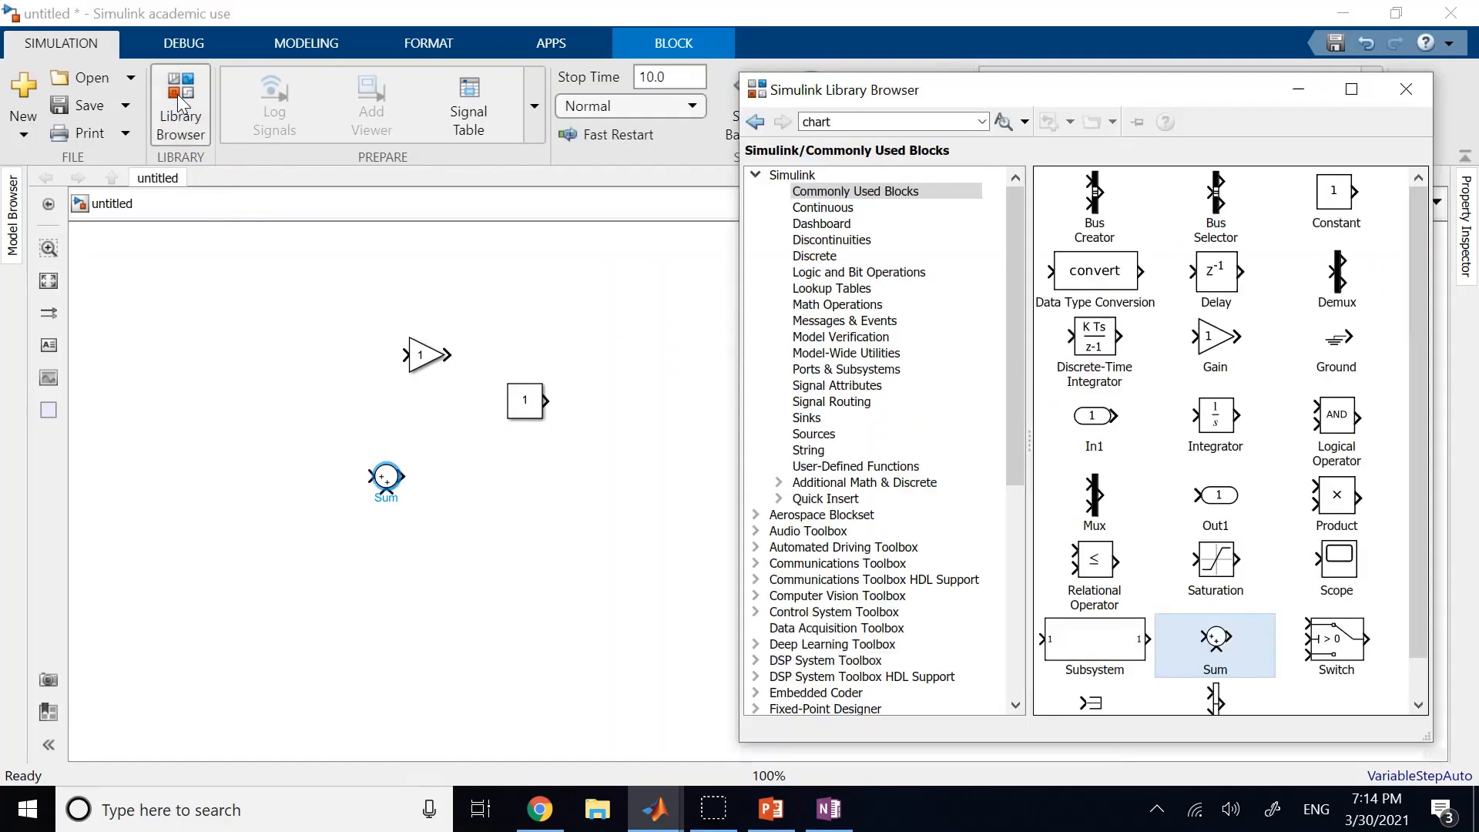
left_click_drag(1216, 416, 199, 381)
Step: Add a Trigonometric Function block and a Math Function block from the Math Operations library to the model
left_click(178, 101)
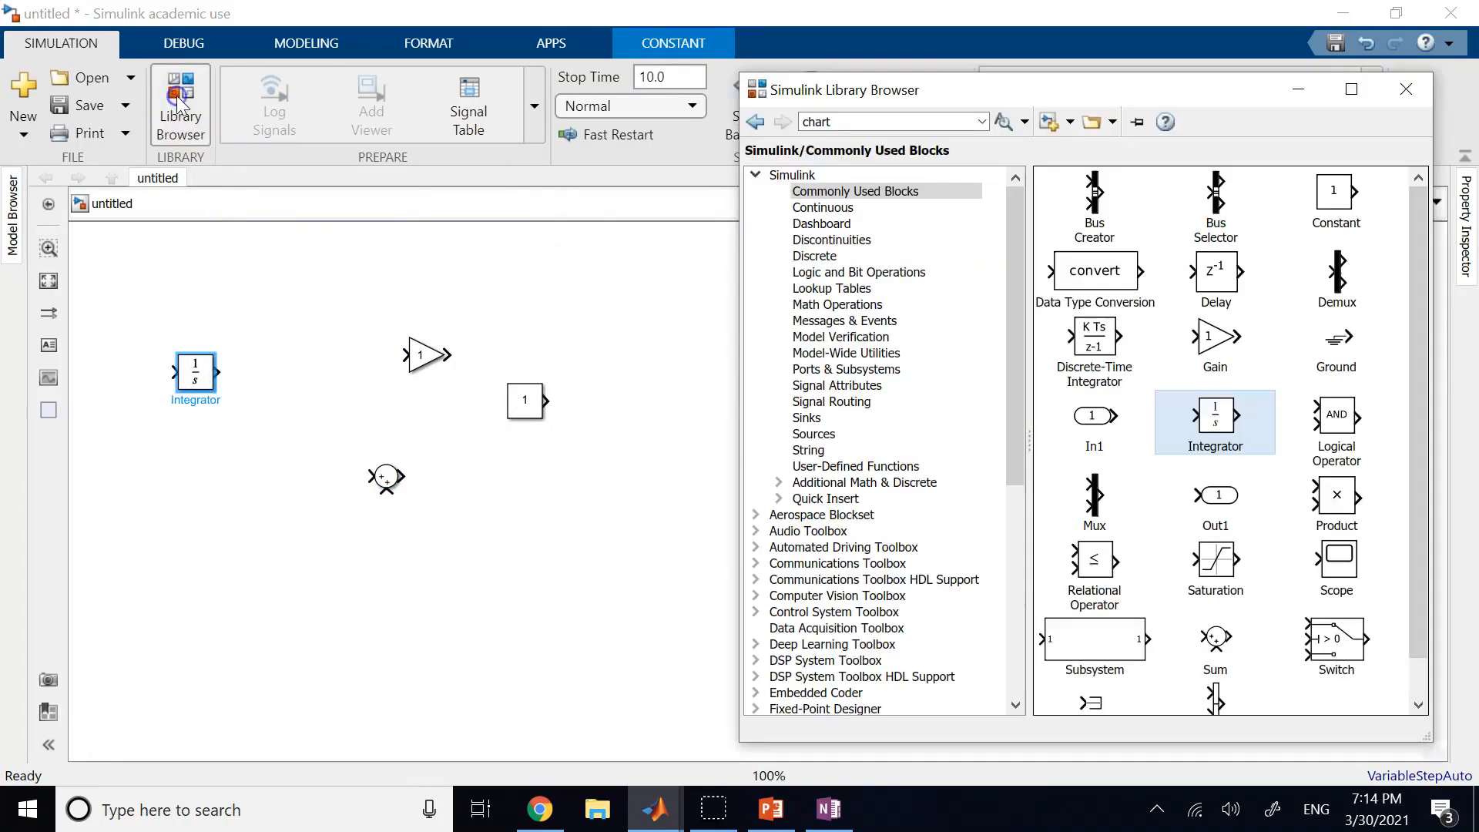
scroll(1232, 595, "down", 1)
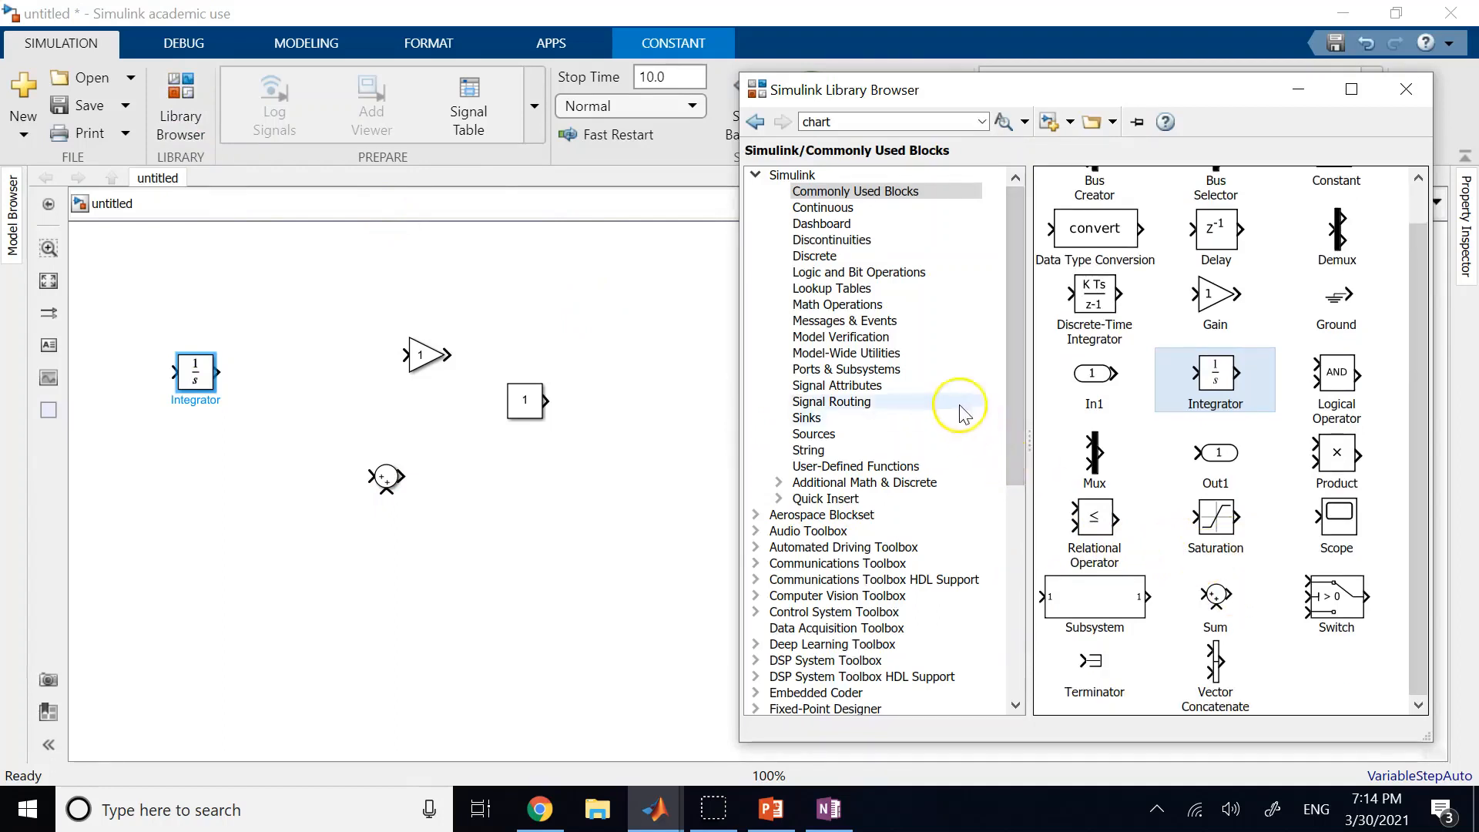
left_click(860, 305)
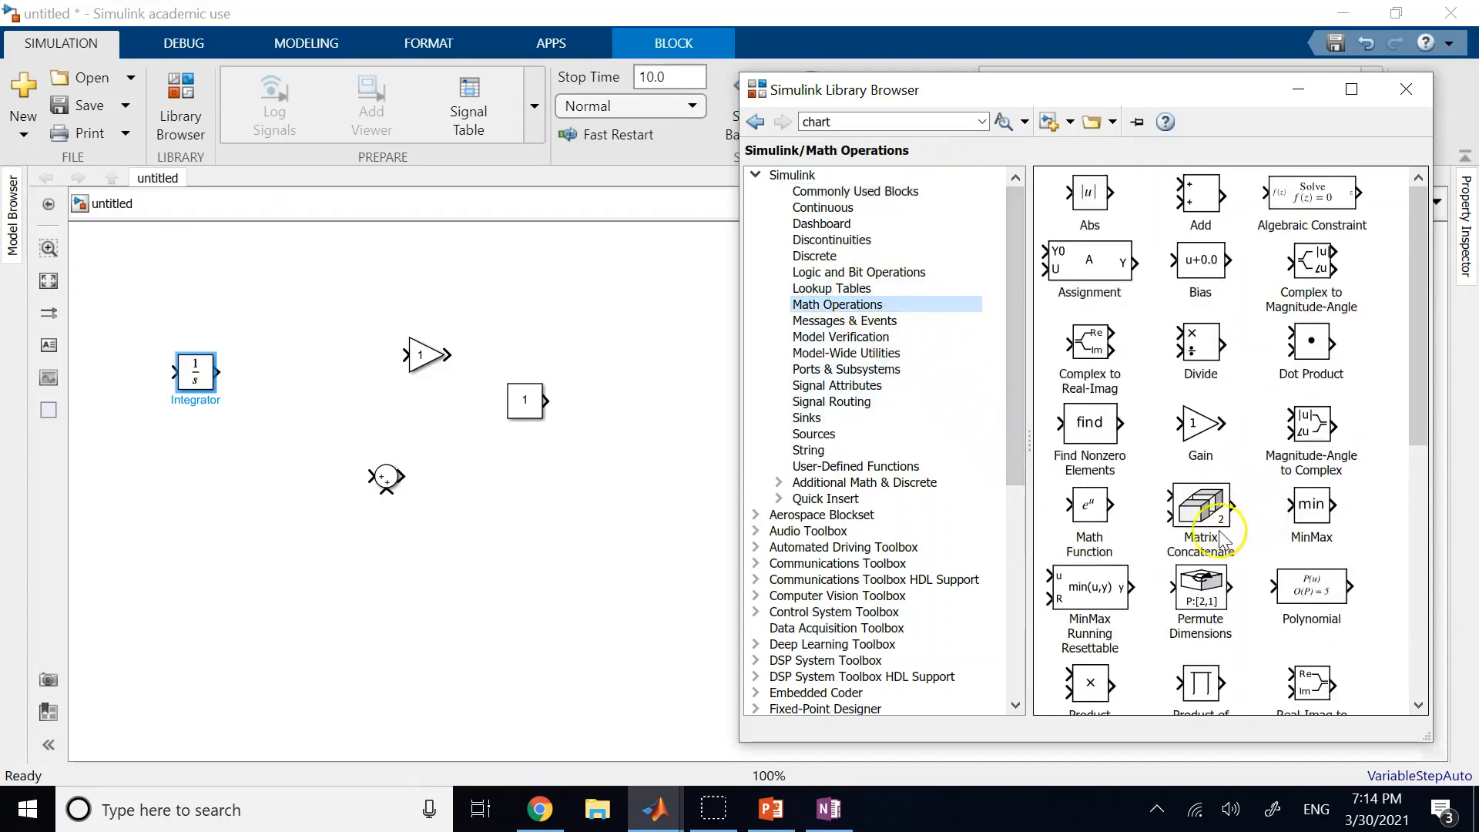
scroll(1213, 662, "down", 10)
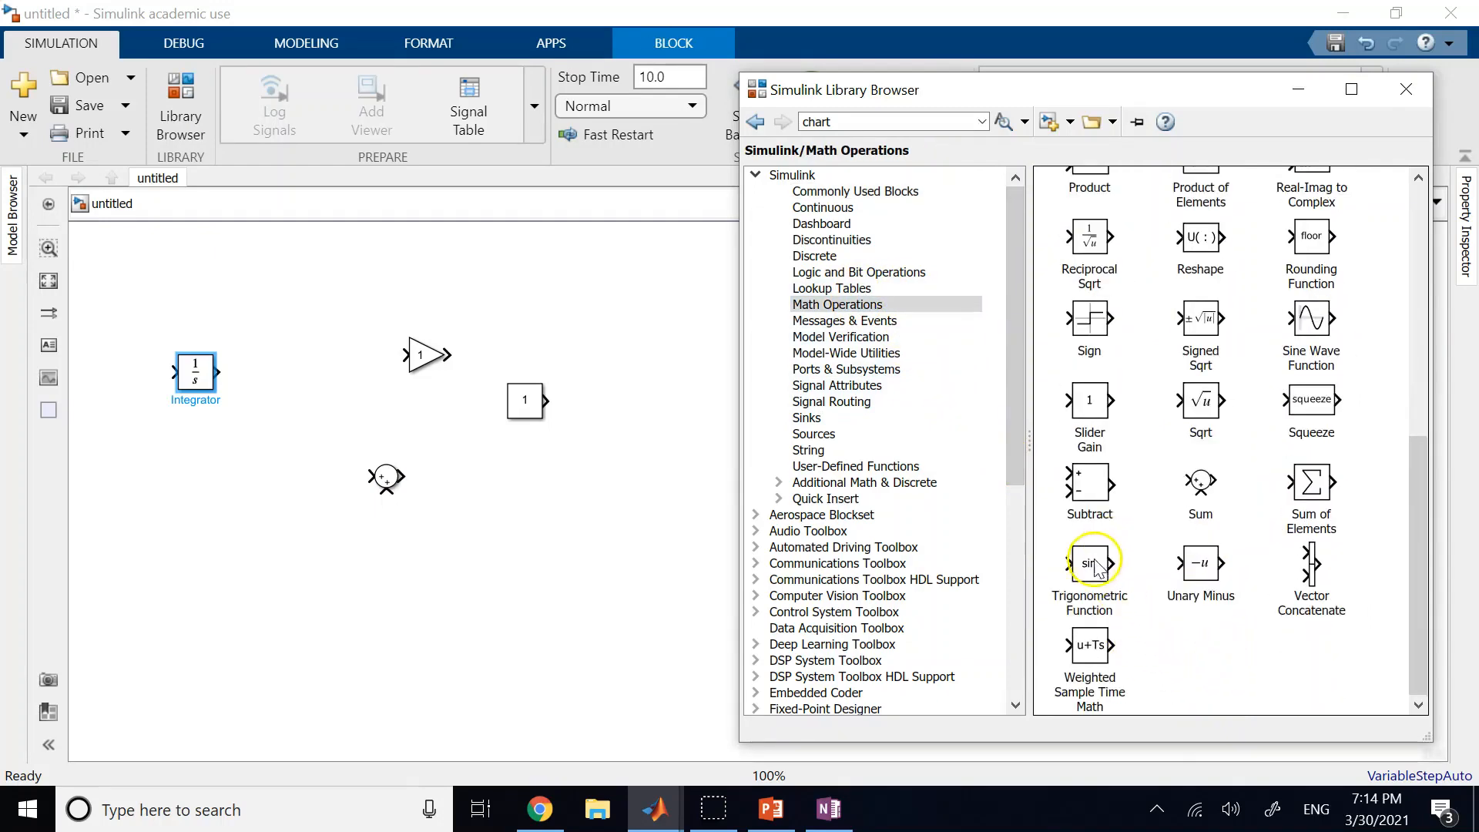
left_click_drag(1094, 563, 486, 541)
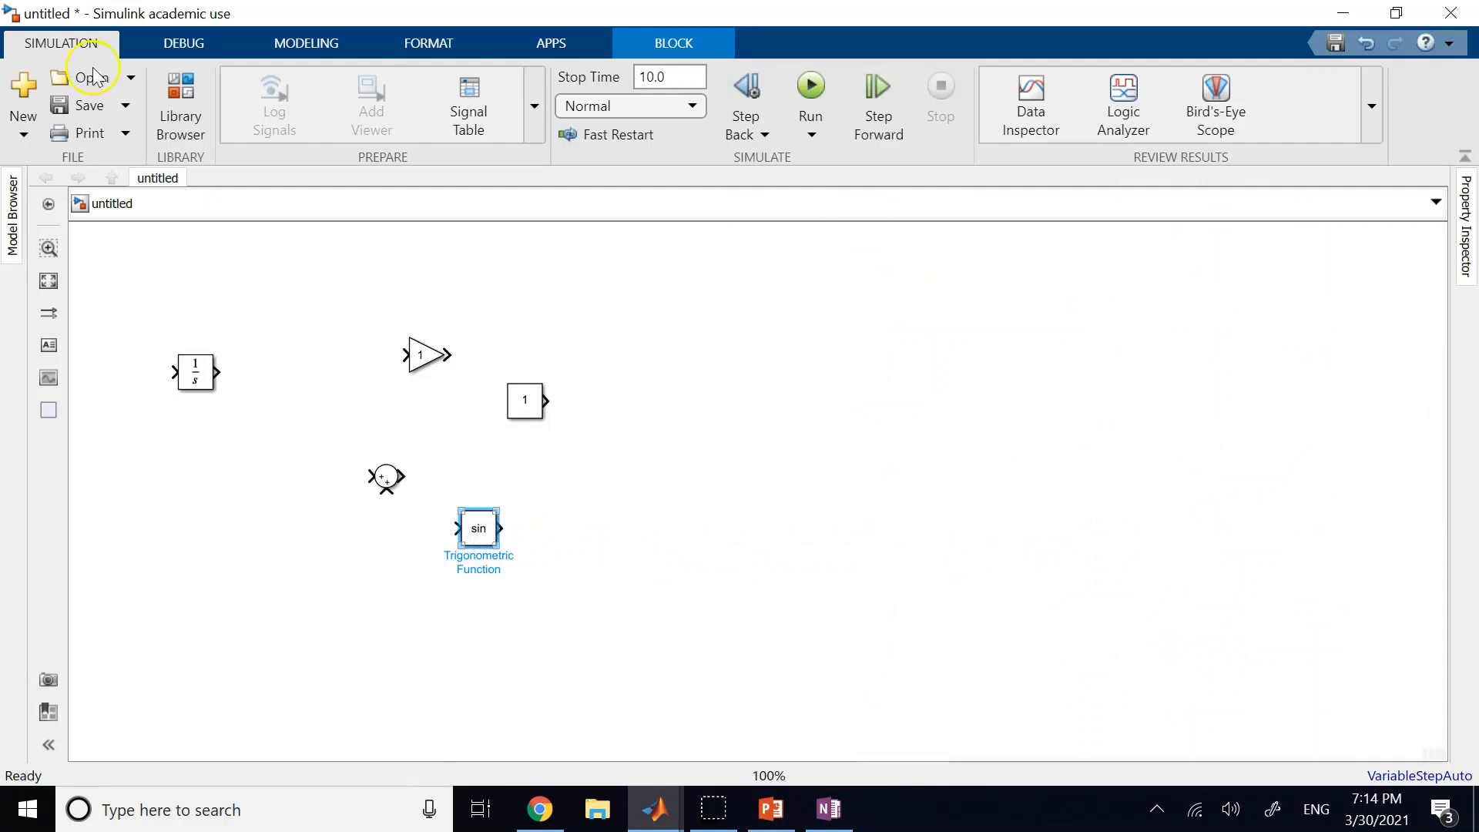
left_click(163, 91)
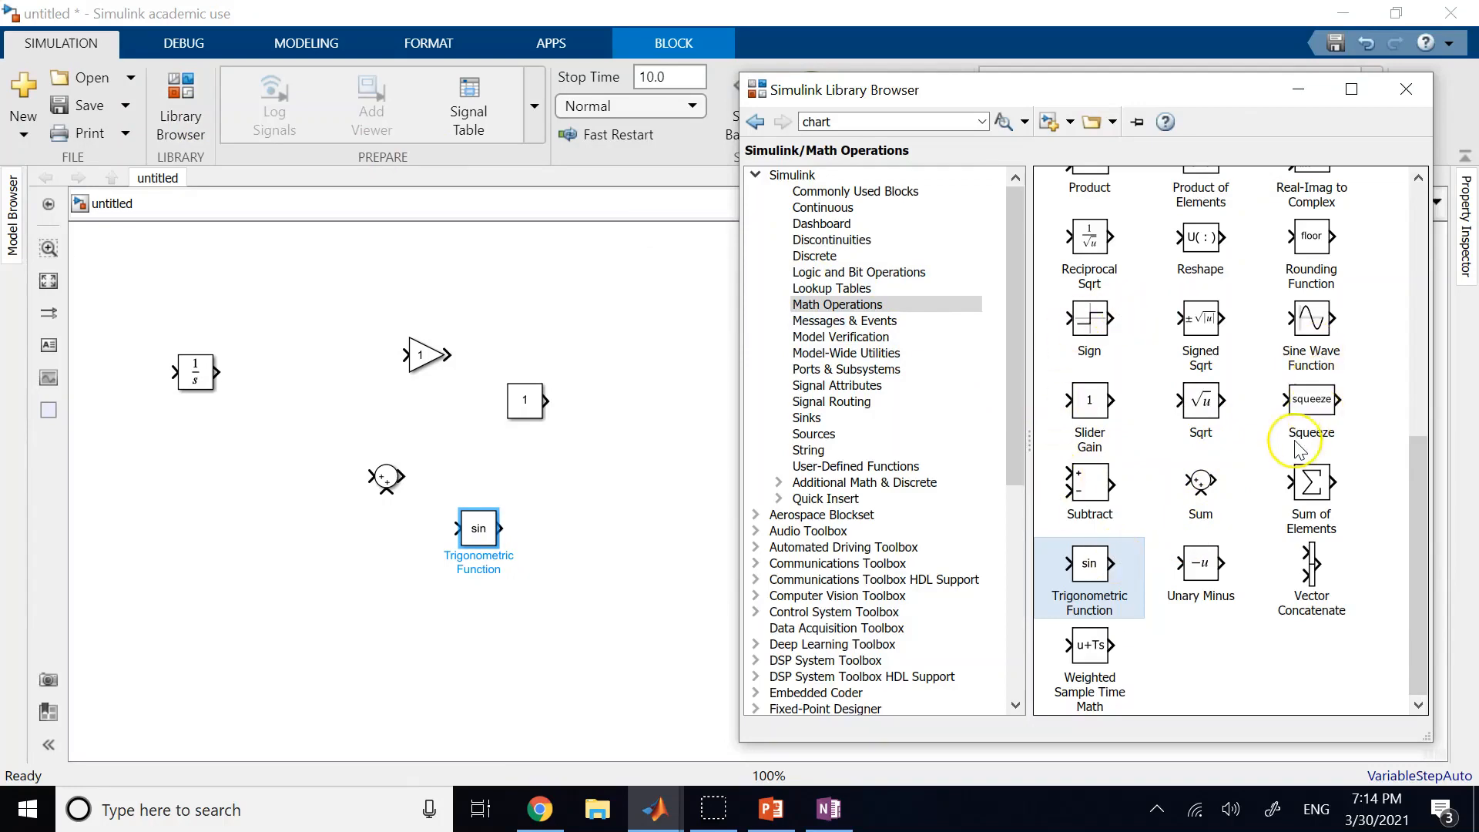
scroll(1306, 431, "up", 3)
left_click_drag(1090, 208, 650, 326)
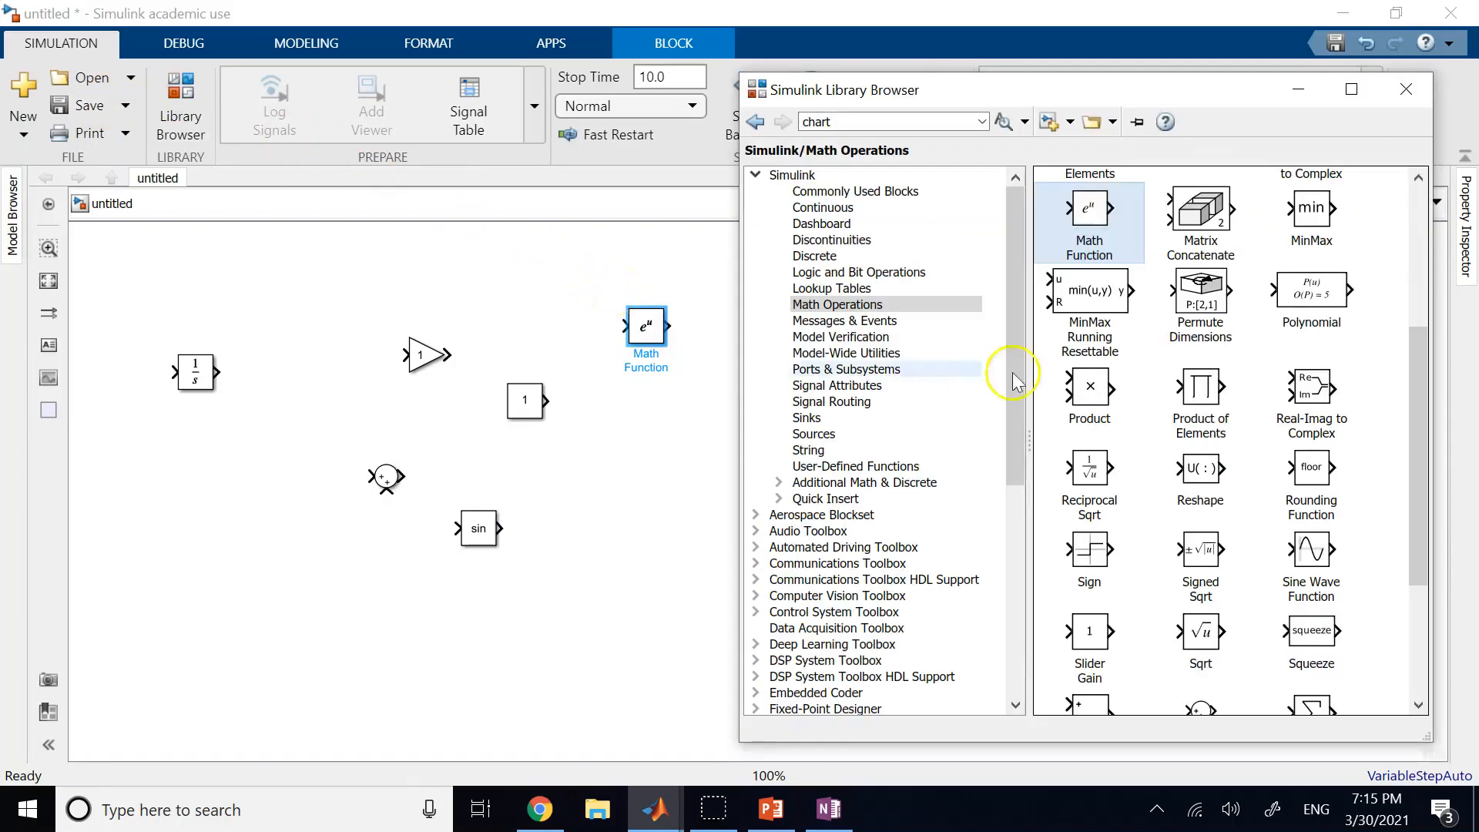
Step: Review the handwritten equations of motion in OneNote and return to the untitled Simulink model
left_click(827, 808)
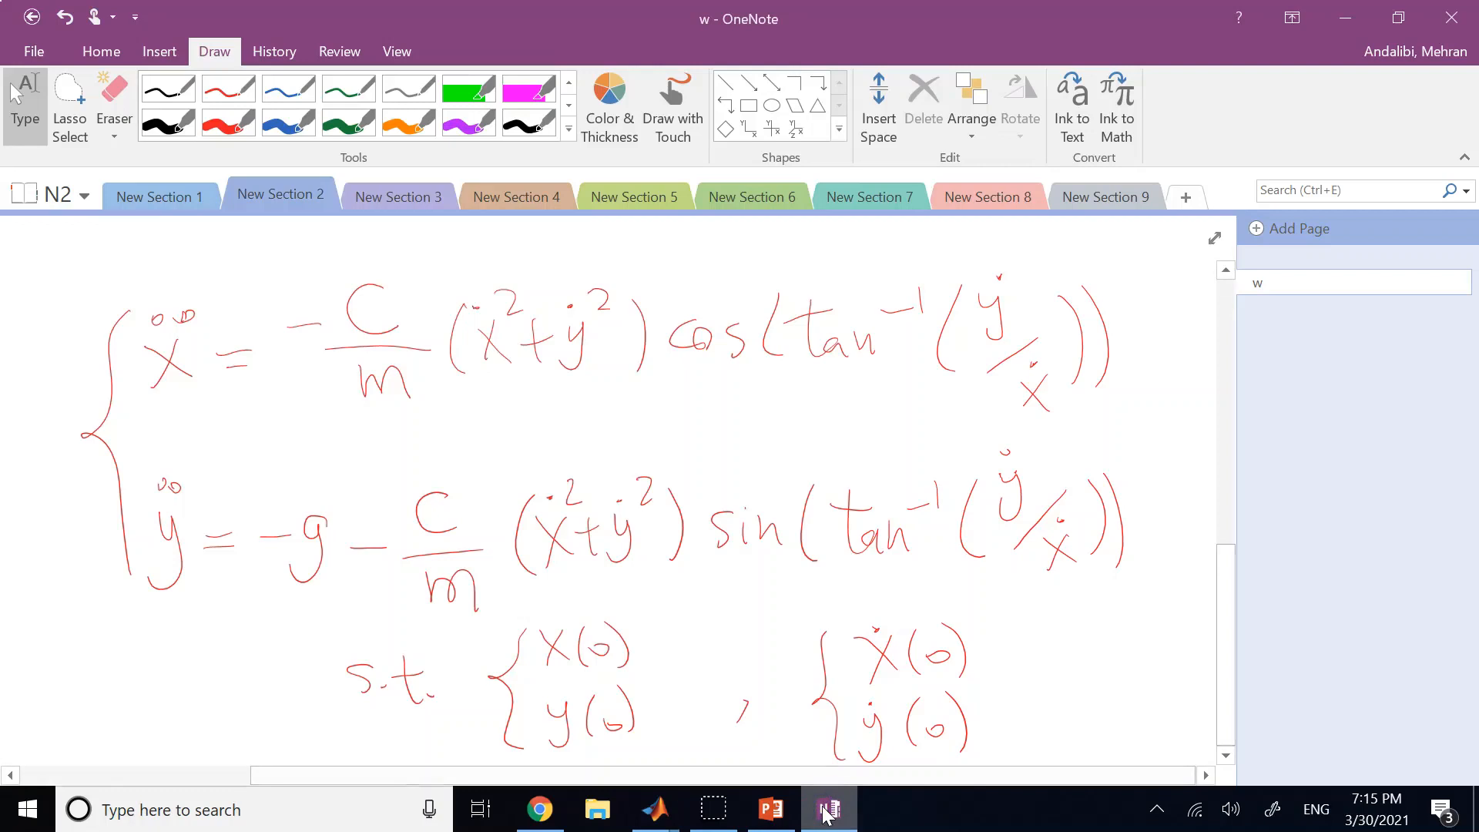
left_click(655, 809)
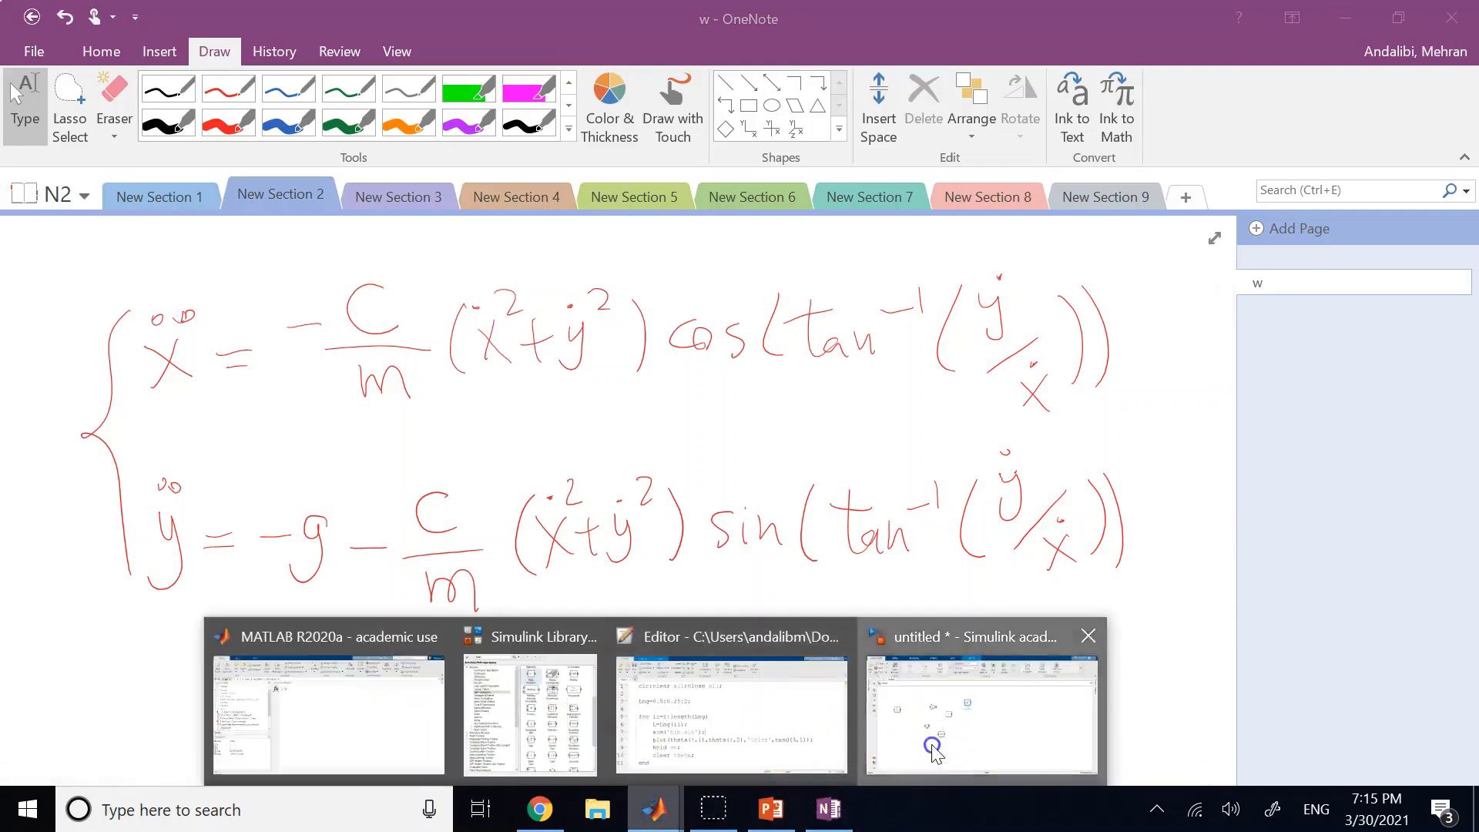
left_click(934, 751)
Step: Close the MATLAB Editor window and add an XY Graph block from the Sinks library below the Math Function block
left_click(657, 813)
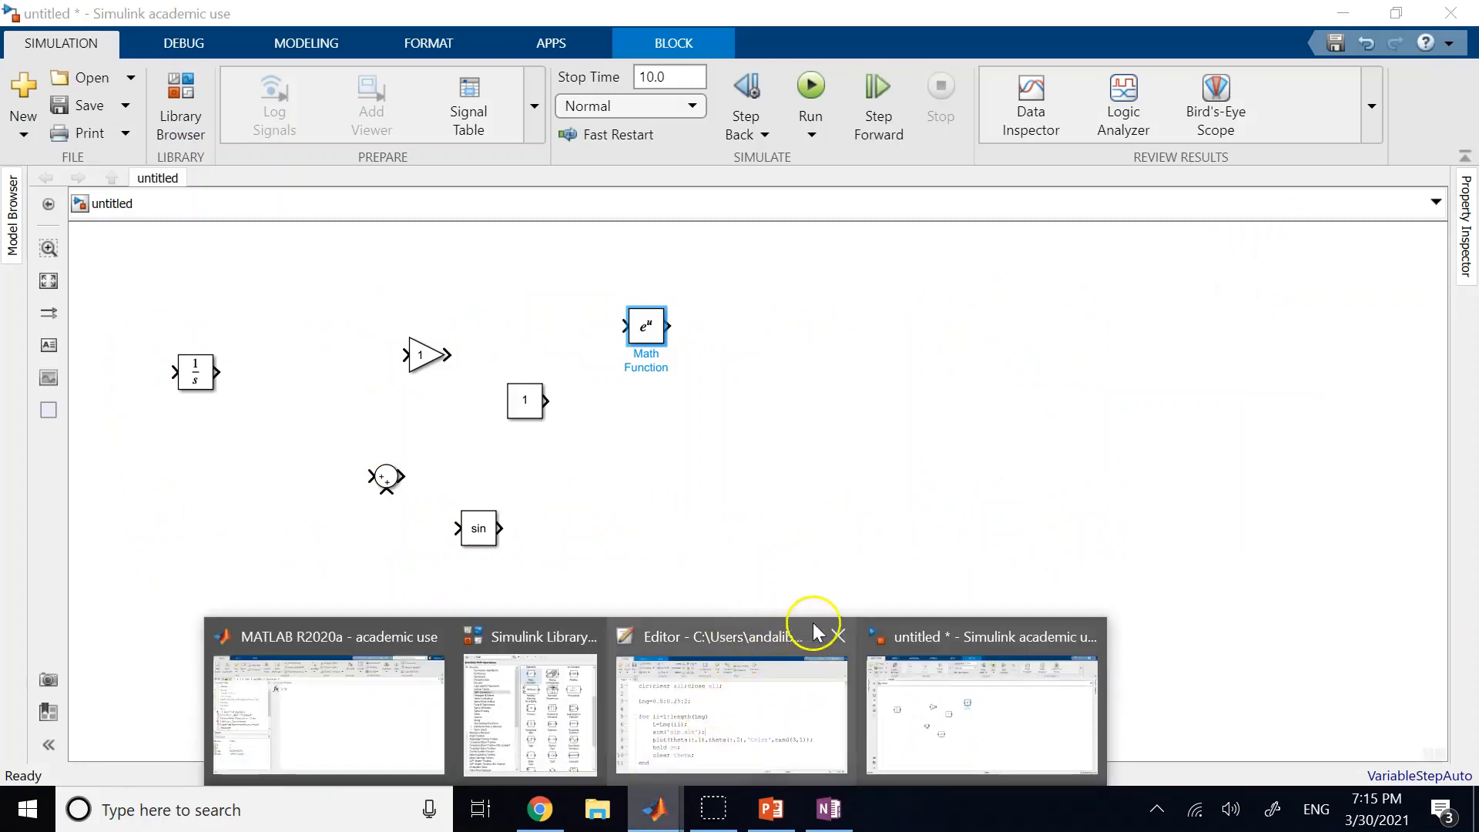
left_click(835, 636)
left_click(604, 703)
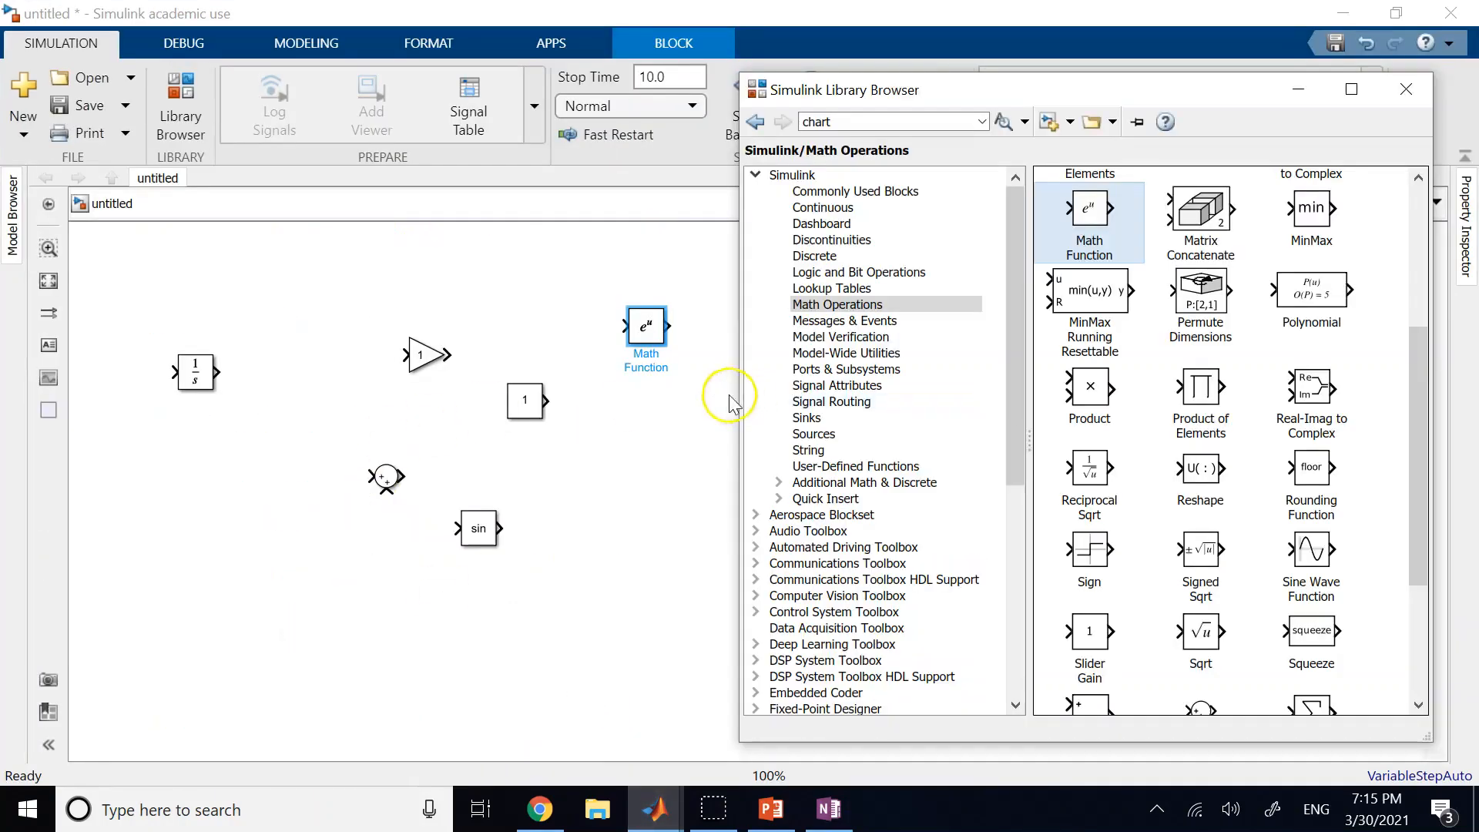
left_click(806, 417)
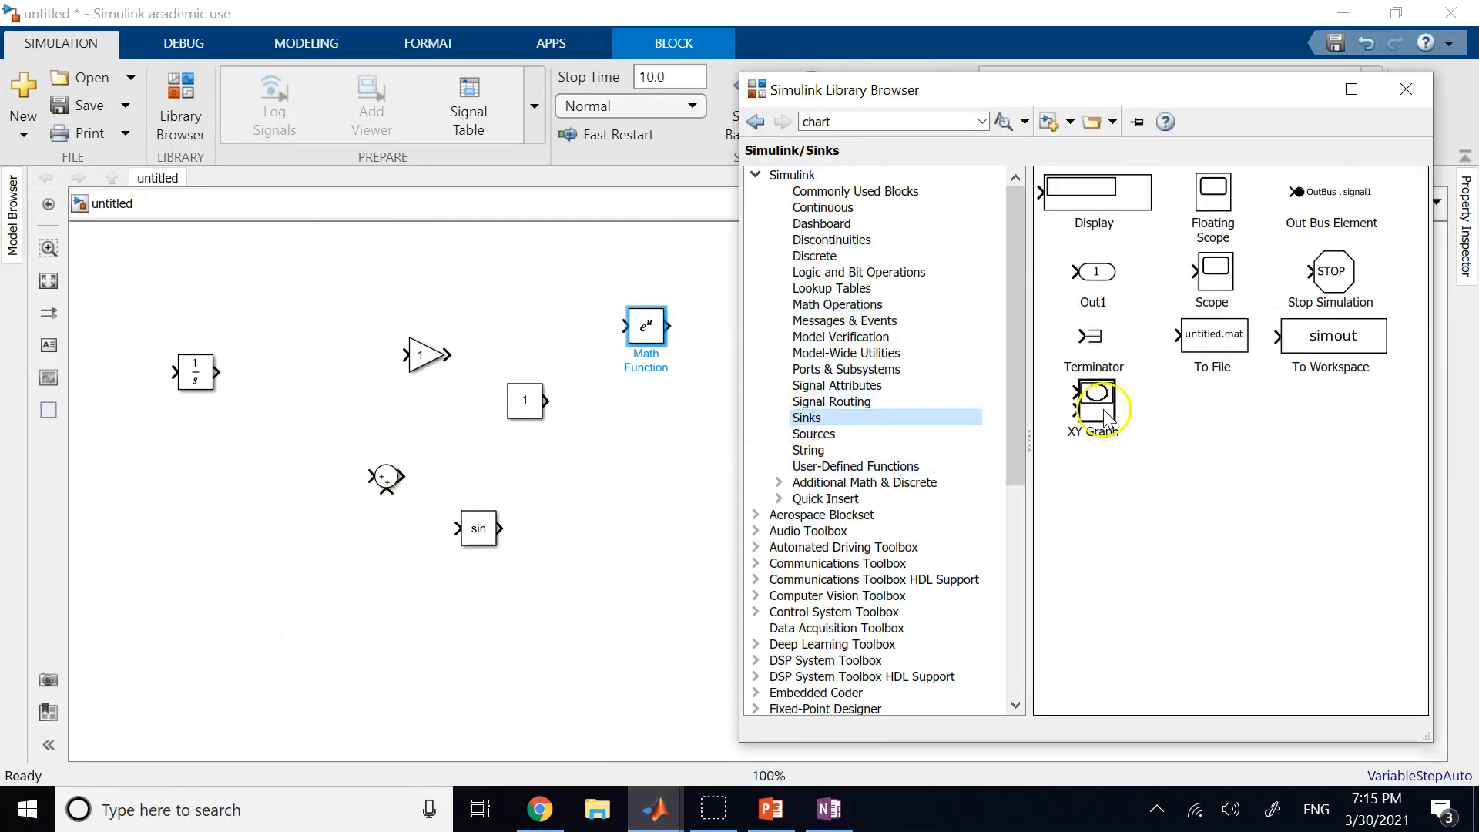
left_click_drag(1093, 405, 675, 500)
left_click(659, 605)
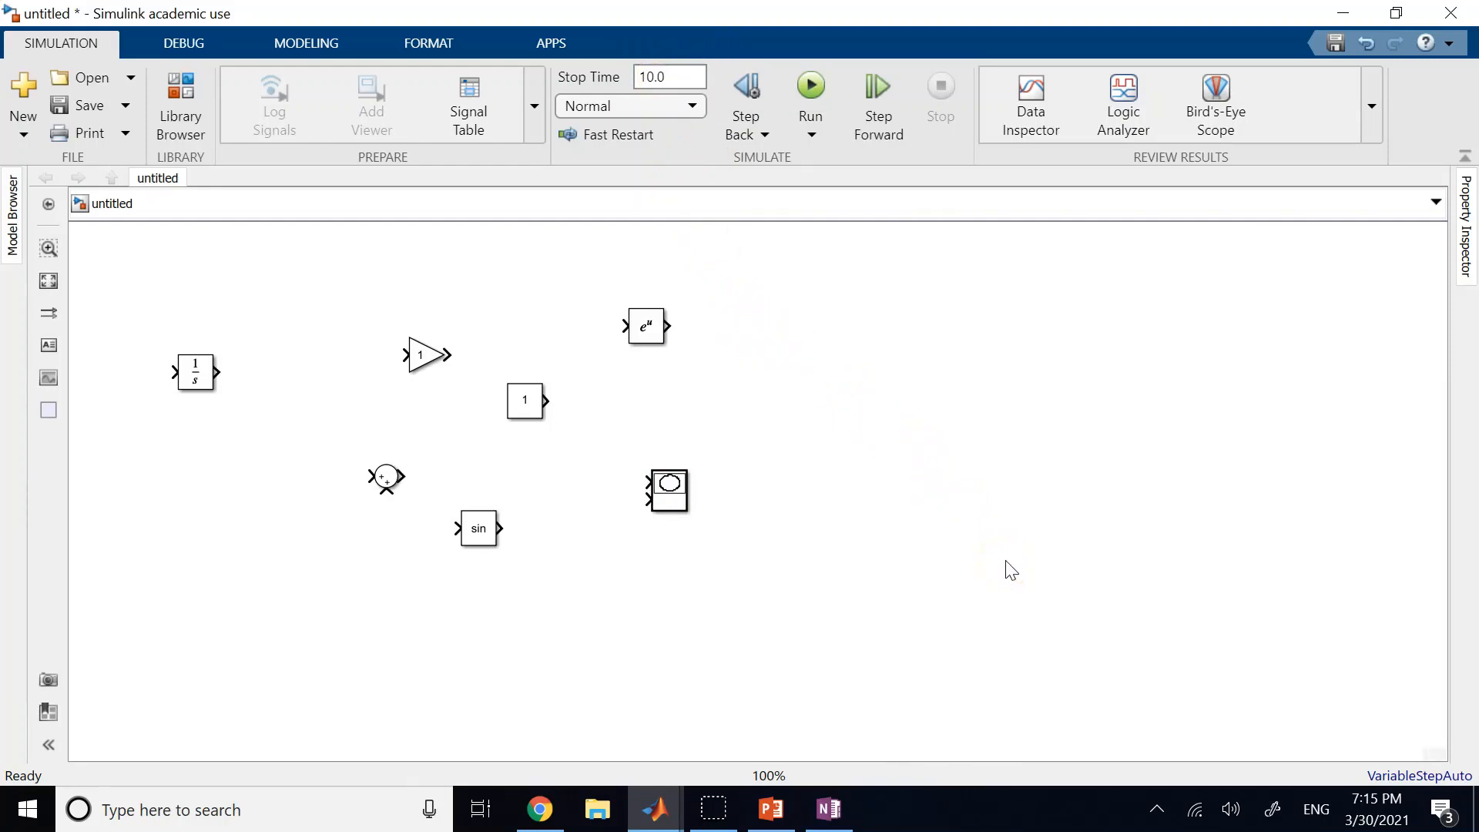
Step: Add a Stop Simulation block from Sinks above the XY Graph and a Compare To Zero block from Logic and Bit Operations below it
left_click(181, 96)
mouse_move(1330, 271)
left_mouse_down()
mouse_move(694, 301)
mouse_move(707, 408)
left_mouse_up()
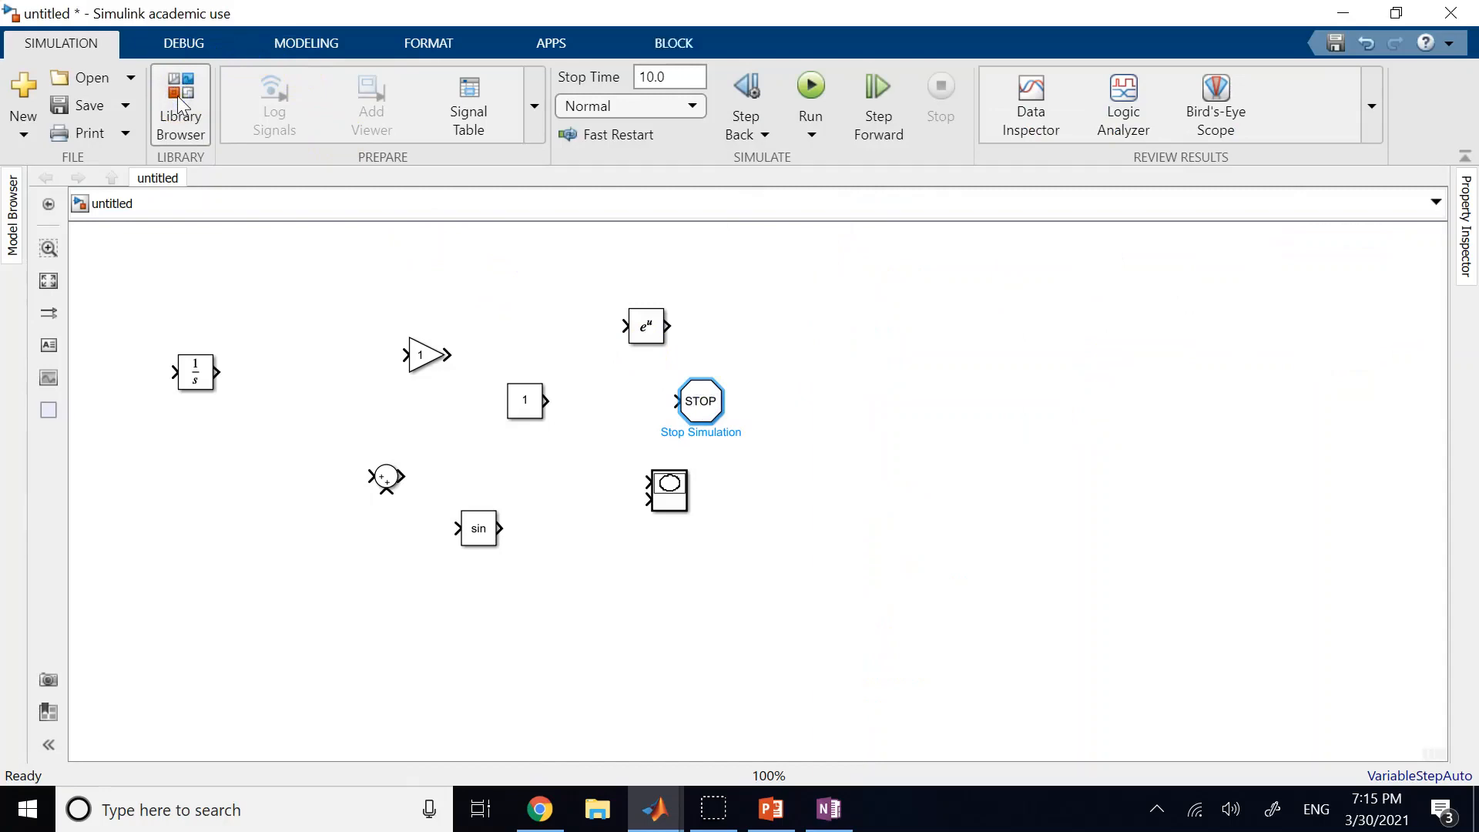
left_click(181, 100)
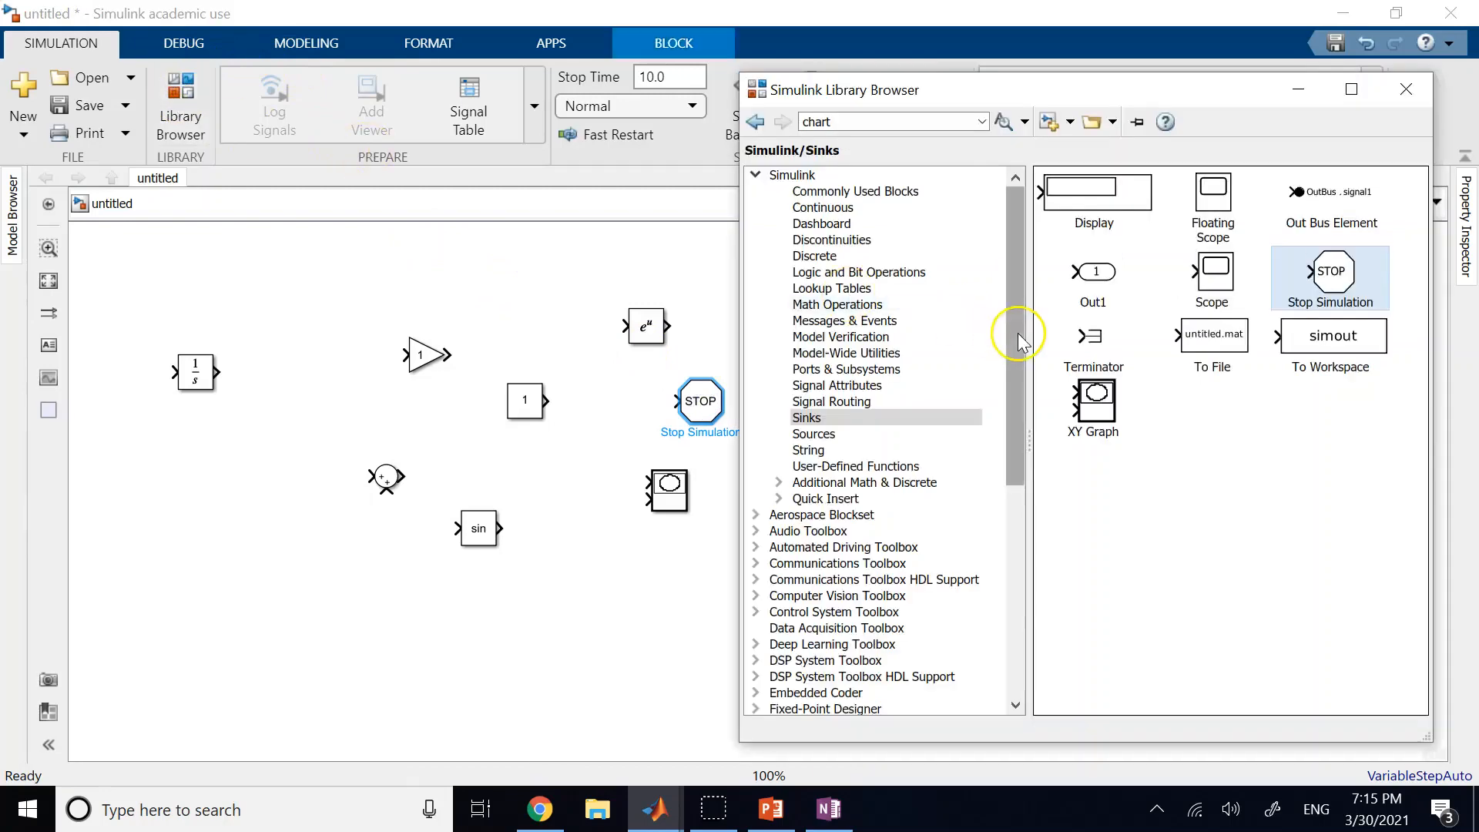
left_click(860, 274)
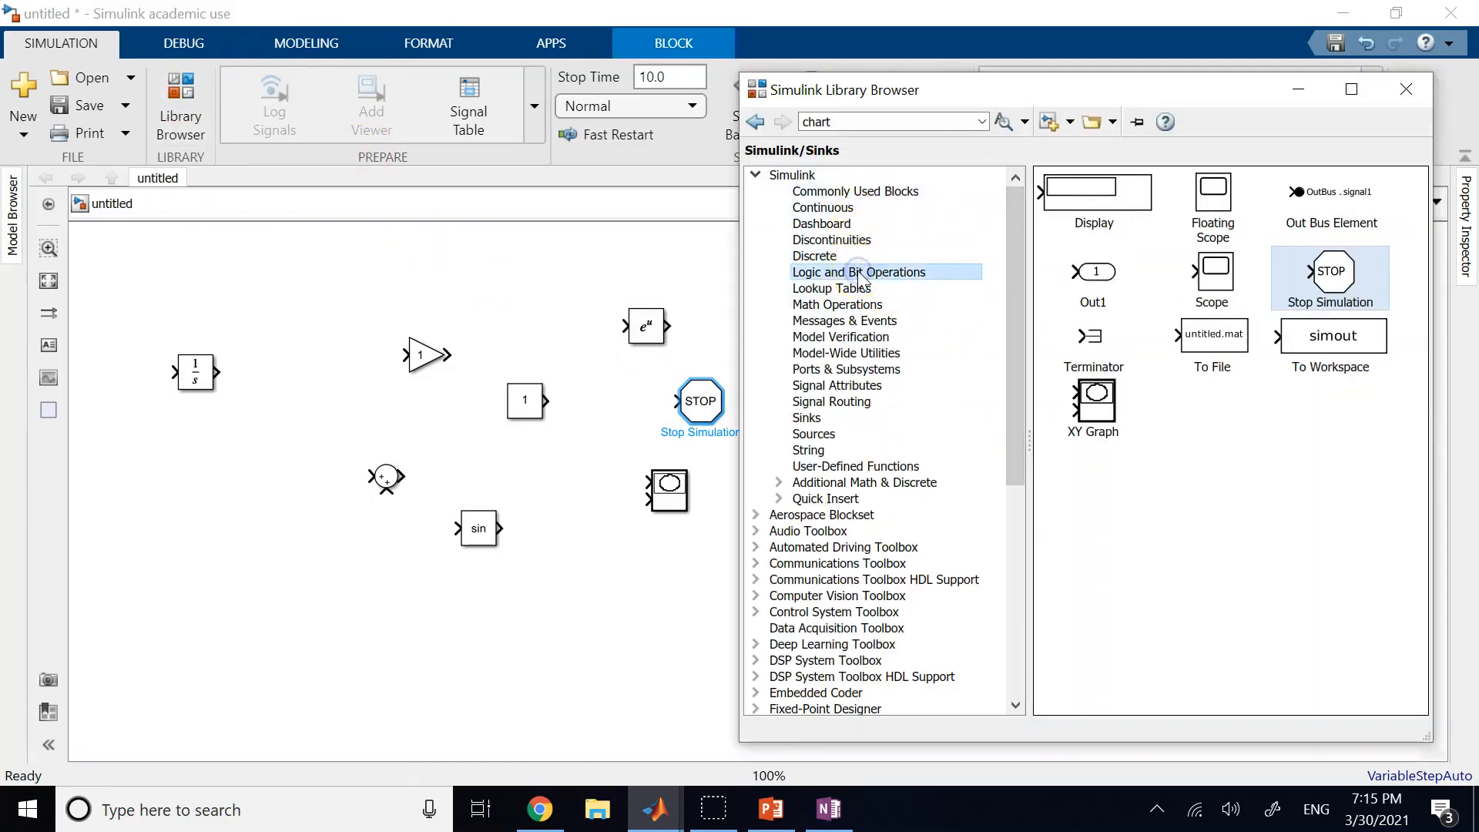
left_click_drag(1314, 292, 646, 574)
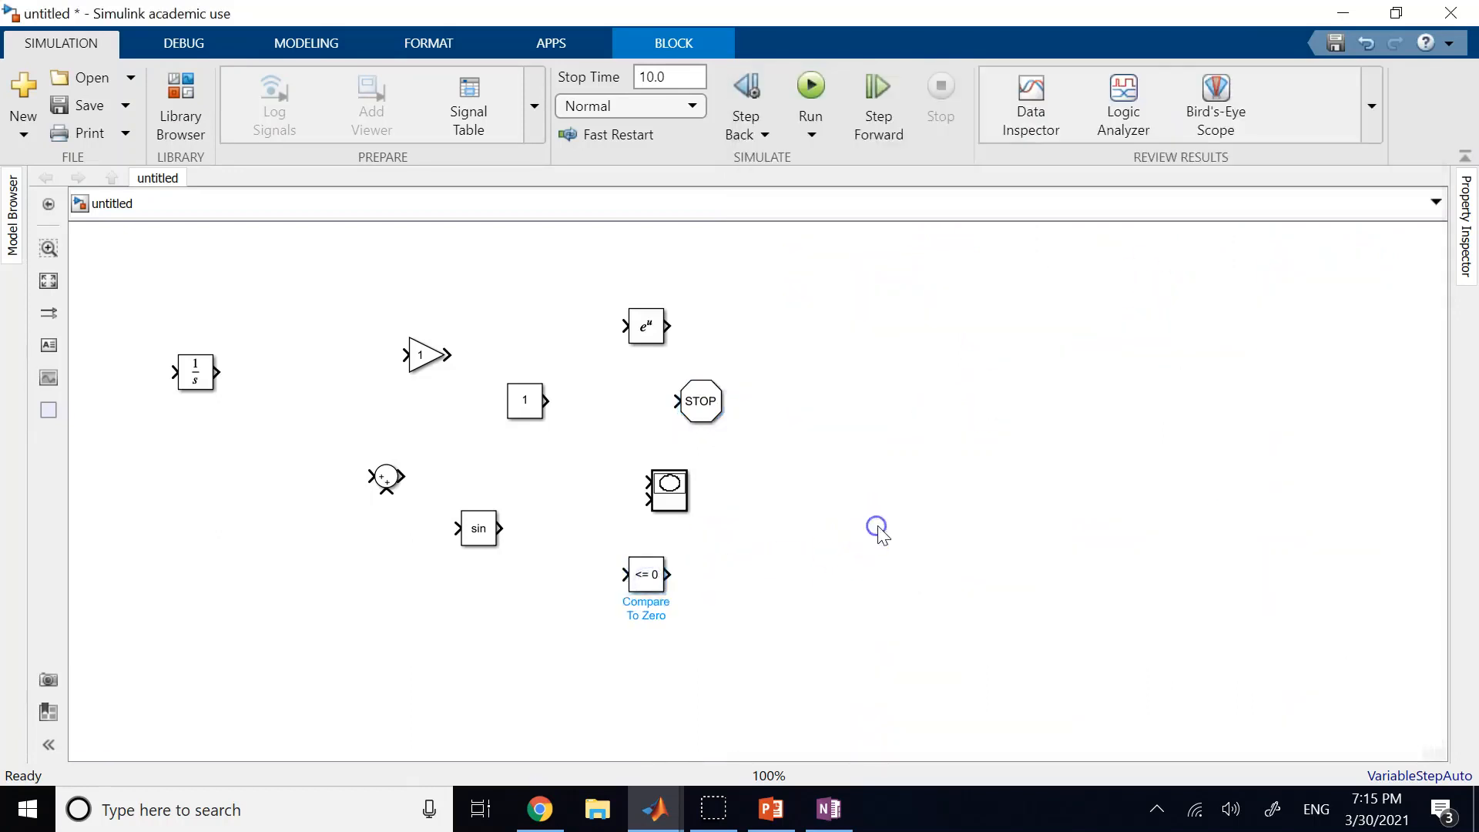
left_click(851, 461)
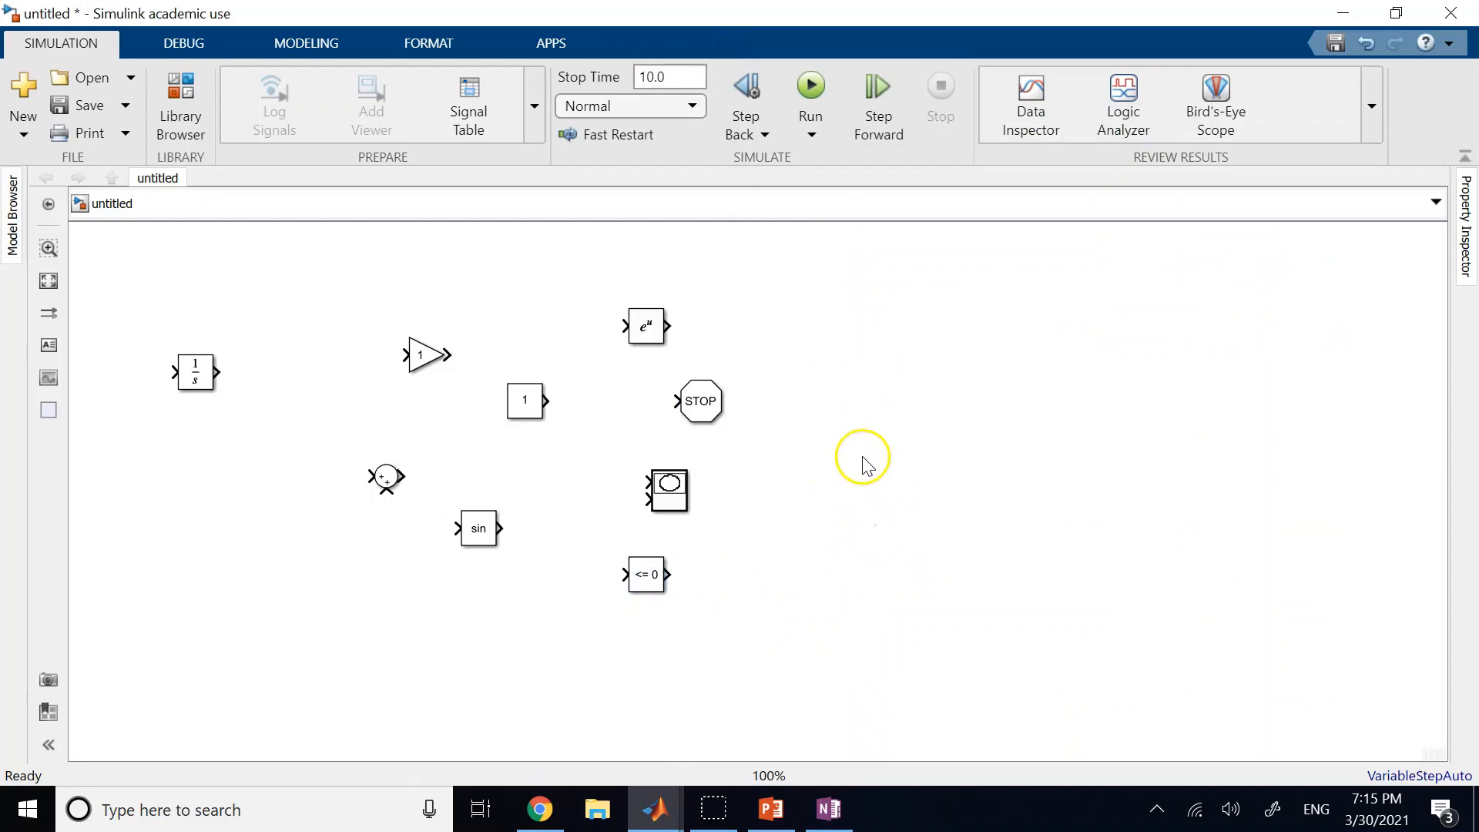
Step: Make three copies of the Integrator block, arranging the four integrators as an upper and a lower pair
left_click(200, 373)
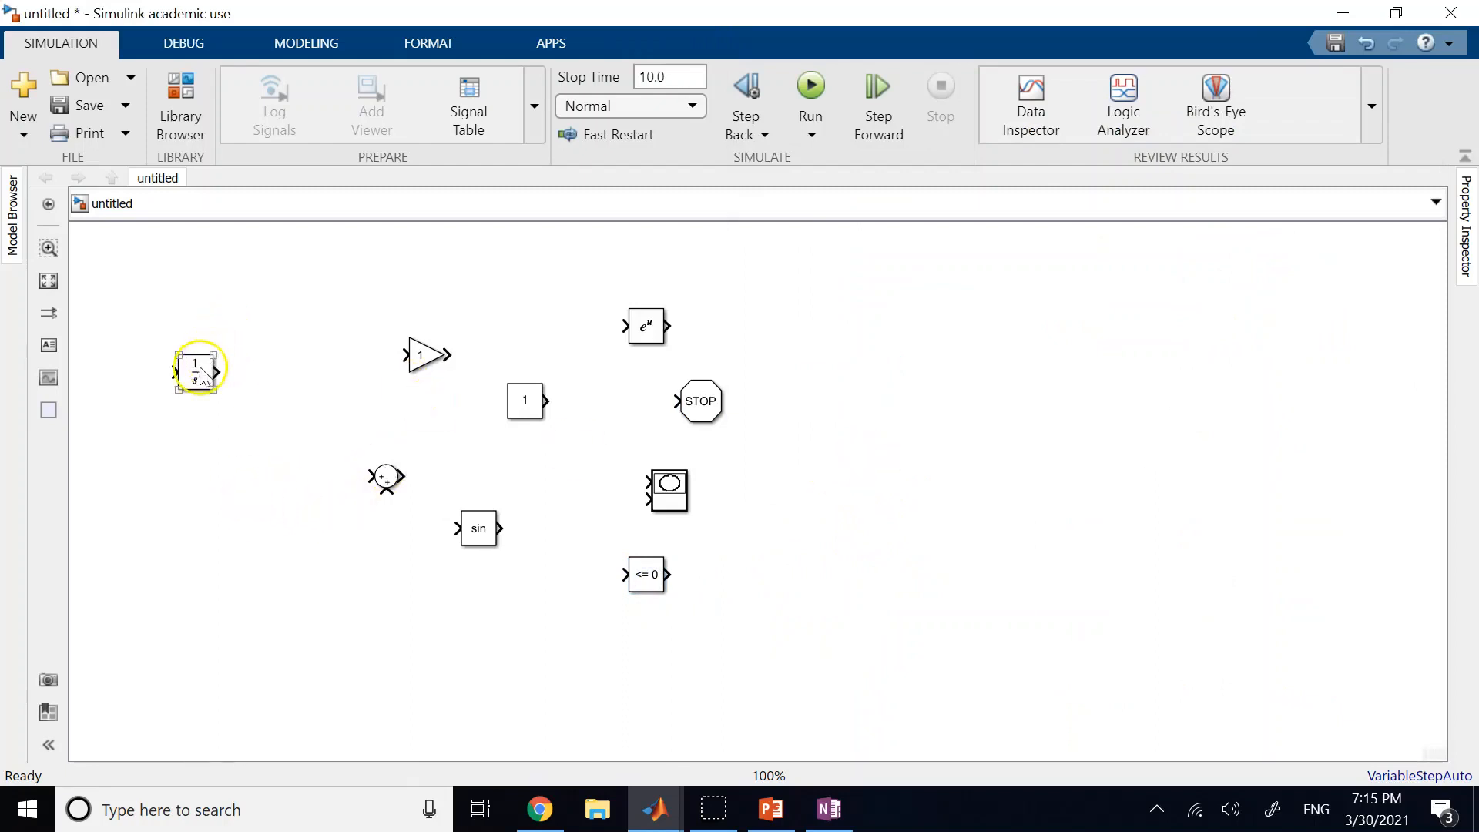
left_click_drag(198, 370, 291, 323)
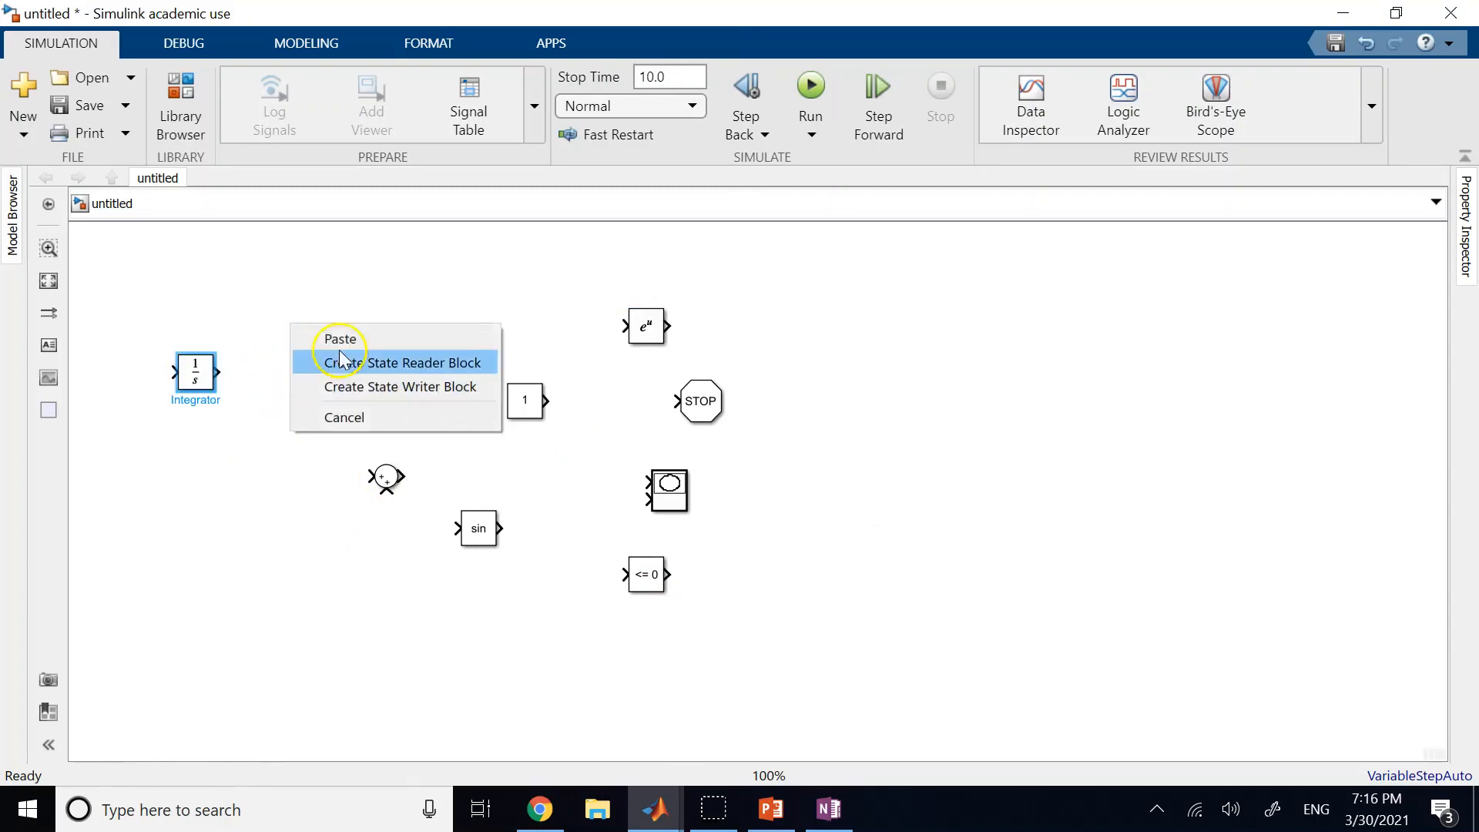
left_click(340, 340)
left_click_drag(199, 368, 198, 470)
left_click(245, 478)
left_click(294, 325)
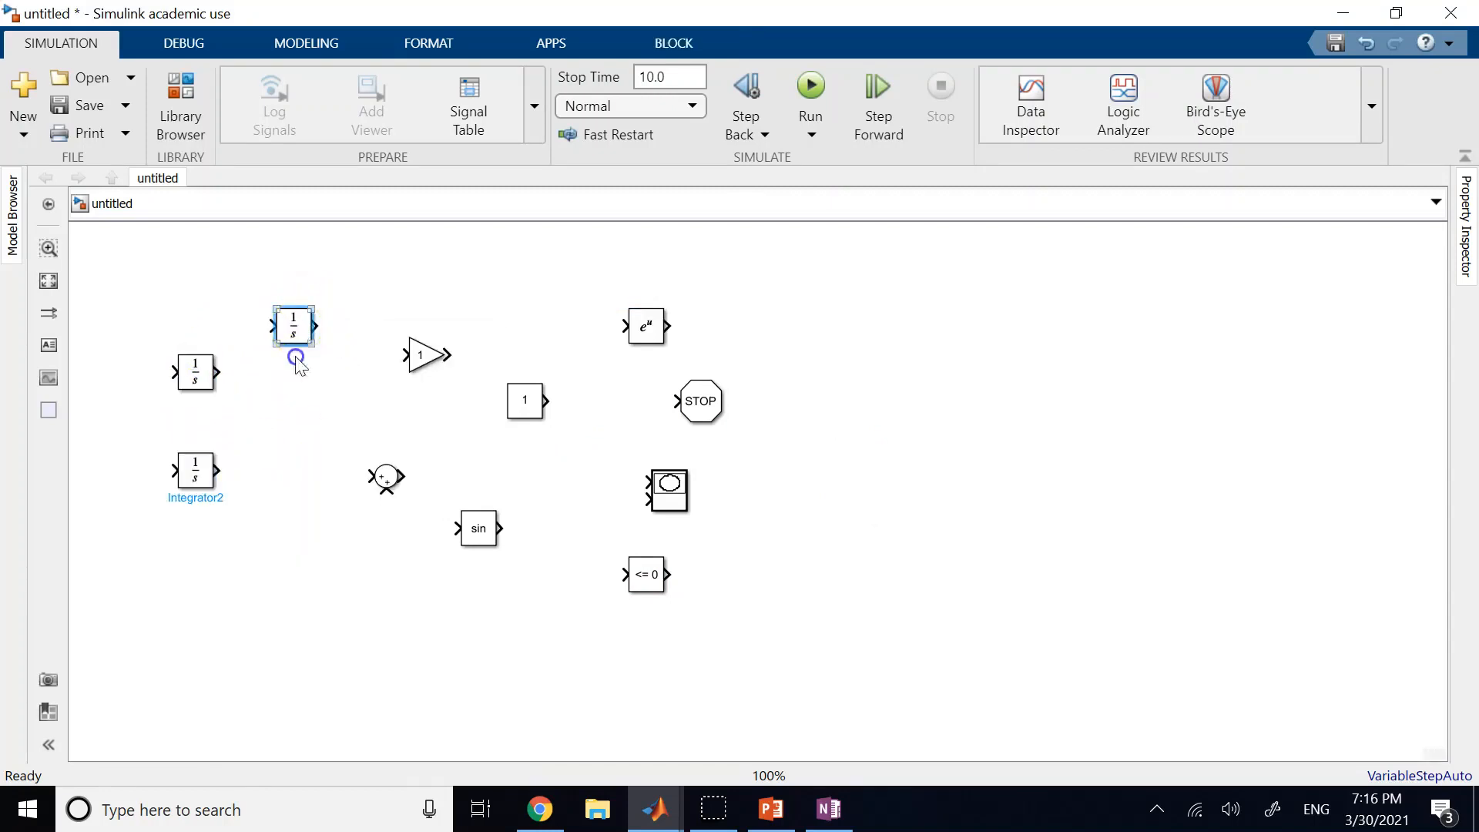
left_click_drag(297, 362, 295, 458)
left_click(339, 464)
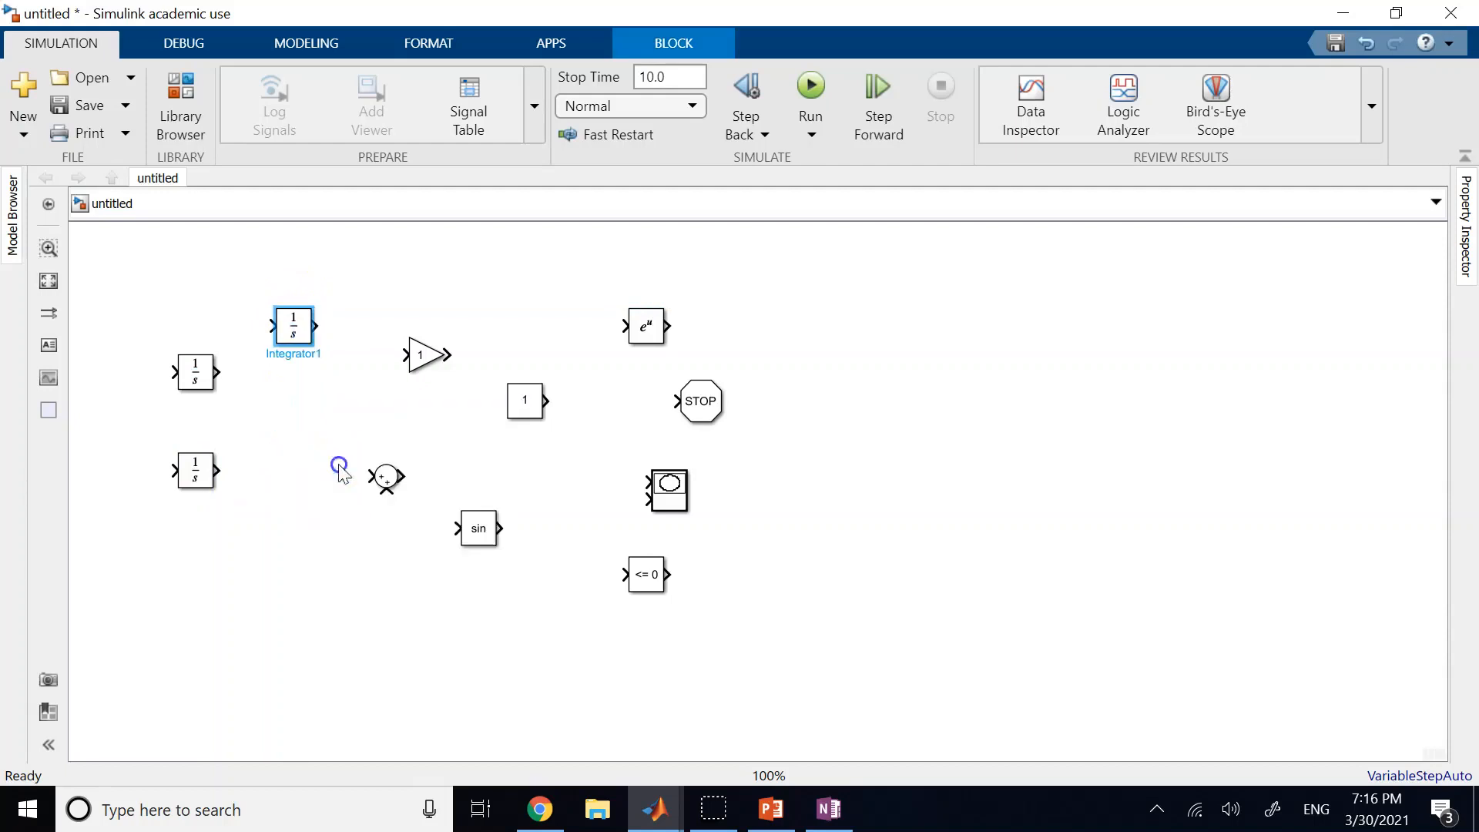
left_click(936, 549)
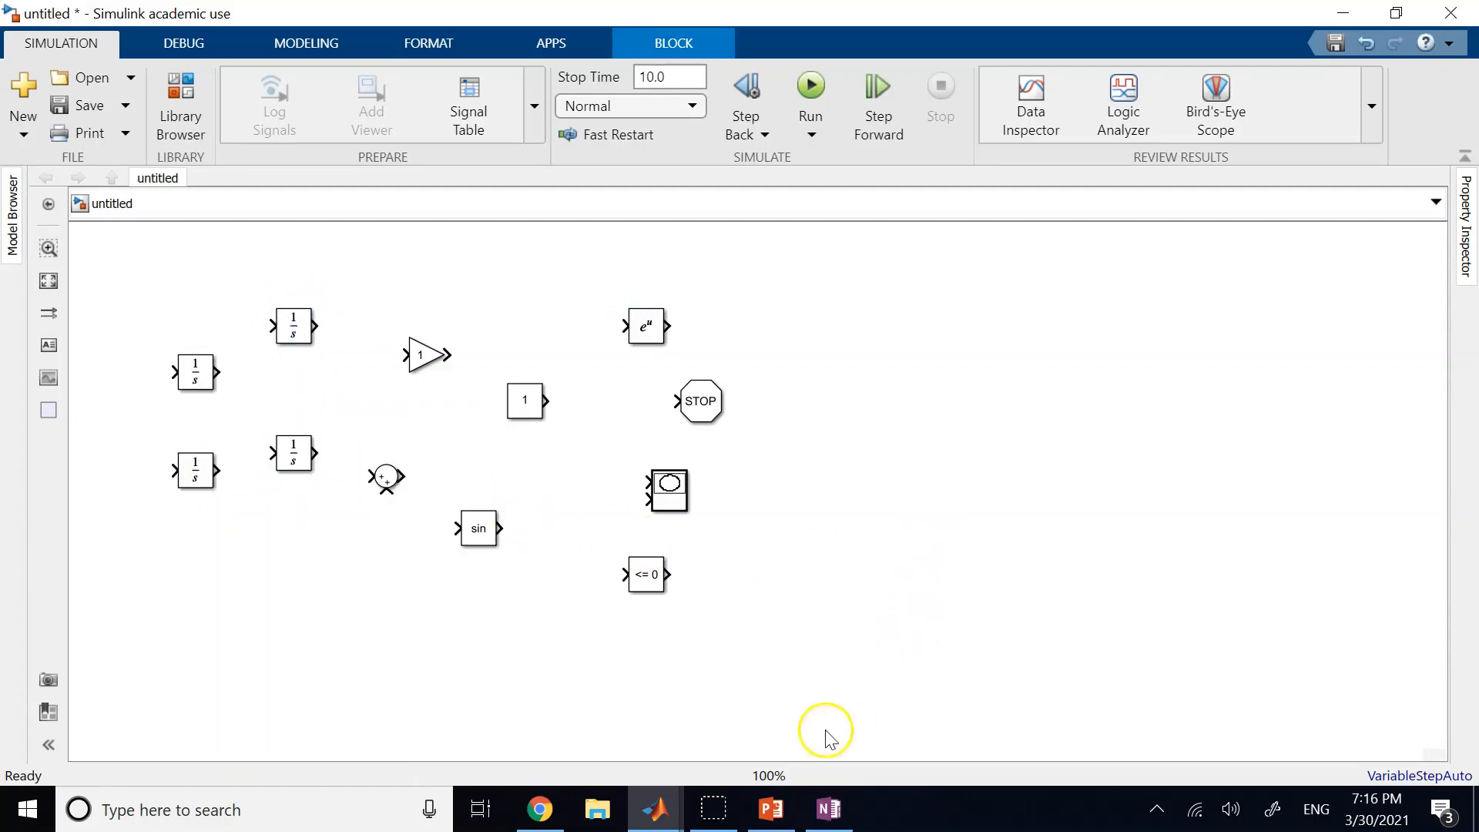
Step: Switch to OneNote, circle the C/m factor in both equations of motion in blue and label each one K
left_click(829, 808)
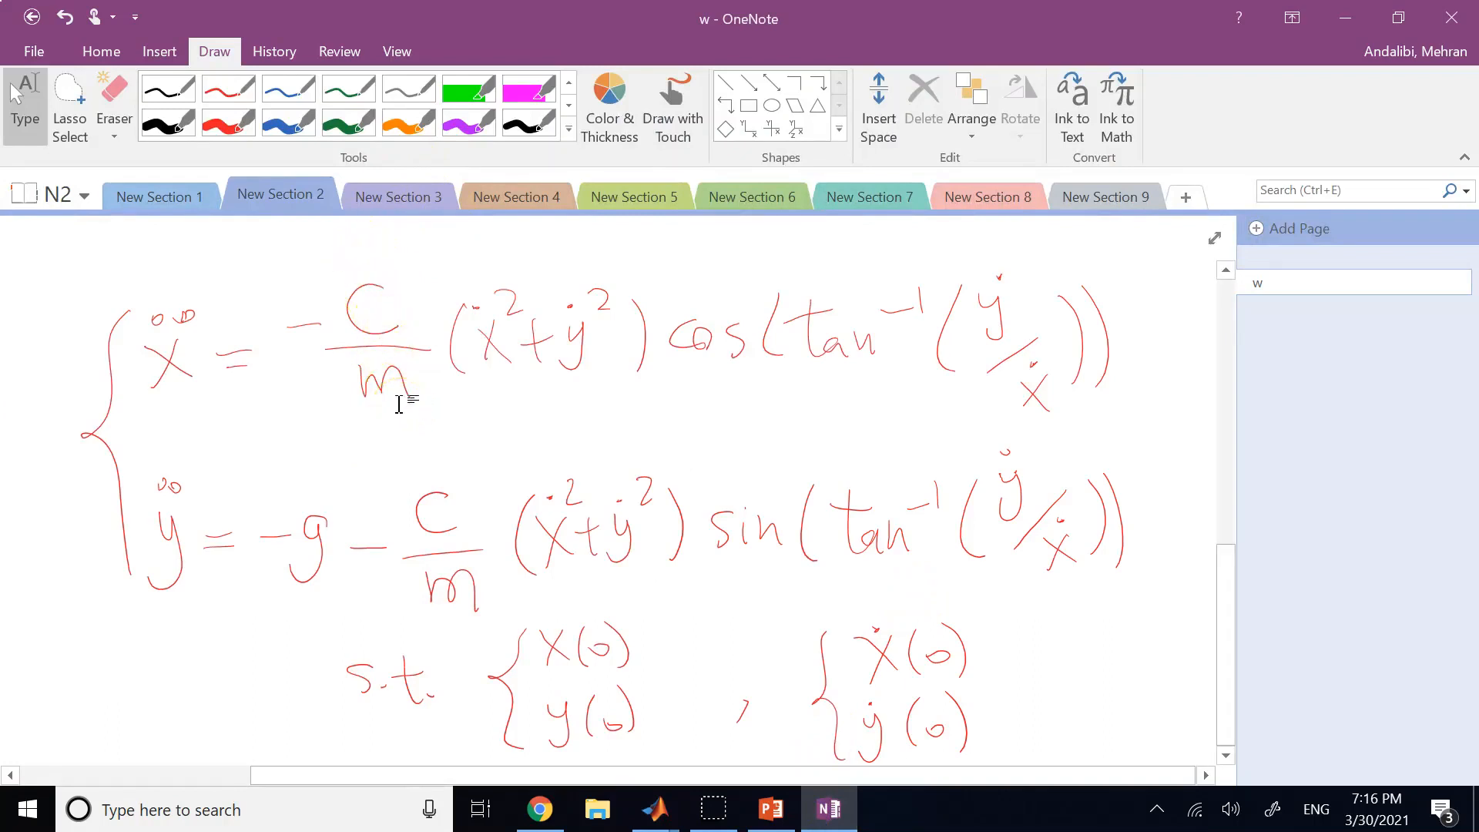
left_click(279, 119)
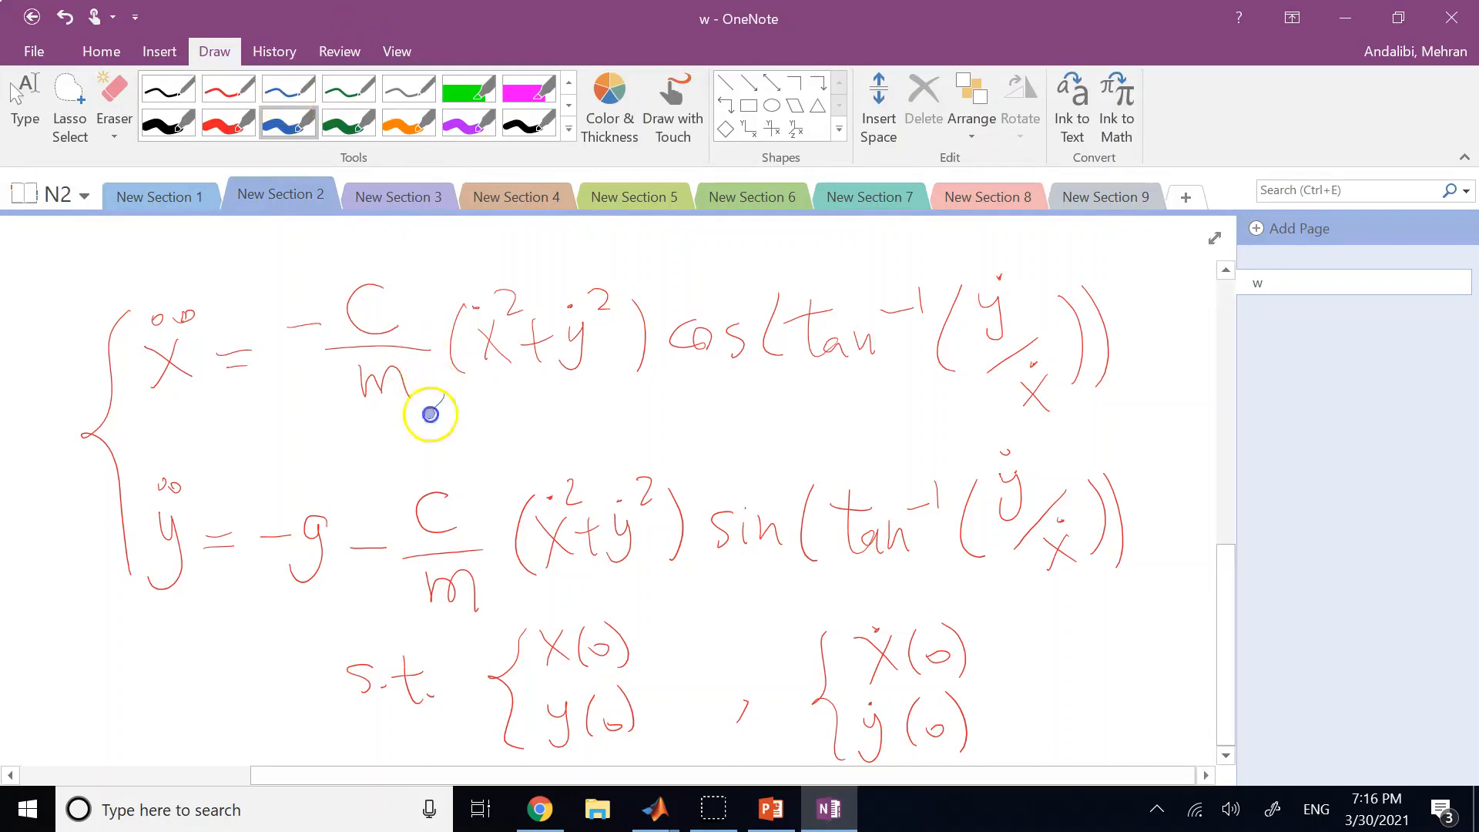
mouse_move(430, 413)
left_mouse_down()
mouse_move(362, 260)
mouse_move(436, 416)
left_mouse_up()
mouse_move(478, 639)
left_mouse_down()
mouse_move(387, 543)
mouse_move(479, 639)
left_mouse_up()
left_click_drag(474, 466, 473, 433)
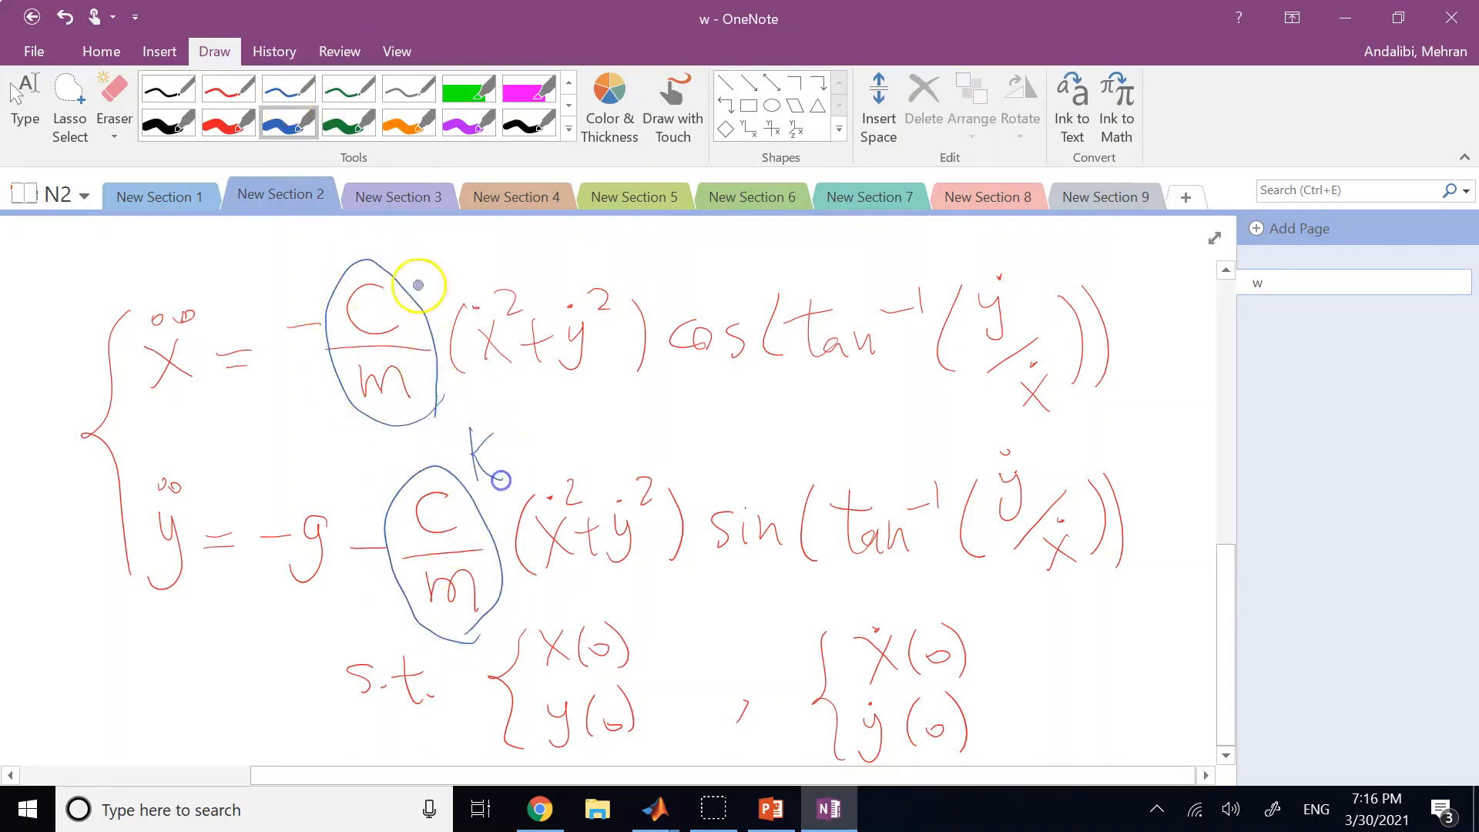
mouse_move(407, 229)
left_mouse_down()
mouse_move(409, 276)
mouse_move(413, 260)
left_mouse_up()
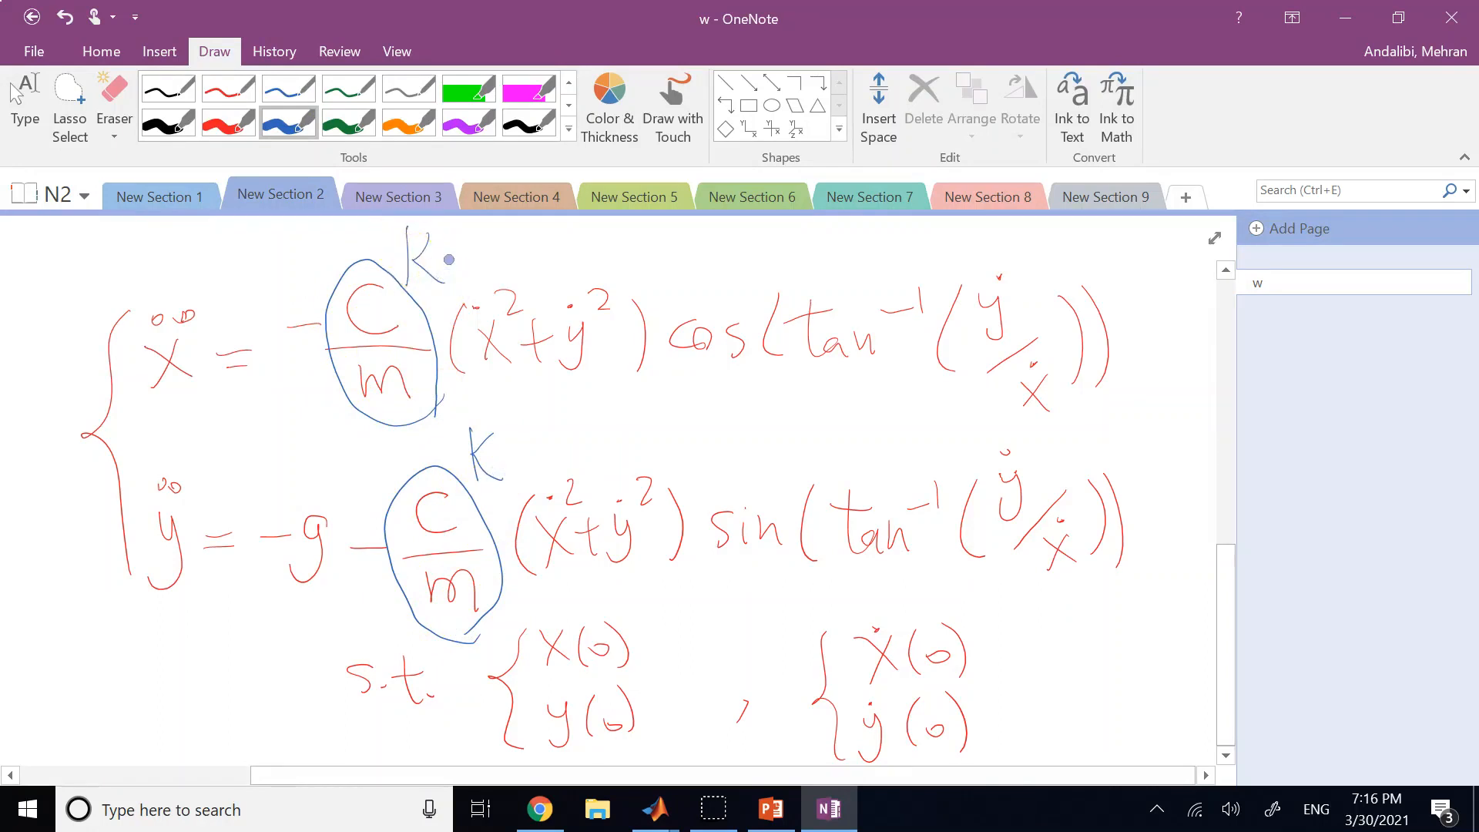
left_click(26, 100)
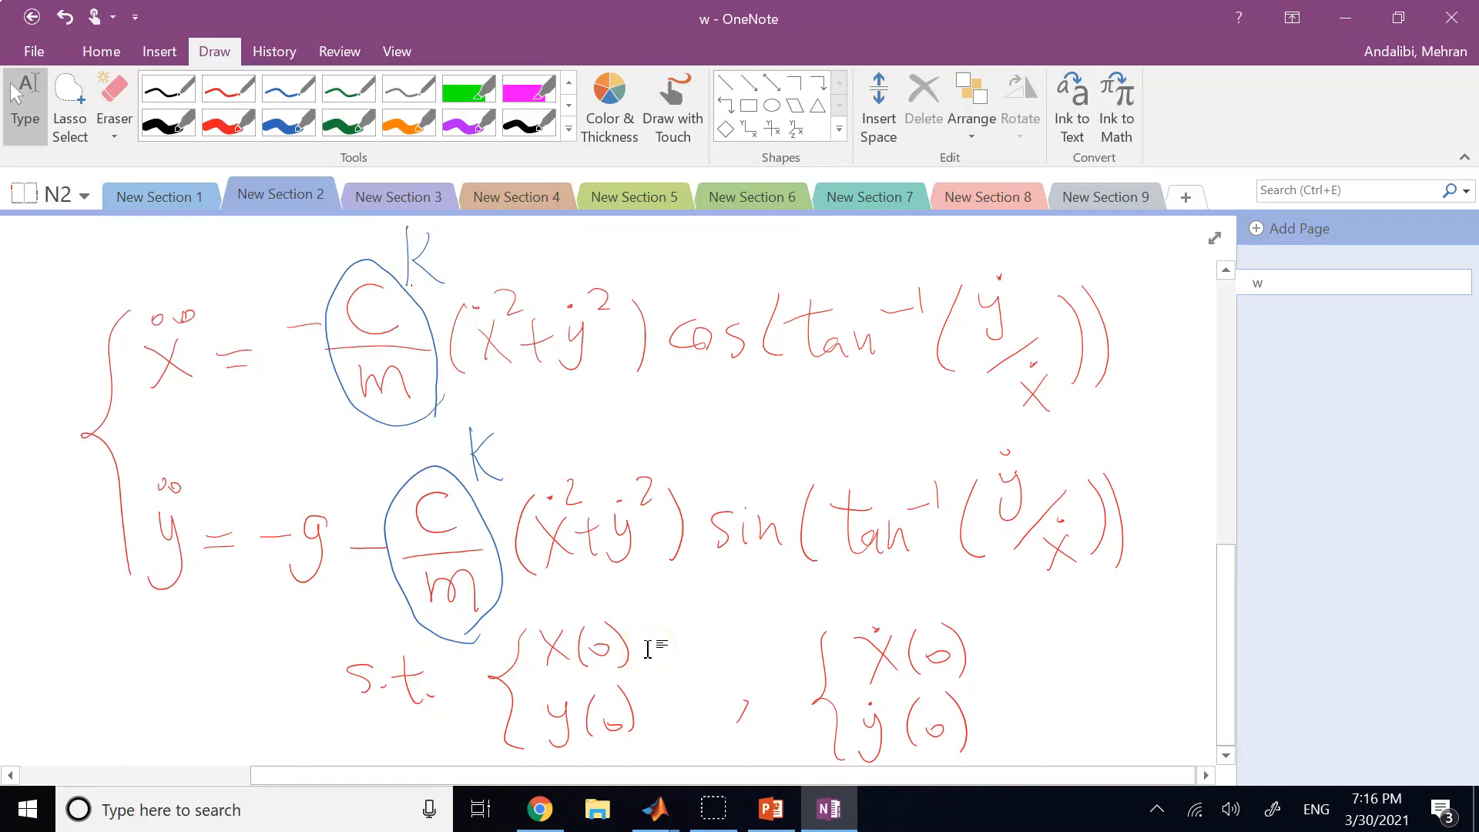
Step: Write the initial positions in blue as x(0) = 0 and y(0) = 20 m
left_click(288, 123)
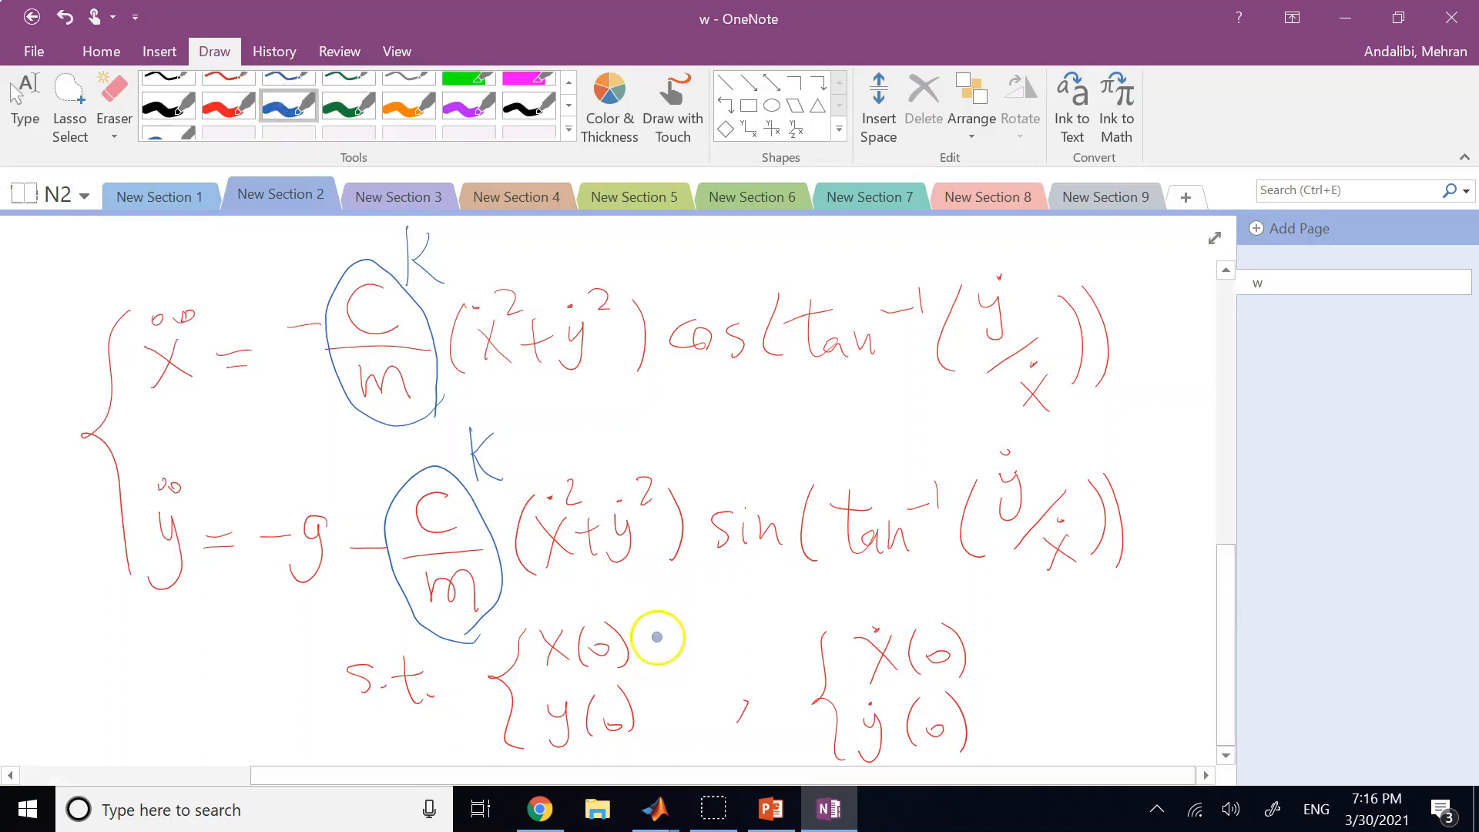
mouse_move(641, 639)
left_mouse_down()
mouse_move(666, 633)
mouse_move(643, 645)
left_mouse_up()
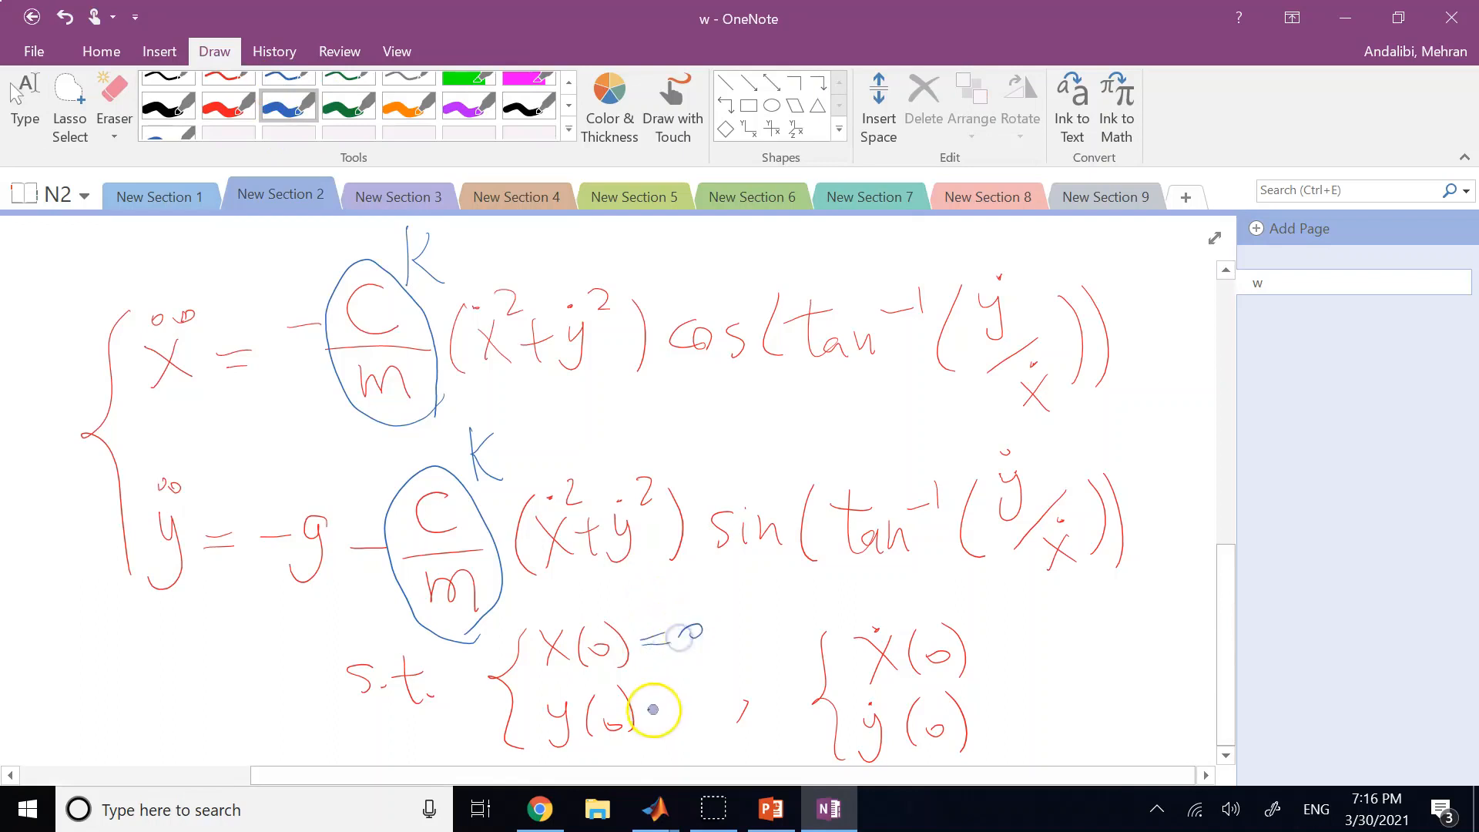
left_click_drag(648, 710, 754, 675)
Step: Write the initial velocities as V0 cos(α) for ẋ(0) and V0 sin(α) for ẏ(0), erasing the extra equals sign after the cosine term
left_click_drag(985, 653, 1005, 652)
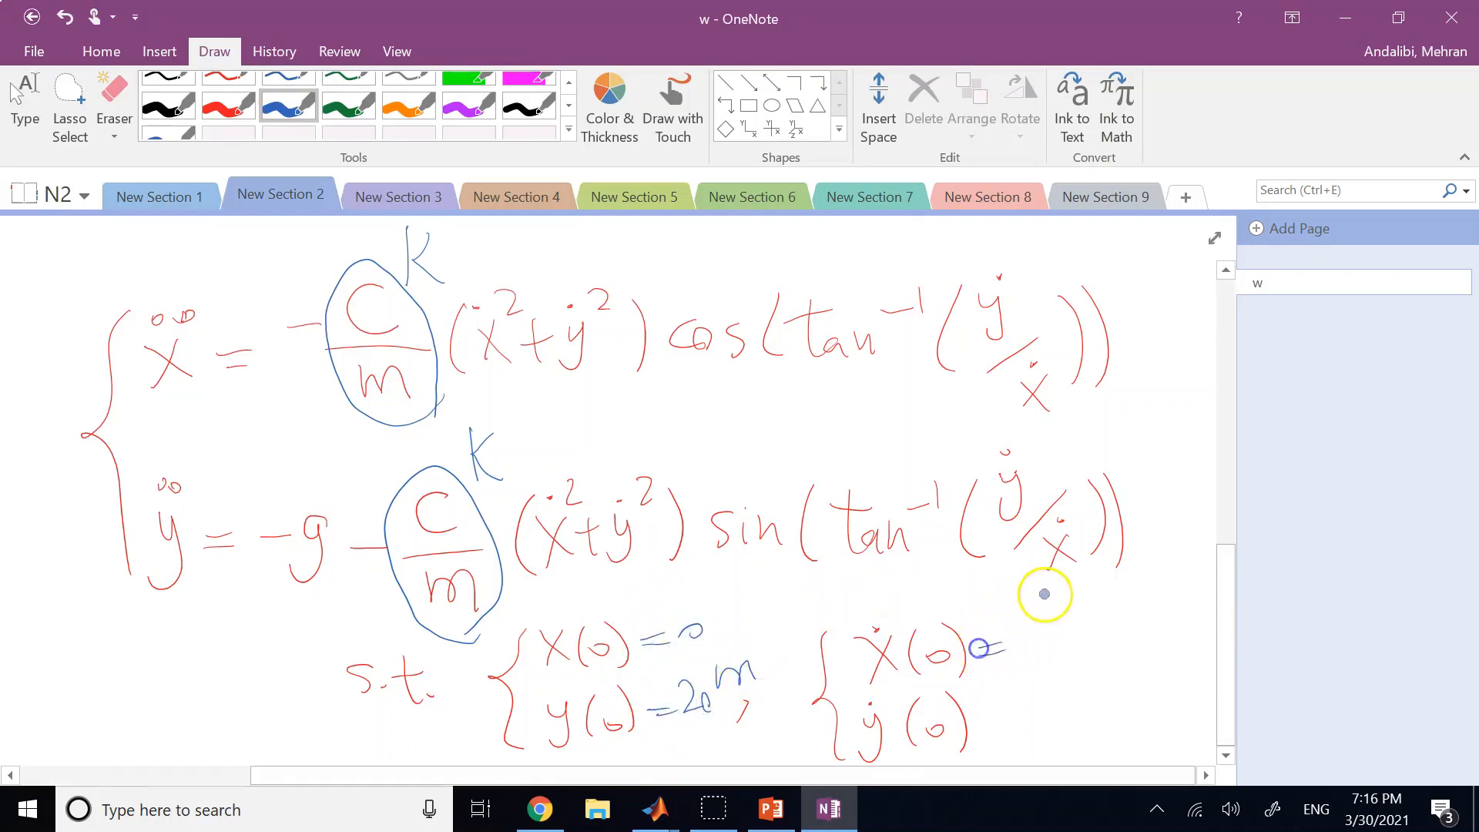
left_click_drag(185, 649, 4, 592)
mouse_move(830, 529)
left_mouse_down()
mouse_move(854, 533)
mouse_move(868, 573)
left_mouse_up()
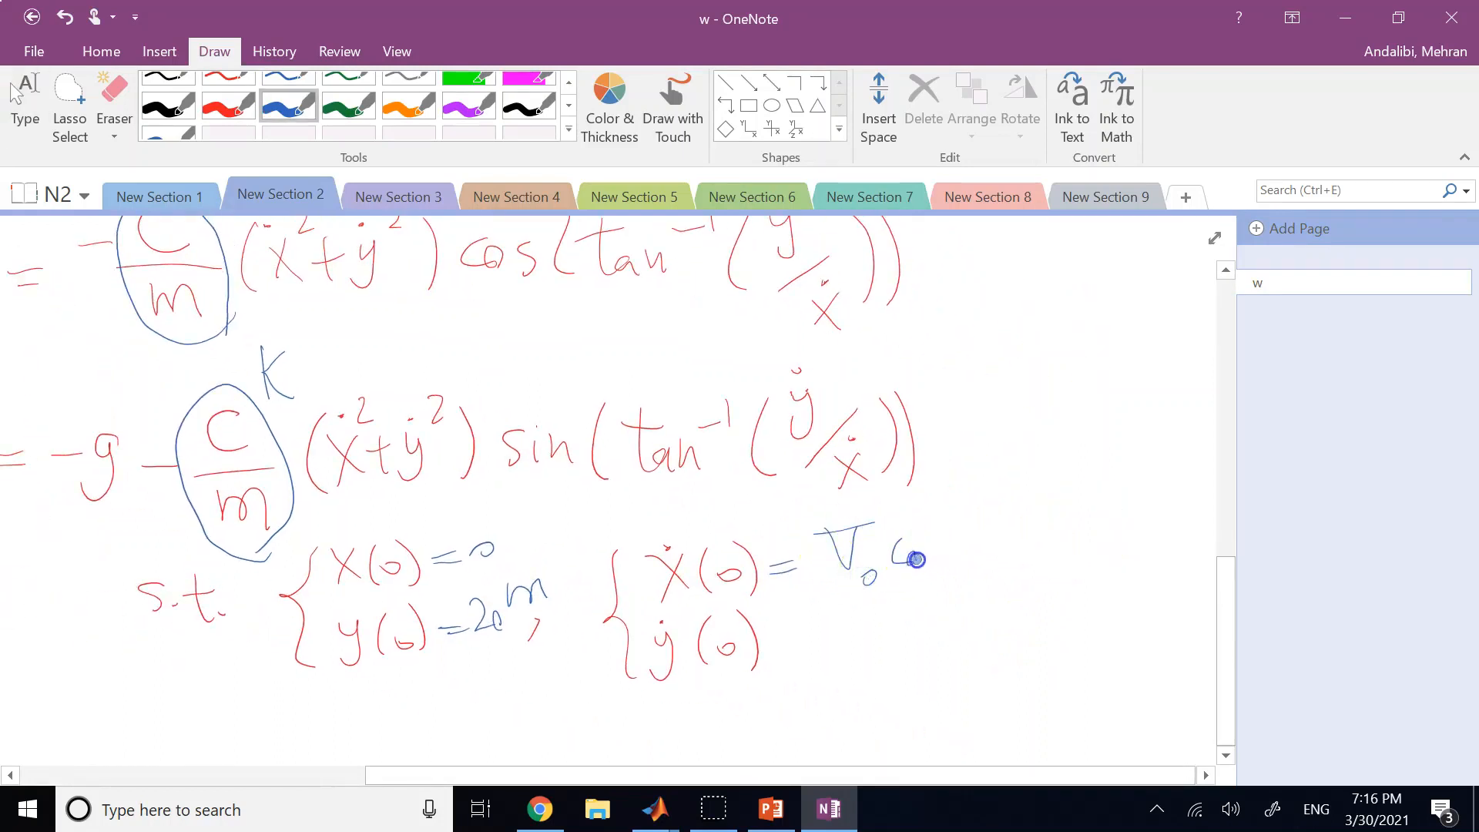
mouse_move(959, 518)
left_mouse_down()
mouse_move(954, 564)
mouse_move(986, 551)
left_mouse_up()
mouse_move(1003, 518)
left_mouse_down()
mouse_move(1000, 569)
mouse_move(1050, 552)
left_mouse_up()
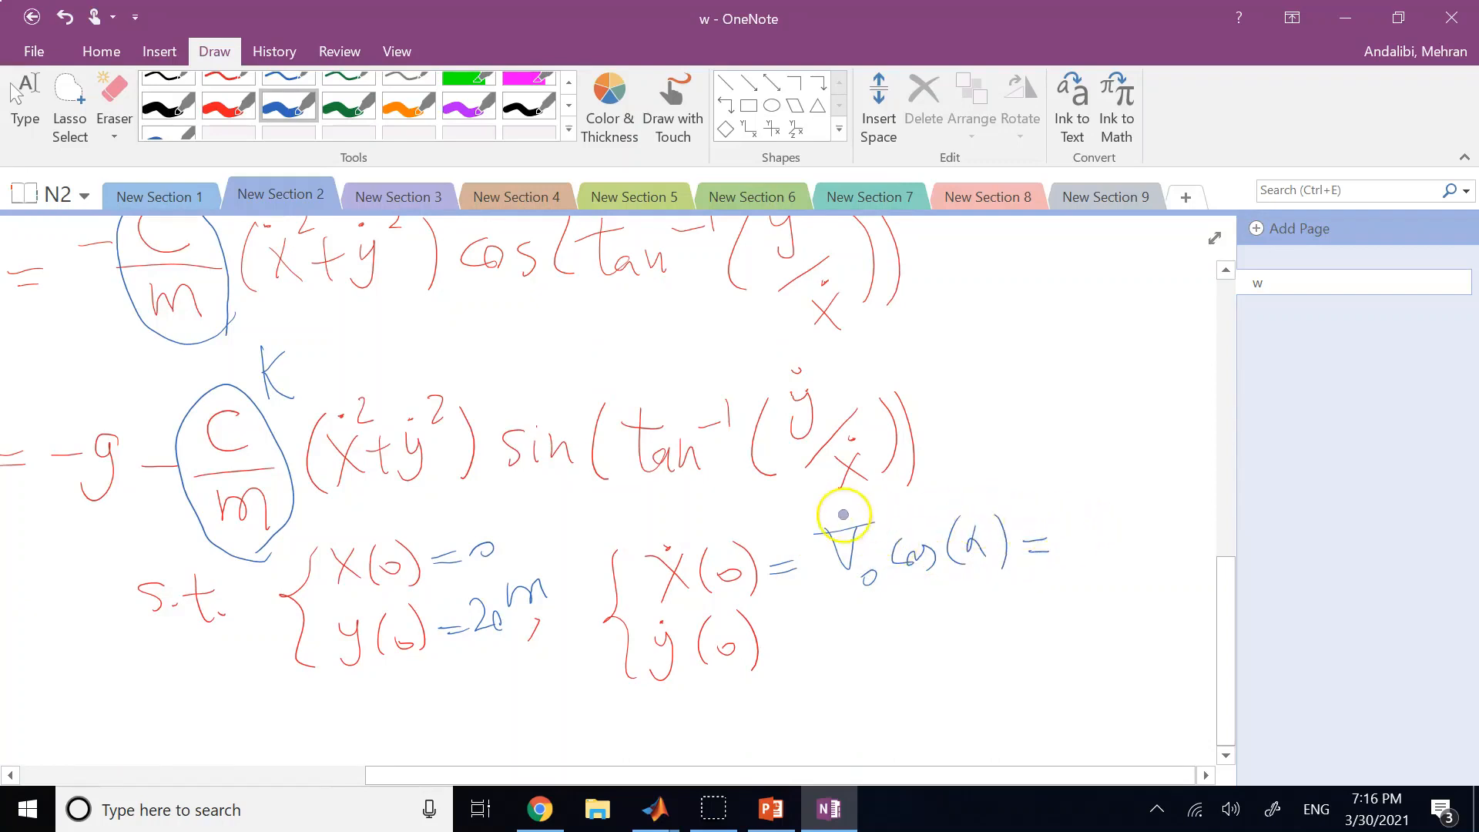
left_click_drag(779, 664, 799, 662)
mouse_move(832, 625)
left_mouse_down()
mouse_move(856, 618)
mouse_move(907, 663)
left_mouse_up()
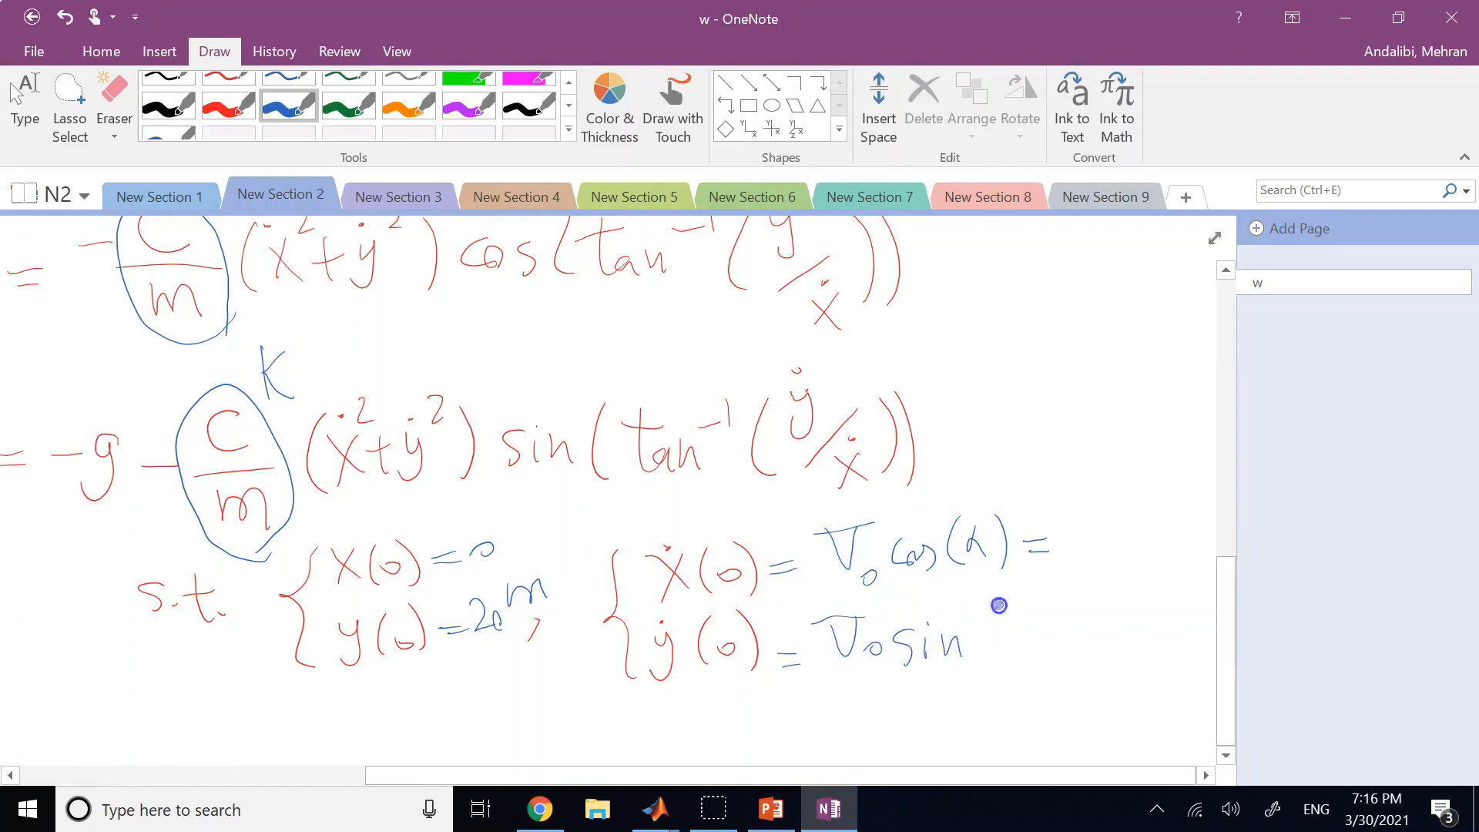
mouse_move(1000, 602)
left_mouse_down()
mouse_move(994, 664)
mouse_move(1041, 659)
left_mouse_up()
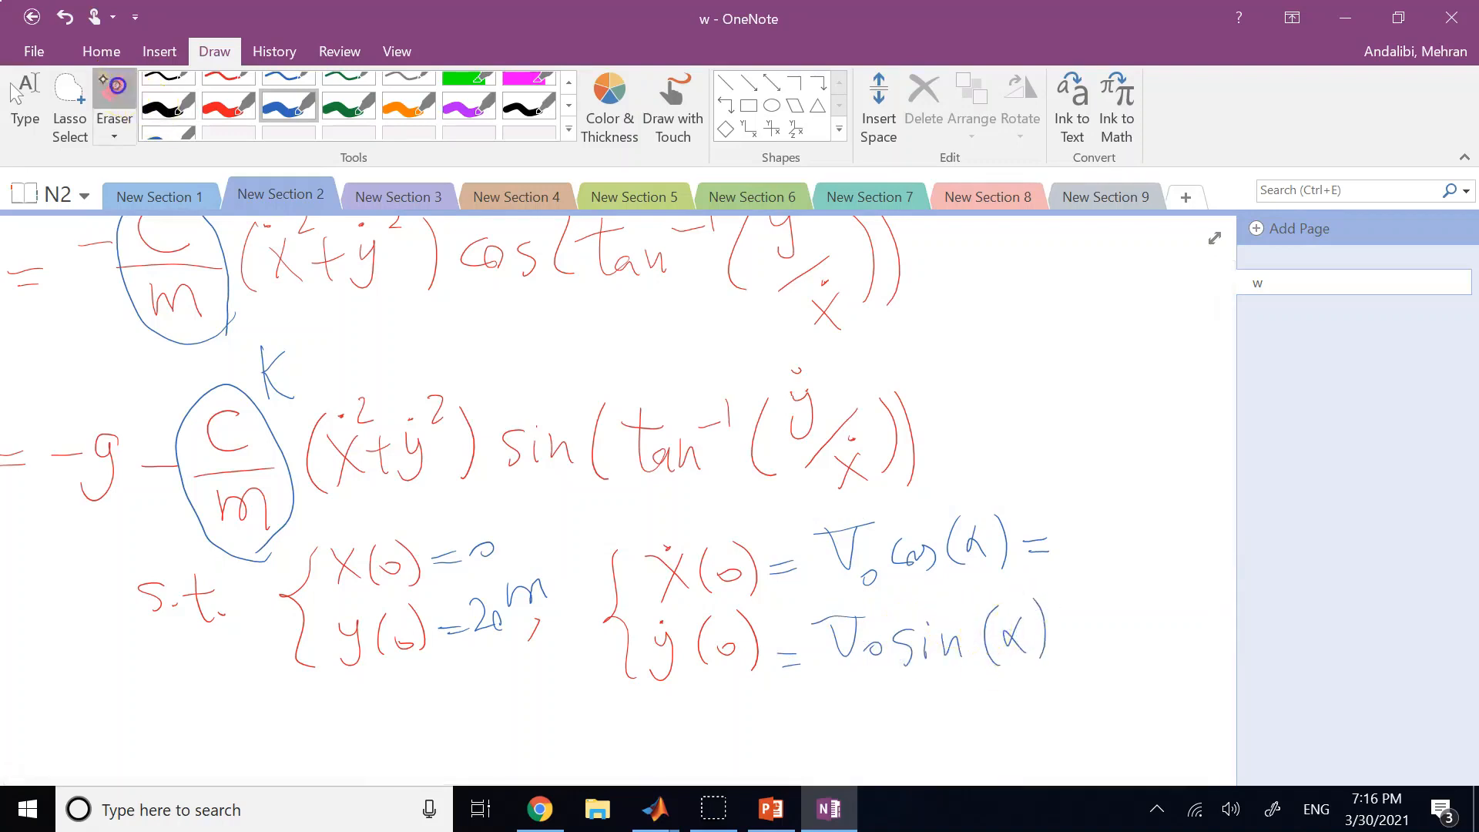
left_click(114, 100)
left_click_drag(1040, 540, 1036, 548)
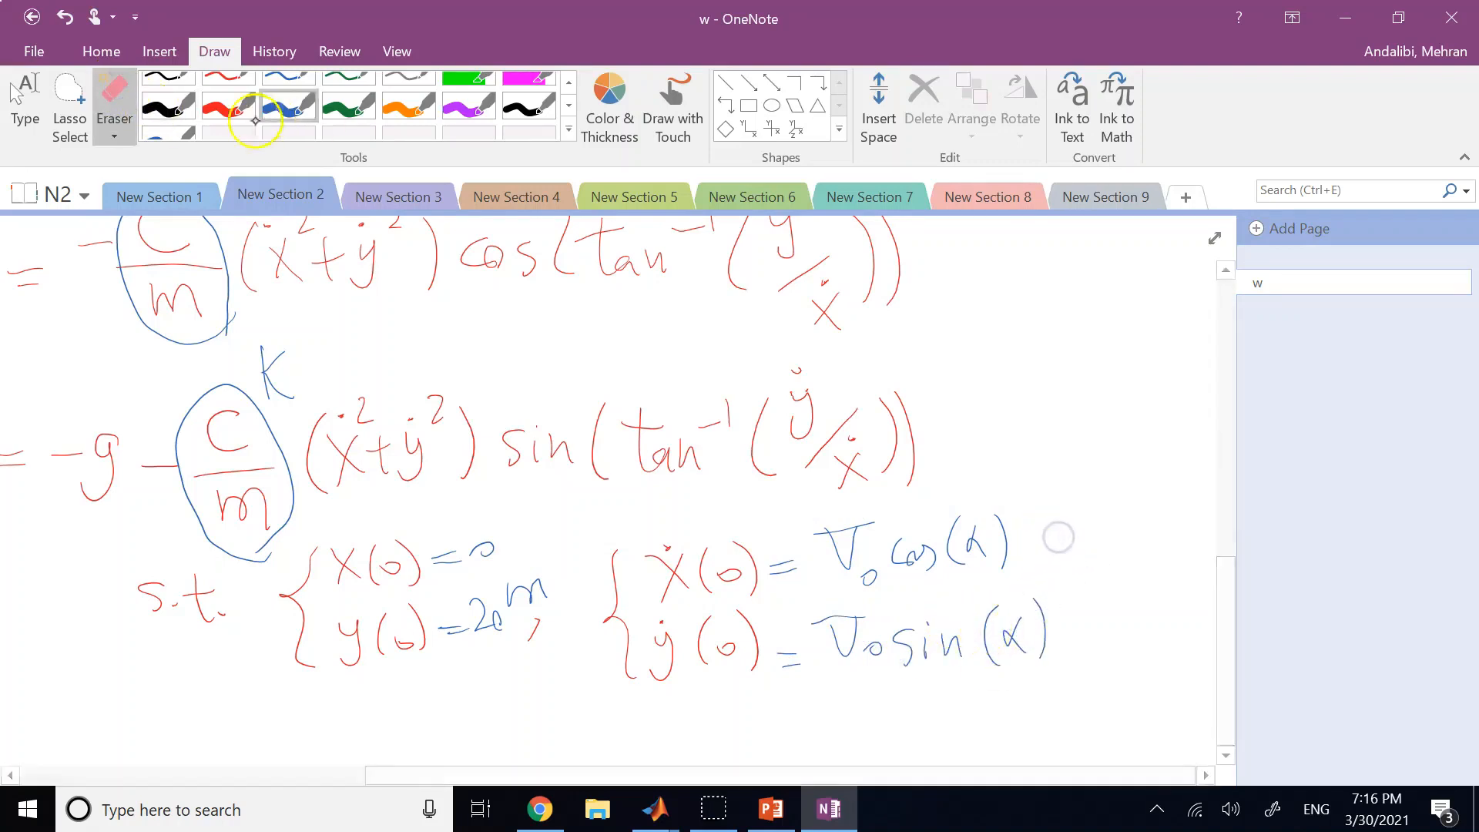
Step: Annotate both α terms in green with 30° and both V0 terms with 100 m/s, using connecting lines
left_click(225, 104)
left_click(368, 98)
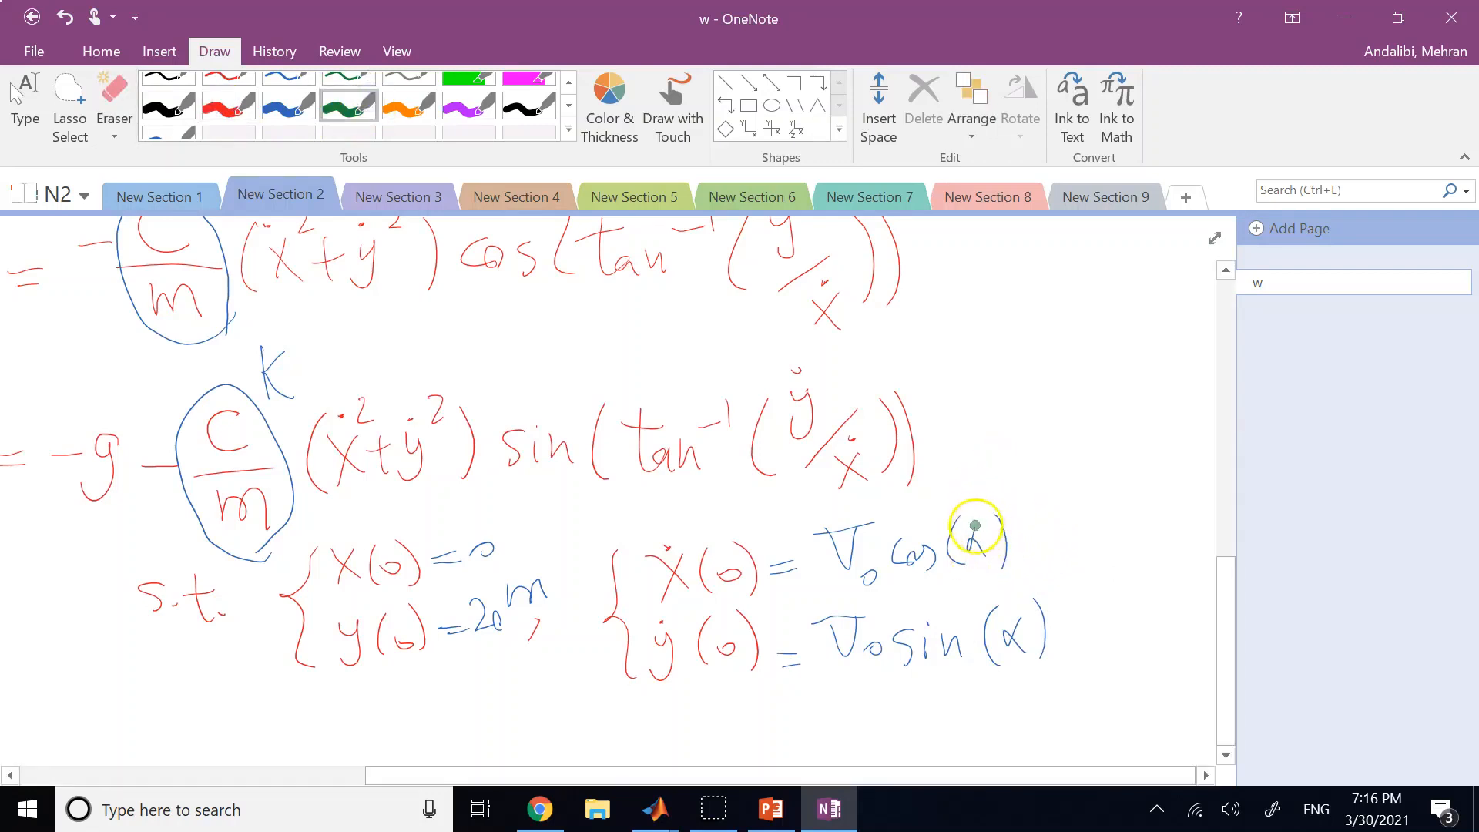
left_click_drag(988, 531, 1103, 475)
left_click_drag(1024, 639, 1094, 522)
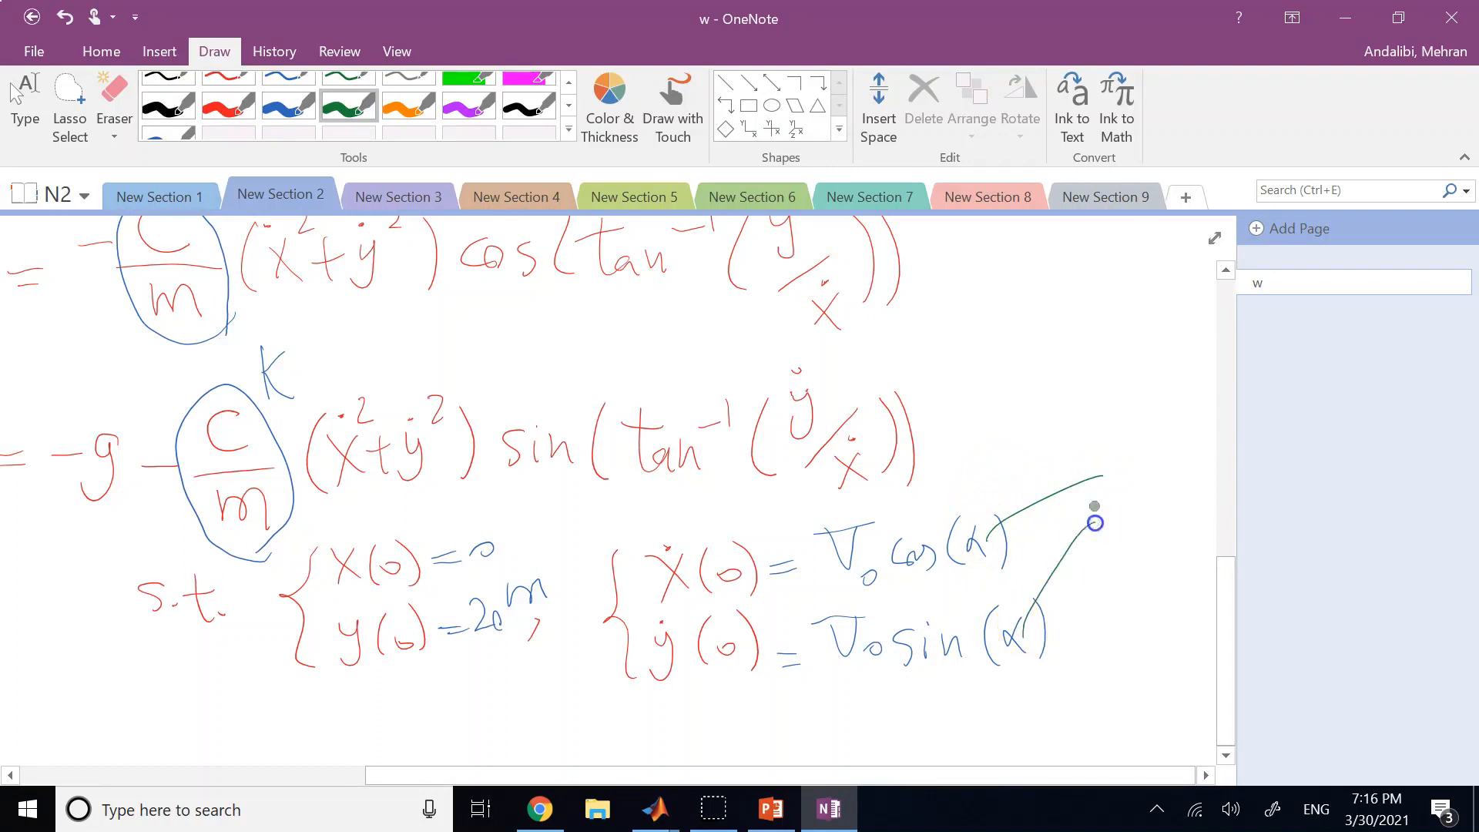
mouse_move(1127, 466)
left_mouse_down()
mouse_move(1129, 488)
mouse_move(1170, 454)
left_mouse_up()
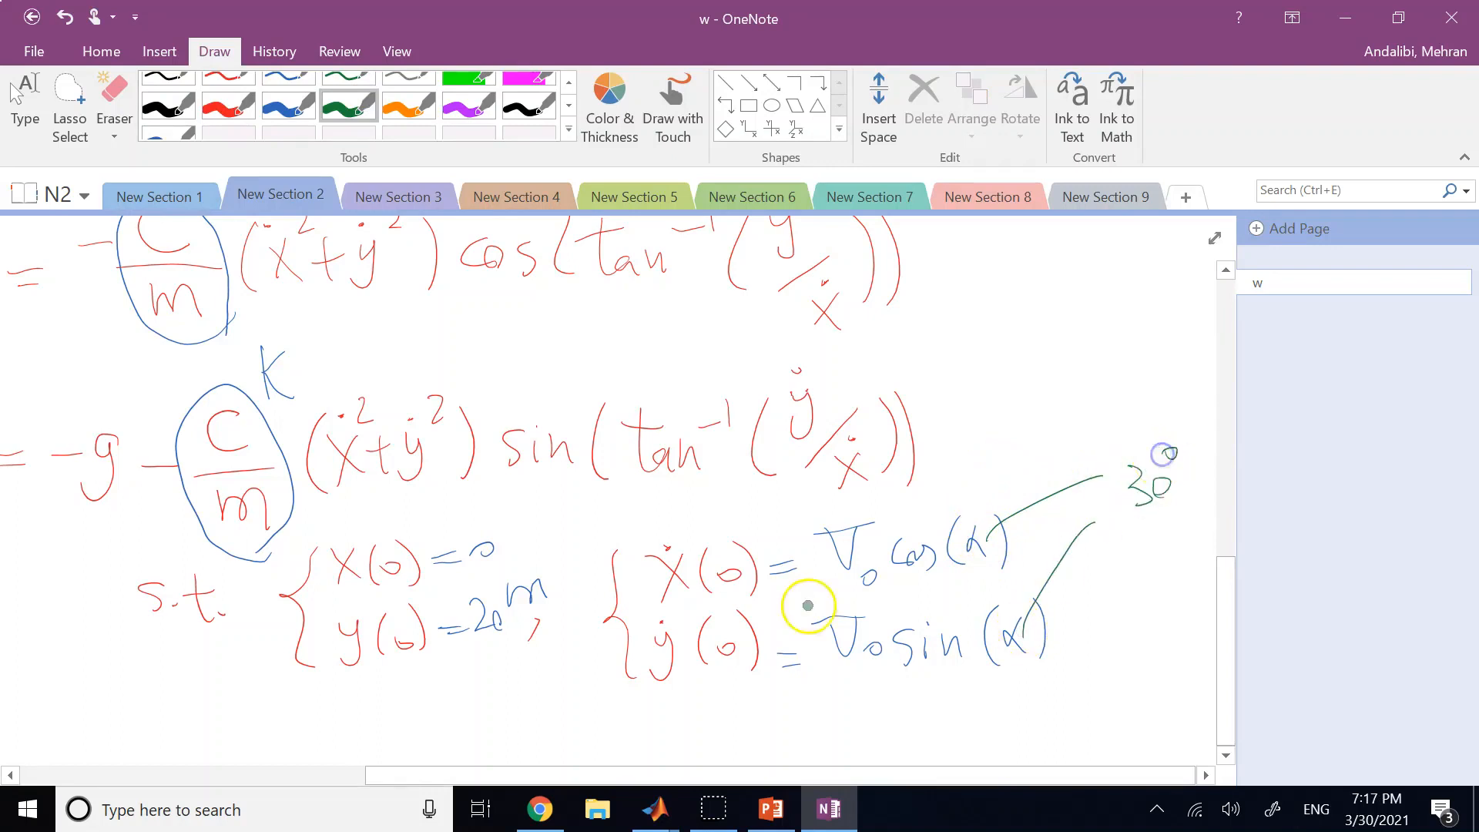
mouse_move(850, 578)
left_mouse_down()
mouse_move(949, 712)
mouse_move(977, 722)
left_mouse_up()
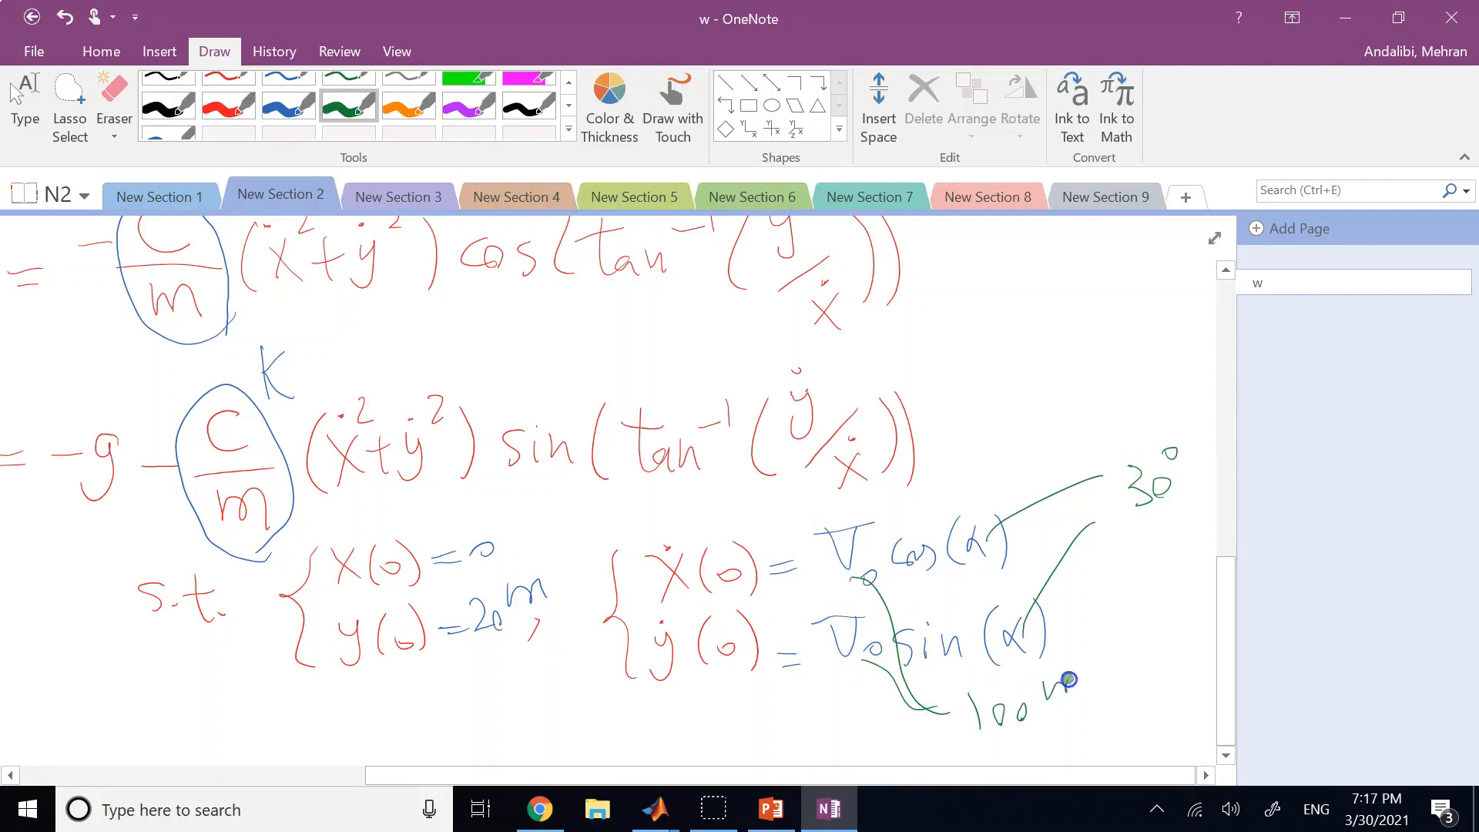
Step: Go to New Section 3 and start the drag constant's formula by handwriting "K =" in green
scroll(196, 759, "up", 5)
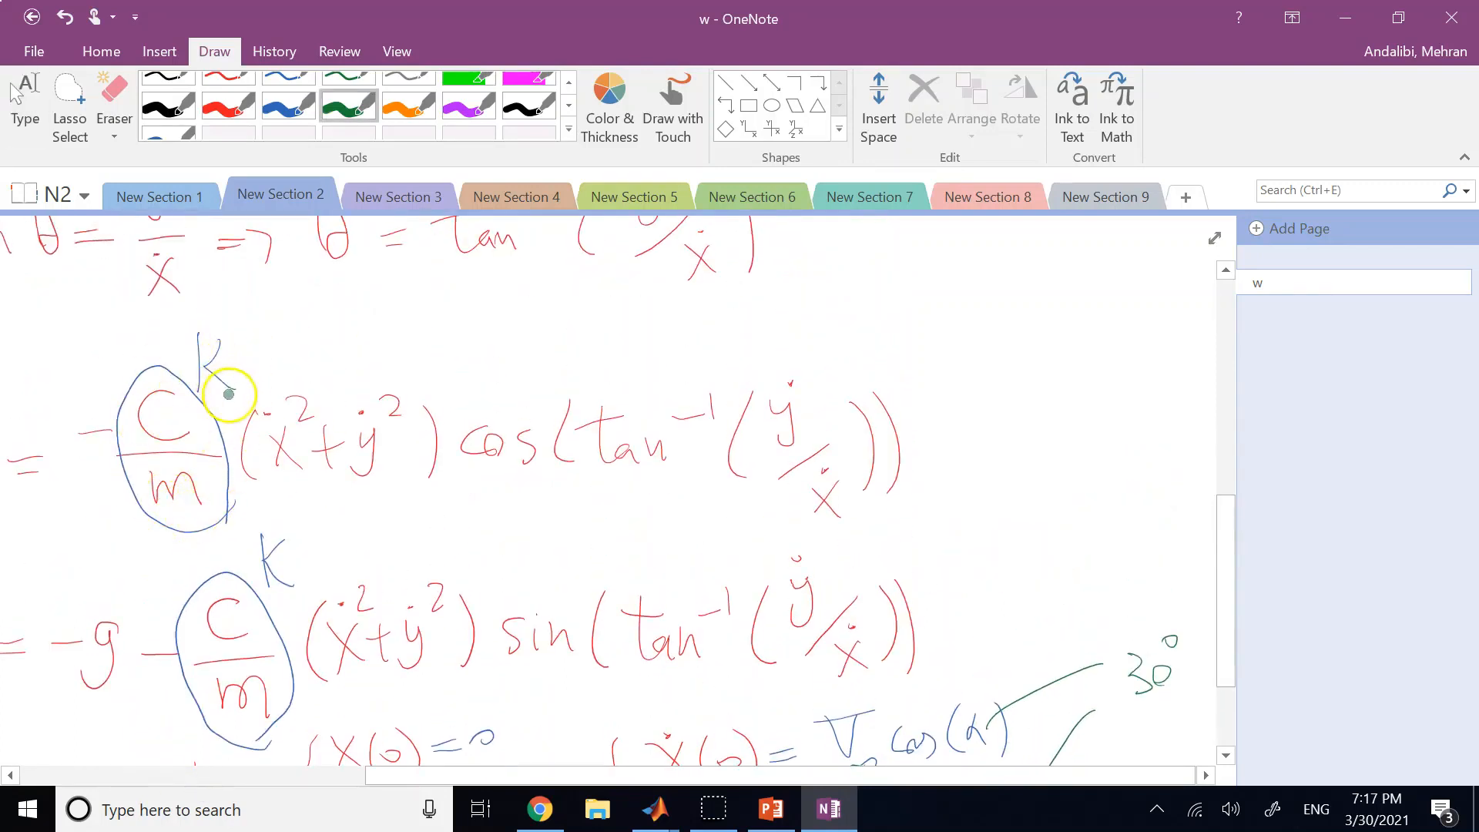
scroll(130, 655, "up", 5)
scroll(284, 514, "right", 6)
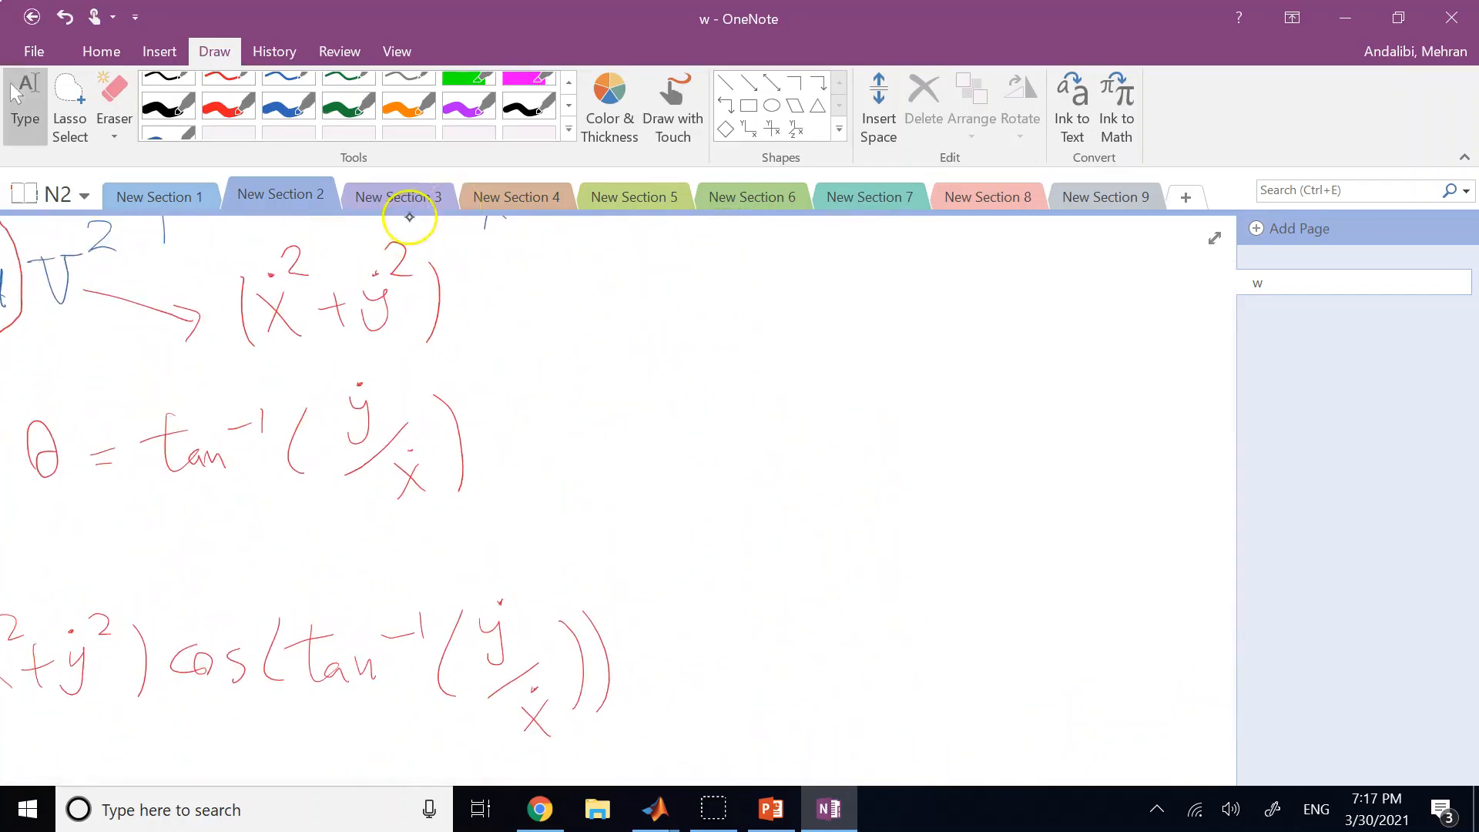
left_click_drag(313, 358, 307, 507)
mouse_move(352, 397)
left_mouse_down()
mouse_move(307, 439)
mouse_move(358, 498)
mouse_move(411, 460)
left_mouse_up()
left_click_drag(393, 481, 418, 481)
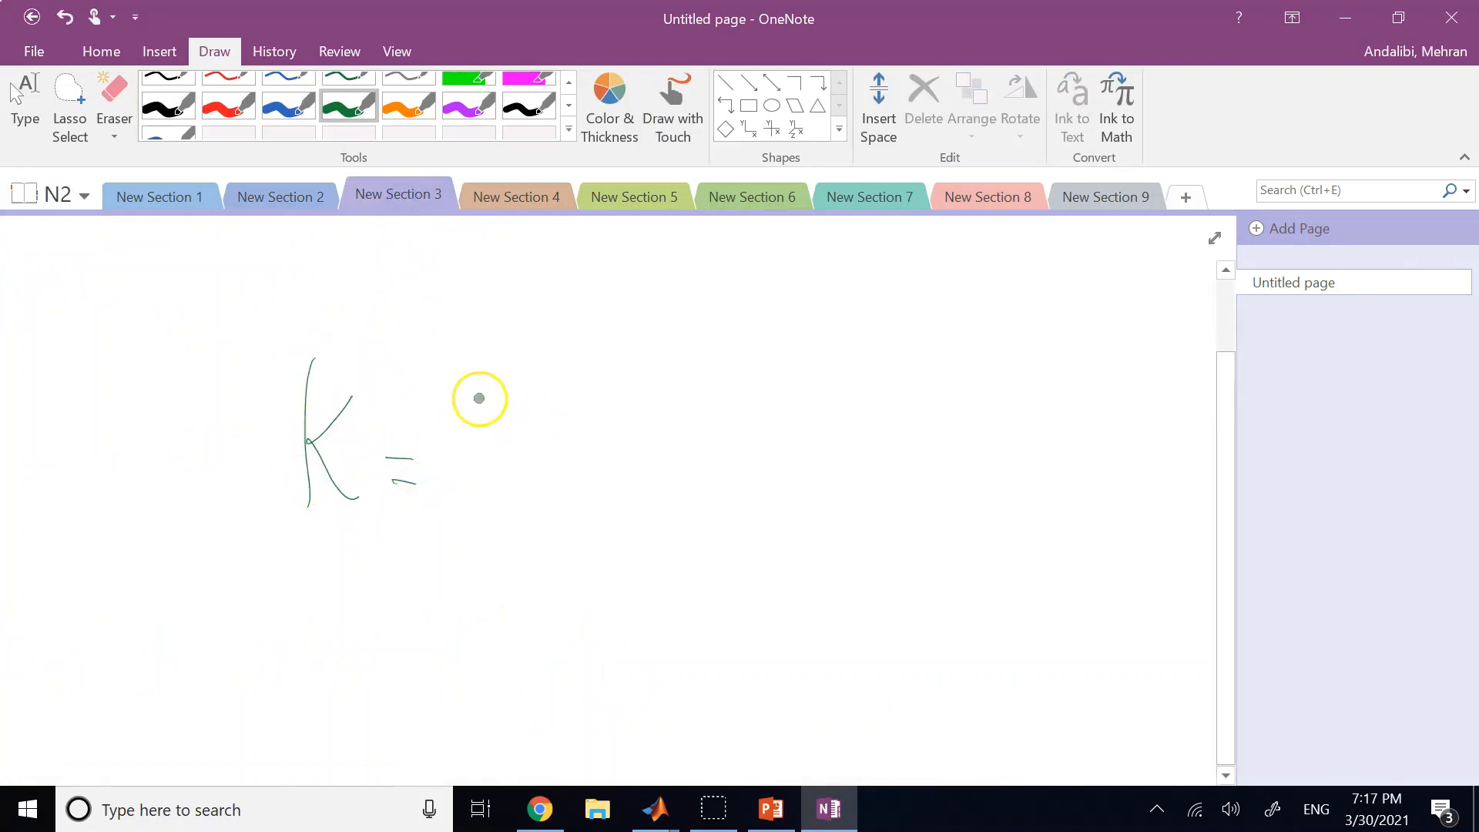
Step: Complete the formula for K as the fraction ½ ρair Cd A over m
left_click_drag(471, 311, 455, 404)
mouse_move(473, 410)
left_mouse_down()
mouse_move(496, 406)
mouse_move(501, 437)
left_mouse_up()
left_click_drag(542, 426, 549, 351)
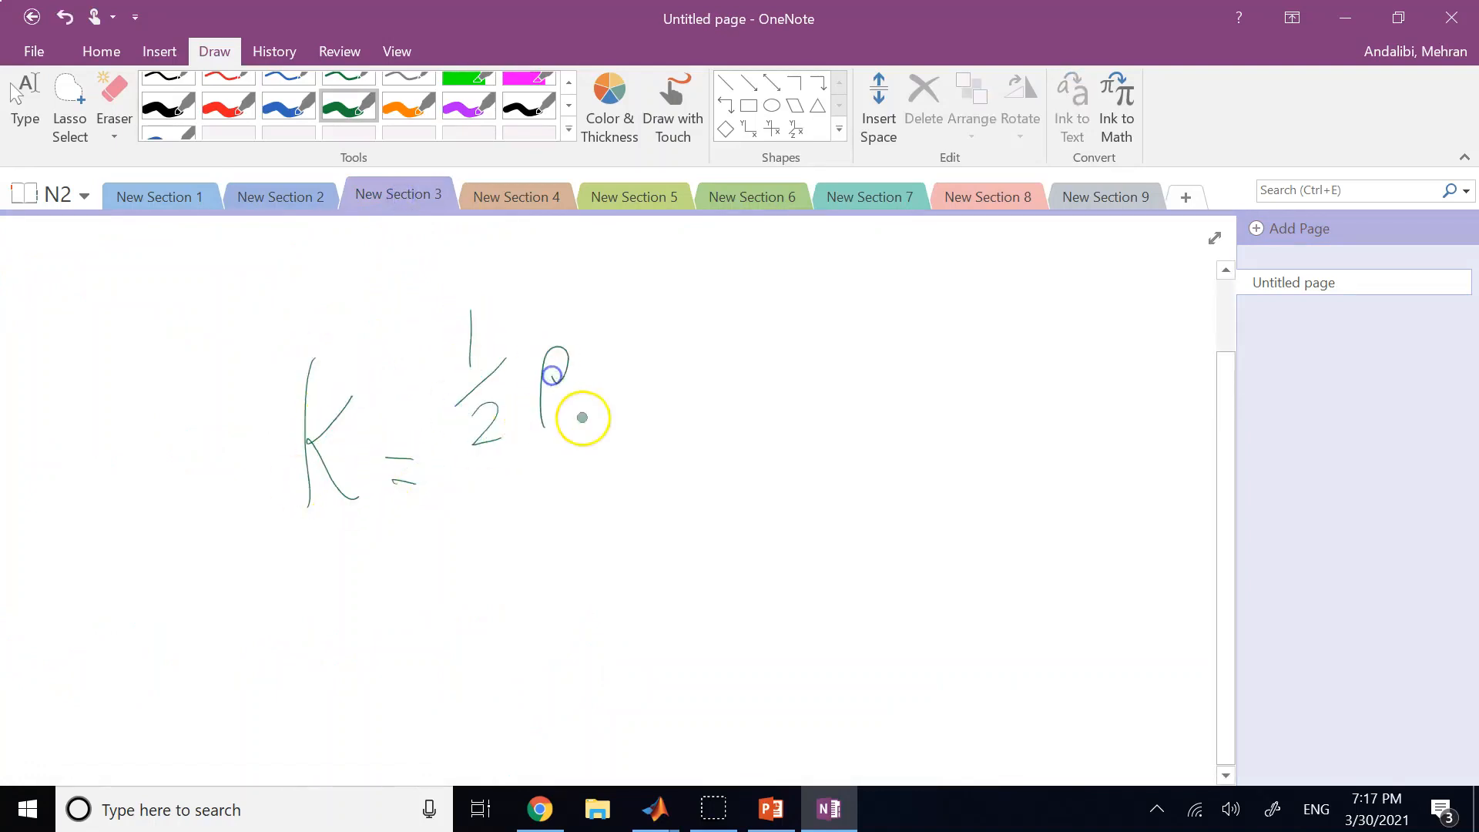
left_click_drag(583, 410, 623, 402)
mouse_move(687, 360)
left_mouse_down()
mouse_move(651, 390)
mouse_move(678, 401)
left_mouse_up()
mouse_move(709, 396)
left_mouse_down()
mouse_move(710, 383)
mouse_move(714, 419)
left_mouse_up()
left_click_drag(751, 376, 751, 416)
left_click_drag(477, 477, 783, 460)
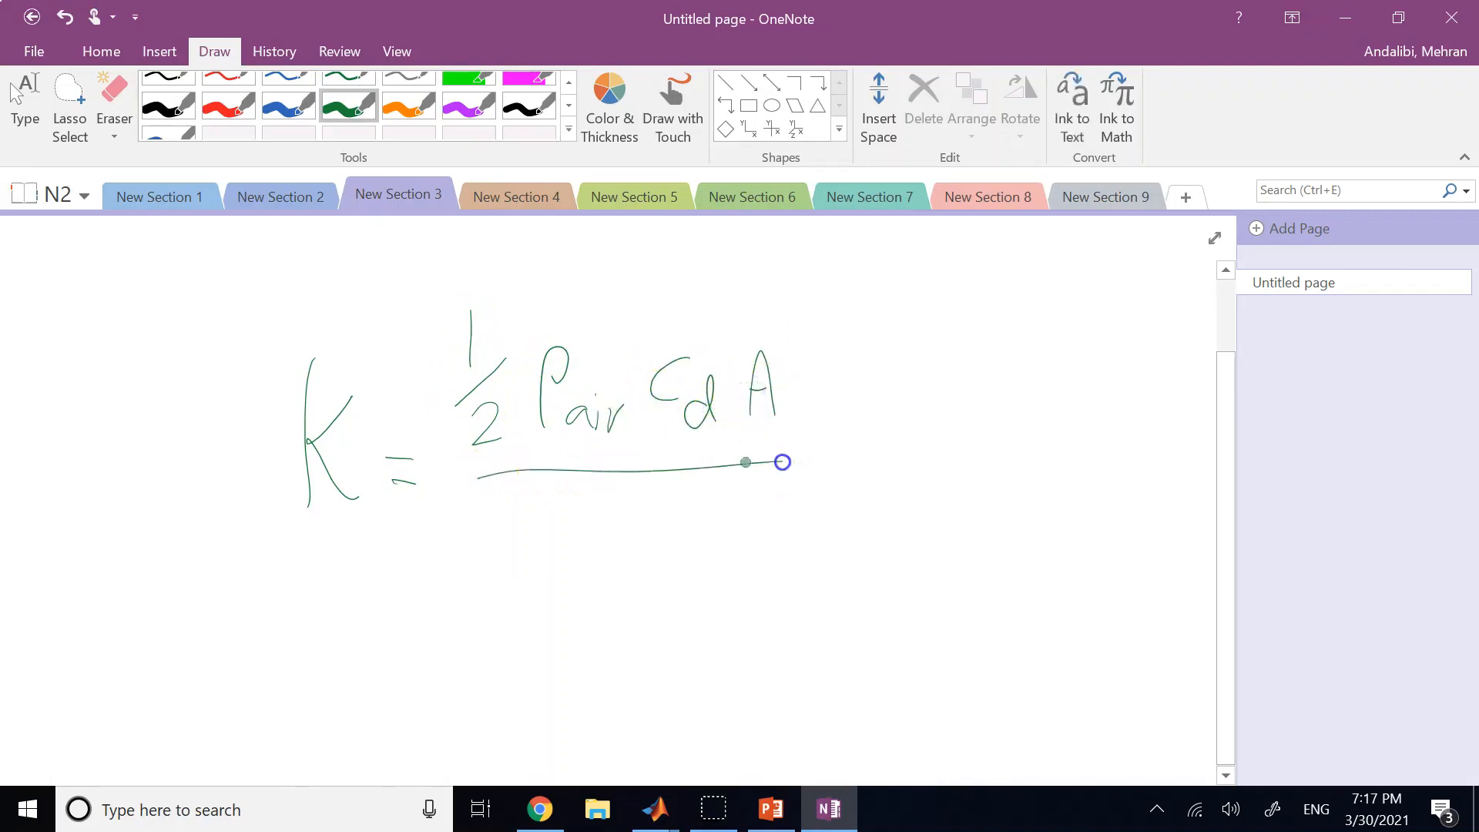
left_click_drag(610, 506, 616, 524)
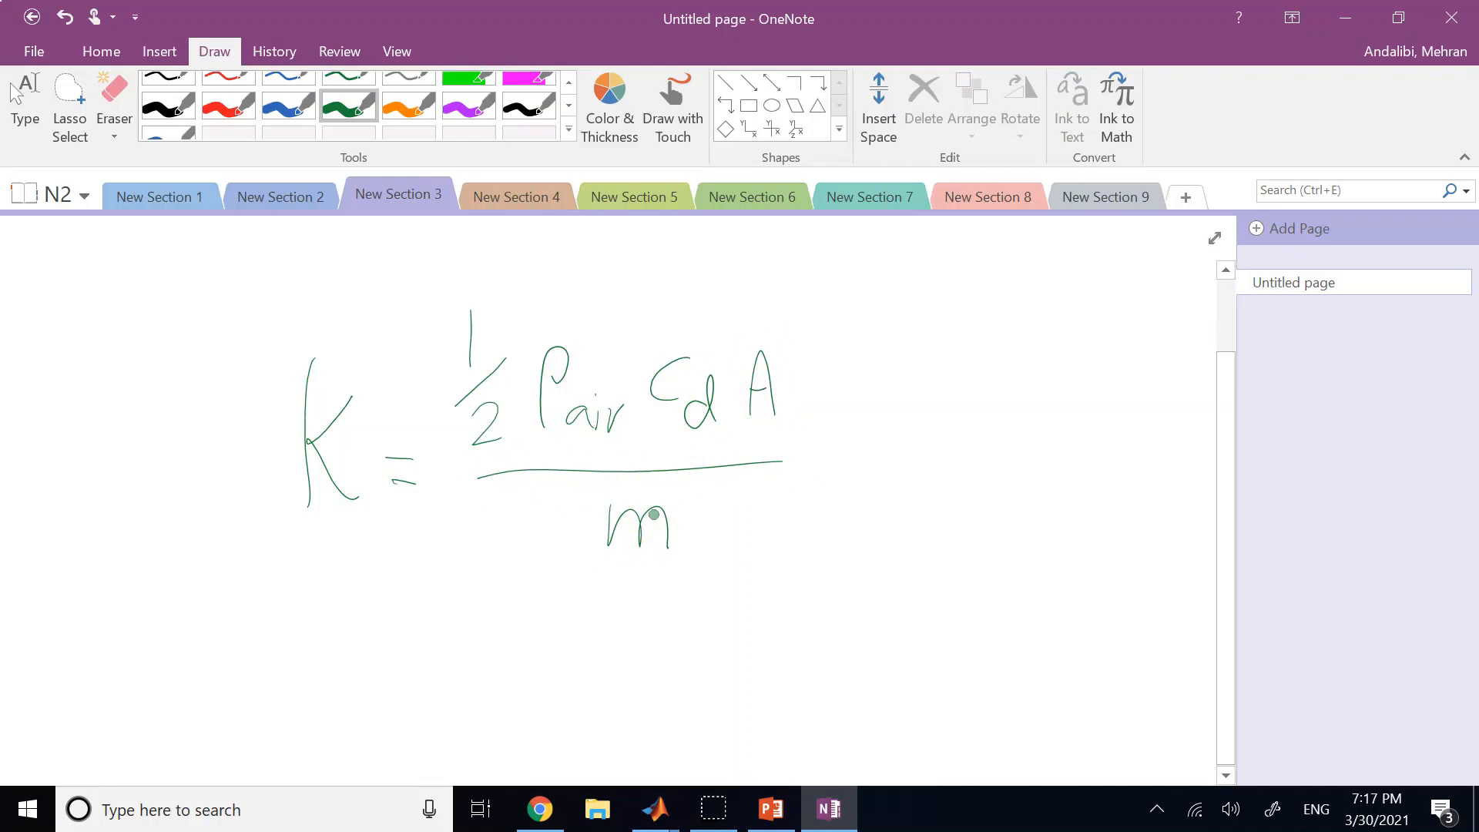
key("Escape")
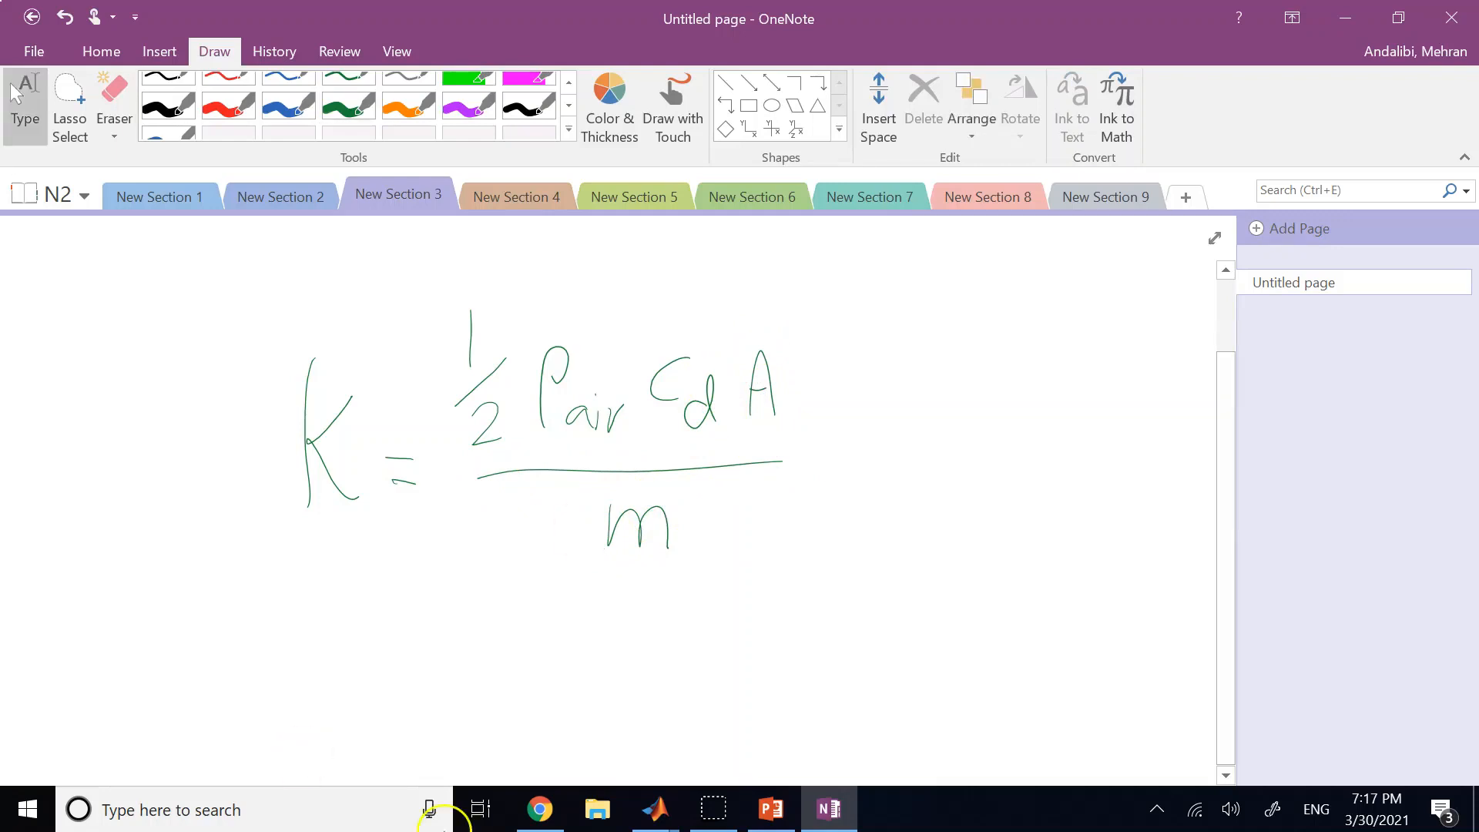
left_click(715, 808)
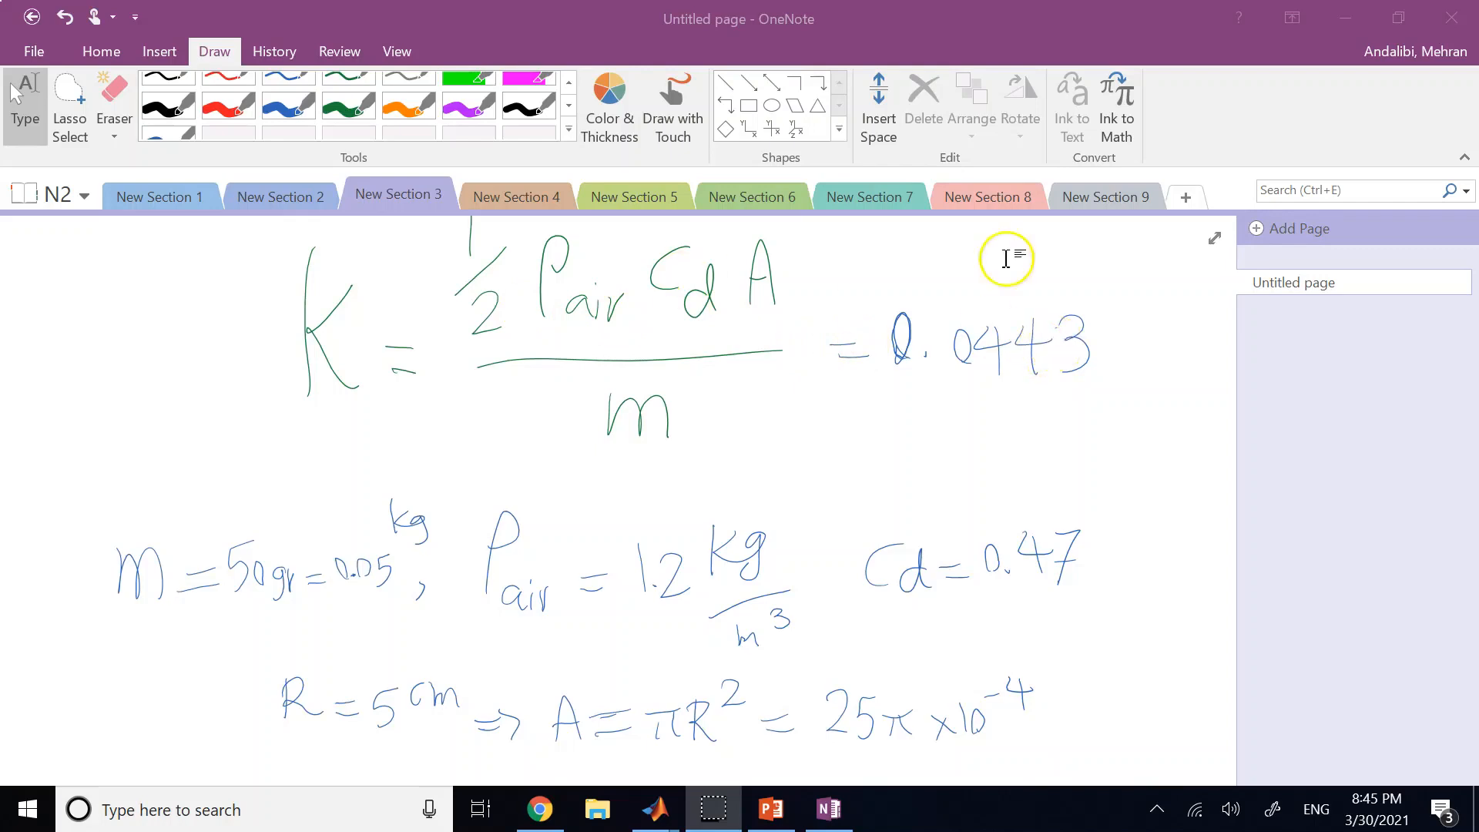
Step: Return to New Section 2 and review the equations of motion together with their initial conditions
left_click(306, 200)
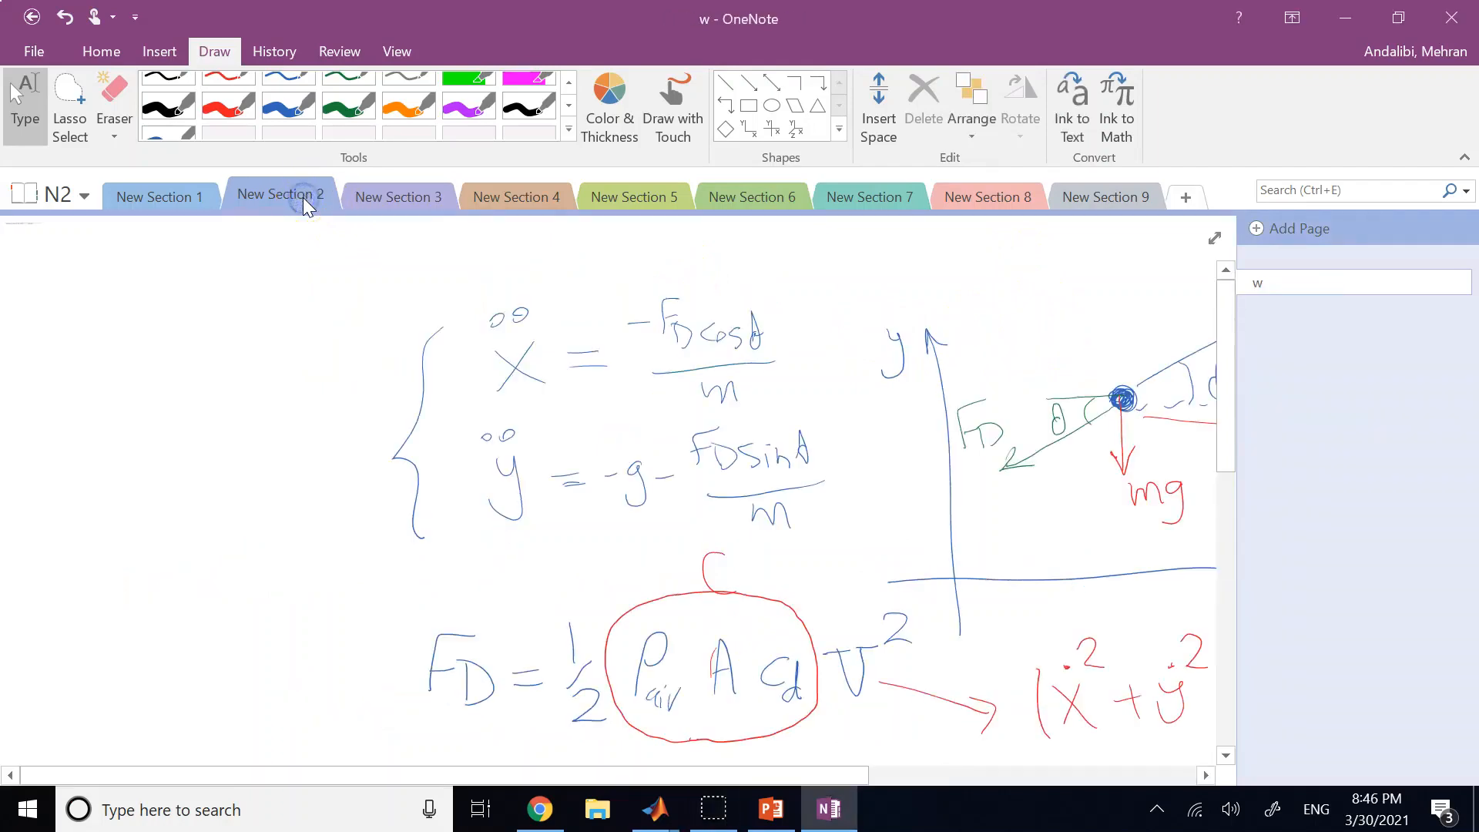
left_click(928, 774)
scroll(752, 568, "down", 3)
scroll(728, 612, "down", 5)
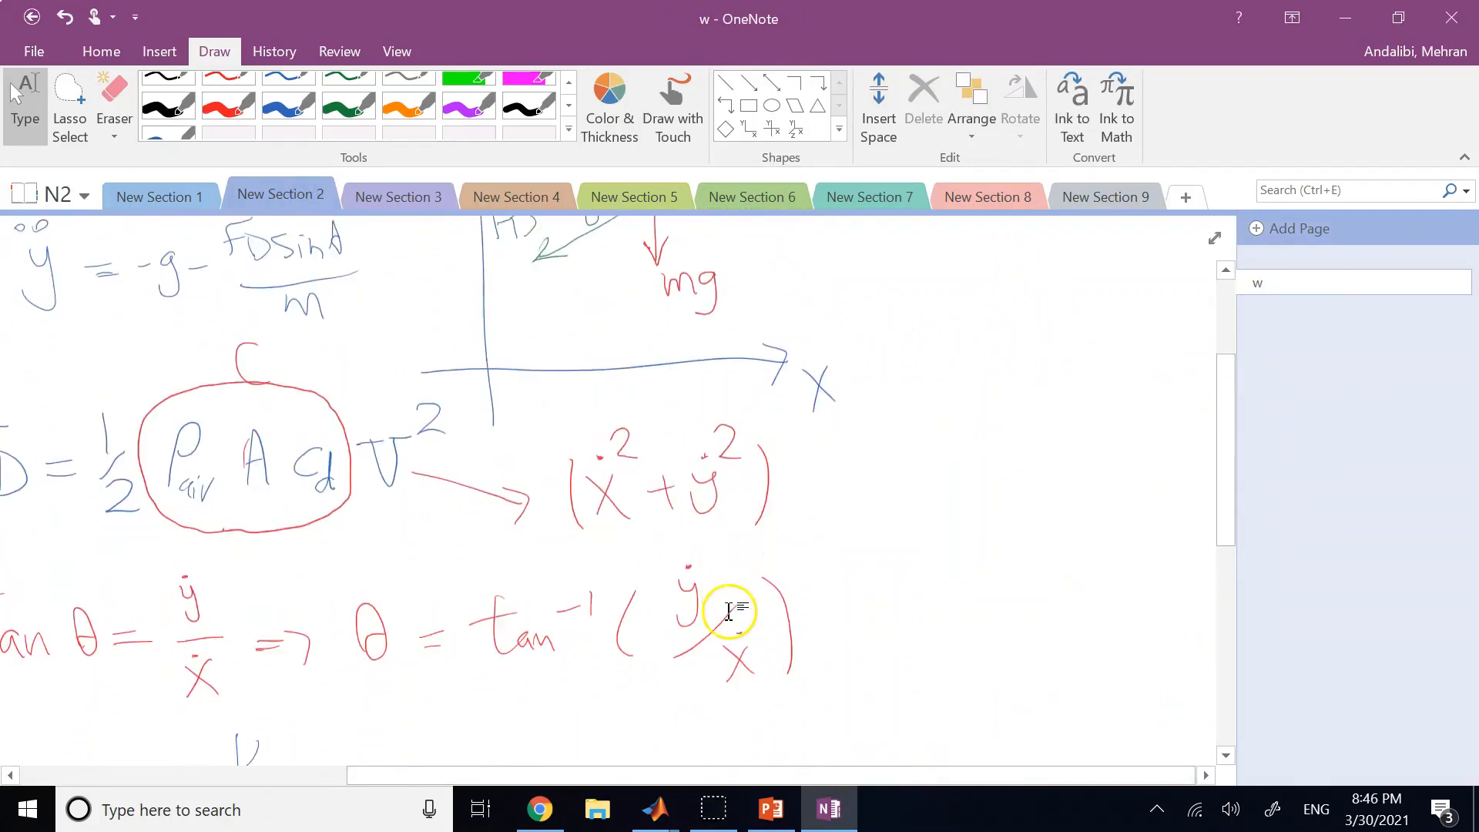
scroll(726, 629, "down", 3)
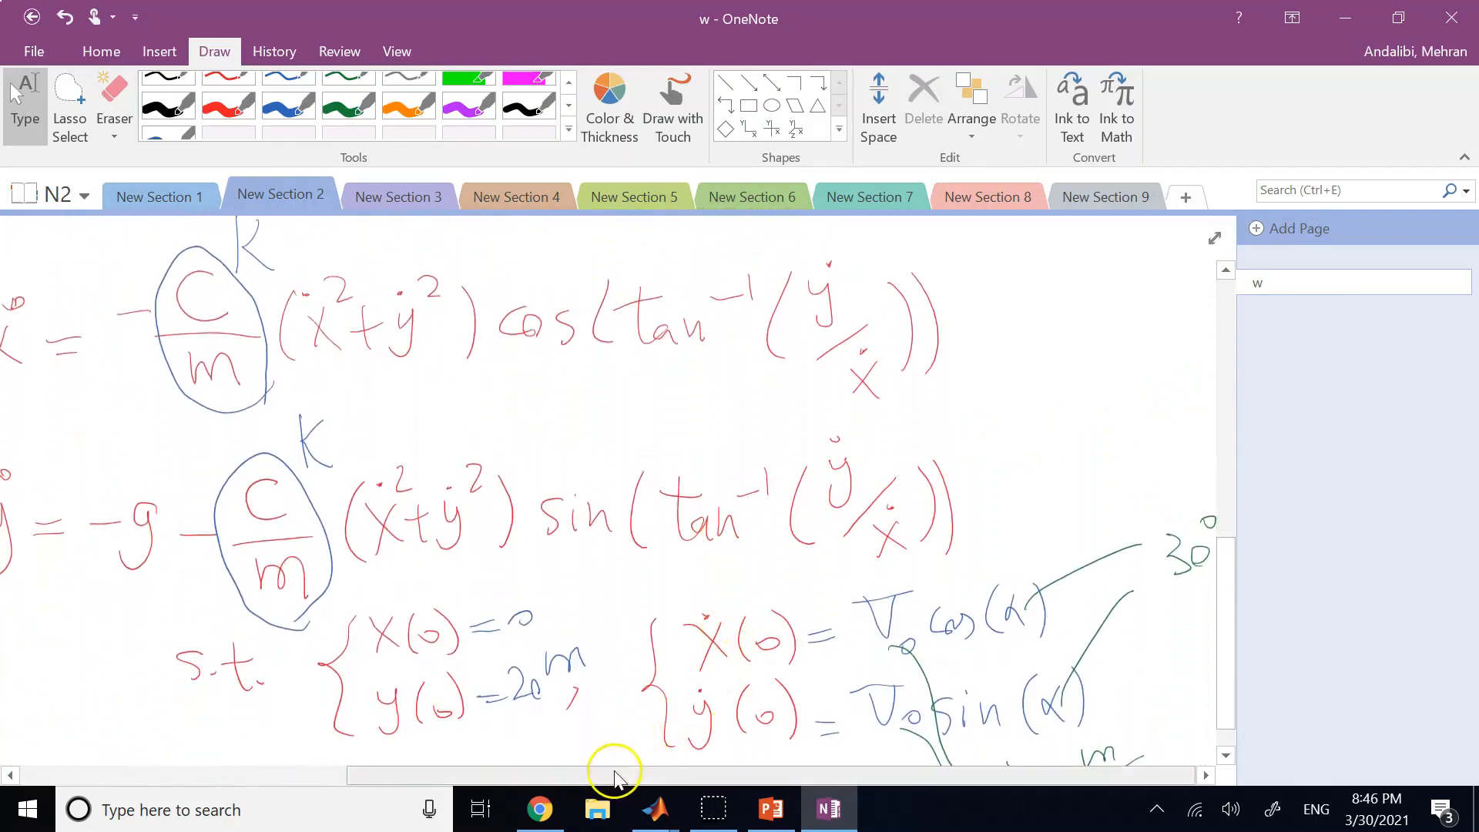
left_click_drag(611, 774, 553, 776)
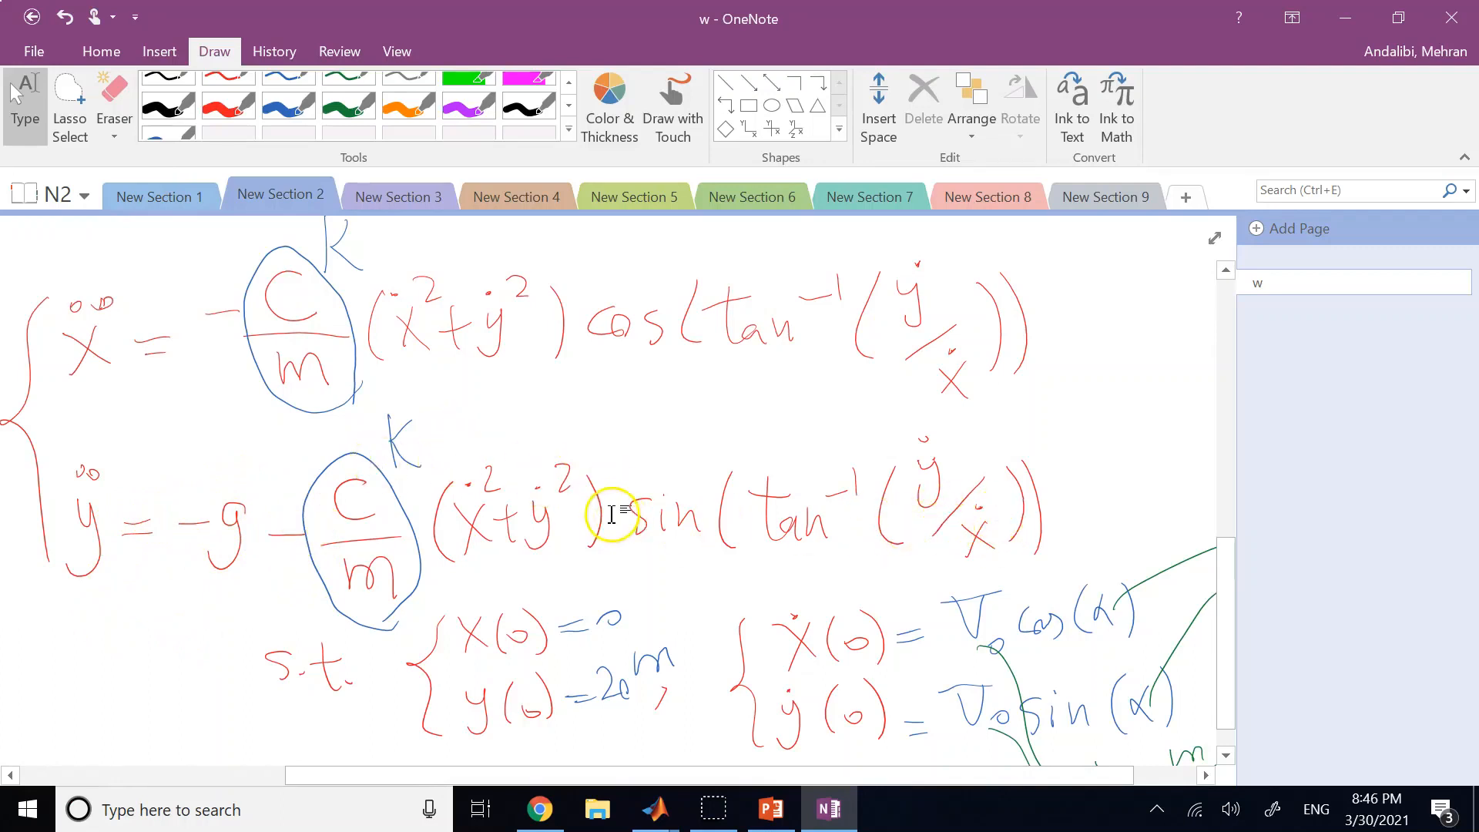
Step: Switch to the untitled Simulink model and shift all blocks except the four integrators to the right, freeing space beside the integrators
left_click(663, 818)
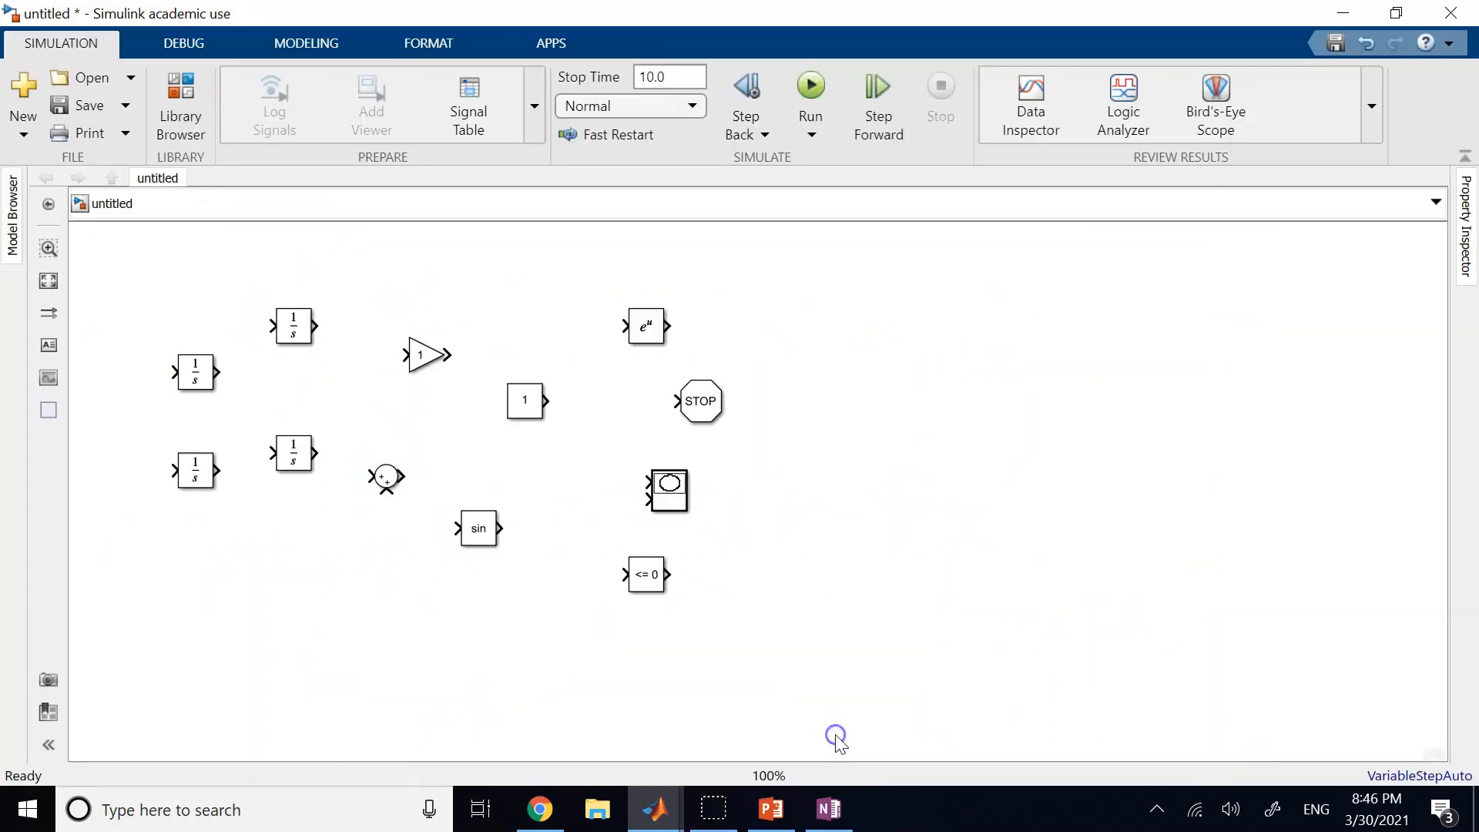
left_click(832, 732)
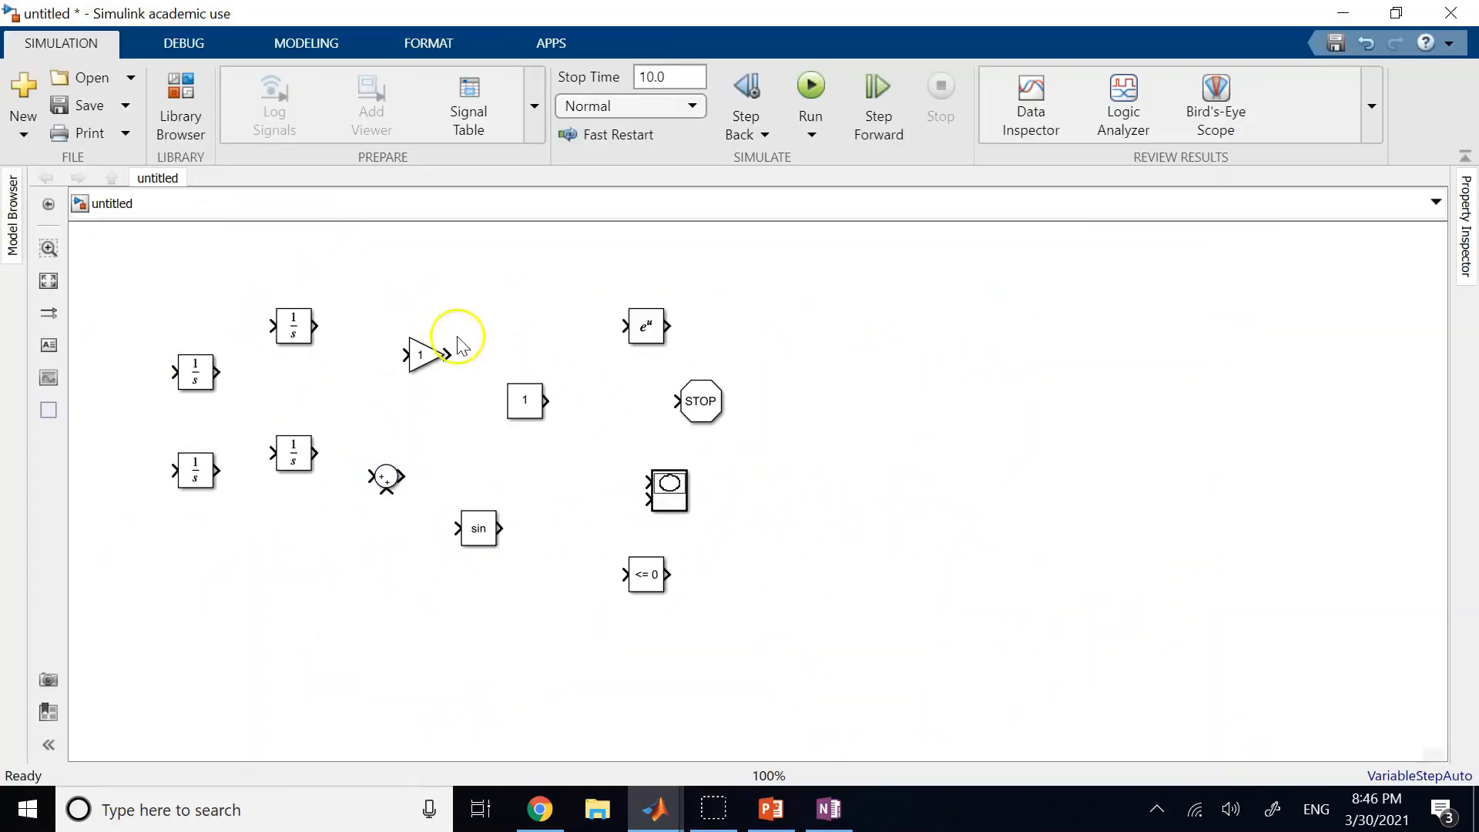
left_click_drag(798, 627, 742, 402)
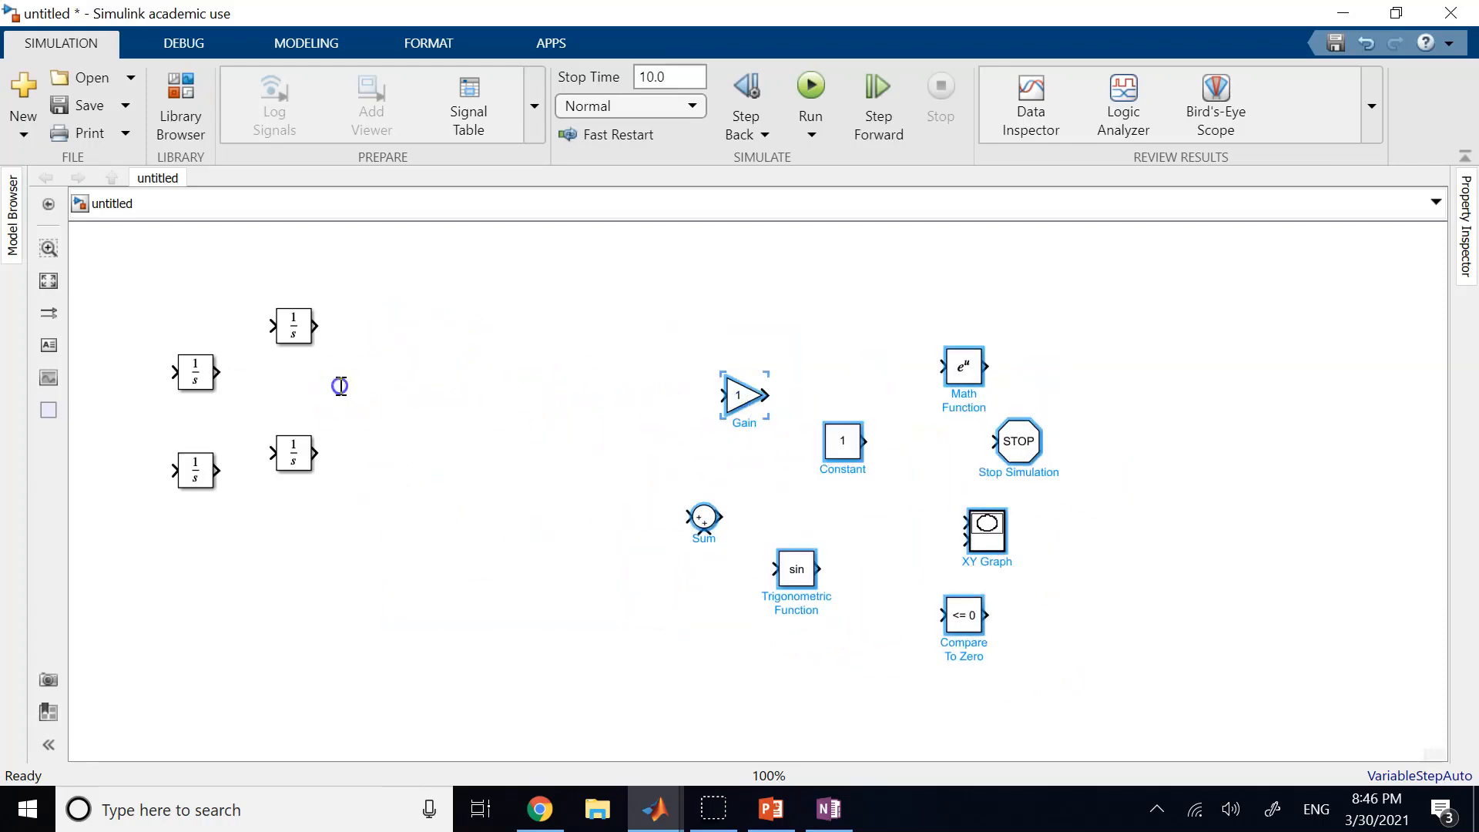
Step: Align and connect the two upper integrators in series, and label the first integrator's input signal x2dot
left_click_drag(293, 330, 469, 356)
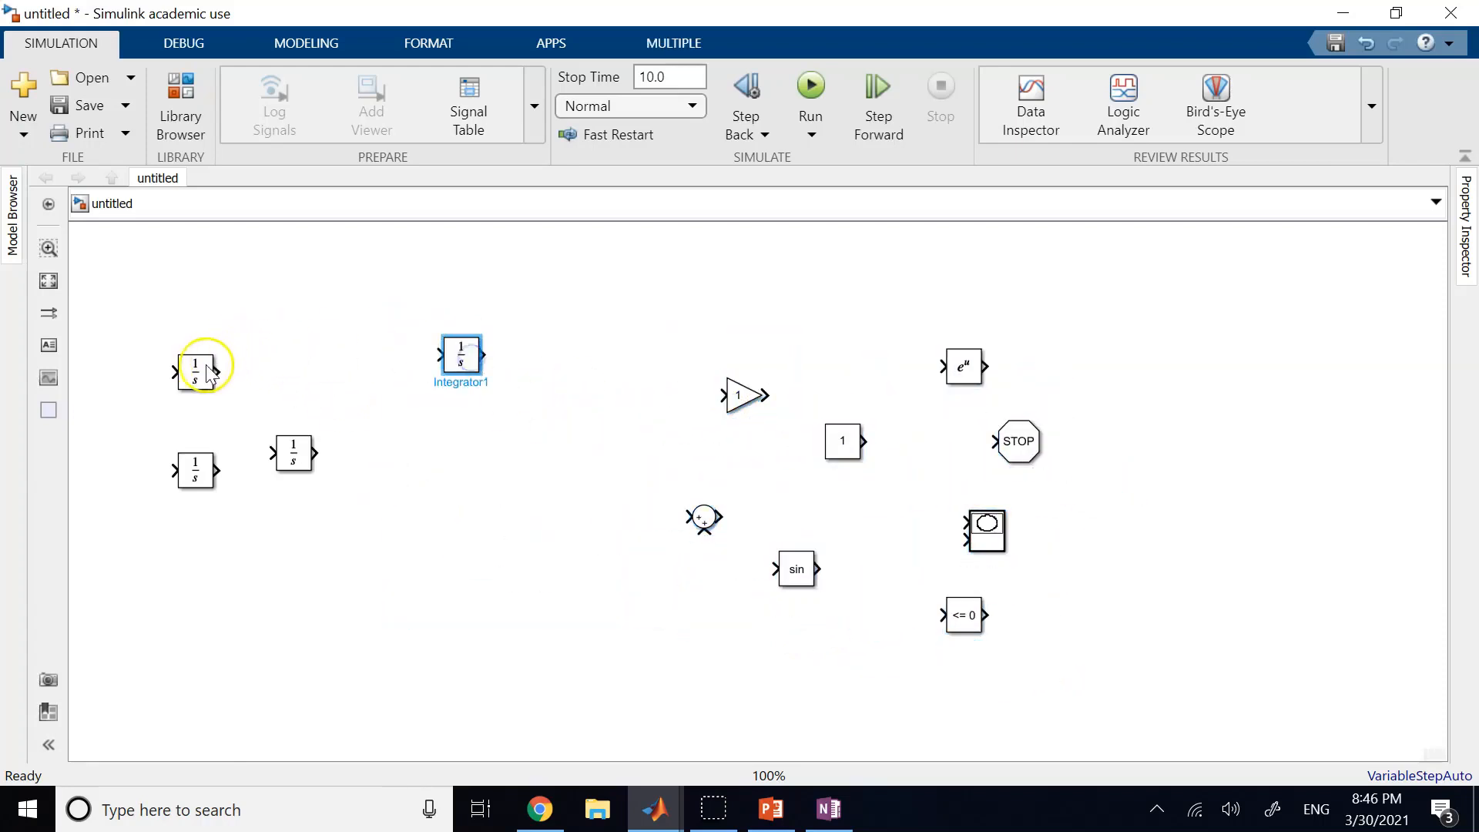
left_click_drag(210, 375, 179, 351)
left_click(228, 355)
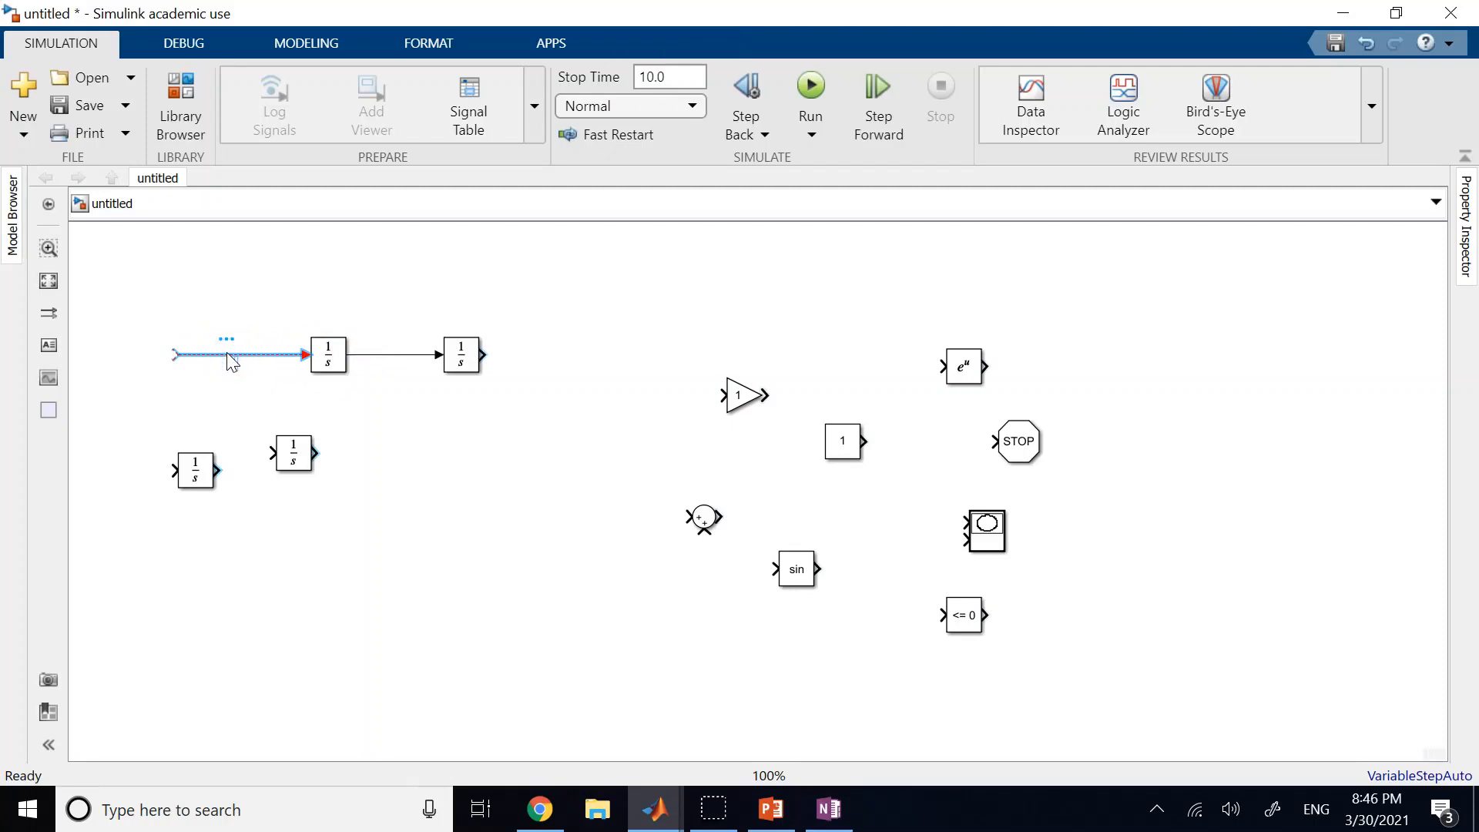
type("x2dot")
scroll(227, 352, "up", 1)
left_click(412, 356)
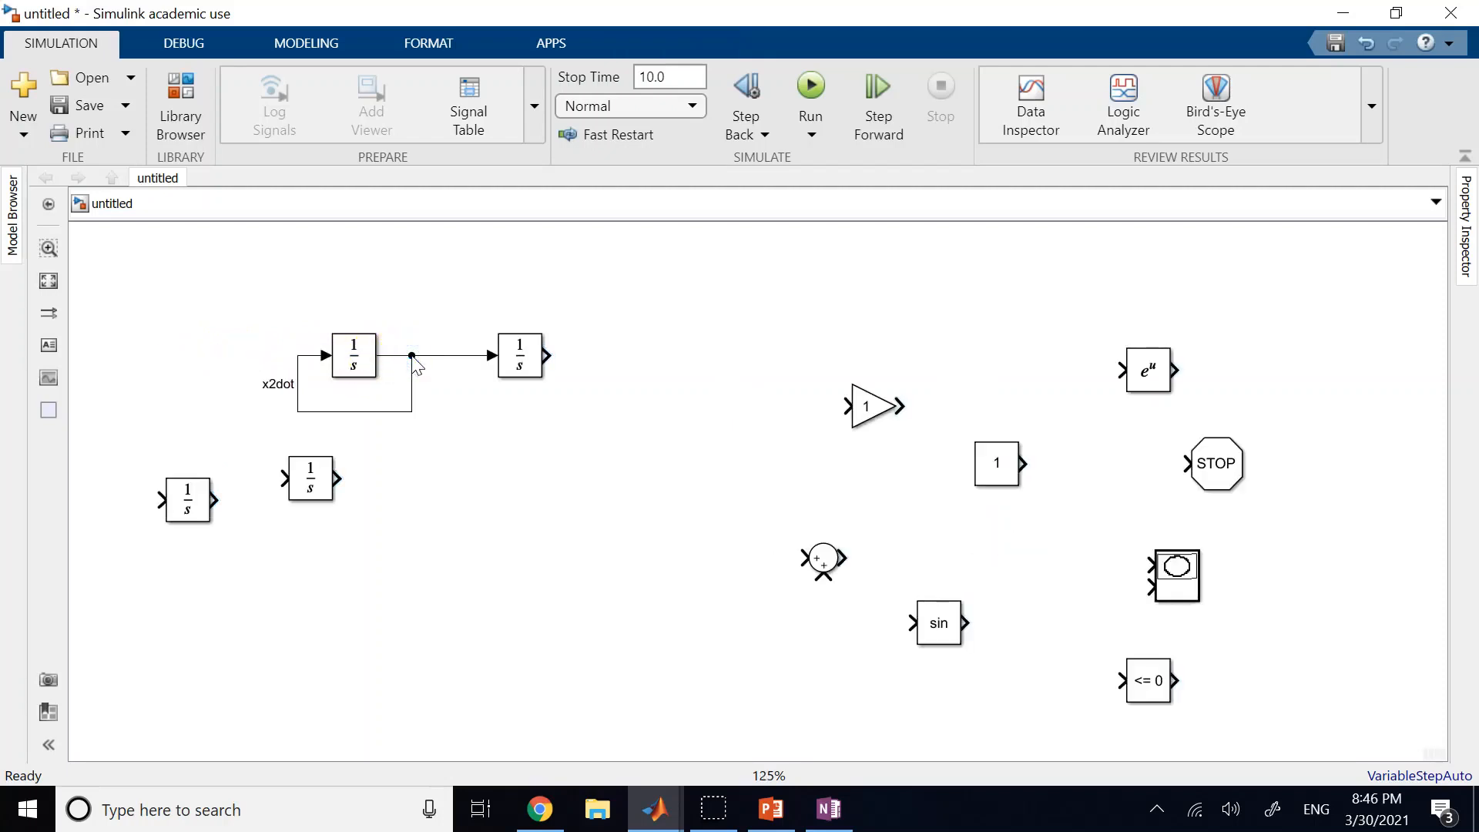
Step: Undo the accidental feedback connection to the first upper integrator and label the signal between the two upper integrators xdot
key("ctrl+z")
left_click(423, 355)
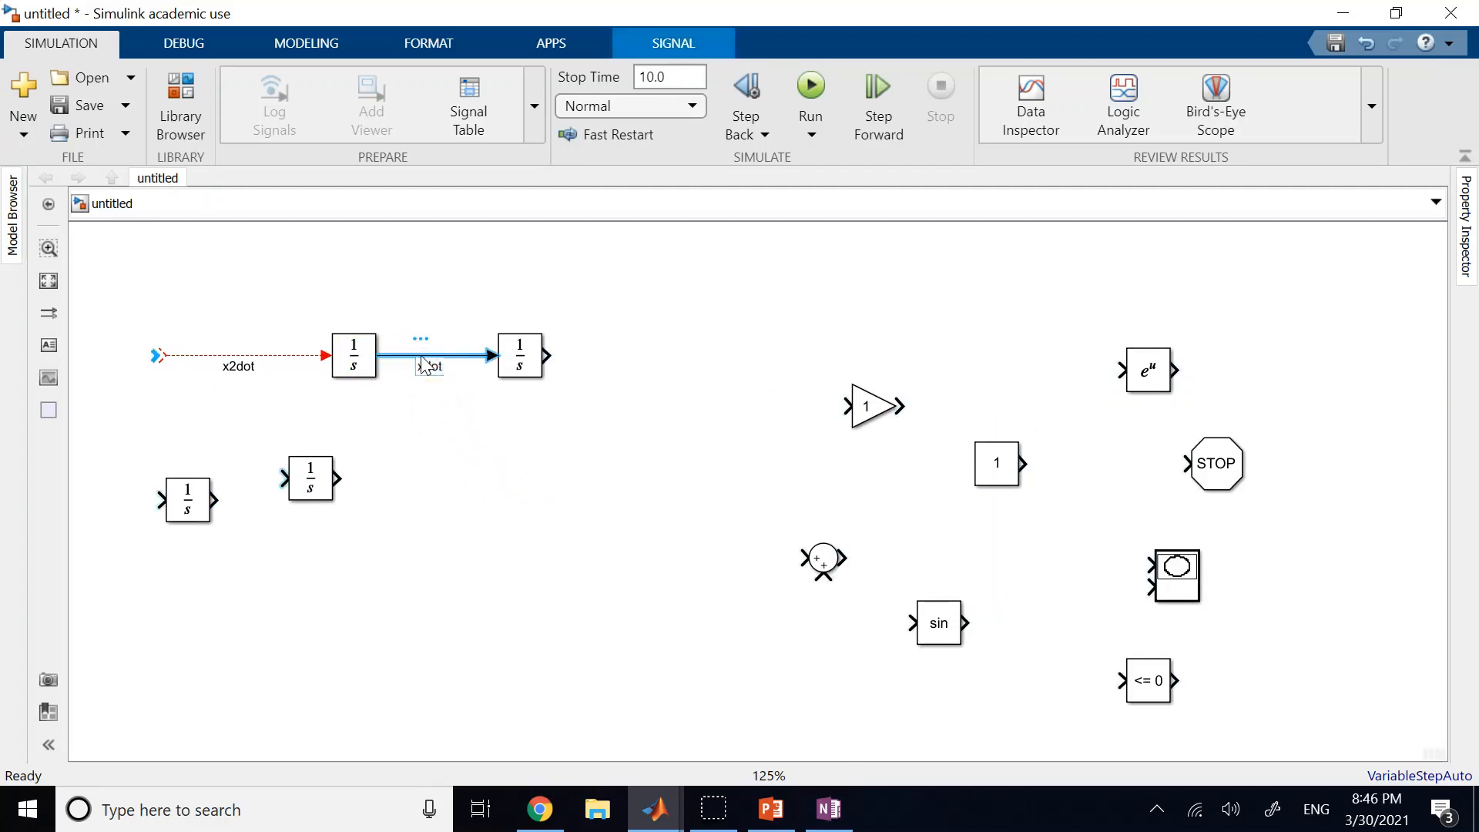
left_click(529, 456)
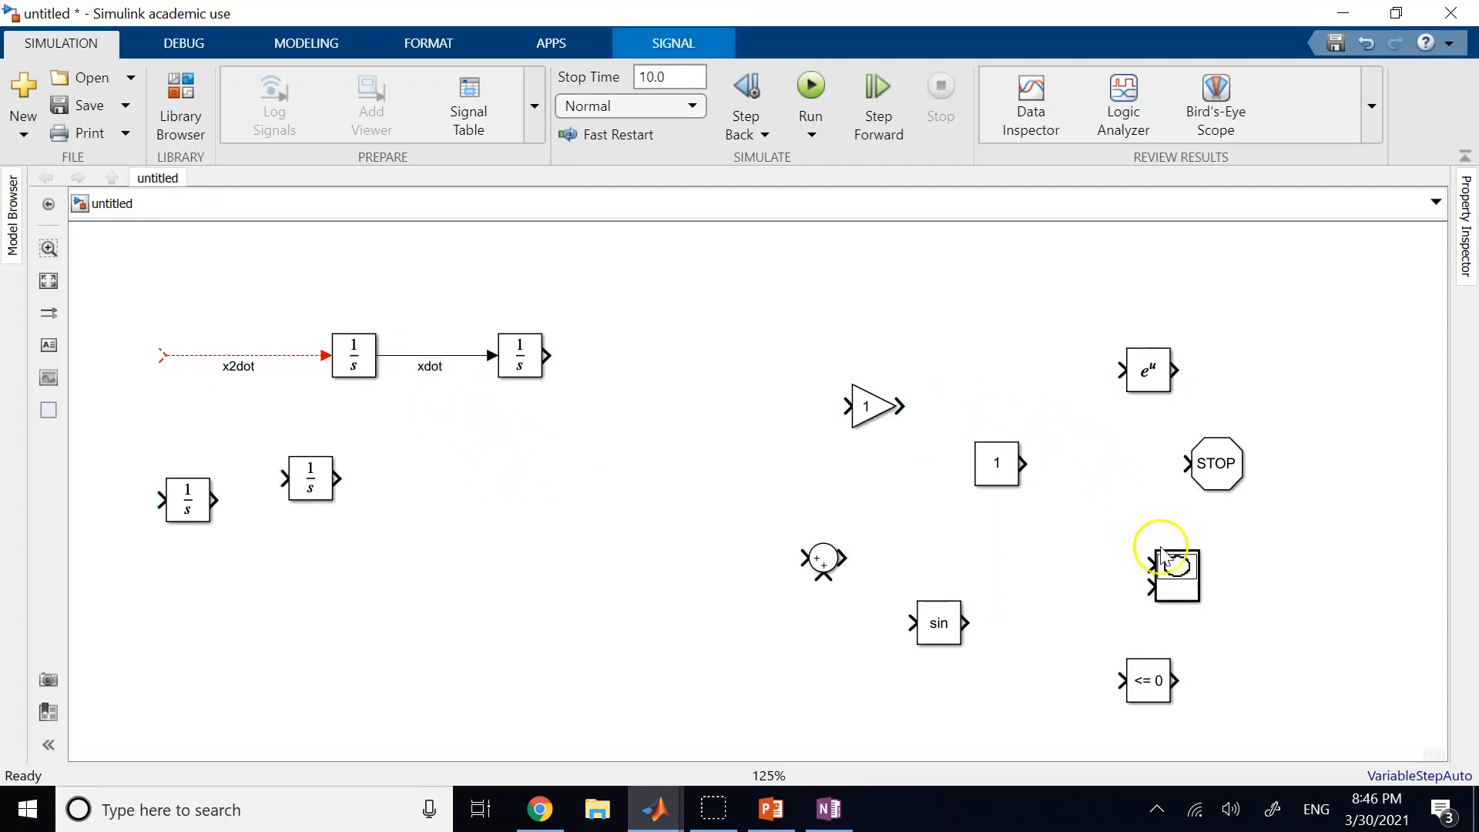
Step: Move the XY Graph beside the integrators, align a third integrator under the second, and connect both integrators' outputs to the graph's inputs
left_click_drag(1163, 556, 732, 410)
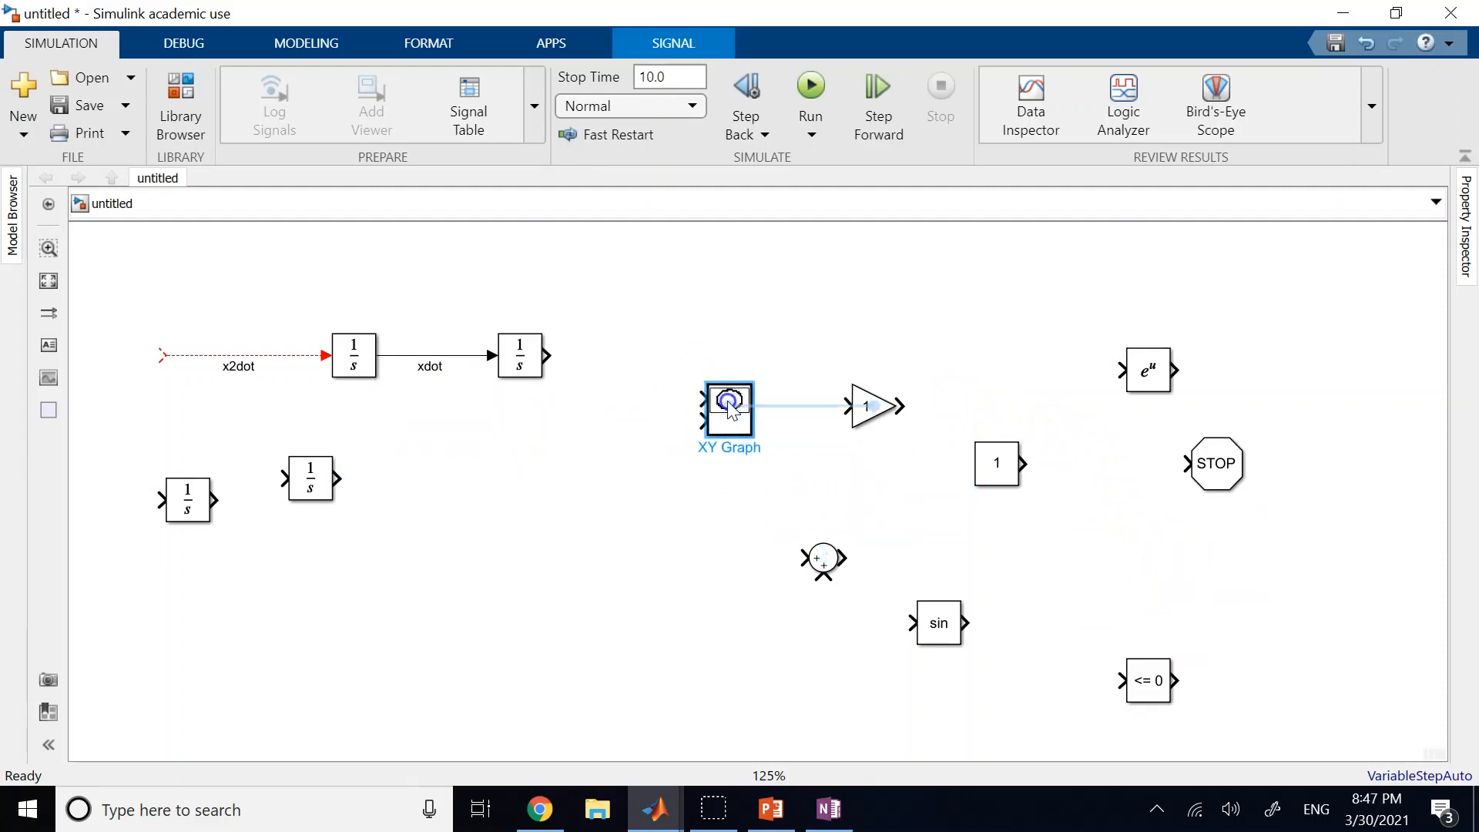
left_click_drag(547, 355, 690, 389)
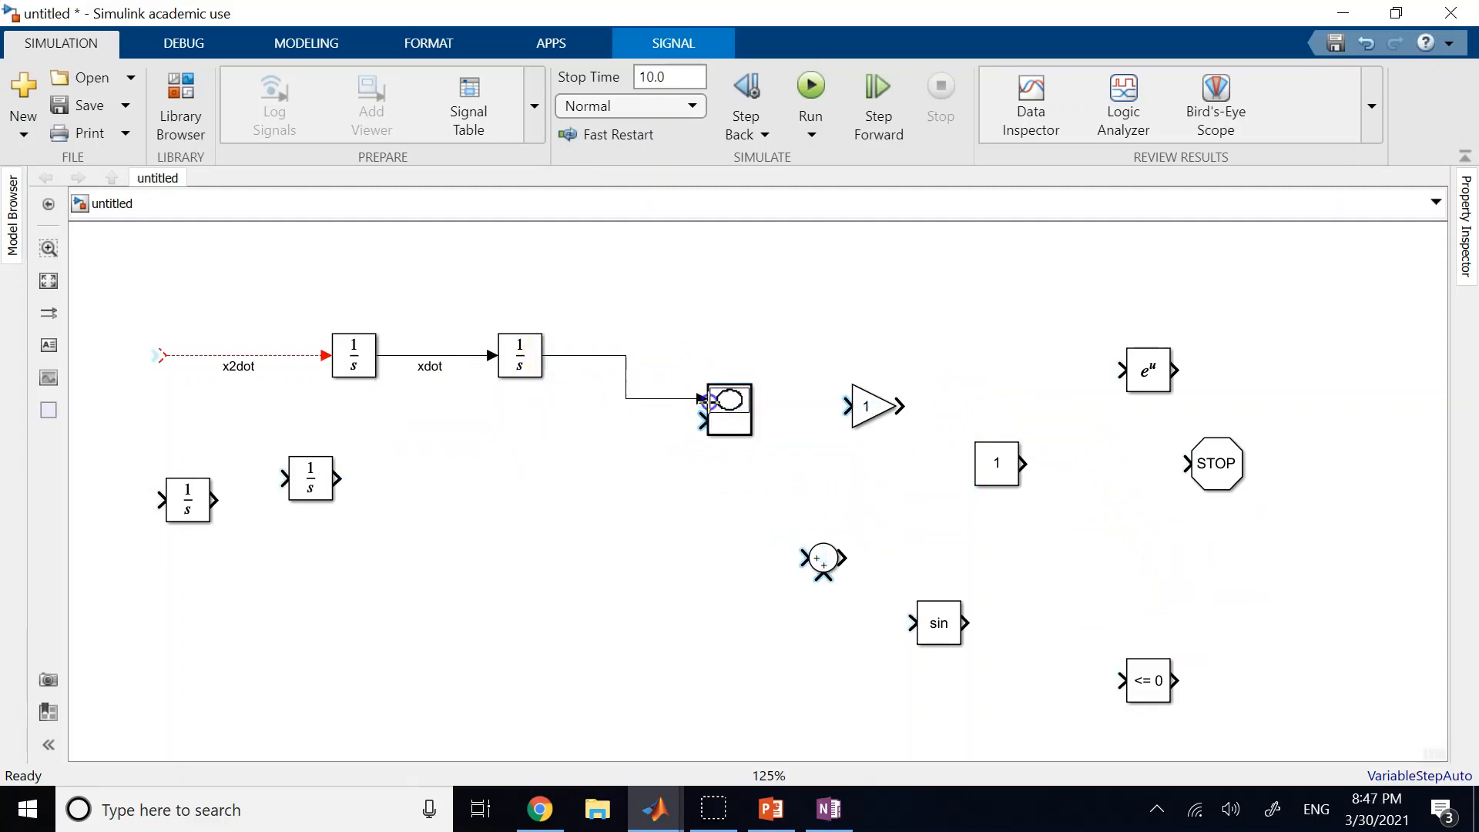
left_click_drag(334, 467, 702, 421)
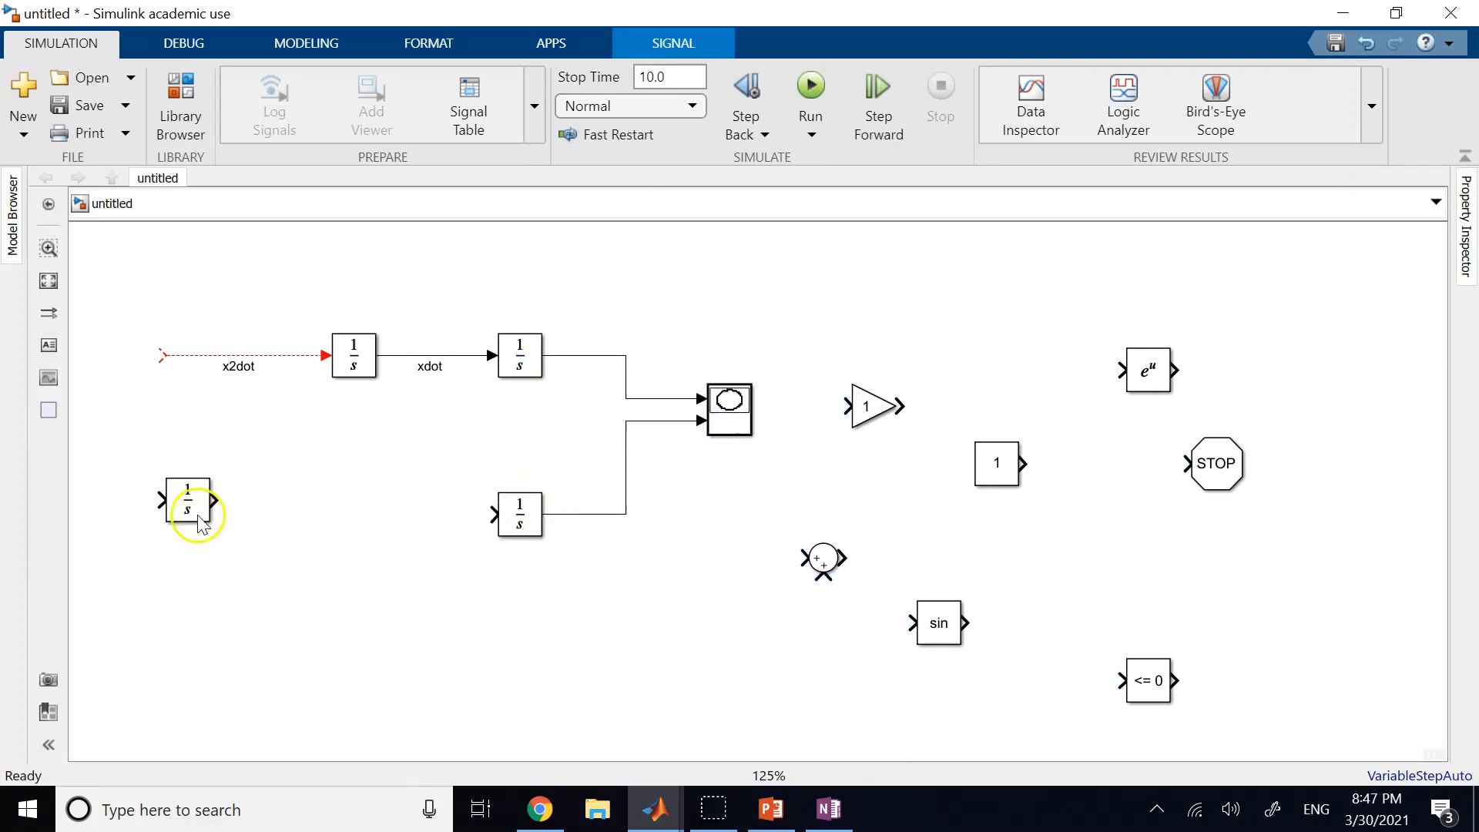
Step: Place the remaining integrator in series before the lower one and label its open input line y2dot
left_click_drag(198, 508, 274, 515)
left_click(389, 515)
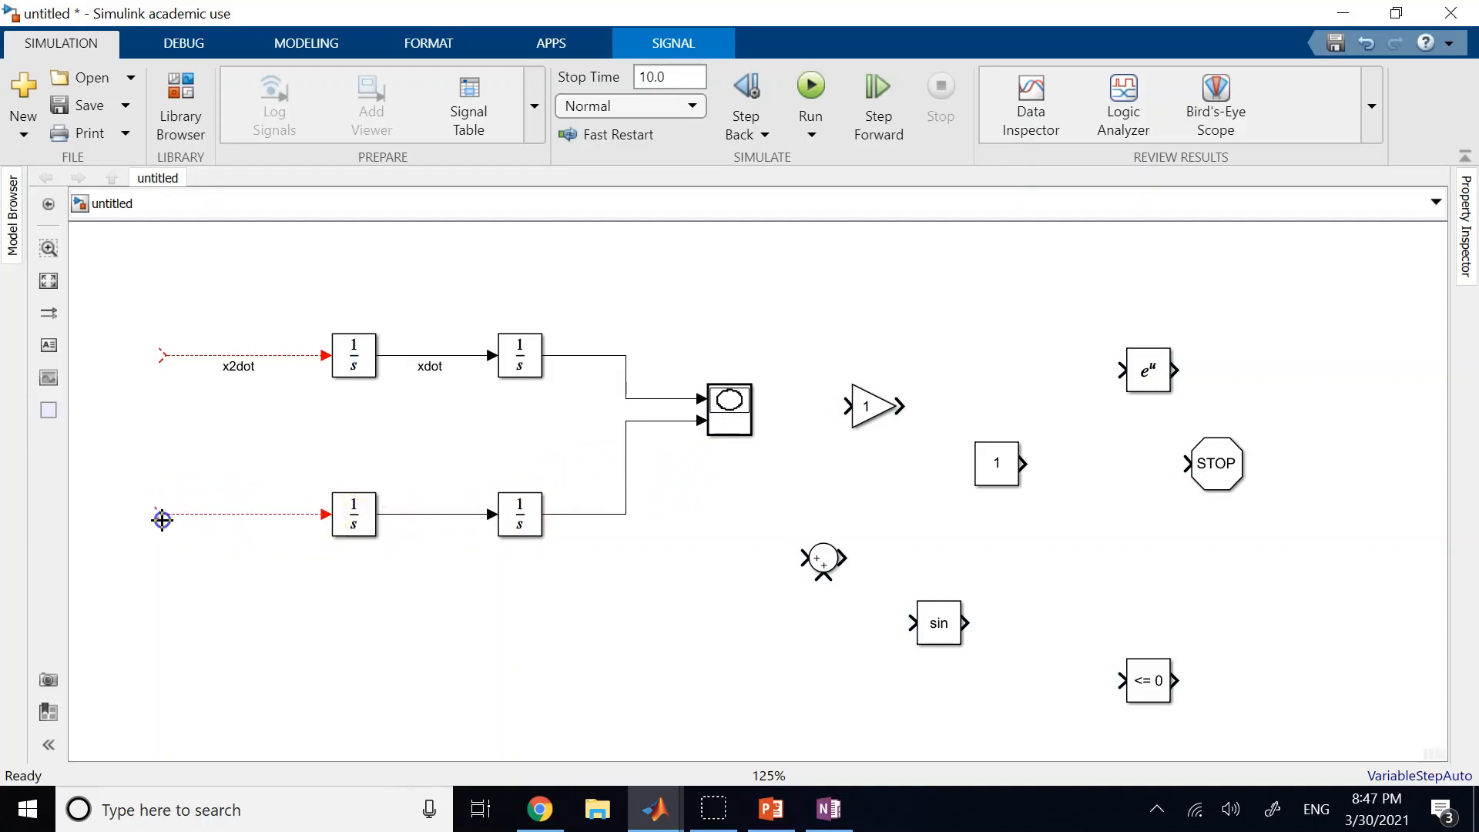
left_click(233, 515)
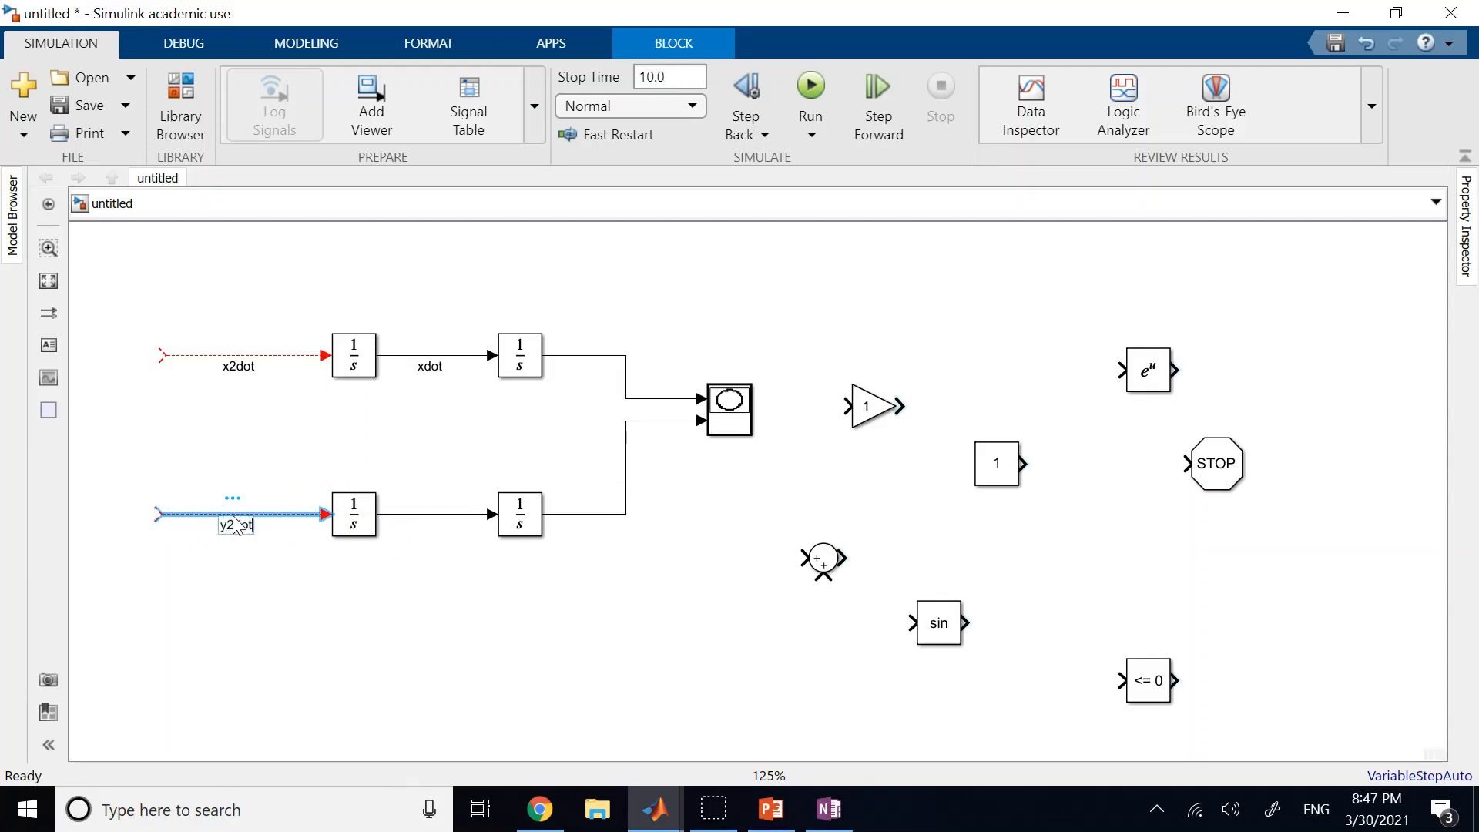
left_click(588, 521)
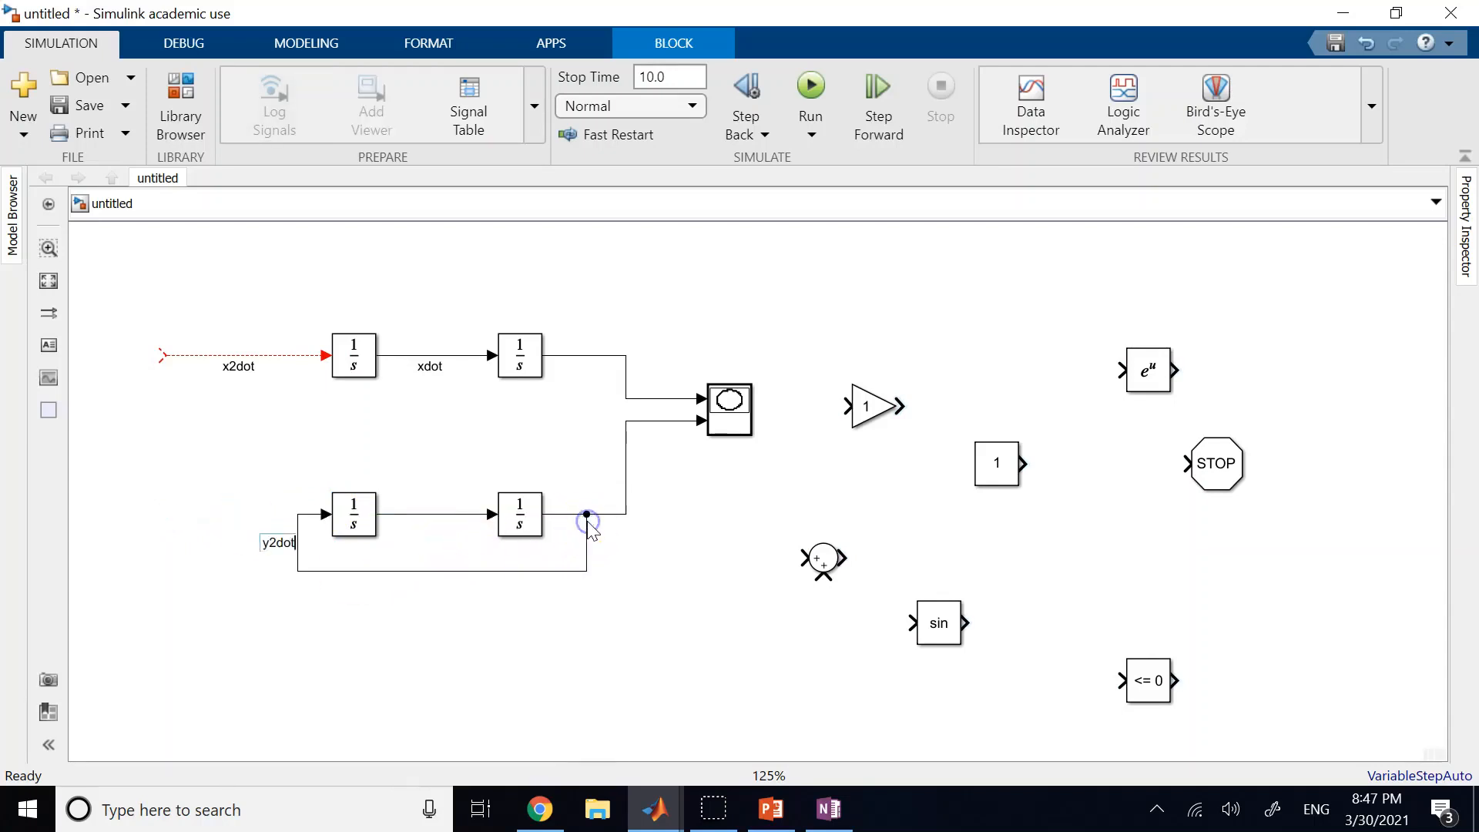
left_click(709, 633)
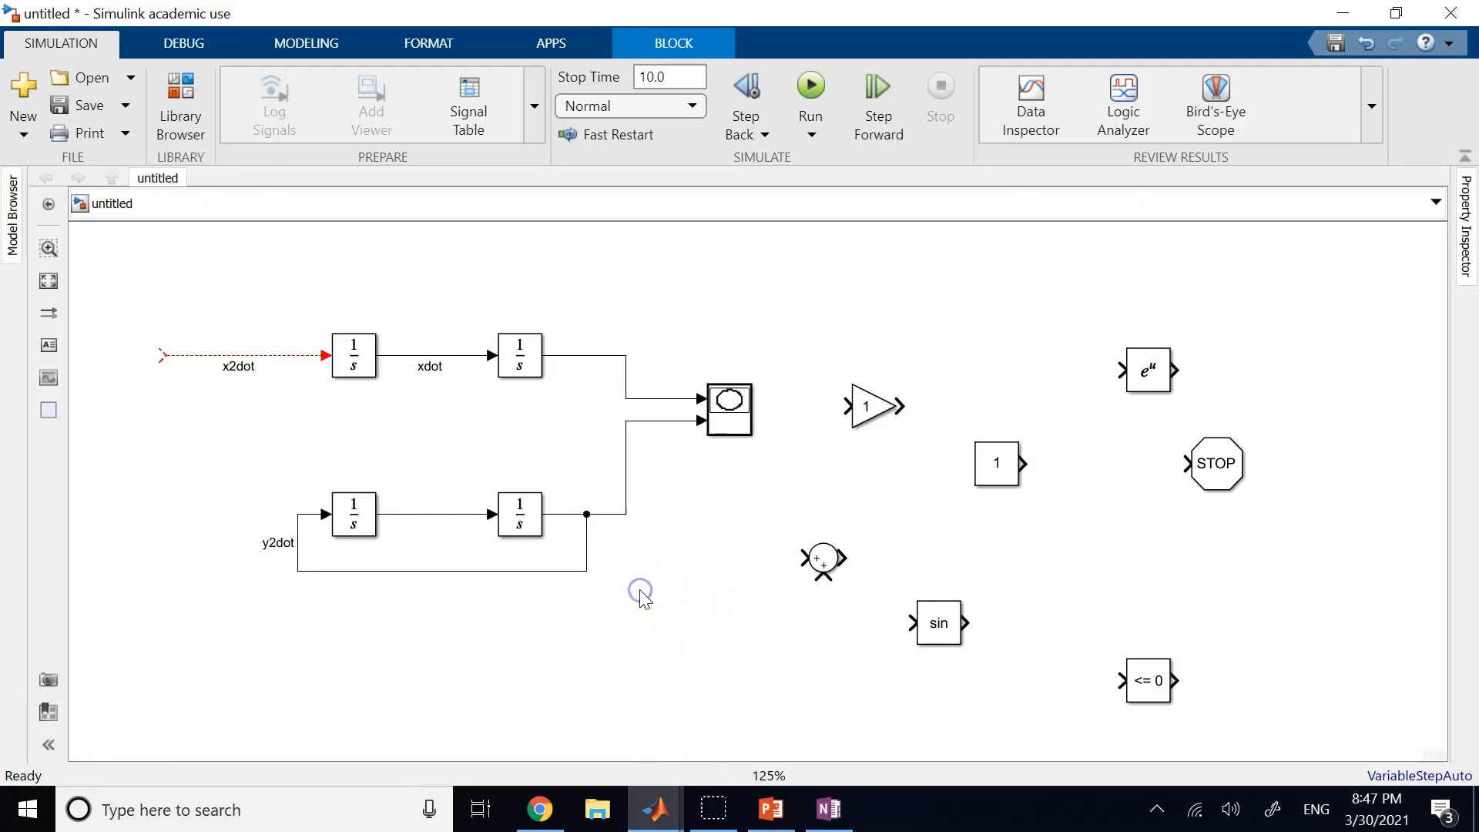
key("ctrl+z")
Step: Label the XY Graph's input signals x and y, and the signal between the two lower integrators ydot
left_click(591, 516)
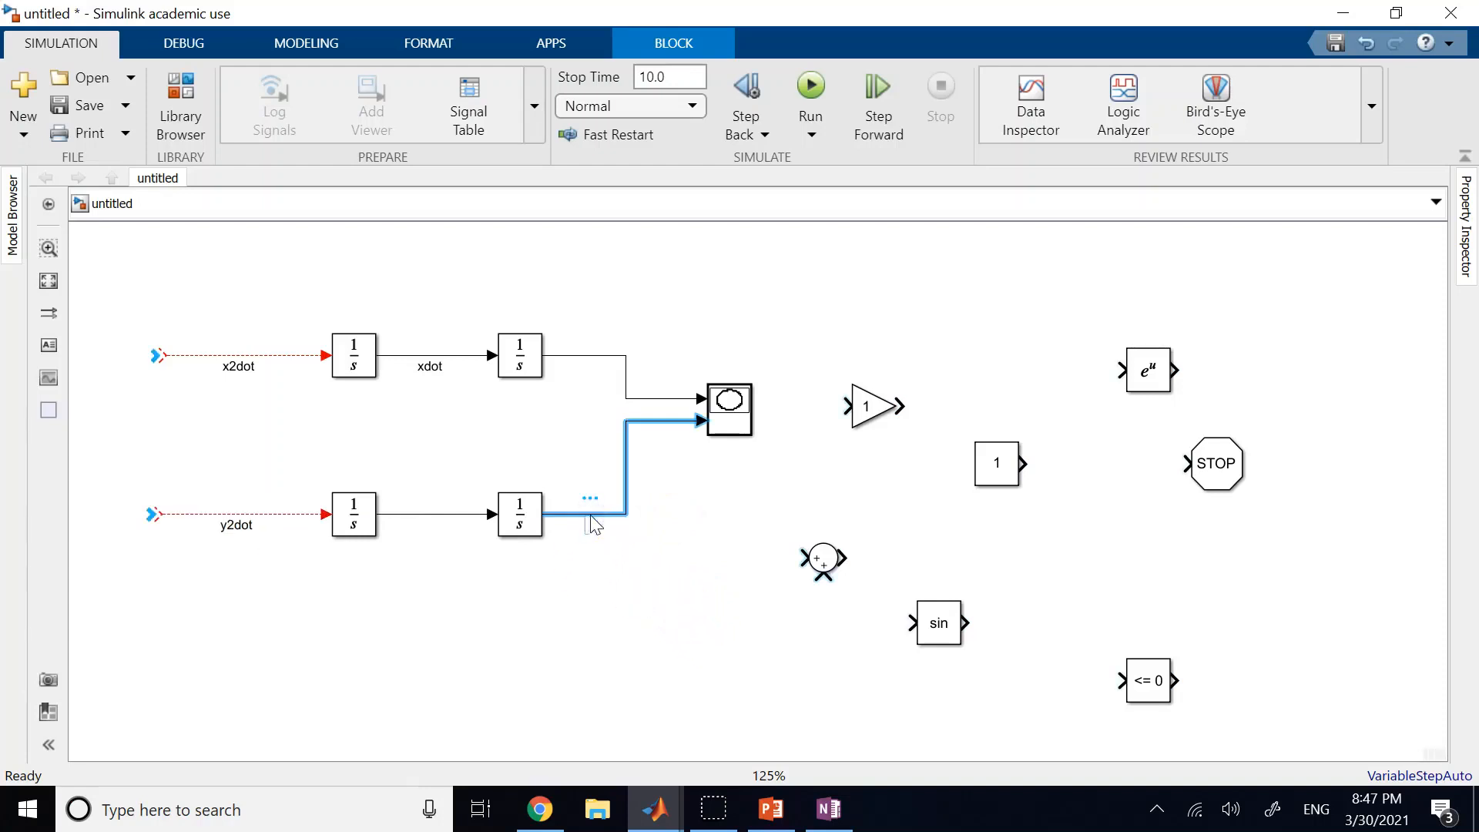
type("y")
double_click(585, 356)
type("x")
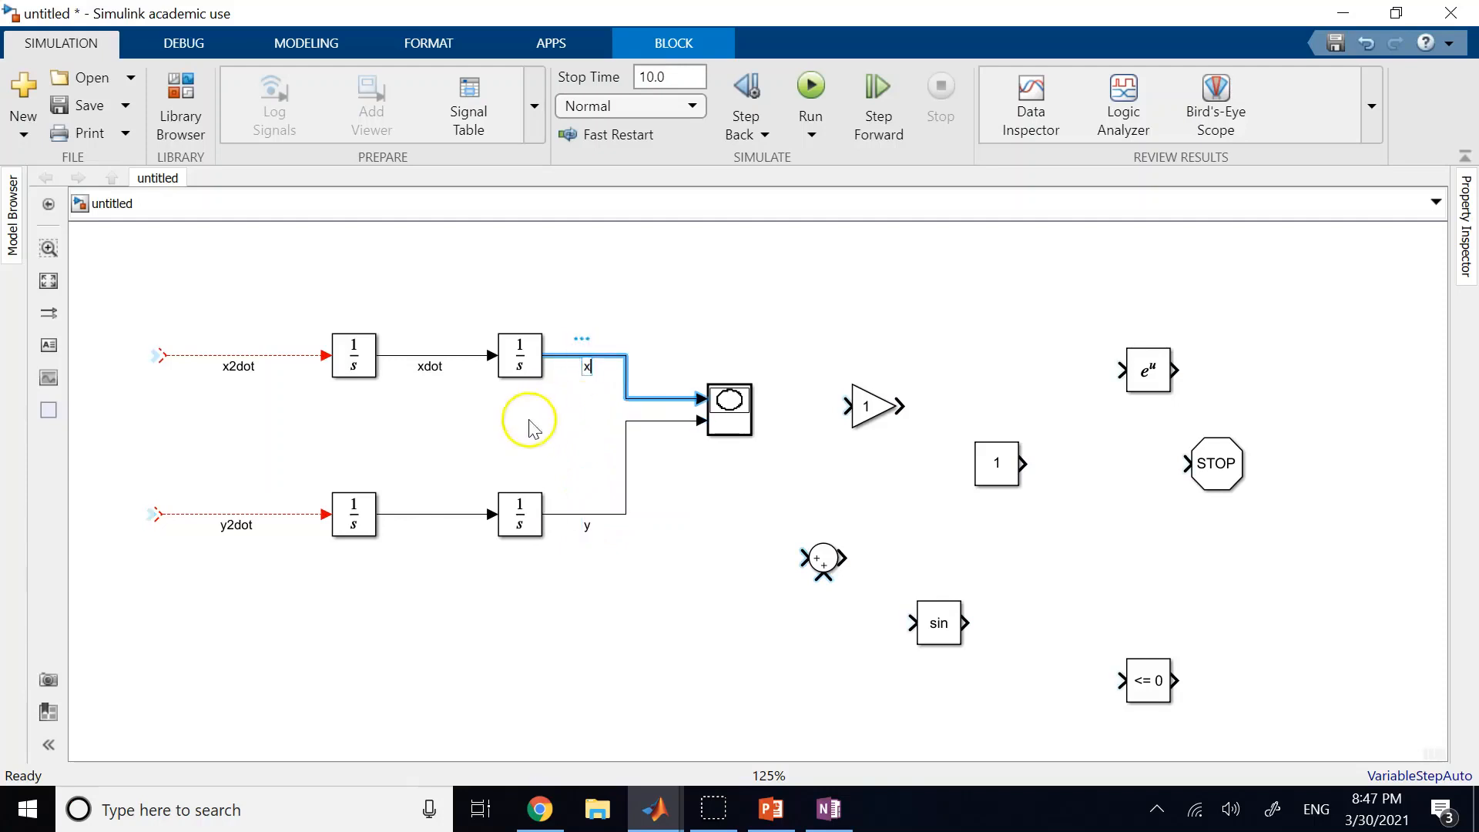
left_click(428, 514)
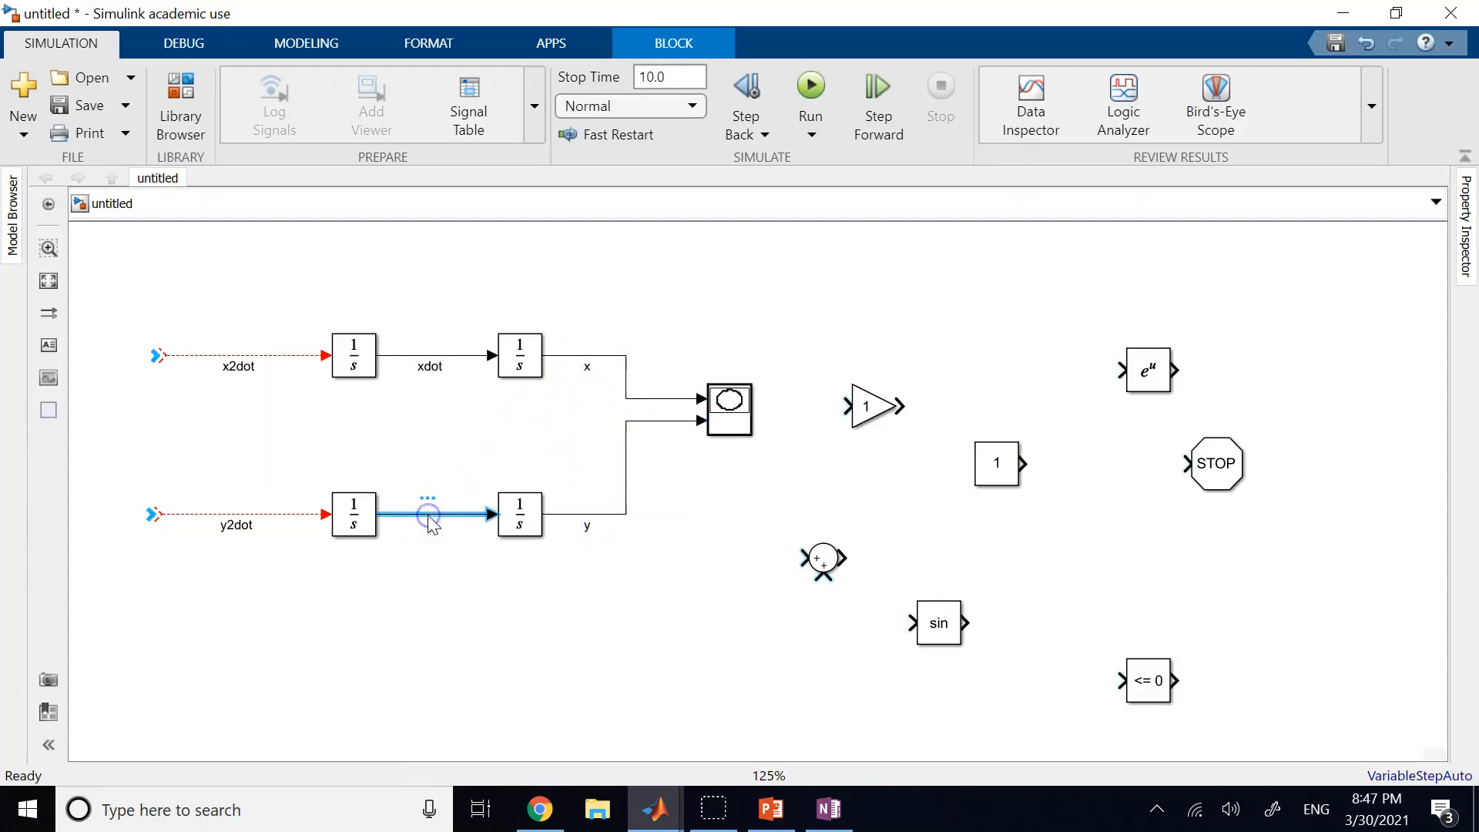
type("ydot")
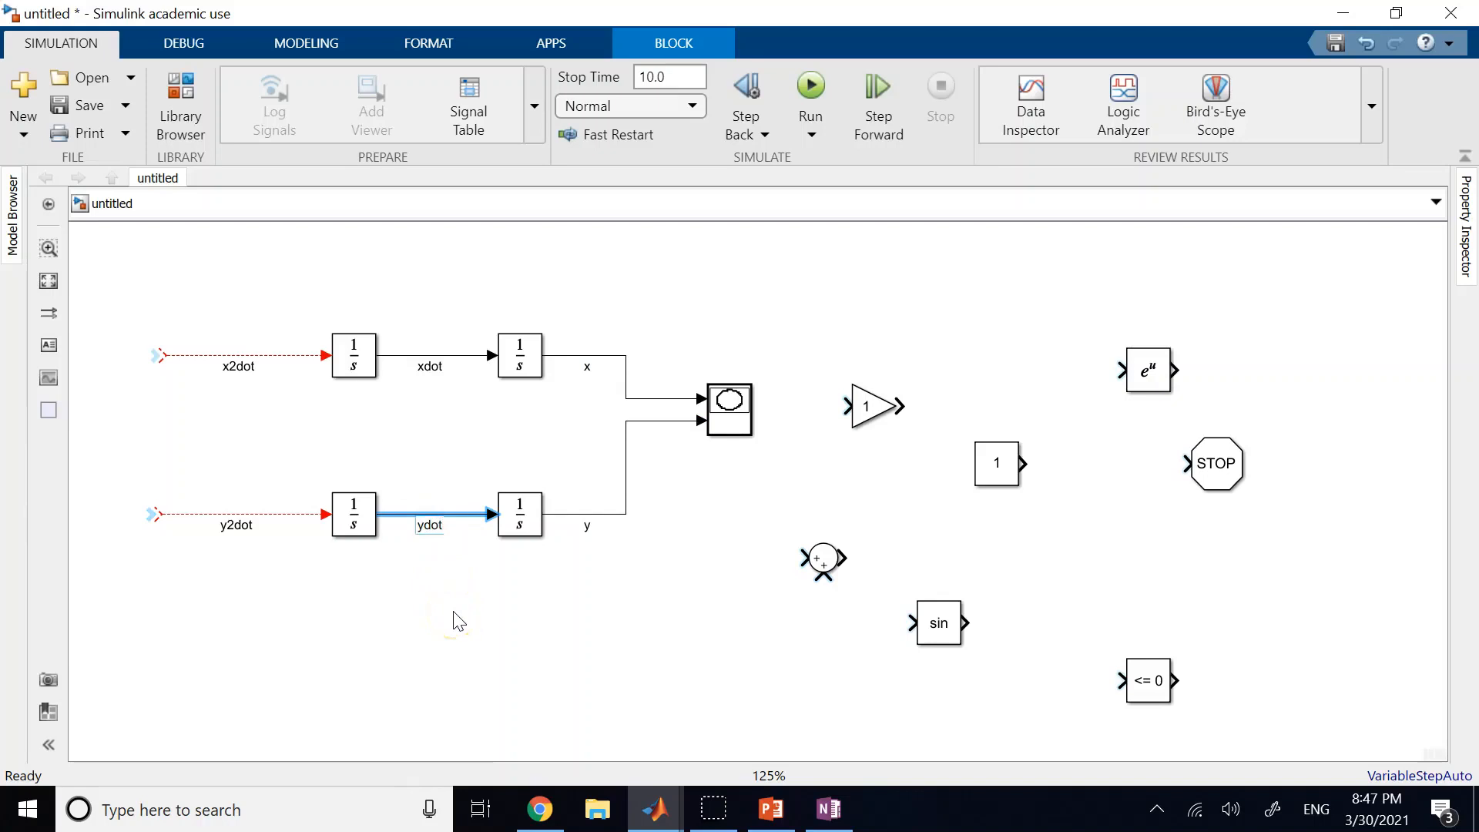
left_click(612, 644)
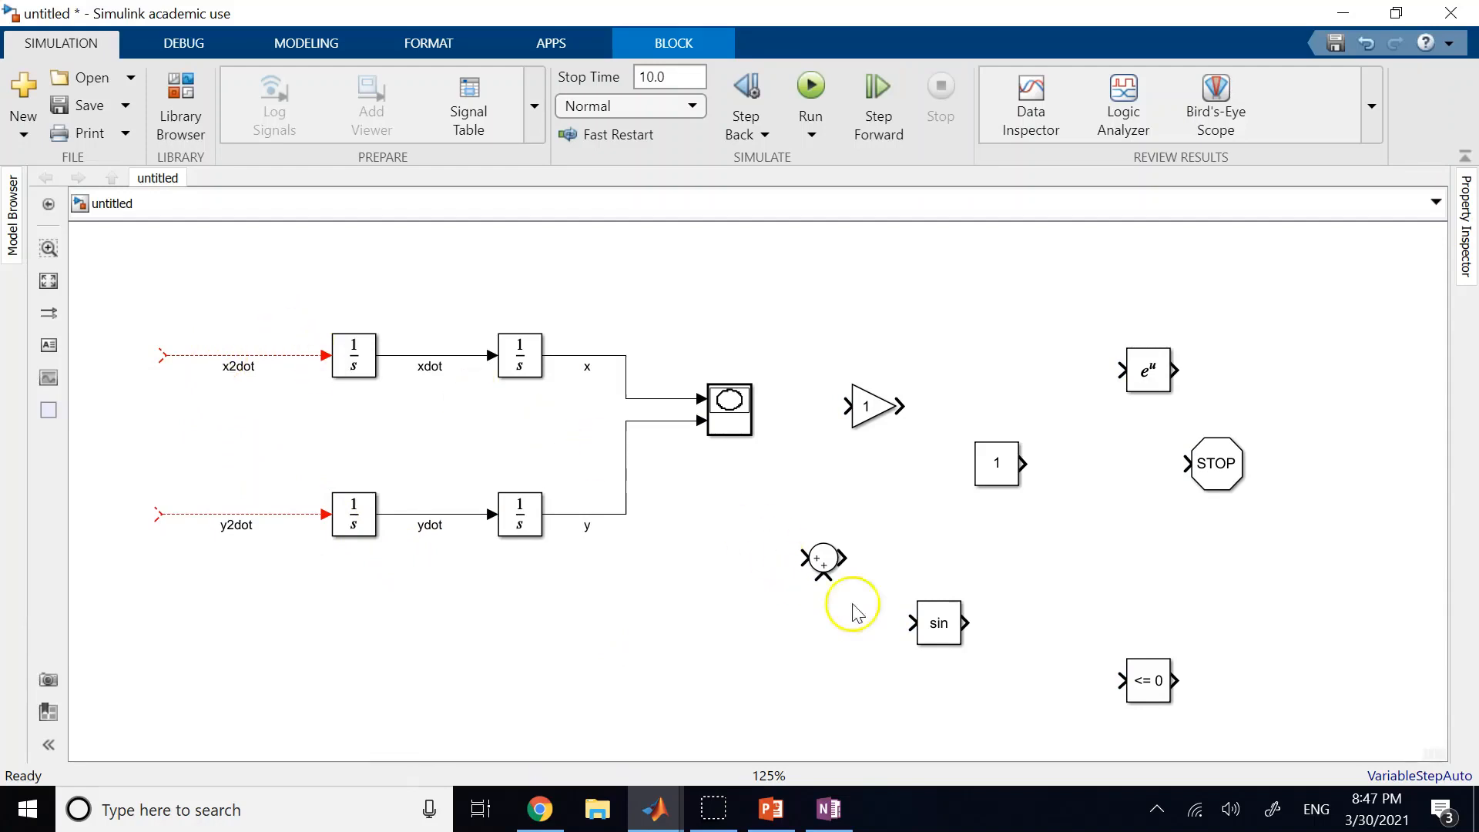
Step: Create copies of the sin block below the integrator chains and set the copy nearest the integrators to the atan function
left_click(950, 636)
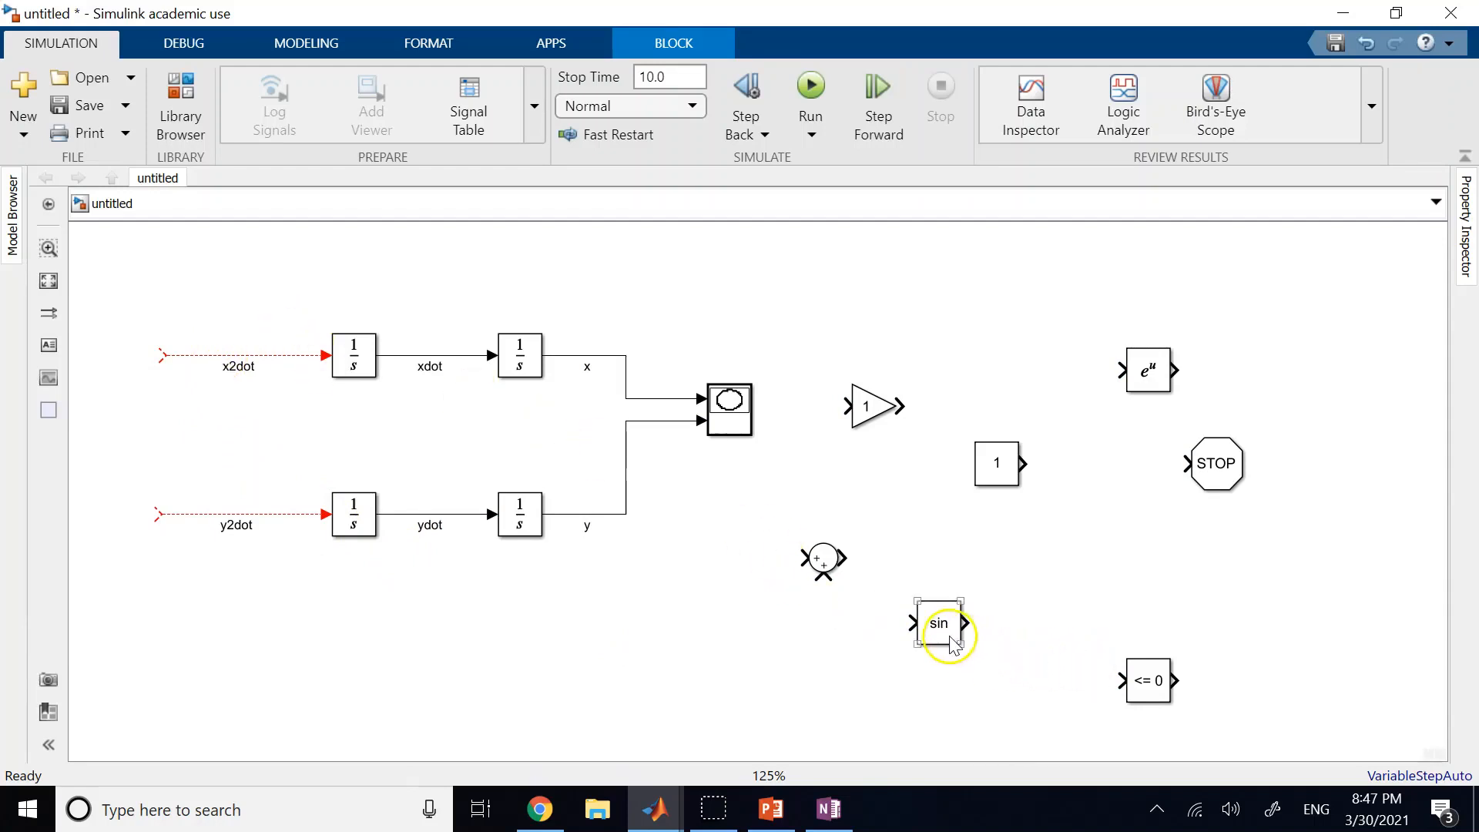
left_click_drag(945, 628, 565, 678)
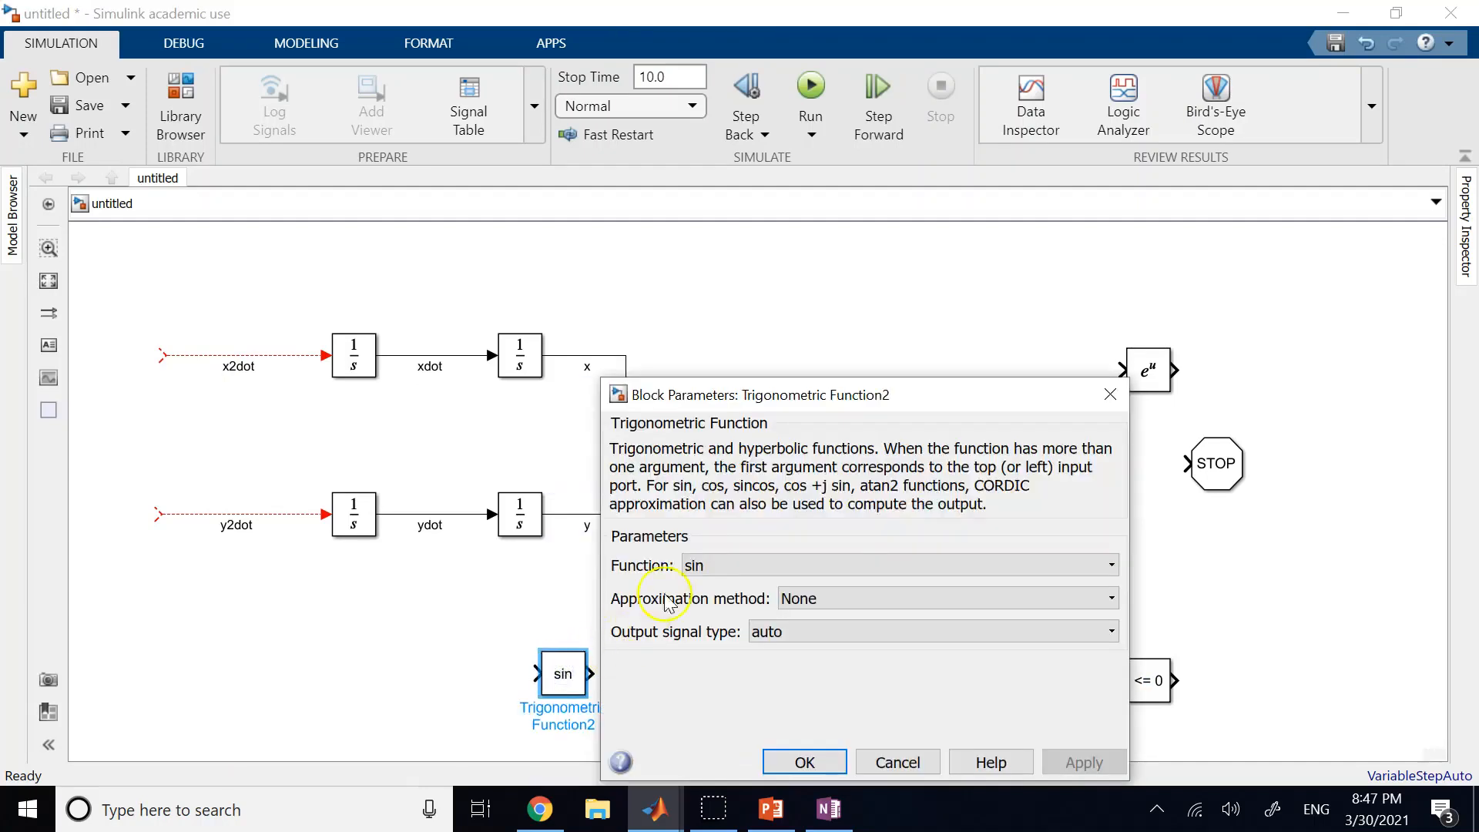
left_click(741, 566)
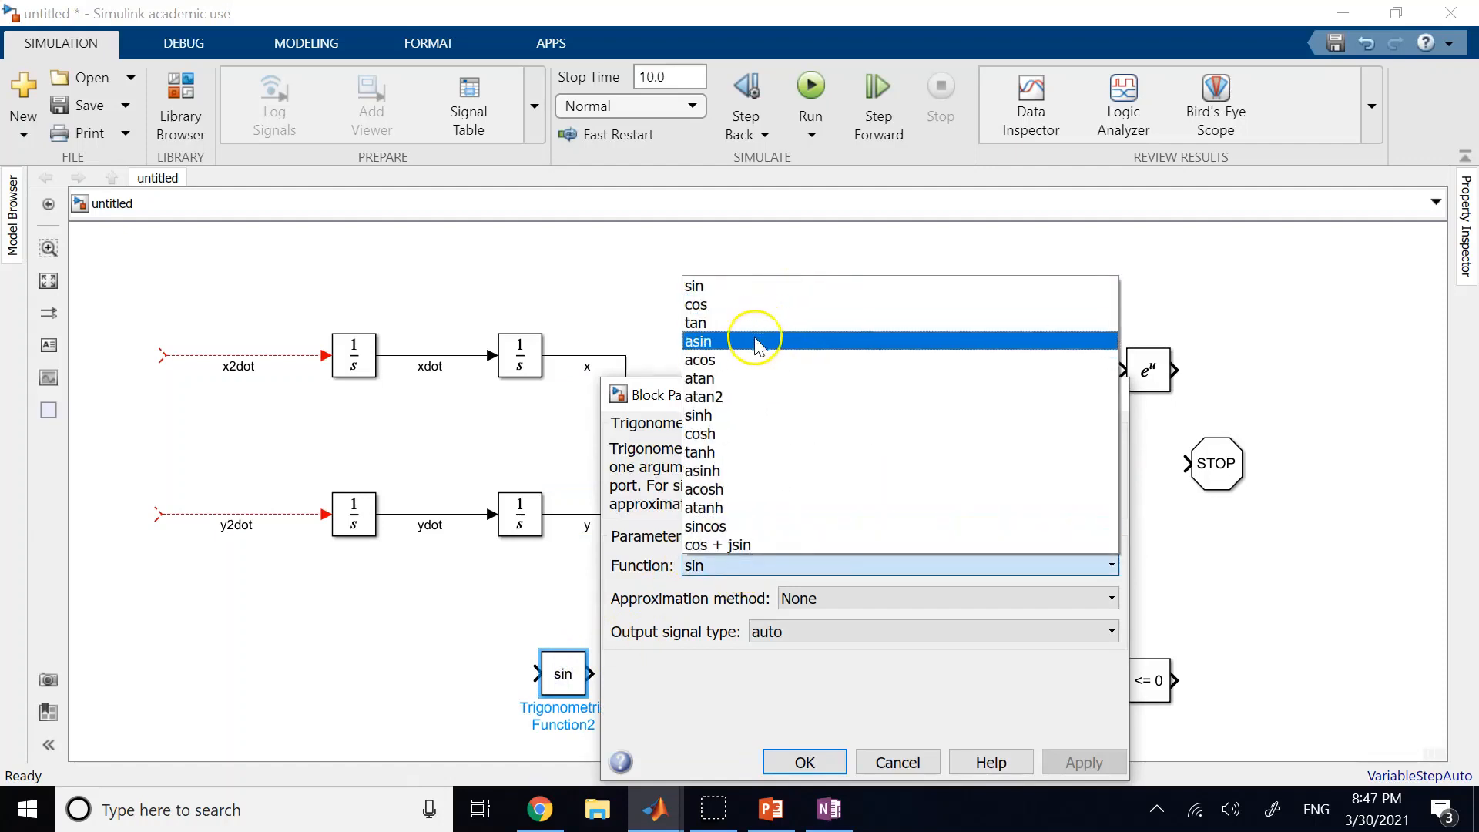
left_click(732, 378)
left_click(804, 758)
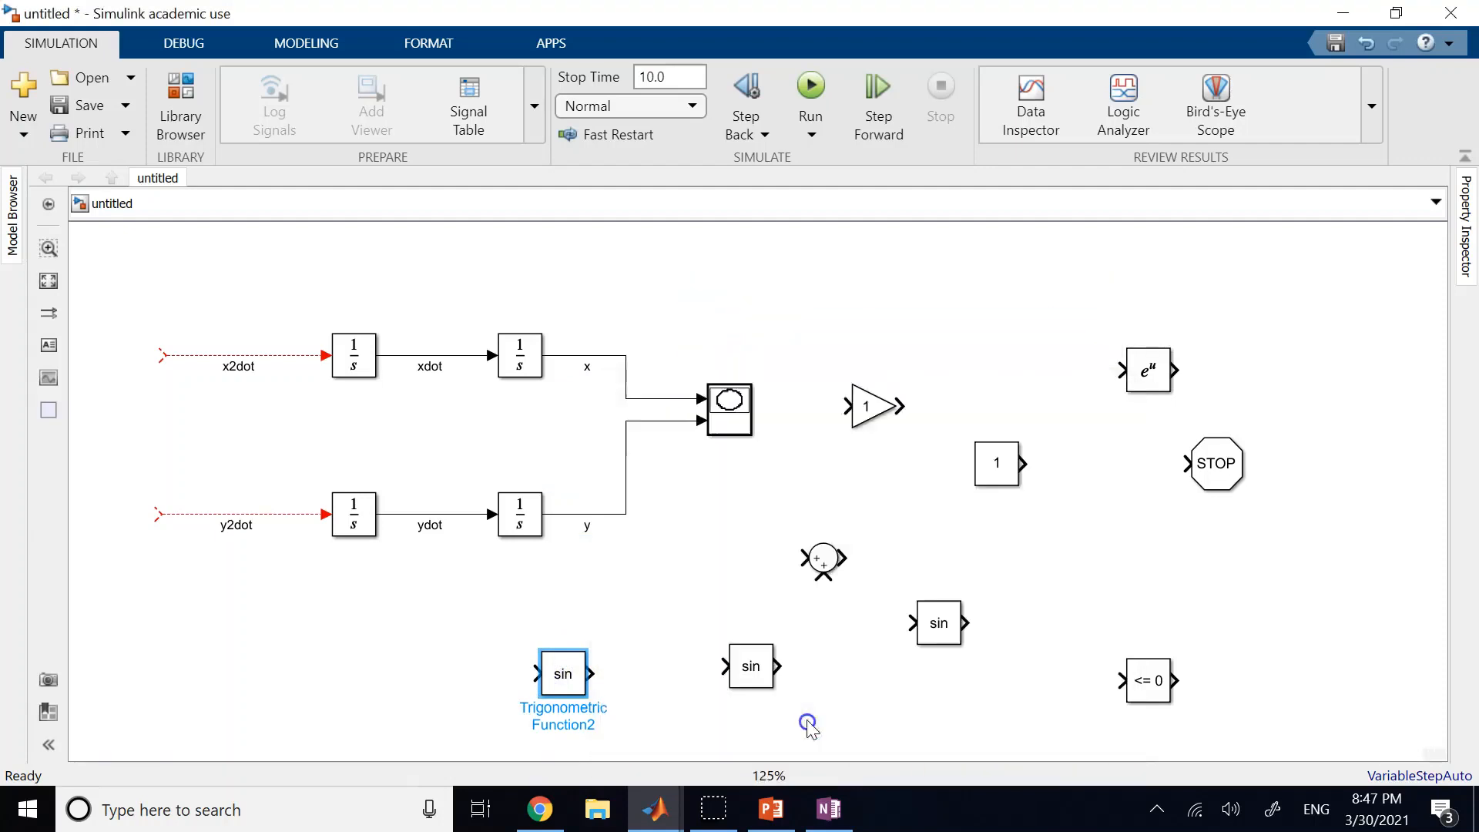
Step: Change the function of the sin block copy beside the atan block to cos
double_click(752, 668)
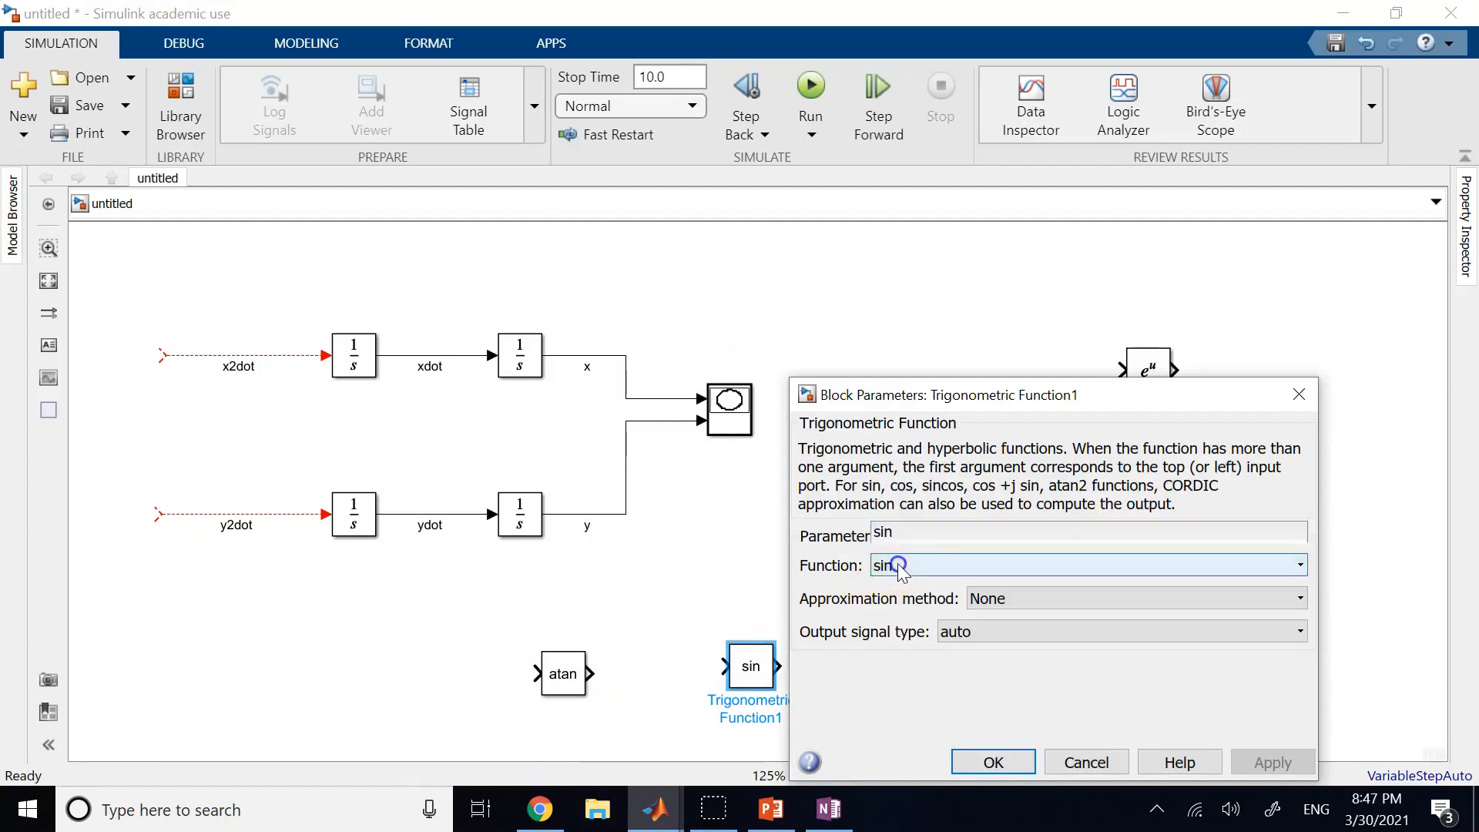
left_click(886, 564)
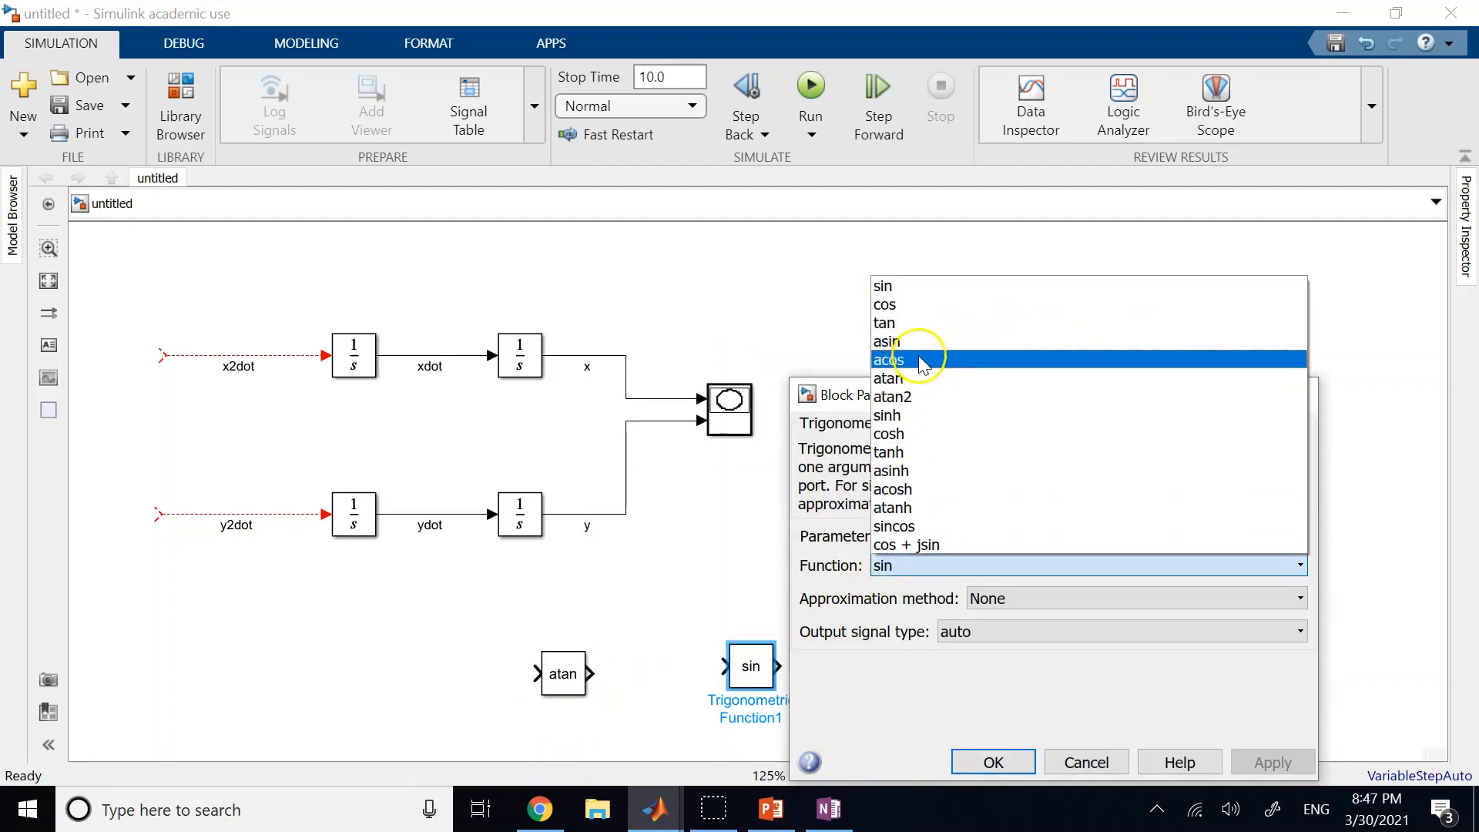
left_click(917, 304)
left_click(994, 761)
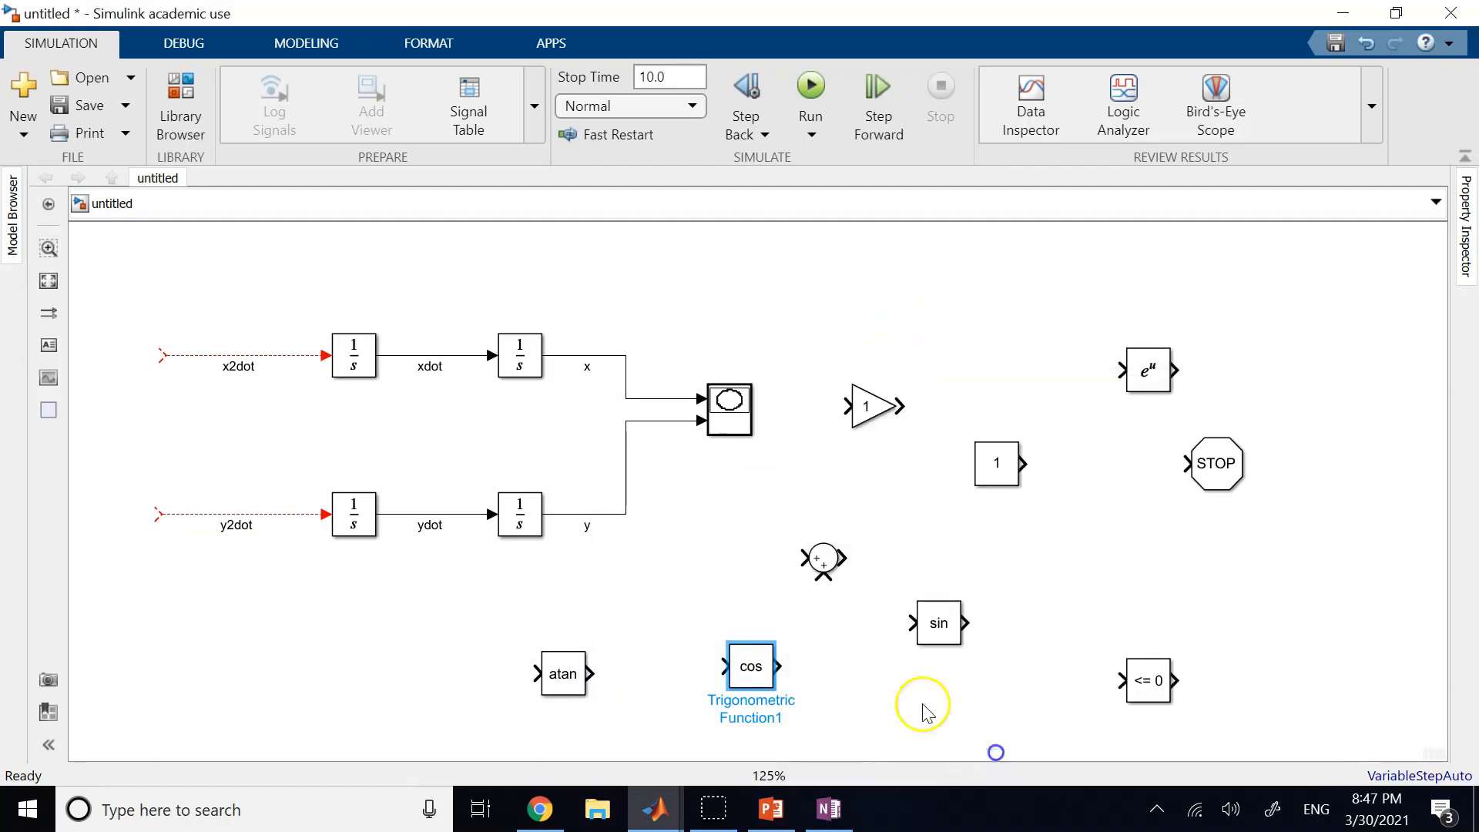
left_click(1164, 570)
Step: Duplicate the Gain block above the original, name the copy K, and enter a gain value of 0.0443
left_click(877, 424)
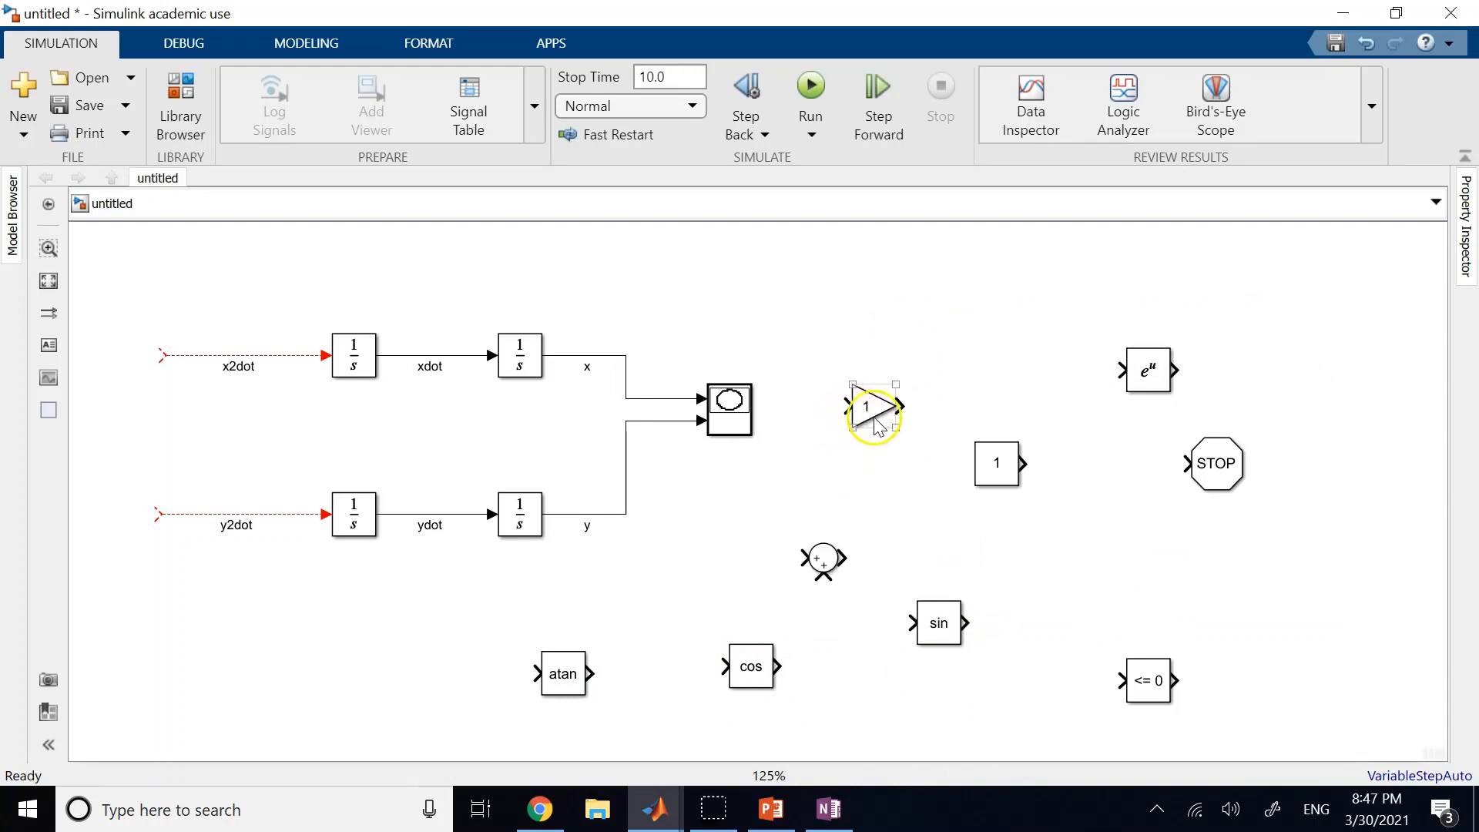
left_click_drag(870, 416, 961, 322)
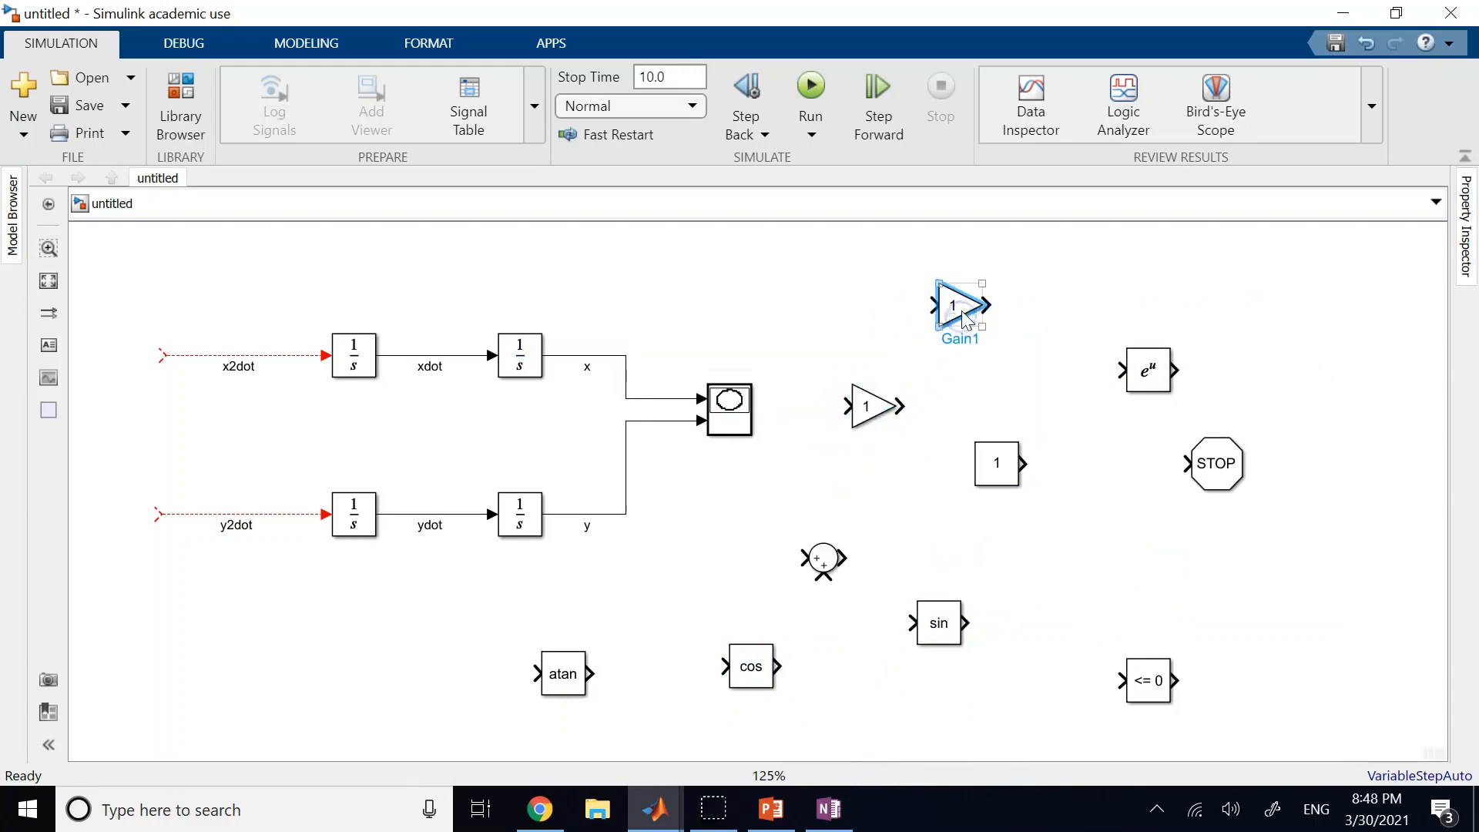
double_click(967, 338)
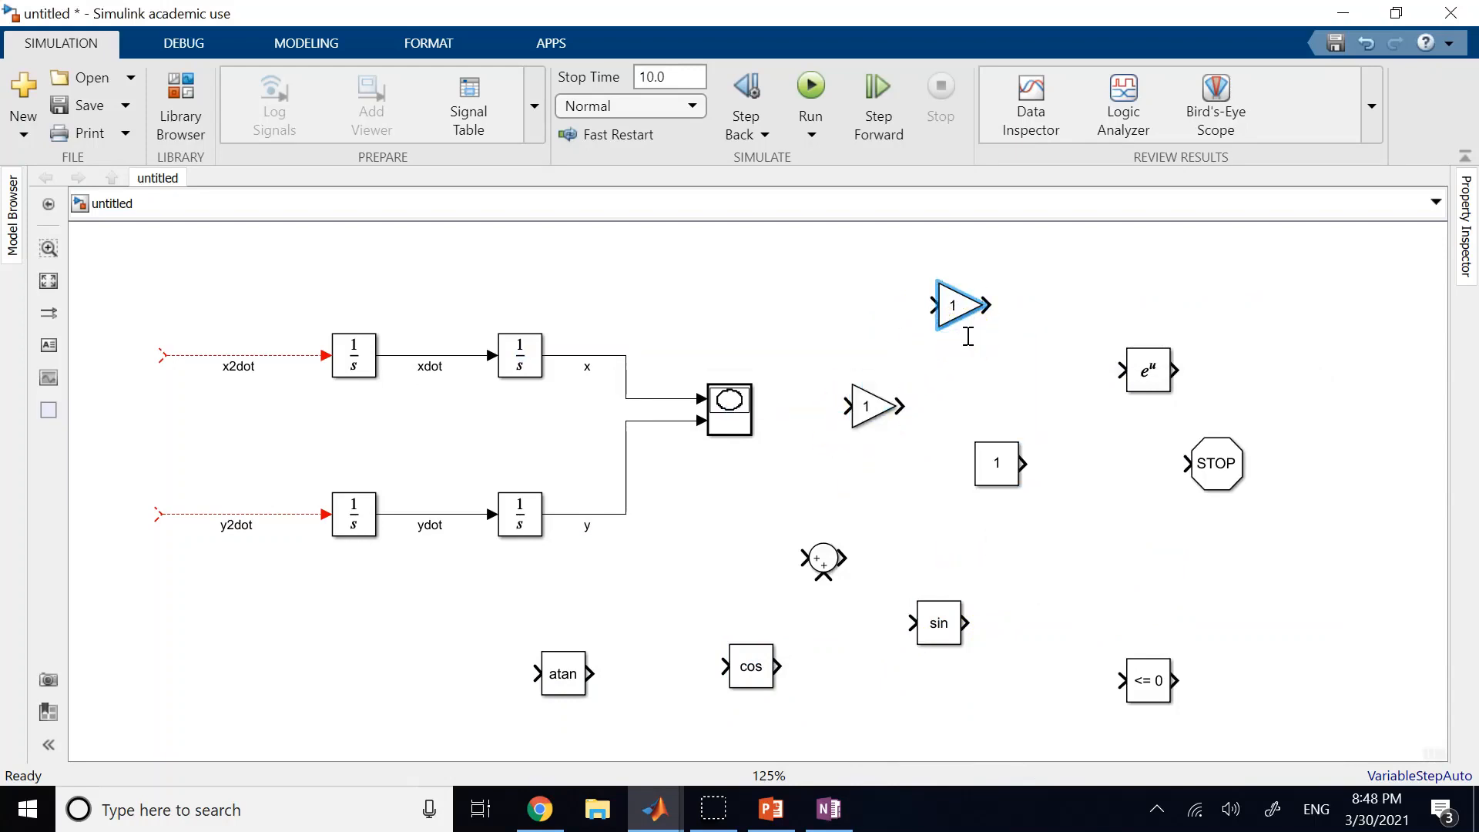
left_click(956, 306)
double_click(955, 306)
type("0")
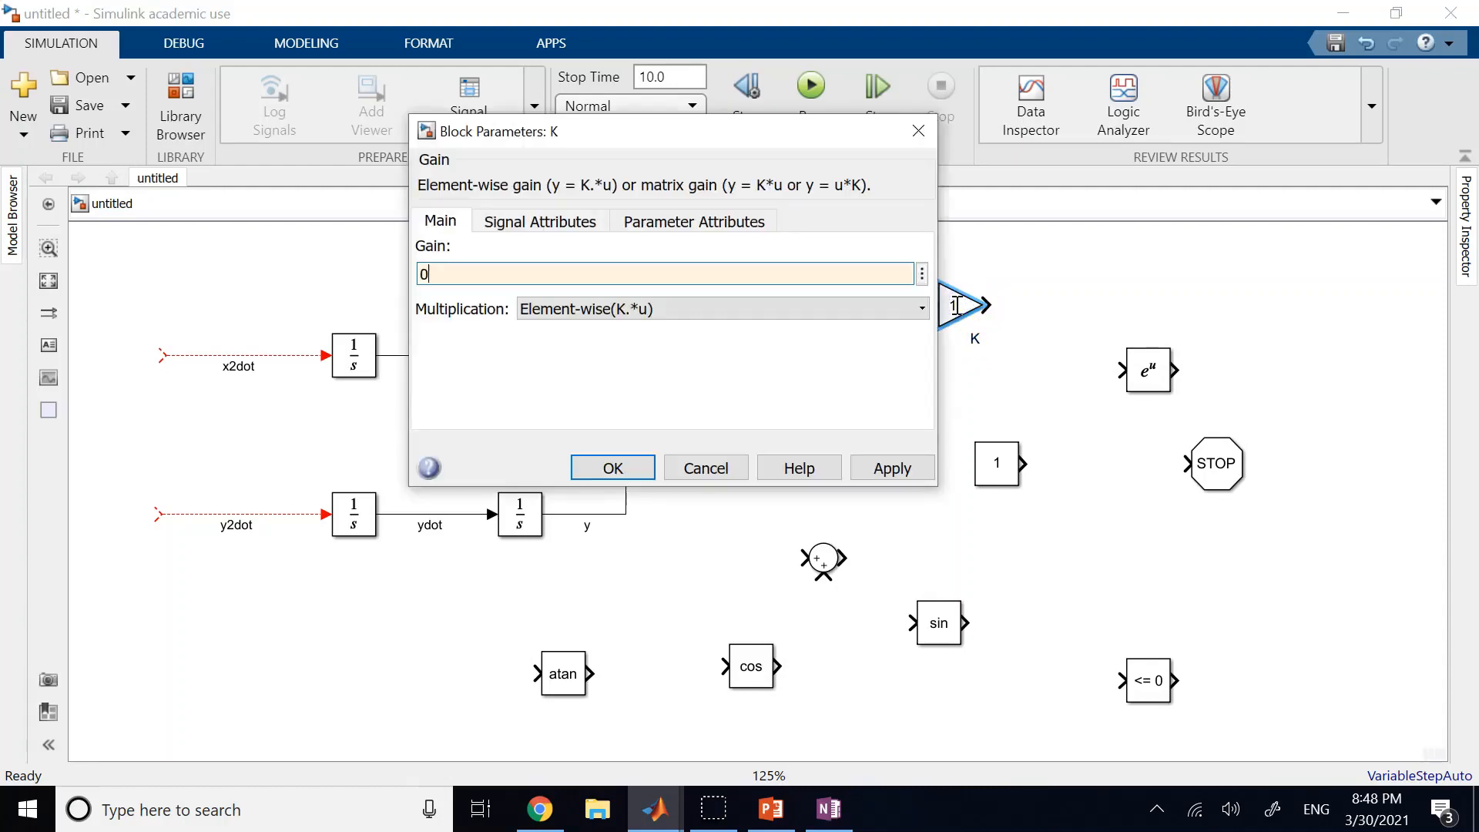
type(".0443")
Step: Check the value of K and the motion equations in OneNote, confirm the gain setting, and return to the Simulink model
left_click(829, 808)
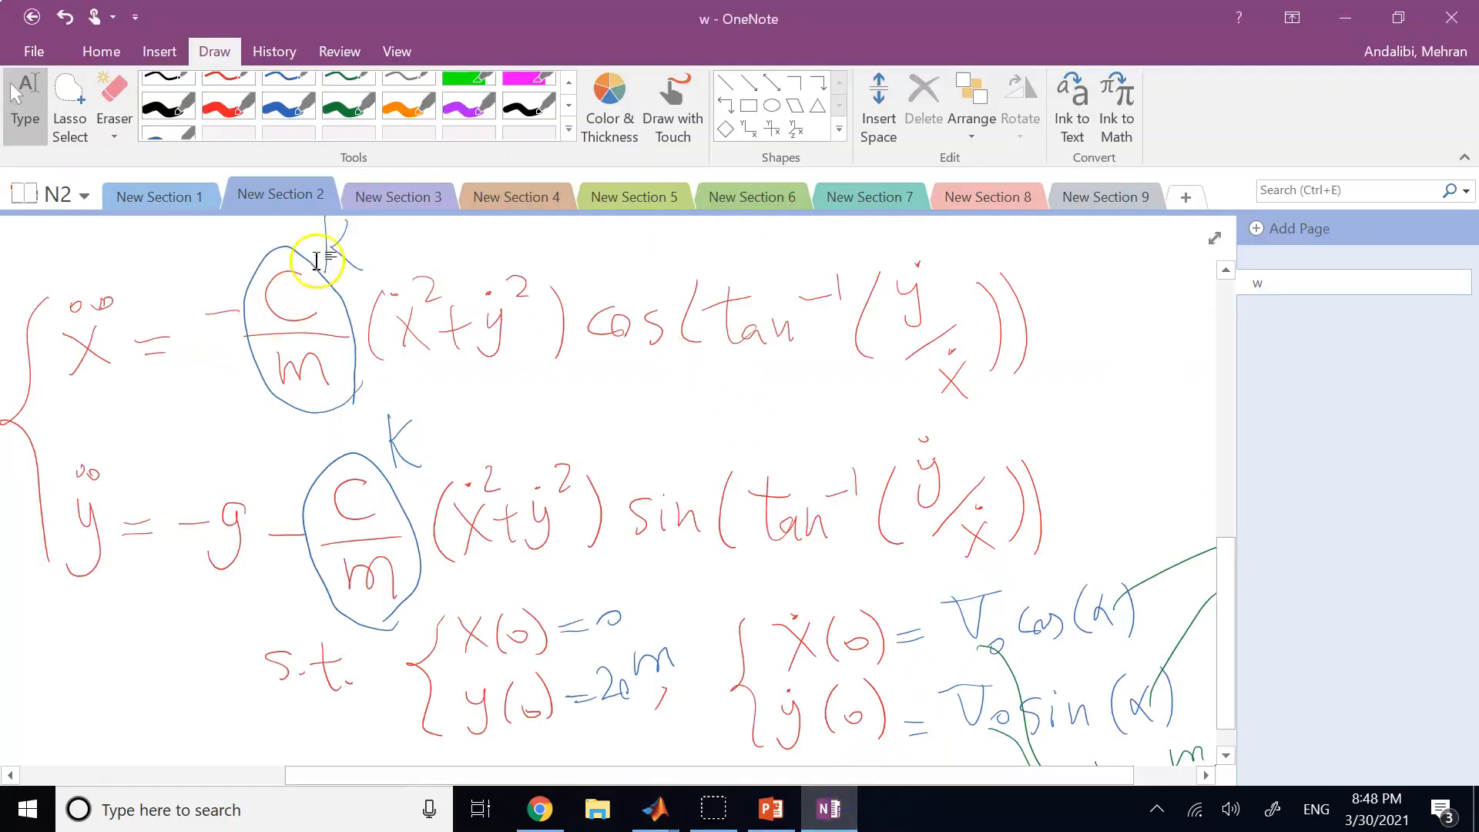
left_click(414, 203)
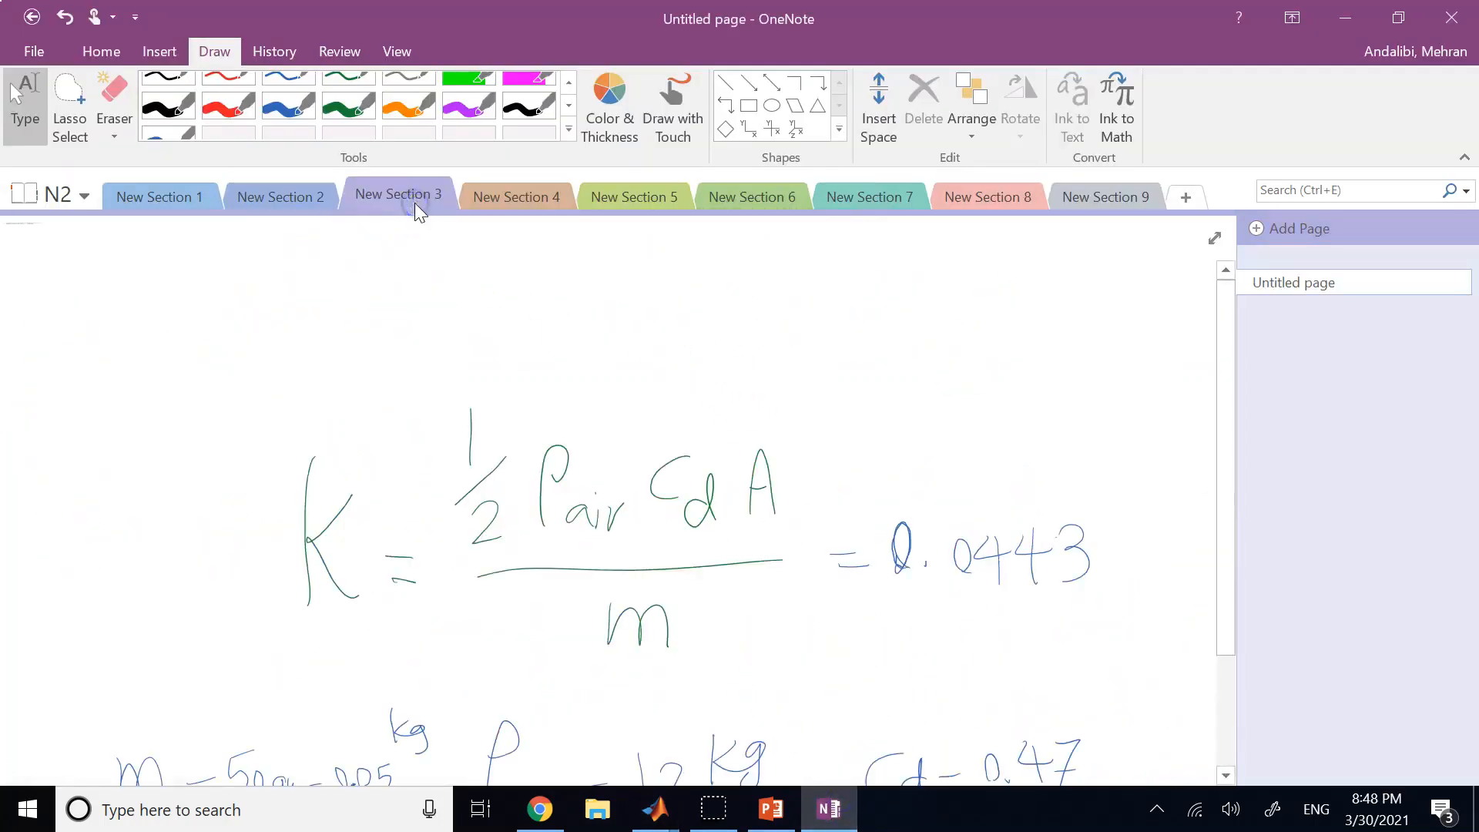
left_click(299, 197)
mouse_move(656, 809)
left_click(868, 728)
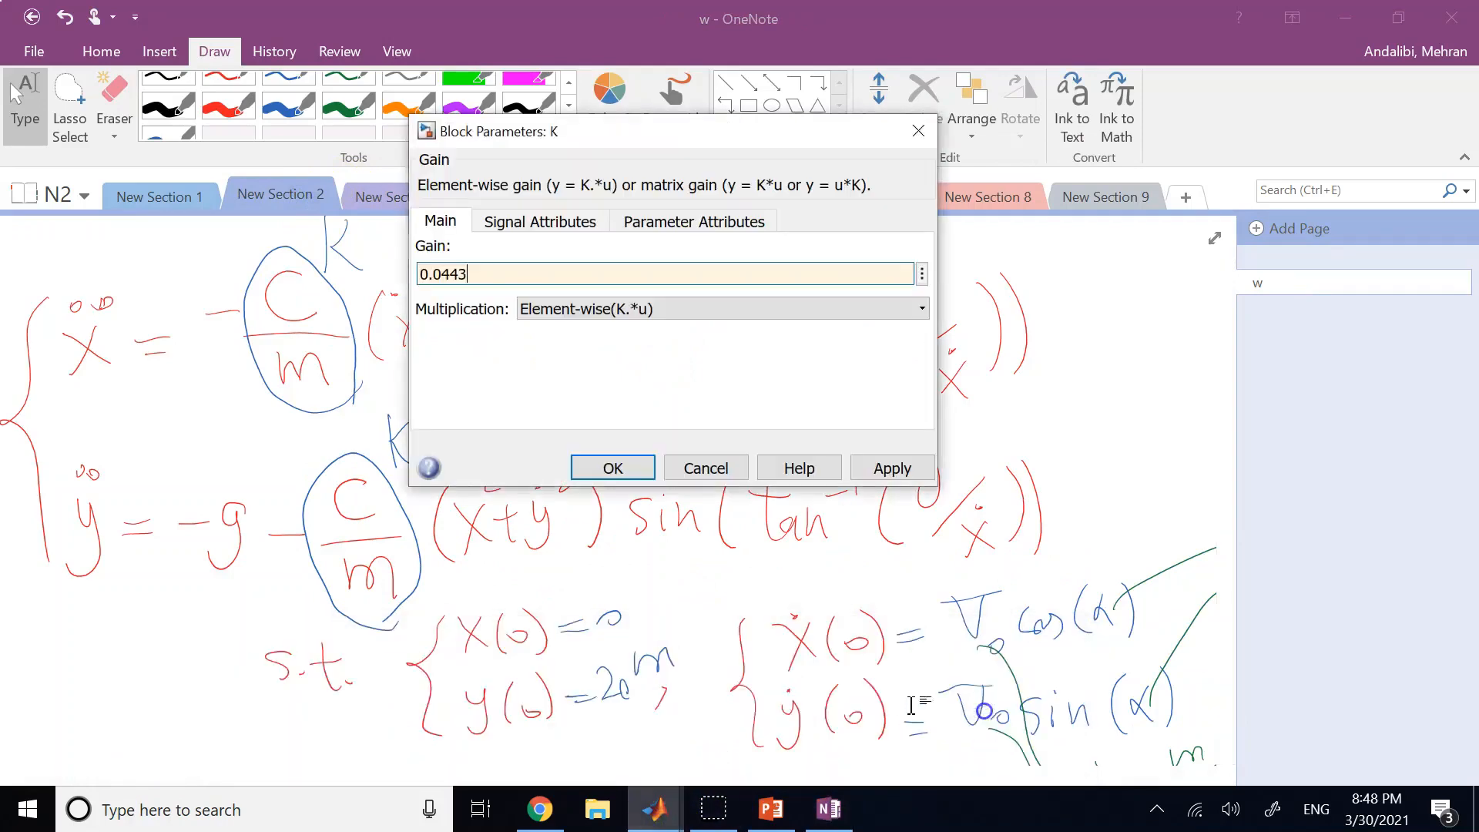
left_click(599, 469)
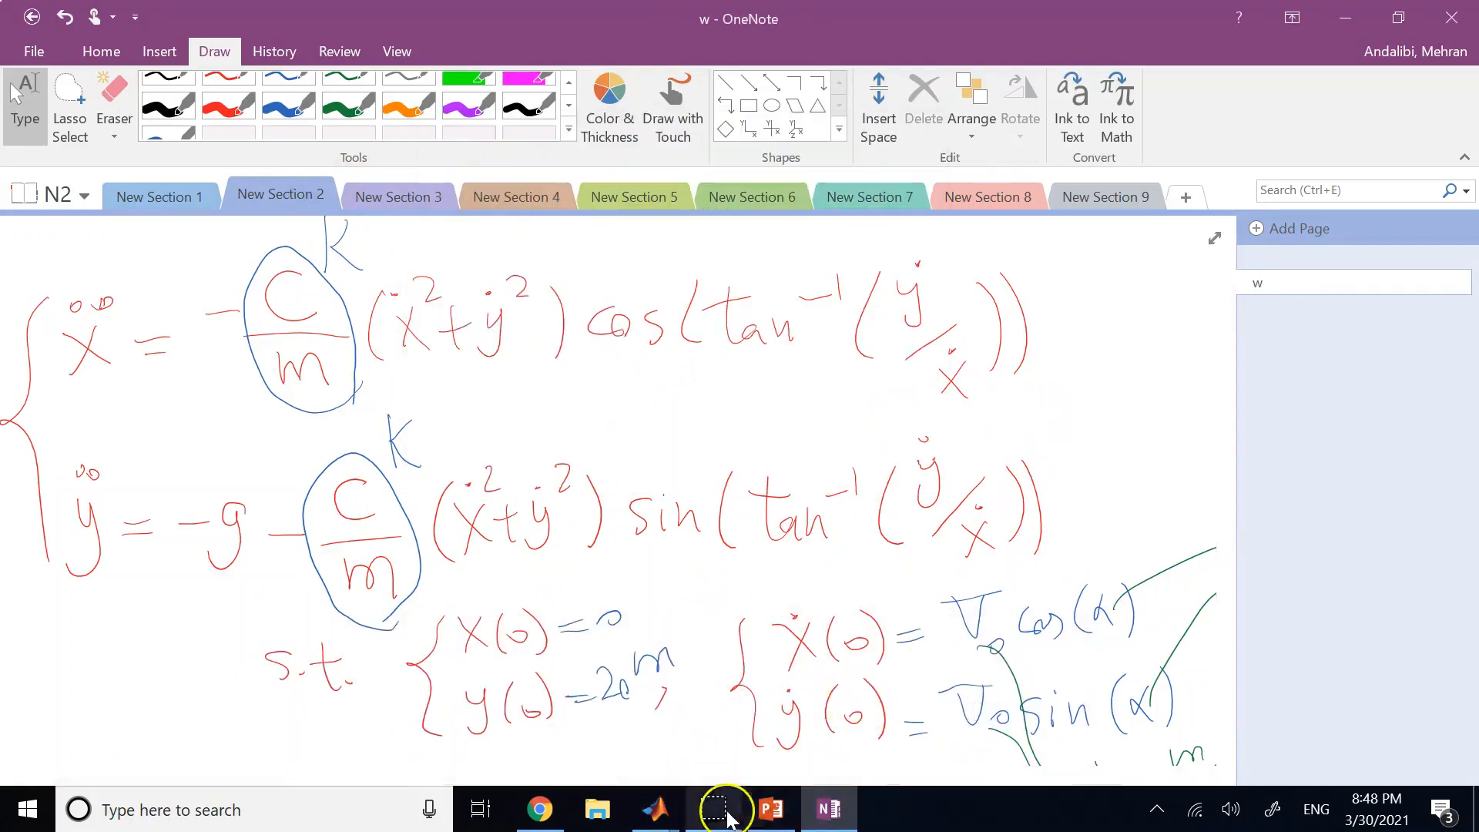
mouse_move(660, 818)
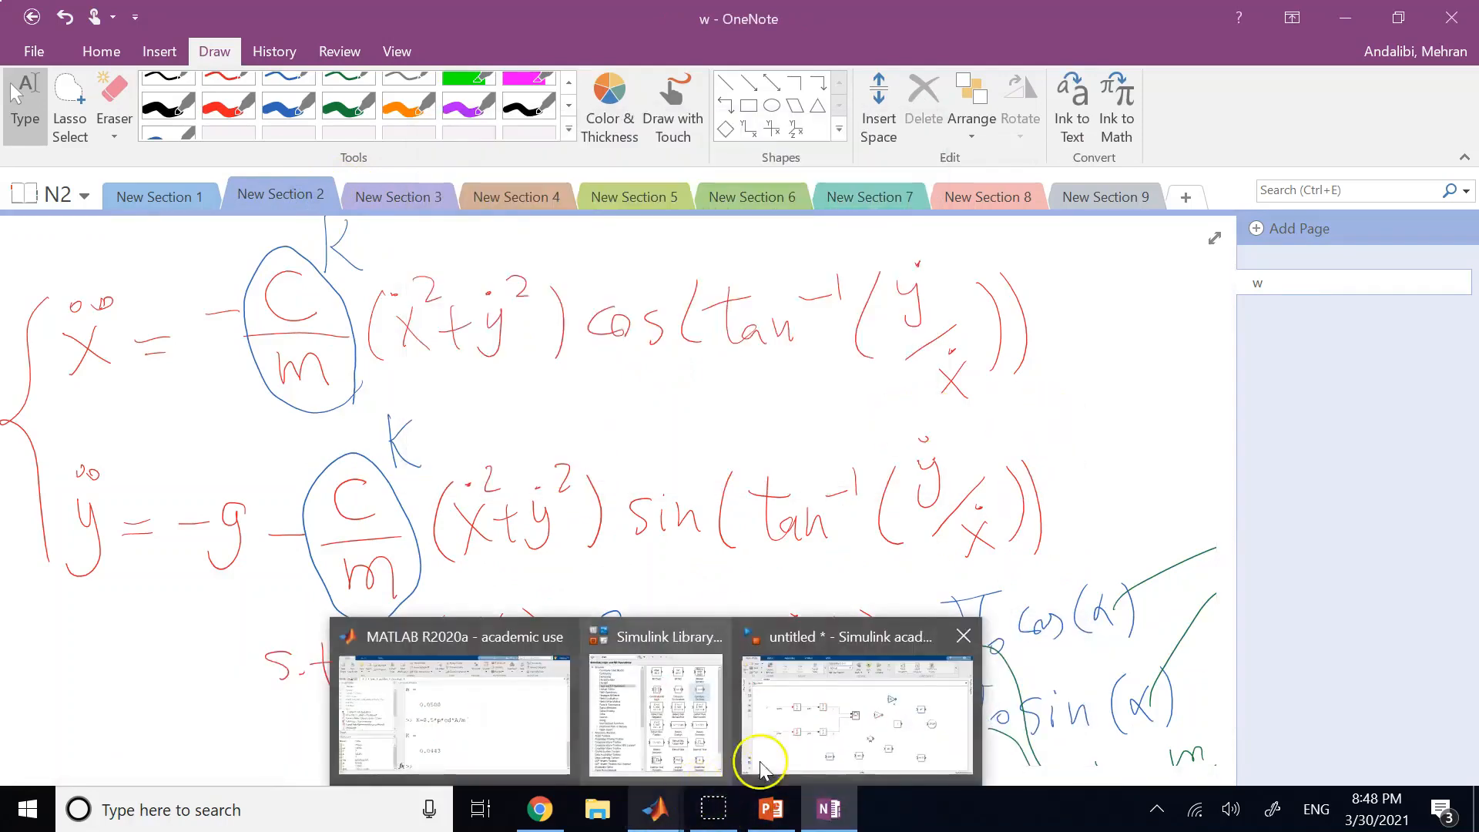
left_click(854, 726)
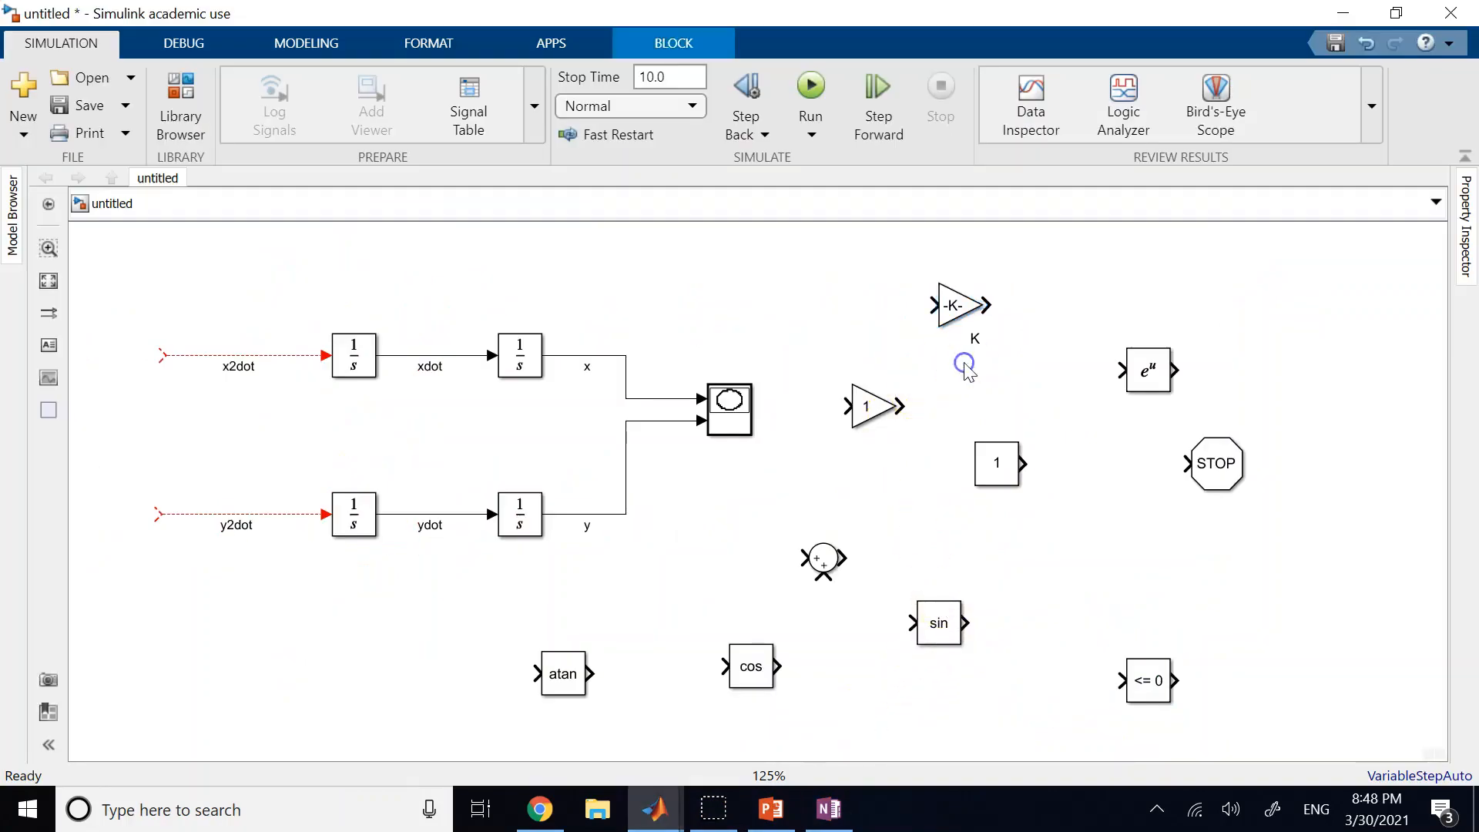
Step: Delete the unused Gain block and attach the Sum block to the start of the y2dot signal line
left_click(874, 406)
key("Delete")
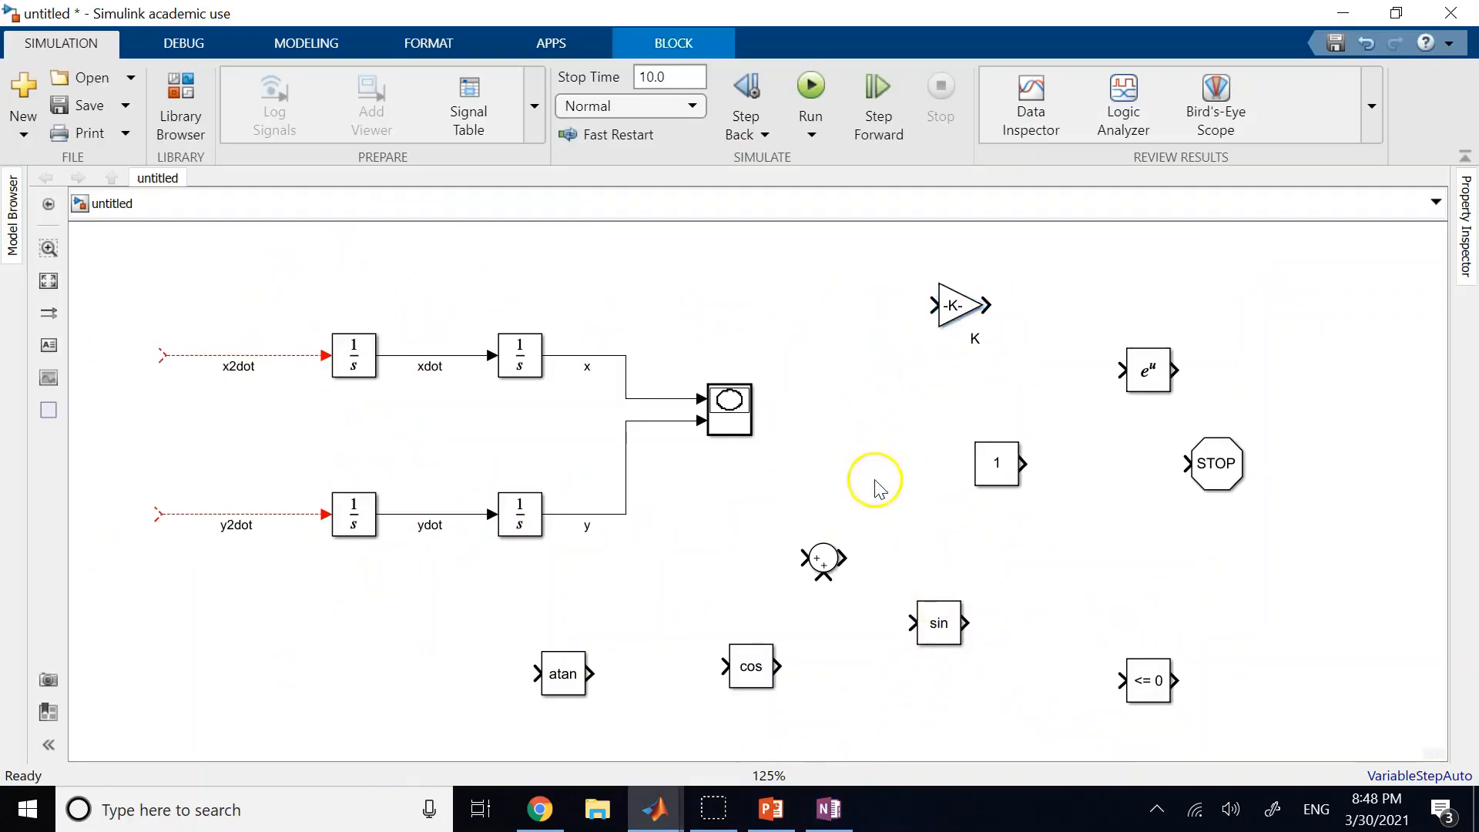
left_click(826, 560)
mouse_move(831, 568)
left_mouse_down()
mouse_move(260, 576)
mouse_move(126, 529)
mouse_move(208, 527)
left_mouse_up()
left_click(214, 598)
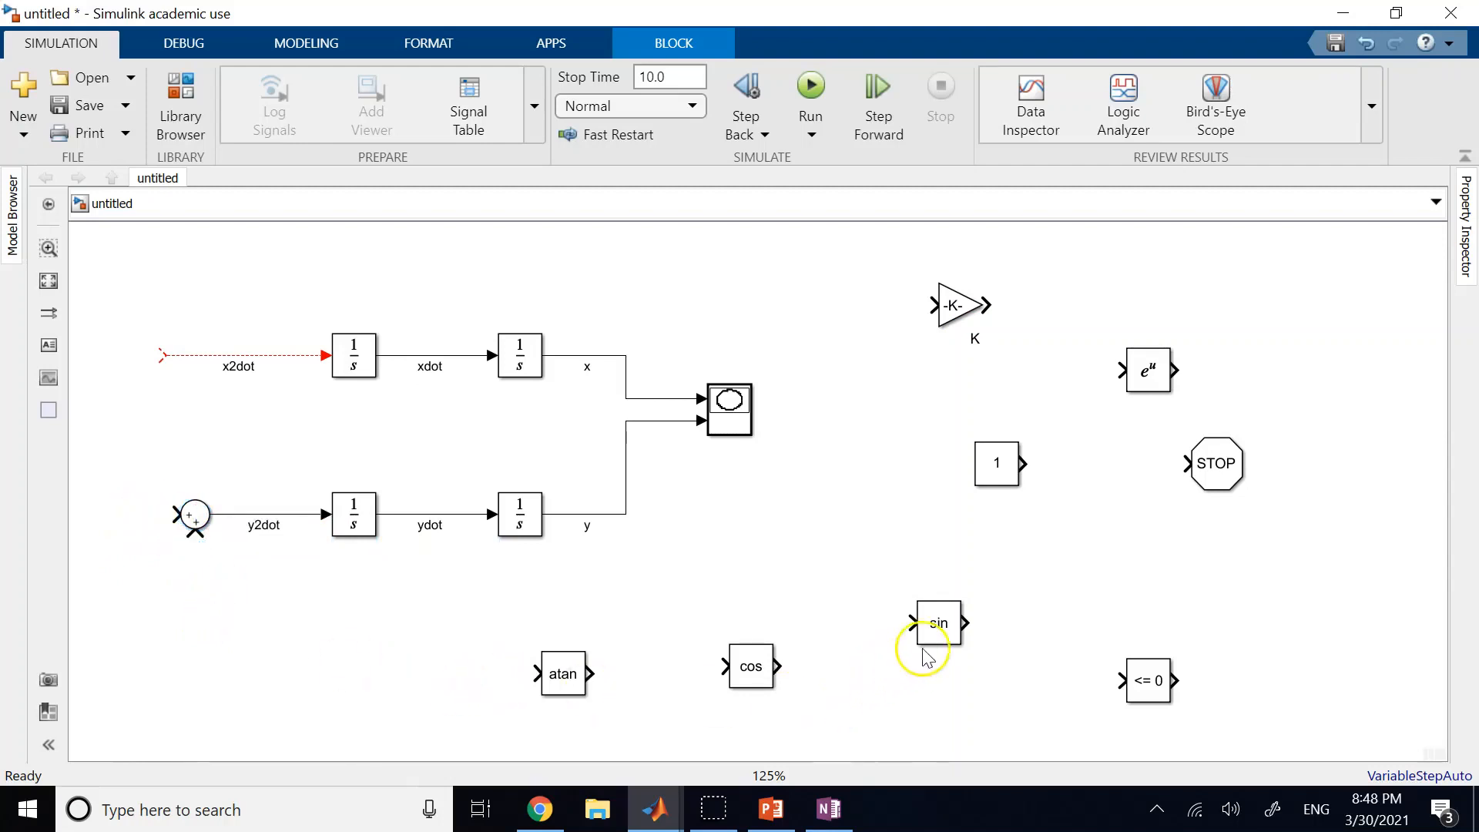
Step: Place the Constant block below the Sum block, set its value to -9.81, and connect it to the Sum's lower input
left_click(993, 474)
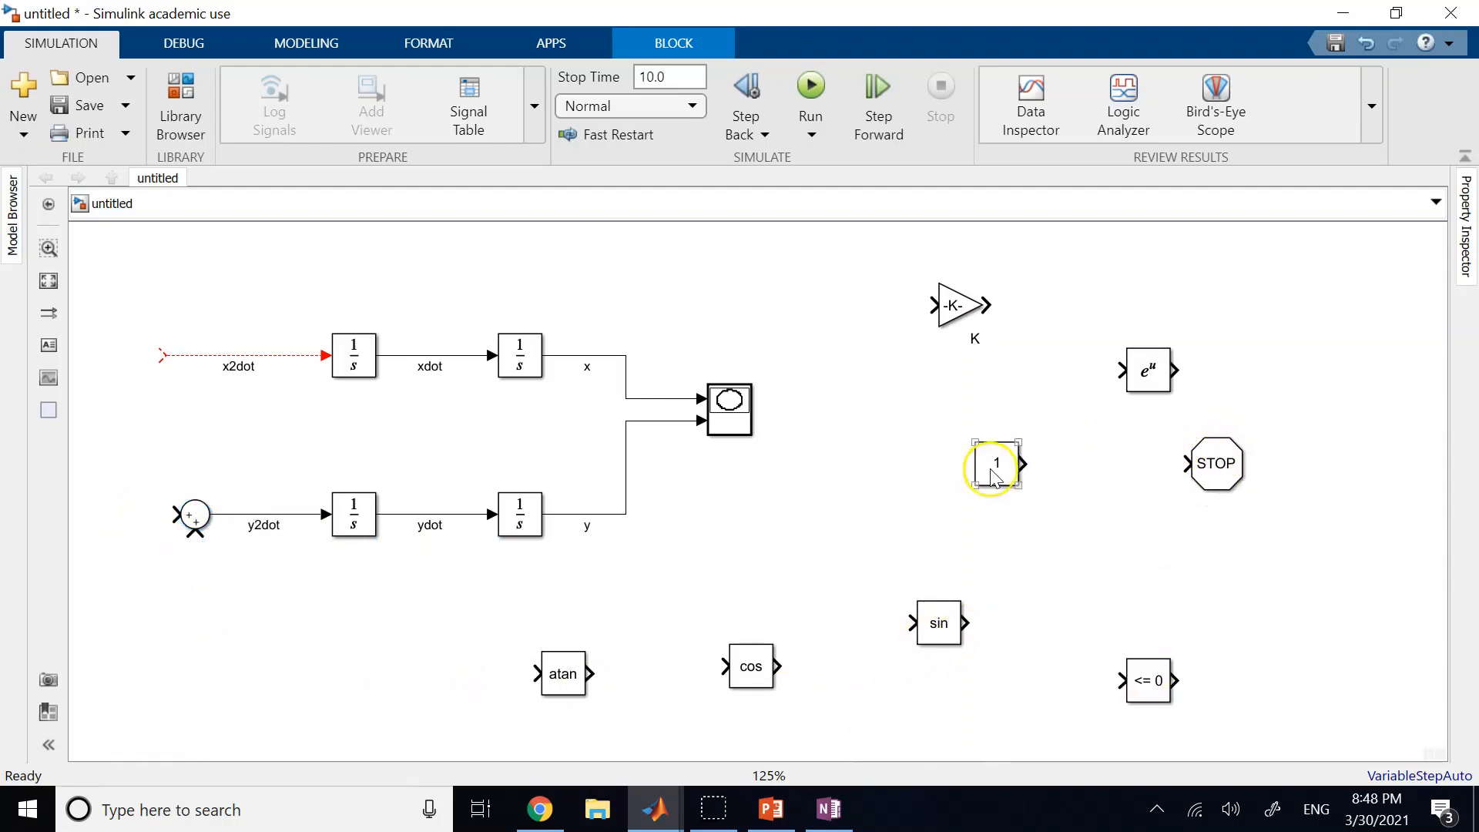
left_click_drag(993, 474, 128, 635)
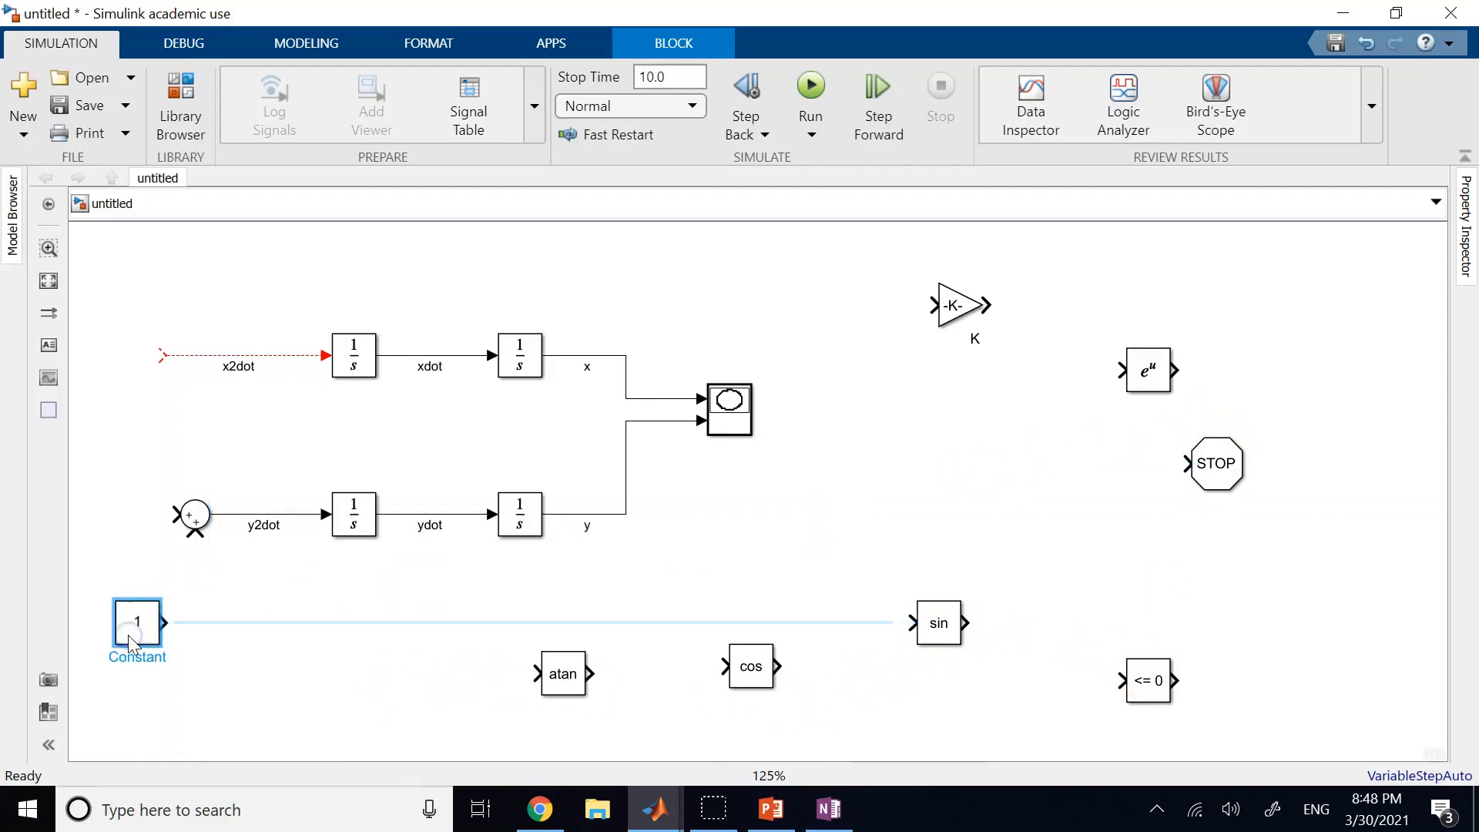
double_click(127, 635)
type("-9.")
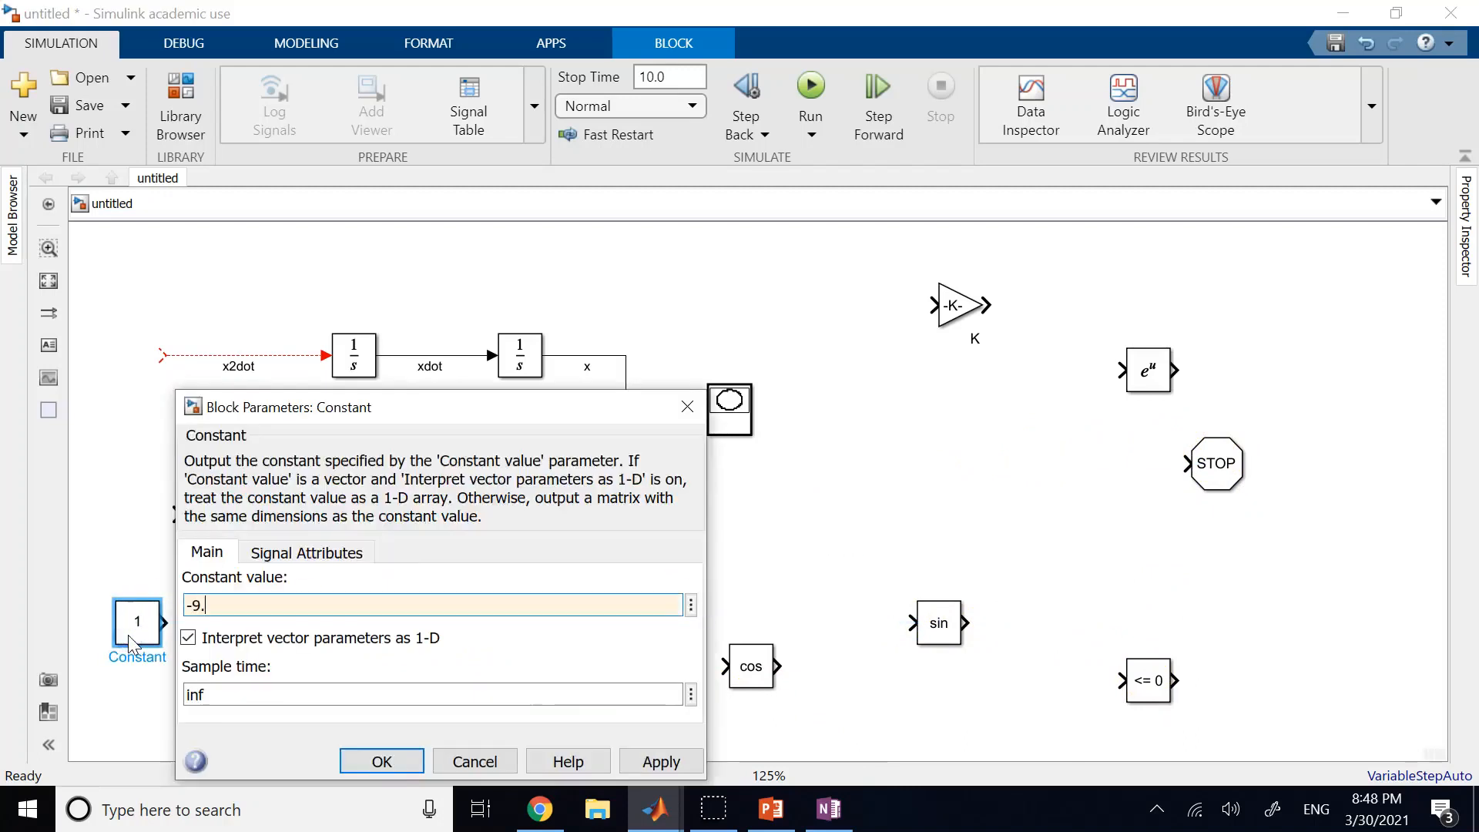
type("81")
key("Return")
left_click(149, 653)
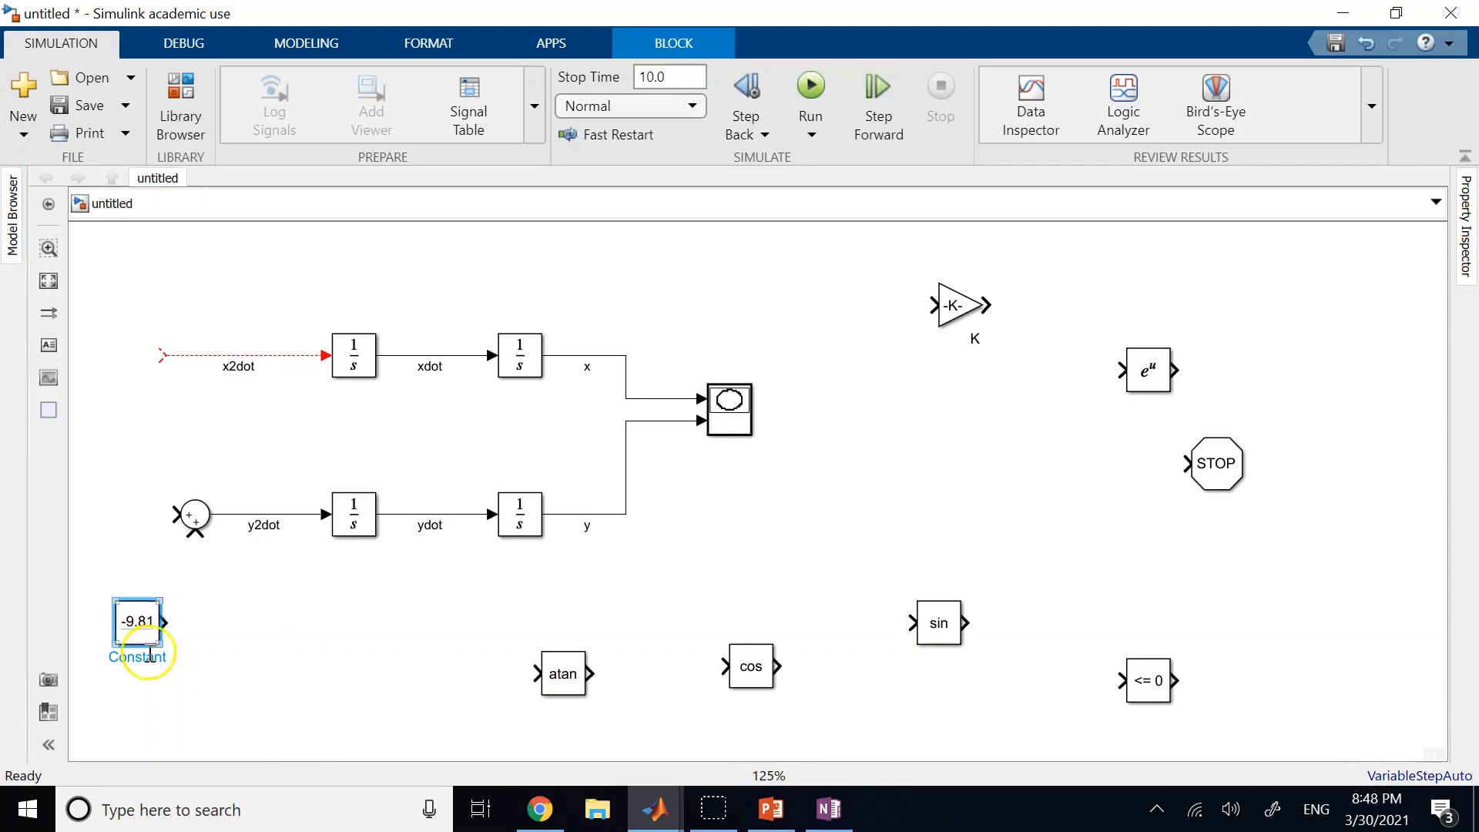
left_click_drag(163, 620, 194, 560)
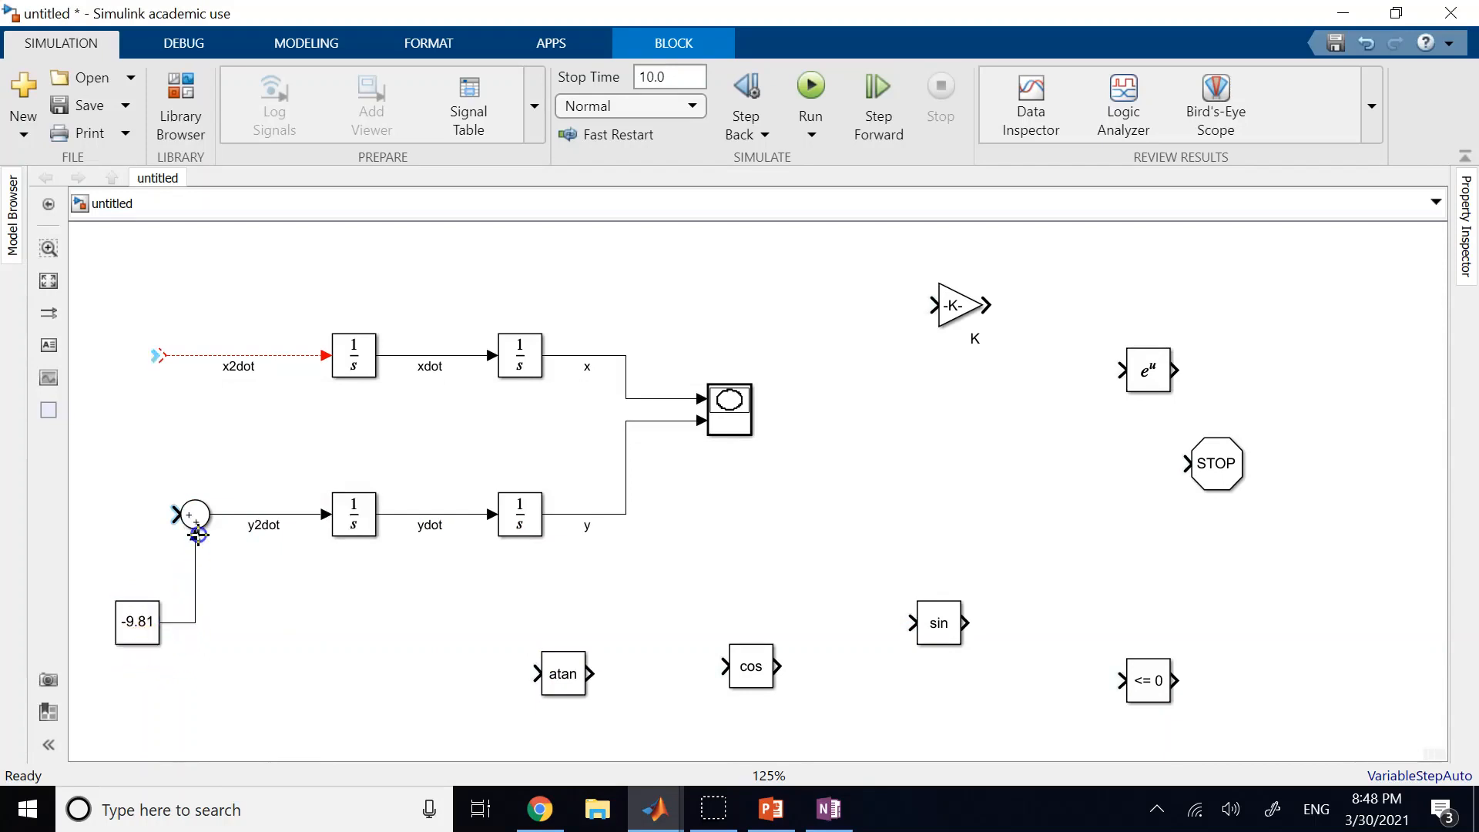
left_click(199, 524)
Step: Set the Sum block's list of signs to -- so both inputs are subtracted
double_click(195, 518)
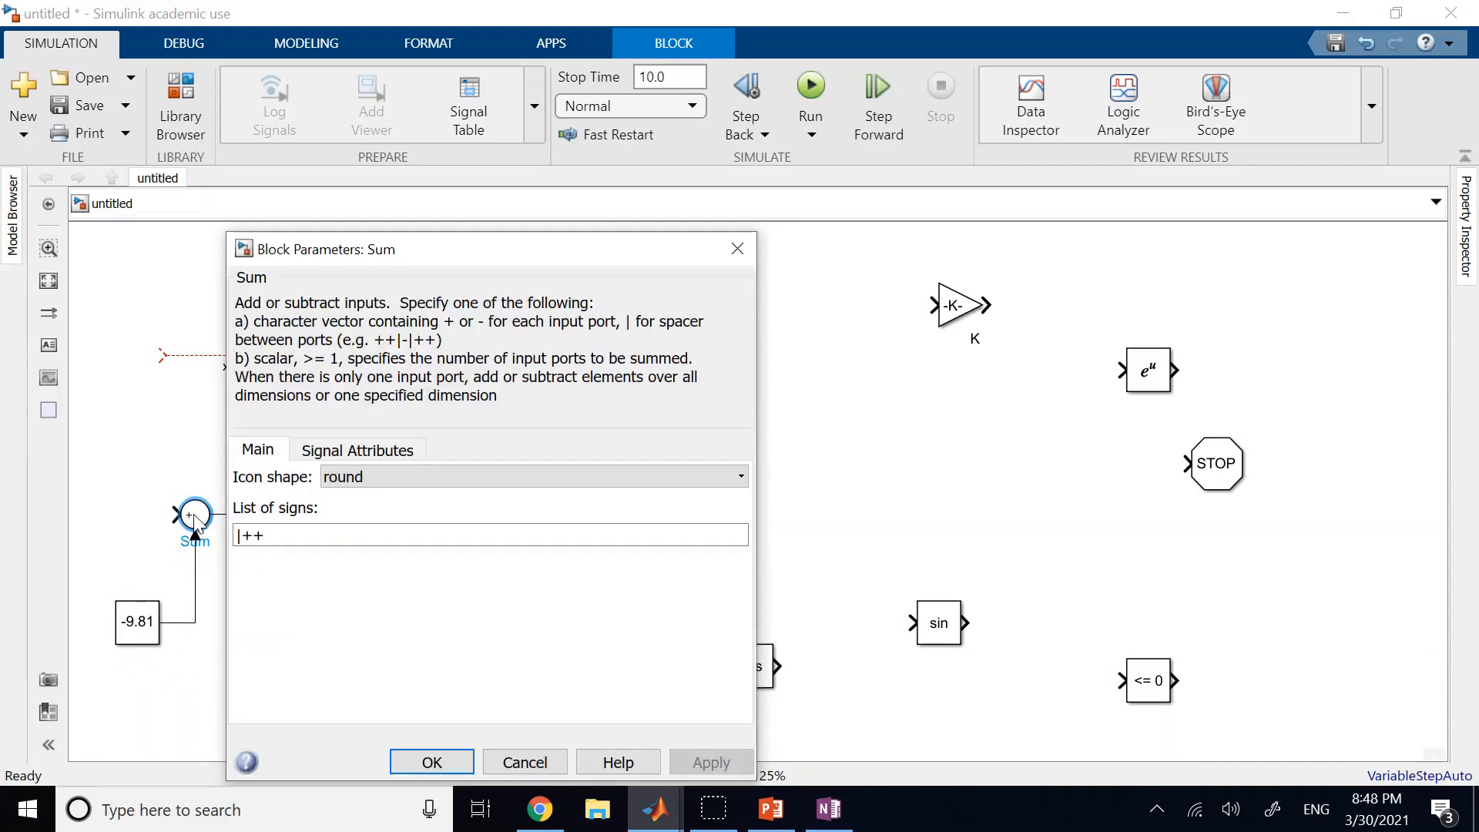
double_click(286, 536)
type("-")
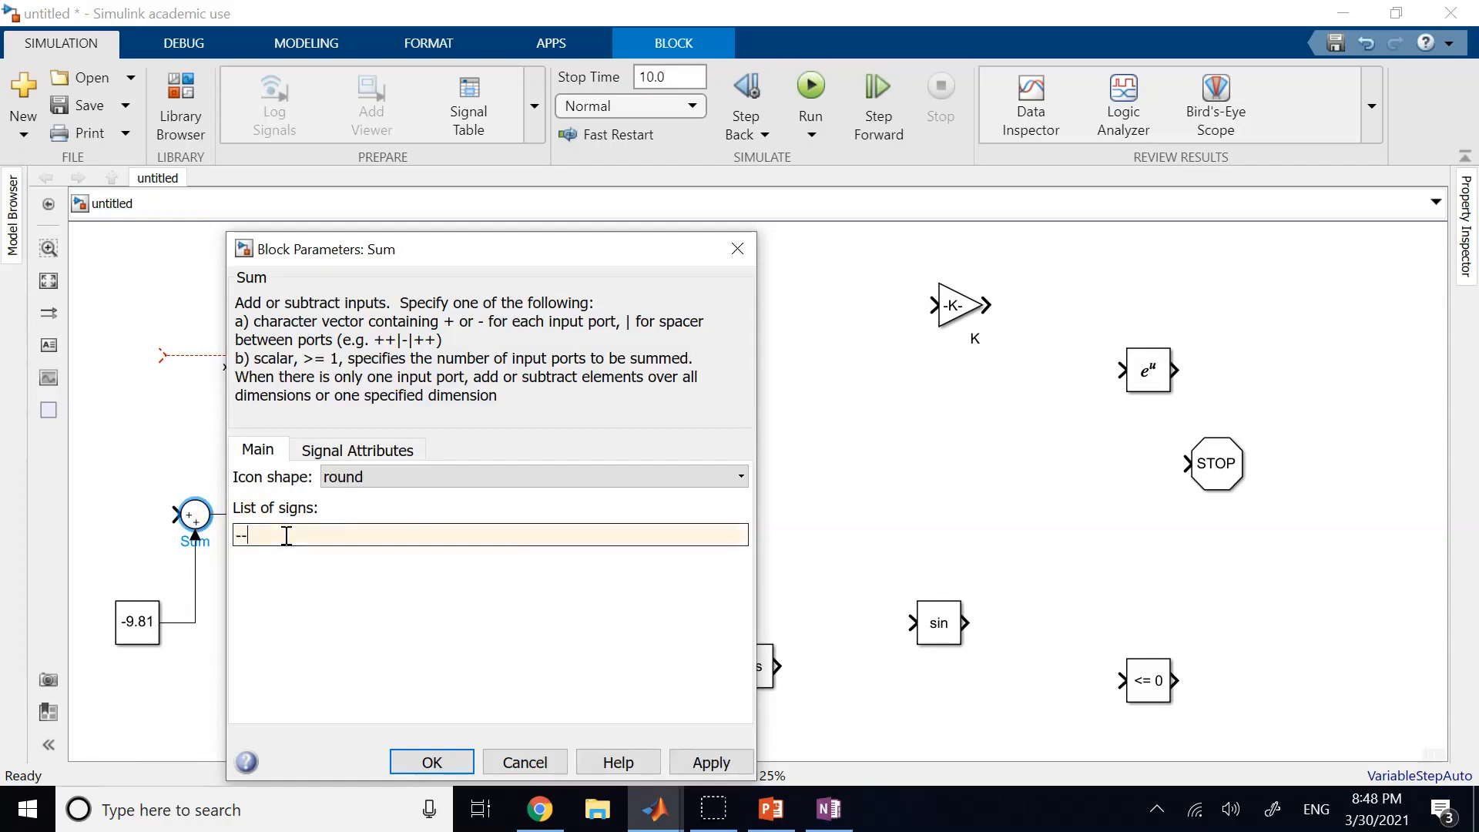
type("-")
key("Return")
Step: Set the value of the Constant block feeding the Sum block to 9.81
left_click(129, 619)
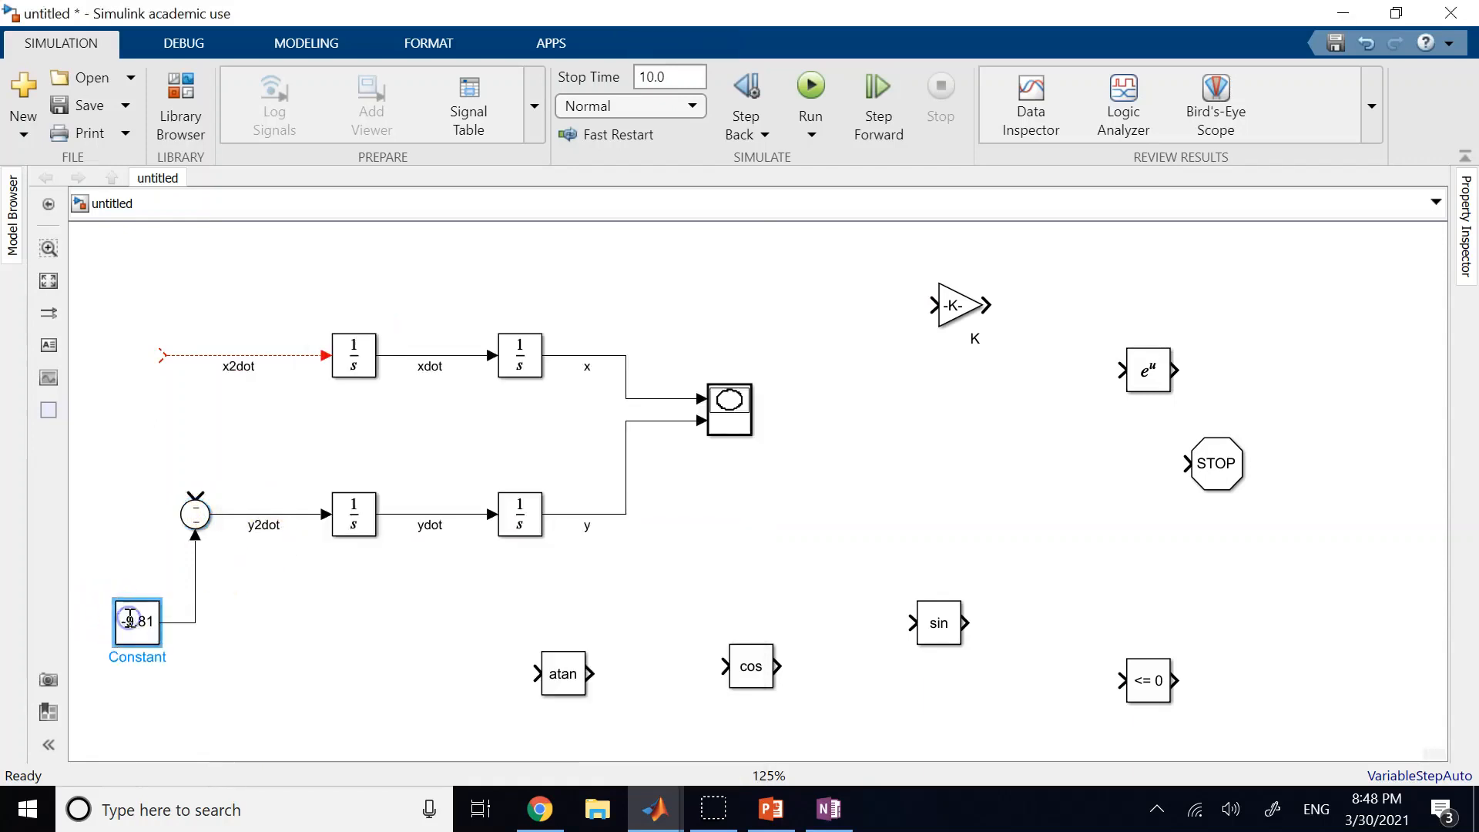
double_click(129, 619)
type("9.")
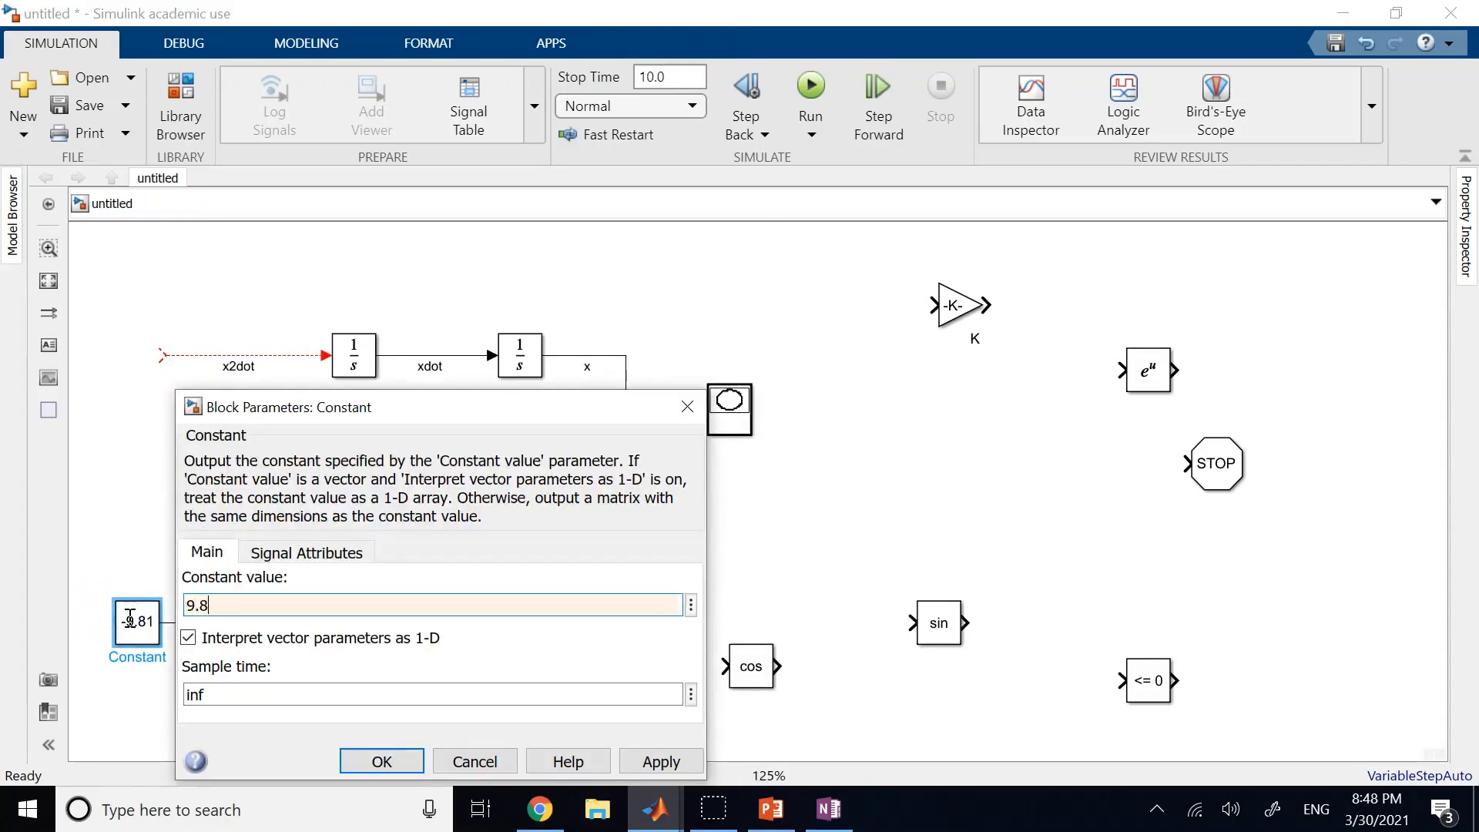
type("81")
key("Return")
left_click(395, 681)
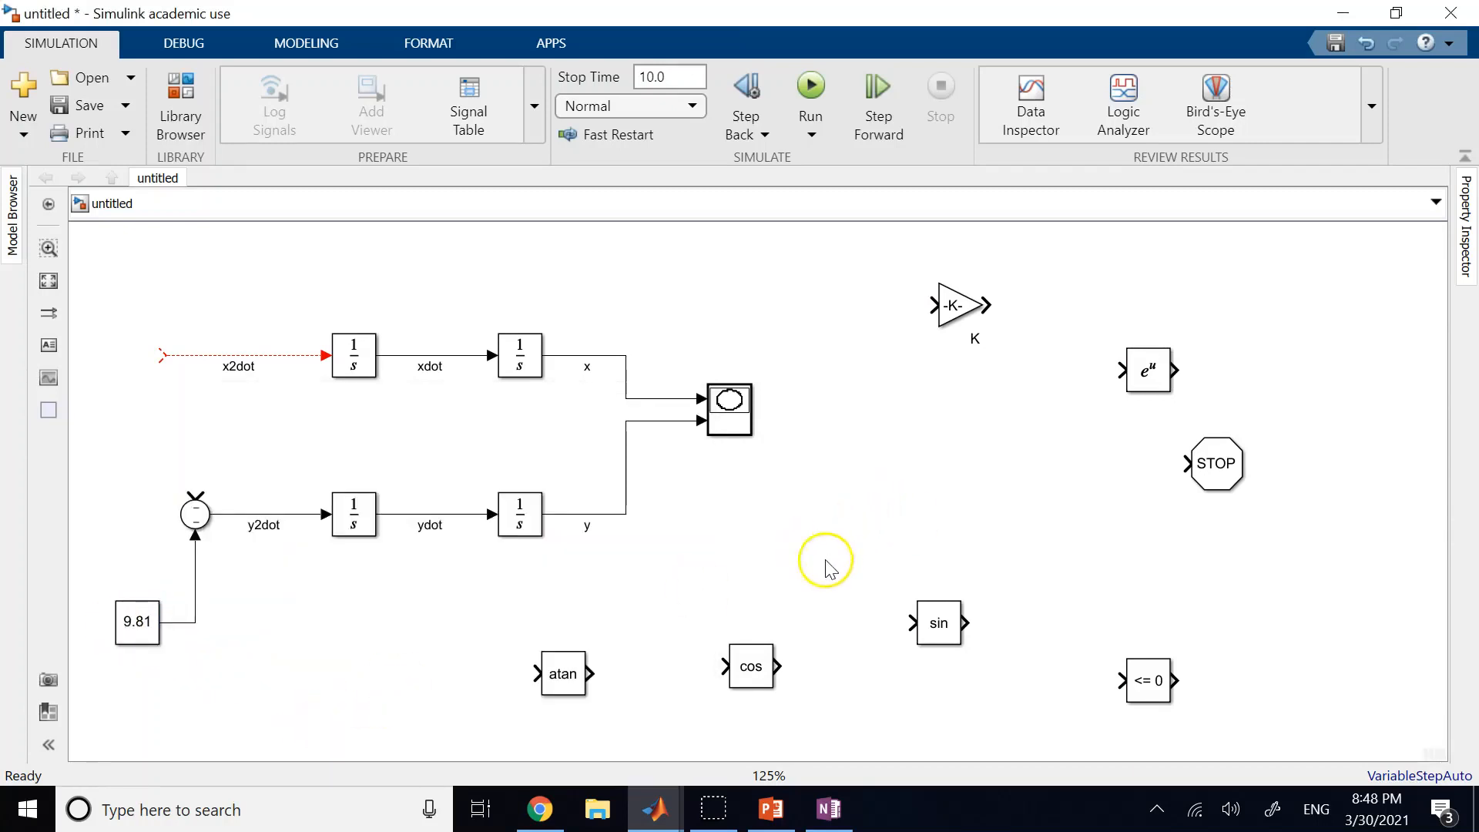
Step: Add a Divide block from the Math Operations library, flip it to face left, and place it below the y integrators
left_click(488, 524)
left_click(563, 675)
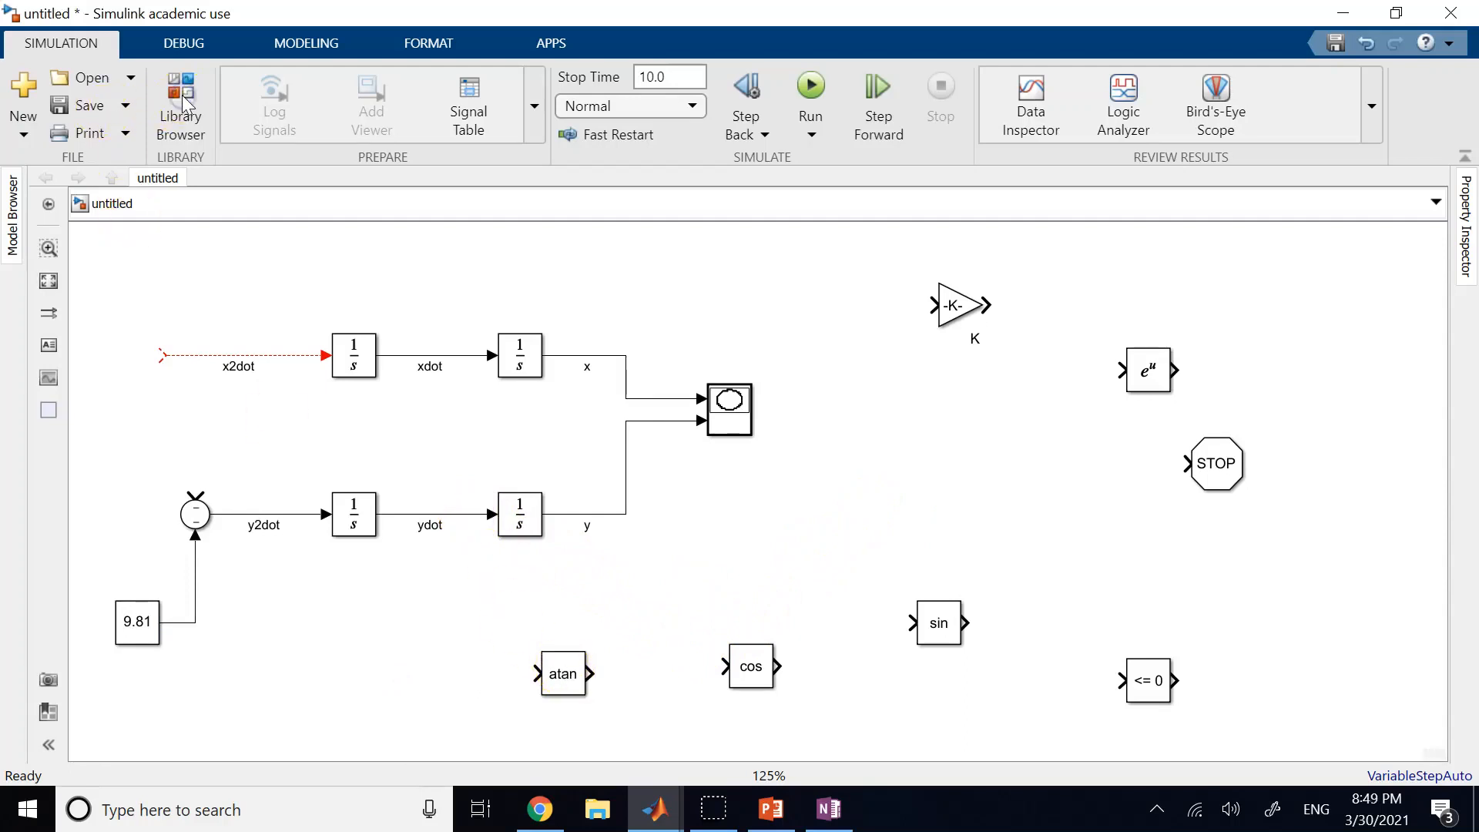
left_click(184, 102)
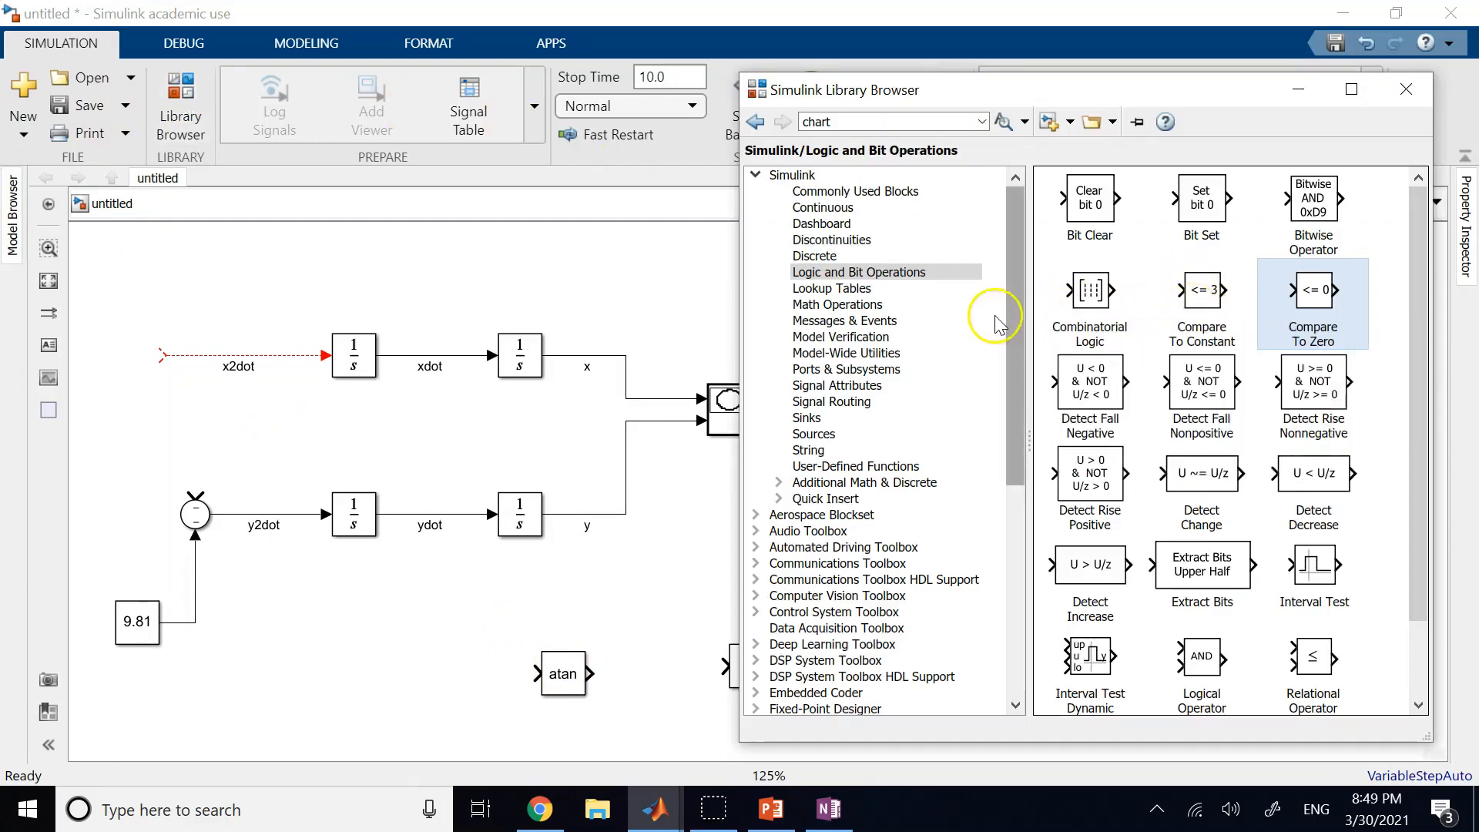
left_click(892, 308)
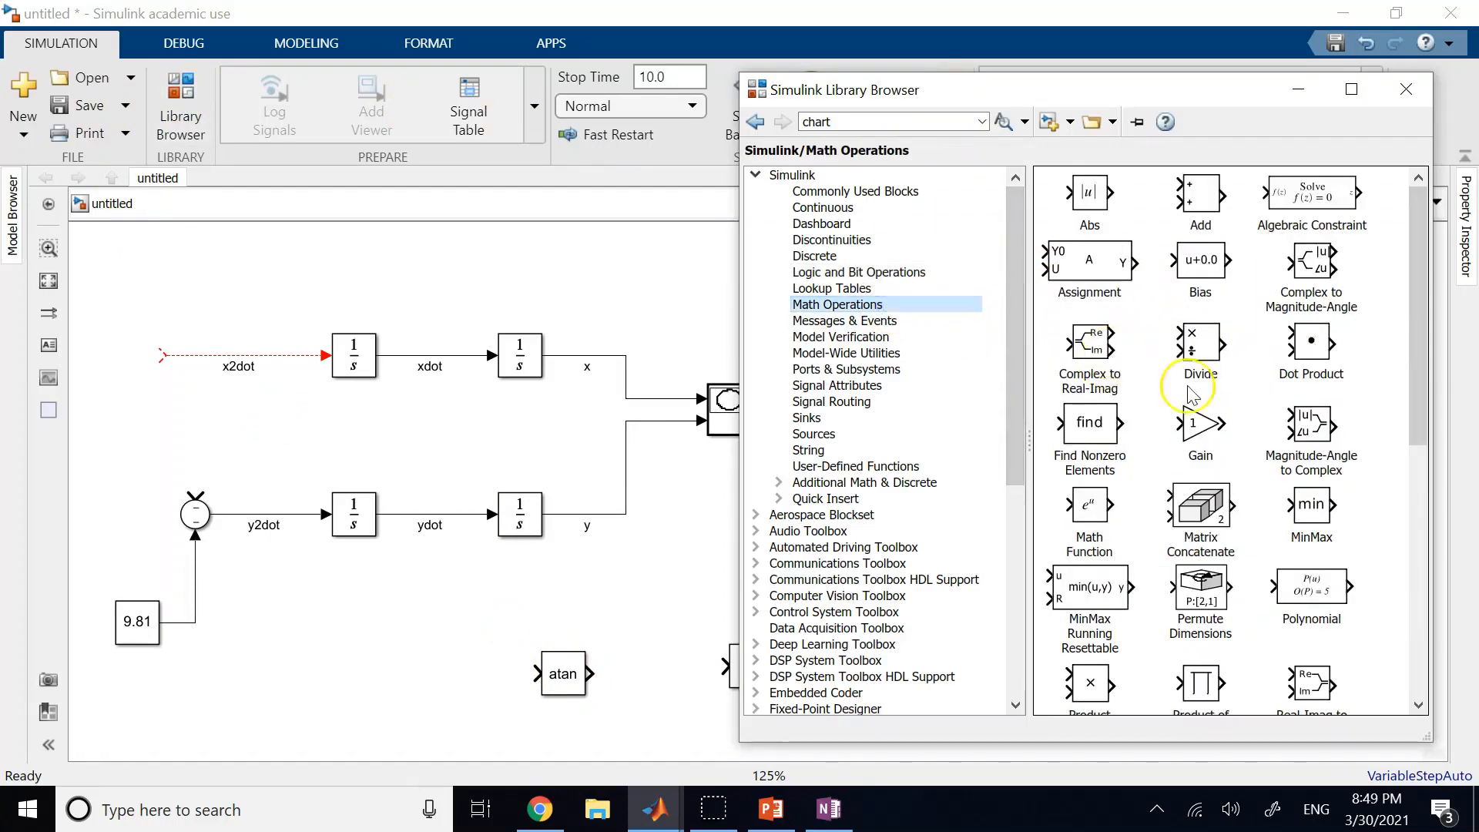
left_click_drag(1198, 345, 653, 585)
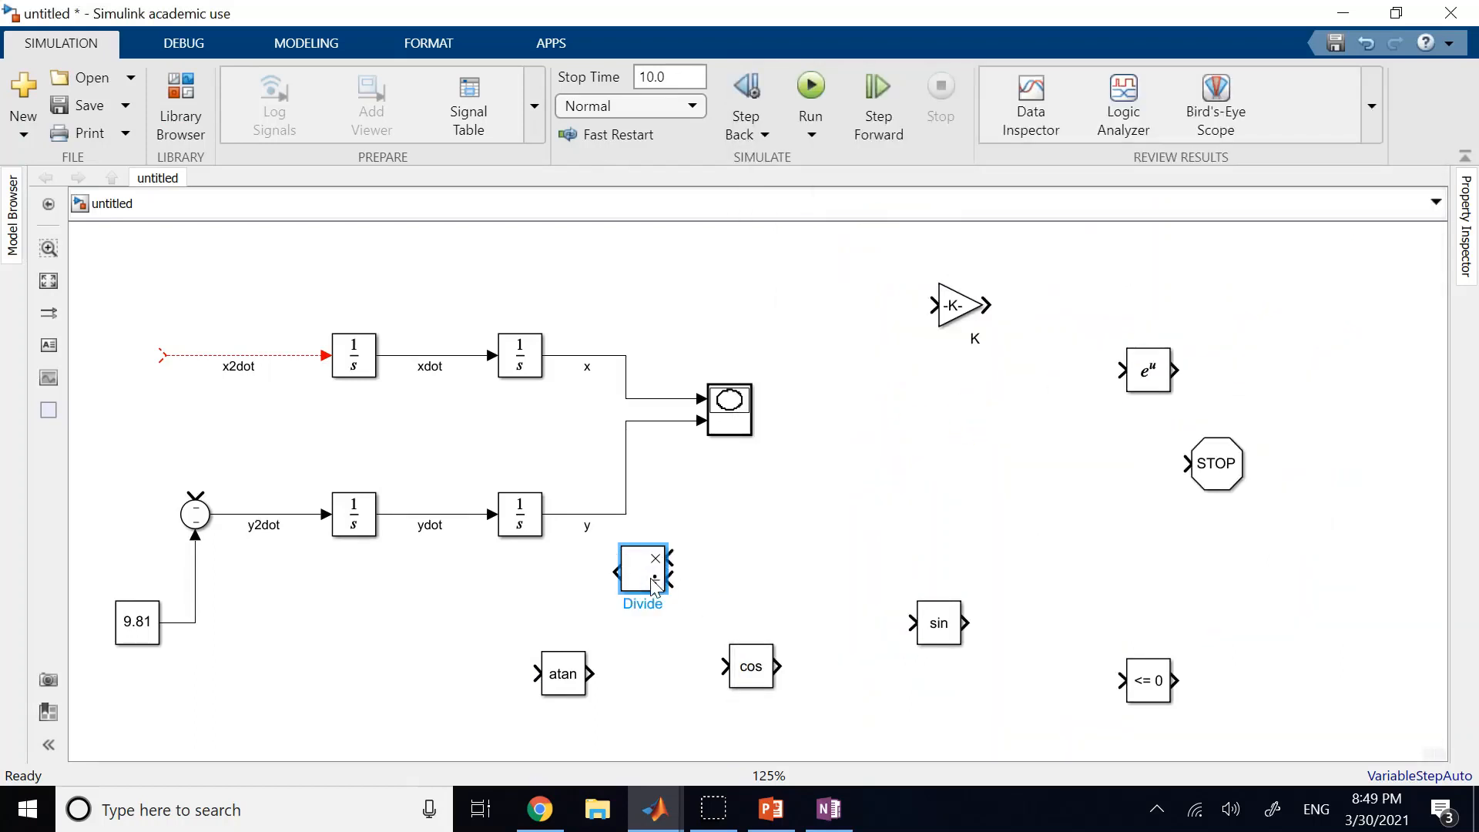
left_click_drag(646, 586, 465, 593)
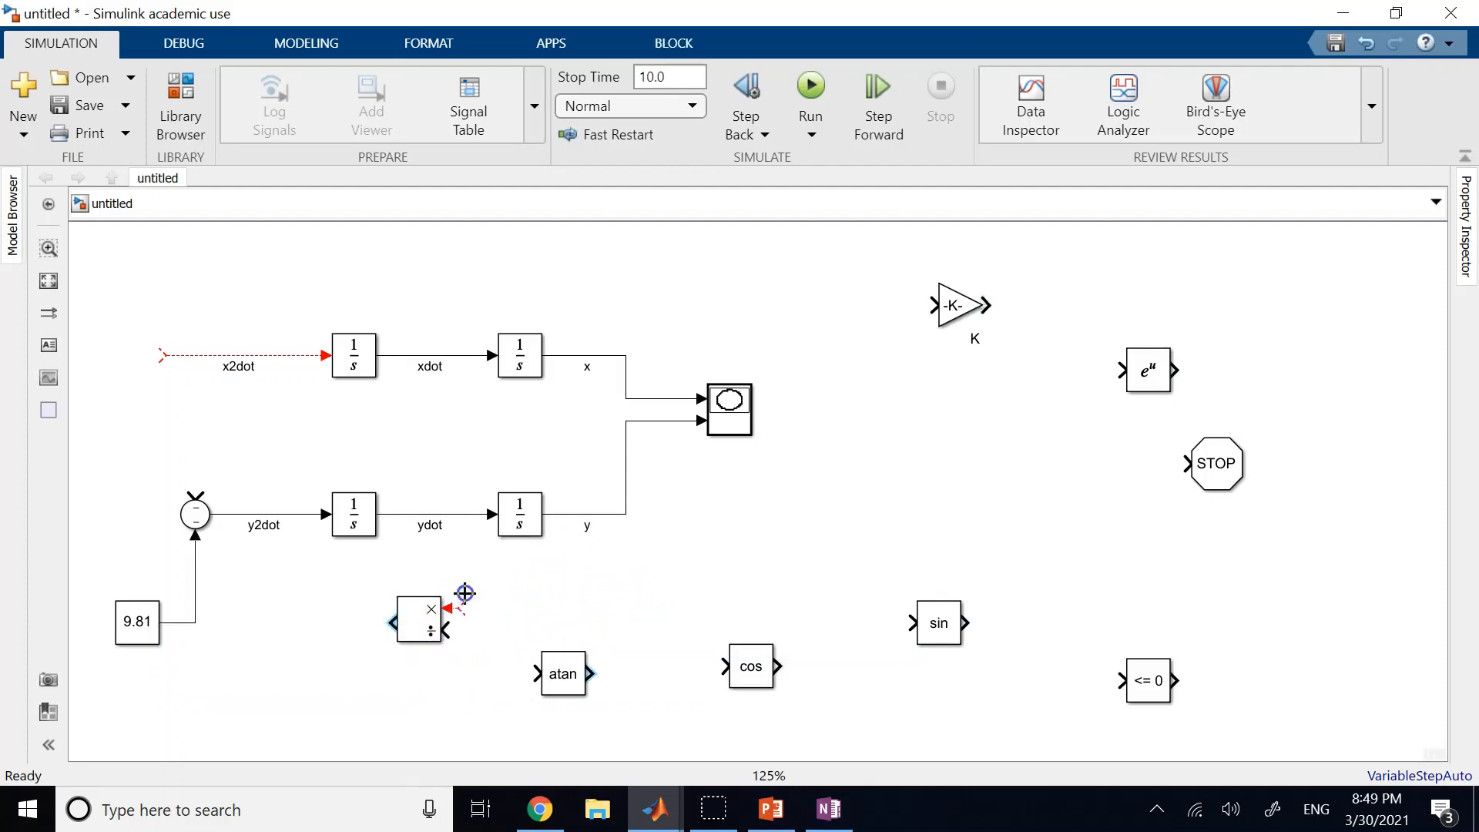
Step: Feed ydot into the Divide block's multiply input and xdot into its divide input, and attach the flipped atan block to its output
left_click_drag(467, 537, 467, 520)
left_click_drag(422, 624, 386, 624)
left_click(470, 559)
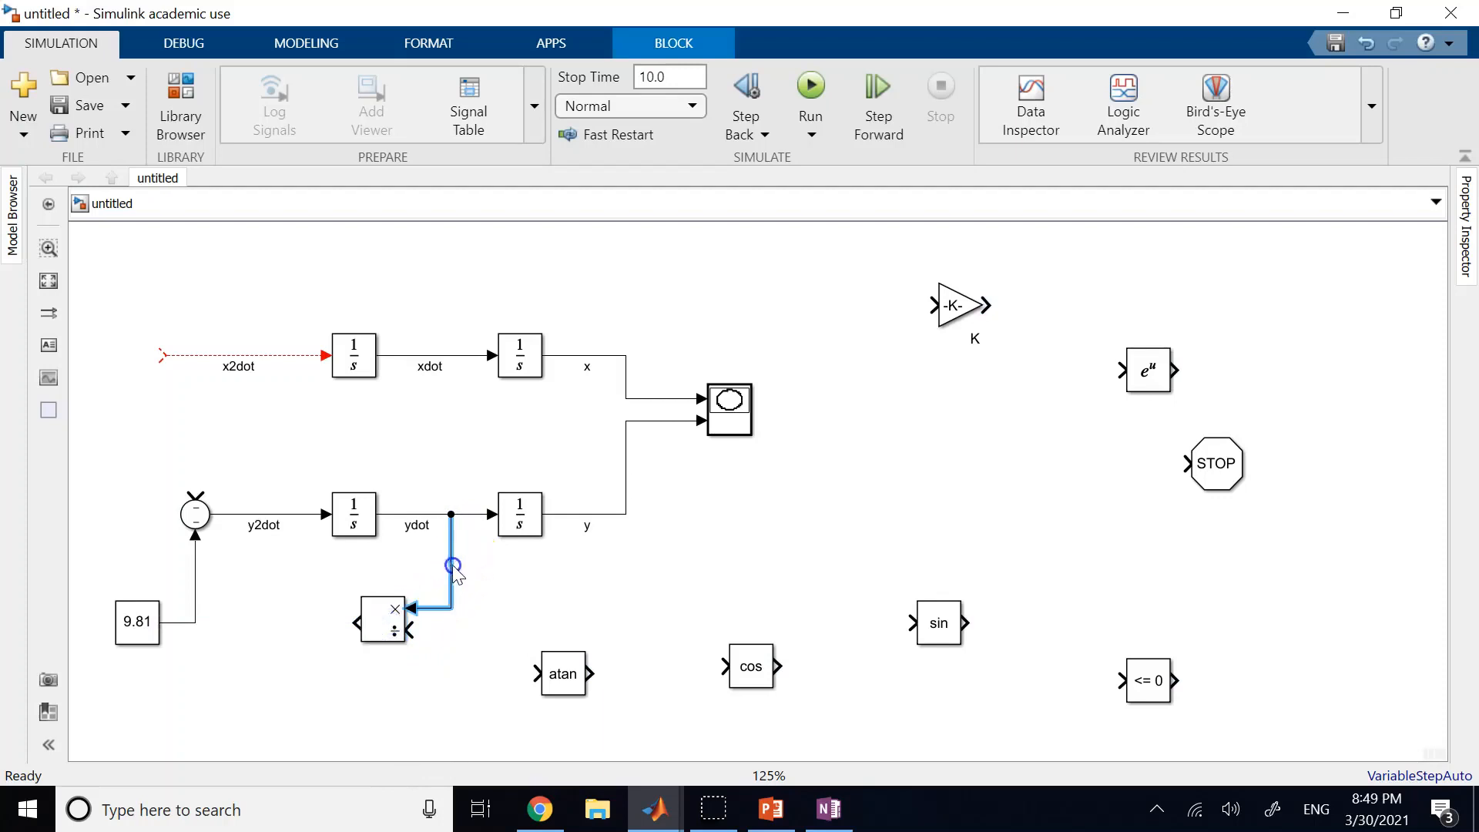
left_click_drag(409, 629, 462, 355)
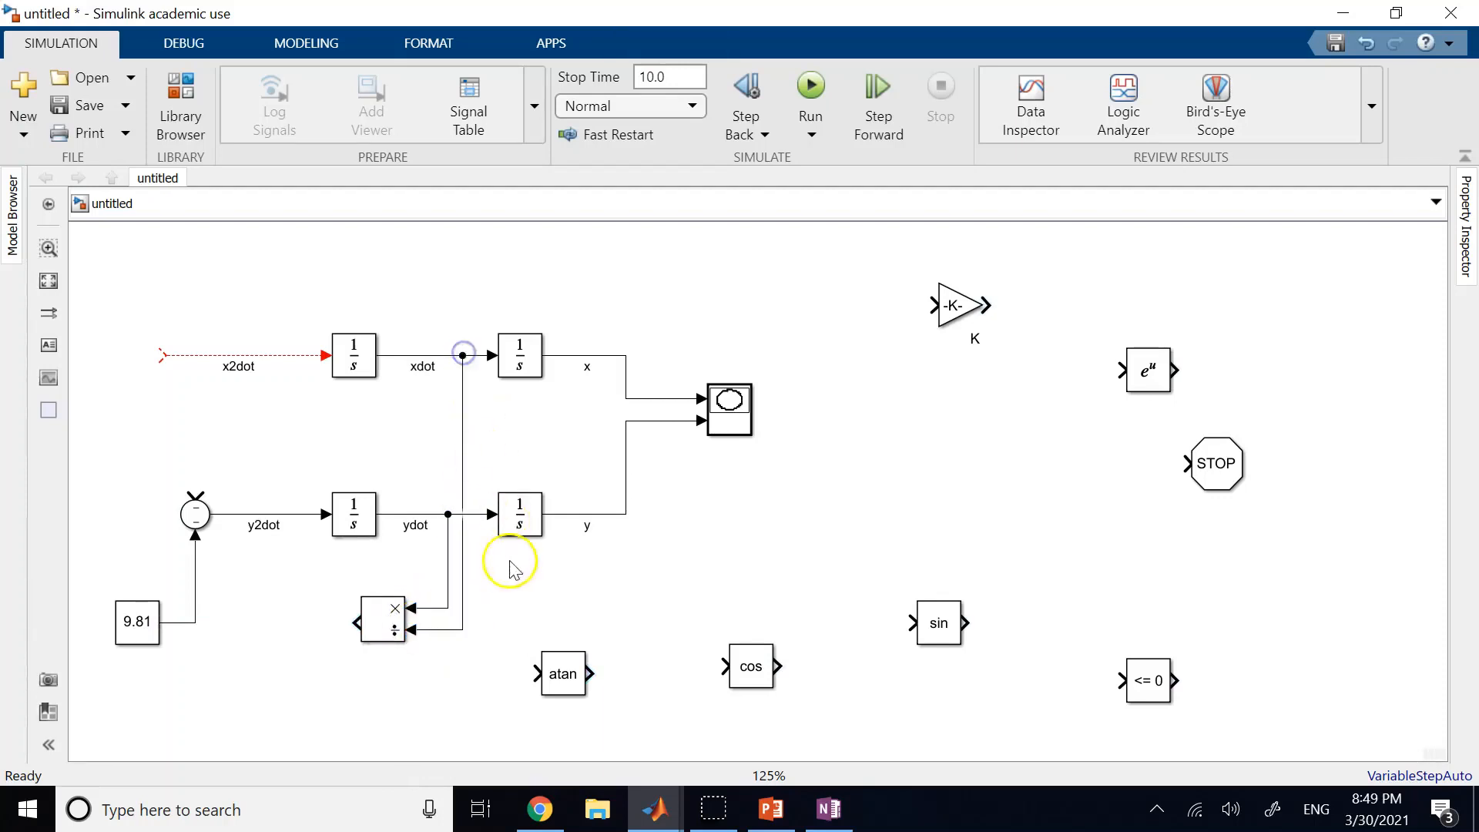
mouse_move(568, 676)
left_mouse_down()
mouse_move(298, 626)
mouse_move(352, 628)
left_mouse_up()
left_click(456, 739)
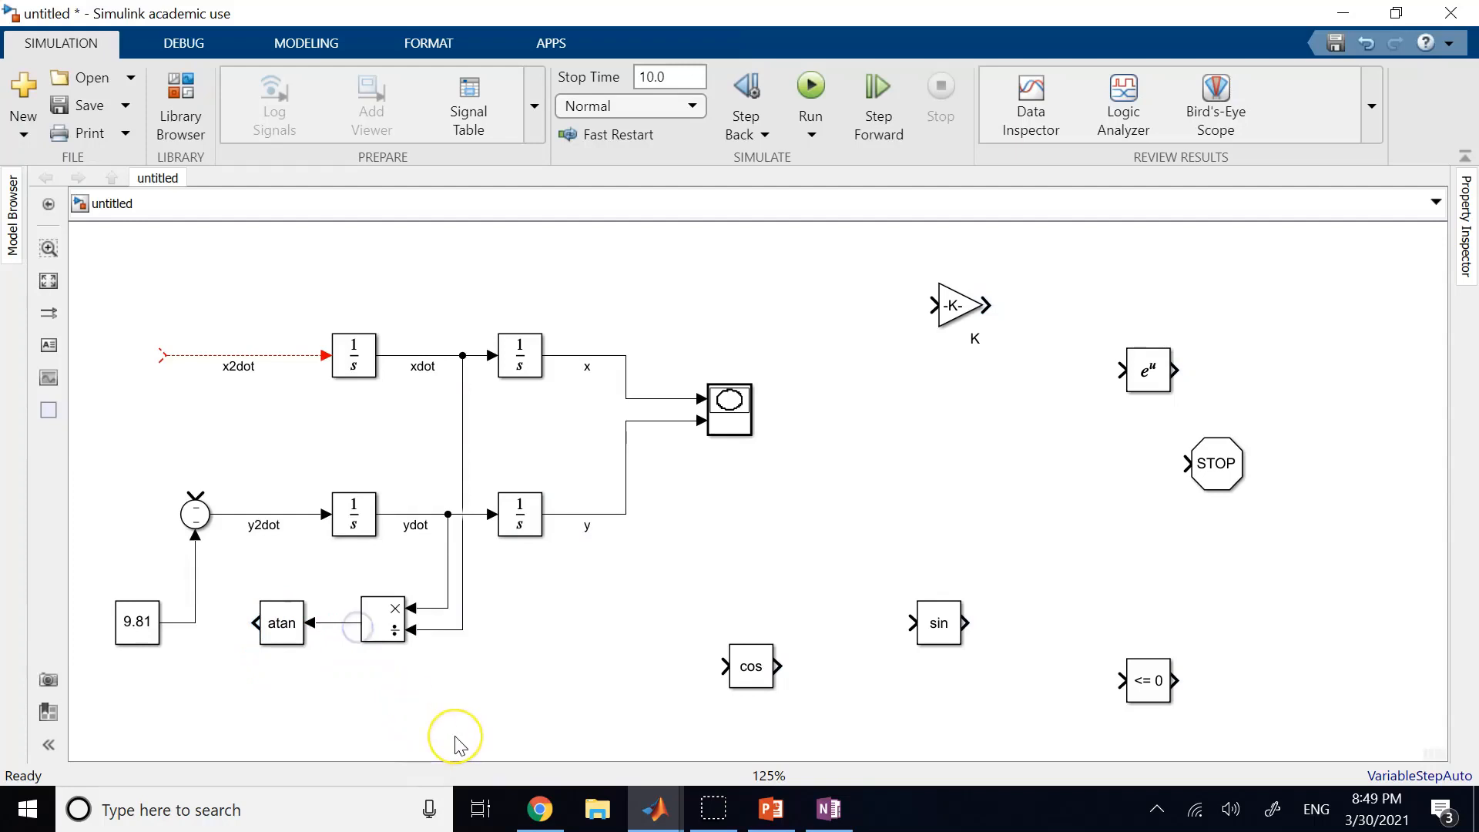
Step: Shift the whole model right and up, and move the 9.81 constant farther left of the Sum block
scroll(456, 738, "down", 2)
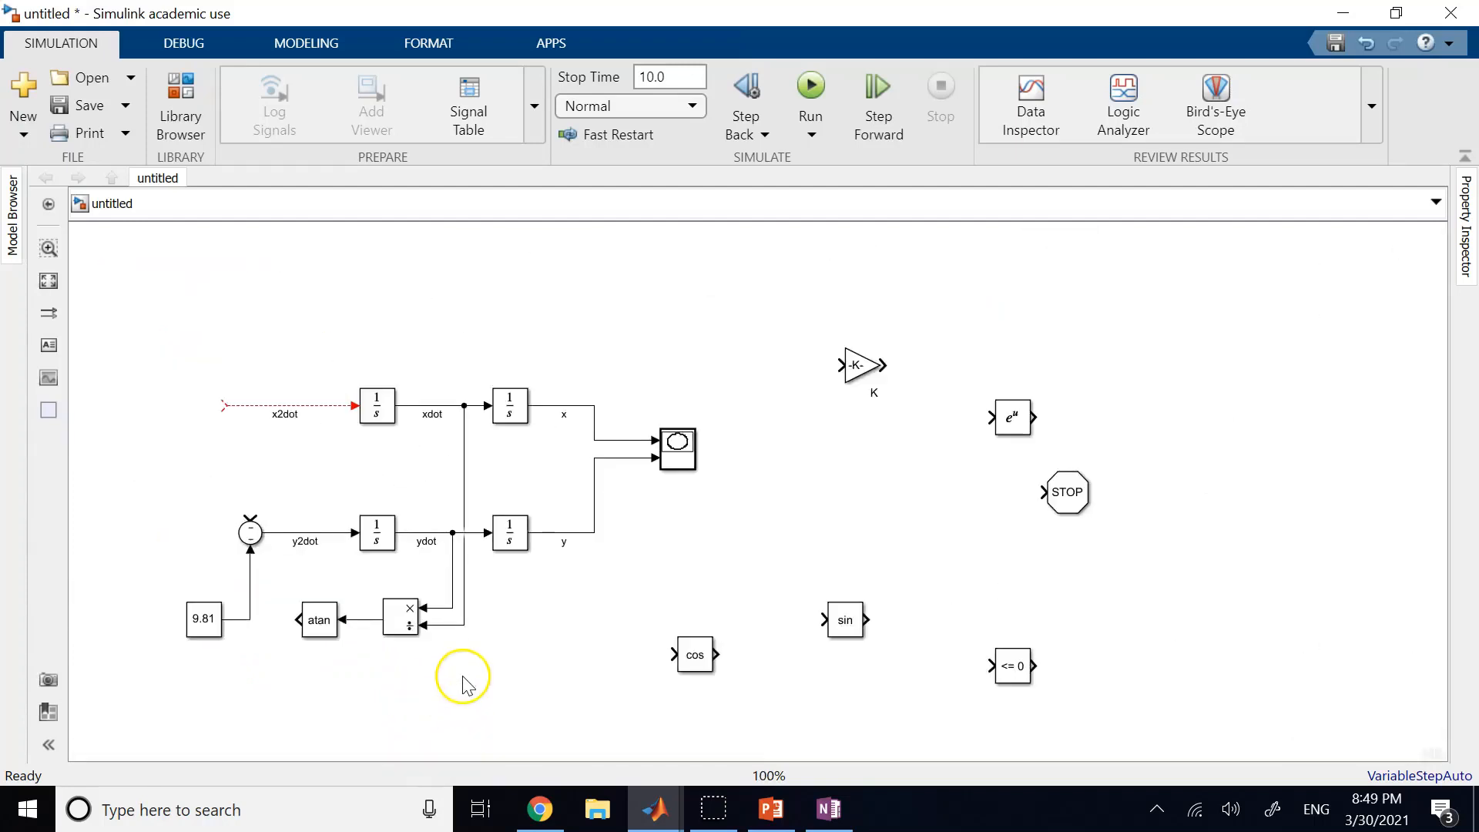
key("ctrl+a")
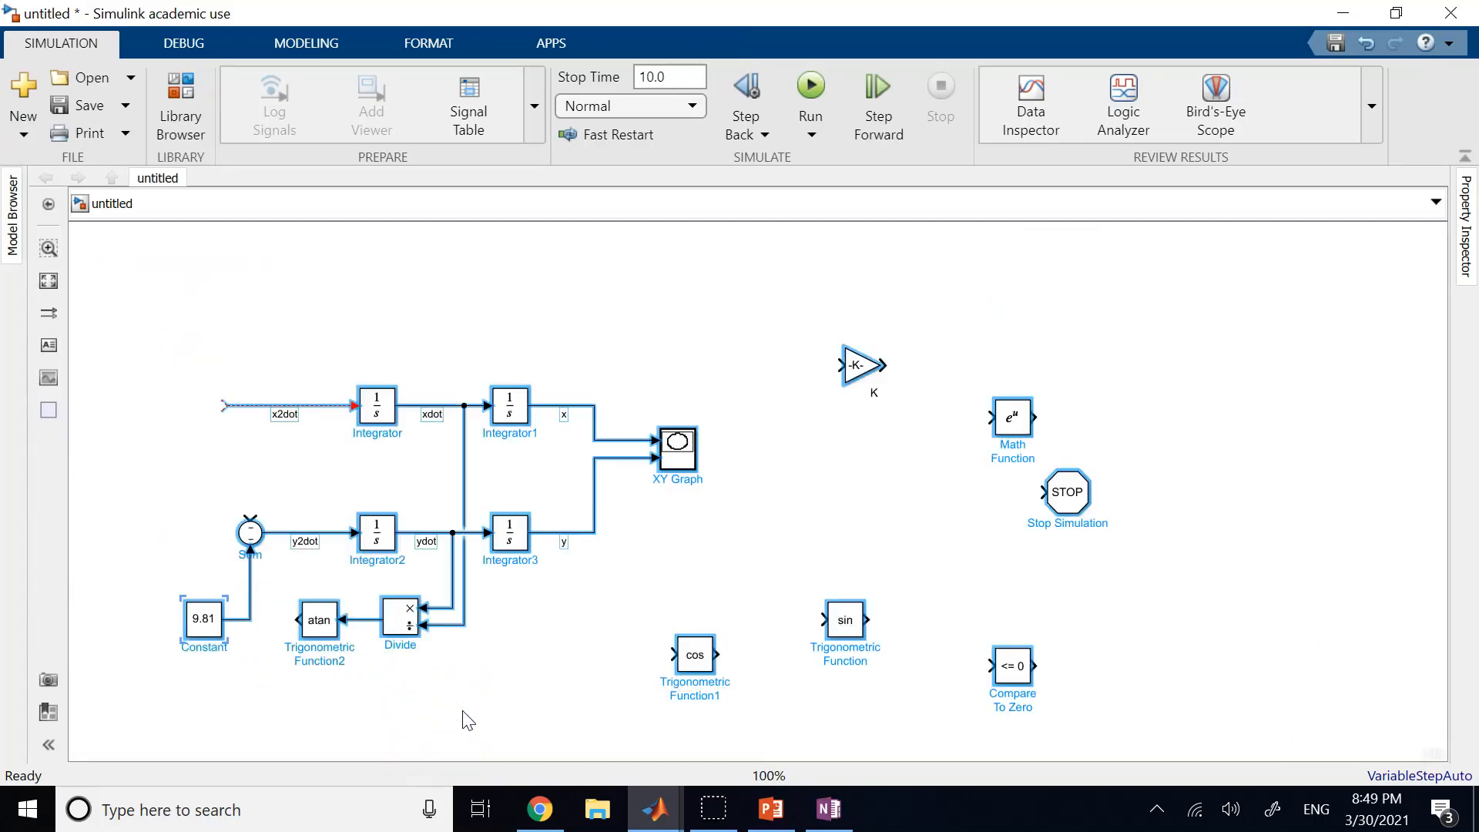
key("Right")
key("Right")
key("Right")
key("Right")
key("Right")
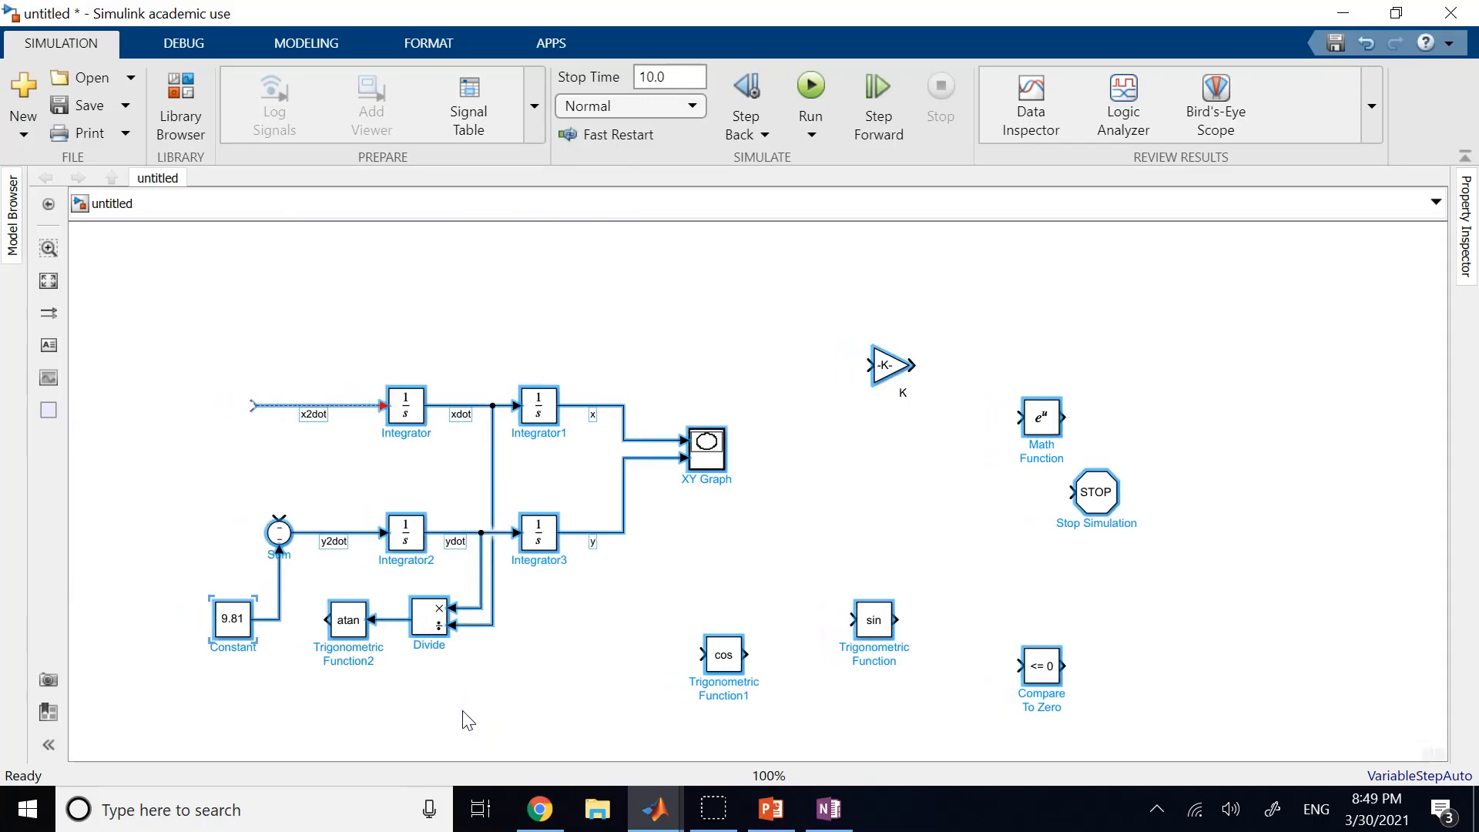
key("Right")
key("Right")
key("Right")
key("Right")
key("Right")
key("Right")
key("Right")
key("Right")
key("Right")
key("Right")
key("Right")
key("Up")
key("Up")
key("Up")
key("Up")
key("Up")
key("Up")
key("Up")
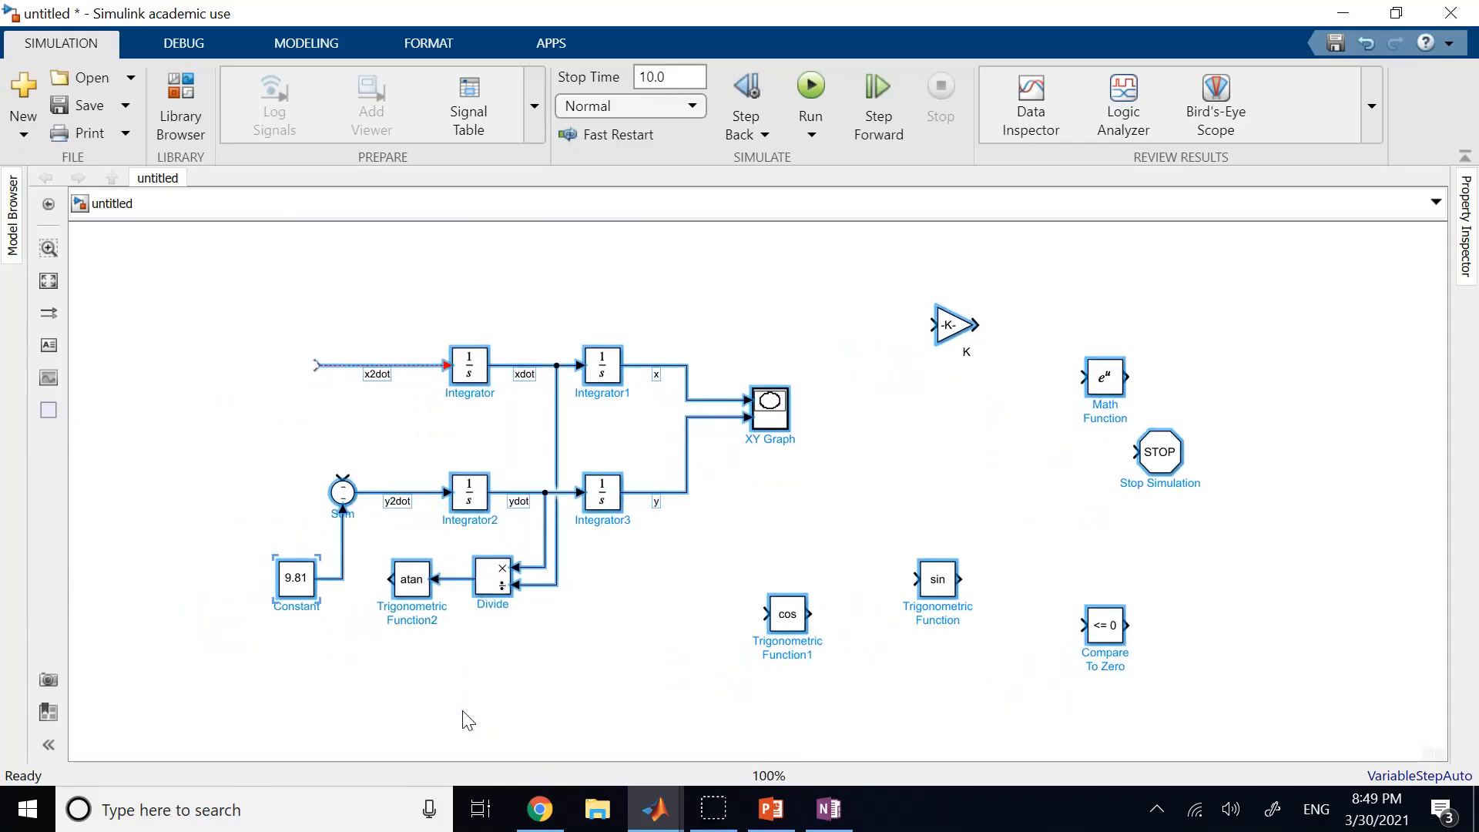
scroll(478, 693, "up", 1)
left_click(502, 628)
left_click(271, 539)
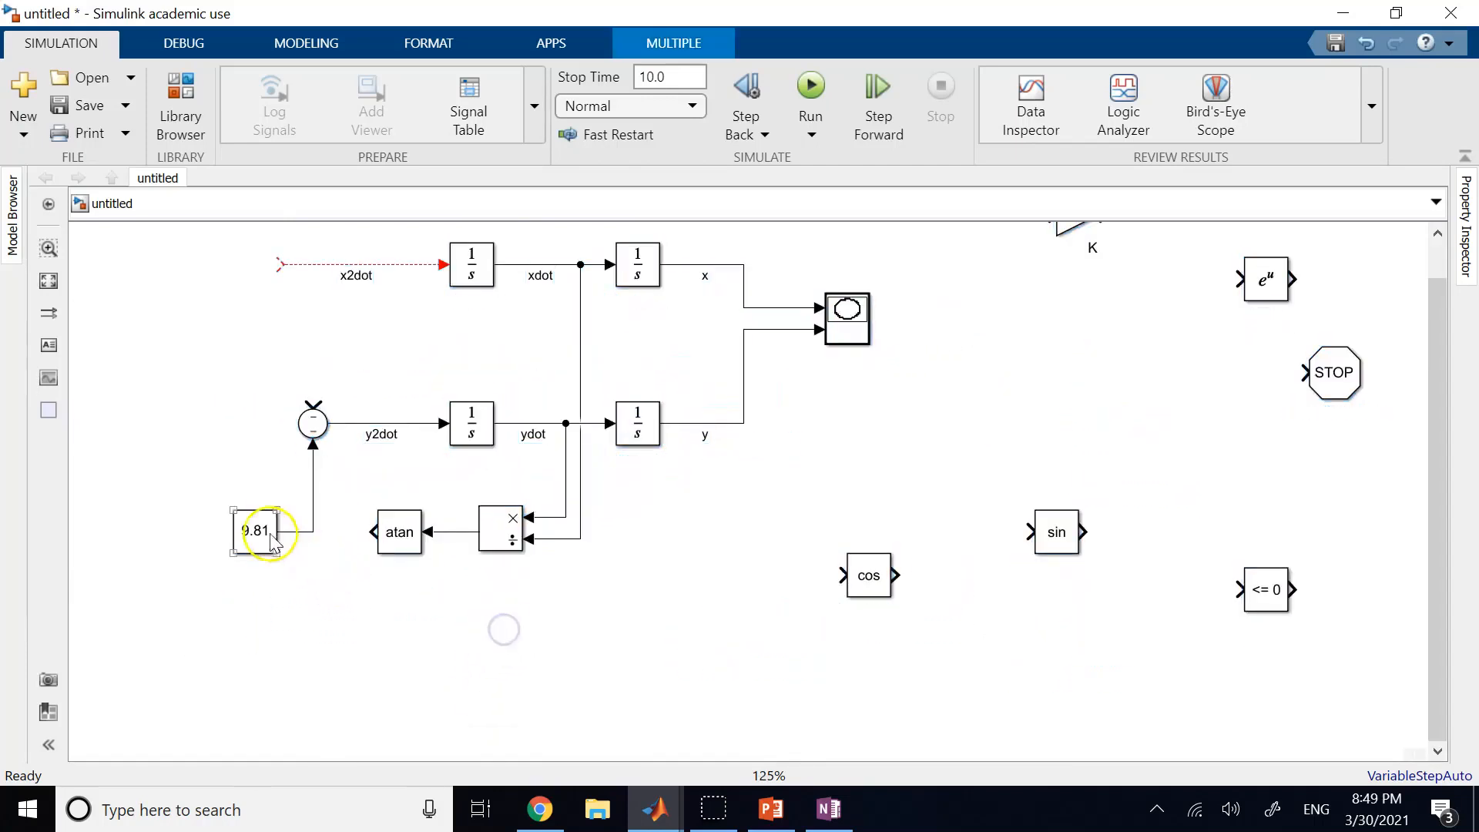
left_click_drag(271, 538, 137, 453)
Step: Draw an outgoing signal line from the atan block and name it theta
left_click(370, 530)
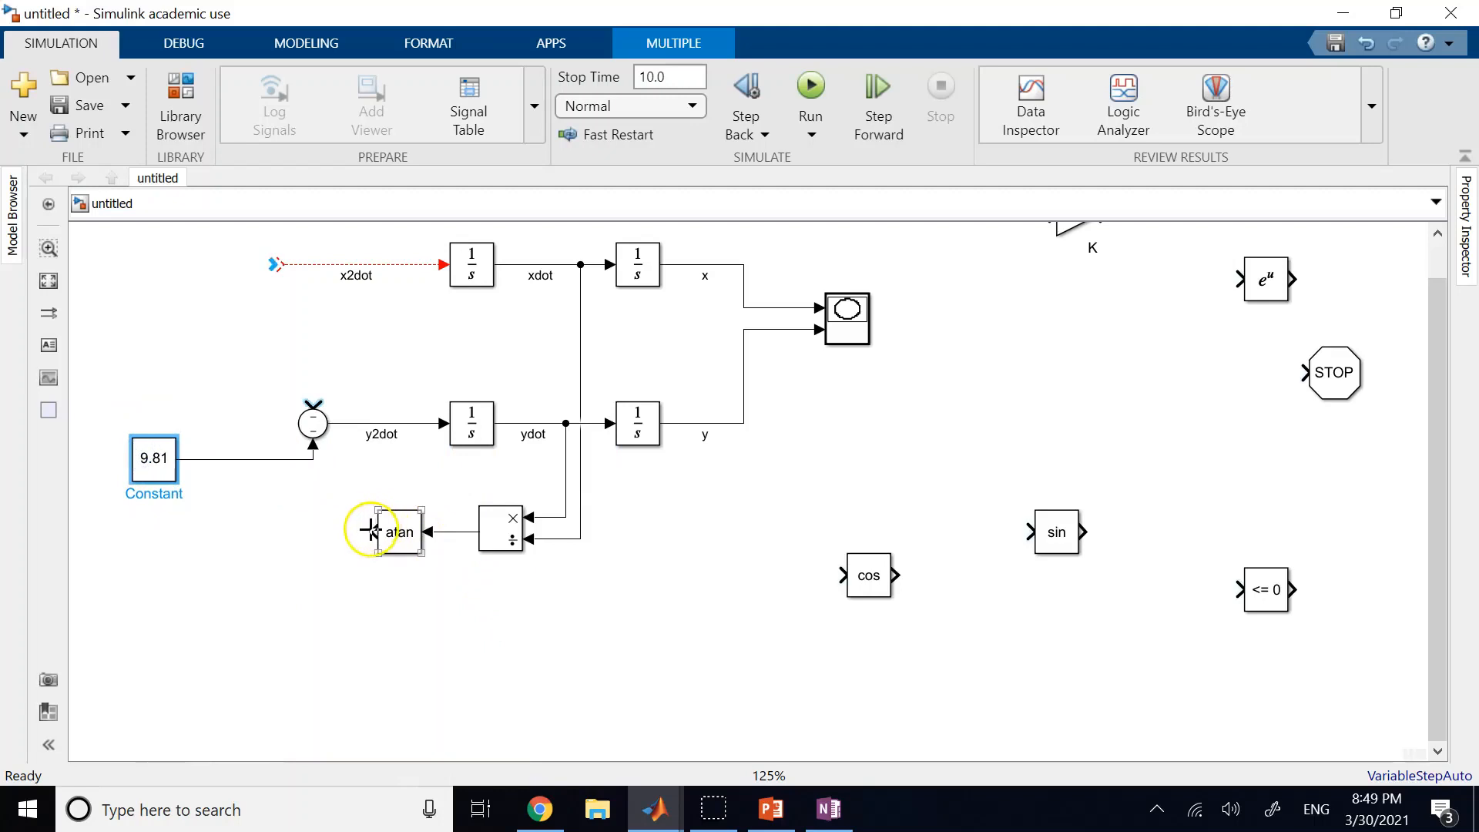
left_click_drag(370, 529, 306, 530)
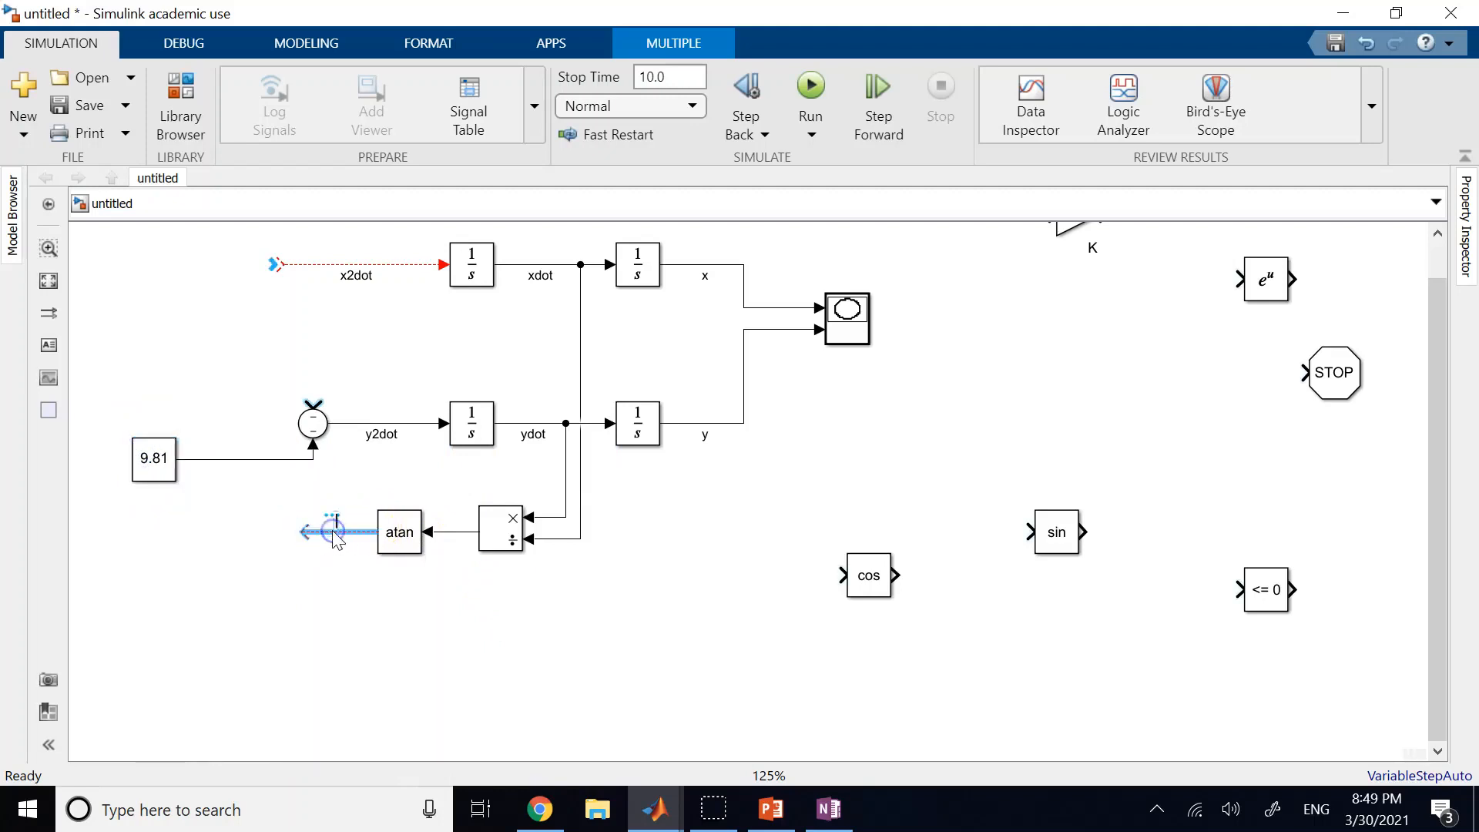
left_click(336, 538)
type("theta")
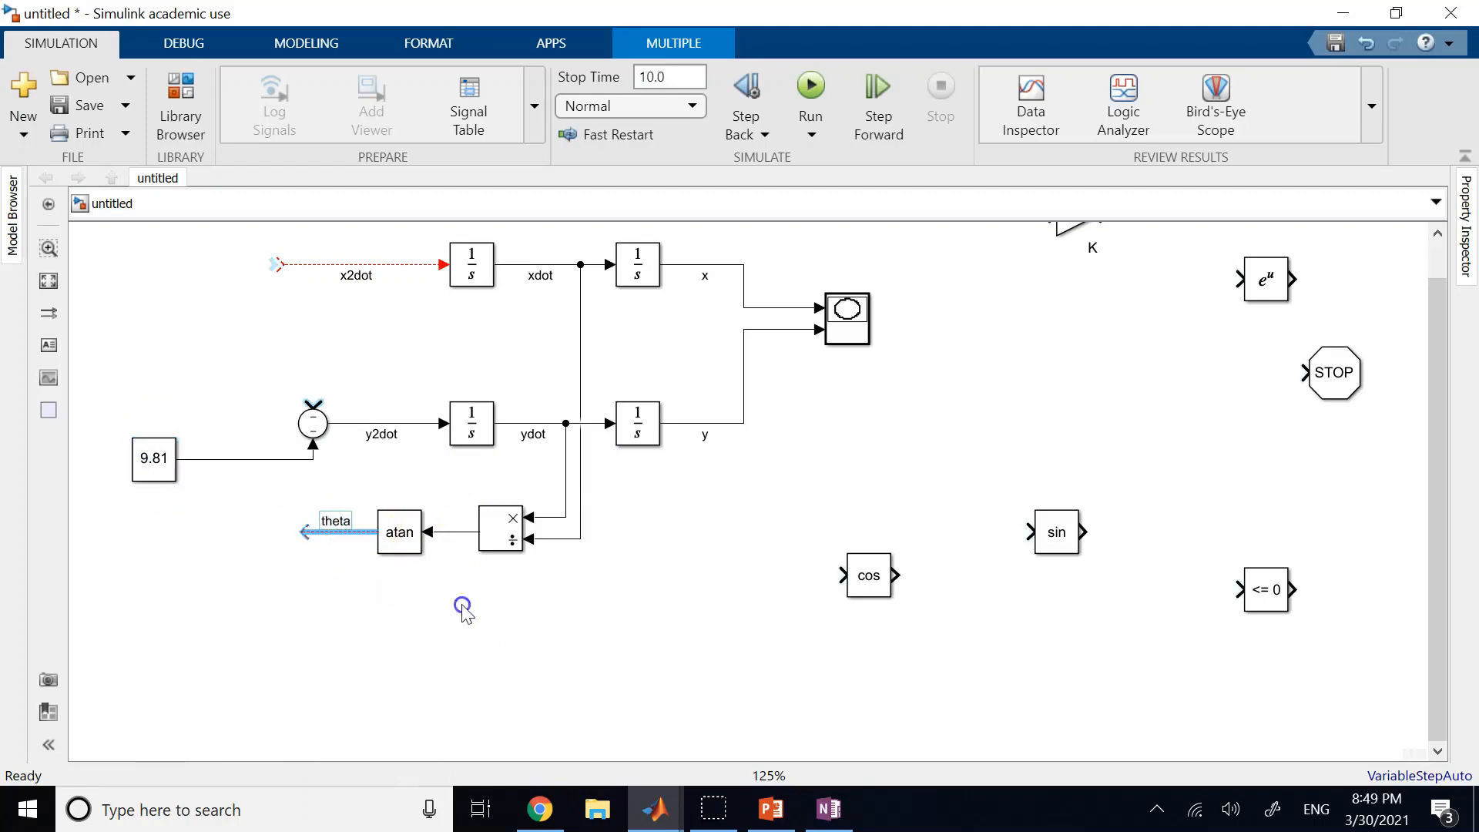
left_click(463, 607)
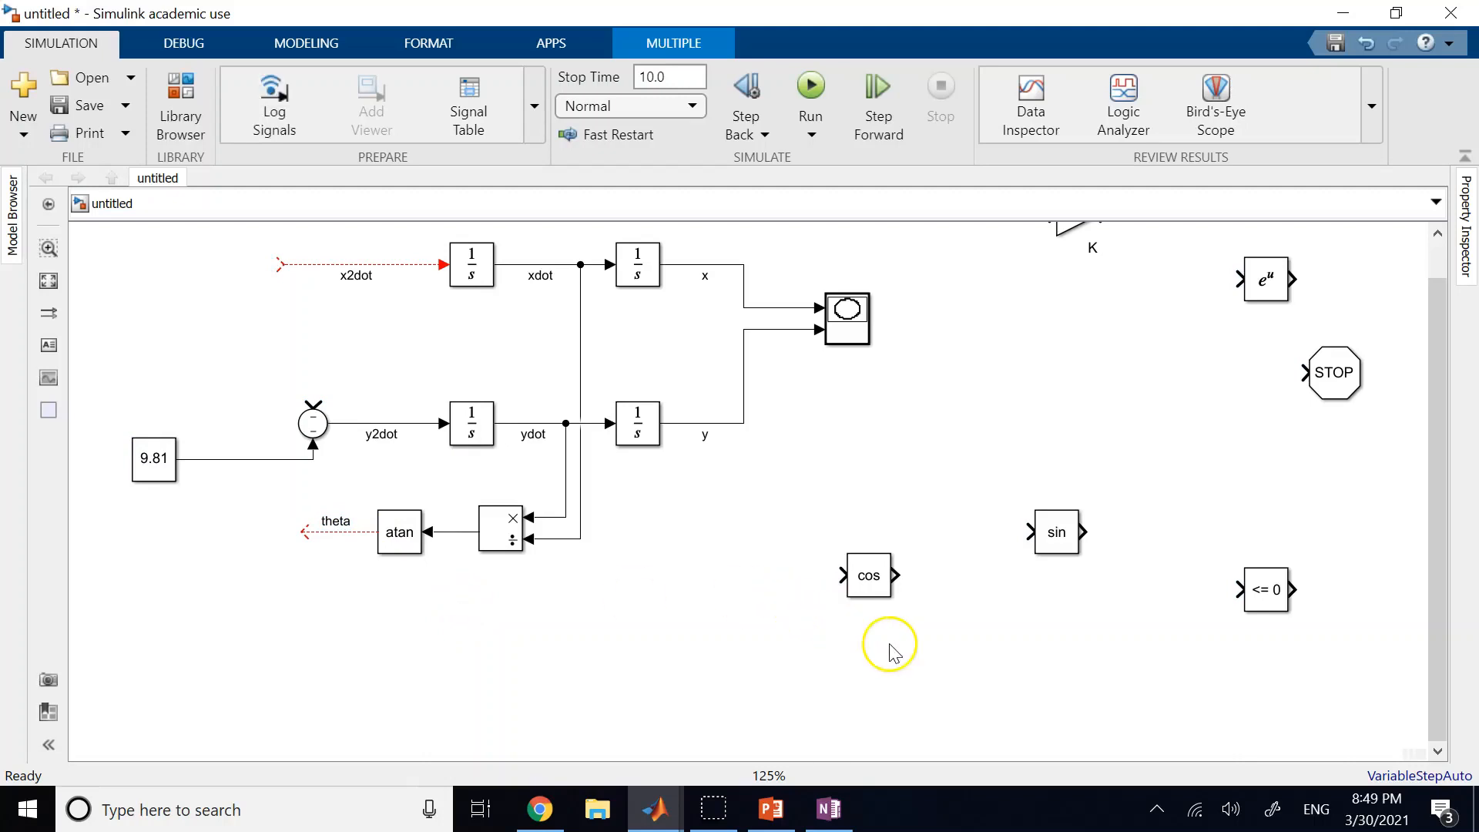
left_click(578, 378)
scroll(555, 332, "up", 1)
scroll(552, 325, "up", 2)
scroll(552, 325, "down", 2)
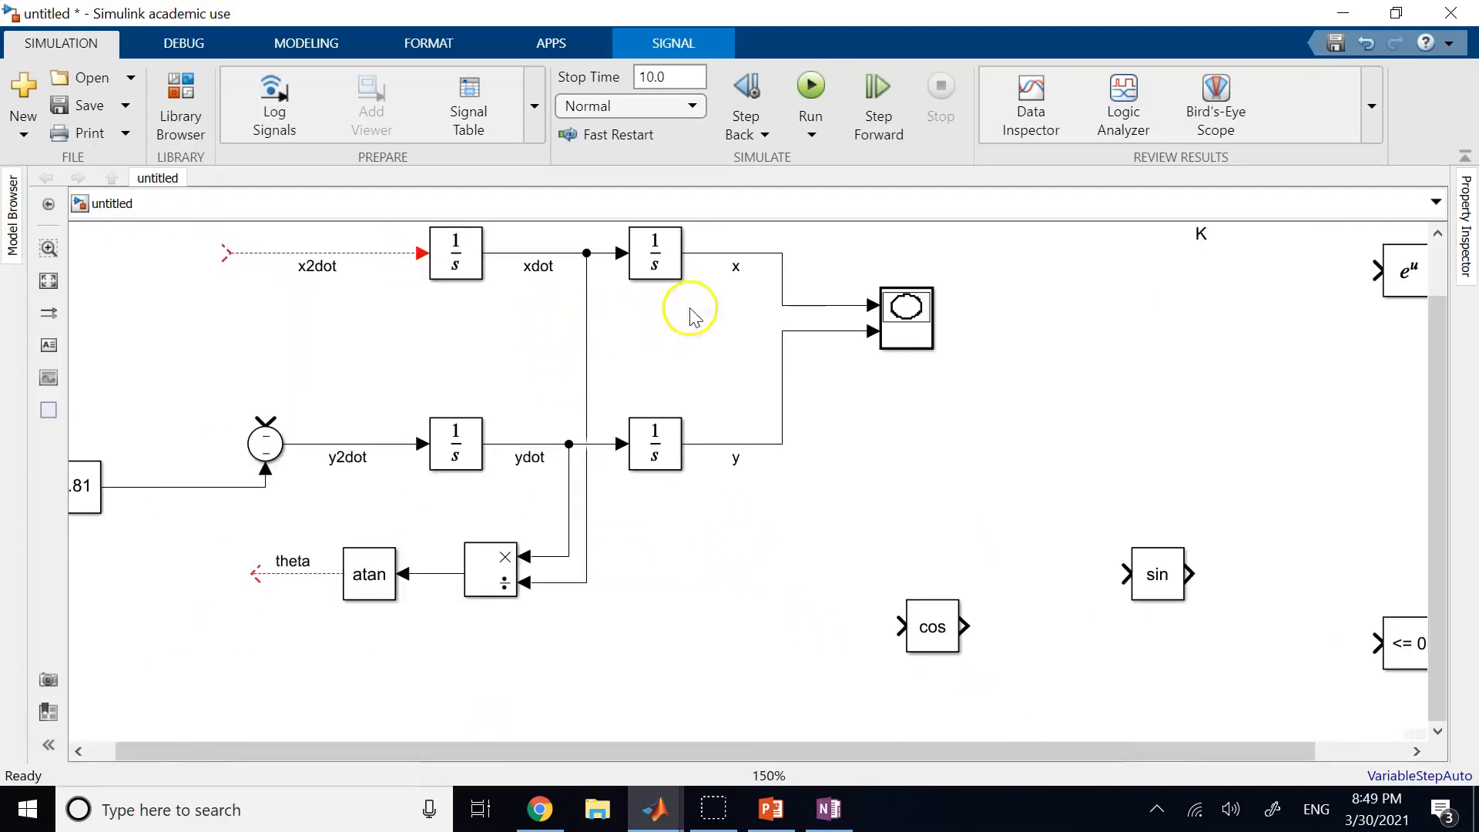
scroll(729, 290, "down", 2)
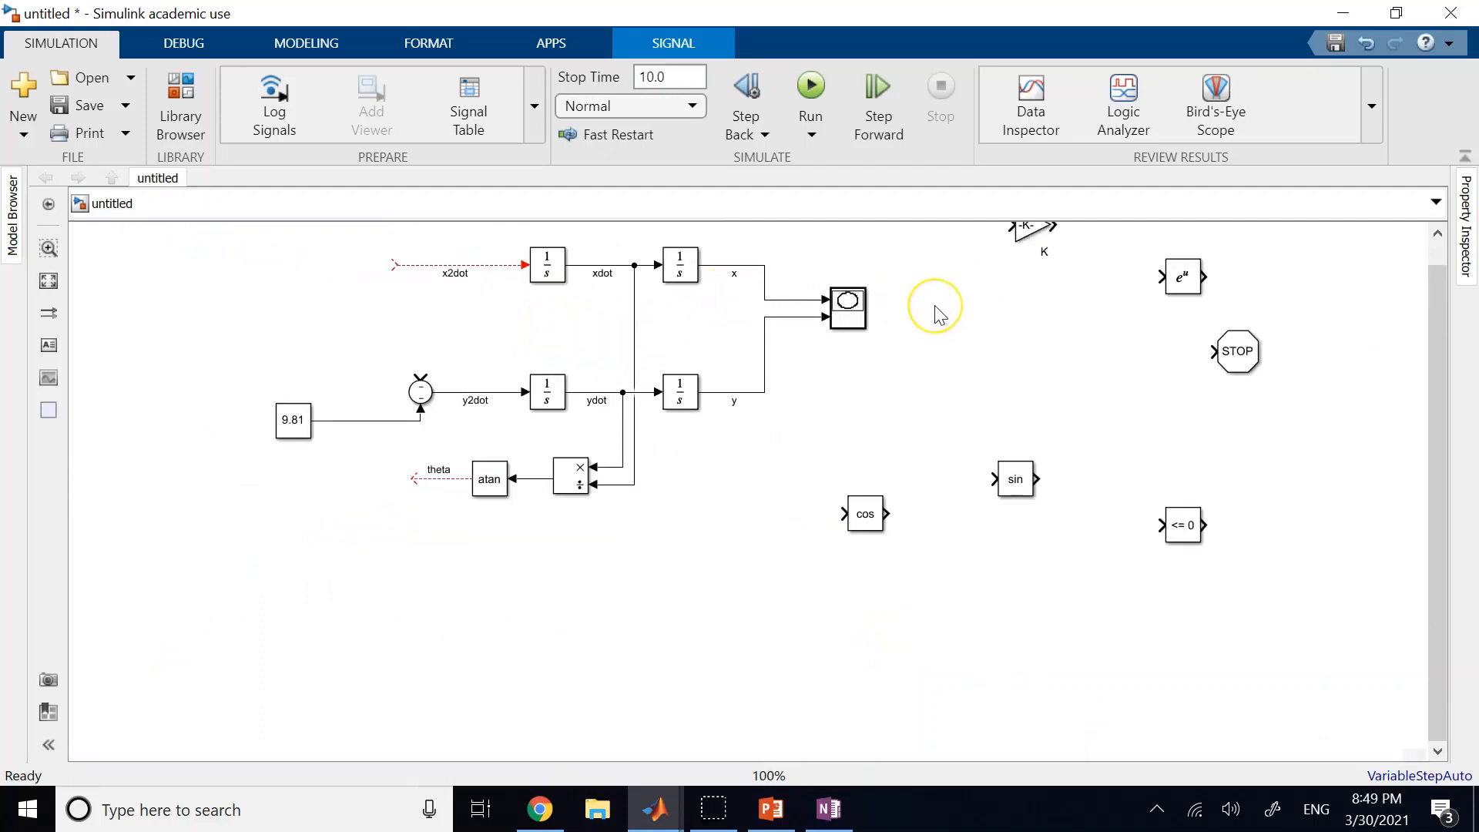
scroll(938, 312, "up", 1)
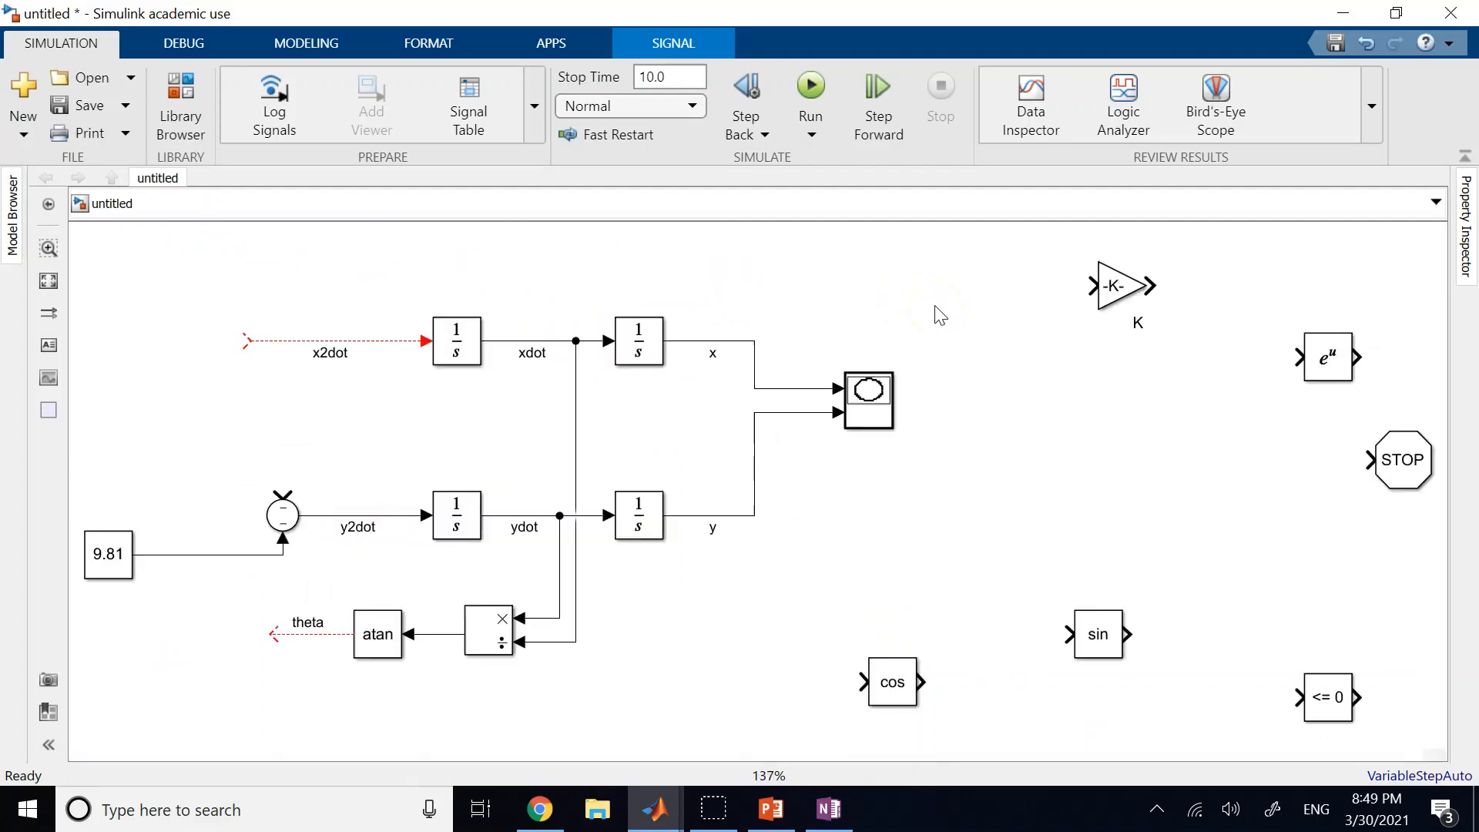
scroll(920, 333, "down", 1)
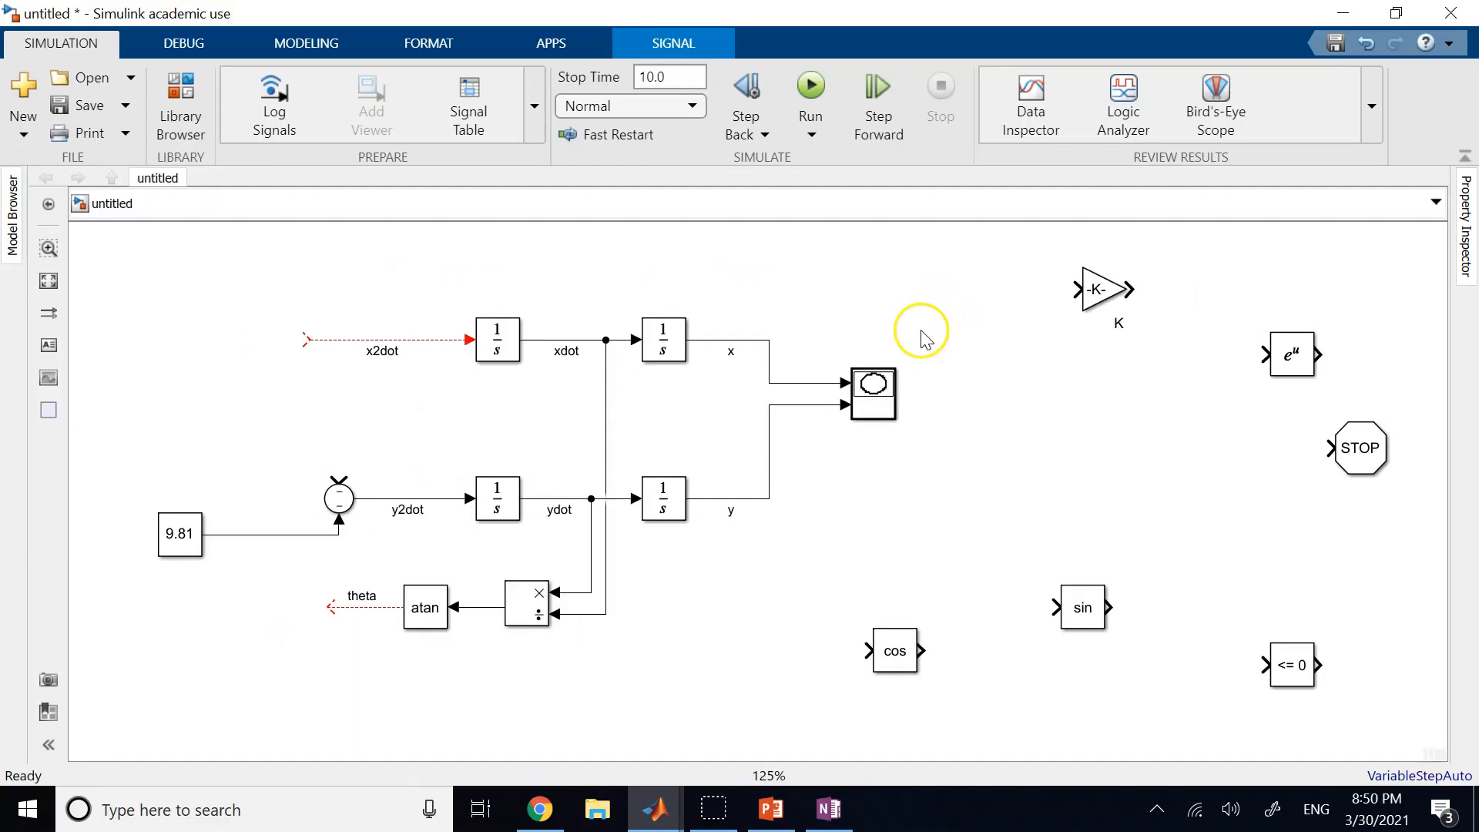
Step: Set the Math Function block's function to square and place the block below the Divide block
double_click(1291, 359)
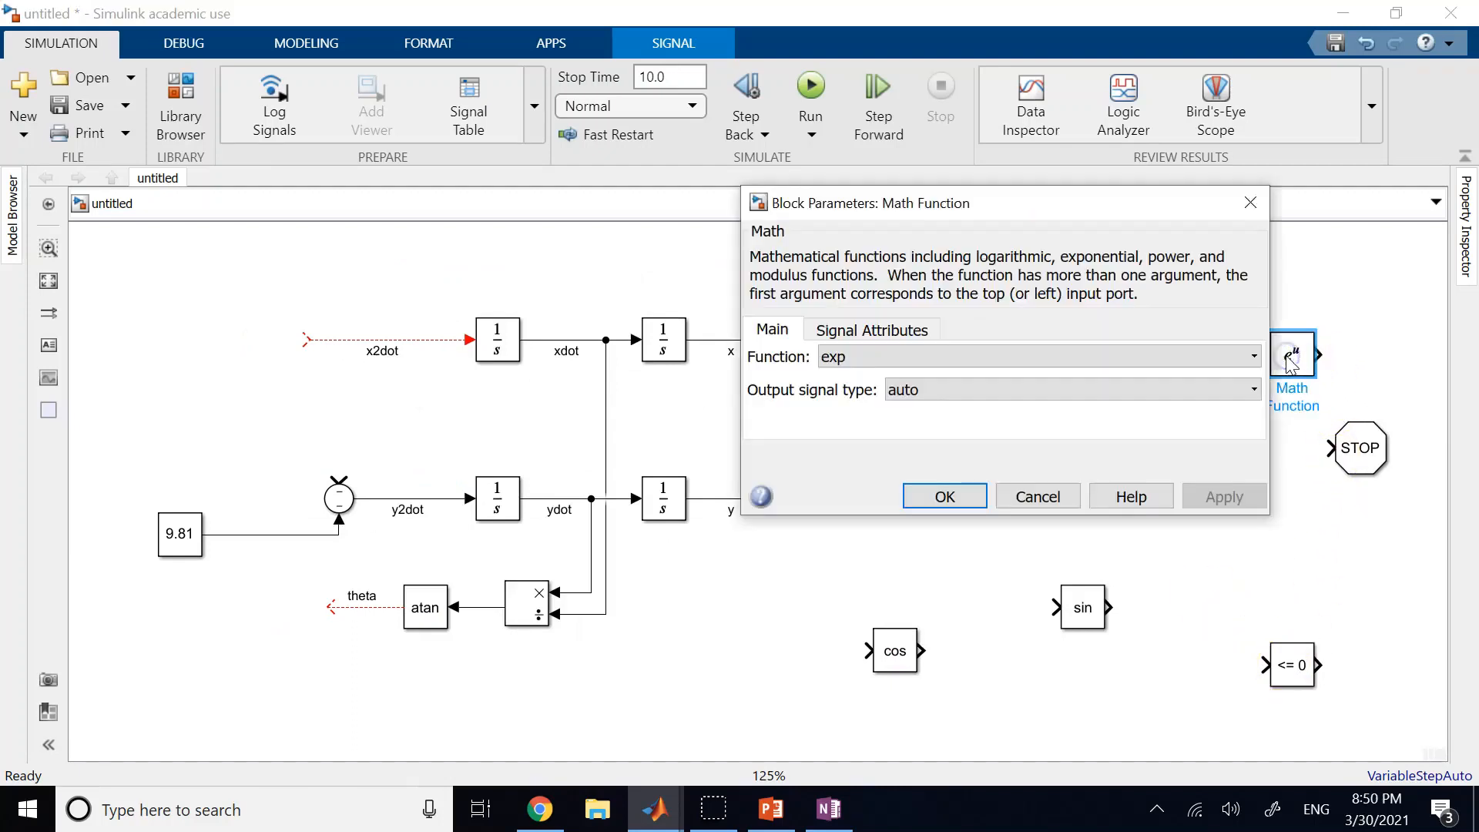
left_click(920, 358)
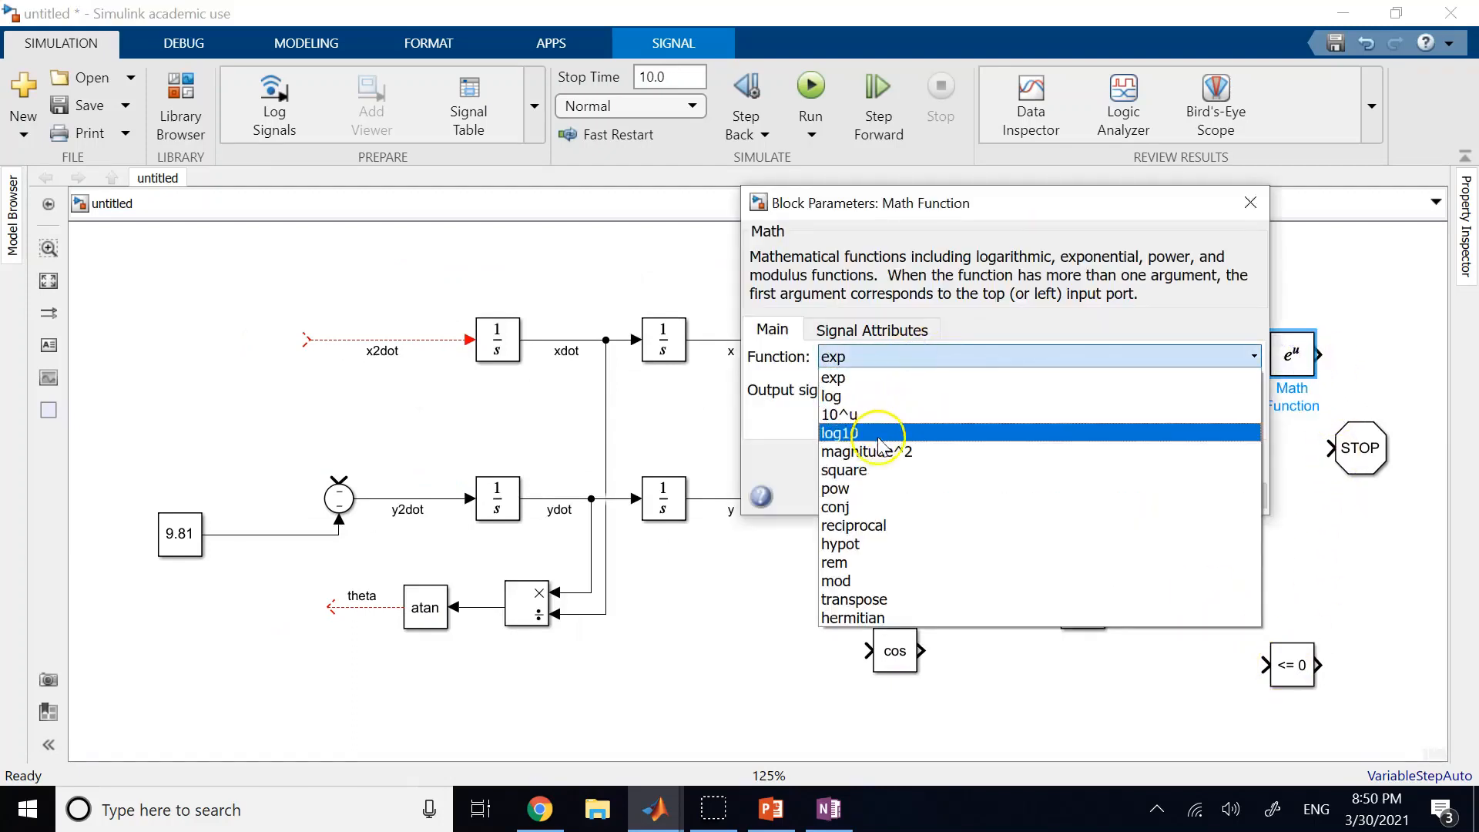
left_click(860, 472)
left_click(948, 576)
left_click(1097, 452)
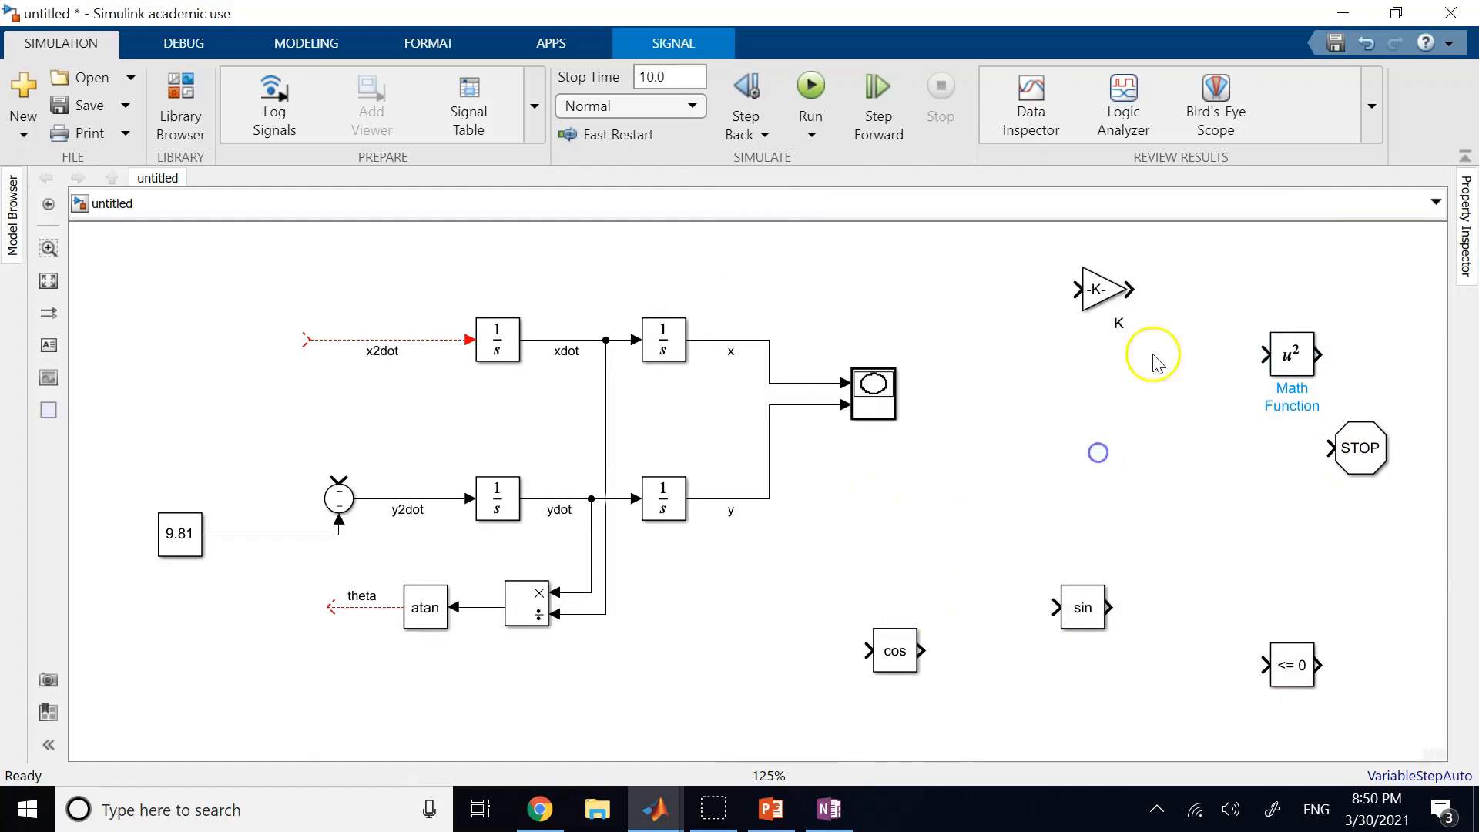
left_click_drag(1294, 350, 630, 679)
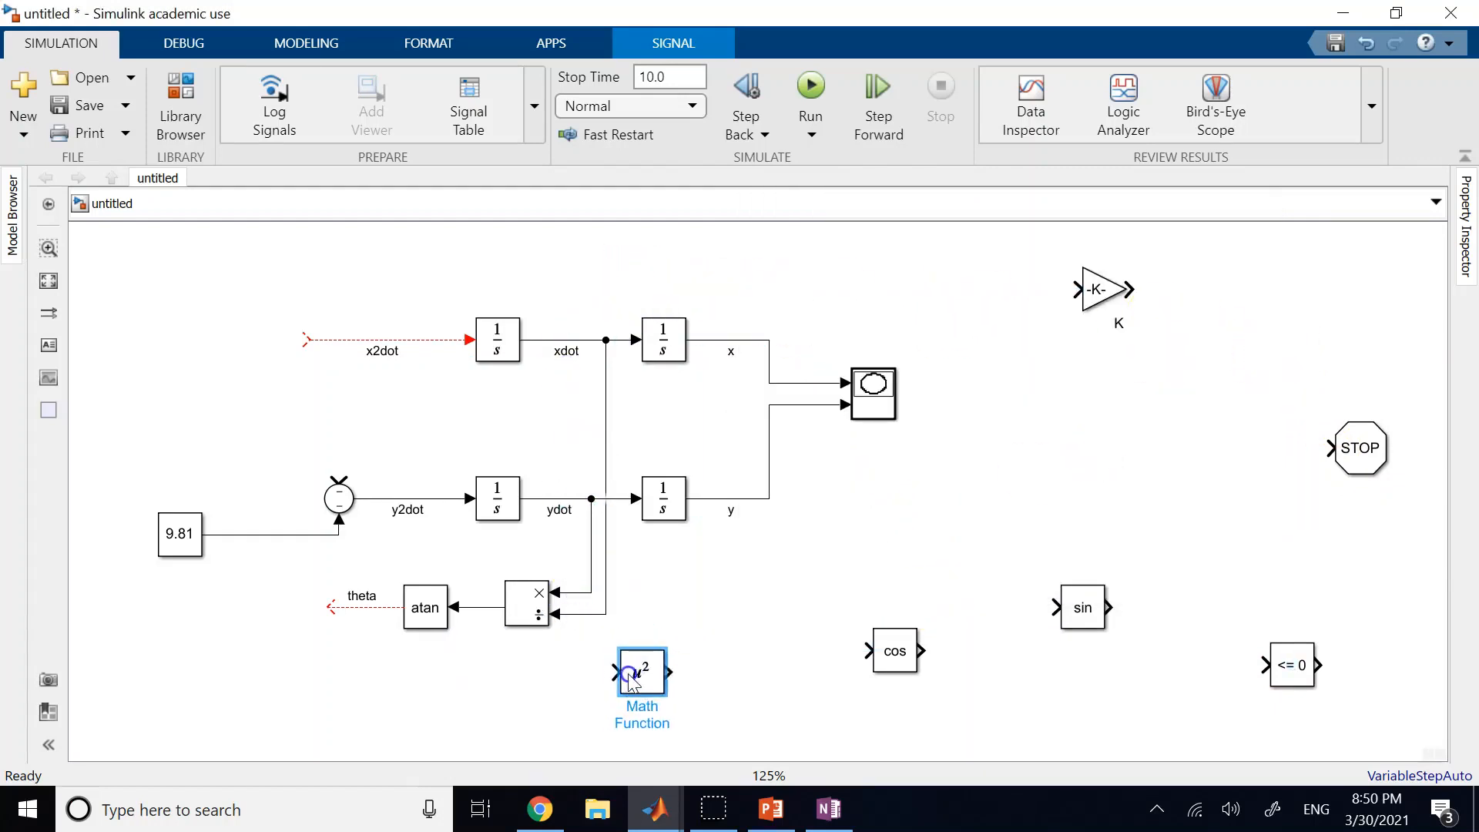
Step: Flip the square Math Function block horizontally and place it directly beneath the Divide block
left_click(613, 691)
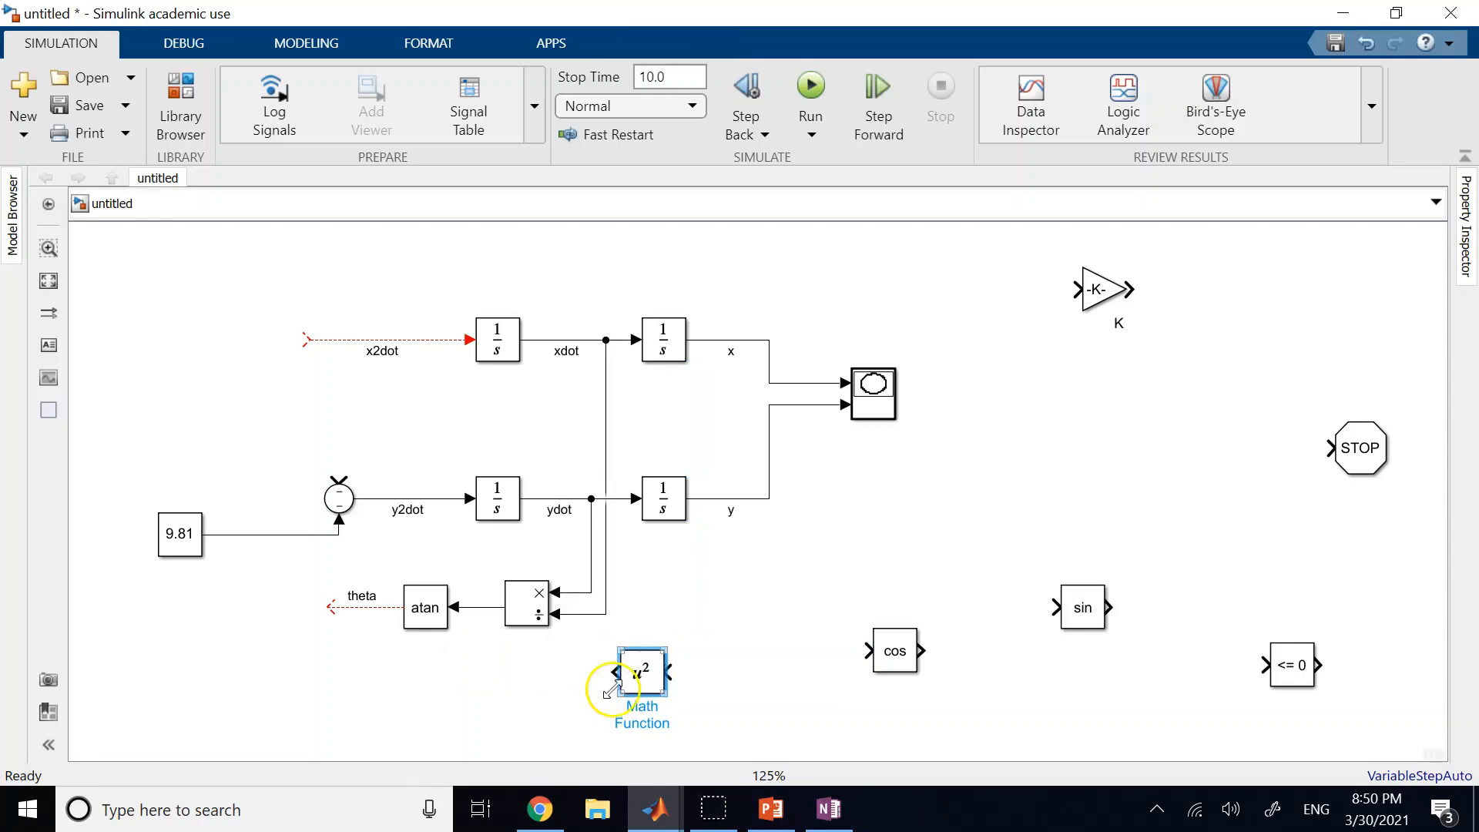
left_click(820, 603)
left_click_drag(644, 677, 531, 697)
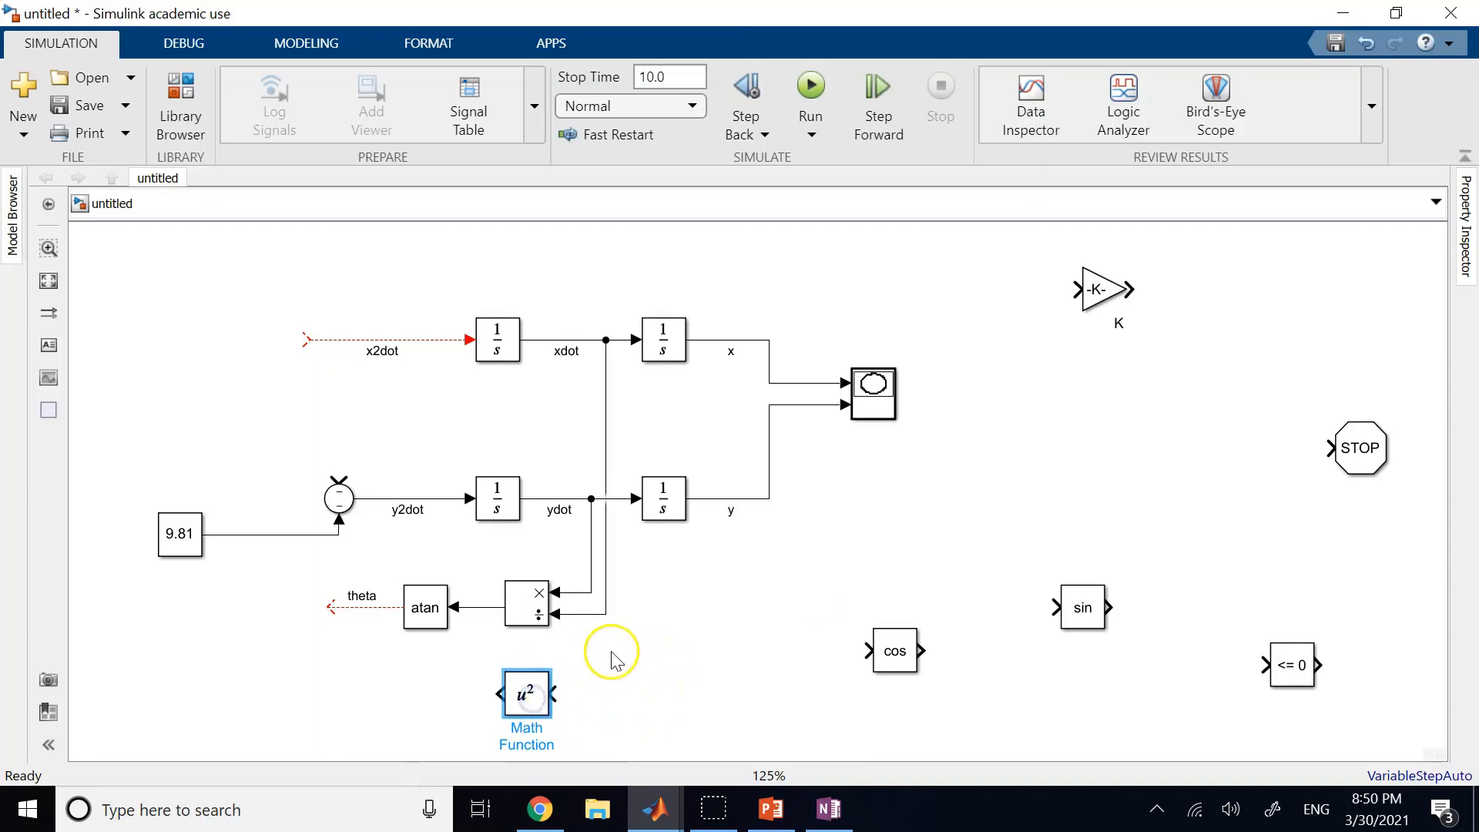
Step: Shift the whole model upward to free space beneath the square block
scroll(611, 657, "up", 1)
scroll(610, 657, "down", 2)
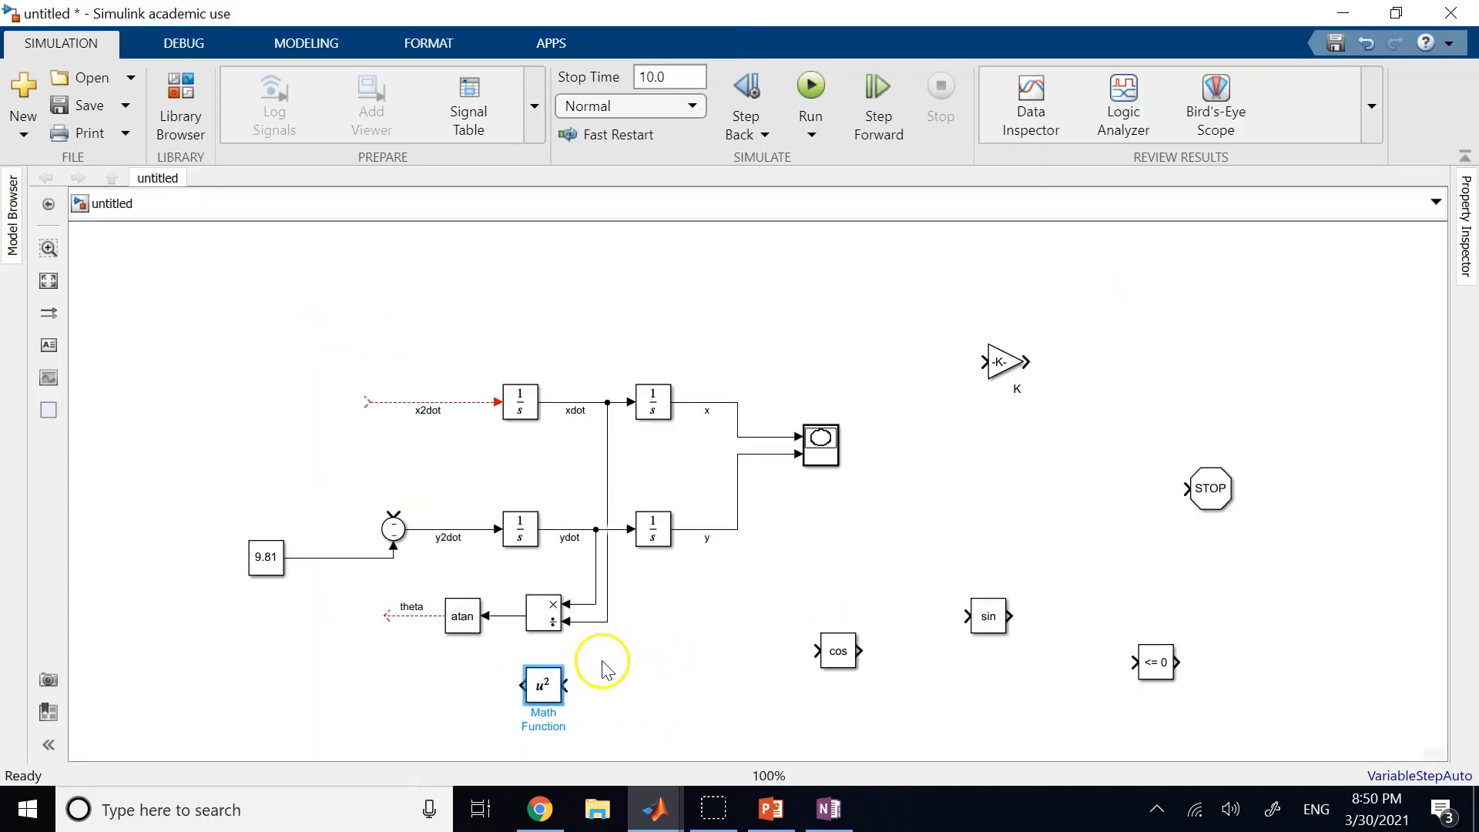
scroll(578, 643, "up", 1)
scroll(584, 658, "down", 2)
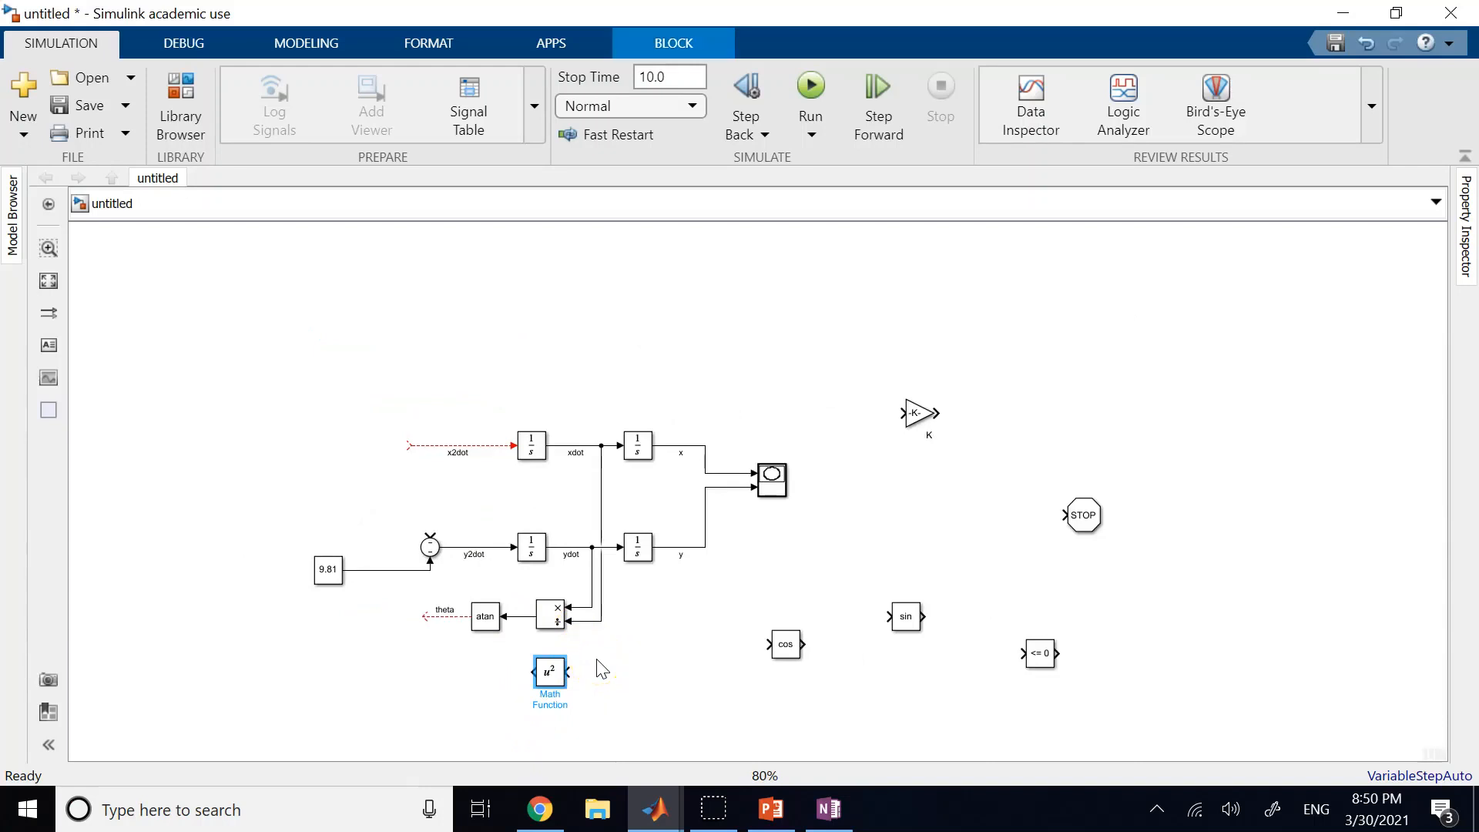
key("ctrl+a")
key("Up")
key("Up")
key("Up")
key("Up")
key("Up")
key("Up")
key("Up")
key("Up")
key("Up")
key("Up")
key("Up")
key("Up")
key("Up")
key("Up")
key("Up")
key("Up")
key("Up")
key("Up")
key("Up")
key("Up")
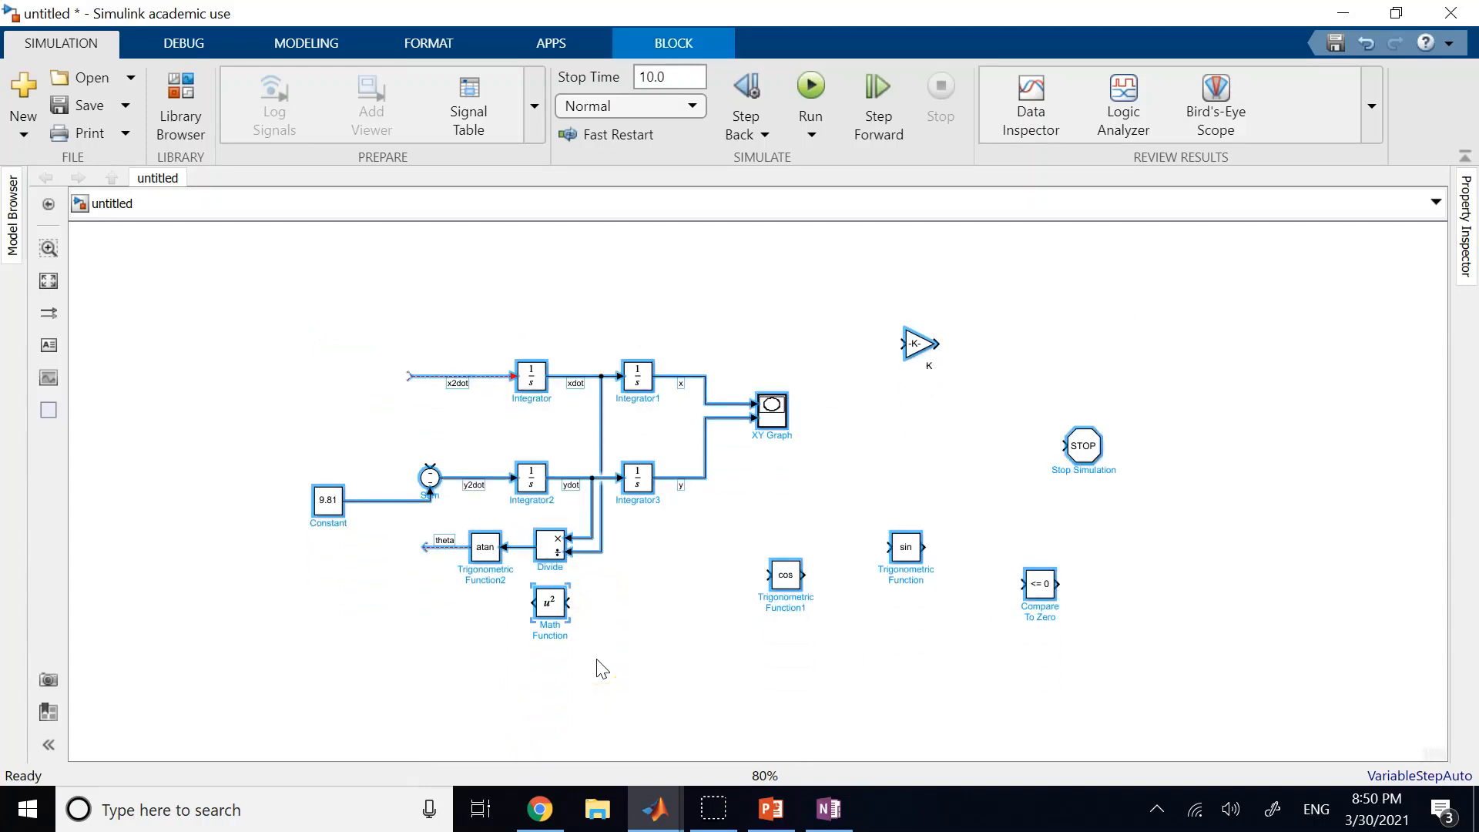
left_click(644, 611)
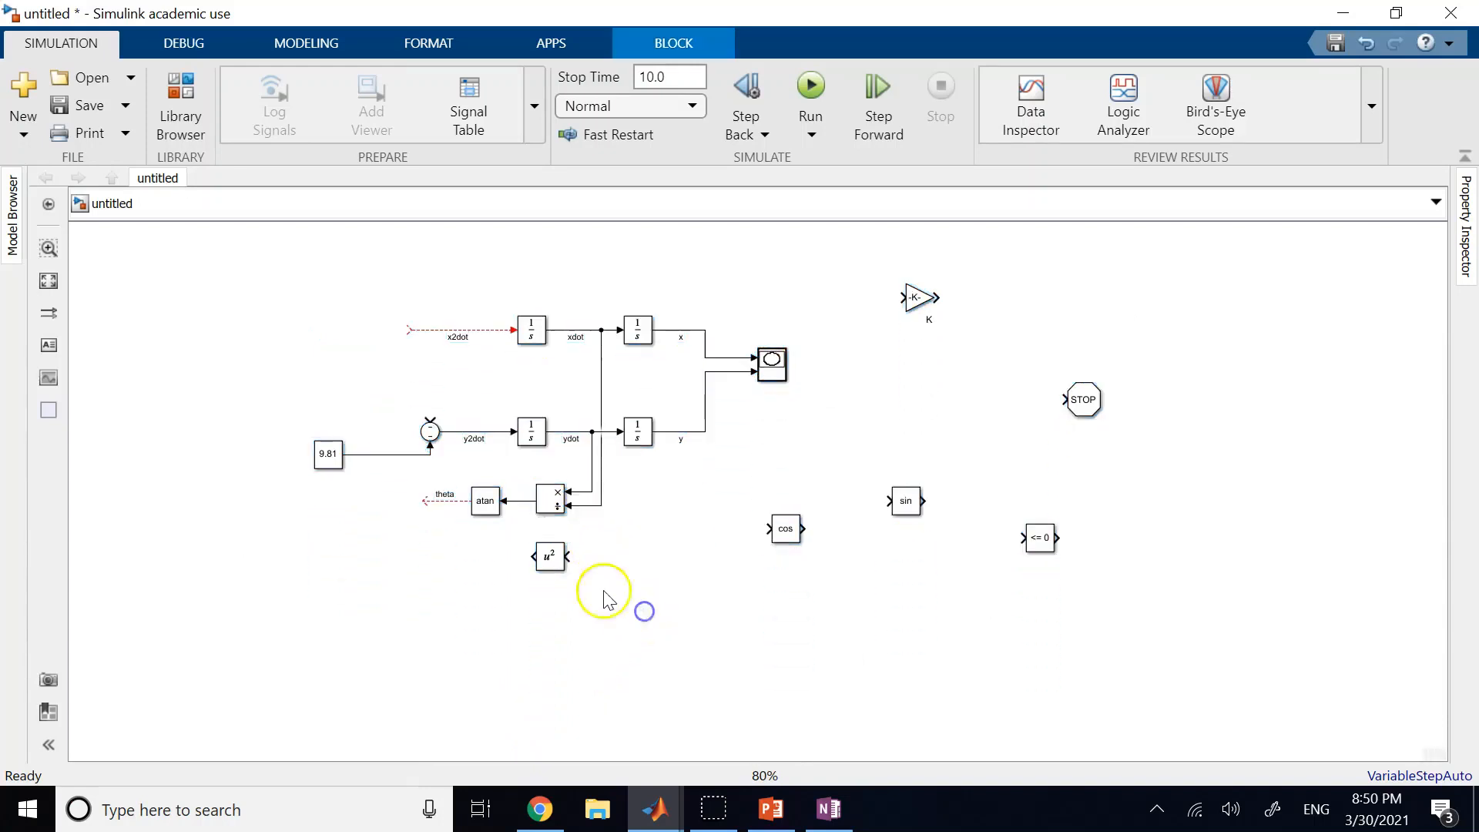
Step: Duplicate the square Math Function block and place the copy directly below the original
left_click(547, 556)
left_click(553, 588)
left_click_drag(553, 588, 552, 632)
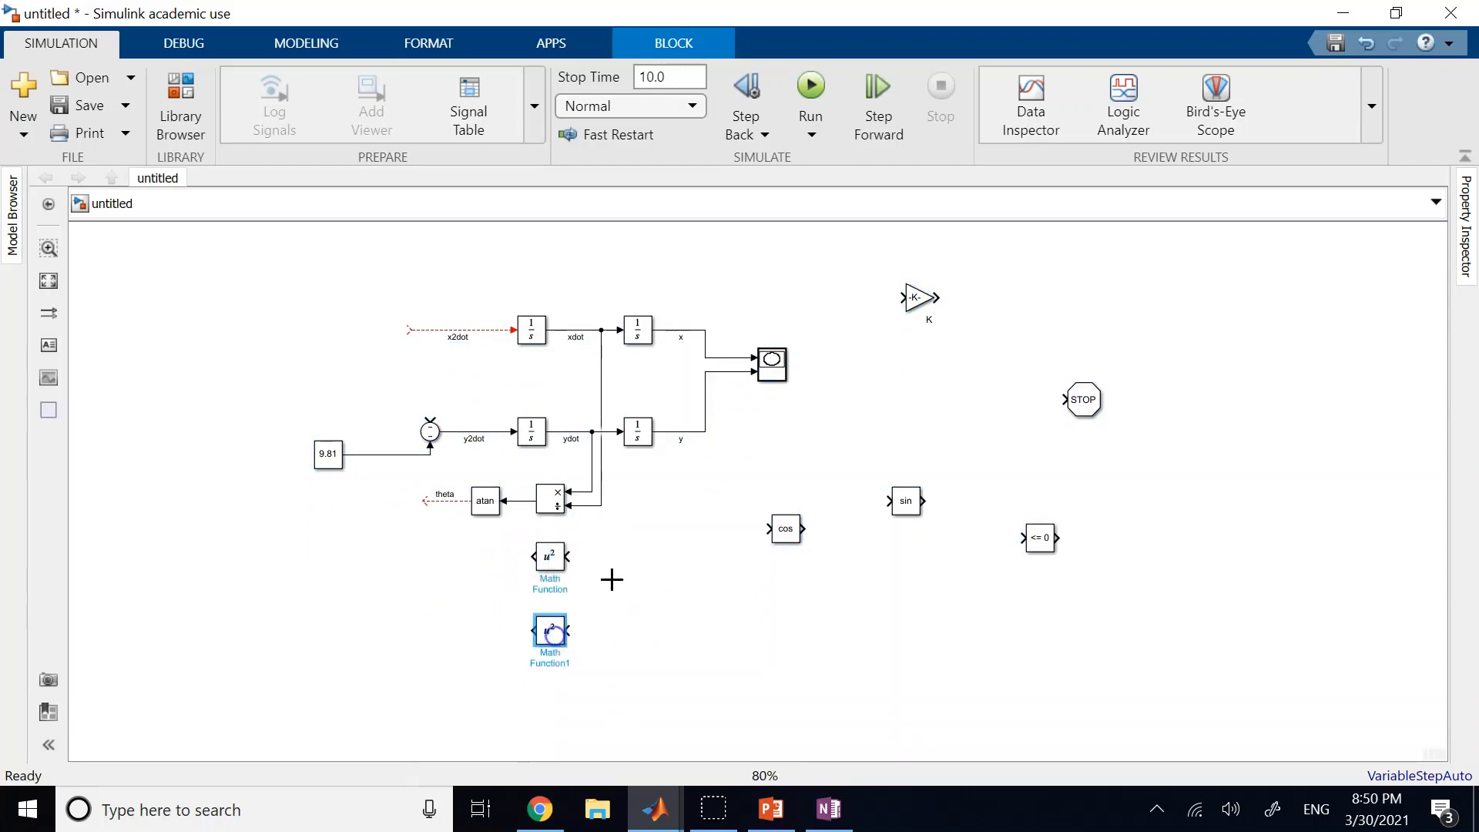
left_click(620, 572)
Step: Branch xdot into the upper square block and ydot into the lower square block
left_click_drag(575, 554, 577, 552)
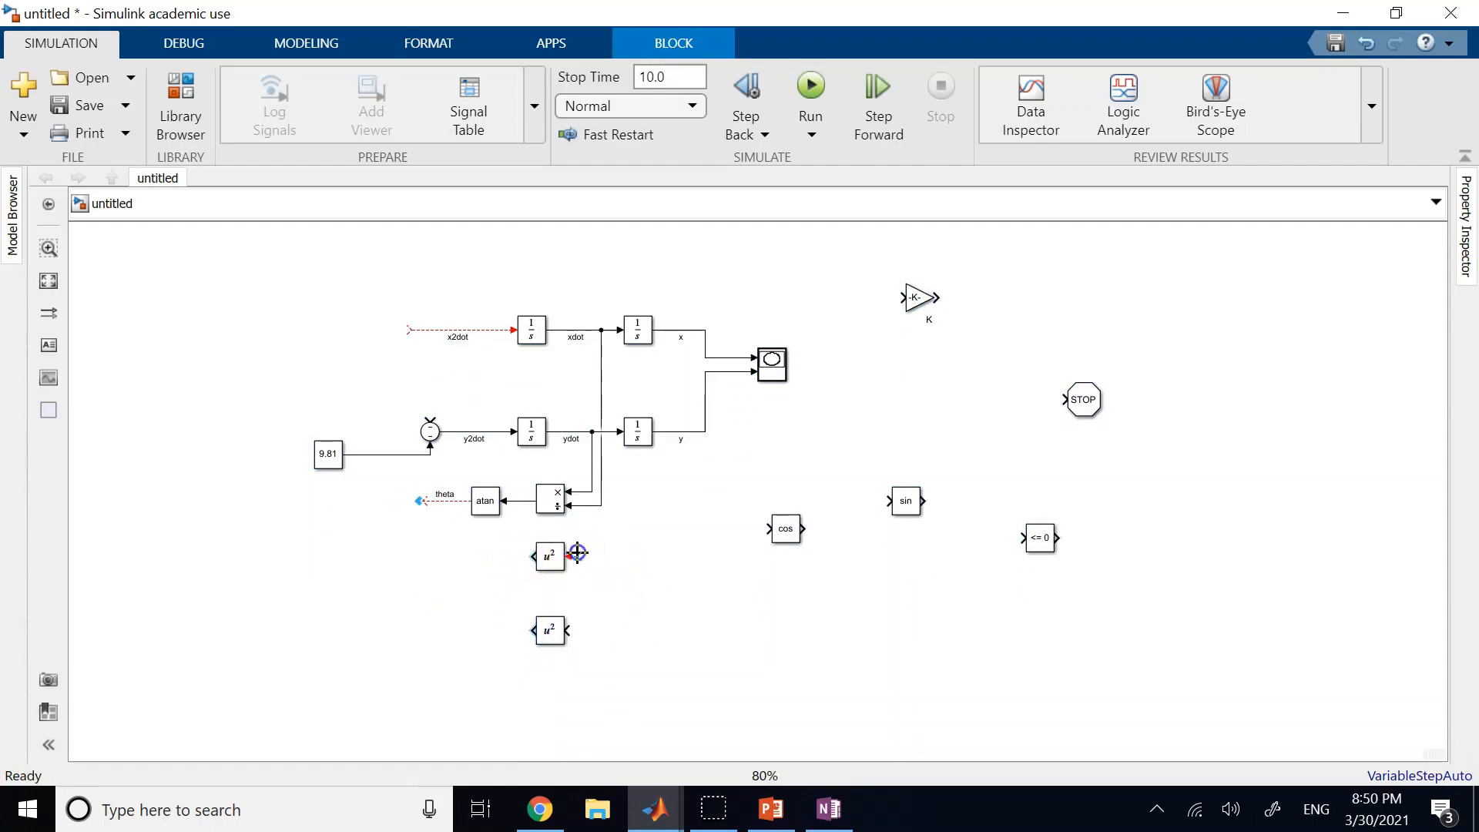
left_click_drag(611, 459, 602, 506)
left_click_drag(567, 630, 585, 493)
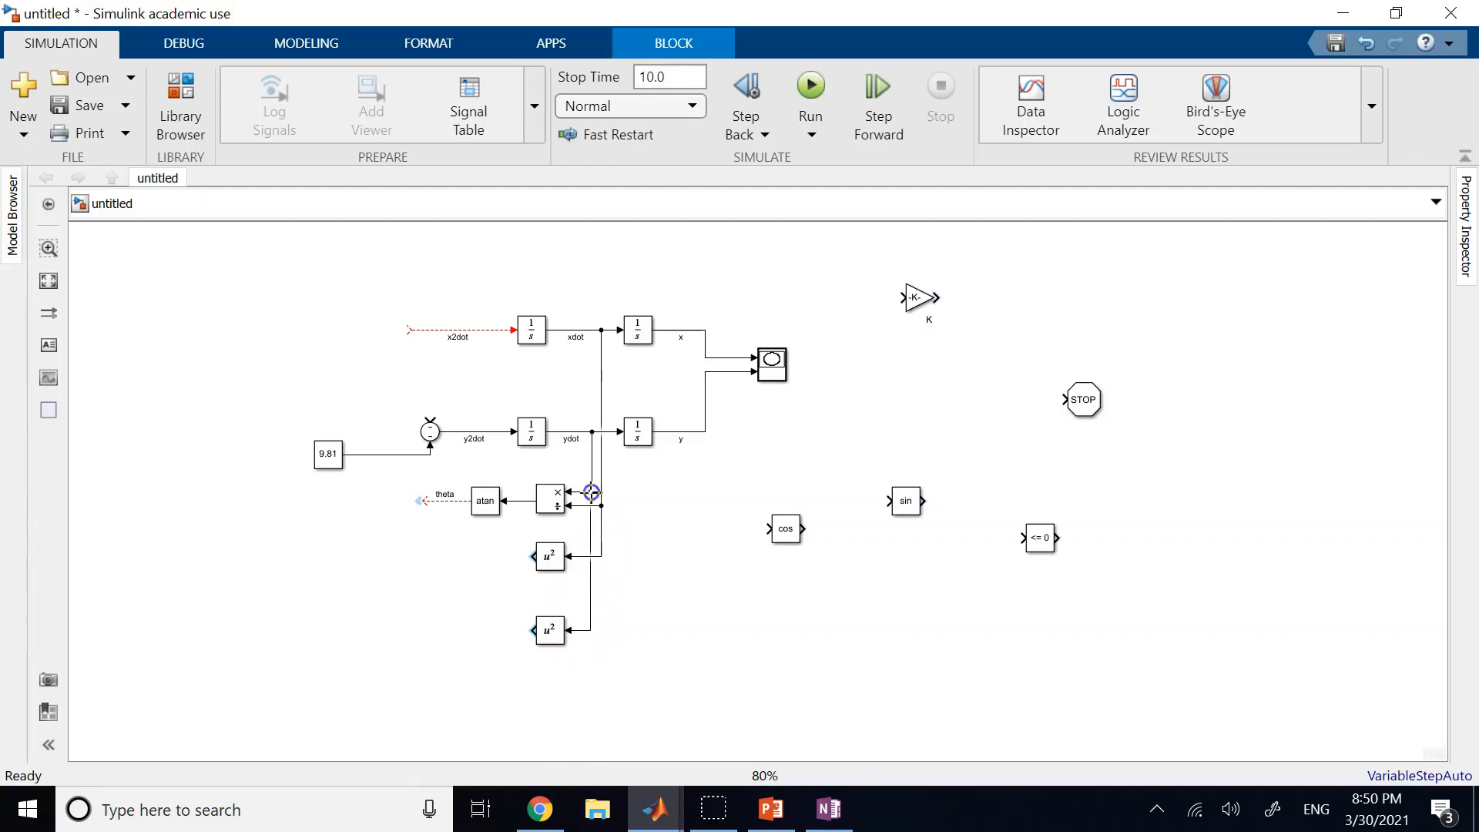
left_click(763, 618)
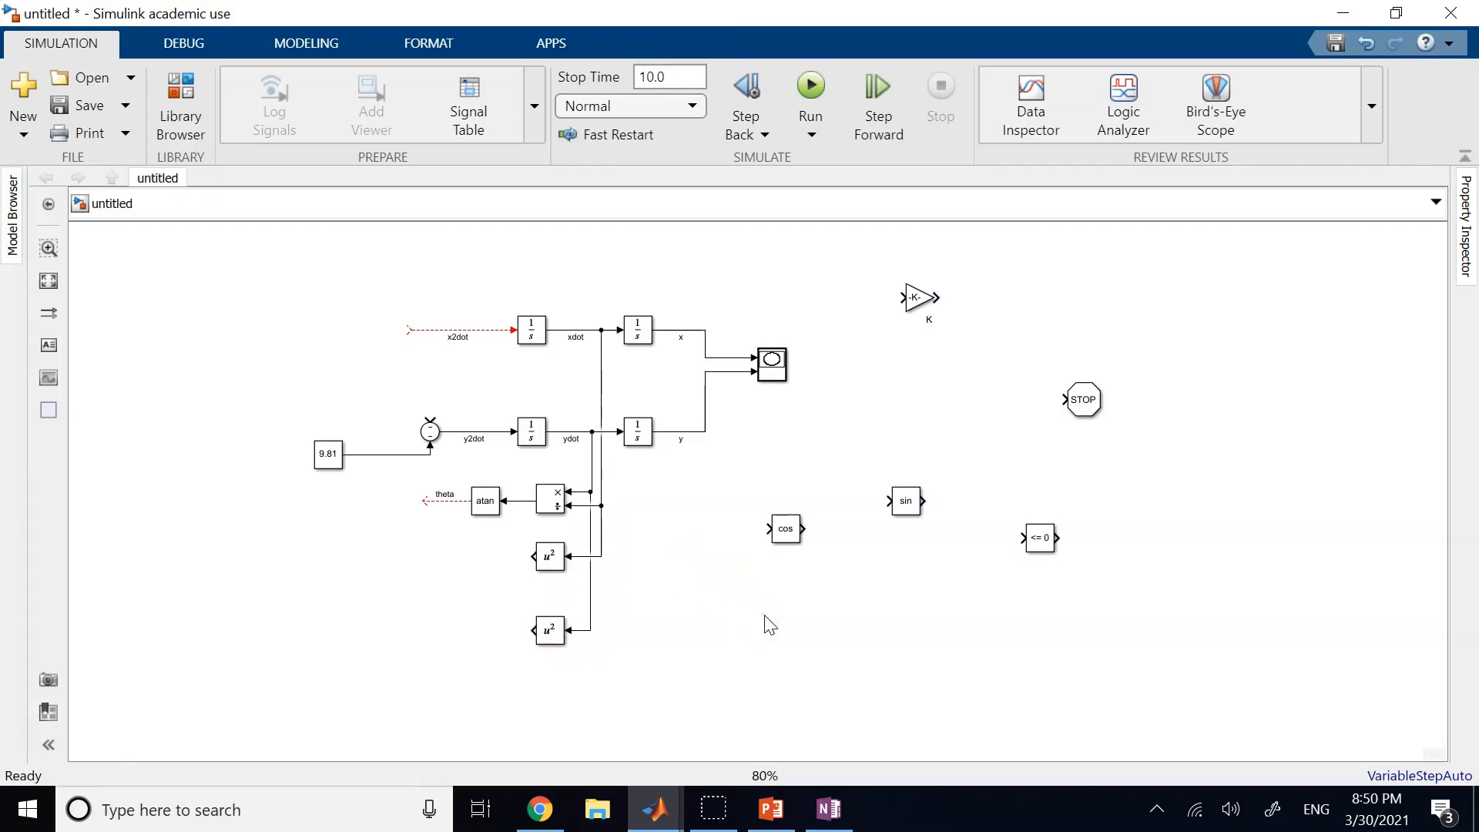
Step: Place a flipped copy of the Sum block left of the two square blocks and set its list of signs to ++
left_click(430, 431)
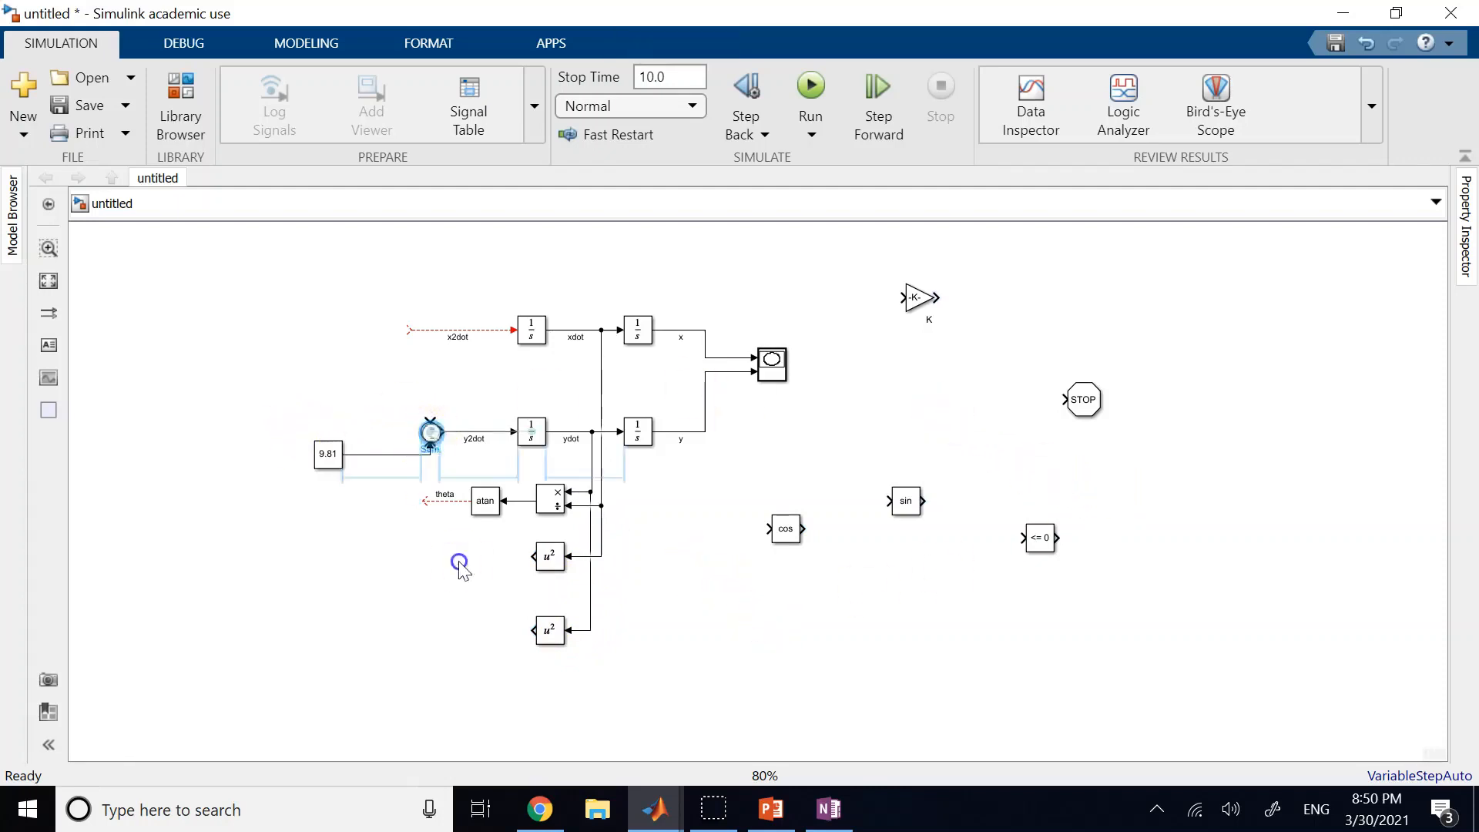
left_click_drag(459, 562, 480, 598)
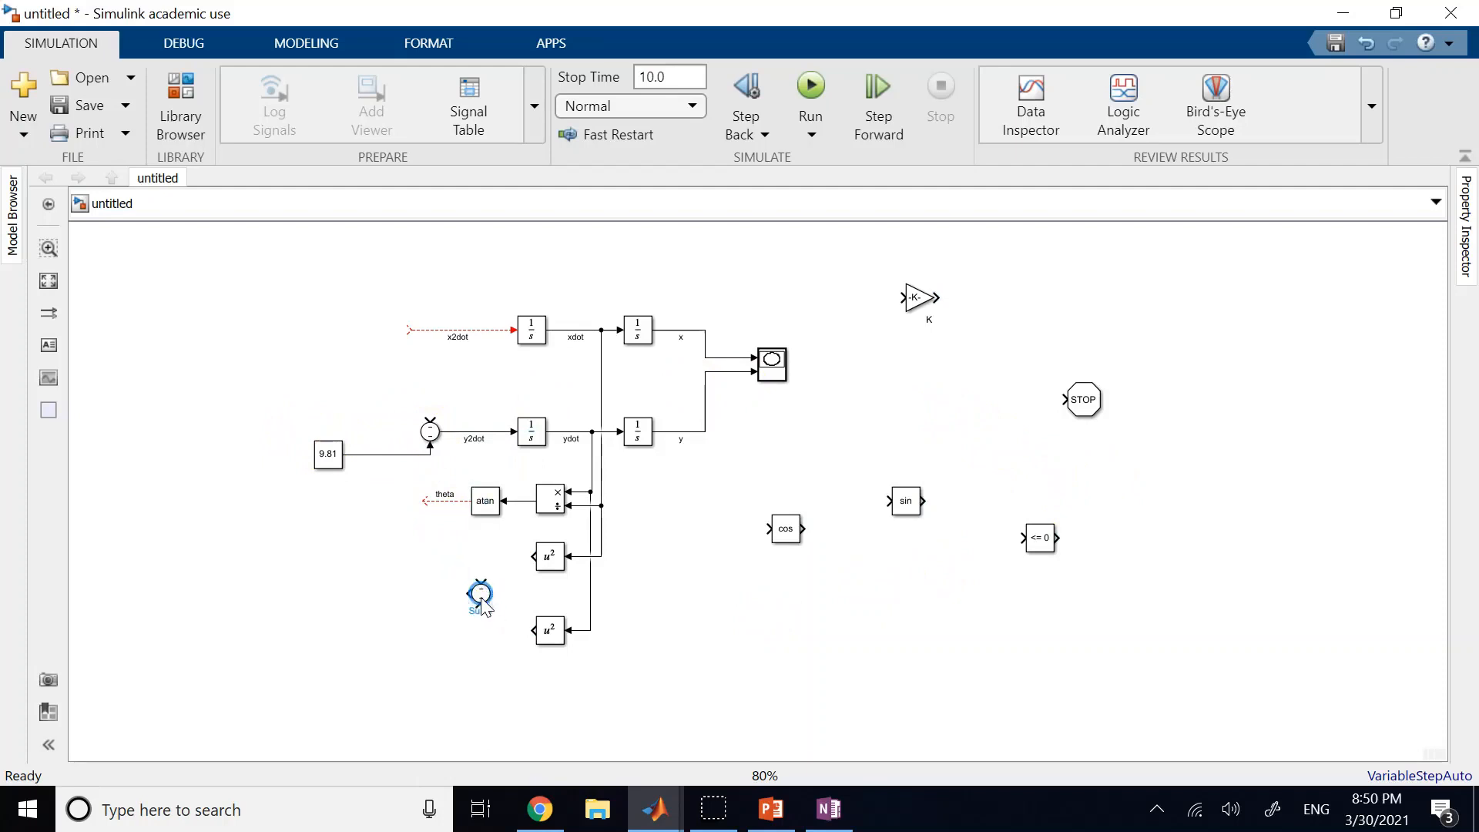
double_click(482, 605)
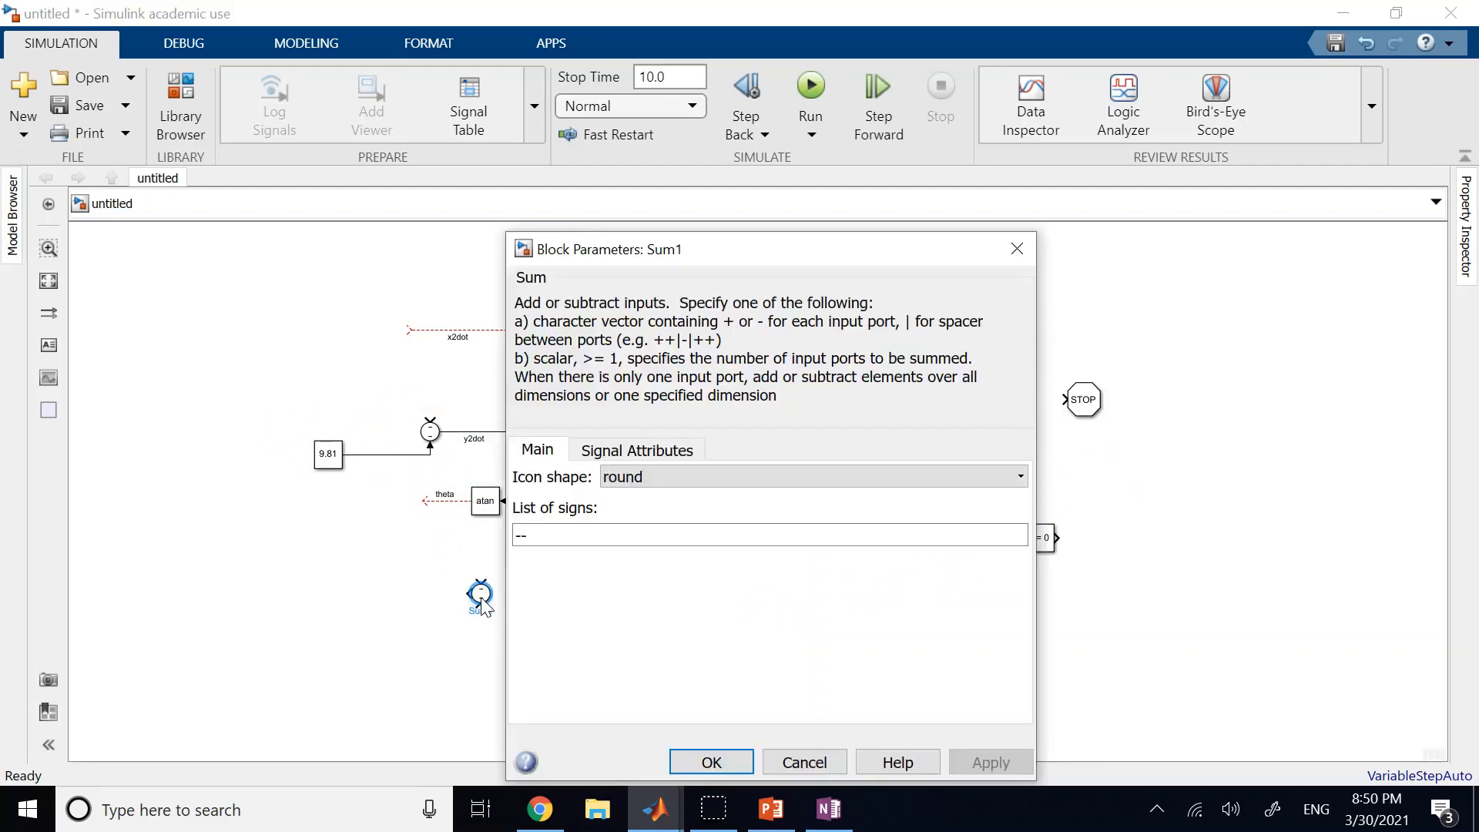
double_click(561, 533)
type("++")
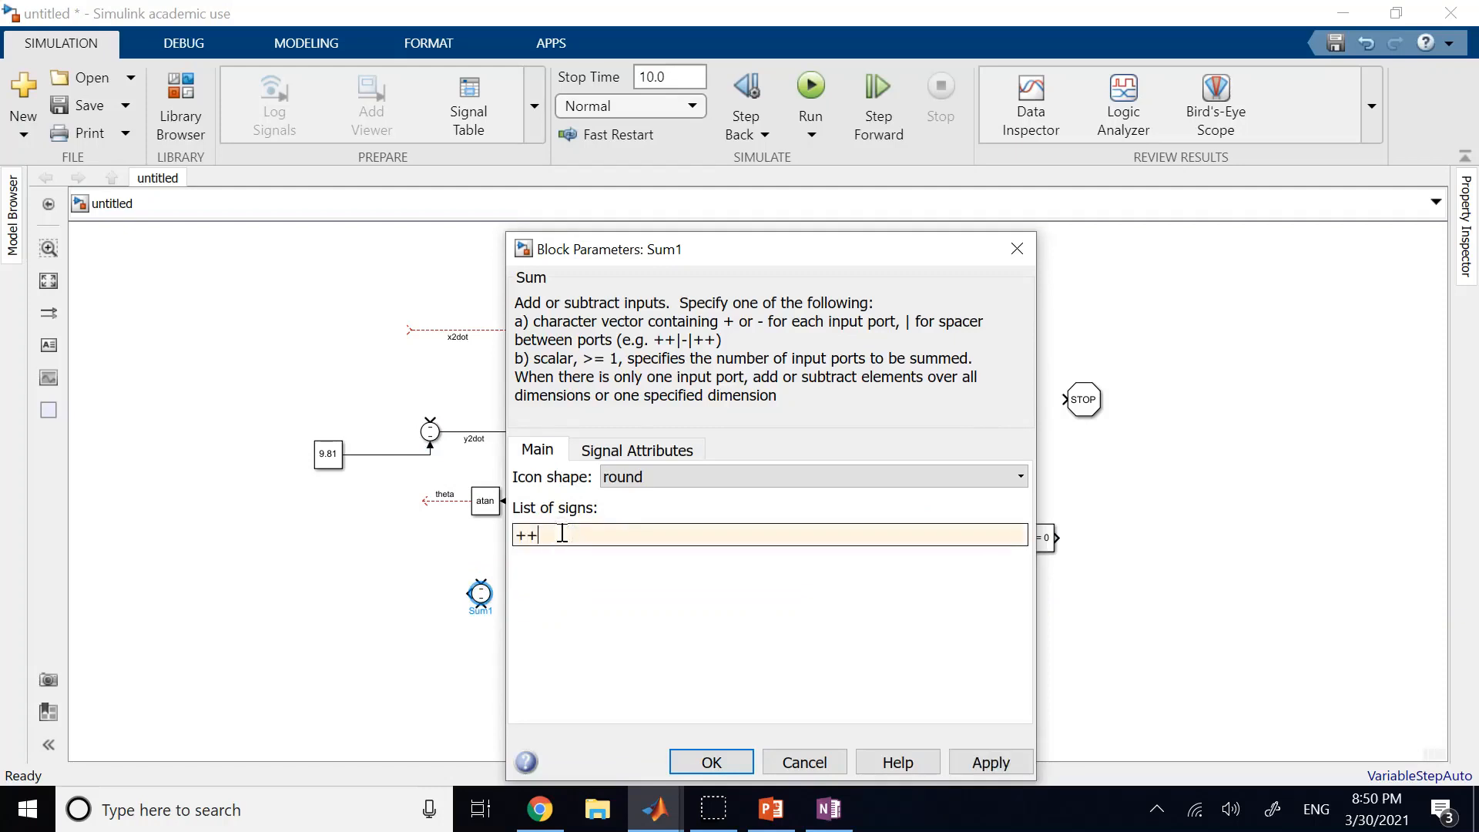
key("Return")
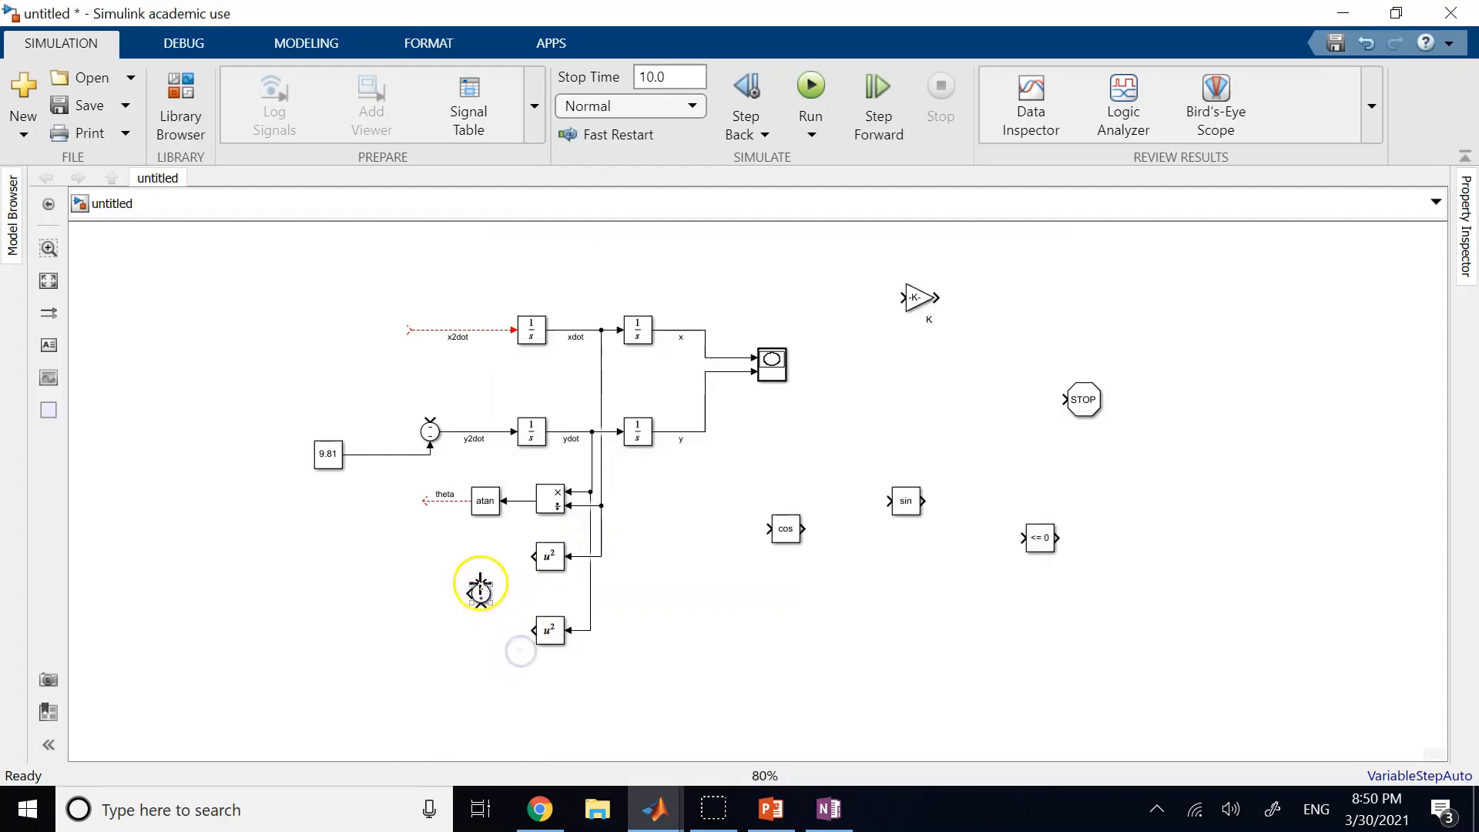
Step: Wire both square blocks into the new Sum block and name its outgoing signal line v^2
left_click_drag(481, 583, 503, 563)
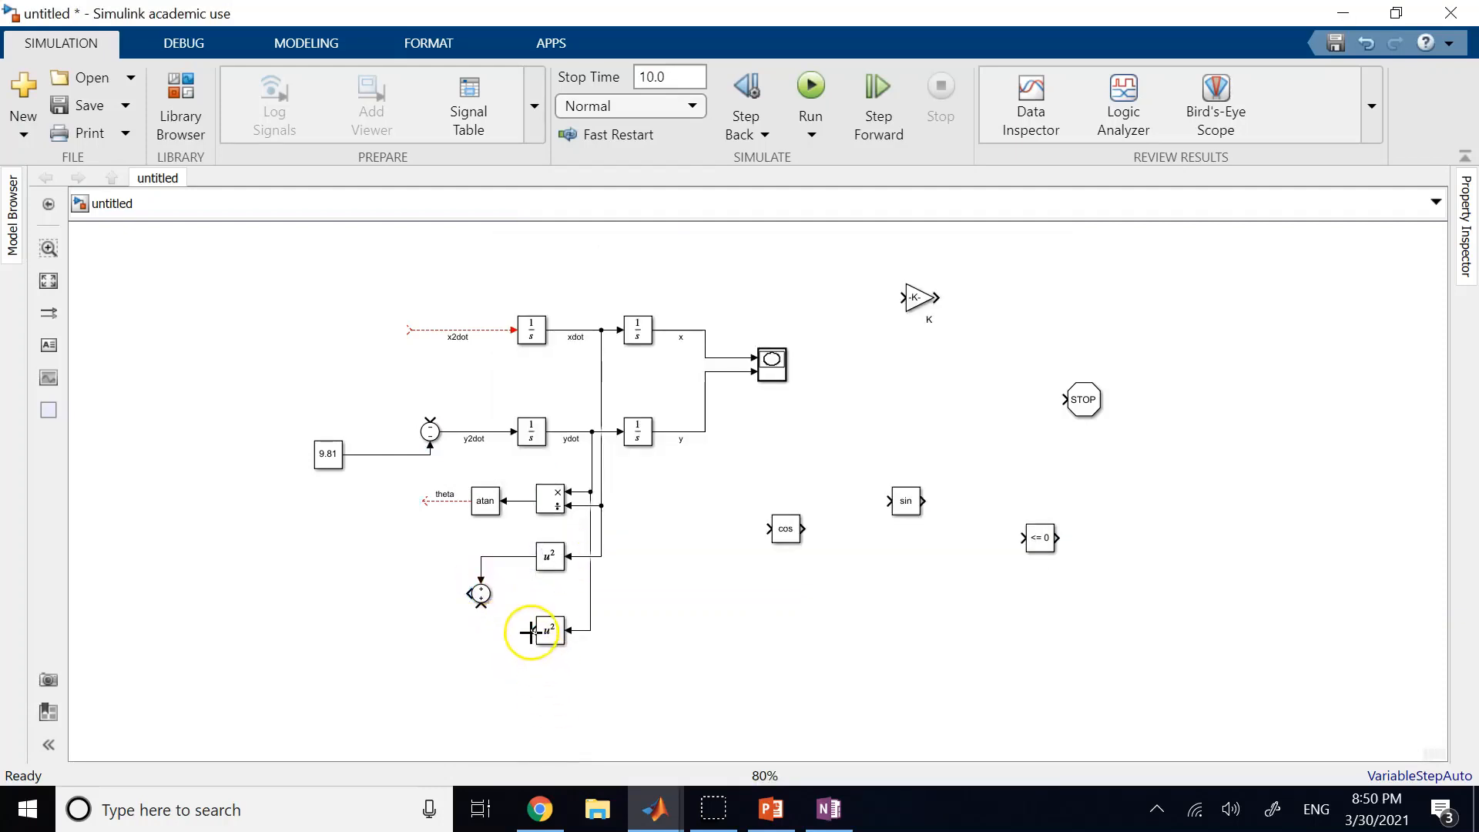
left_click_drag(533, 630, 459, 599)
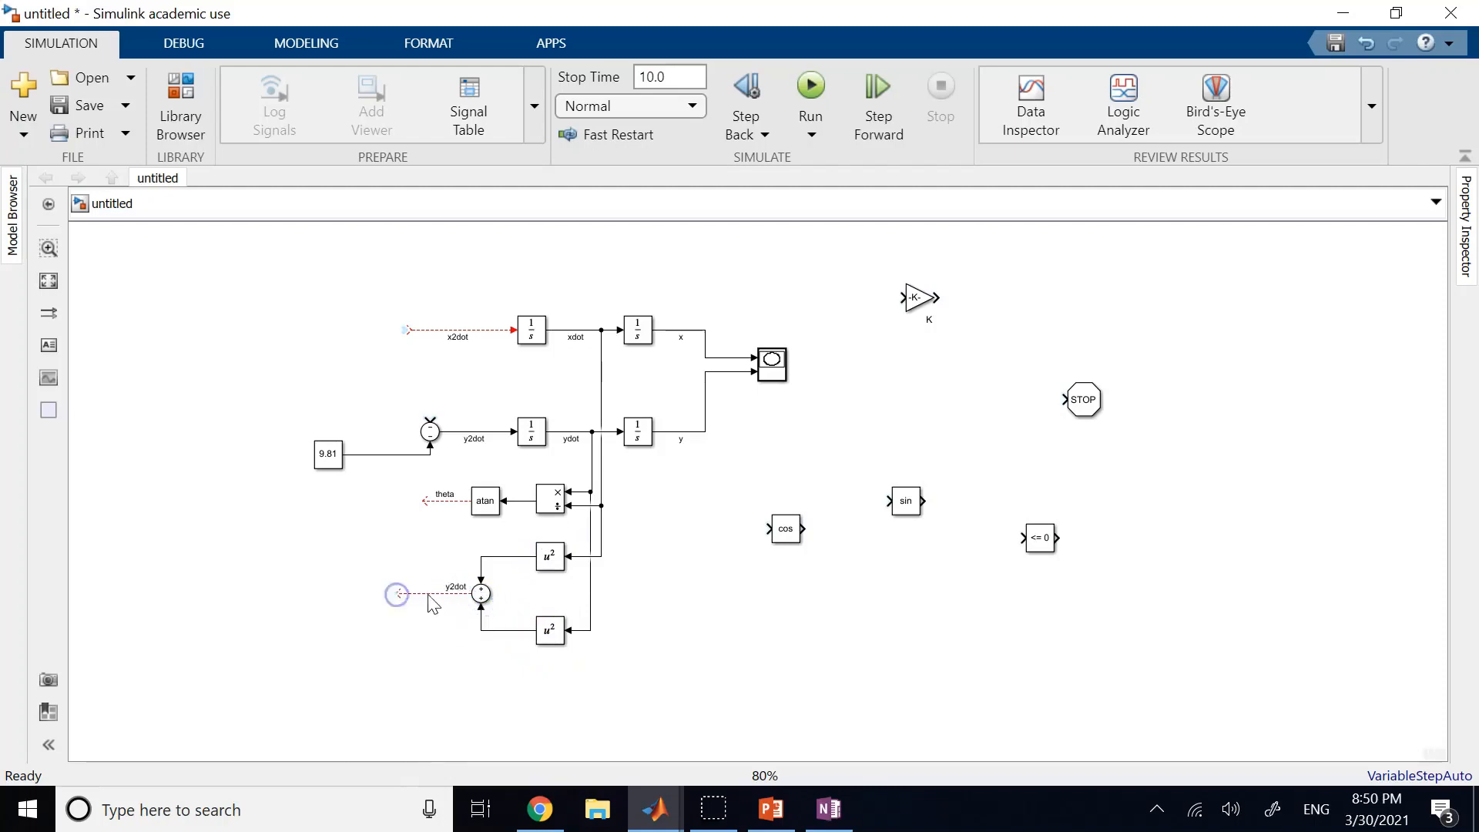
left_click(430, 594)
type("v^2")
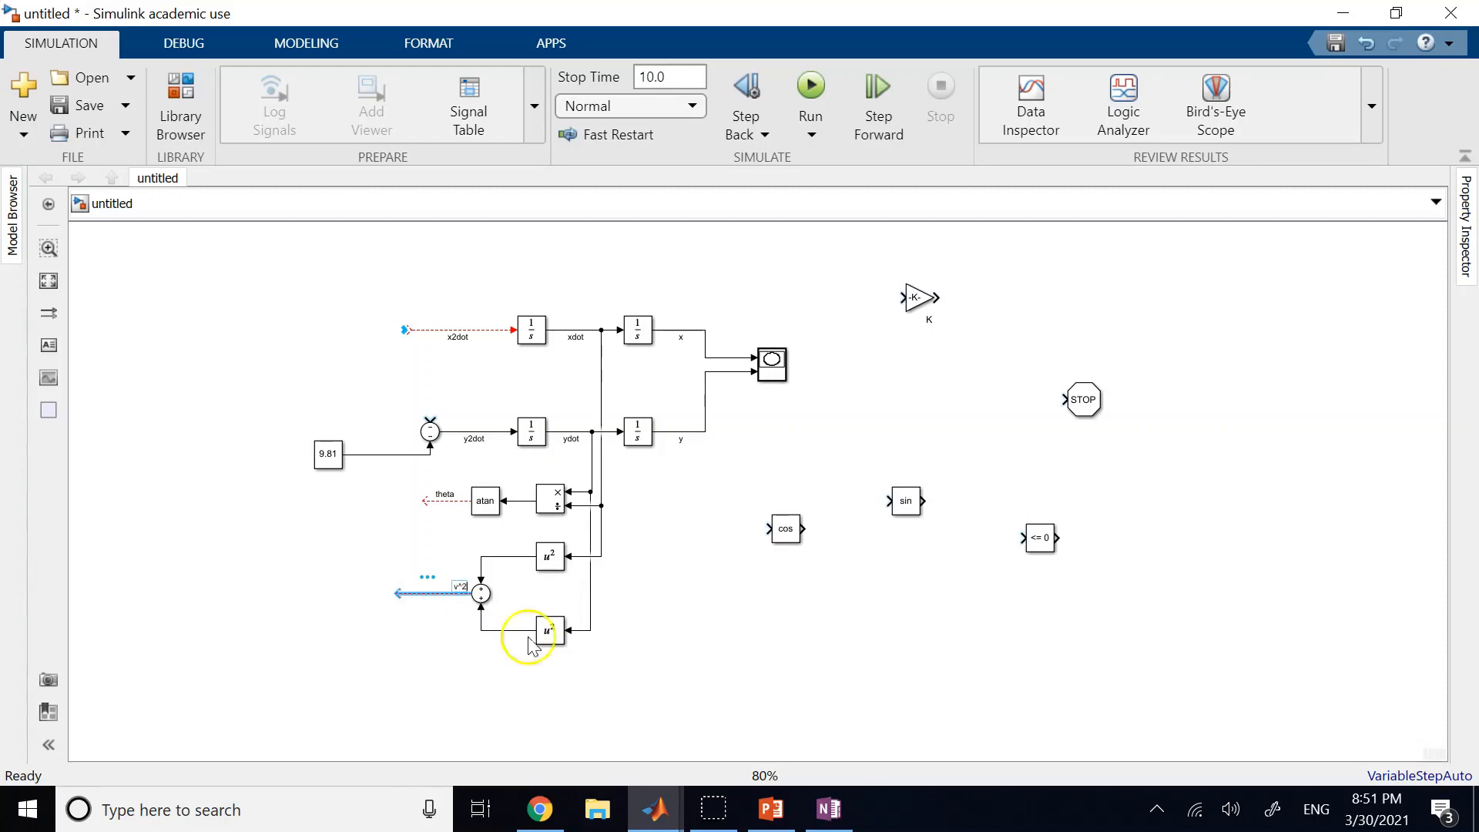
left_click(699, 647)
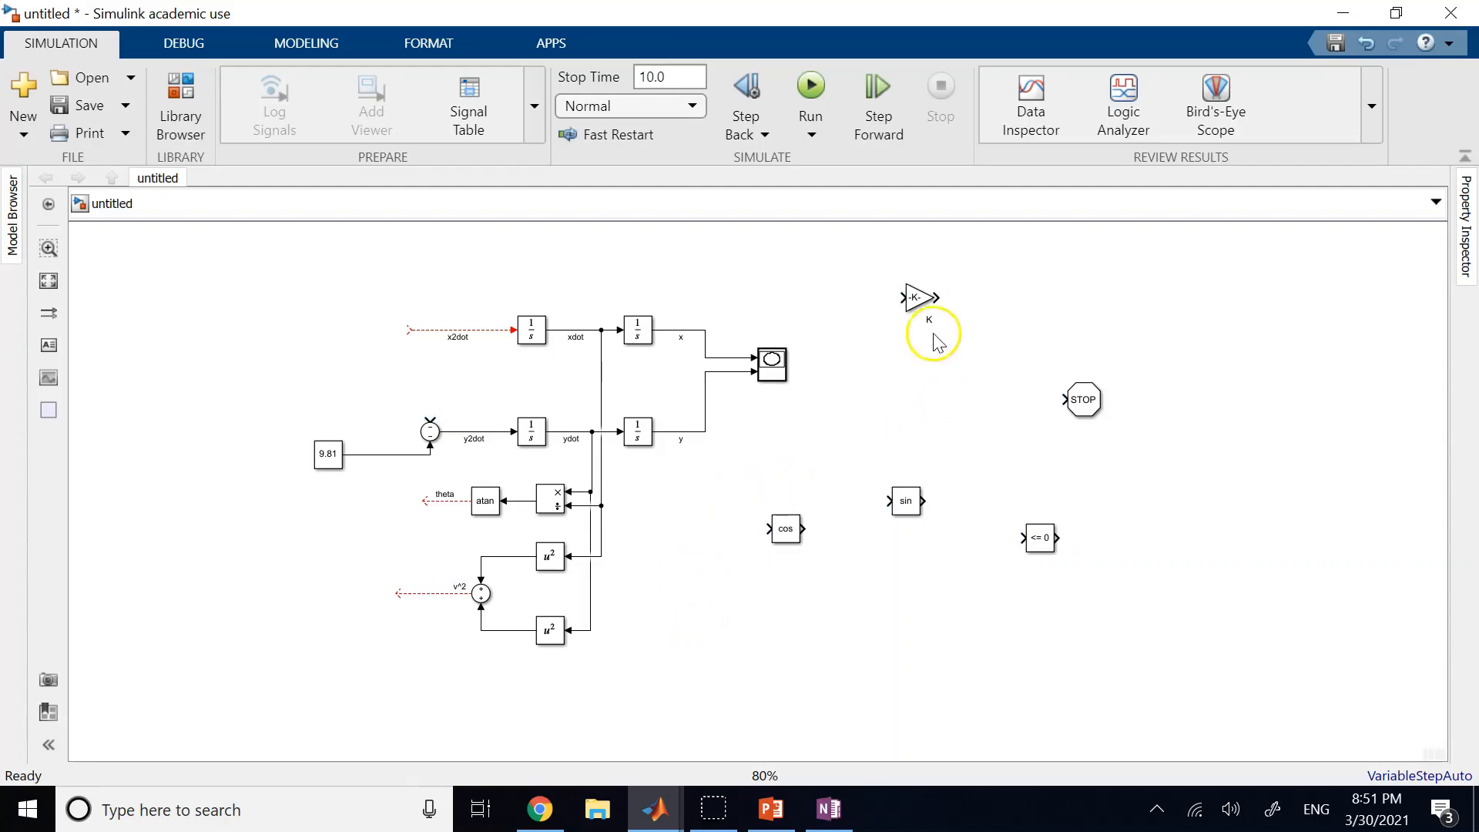
Step: Move the K gain block to the end of the v^2 signal, flip it horizontally and attach it to that line
left_click(917, 296)
left_click_drag(916, 297, 352, 596)
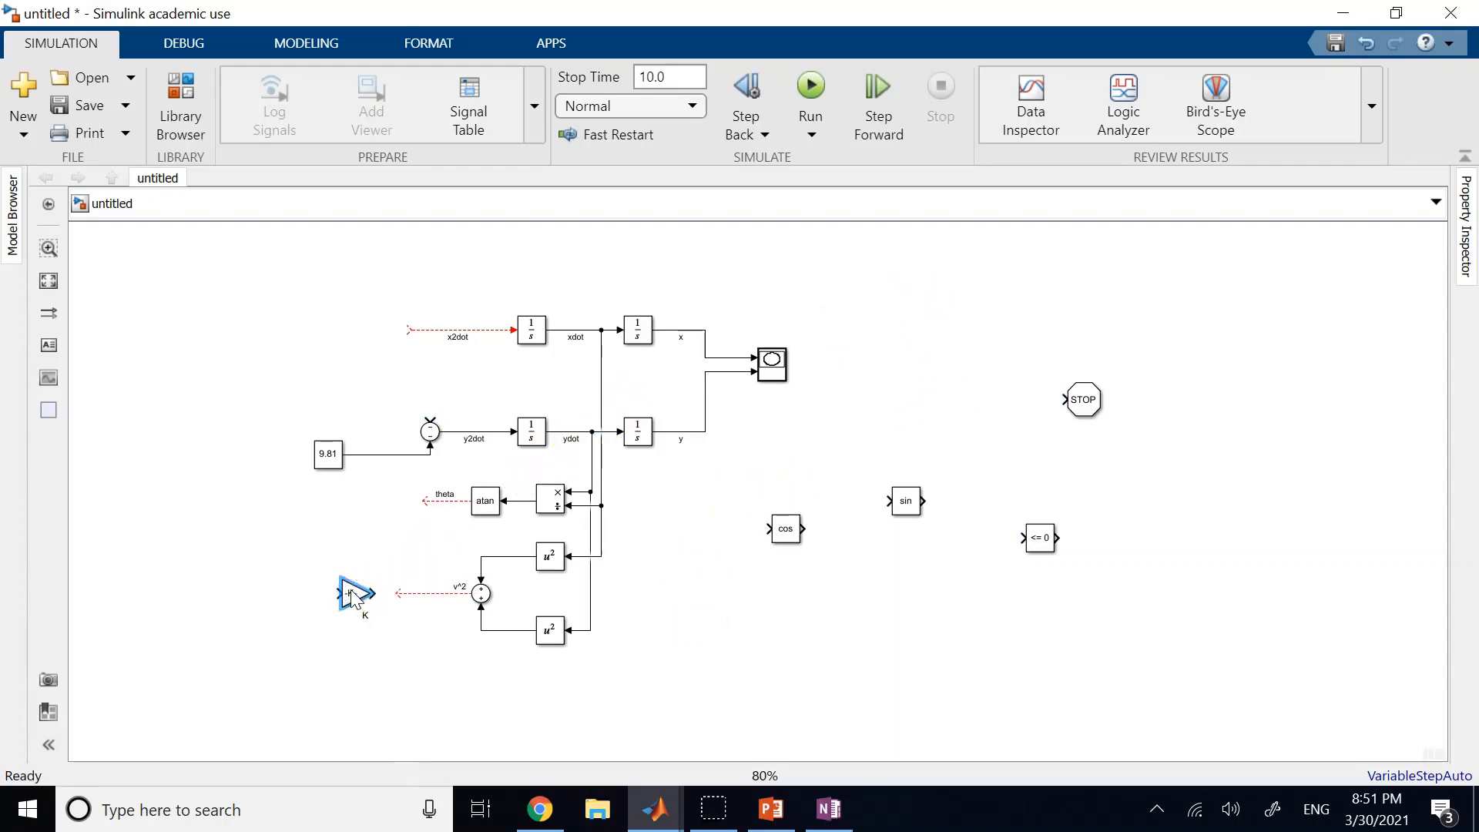
key("ctrl+i")
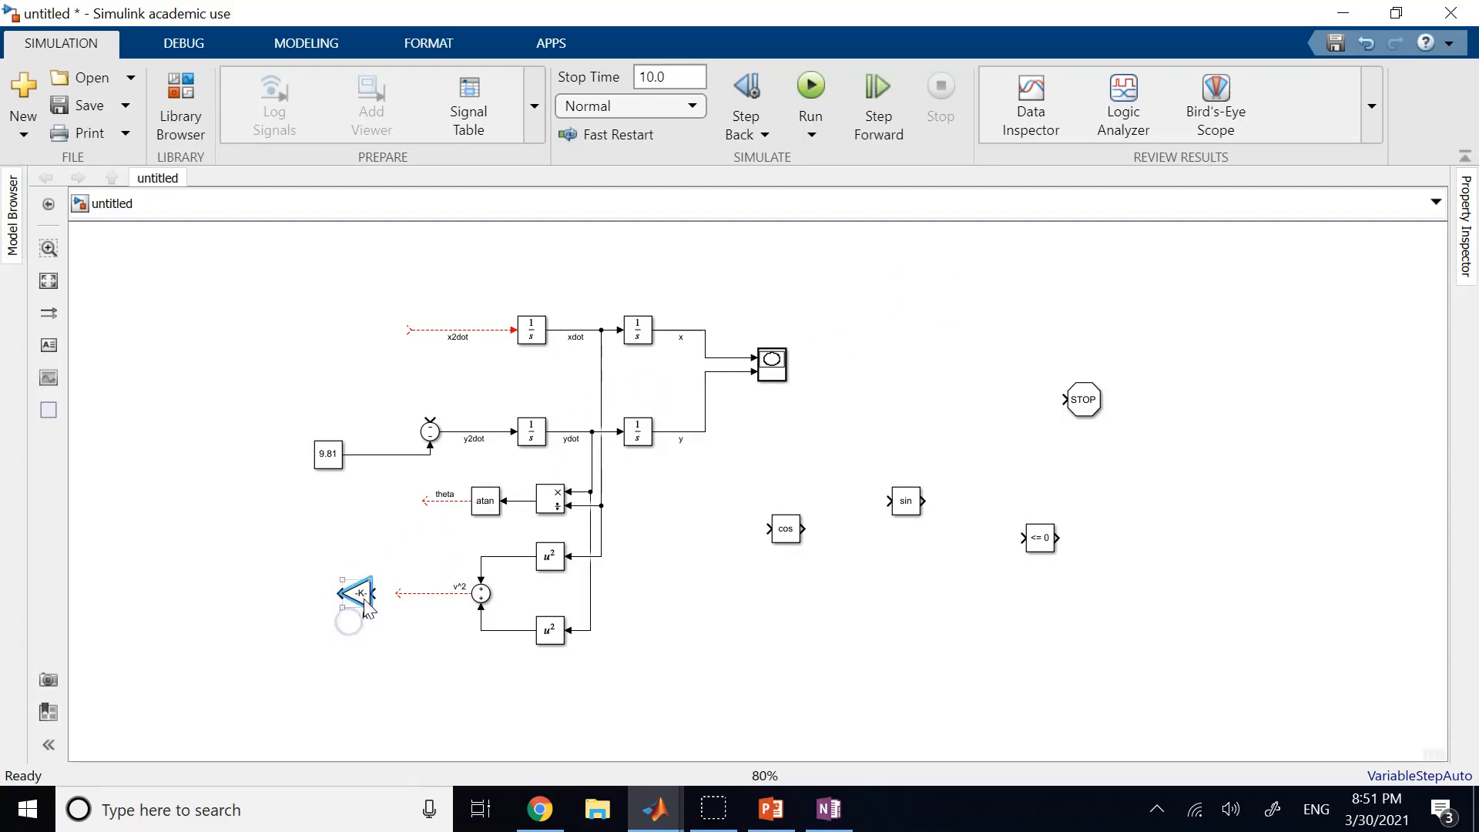
left_click_drag(379, 604, 391, 607)
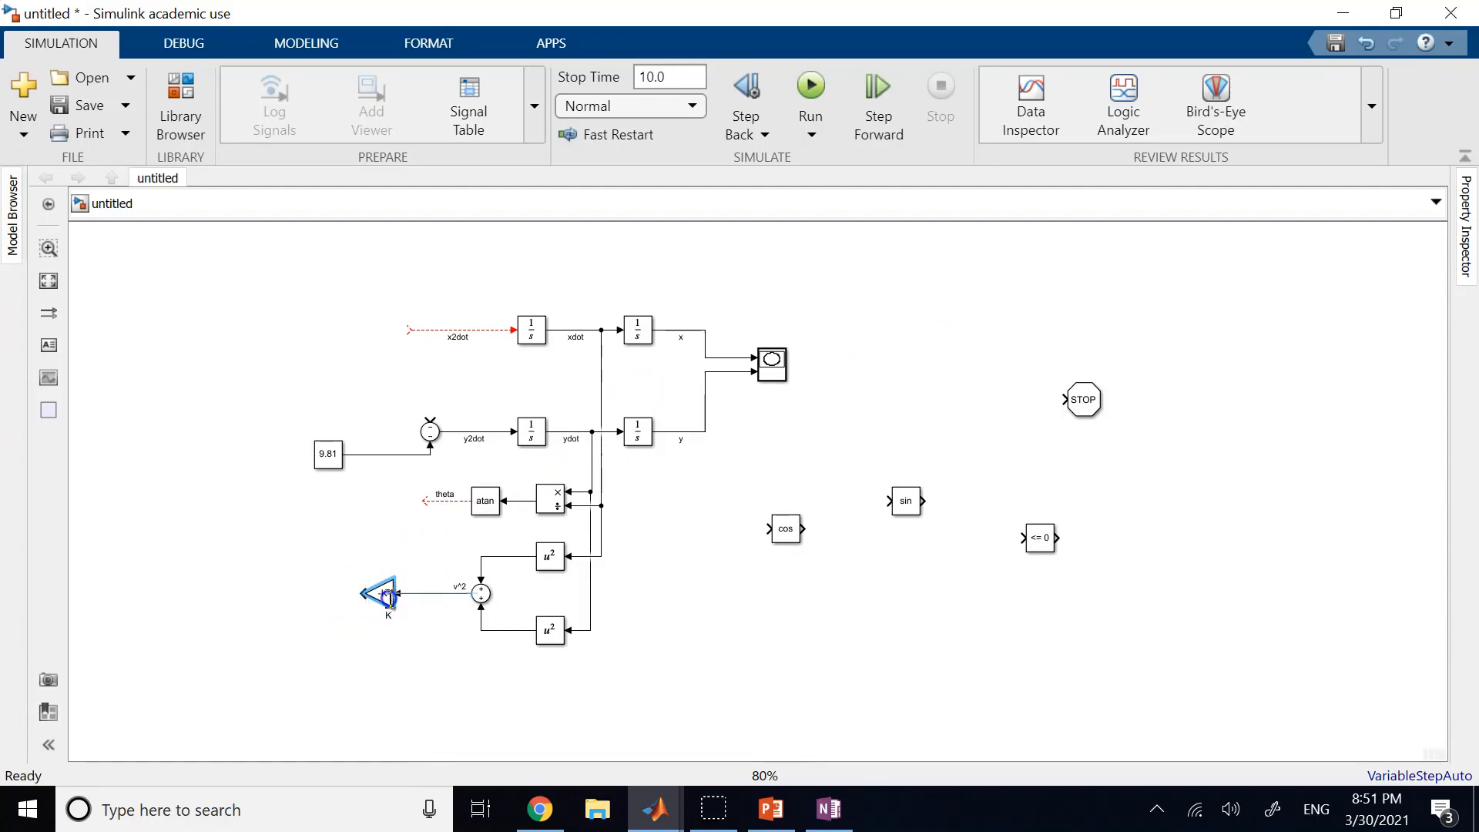
left_click(426, 614)
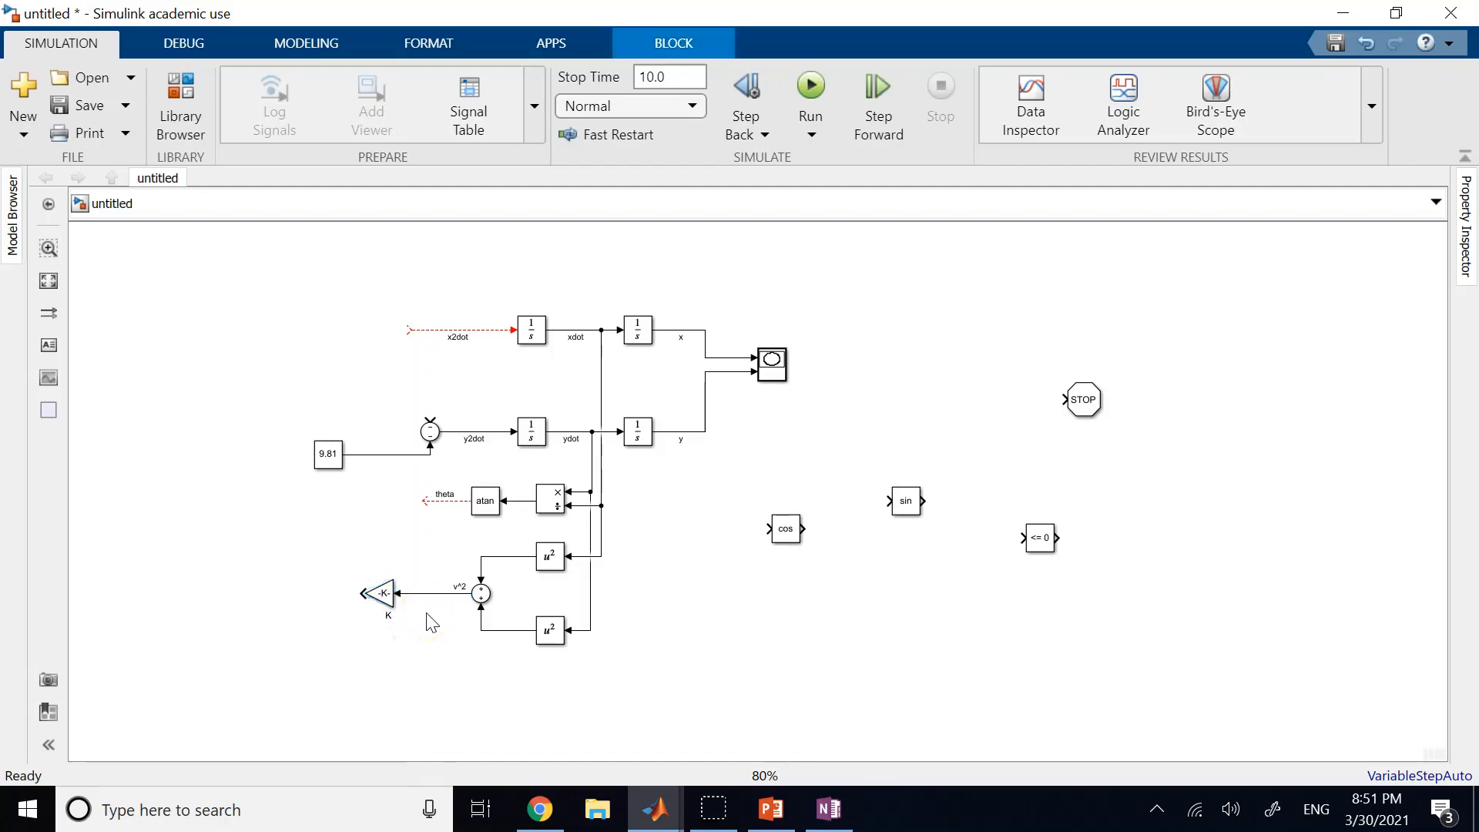
Step: Place the sin and cos blocks, flipped horizontally, left of the theta signal
left_click(909, 503)
left_click_drag(909, 503, 360, 528)
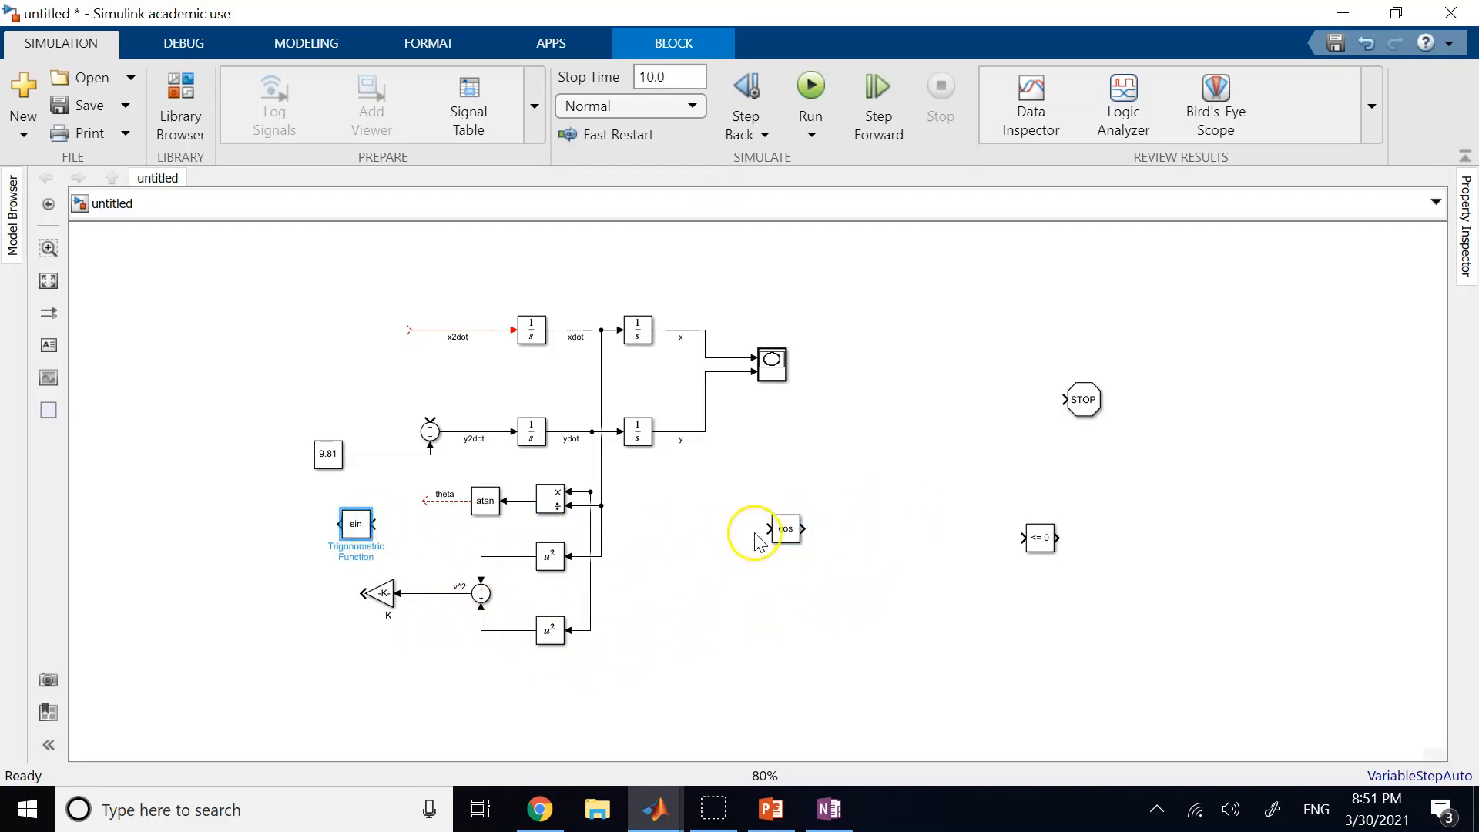
left_click_drag(785, 528, 262, 533)
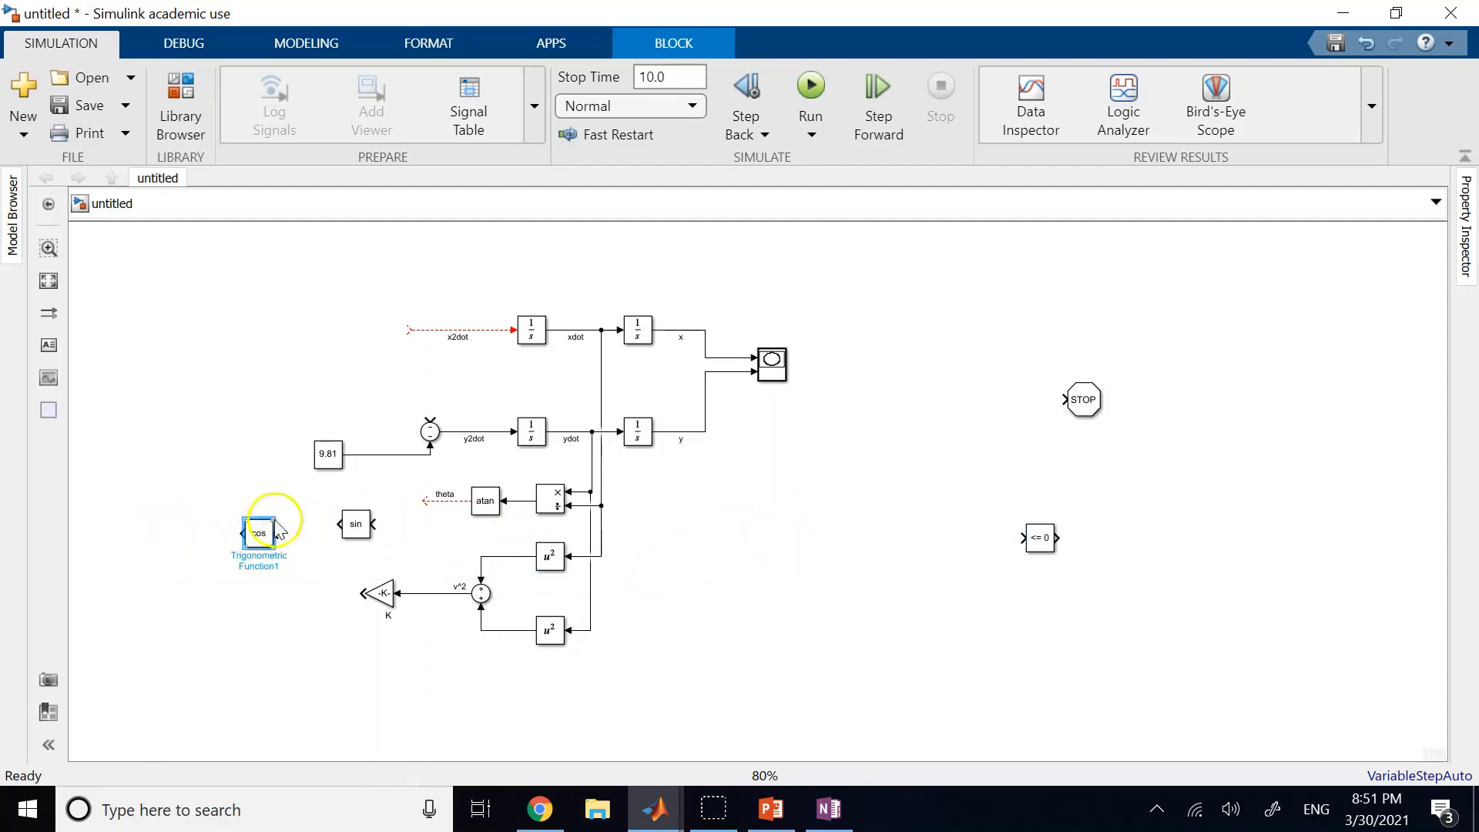
Step: Connect the theta signal to the sin block and delete the stray branch on that line
left_click_drag(375, 524, 297, 514)
left_click(414, 519)
scroll(372, 485, "down", 2)
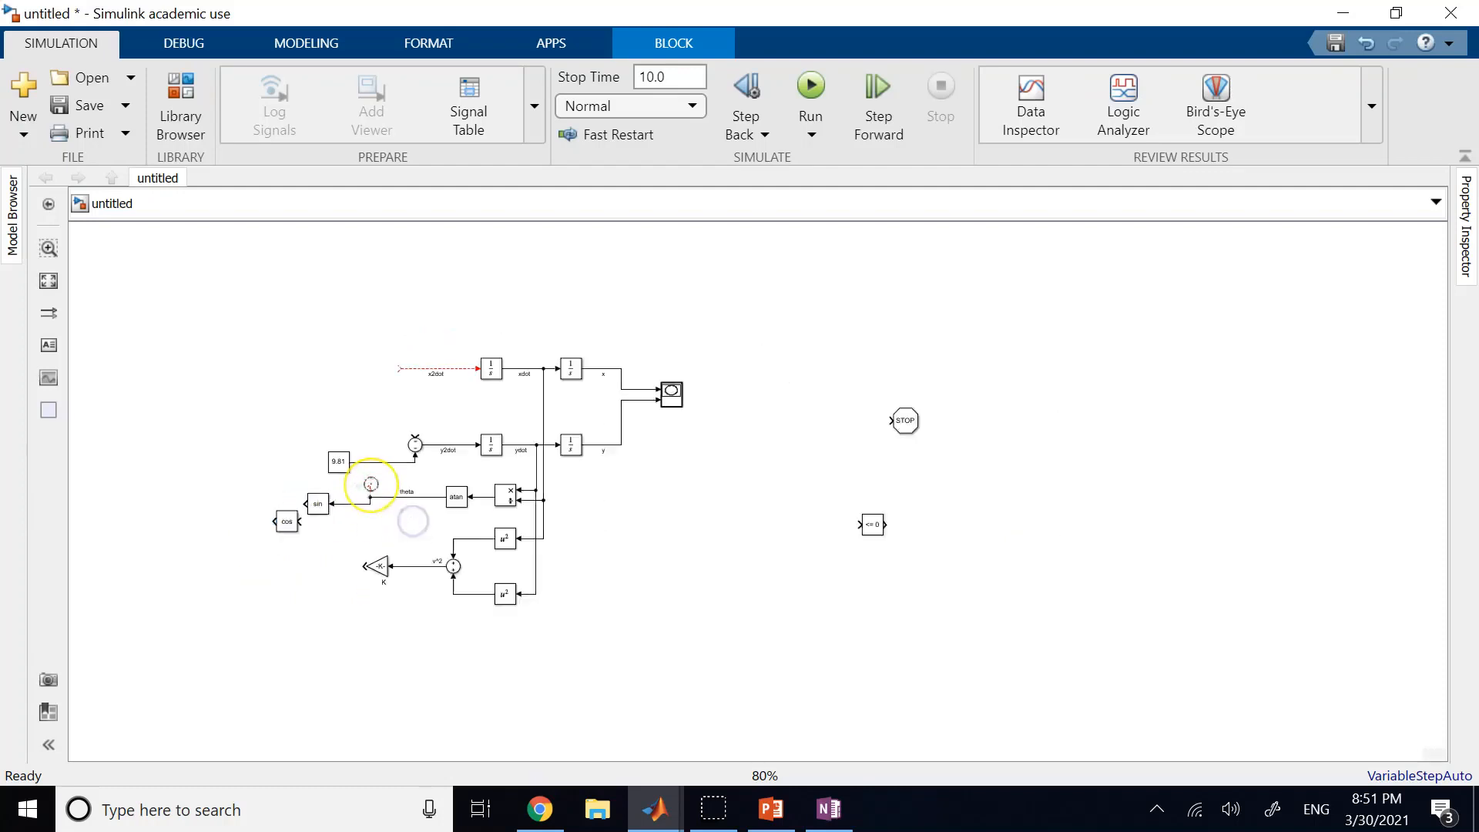
scroll(370, 485, "up", 2)
scroll(370, 484, "up", 4)
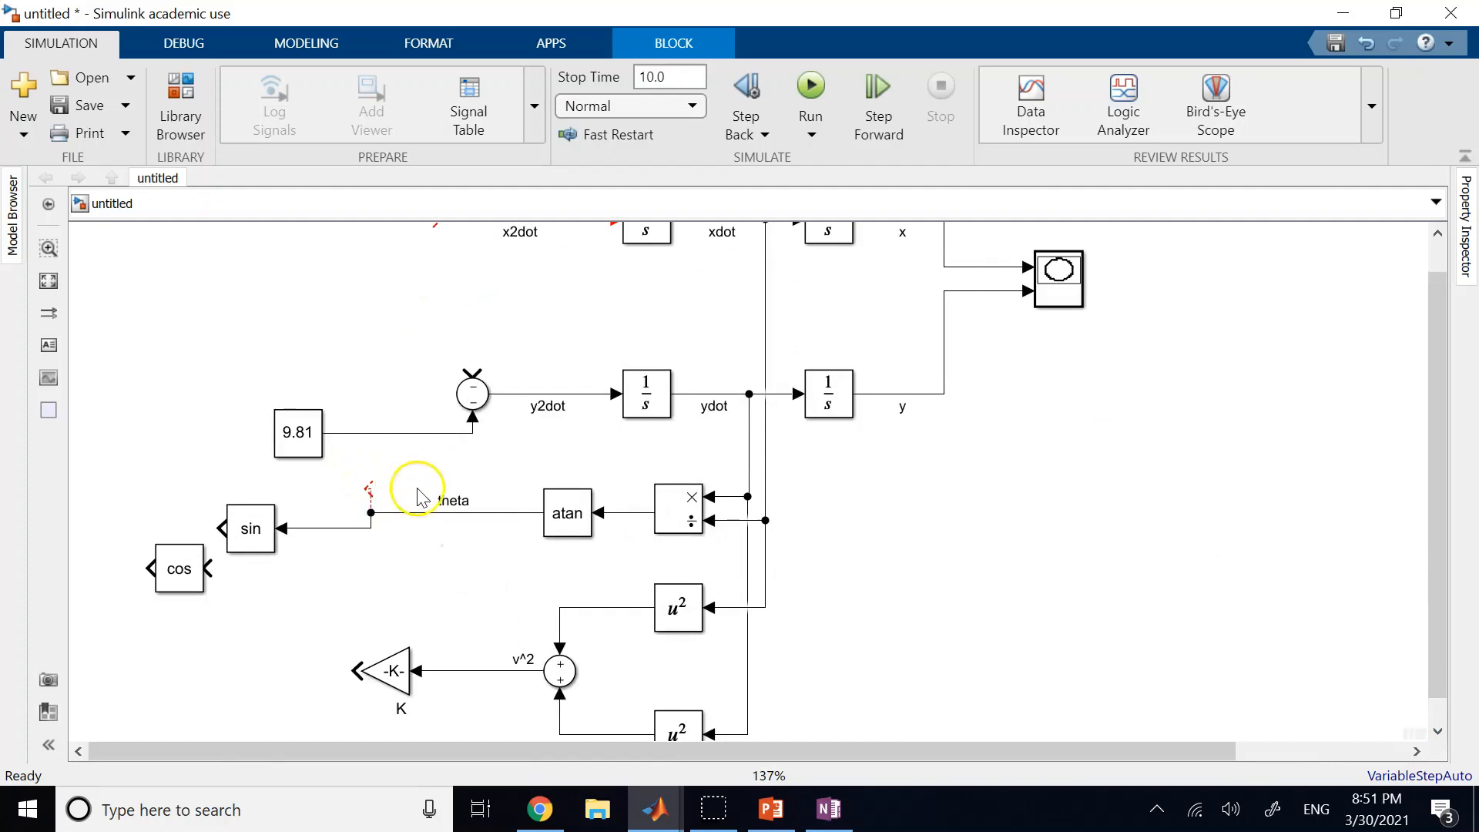
left_click(371, 489)
key("Delete")
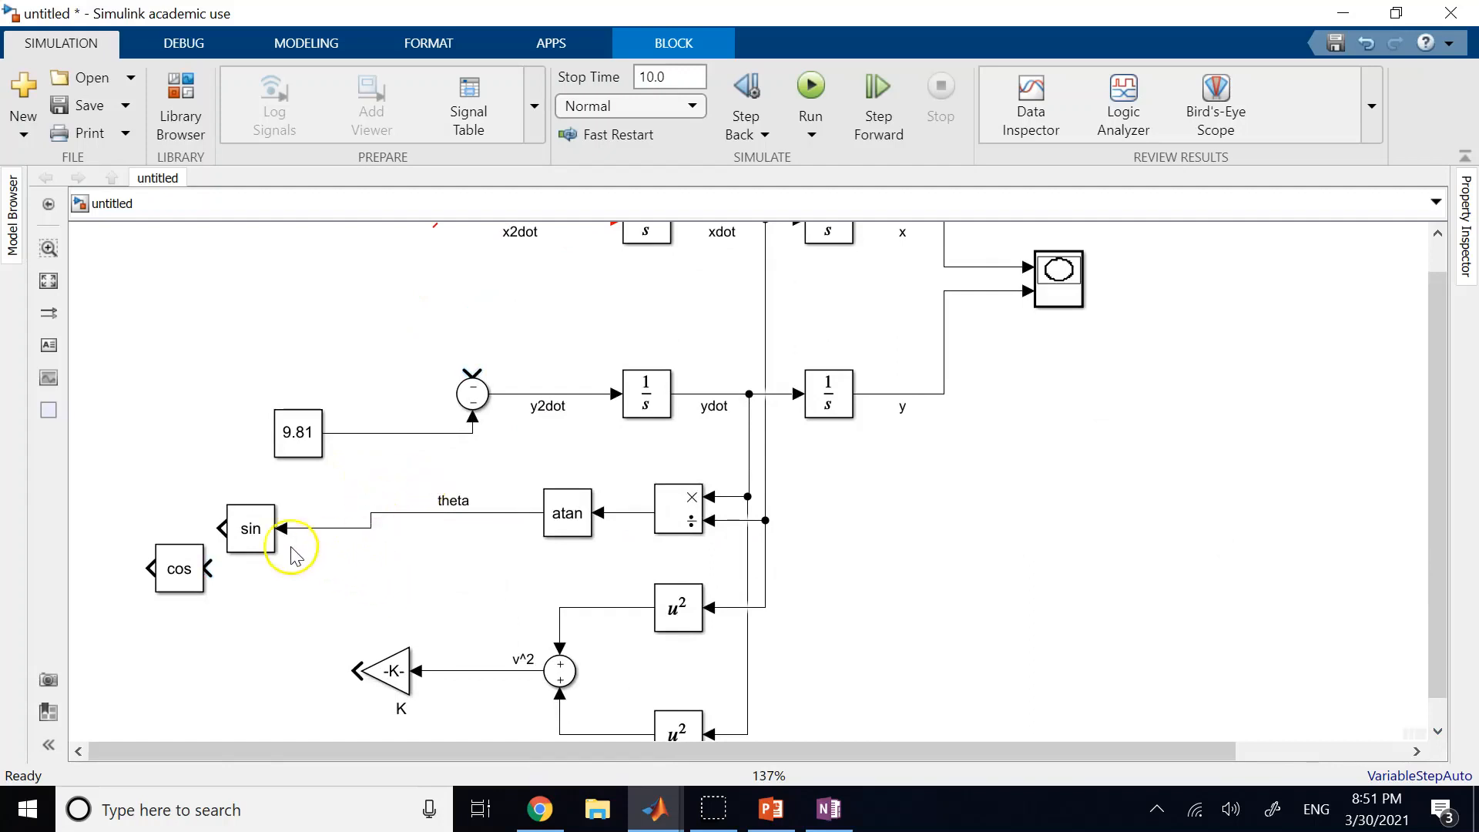
Step: Align the sin block with atan, place the cos block below it and branch theta into the cos input
left_click_drag(264, 546, 264, 530)
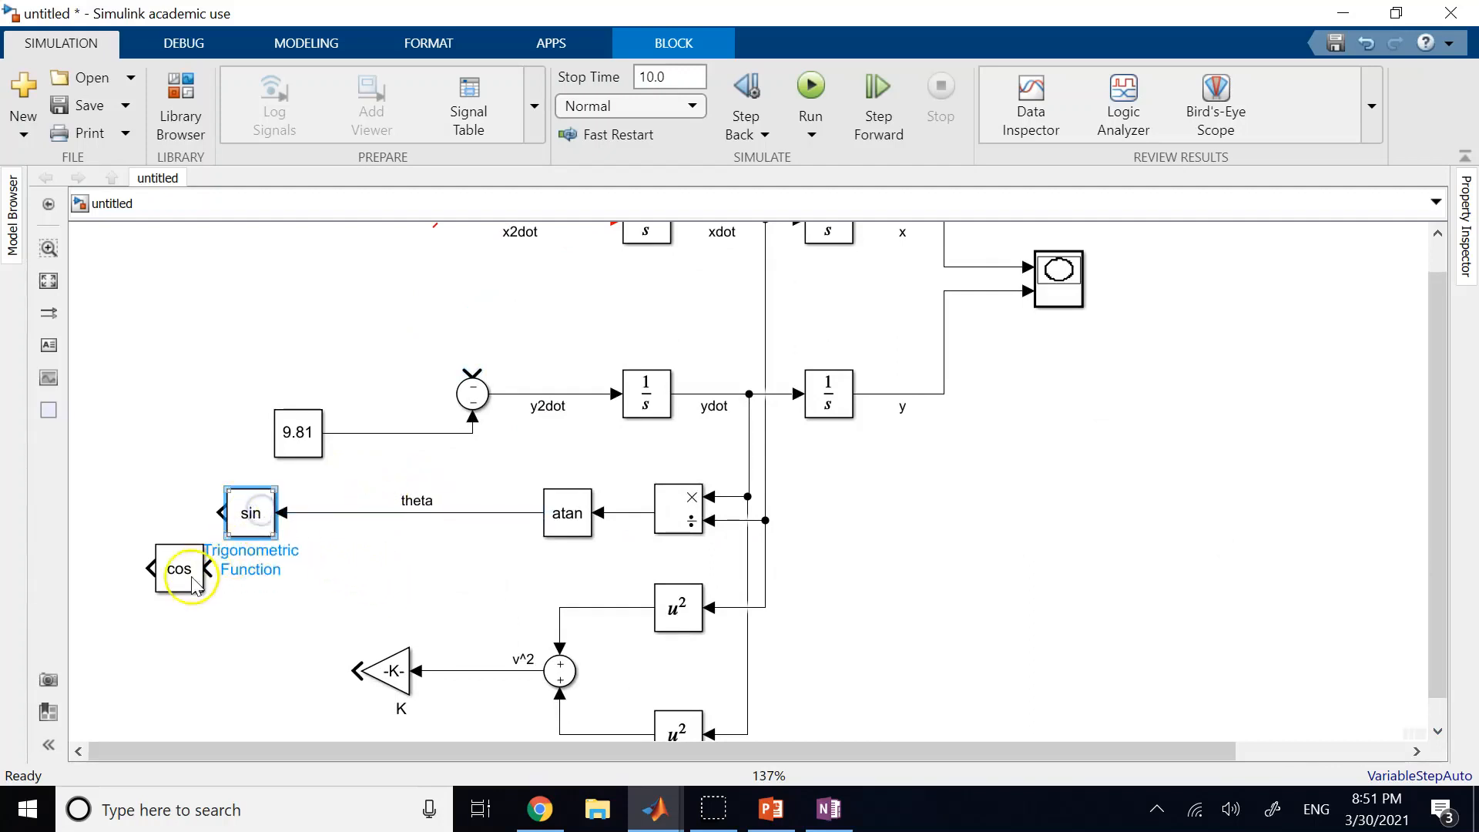
left_click_drag(185, 574, 377, 513)
left_click(453, 573)
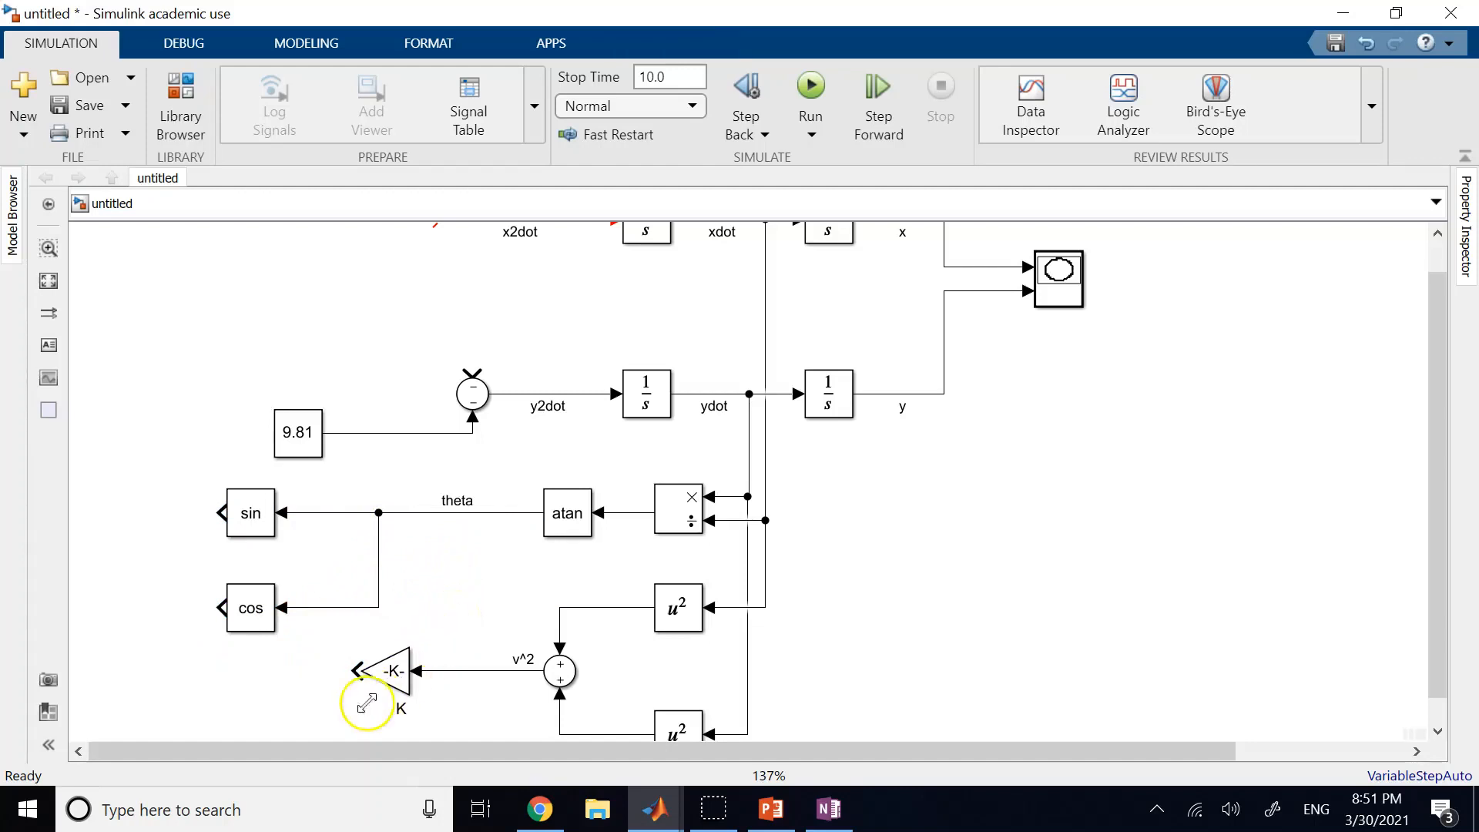
Step: Add a Product block from Commonly Used Blocks left of the 9.81 constant and rotate it 90 degrees clockwise
left_click(389, 658)
scroll(389, 659, "down", 5)
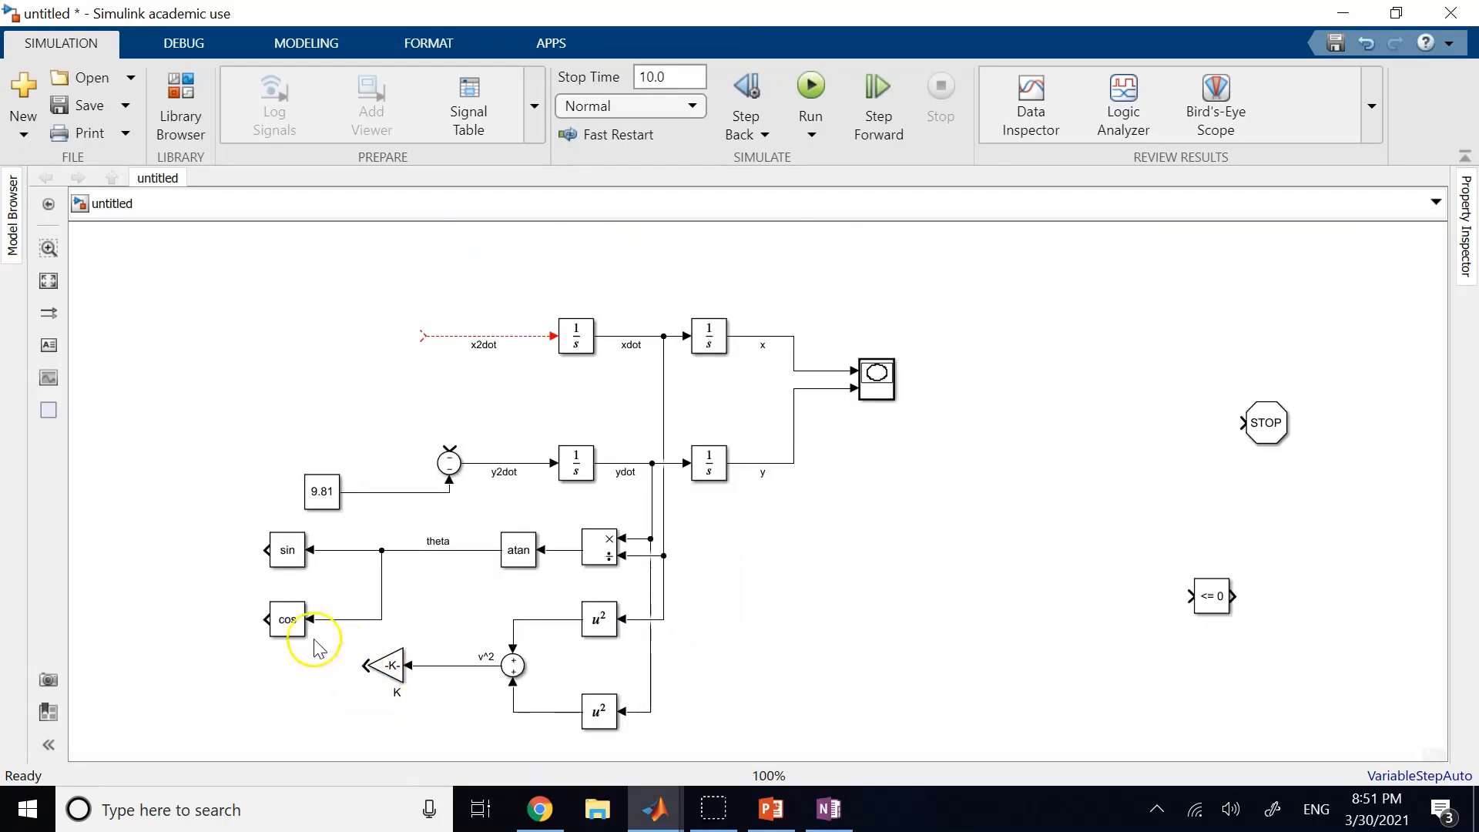
left_click(285, 553)
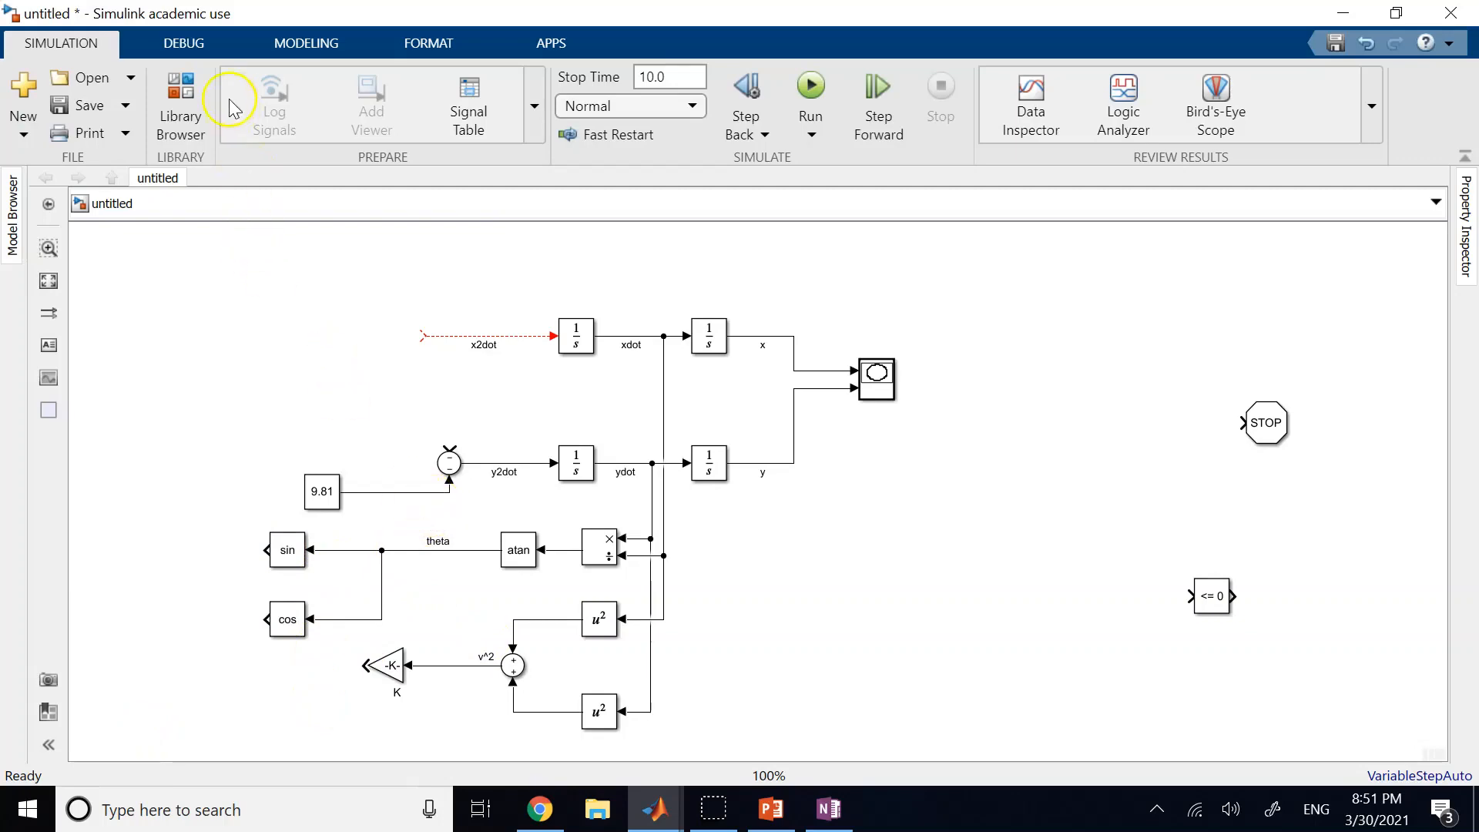
left_click(176, 96)
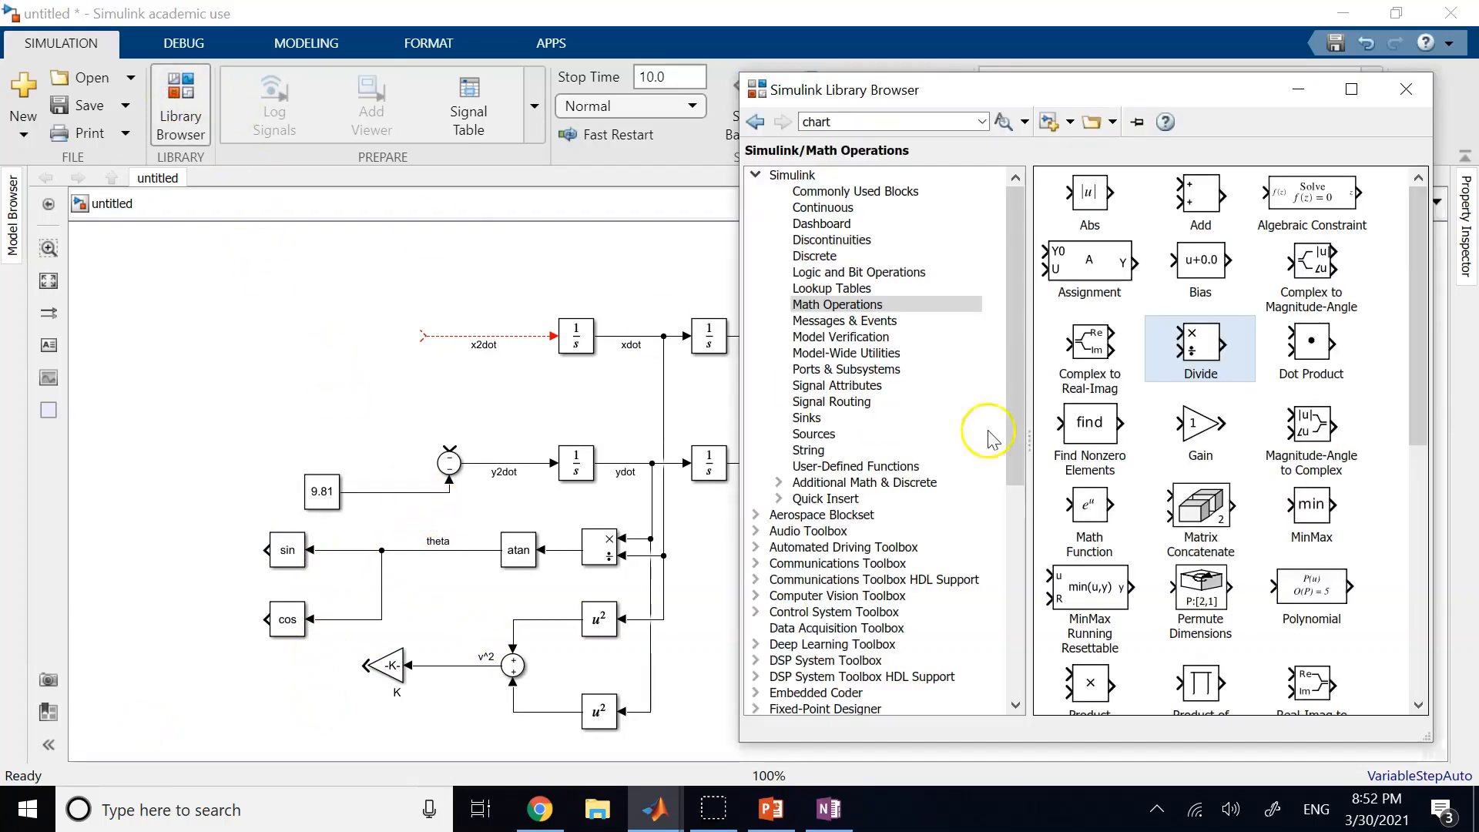
left_click(874, 192)
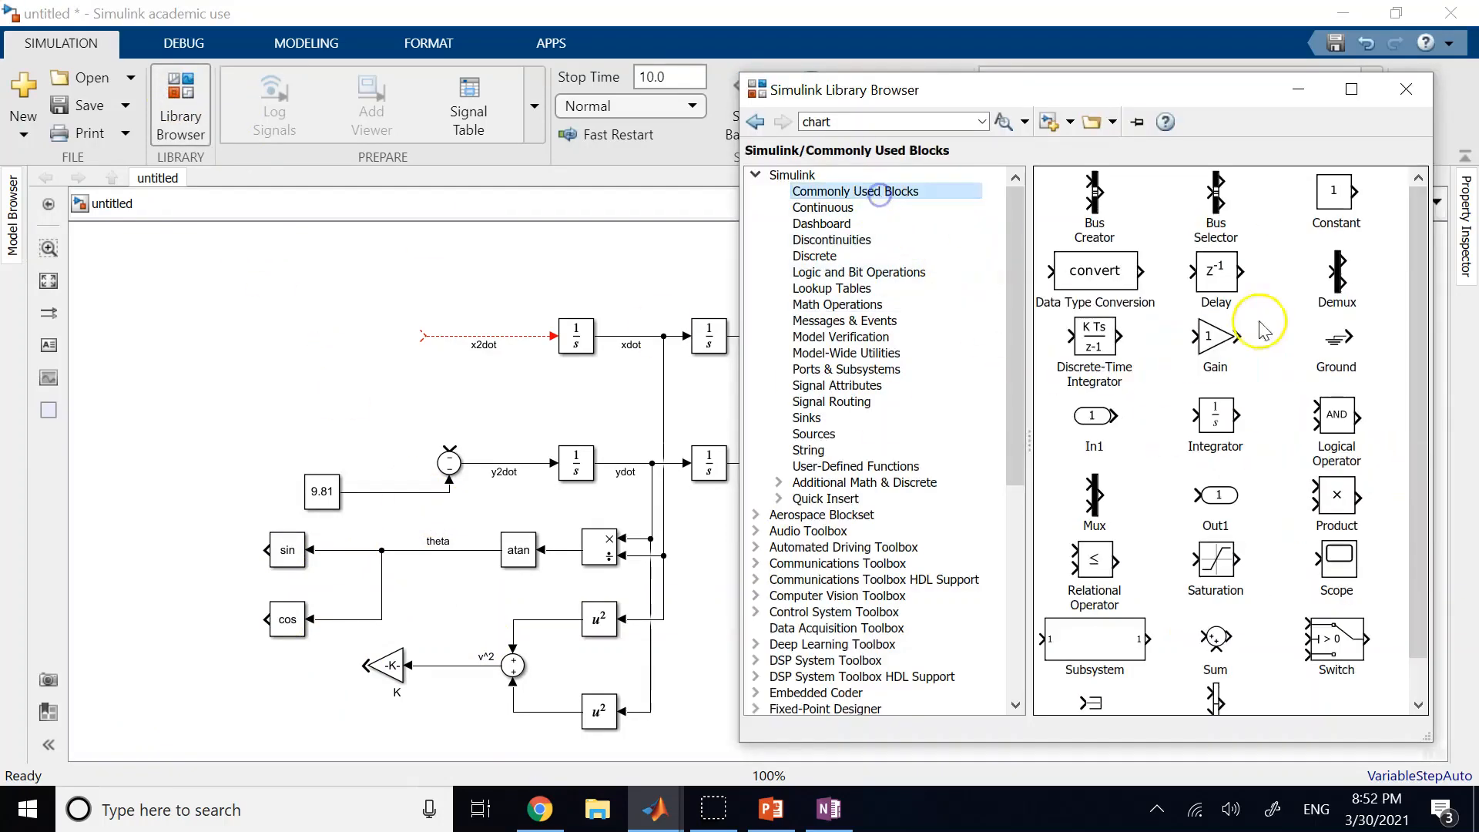
left_click_drag(1336, 497, 227, 470)
key("ctrl+r")
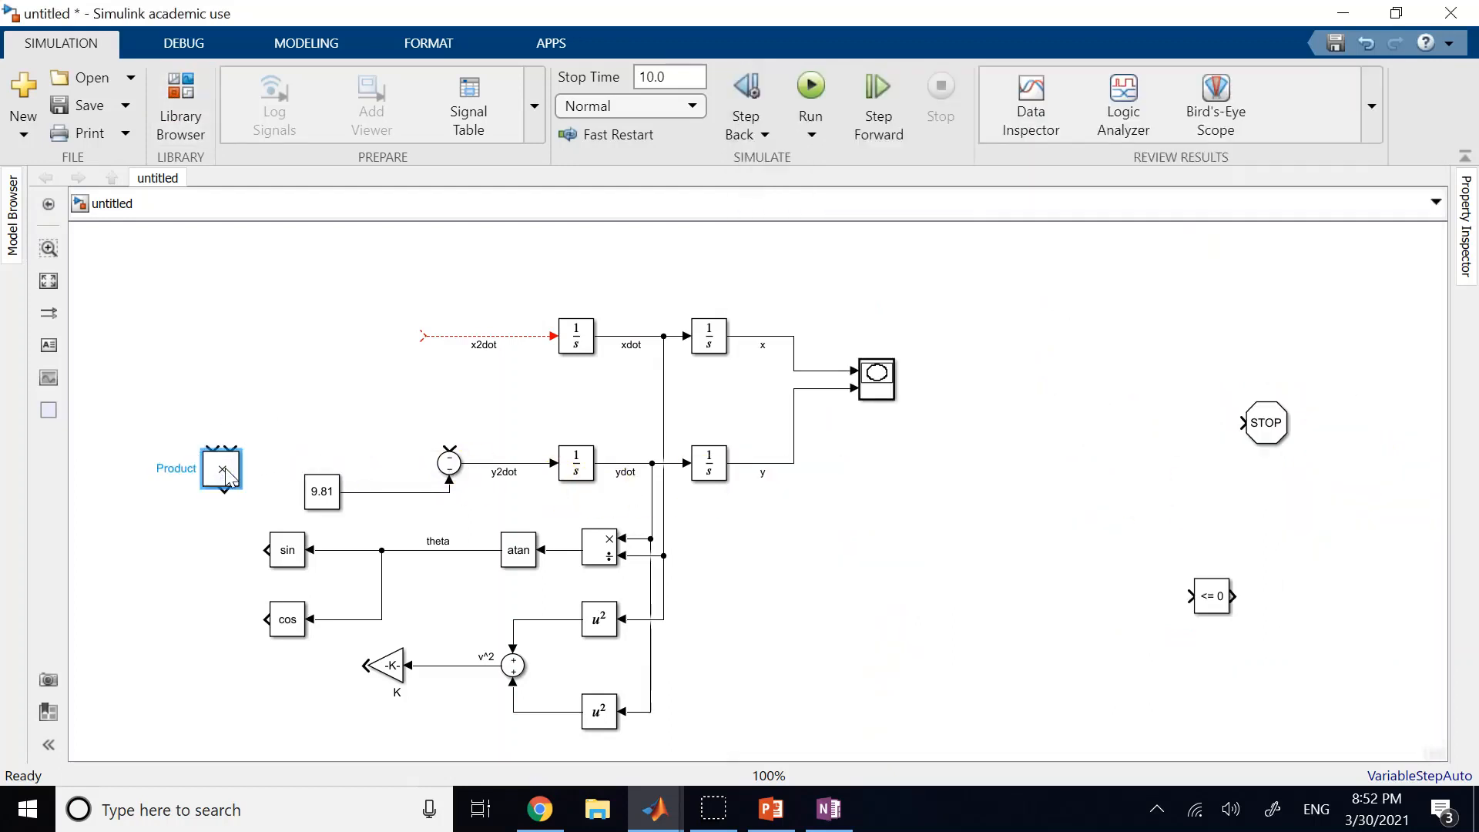
Step: Rotate the Product block a further 180 degrees so its inputs face down and place a copy beside it
key("ctrl+r")
key("ctrl+r")
mouse_move(227, 476)
left_mouse_down()
mouse_move(131, 480)
mouse_move(225, 485)
left_mouse_up()
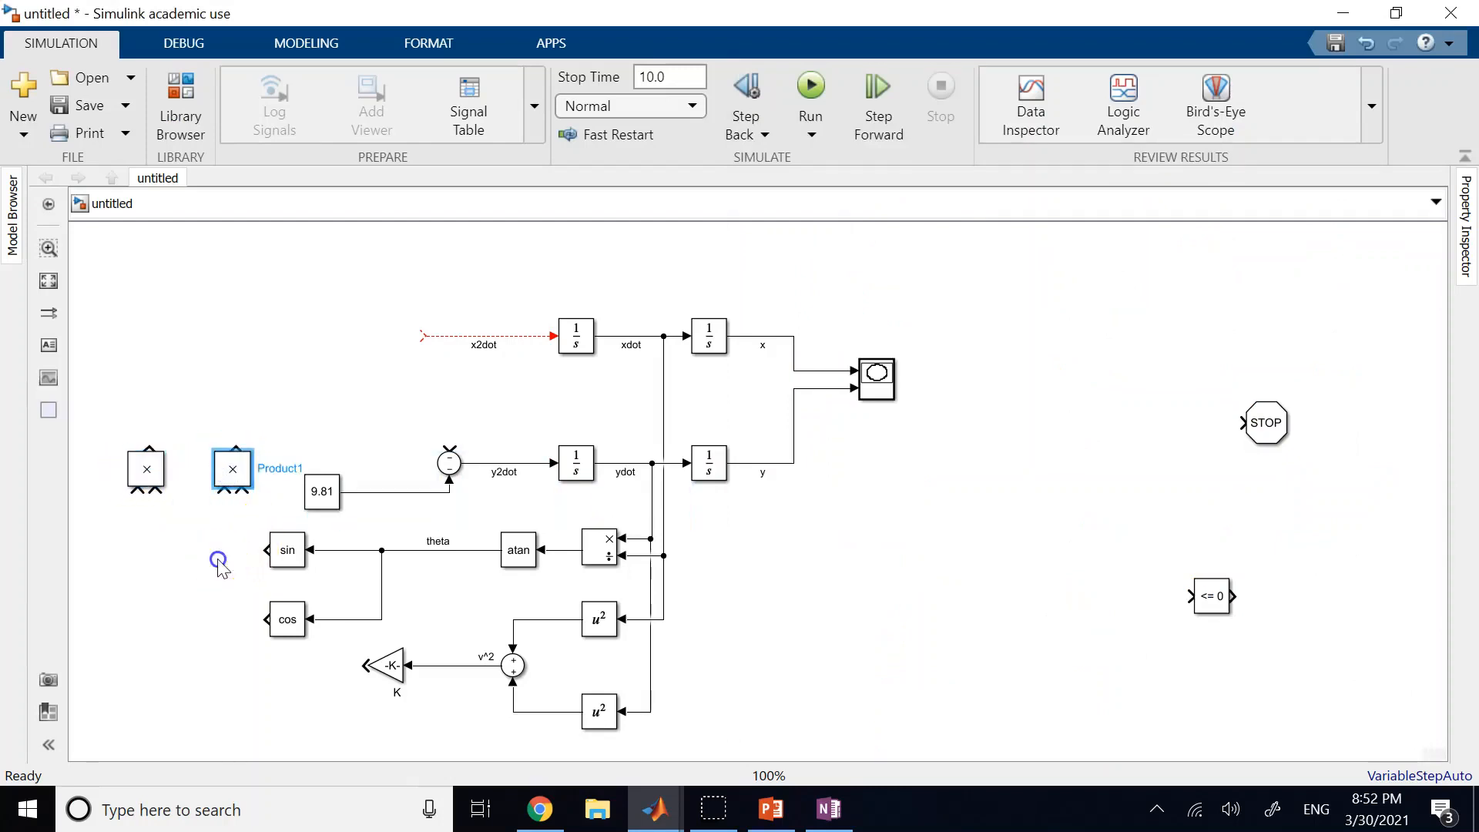
Step: Wire sin to the right Product, cos to the left Product and the K gain output to both, and label the K output signal FD/m
left_click_drag(266, 549, 241, 493)
left_click_drag(264, 619, 154, 493)
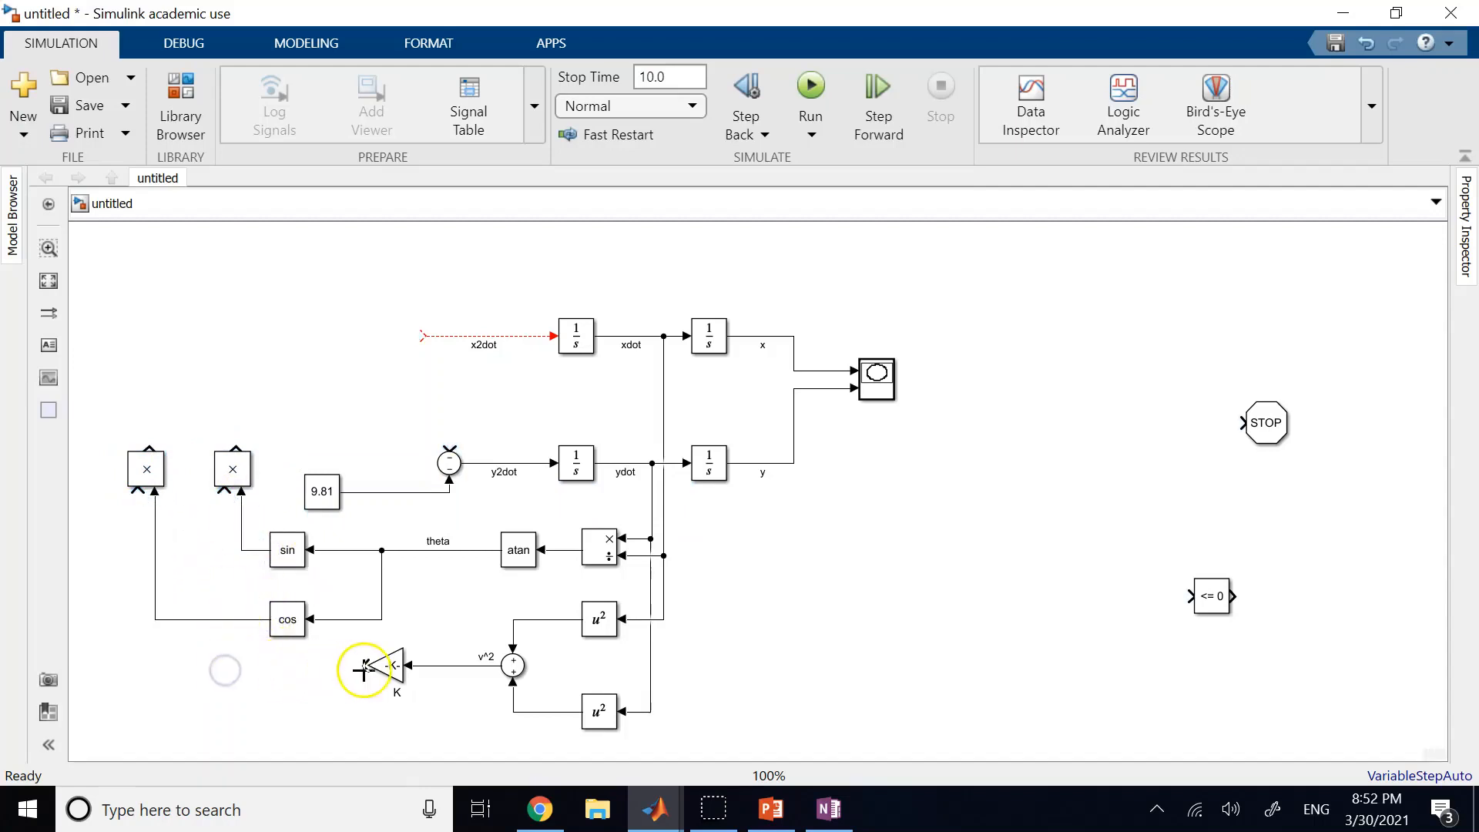
mouse_move(364, 670)
left_mouse_down()
mouse_move(231, 637)
mouse_move(223, 493)
left_mouse_up()
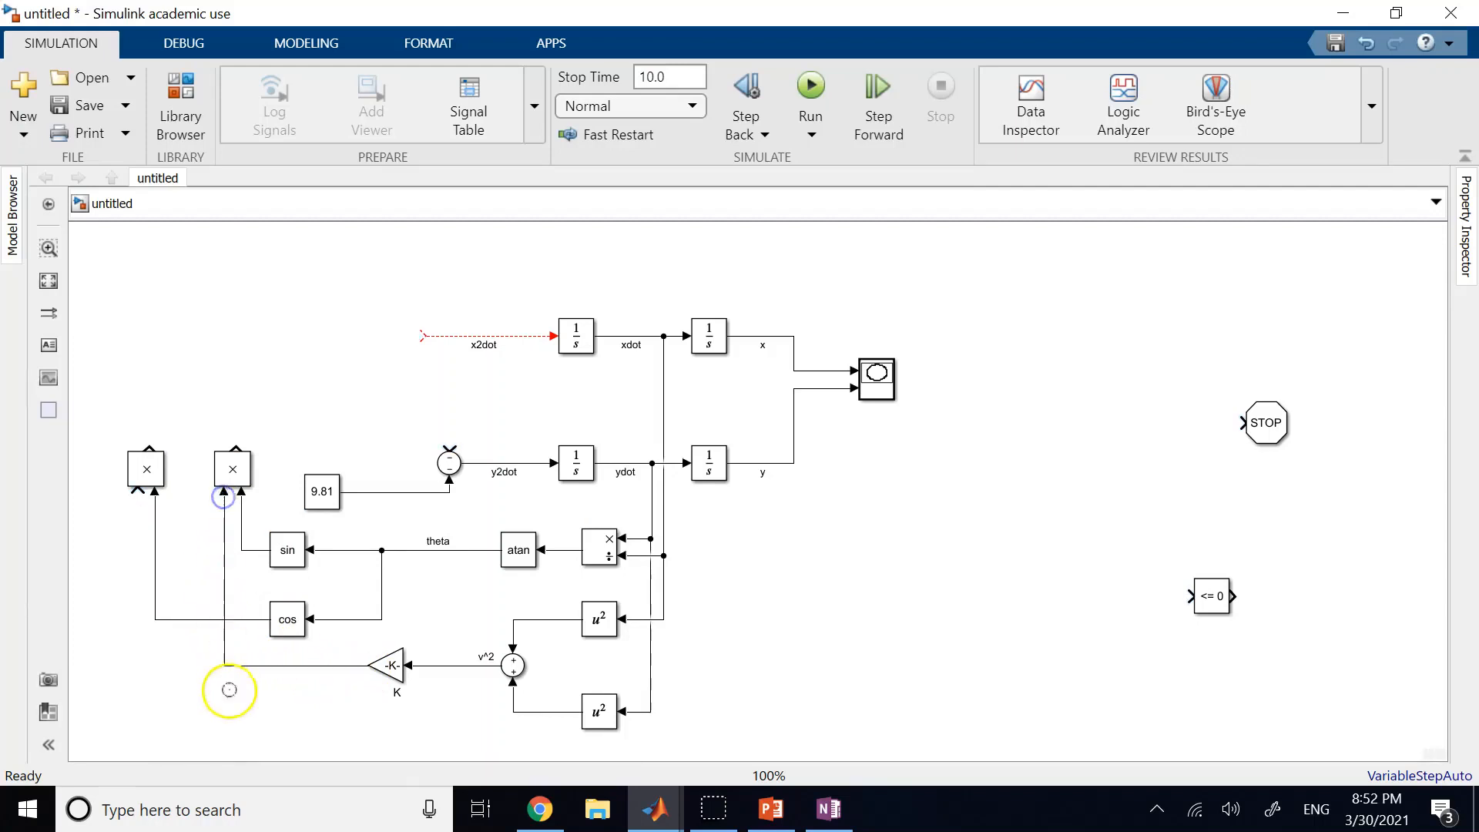
mouse_move(222, 663)
left_mouse_down()
mouse_move(132, 650)
mouse_move(138, 489)
left_mouse_up()
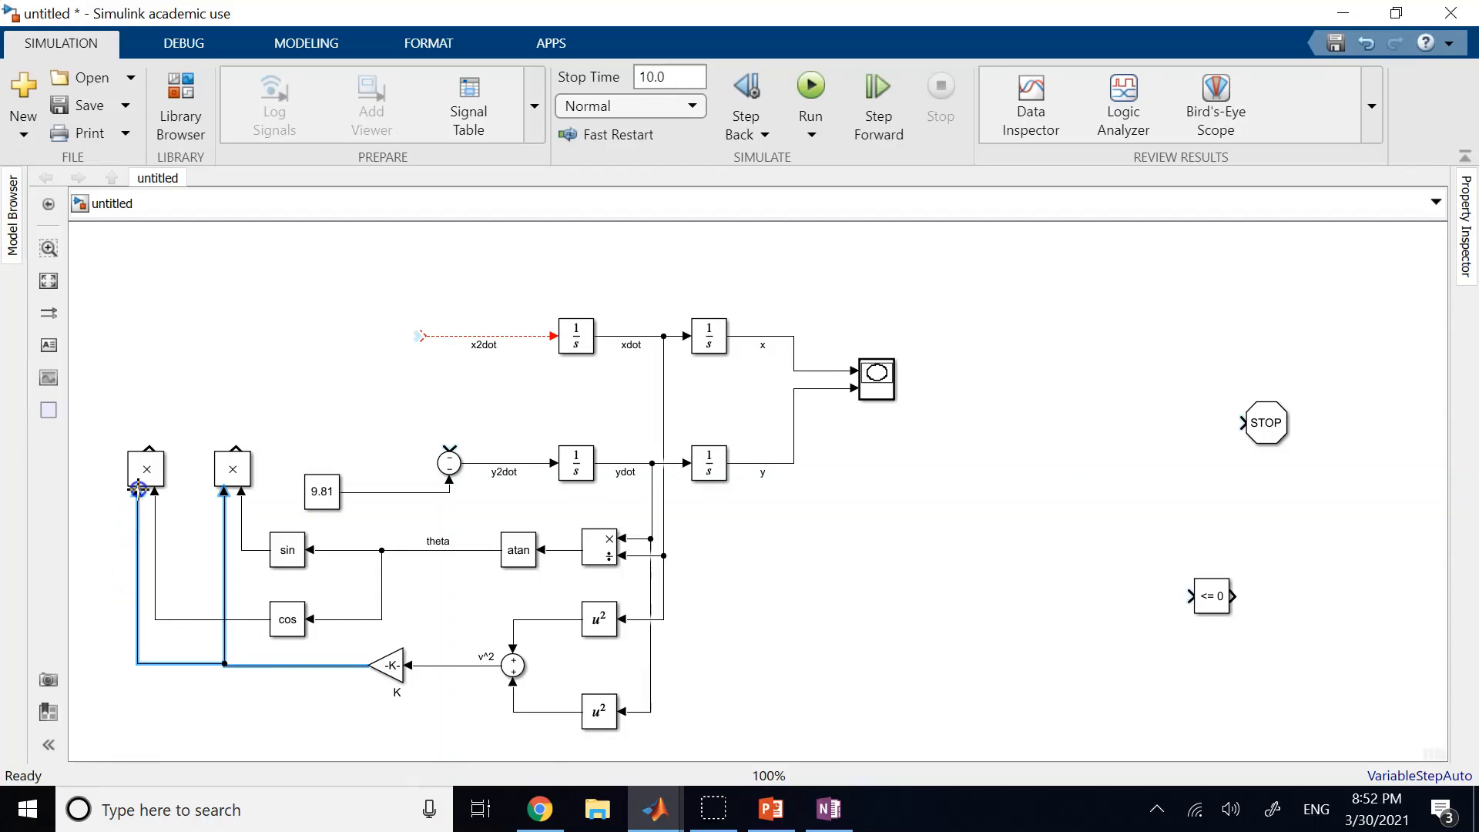
left_click(277, 665)
left_click(271, 694)
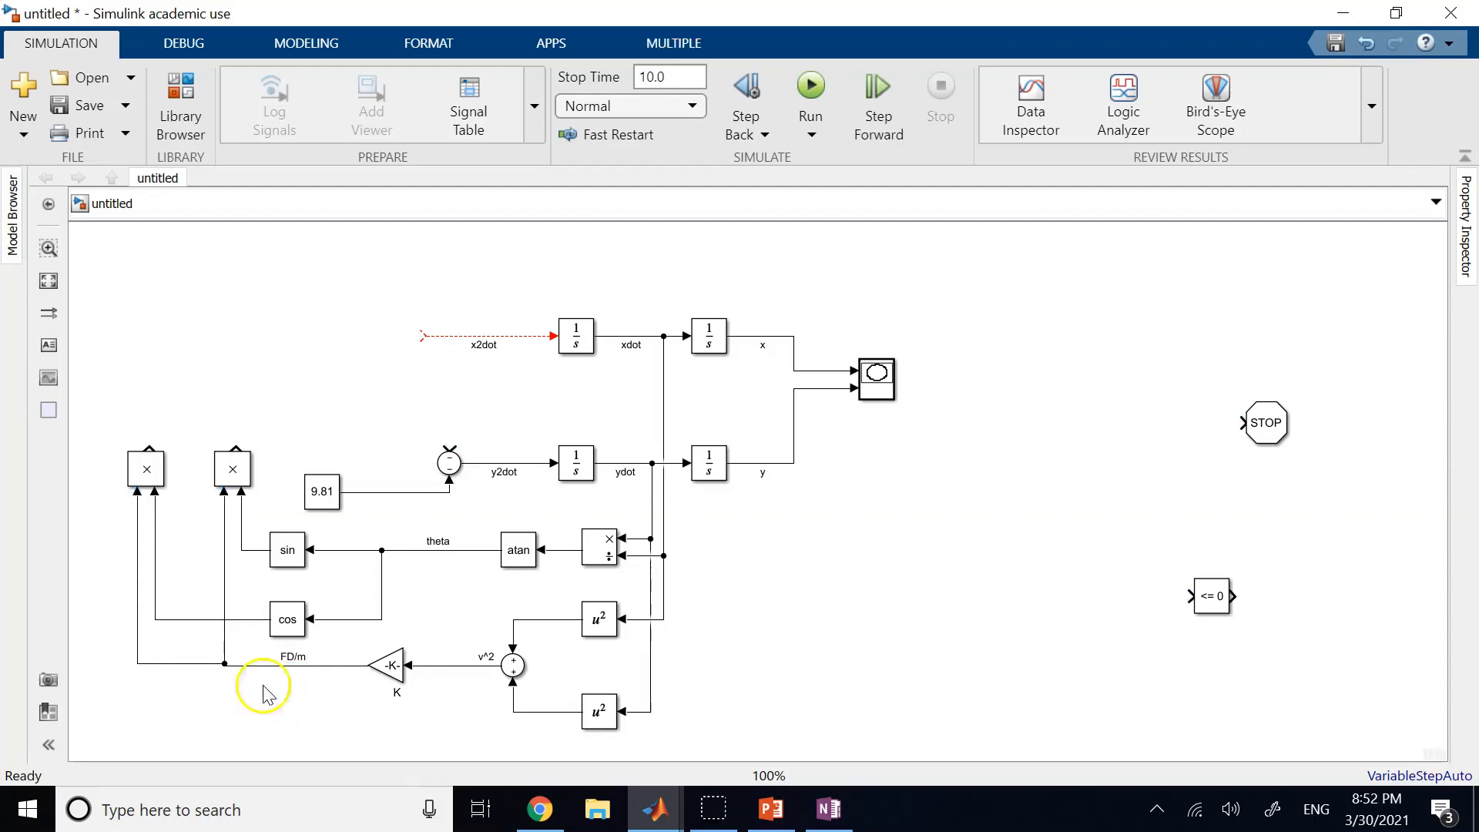
Step: Connect the right Product's output to the free input of the y2dot sum and the left Product's output to the x2dot line
left_click_drag(234, 447, 451, 443)
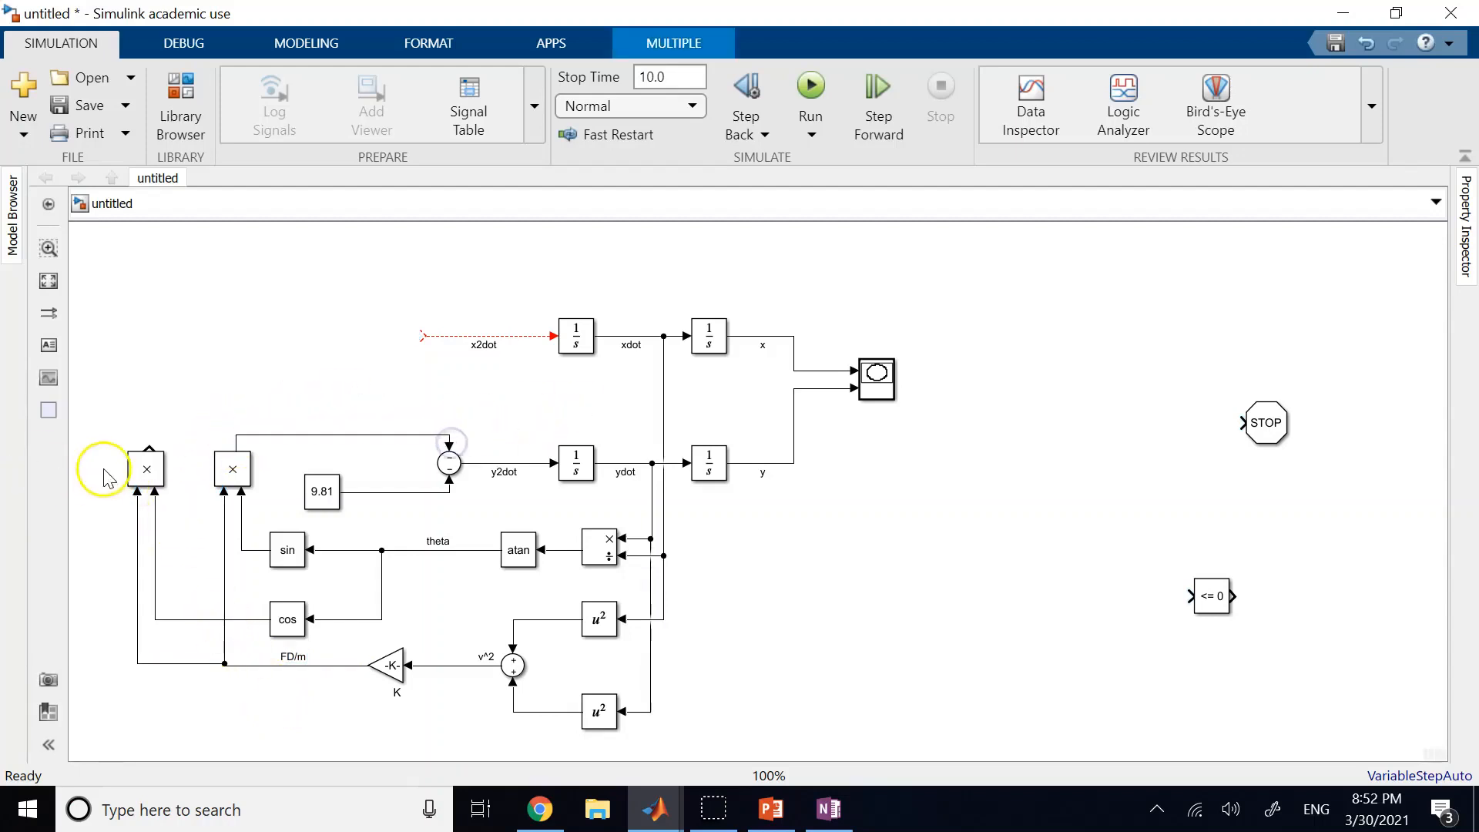
left_click_drag(148, 445, 417, 336)
left_click(123, 471)
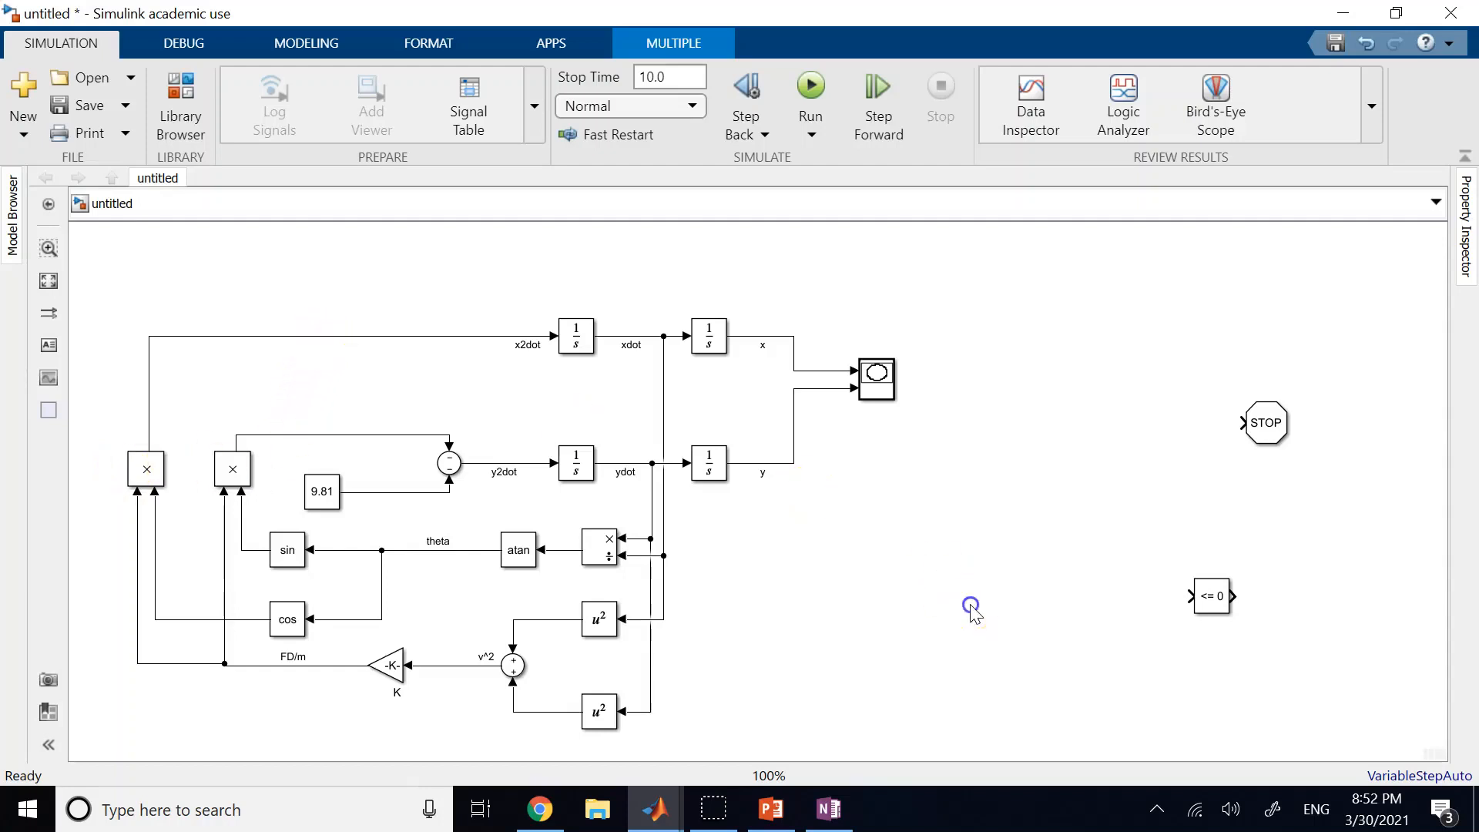
Step: Place a copy of the K gain block above the x2dot line, flip it horizontally and set its gain to -1
left_click_drag(392, 674, 319, 306)
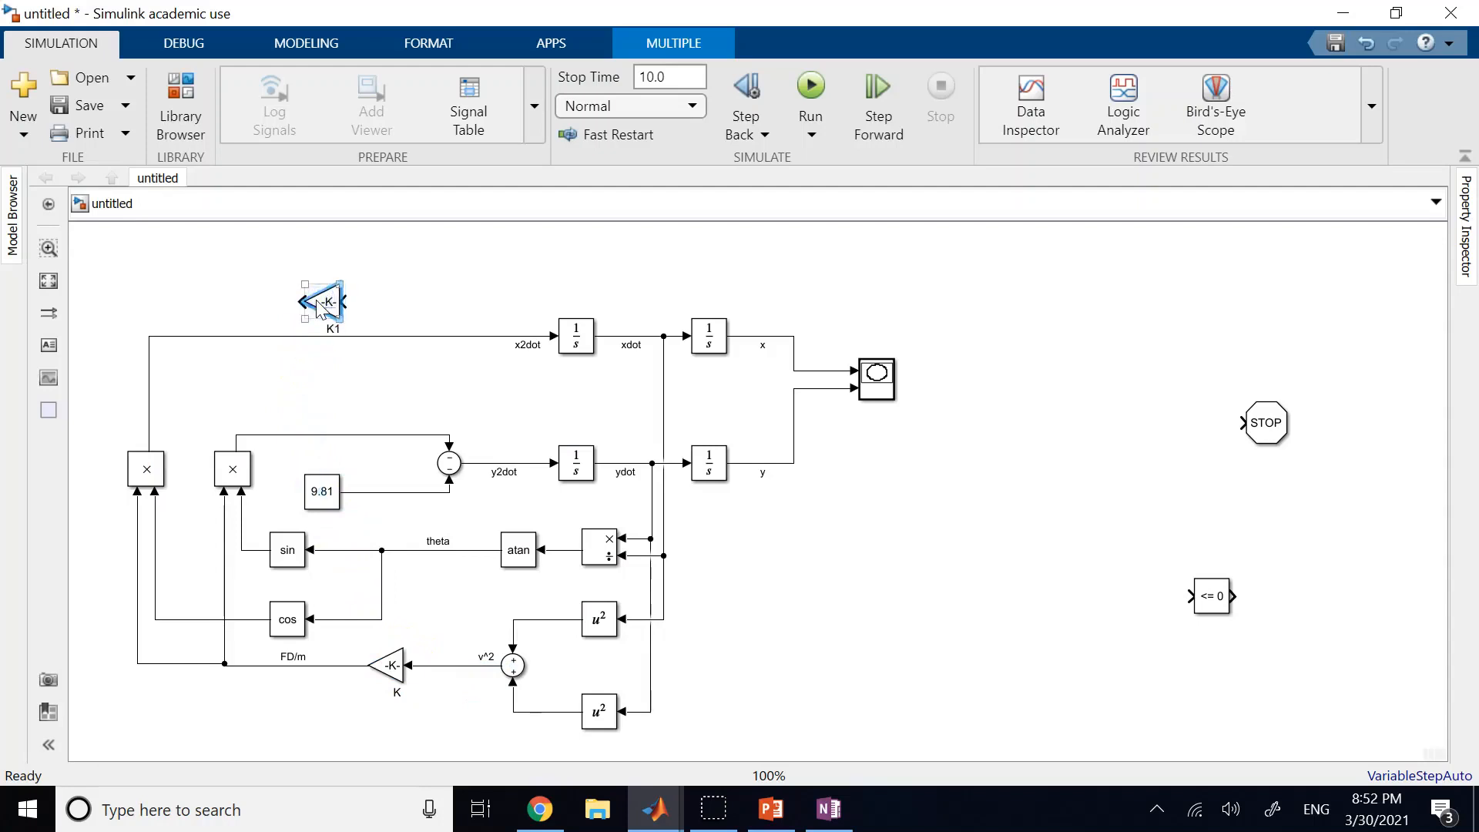
key("ctrl+i")
double_click(316, 300)
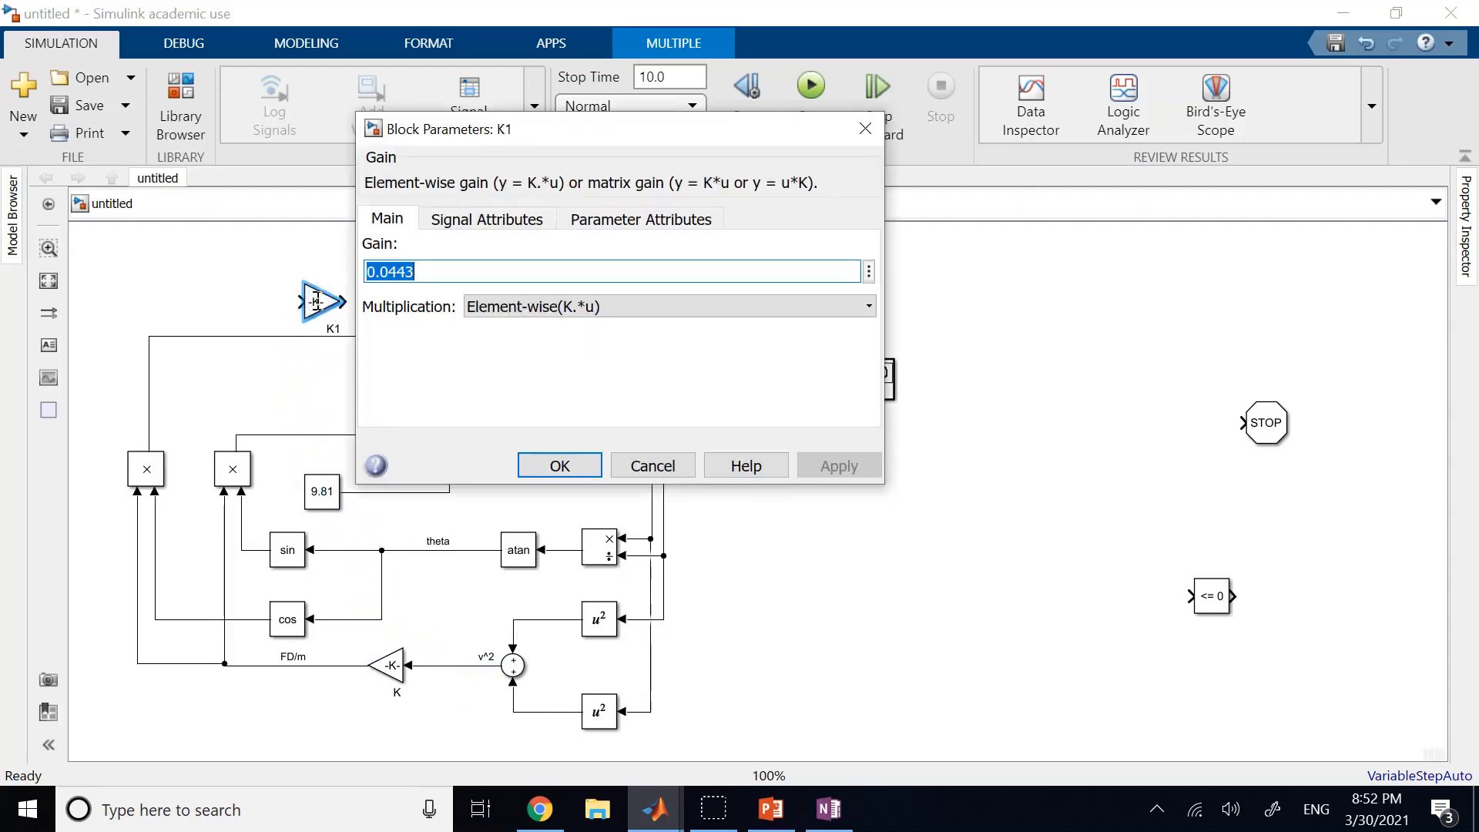
type("-1")
key("Return")
left_click(454, 293)
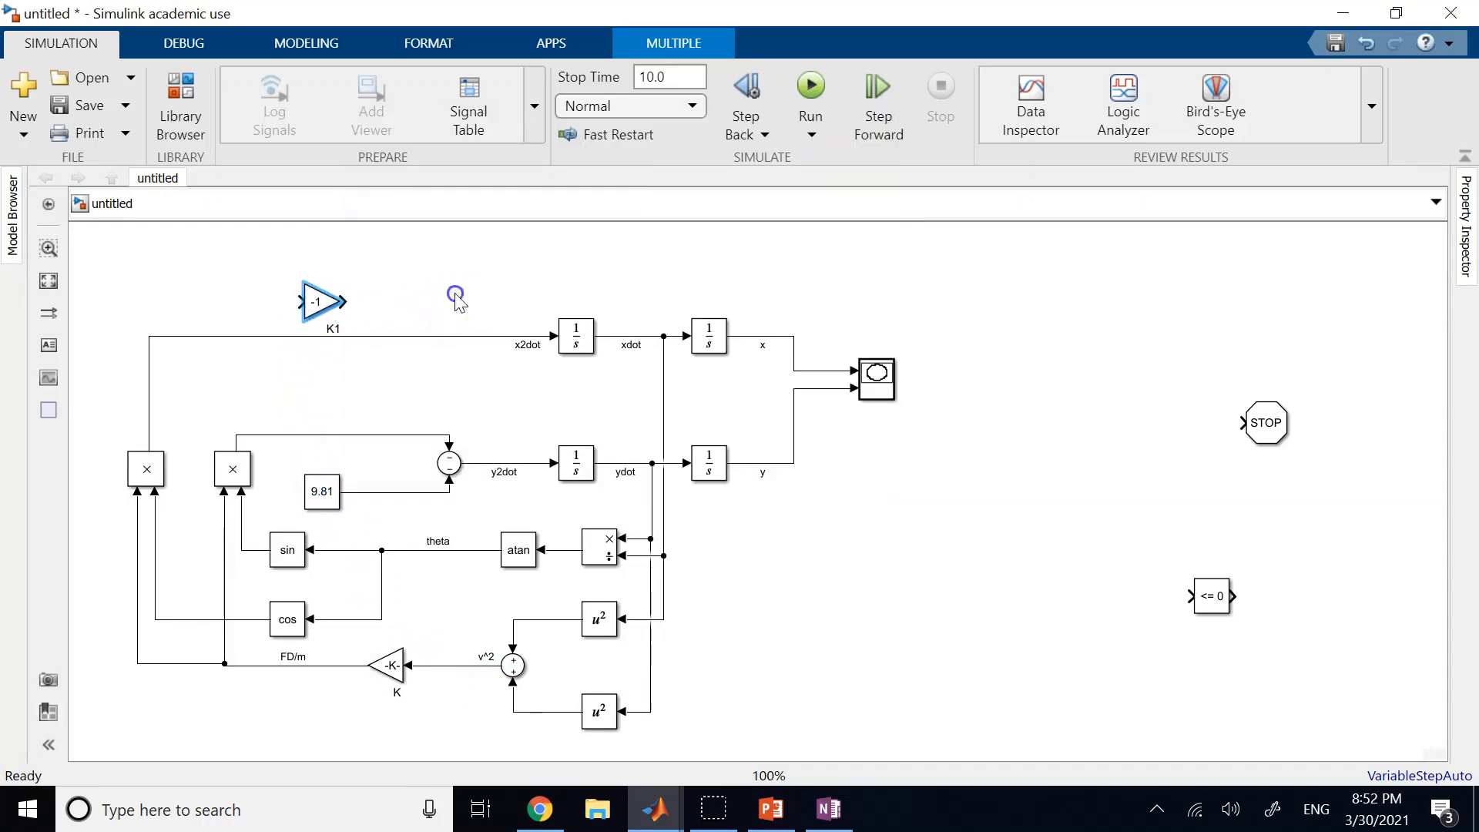
Step: Insert the -1 gain block into the x2dot line ahead of the first x integrator
left_click(323, 303)
left_click_drag(323, 303, 385, 336)
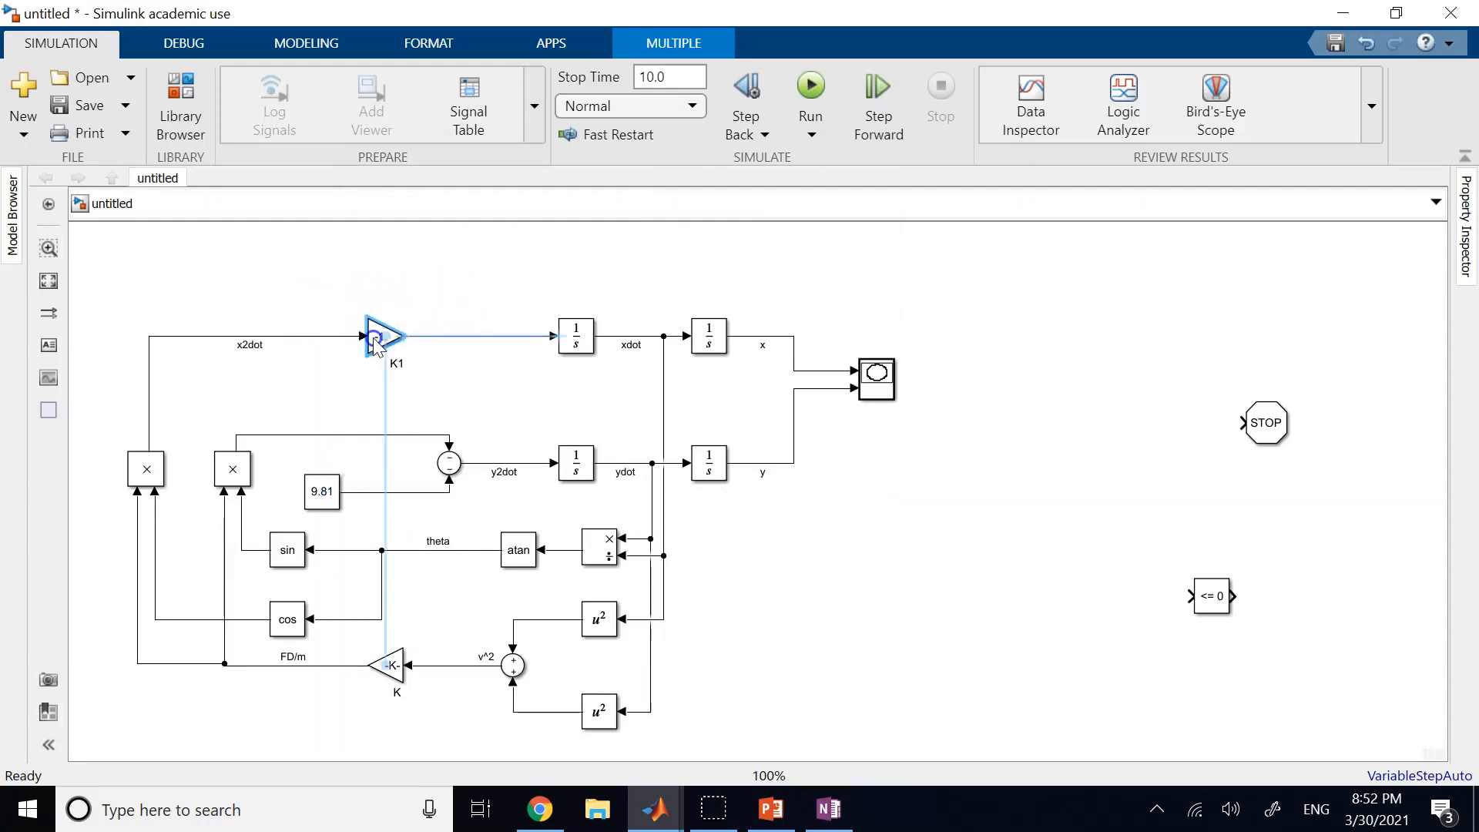
left_click(306, 293)
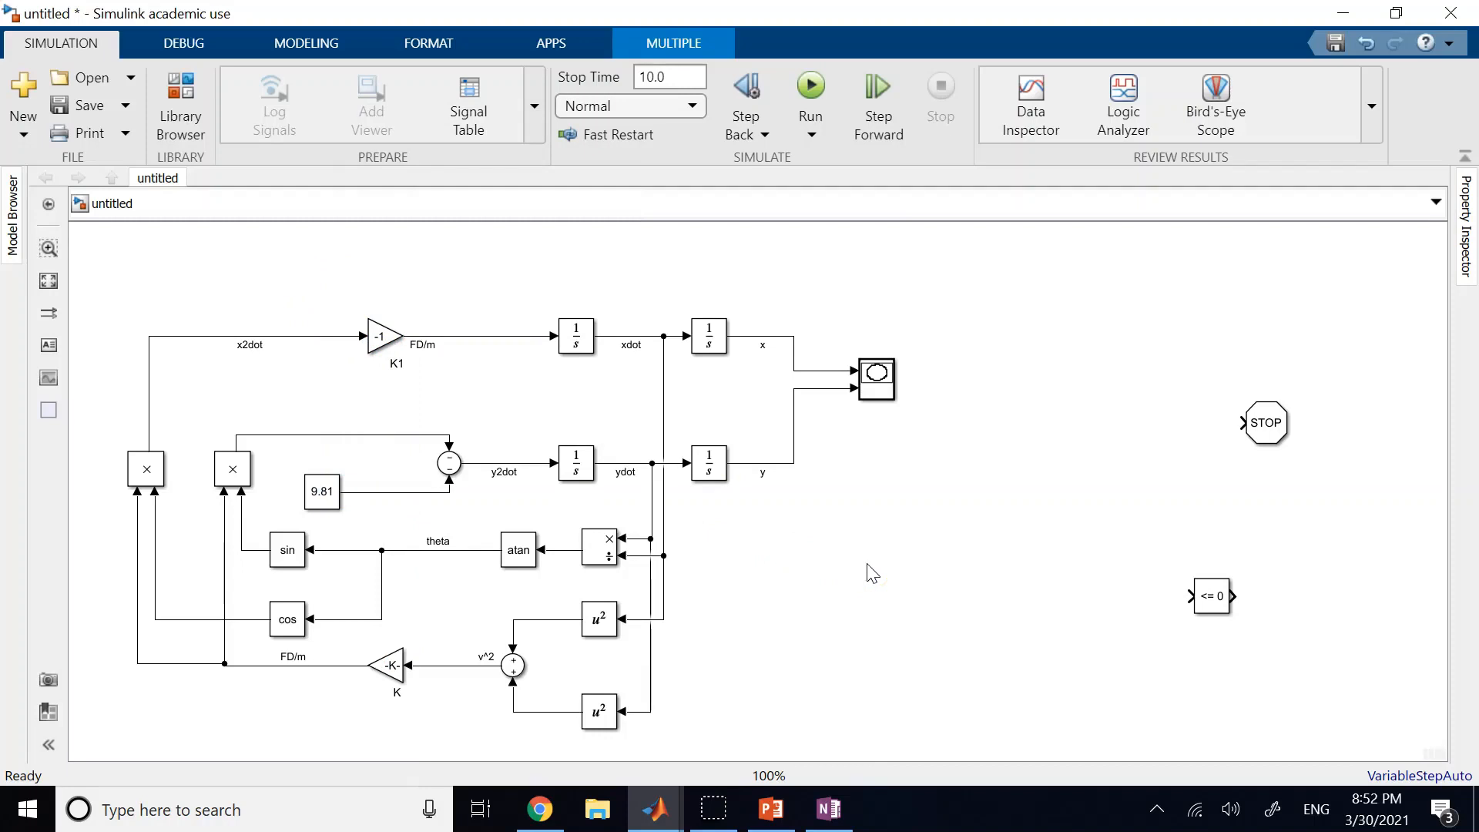
Step: Set the initial condition of the integrator that outputs xdot to 100*cosd(30)
left_click(572, 342)
double_click(572, 343)
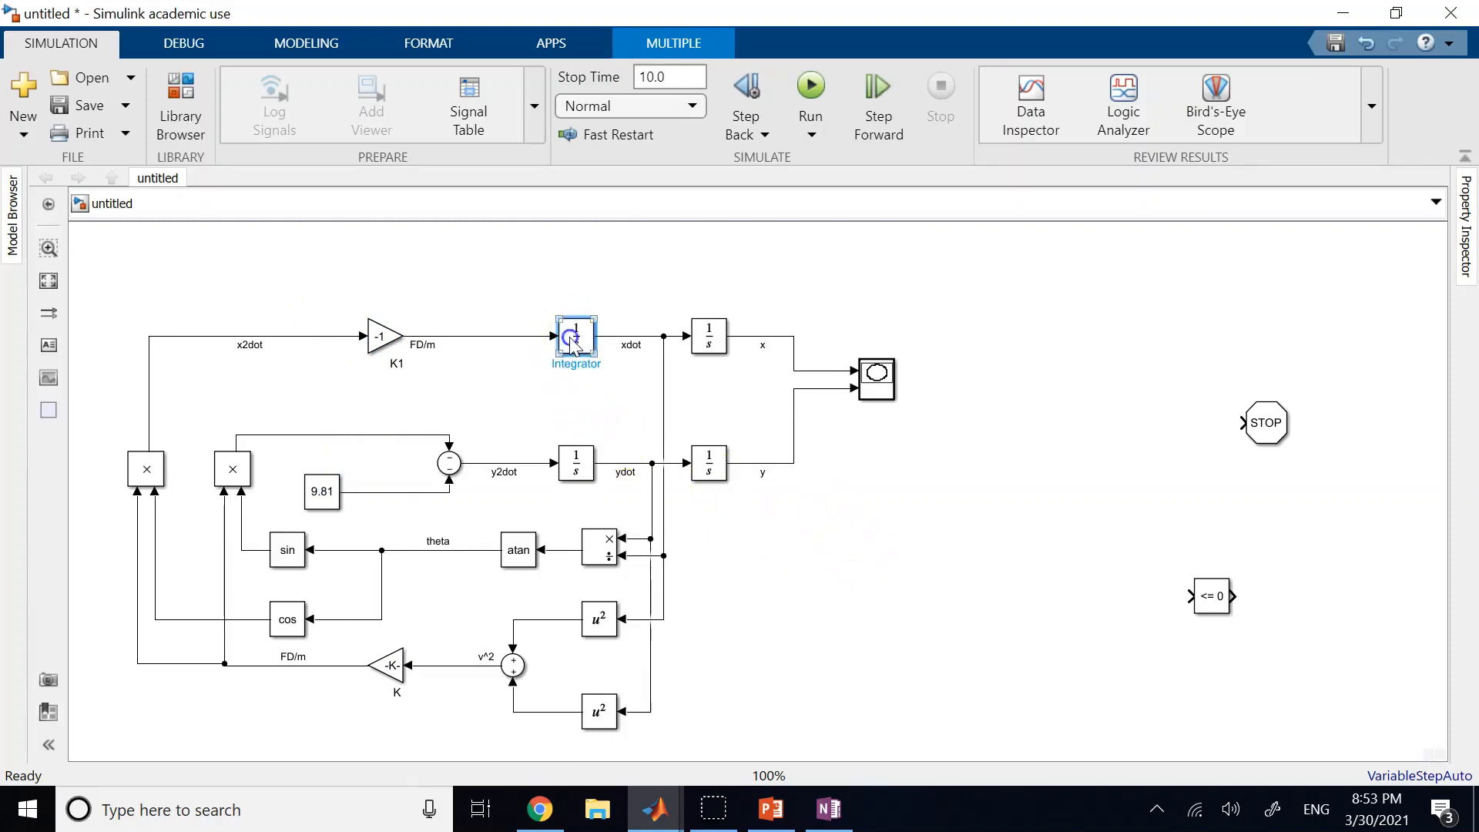
double_click(687, 265)
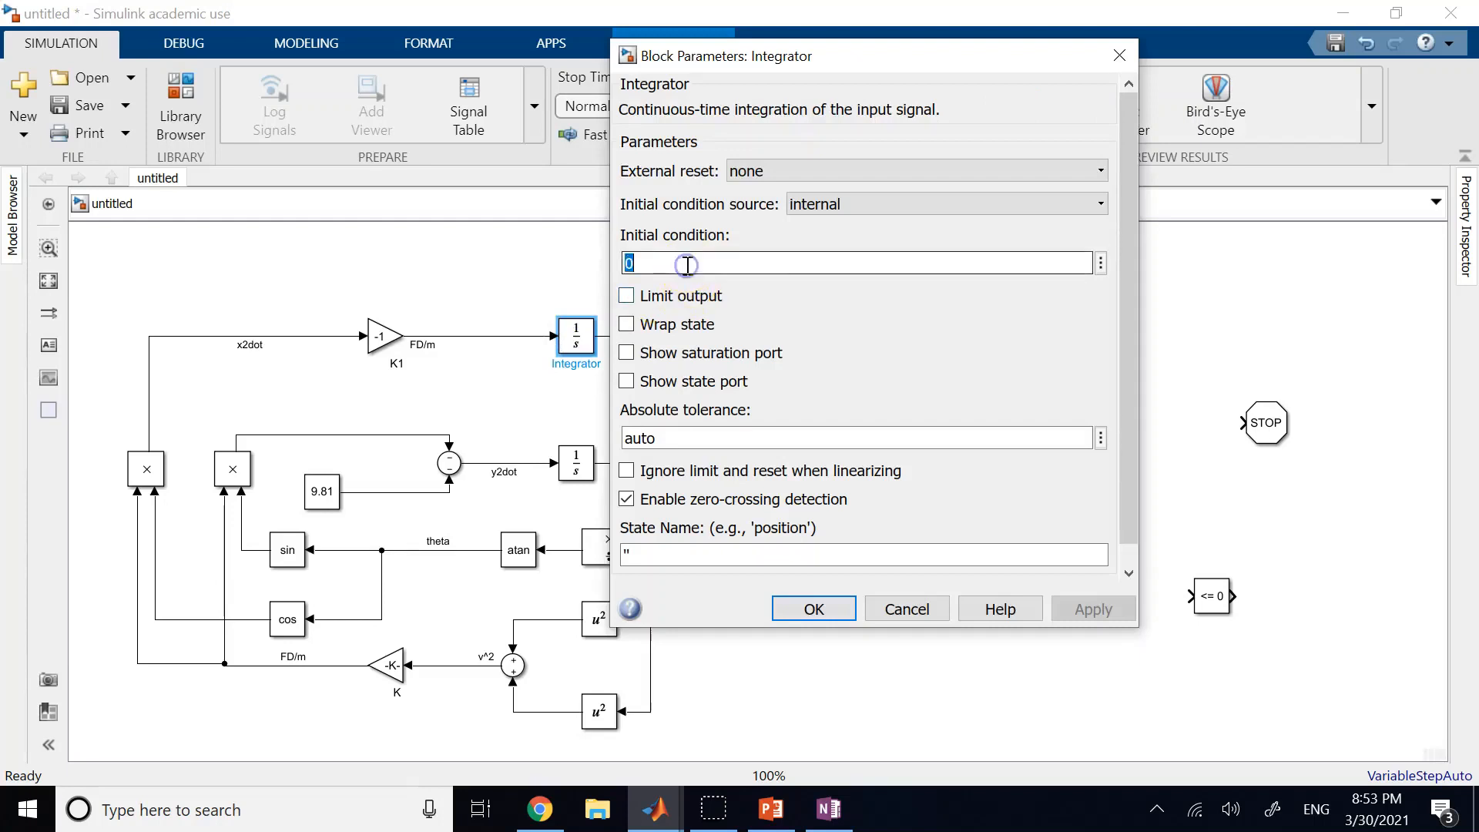
type("100")
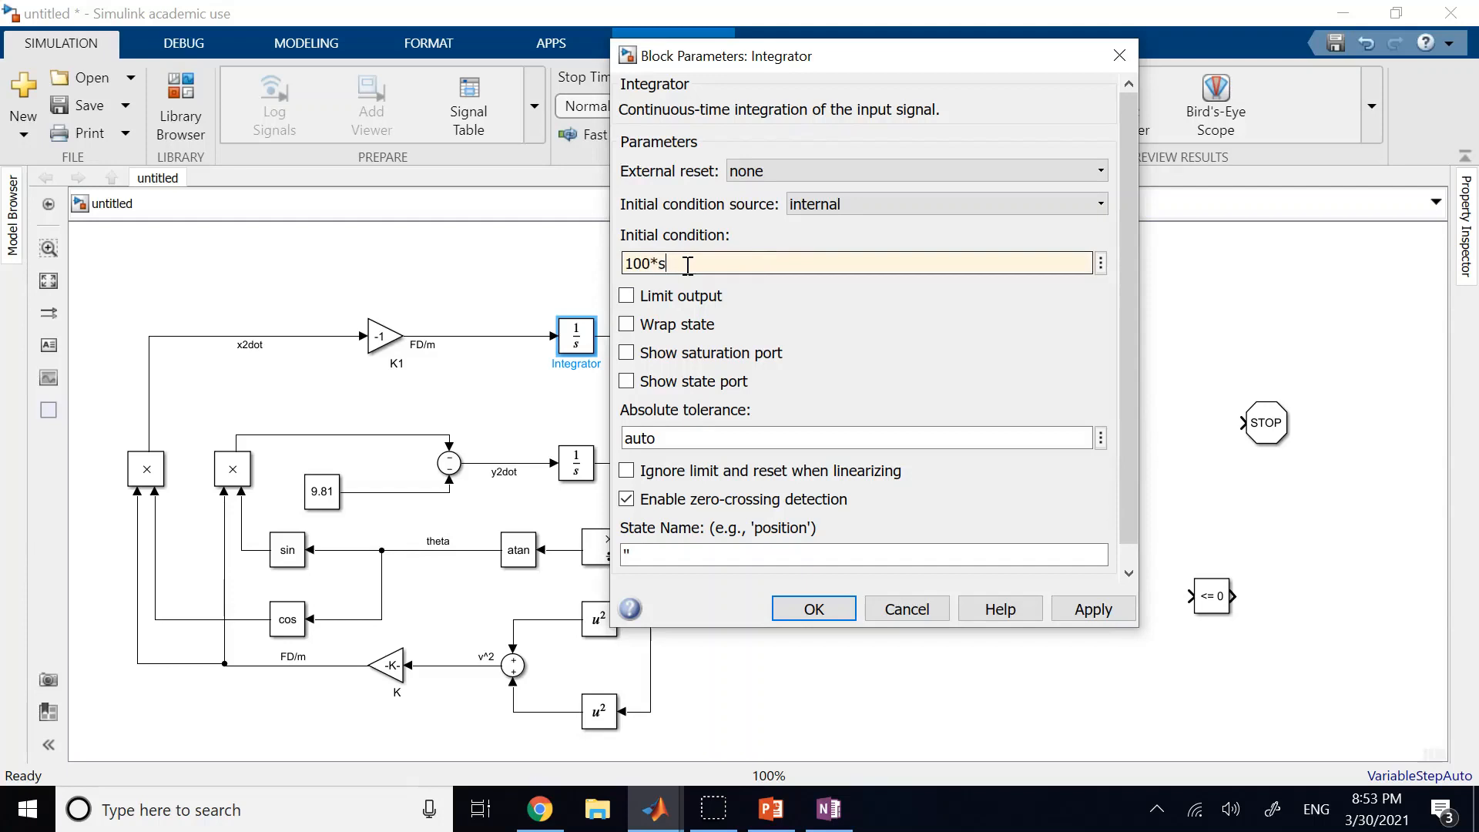
type("*cosd(30")
key("ctrl+a")
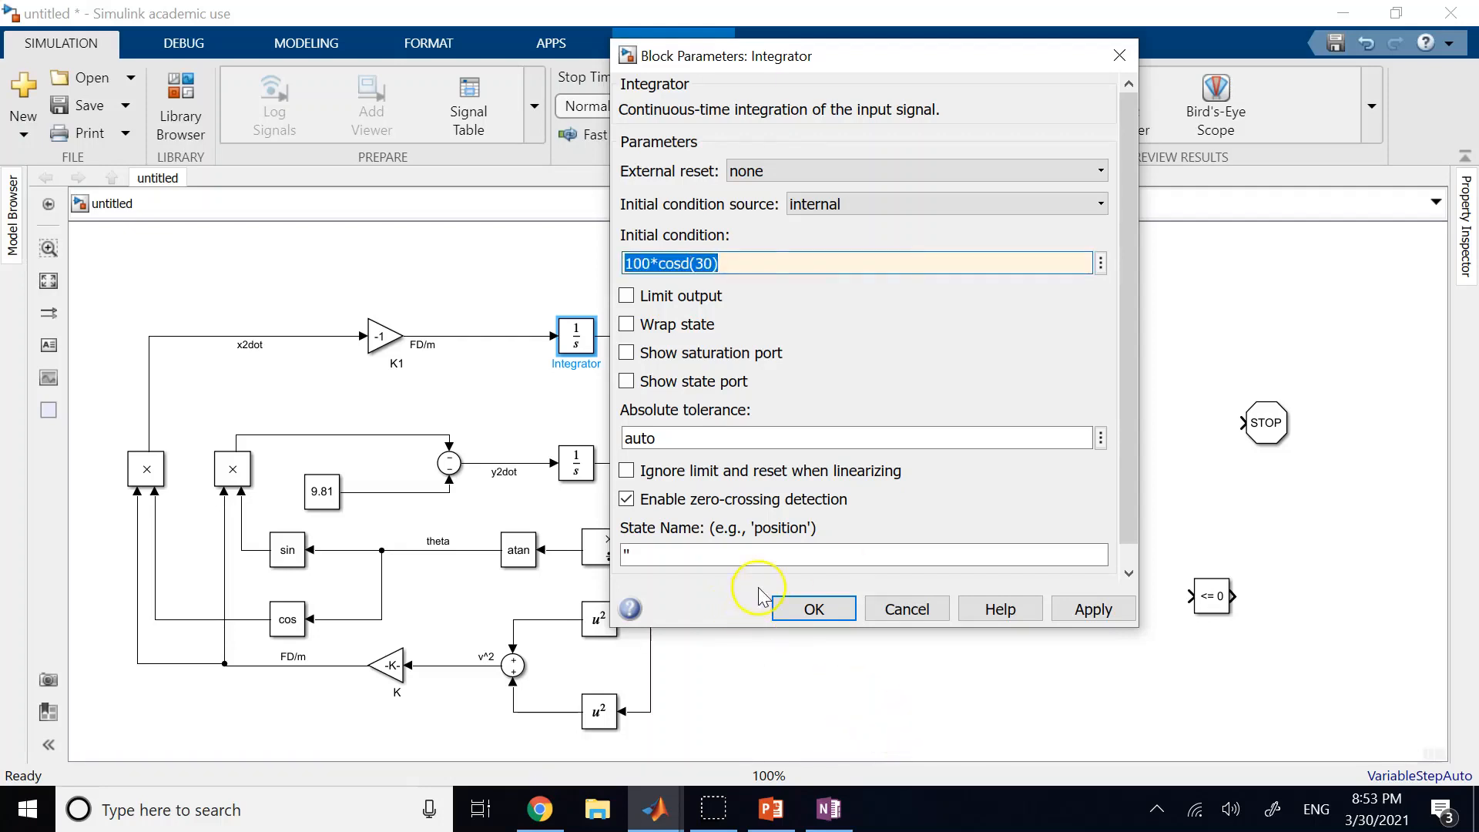
left_click(782, 609)
Step: Set the initial condition of the integrator that outputs ydot to 100*sind(30)
double_click(577, 463)
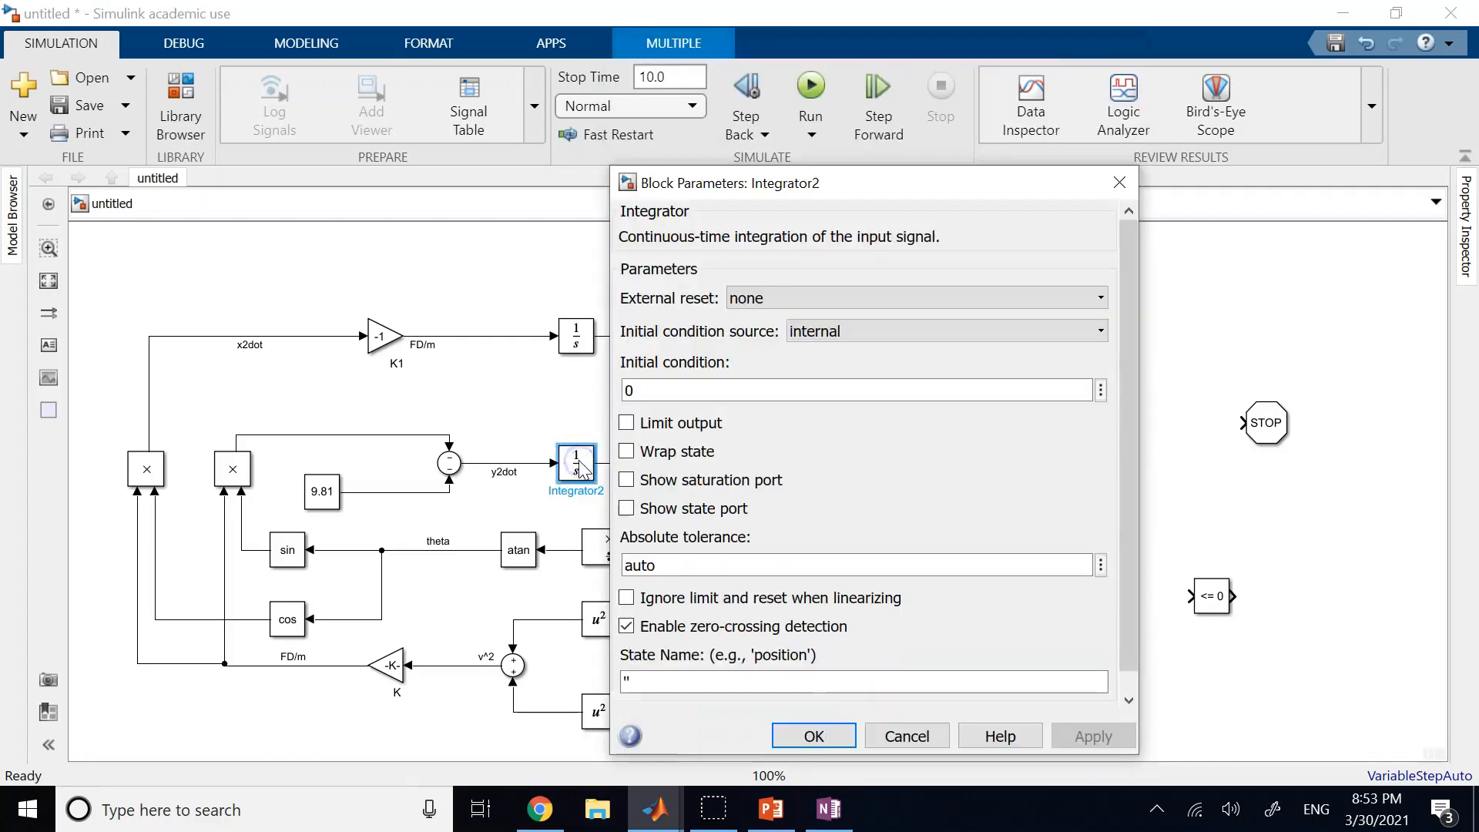
double_click(658, 389)
type("100")
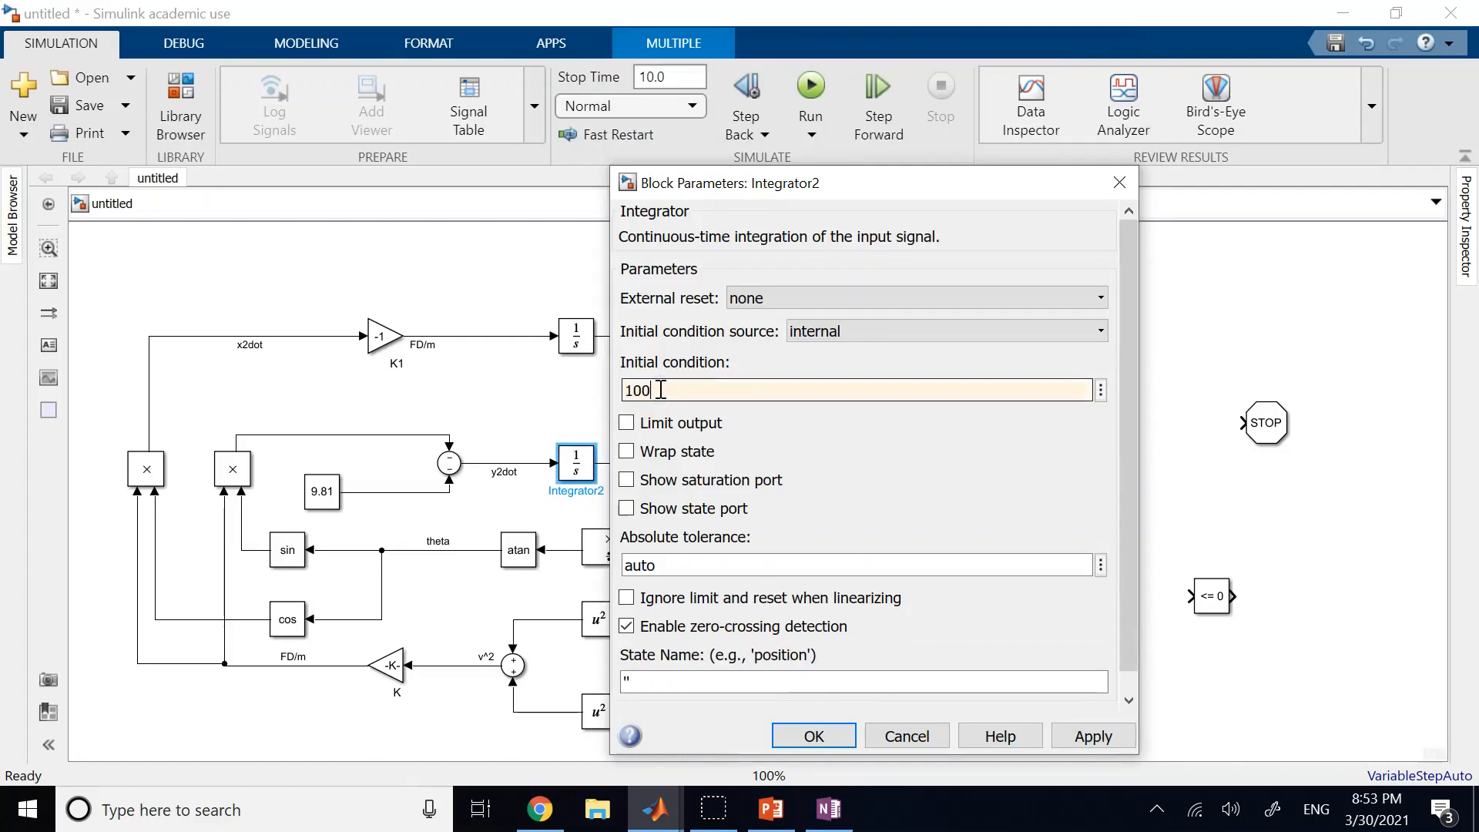
type("*sind(")
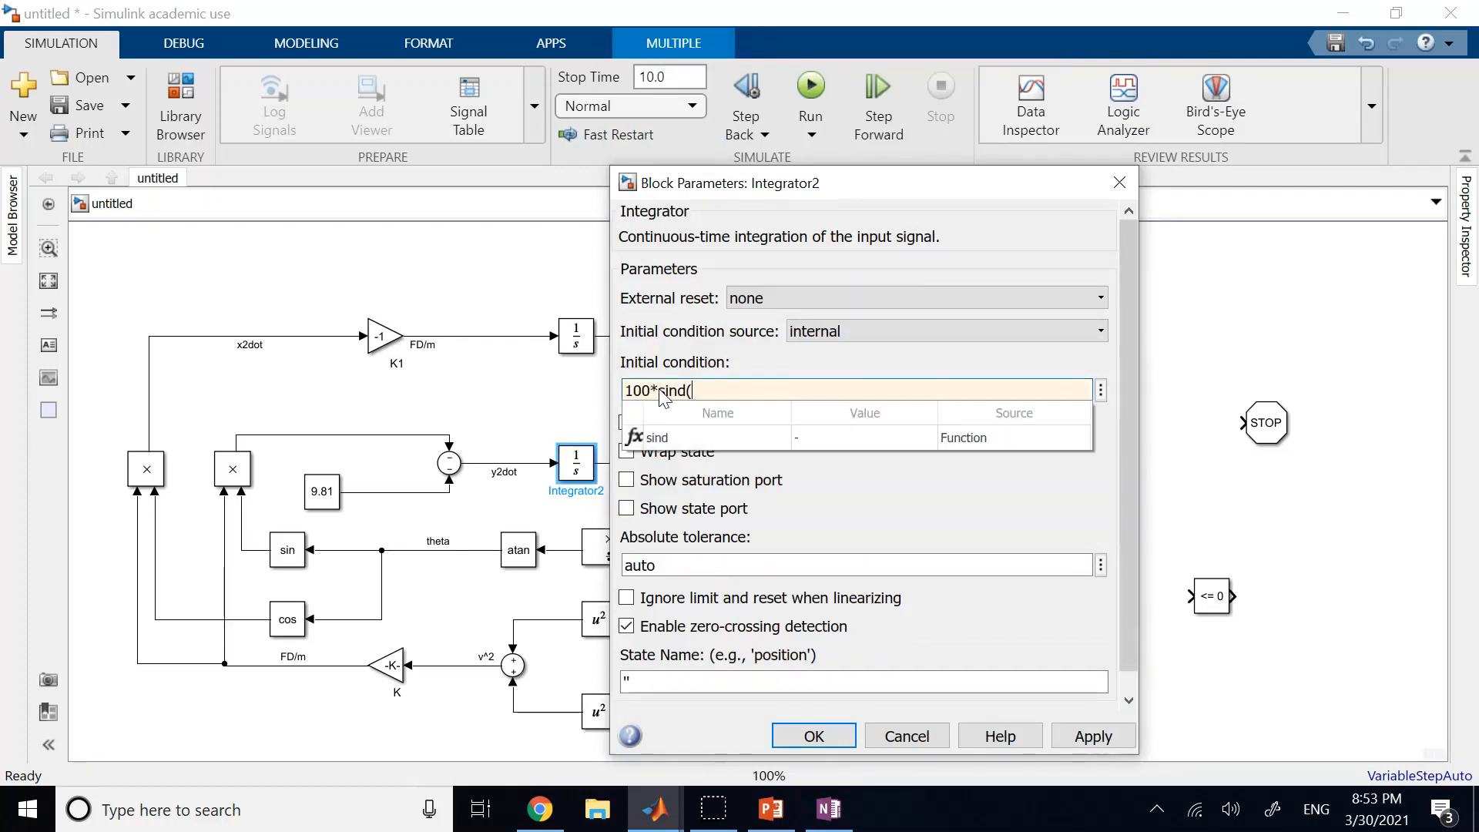
type("30)")
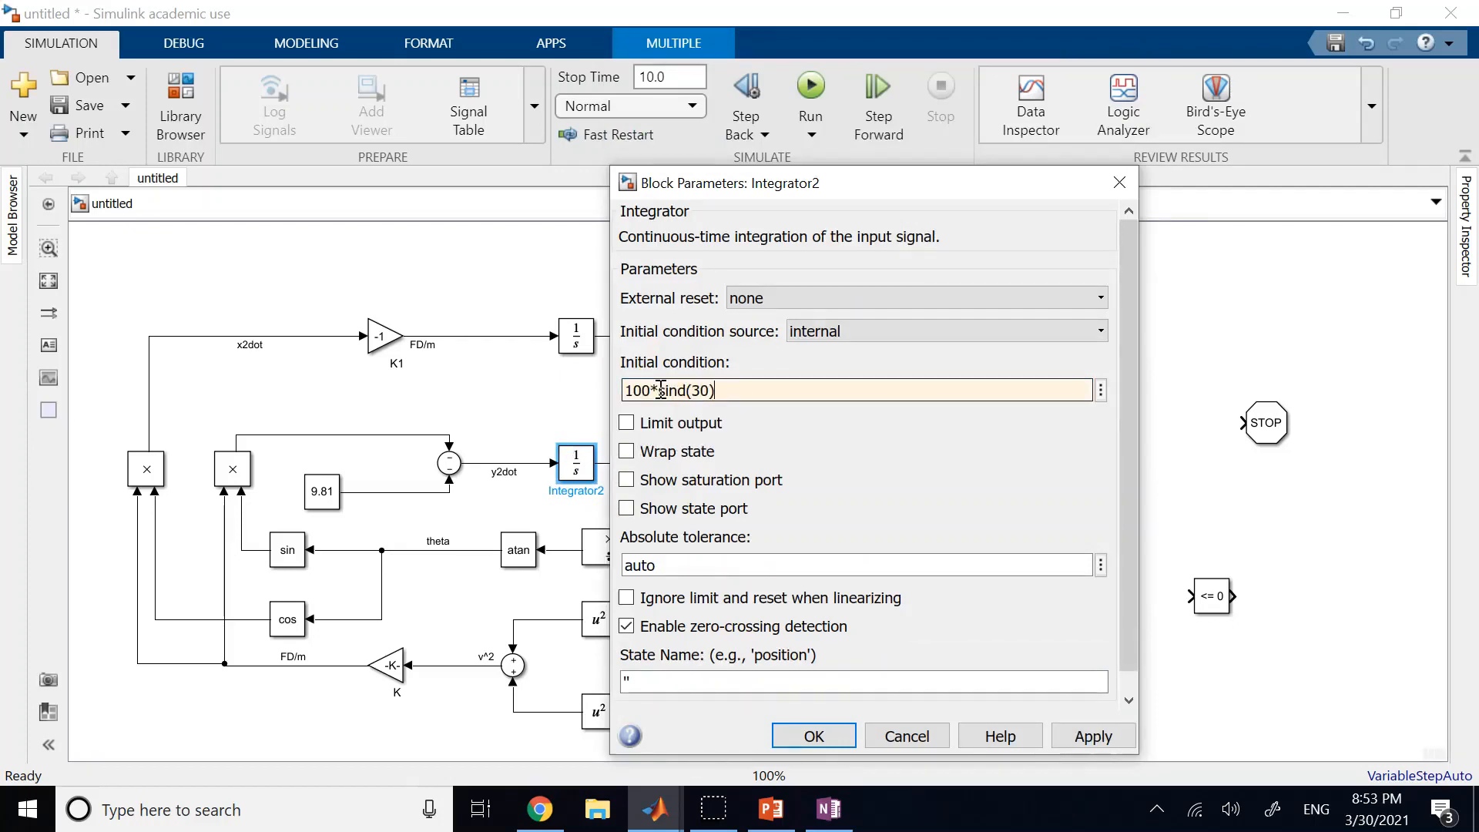
left_click(814, 736)
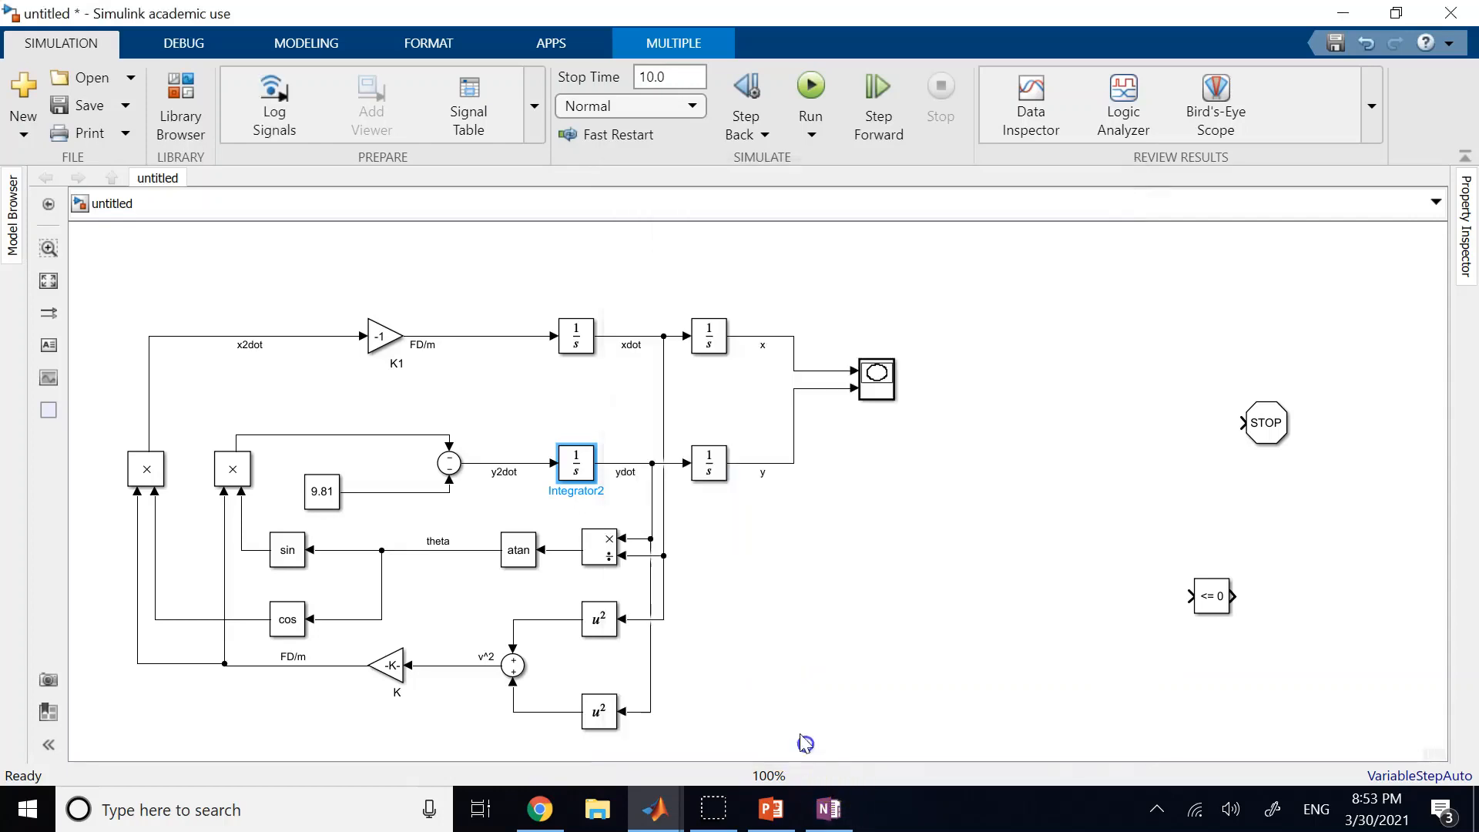
Step: Keep the x integrator's initial condition at 0 and, checking y(0) in the OneNote equations, set the y integrator's initial condition to 20 in Simulink
double_click(697, 346)
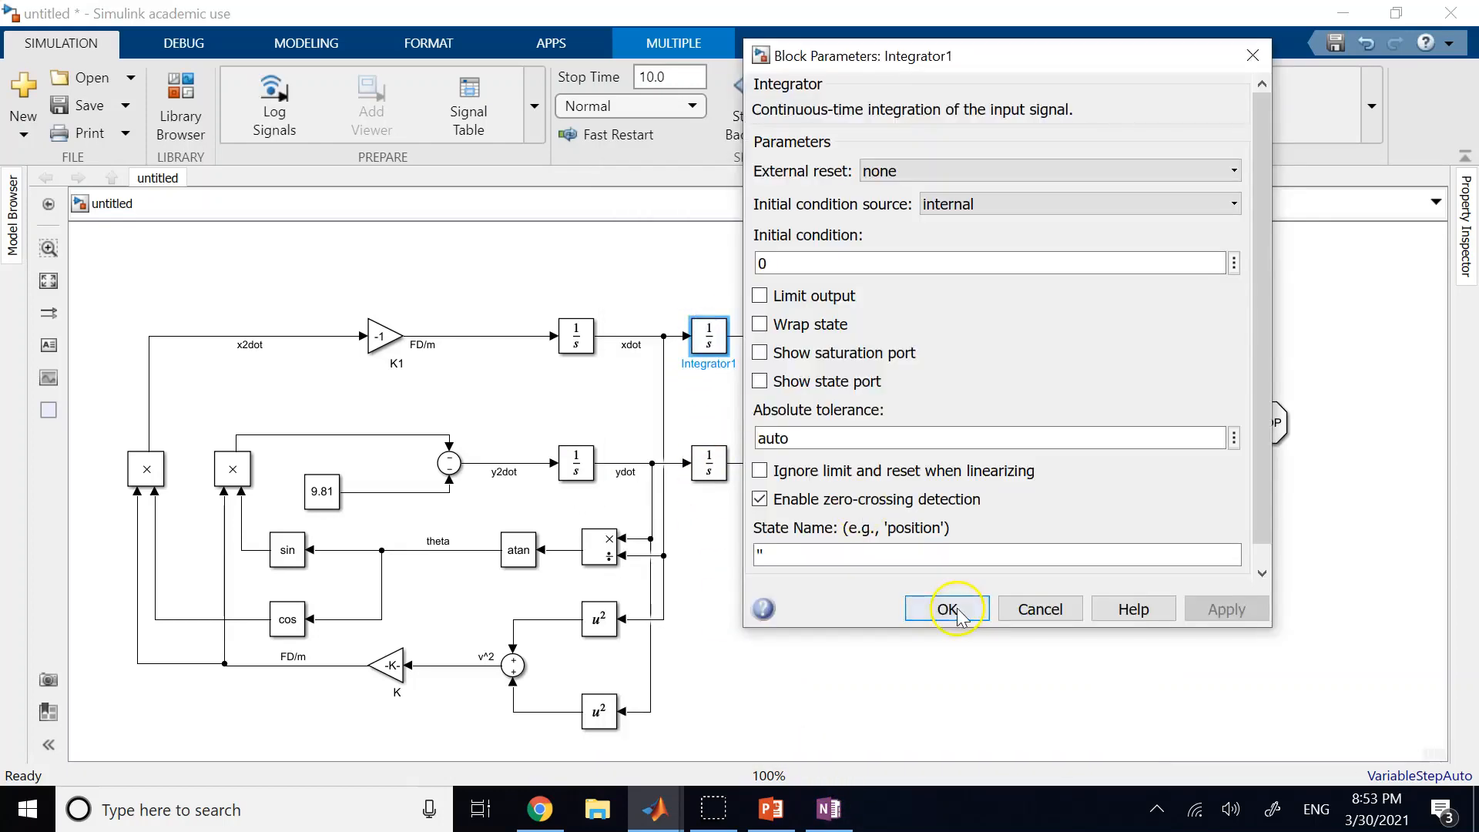
left_click(955, 608)
double_click(716, 473)
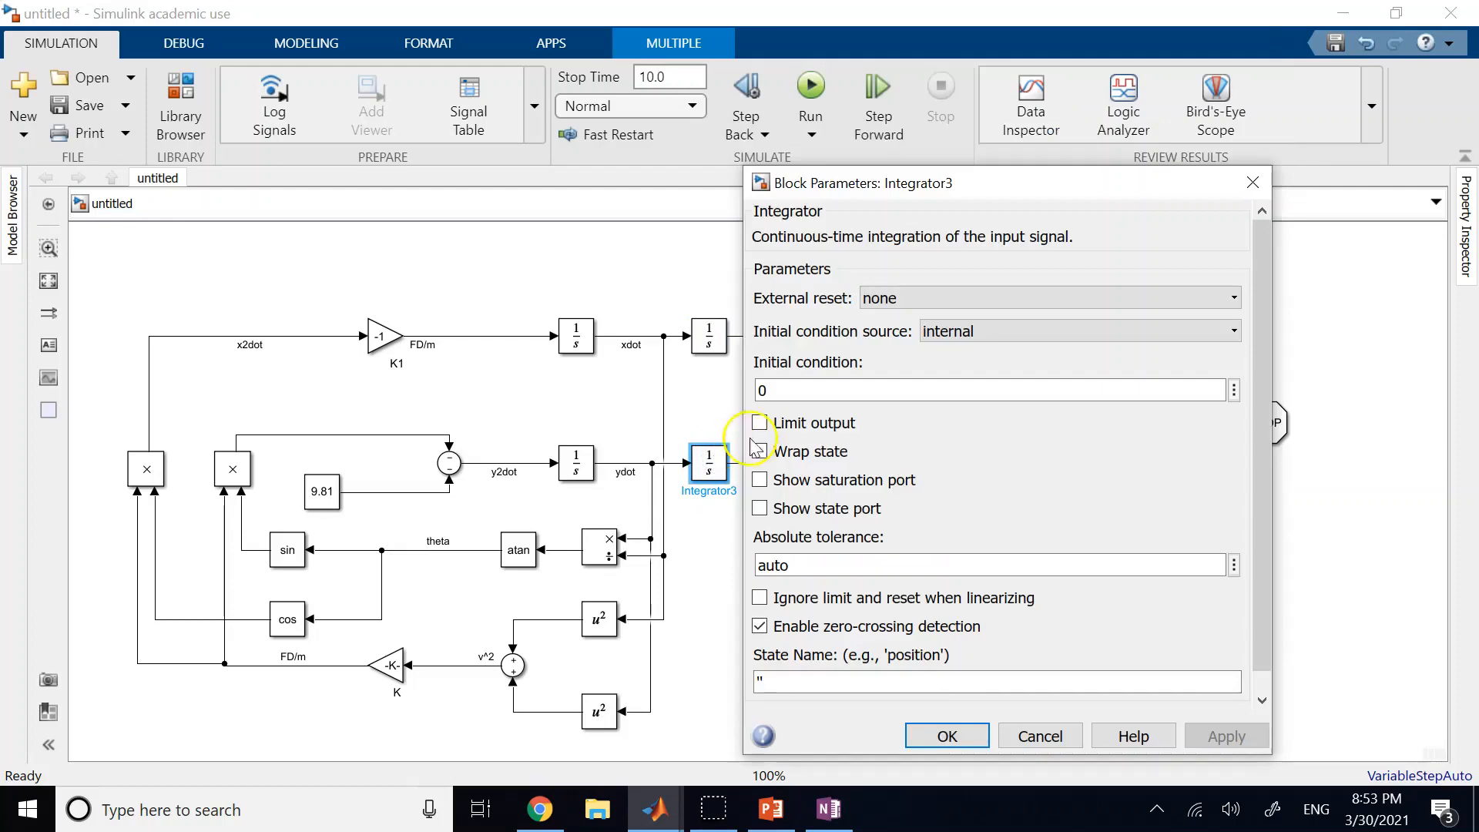
double_click(790, 387)
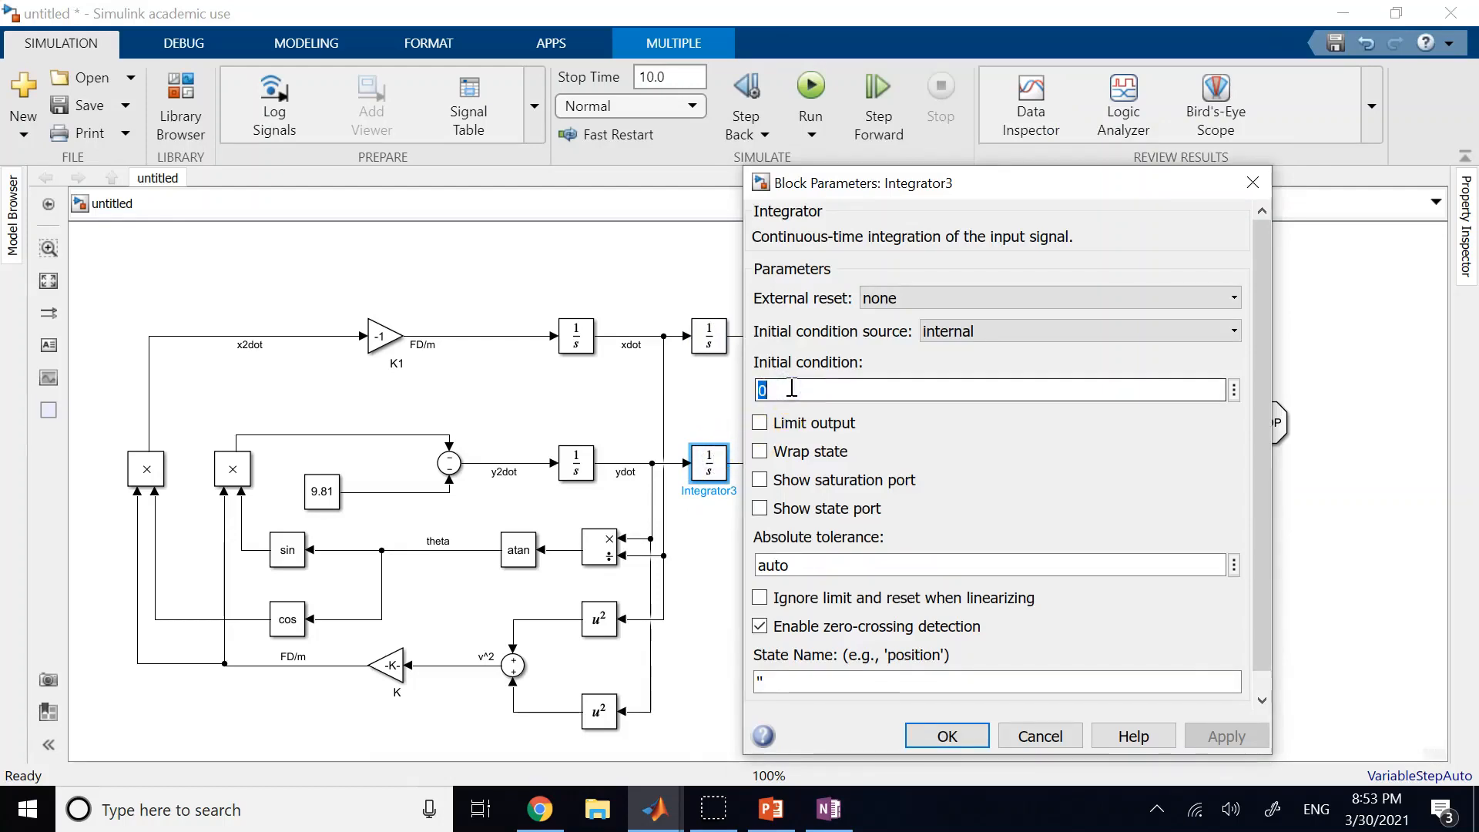
left_click(830, 808)
scroll(716, 595, "down", 1)
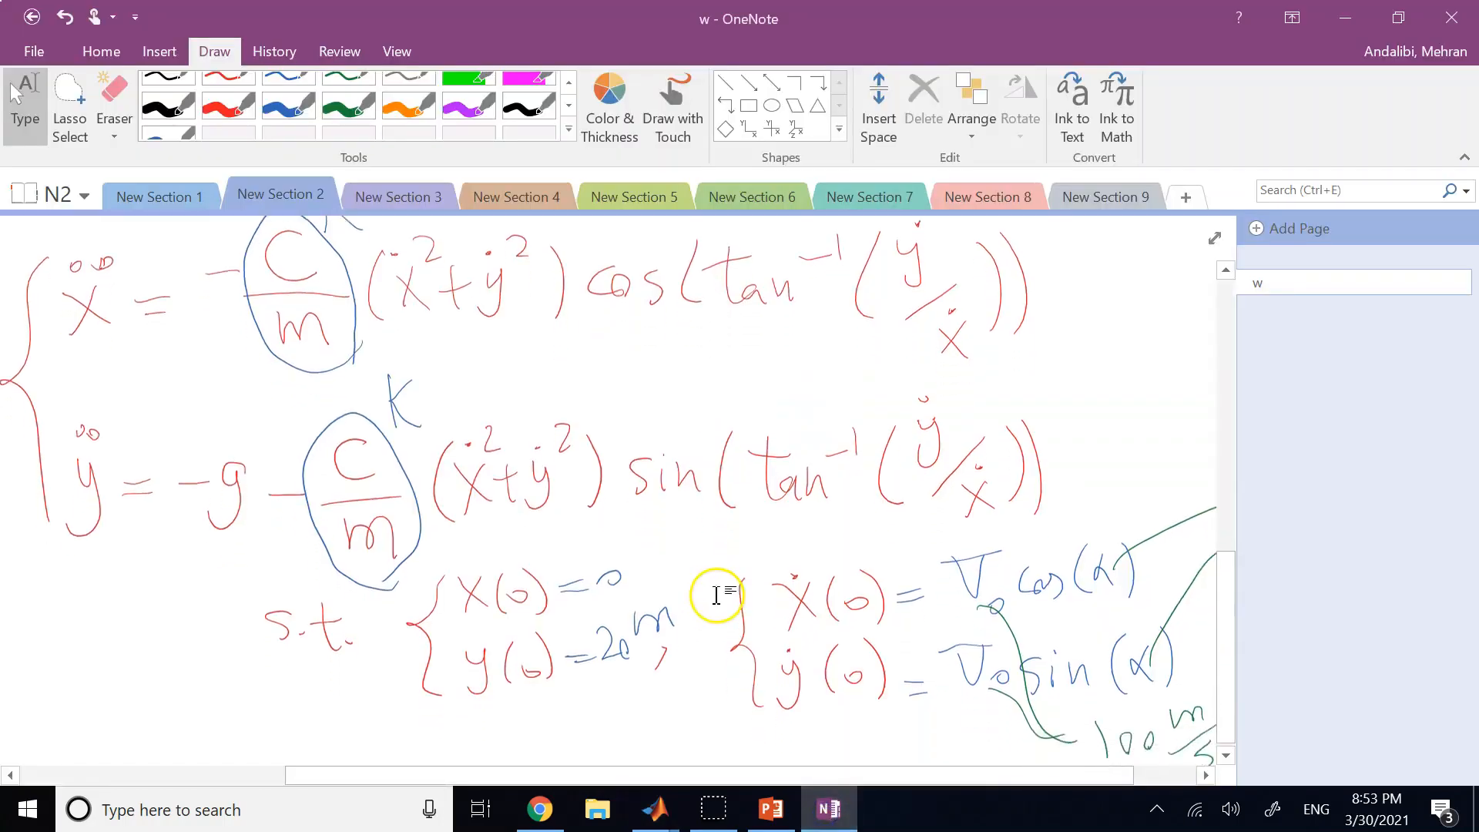
left_click_drag(891, 778, 1073, 792)
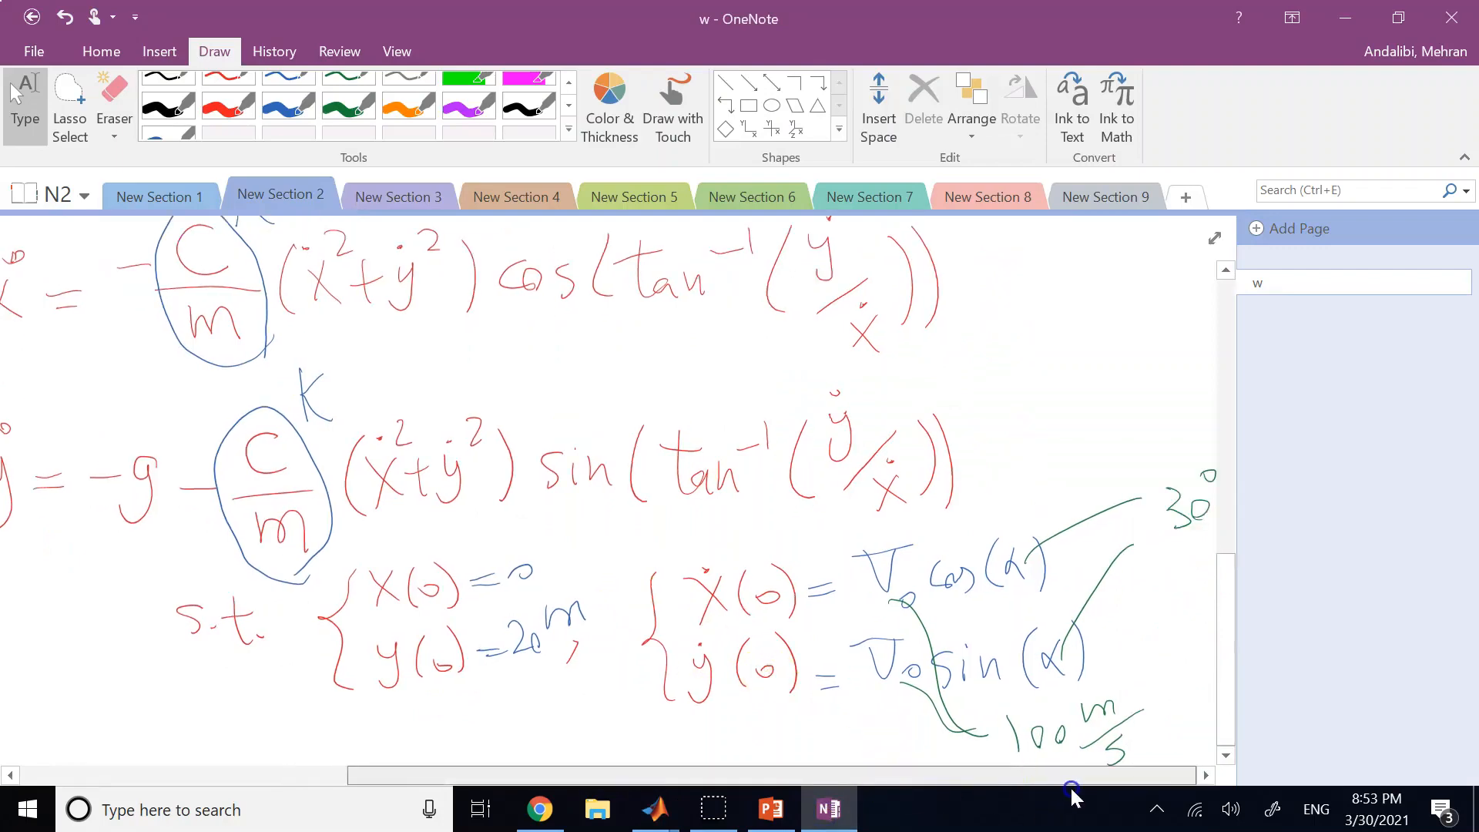
mouse_move(654, 807)
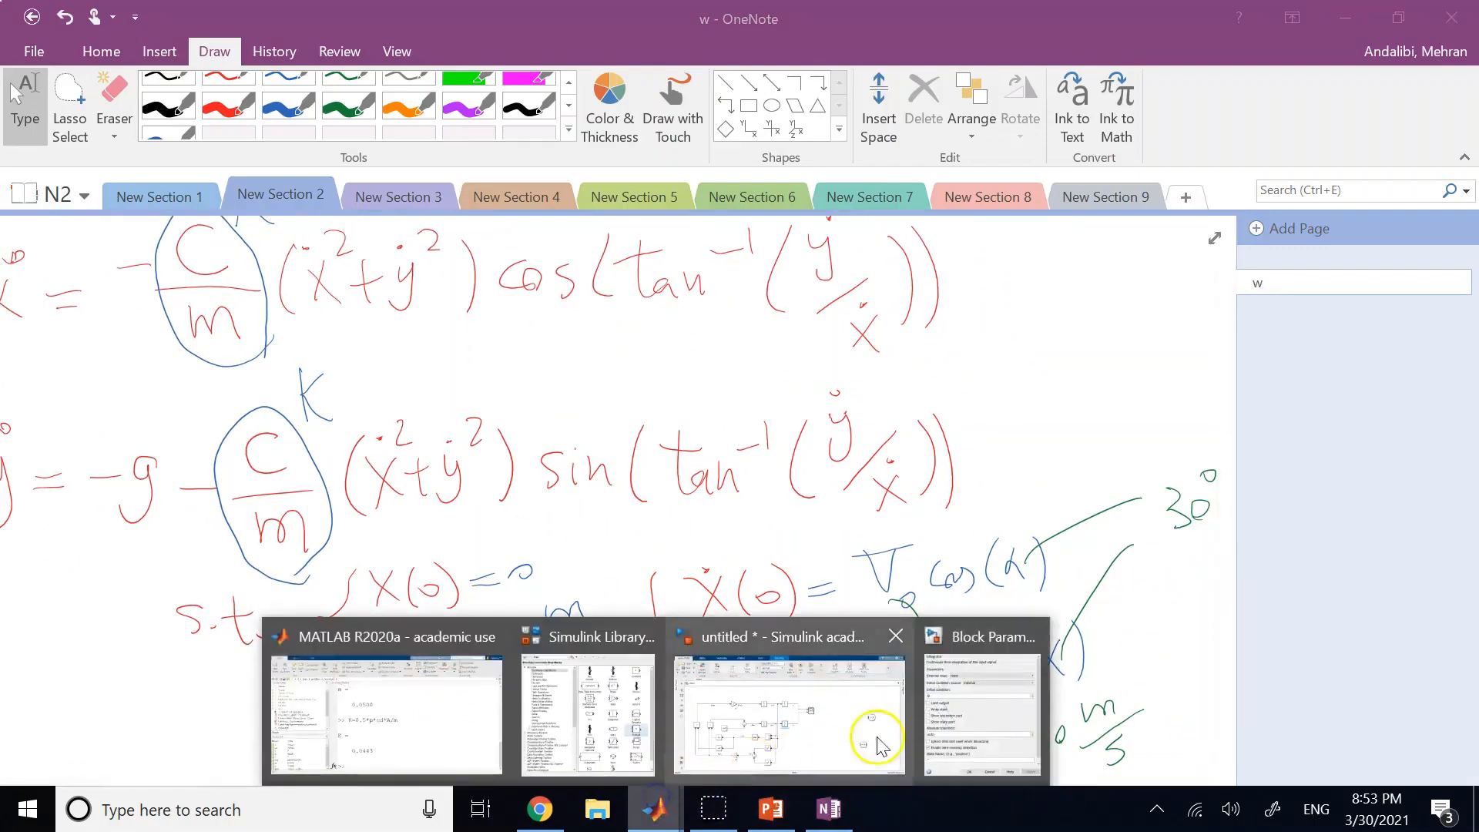
left_click(978, 727)
type("20")
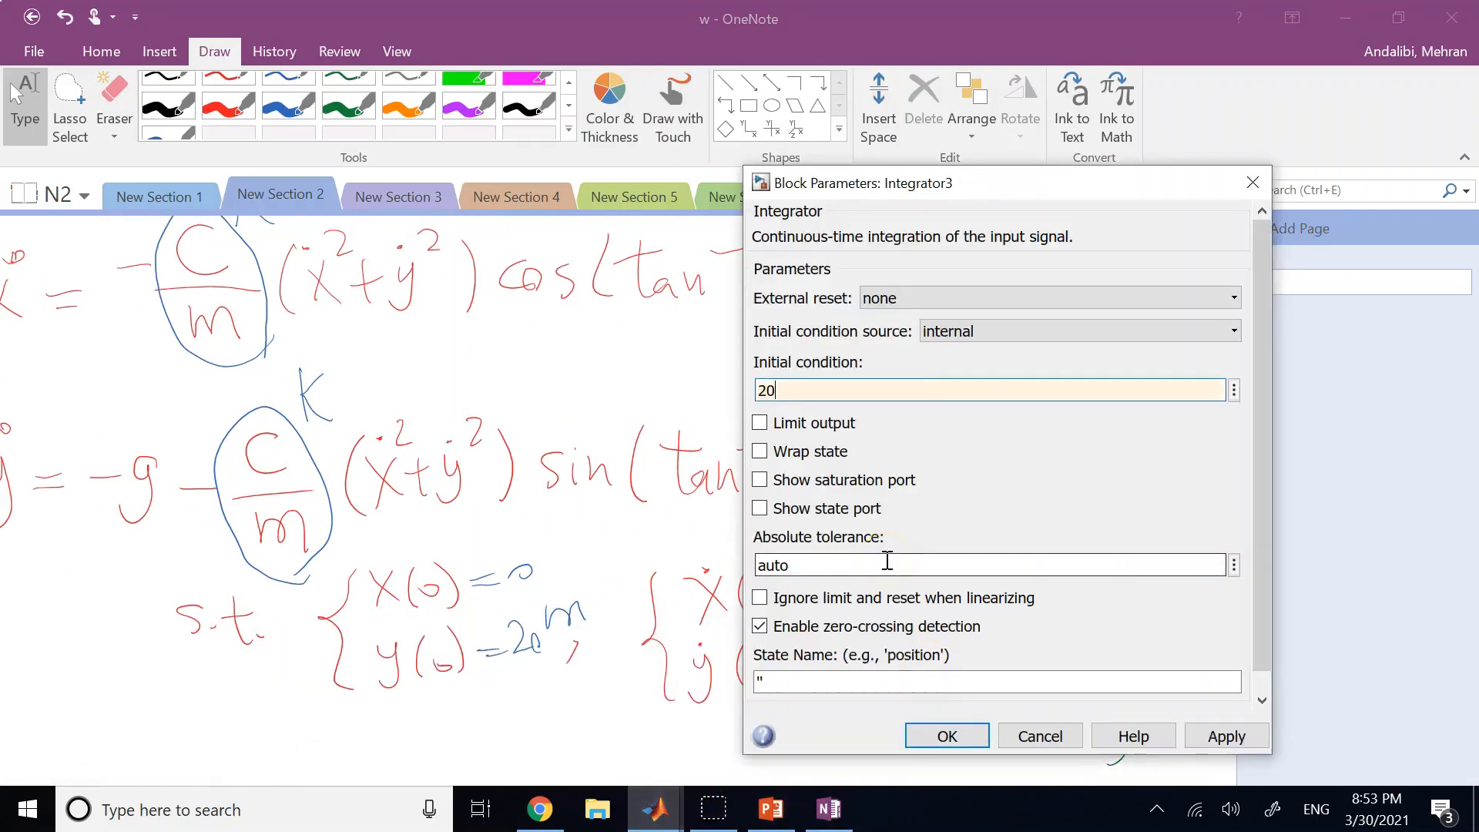
left_click(953, 736)
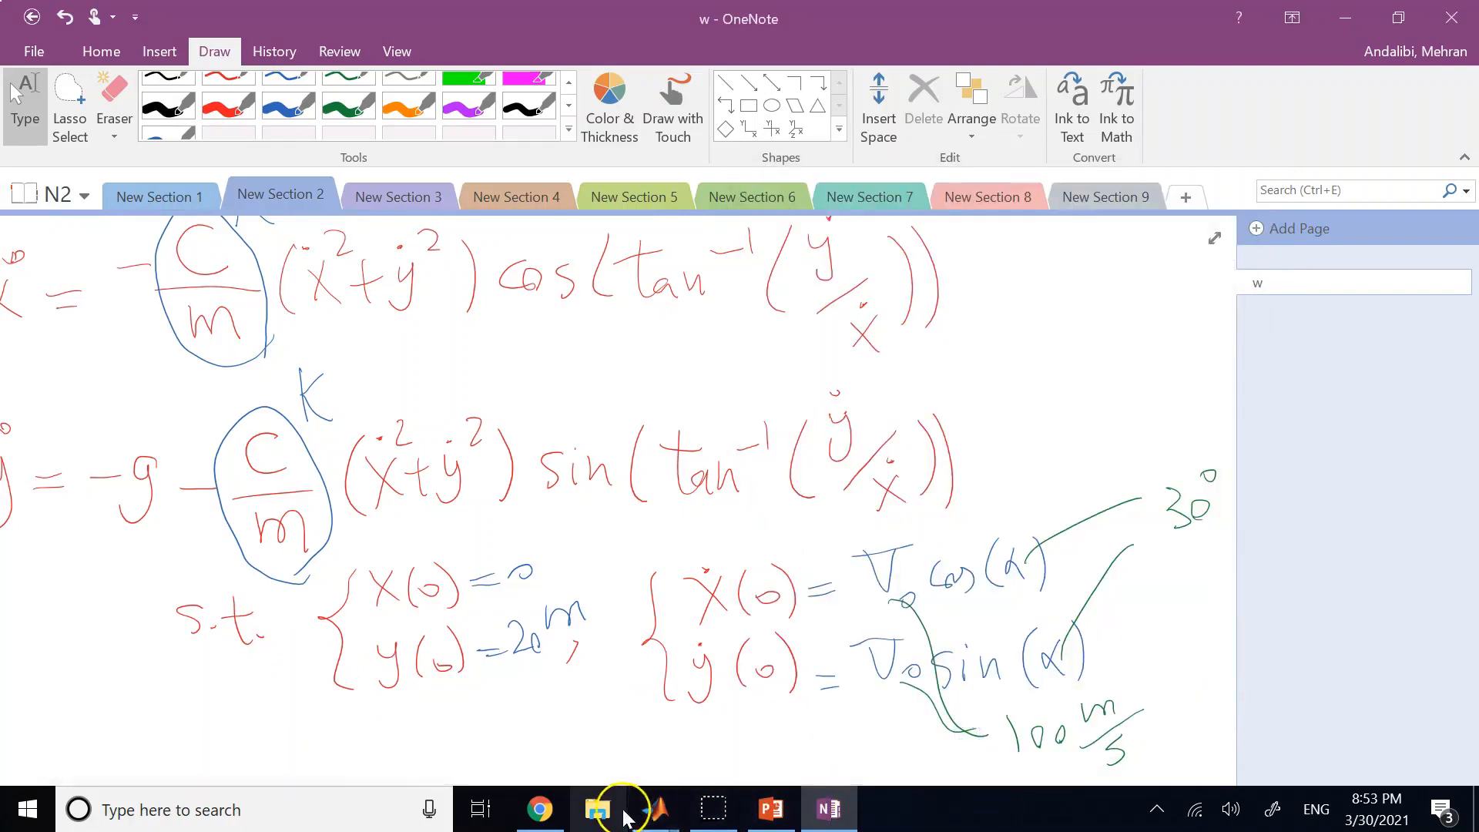
mouse_move(655, 809)
left_click(793, 660)
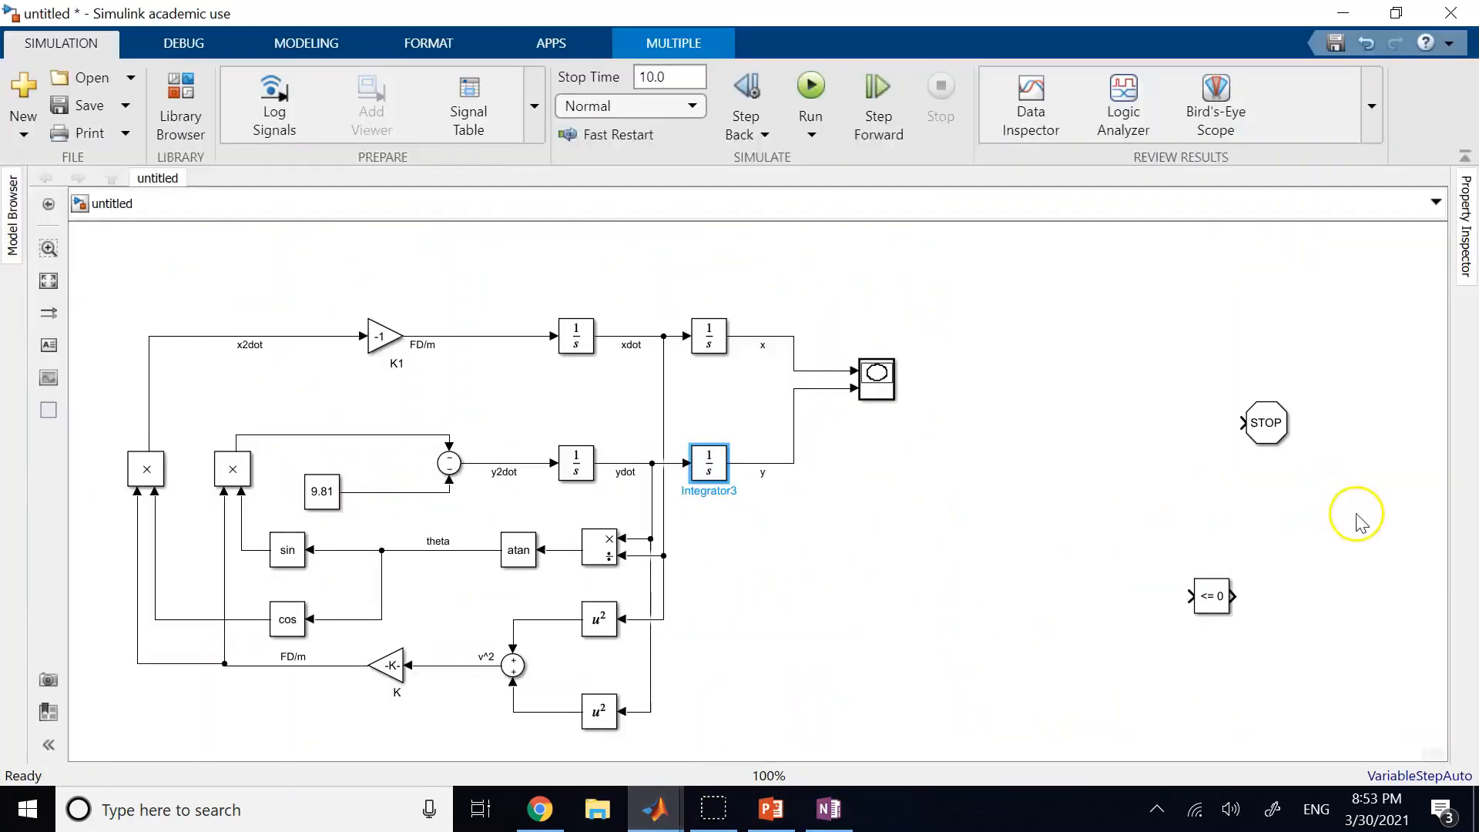
left_click(1078, 387)
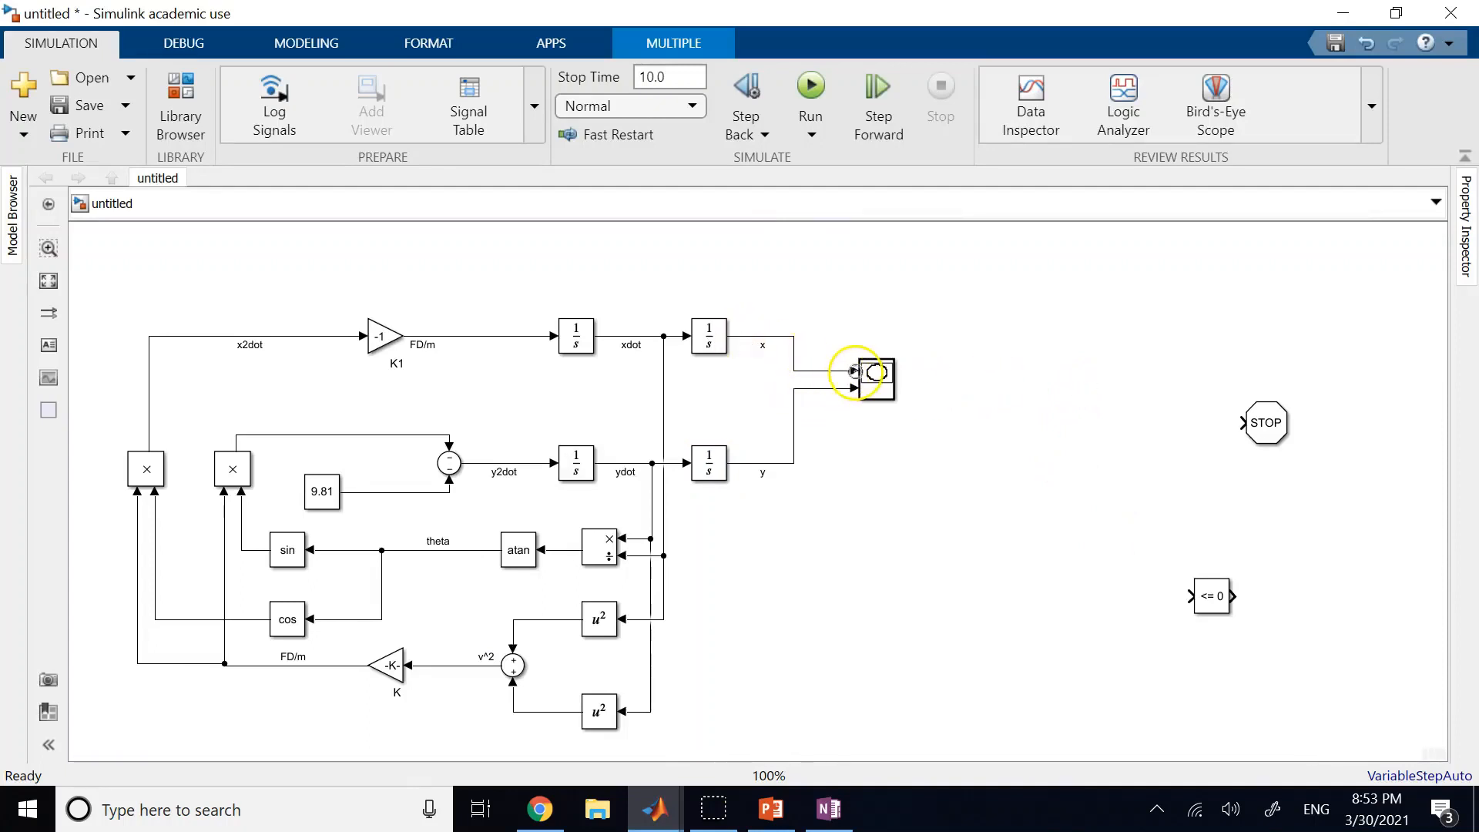
left_click(900, 436)
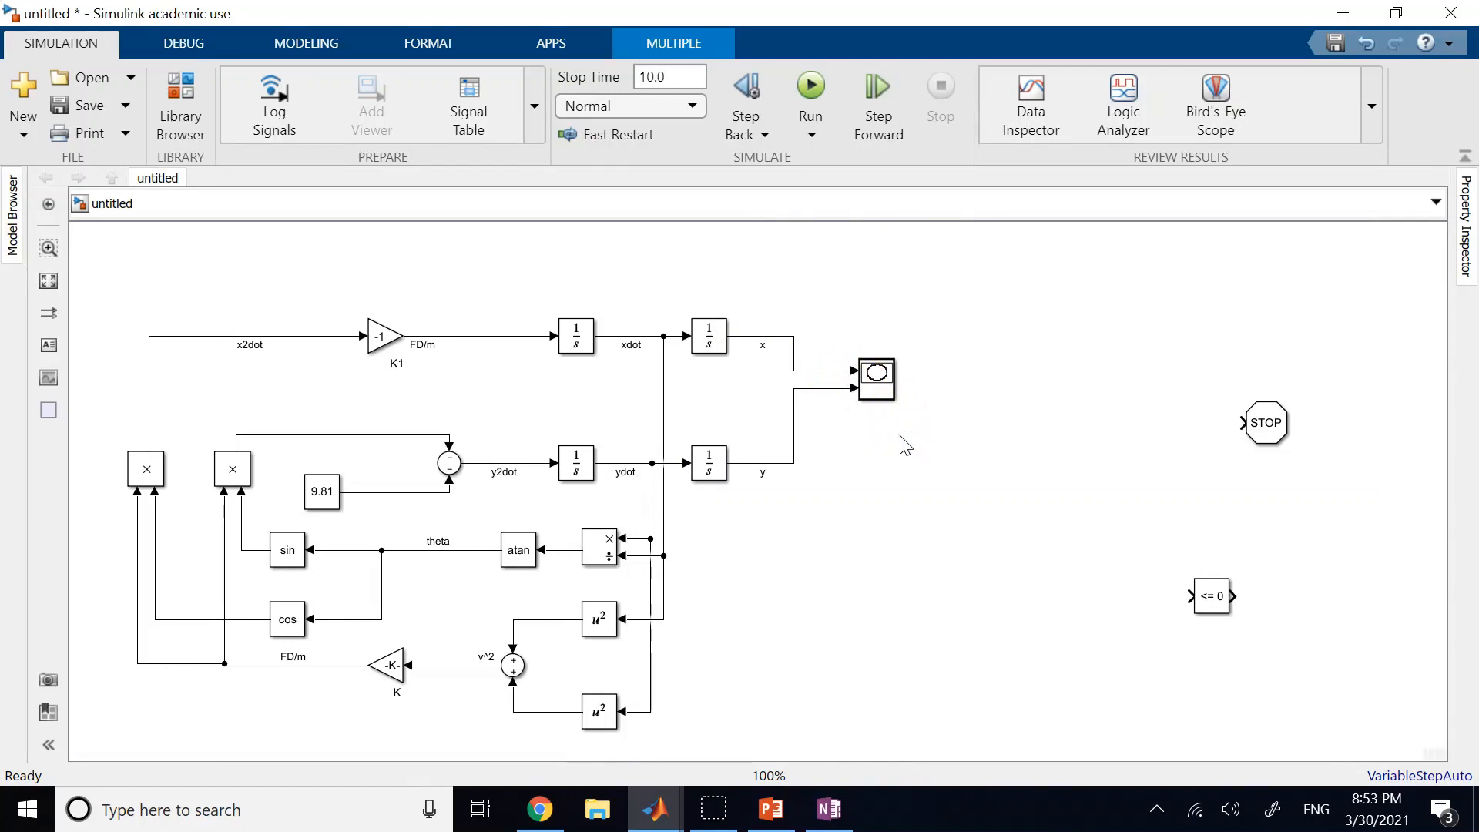
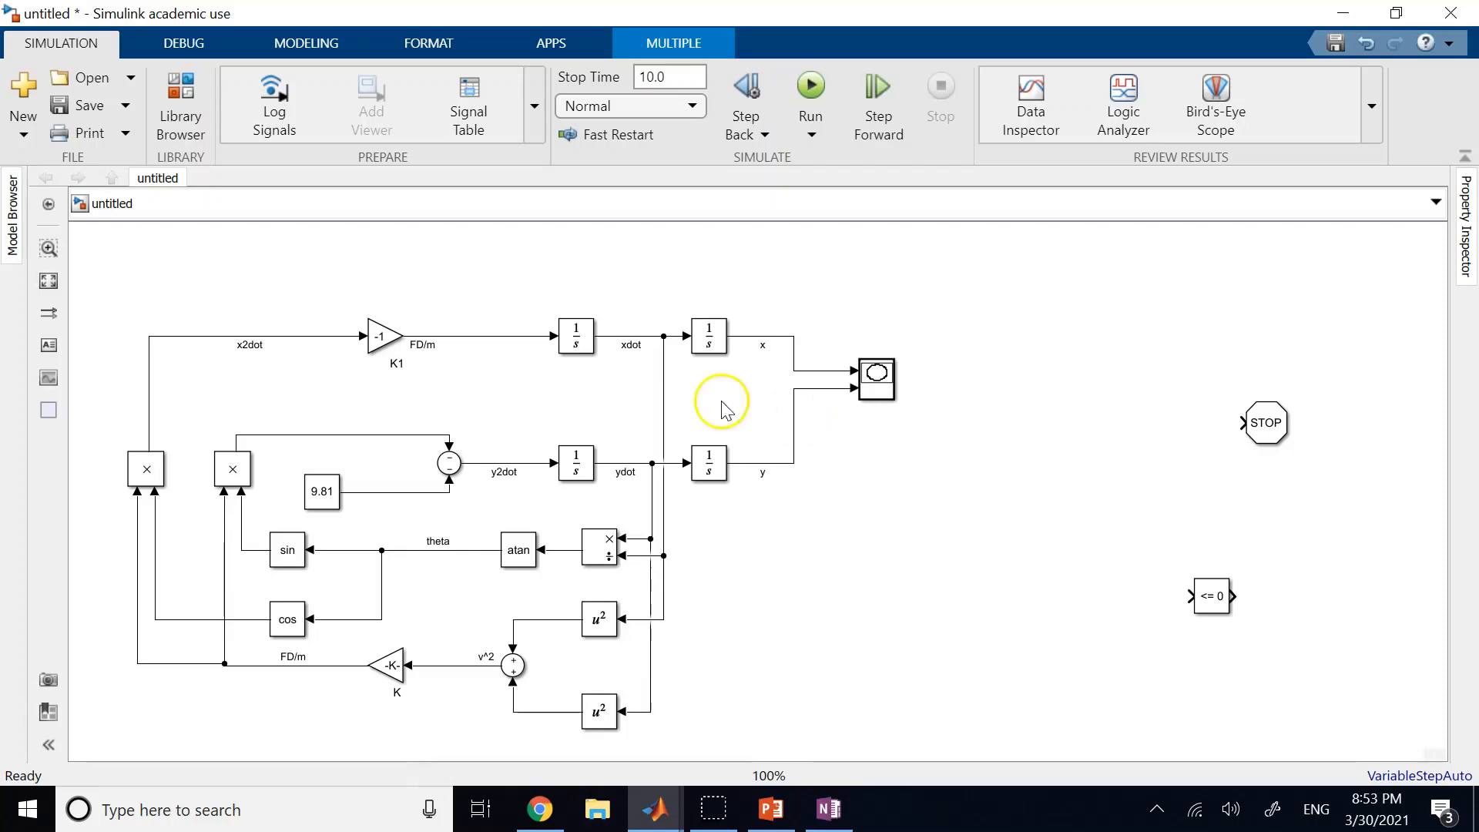
left_click(680, 77)
left_click(679, 76)
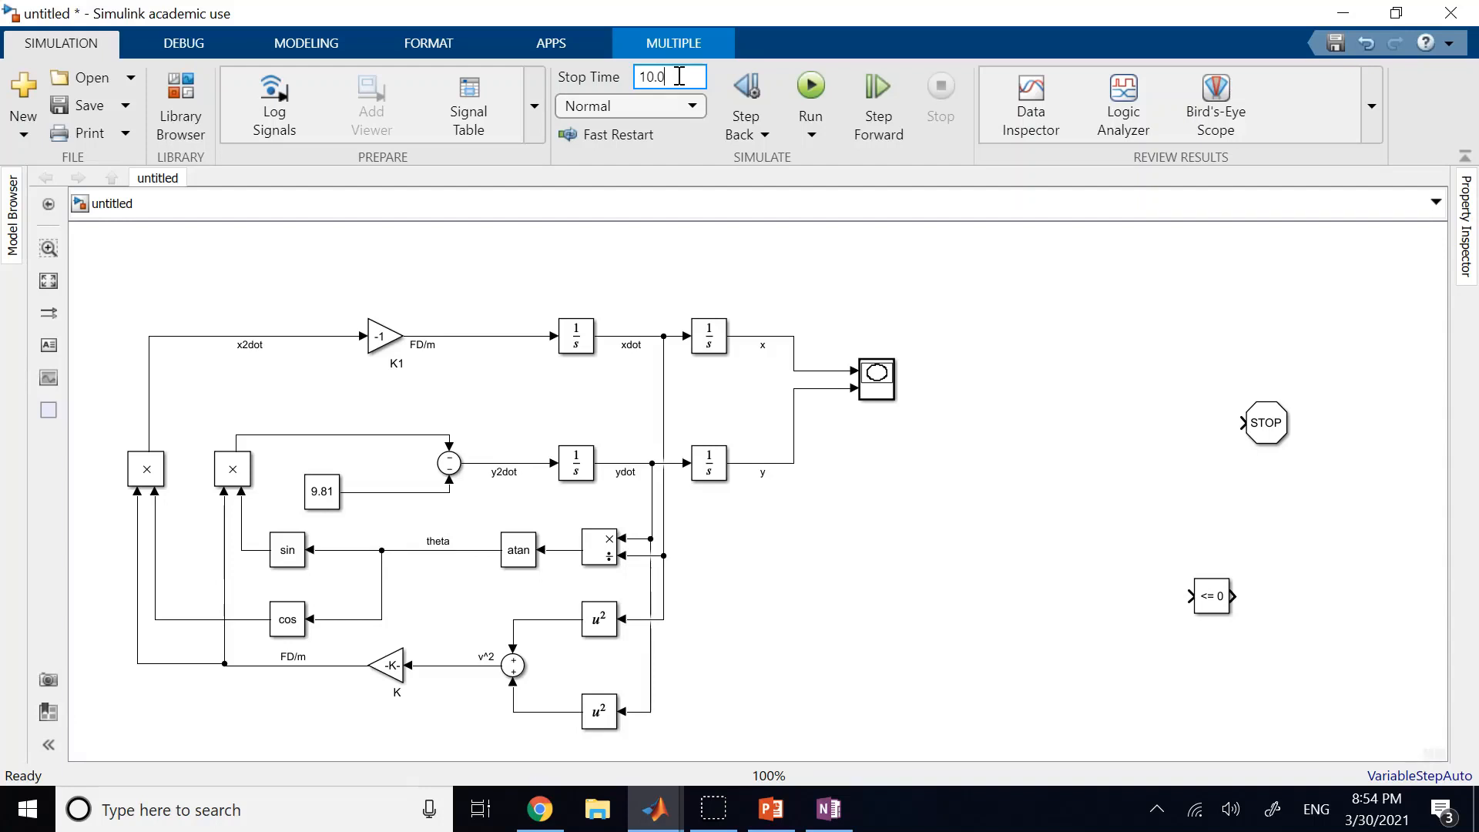
left_click(1262, 432)
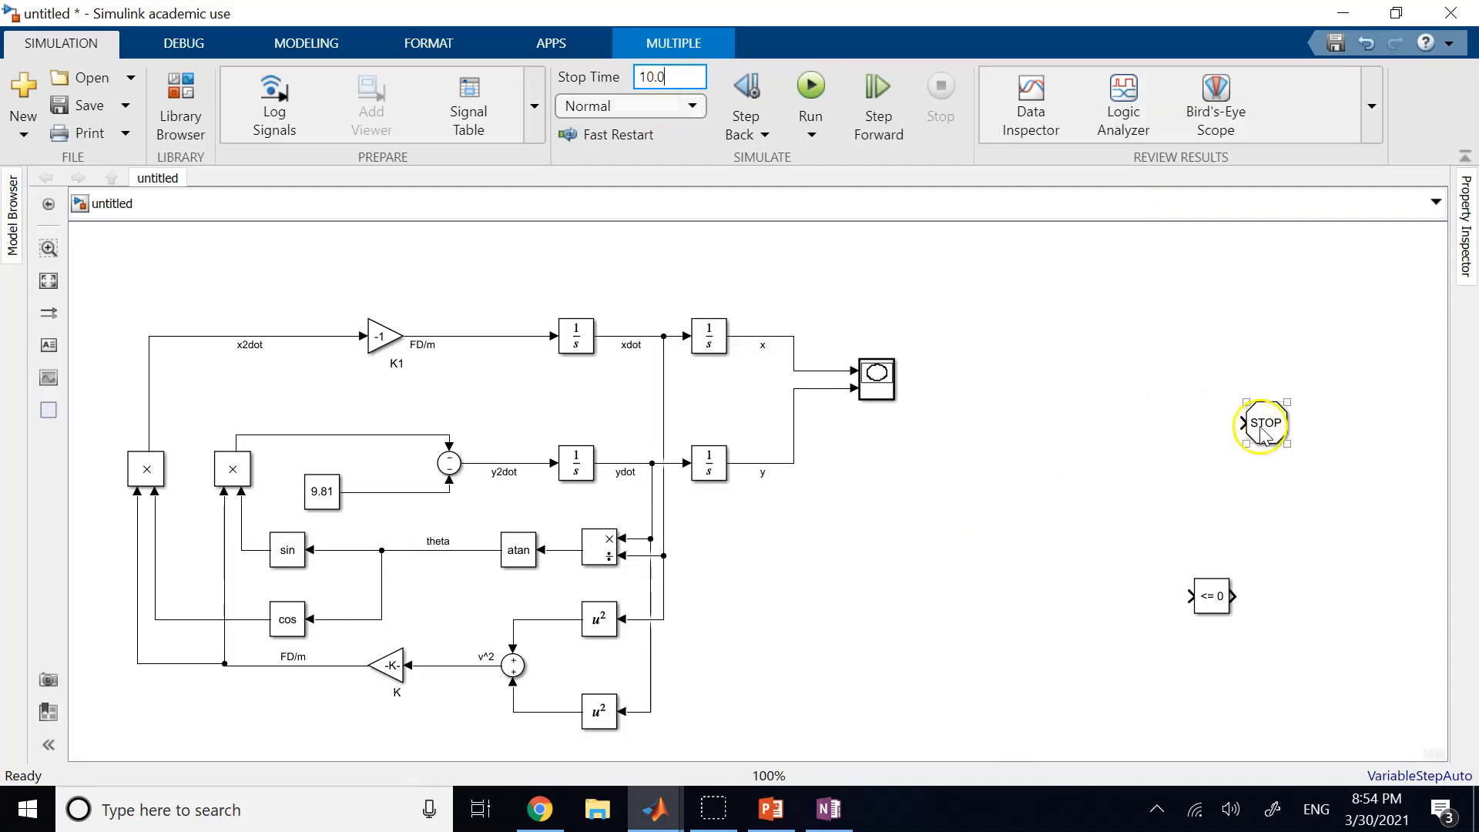
Step: Run the simulation and close the XY plot window
left_click(807, 73)
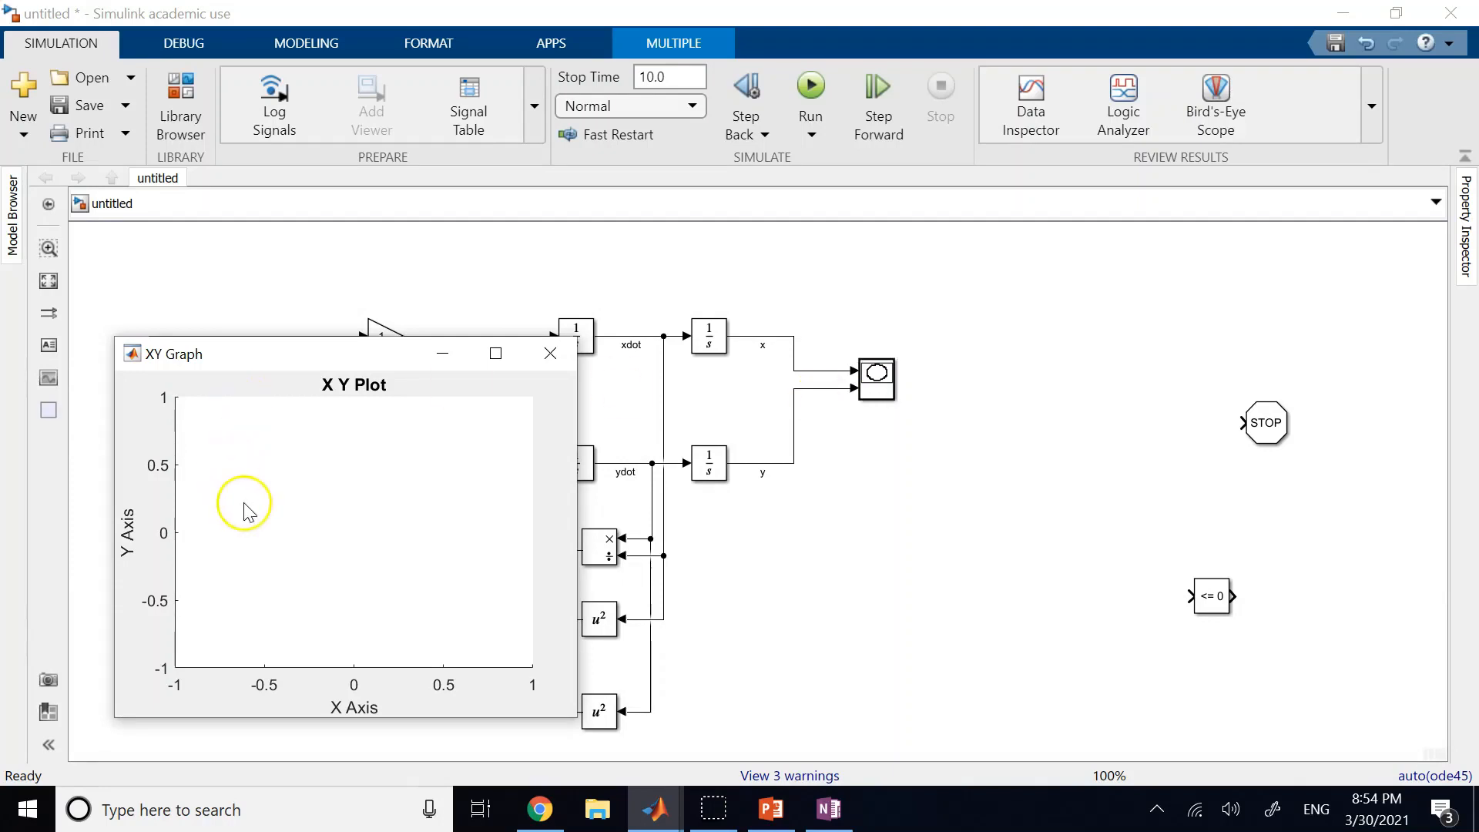
left_click(550, 353)
Step: Set the XY Graph block's sample time to 0.01 and its Y-max to 100
left_click(888, 385)
double_click(889, 388)
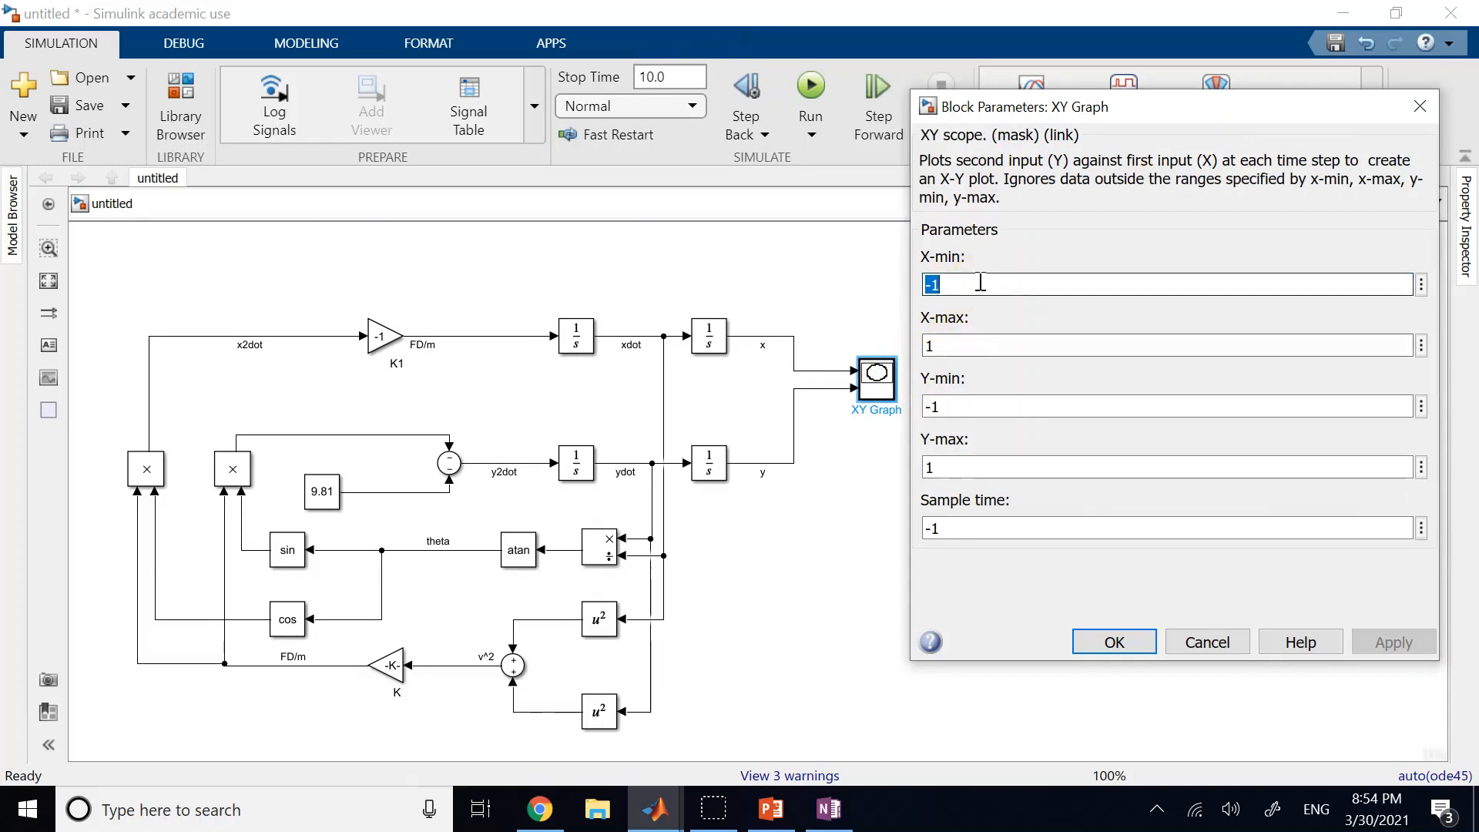
left_click(954, 526)
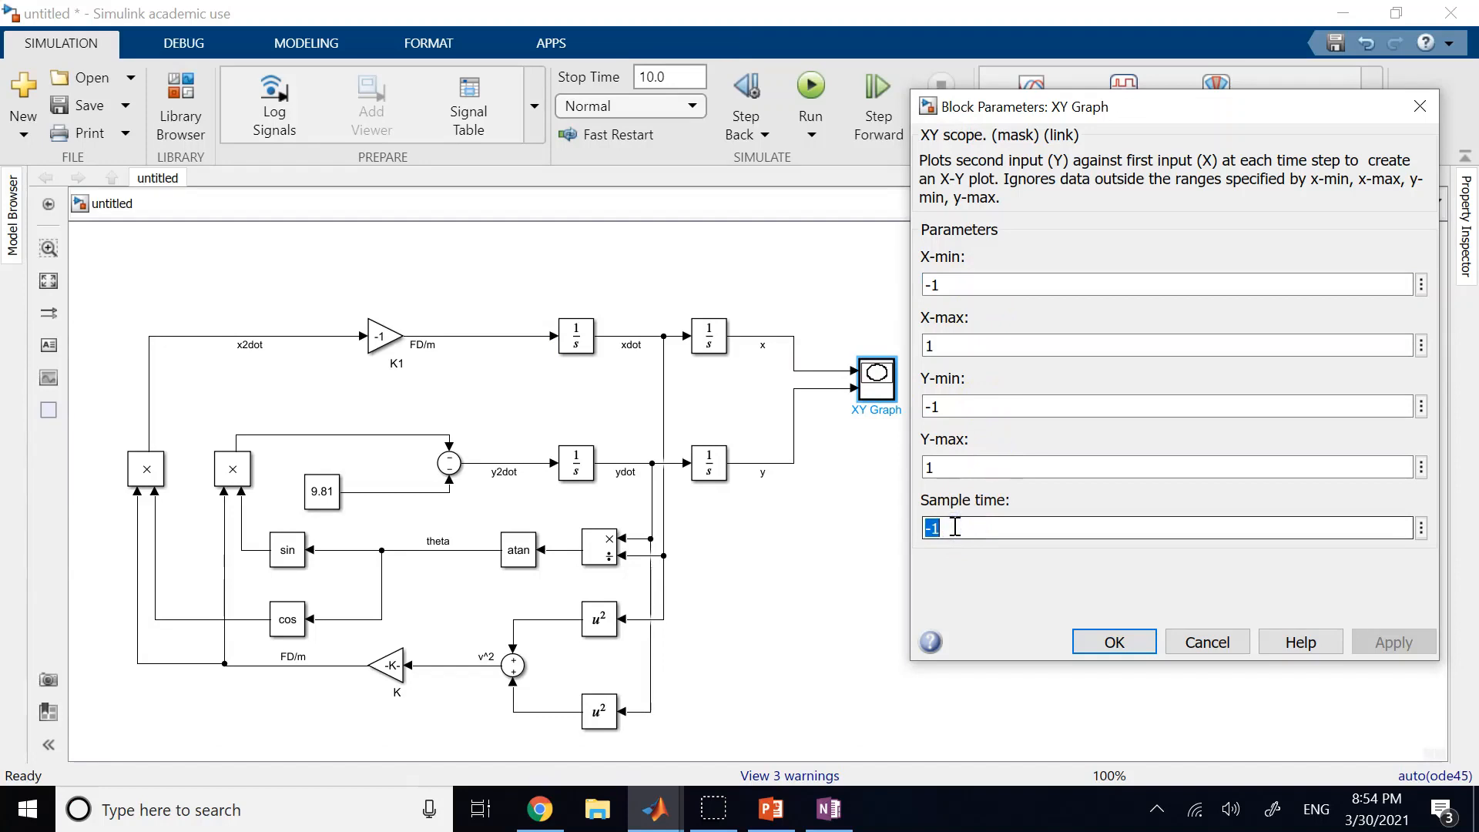
type("0")
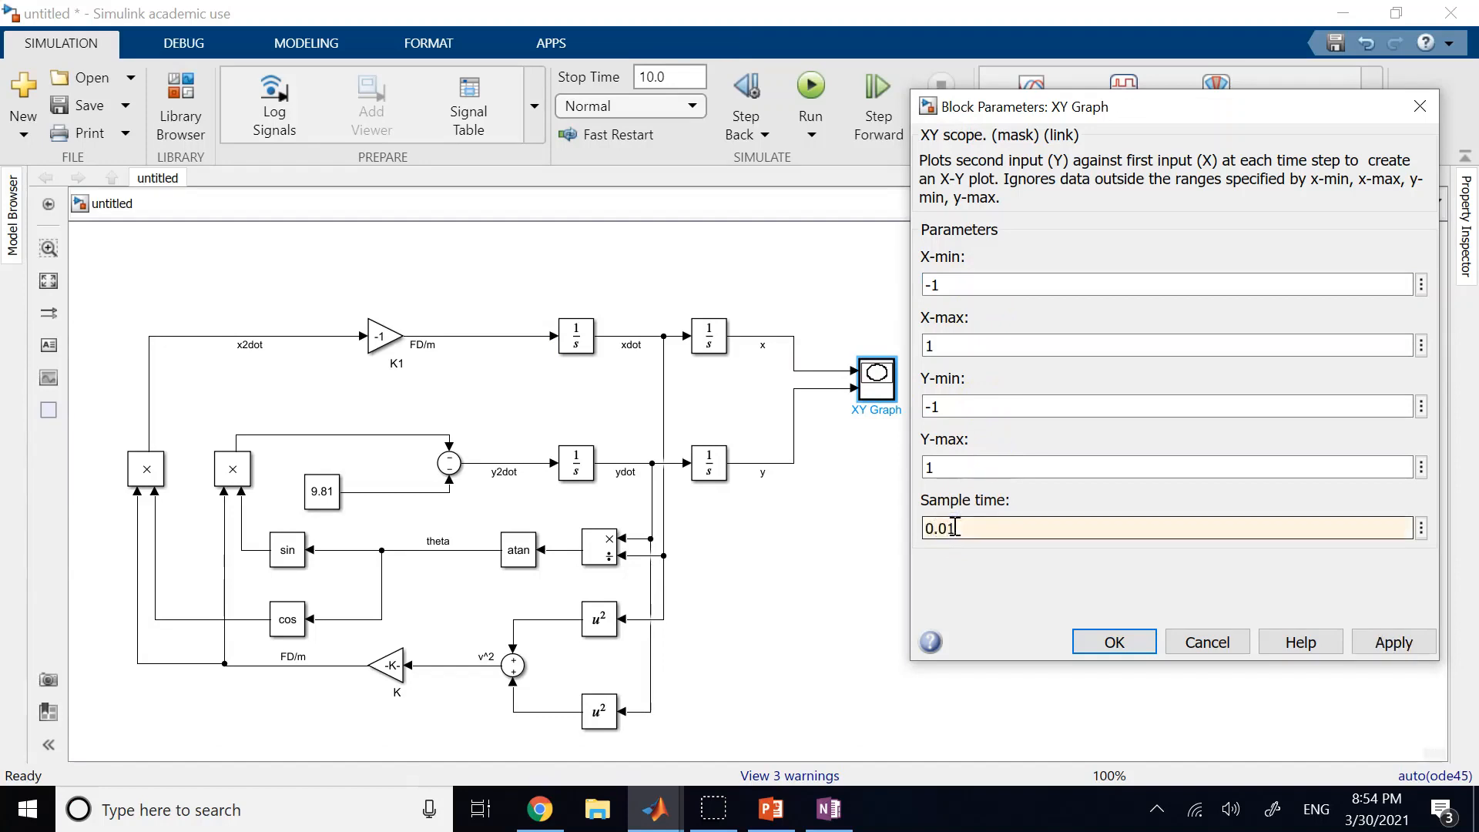
left_click(961, 465)
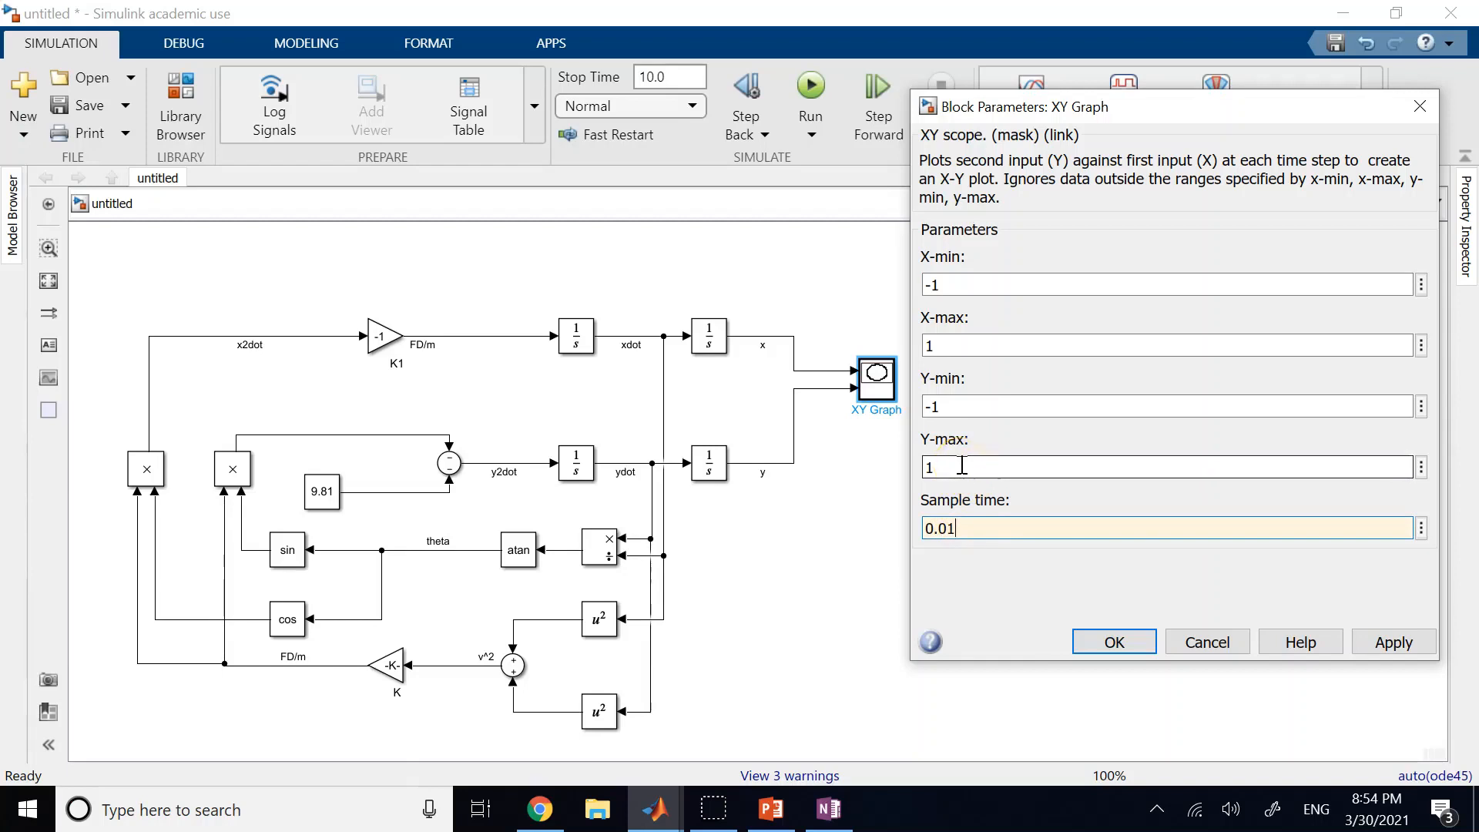
left_click(961, 465)
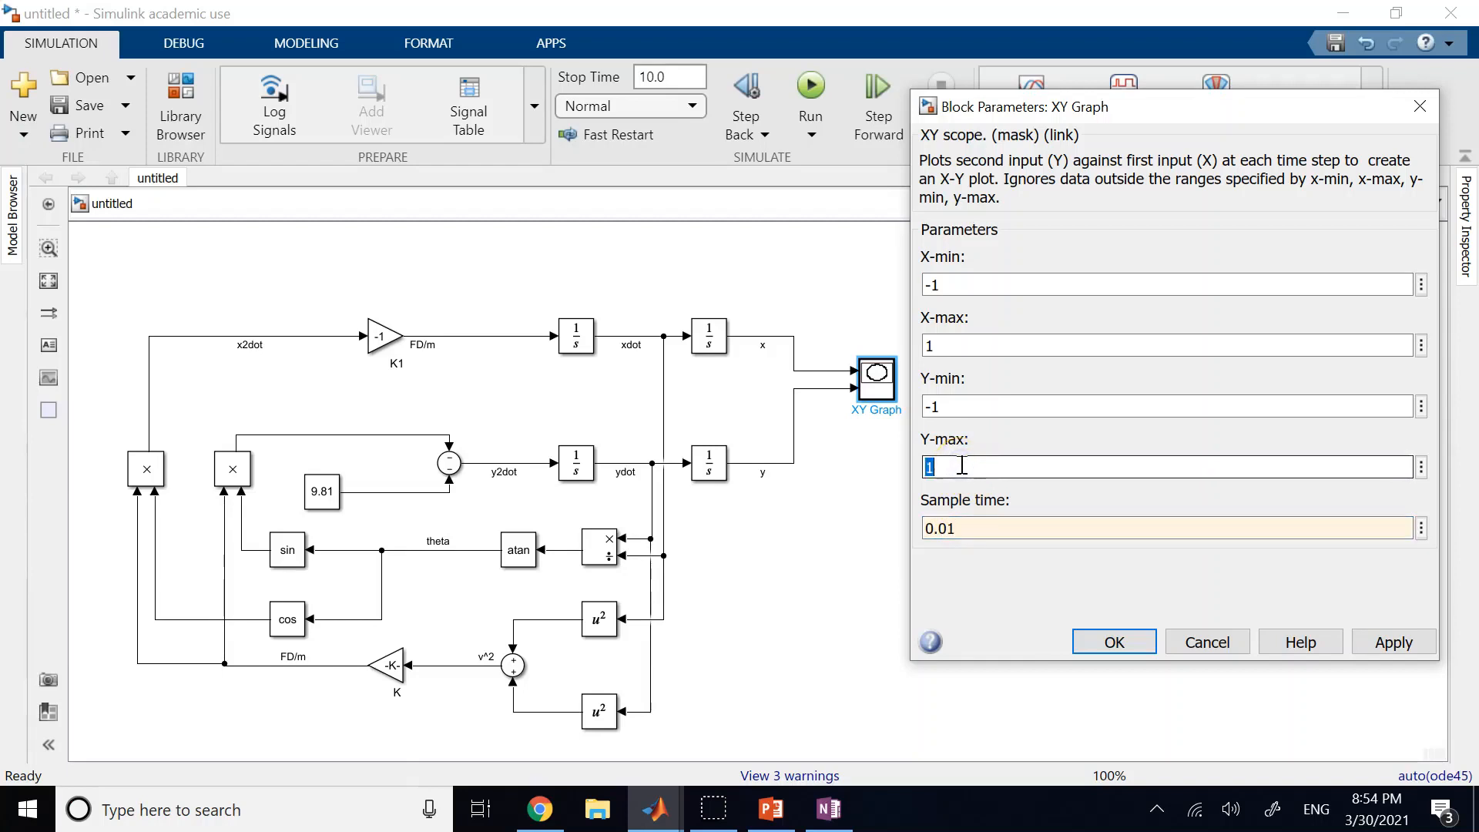
type("100")
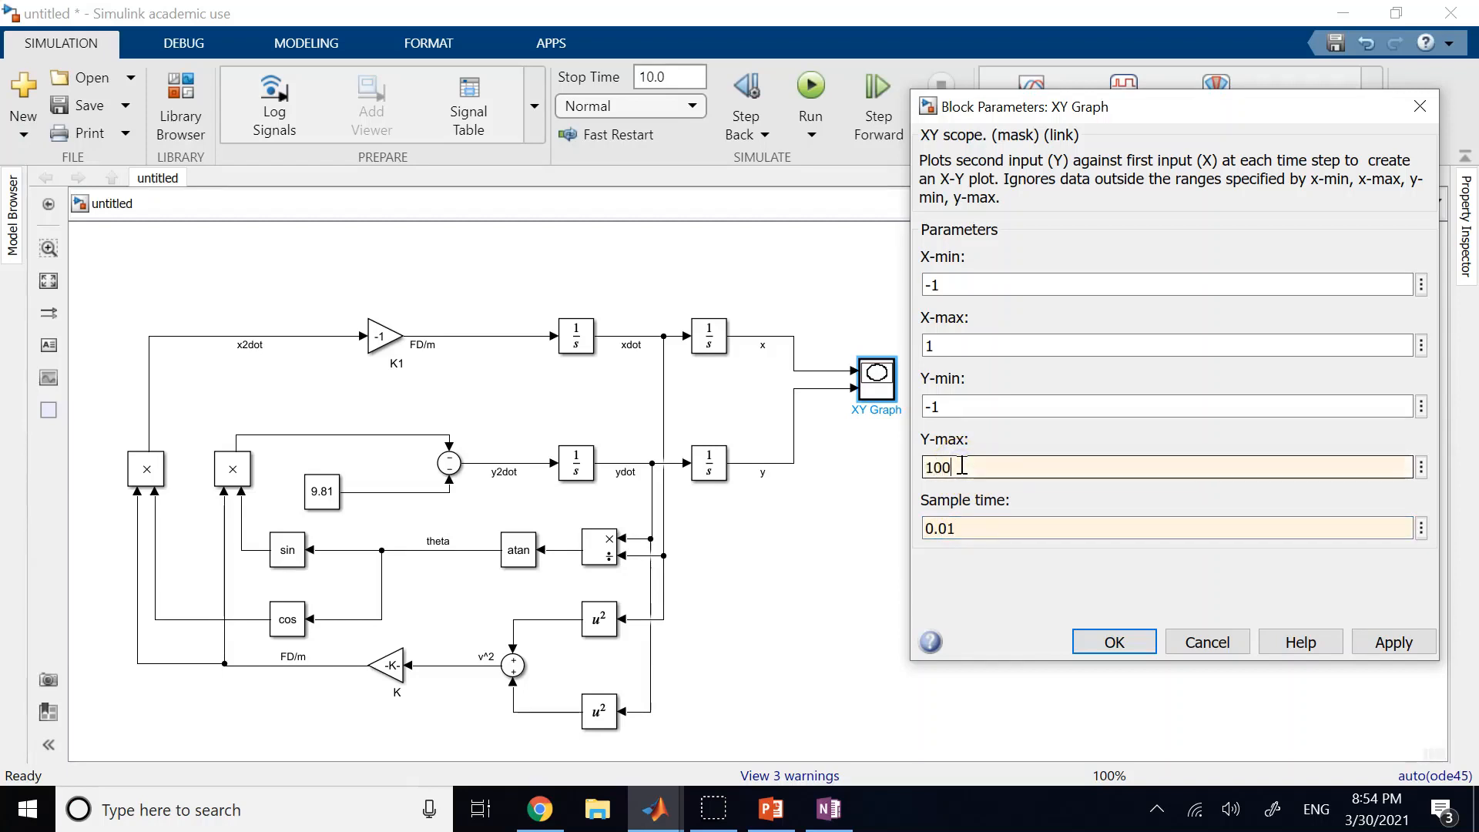
Step: Set the XY Graph's Y-min to -20, X-max to 100 and X-min to 0, and apply the settings
left_click(986, 404)
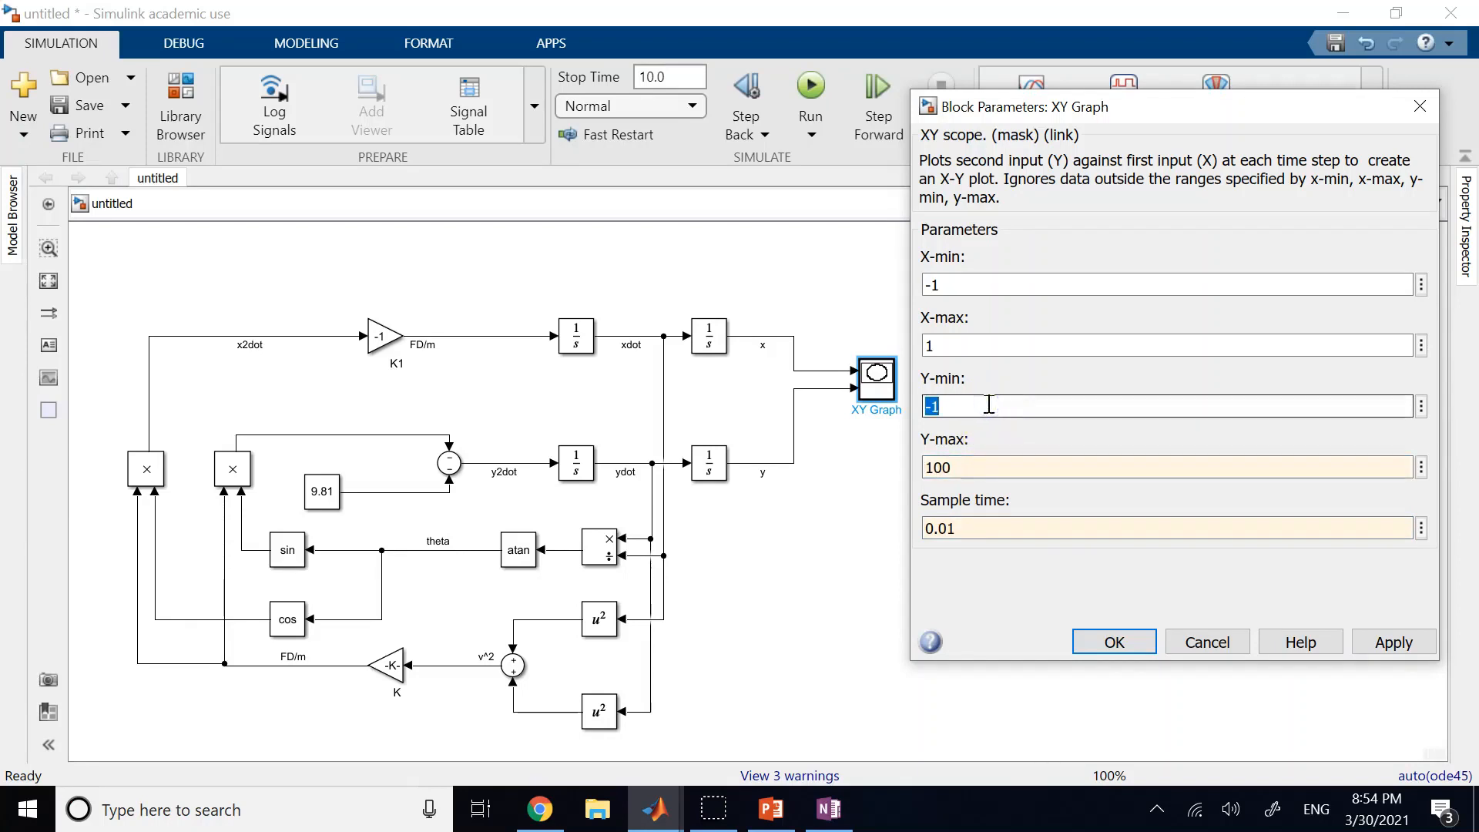
type("-")
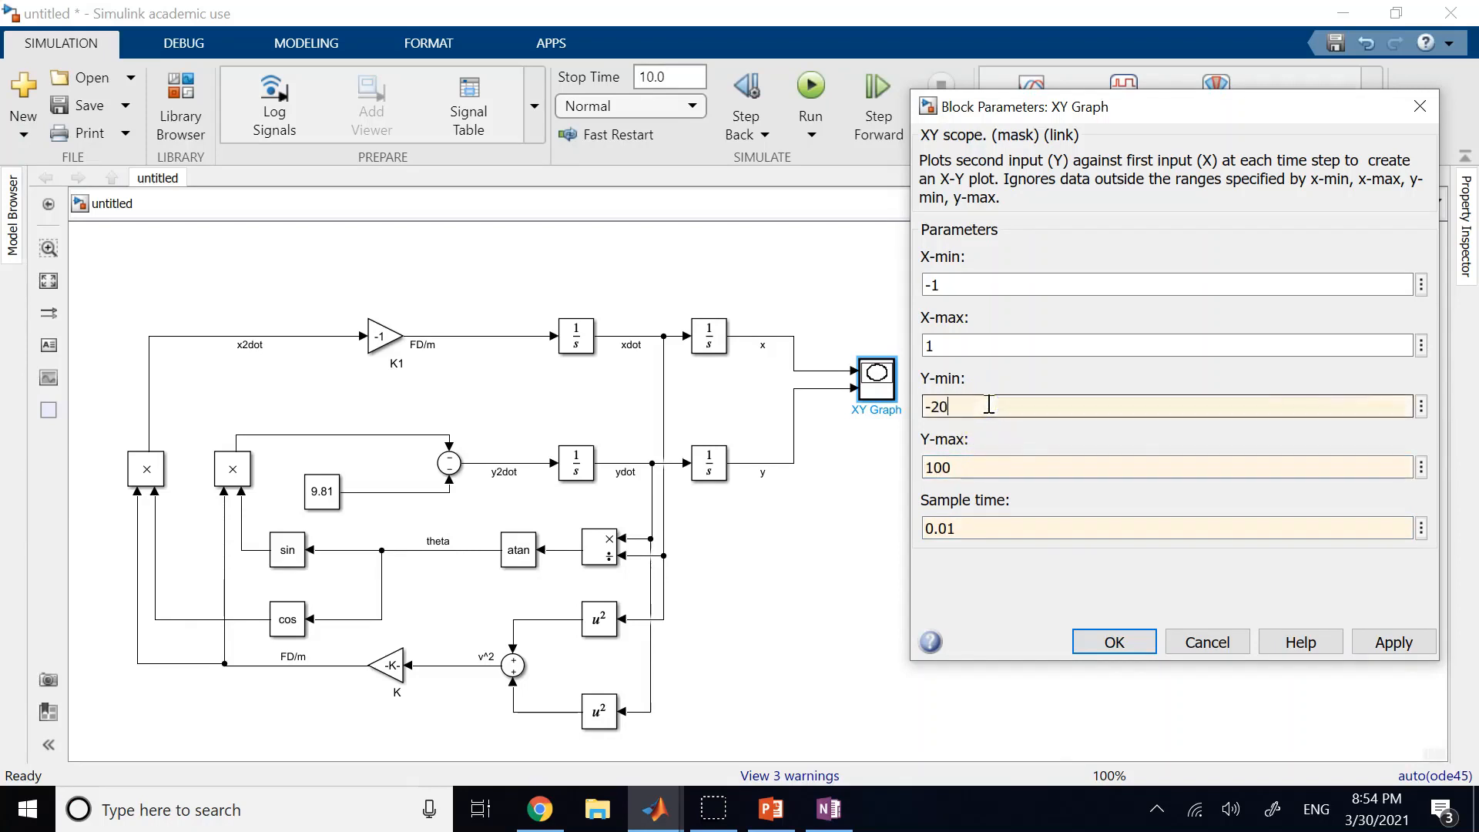
left_click(964, 345)
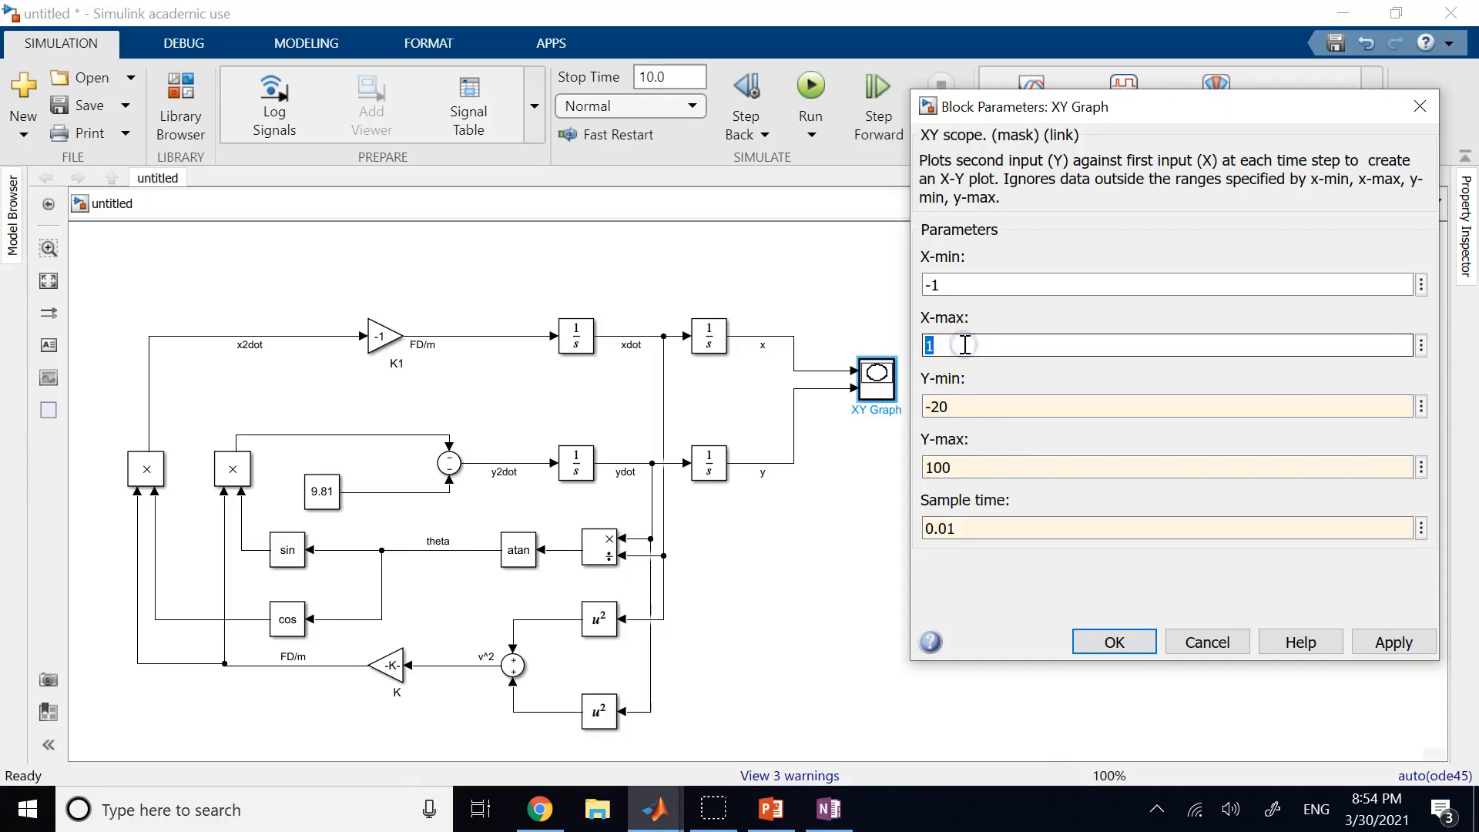
type("1")
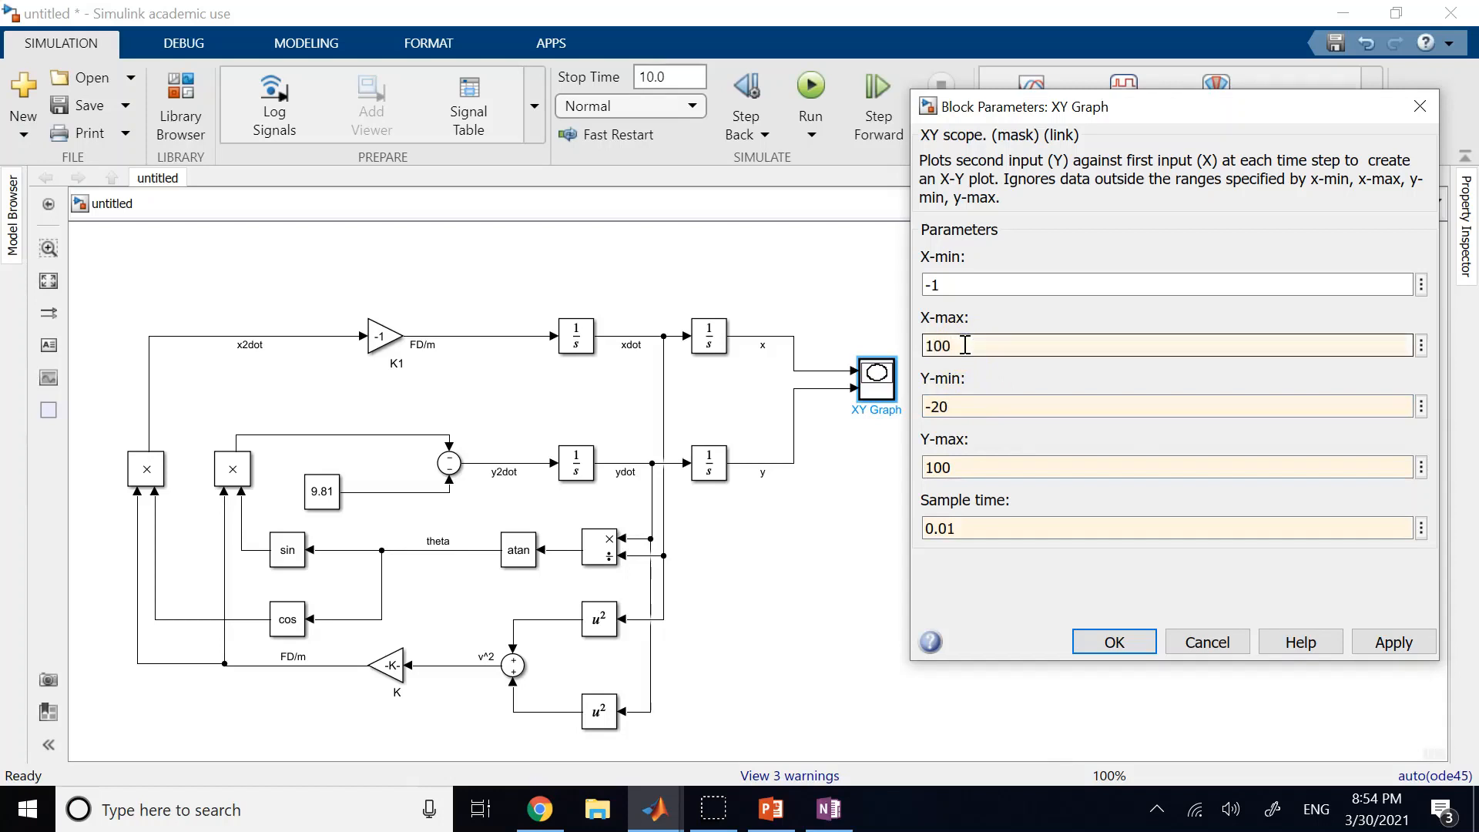
left_click(965, 285)
type("0")
left_click(1113, 645)
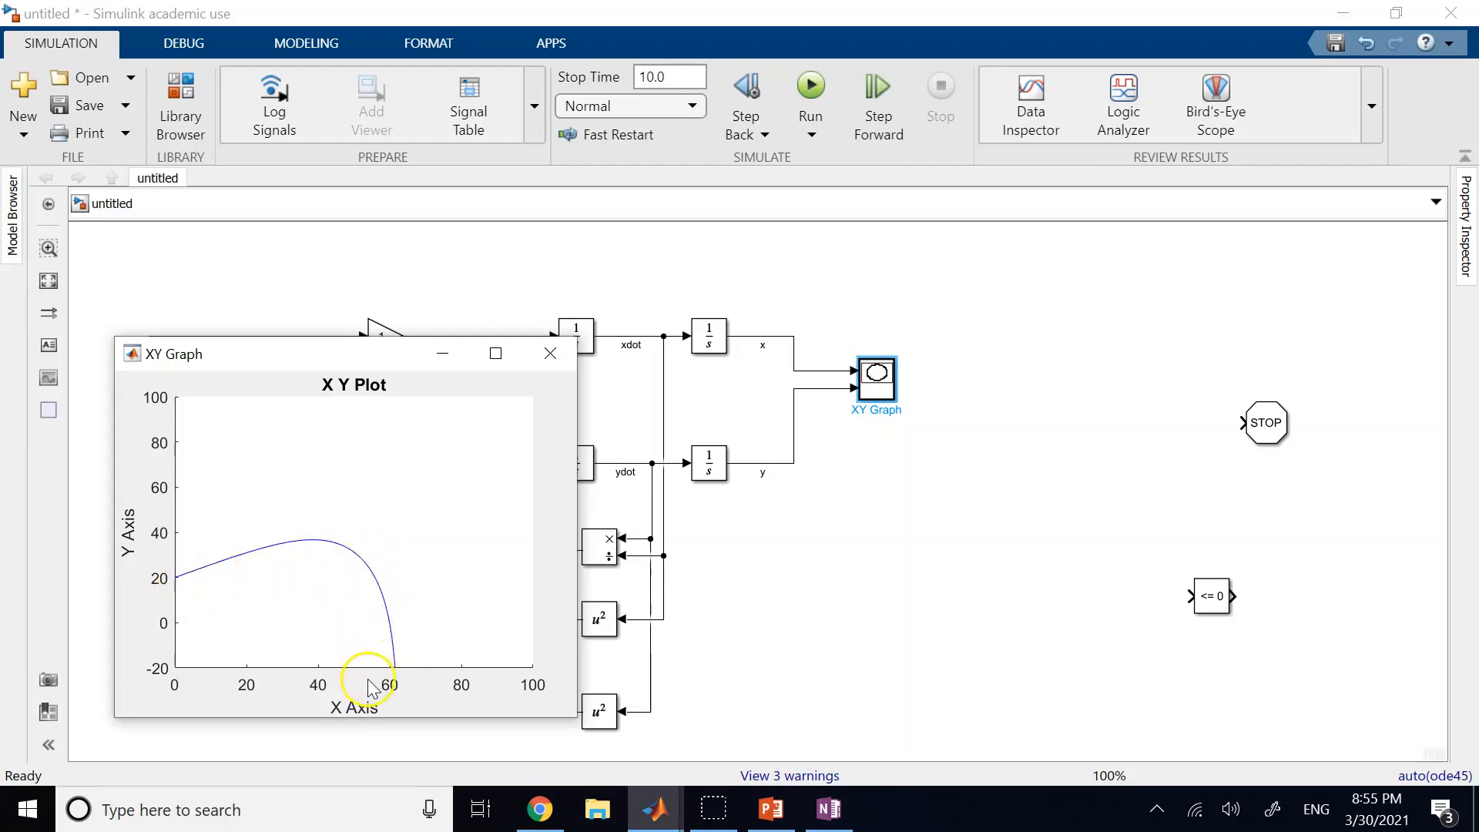
Step: Examine where the plotted trajectory crosses ground level and close the XY plot window
left_click(387, 629)
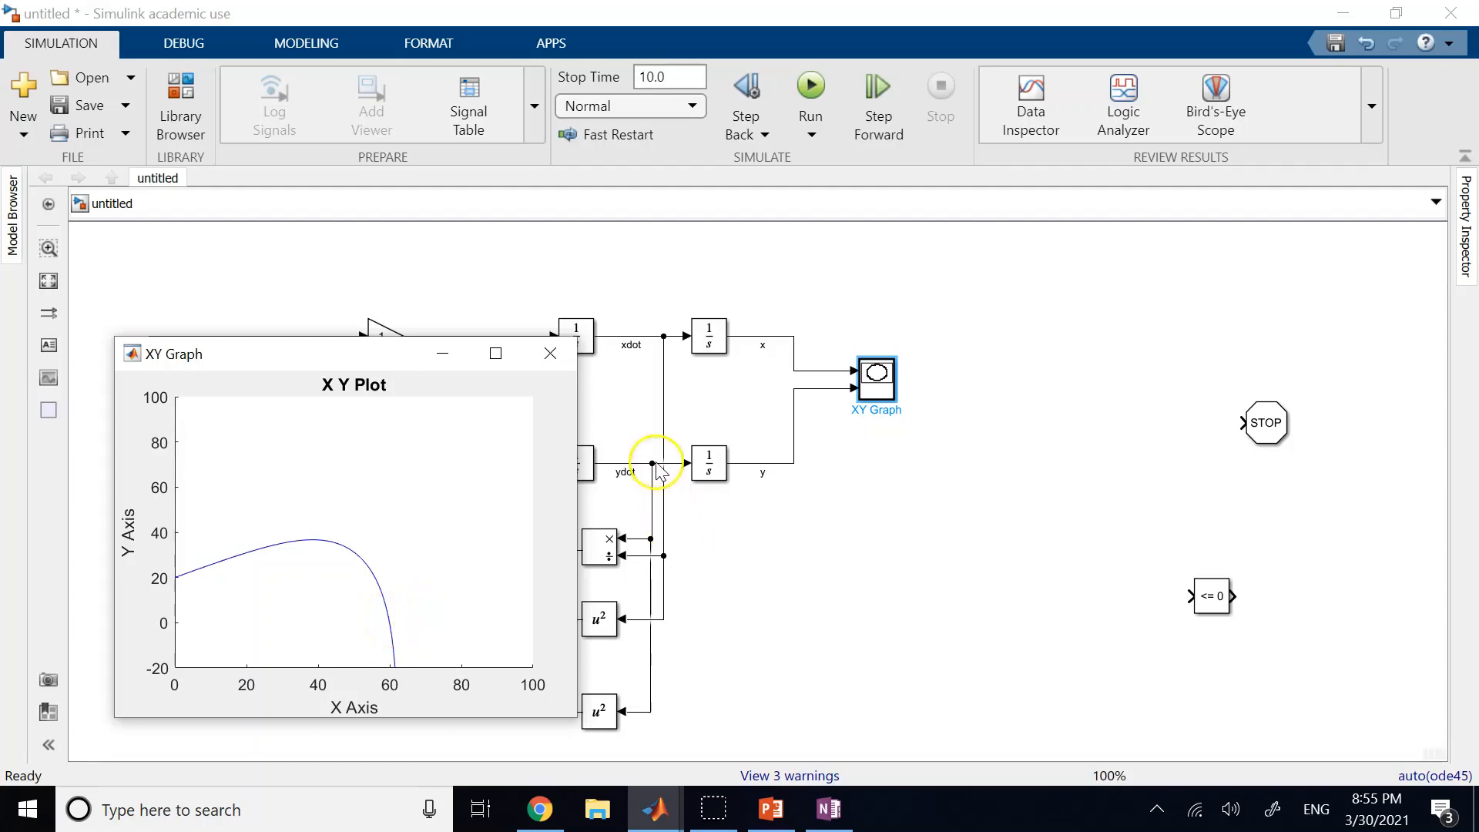
left_click(550, 352)
left_click(772, 505)
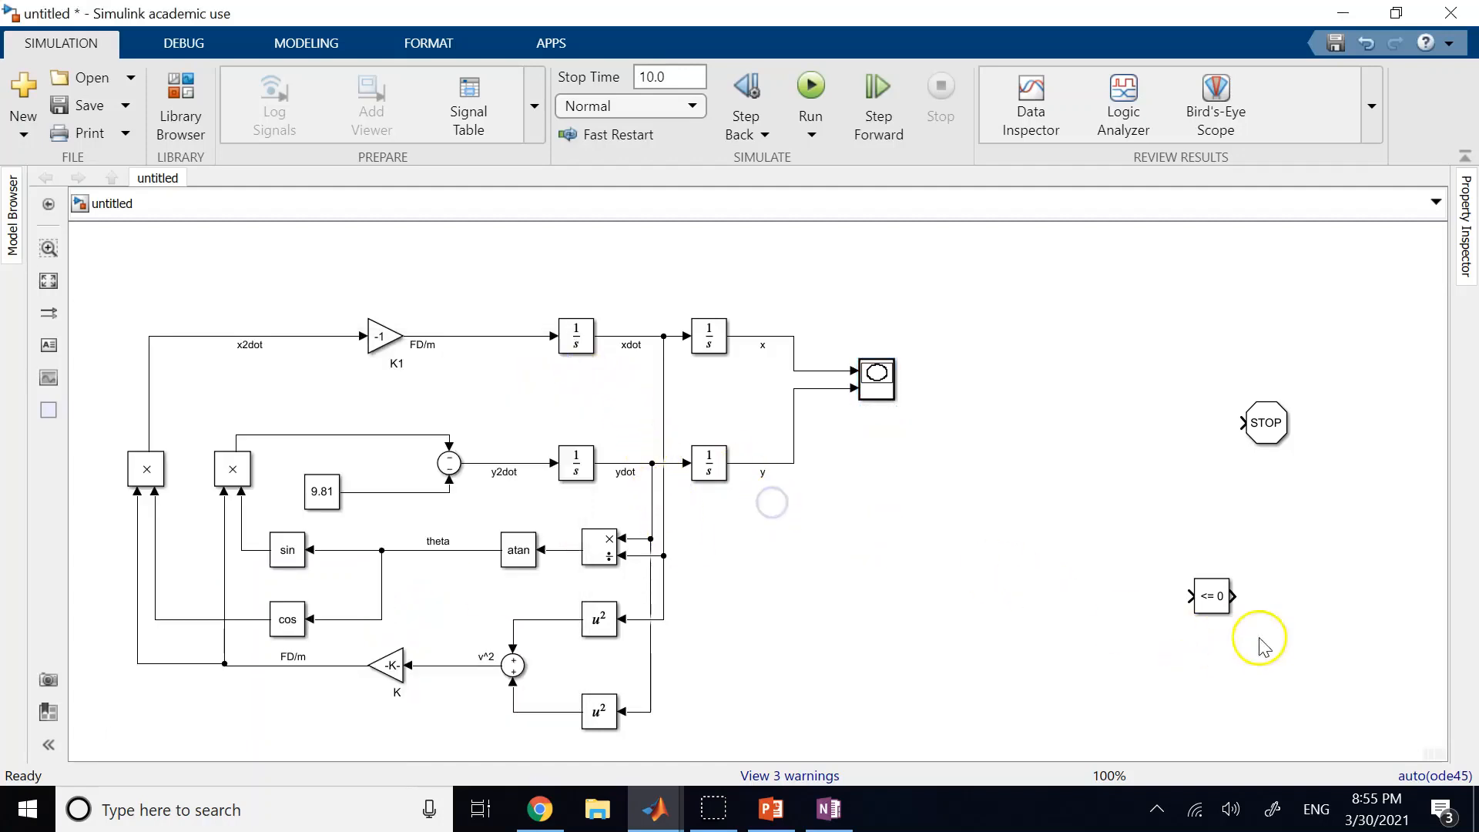
Step: Place the Compare To Zero block below the y line, feed it from y, and set its operator to <
left_click_drag(1215, 597, 749, 462)
double_click(805, 516)
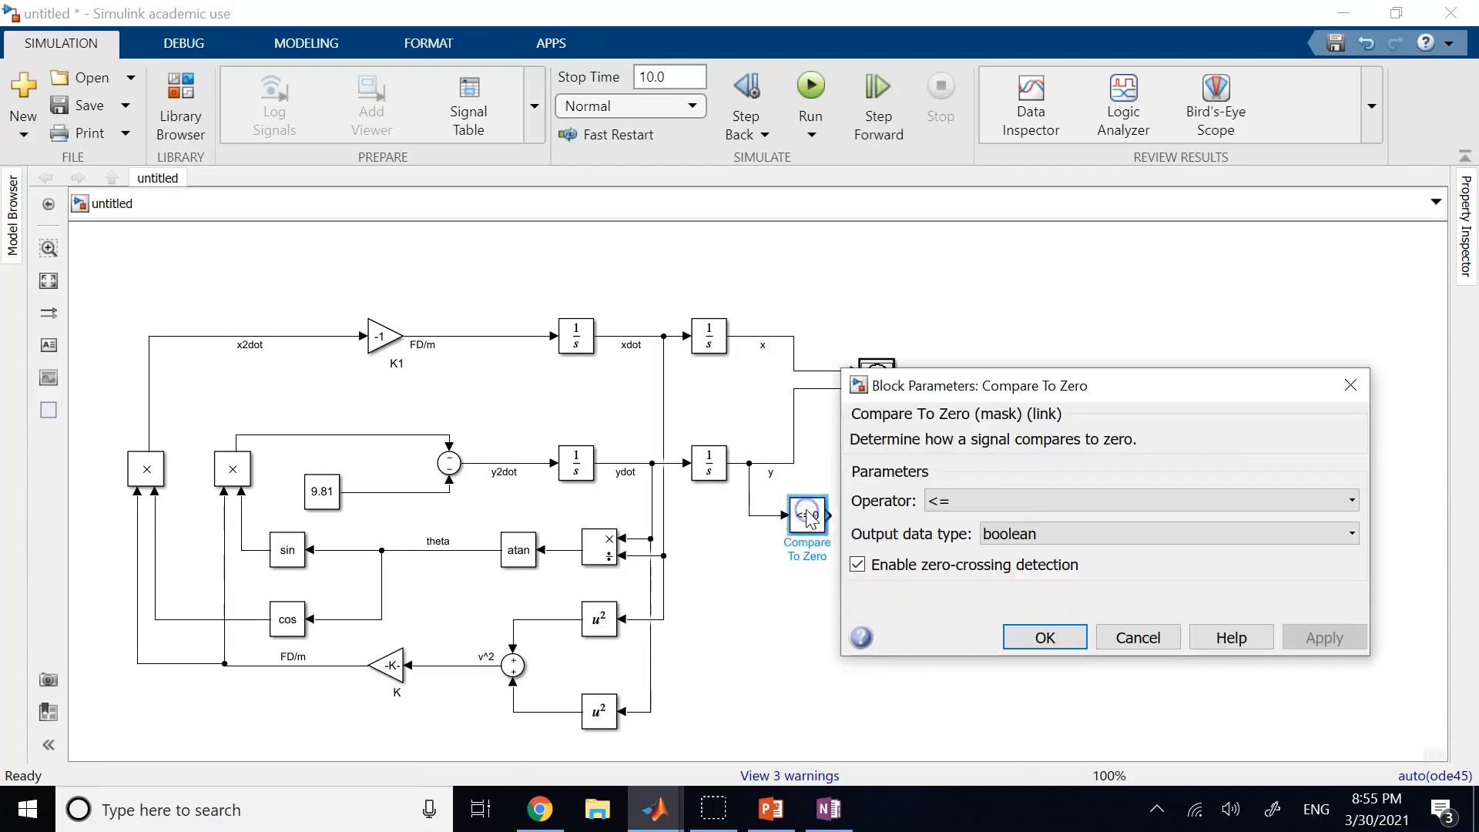
left_click(1024, 505)
left_click(966, 553)
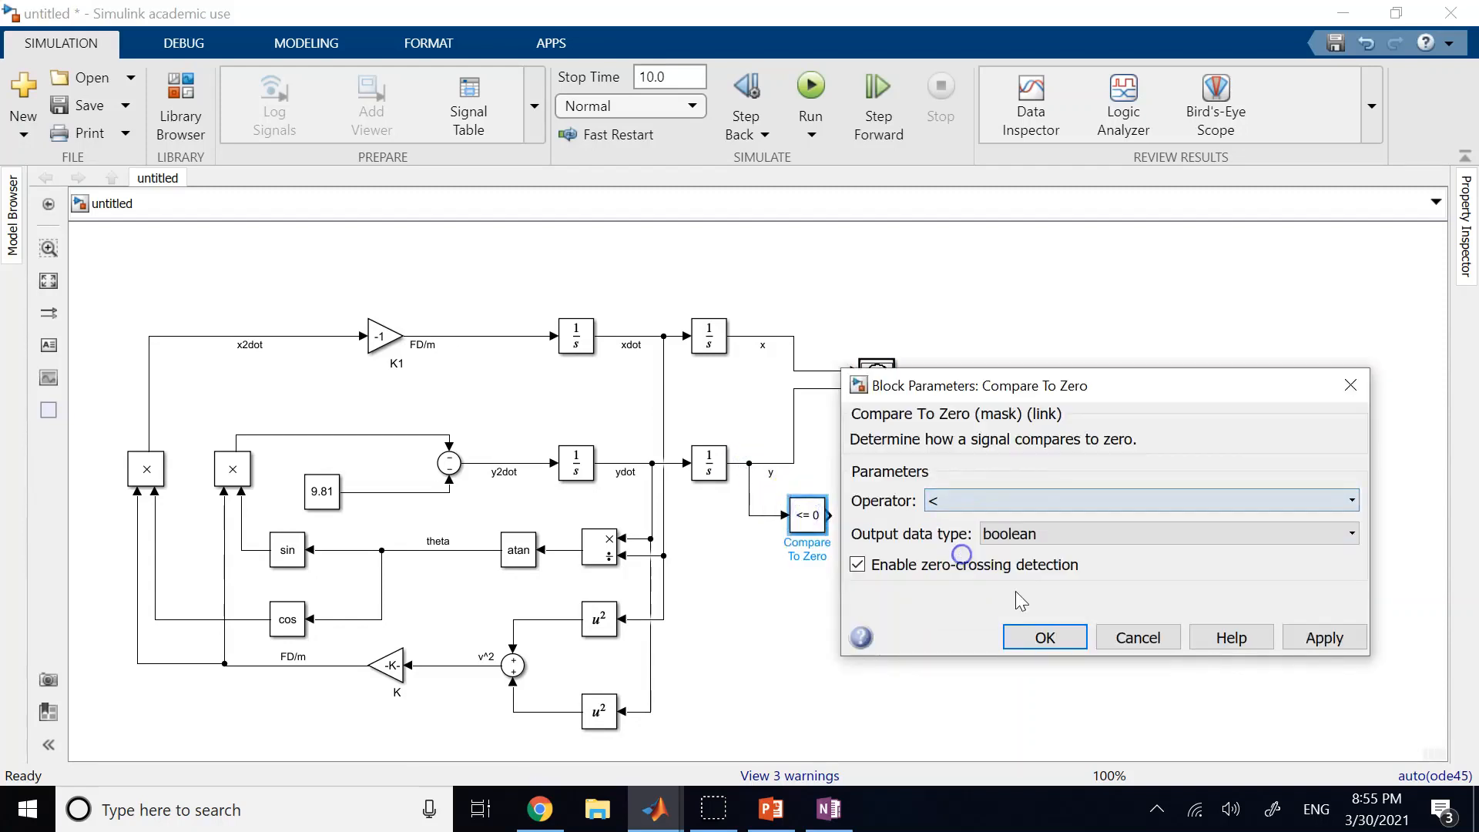
left_click(1037, 636)
Step: Move the STOP block beside the Compare To Zero block and connect the comparison output to it
left_click(1171, 495)
left_click_drag(1264, 423, 901, 516)
left_click(823, 516)
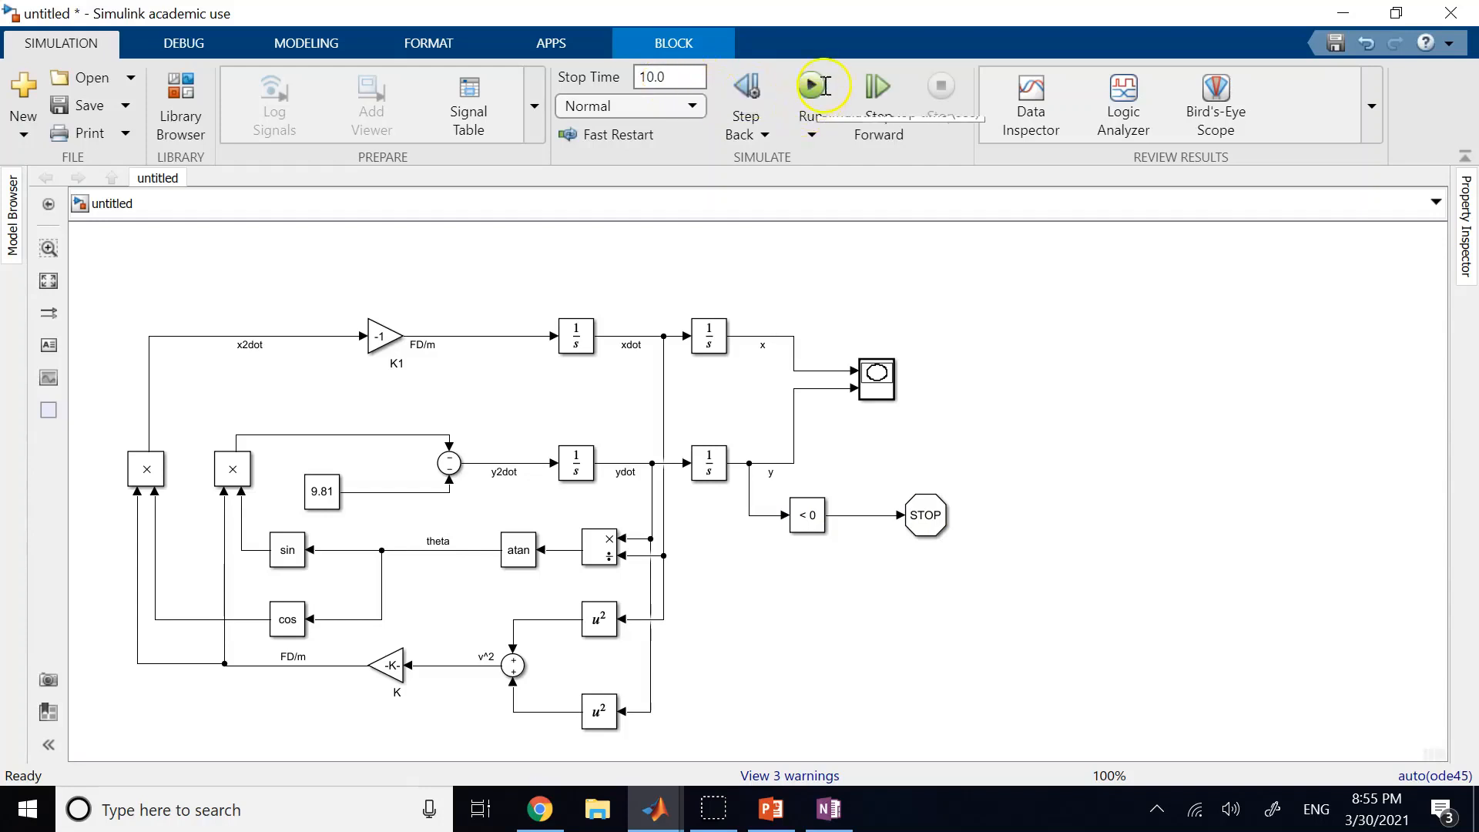
Step: Rerun the simulation to check that the trajectory stops at ground level, and close the XY plot window
left_click(803, 83)
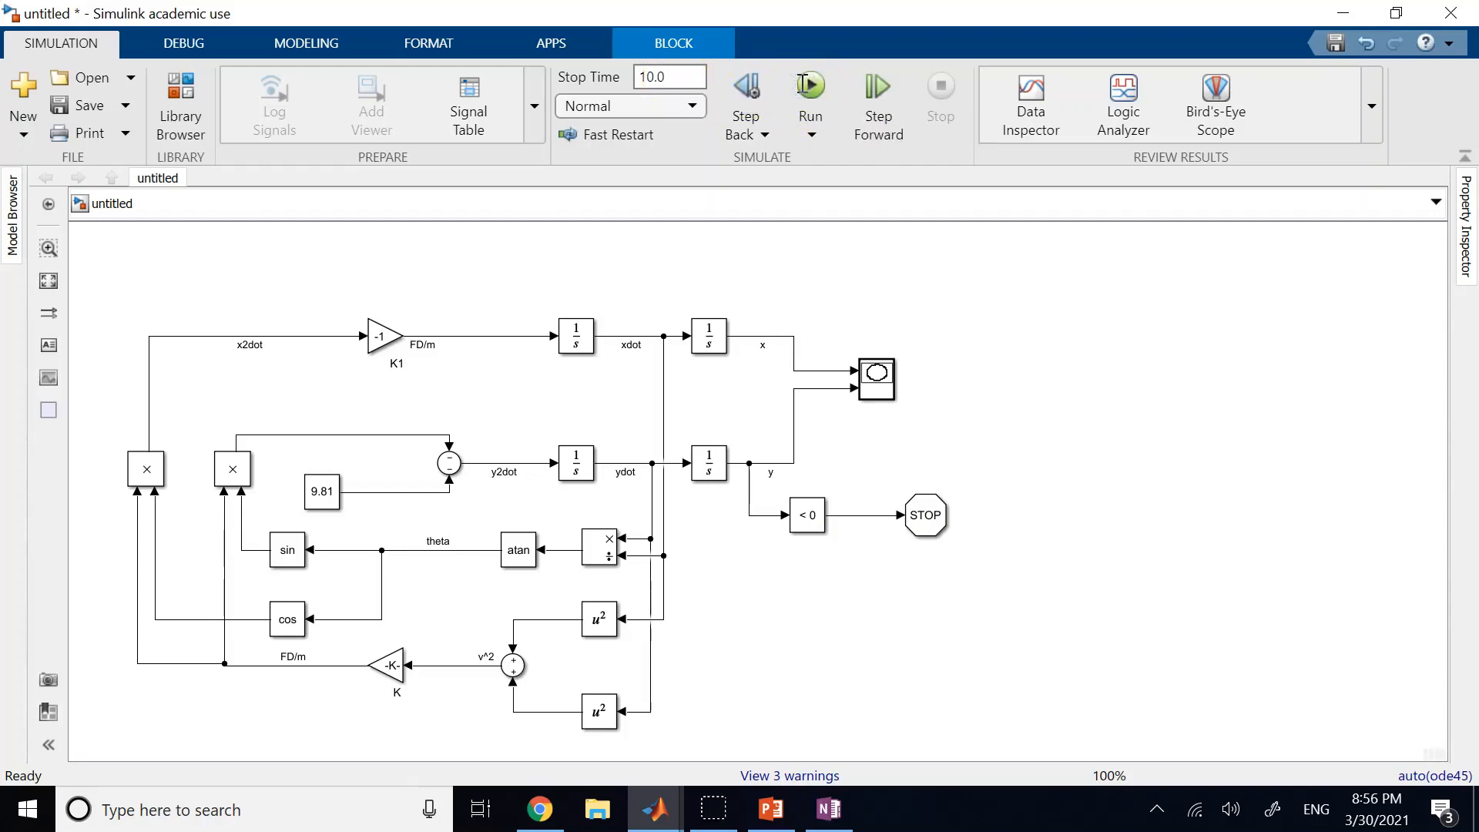
left_click(804, 85)
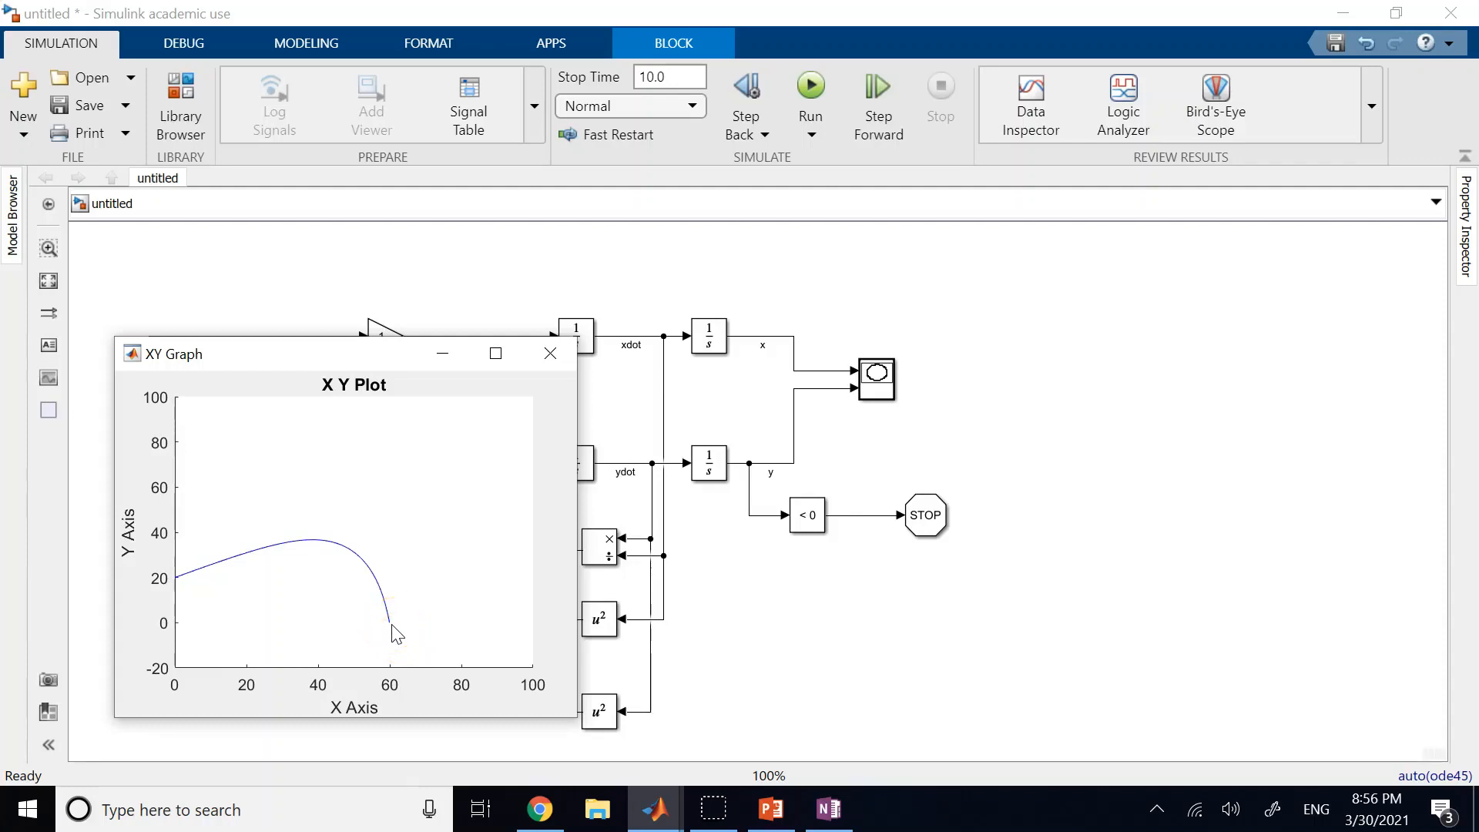
left_click(559, 353)
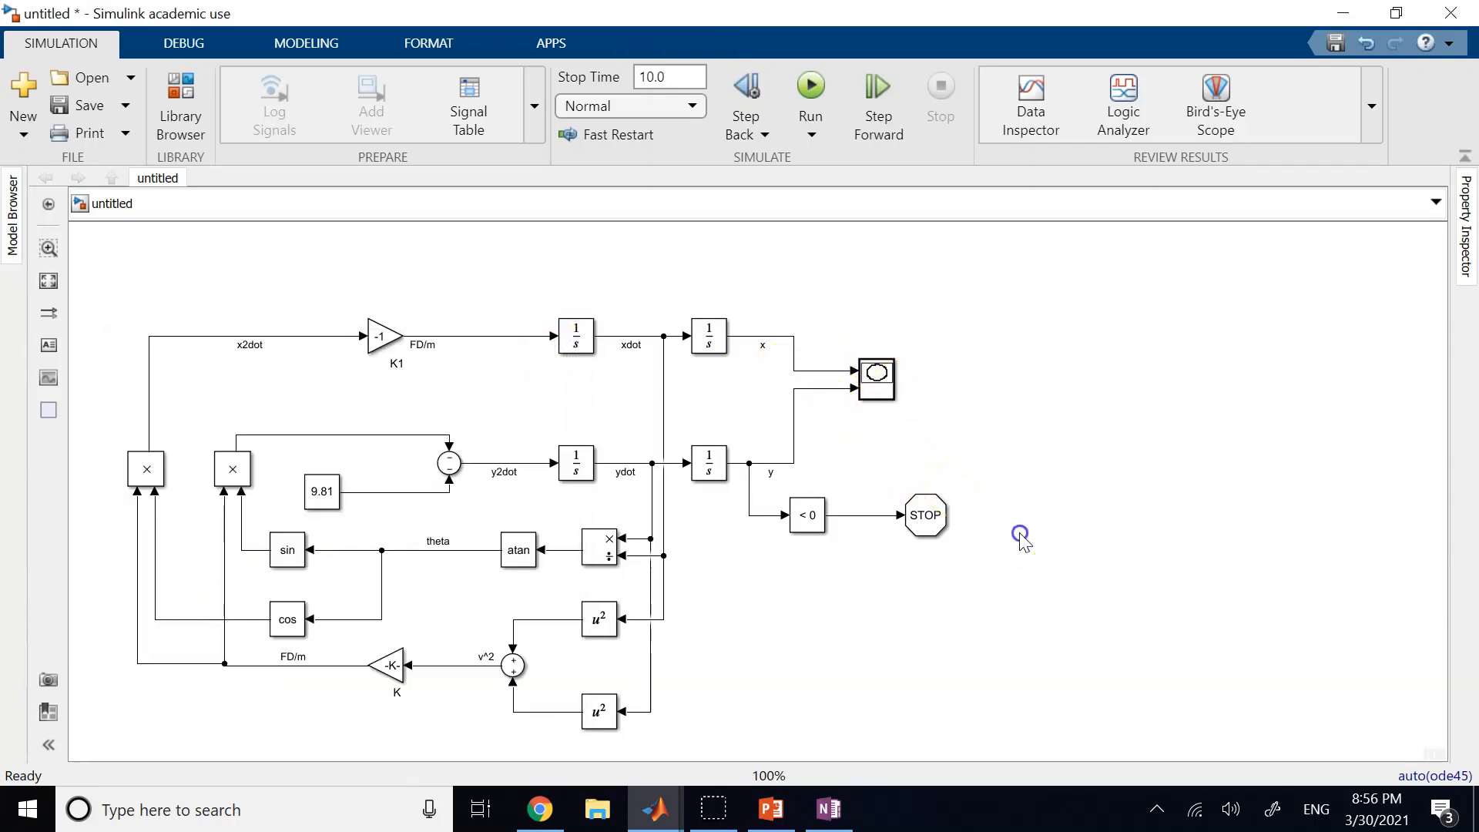
Step: Add a Mux and a Demux block from the Commonly Used Blocks library above the upper integrators
left_click(192, 99)
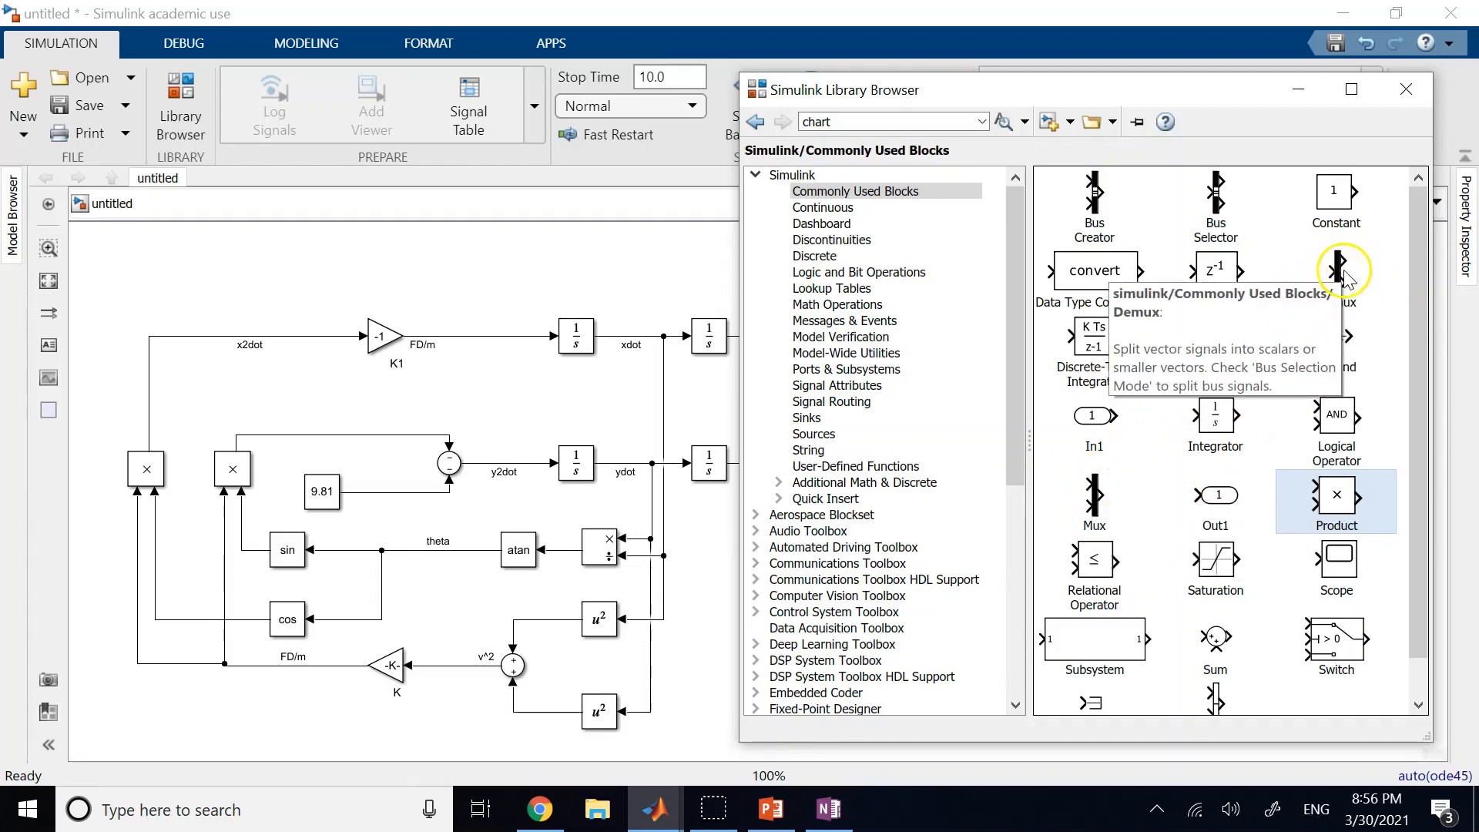
left_click(1093, 510)
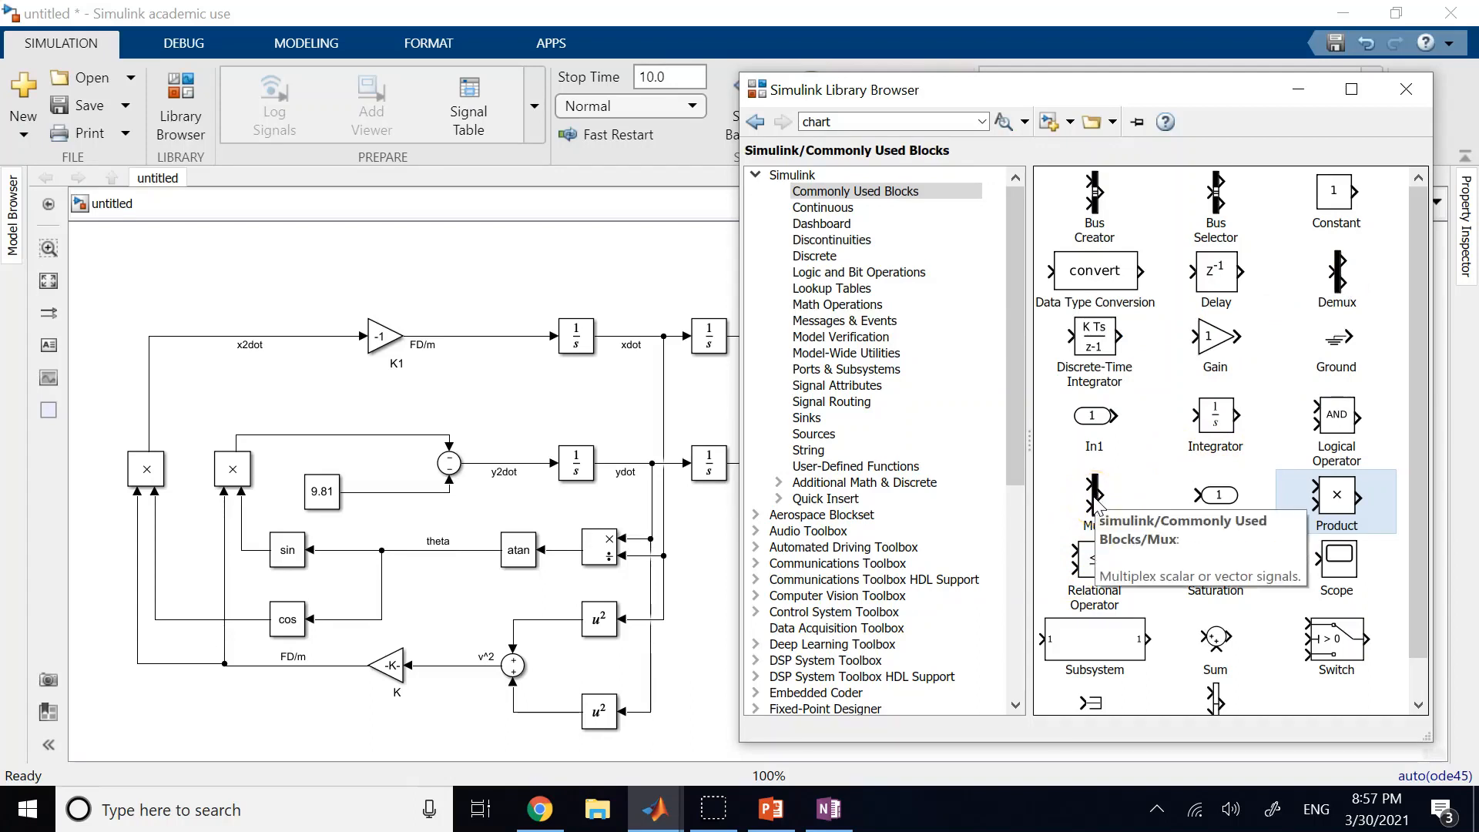
left_click_drag(1096, 504, 565, 286)
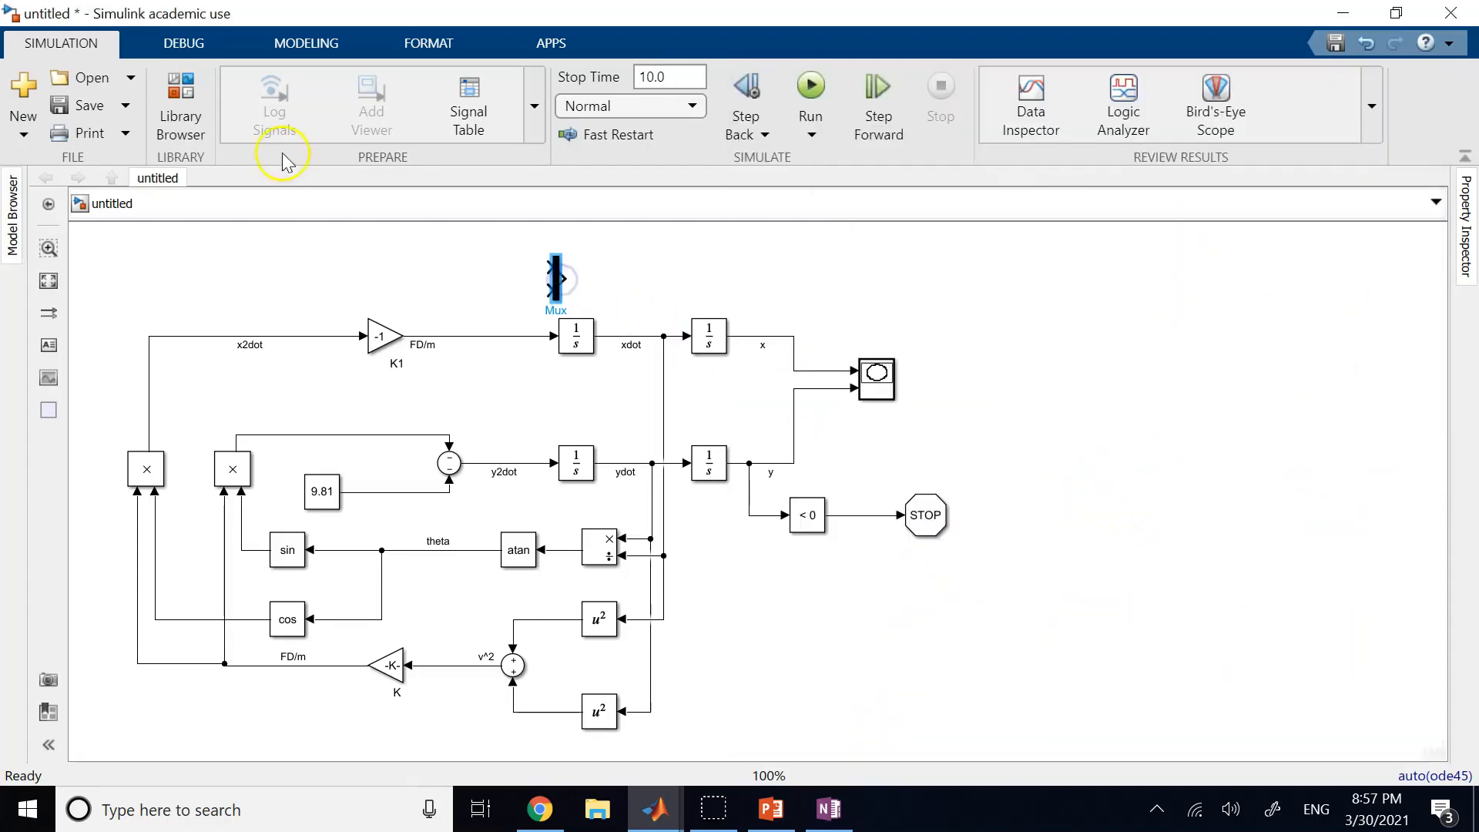
left_click(180, 91)
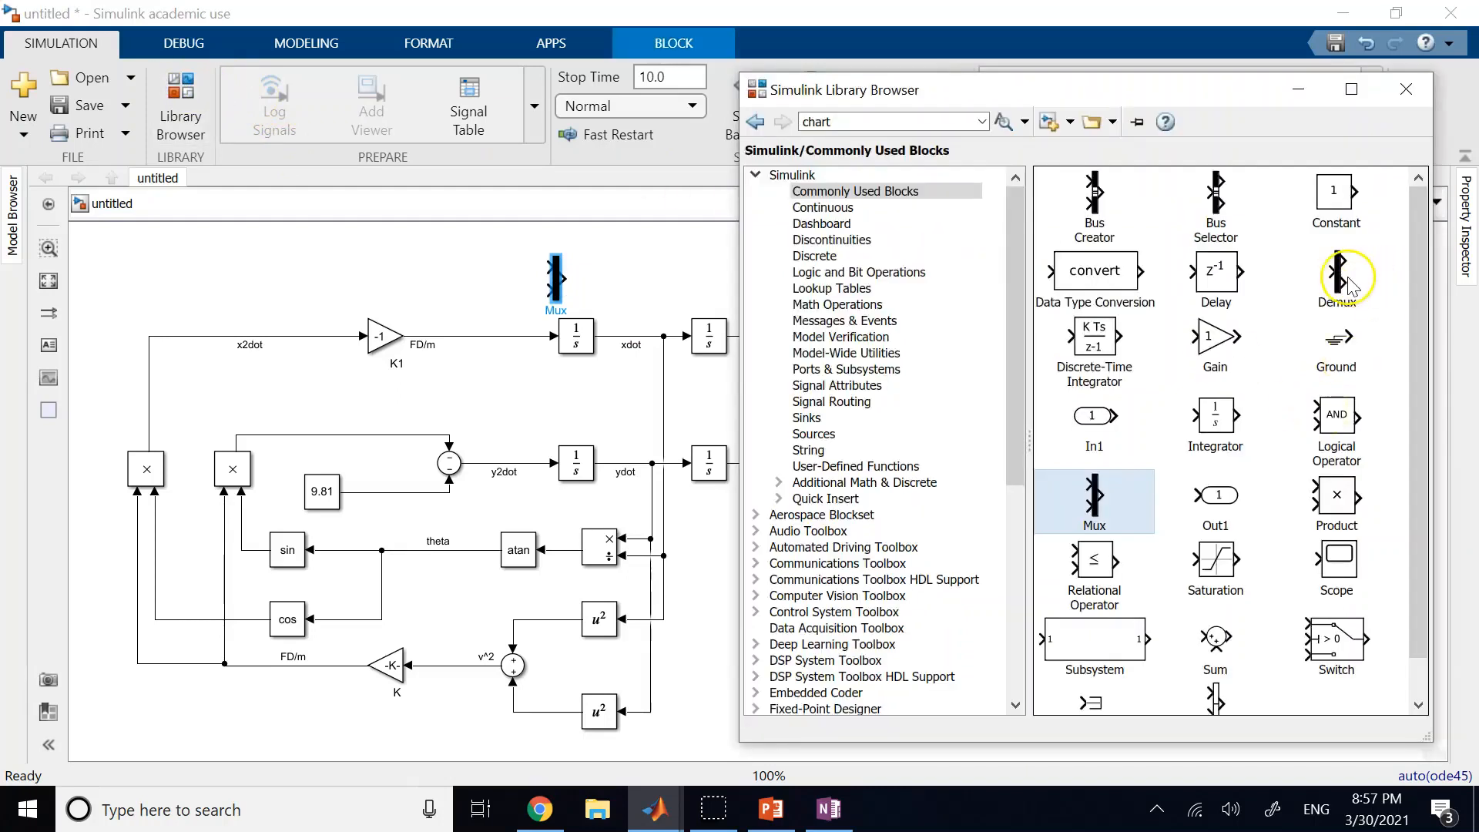
left_click_drag(1339, 279, 678, 285)
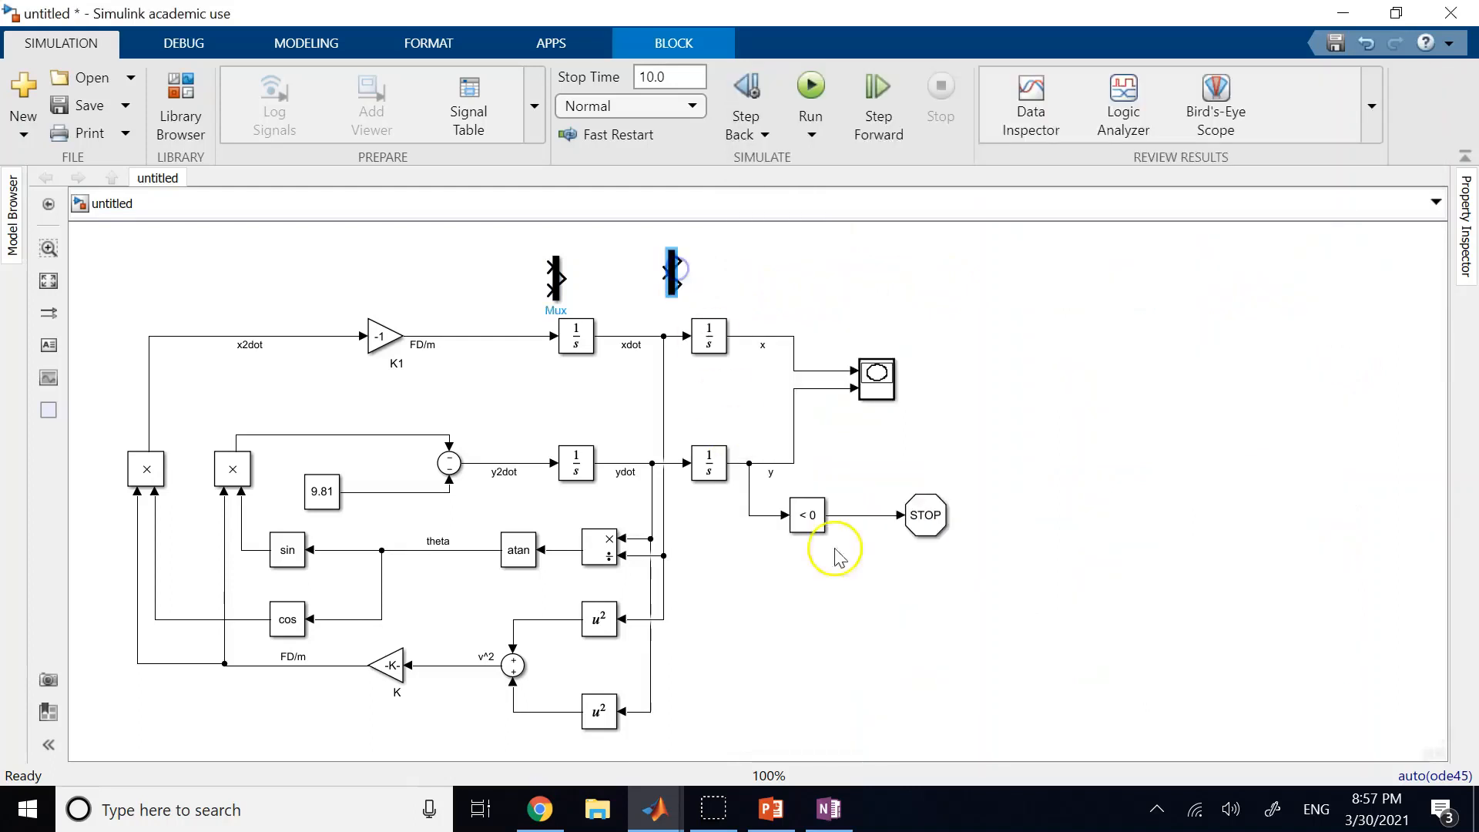
left_click(859, 584)
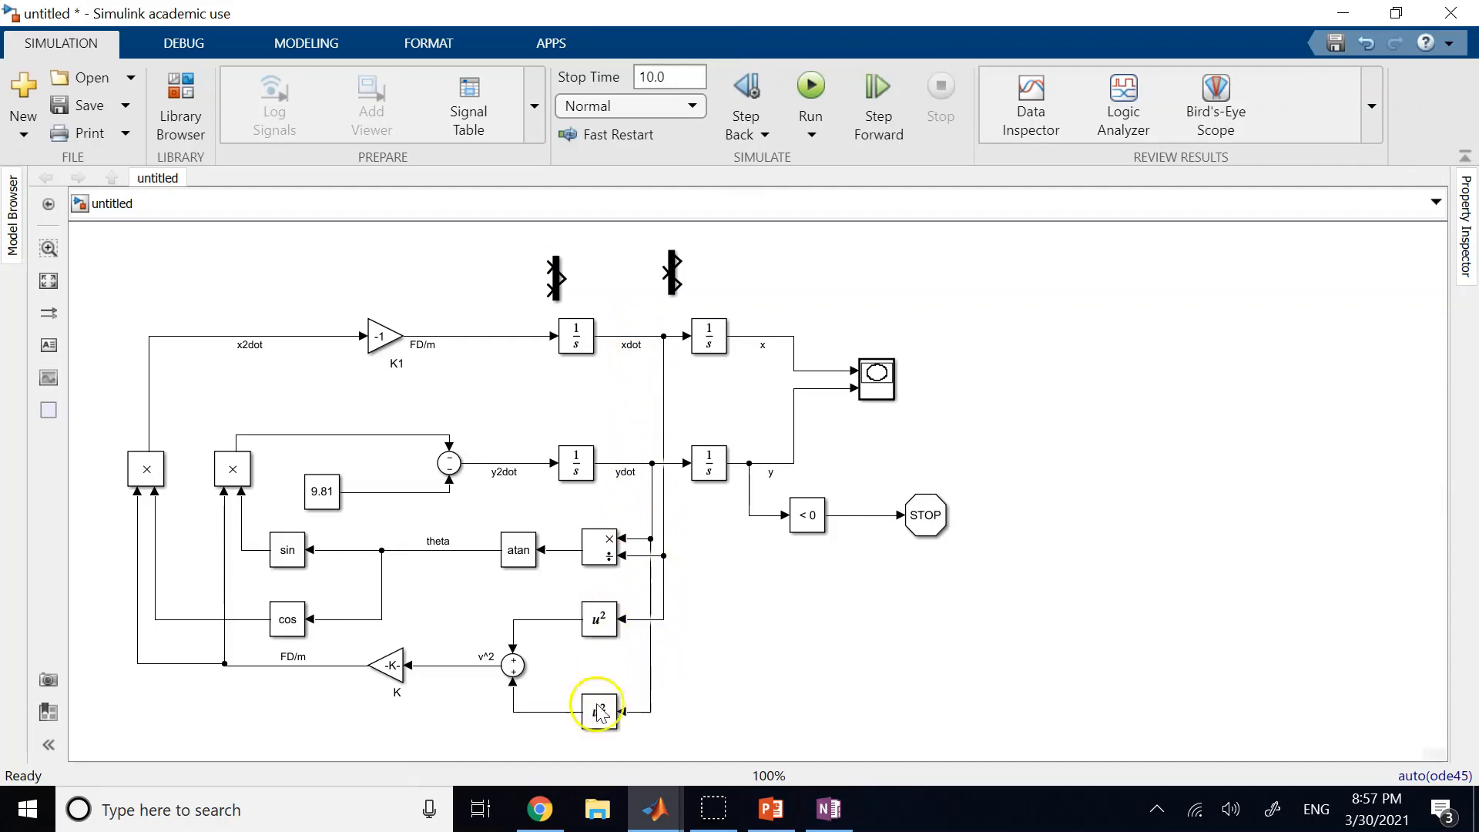
left_click(601, 624)
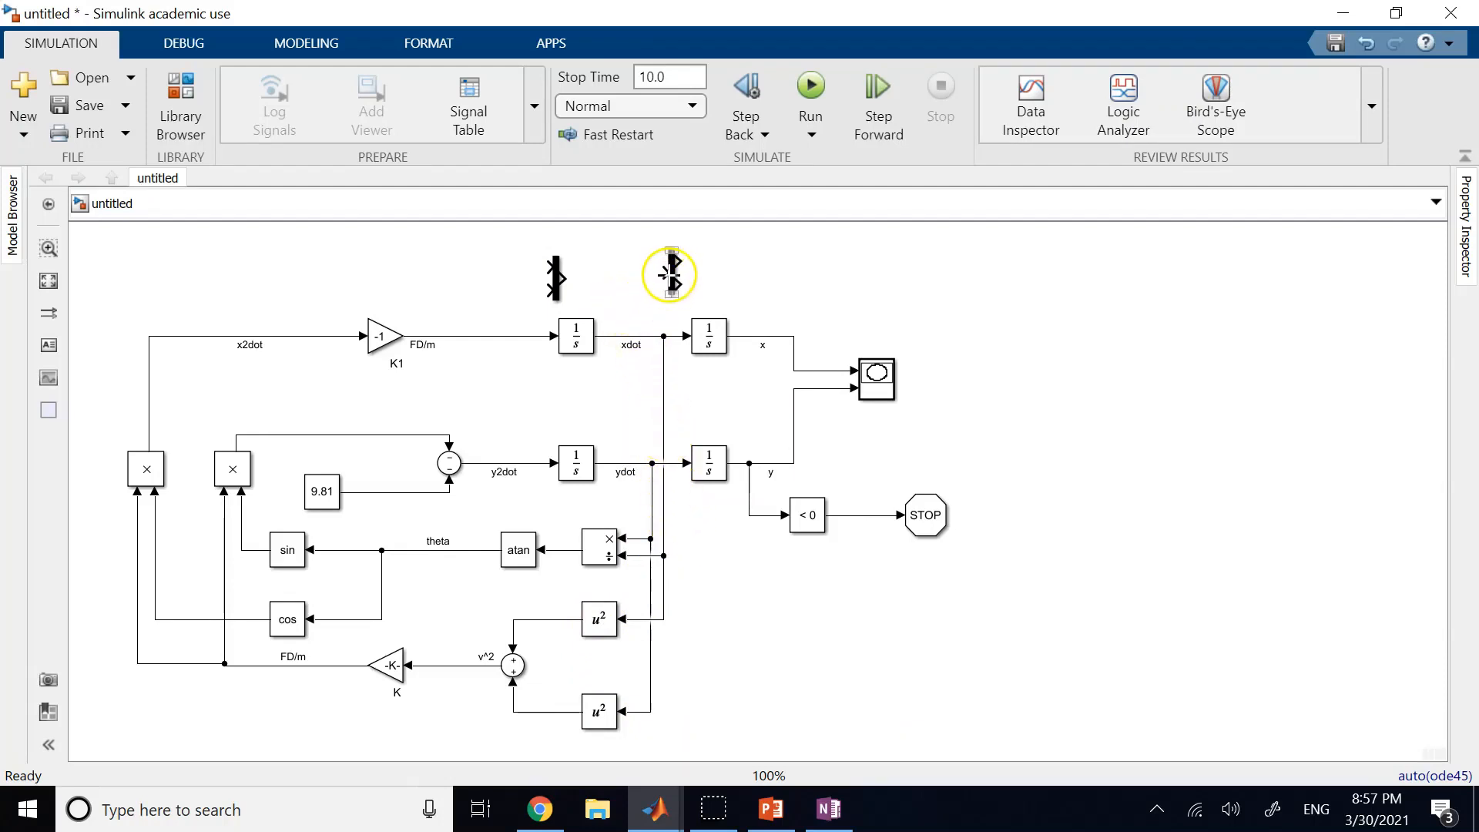
left_click_drag(670, 273, 754, 647)
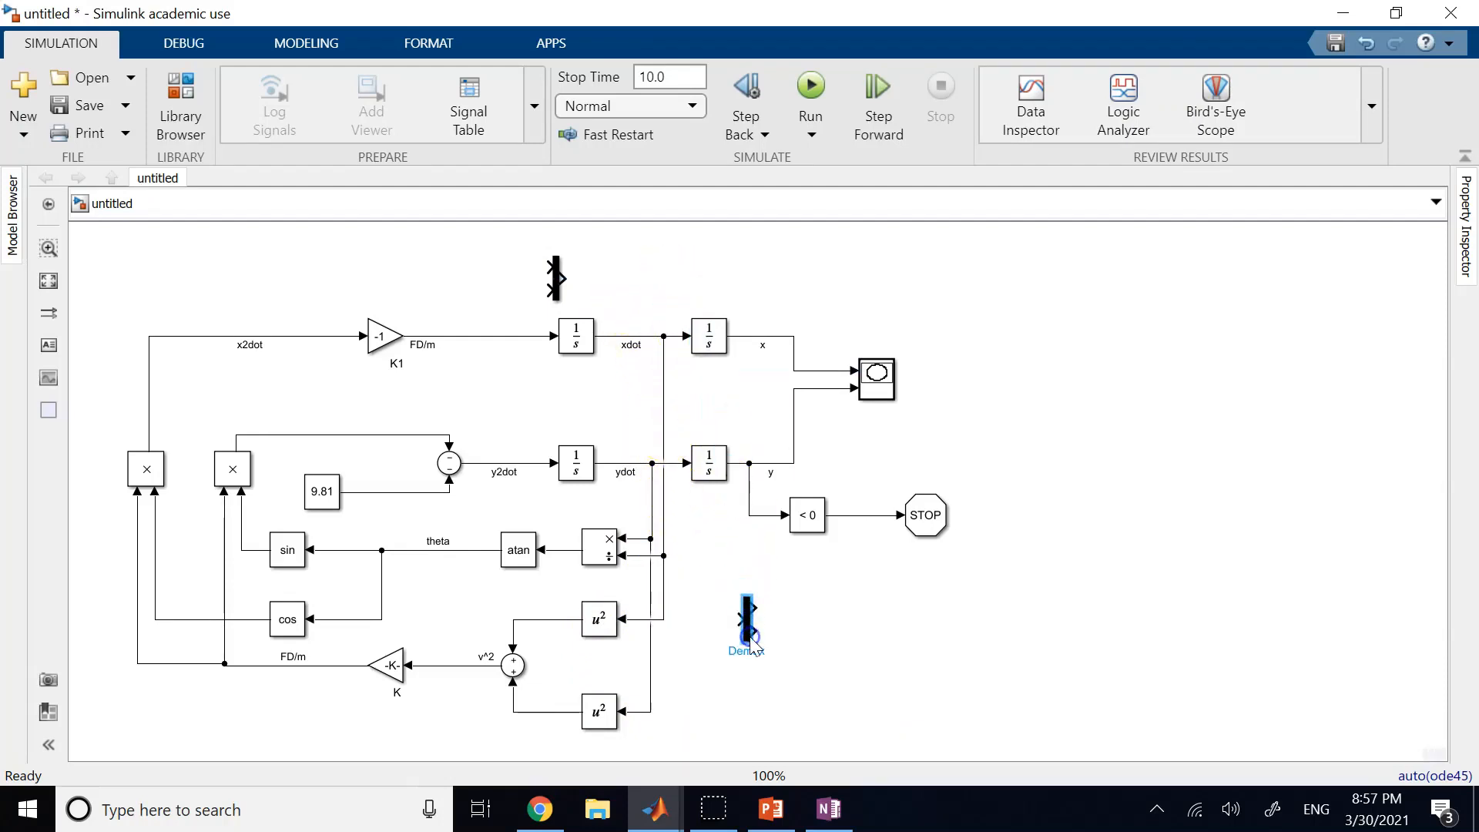
key("ctrl+r")
left_click(751, 640)
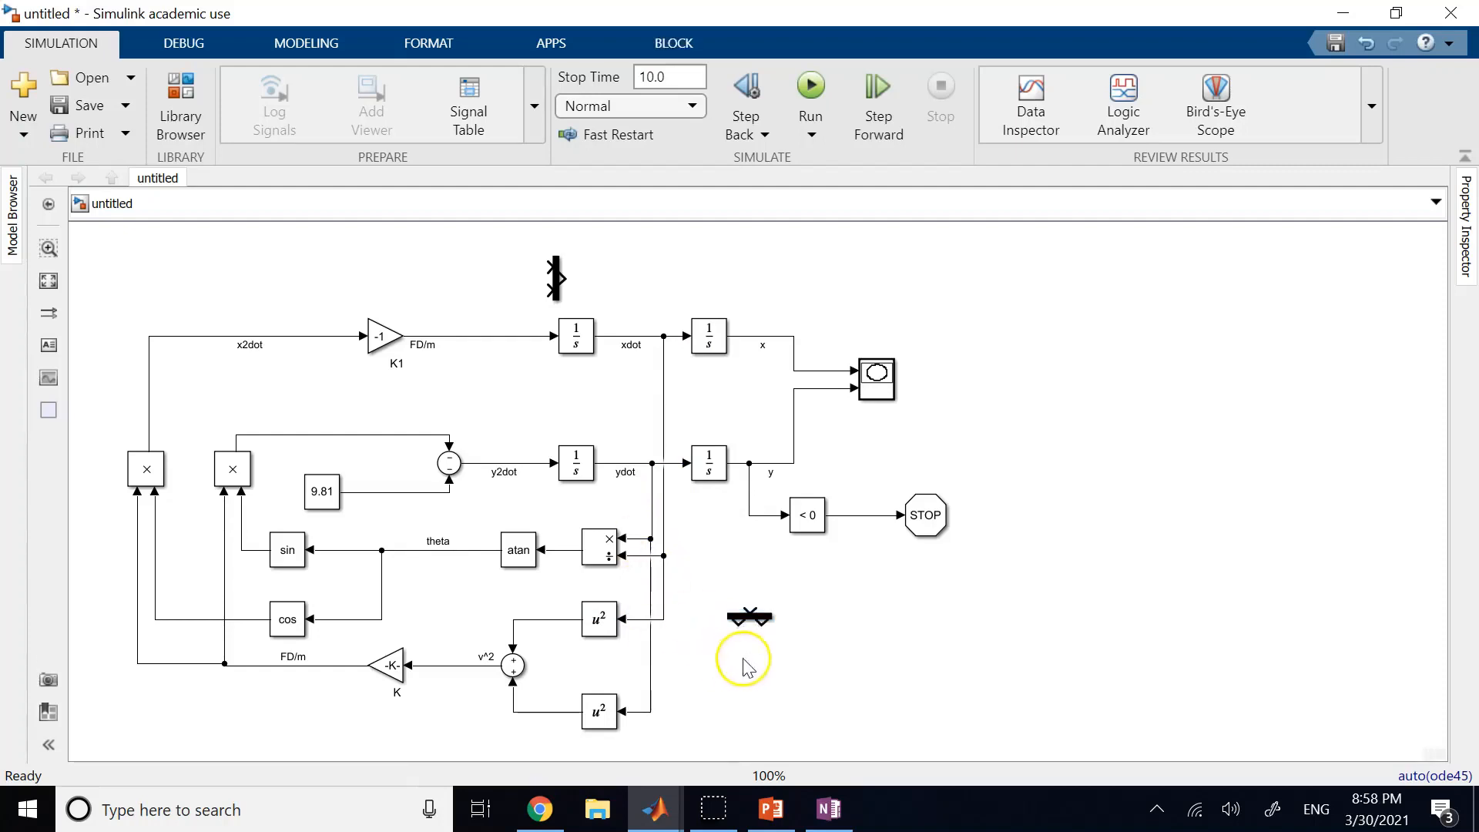
mouse_move(751, 608)
left_mouse_down()
mouse_move(225, 675)
mouse_move(214, 708)
left_mouse_up()
key("ctrl+z")
key("ctrl+z")
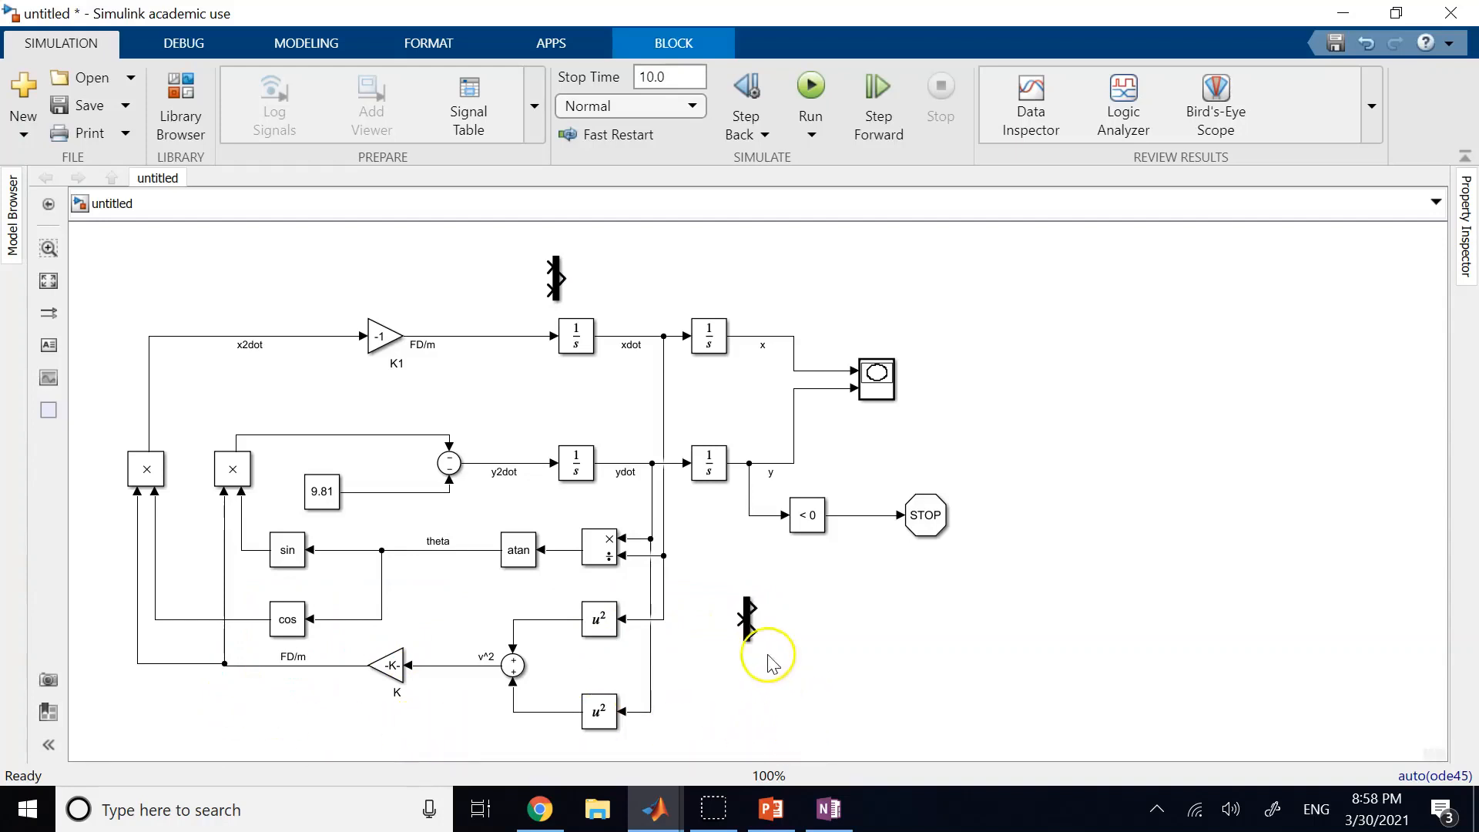
Step: Move the Demux below the FD/m line, place the Mux beside the divide and u² blocks, and rotate the Mux to face downward
left_click_drag(749, 620, 230, 714)
left_click(556, 278)
left_click_drag(556, 278, 726, 583)
key("ctrl+r")
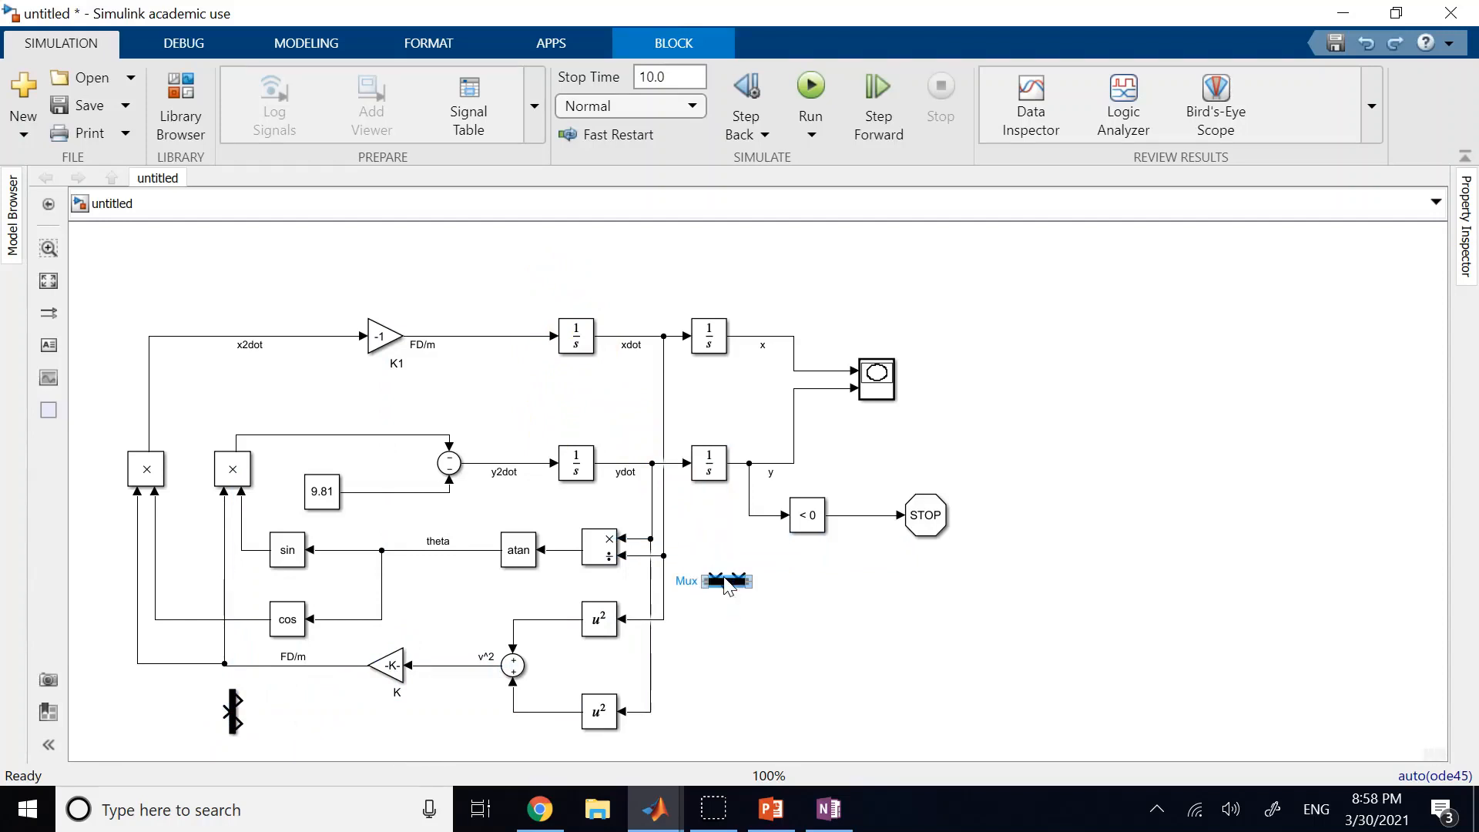
Step: Delete the xdot branch into the upper u² block and the ydot branch into the lower u² block
left_click(755, 702)
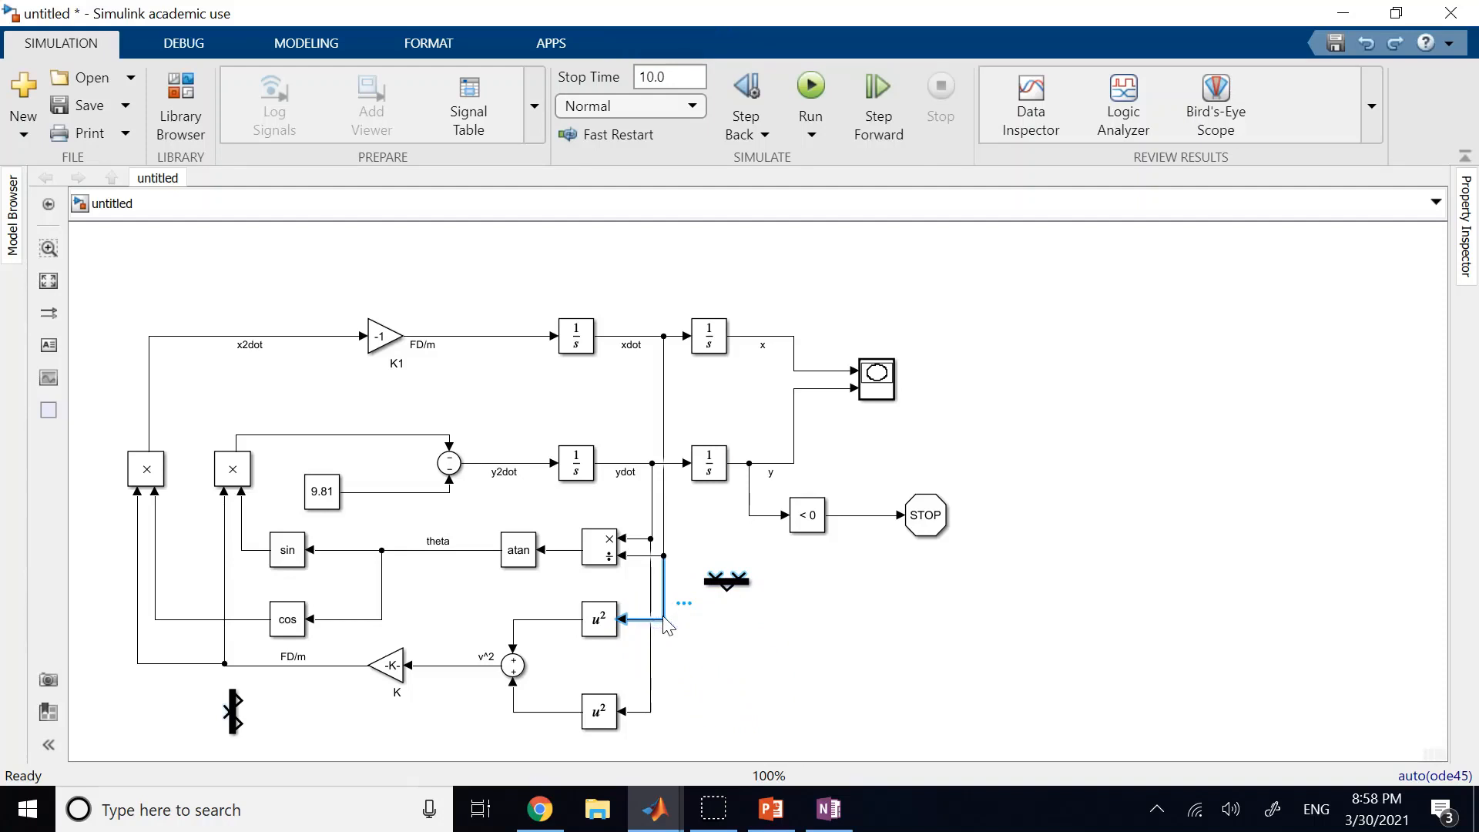
left_click(651, 648)
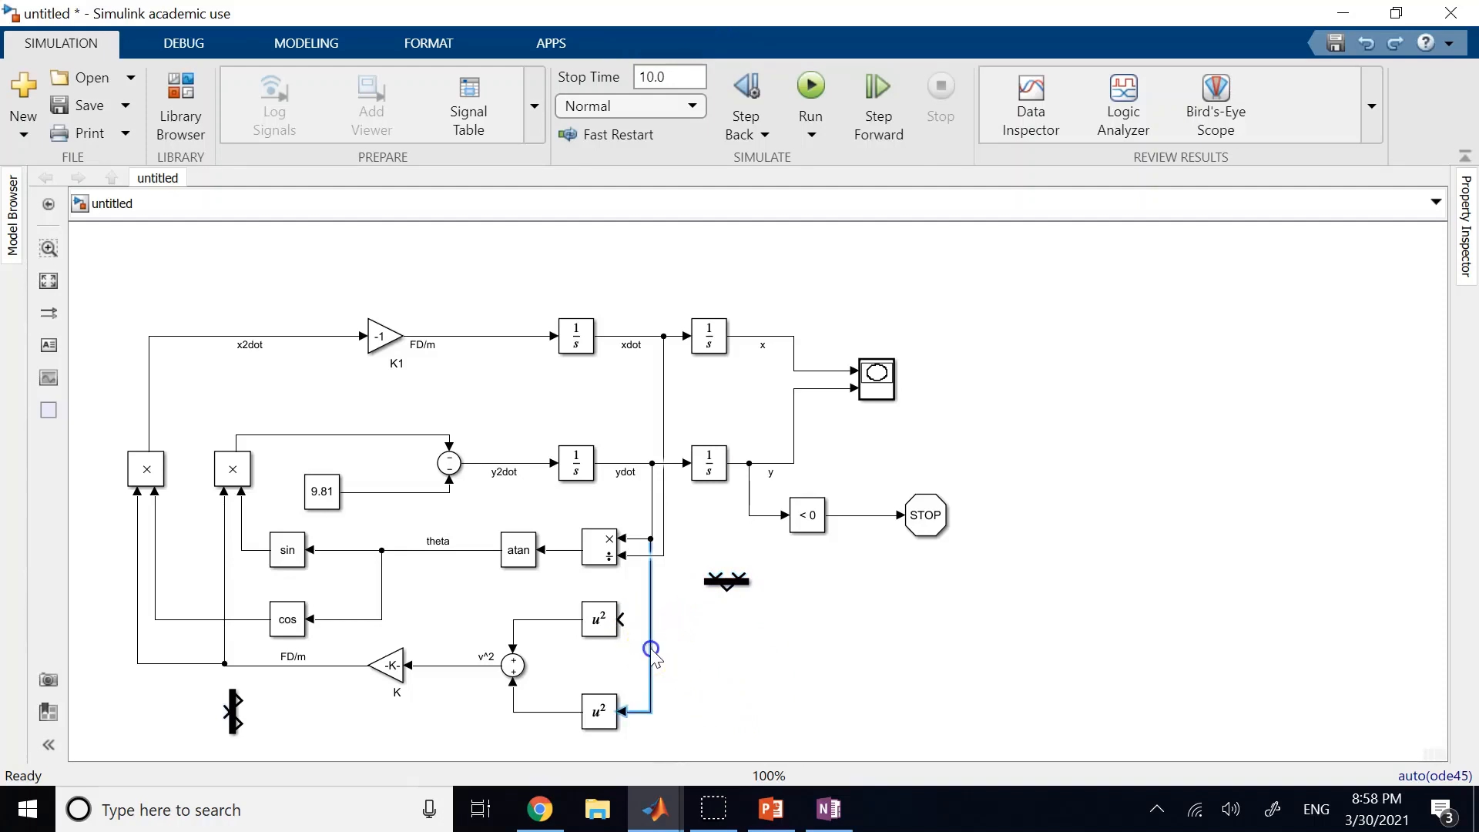
key("Delete")
Step: Connect the xdot and ydot branches to the Mux inputs and the Mux output to the upper u² block
mouse_move(717, 572)
left_mouse_down()
mouse_move(665, 558)
mouse_move(741, 573)
mouse_move(652, 539)
left_mouse_up()
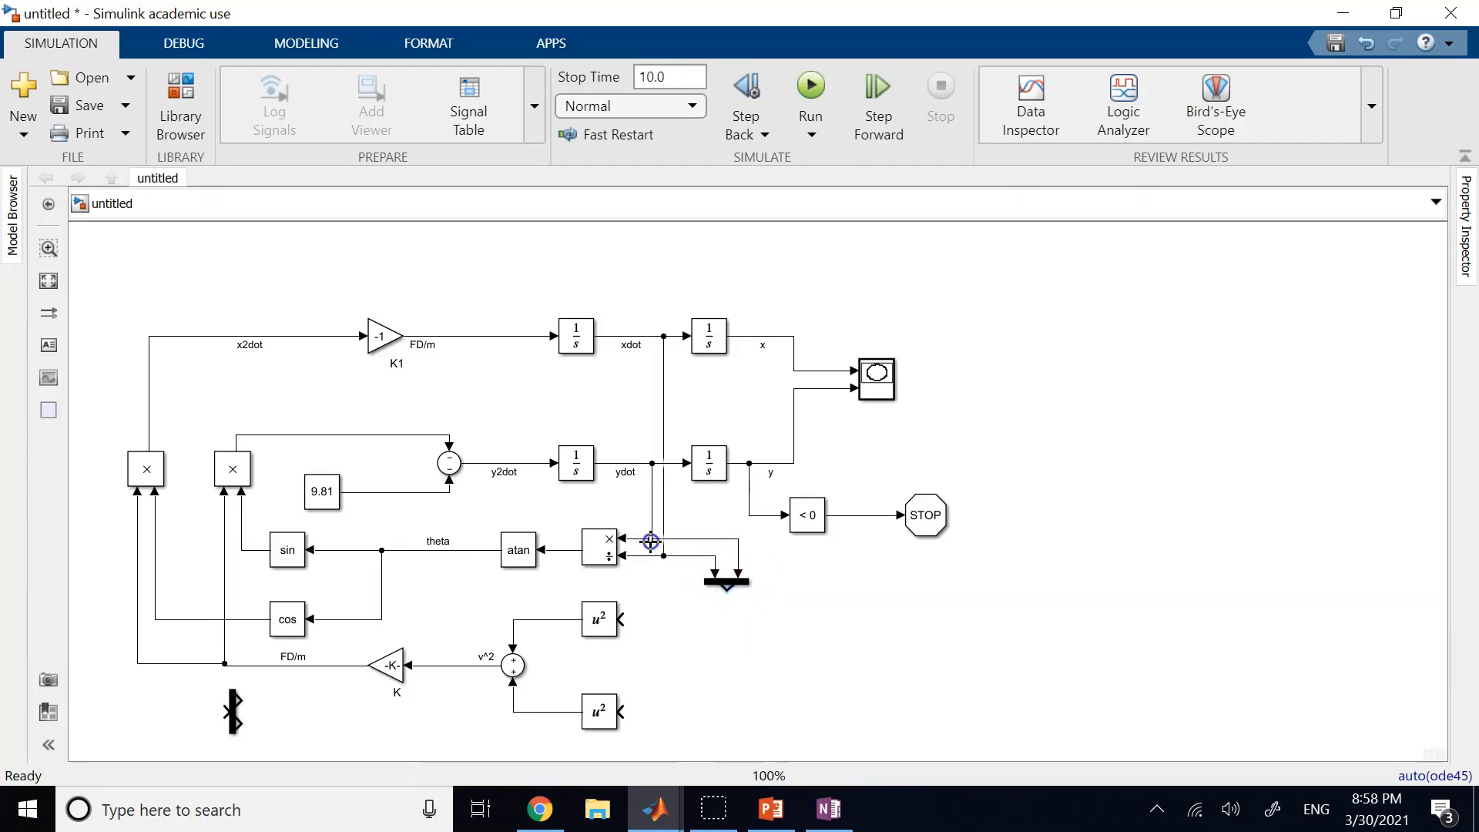
left_click_drag(726, 587, 629, 619)
Step: Delete the lower u² block together with its output line, and move the remaining u² block closer to the Mux
left_click(574, 712)
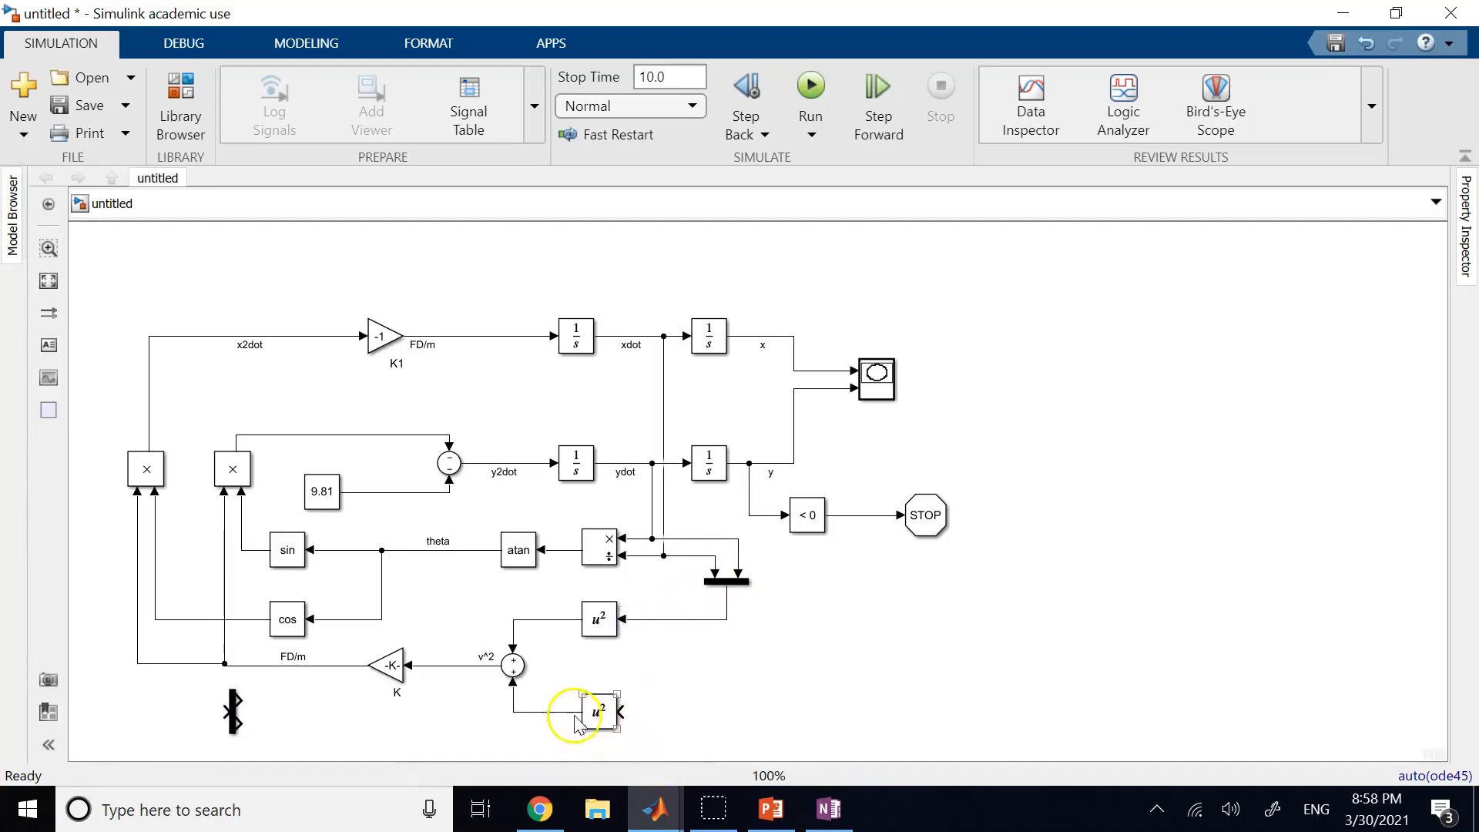
key("Delete")
left_click(597, 712)
key("Delete")
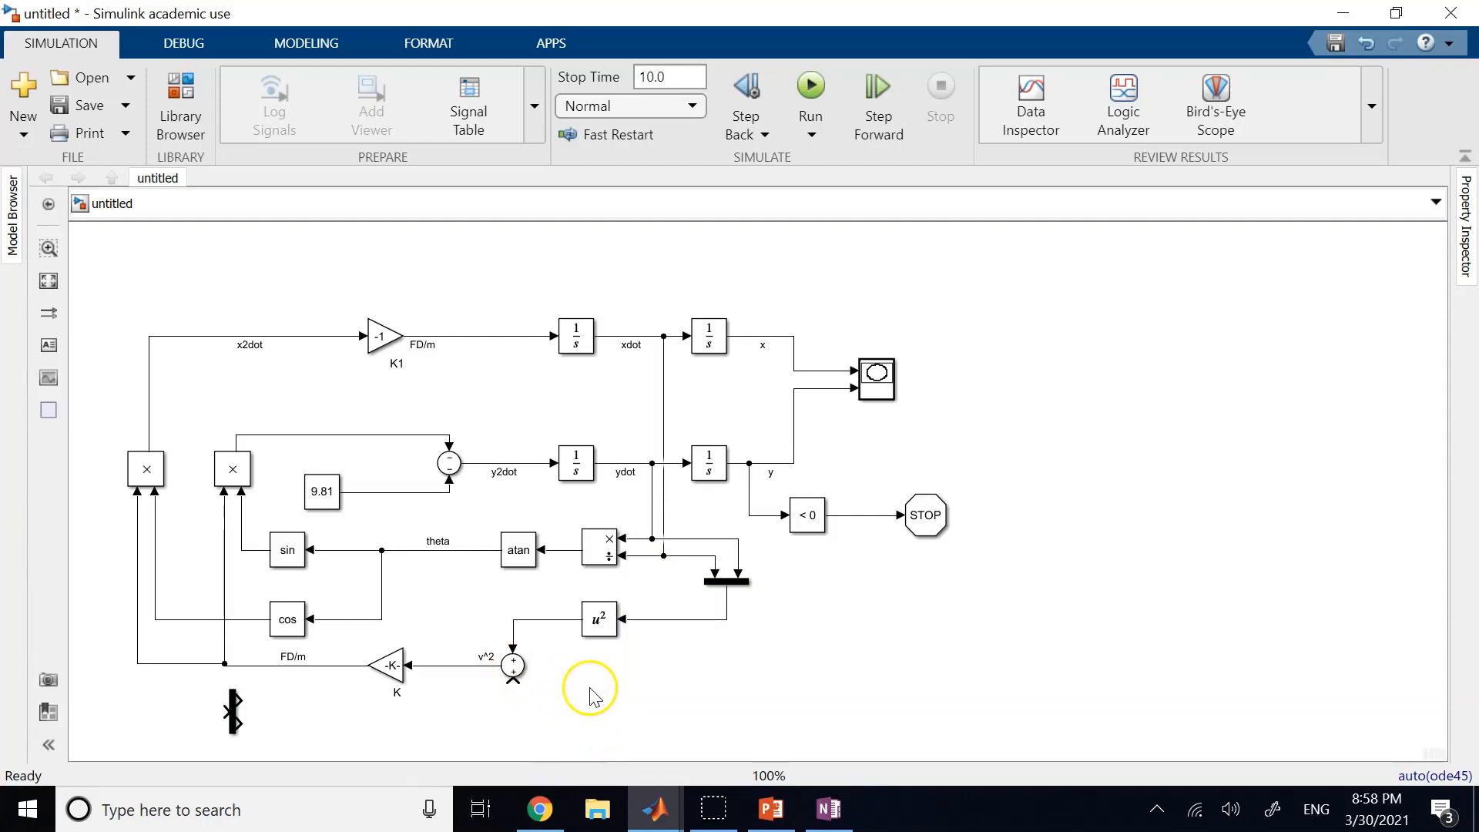
left_click_drag(599, 633, 676, 641)
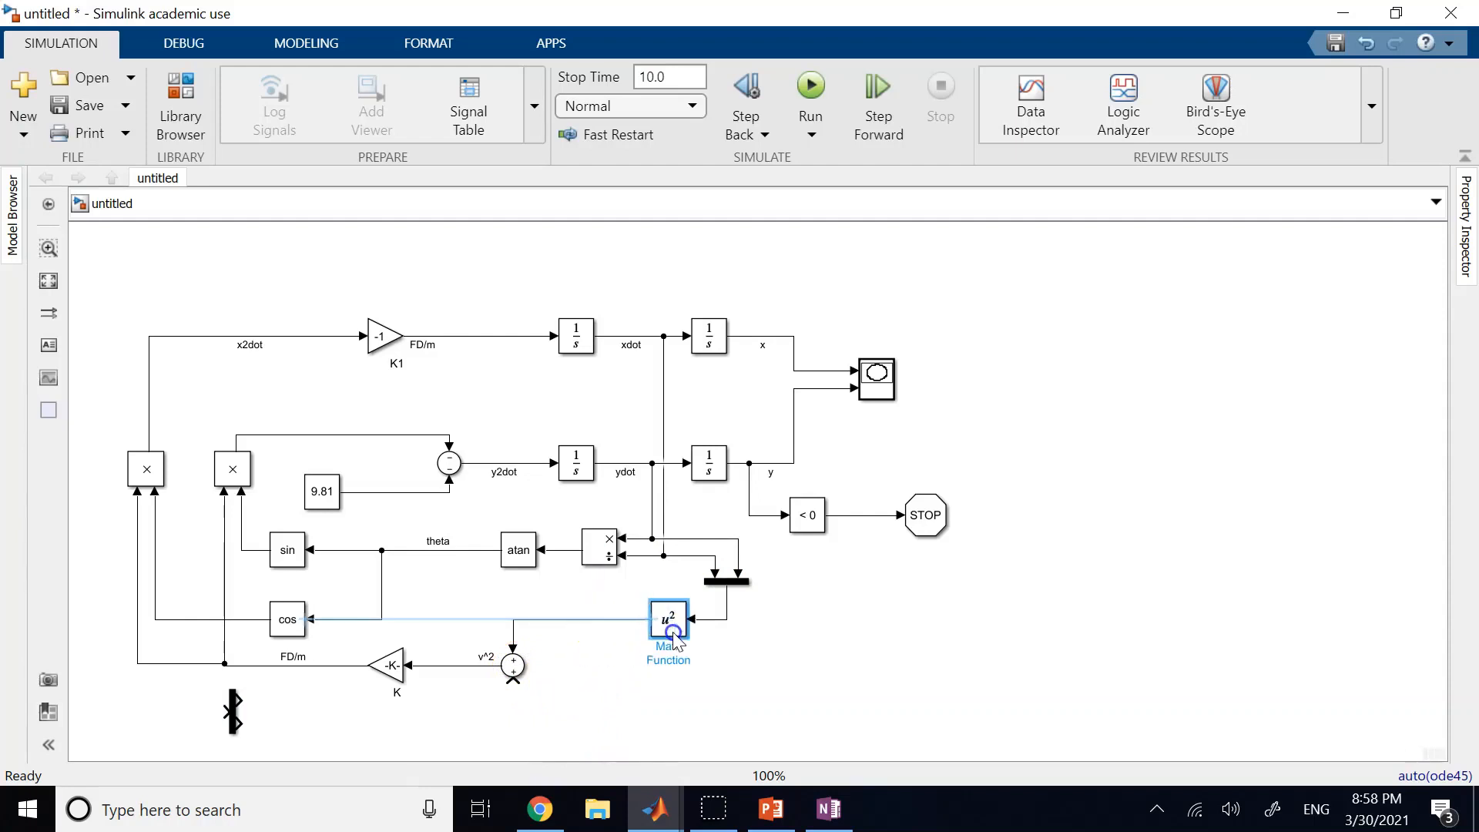
left_click(770, 734)
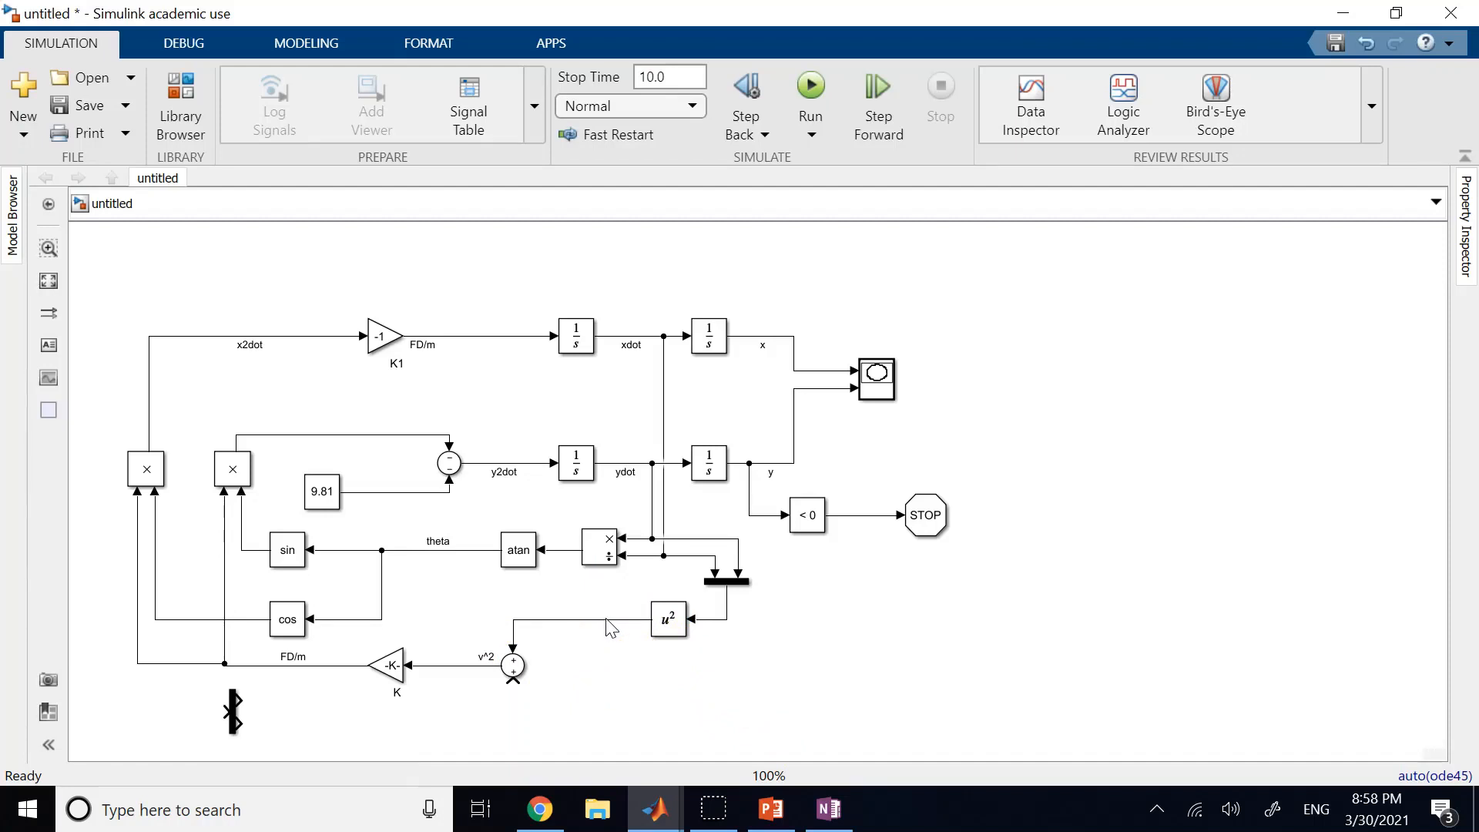
Step: Move the Demux between the v^2 sum and the u² block, and delete the line from the u² block to the sum
left_click(238, 710)
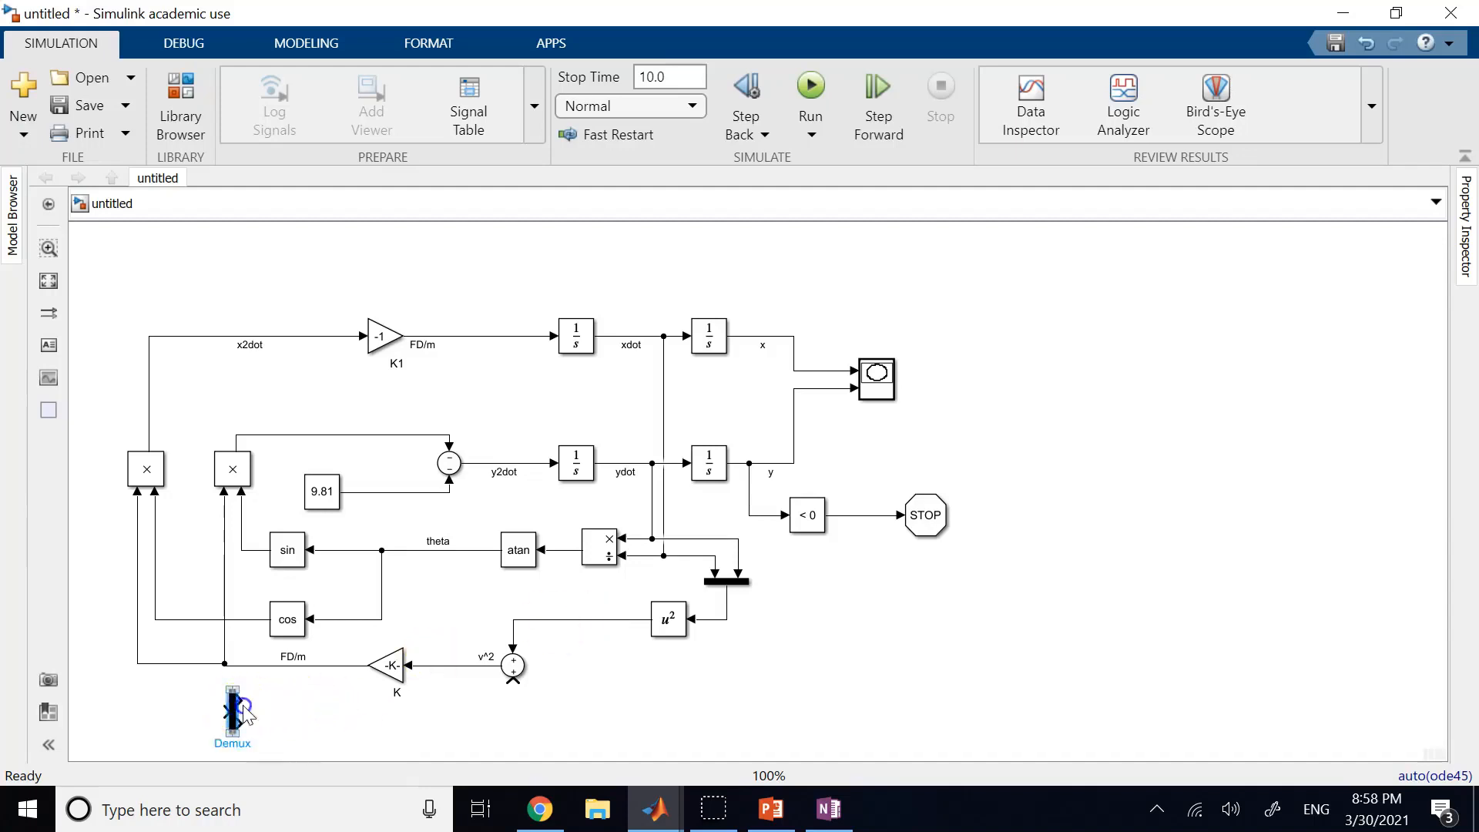
left_click_drag(243, 713, 608, 667)
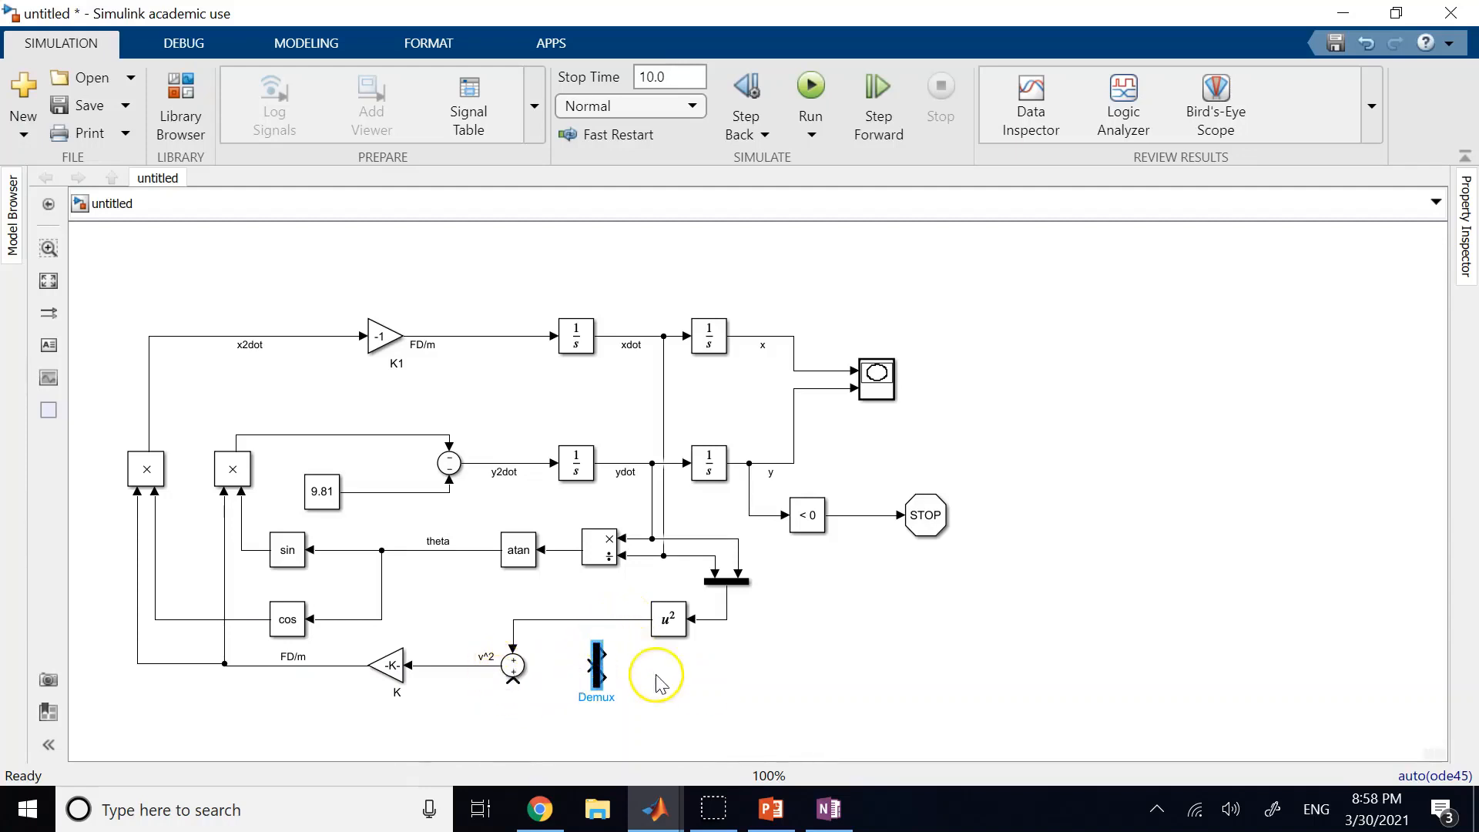
left_click(568, 620)
key("Delete")
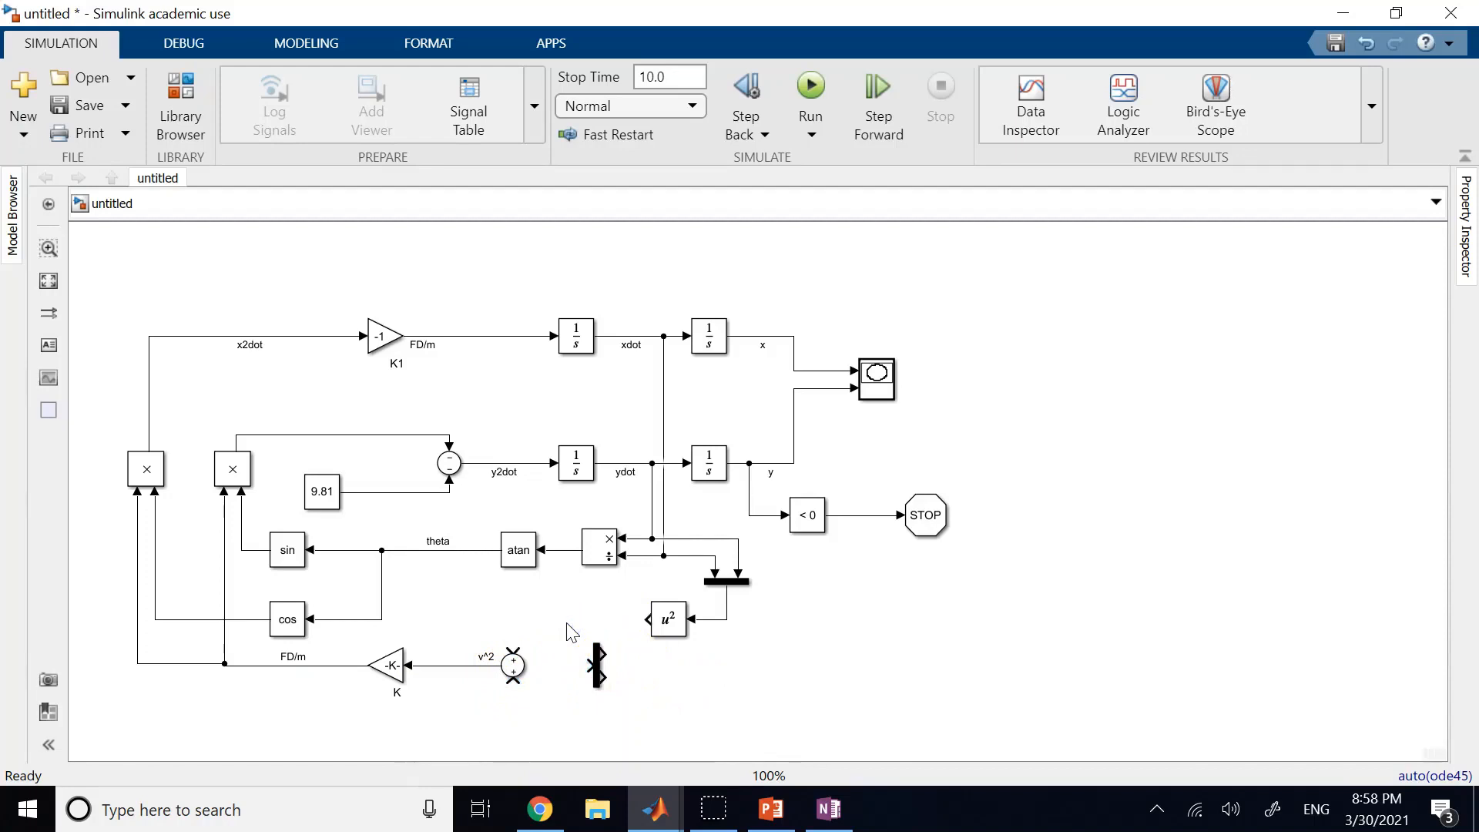
Step: Flip the Demux so its outputs face the v^2 sum, and connect the u² output to the Demux input
left_click_drag(649, 619, 621, 621)
left_click(664, 668)
left_click(596, 659)
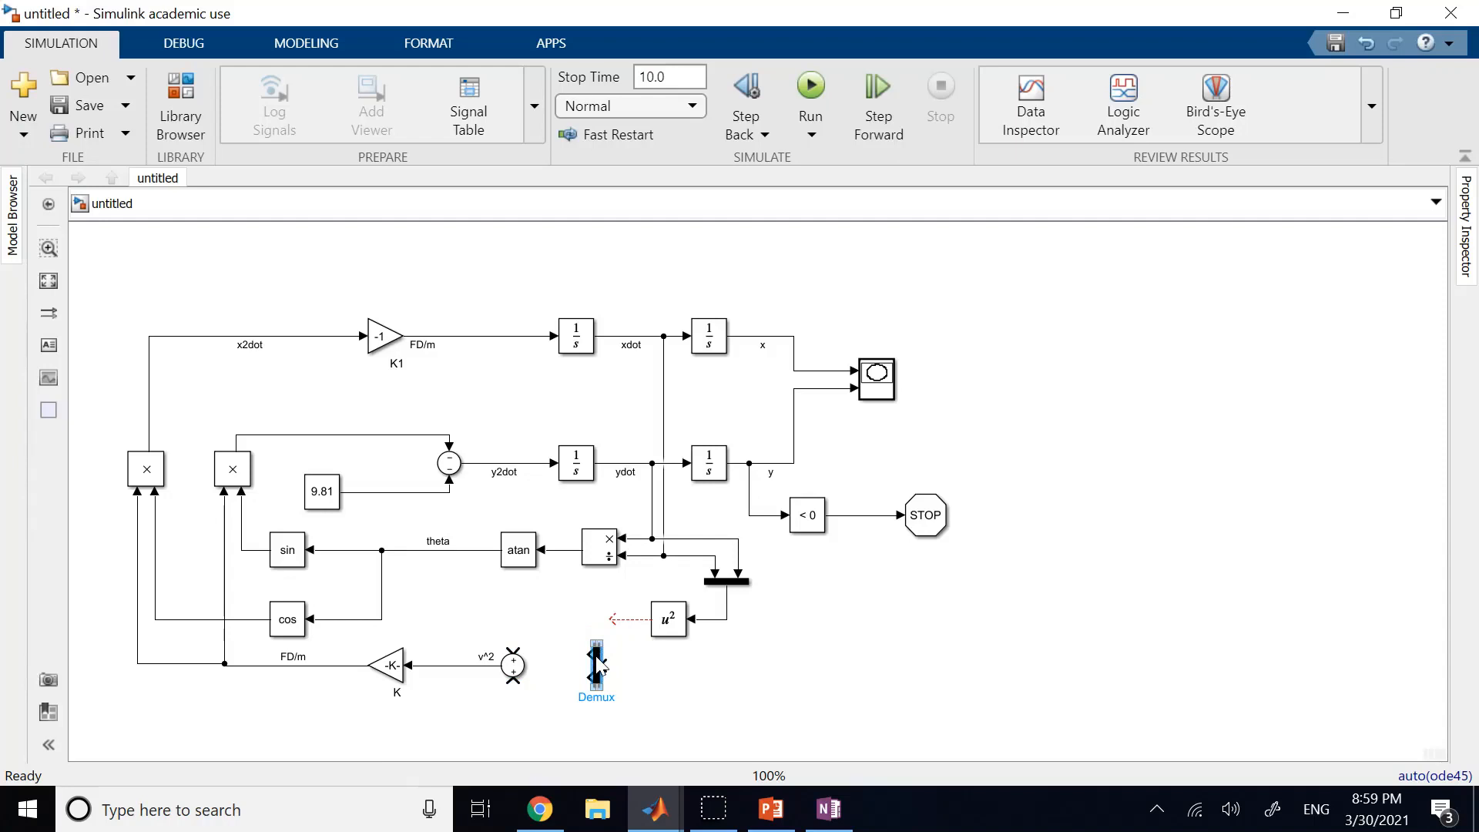
scroll(599, 664, "up", 1)
scroll(598, 664, "down", 1)
Step: Connect the upper Demux output to the v^2 sum's upper input and the lower output to its lower input
mouse_move(597, 662)
left_mouse_down()
mouse_move(594, 612)
mouse_move(615, 609)
mouse_move(535, 603)
mouse_move(513, 650)
left_mouse_up()
left_click(673, 691)
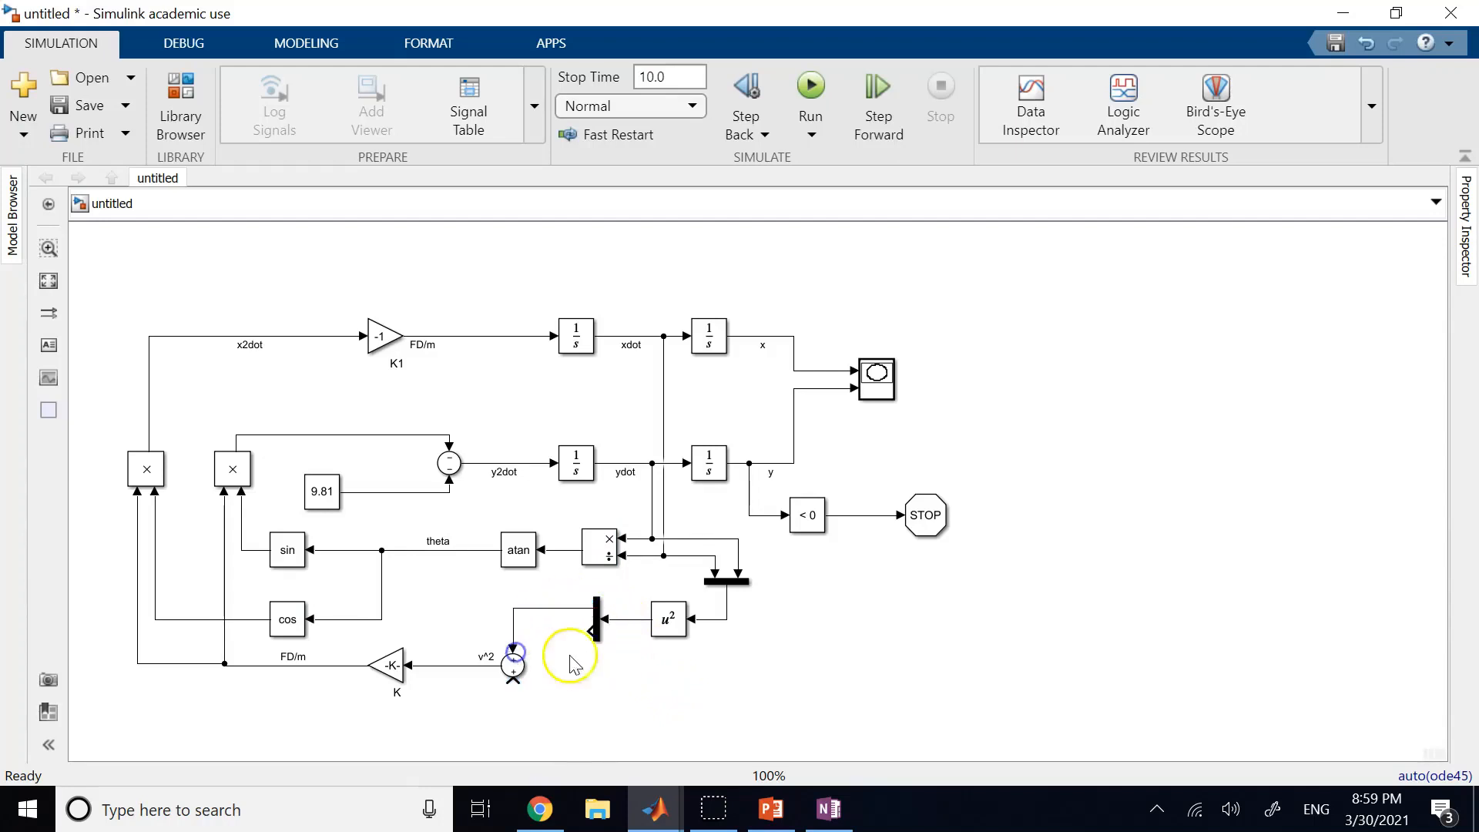
mouse_move(598, 630)
left_mouse_down()
mouse_move(563, 683)
mouse_move(513, 679)
left_mouse_up()
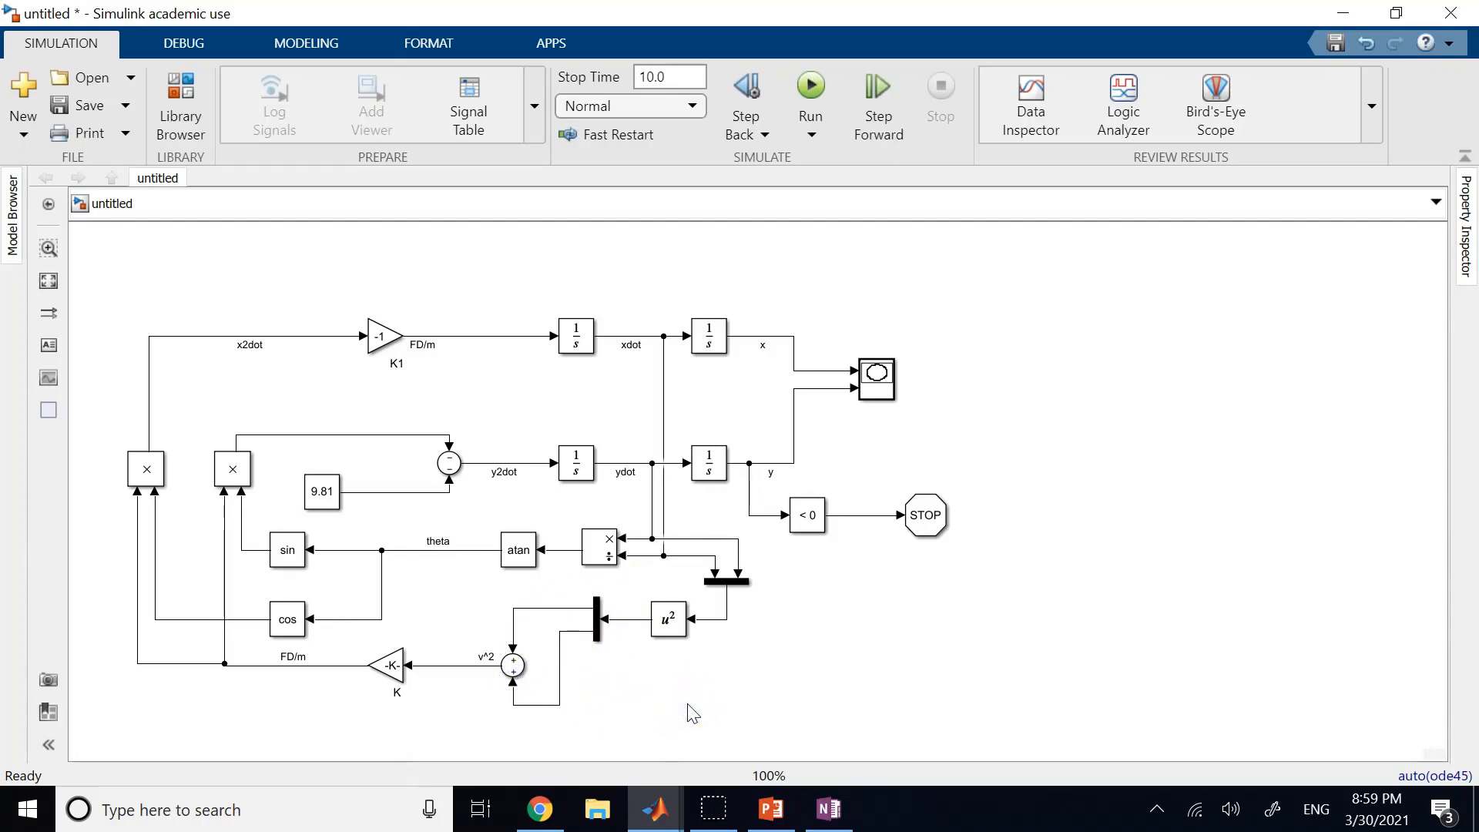
Step: Run the simulation with the Mux and Demux wiring, check the trajectory in the XY Graph, and close the plot
left_click(730, 583)
left_click(670, 624)
left_click(670, 712)
left_click(809, 88)
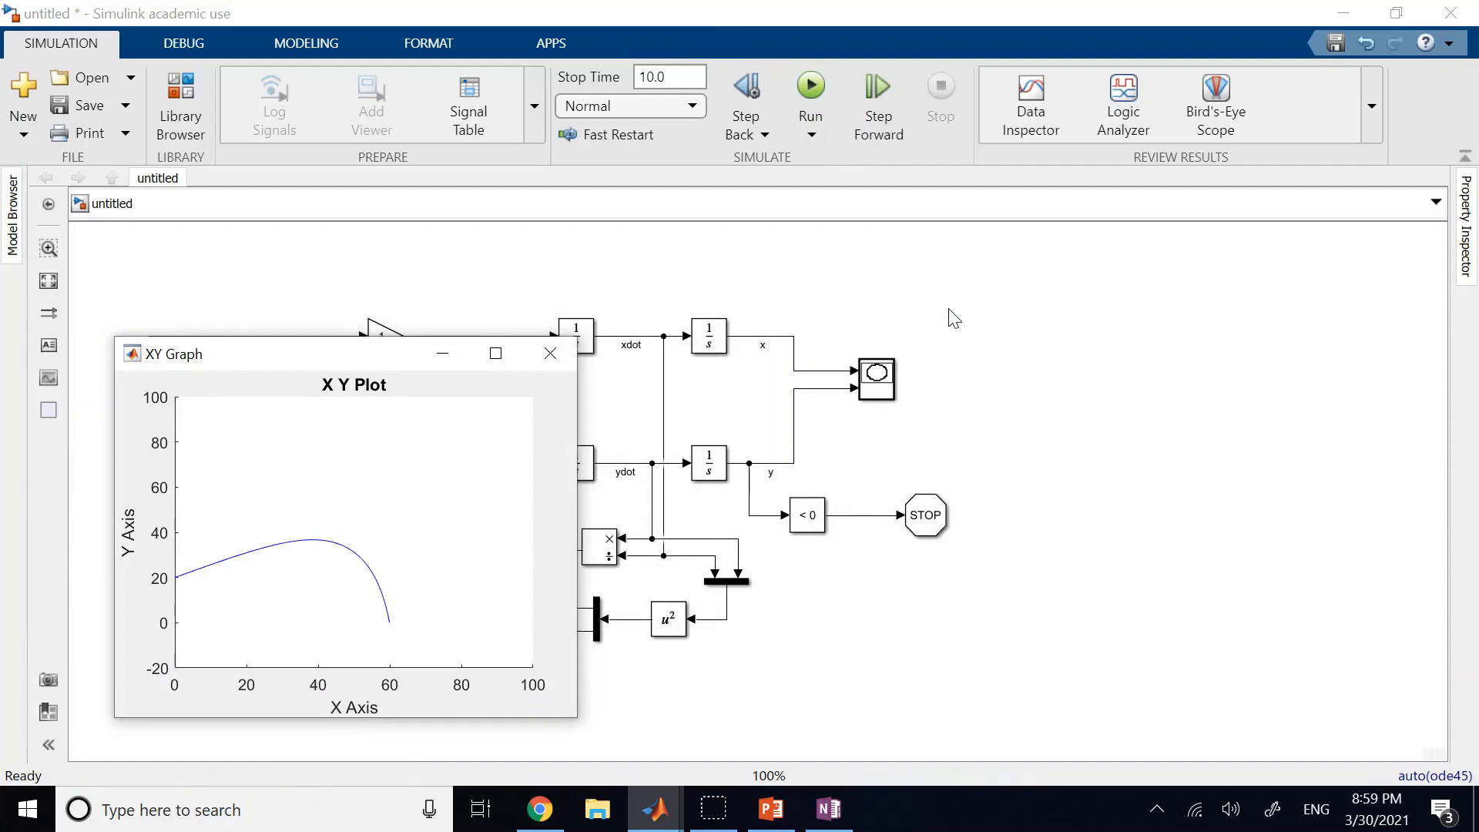
left_click(550, 353)
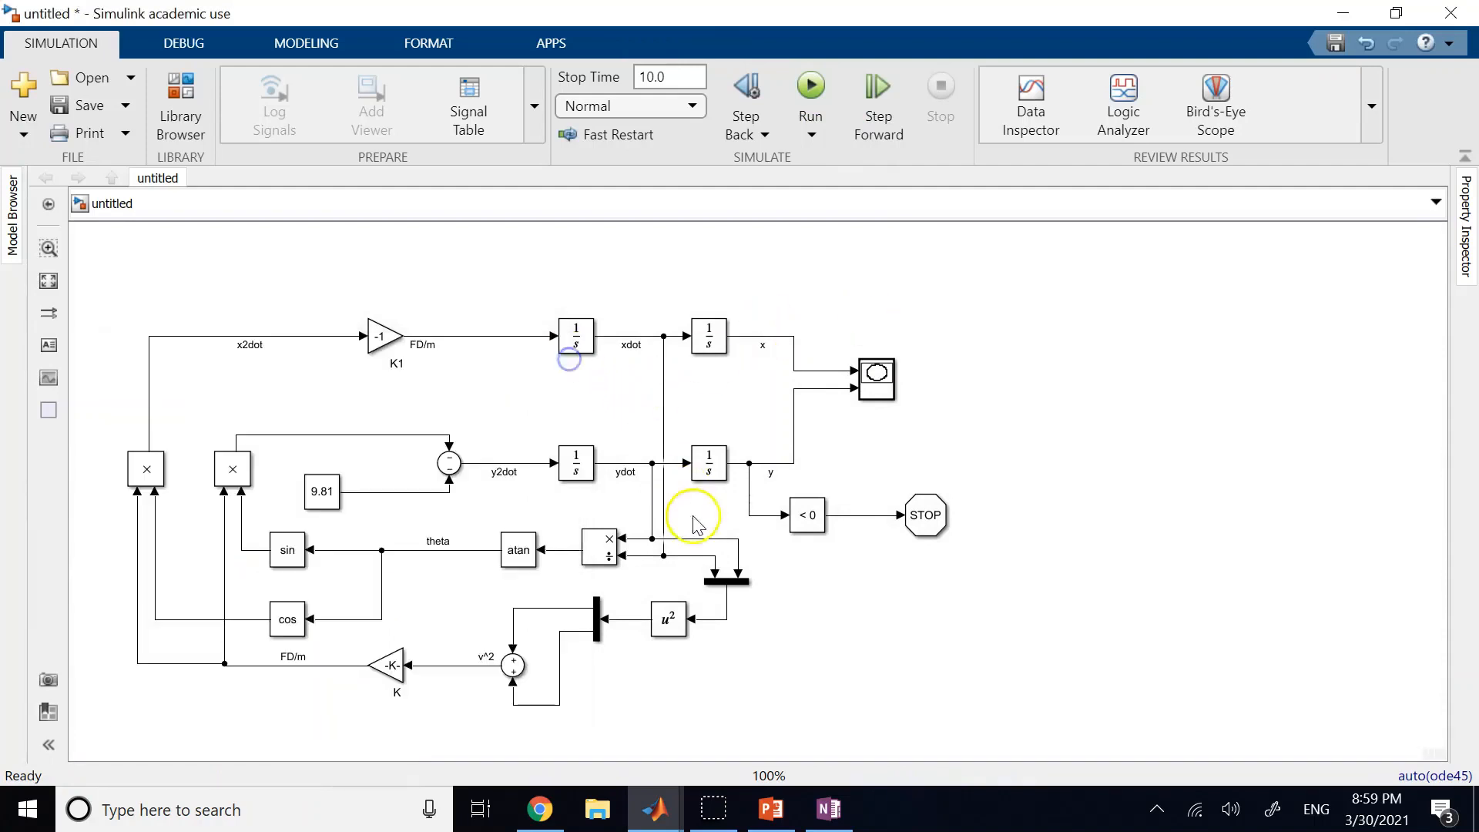